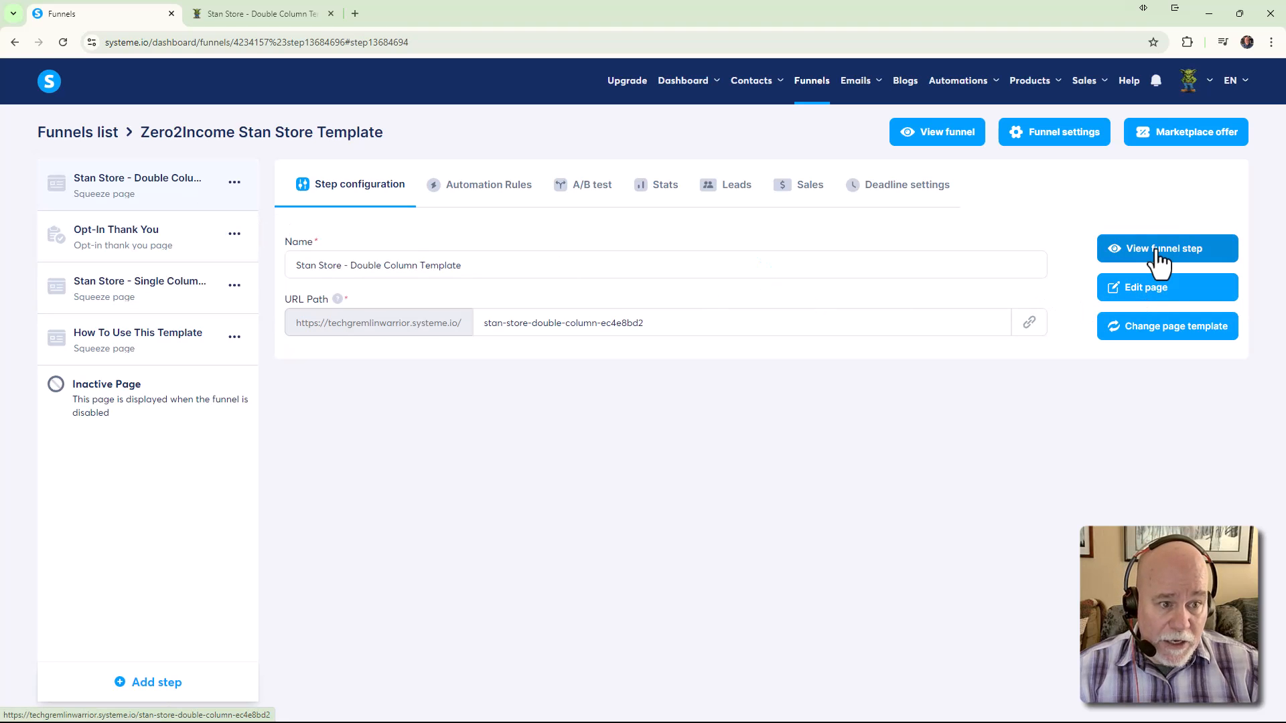
# Check the live Double Column store page, then go back to the funnel step configuration
pyautogui.click(1157, 252)
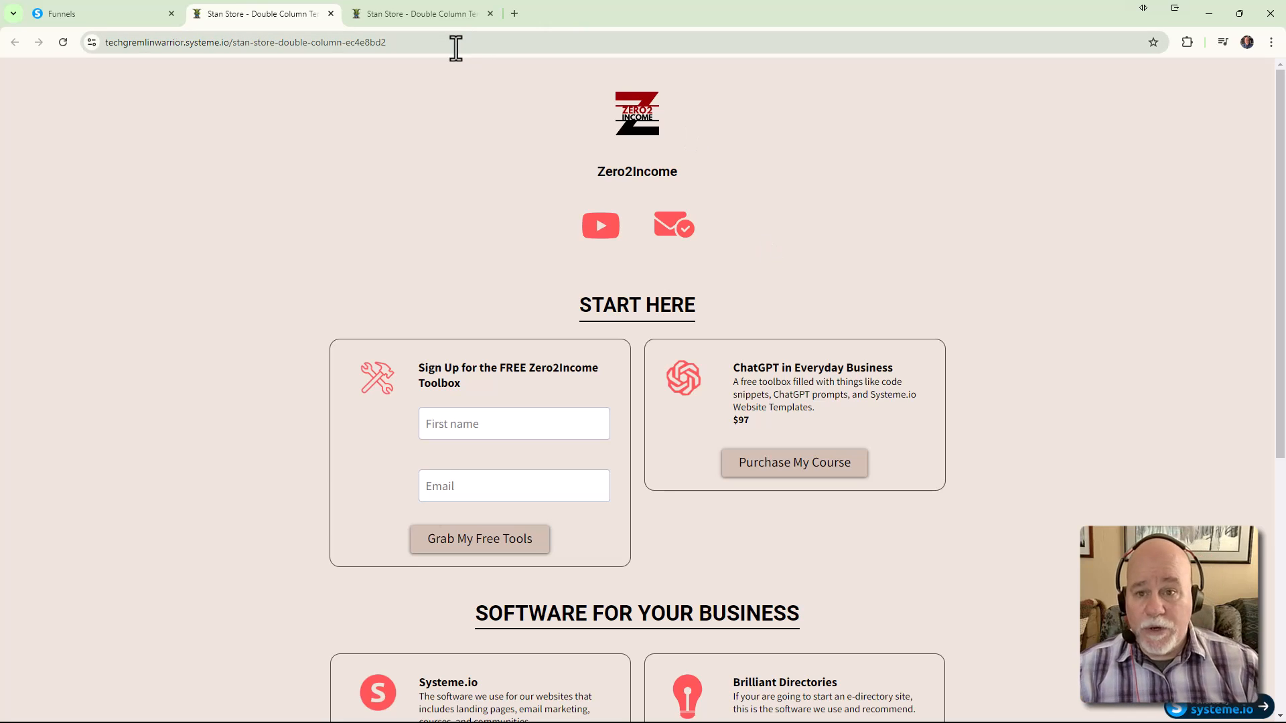
pyautogui.click(331, 16)
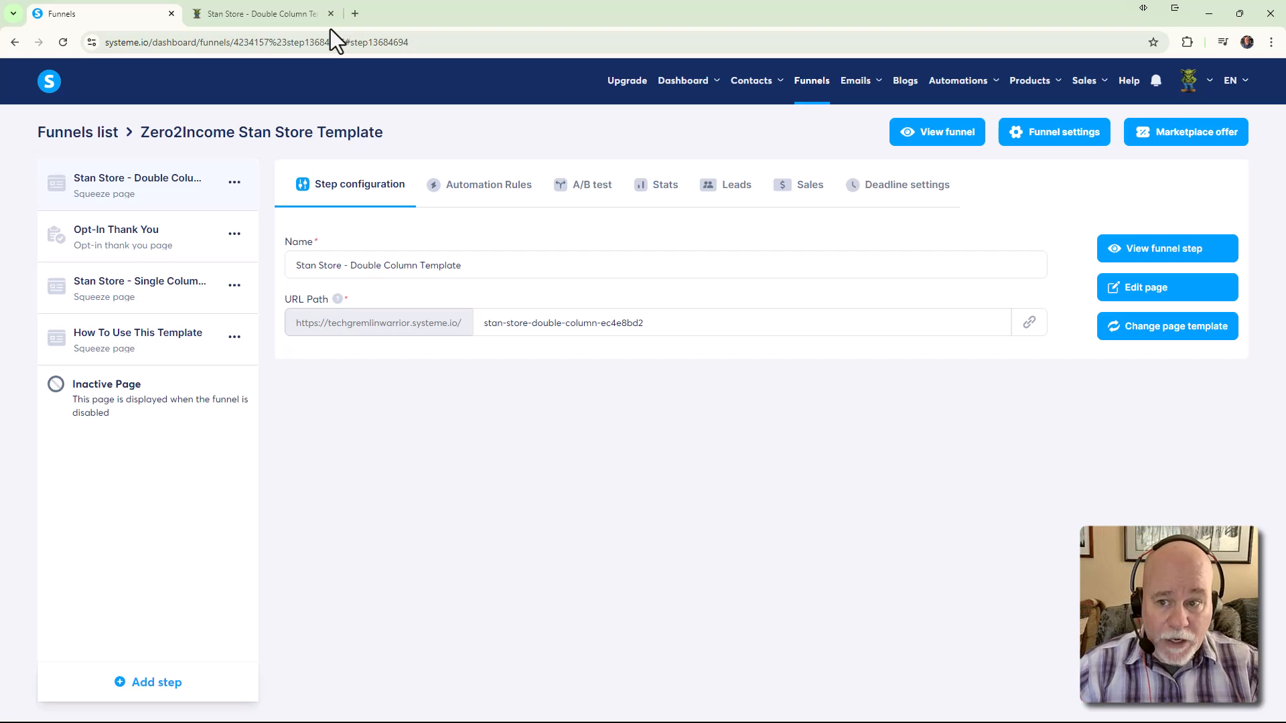
pyautogui.click(306, 20)
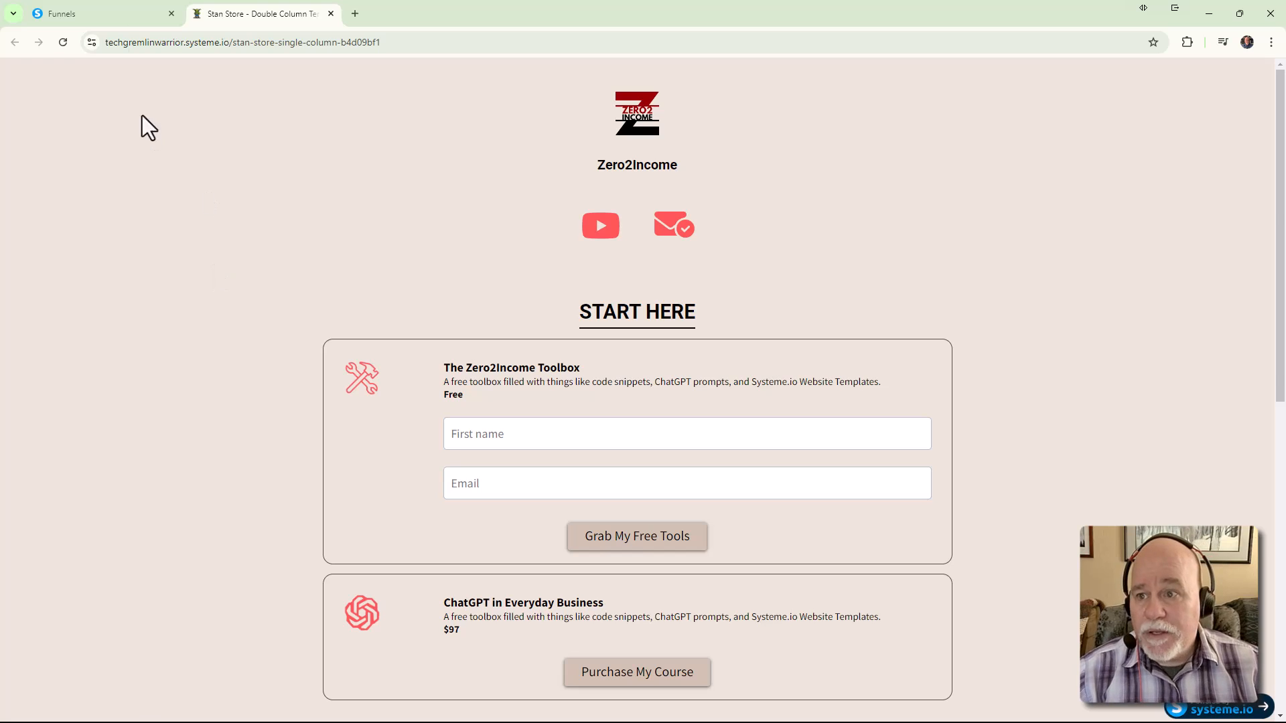
pyautogui.click(107, 15)
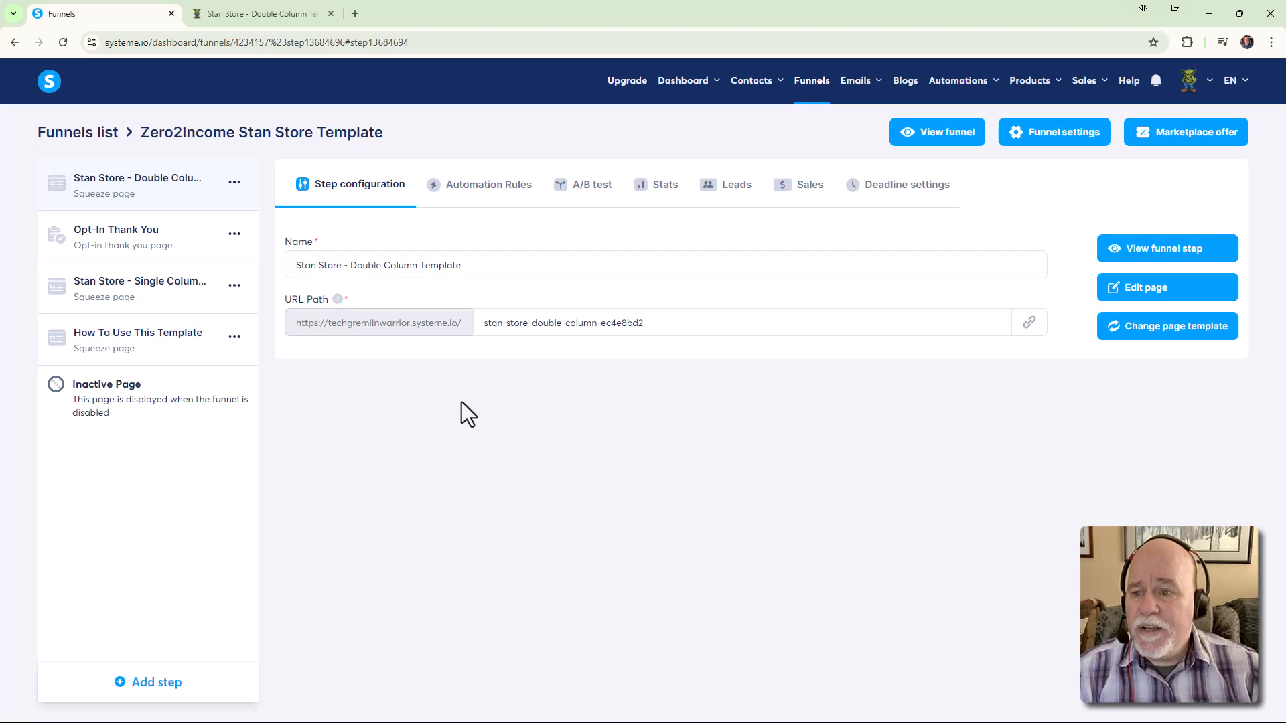
# Create a funnel step named 'Link in Bio - Stan Store' with type Link in bio and save it
pyautogui.click(161, 682)
pyautogui.click(733, 378)
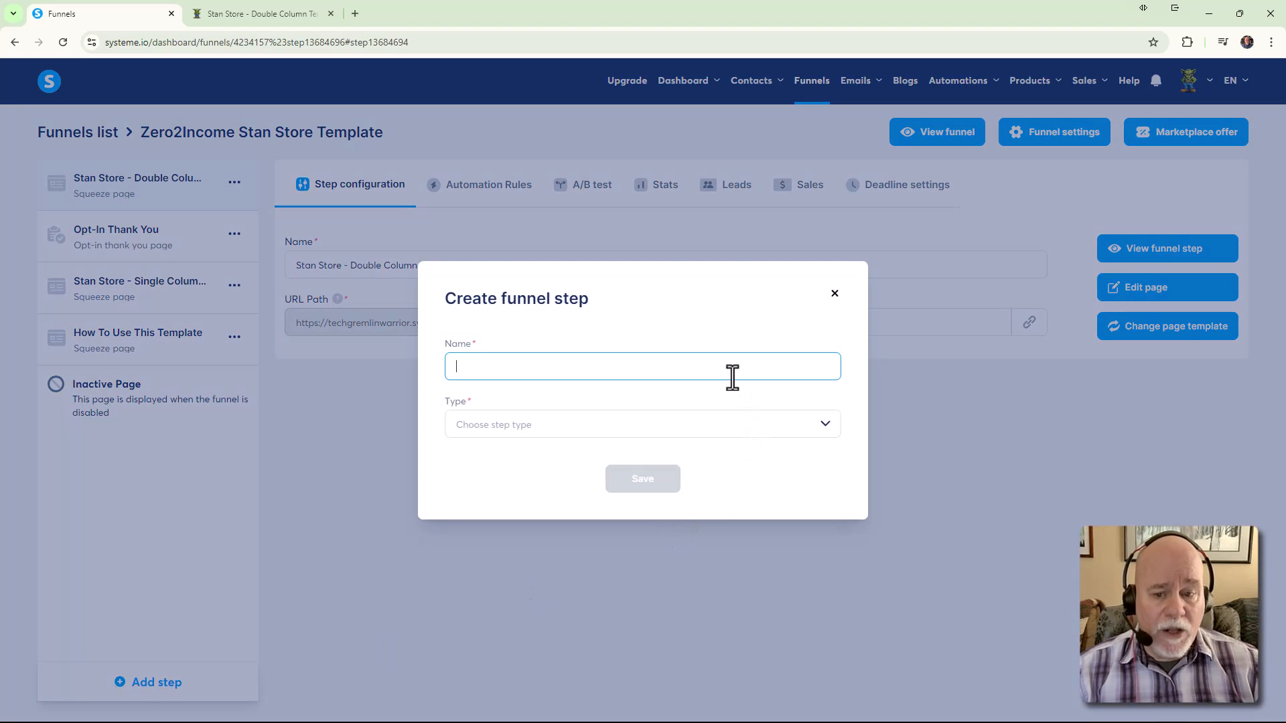
pyautogui.write('Link in Bio - ')
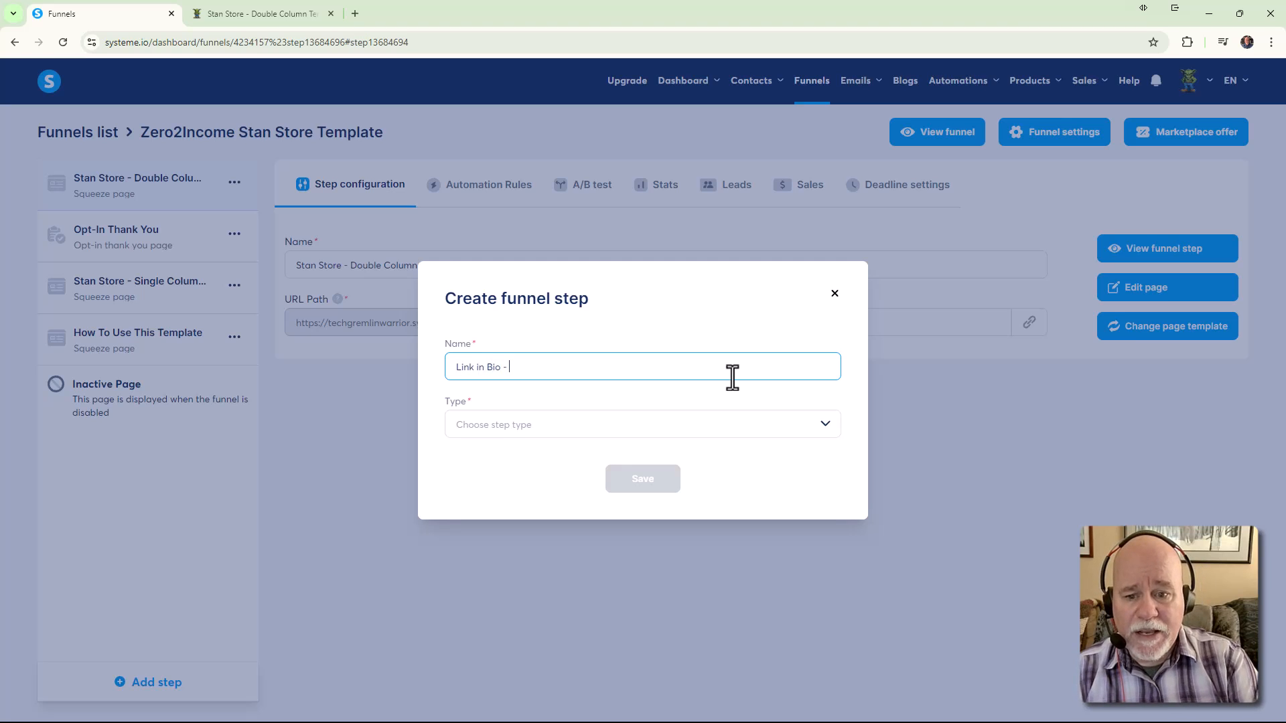
pyautogui.write('Stan Sote')
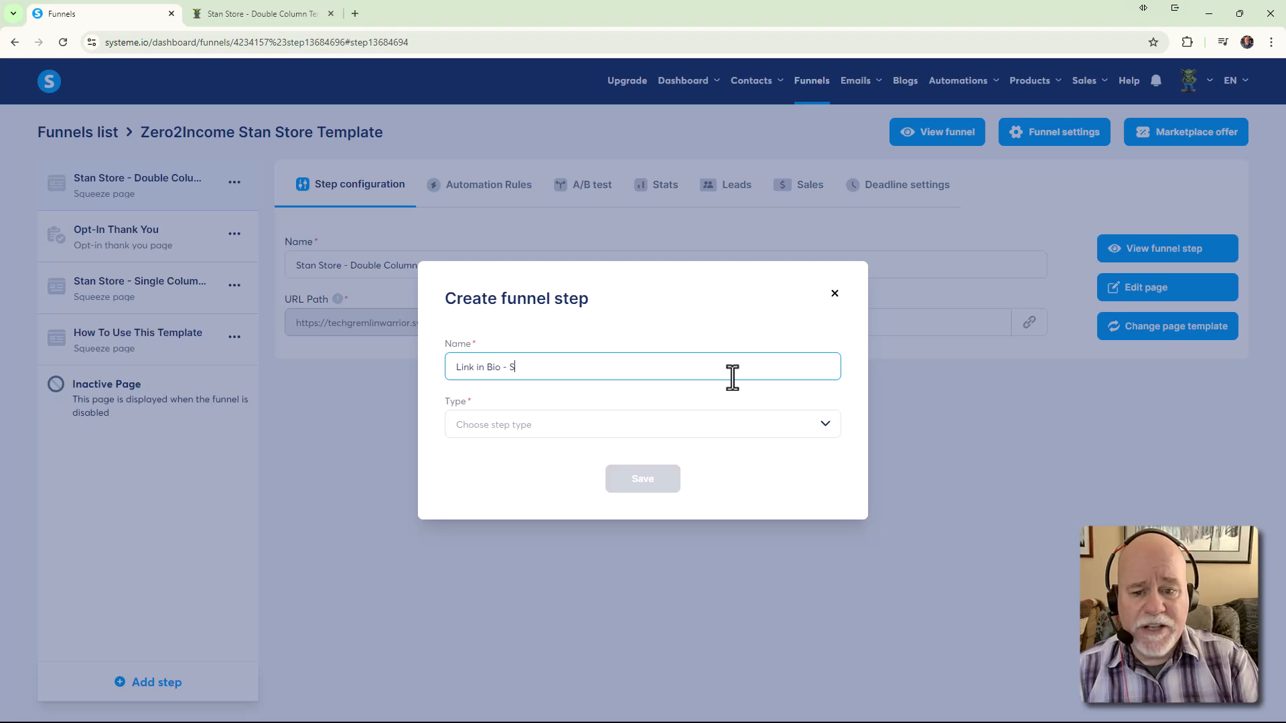
pyautogui.press('BackSpace')
pyautogui.press('BackSpace')
pyautogui.press('BackSpace')
pyautogui.write('tore')
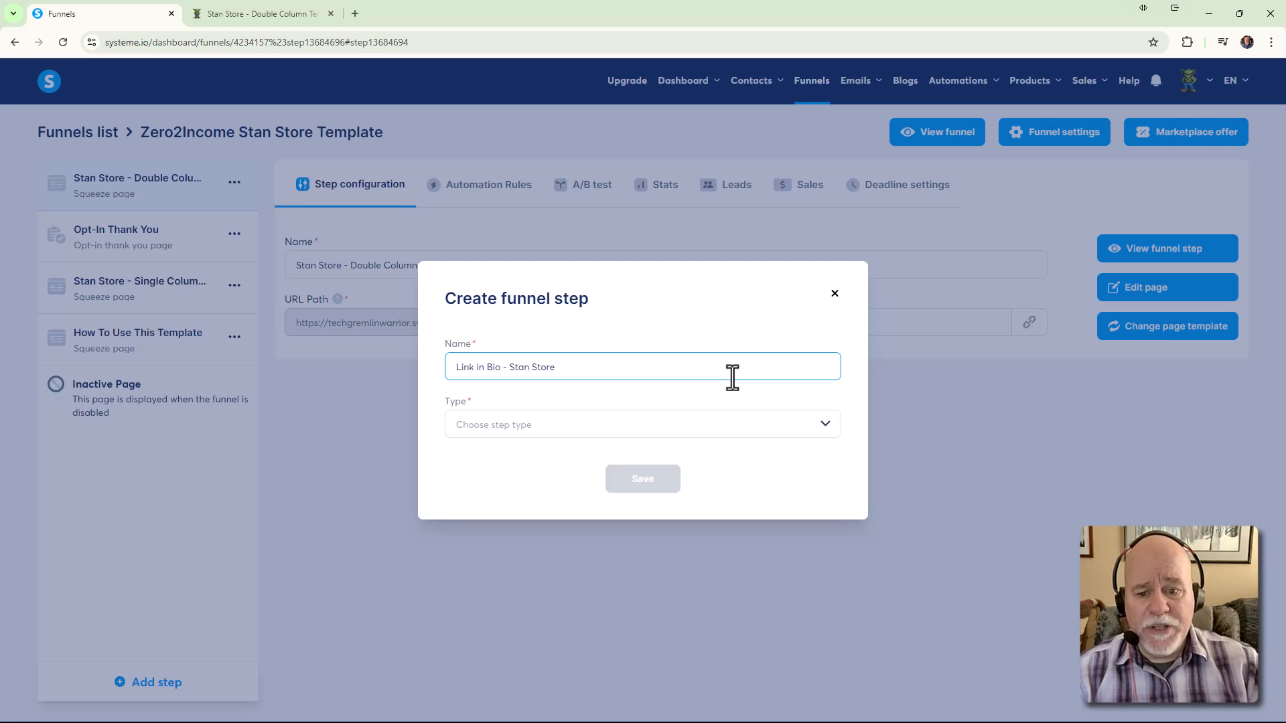
pyautogui.click(771, 430)
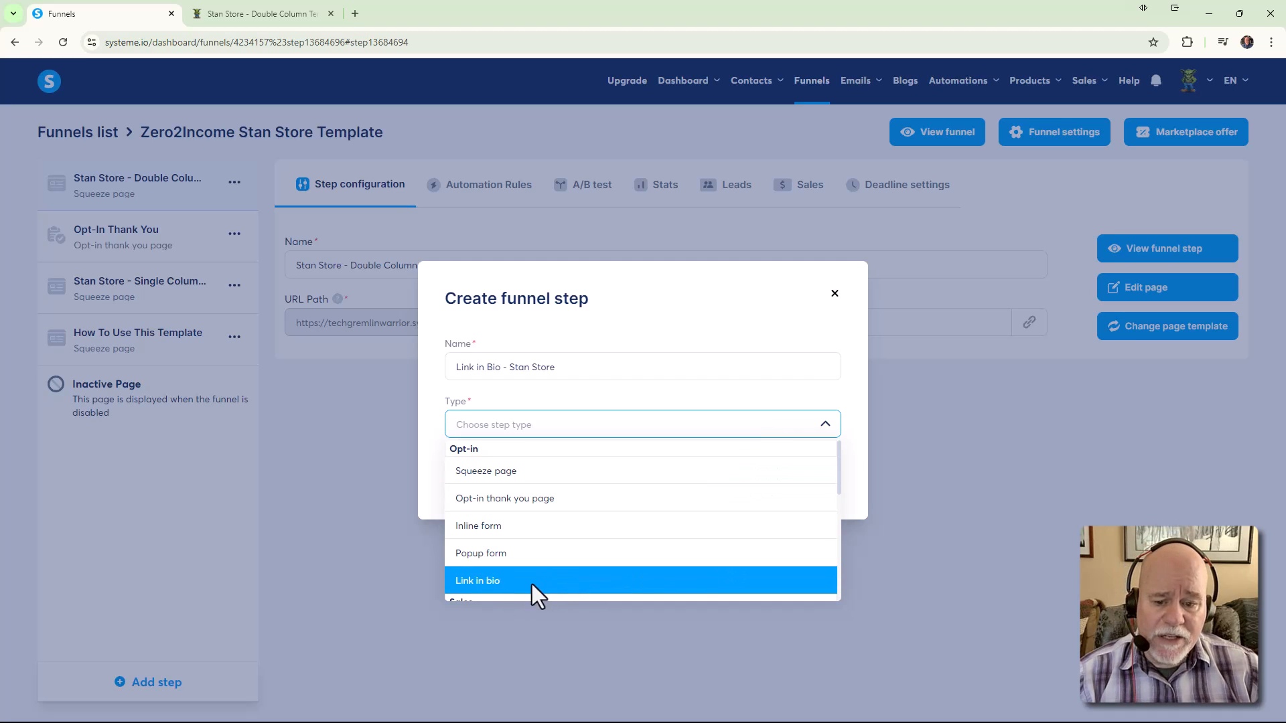
pyautogui.click(511, 581)
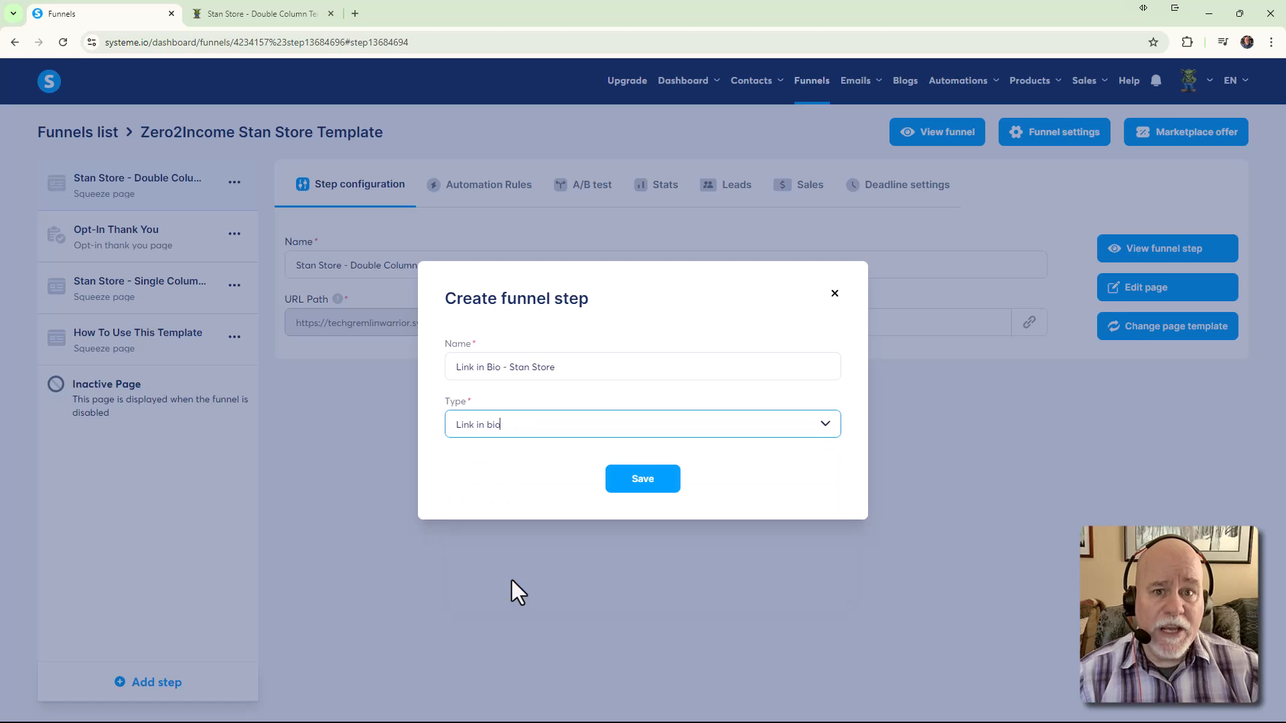
pyautogui.click(637, 488)
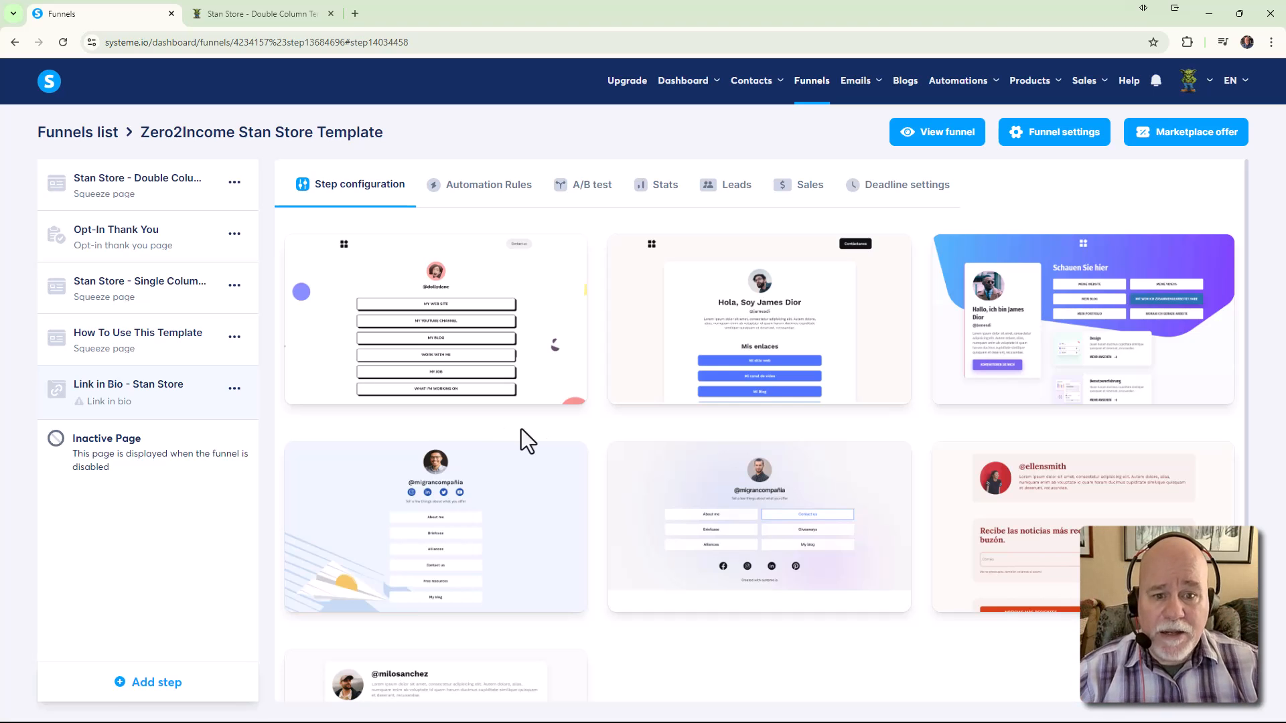
# Preview the third link-in-bio template, the purple gradient one with Check out buttons
pyautogui.moveTo(961, 380)
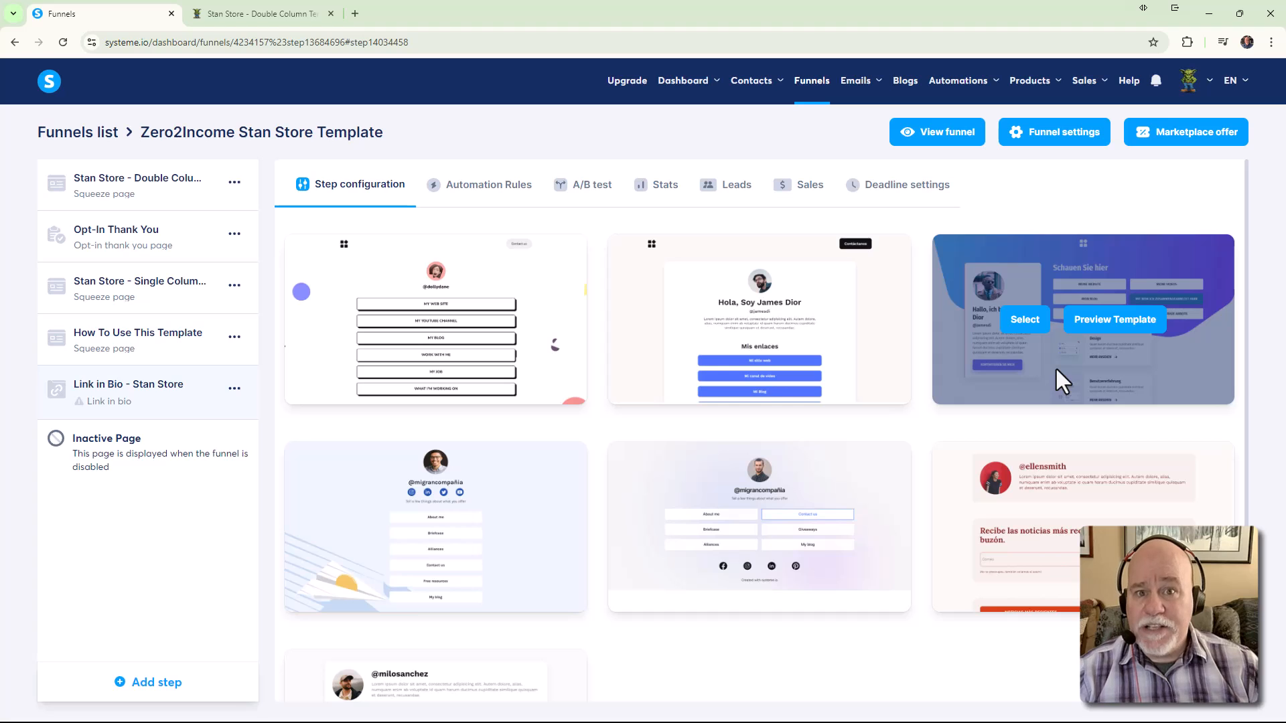
pyautogui.click(1104, 321)
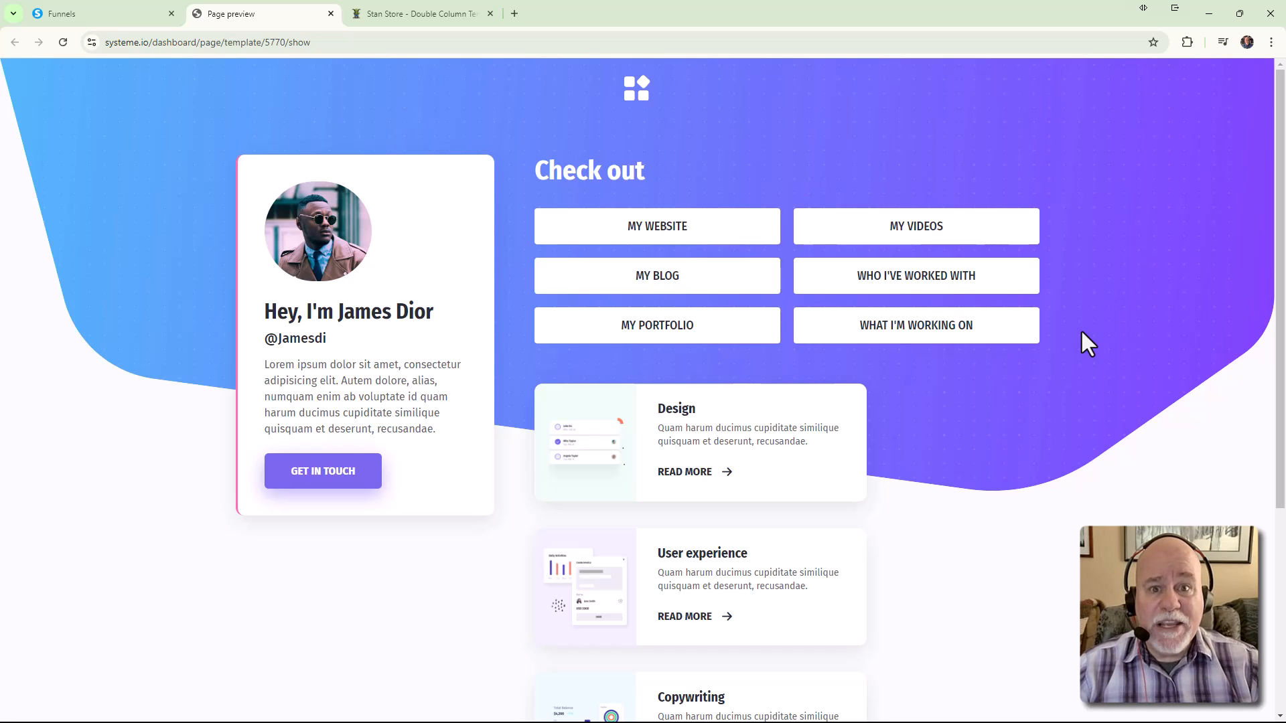
# Open the inspector's device preview and view the template as iPhone 14 Pro Max and full desktop width
pyautogui.rightClick(1167, 188)
pyautogui.click(1055, 480)
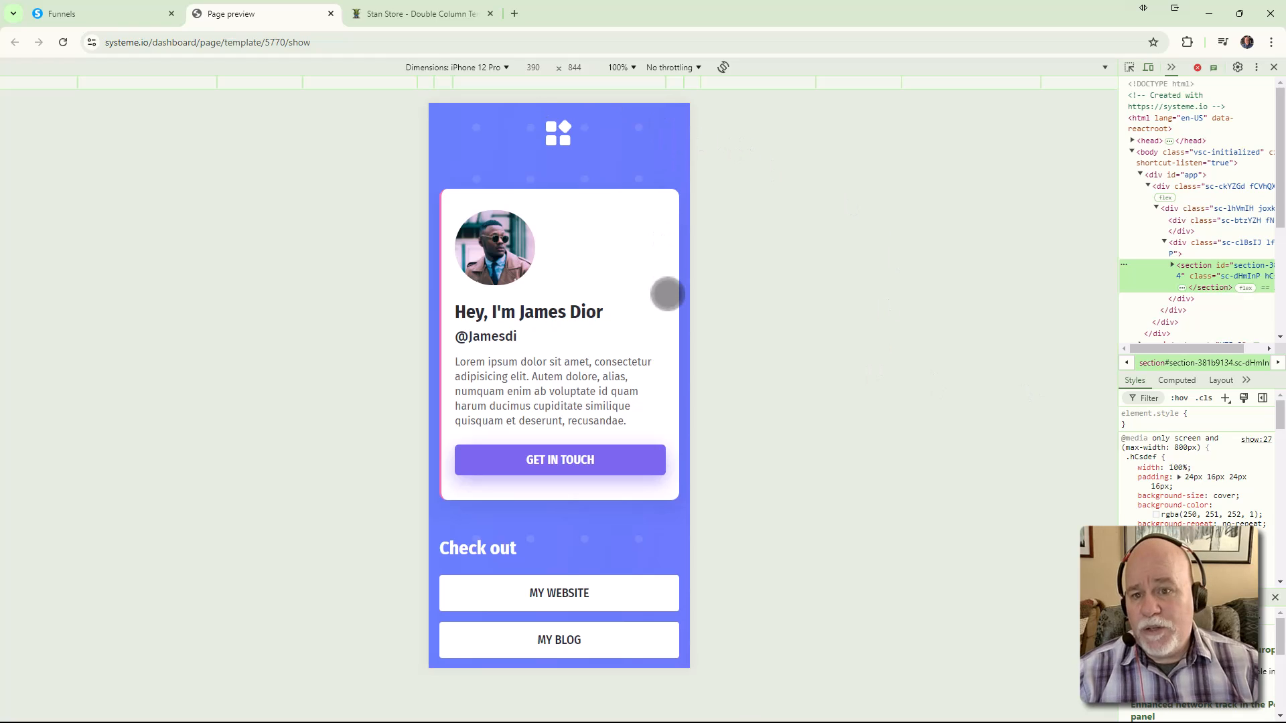
pyautogui.scroll(-1, 666, 293)
pyautogui.click(501, 72)
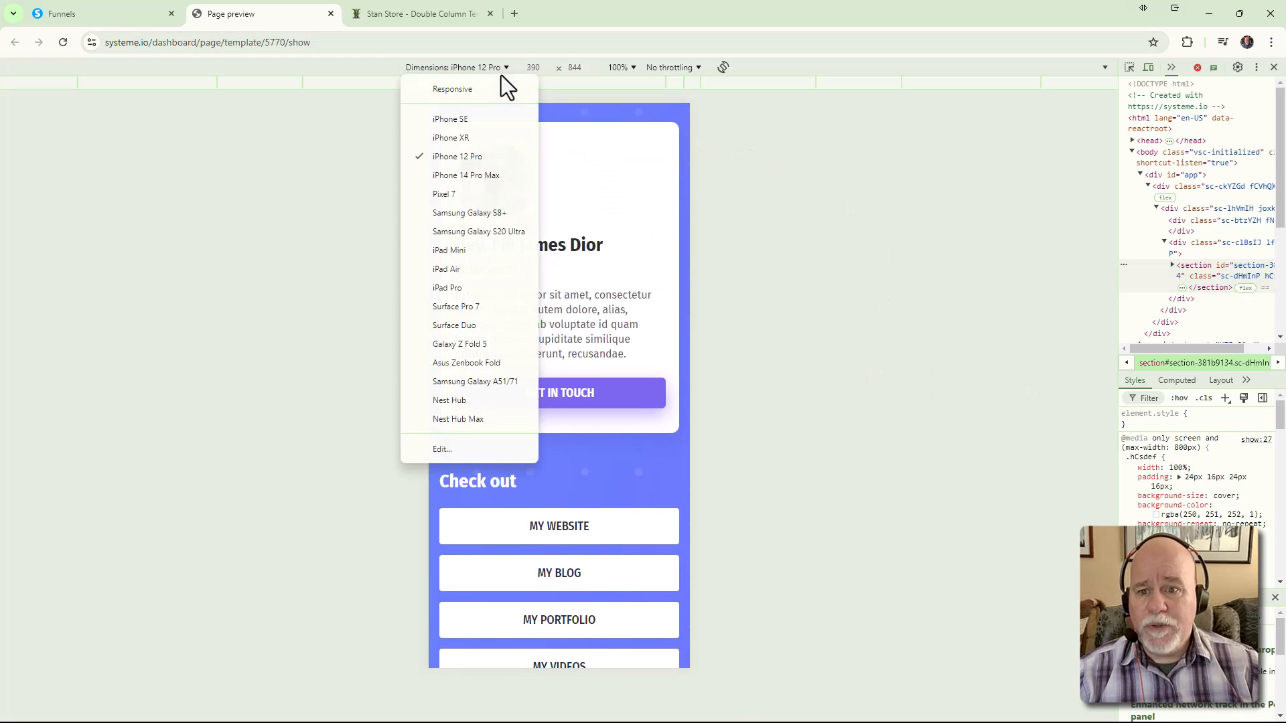
pyautogui.click(485, 178)
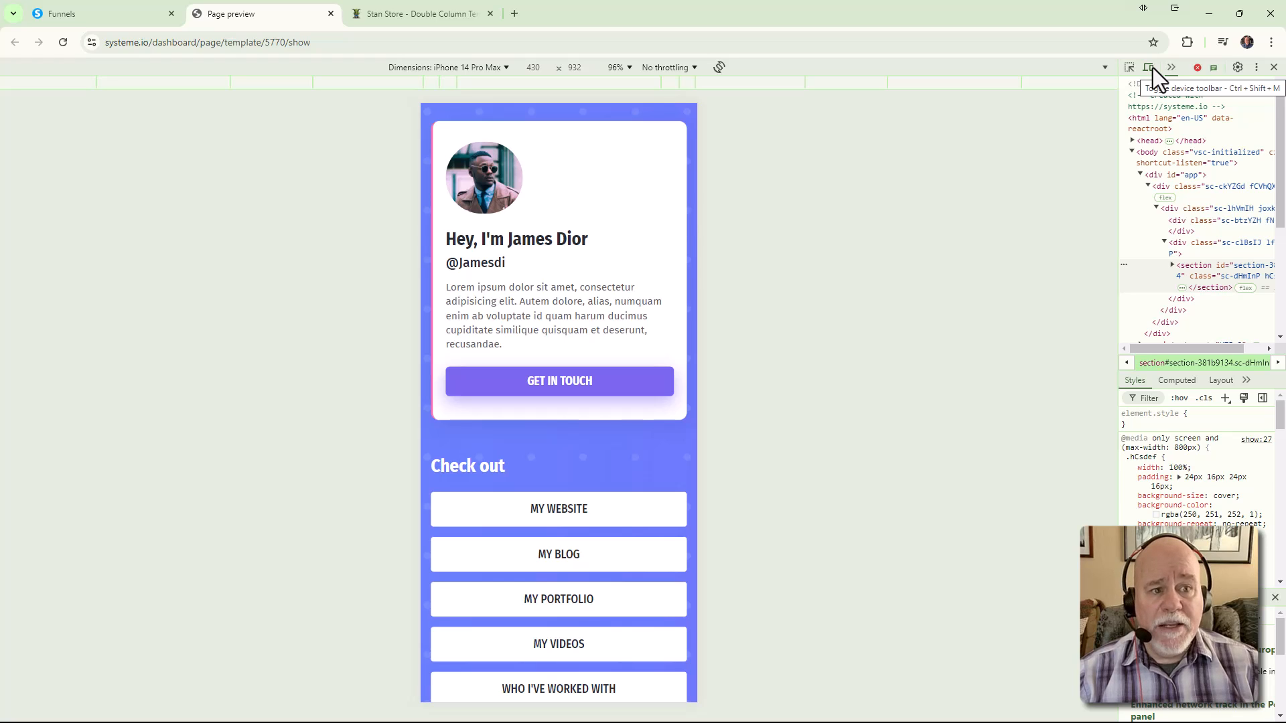
pyautogui.click(1149, 67)
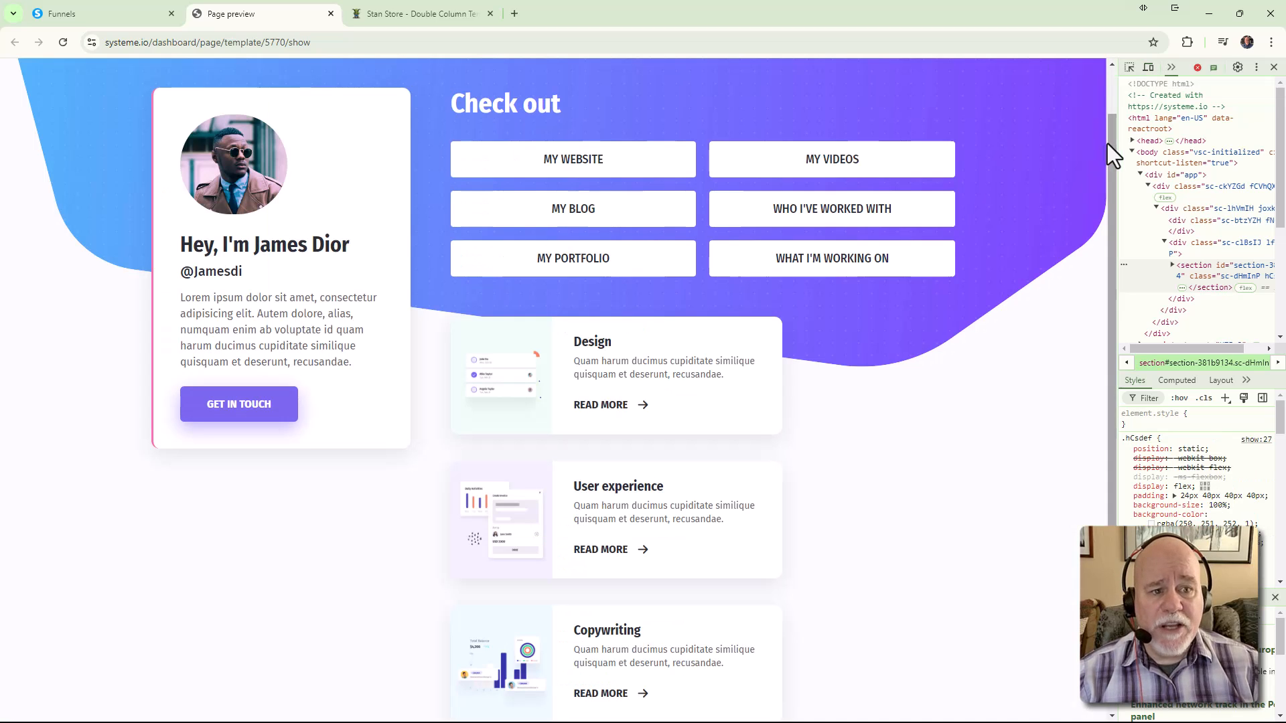
pyautogui.click(1153, 70)
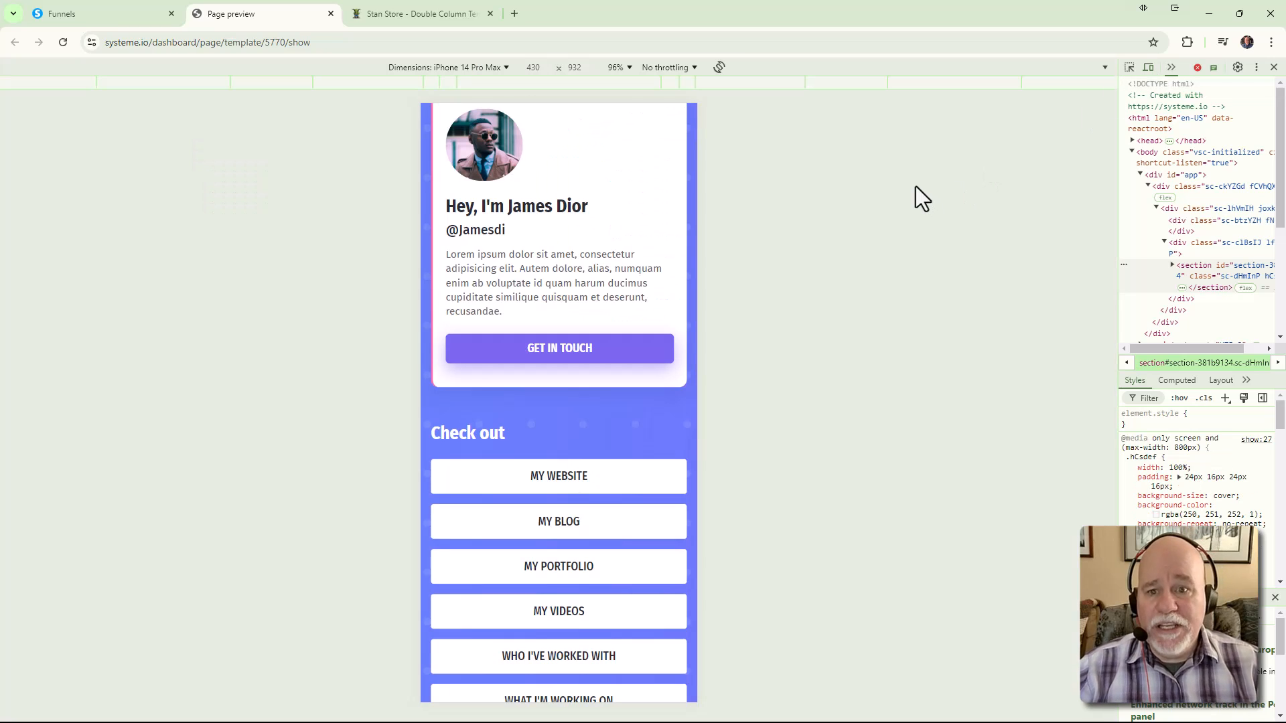
# Preview the template on iPad Mini, iPad Air and iPad Pro, with iPad Pro at 100% zoom
pyautogui.click(504, 68)
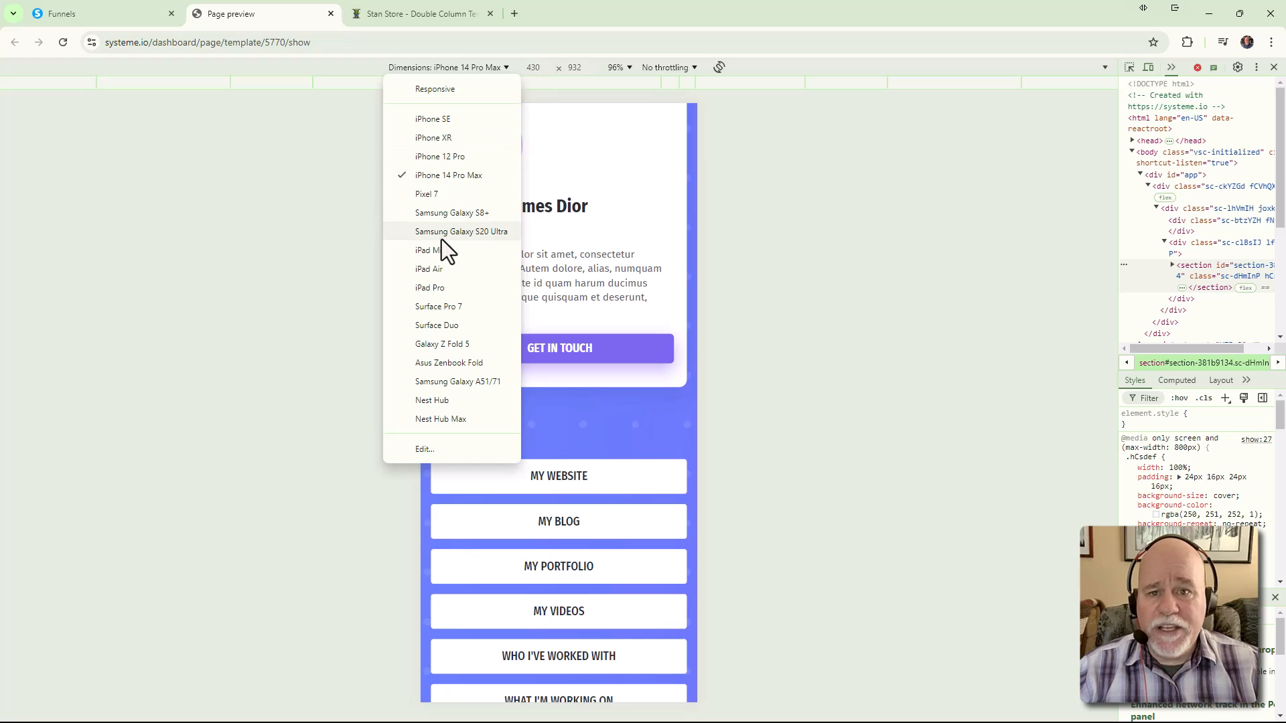
pyautogui.click(448, 255)
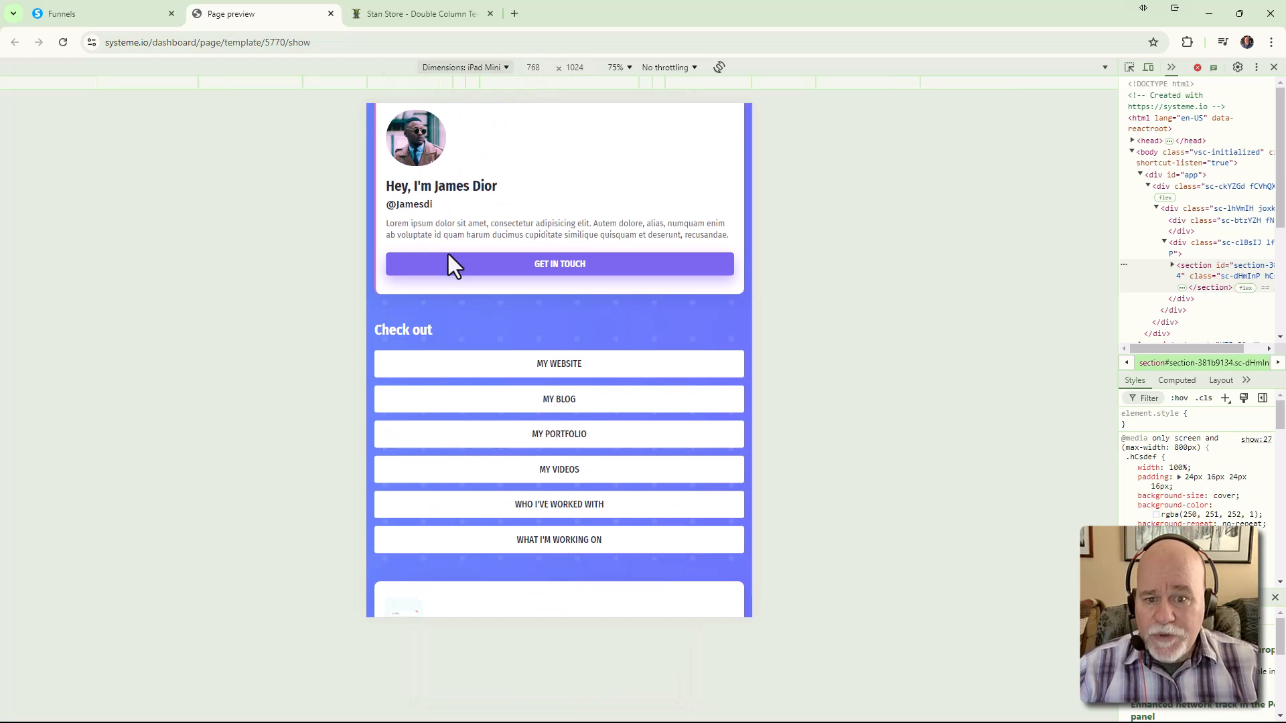
pyautogui.scroll(2, 450, 254)
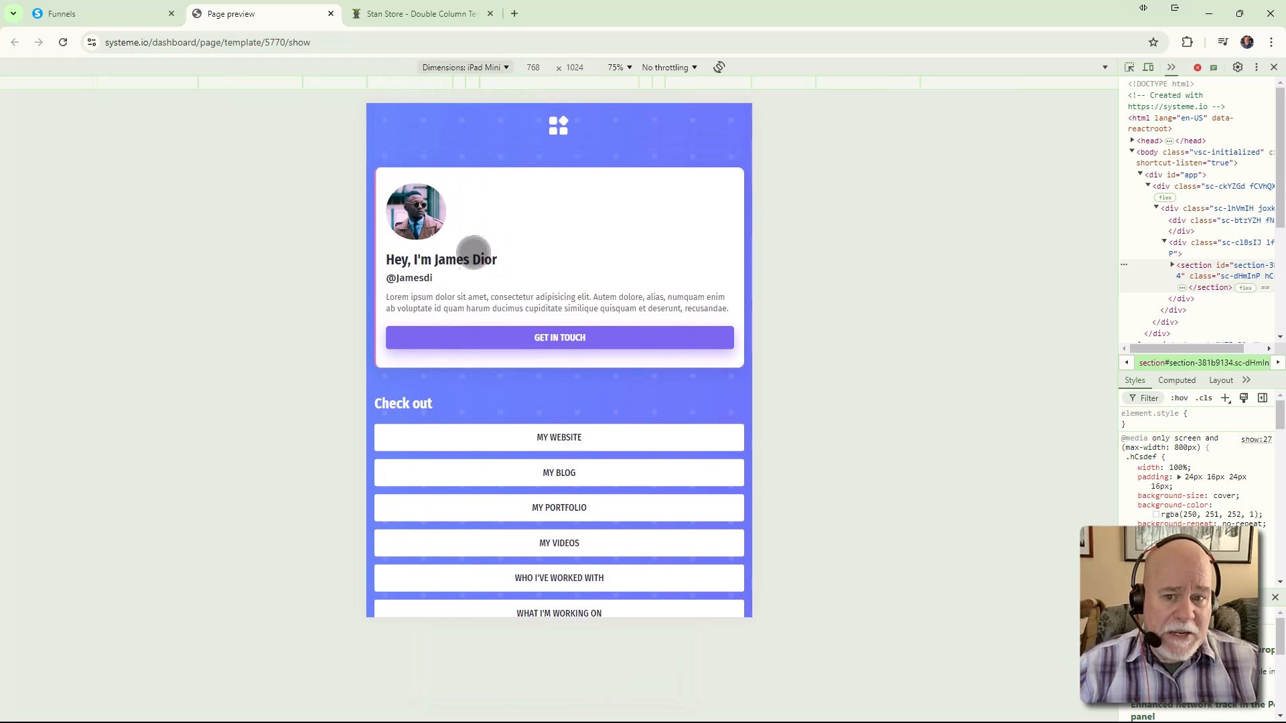
pyautogui.click(505, 67)
pyautogui.click(497, 270)
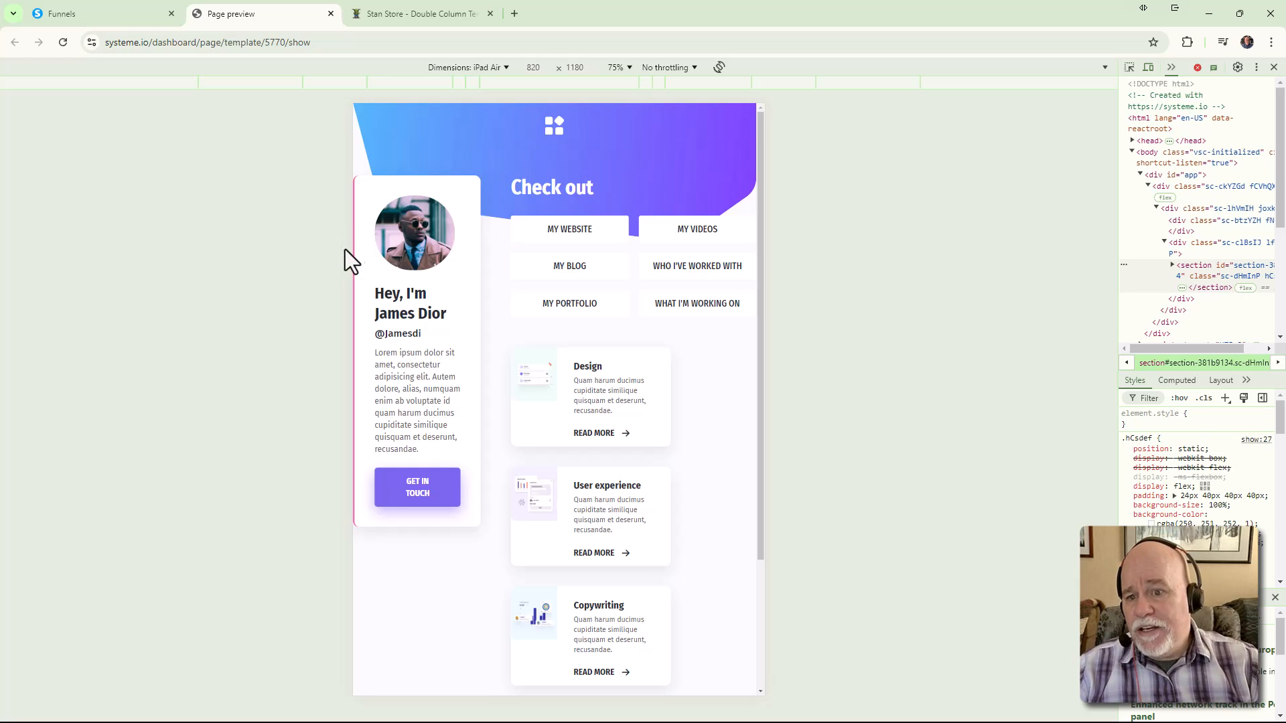
pyautogui.click(504, 67)
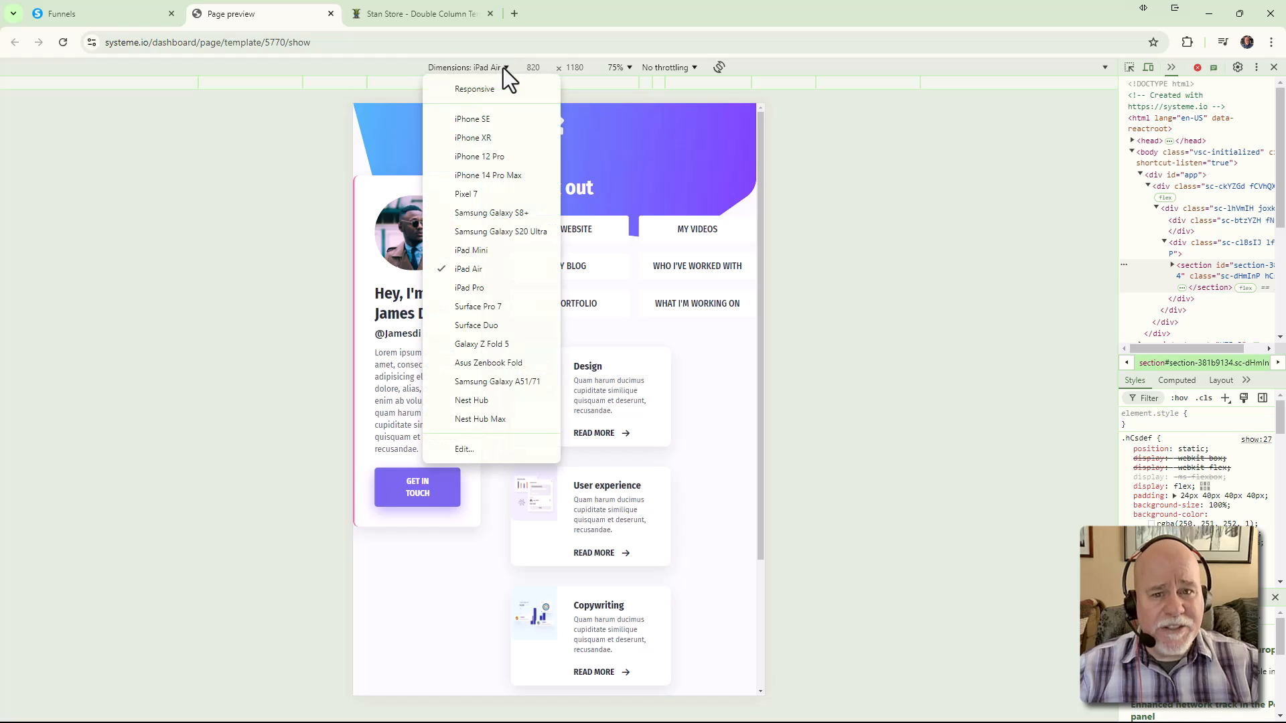
pyautogui.click(499, 295)
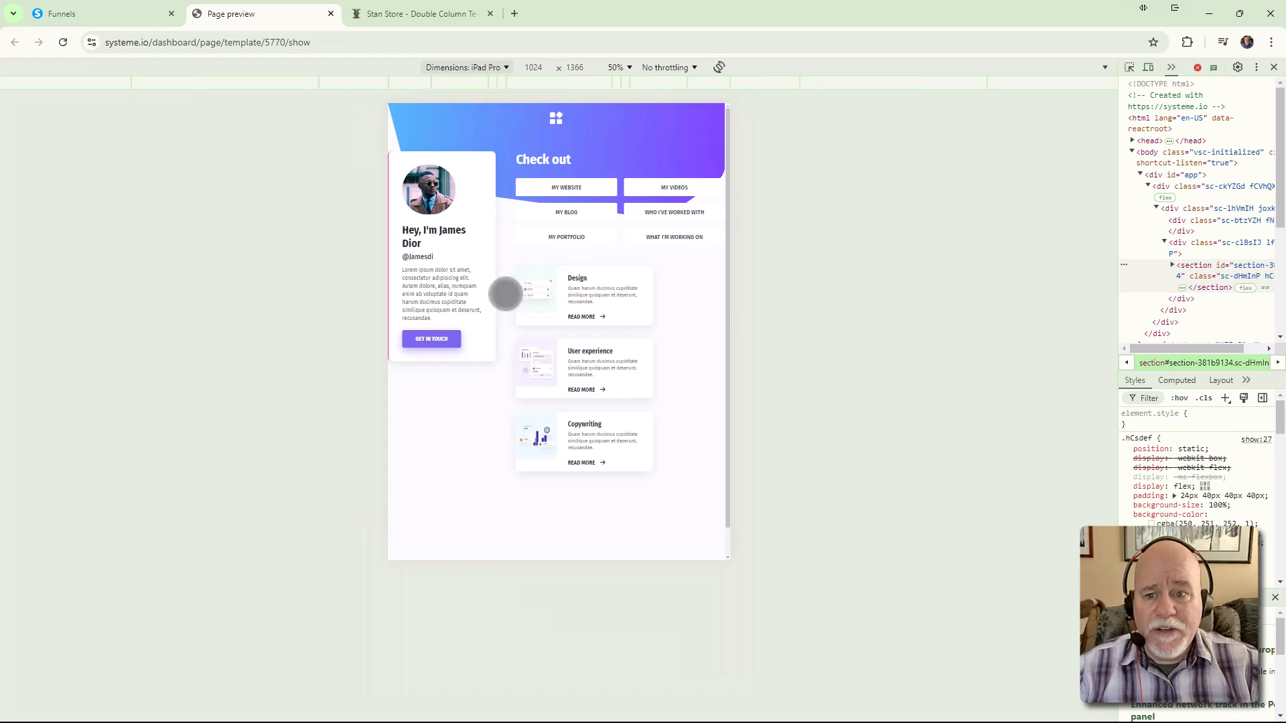
pyautogui.click(630, 68)
pyautogui.click(640, 127)
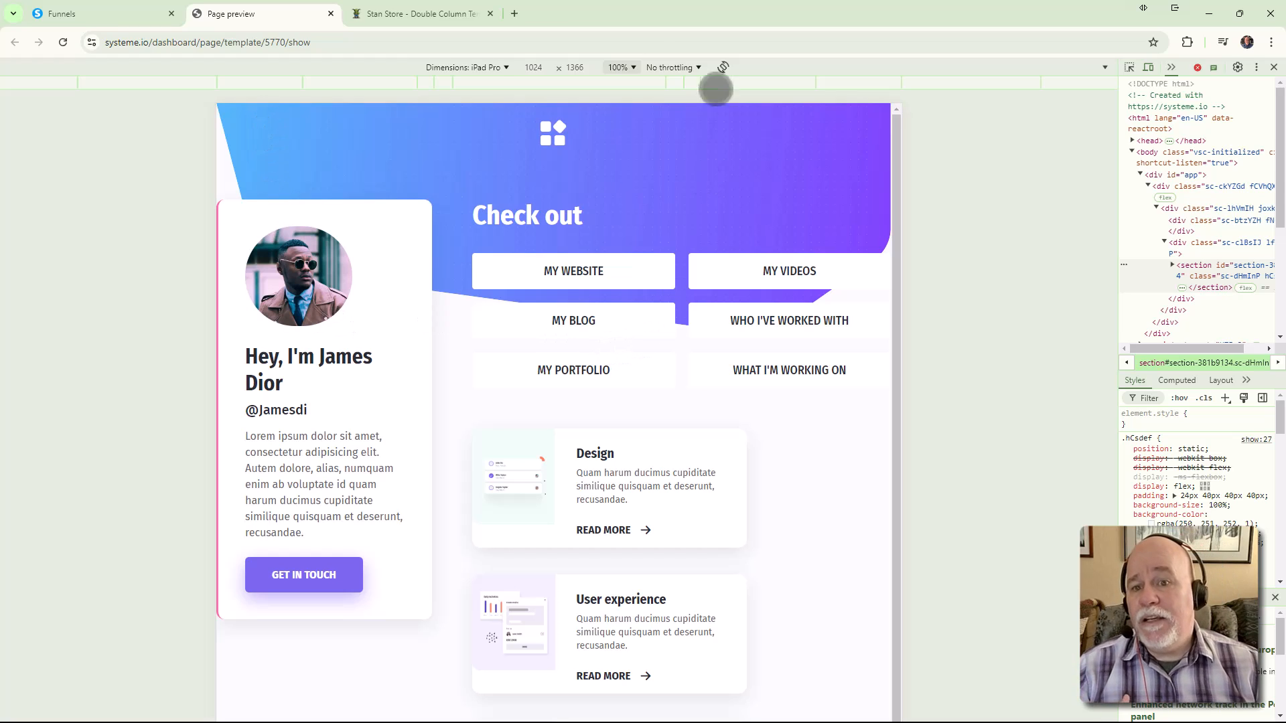
# Preview the template on iPhone SE, Samsung Galaxy A51/71 and Nest Hub, then close the inspector
pyautogui.click(497, 68)
pyautogui.click(480, 120)
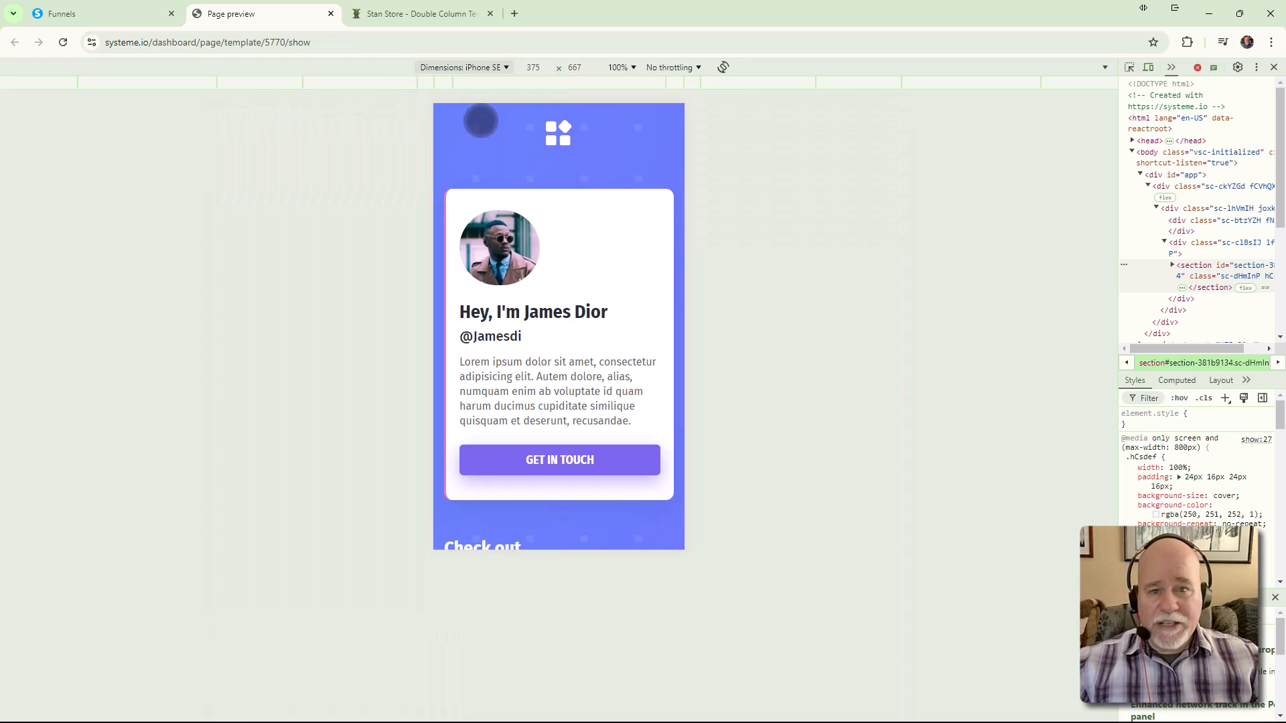
pyautogui.click(504, 70)
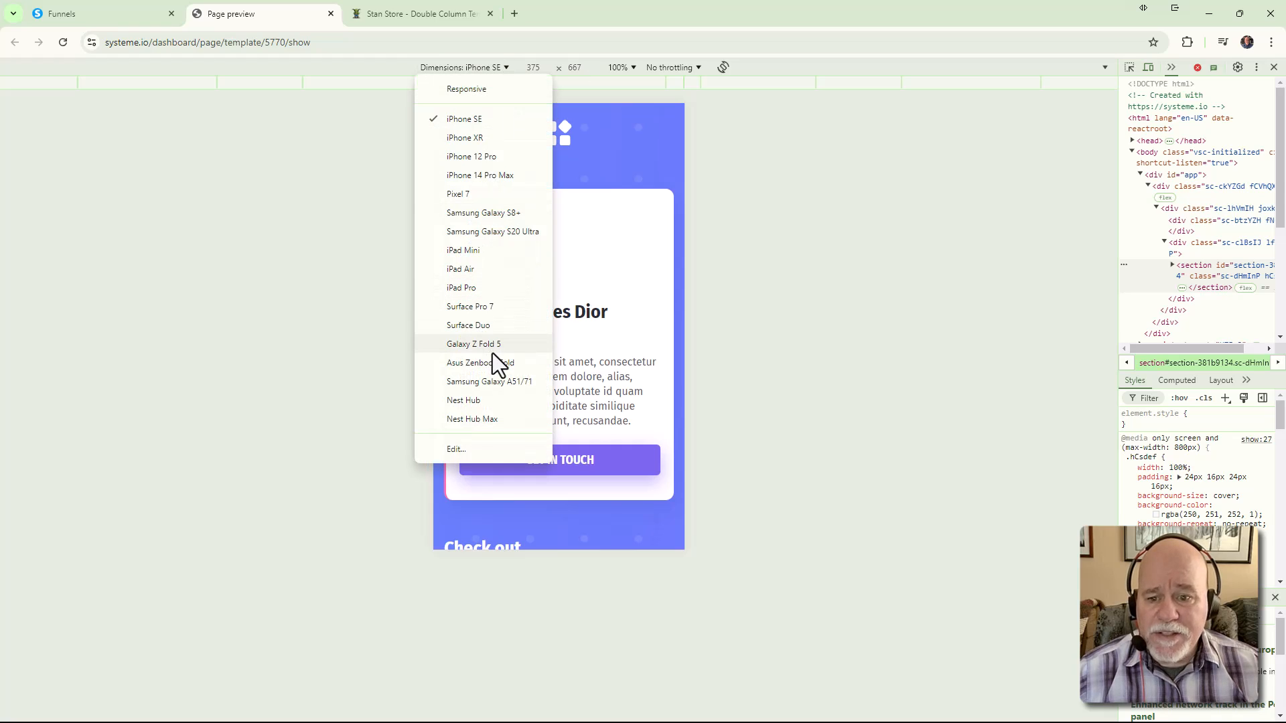
pyautogui.click(503, 382)
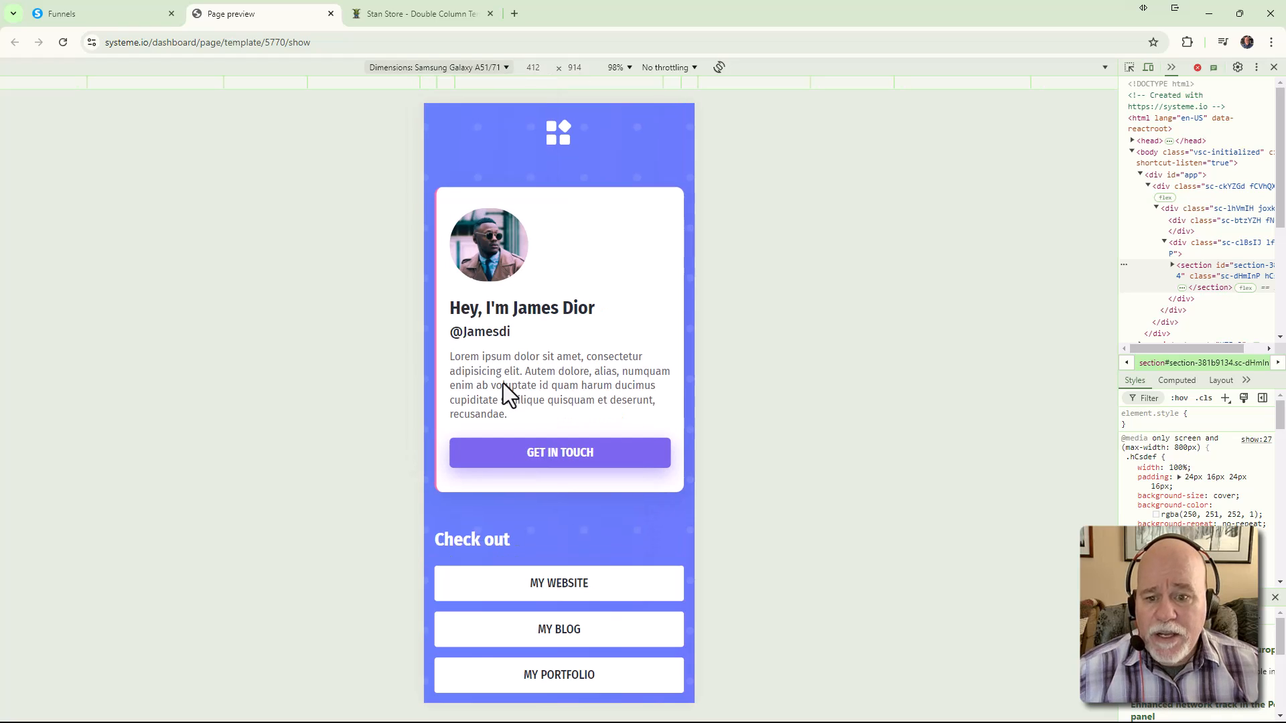
pyautogui.click(496, 67)
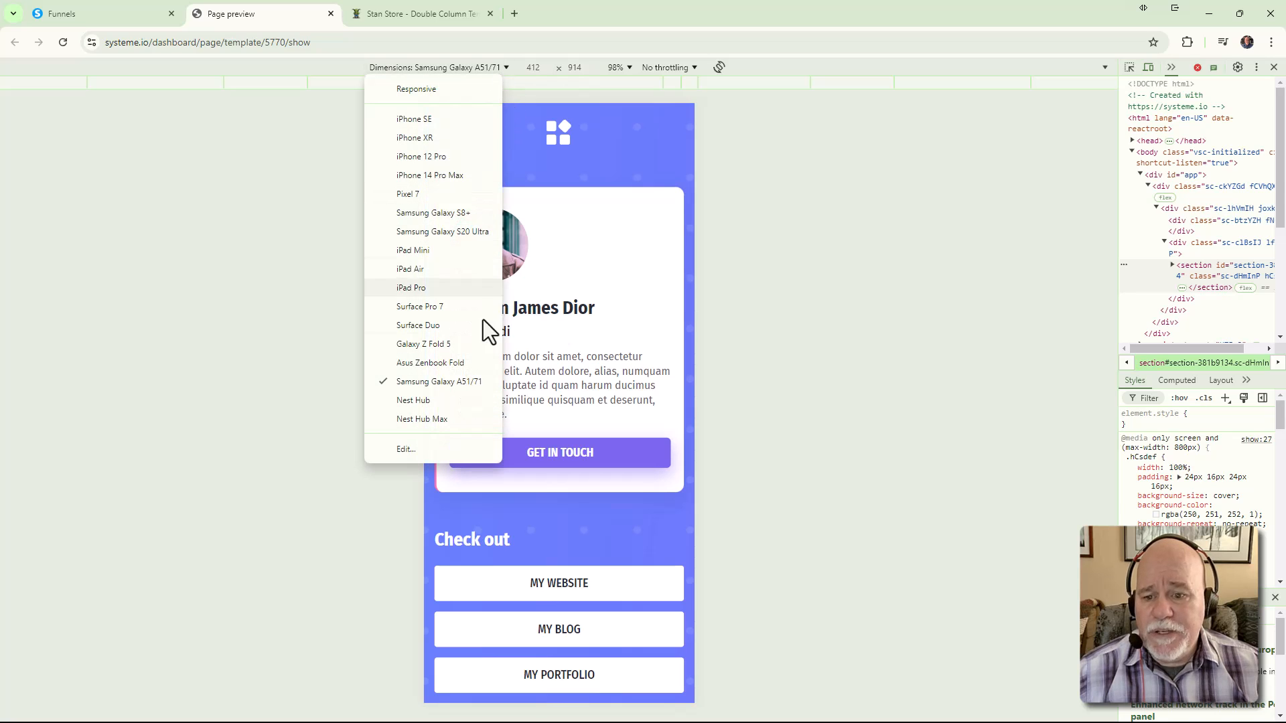
pyautogui.click(456, 400)
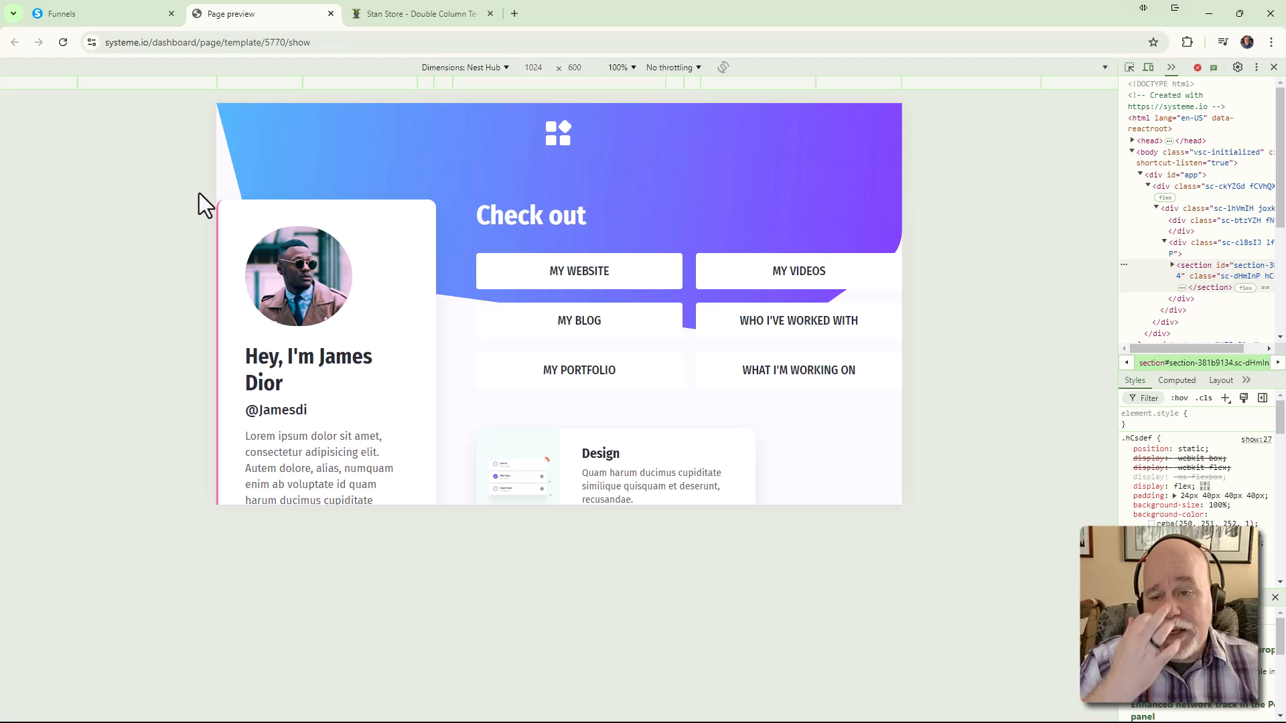
pyautogui.click(1274, 67)
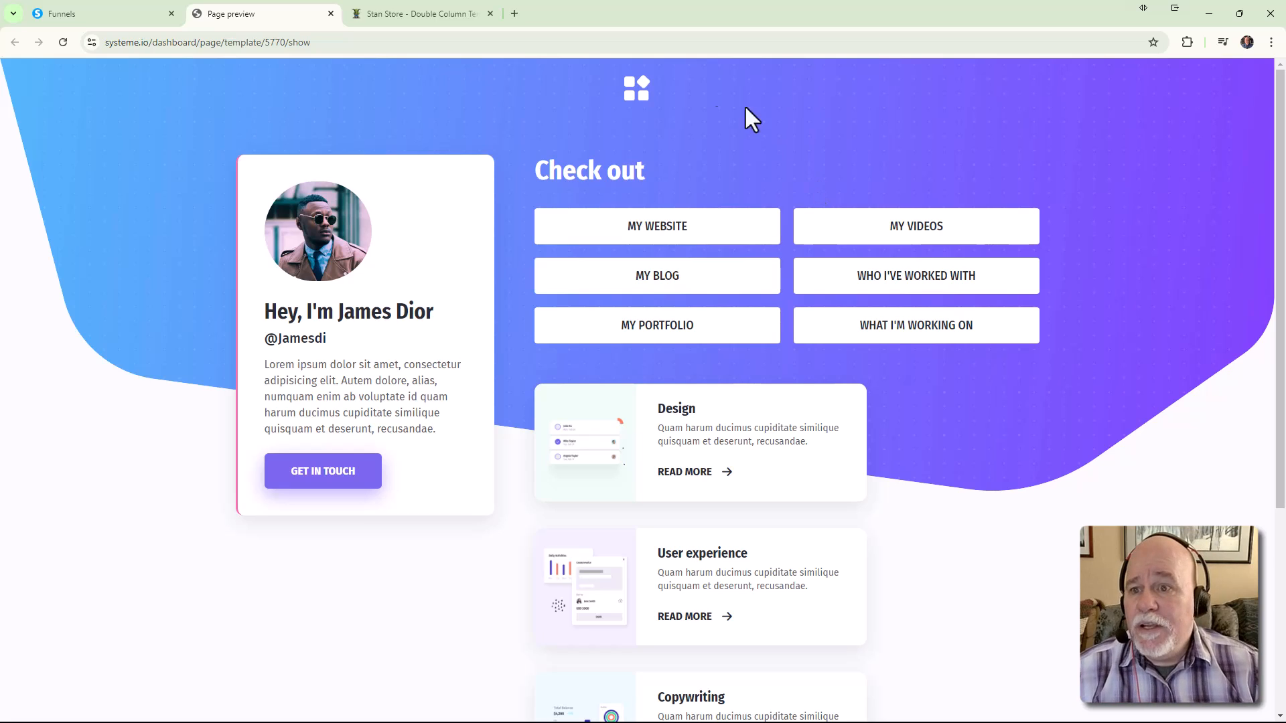
pyautogui.click(331, 14)
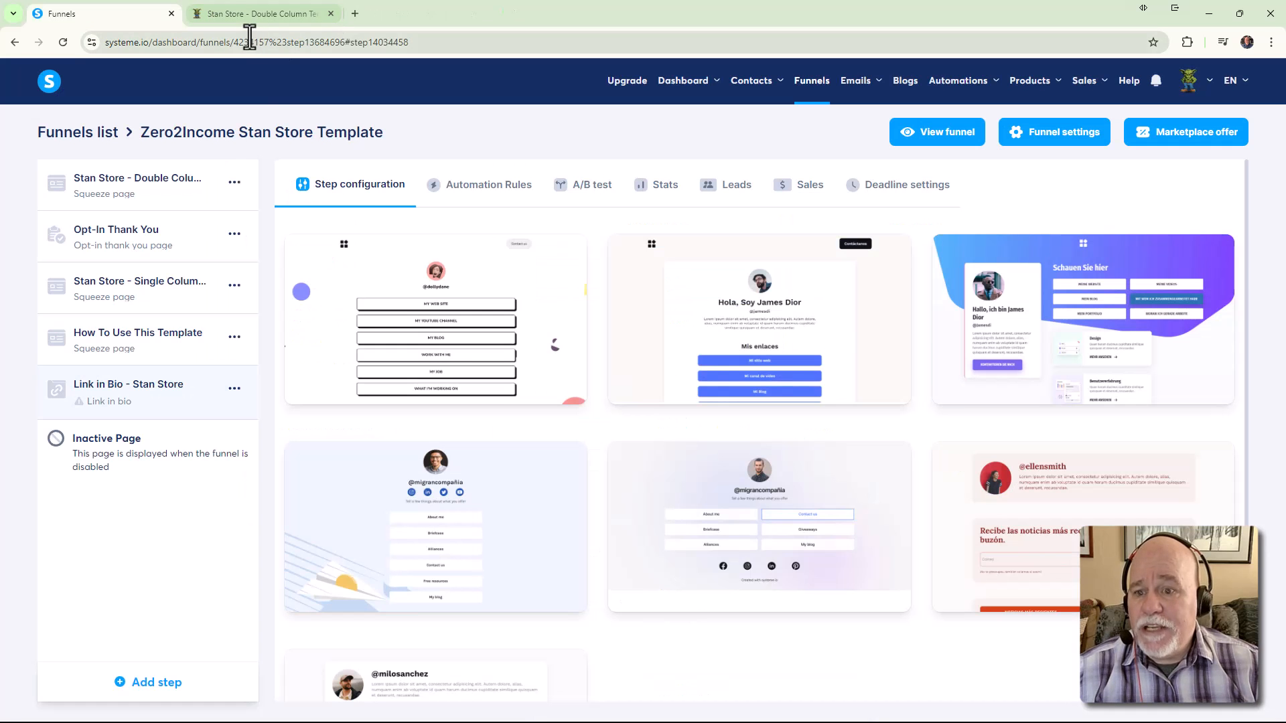
pyautogui.moveTo(738, 387)
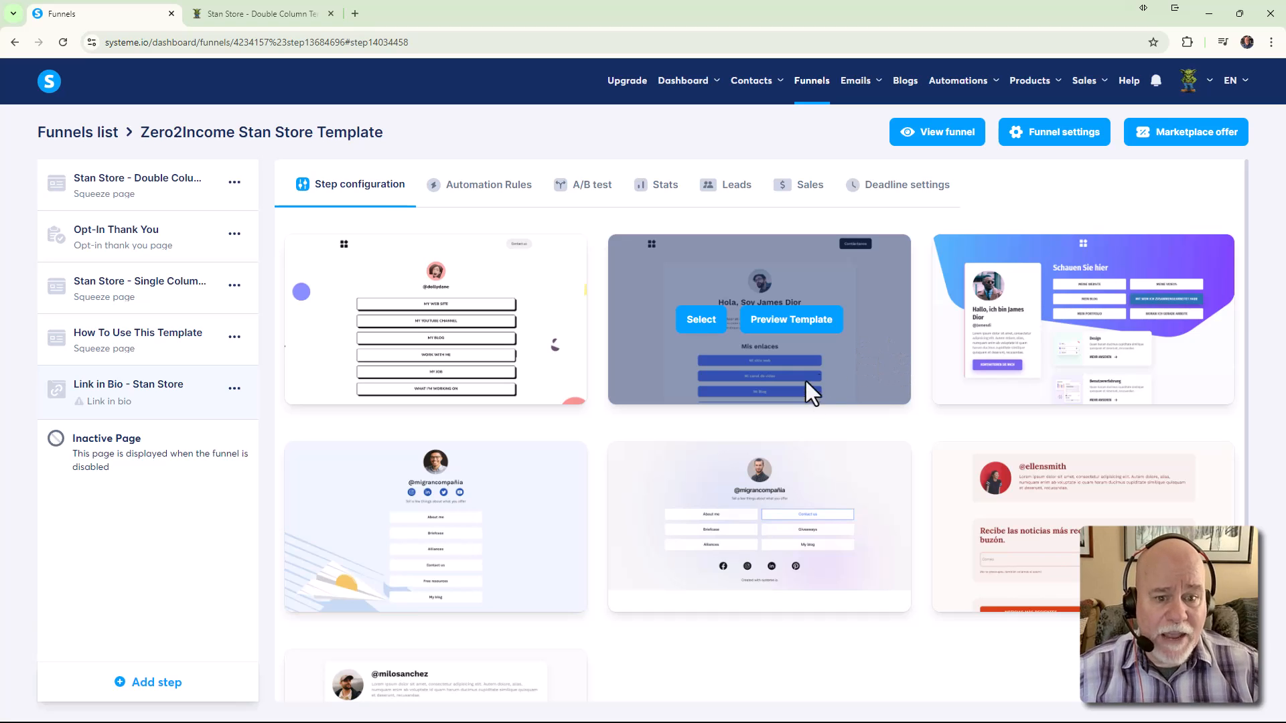
pyautogui.click(780, 325)
pyautogui.scroll(-7, 842, 326)
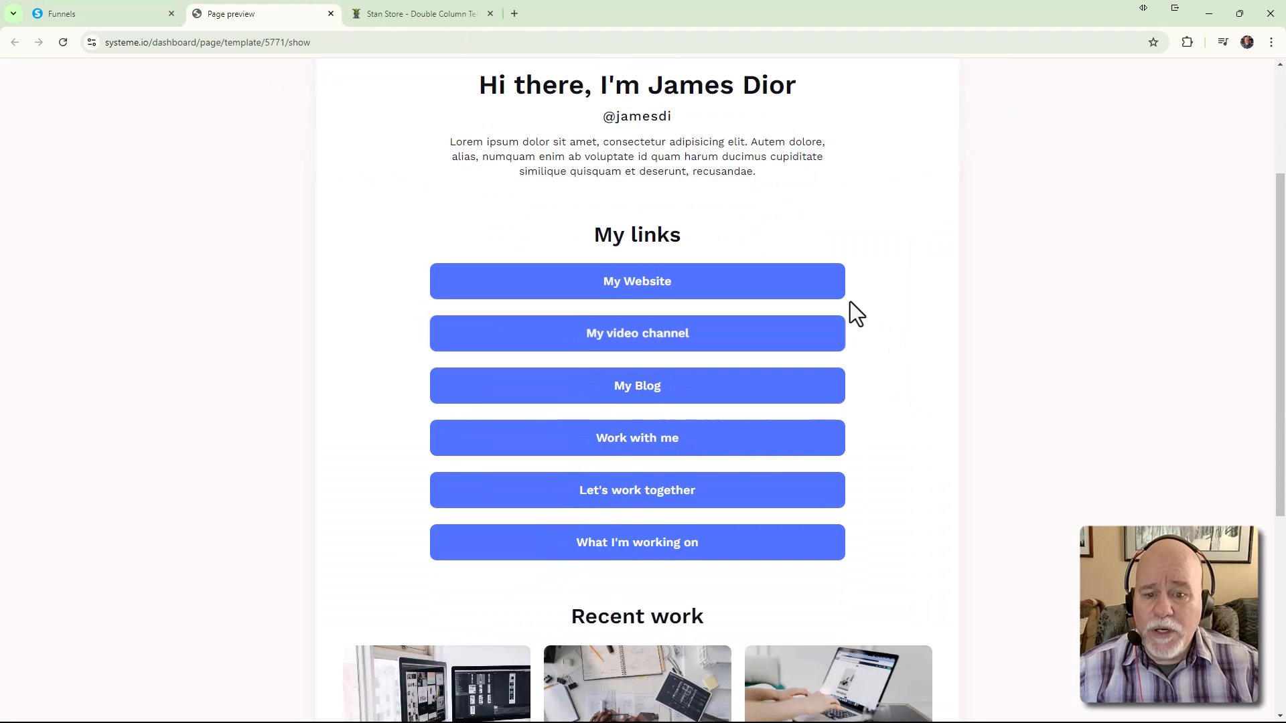
pyautogui.scroll(-2, 850, 321)
pyautogui.scroll(9, 838, 451)
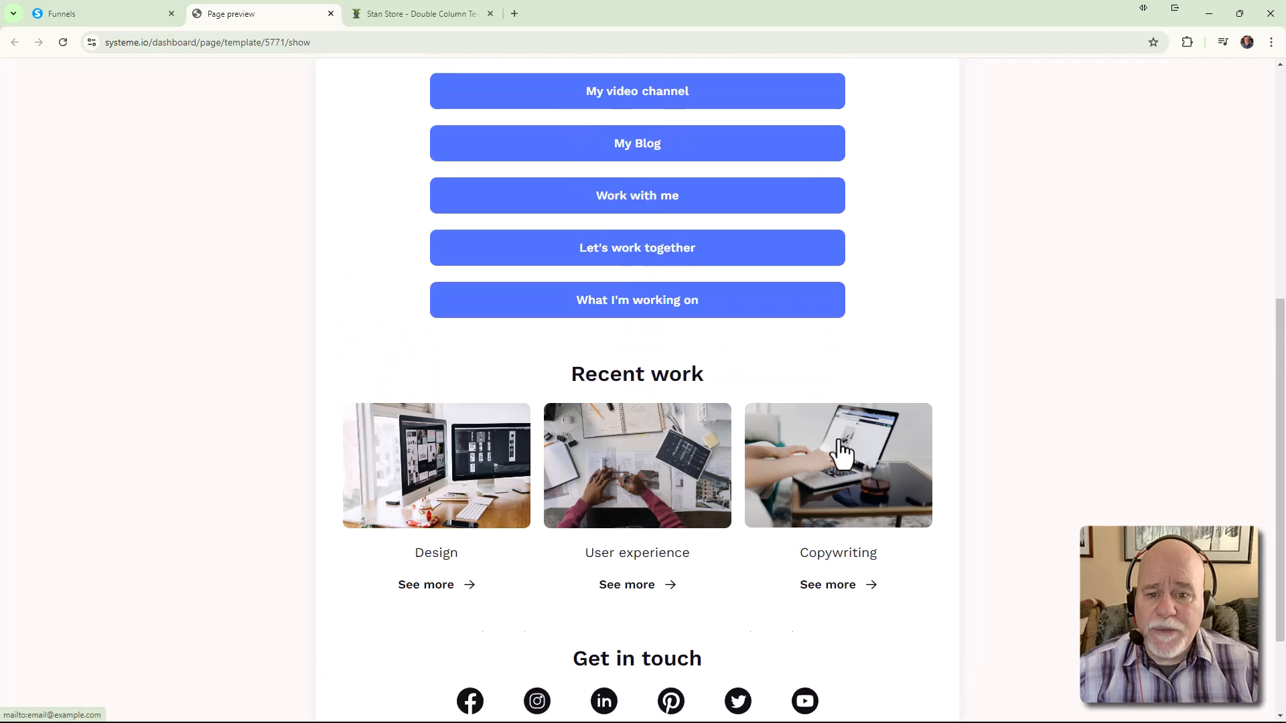
pyautogui.scroll(-7, 842, 452)
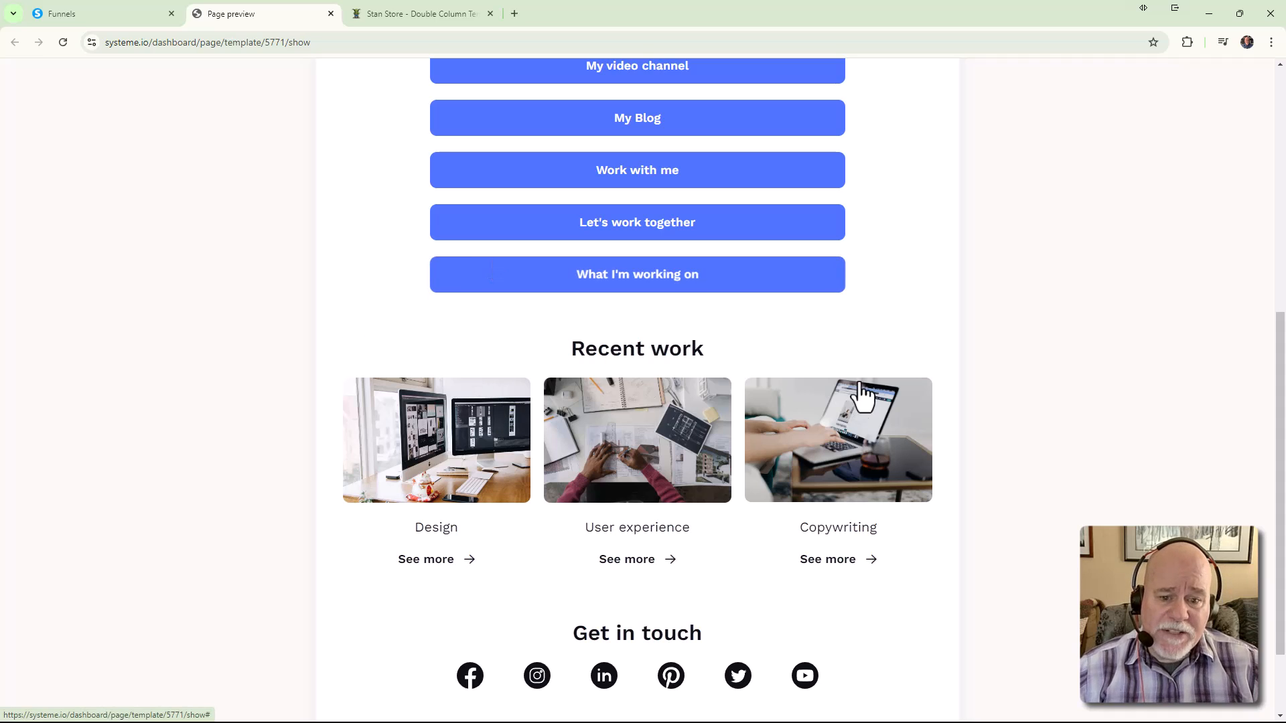
pyautogui.scroll(-3, 714, 565)
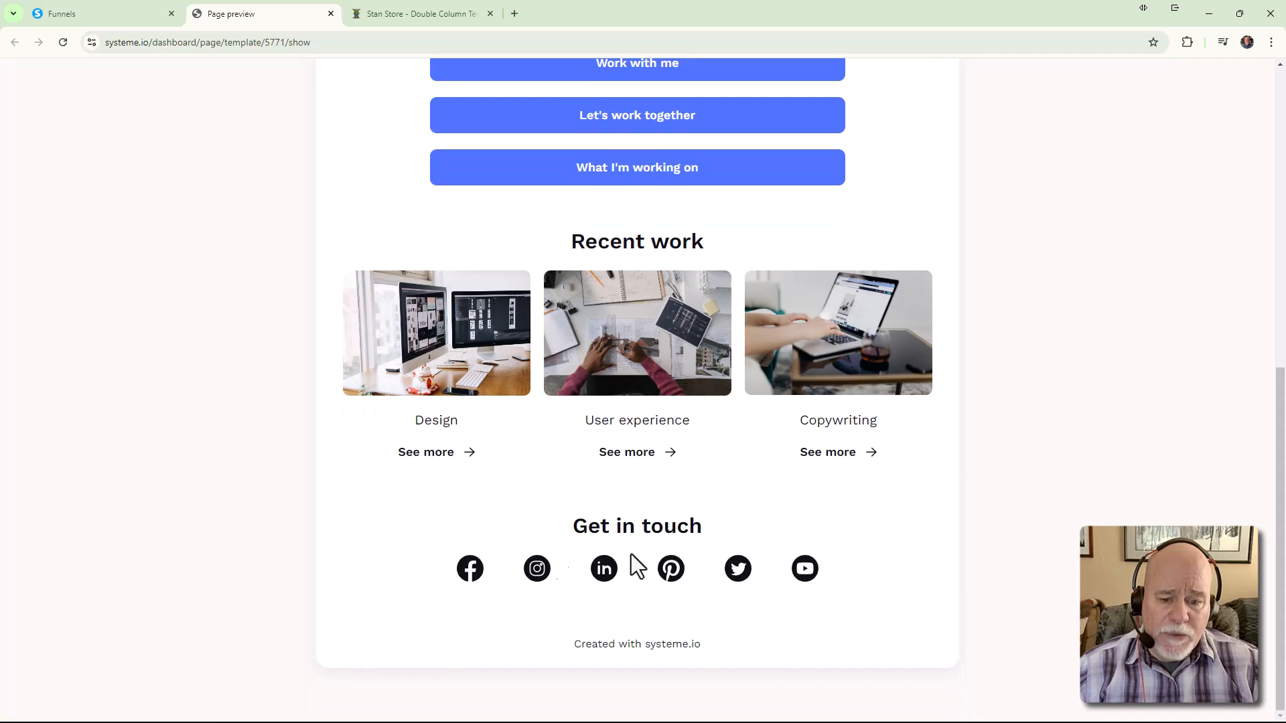
pyautogui.scroll(9, 655, 241)
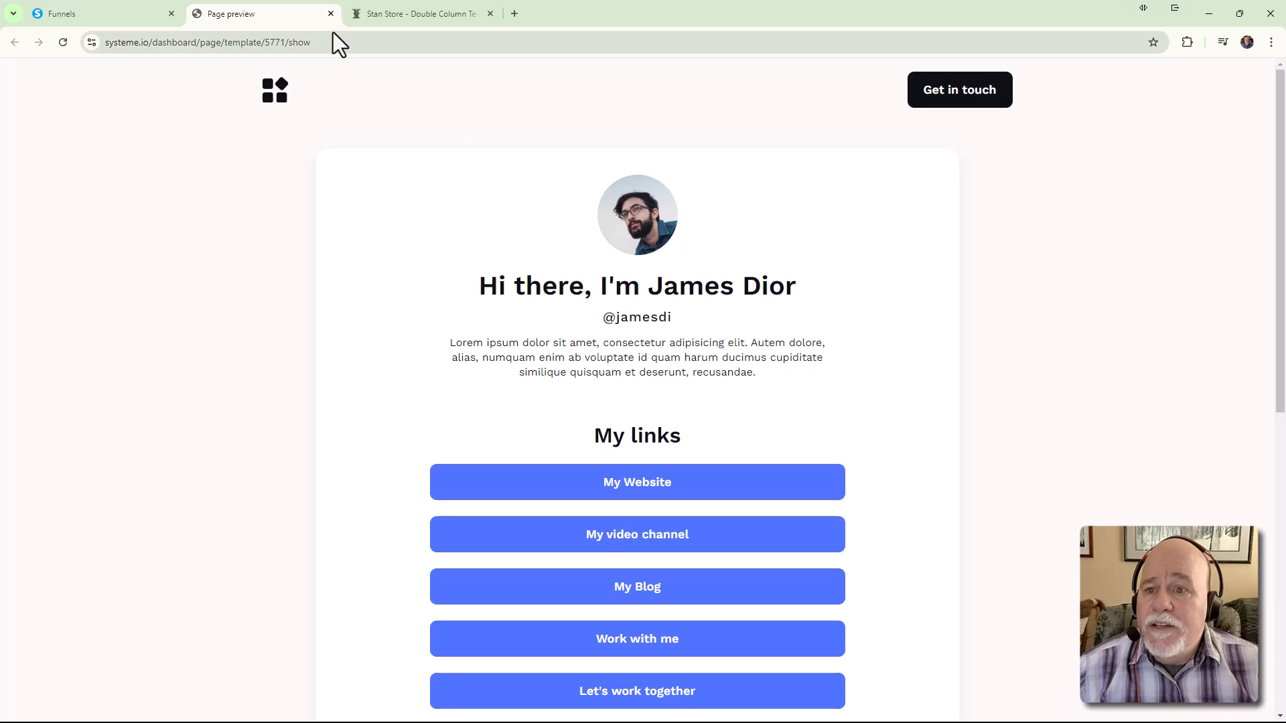
pyautogui.click(331, 14)
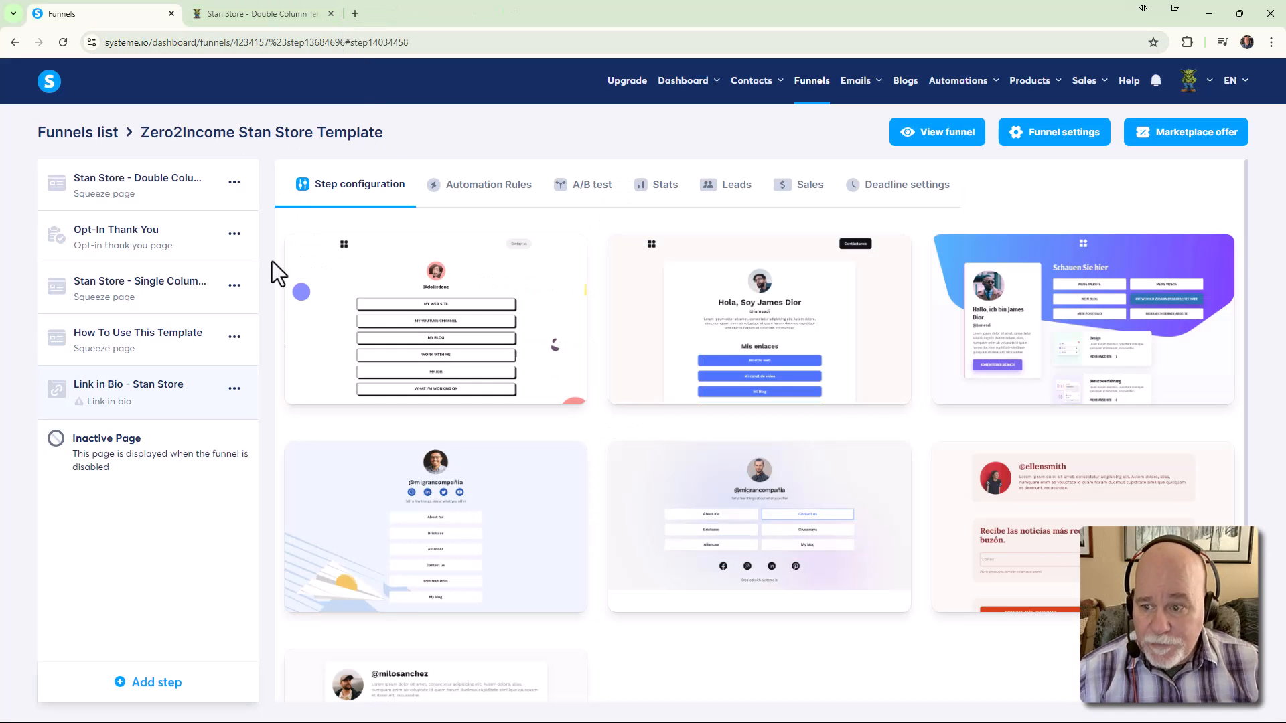
# Remove the Link in Bio step from the funnel, confirming the removal
pyautogui.click(234, 390)
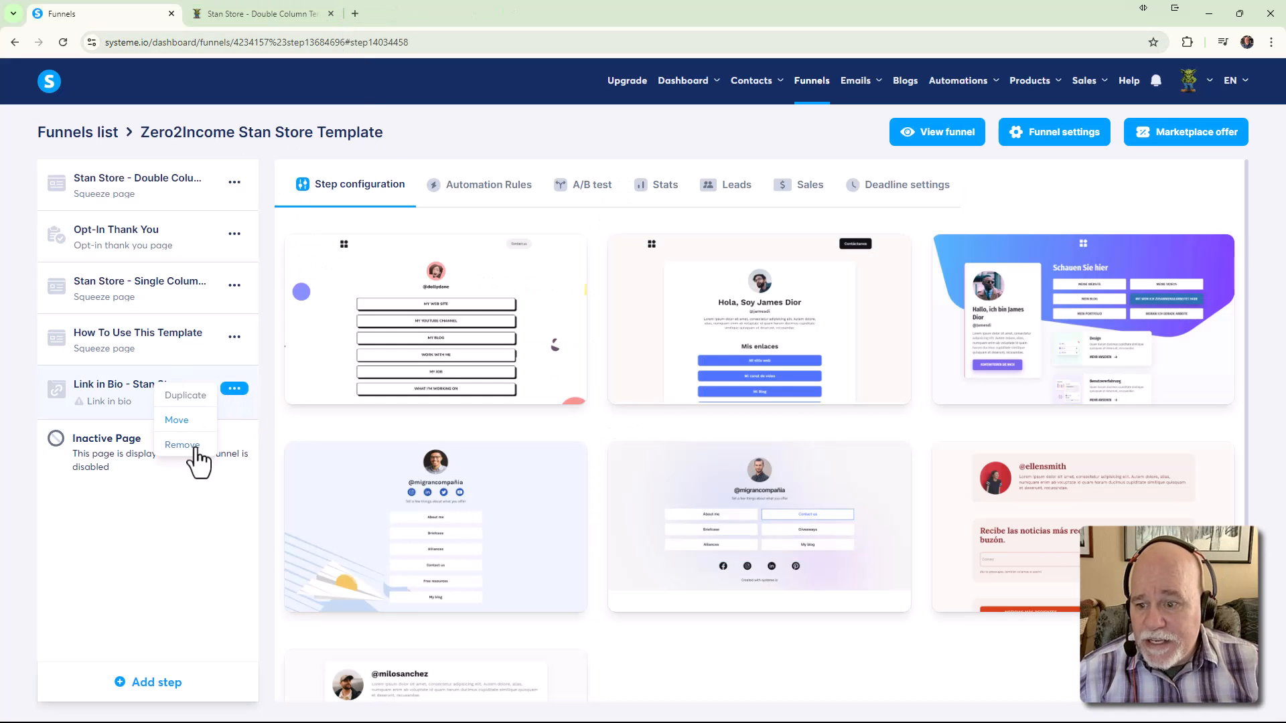
pyautogui.click(187, 445)
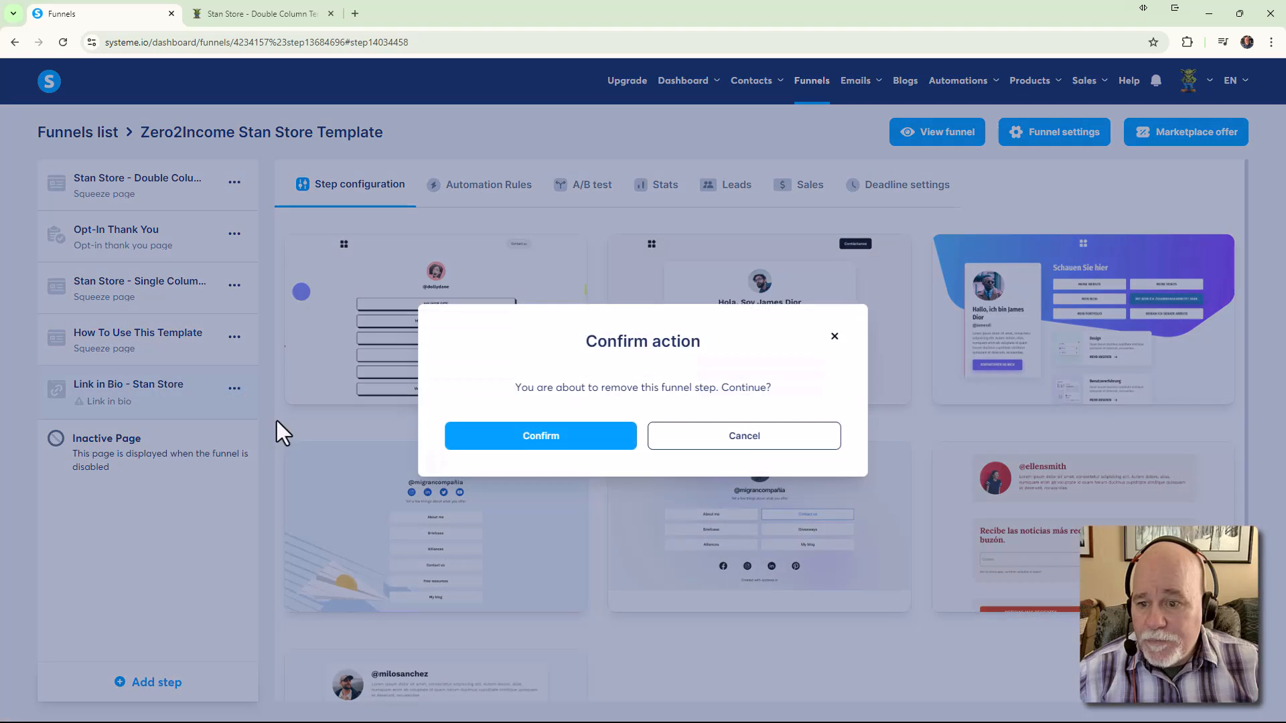
pyautogui.click(582, 445)
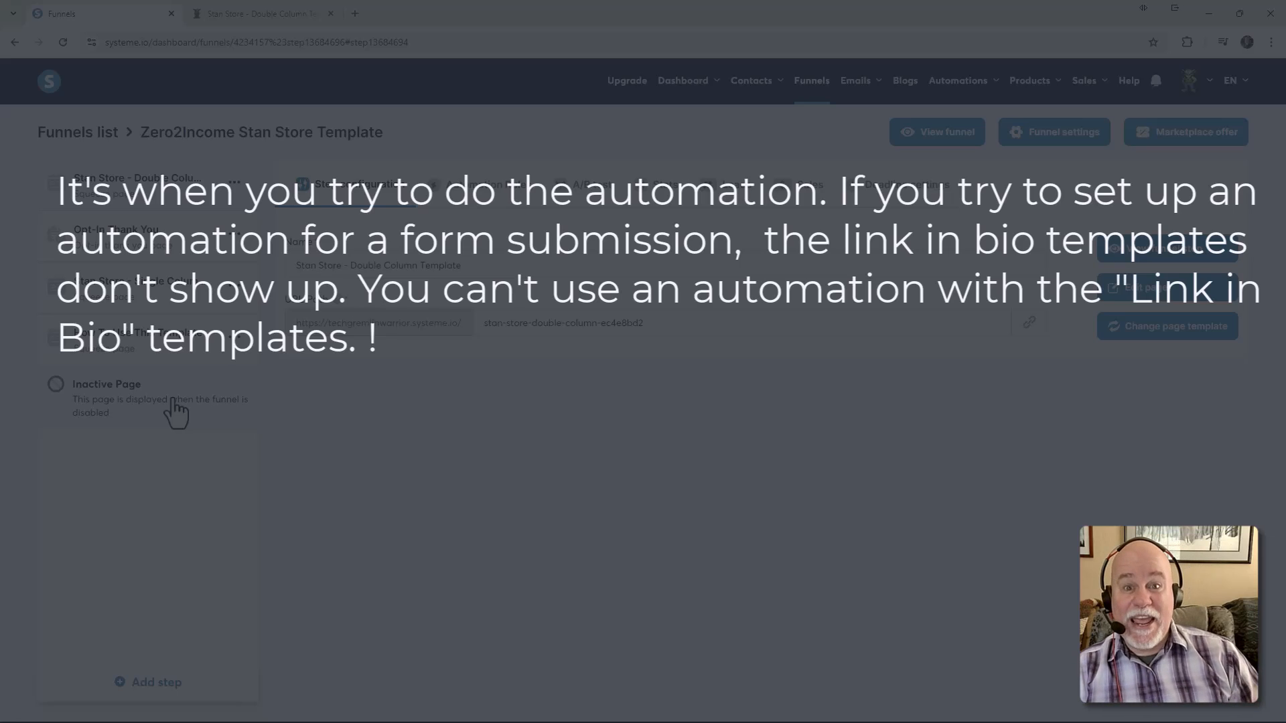
# Remove the remaining Link step from the funnel as well
pyautogui.click(293, 17)
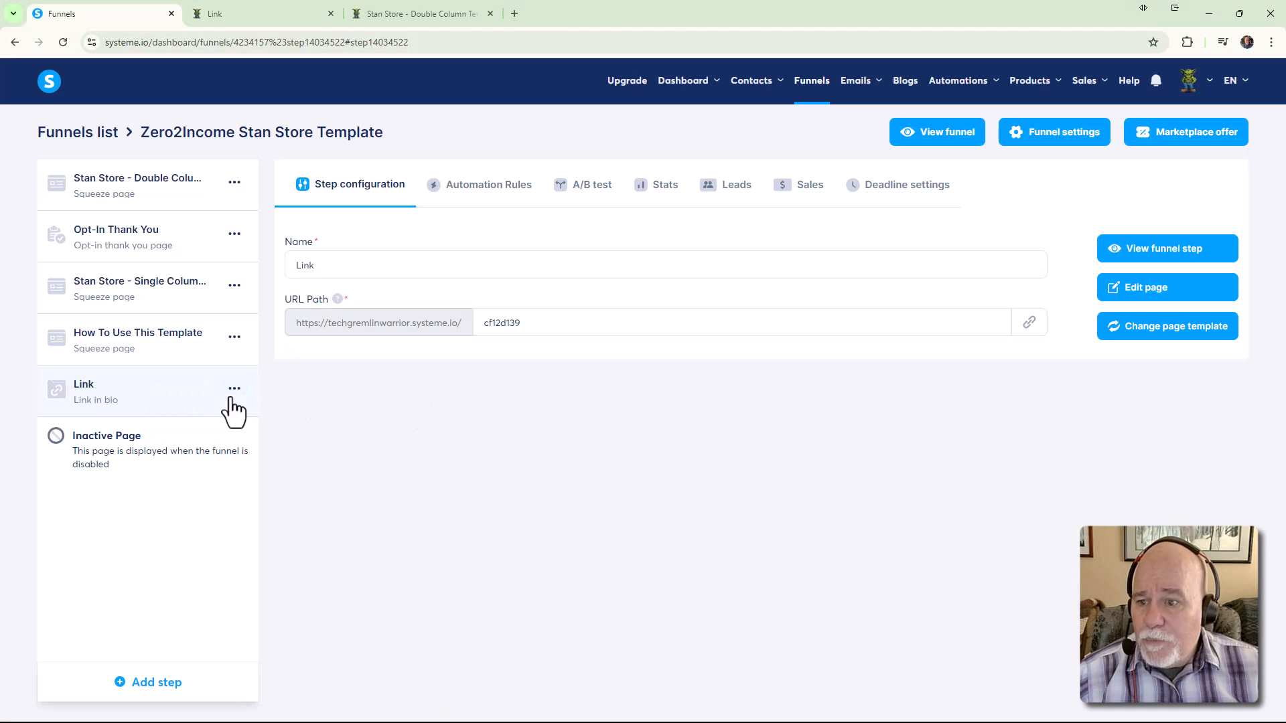
pyautogui.click(234, 390)
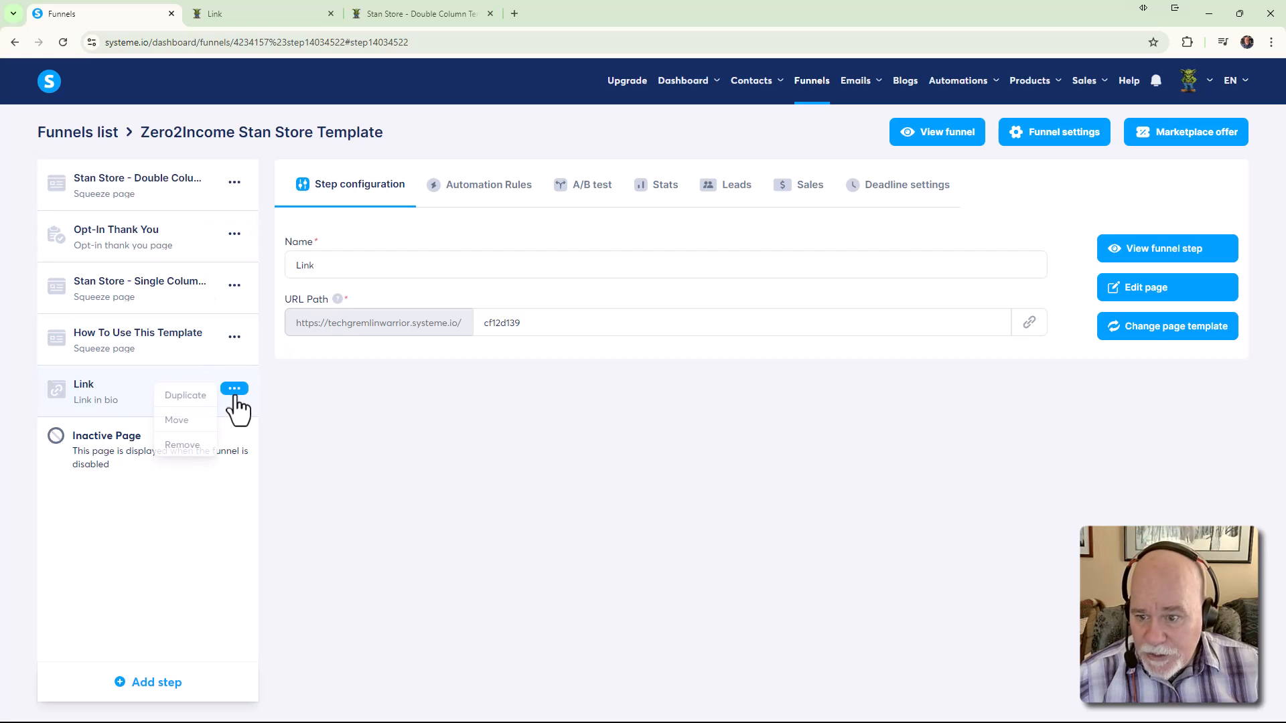
pyautogui.click(188, 446)
pyautogui.press('Return')
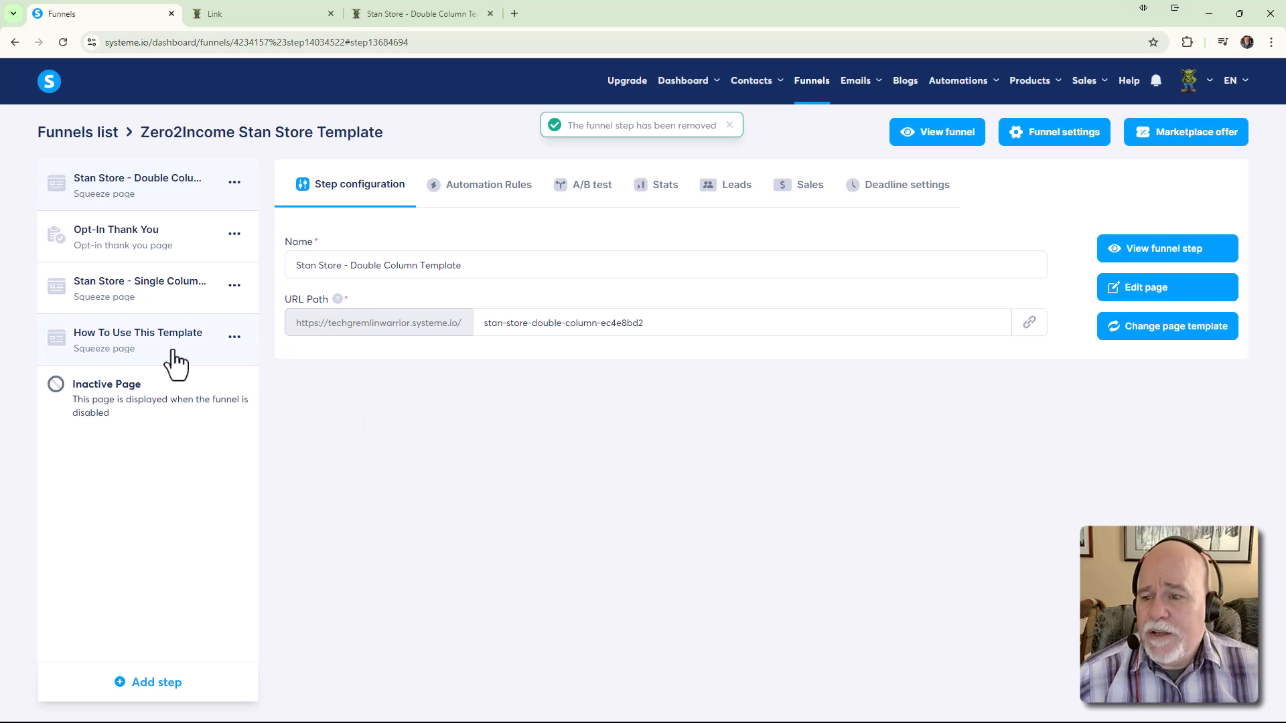
# Add a funnel step named 'New Stan Store' with type Squeeze page and save it
pyautogui.click(169, 696)
pyautogui.click(544, 368)
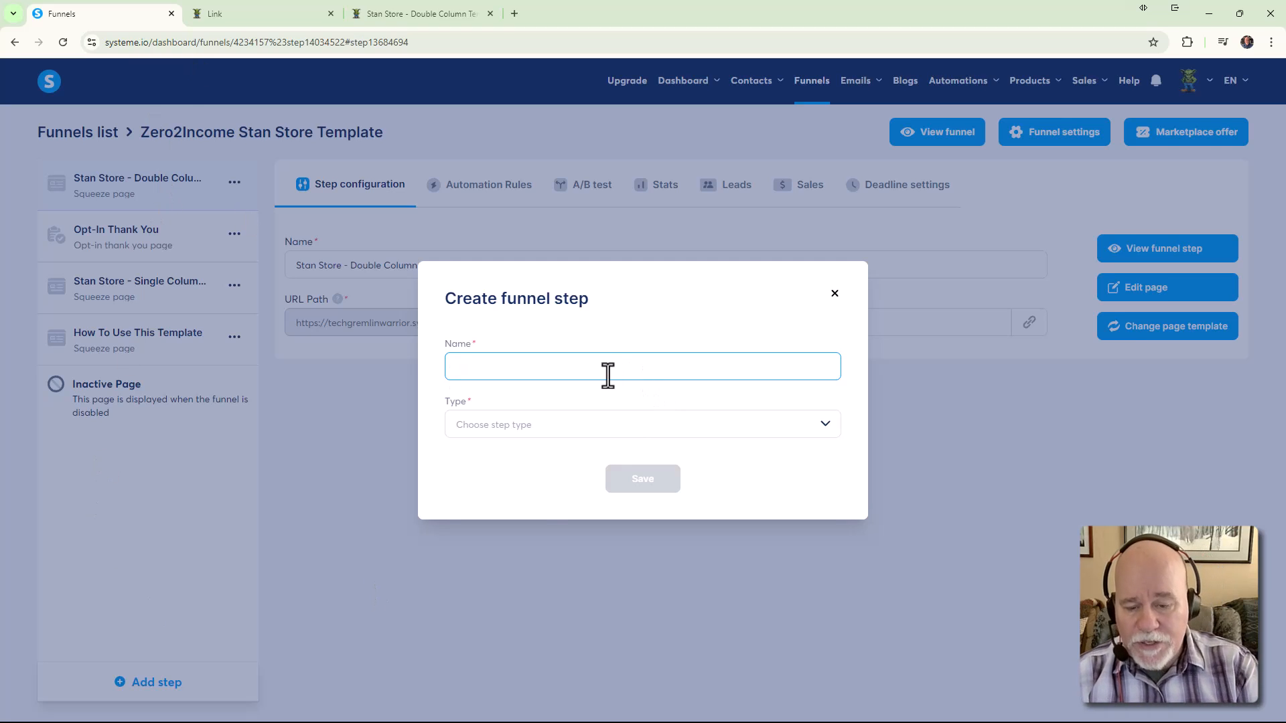
pyautogui.write('Stan Store')
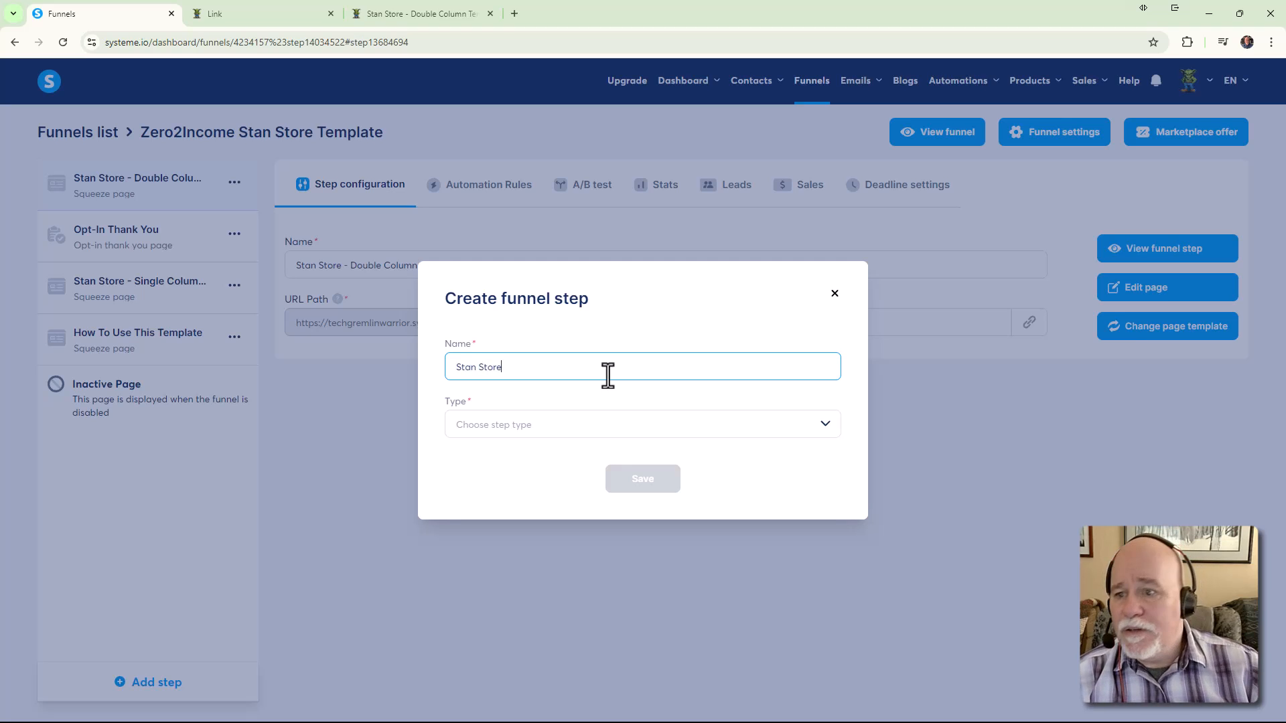
pyautogui.press('BackSpace')
pyautogui.press('BackSpace')
pyautogui.press('BackSpace')
pyautogui.press('BackSpace')
pyautogui.press('BackSpace')
pyautogui.press('BackSpace')
pyautogui.press('BackSpace')
pyautogui.press('BackSpace')
pyautogui.press('BackSpace')
pyautogui.press('BackSpace')
pyautogui.write('New Stan T')
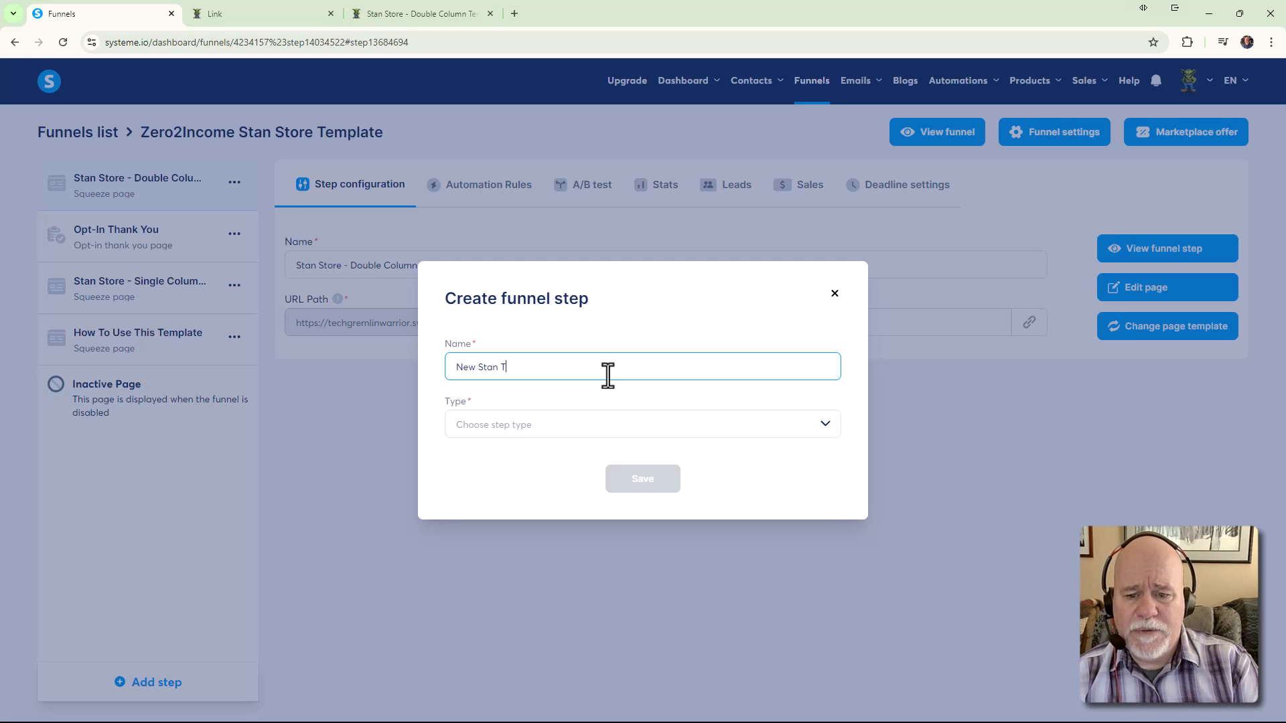
pyautogui.press('BackSpace')
pyautogui.write('STore')
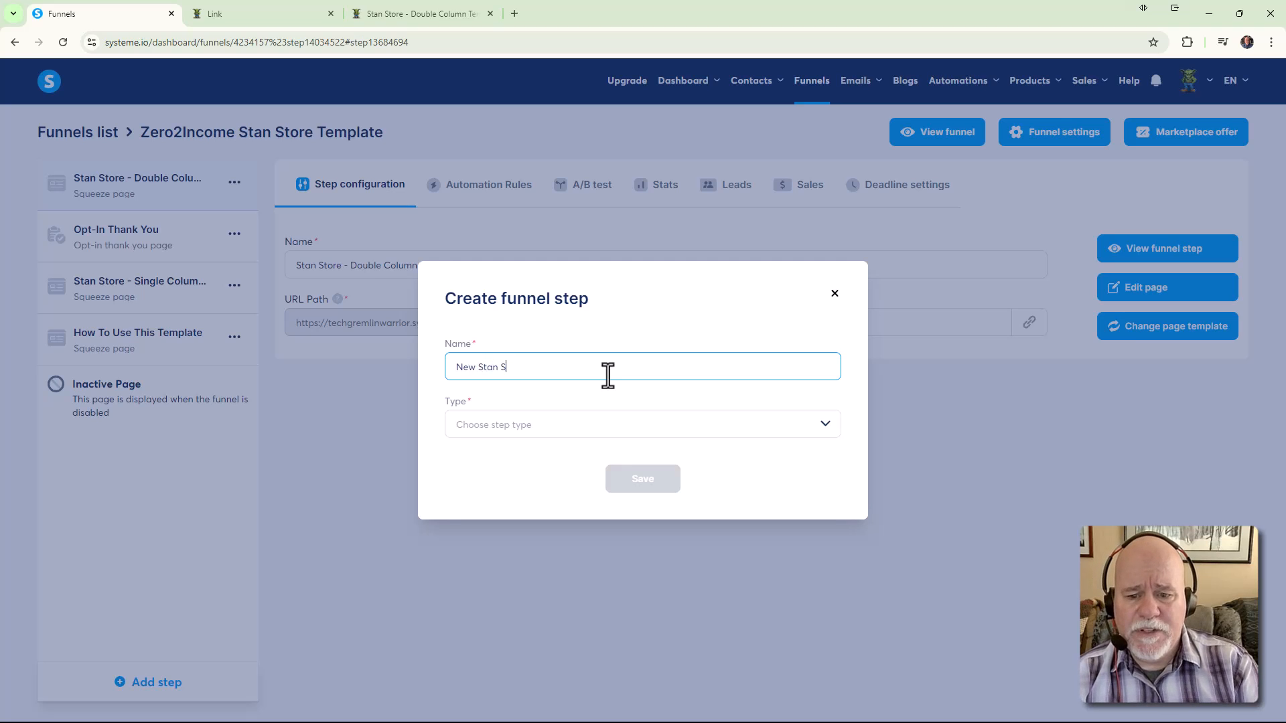
pyautogui.press('BackSpace')
pyautogui.press('BackSpace')
pyautogui.press('BackSpace')
pyautogui.press('BackSpace')
pyautogui.write('tore')
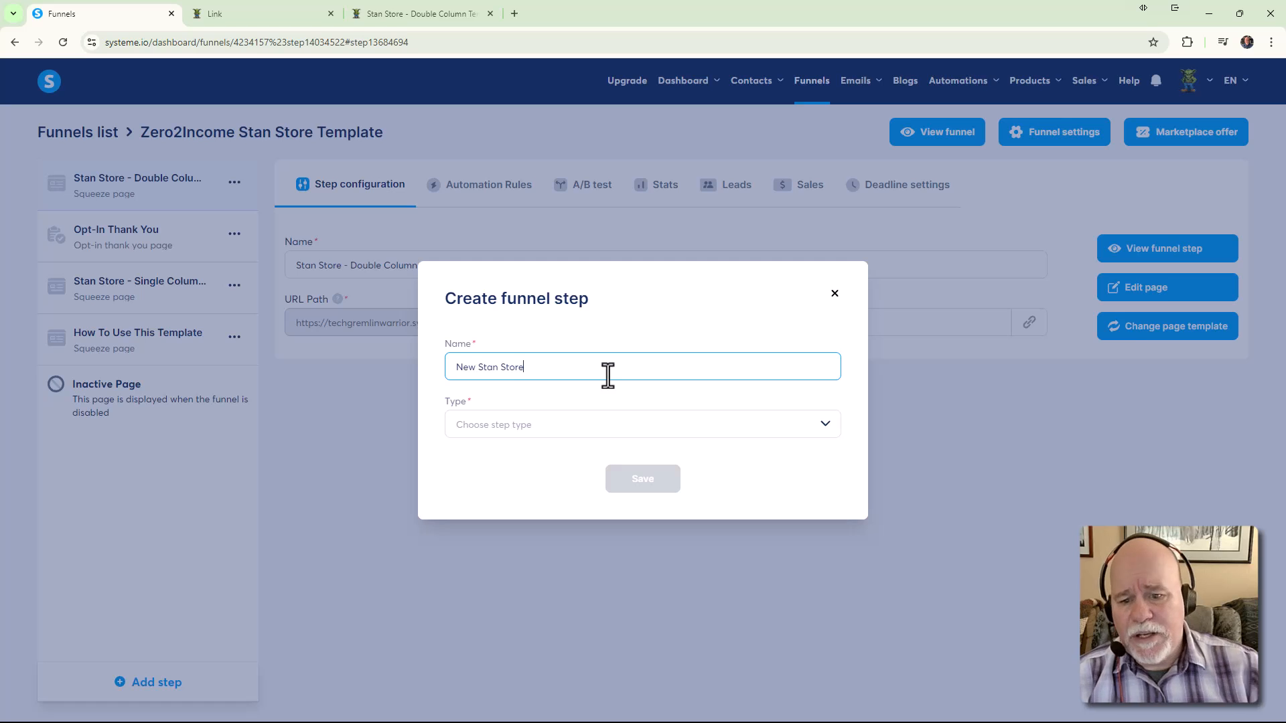
pyautogui.click(596, 429)
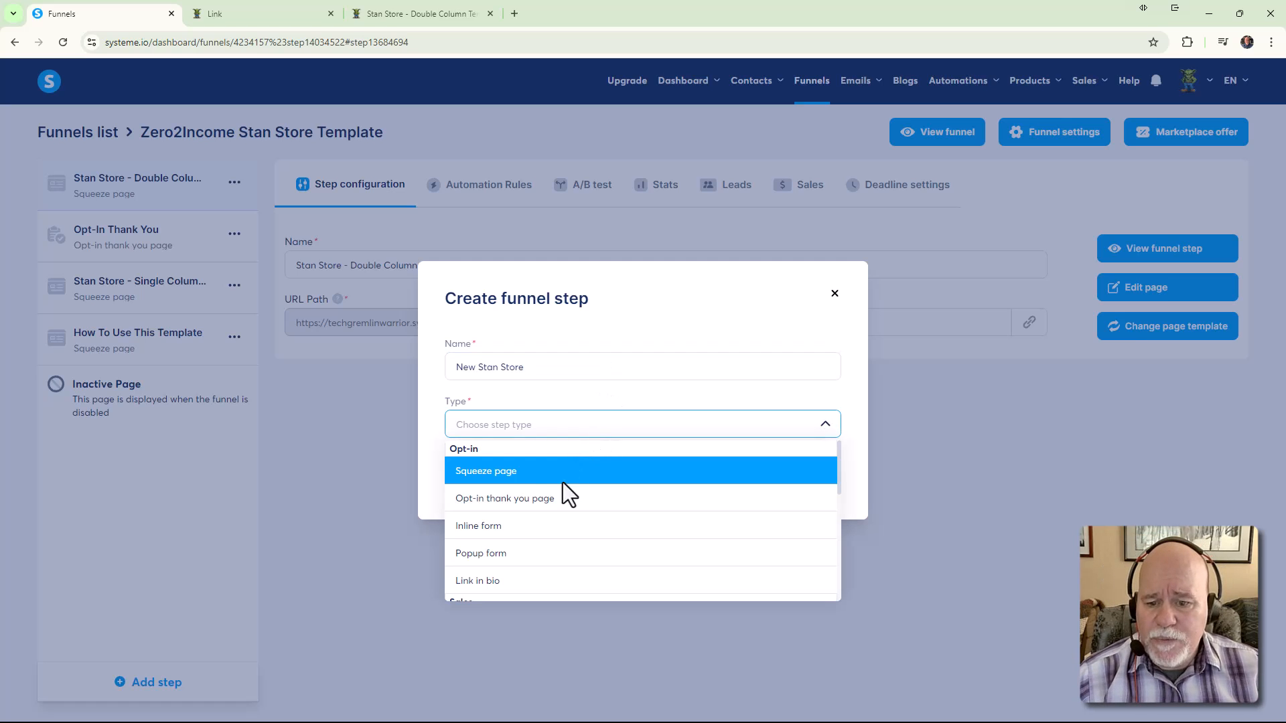
pyautogui.click(532, 471)
pyautogui.click(625, 485)
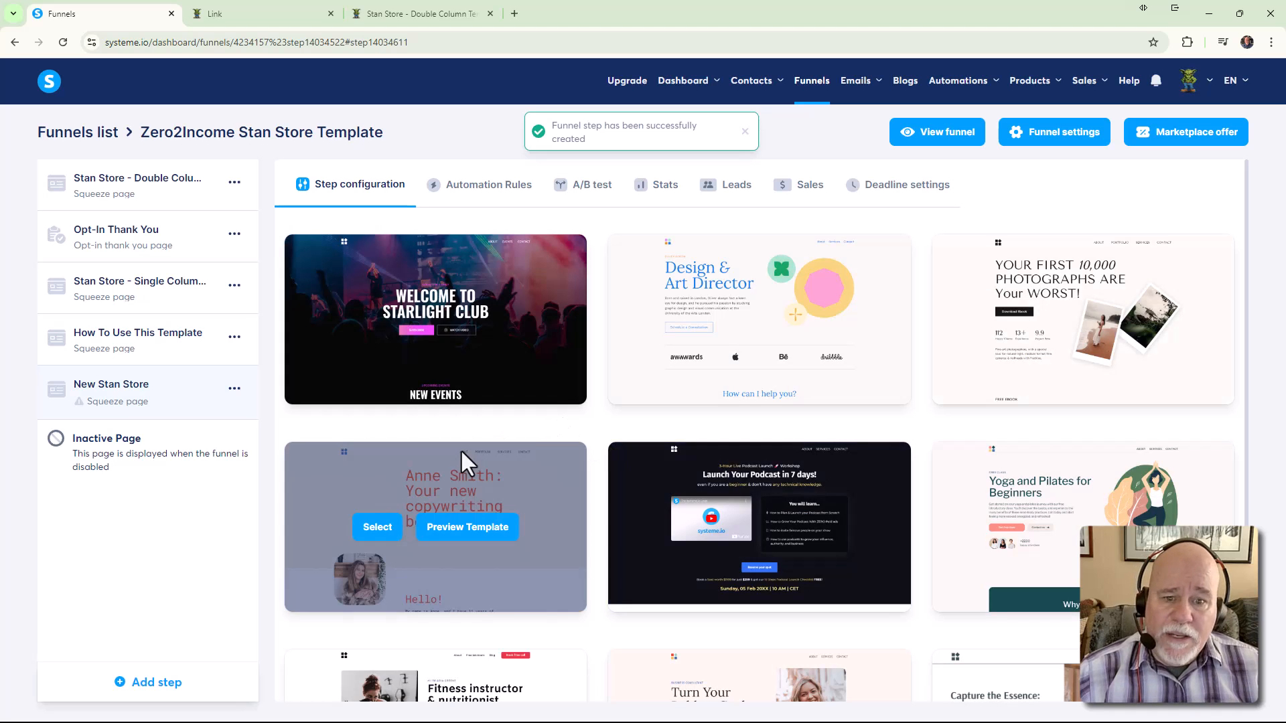
# Scroll through the squeeze page template gallery to look over the available templates
pyautogui.scroll(-3, 751, 473)
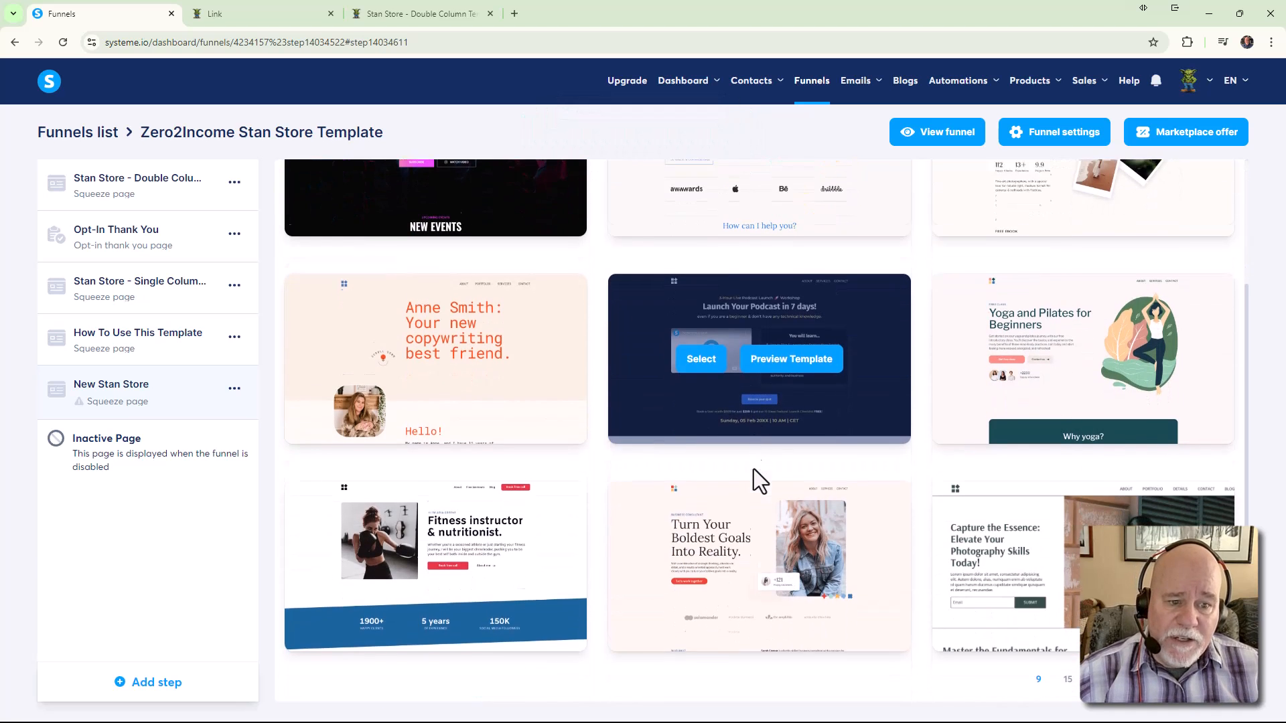
pyautogui.scroll(3, 722, 476)
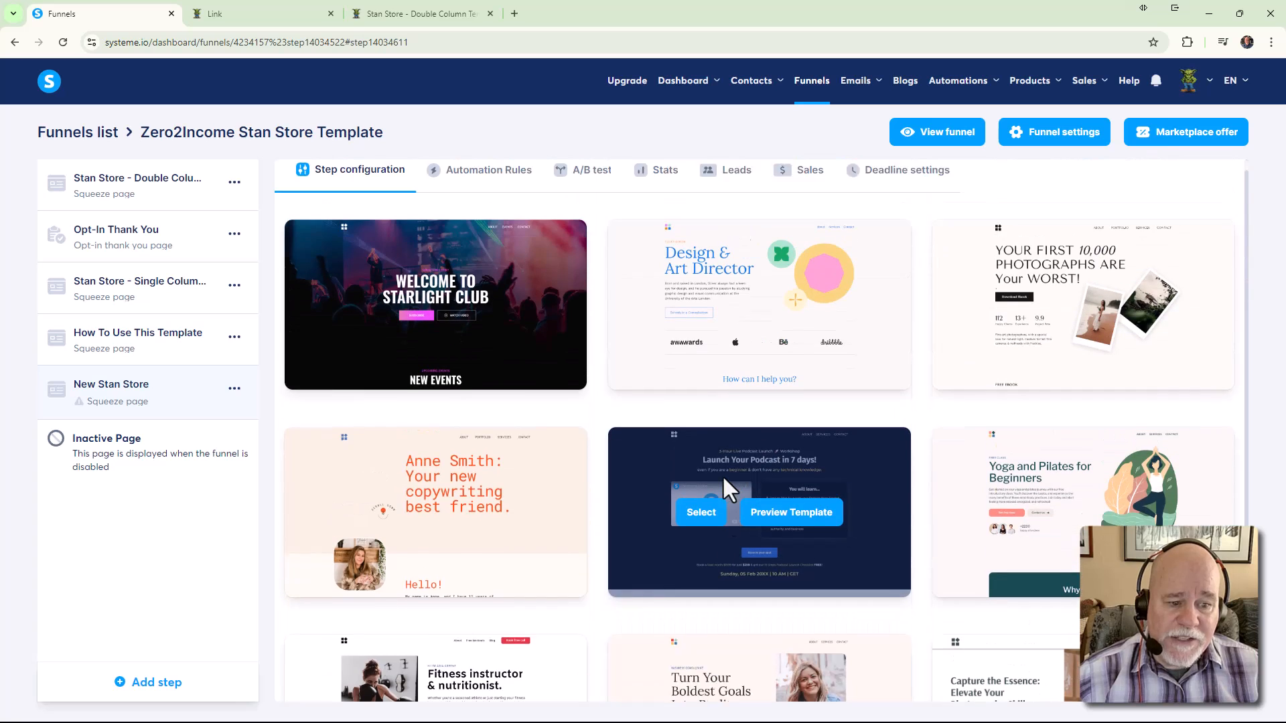
pyautogui.scroll(-3, 726, 477)
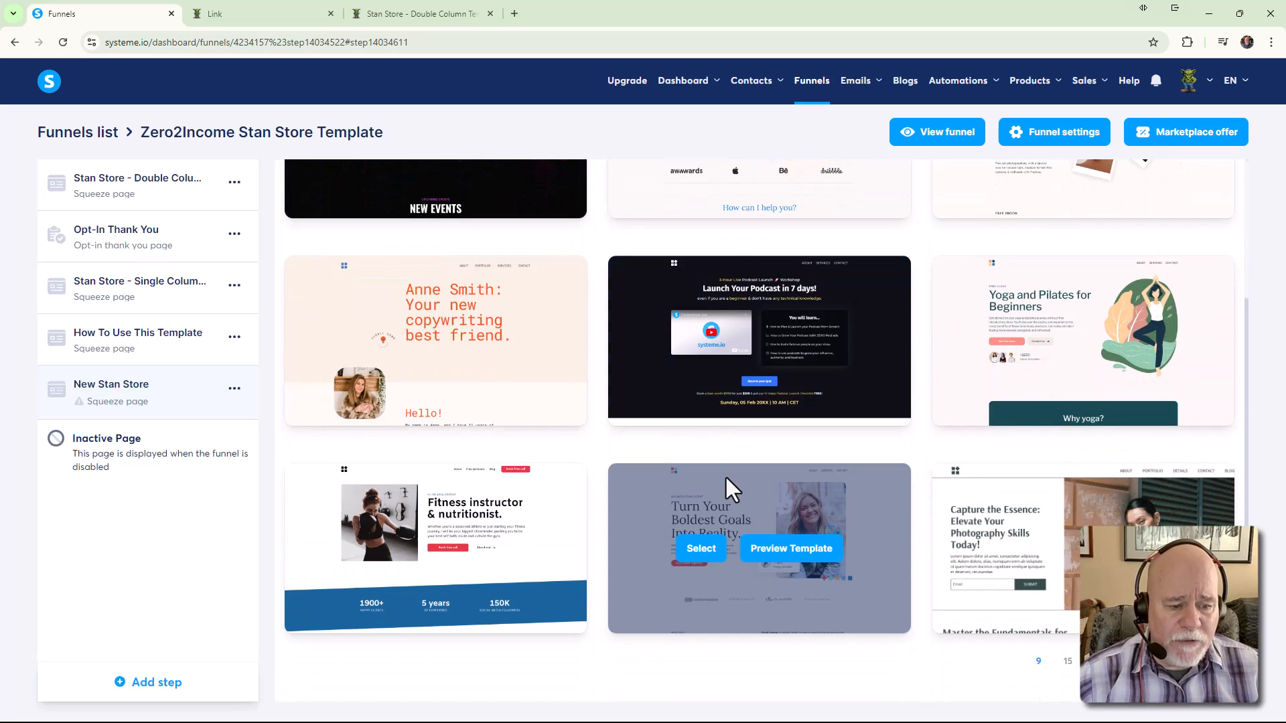
pyautogui.scroll(3, 726, 467)
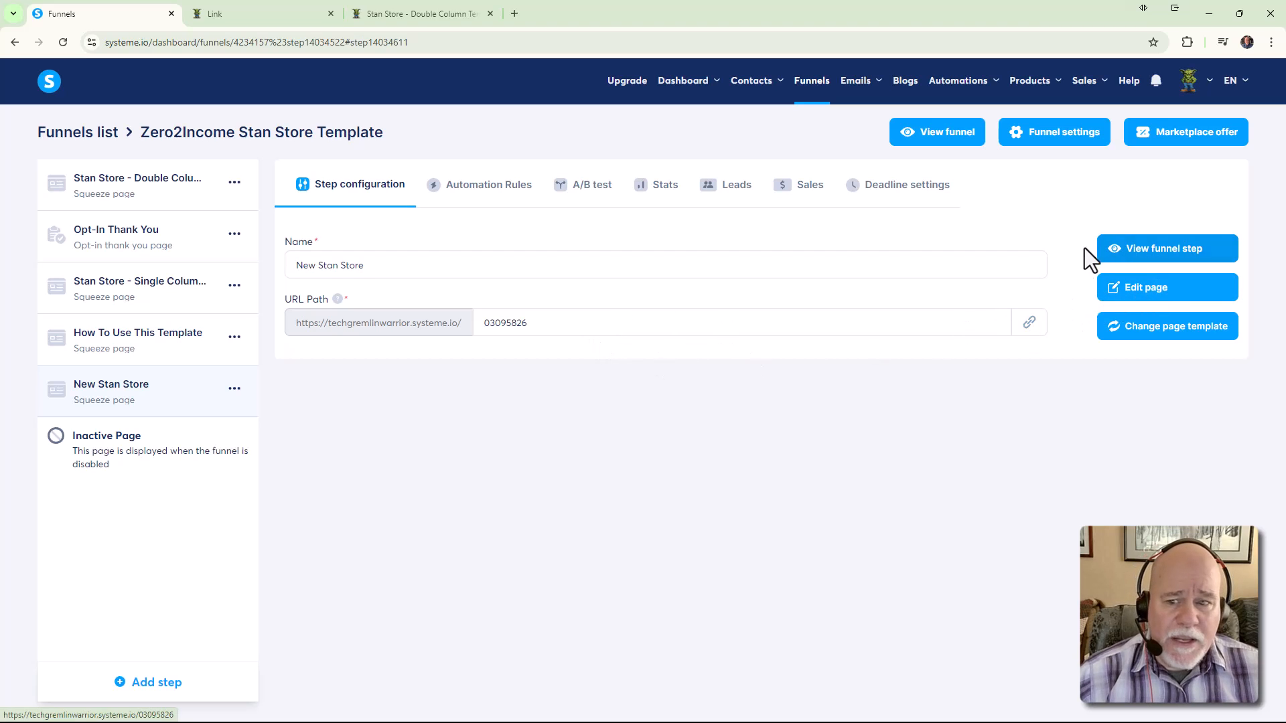
# Open the New Stan Store page in the editor and inspect the footer, cancelling a section deletion
pyautogui.click(1145, 300)
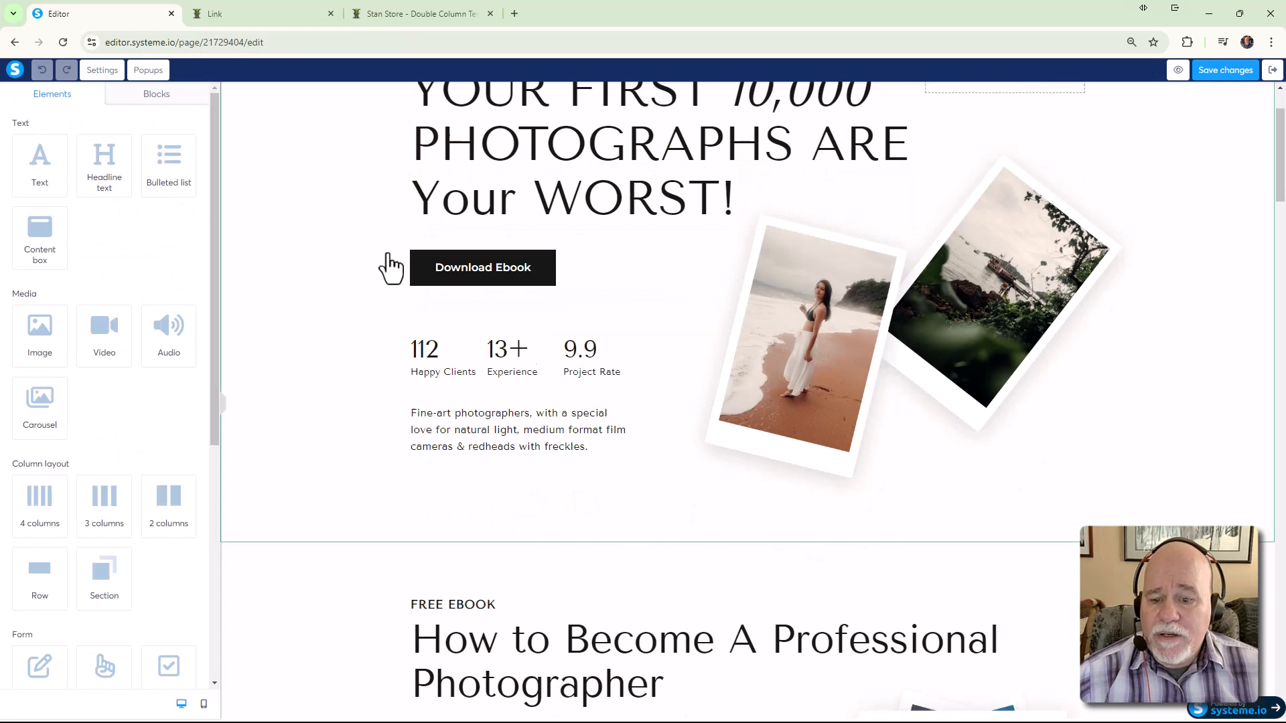
pyautogui.scroll(-20, 415, 281)
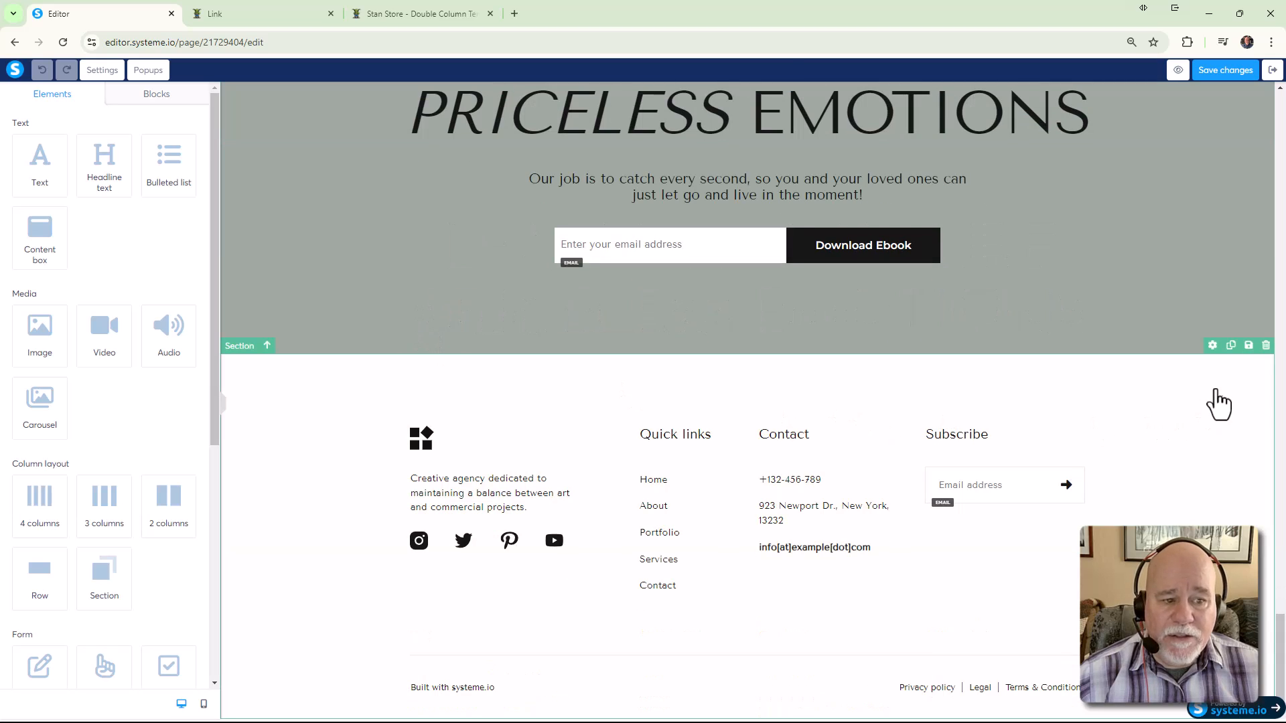
pyautogui.click(1265, 346)
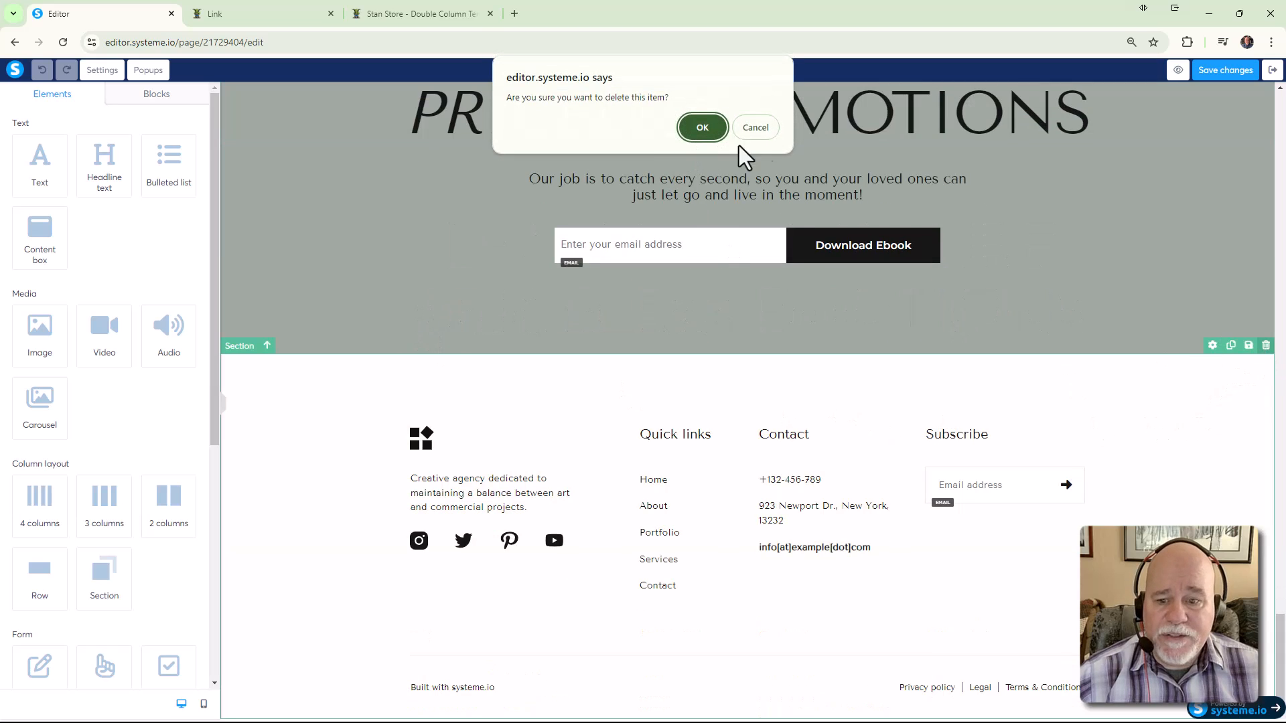
pyautogui.click(759, 134)
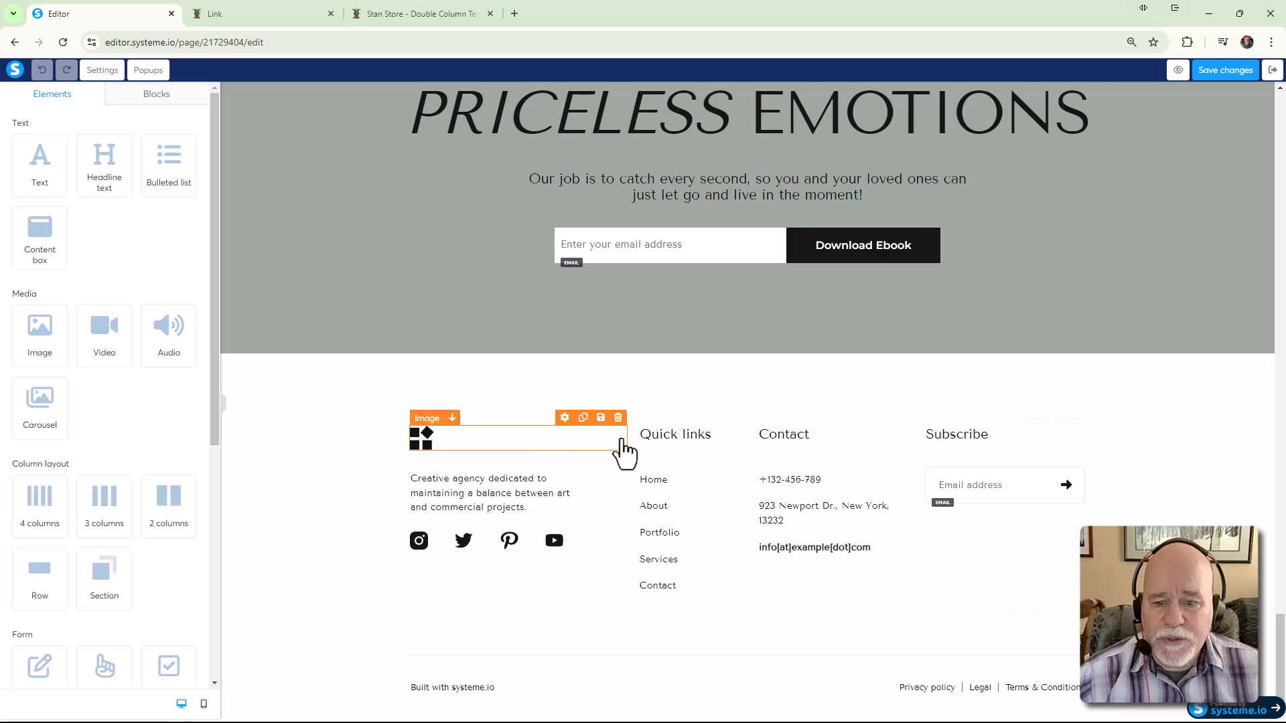
pyautogui.scroll(3, 328, 418)
pyautogui.scroll(-3, 329, 419)
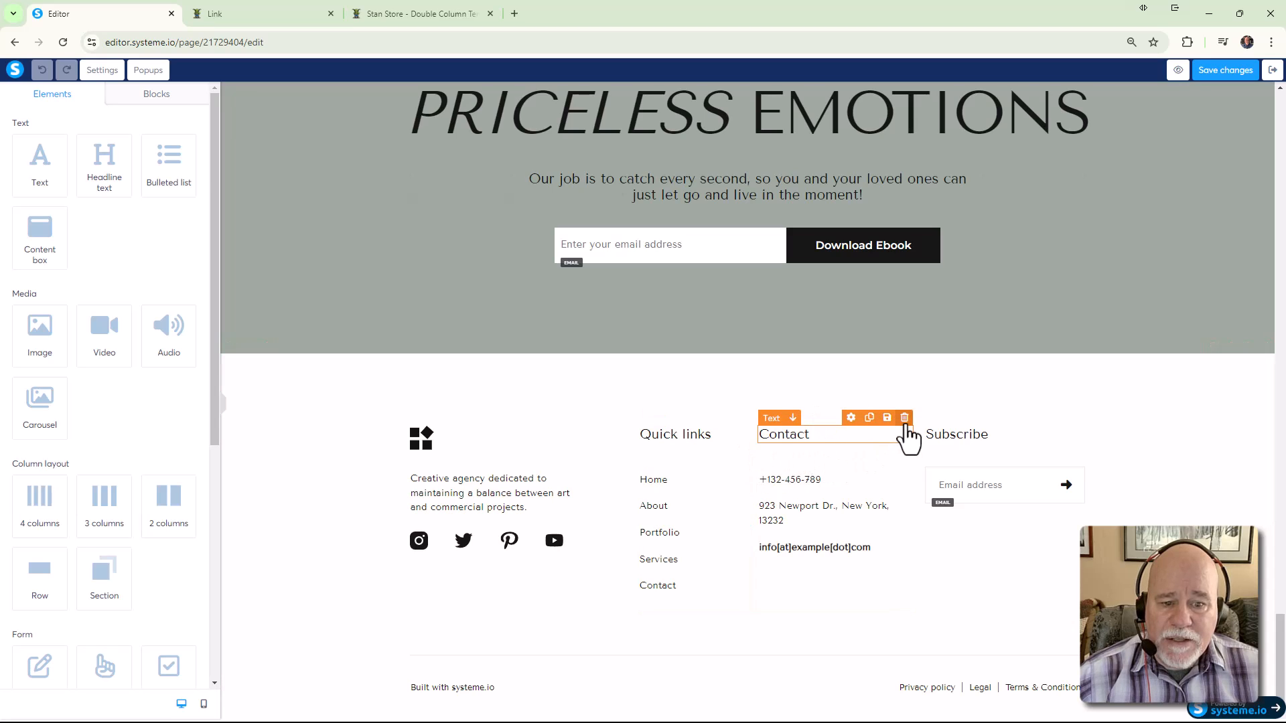
pyautogui.click(744, 450)
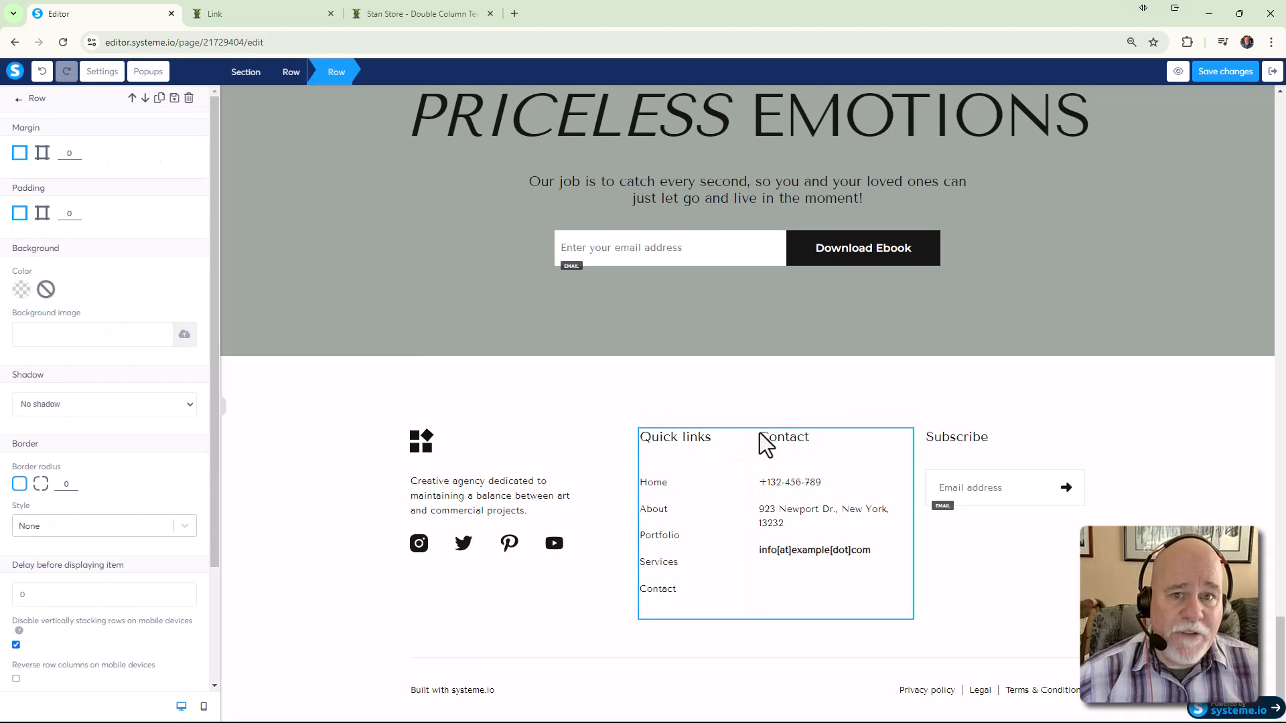
pyautogui.click(770, 394)
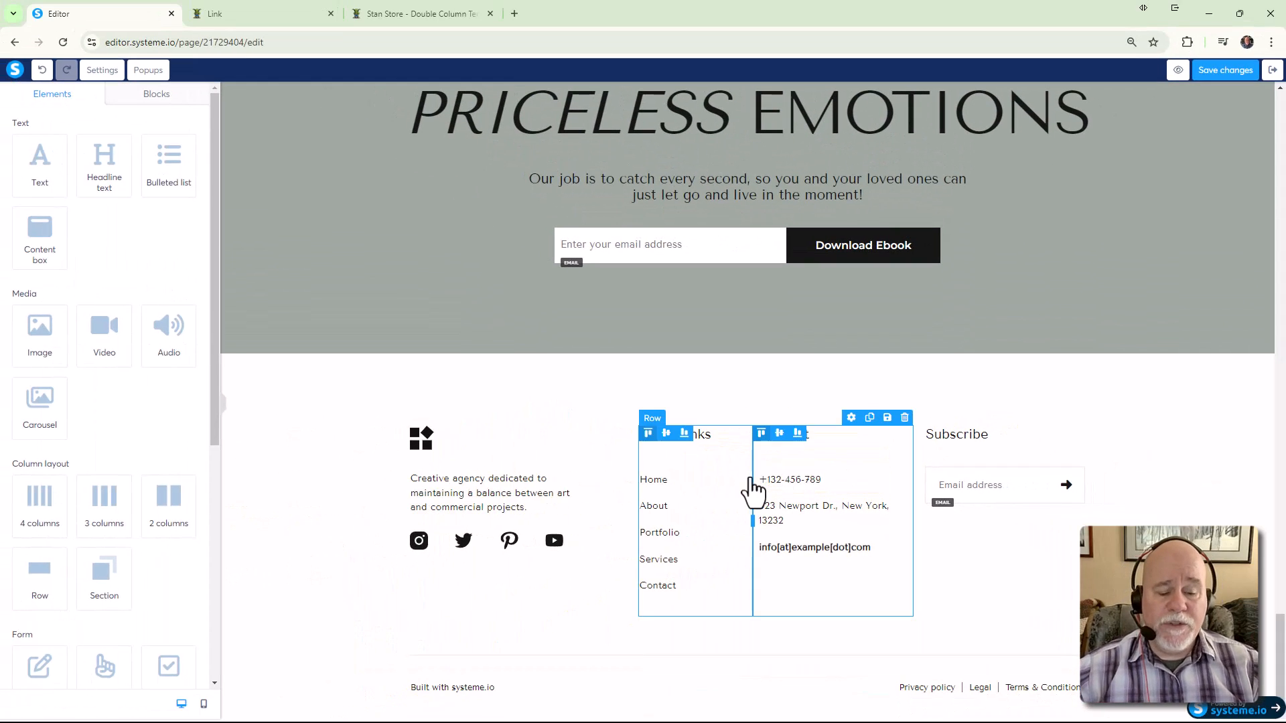
# Delete the footer's Quick links/Contact row, the Subscribe heading and the email signup row
pyautogui.click(751, 489)
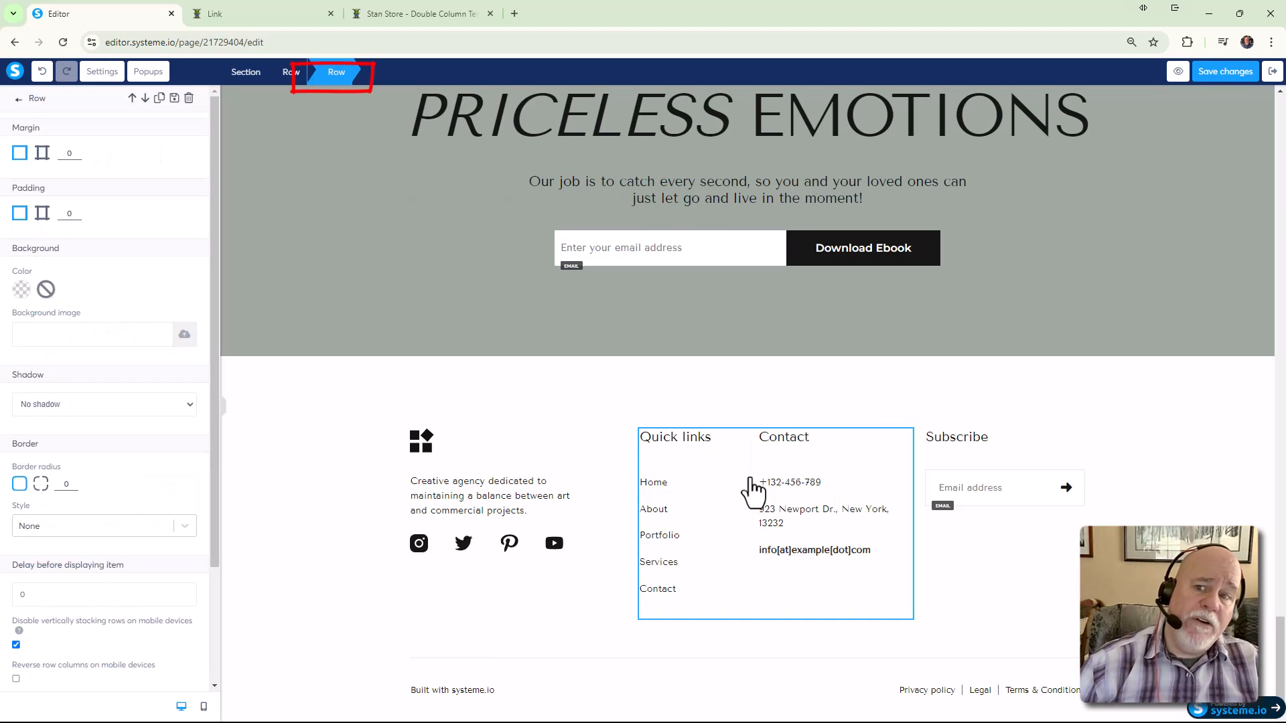
pyautogui.click(189, 99)
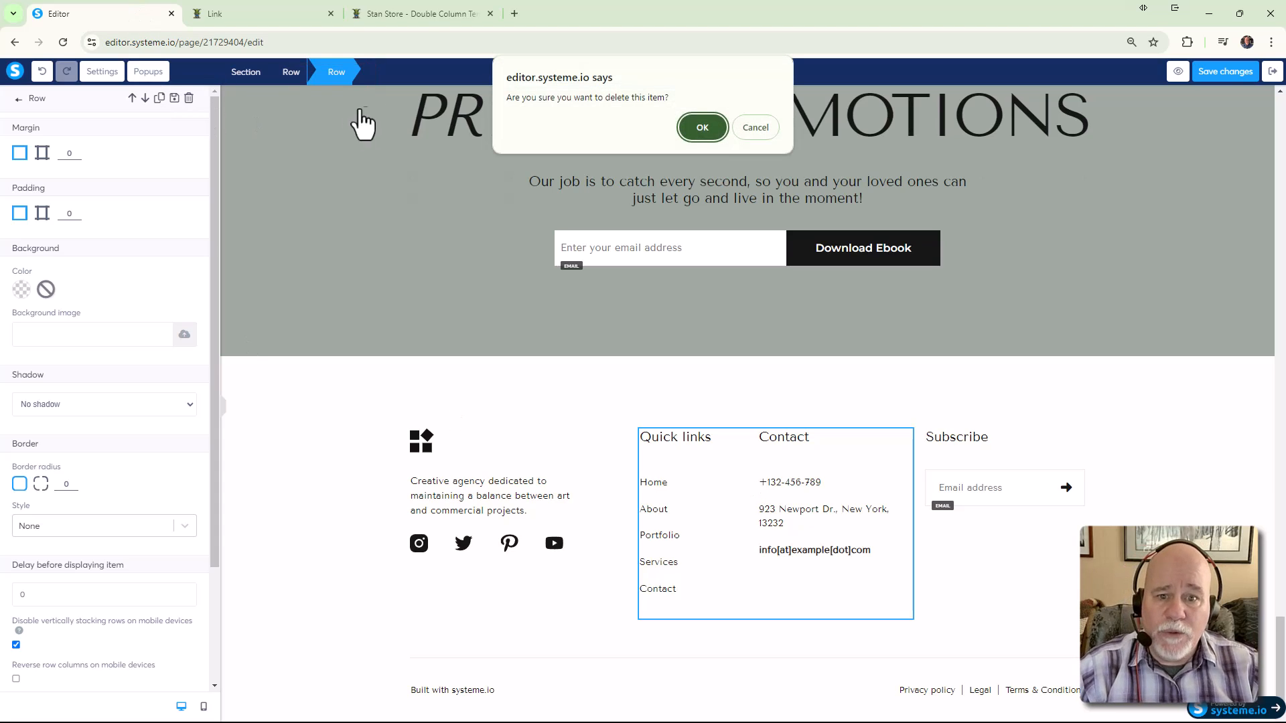
pyautogui.click(701, 131)
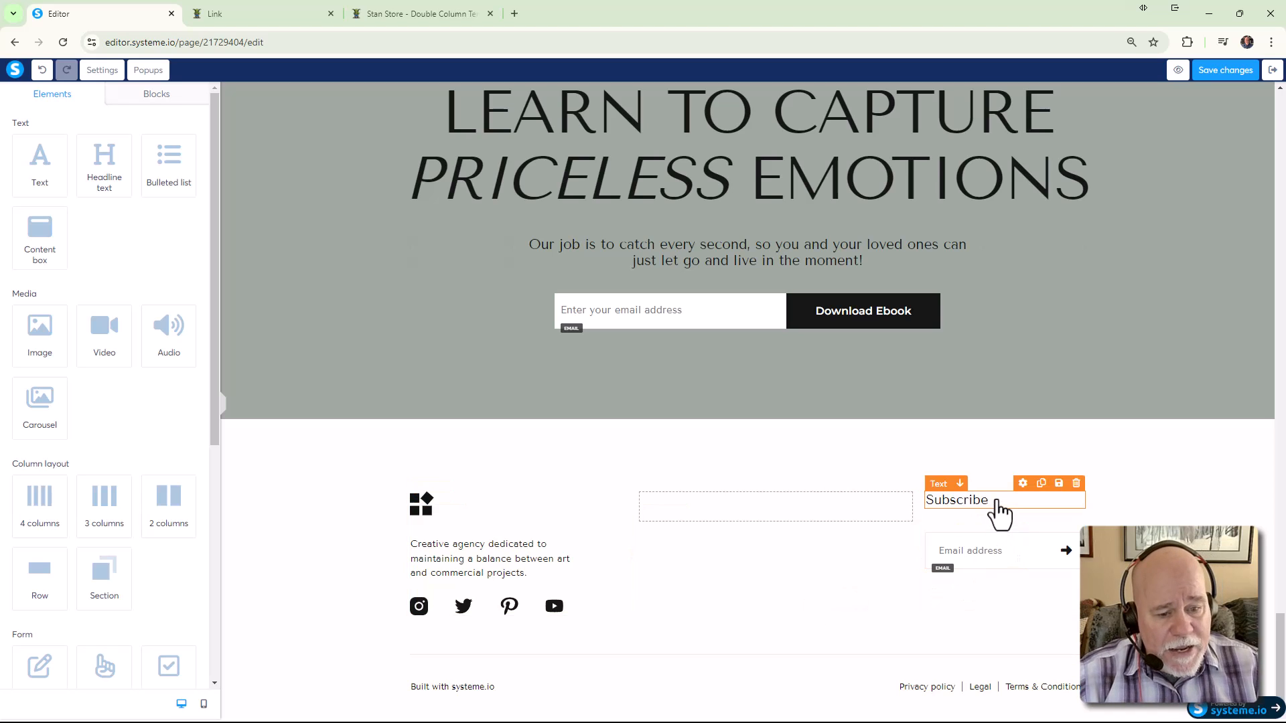
pyautogui.click(1077, 483)
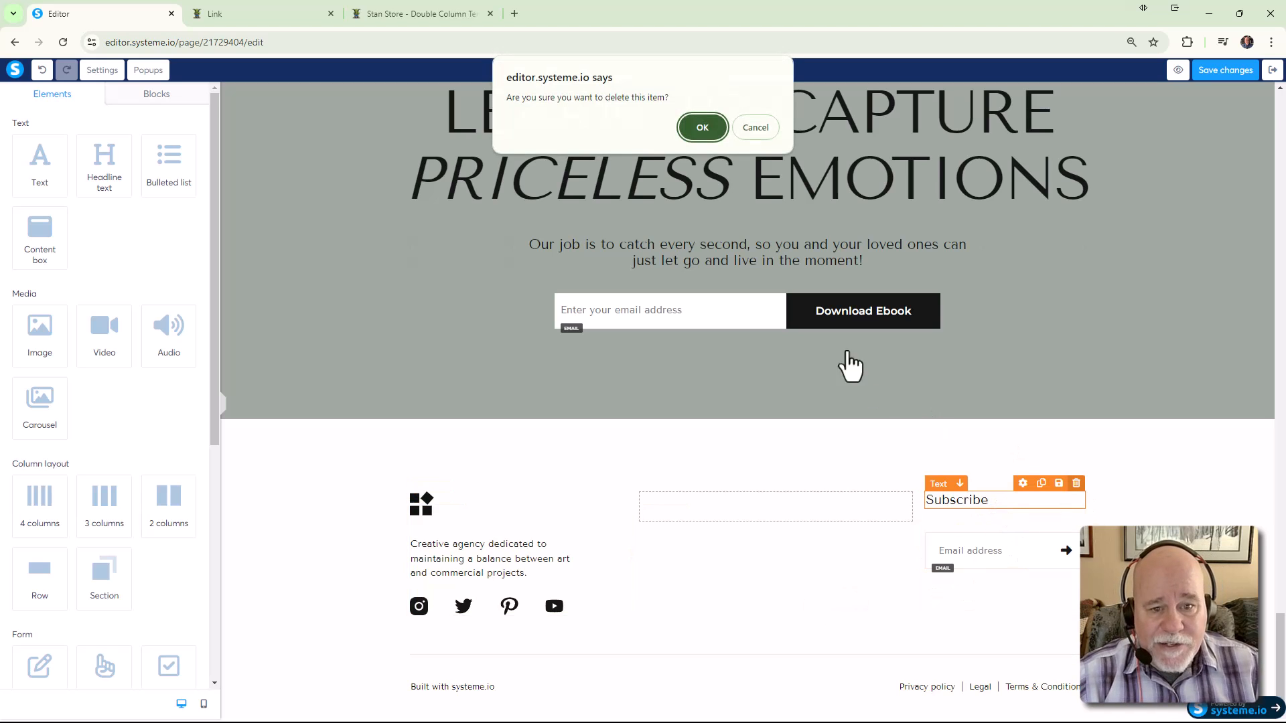
pyautogui.click(702, 127)
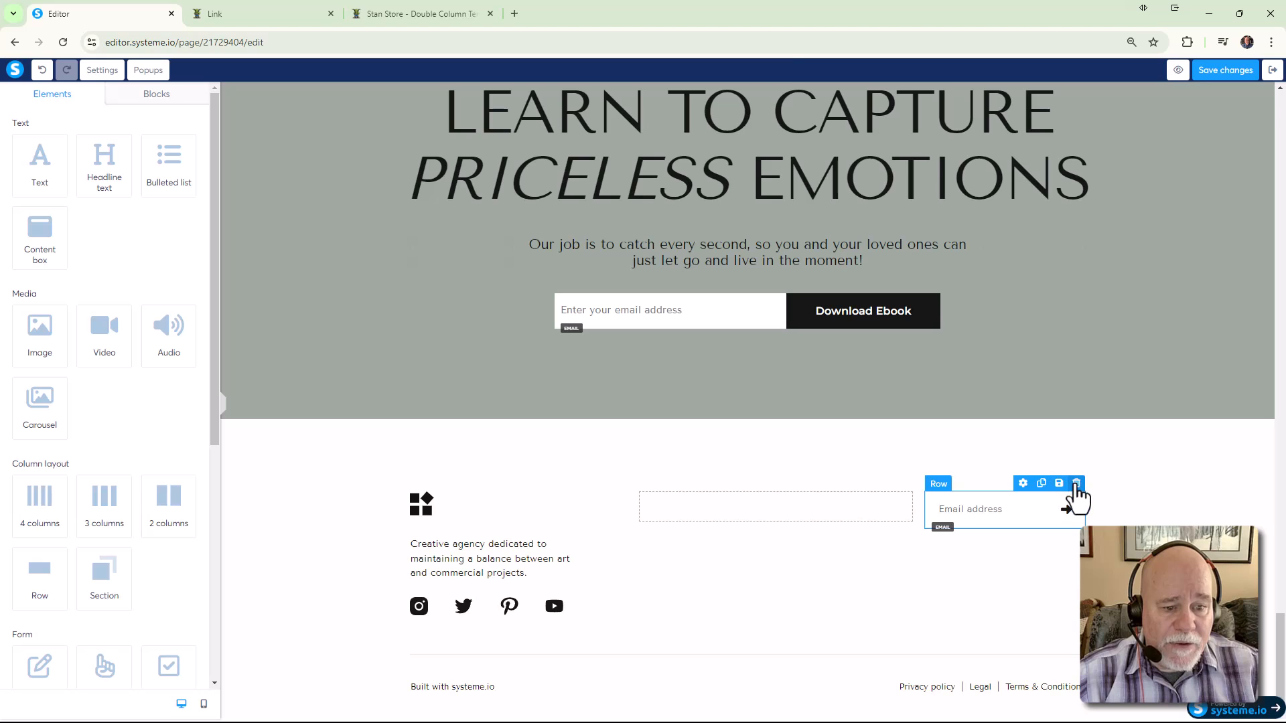
pyautogui.click(1077, 483)
pyautogui.click(700, 127)
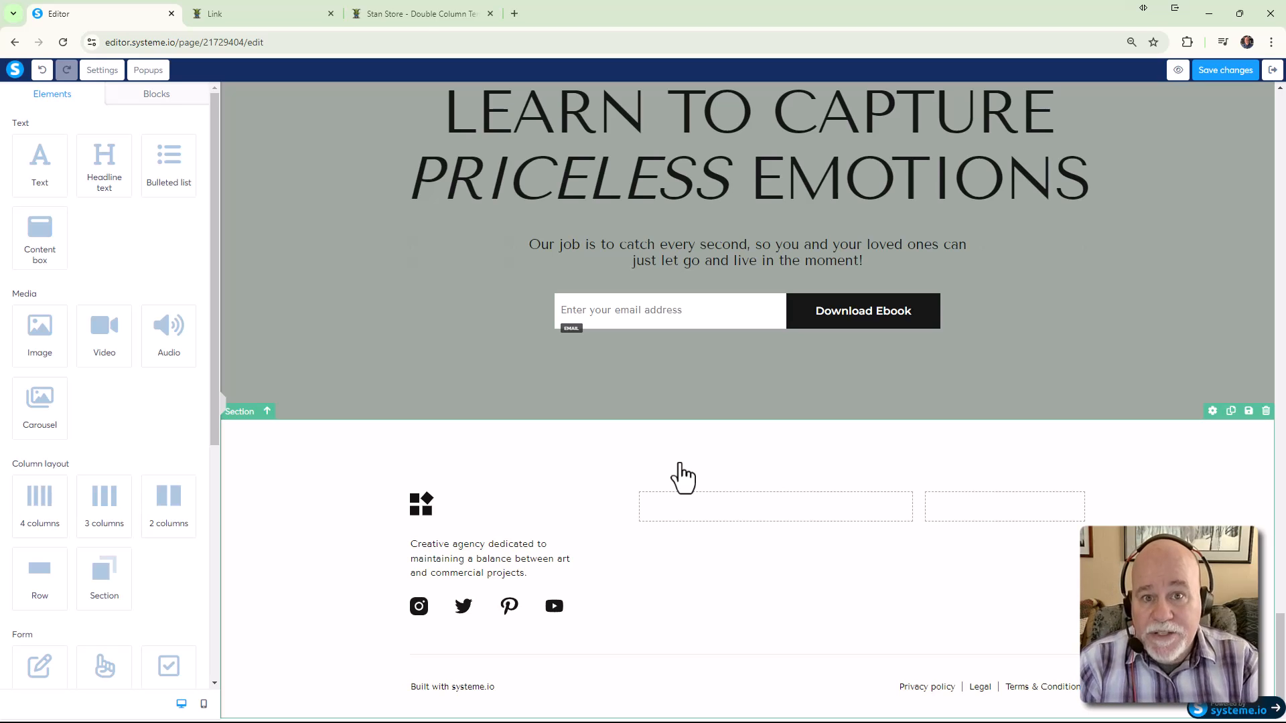
# Delete the LEARN TO CAPTURE PRICELESS EMOTIONS headline, the email form row and the testimonials section
pyautogui.scroll(2, 871, 465)
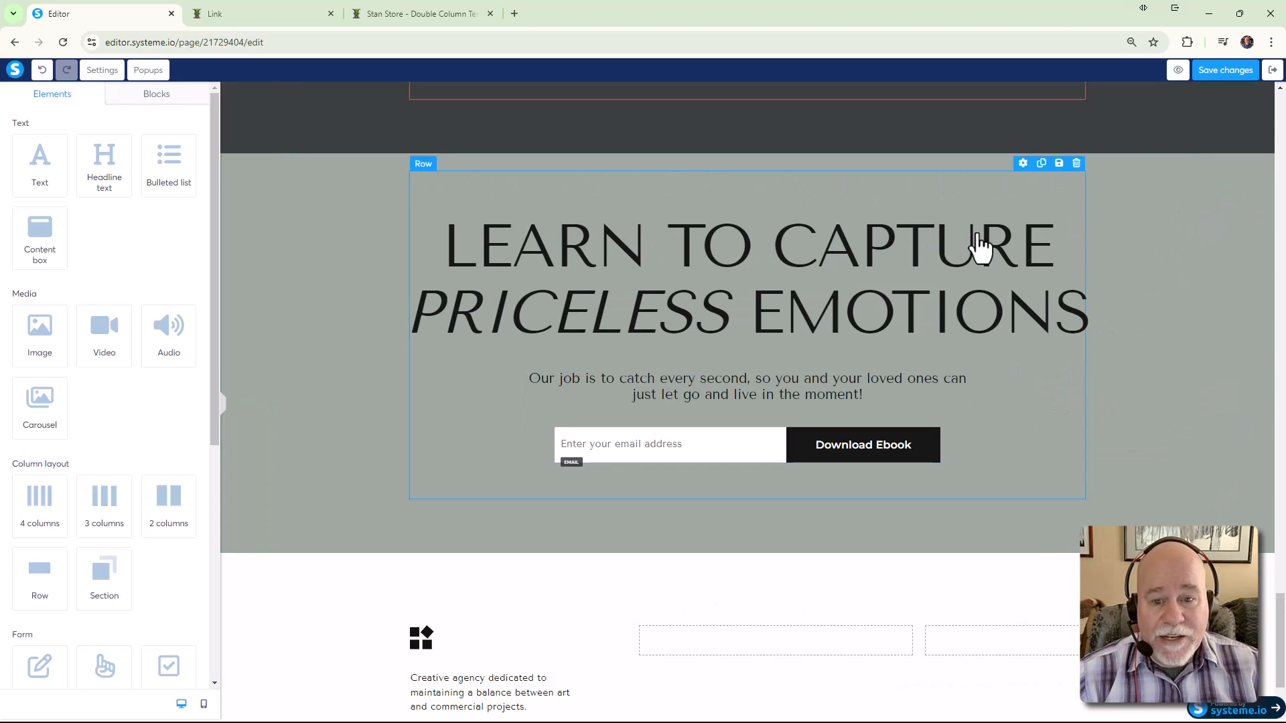
pyautogui.click(1113, 206)
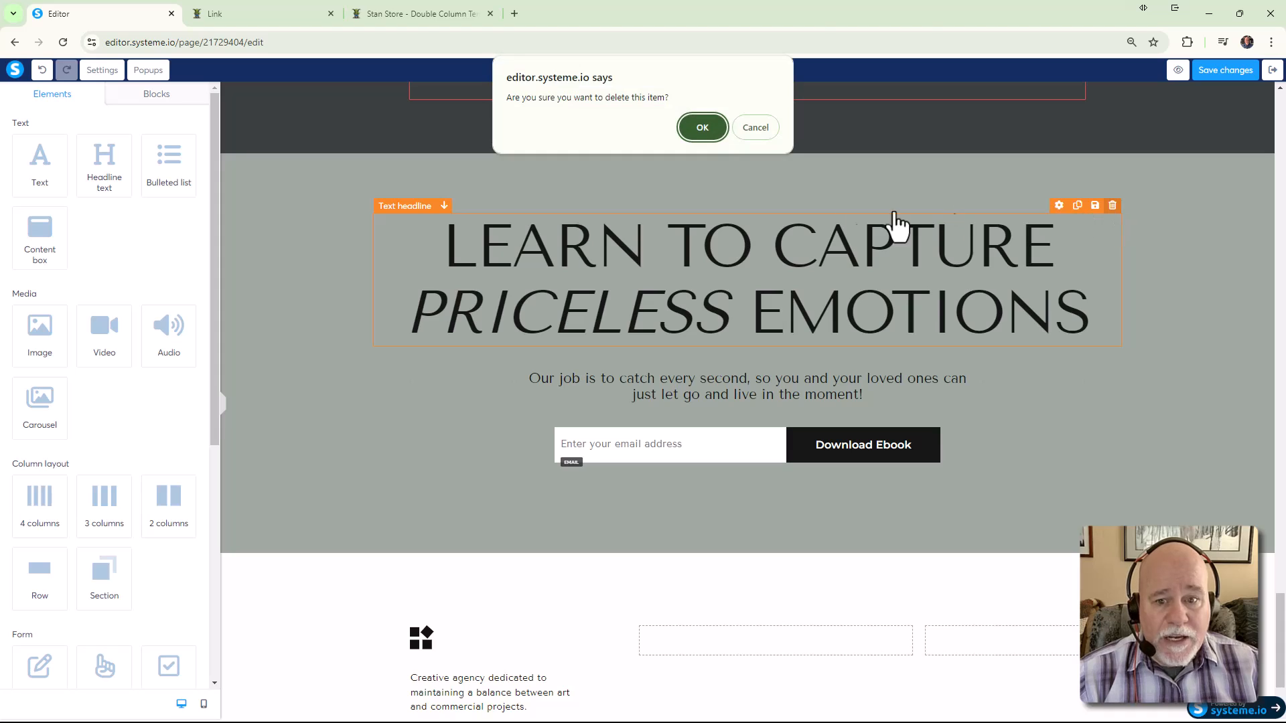
pyautogui.click(702, 128)
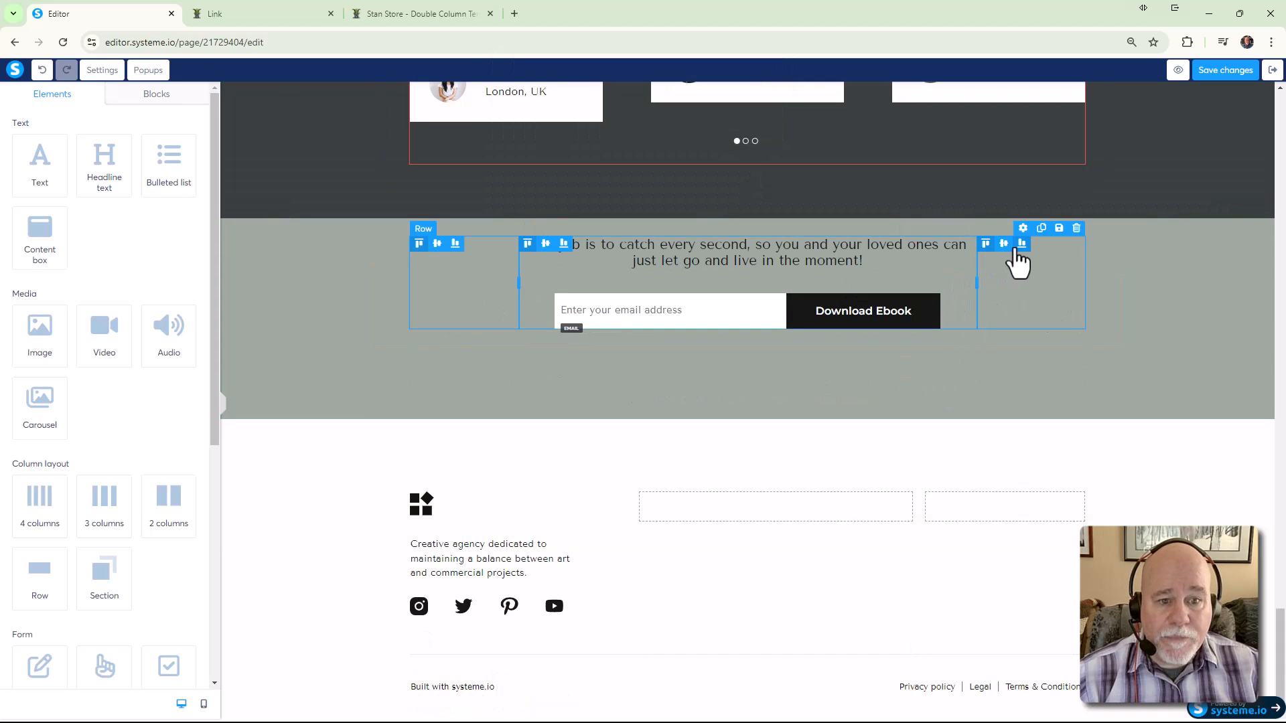
pyautogui.click(1077, 229)
pyautogui.click(703, 127)
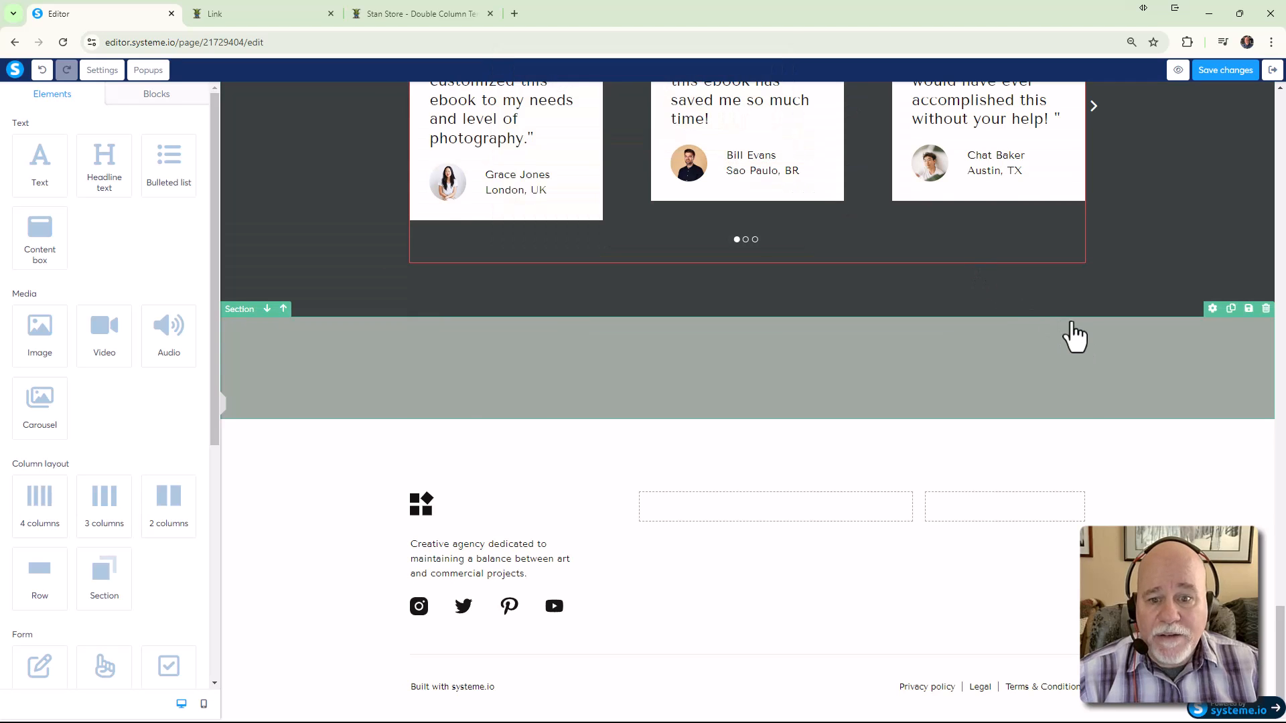
pyautogui.scroll(3, 1072, 339)
pyautogui.scroll(3, 956, 513)
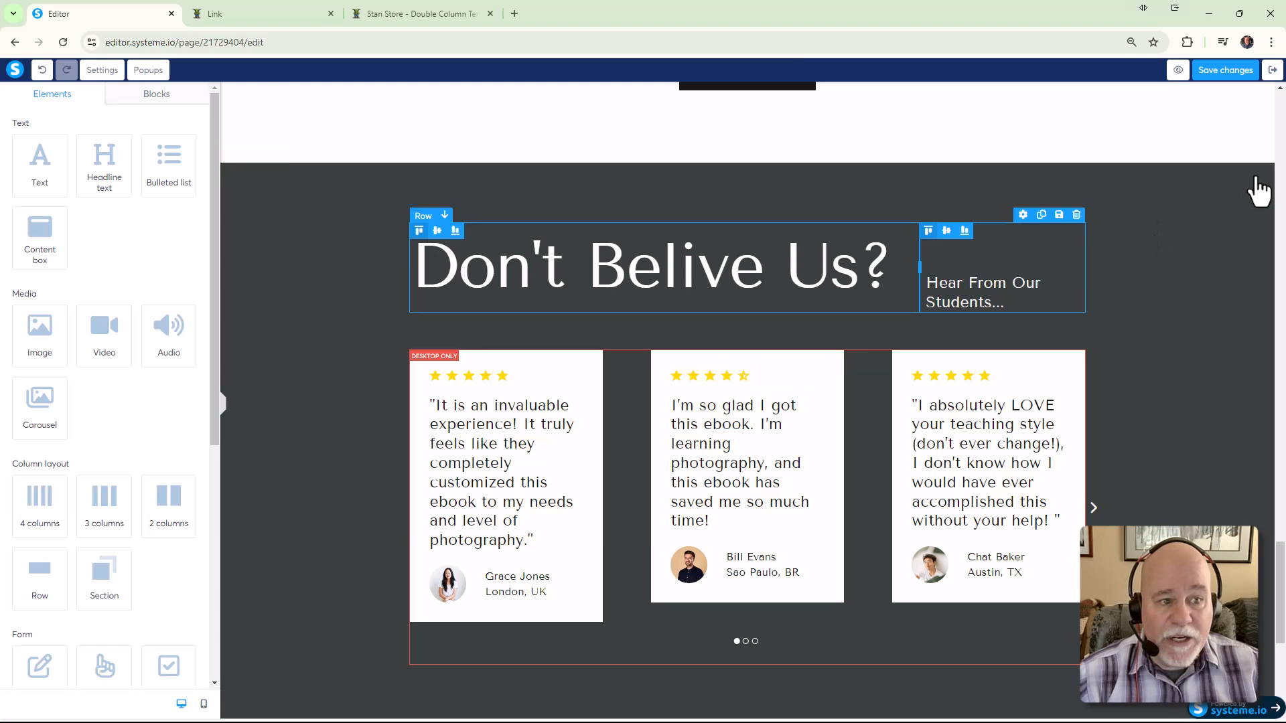
pyautogui.click(1266, 156)
pyautogui.click(704, 127)
# Remove the What You'll Learn? section and the professional photographer ebook section
pyautogui.scroll(10, 1072, 261)
pyautogui.scroll(15, 1233, 214)
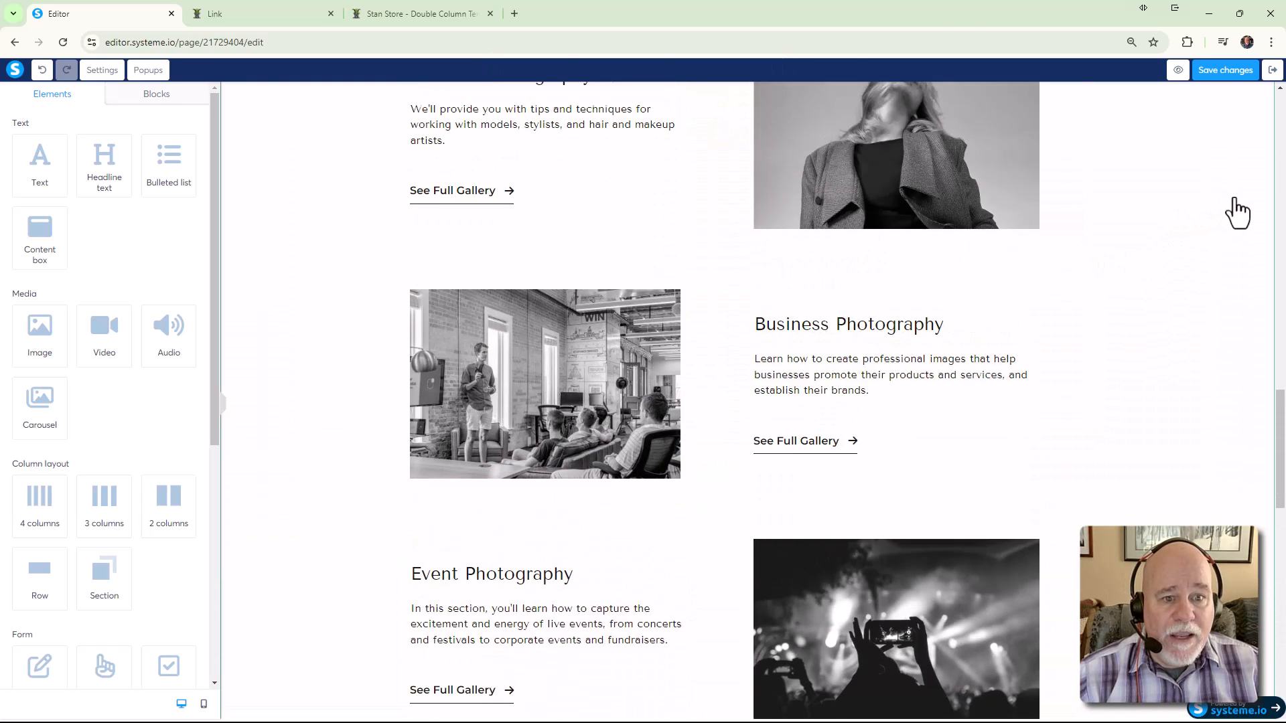
pyautogui.scroll(-1, 1258, 342)
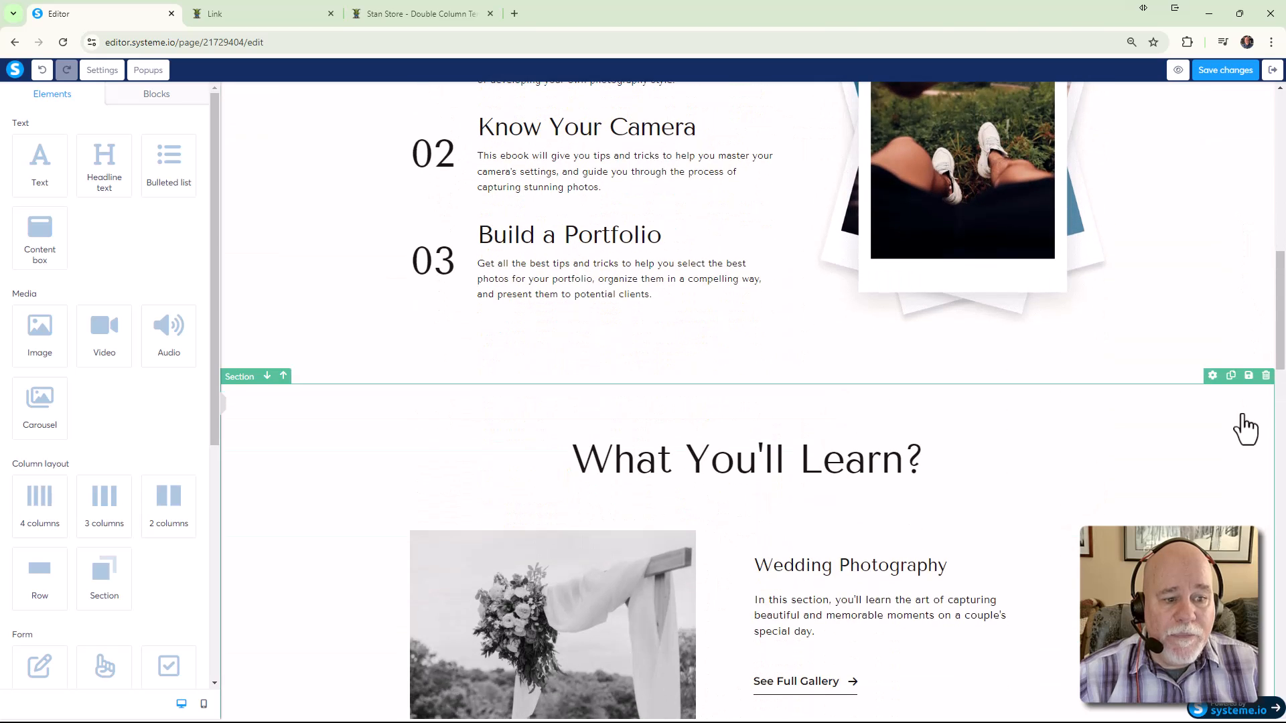
pyautogui.click(1266, 376)
pyautogui.click(708, 129)
pyautogui.scroll(7, 1157, 305)
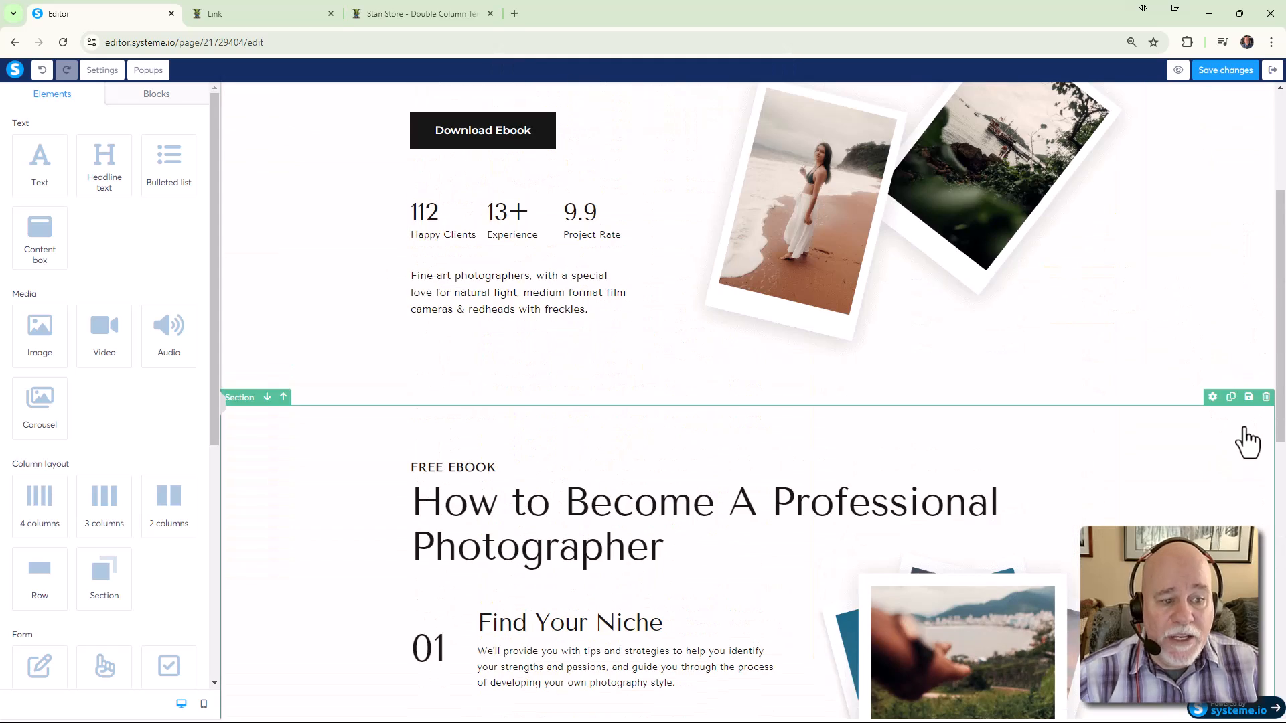
pyautogui.click(1266, 398)
pyautogui.click(709, 130)
# Remove the hero headline text, undoing an earlier deletion of the whole headline row
pyautogui.scroll(4, 824, 262)
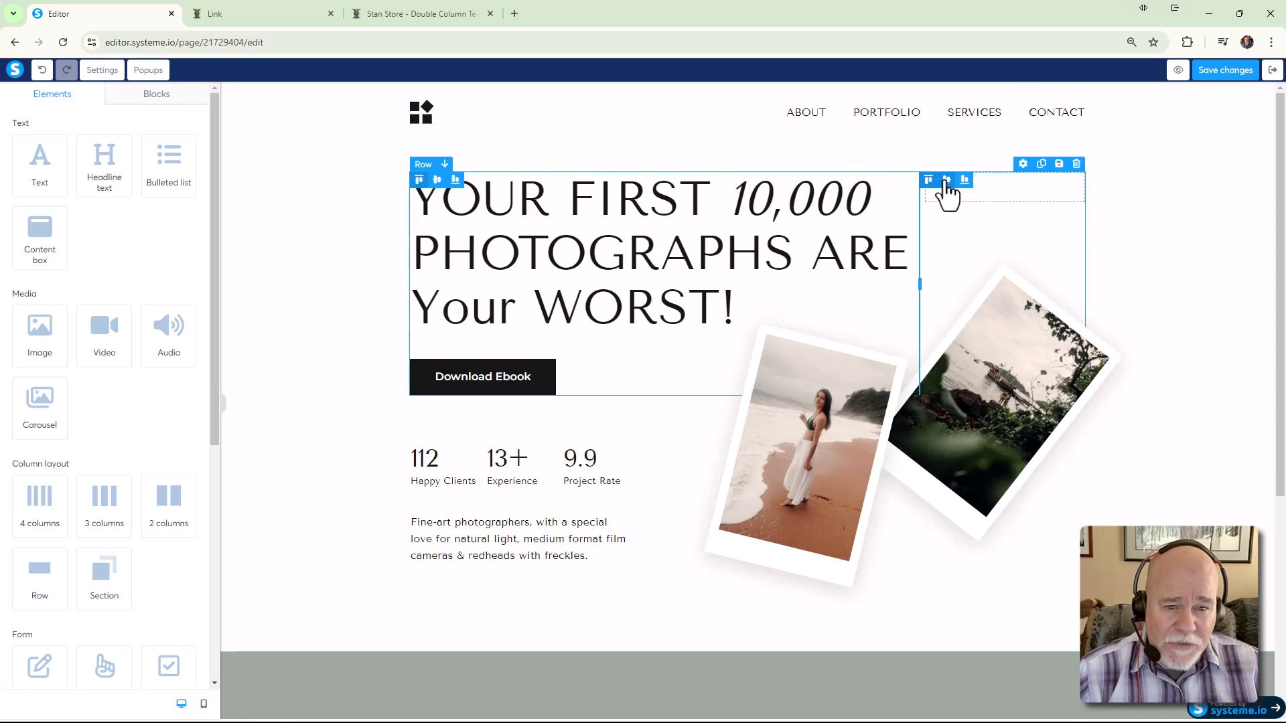
pyautogui.click(1078, 166)
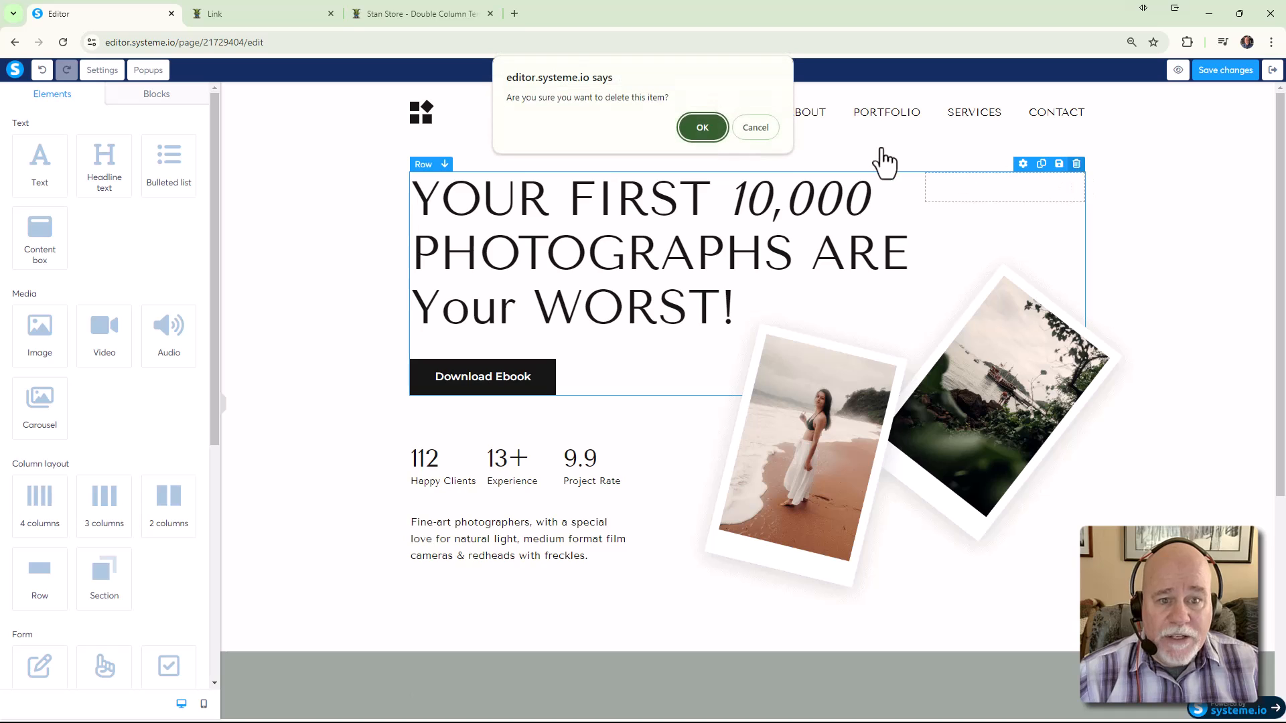
pyautogui.click(700, 126)
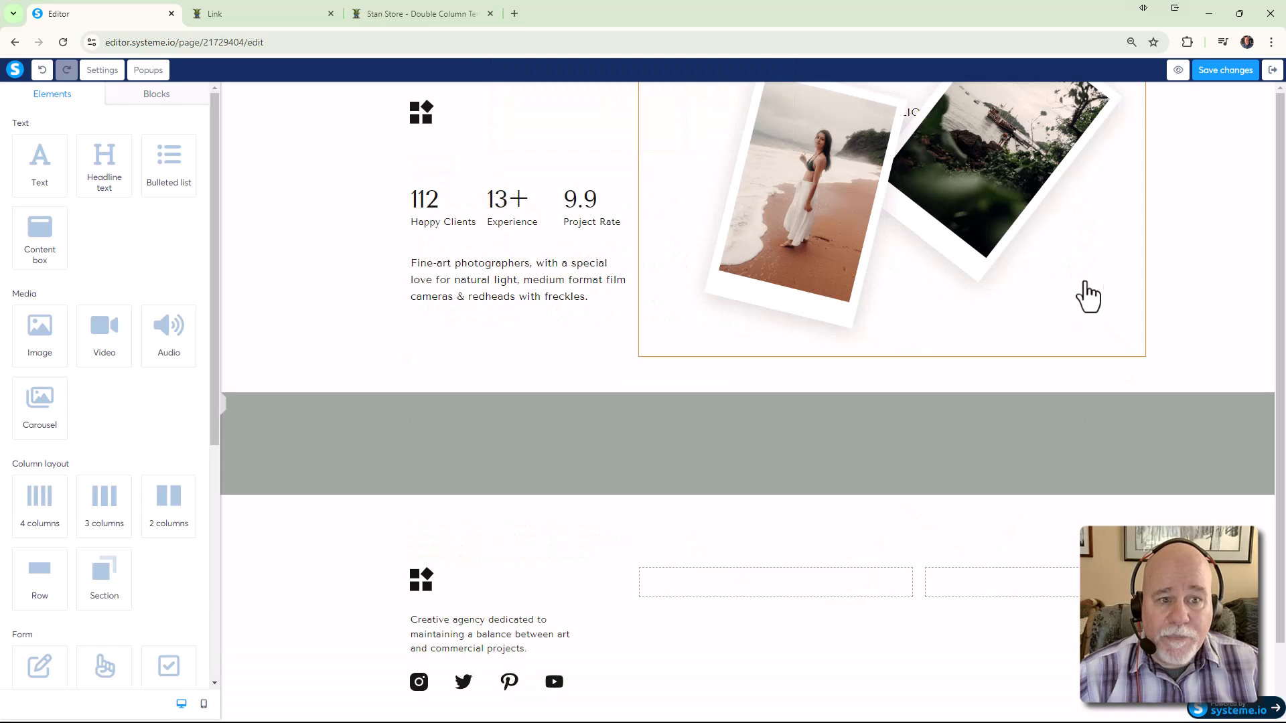
pyautogui.click(1173, 288)
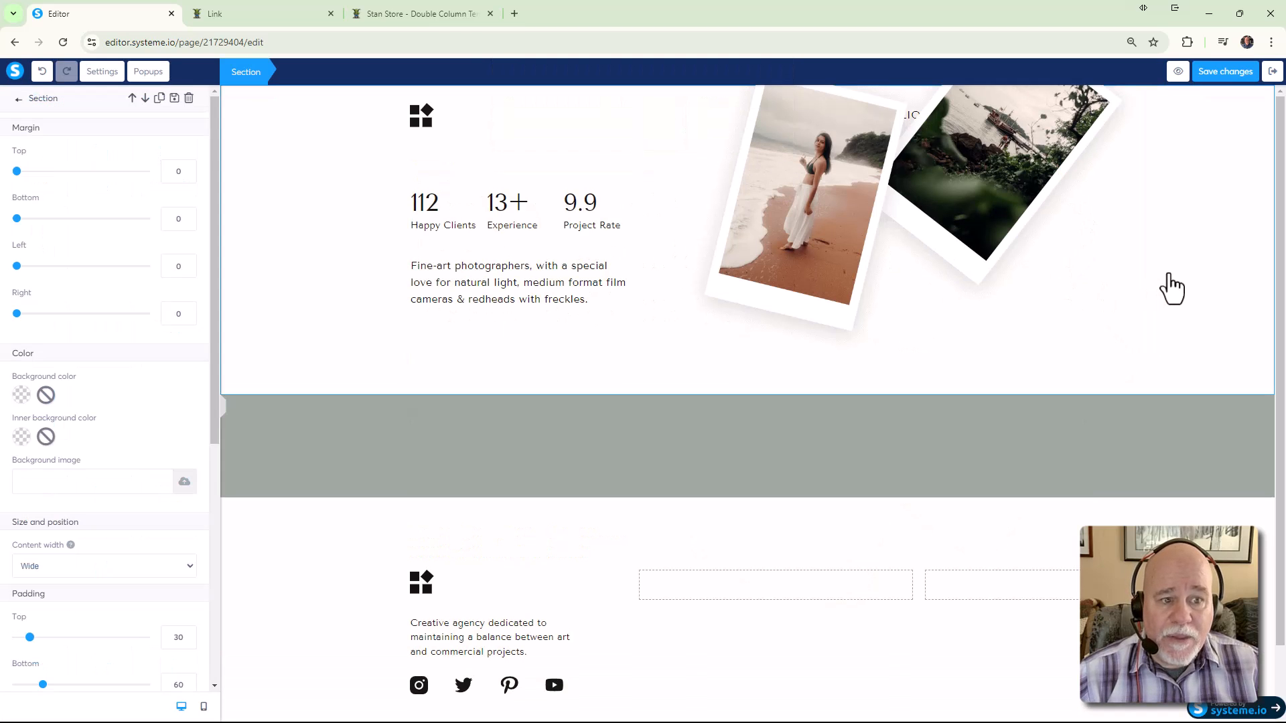
pyautogui.click(1005, 142)
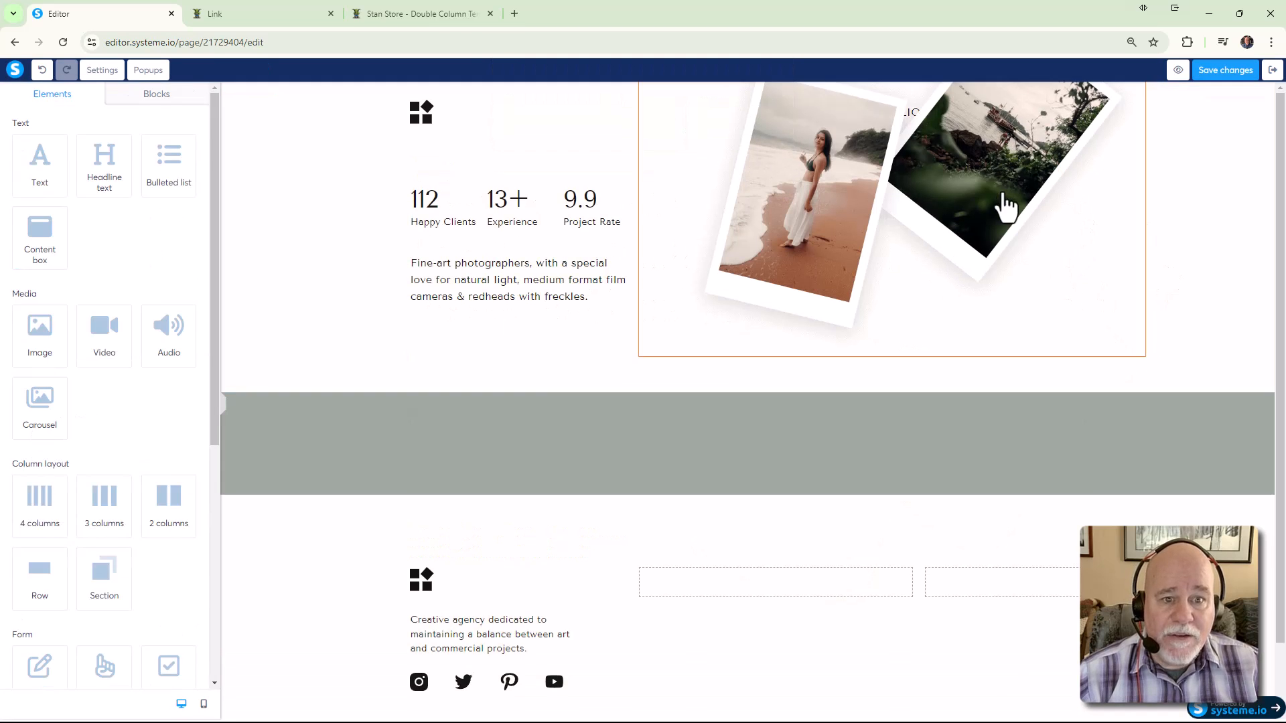
pyautogui.click(703, 147)
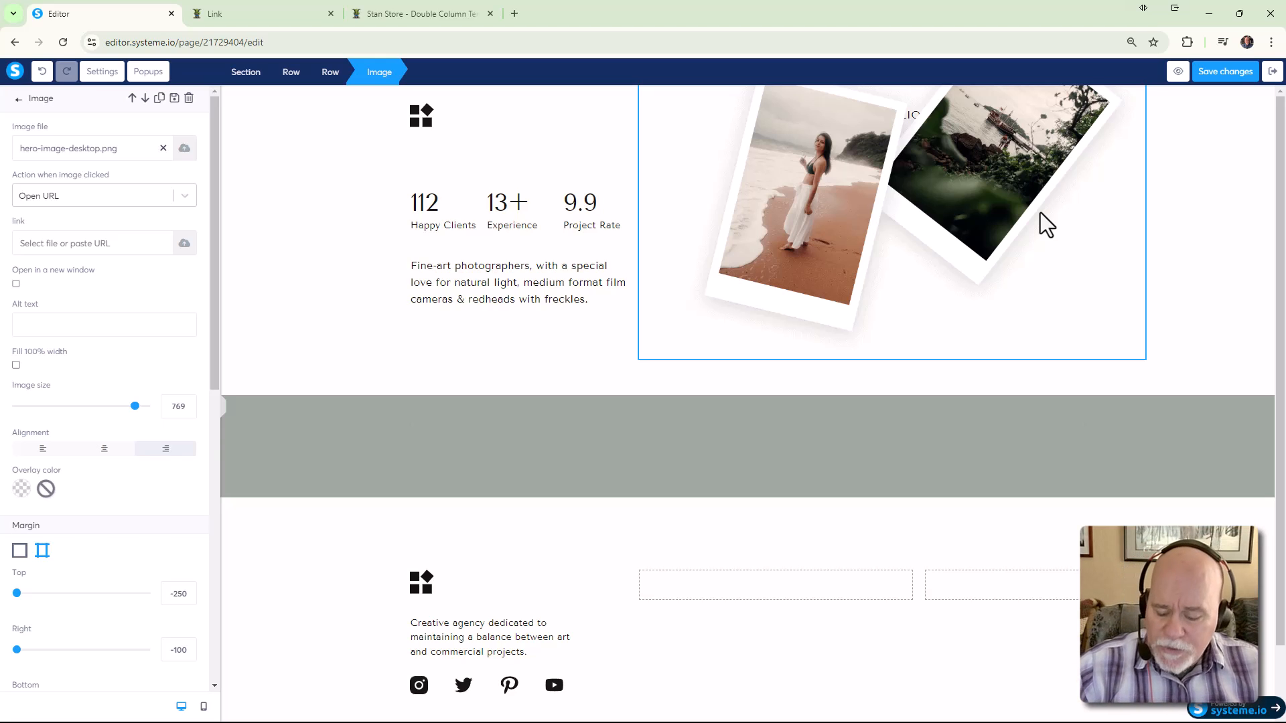
pyautogui.hotkey('ctrl', 'z')
pyautogui.hotkey('ctrl', 'z')
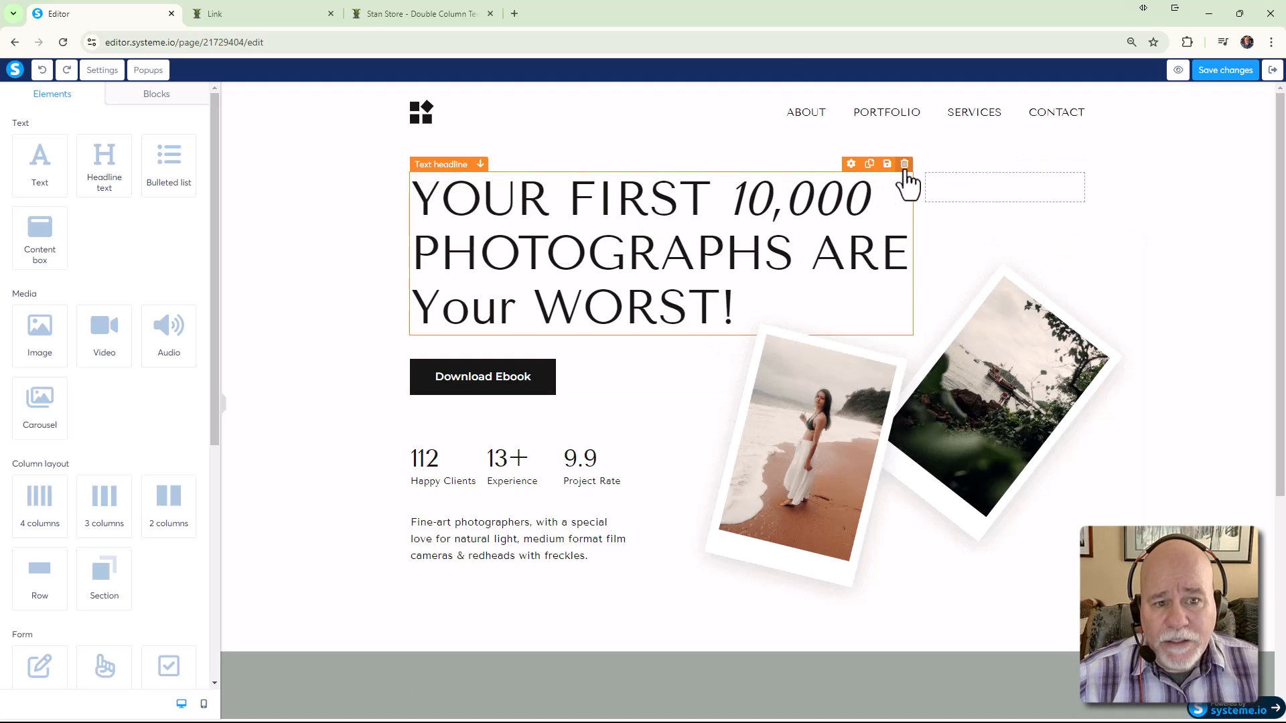
pyautogui.click(905, 165)
pyautogui.click(702, 127)
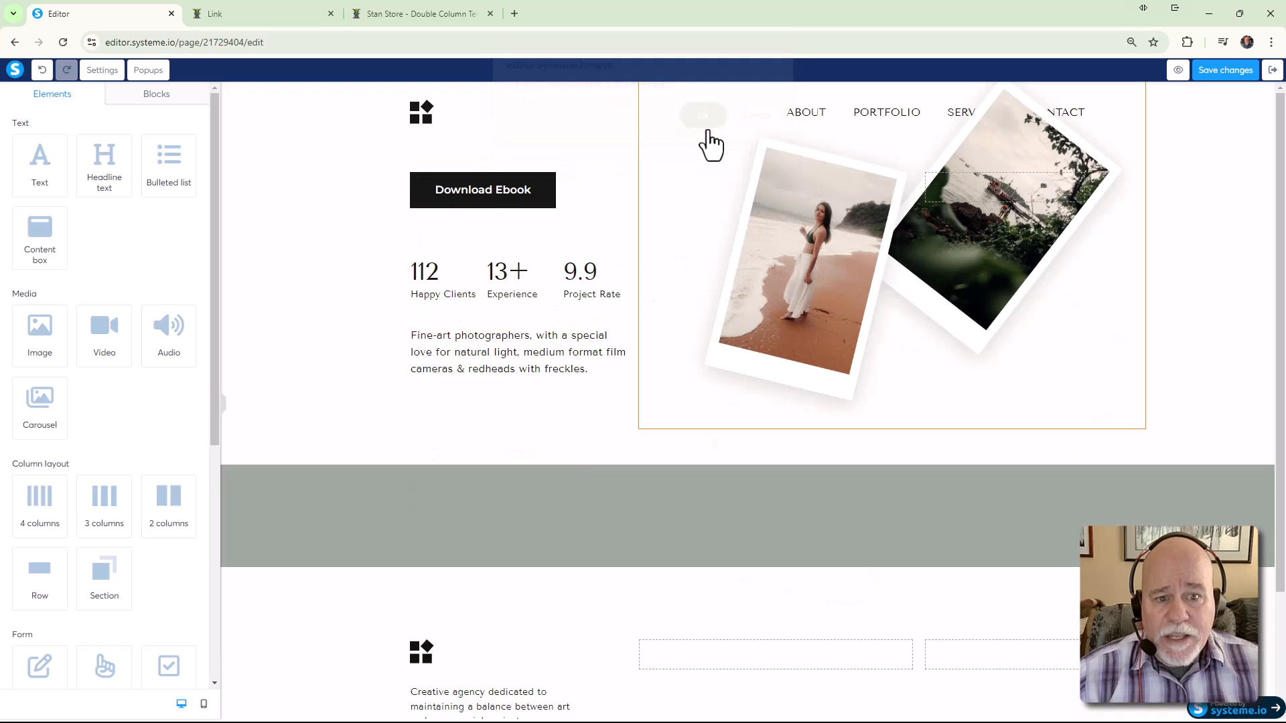
# Delete the hero photo image and the stats and description row
pyautogui.click(1047, 176)
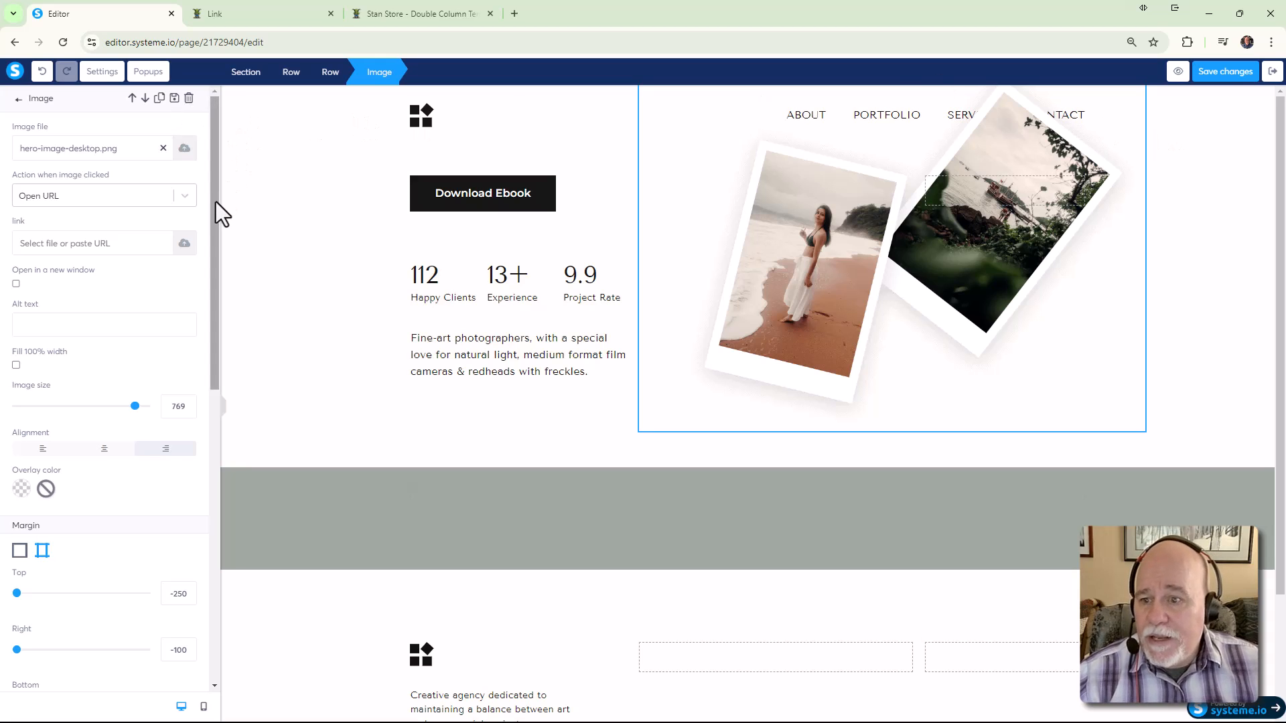
pyautogui.scroll(-3, 219, 202)
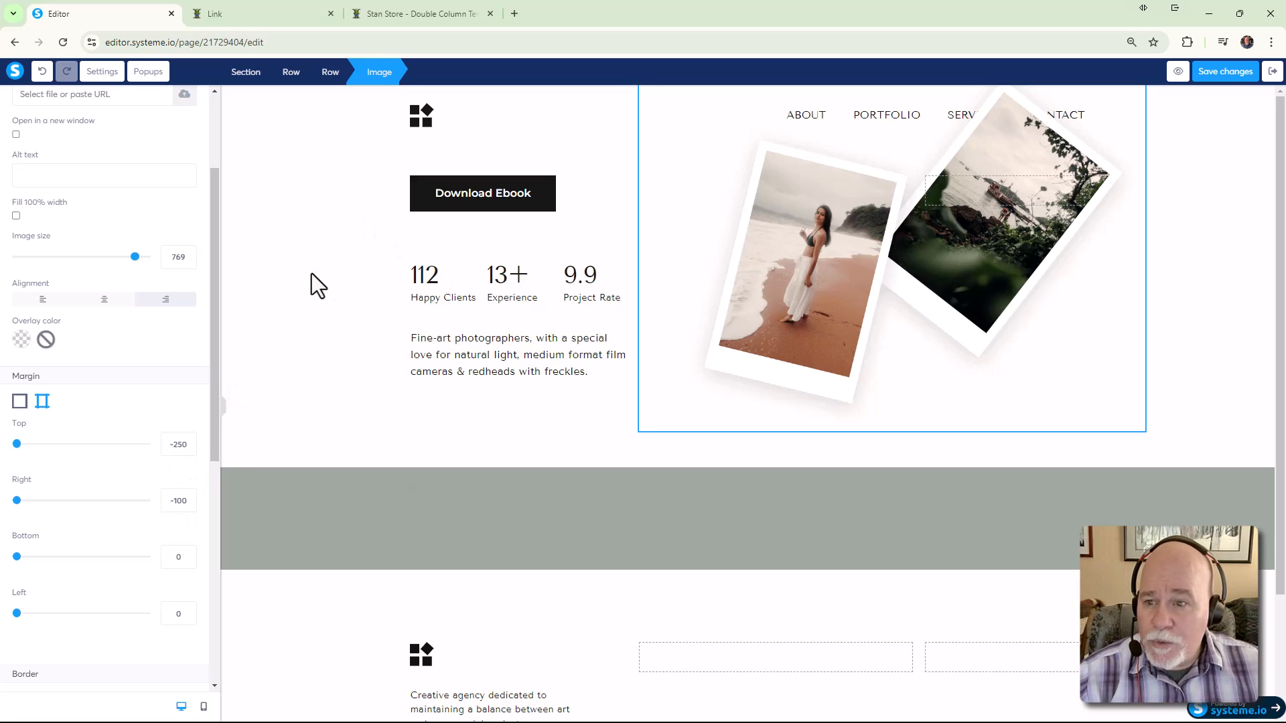
pyautogui.scroll(3, 196, 223)
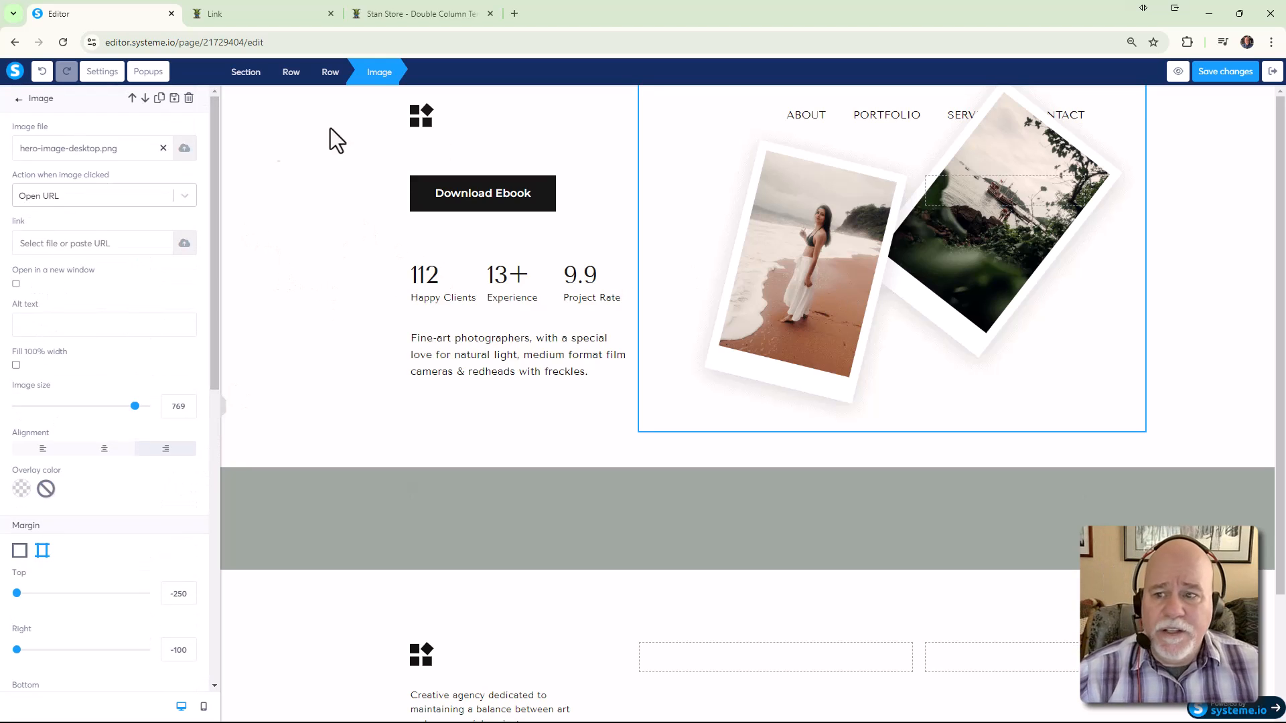
pyautogui.click(188, 100)
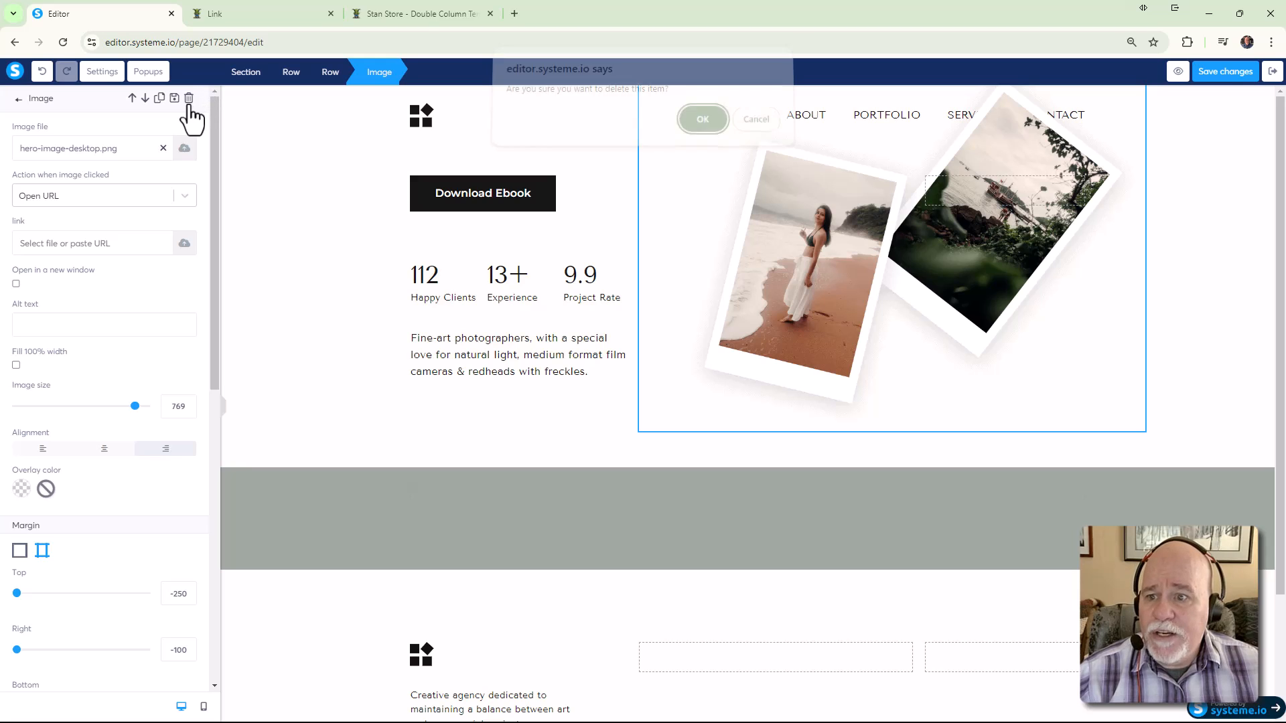
pyautogui.click(702, 128)
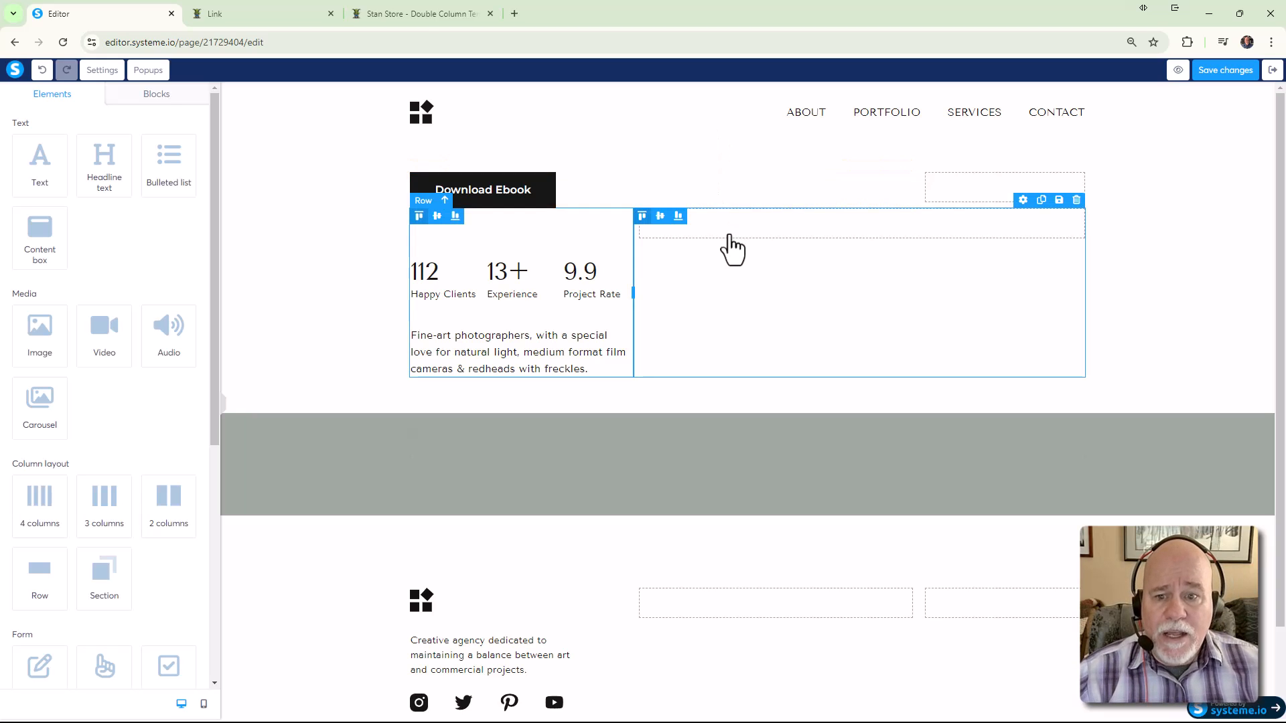
pyautogui.click(1077, 200)
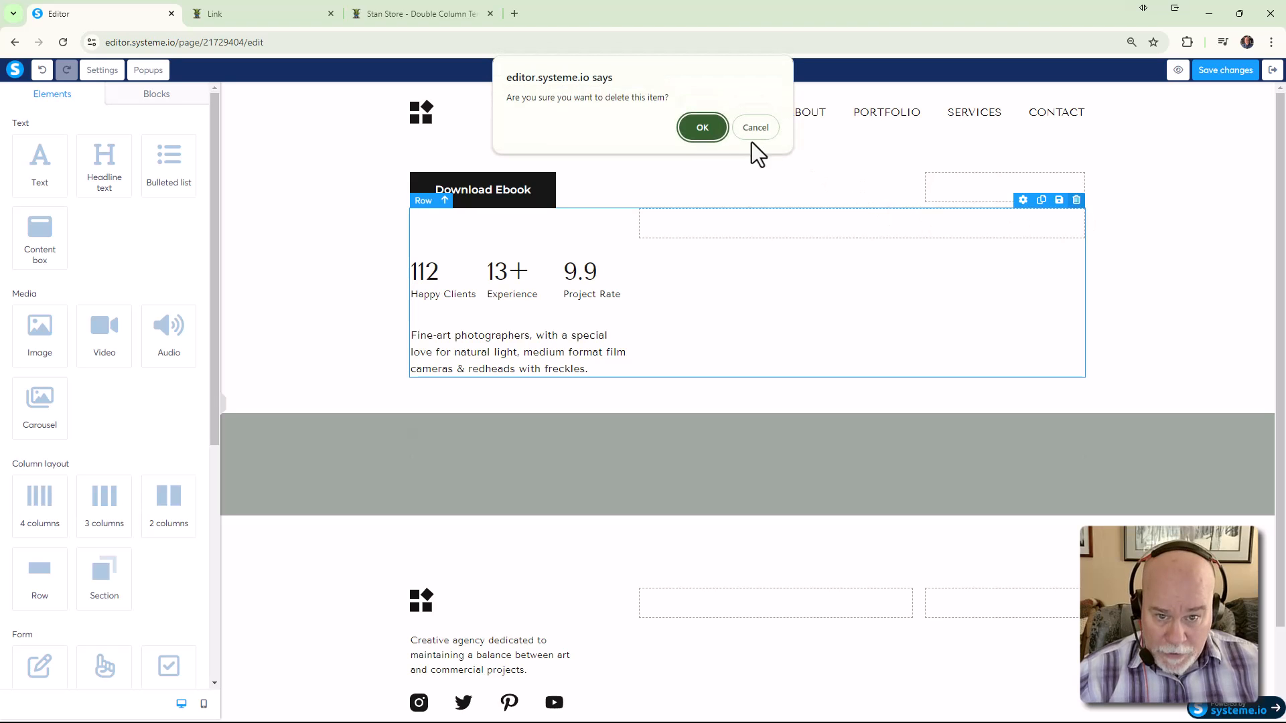
pyautogui.click(702, 128)
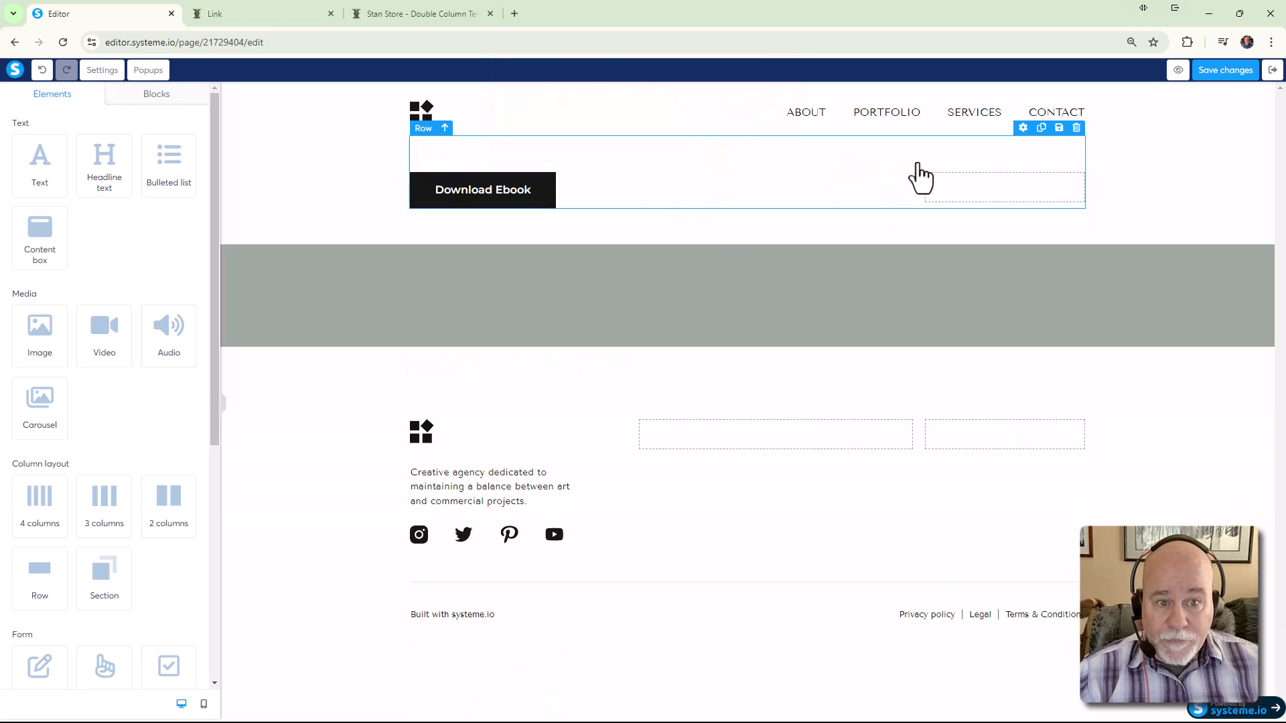
# Delete the Download Ebook row and the header's navigation menu
pyautogui.click(1078, 128)
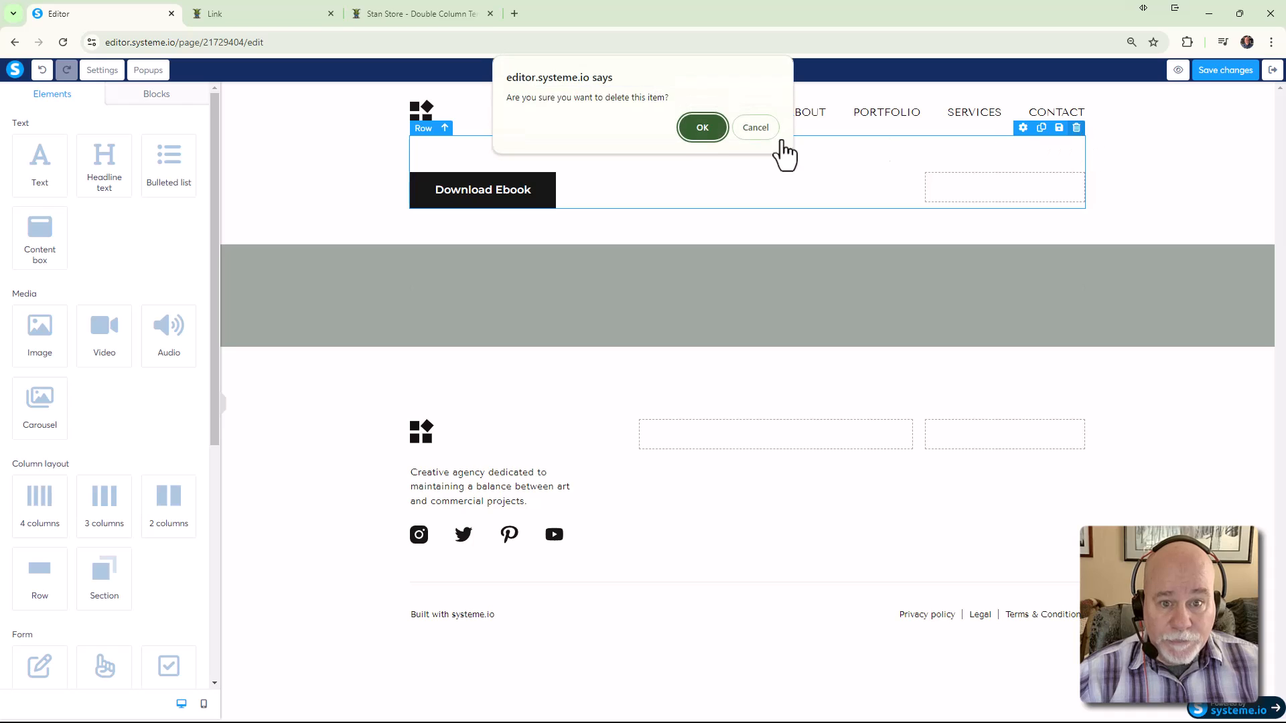
pyautogui.click(721, 134)
pyautogui.click(824, 119)
pyautogui.click(829, 130)
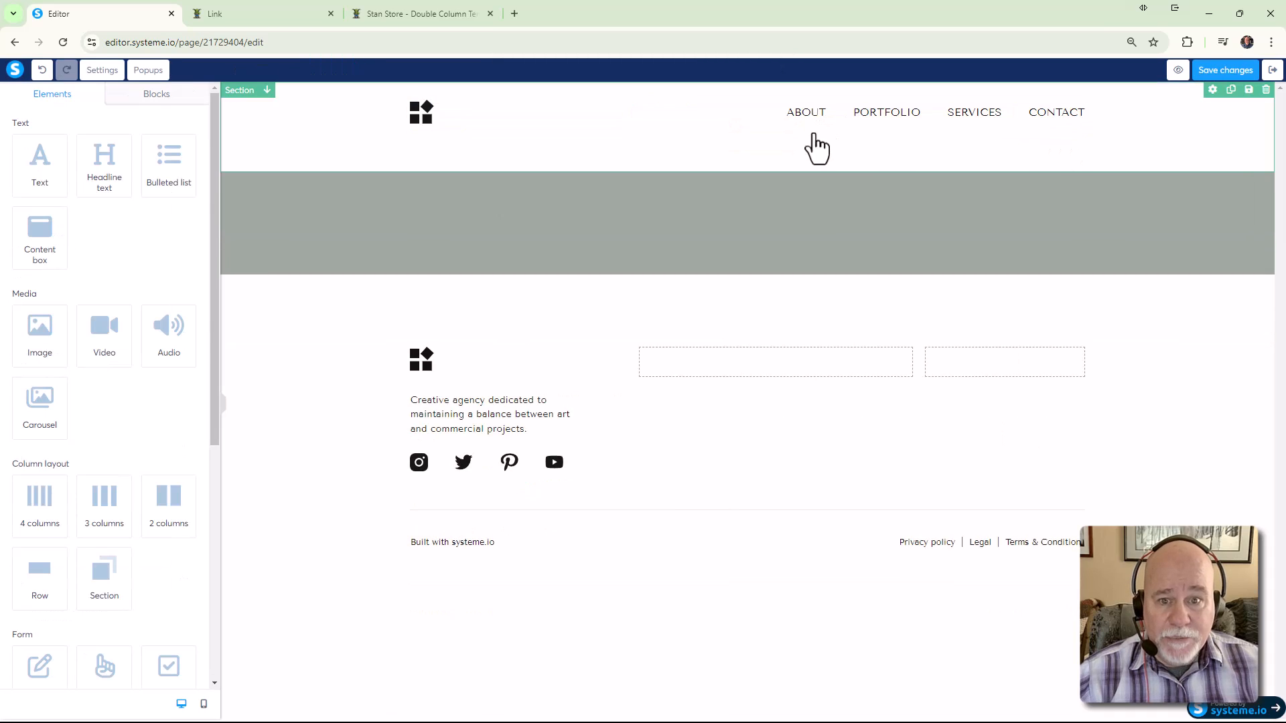
pyautogui.click(812, 127)
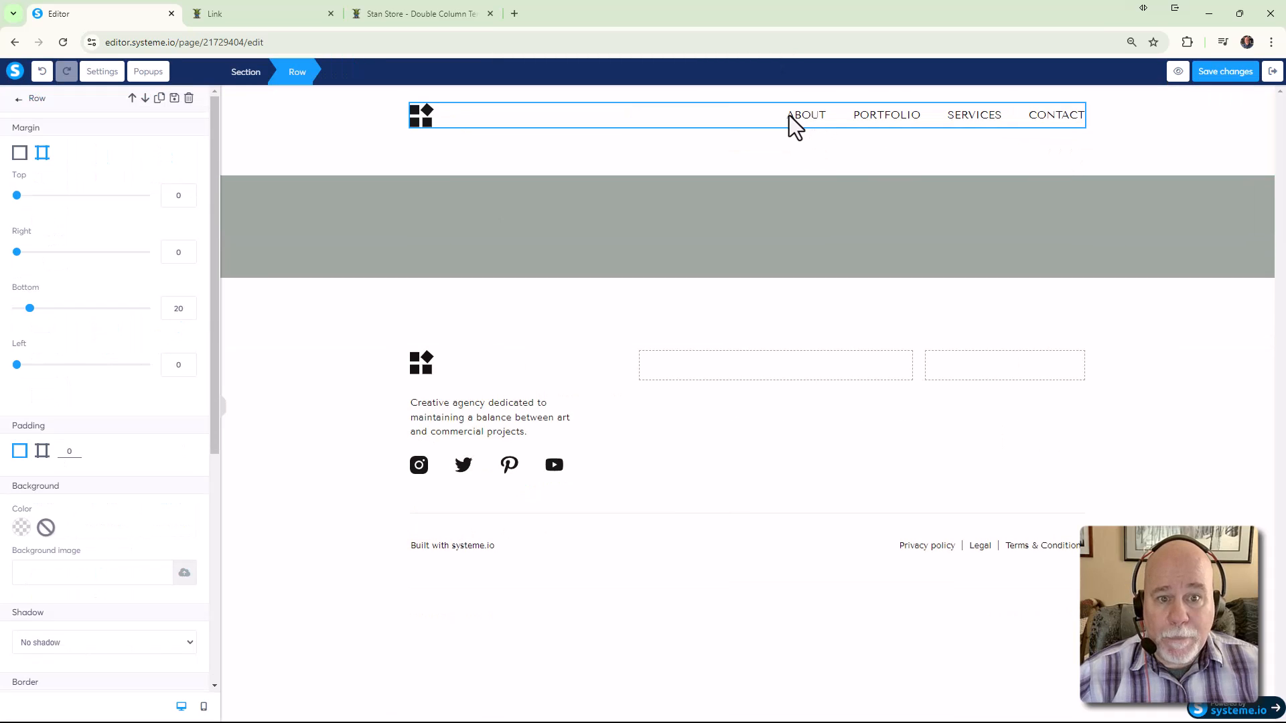
pyautogui.click(812, 118)
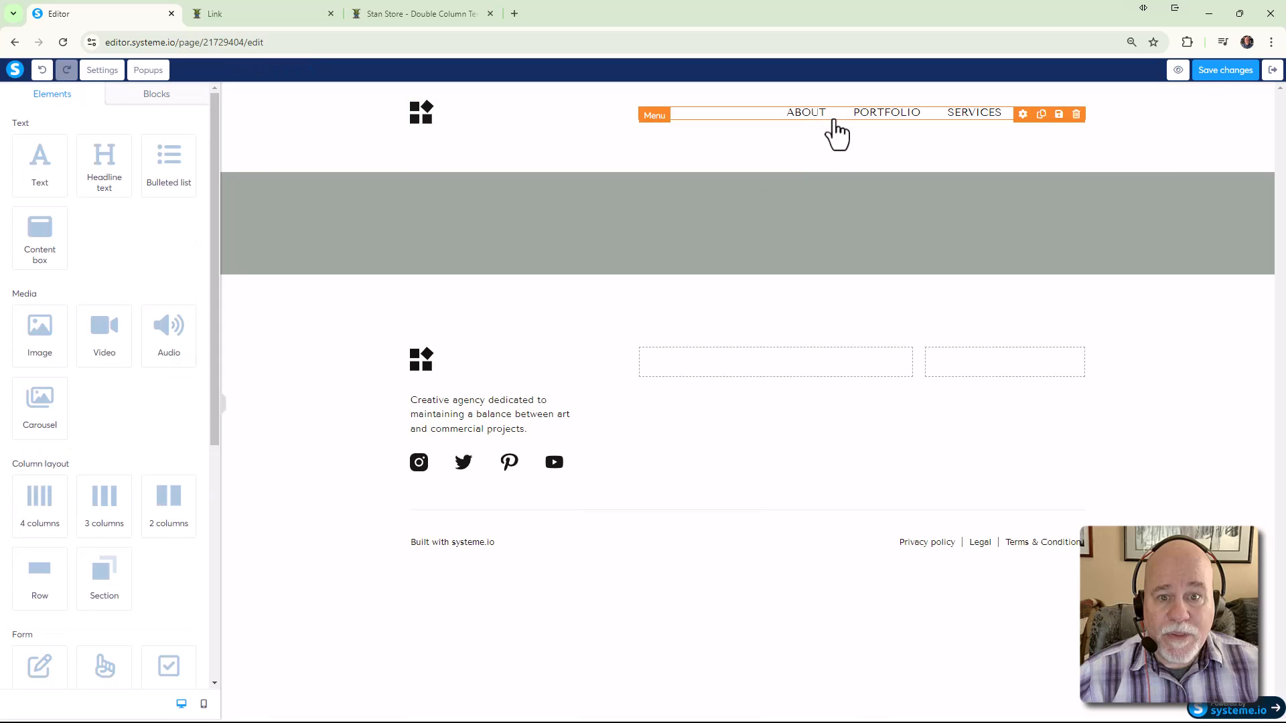
pyautogui.click(1077, 115)
pyautogui.click(716, 125)
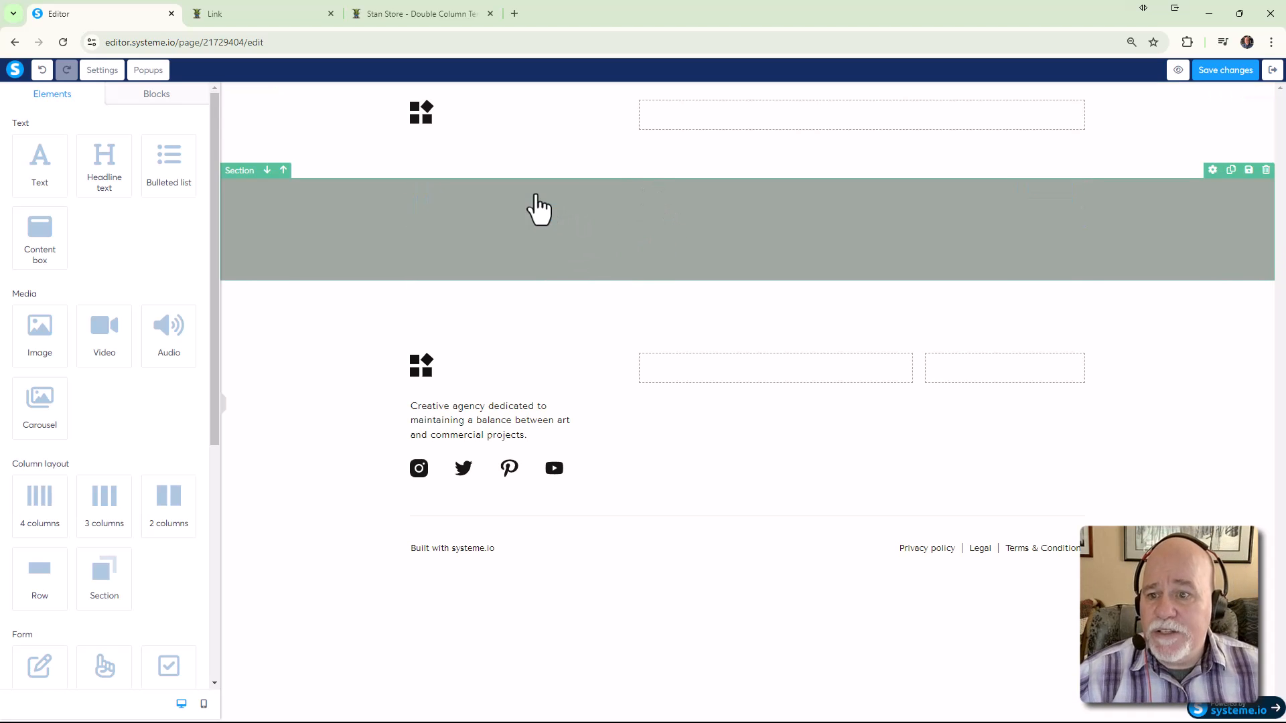
# Look over the live Stan Store page, close the extra Link tab, and return to the editor
pyautogui.click(388, 21)
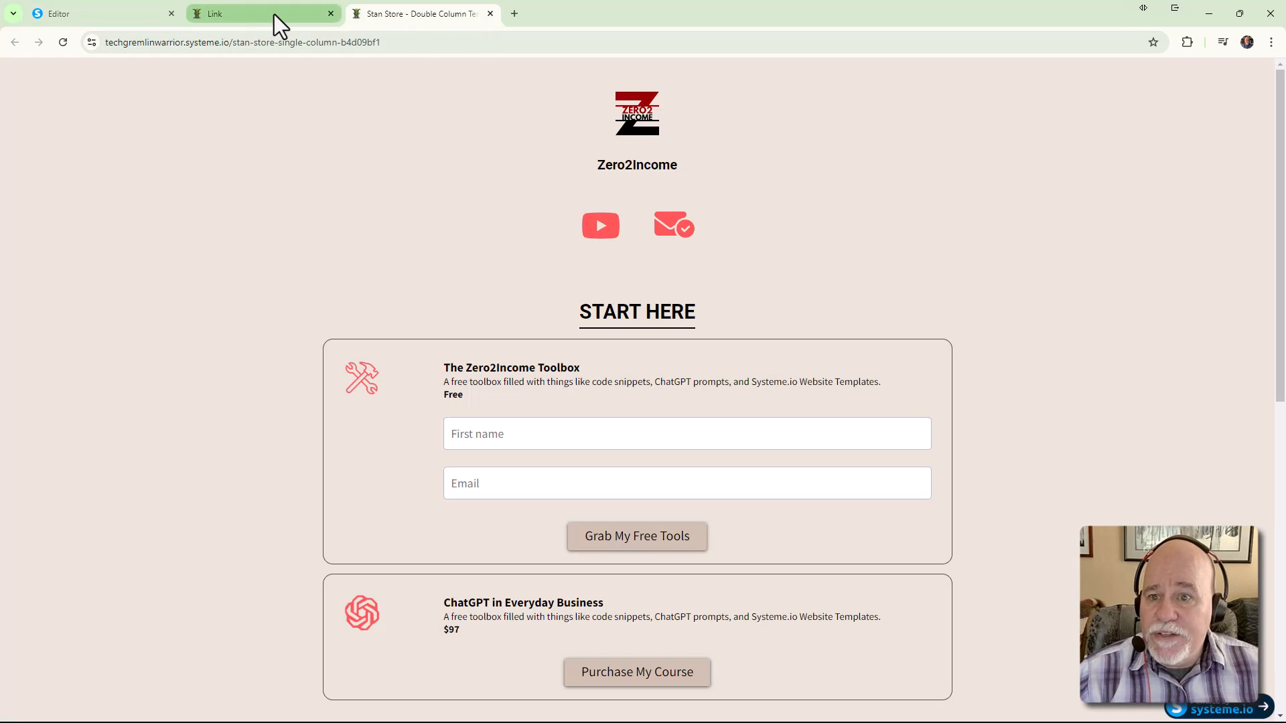
pyautogui.click(296, 16)
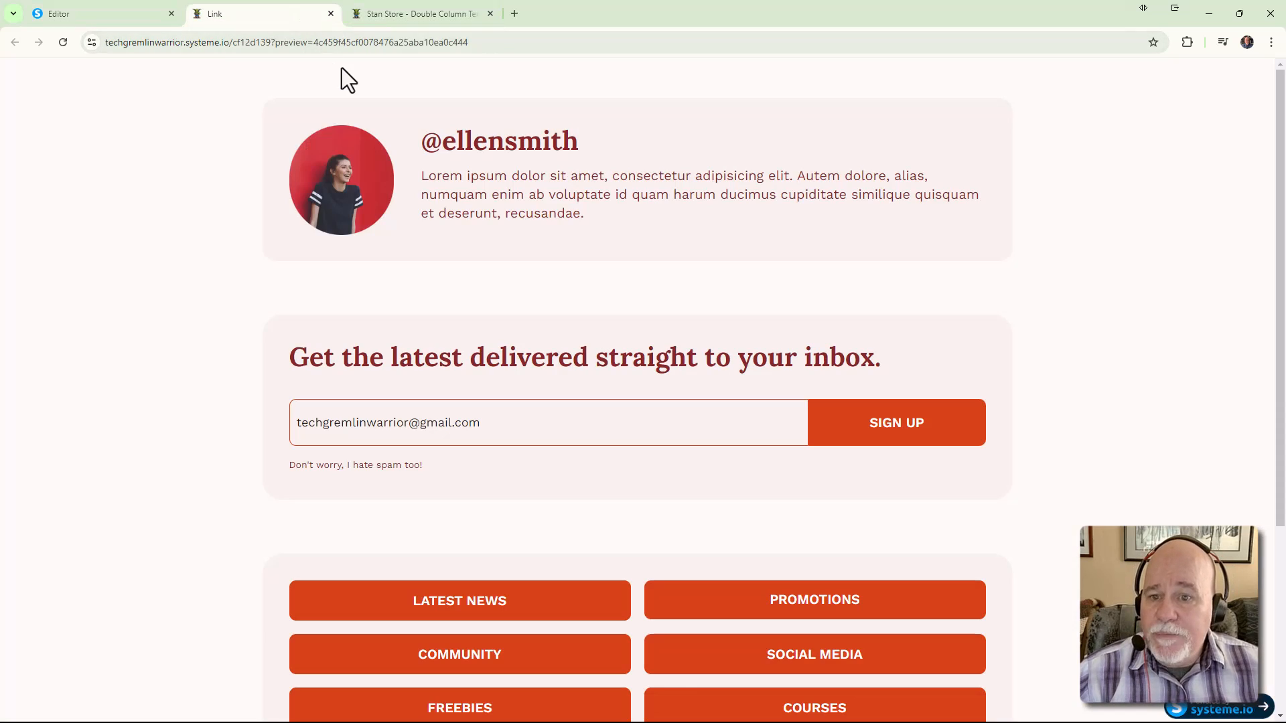
pyautogui.click(331, 13)
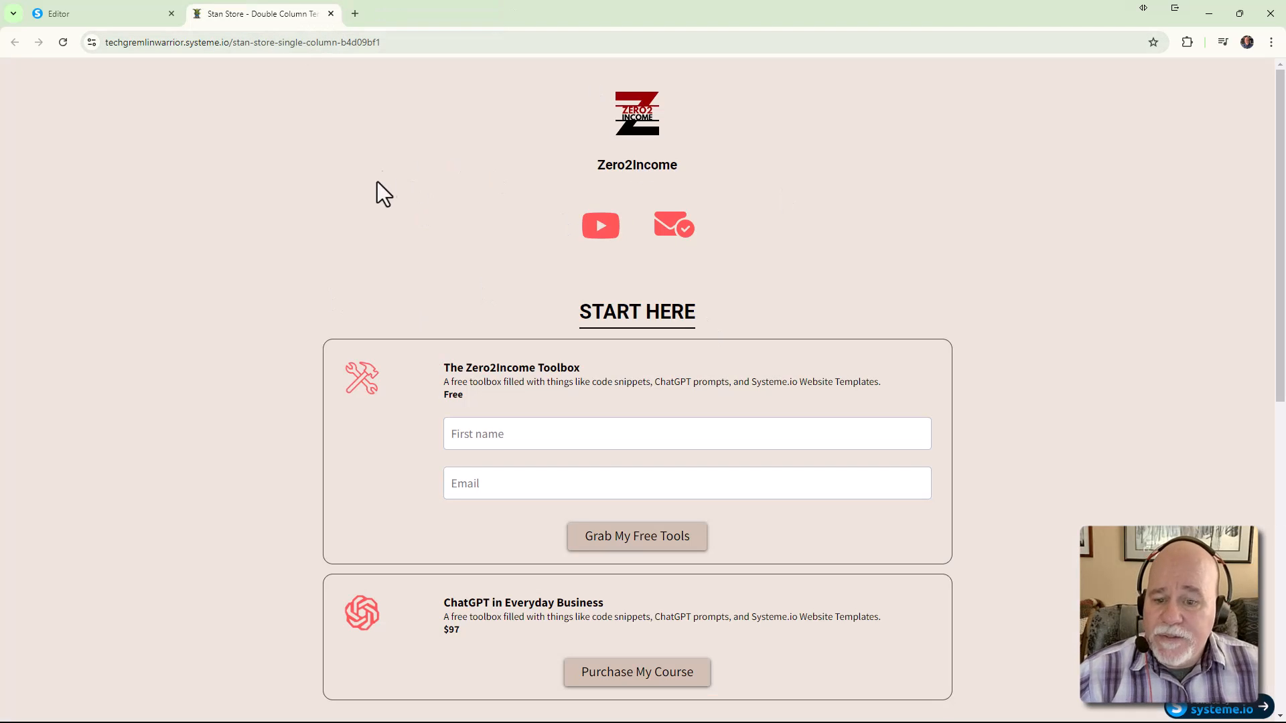
pyautogui.scroll(-7, 449, 462)
pyautogui.scroll(7, 450, 462)
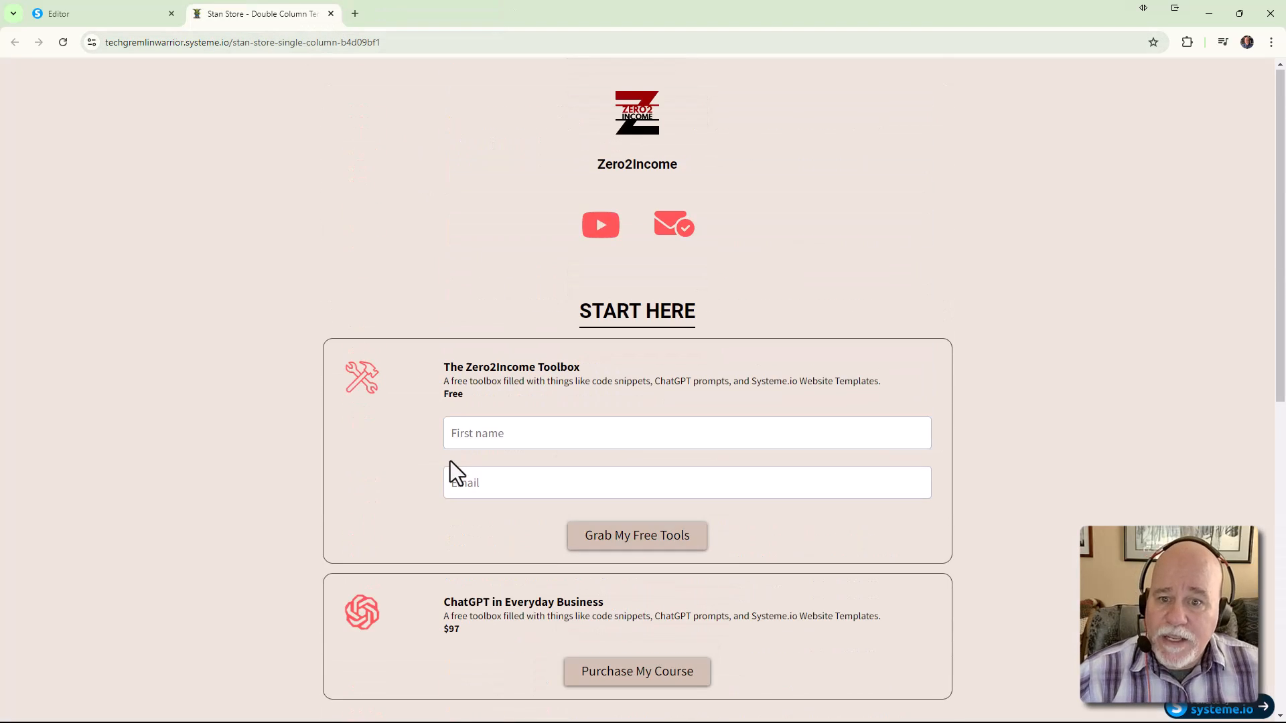
pyautogui.scroll(-7, 250, 254)
pyautogui.scroll(8, 217, 372)
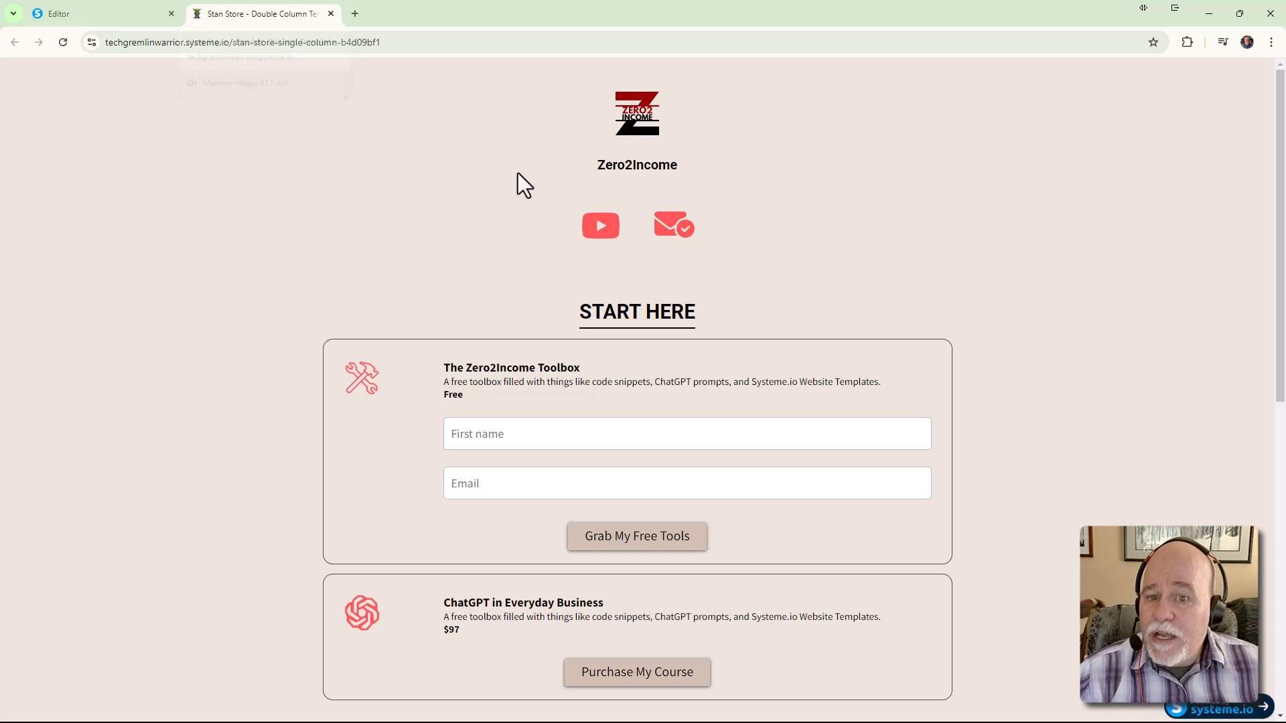
pyautogui.scroll(-3, 560, 163)
pyautogui.scroll(3, 769, 127)
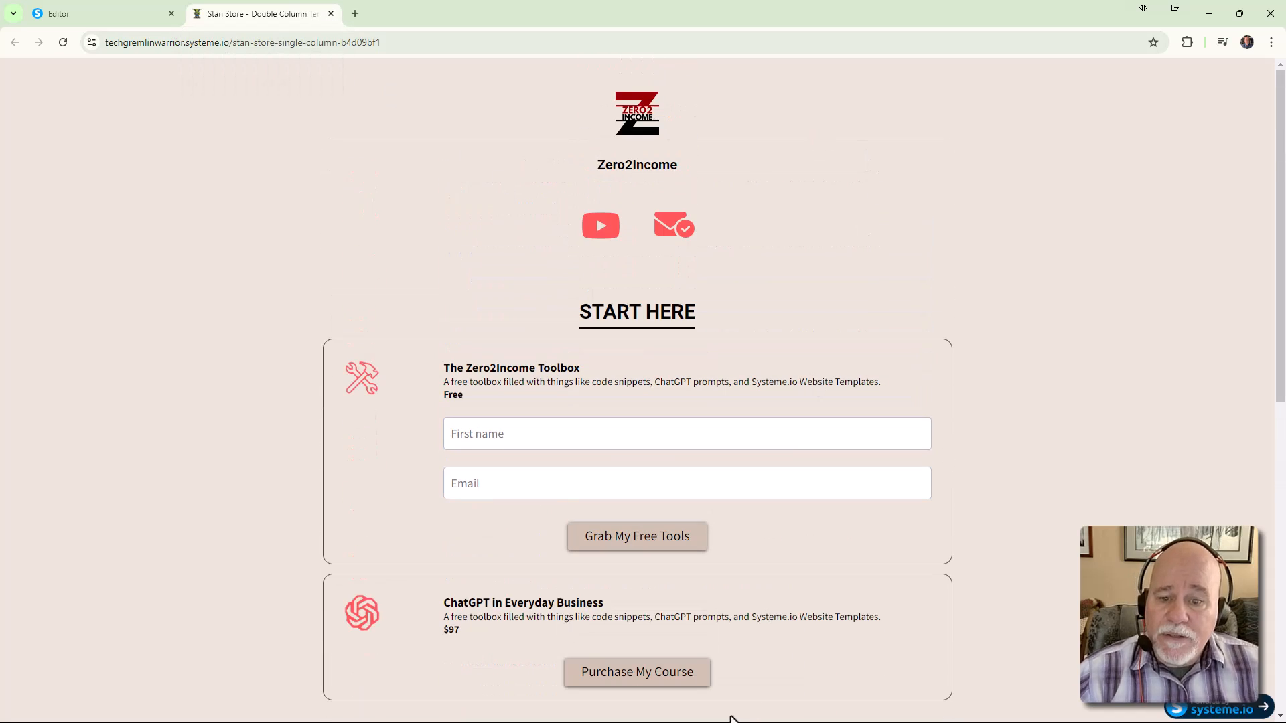
pyautogui.click(79, 16)
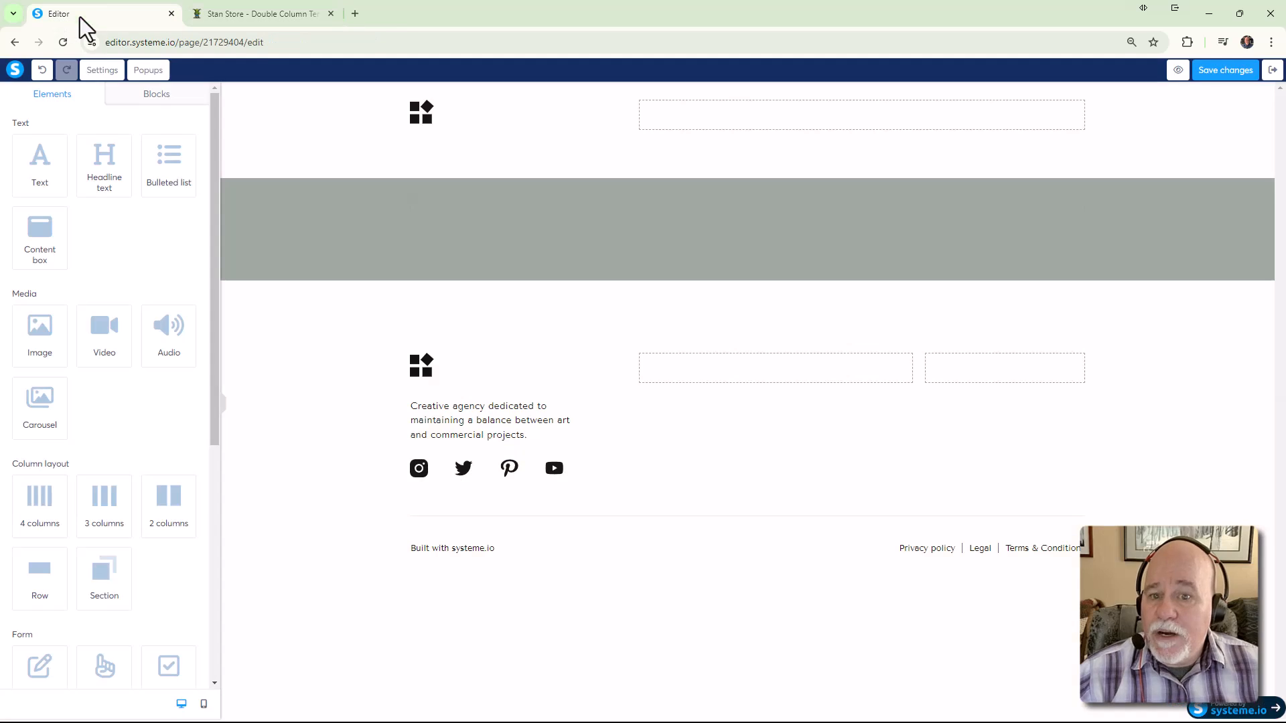
# Swap the header's logo.svg for the TechGremlin Warrior logo and shrink it to size 218
pyautogui.click(413, 132)
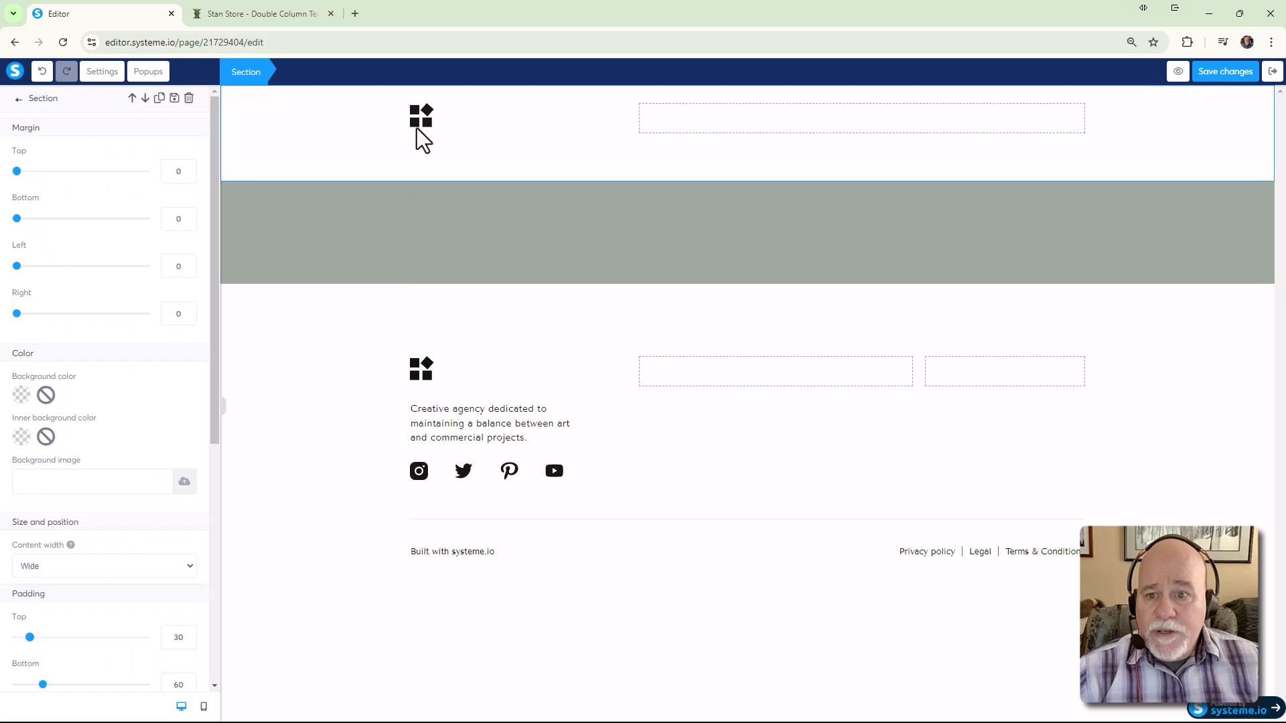
pyautogui.click(423, 123)
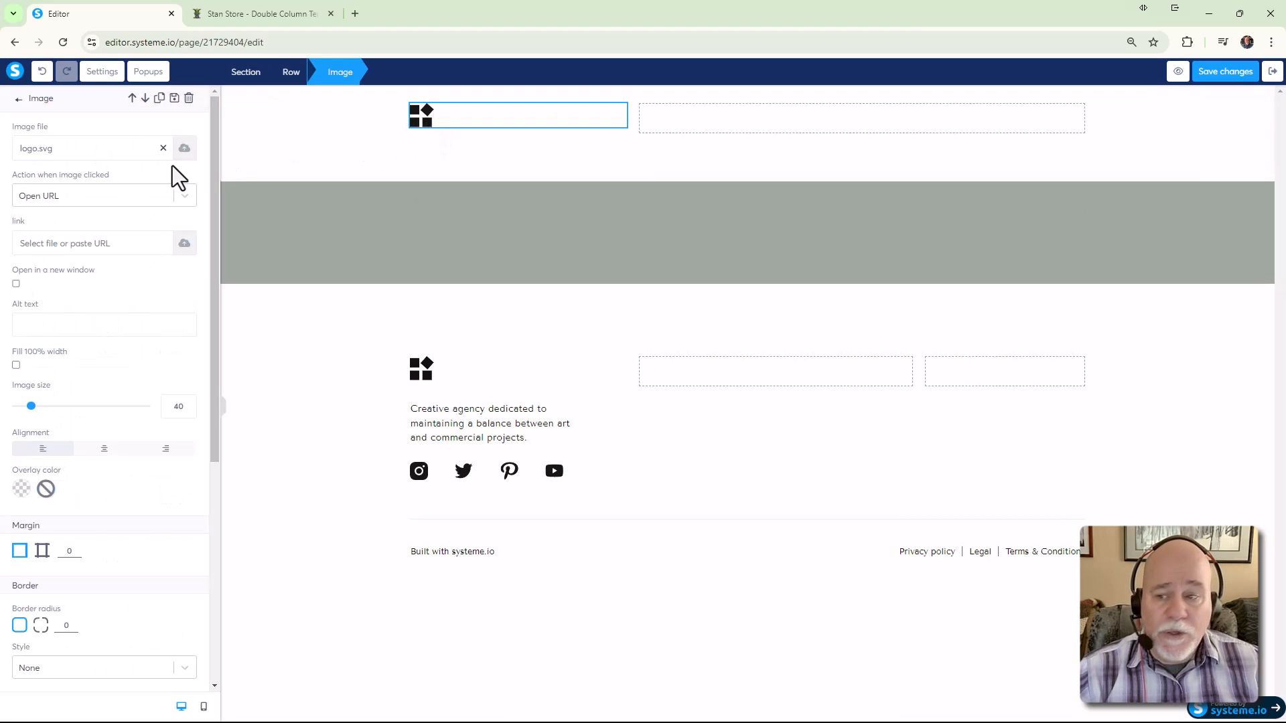
pyautogui.click(163, 148)
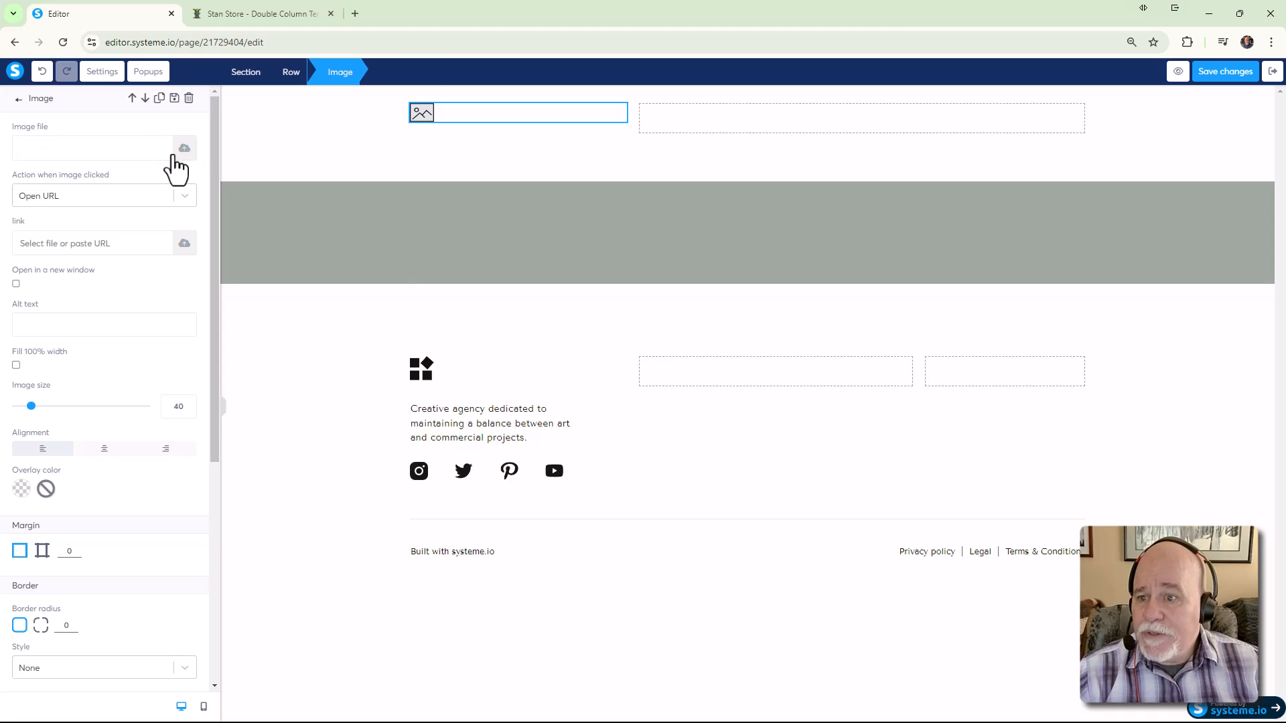
pyautogui.click(180, 151)
pyautogui.click(709, 262)
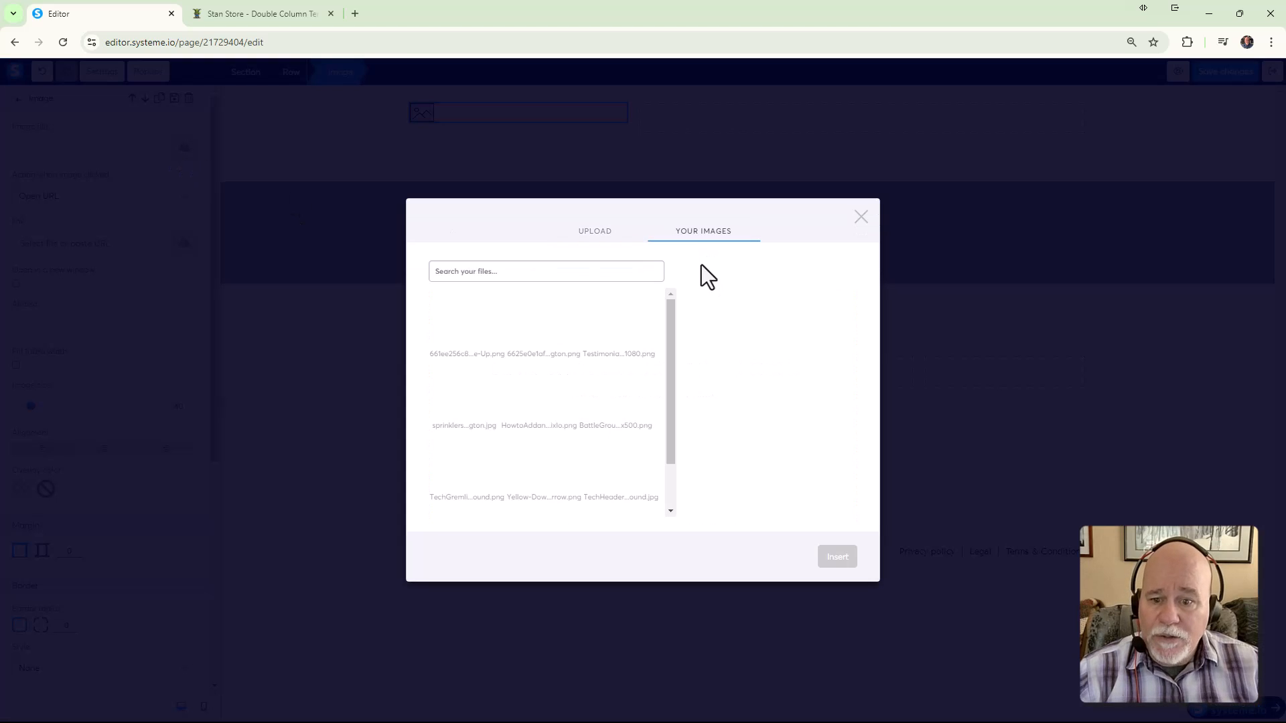
pyautogui.scroll(-2, 674, 338)
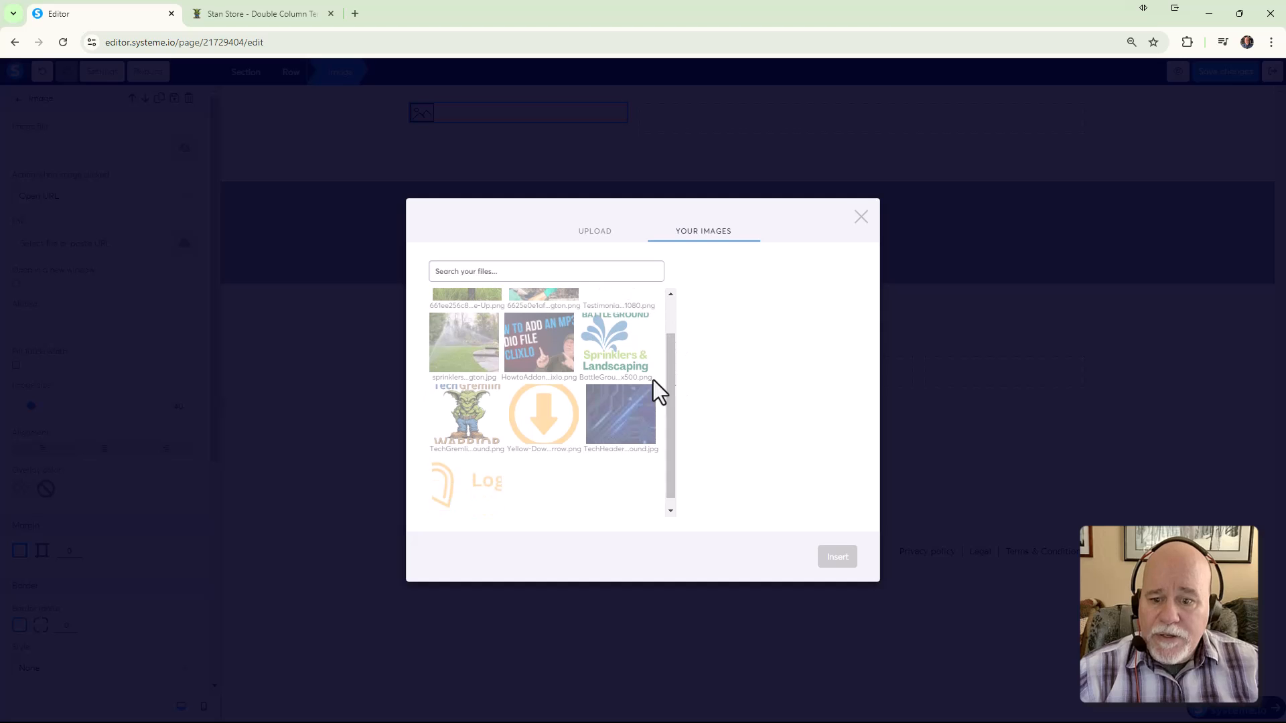
pyautogui.click(469, 409)
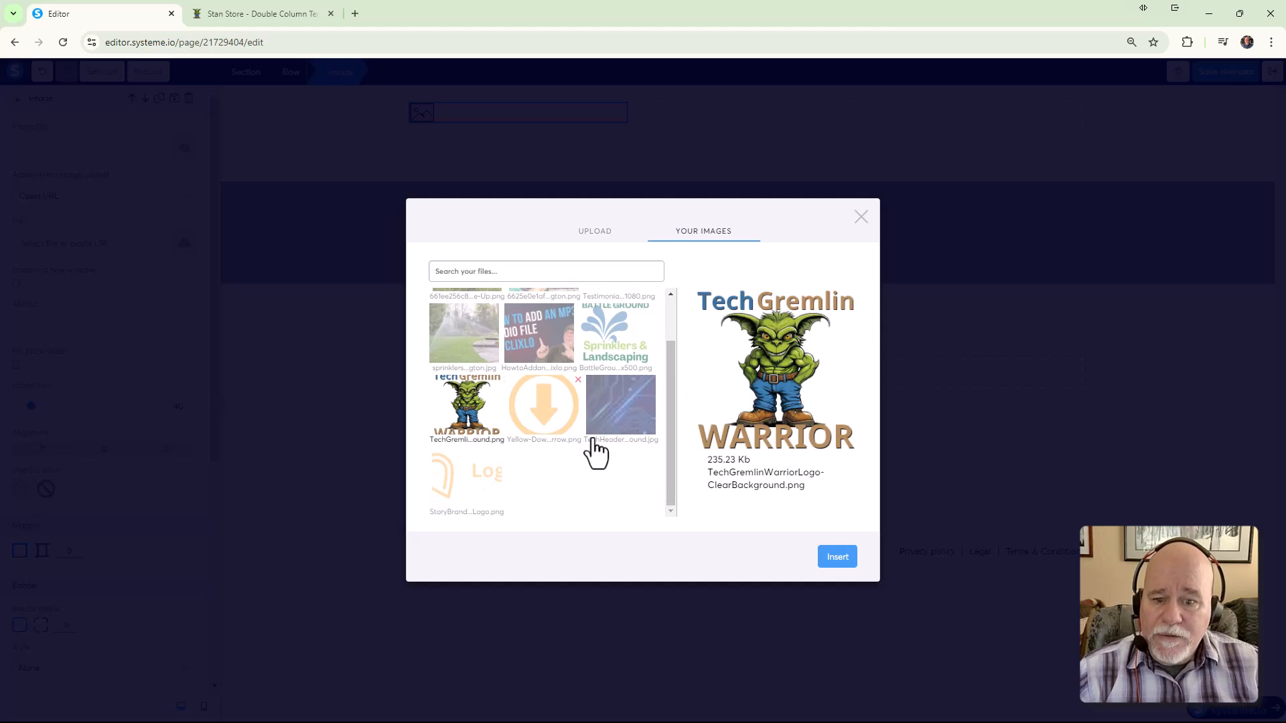
pyautogui.click(841, 559)
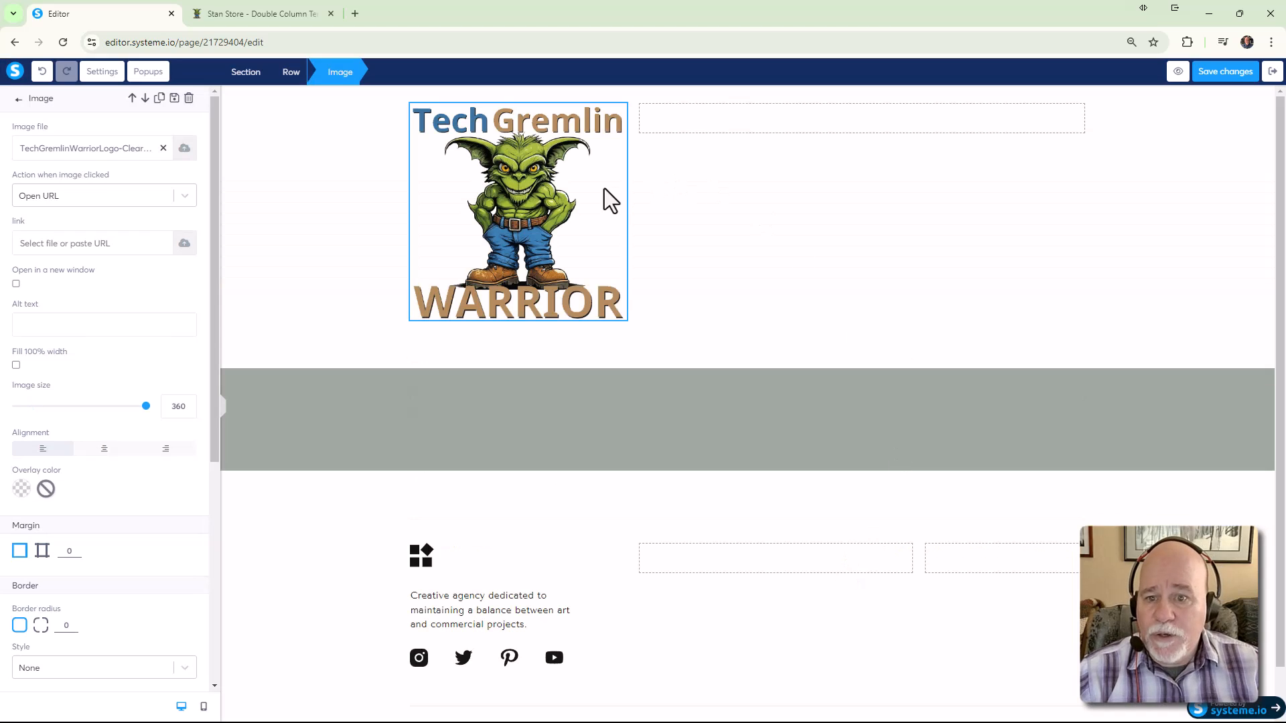
pyautogui.moveTo(145, 406); pyautogui.dragTo(80, 406)
pyautogui.click(754, 160)
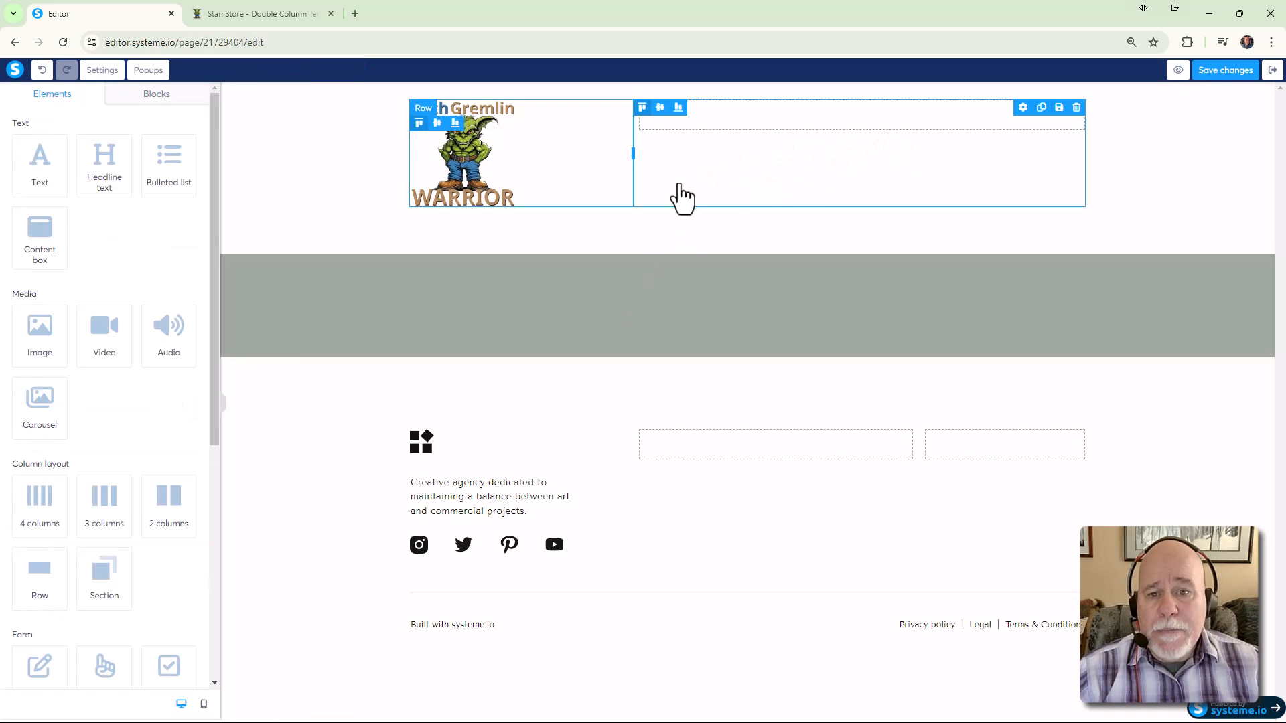
# Compare with the live Stan Store page, then add a row below the header and move the logo into it
pyautogui.click(317, 27)
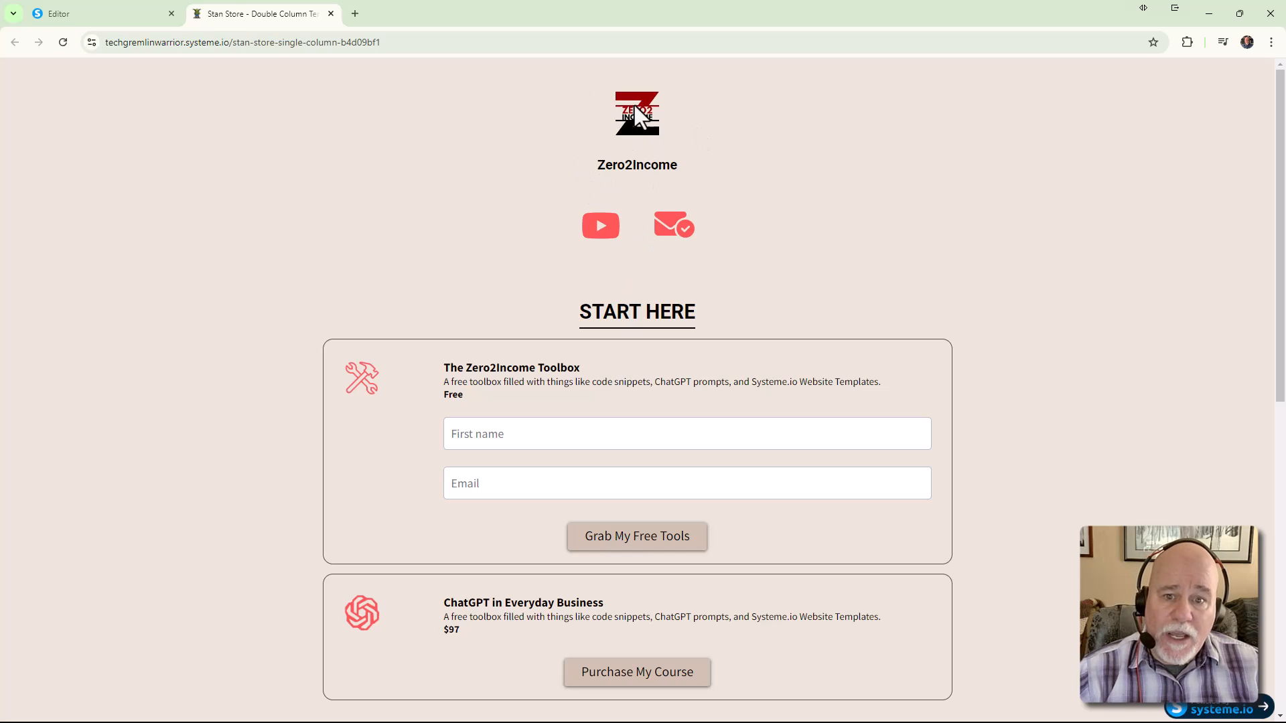
pyautogui.click(132, 21)
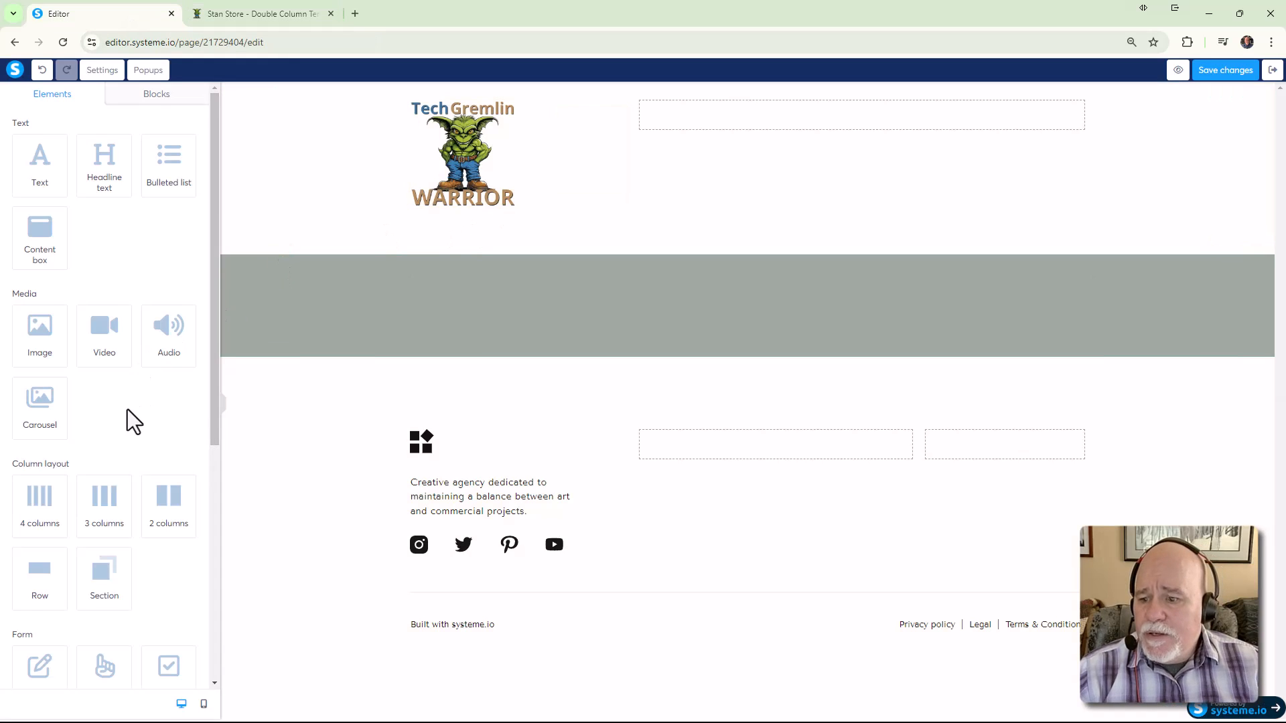
pyautogui.scroll(-2, 126, 412)
pyautogui.moveTo(52, 445); pyautogui.dragTo(655, 214)
pyautogui.moveTo(470, 130); pyautogui.dragTo(696, 249)
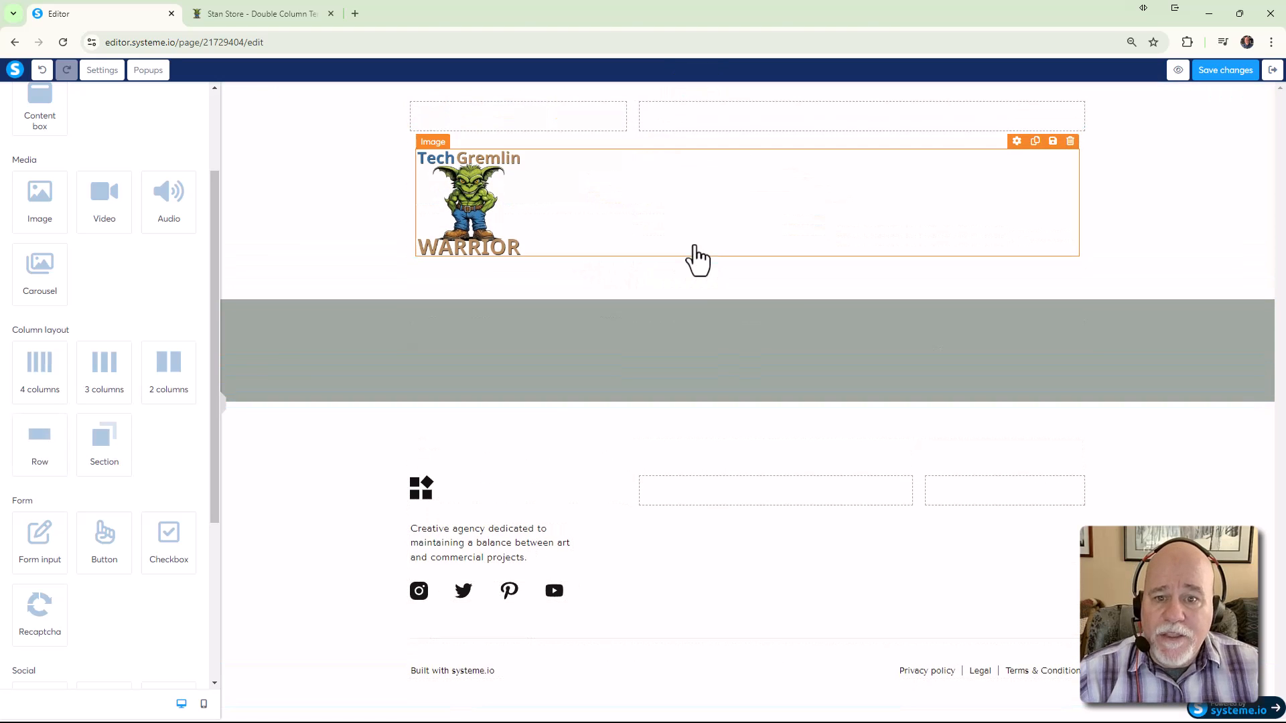
# Centre the logo horizontally and delete the leftover empty header row
pyautogui.click(539, 219)
pyautogui.click(103, 449)
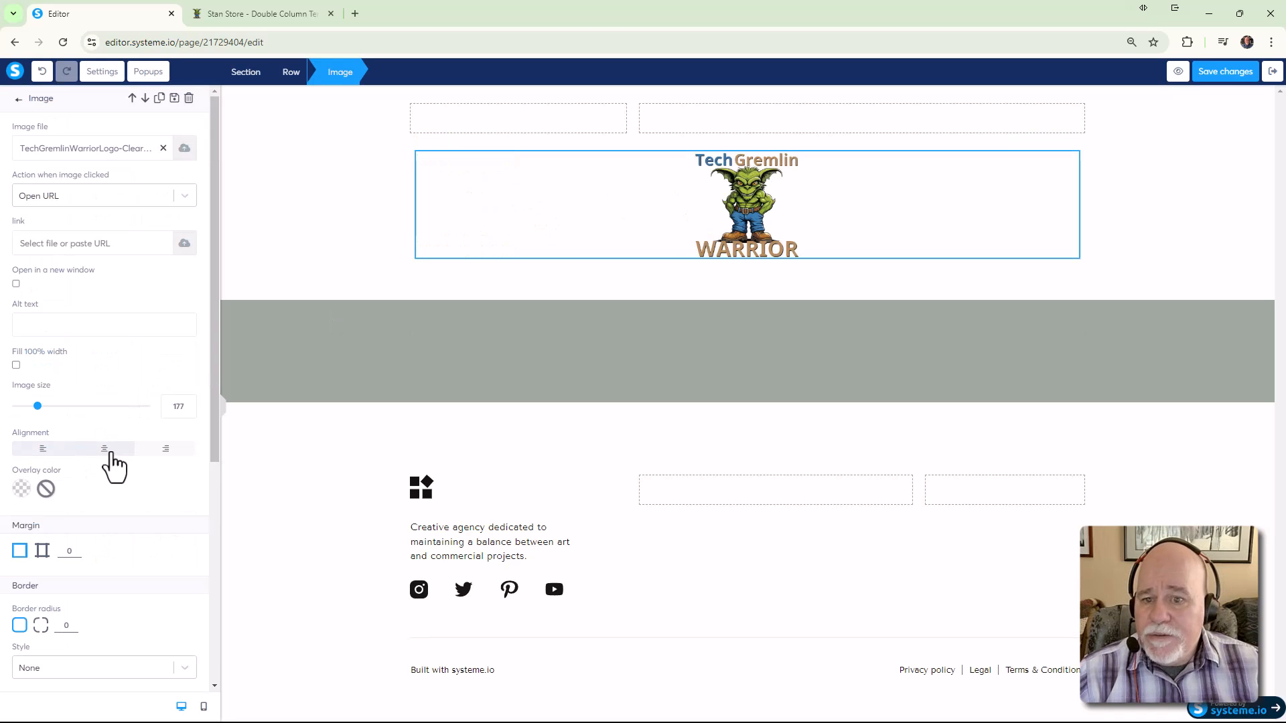
pyautogui.click(716, 126)
pyautogui.click(1076, 108)
pyautogui.click(700, 121)
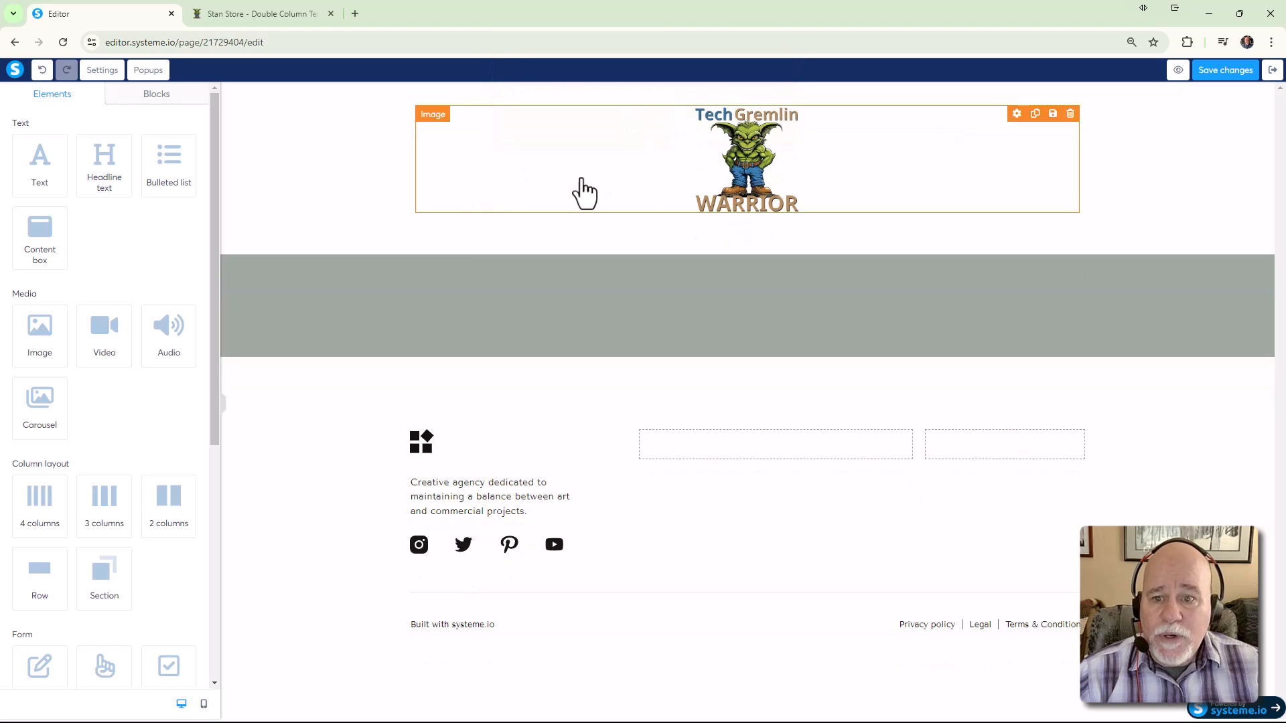
pyautogui.click(387, 147)
# Check the Stan Store page's heading again, then add an empty section below the logo
pyautogui.click(287, 14)
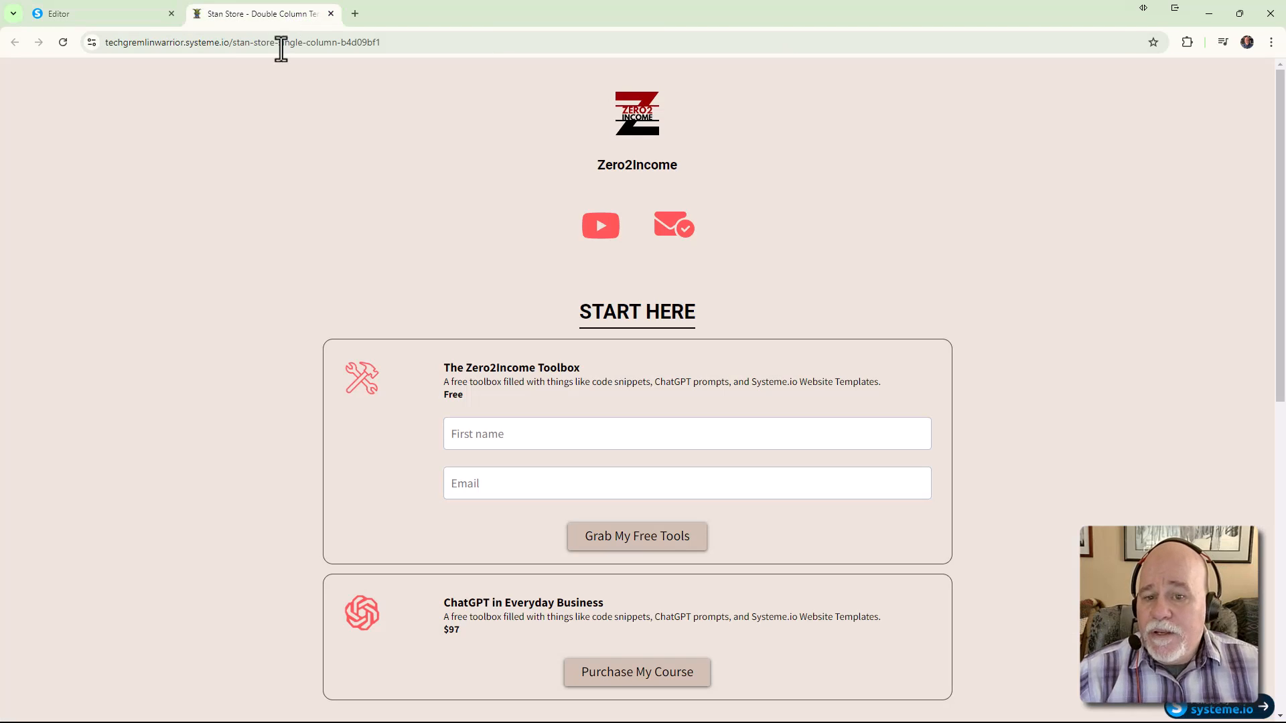
pyautogui.click(126, 20)
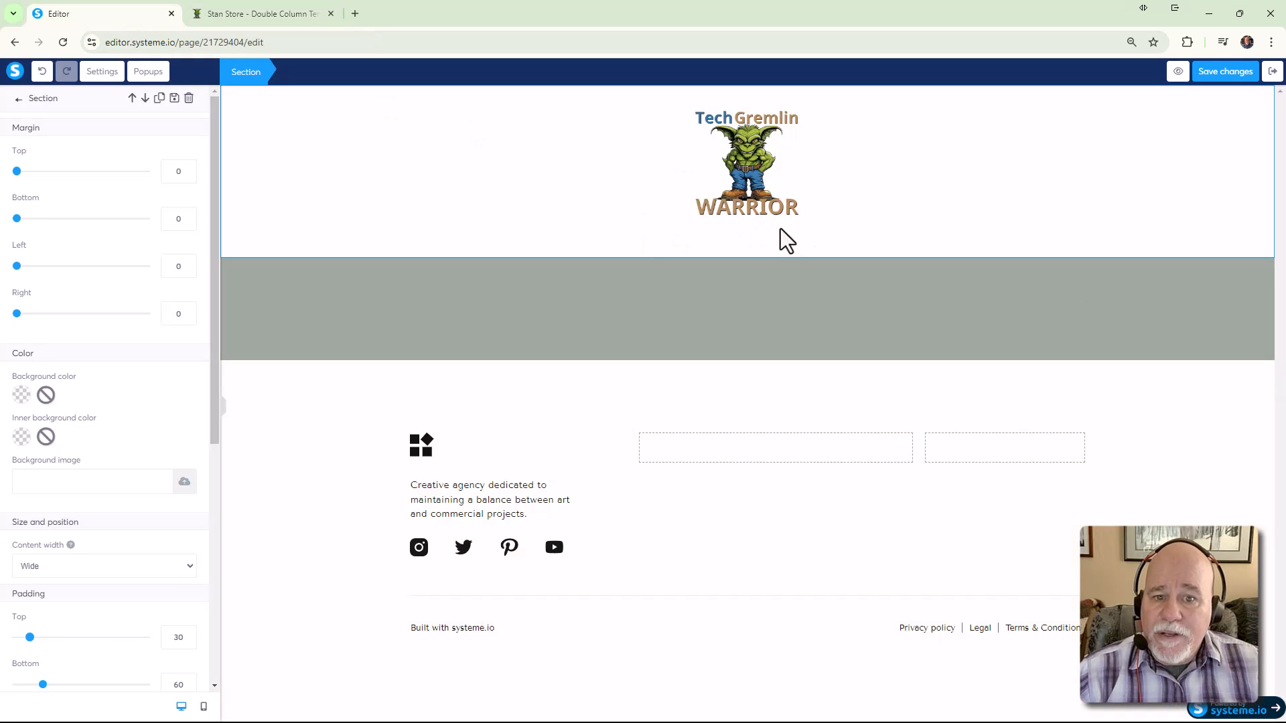
pyautogui.click(312, 16)
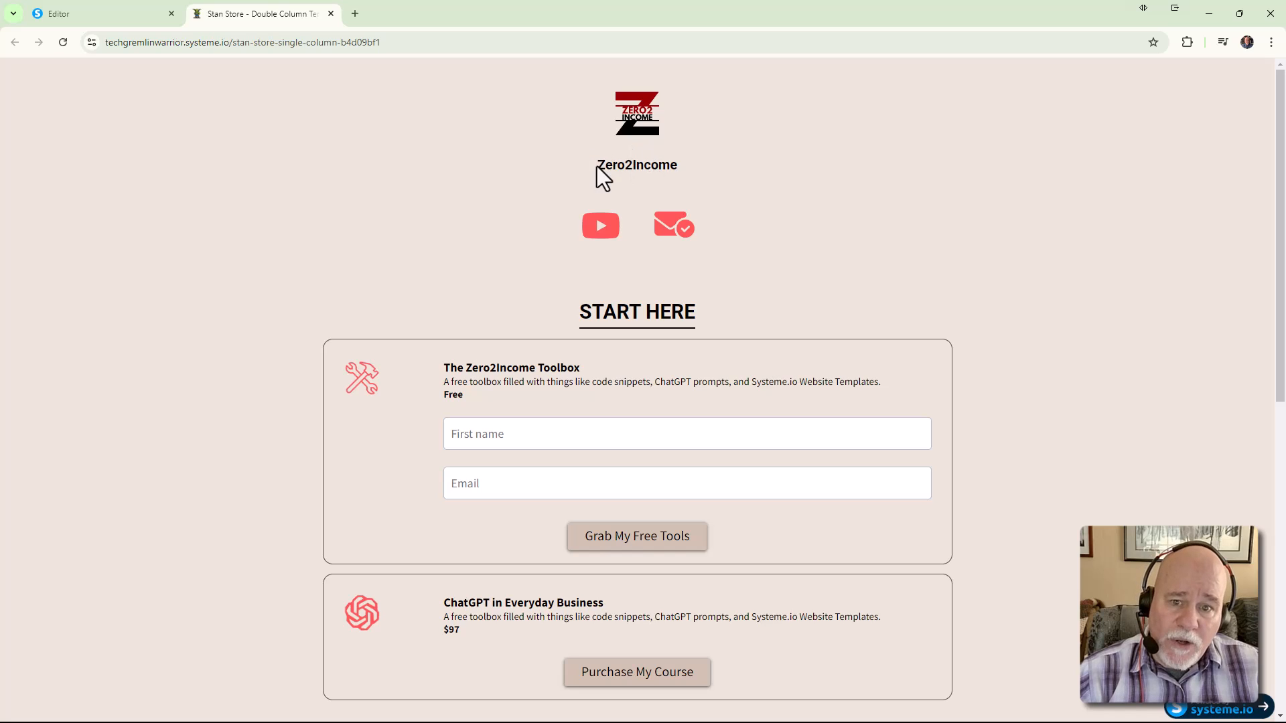
pyautogui.moveTo(597, 166); pyautogui.dragTo(690, 166)
pyautogui.click(96, 19)
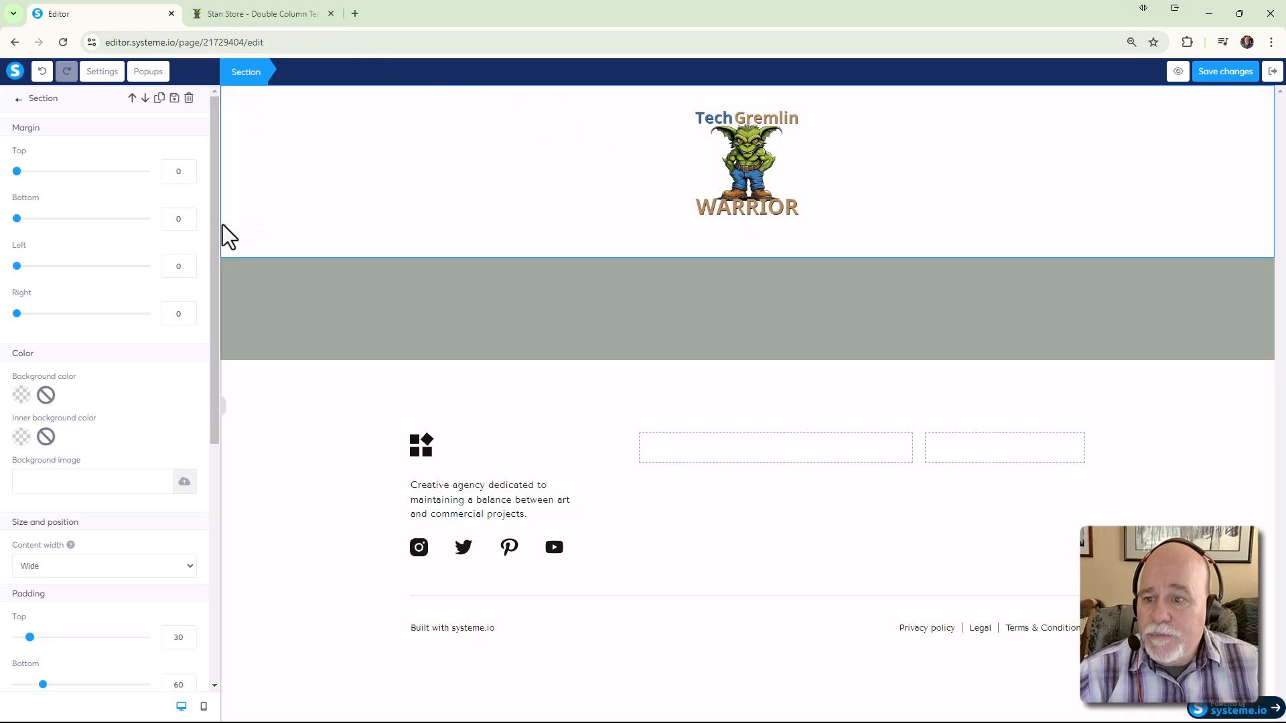
pyautogui.moveTo(217, 219); pyautogui.dragTo(216, 167)
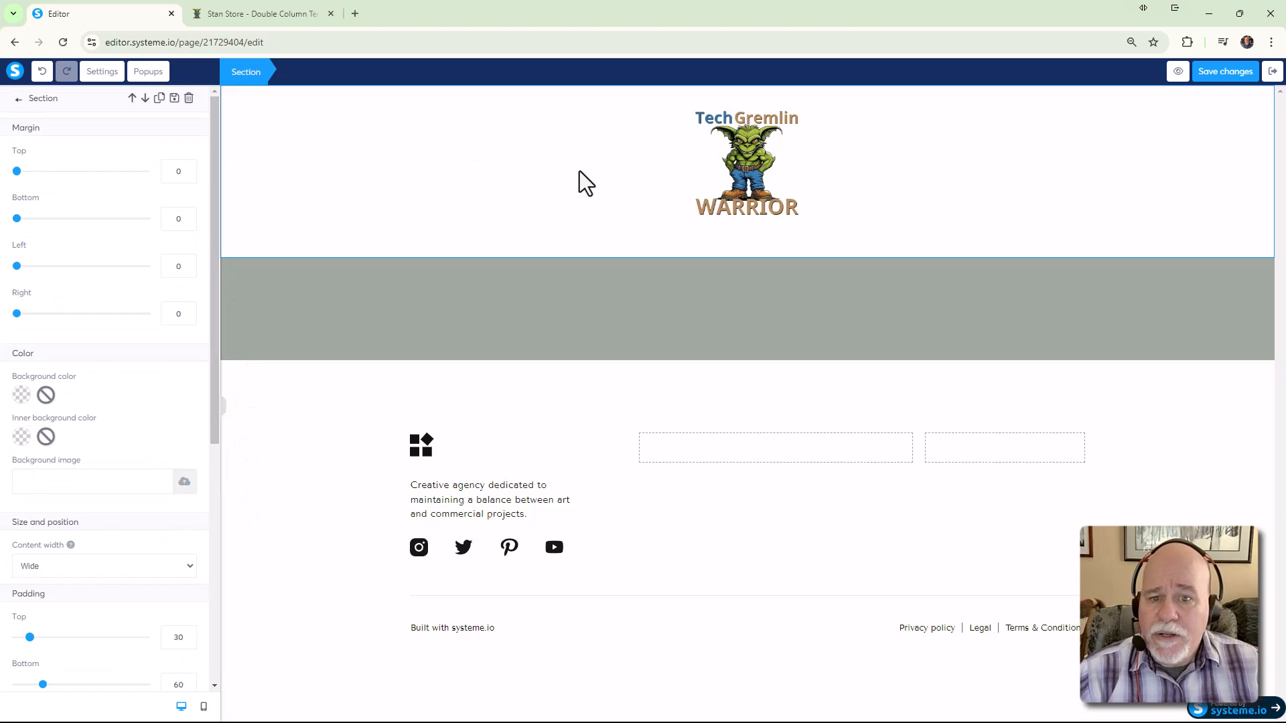
pyautogui.click(580, 171)
pyautogui.moveTo(97, 569); pyautogui.dragTo(713, 220)
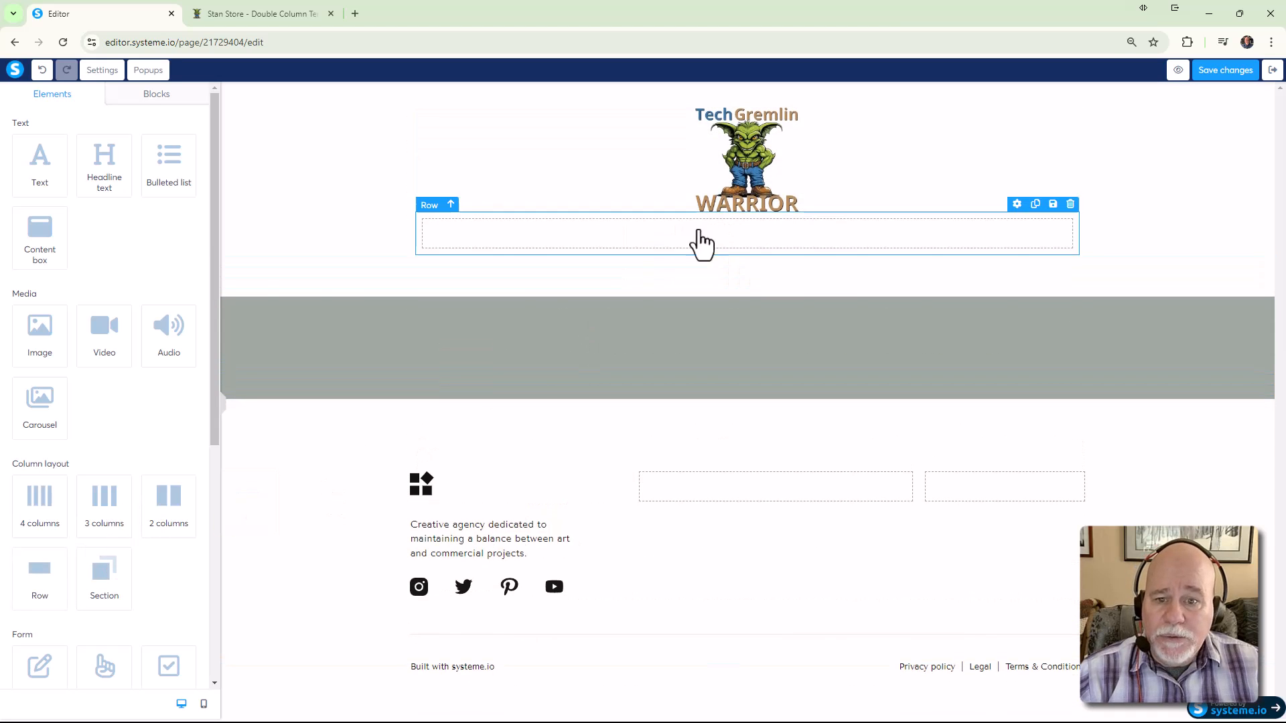
# Place a headline beneath the logo reading 'Tech Gremlin Warrior'
pyautogui.moveTo(98, 183); pyautogui.dragTo(642, 242)
pyautogui.click(711, 244)
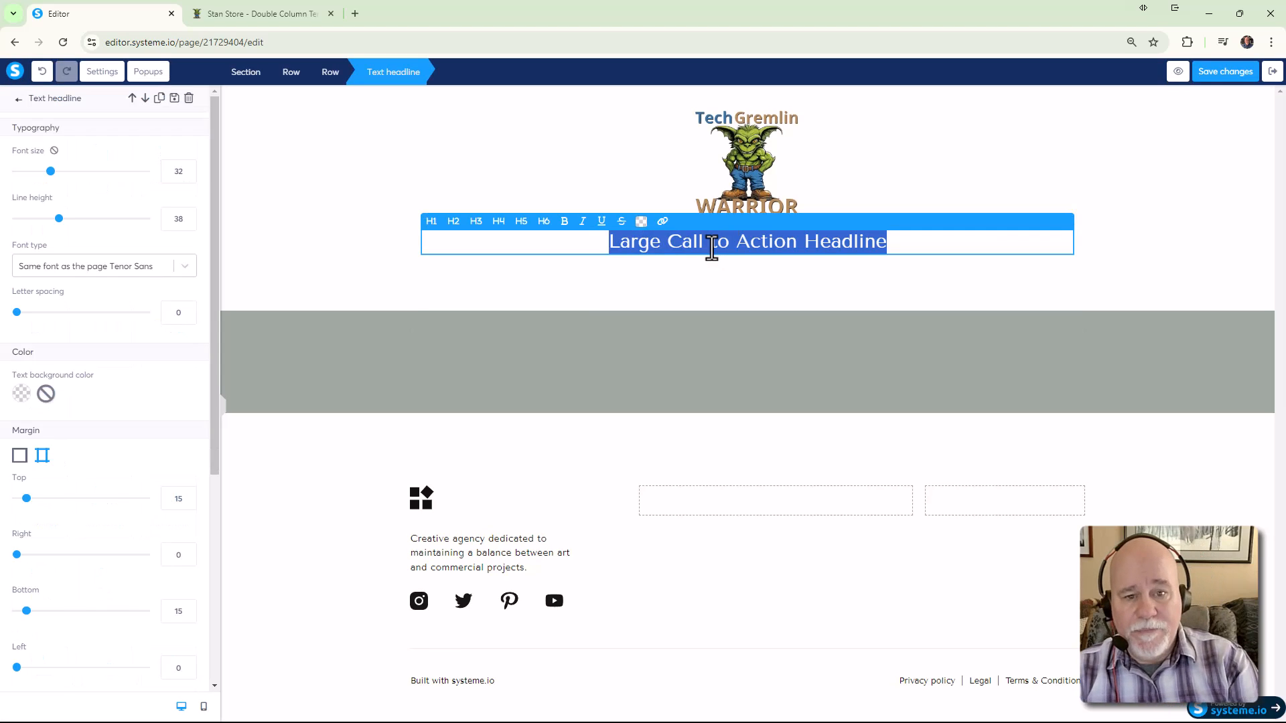
pyautogui.write('Tech Gremlin Warrior')
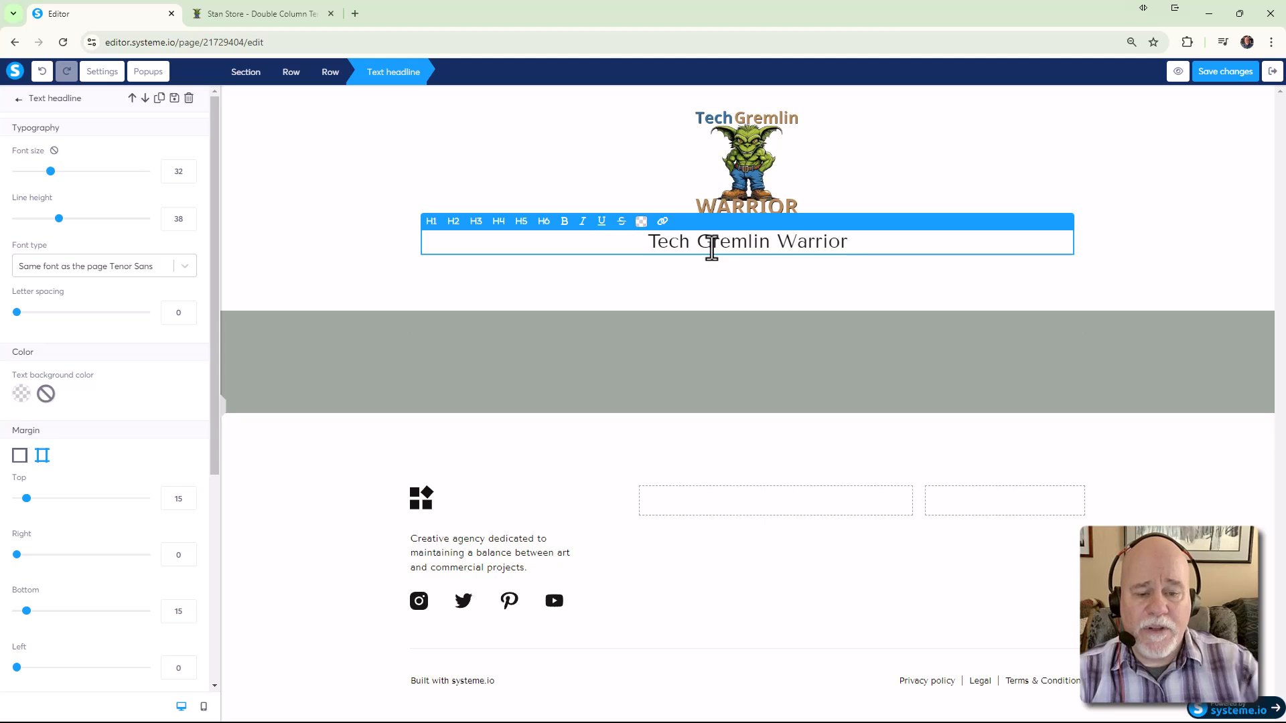
pyautogui.click(763, 279)
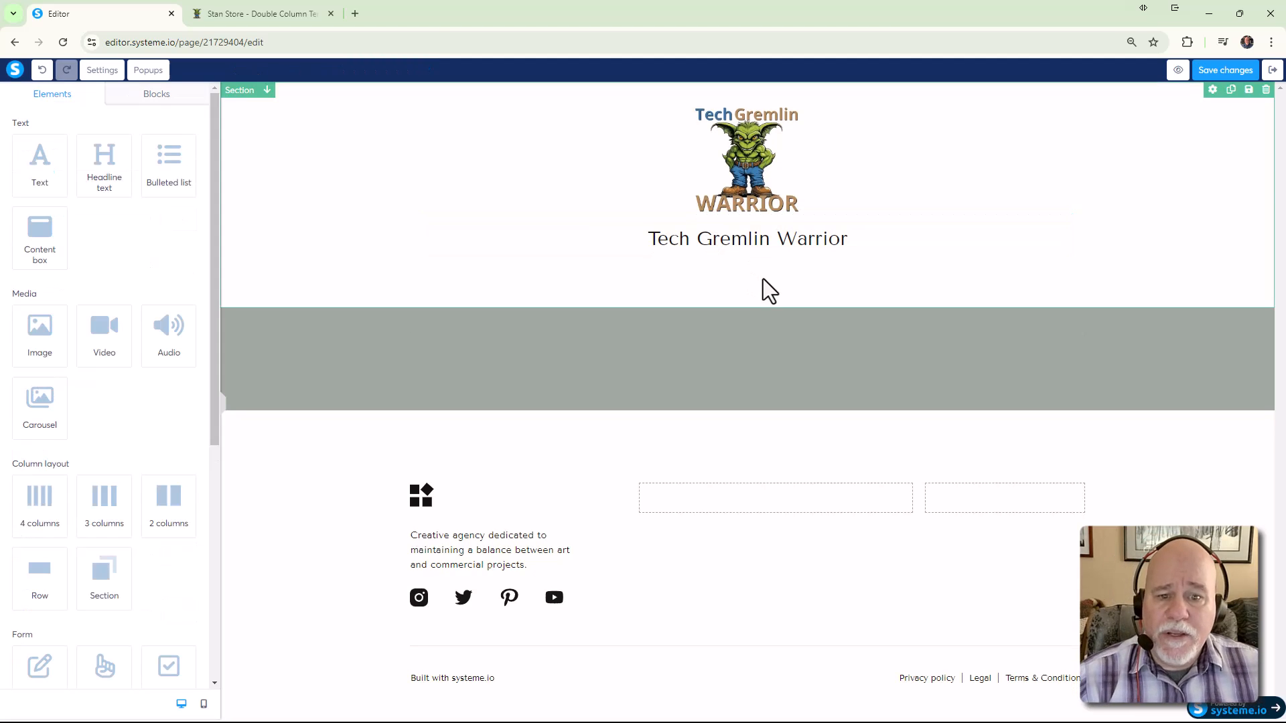
pyautogui.click(267, 15)
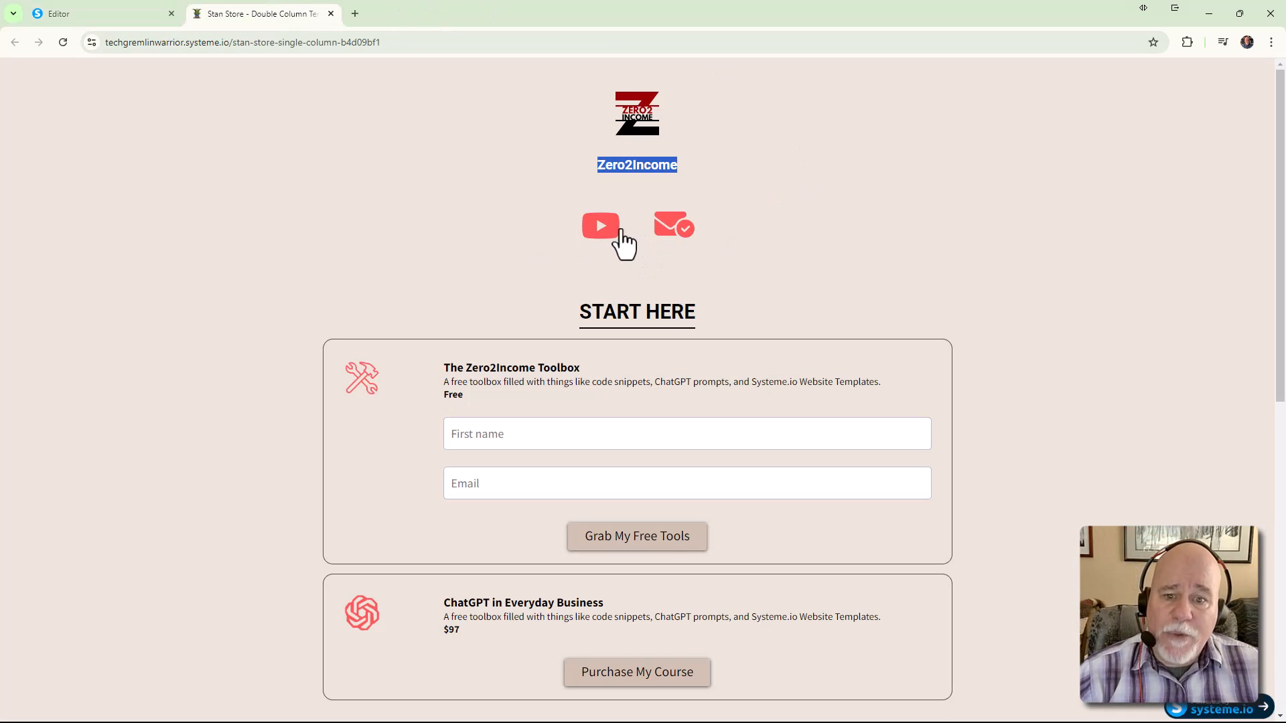
pyautogui.click(48, 19)
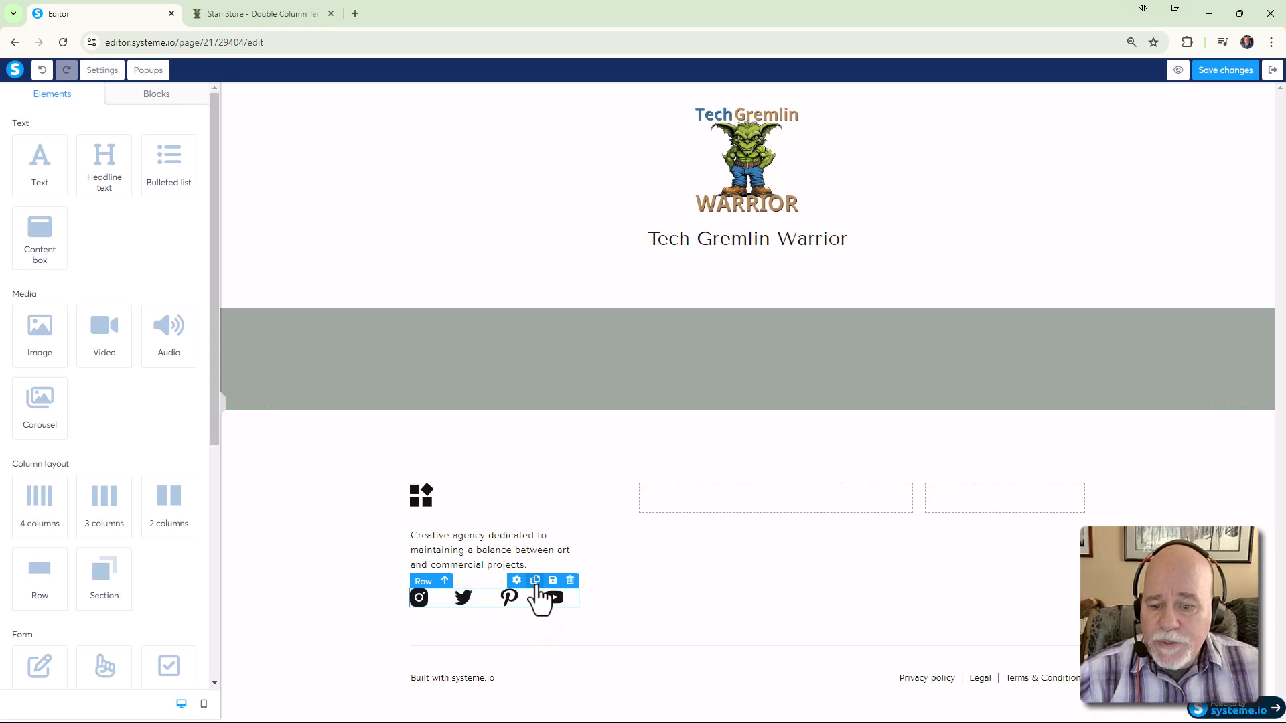
# Duplicate the footer's social icons row, move the copy under the headline, and add a row there
pyautogui.click(536, 582)
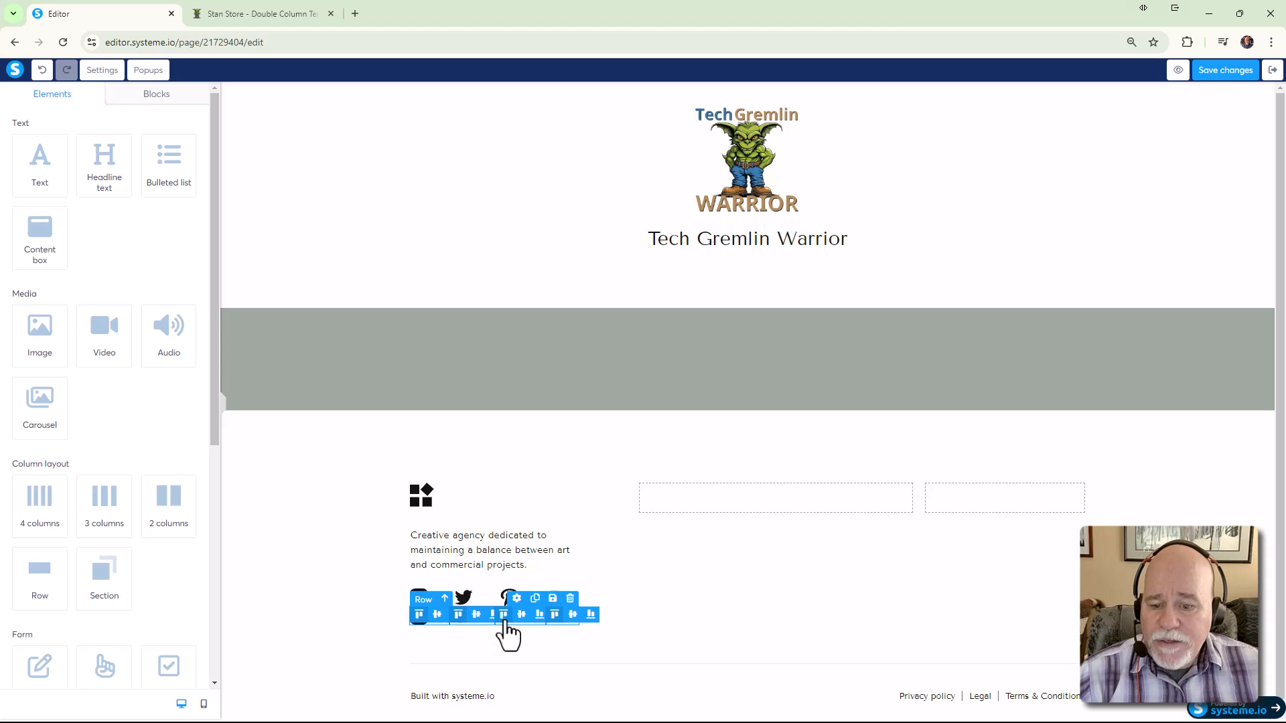
pyautogui.moveTo(504, 623); pyautogui.dragTo(742, 252)
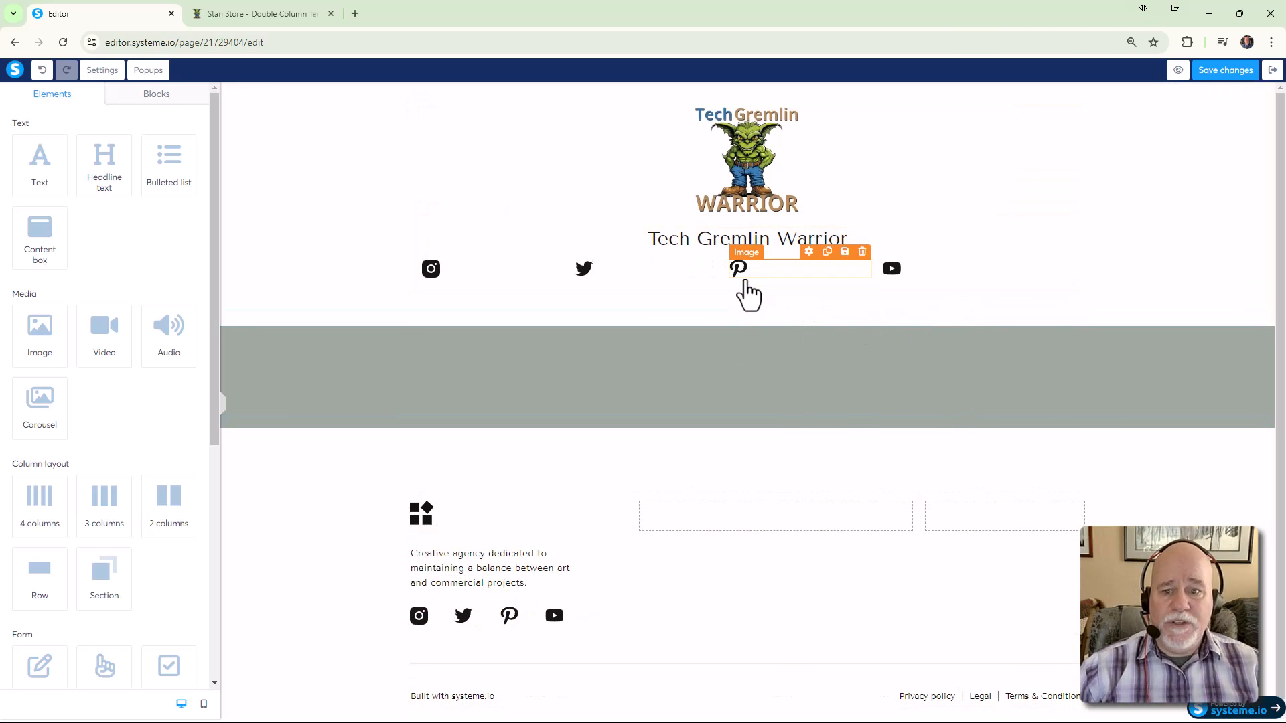
pyautogui.click(222, 405)
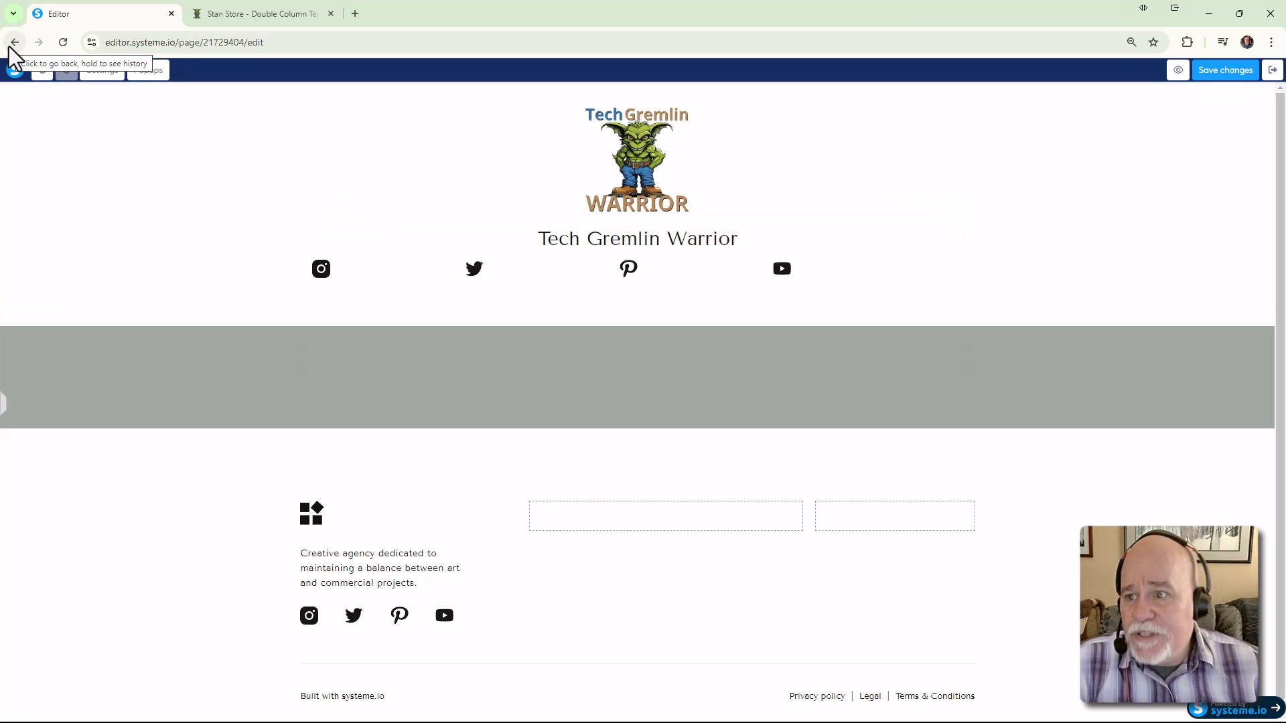
pyautogui.click(4, 406)
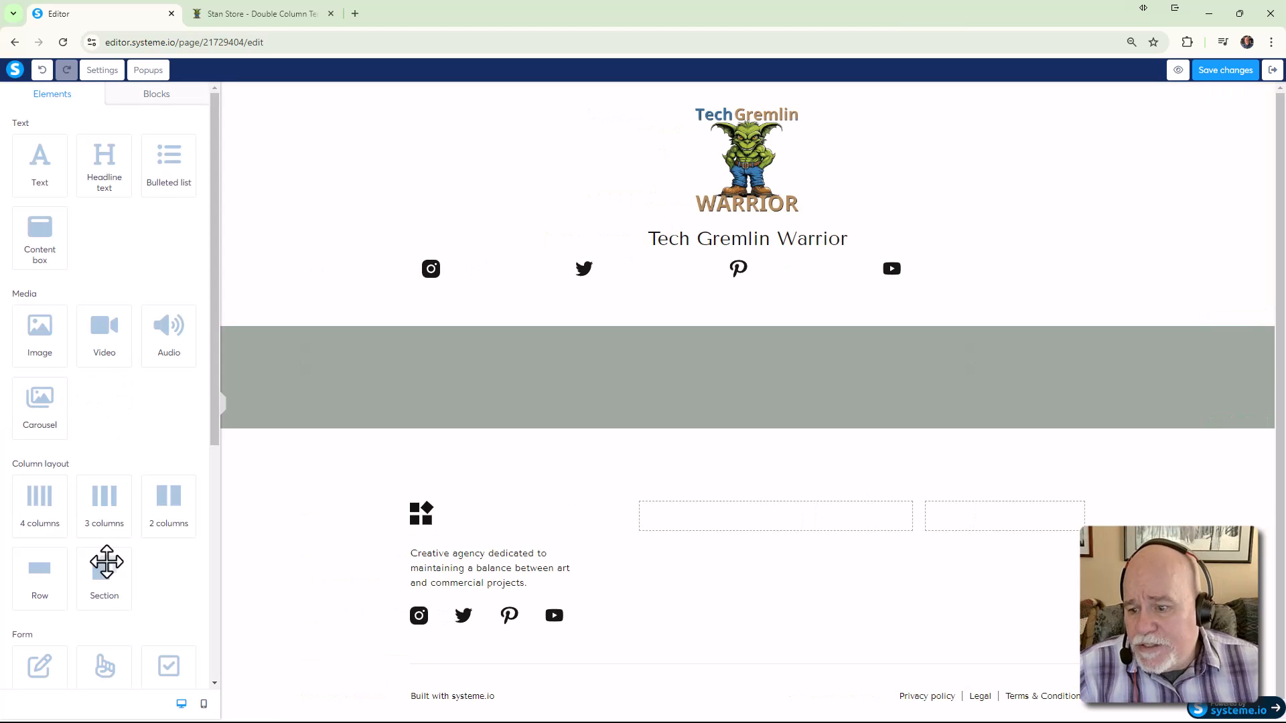
pyautogui.moveTo(39, 576); pyautogui.dragTo(790, 257)
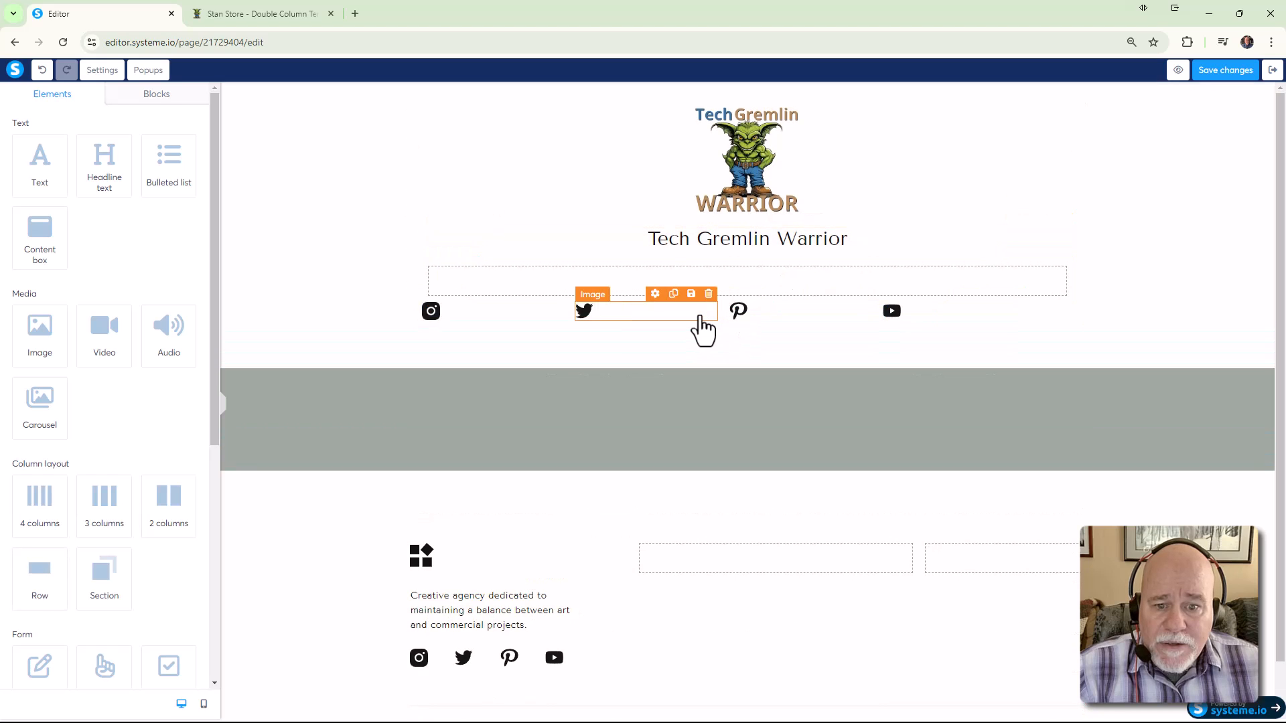
pyautogui.moveTo(728, 319); pyautogui.dragTo(749, 285)
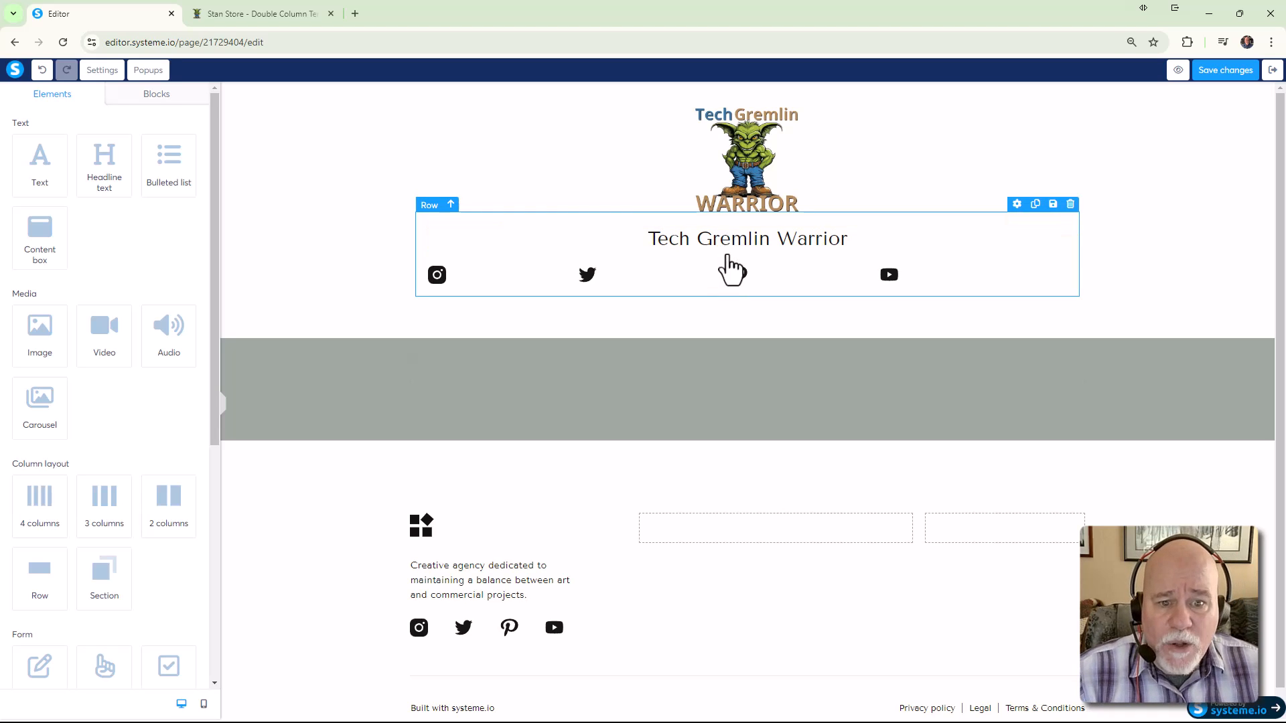
# Delete the empty row above the social icons and select the icons row
pyautogui.moveTo(730, 271); pyautogui.dragTo(747, 305)
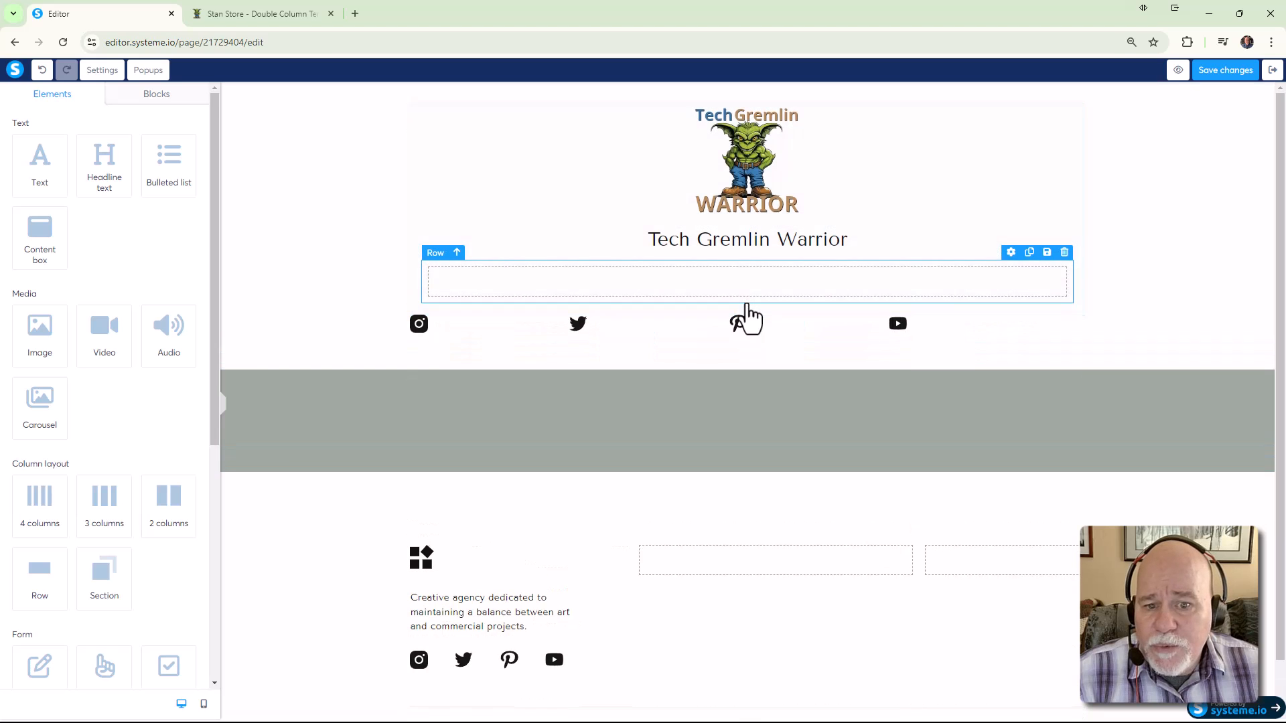
pyautogui.click(1064, 252)
pyautogui.click(702, 124)
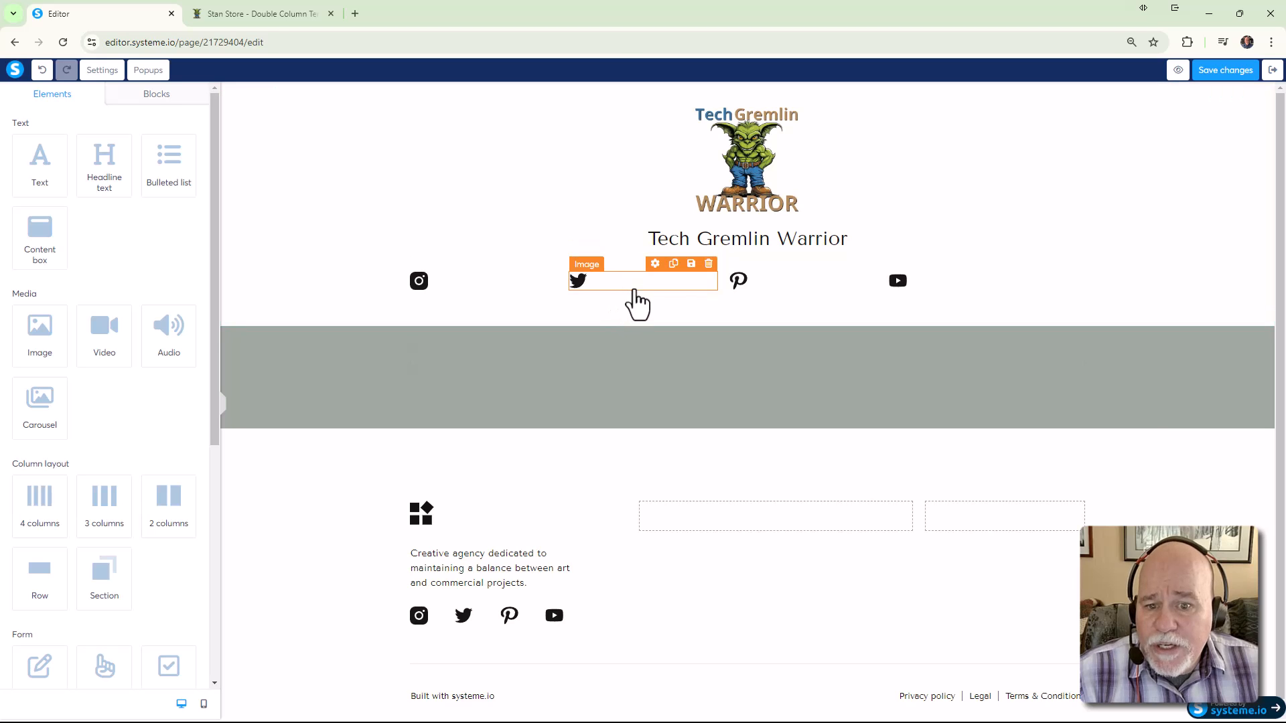
pyautogui.click(721, 294)
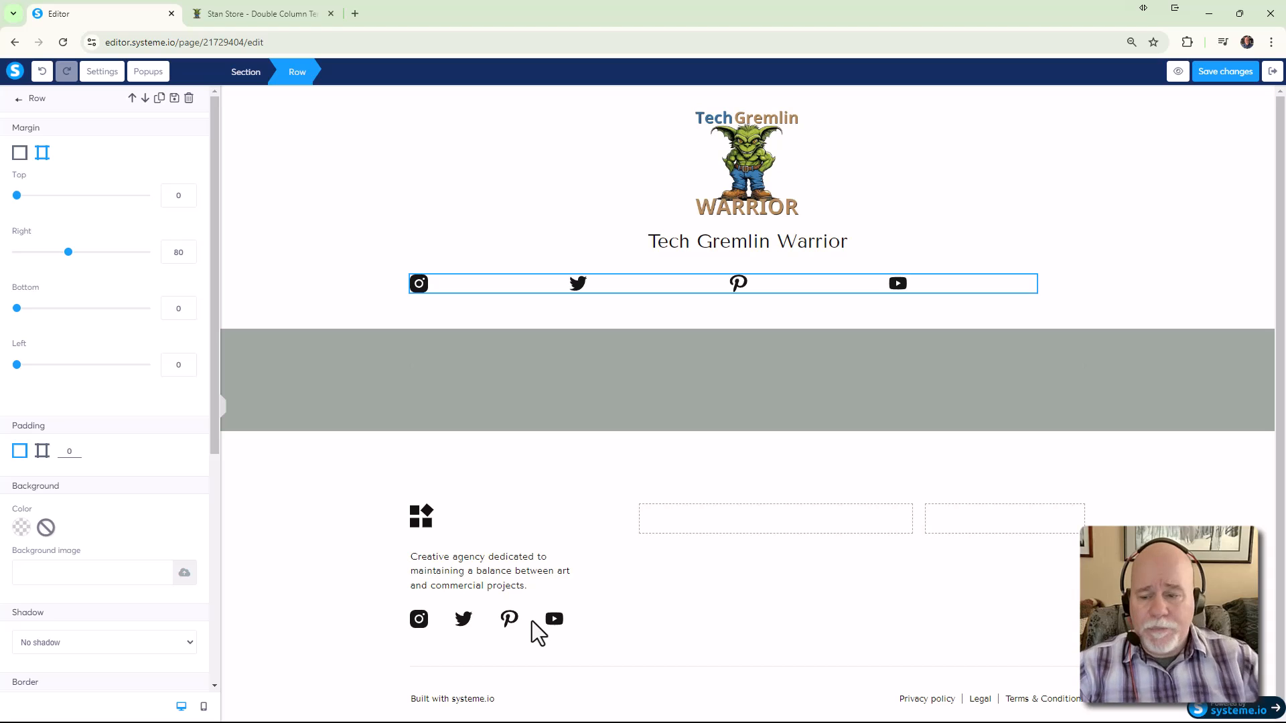
# Reduce the icon row's right margin from 80 to 0, then review each icon's image settings
pyautogui.moveTo(70, 261); pyautogui.dragTo(2, 257)
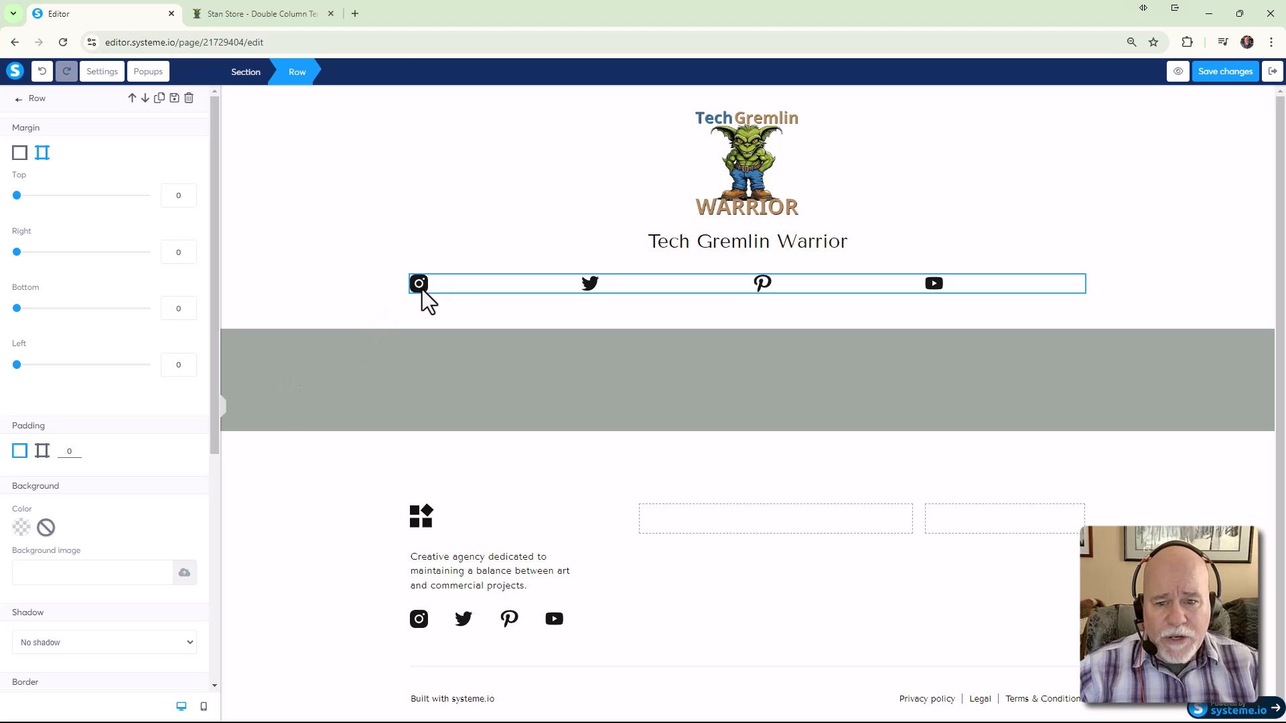
pyautogui.click(422, 289)
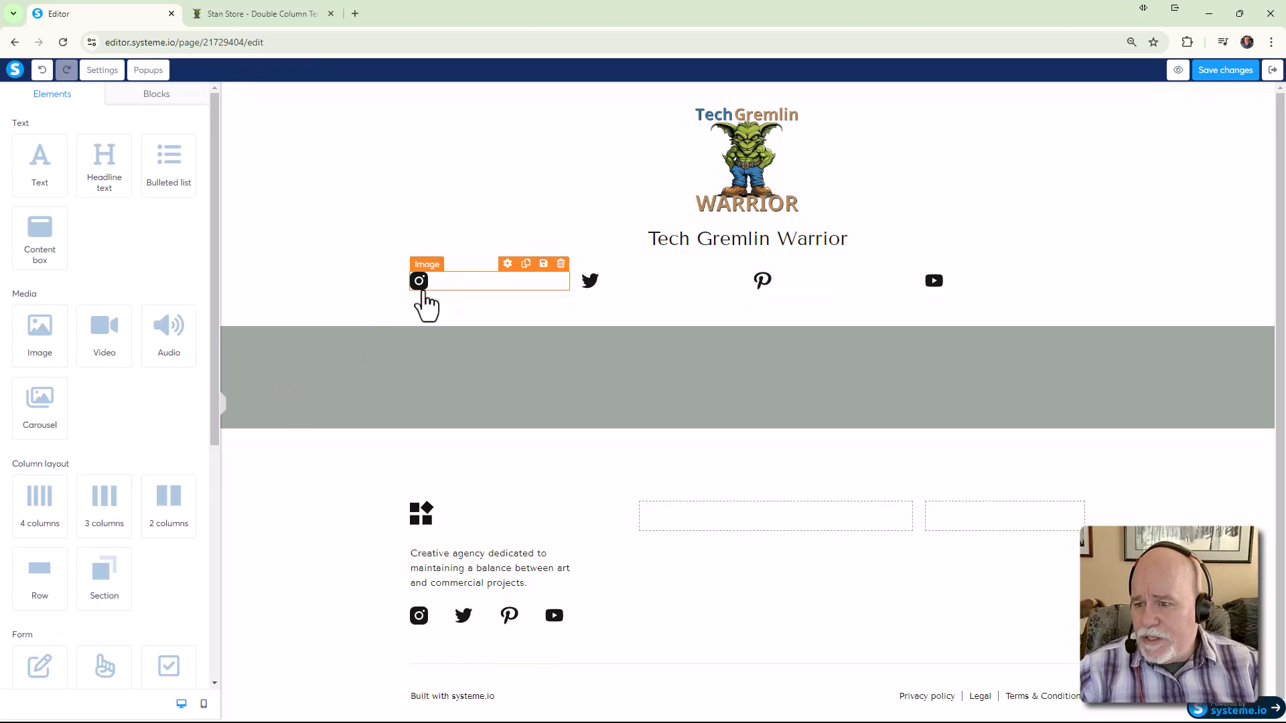
pyautogui.click(423, 295)
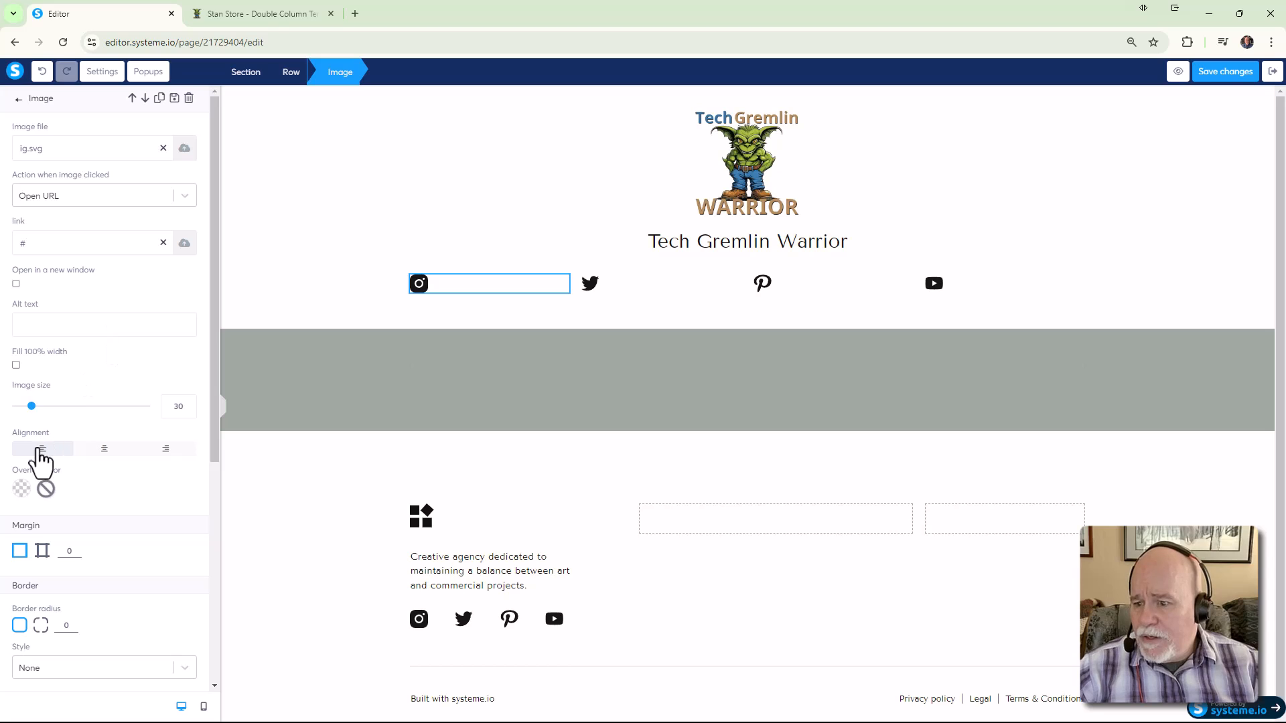
pyautogui.click(594, 291)
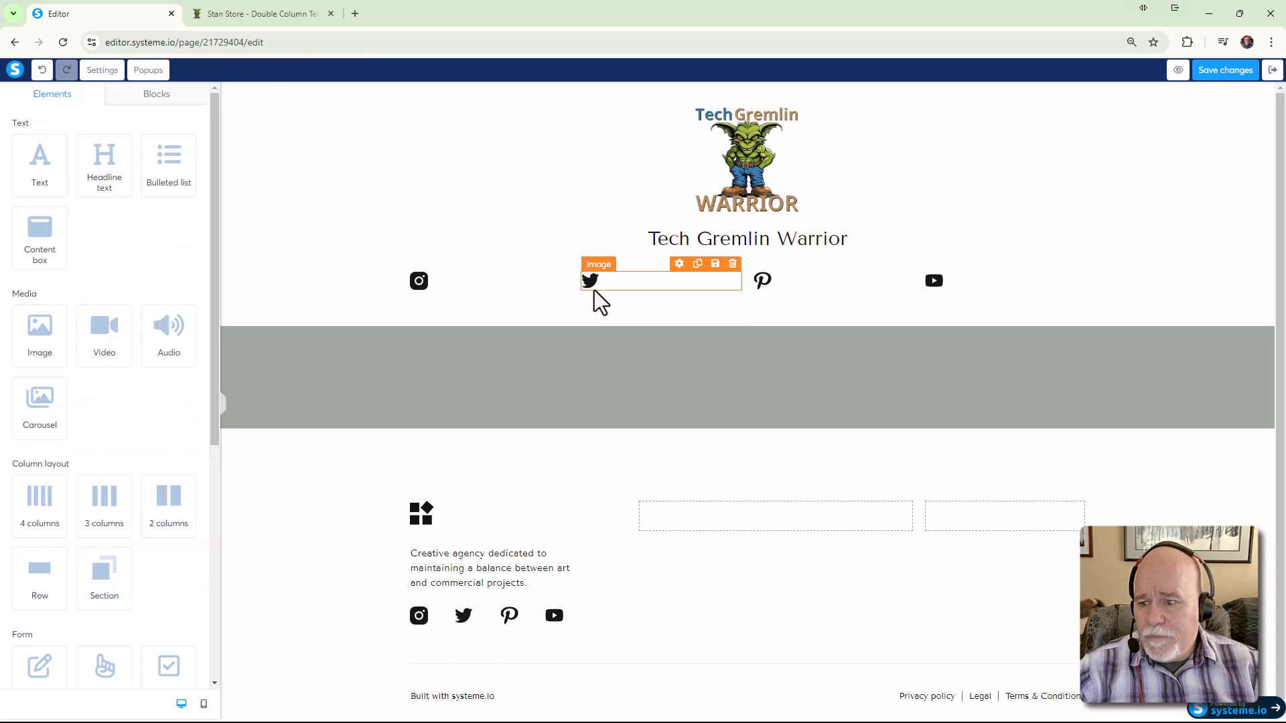
pyautogui.click(591, 288)
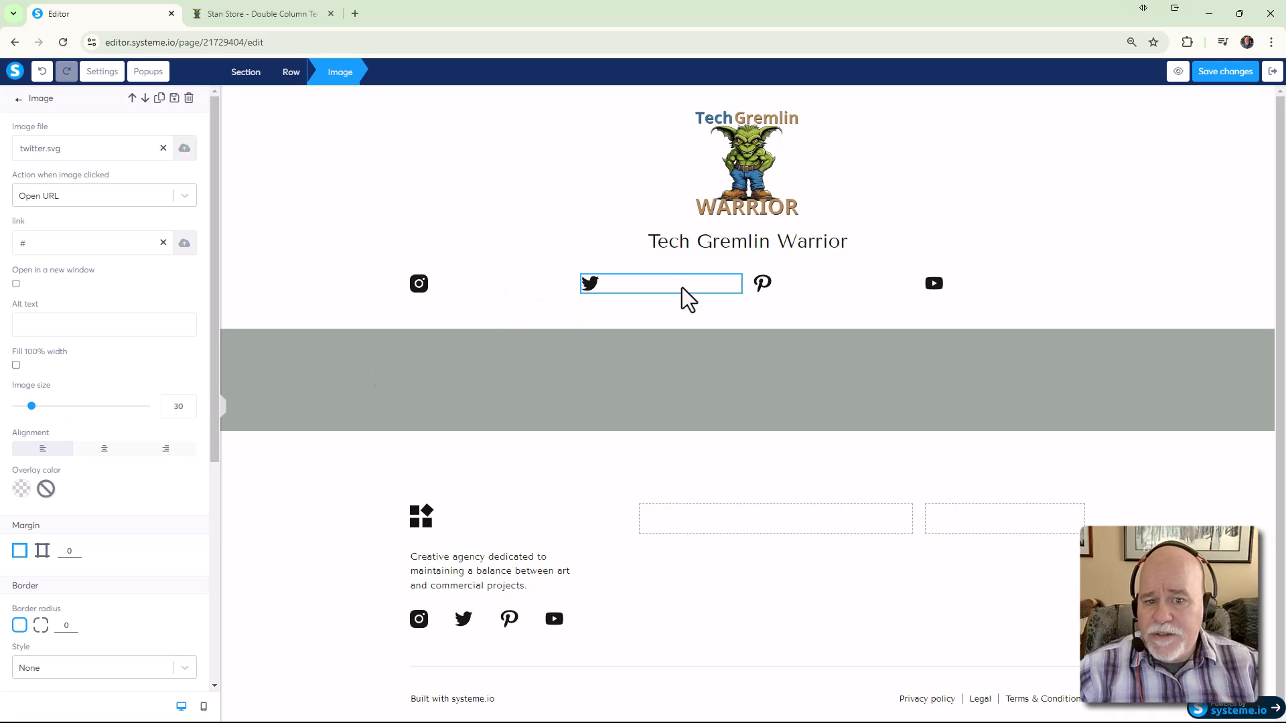
pyautogui.click(762, 288)
pyautogui.click(762, 288)
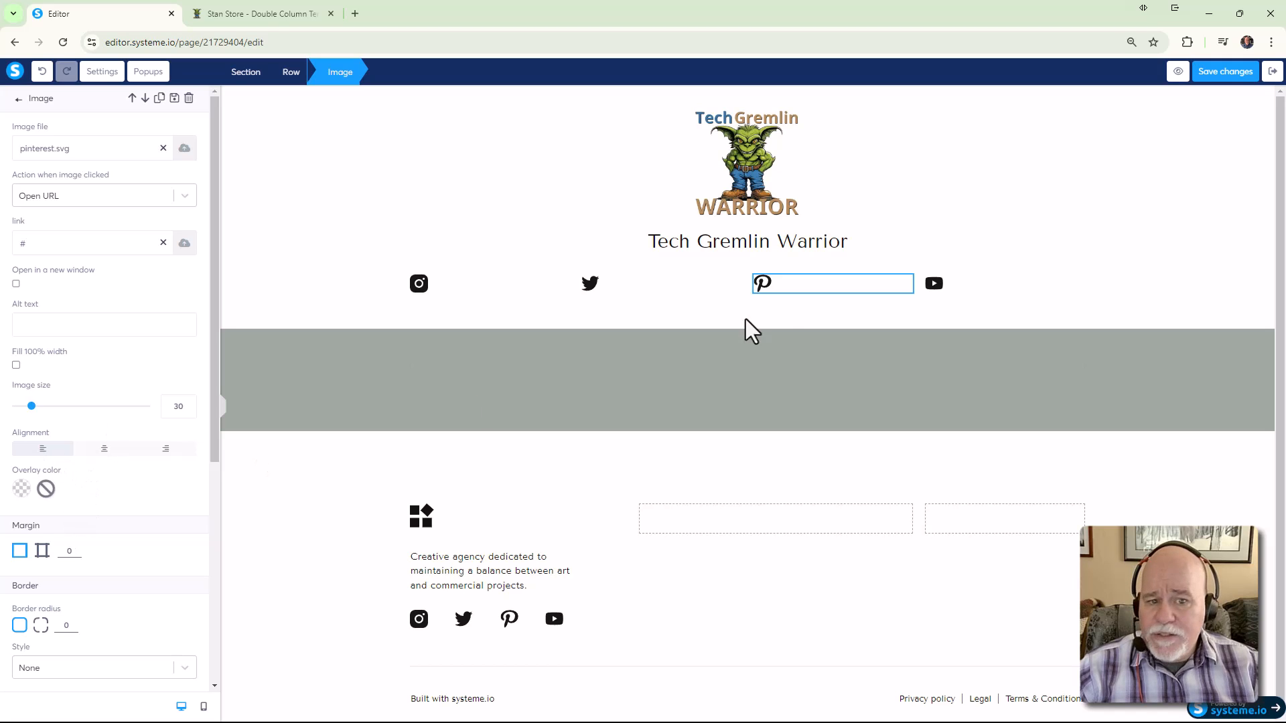
pyautogui.click(932, 282)
pyautogui.click(933, 283)
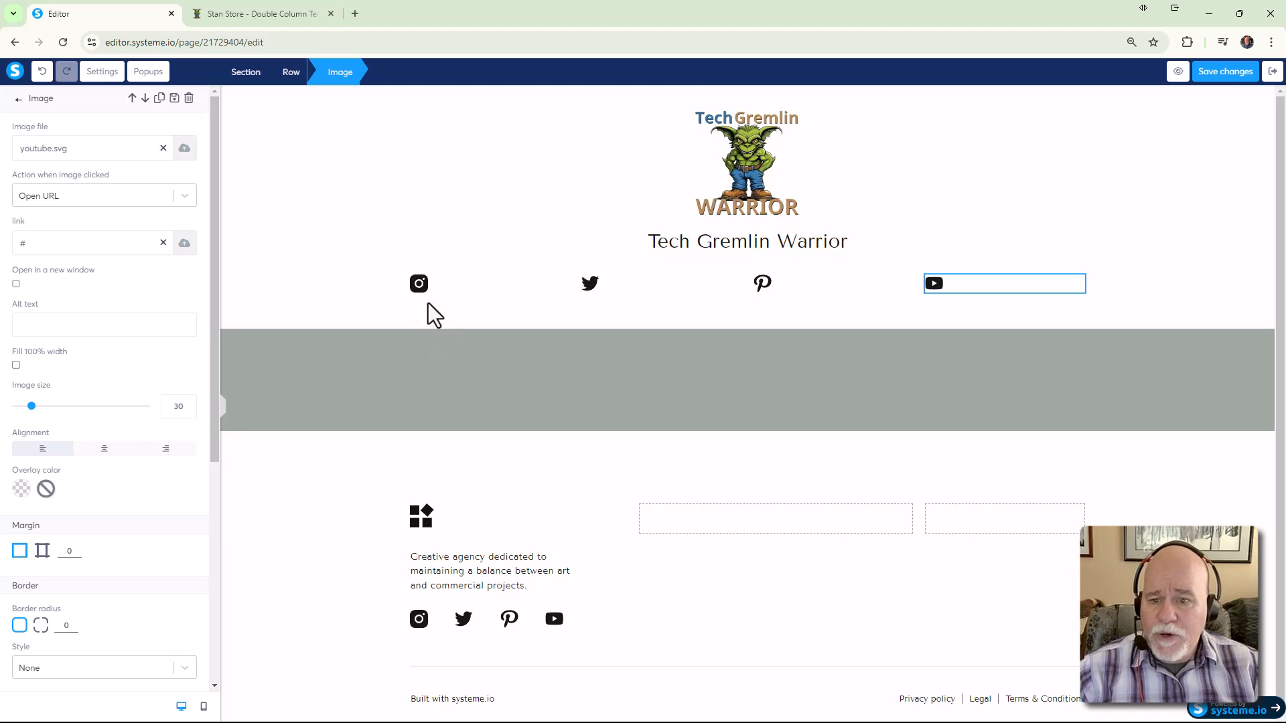
pyautogui.click(220, 405)
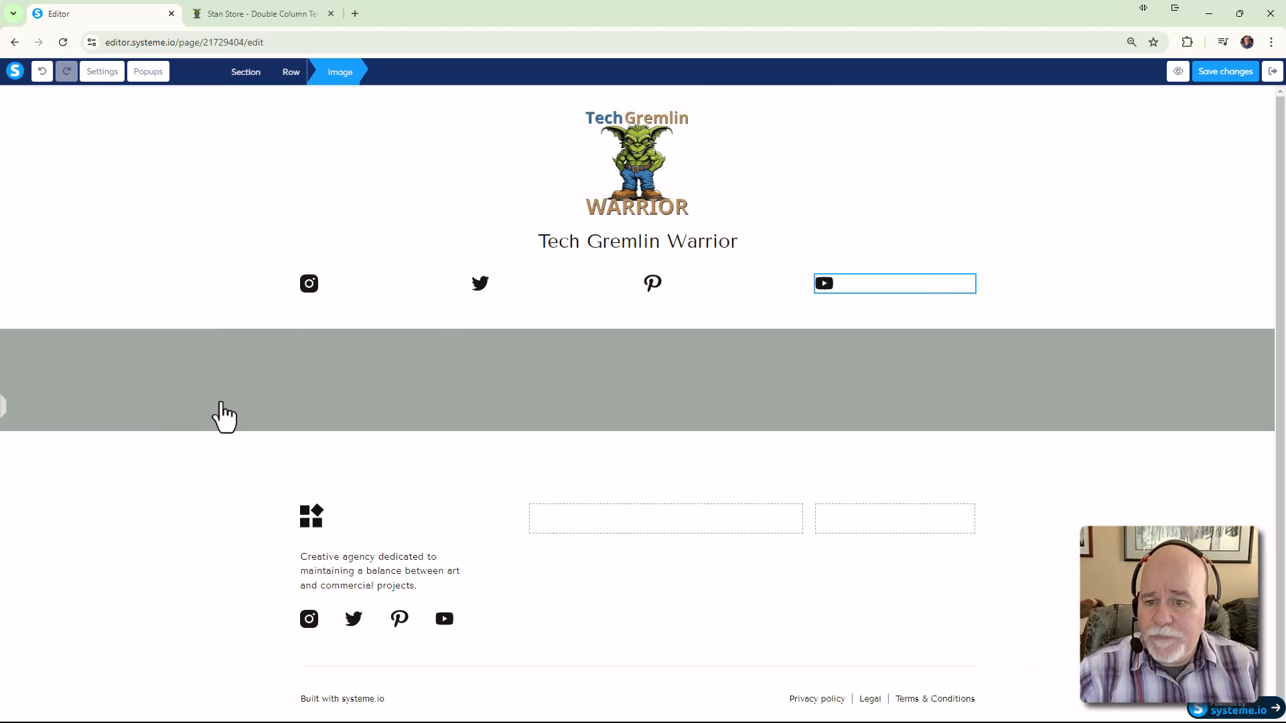
pyautogui.click(266, 374)
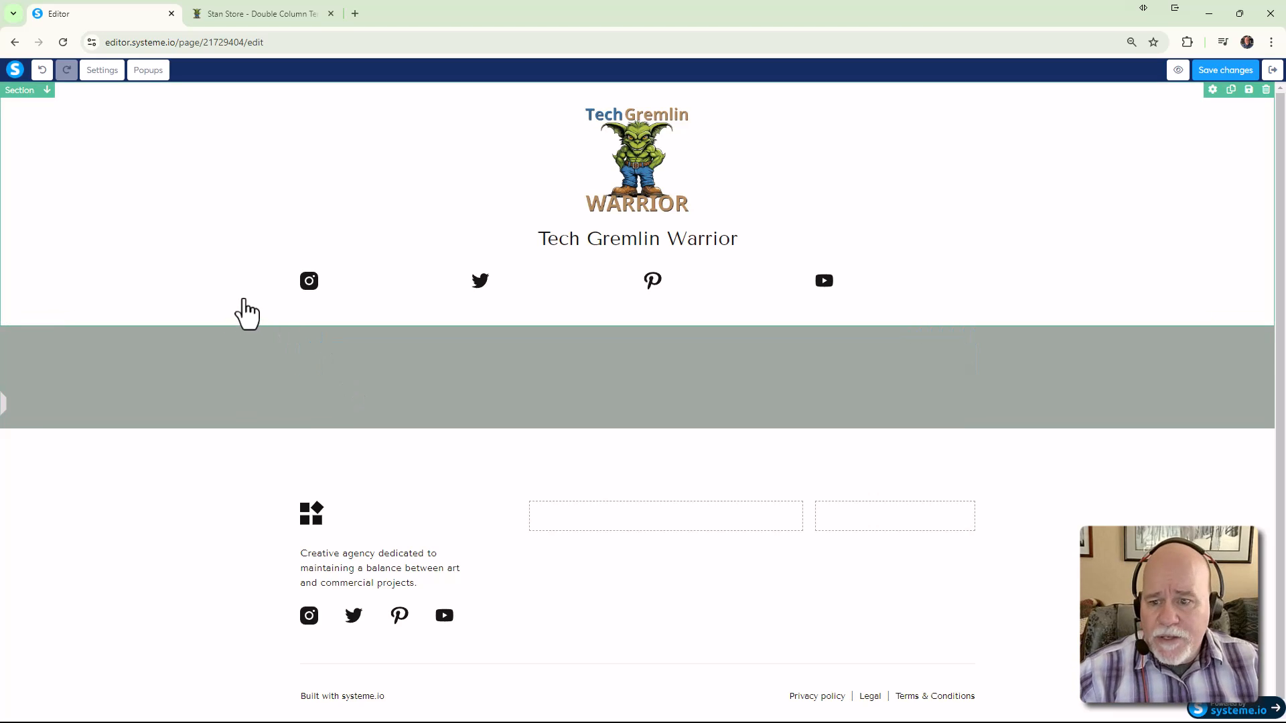
# Centre the Instagram and Twitter icons within their image boxes
pyautogui.click(382, 302)
pyautogui.click(104, 449)
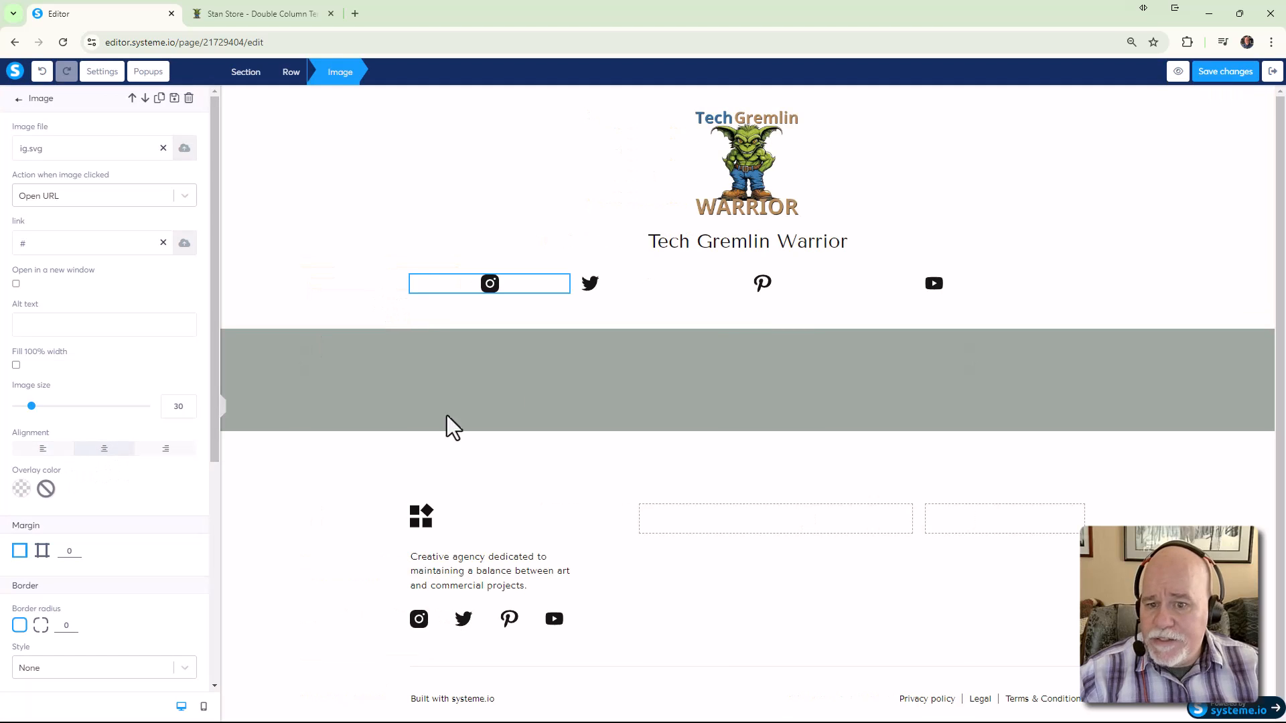
pyautogui.click(591, 299)
pyautogui.moveTo(563, 262)
pyautogui.click(590, 288)
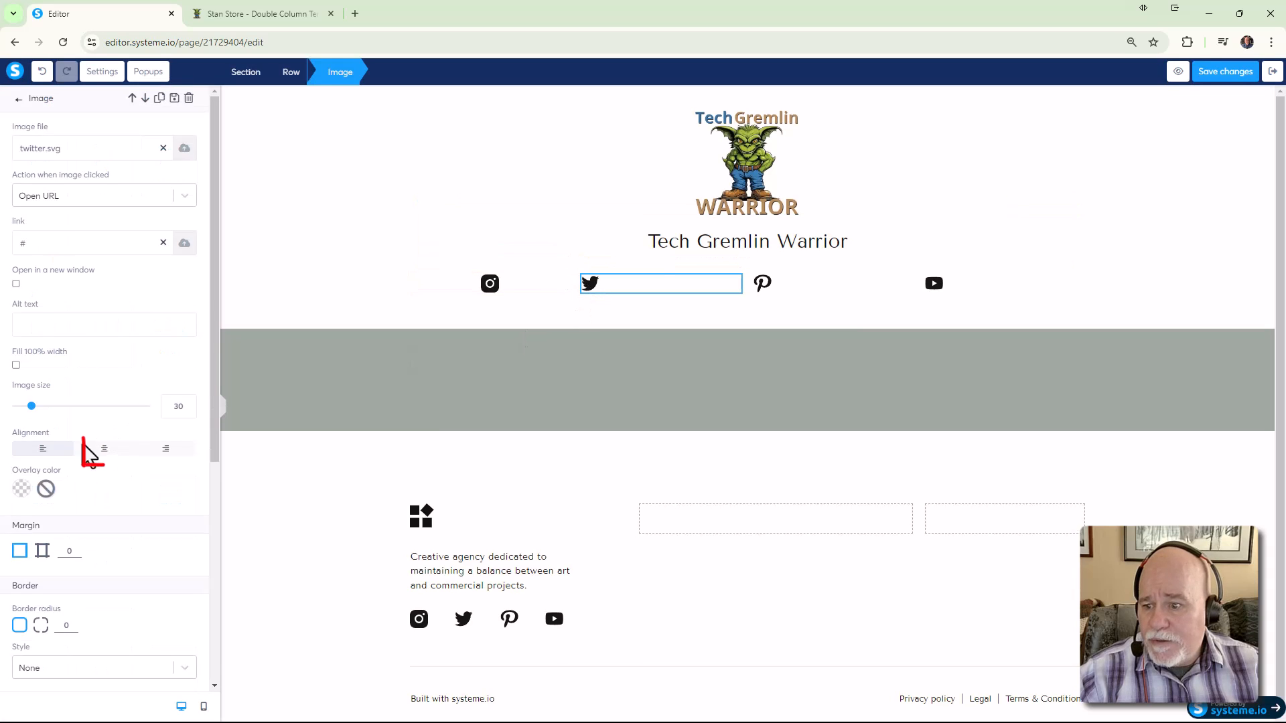
pyautogui.click(104, 449)
pyautogui.click(762, 298)
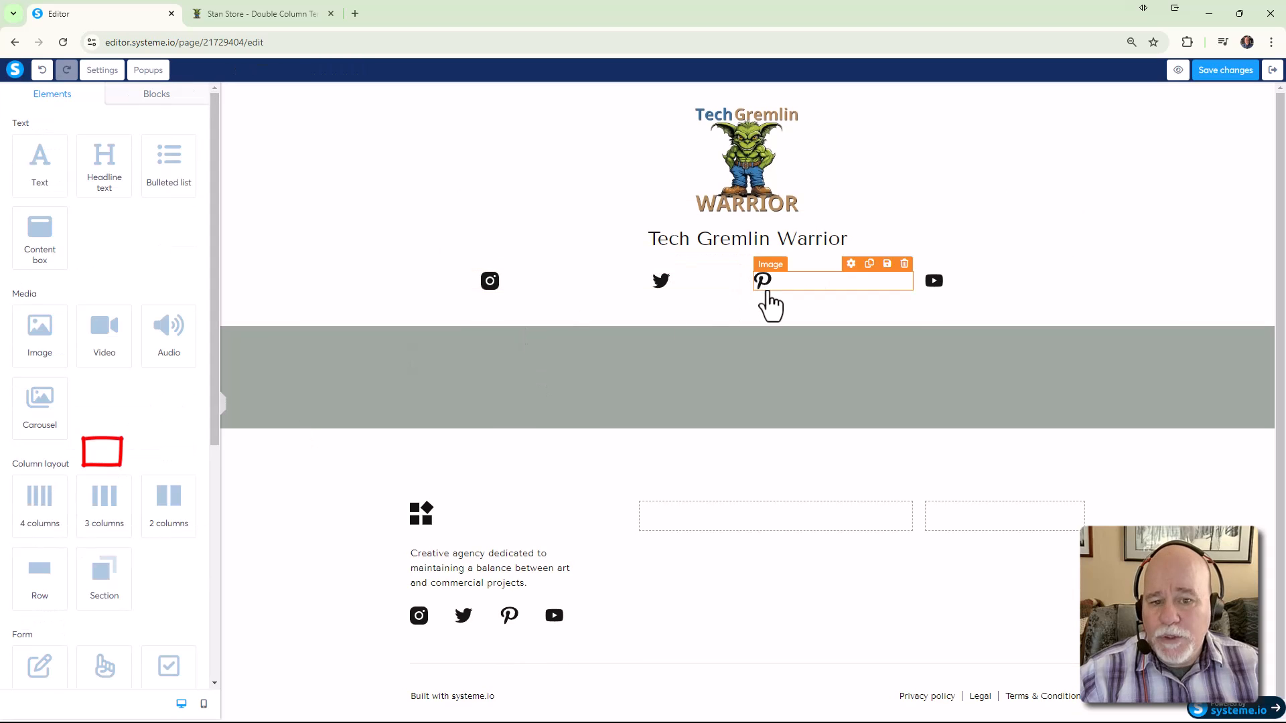
# Centre the Pinterest and YouTube icons within their image boxes
pyautogui.click(770, 295)
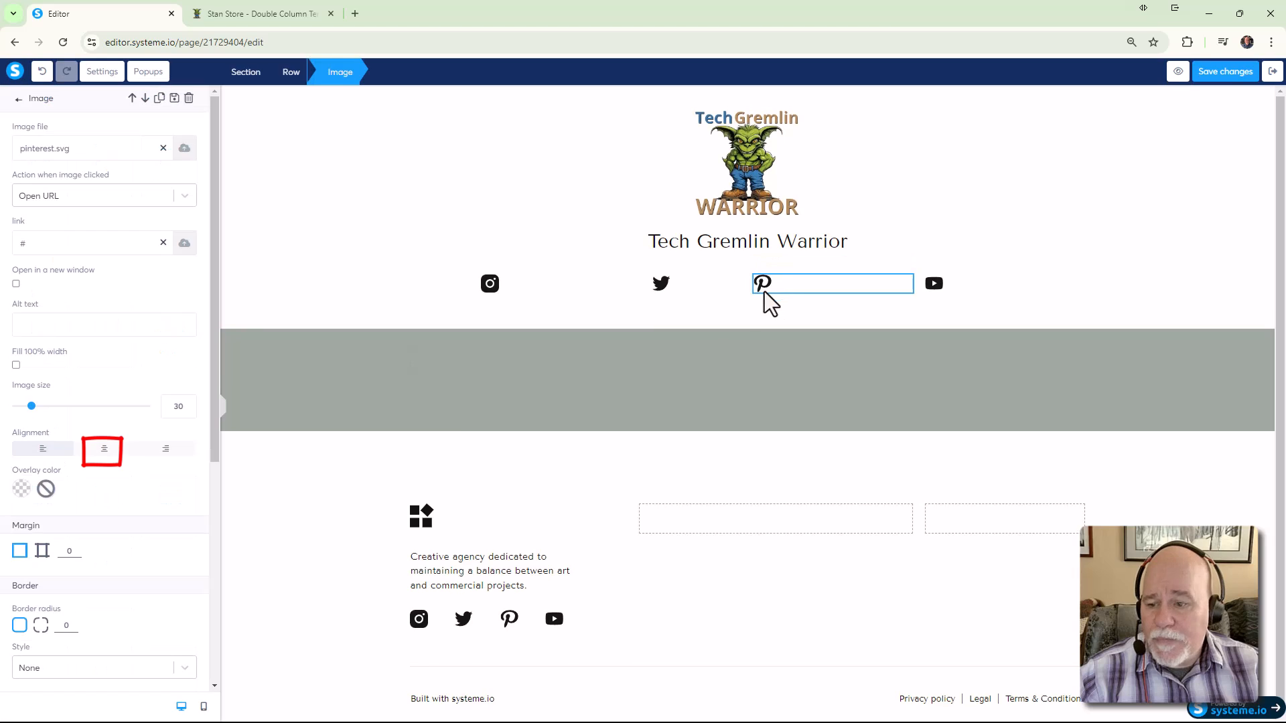
pyautogui.click(103, 450)
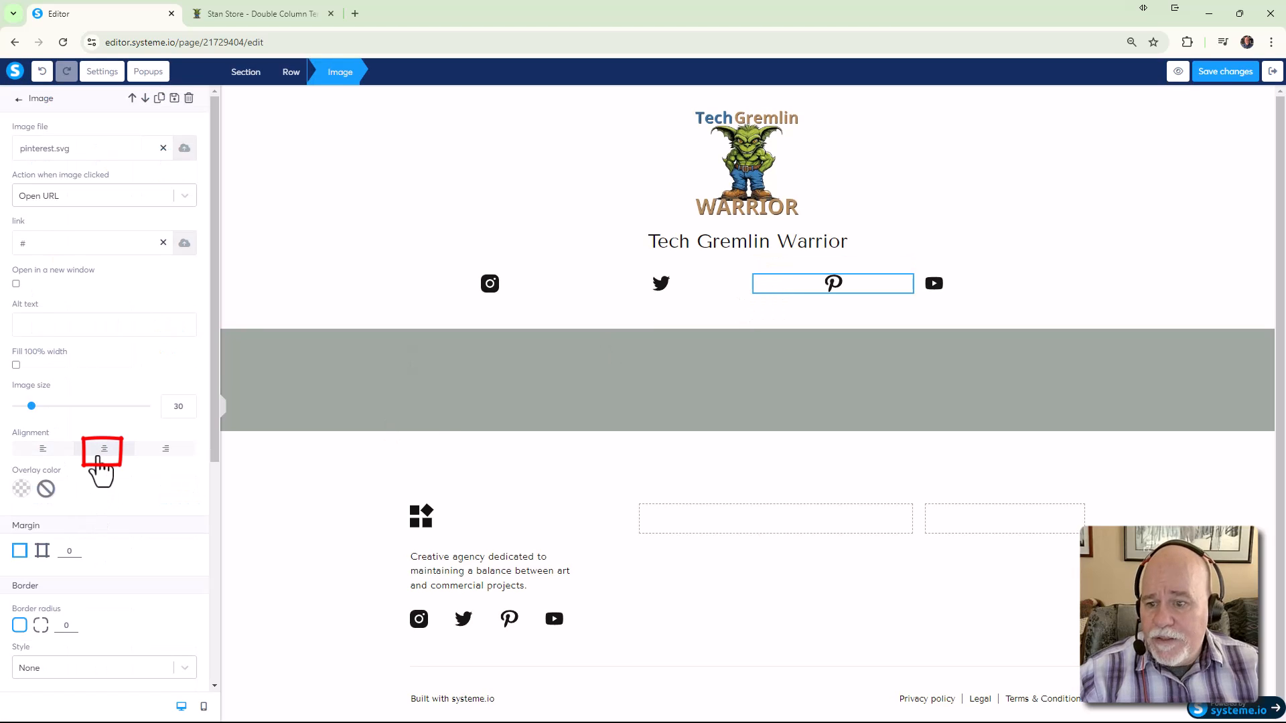
pyautogui.click(925, 298)
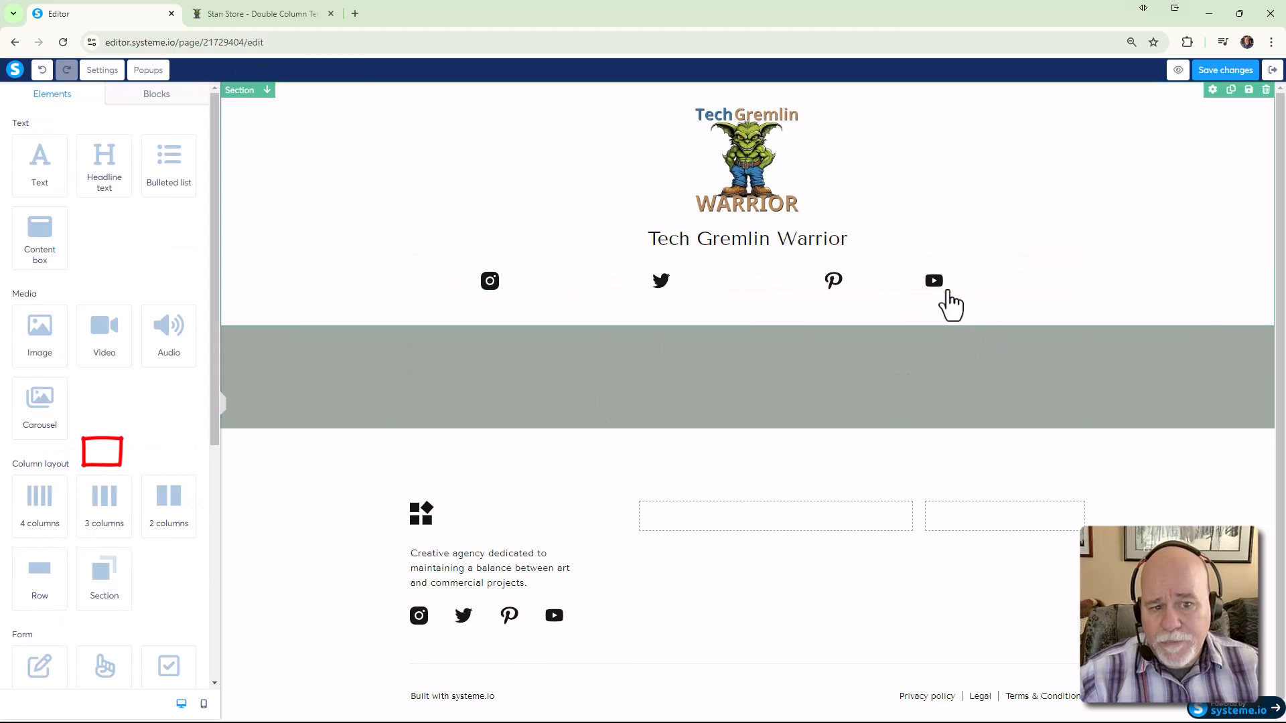
pyautogui.click(946, 285)
pyautogui.click(103, 451)
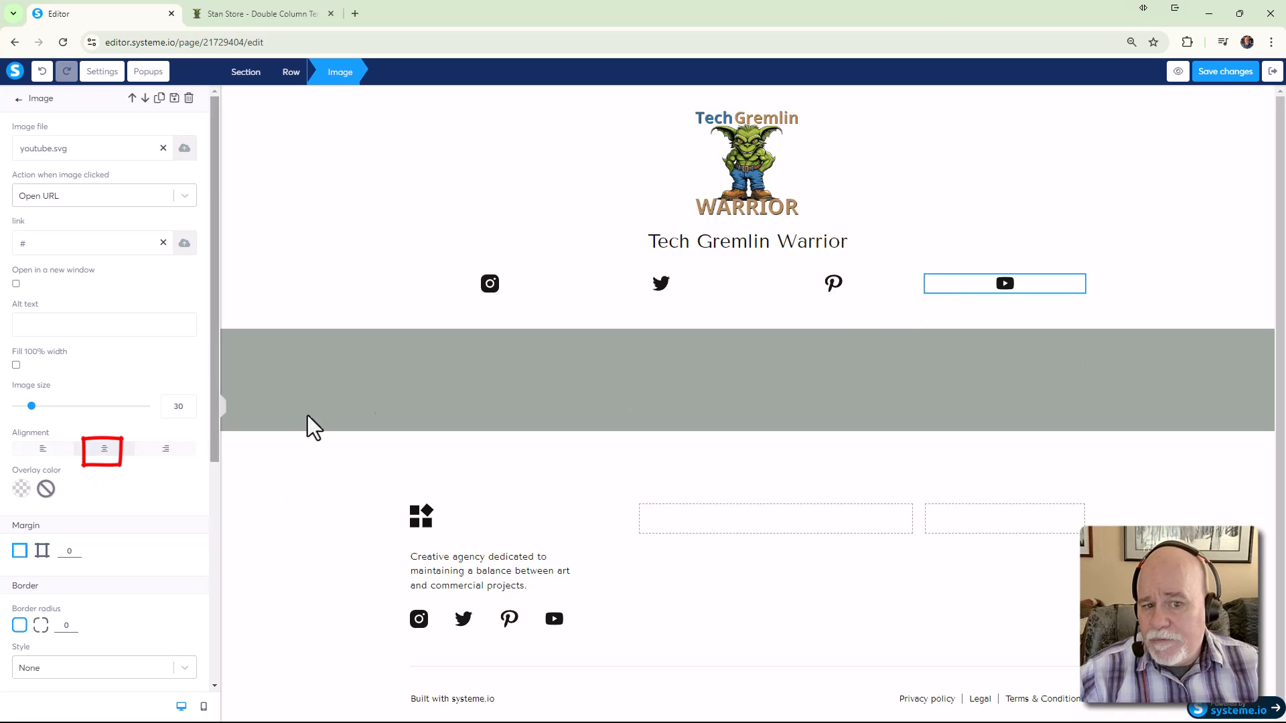
pyautogui.click(225, 410)
pyautogui.click(1139, 577)
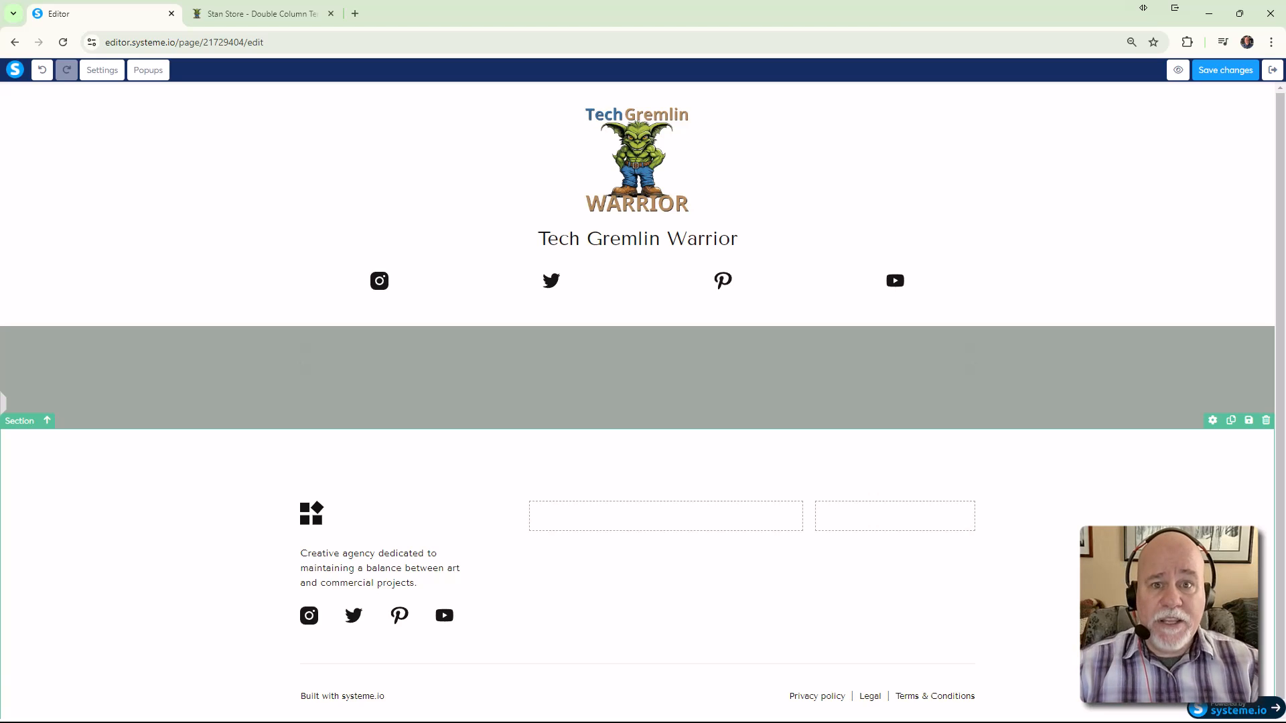
# Preview the page, dismiss the preview-mode notice, and open it in Inspect developer tools
pyautogui.click(1178, 69)
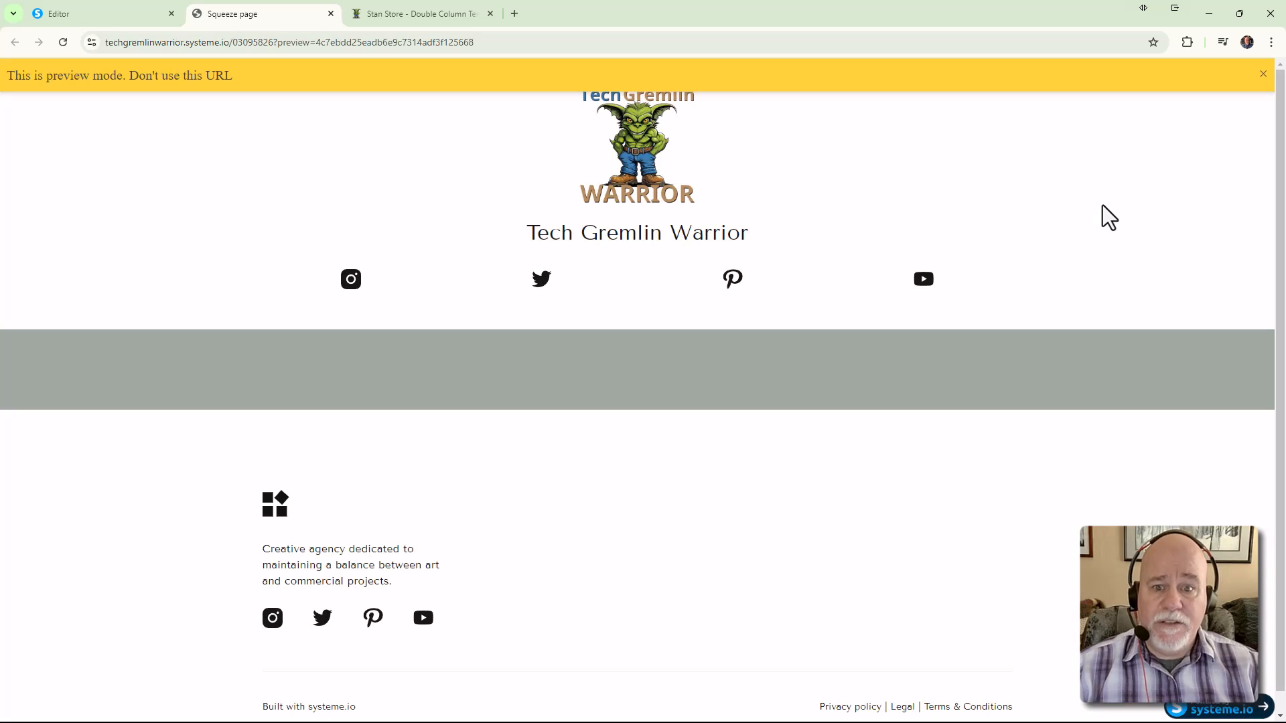
pyautogui.click(1264, 75)
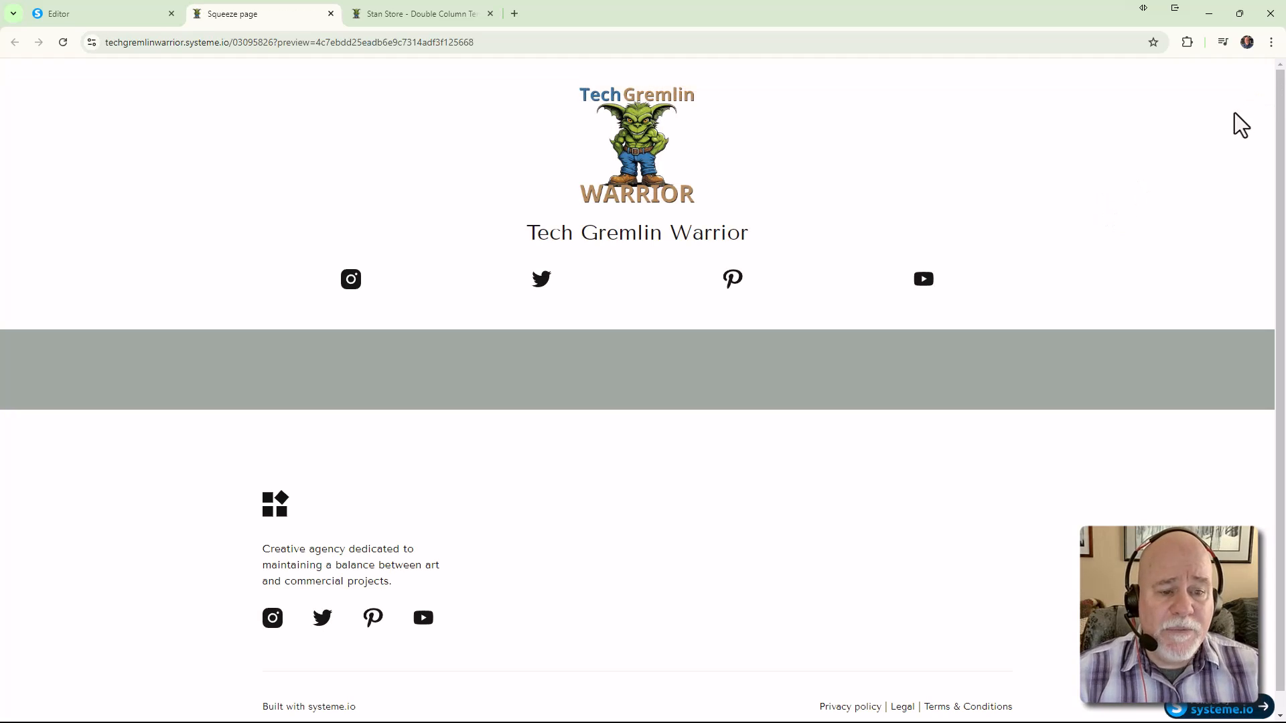
pyautogui.rightClick(1122, 172)
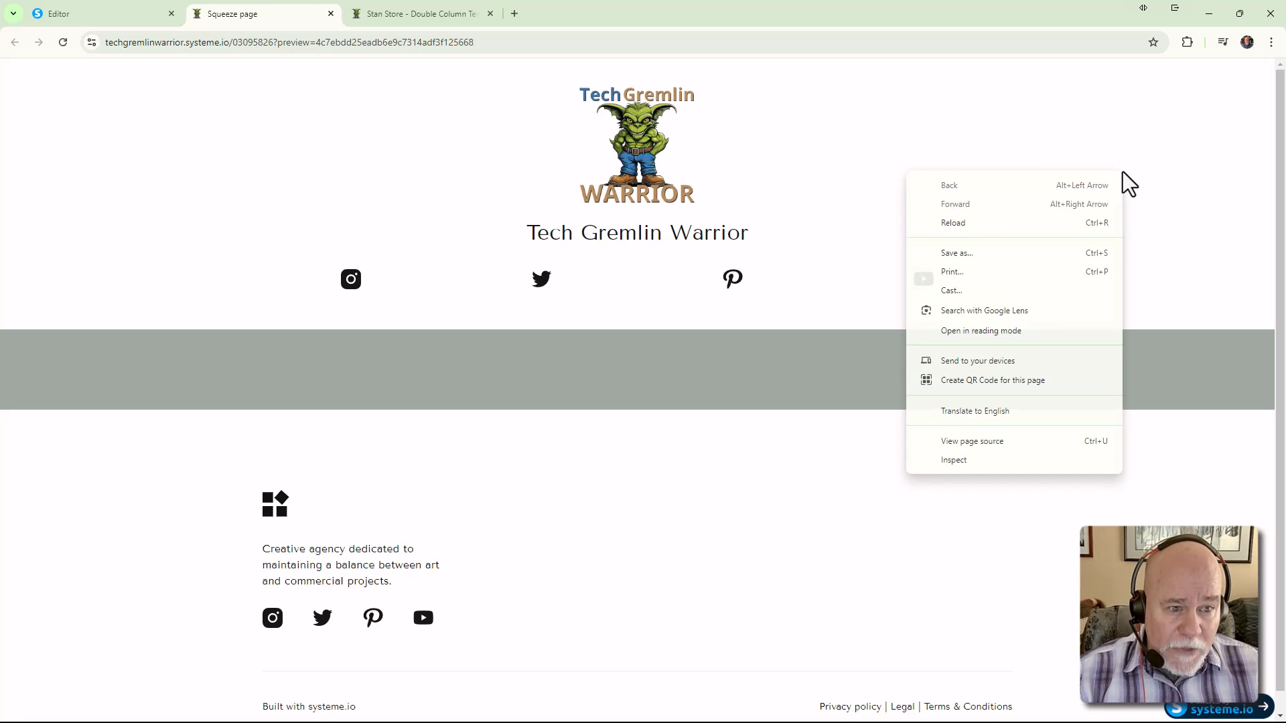
pyautogui.click(967, 462)
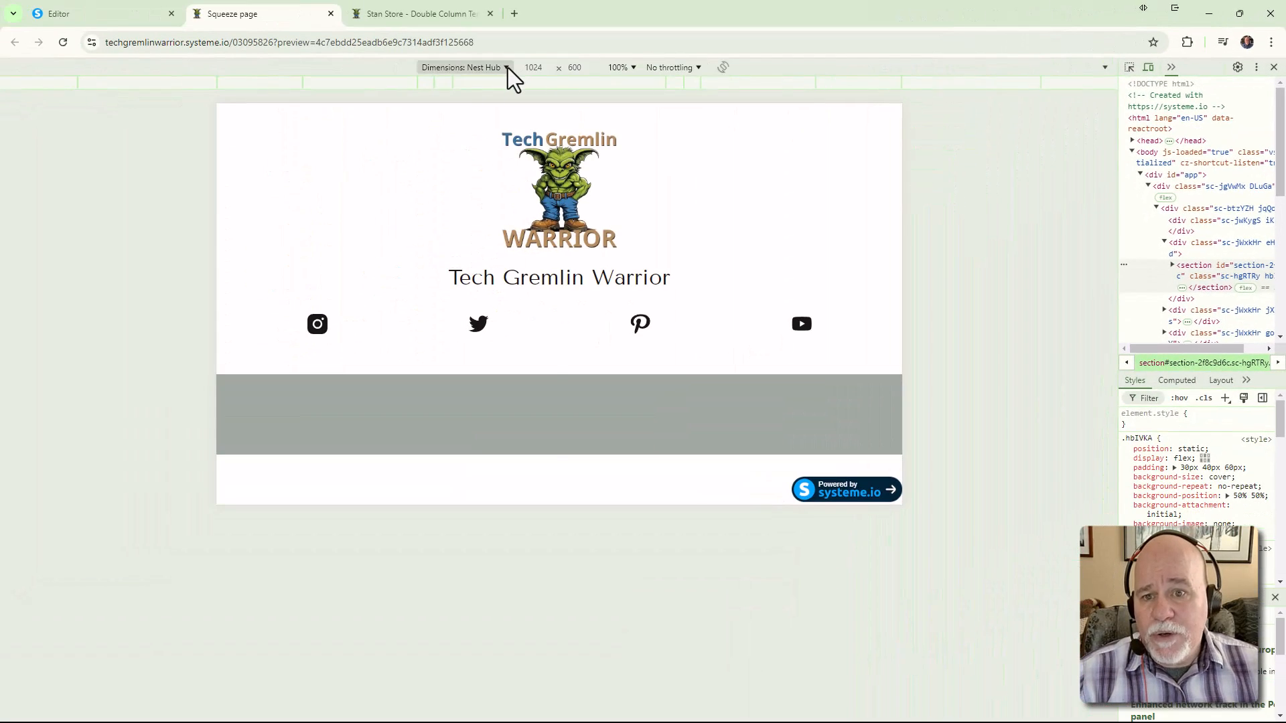
# Switch the emulation to Responsive and resize the viewport to about 419 px wide
pyautogui.click(508, 67)
pyautogui.click(472, 87)
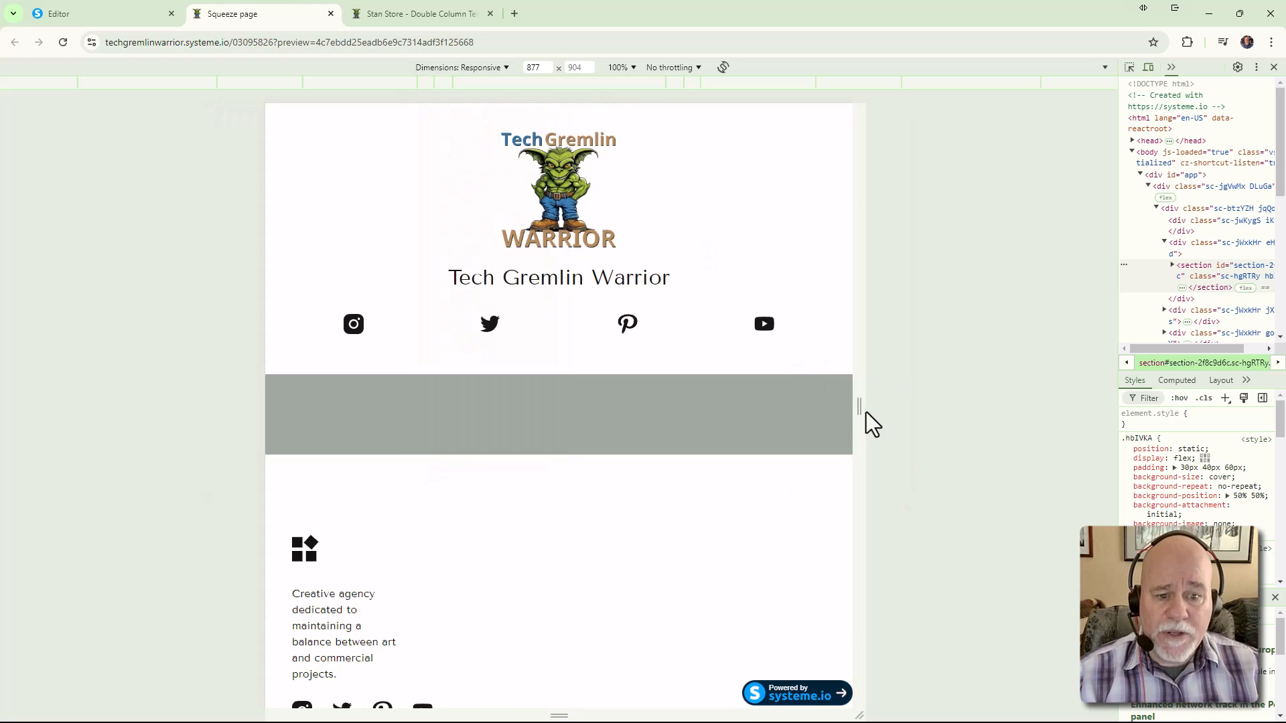
pyautogui.moveTo(858, 411); pyautogui.dragTo(828, 425)
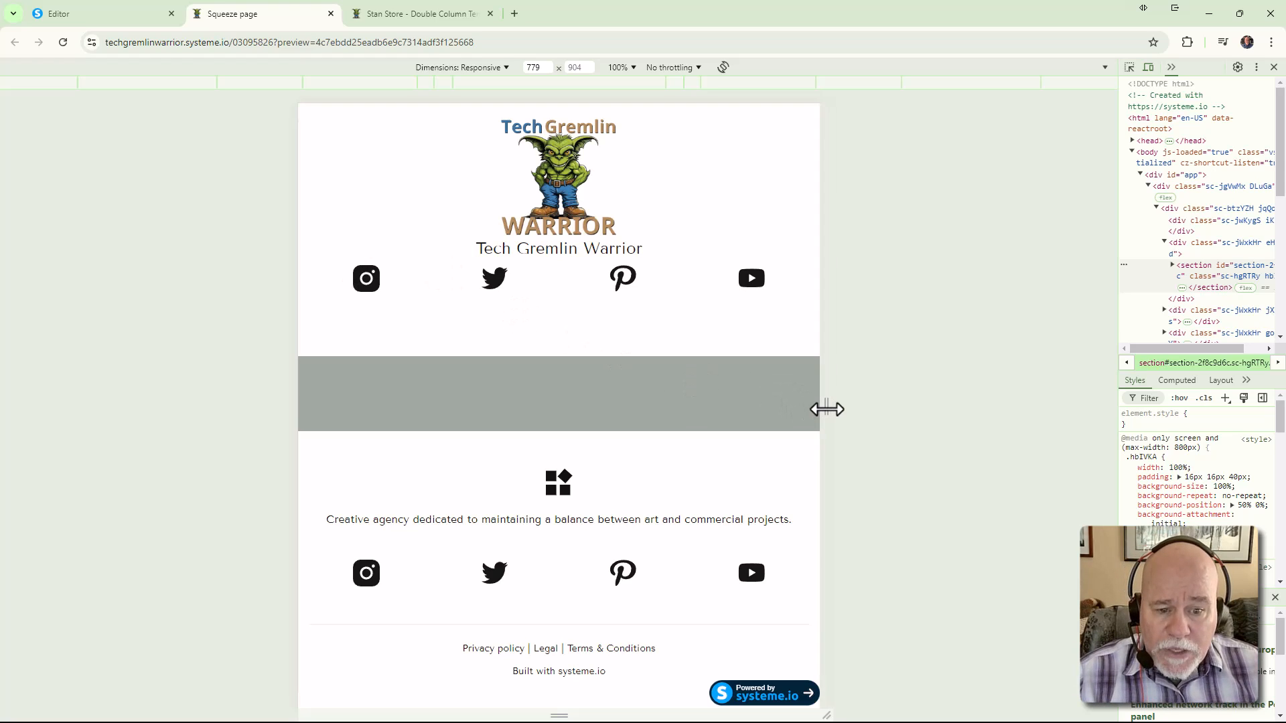
pyautogui.moveTo(825, 409); pyautogui.dragTo(774, 412)
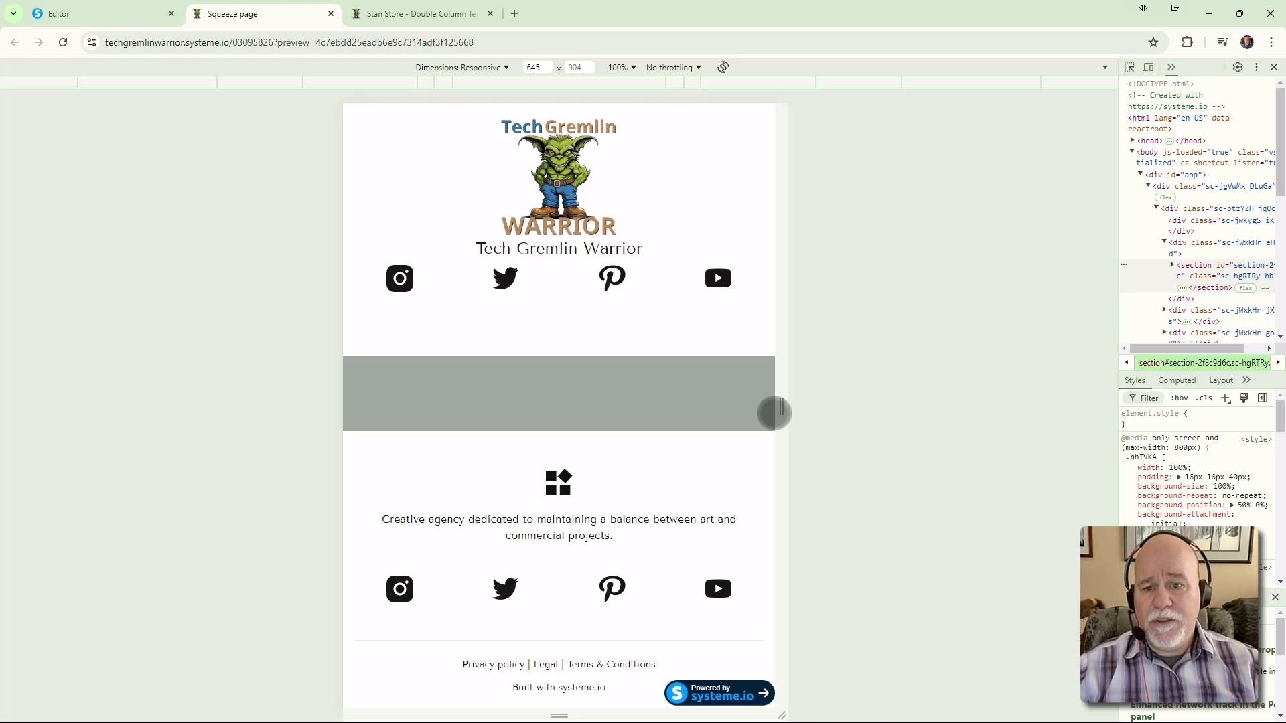
pyautogui.moveTo(775, 413); pyautogui.dragTo(818, 435)
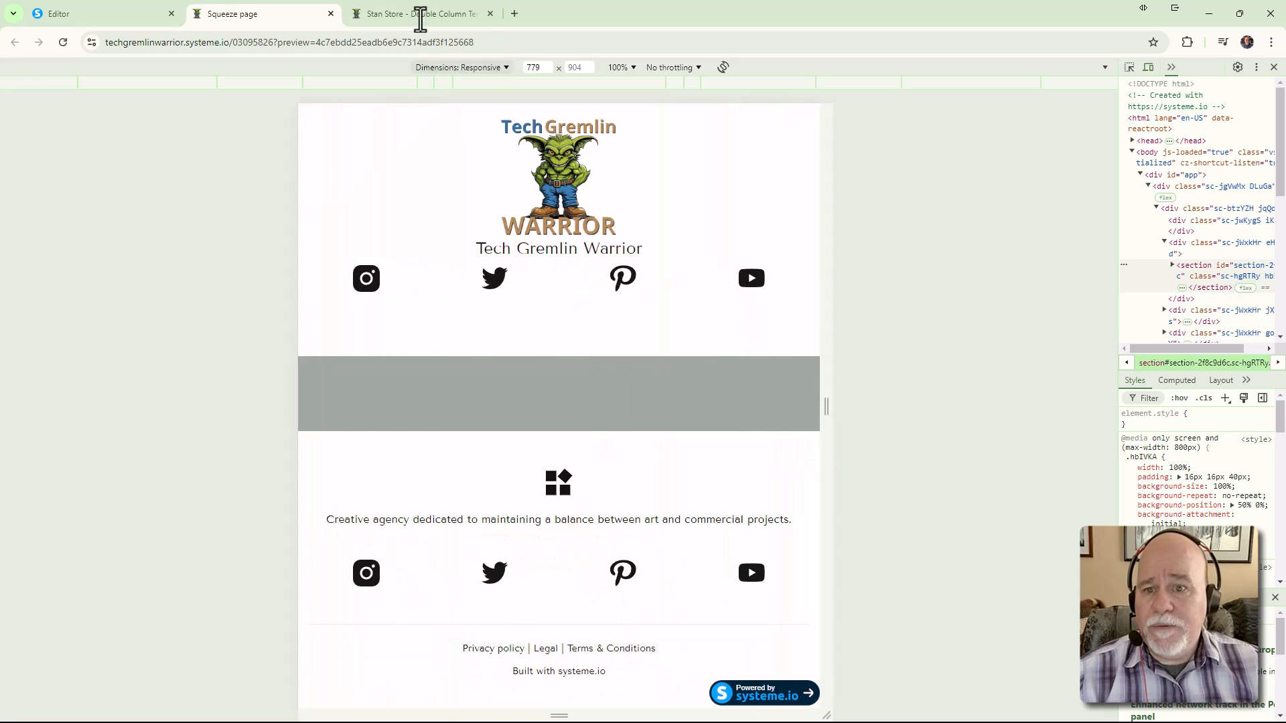
# Preview the page at iPhone SE and iPhone 12 Pro sizes, then close DevTools
pyautogui.click(506, 67)
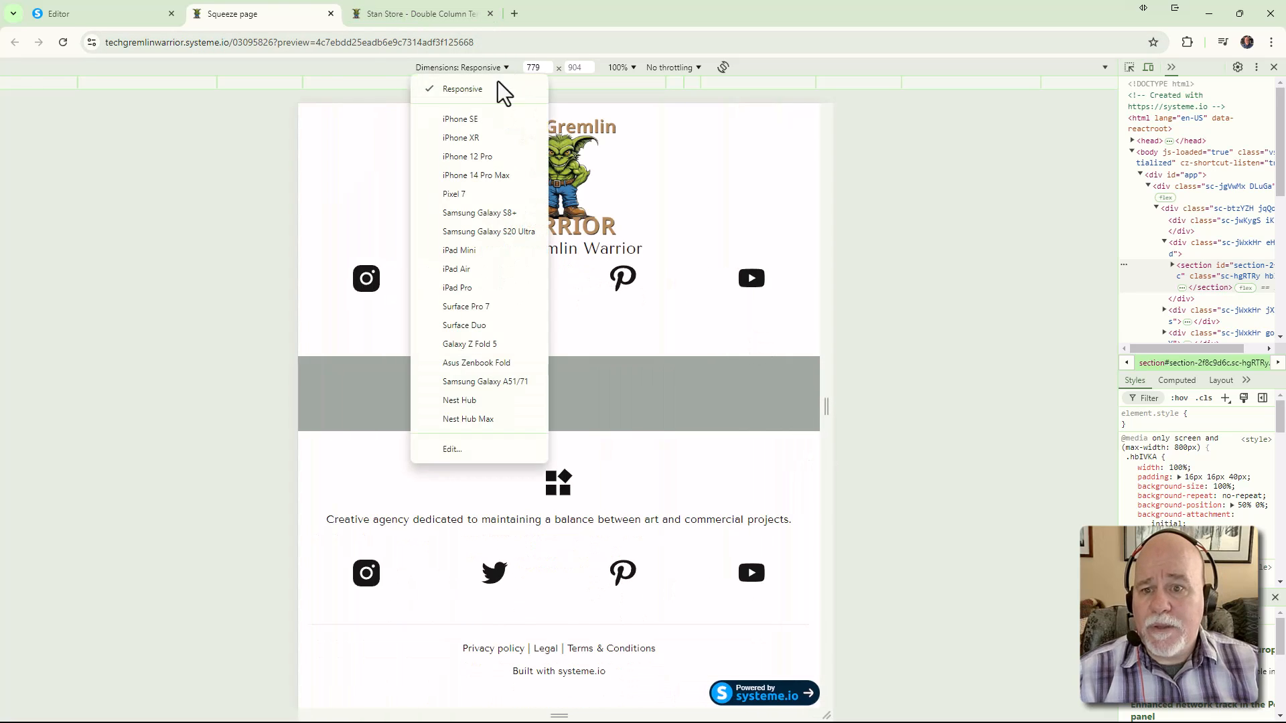
pyautogui.click(477, 121)
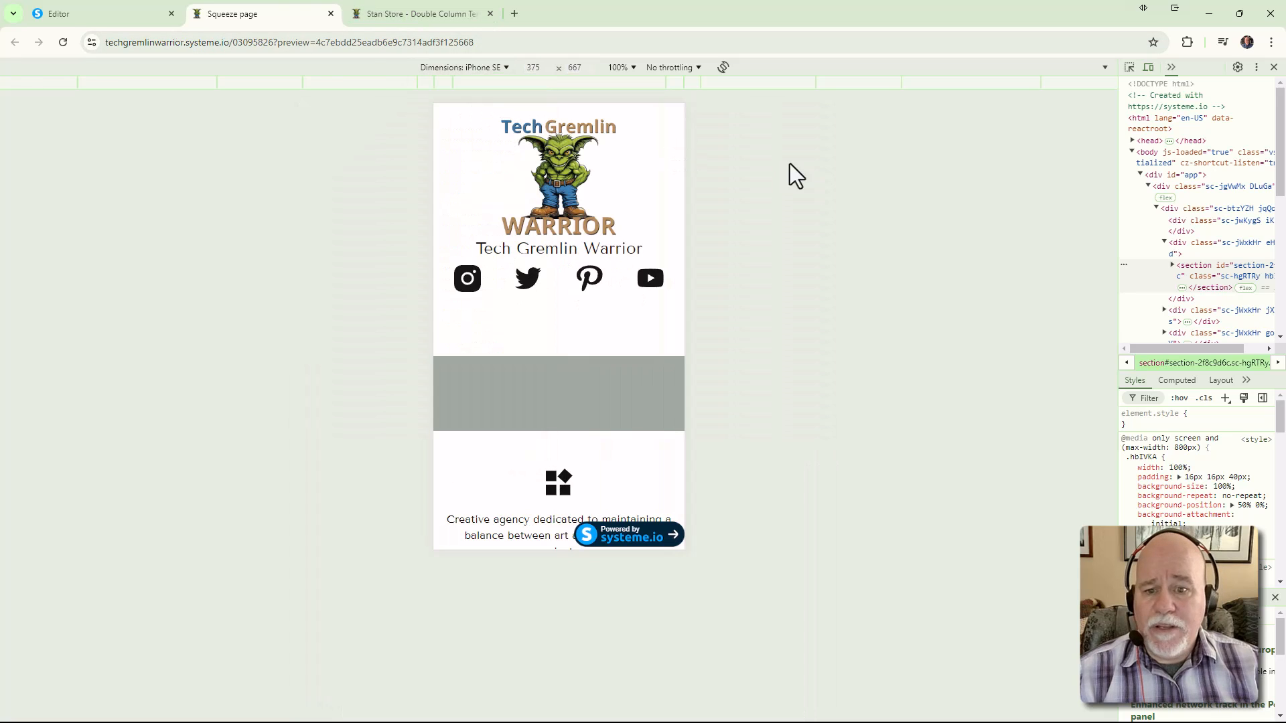
pyautogui.click(505, 70)
pyautogui.click(492, 161)
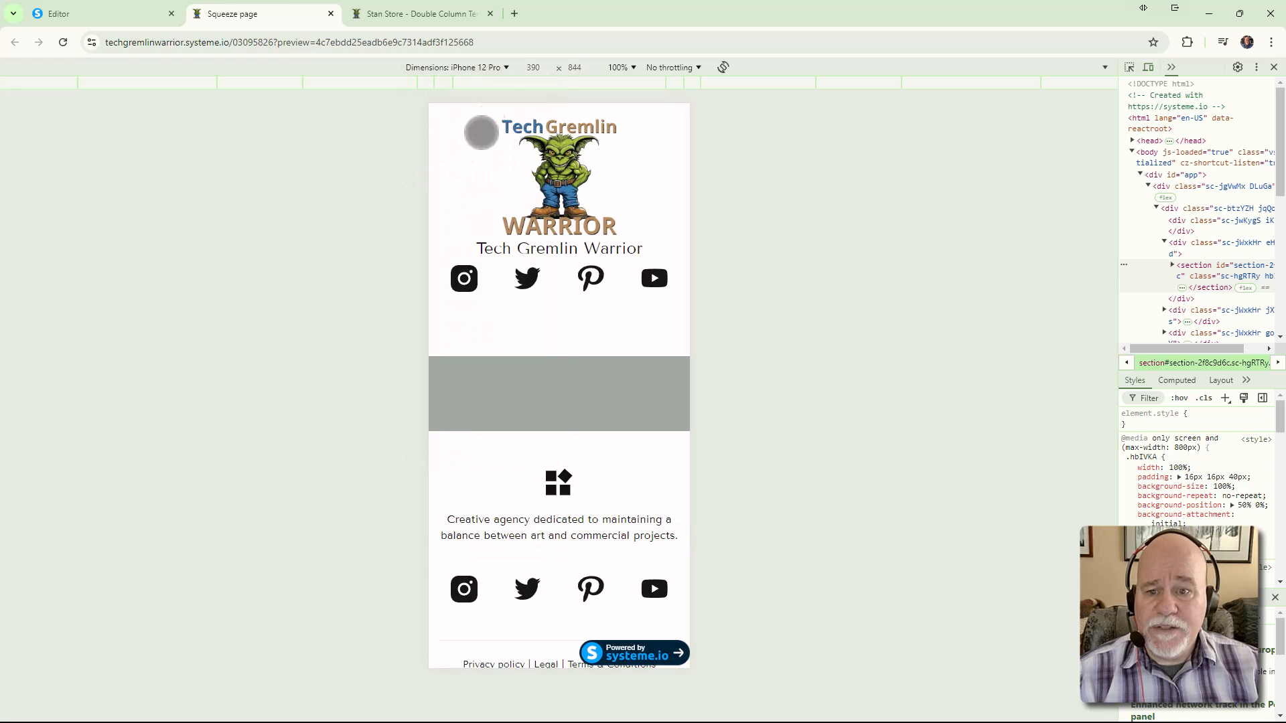
pyautogui.click(501, 69)
pyautogui.click(489, 90)
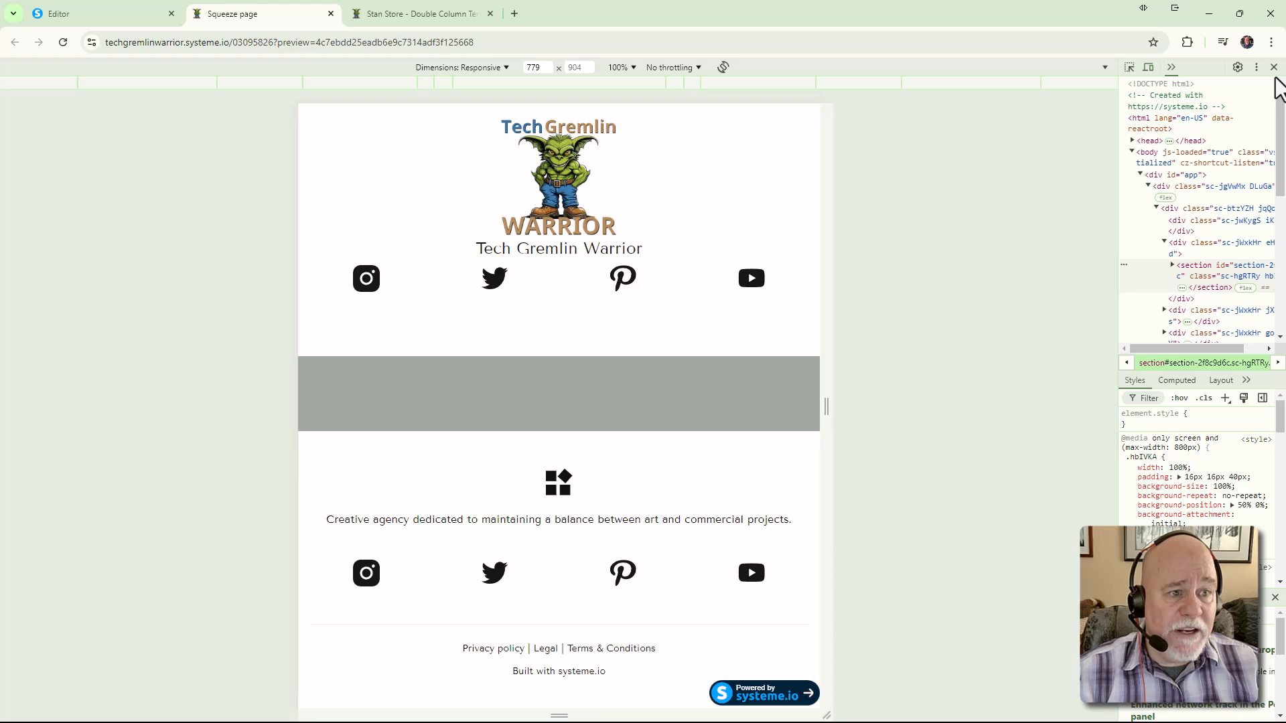
pyautogui.click(1274, 67)
# Close the preview tab, glance at the Stan Store page, and select the header Instagram icon (ig.svg)
pyautogui.click(331, 13)
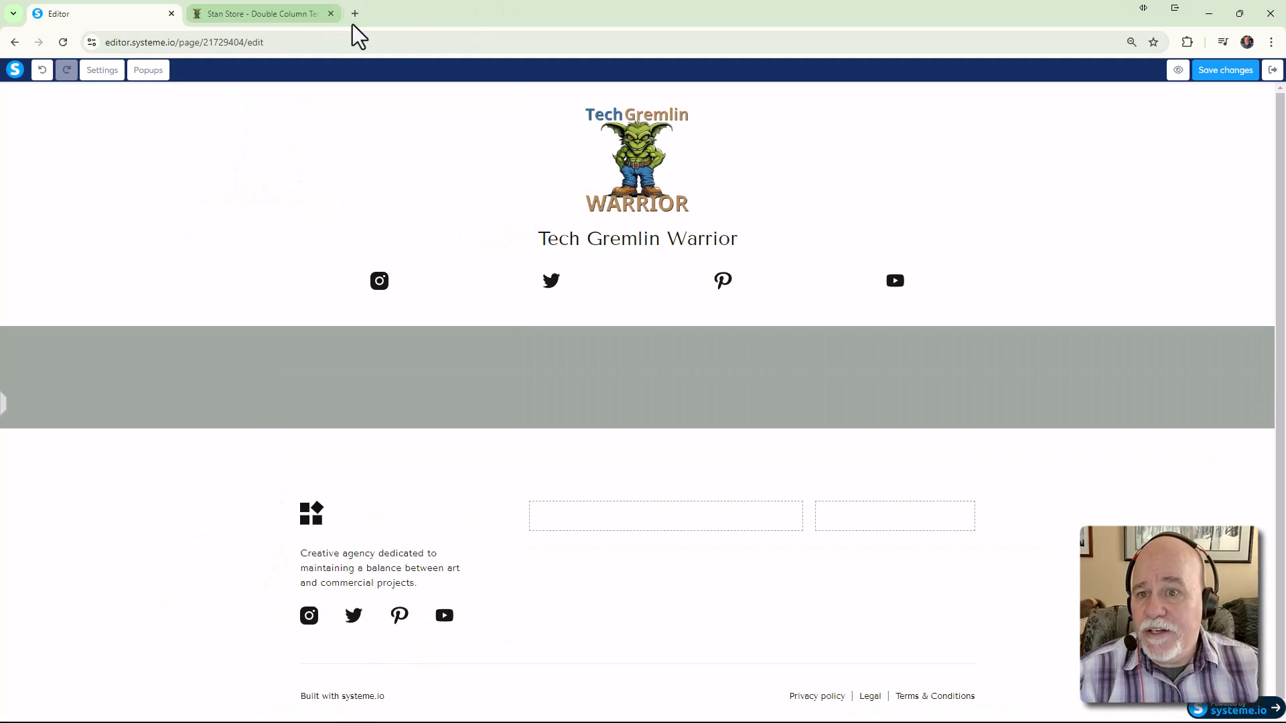
pyautogui.click(307, 21)
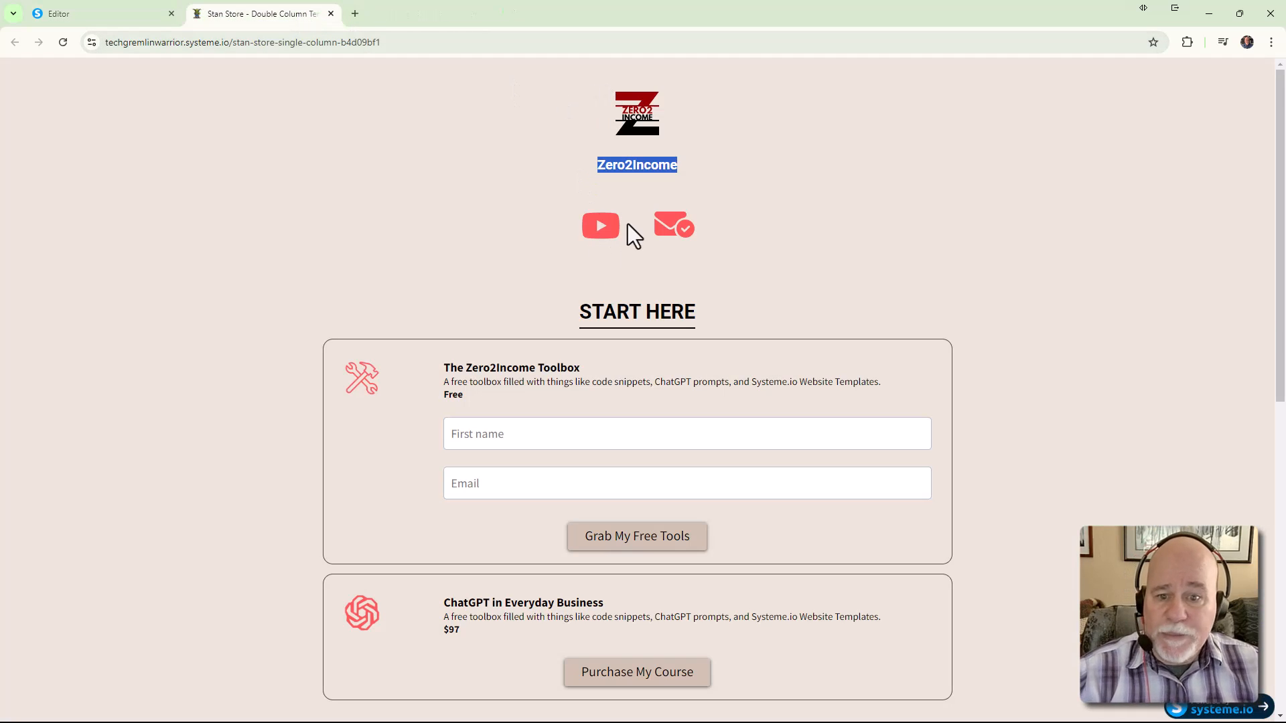
pyautogui.click(66, 20)
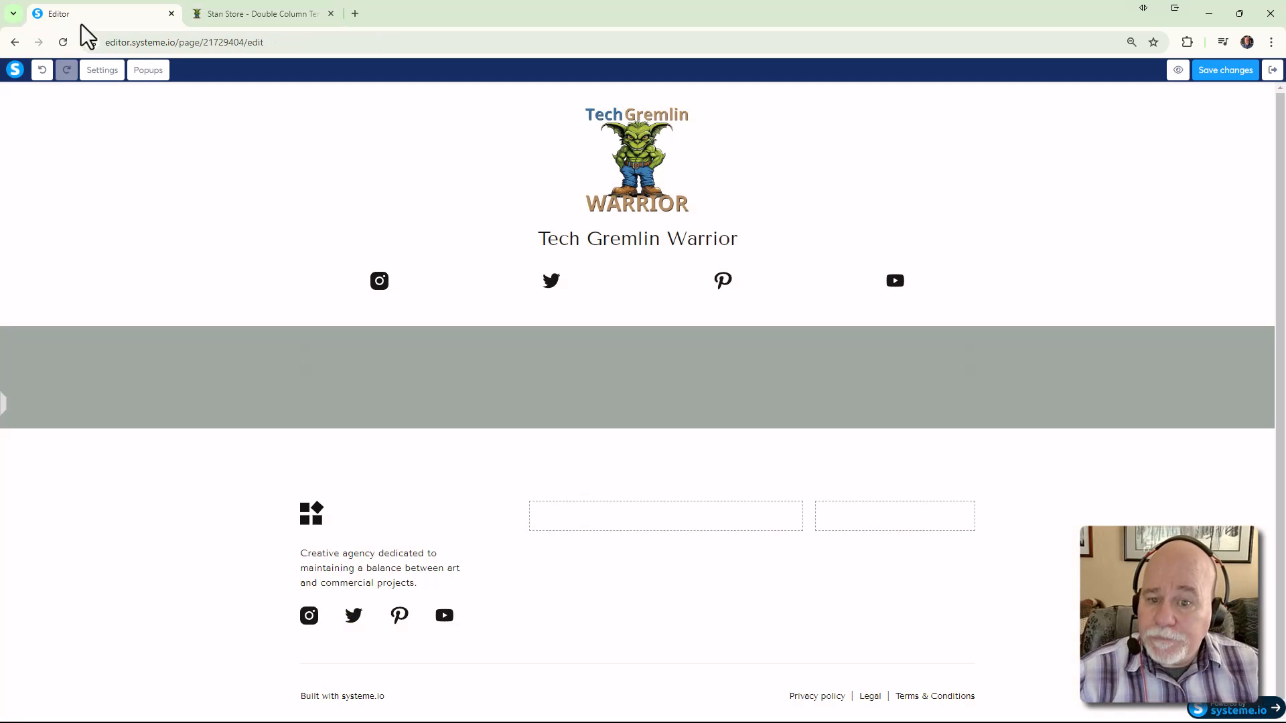
pyautogui.click(379, 285)
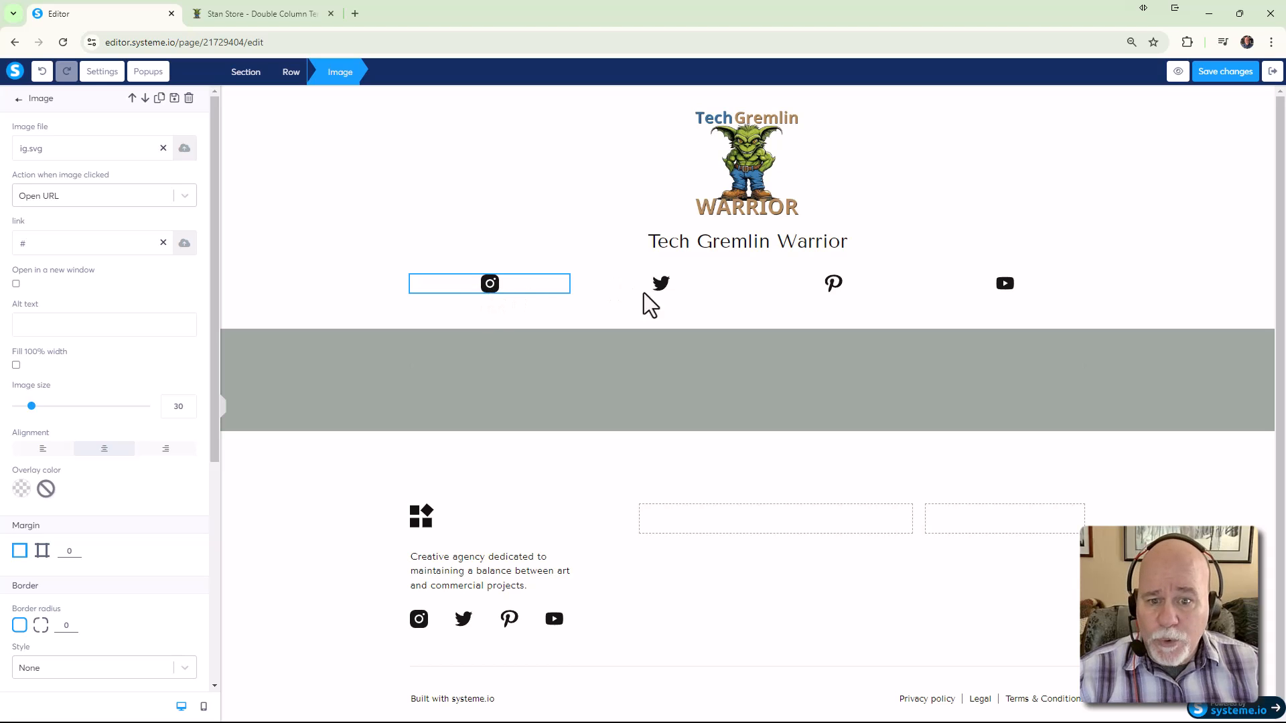
pyautogui.click(660, 298)
pyautogui.click(835, 299)
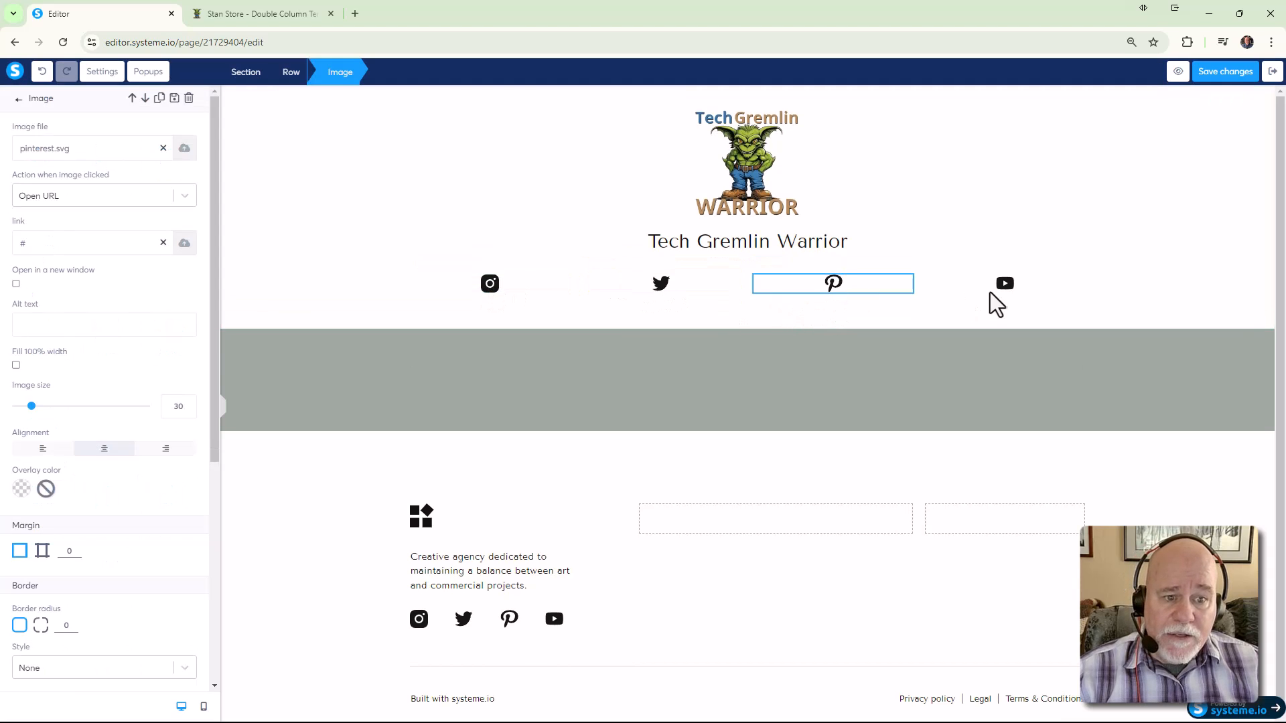
pyautogui.click(992, 295)
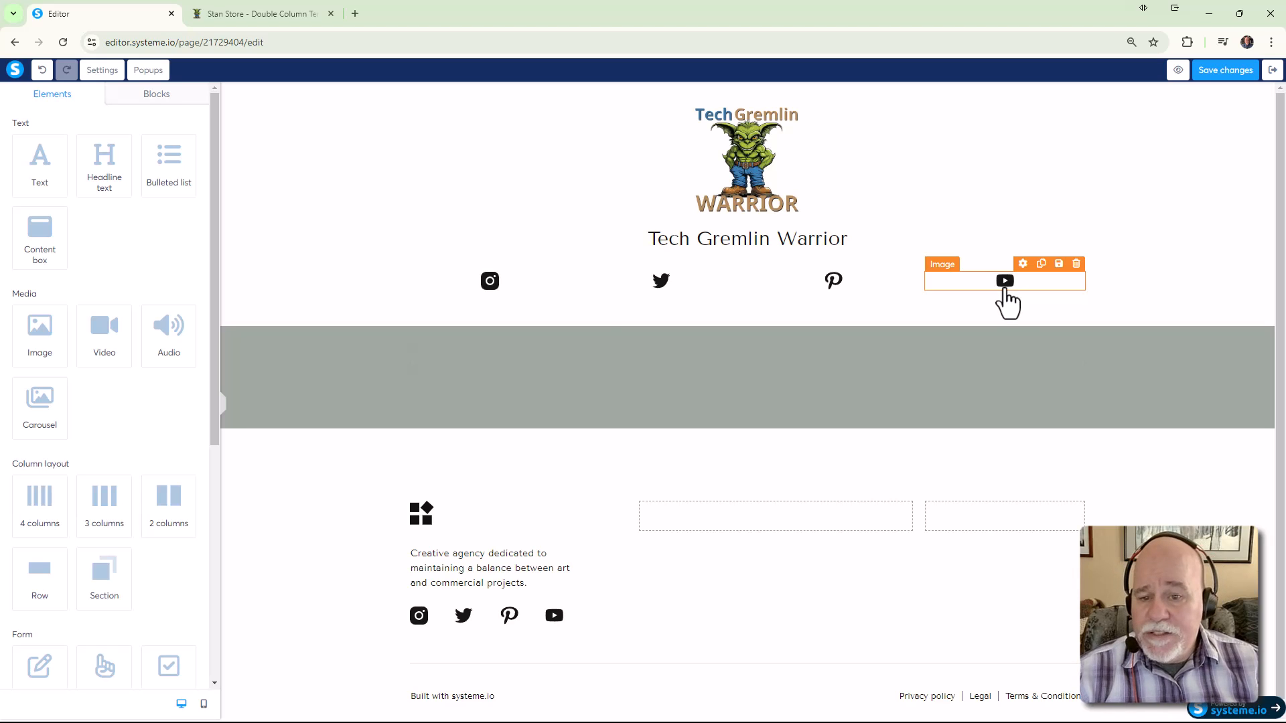
pyautogui.click(492, 284)
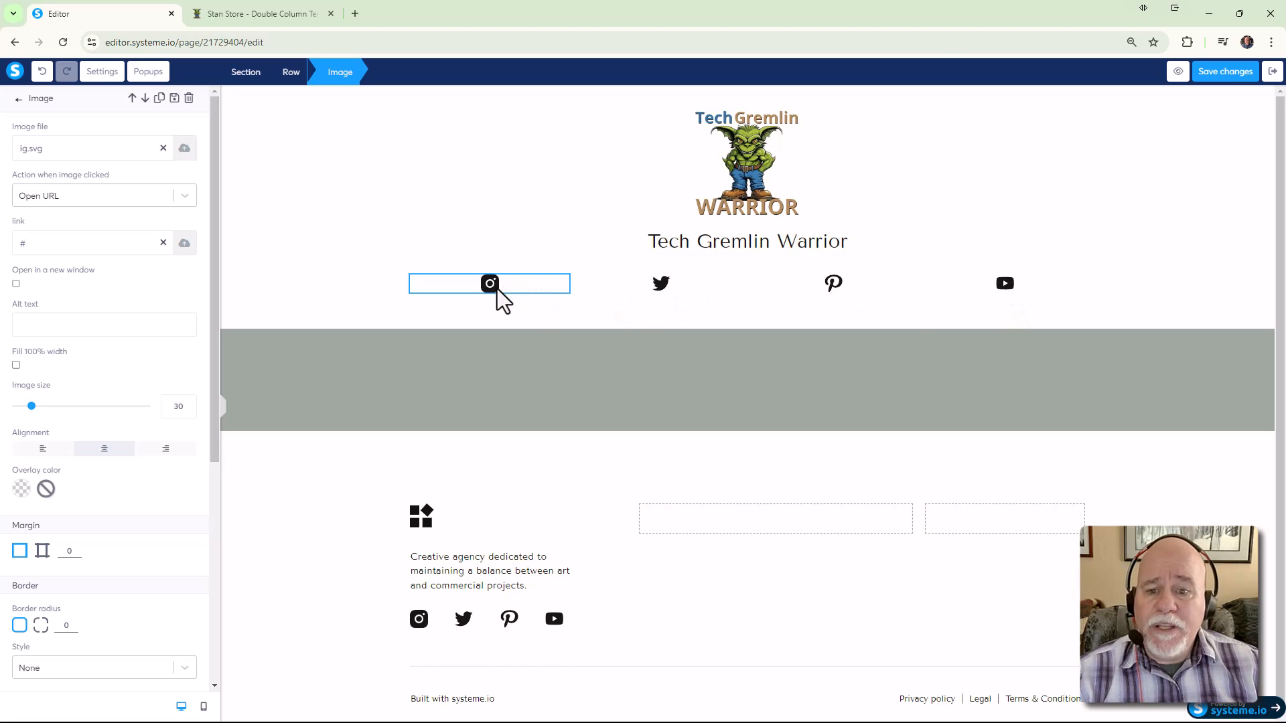
# Deselect the header Instagram icon to close its image settings
pyautogui.click(532, 311)
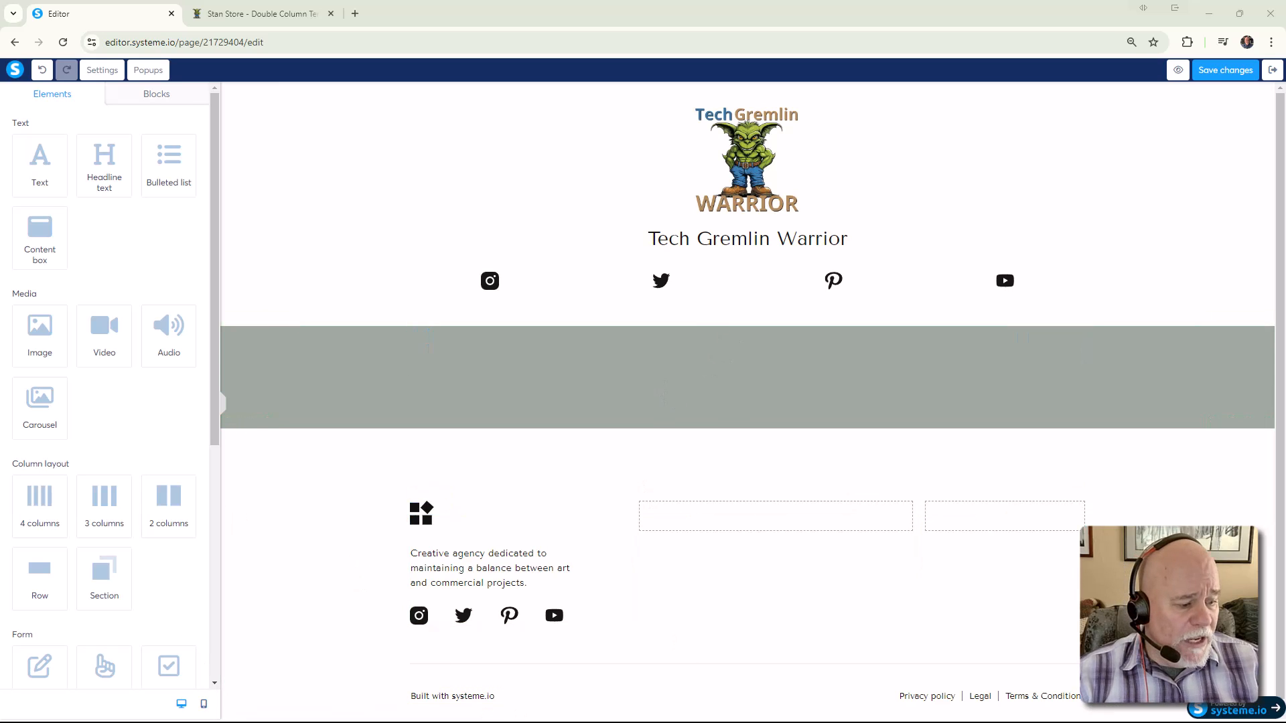
# Snip a region around the YouTube icon with Snipping Tool and copy the capture
pyautogui.click(295, 710)
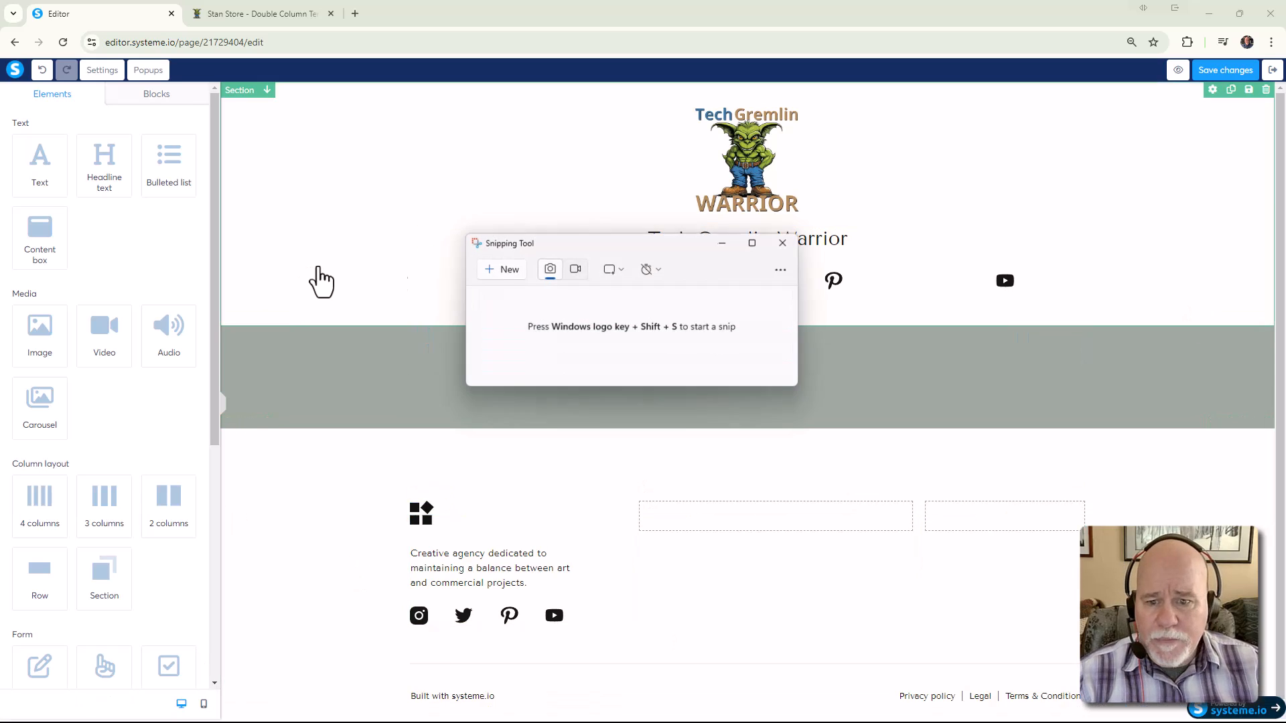
pyautogui.moveTo(619, 246); pyautogui.dragTo(745, 240)
pyautogui.click(767, 238)
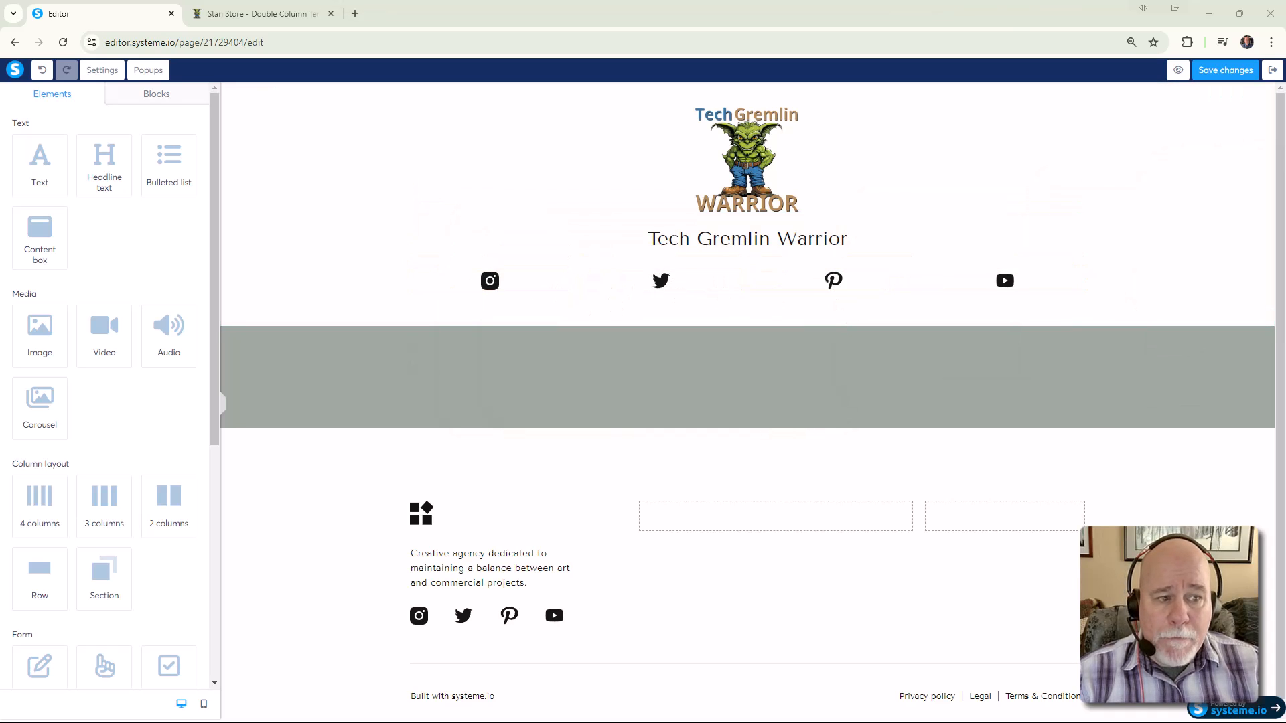
pyautogui.press('super+shift+s')
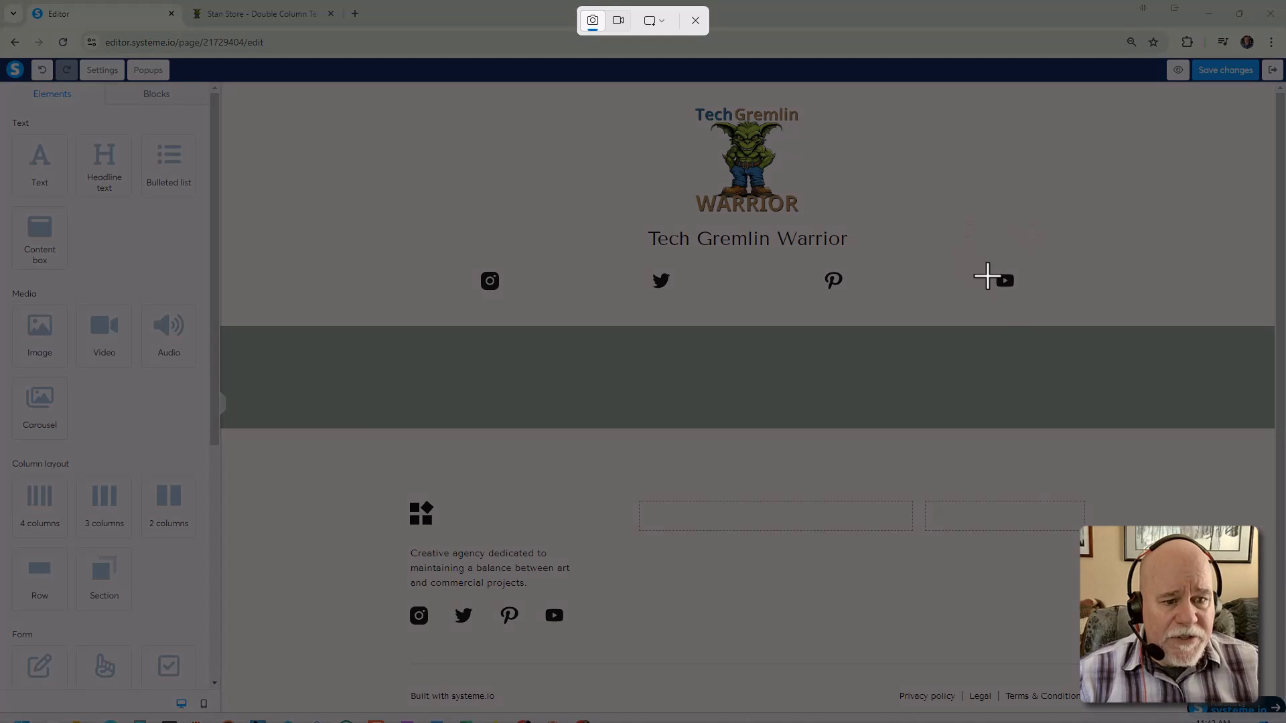
pyautogui.moveTo(987, 266); pyautogui.dragTo(1022, 298)
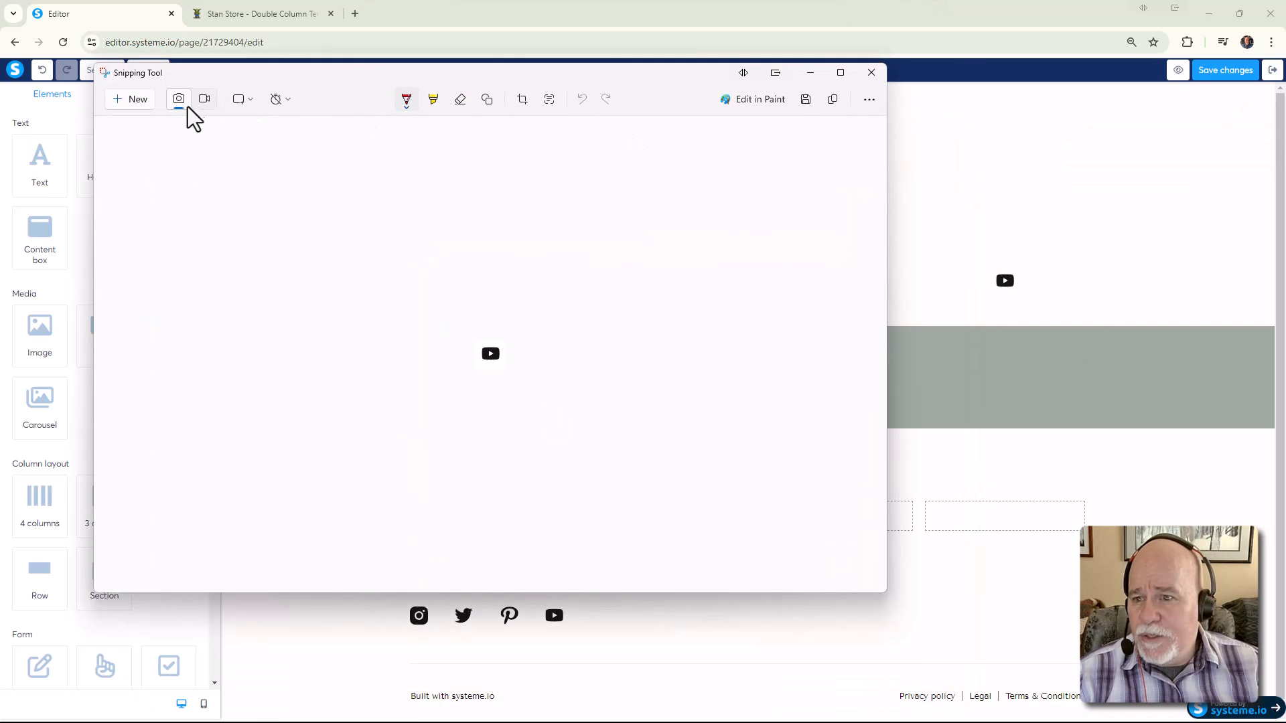
pyautogui.click(834, 106)
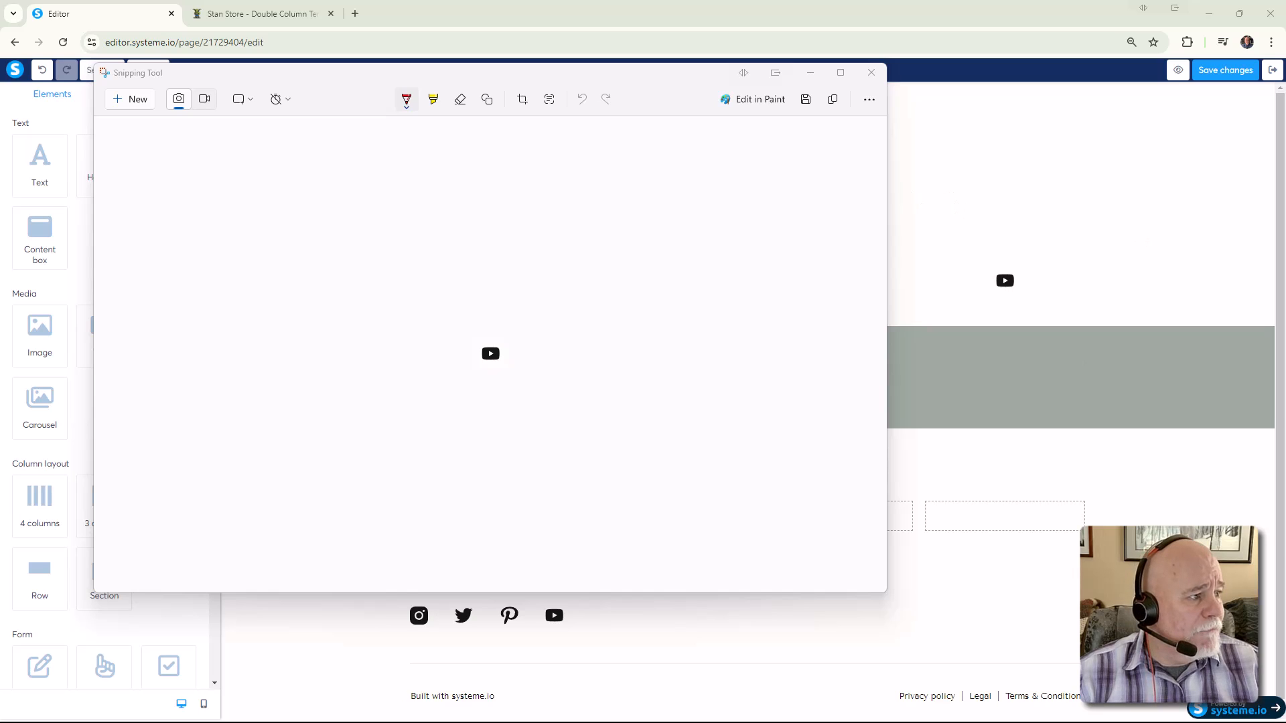
# Bring the Claude new-chat window onto the screen and try attaching a screenshot
pyautogui.moveTo(1285, 382); pyautogui.dragTo(783, 2)
pyautogui.click(628, 221)
pyautogui.click(837, 289)
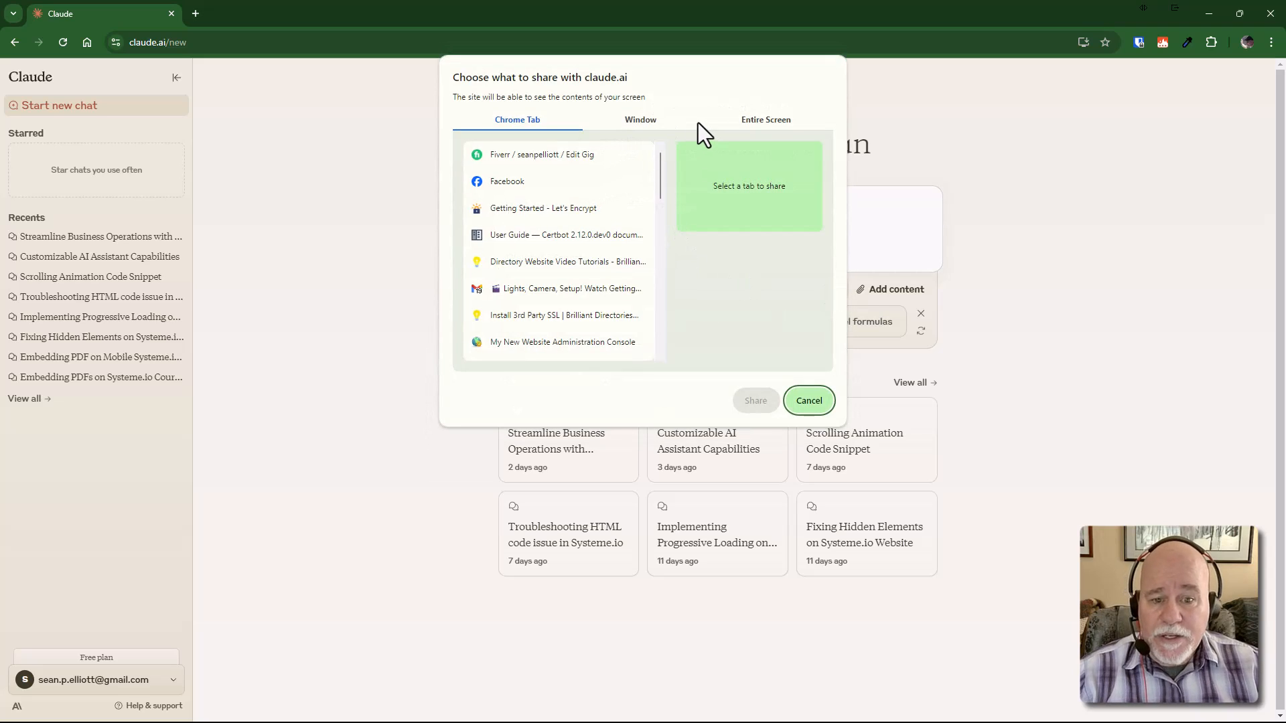
# Save the YouTube icon snip as a PNG file in Downloads
pyautogui.click(807, 401)
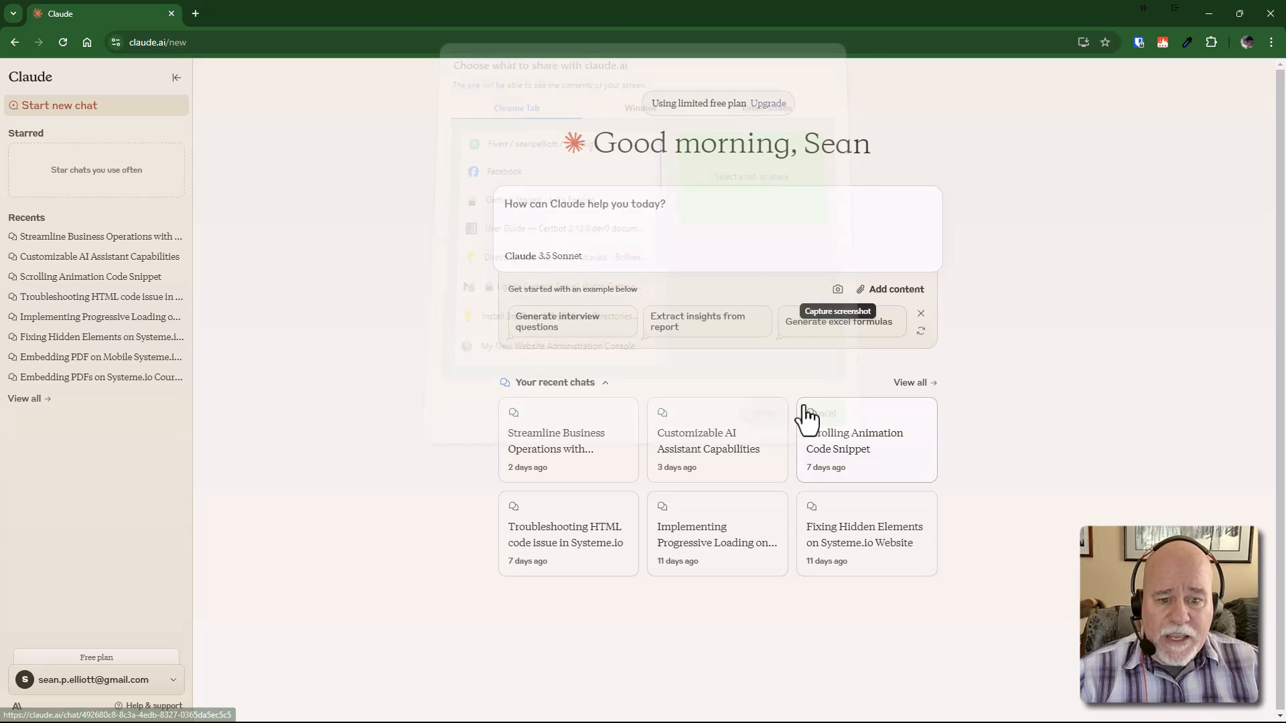
pyautogui.click(864, 289)
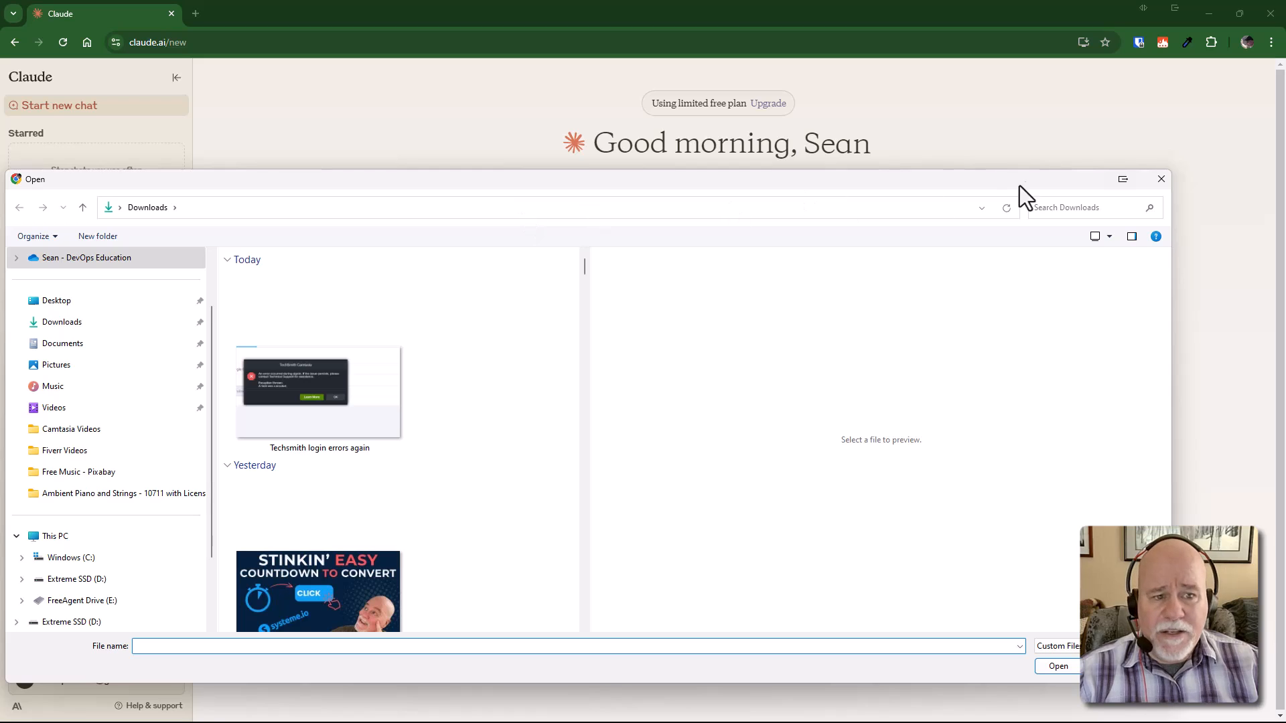
pyautogui.click(1161, 179)
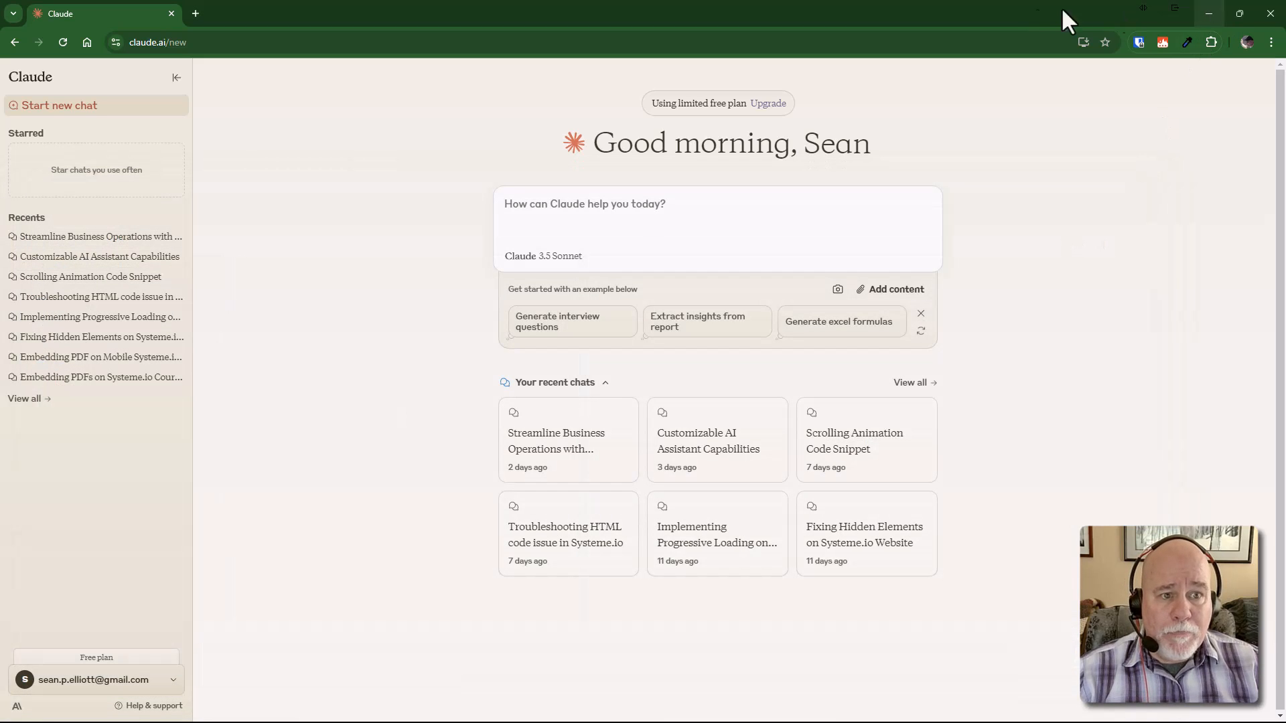
pyautogui.click(1209, 14)
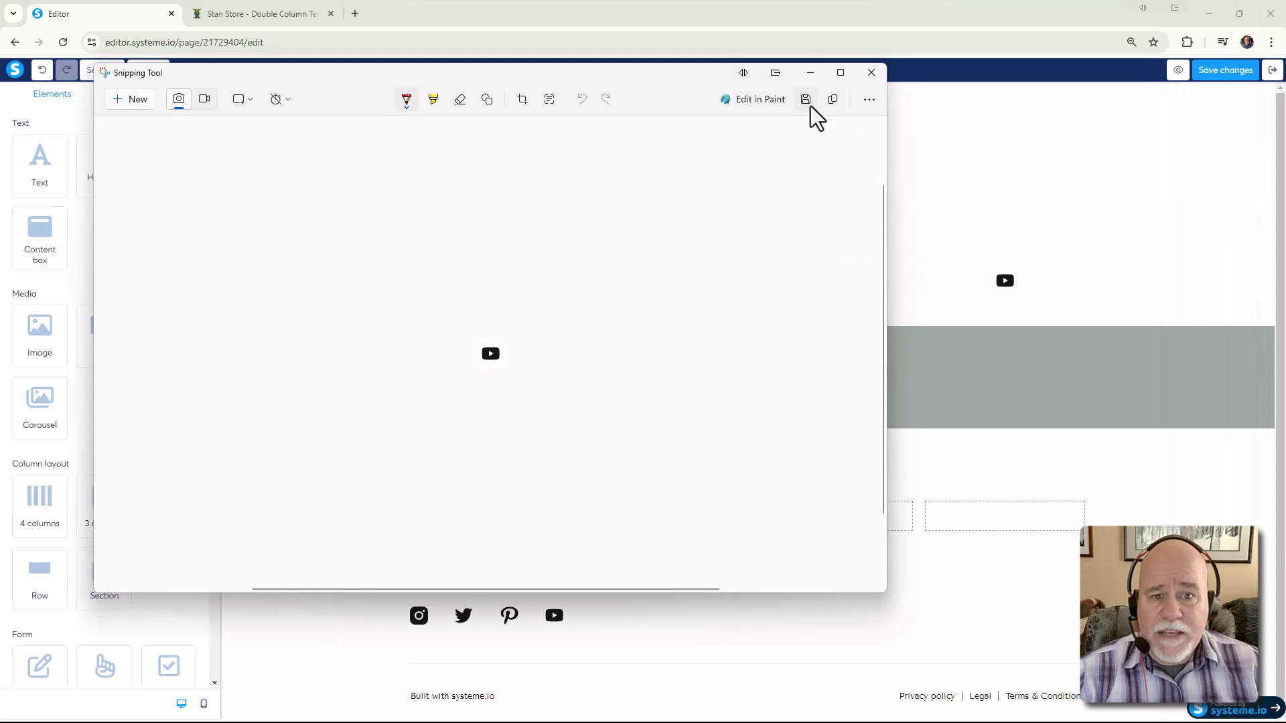
pyautogui.click(808, 101)
pyautogui.click(793, 681)
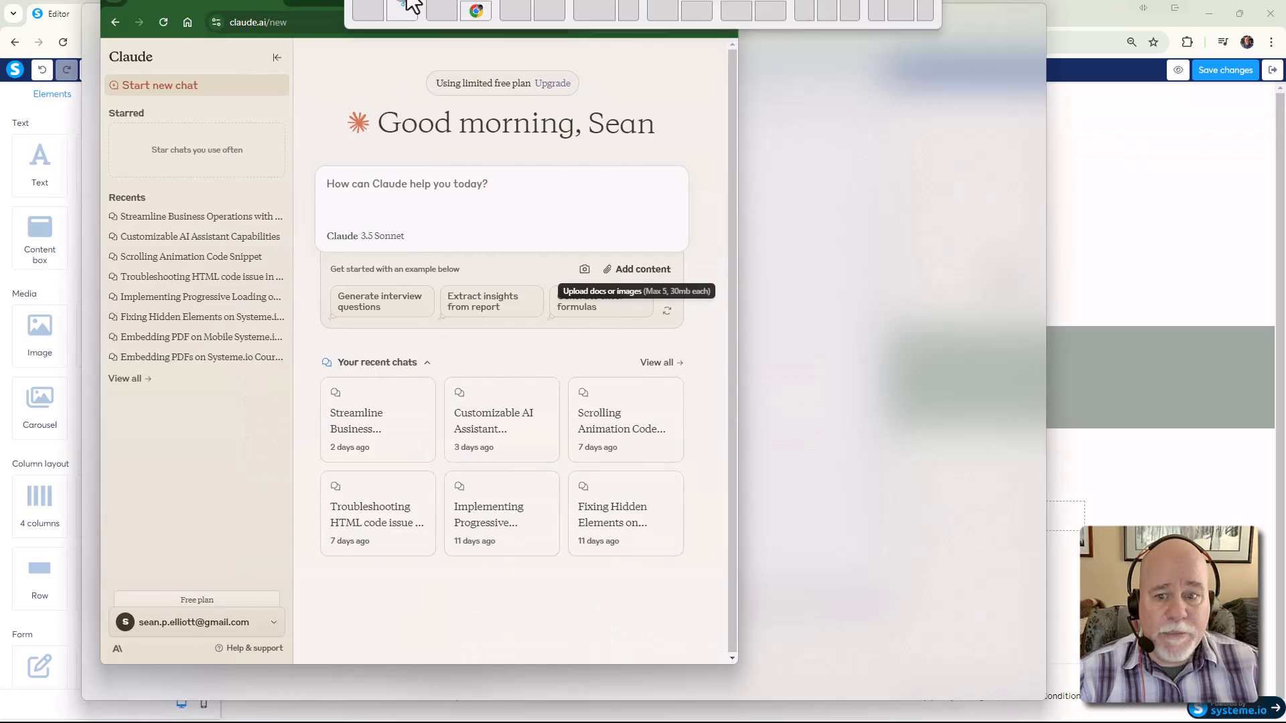
# Attach the saved YouTube icon screenshot from Downloads to the Claude chat
pyautogui.moveTo(410, 5); pyautogui.dragTo(411, 4)
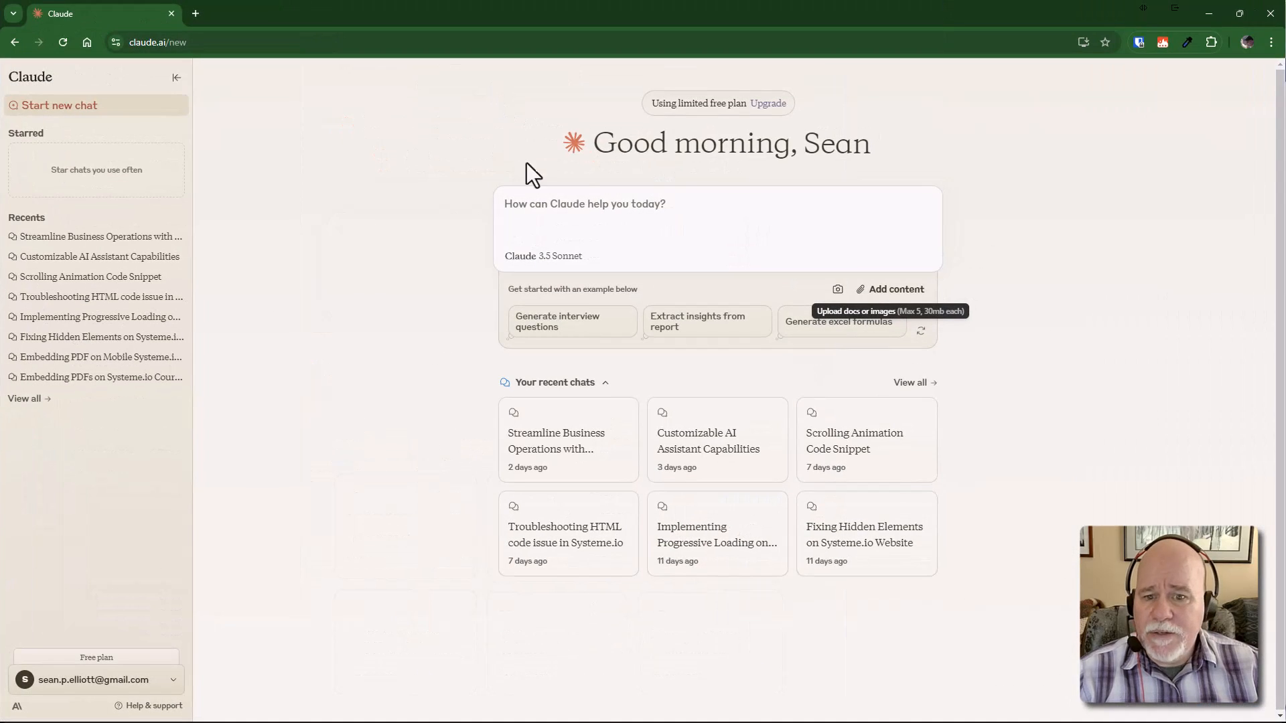
pyautogui.click(864, 292)
pyautogui.click(376, 420)
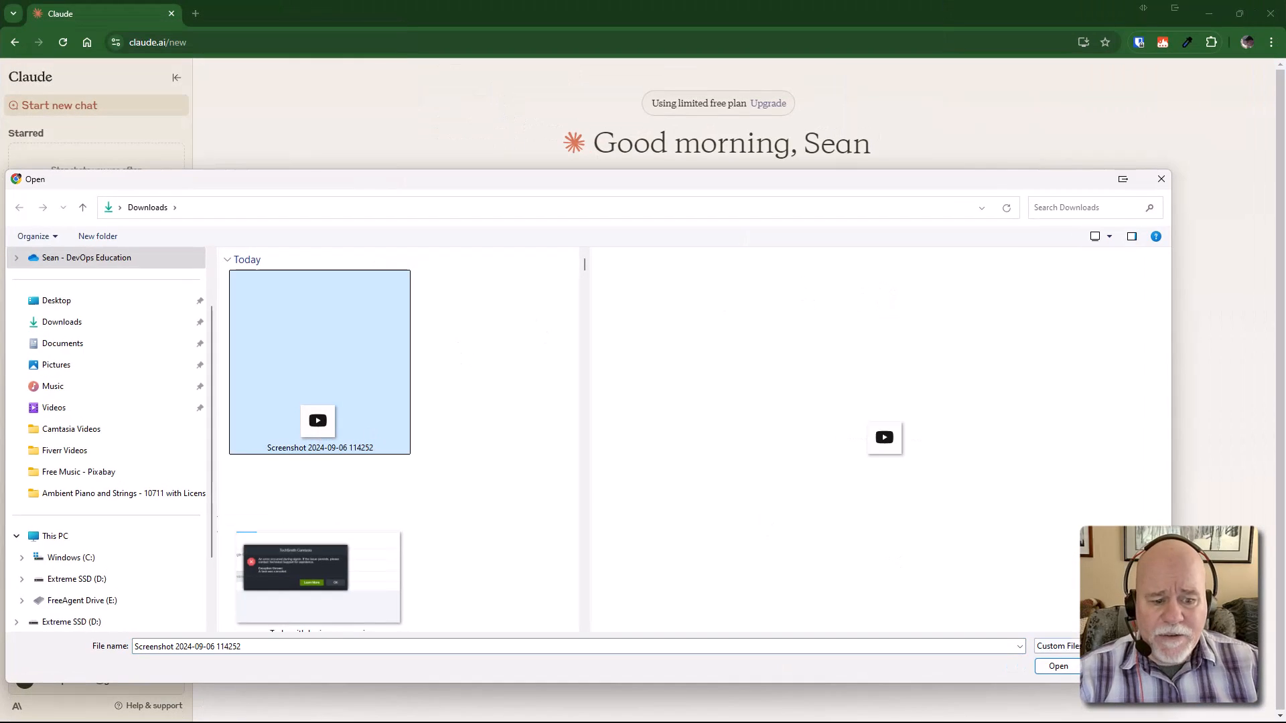
pyautogui.click(1064, 668)
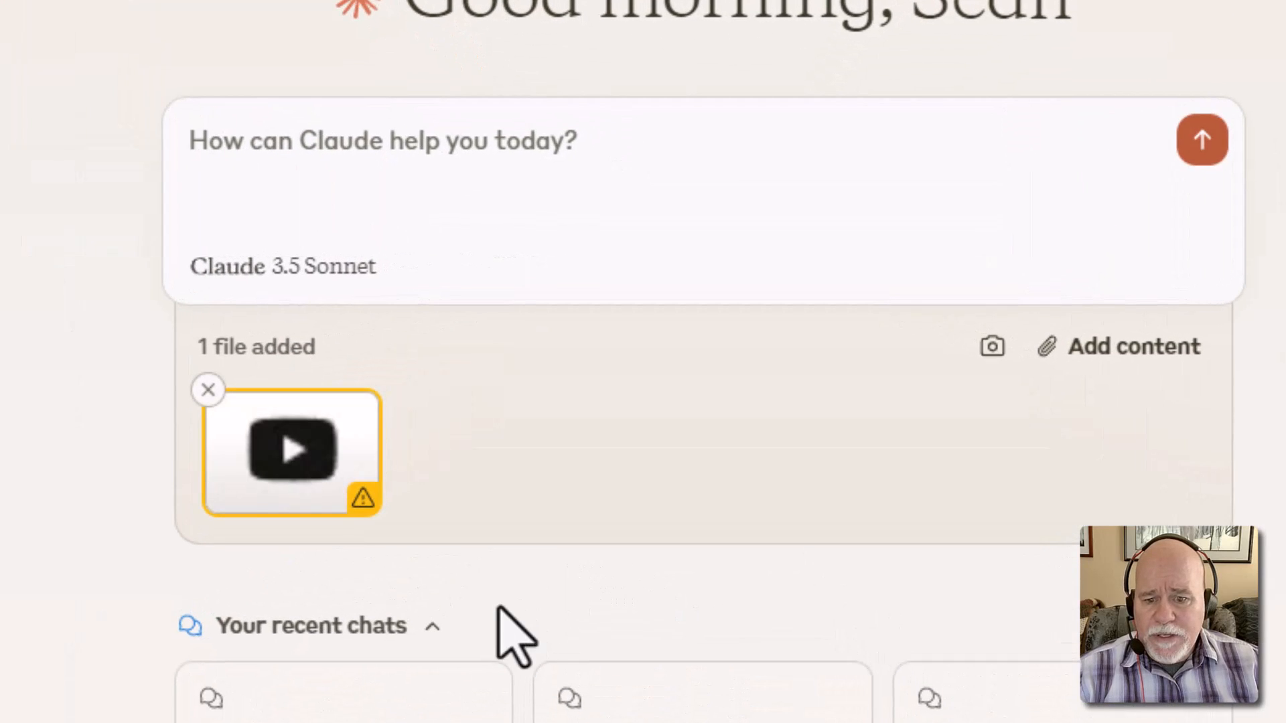
# Type the prompt 'Change this youtube.svg color', rewriting the earlier 'Make this svg' draft
pyautogui.click(396, 172)
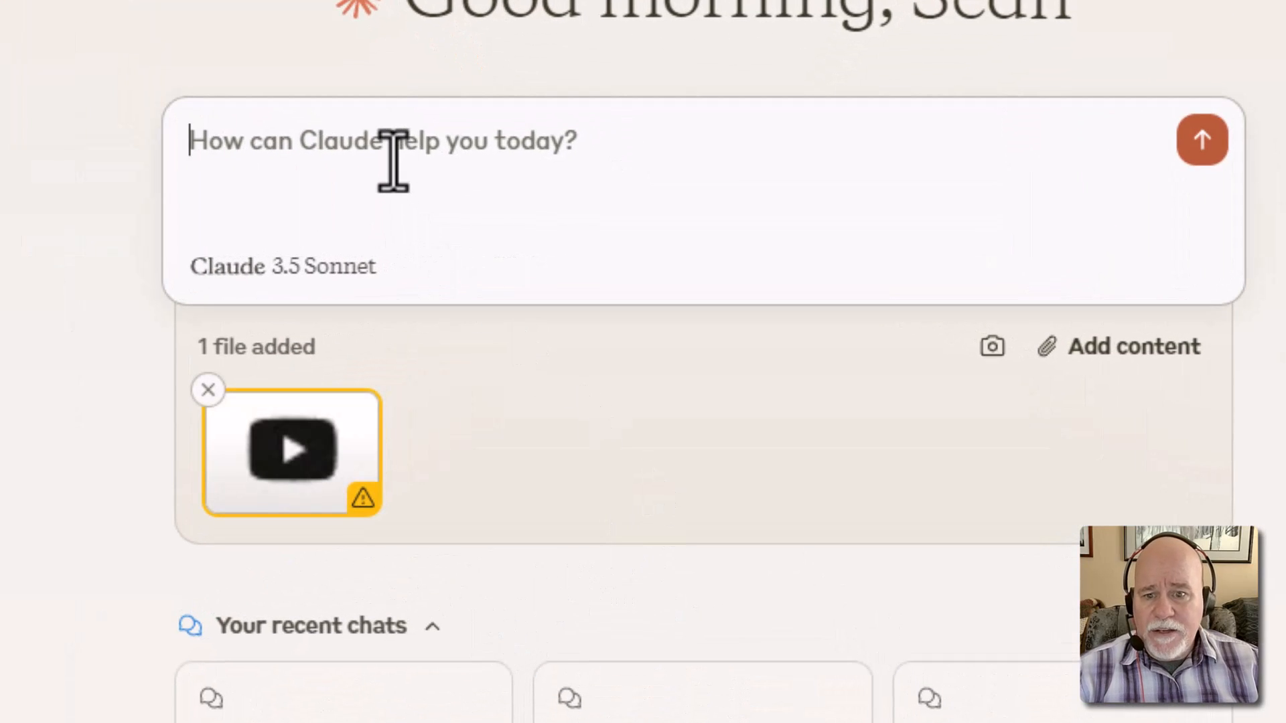
pyautogui.write('Make this ')
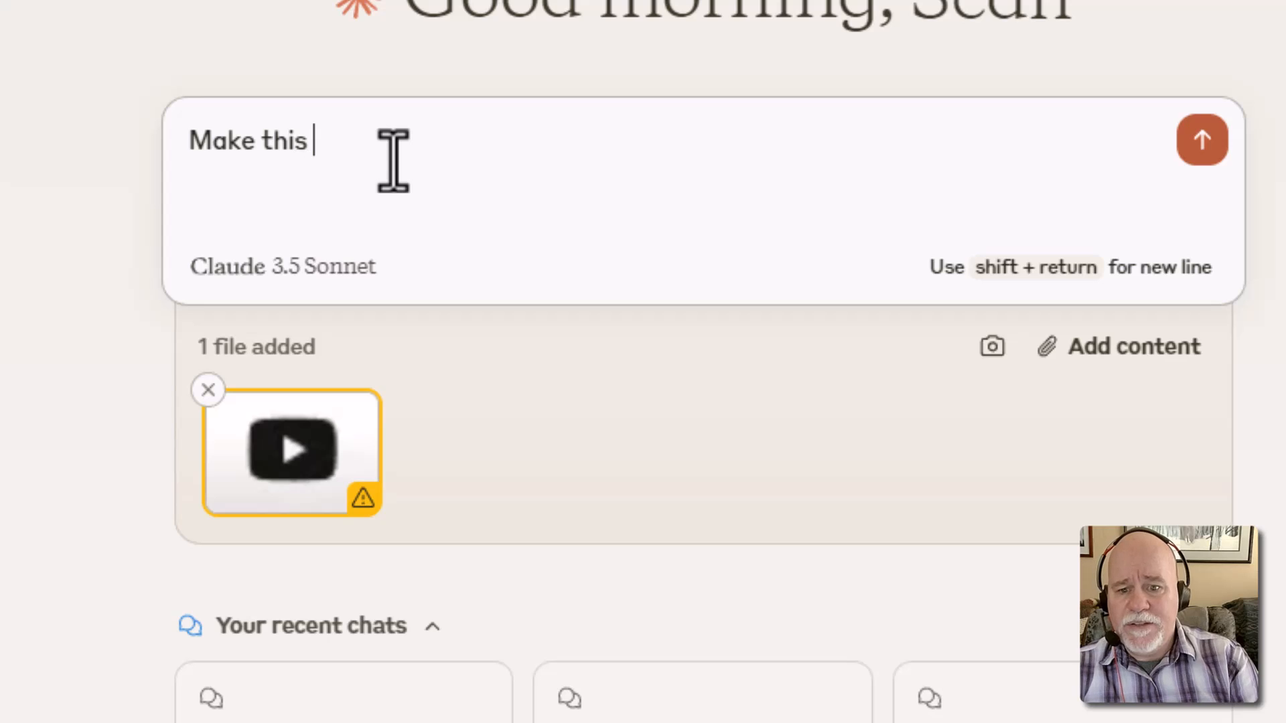
pyautogui.write('svg')
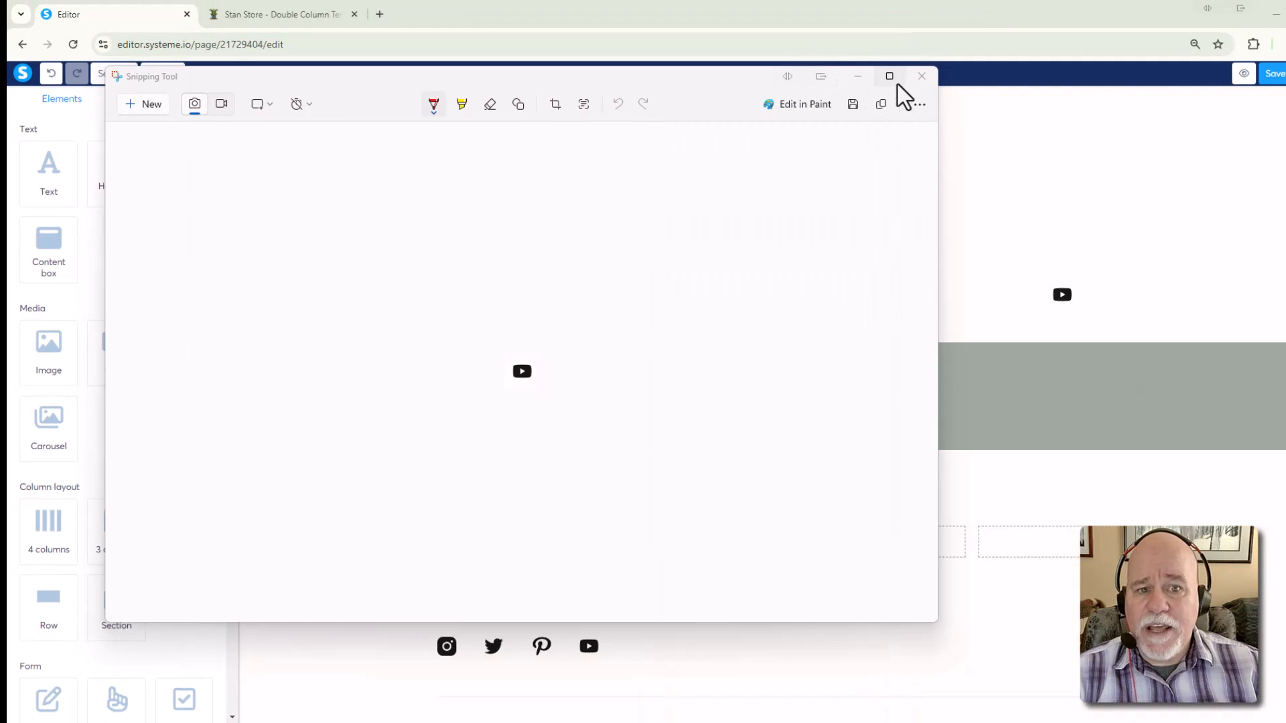
pyautogui.click(922, 76)
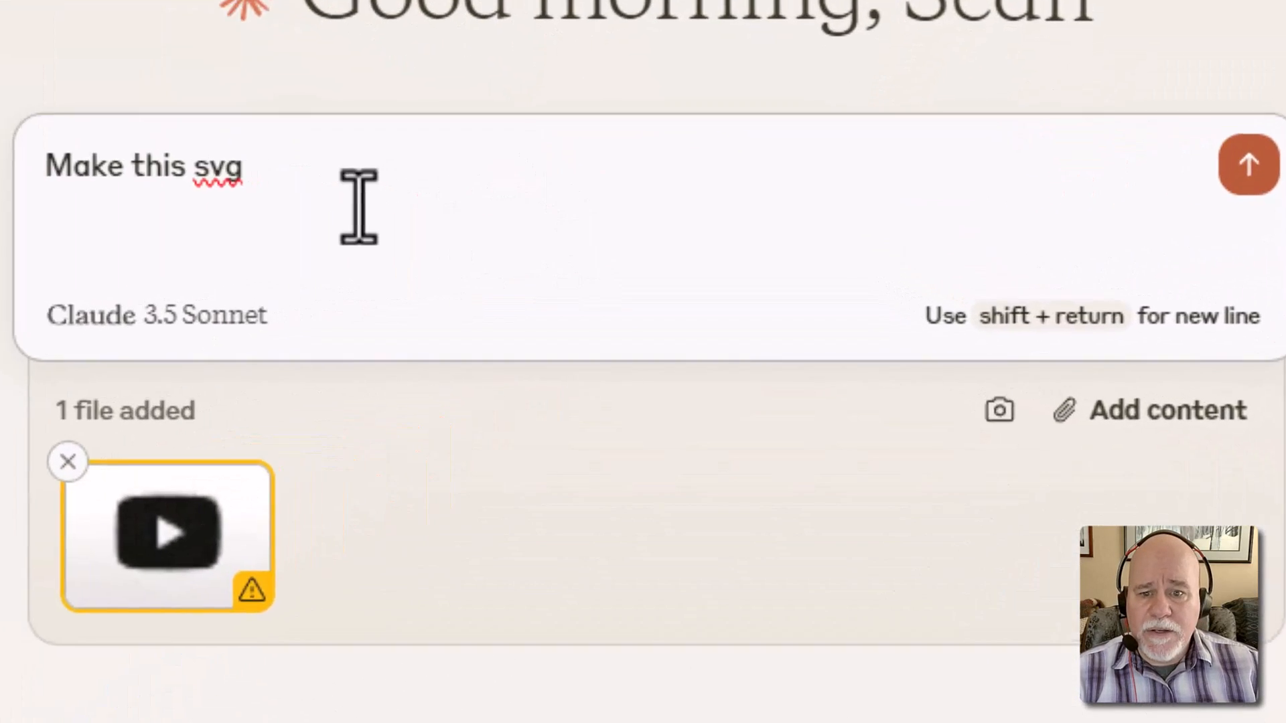
pyautogui.moveTo(359, 207); pyautogui.dragTo(14, 194)
pyautogui.write('Mak')
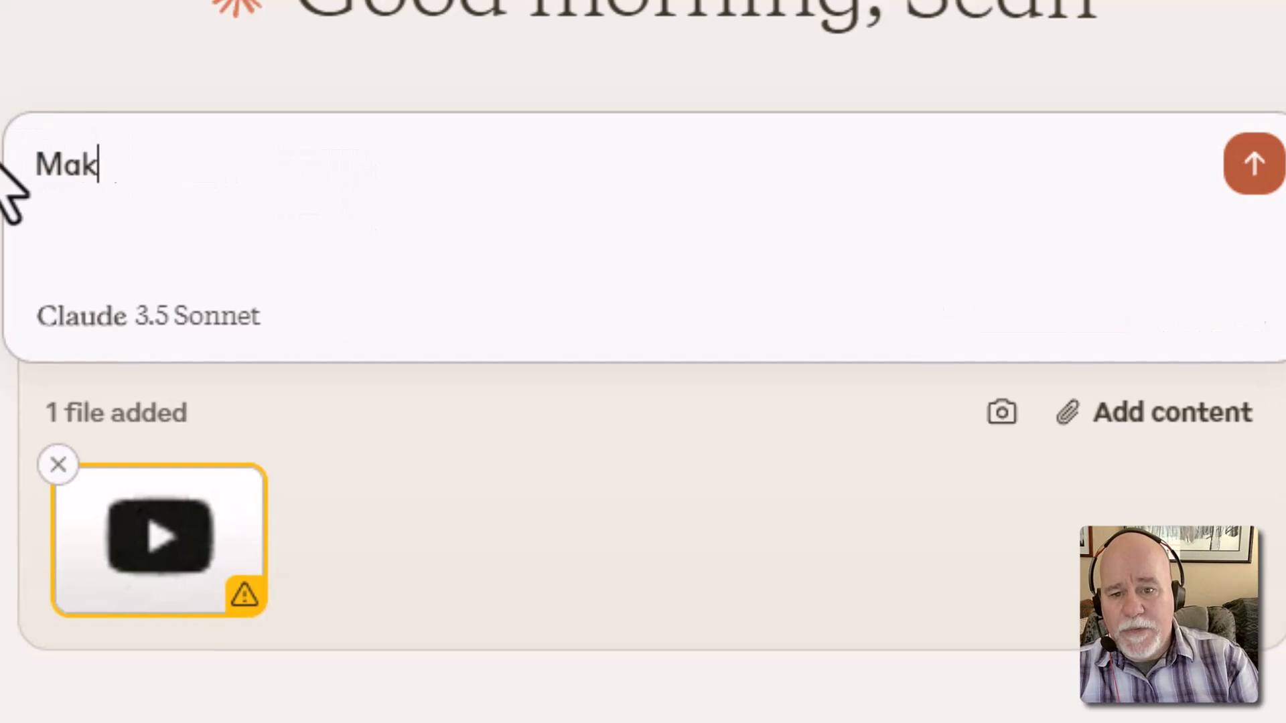
pyautogui.write('e this youtube.sv')
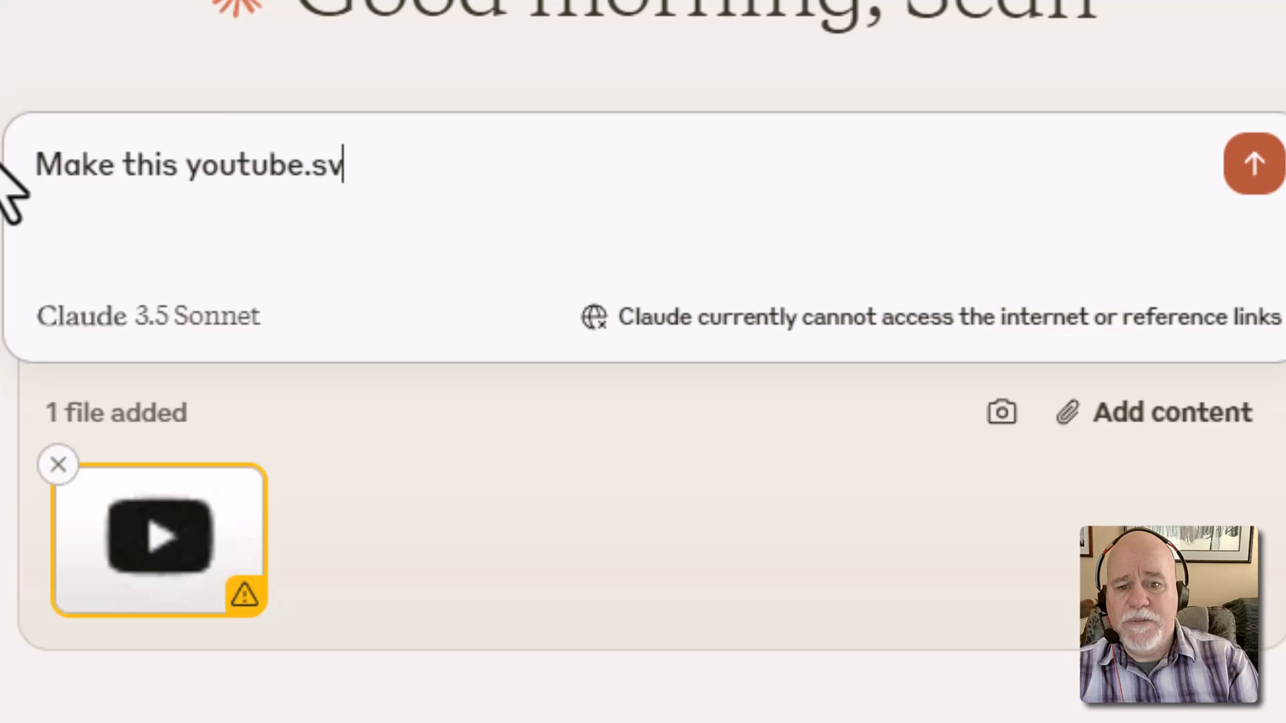
pyautogui.write('g color')
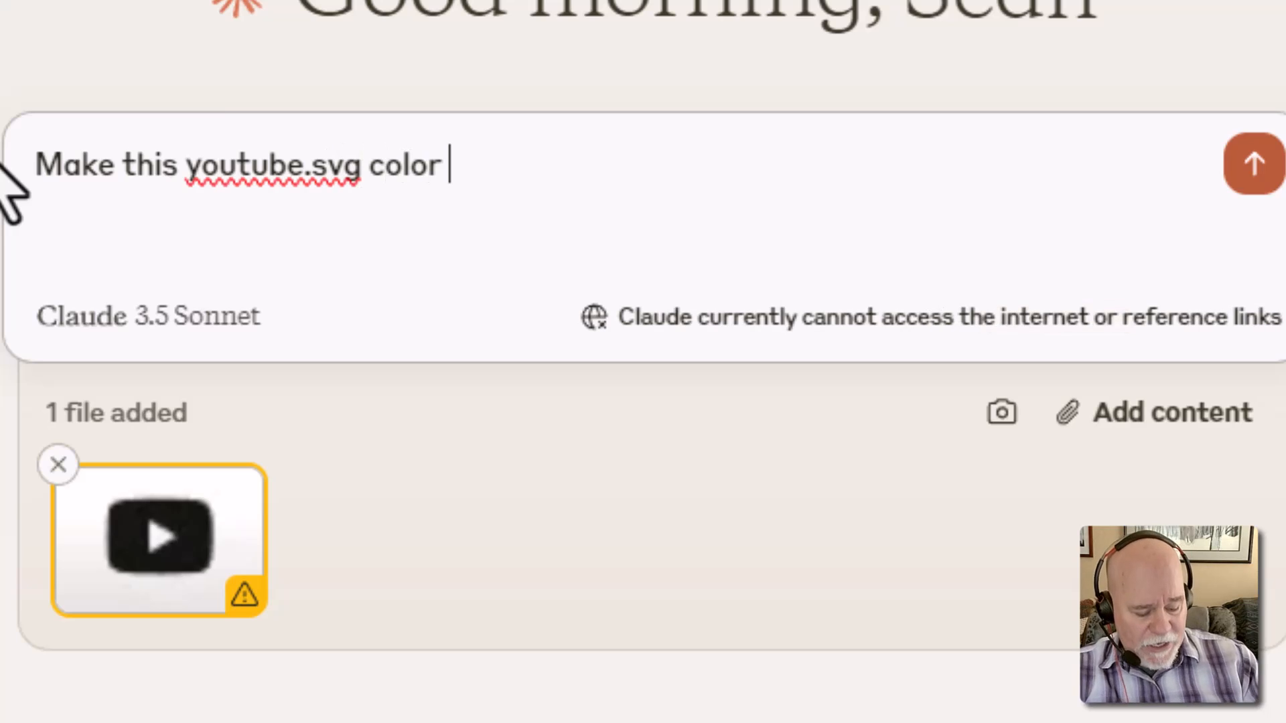
pyautogui.press('Home')
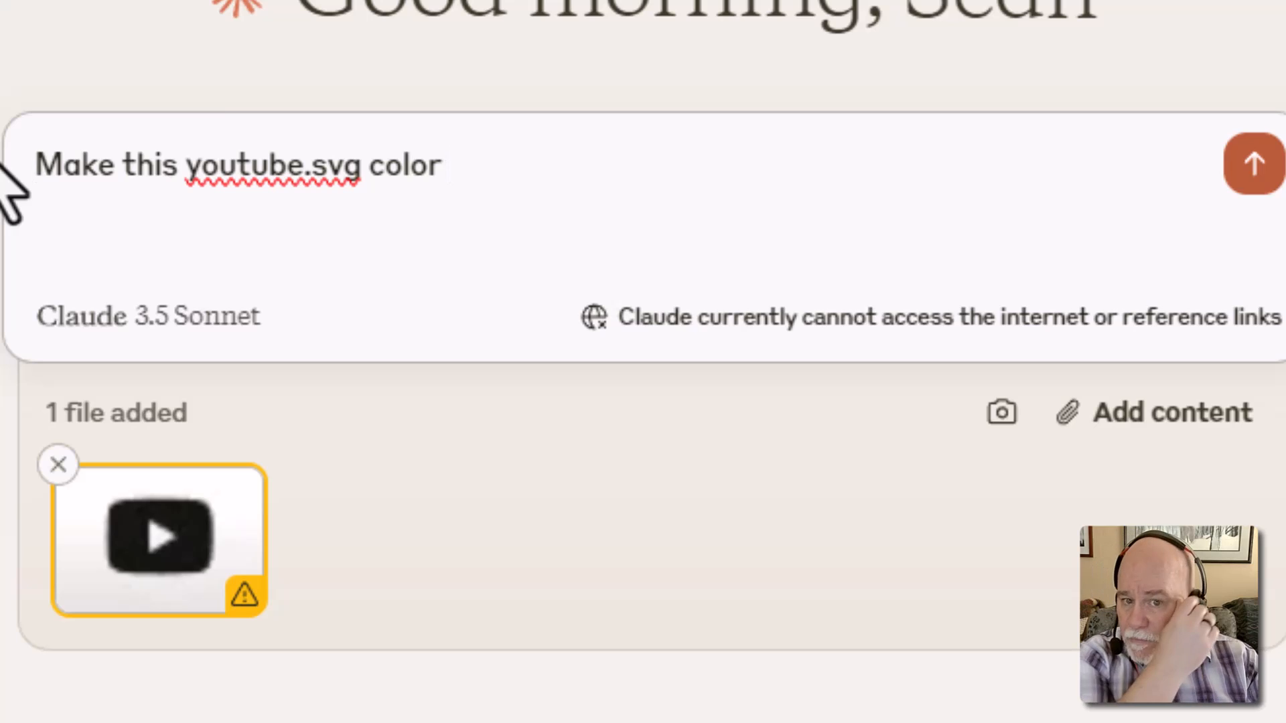
pyautogui.press('Delete')
pyautogui.press('Delete')
pyautogui.press('Delete')
pyautogui.press('Delete')
pyautogui.press('Delete')
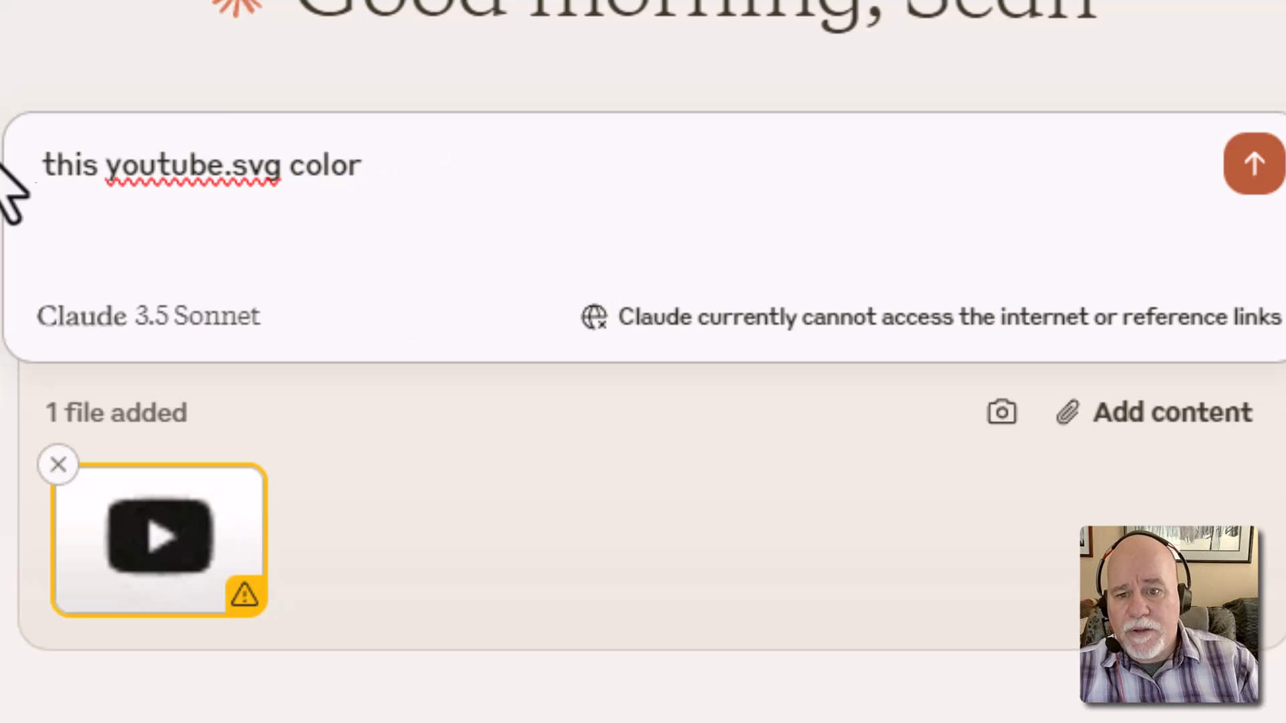
pyautogui.write('Chg')
pyautogui.press('BackSpace')
pyautogui.write('ange')
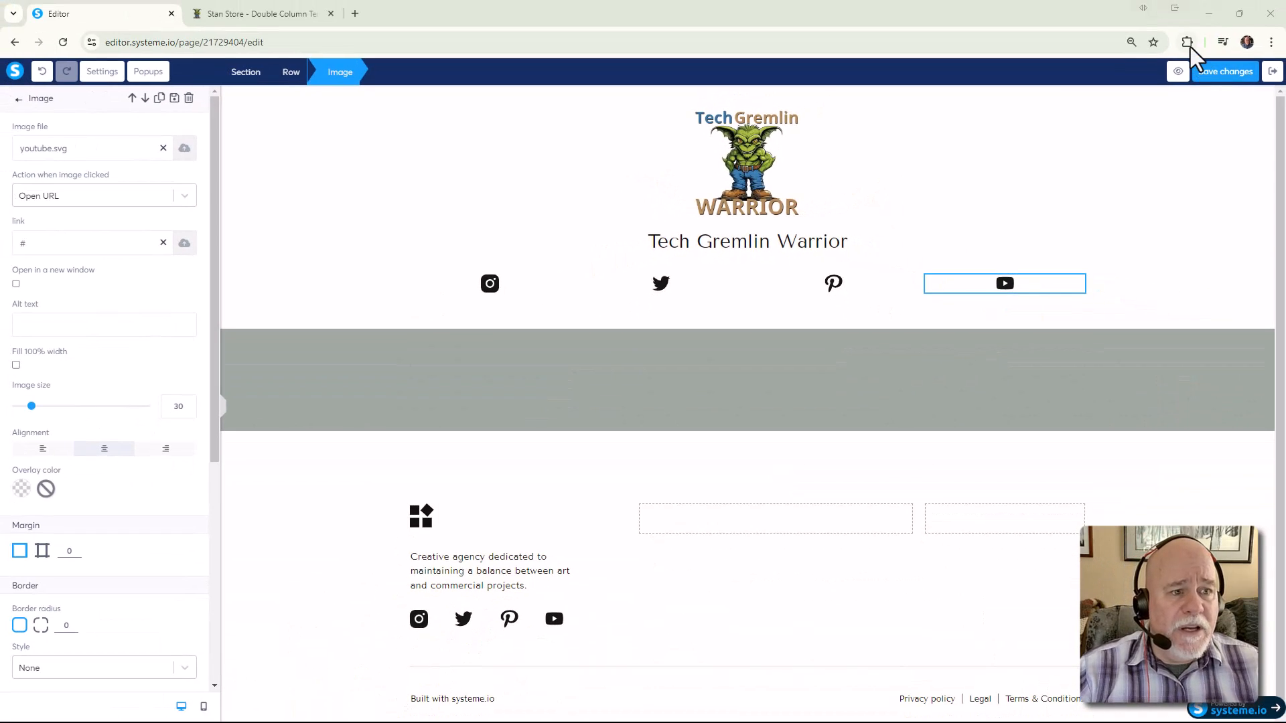
# Use the ColorZilla extension to pick #397DB1 from the TechGremlin logo
pyautogui.click(1187, 43)
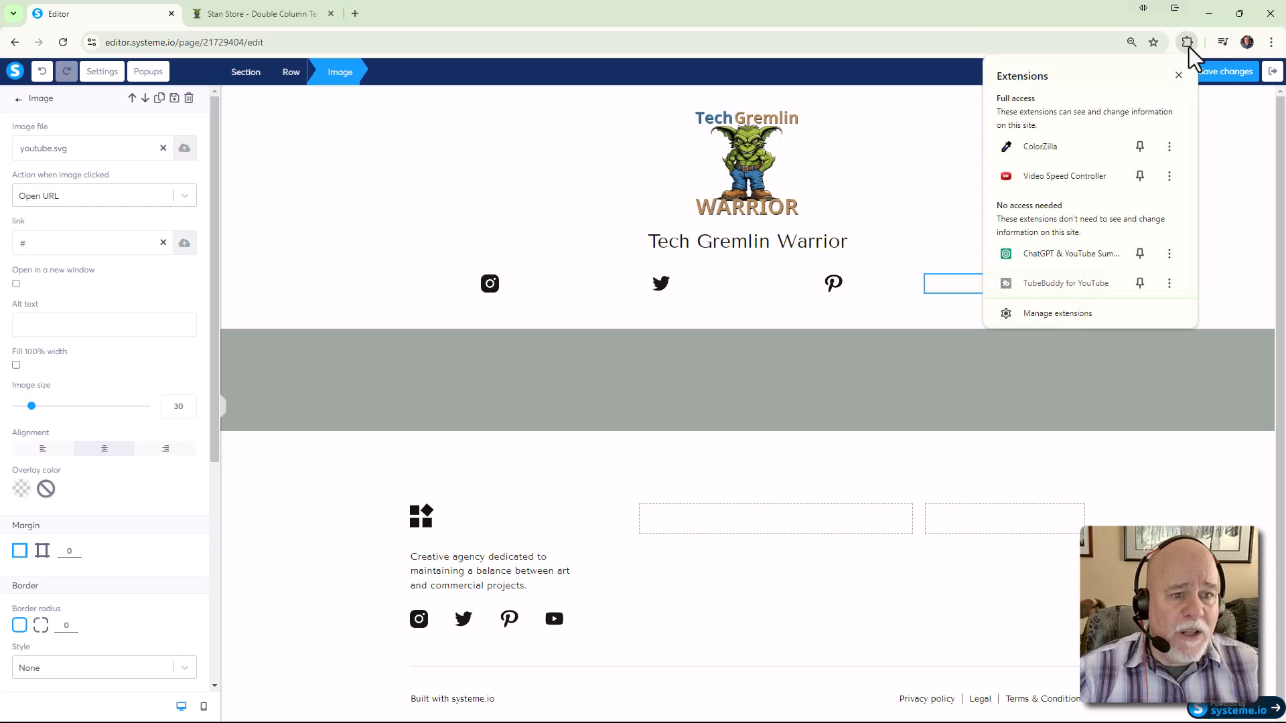
pyautogui.click(1067, 152)
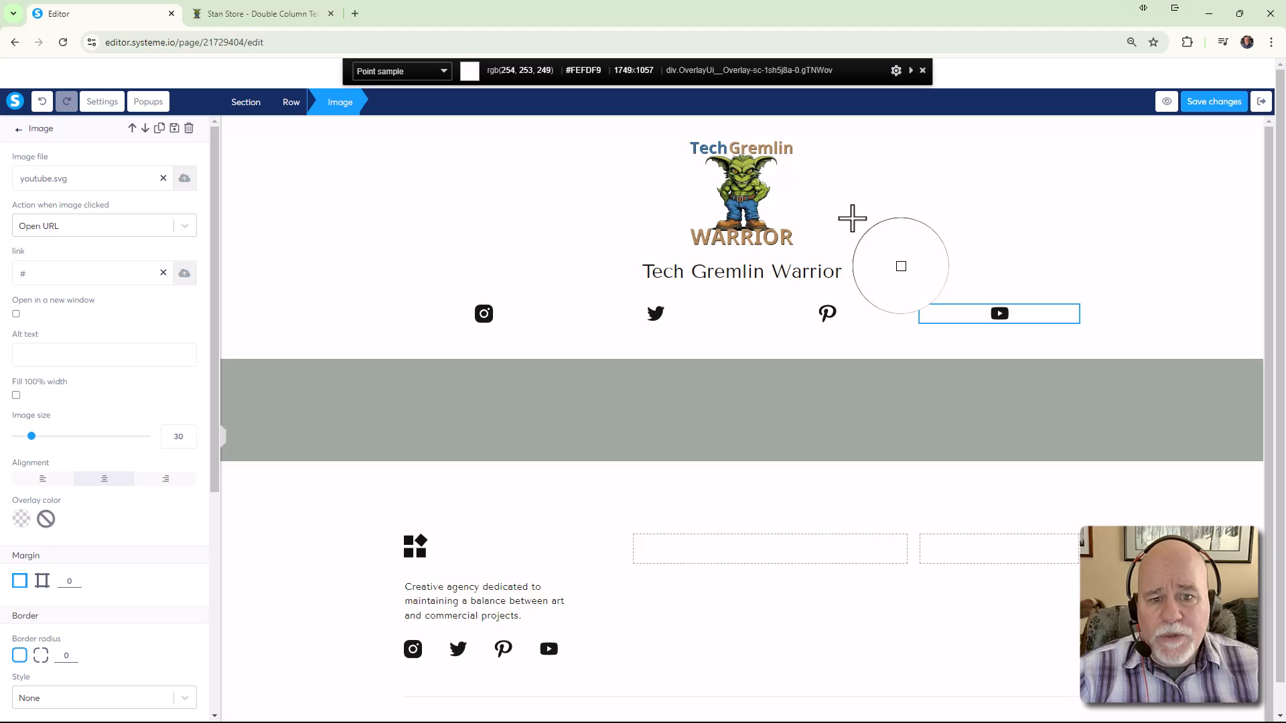
pyautogui.click(749, 205)
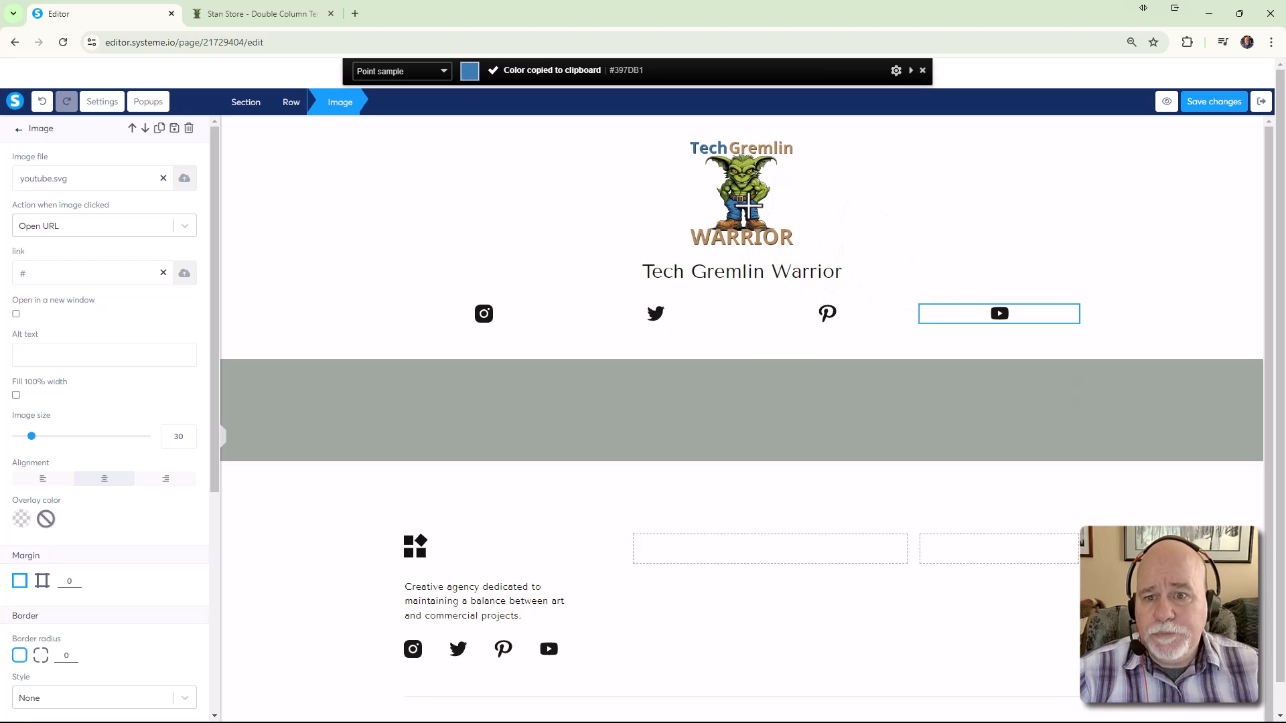
pyautogui.click(923, 71)
pyautogui.click(1187, 42)
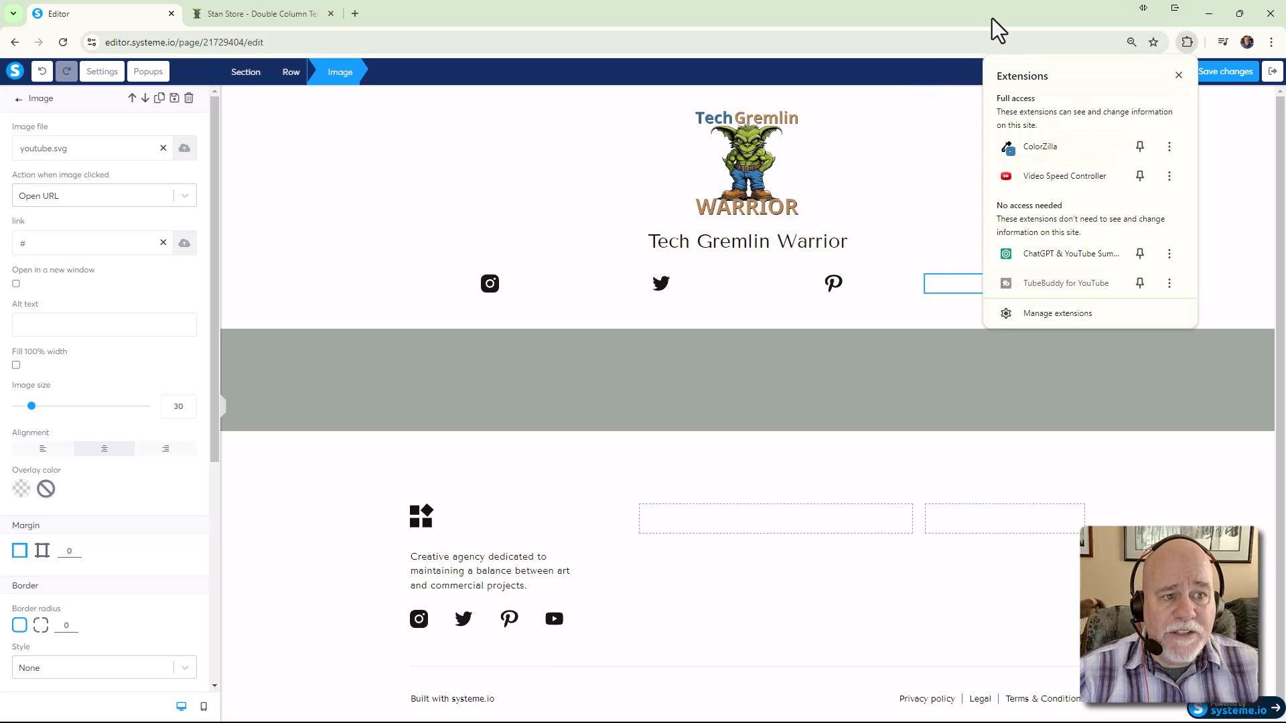
pyautogui.click(1178, 75)
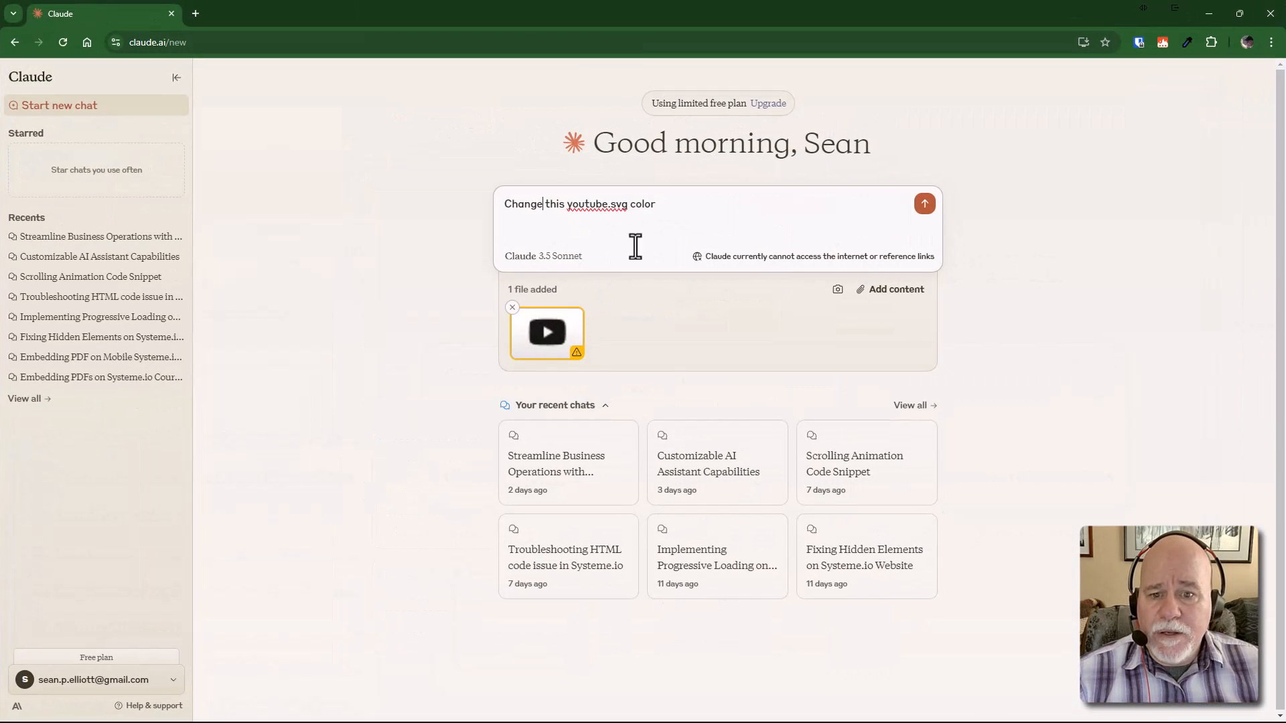
# Finish the prompt with '#397DB1.' and send the recolor request to Claude
pyautogui.write('#397DB1')
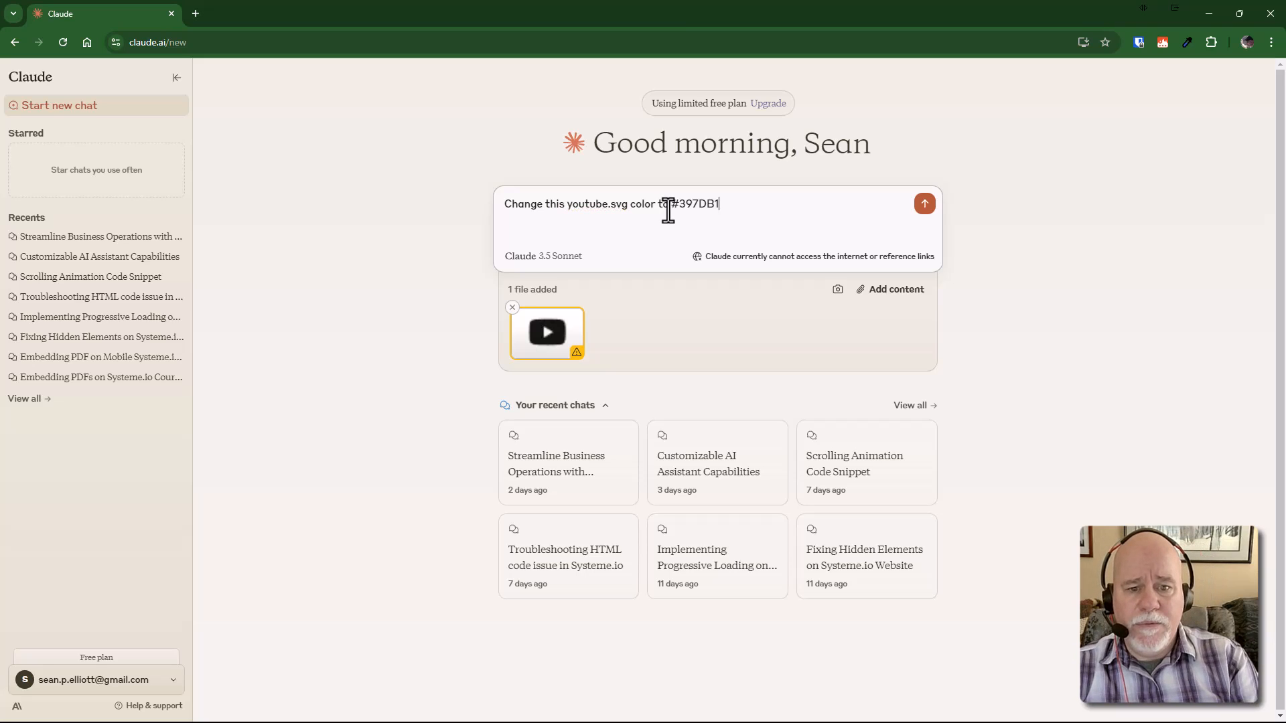
pyautogui.write('.')
pyautogui.press('Return')
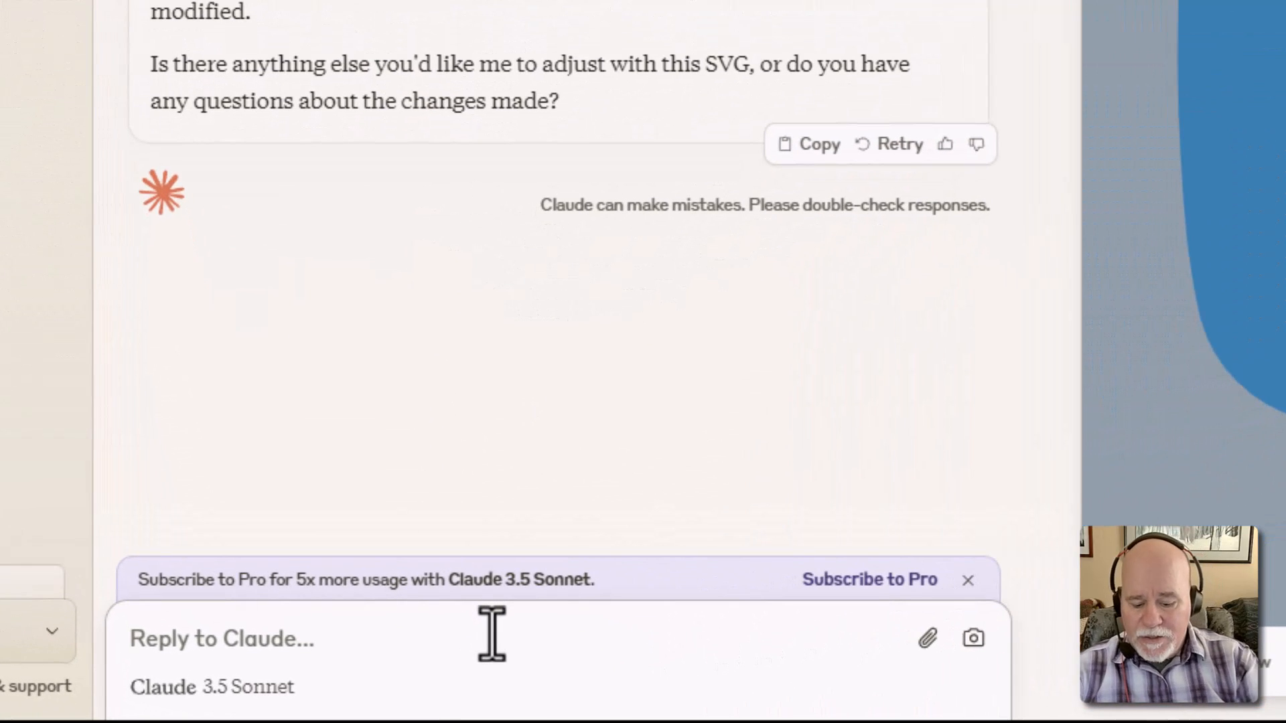
# Ask Claude 'Can you tell me how to download that so that it's a .svg file?'
pyautogui.write('Ca')
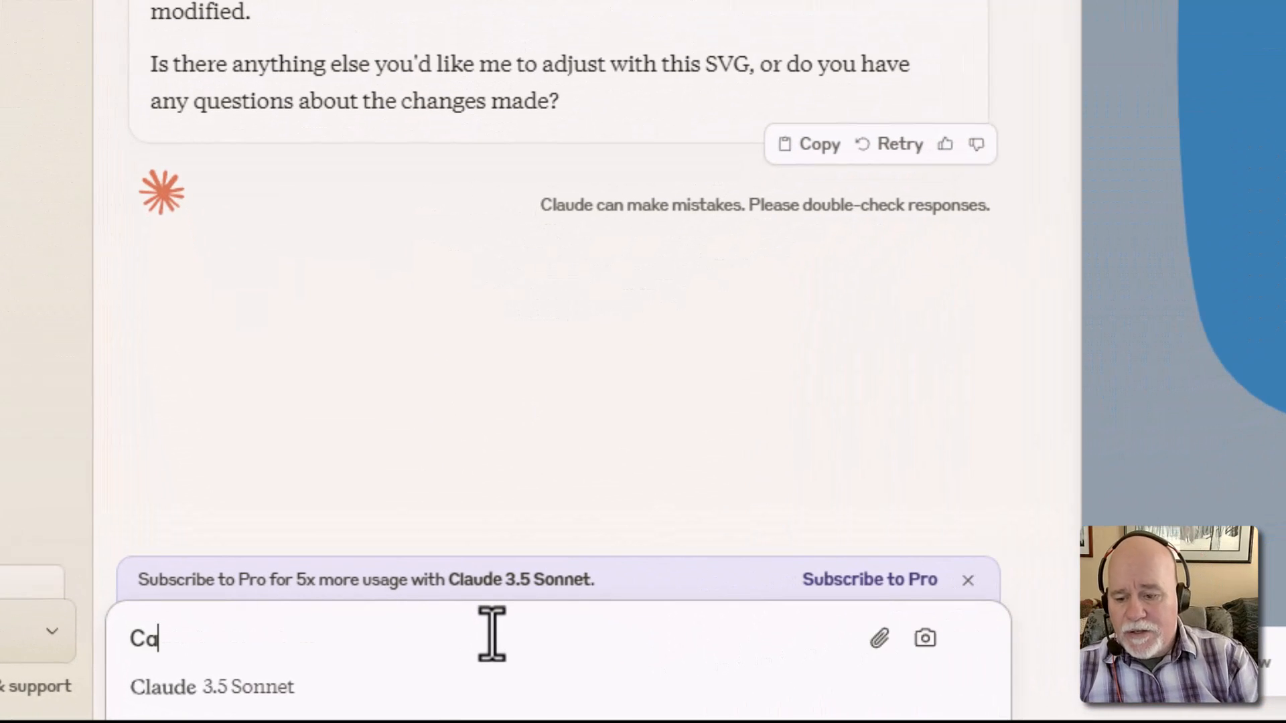
pyautogui.write('n you tell me')
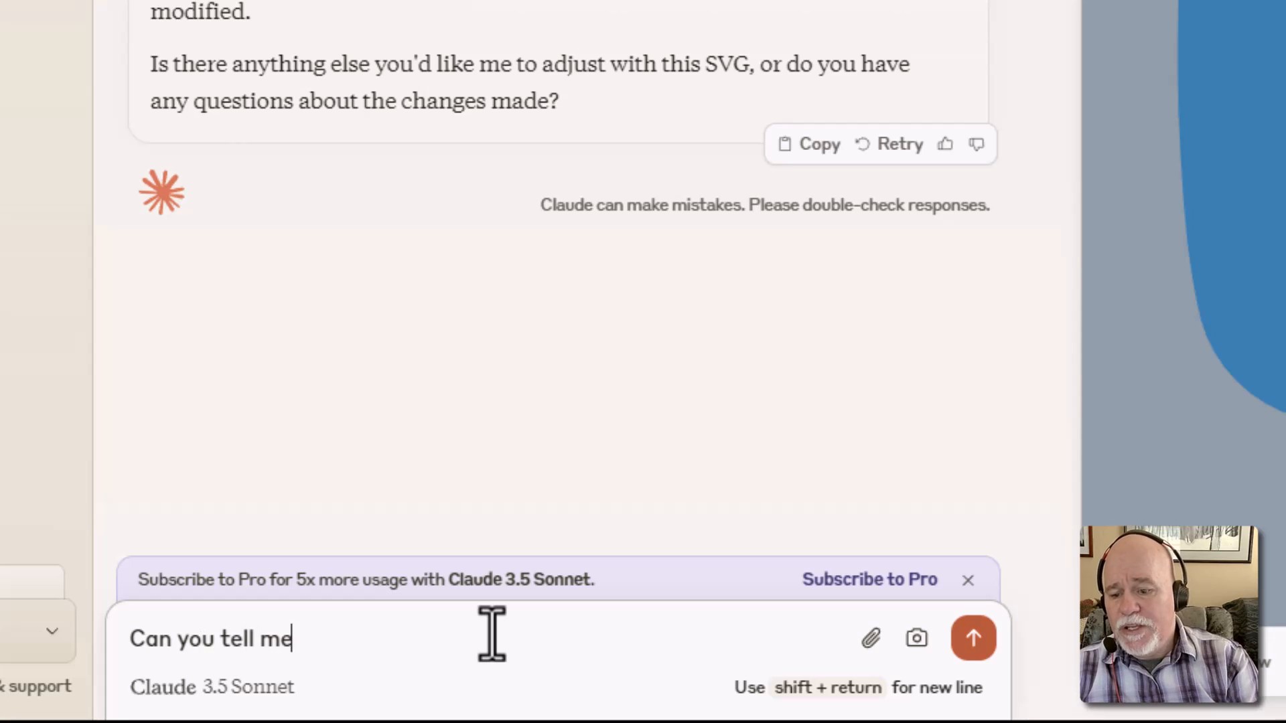
pyautogui.write(' how to download that to ')
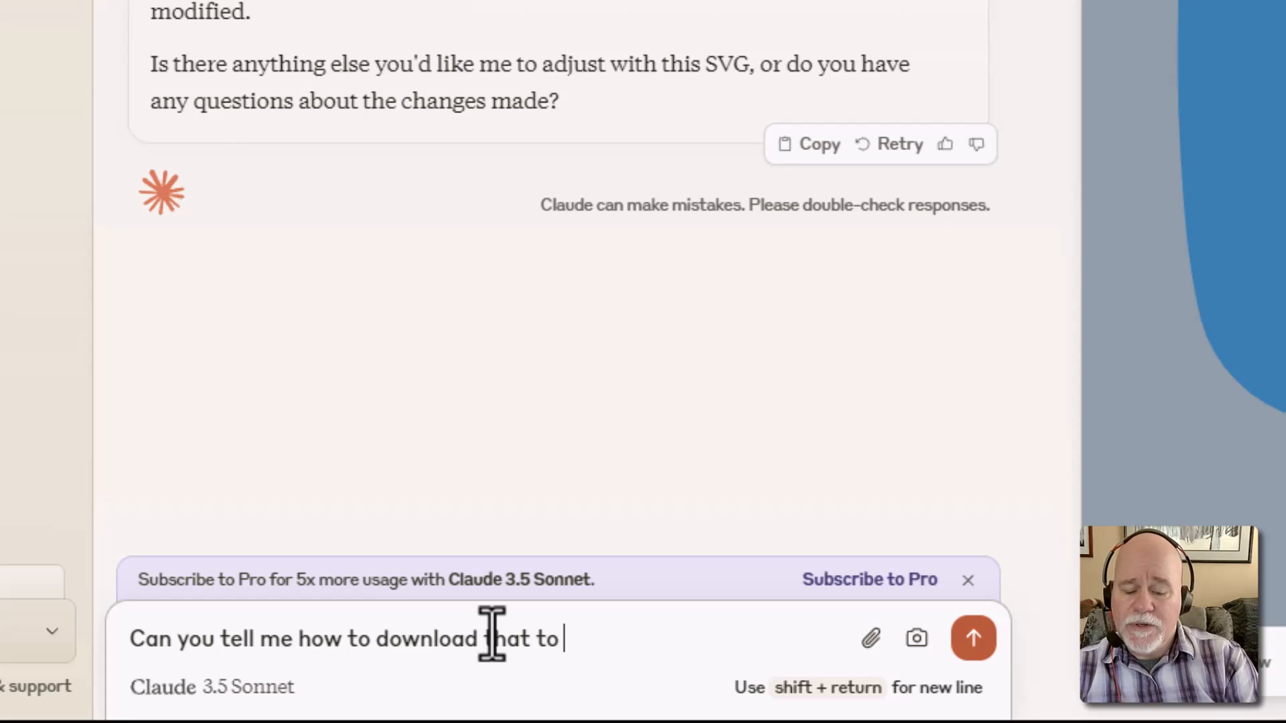
pyautogui.write('an')
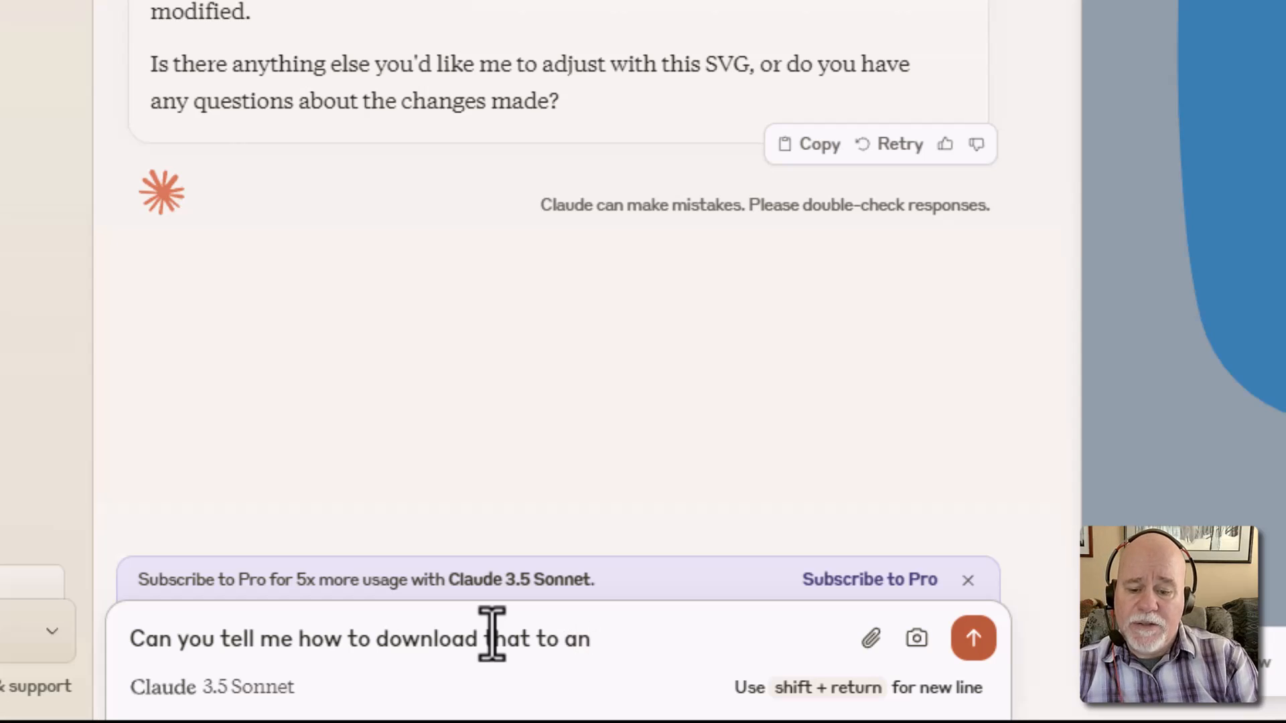
pyautogui.press('BackSpace')
pyautogui.press('BackSpace')
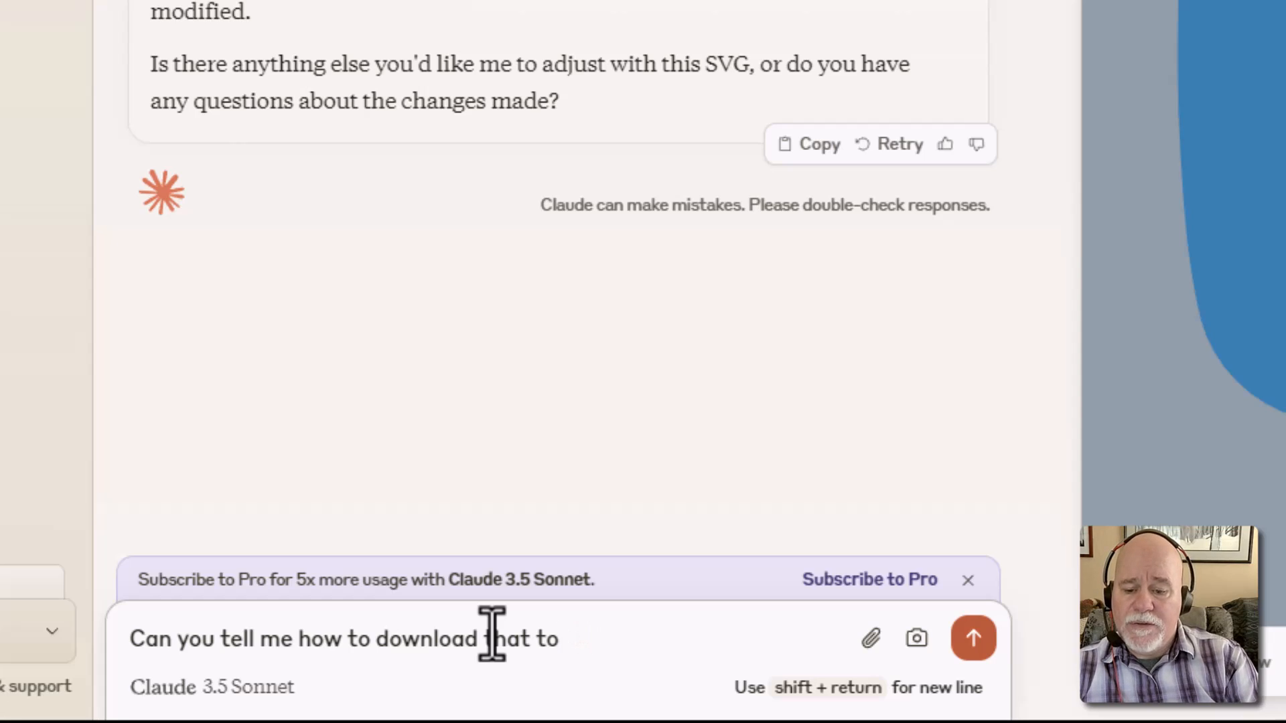
pyautogui.press('BackSpace')
pyautogui.press('BackSpace')
pyautogui.write('so that ')
pyautogui.write("it's d")
pyautogui.write(' .s')
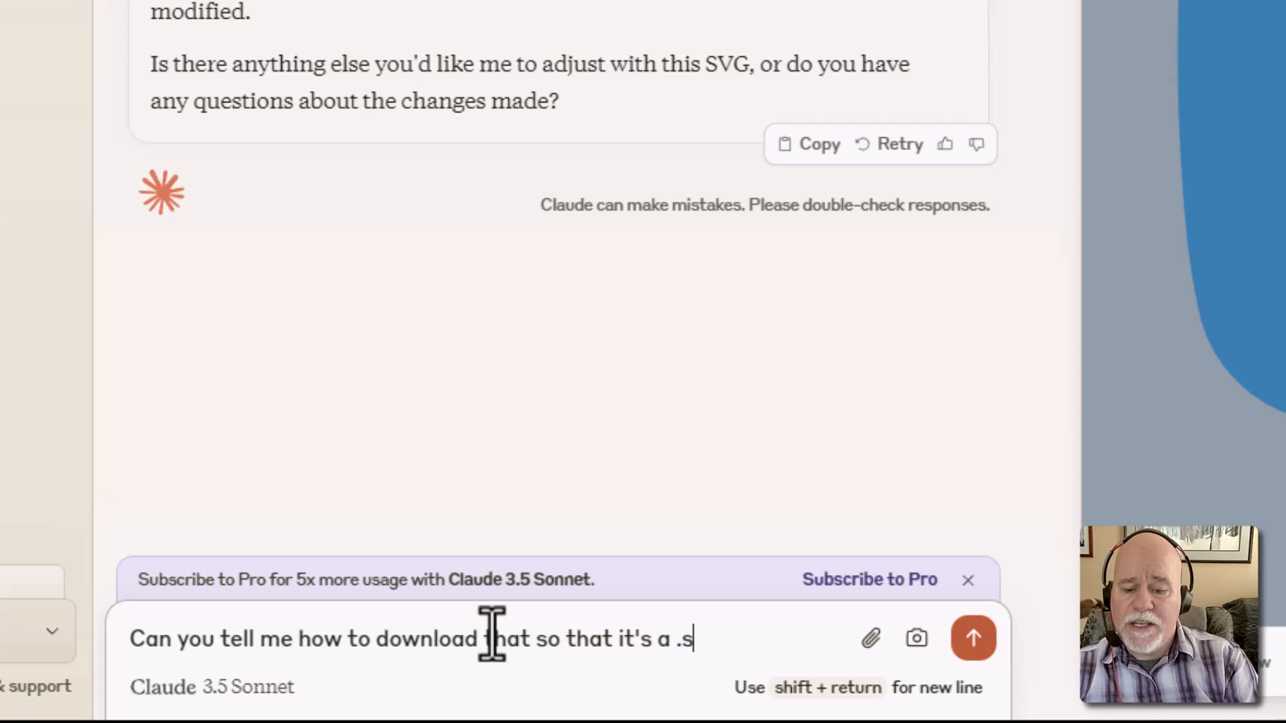
pyautogui.write('vg file?')
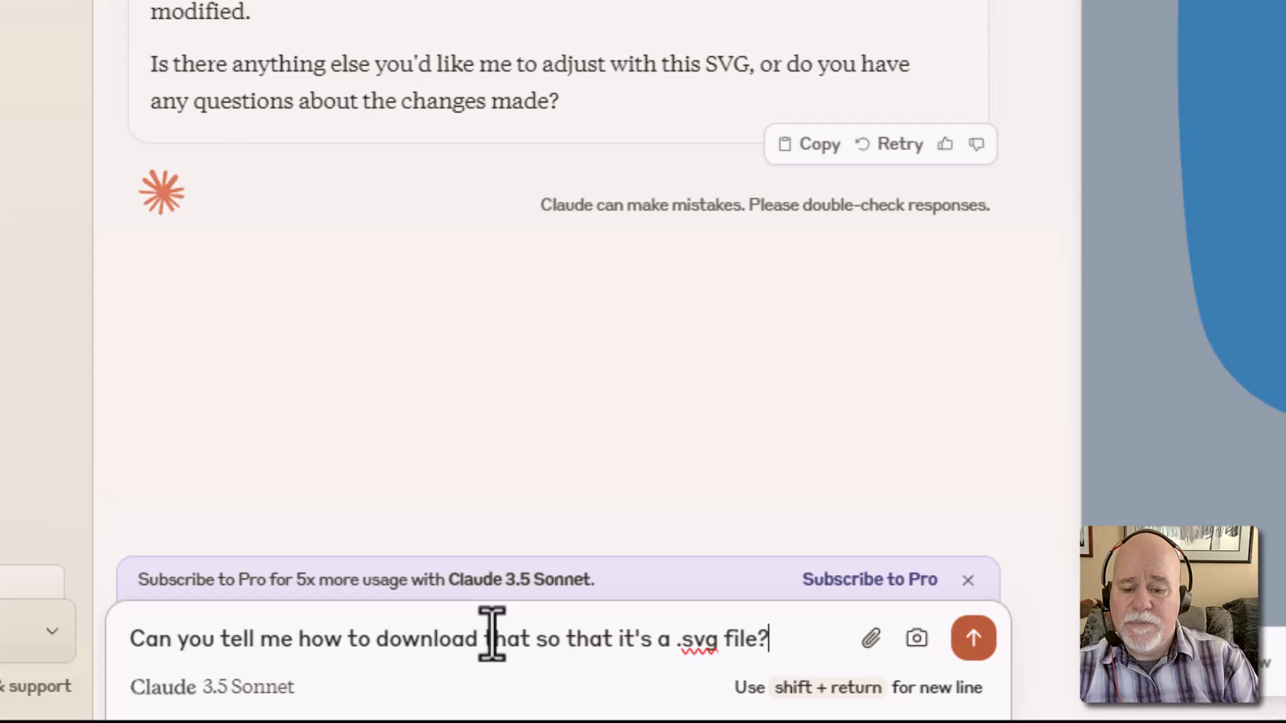
pyautogui.press('Return')
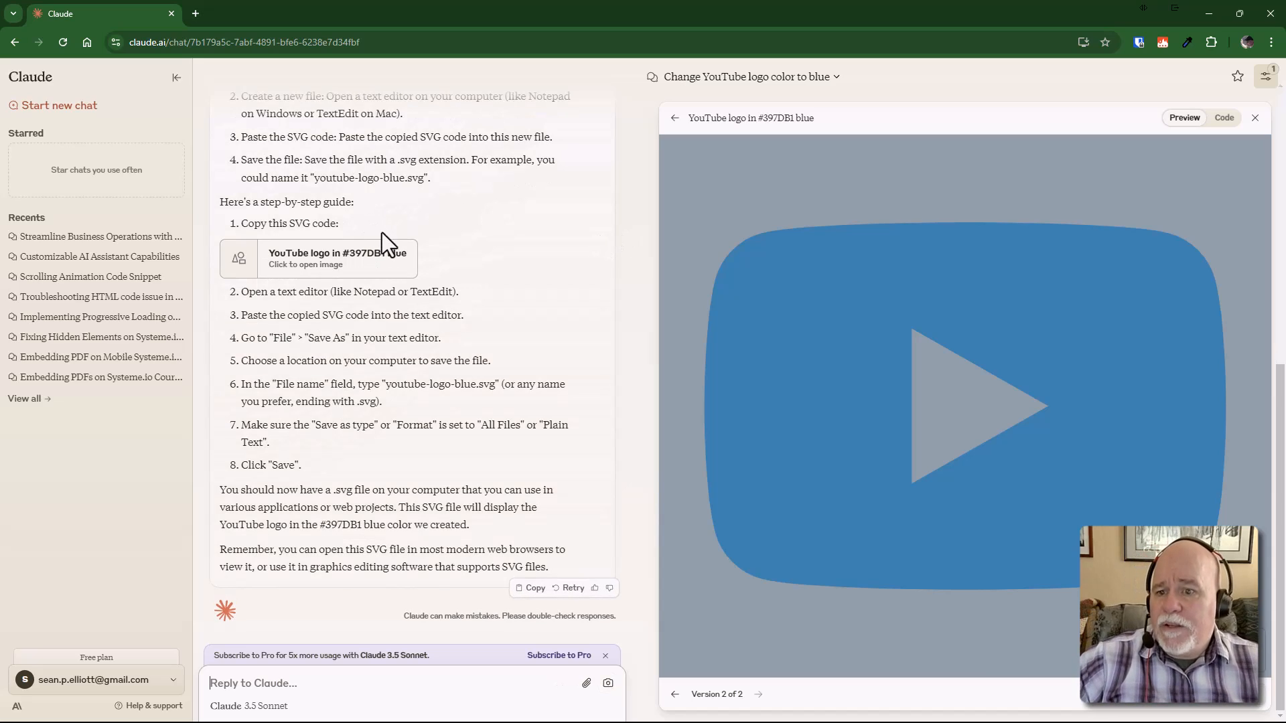
pyautogui.scroll(4, 382, 232)
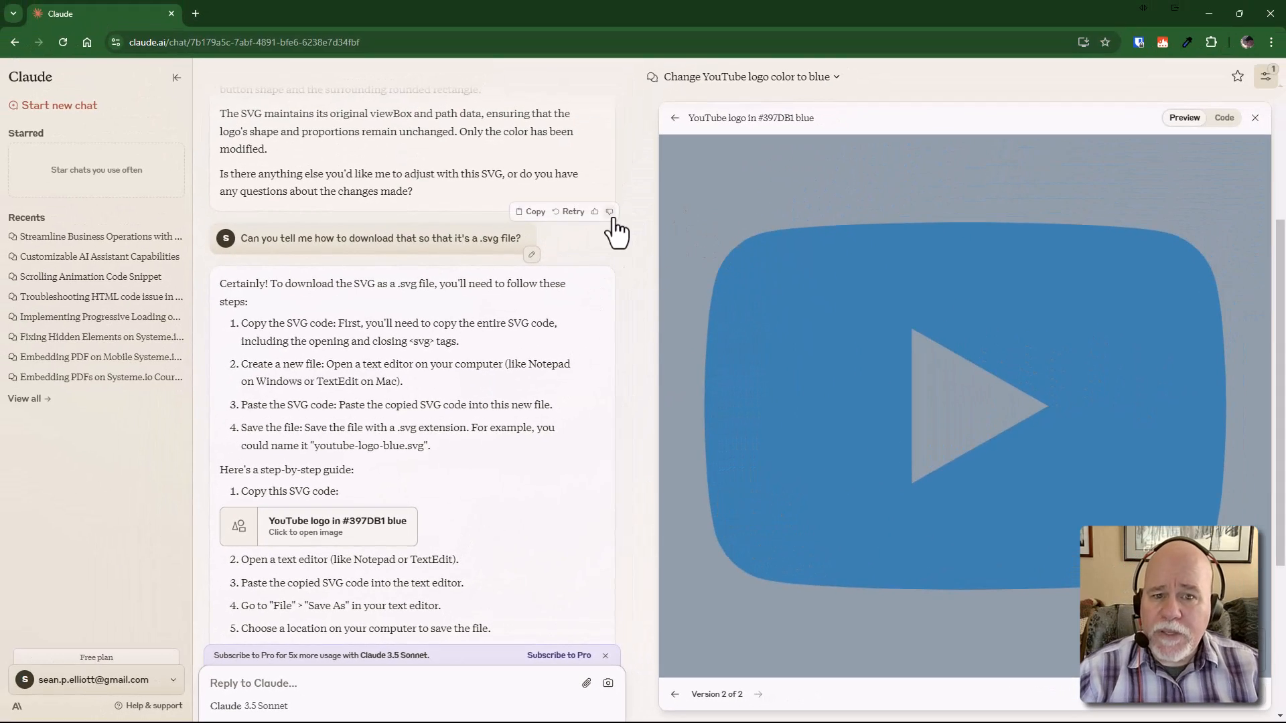
pyautogui.scroll(4, 615, 232)
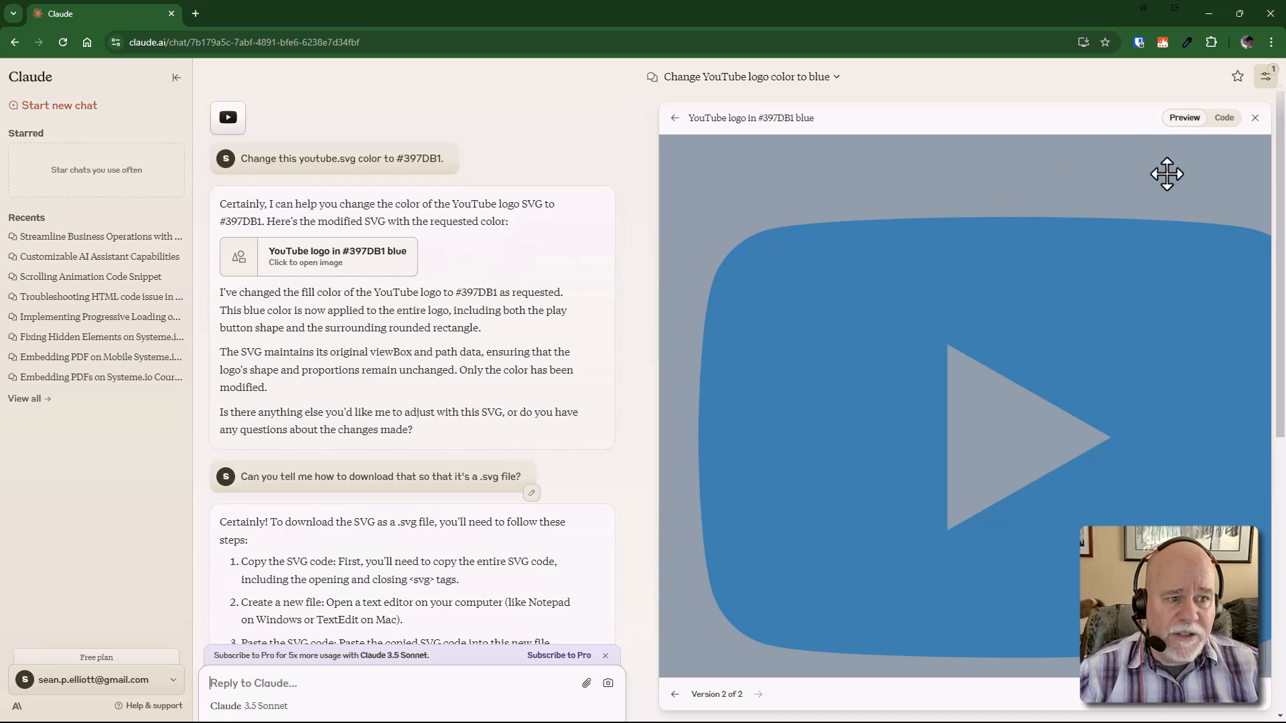
pyautogui.scroll(3, 1109, 303)
pyautogui.scroll(-5, 1112, 304)
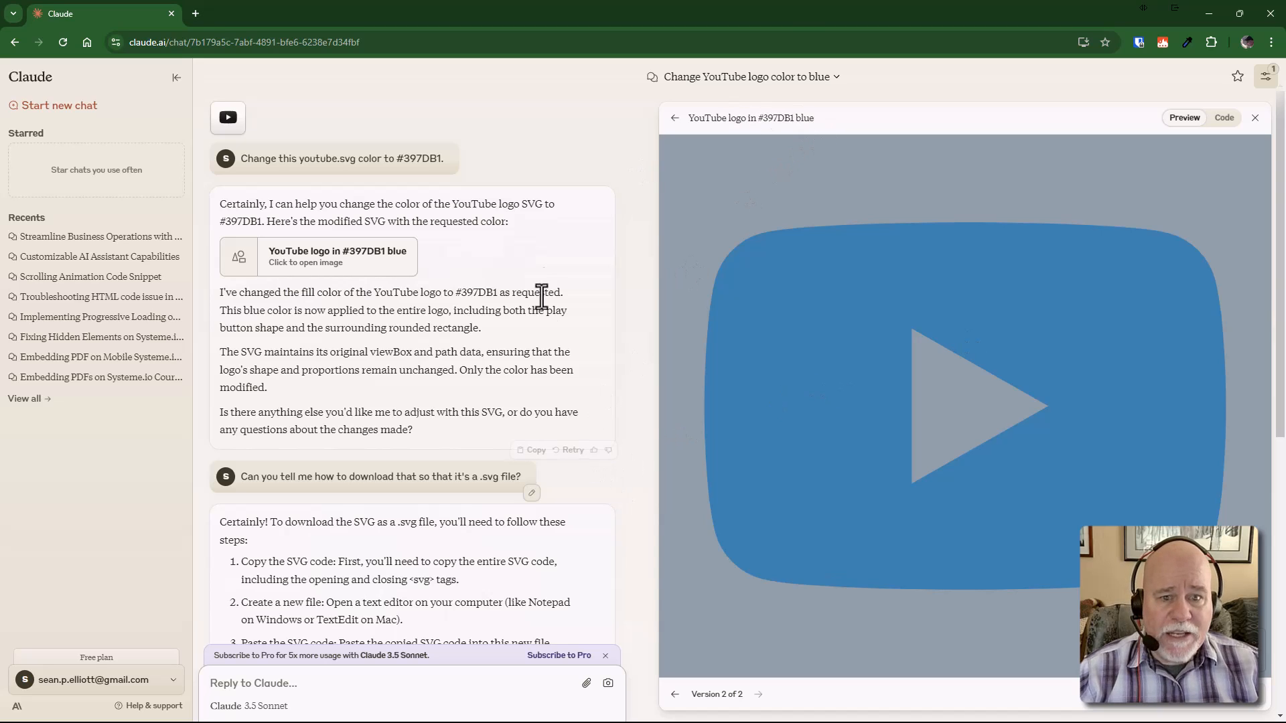
pyautogui.scroll(-2, 558, 329)
pyautogui.scroll(-5, 559, 343)
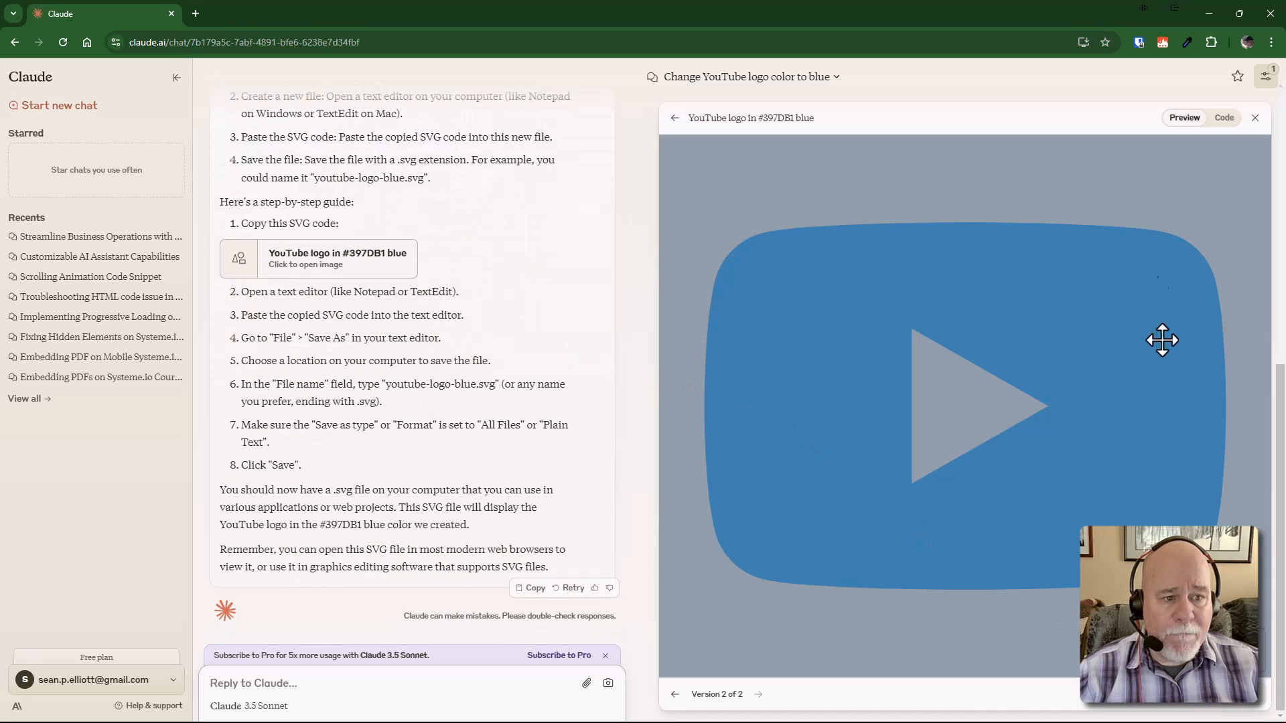
# Copy the blue logo's SVG source from Claude's Code view into a new Notepad note
pyautogui.click(1225, 118)
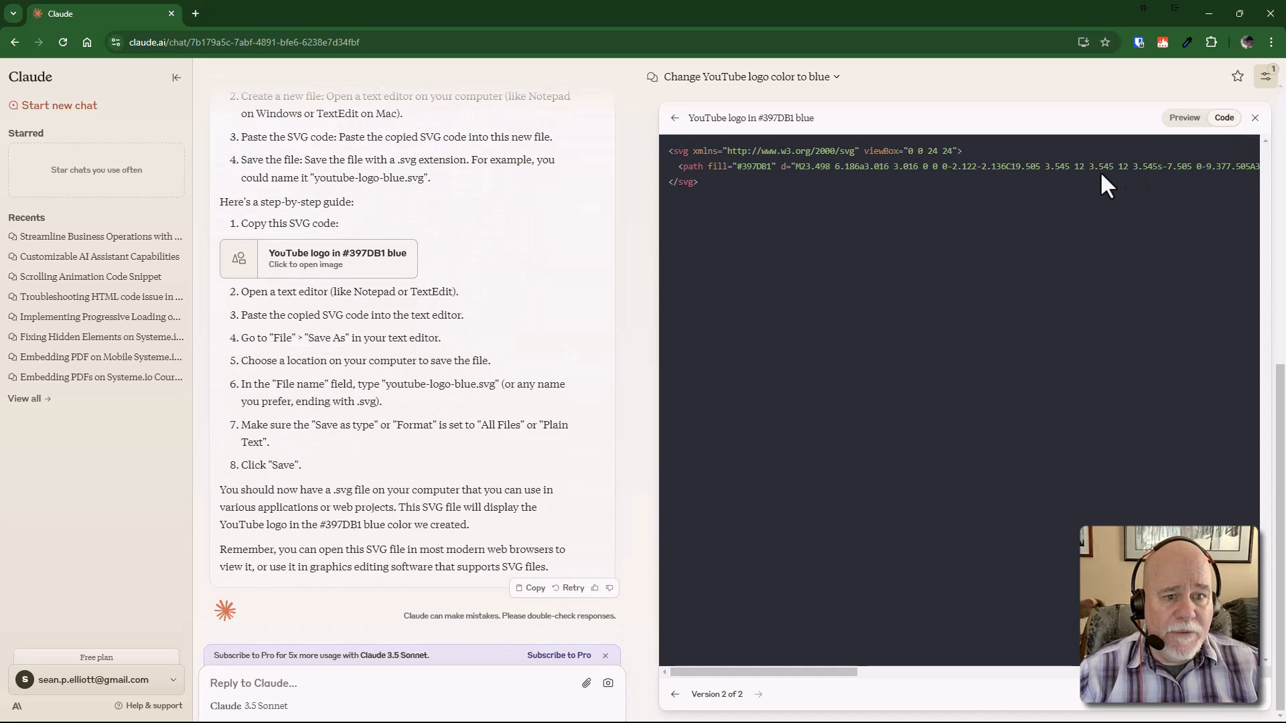
pyautogui.moveTo(702, 185); pyautogui.dragTo(661, 153)
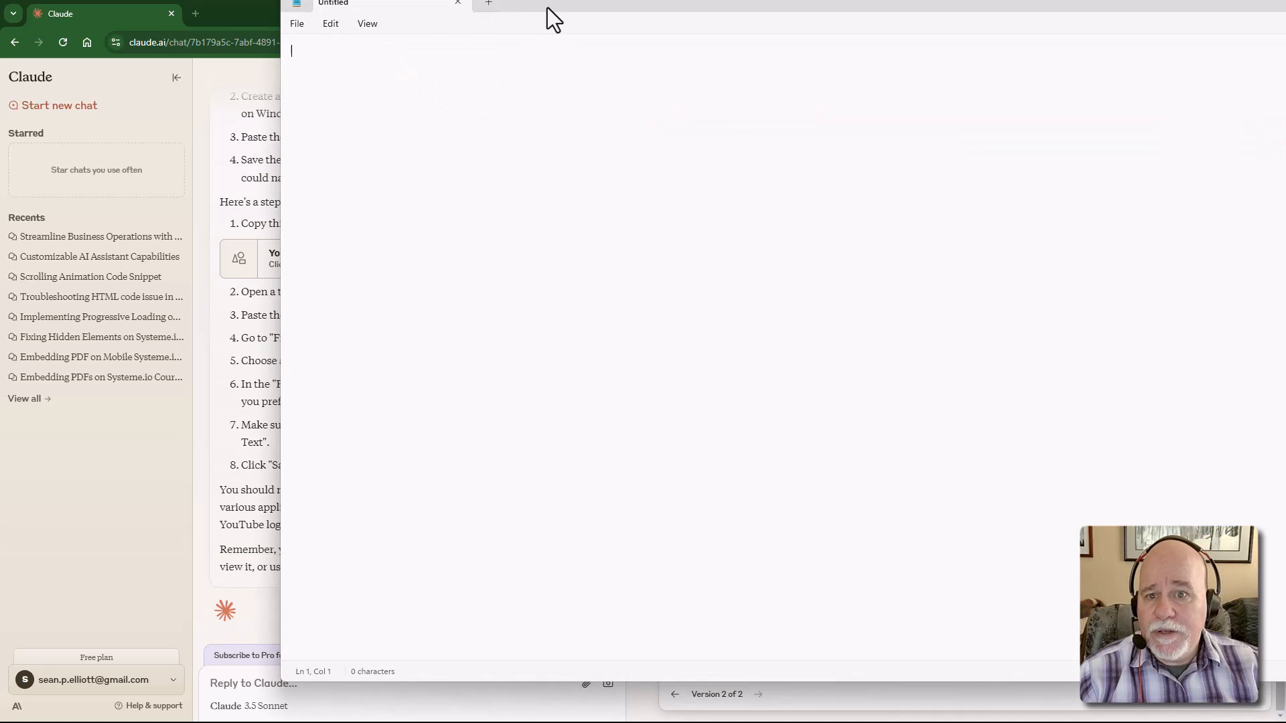
pyautogui.write('<svg xmlns="http://www.w3.org/2000/svg" viewBox="0 0 24 24">   <path fill="#397DB1" d="M23.498 6.186a3.016 3.016 0 0 0-2.122-2.136C19.505 3.545 12 3.545 12 3.545s-7.505 0-9.377.505A3.017 3.017 0 0 0 .502 6.186C0 8.07 0 12 0 12s0 3.93.502 5.814a3.016 3.016 0 0 0 2.122 2.136c1.871.505 9.376.505 9.376.505s7.505 0 9.377-.505a3.015 3.015 0 0 0 2.122-2.136C24 15.93 24 12 24 12s0-3.93-.502-5.814zM9.545 15.568V8.432L15.818 12l-6.273 3.568z"/> </svg>')
pyautogui.moveTo(296, 14); pyautogui.dragTo(1283, 194)
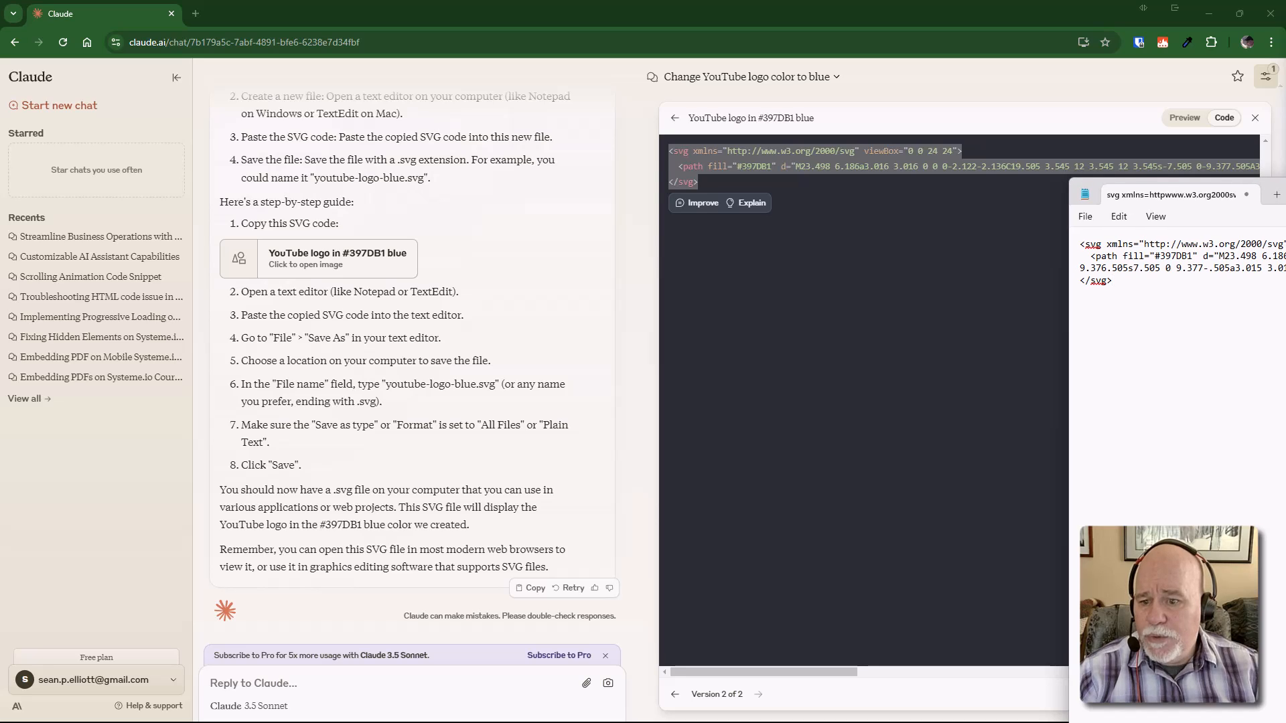
pyautogui.moveTo(496, 386); pyautogui.dragTo(386, 392)
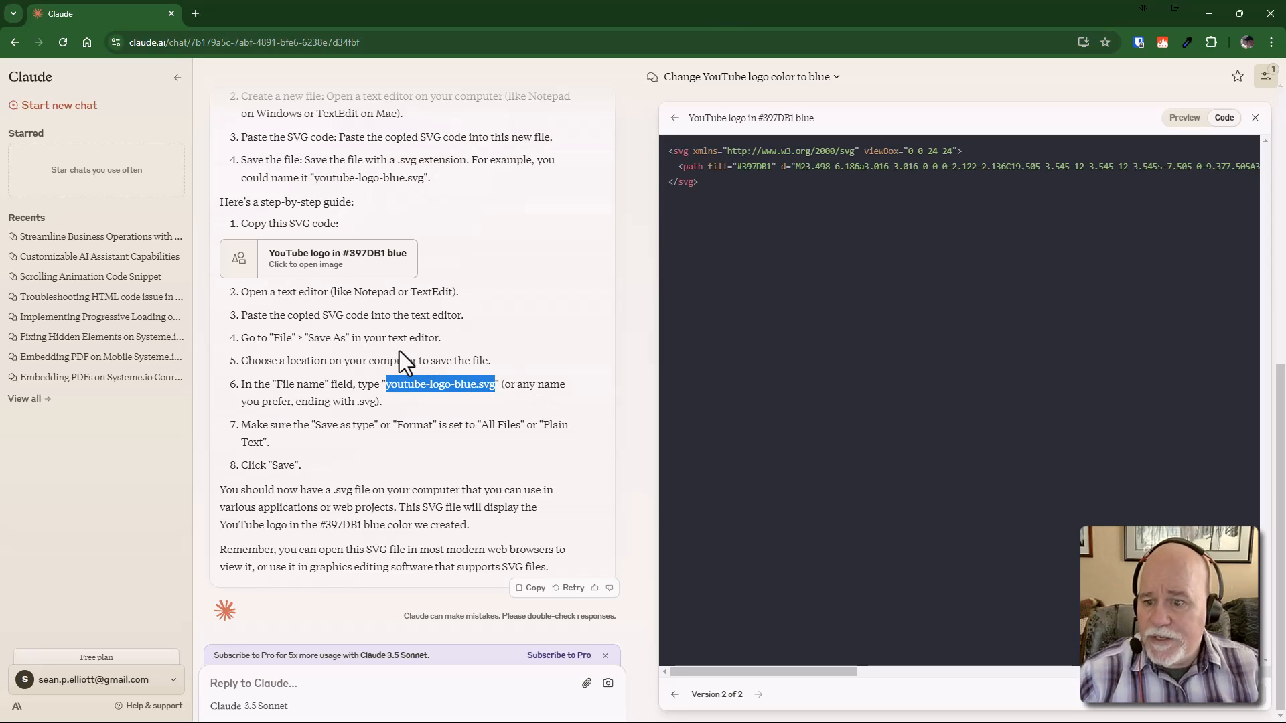
pyautogui.moveTo(1285, 189); pyautogui.dragTo(1018, 110)
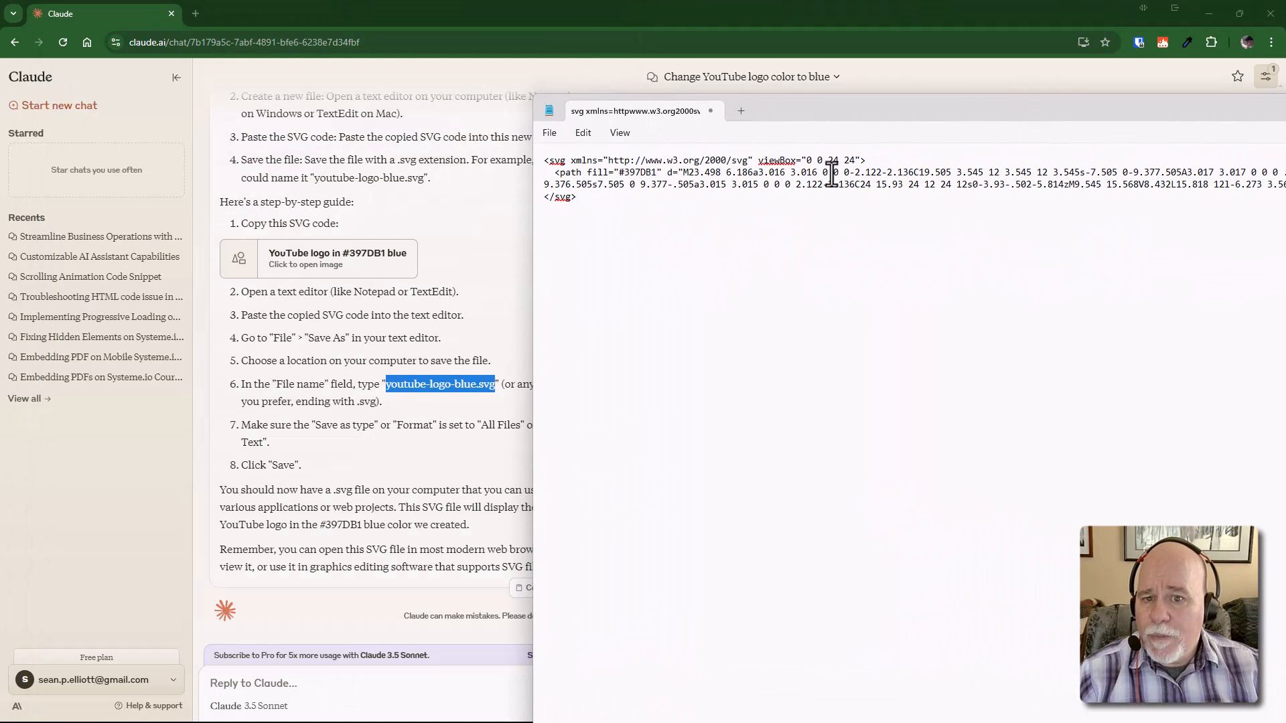
pyautogui.click(551, 134)
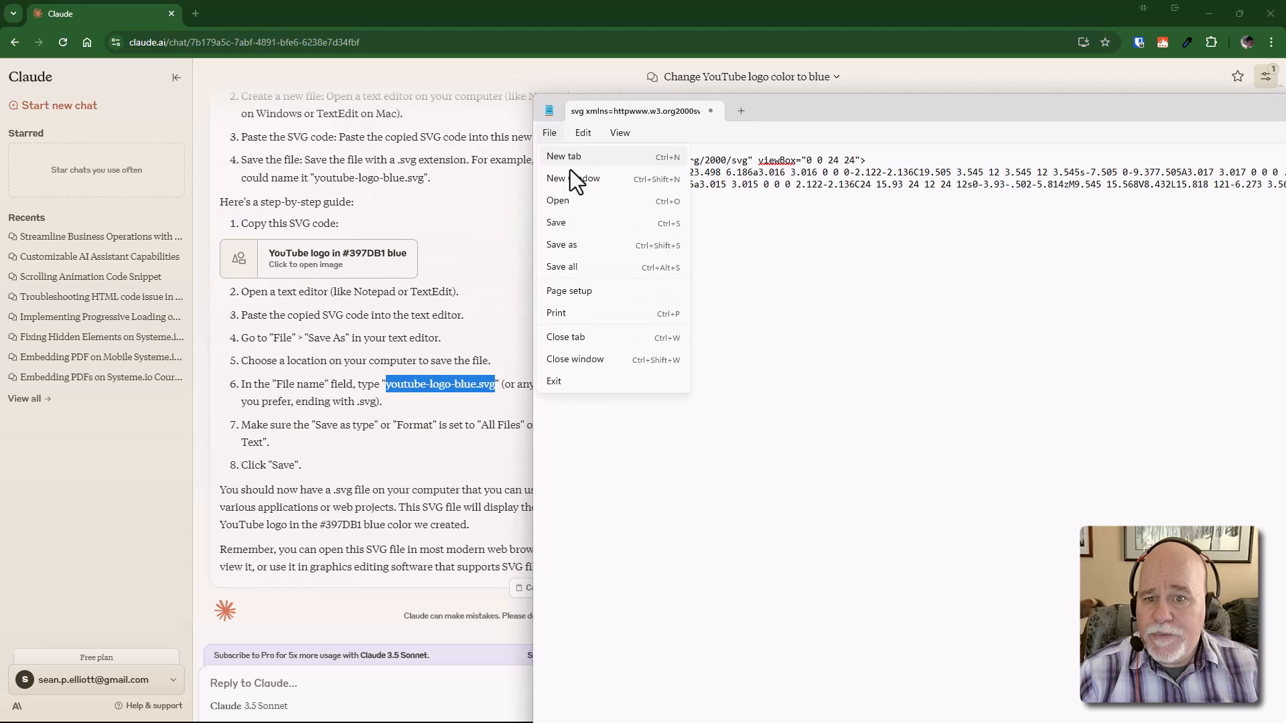
pyautogui.click(577, 250)
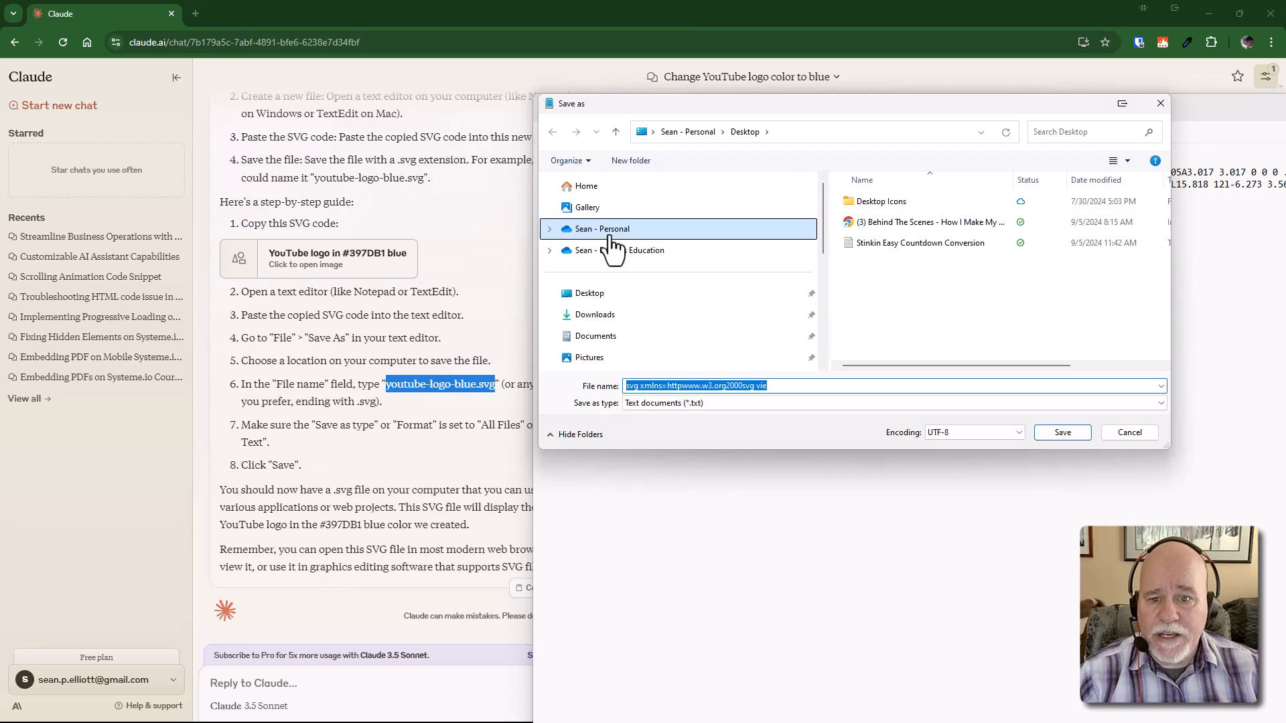
pyautogui.click(613, 318)
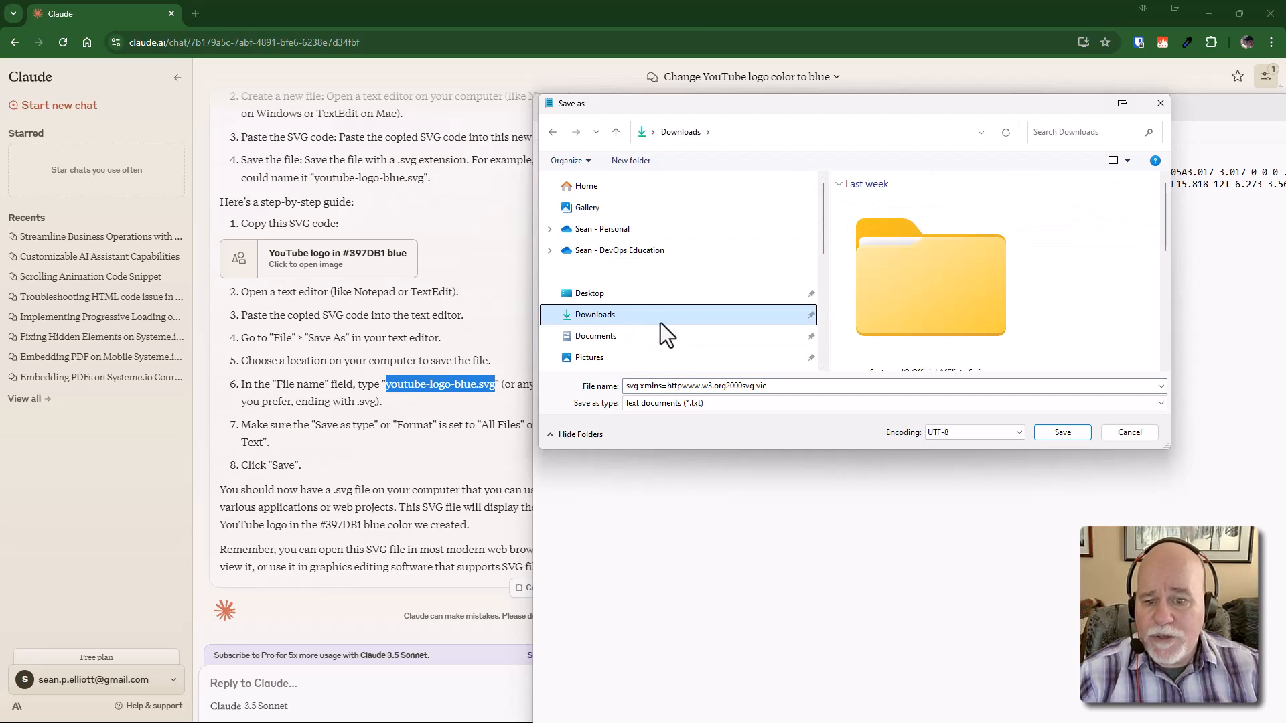
pyautogui.click(720, 387)
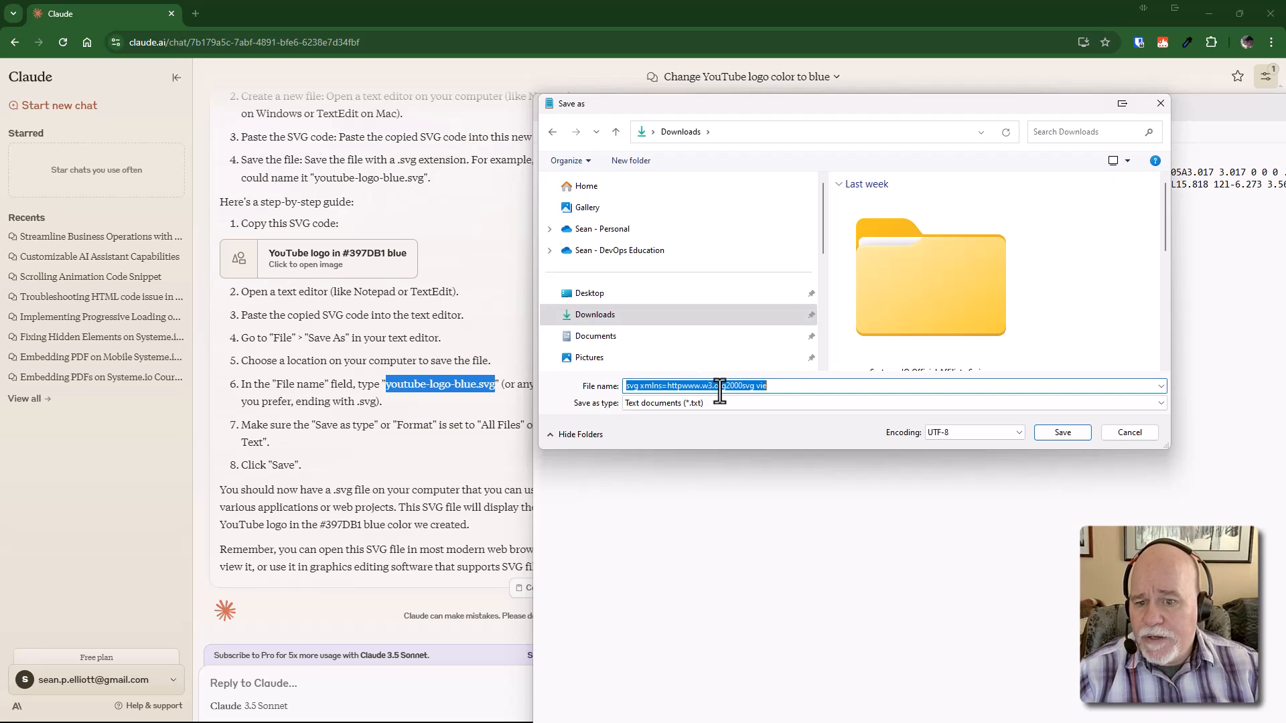
pyautogui.write('<svg xmlns="http://www.w3.org/2000/svg" viewBox="0 0 24 24">')
pyautogui.hotkey('ctrl', 'a')
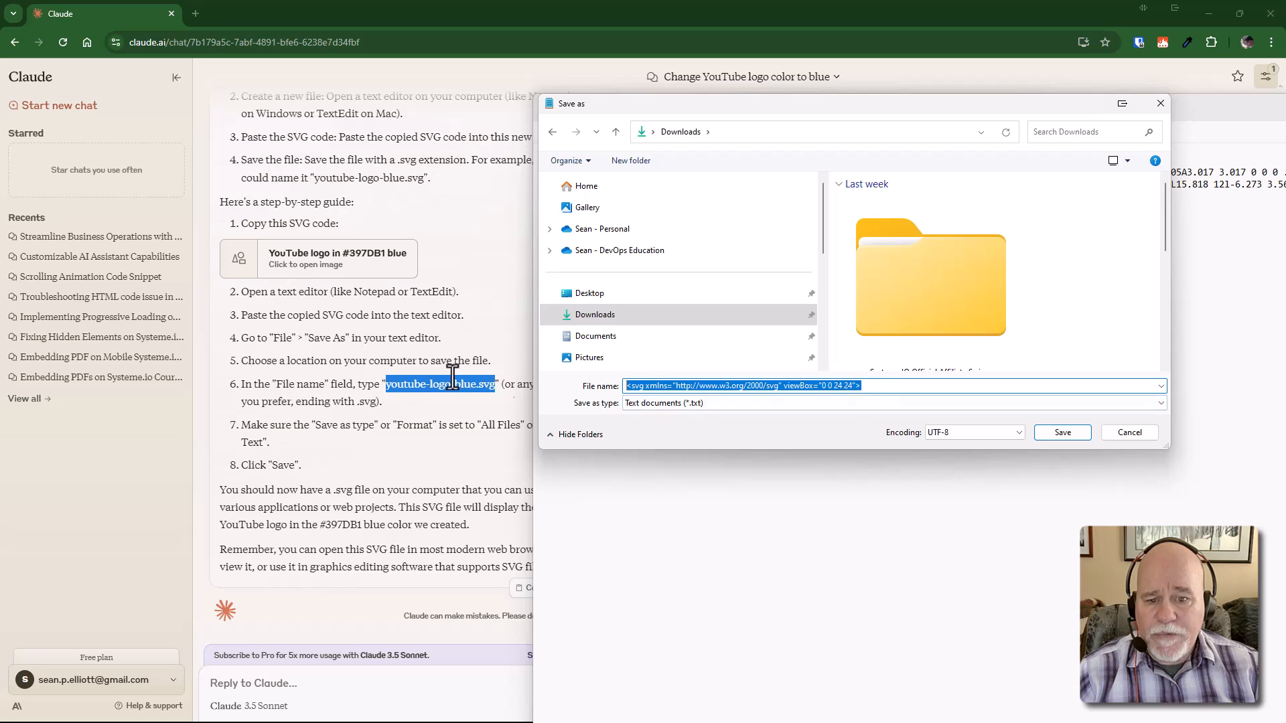
pyautogui.press('BackSpace')
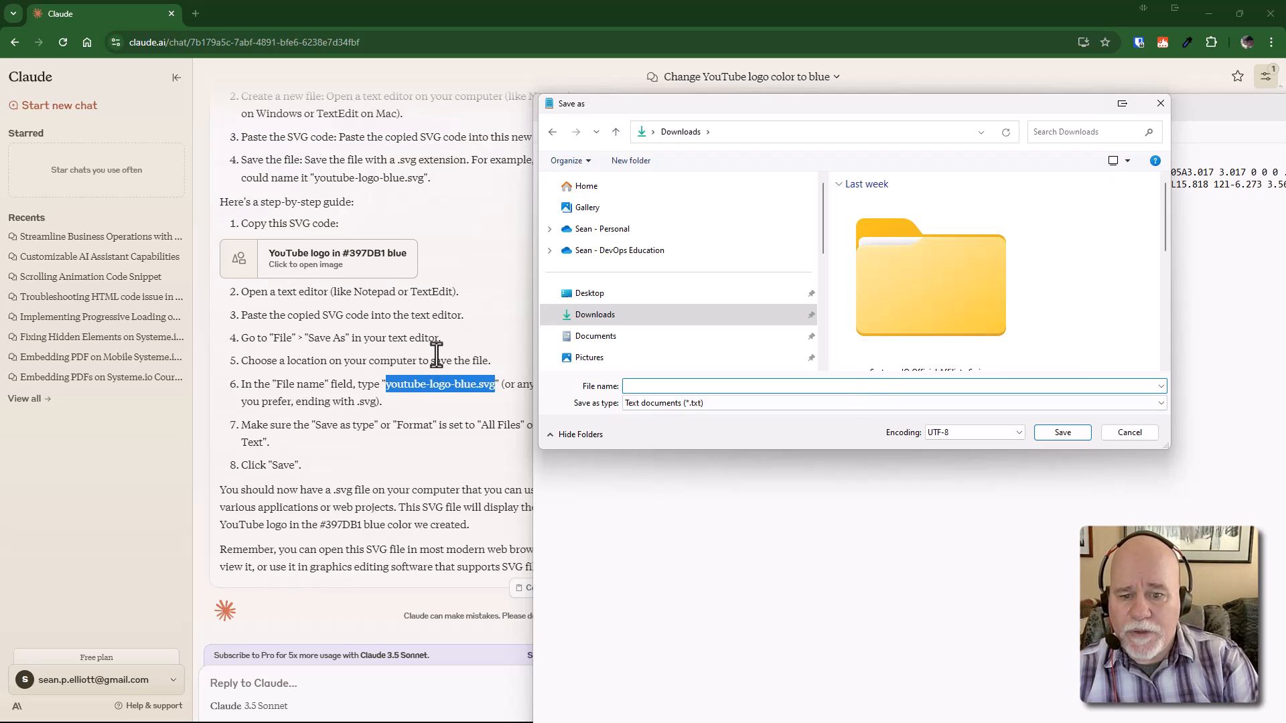
pyautogui.write('b')
pyautogui.press('BackSpace')
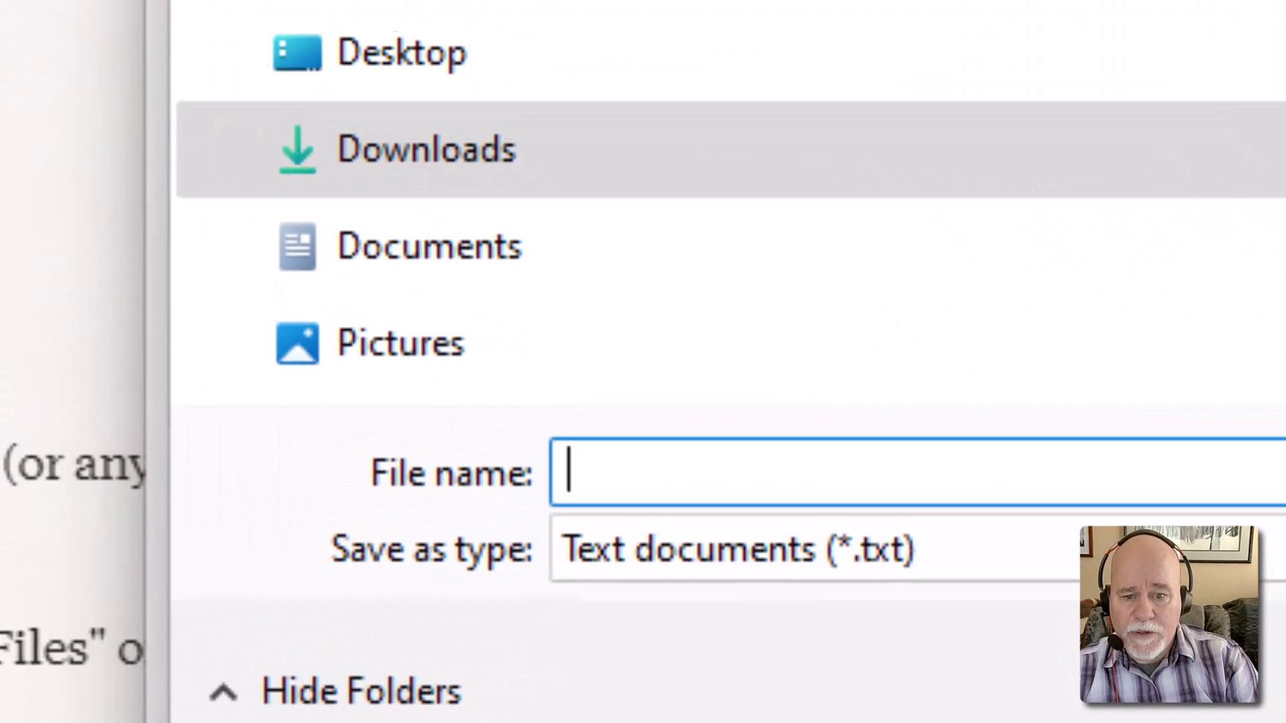
pyautogui.write('blue-youtube')
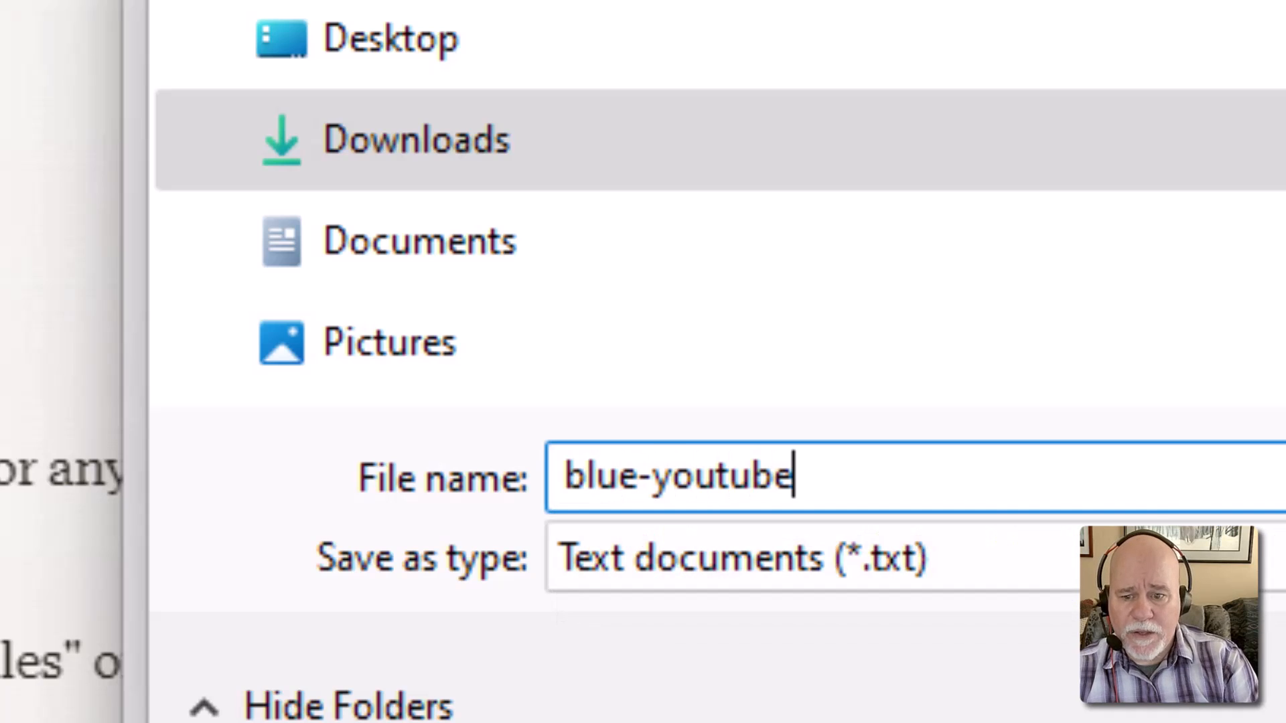
pyautogui.write('-')
pyautogui.press('BackSpace')
pyautogui.write('.svg')
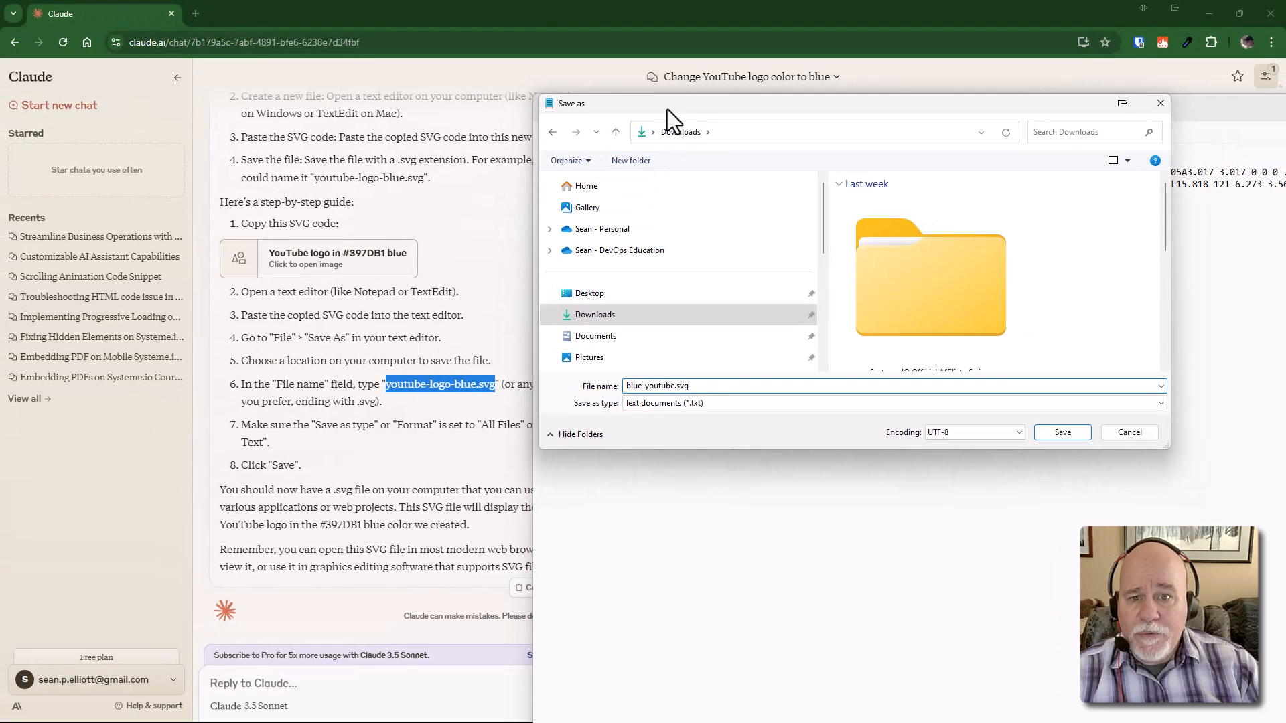
pyautogui.moveTo(667, 110); pyautogui.dragTo(751, 138)
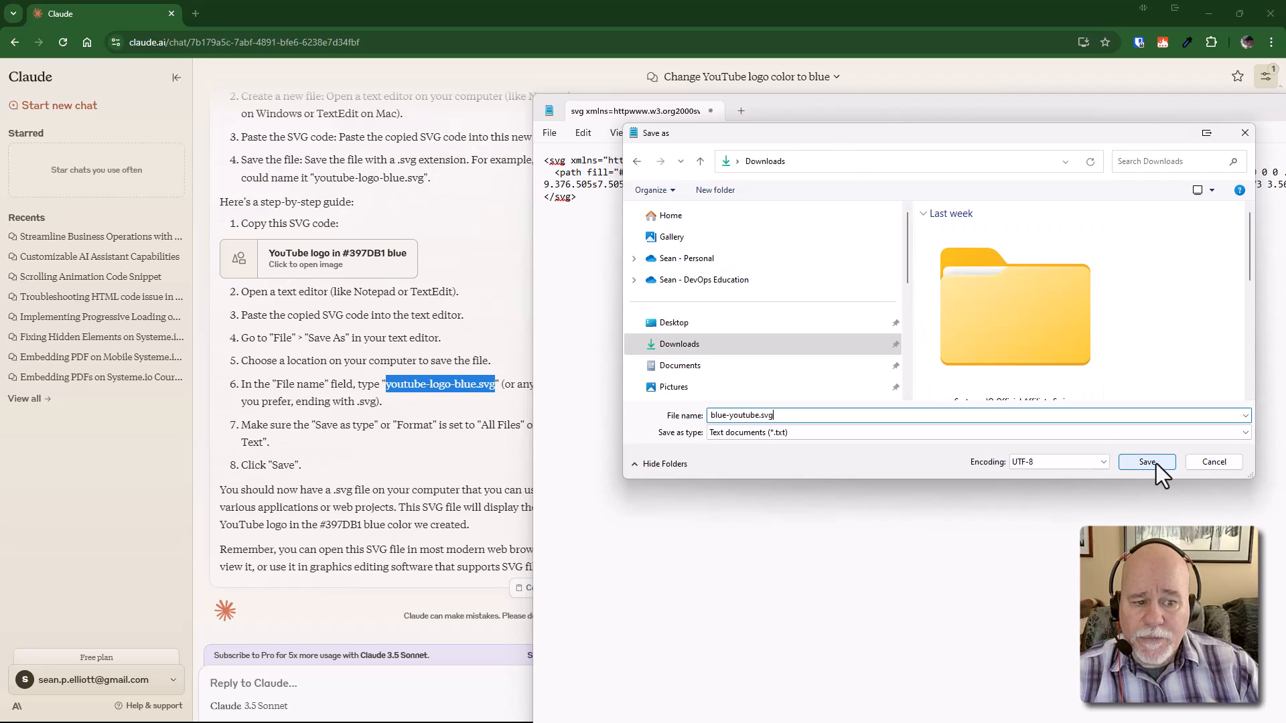
pyautogui.click(1207, 464)
pyautogui.moveTo(967, 114); pyautogui.dragTo(1285, 117)
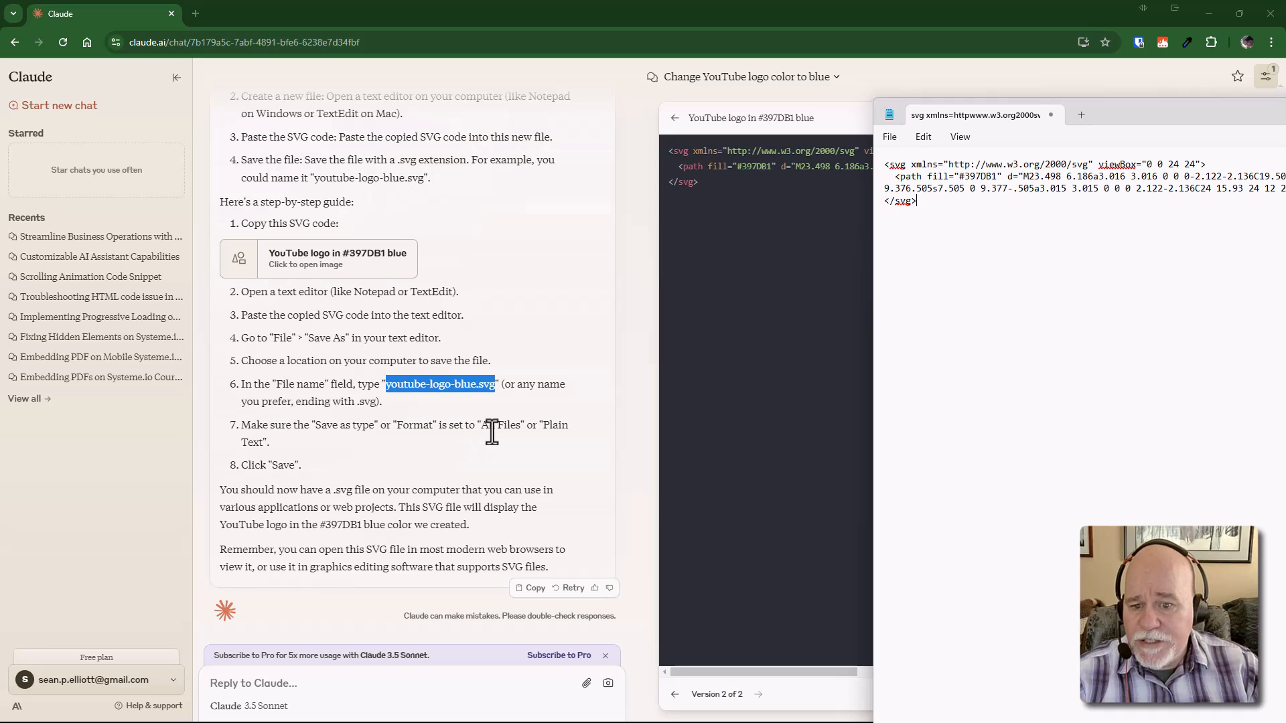
# Save the Notepad note to Downloads as blue-youtube.svg with file type All files
pyautogui.moveTo(1151, 124); pyautogui.dragTo(765, 136)
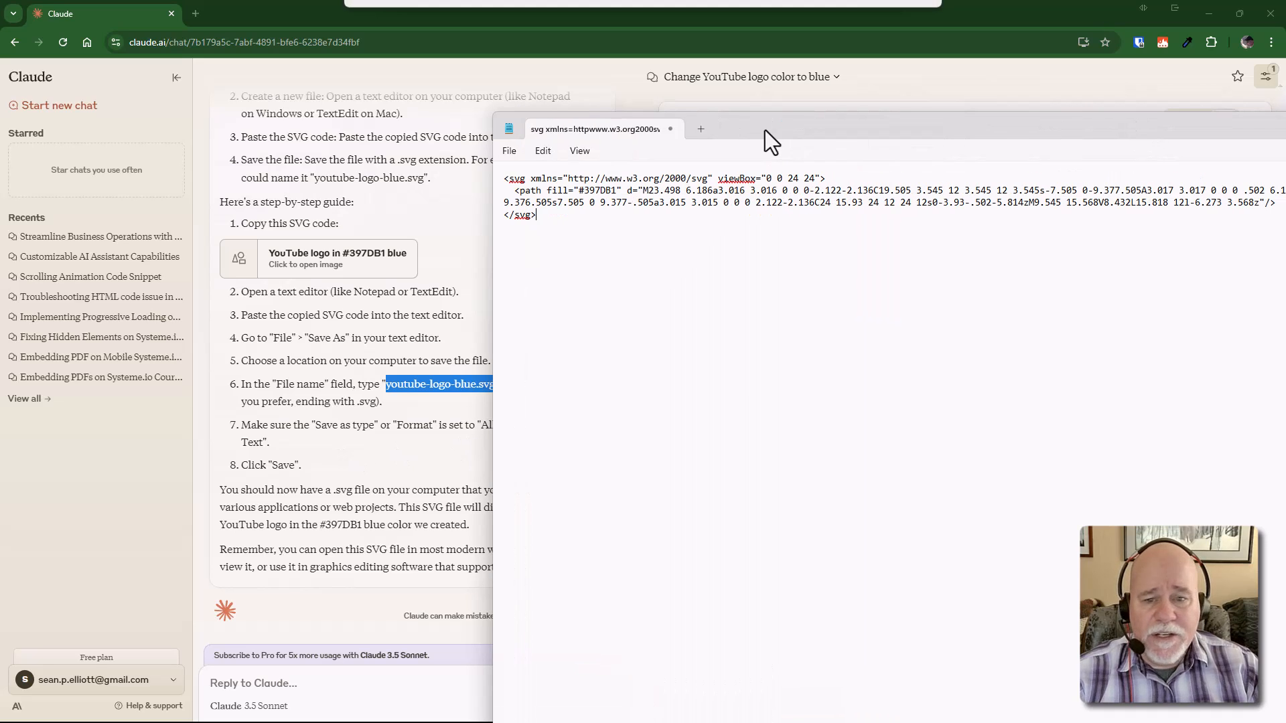
pyautogui.click(511, 152)
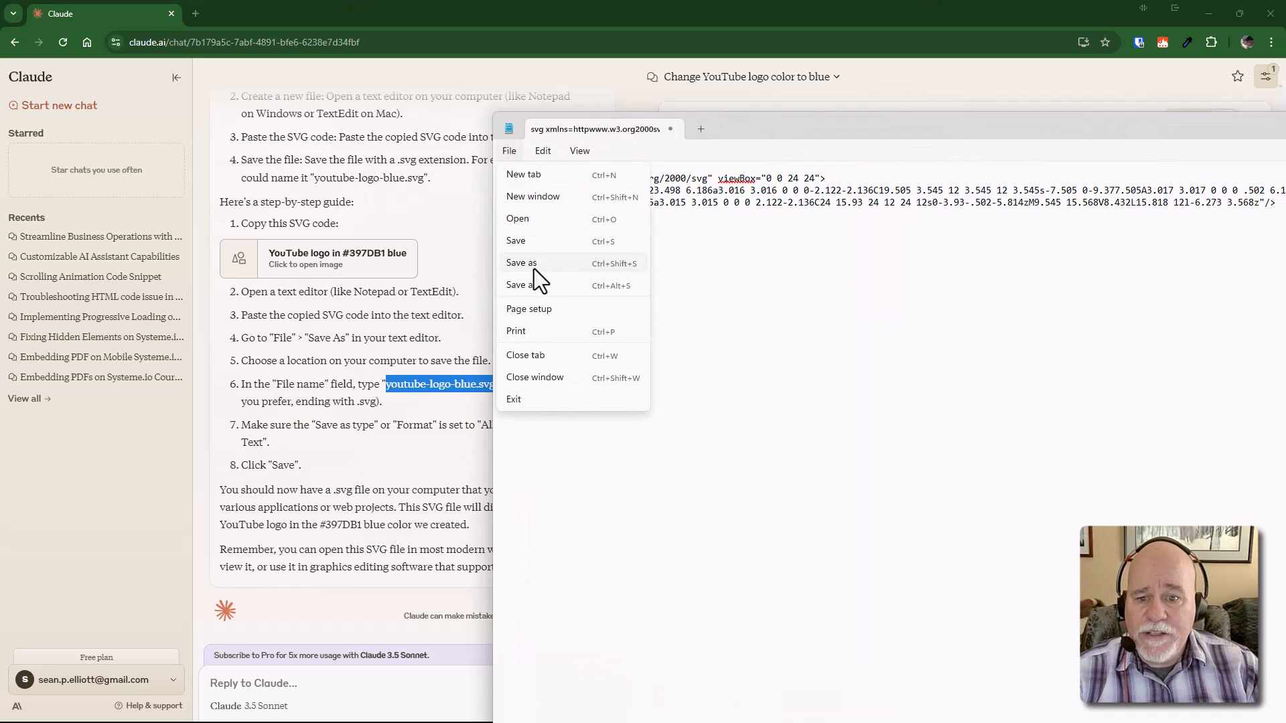
pyautogui.click(533, 265)
pyautogui.write('blue-youtube')
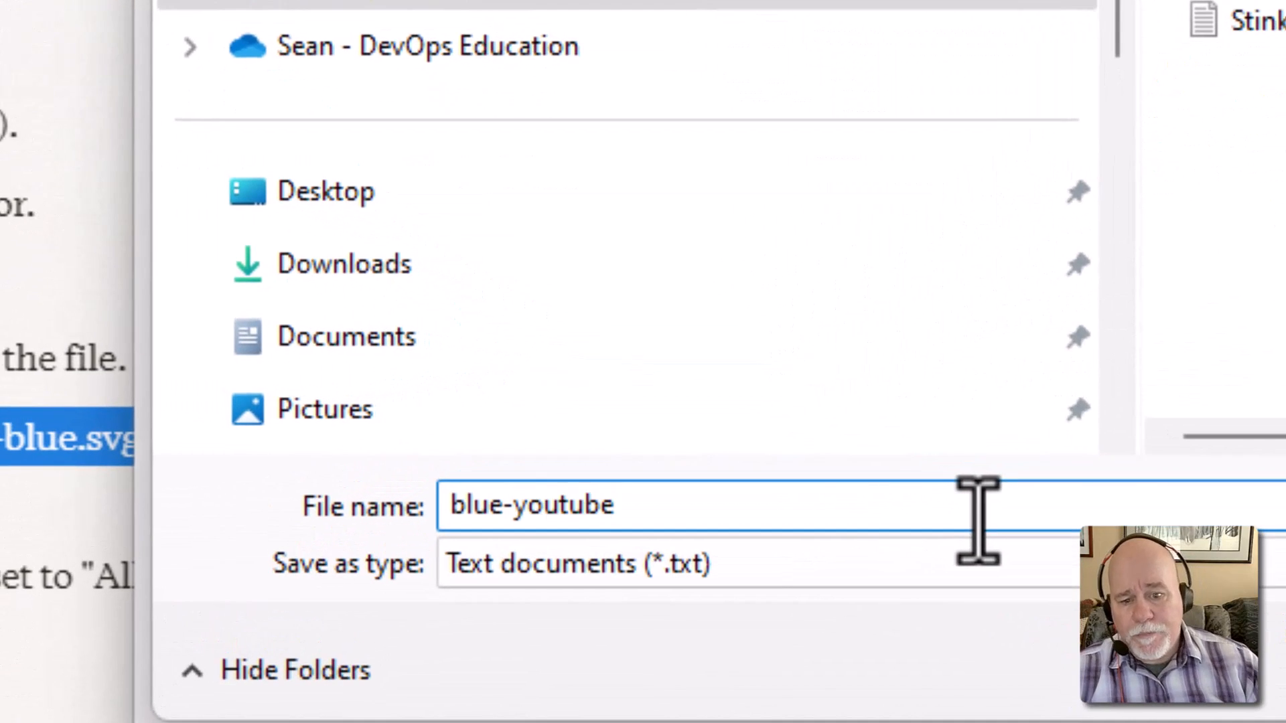
pyautogui.click(981, 563)
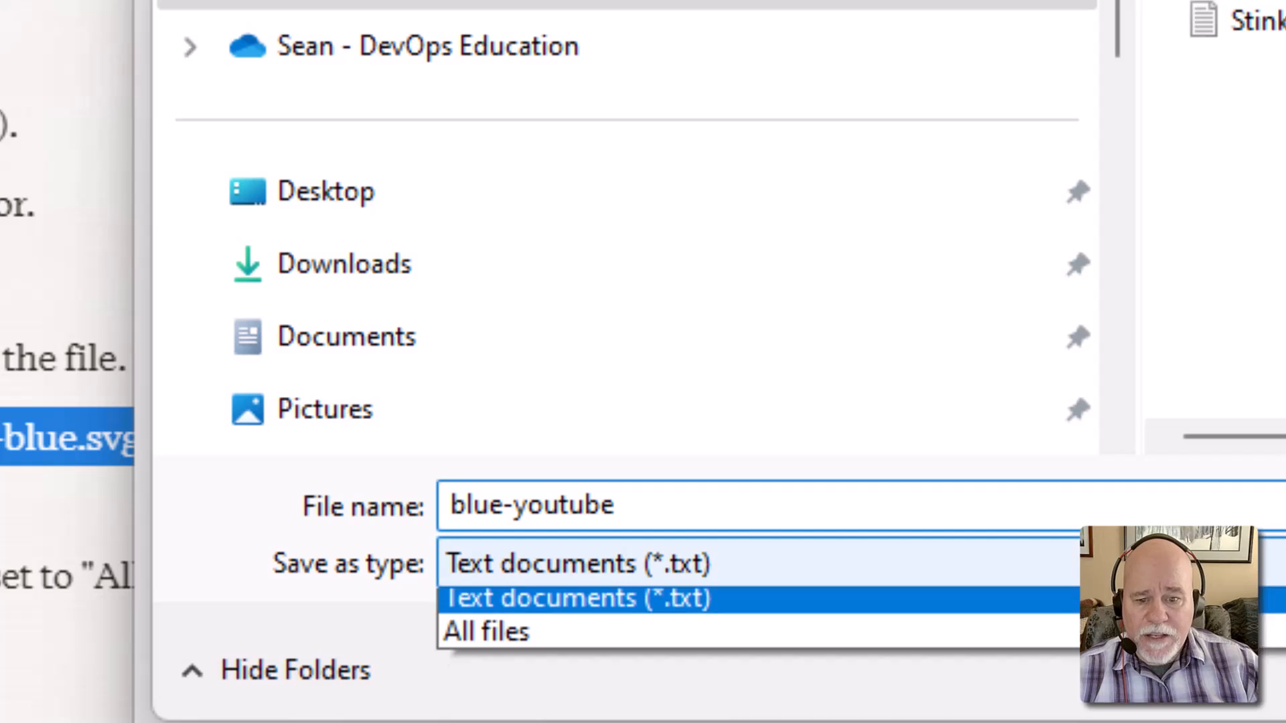
pyautogui.click(912, 651)
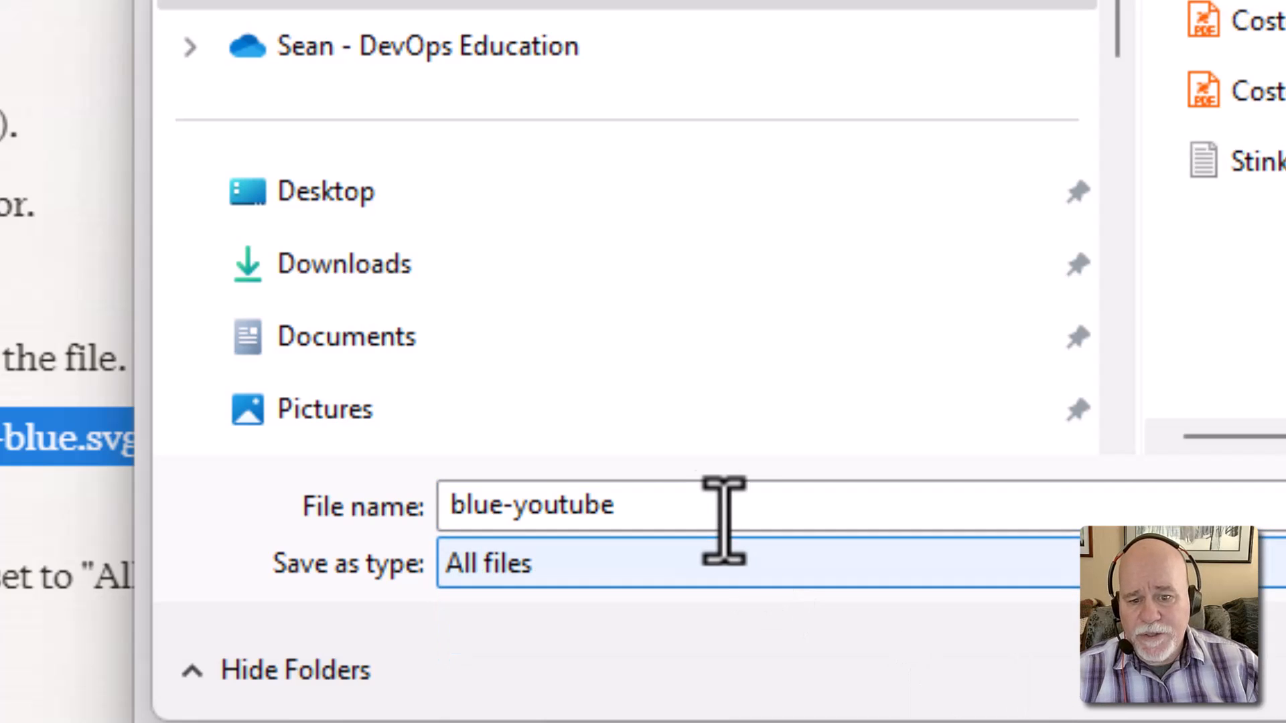
pyautogui.click(710, 508)
pyautogui.click(710, 508)
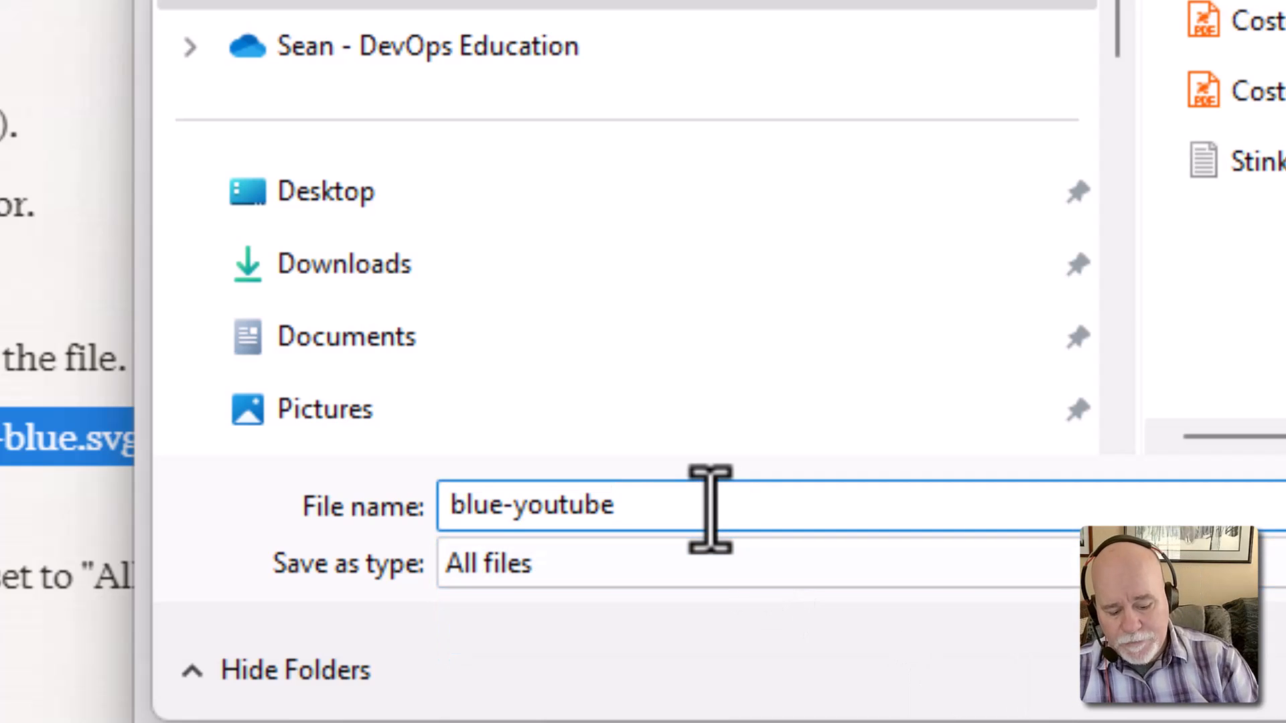
pyautogui.write('.svc')
pyautogui.write('g')
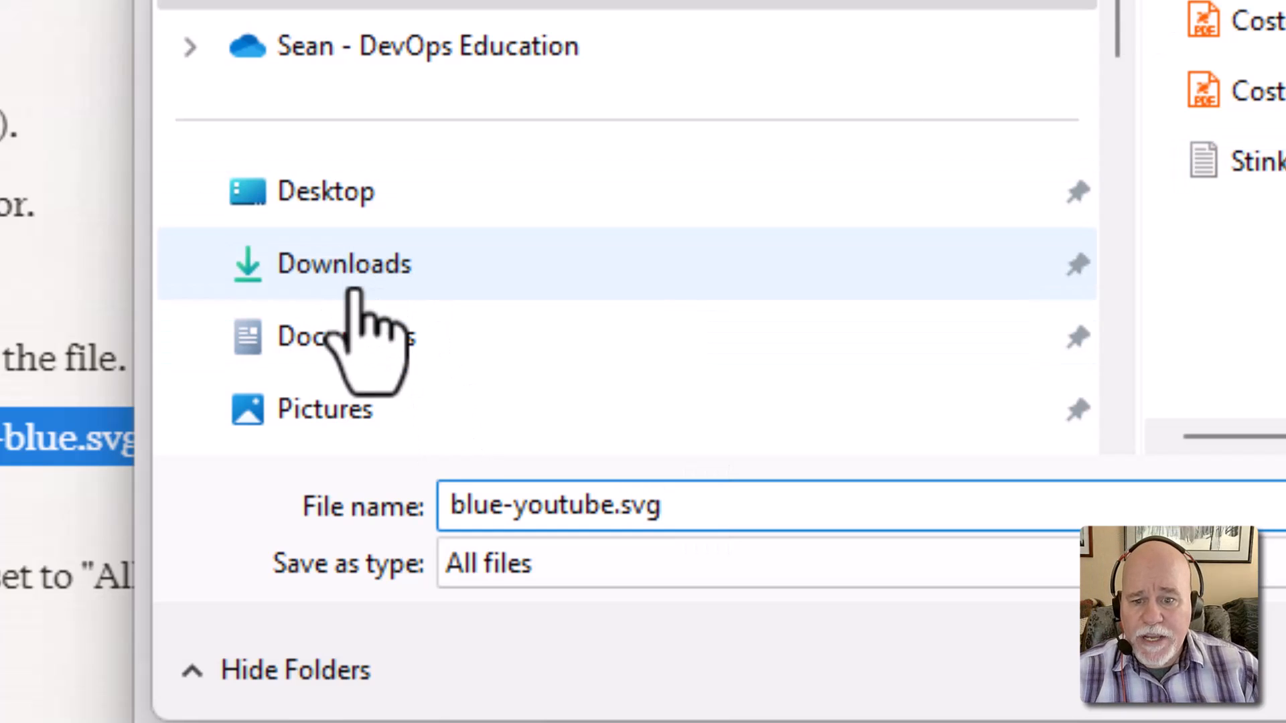
pyautogui.click(355, 268)
pyautogui.press('Return')
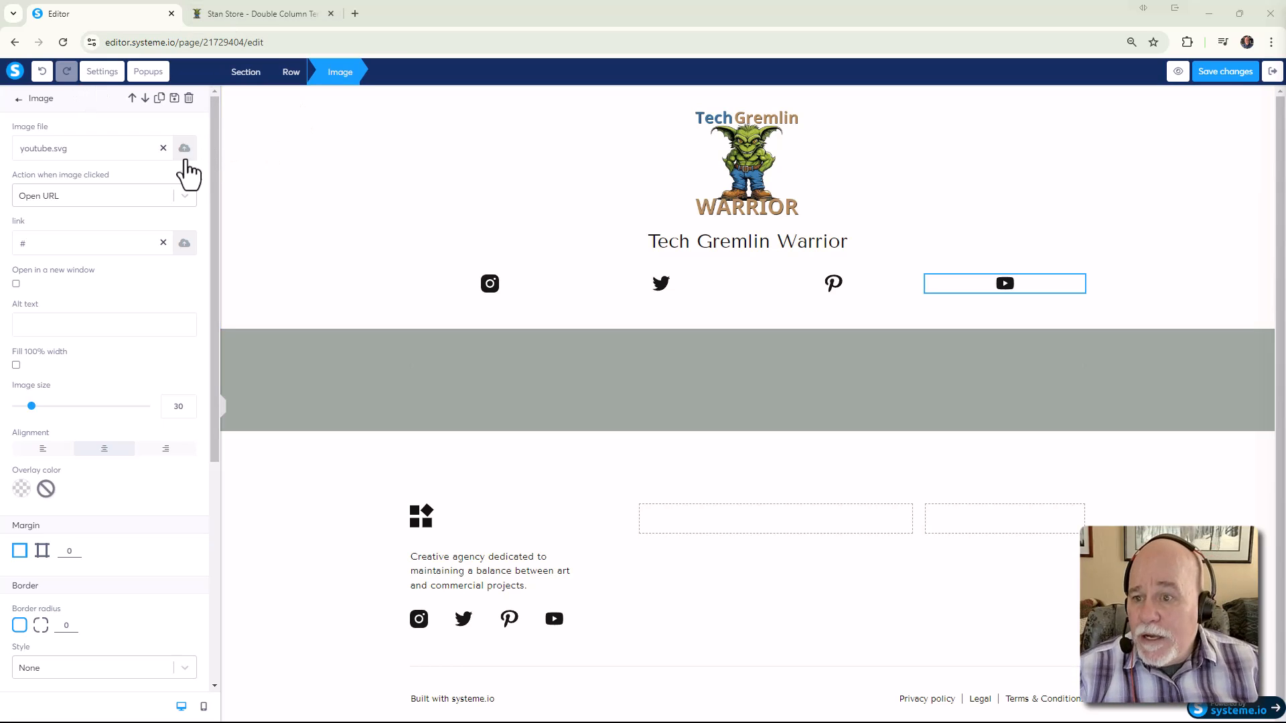
# Remove youtube.svg from the header YouTube icon's image file setting
pyautogui.click(163, 149)
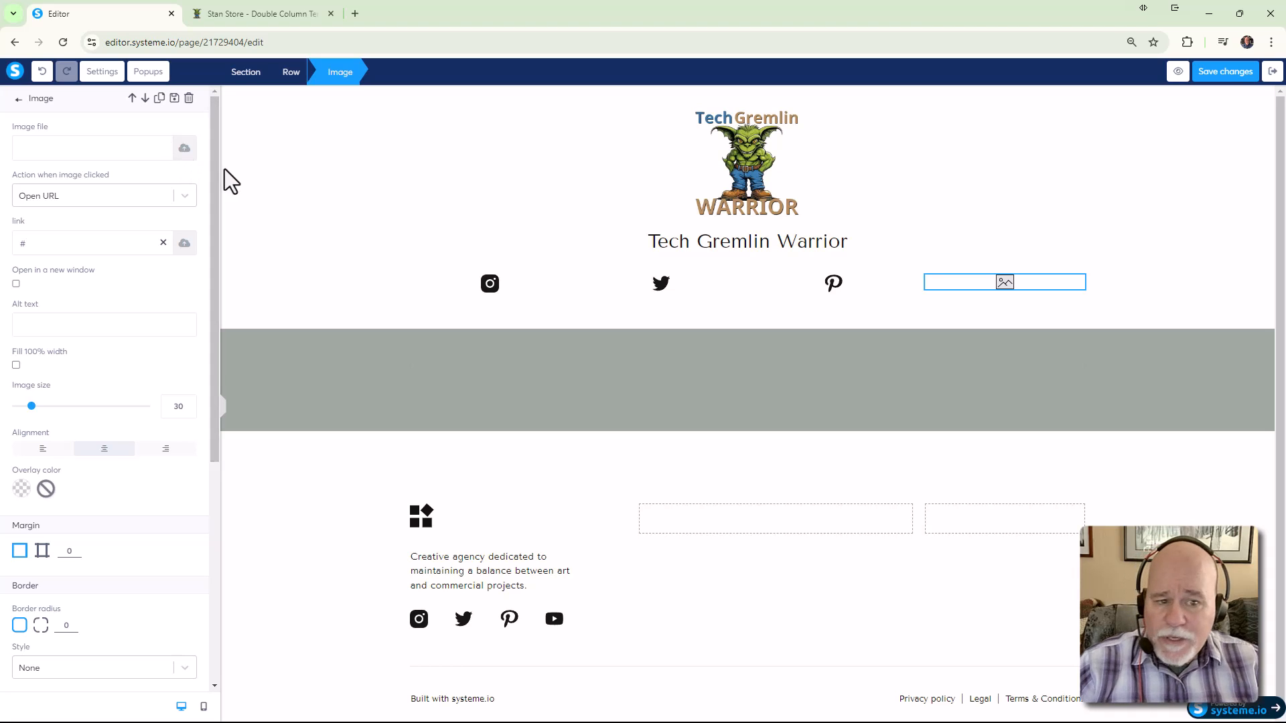
pyautogui.click(41, 71)
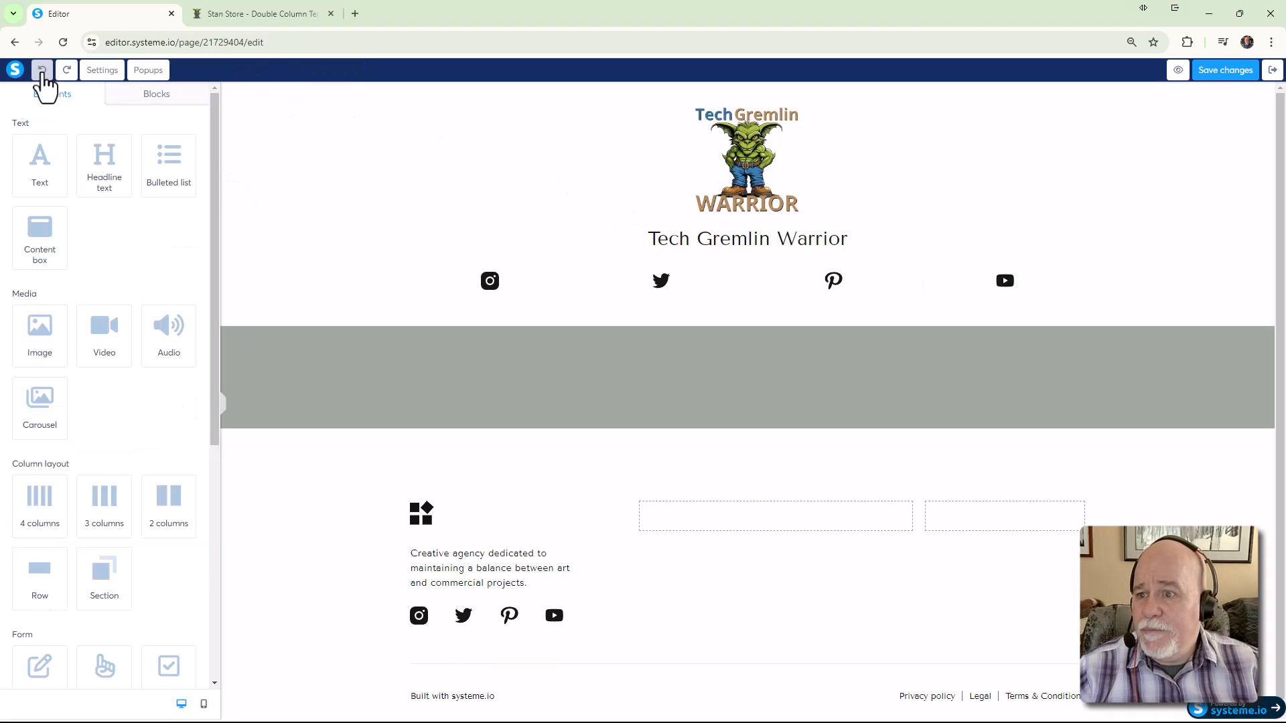
pyautogui.click(1007, 283)
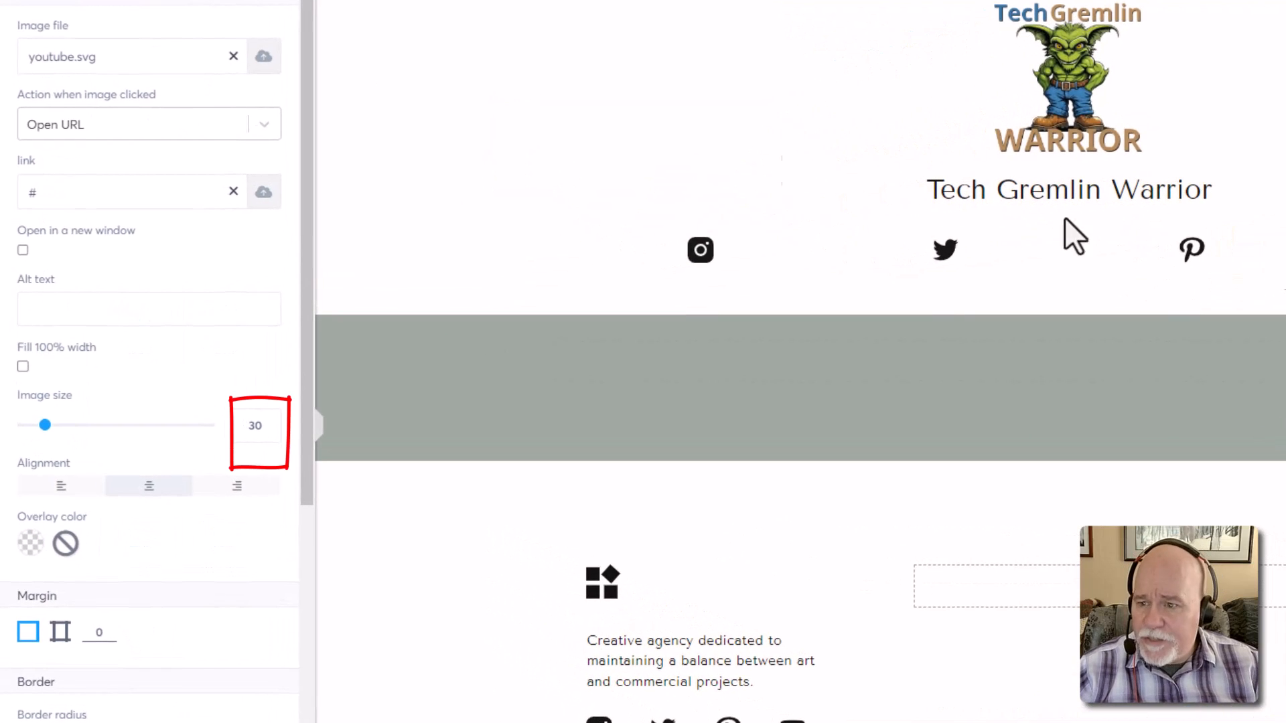
pyautogui.click(229, 57)
pyautogui.click(233, 56)
# Start uploading a new image and pick blue-youtube from Downloads
pyautogui.click(255, 64)
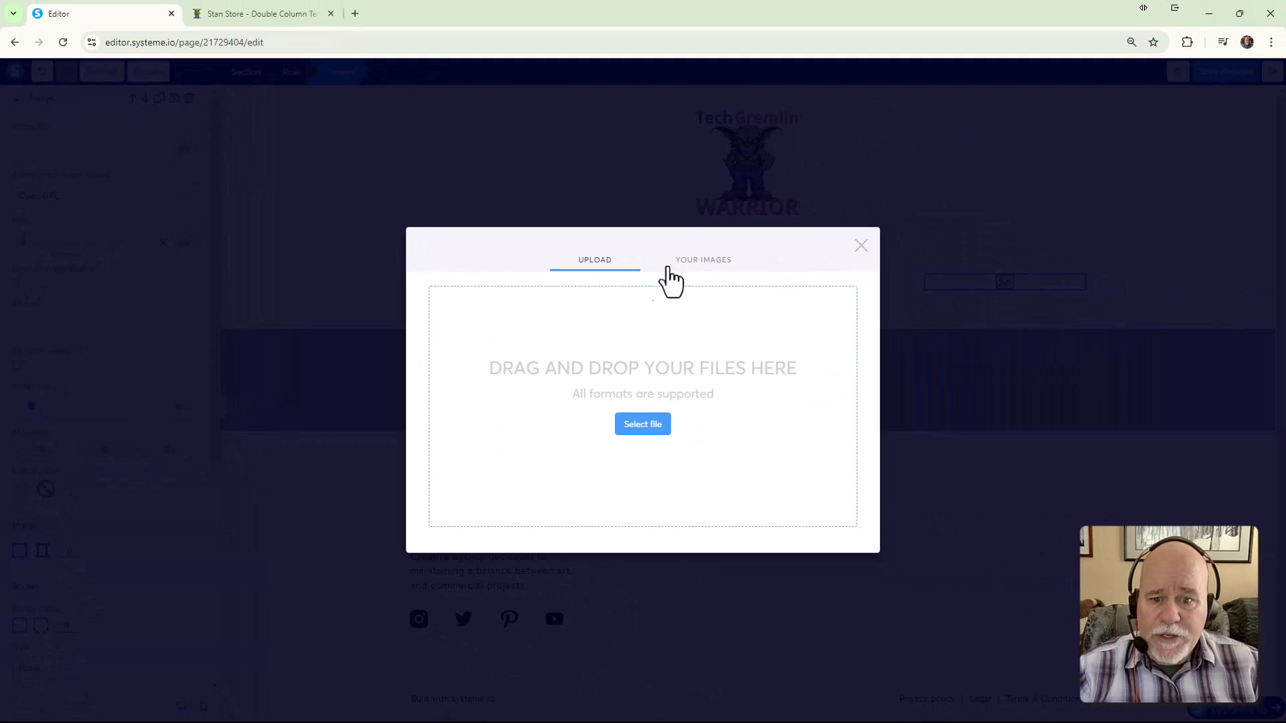
pyautogui.click(643, 425)
pyautogui.click(292, 401)
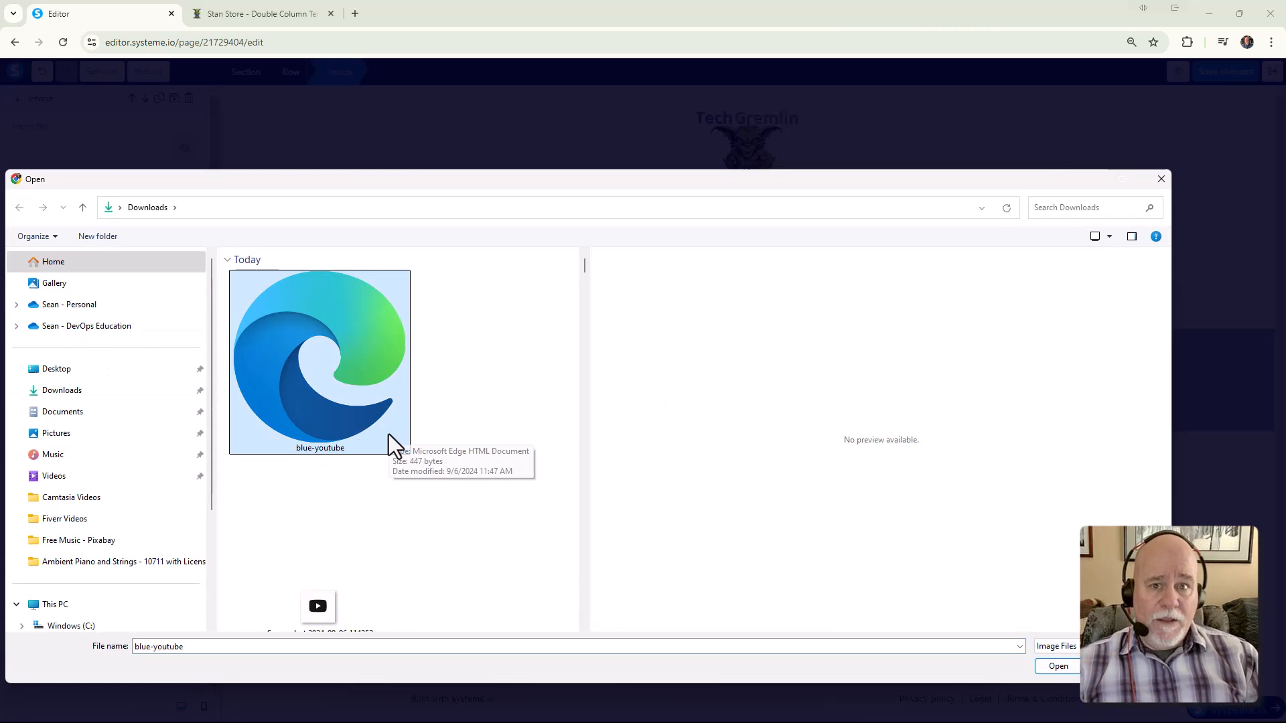
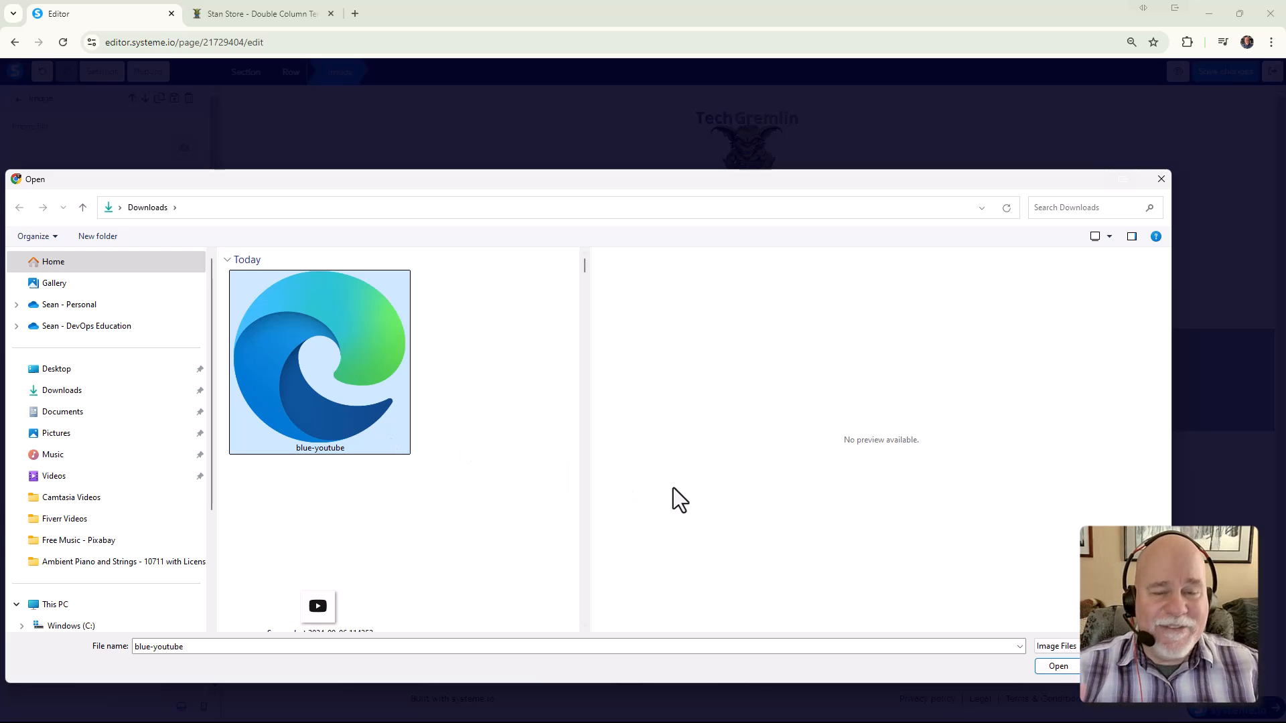
# Upload and insert blue-youtube as the fourth header icon, with image size 30
pyautogui.click(1059, 666)
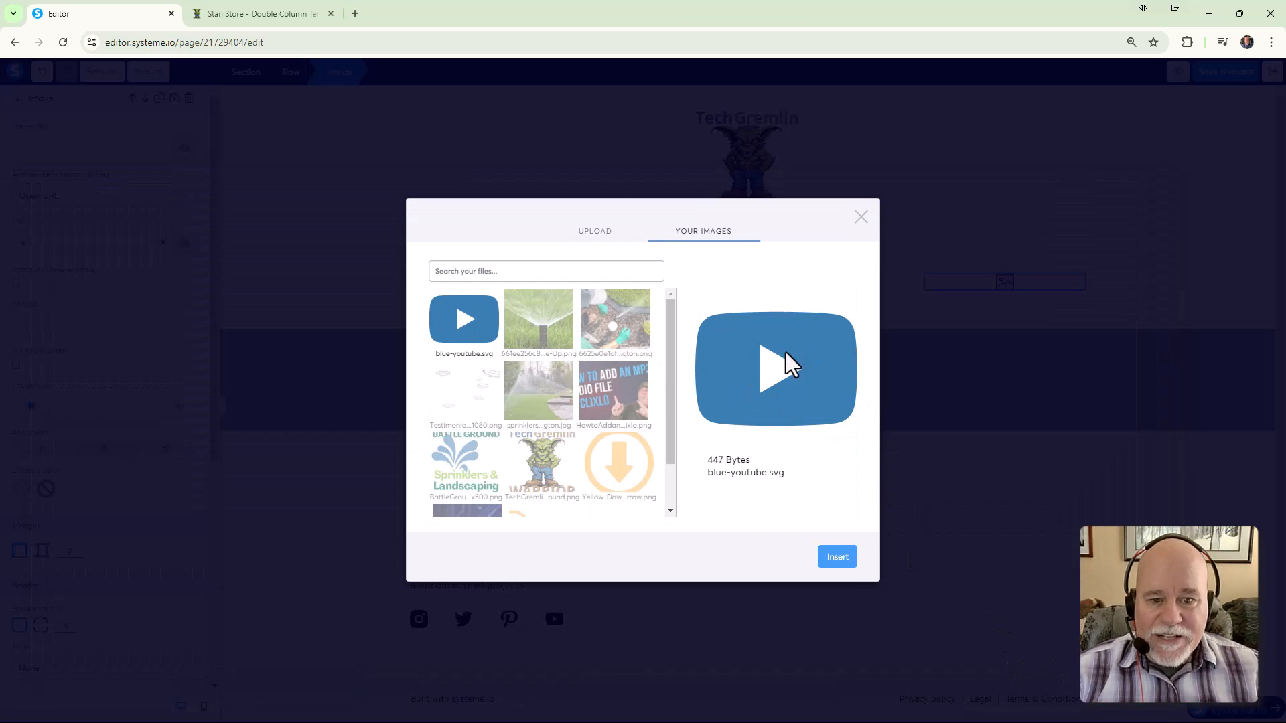
pyautogui.click(836, 560)
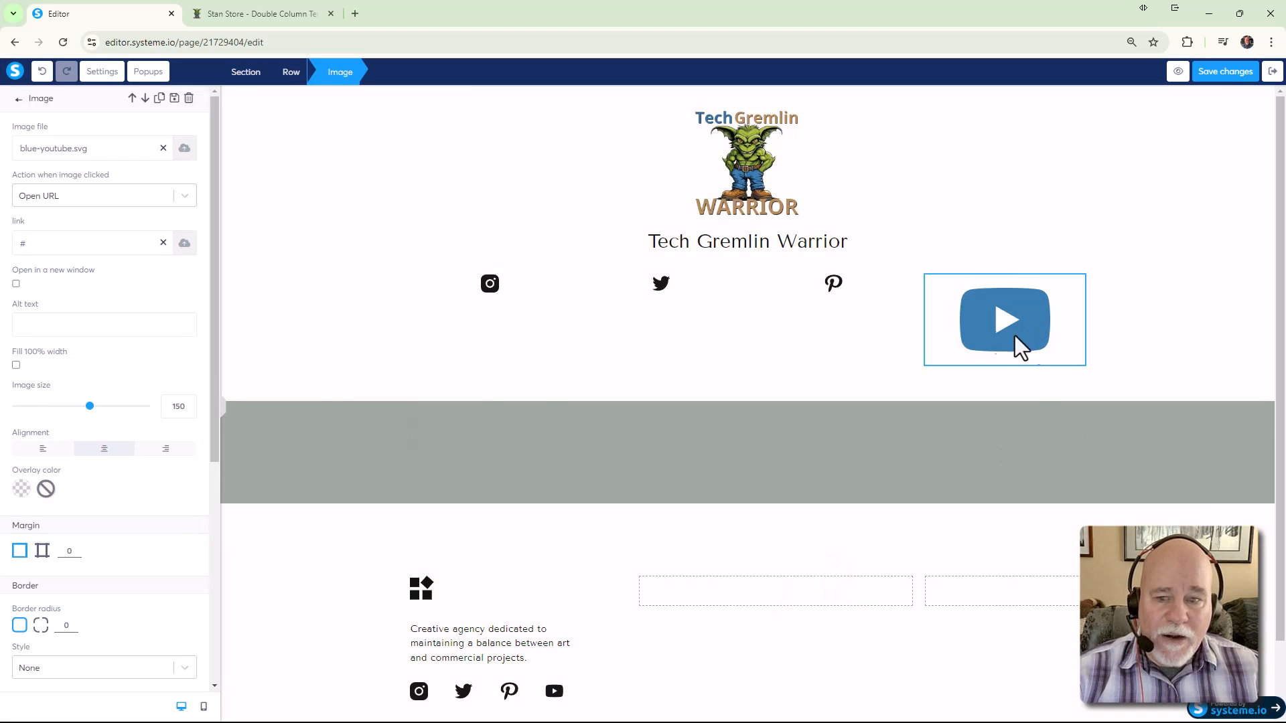
pyautogui.moveTo(176, 408); pyautogui.dragTo(162, 407)
pyautogui.write('30')
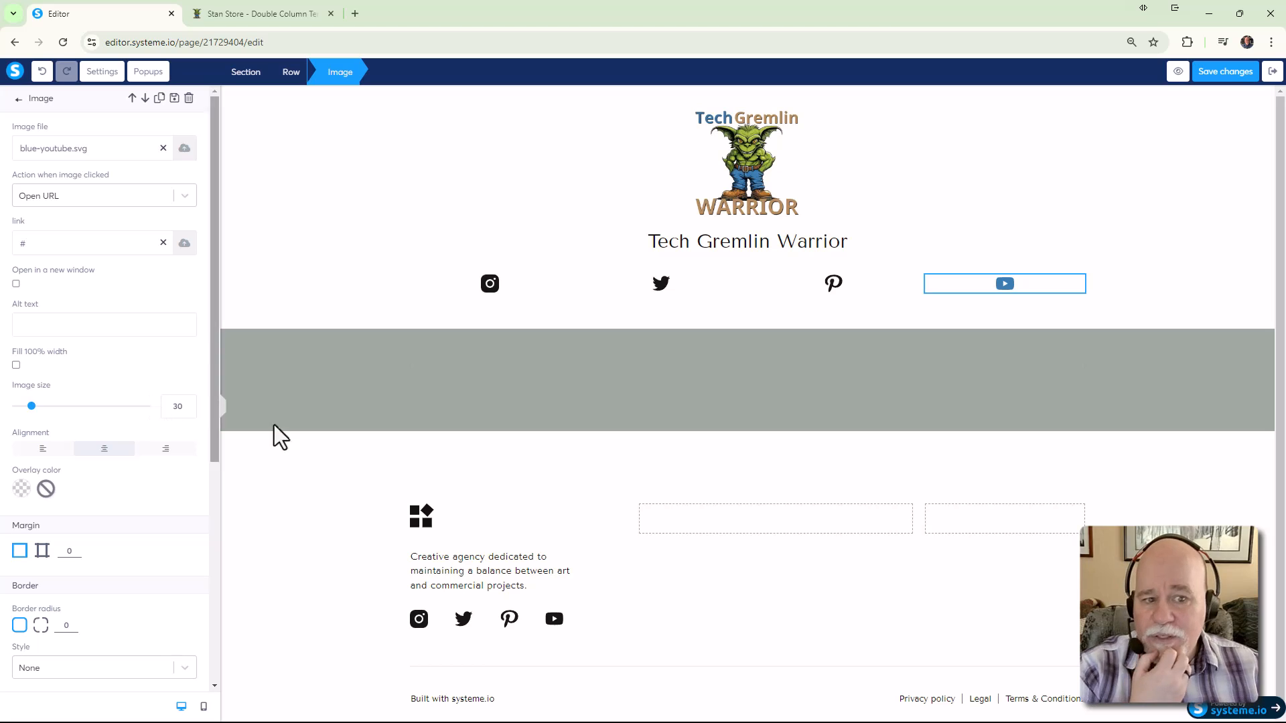
pyautogui.click(1193, 516)
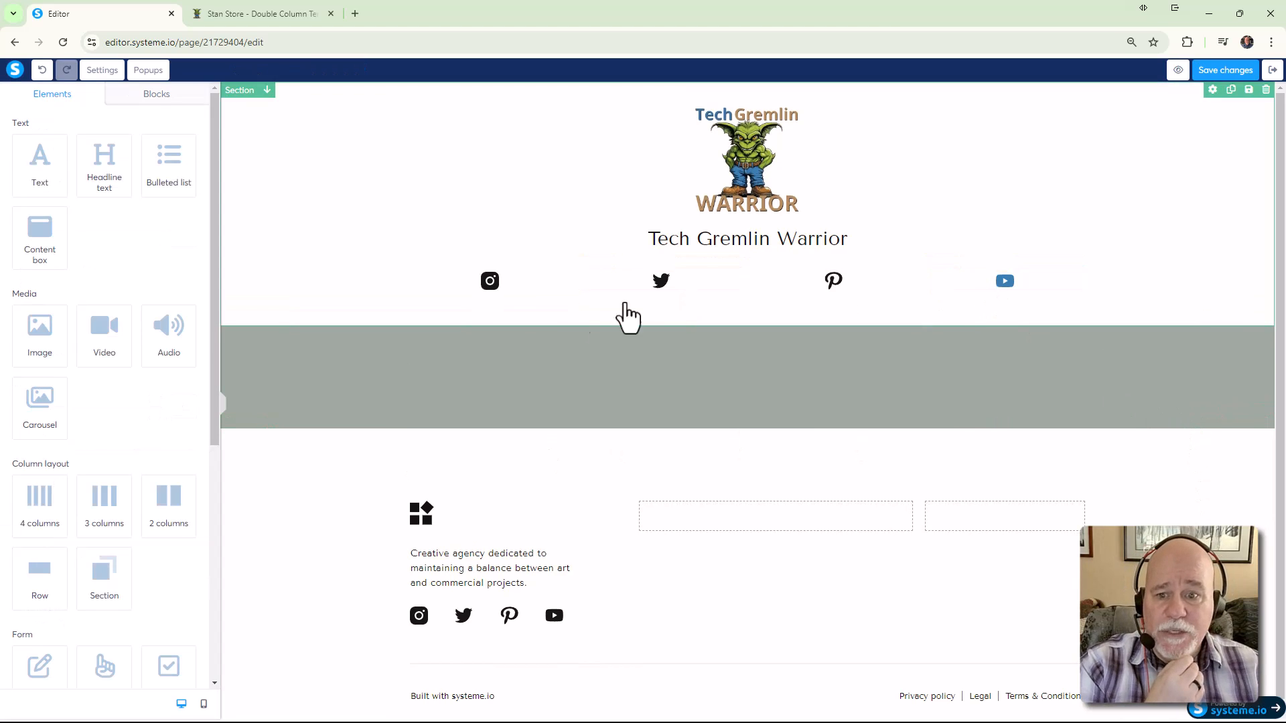
pyautogui.click(1011, 302)
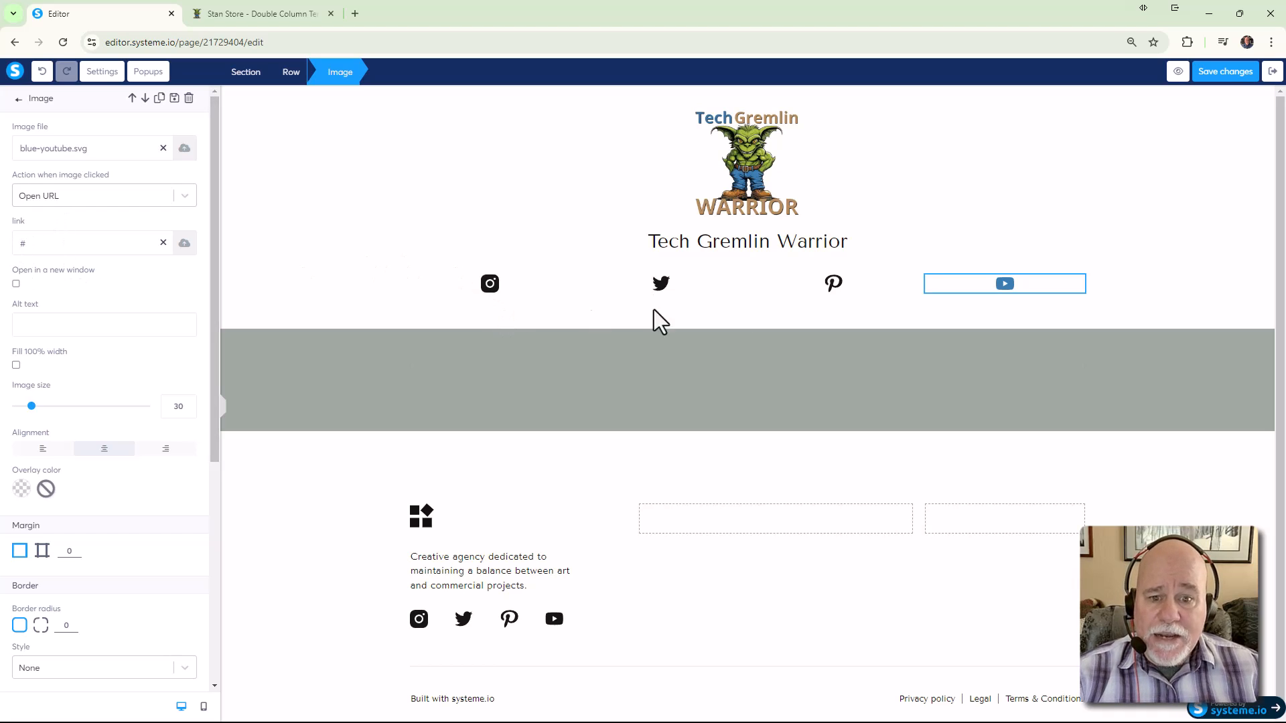
pyautogui.click(859, 287)
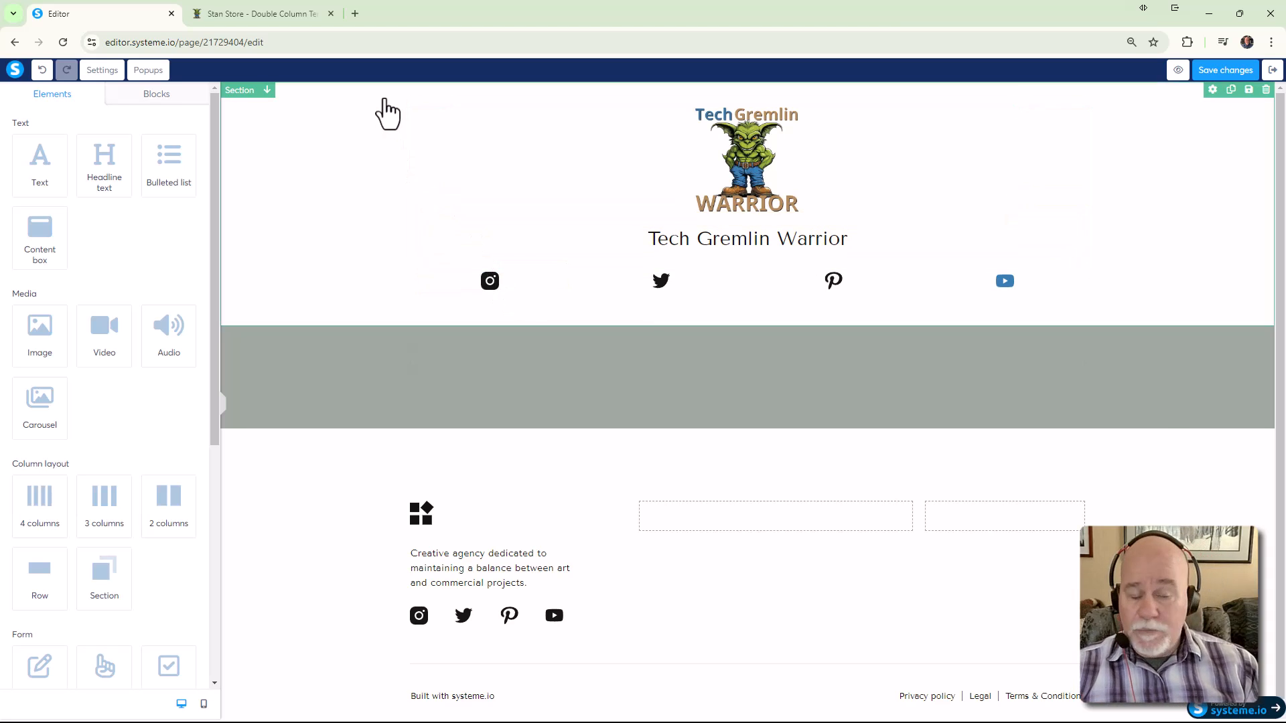
# Open fontawesome.com in a new browser tab
pyautogui.click(355, 14)
pyautogui.click(363, 45)
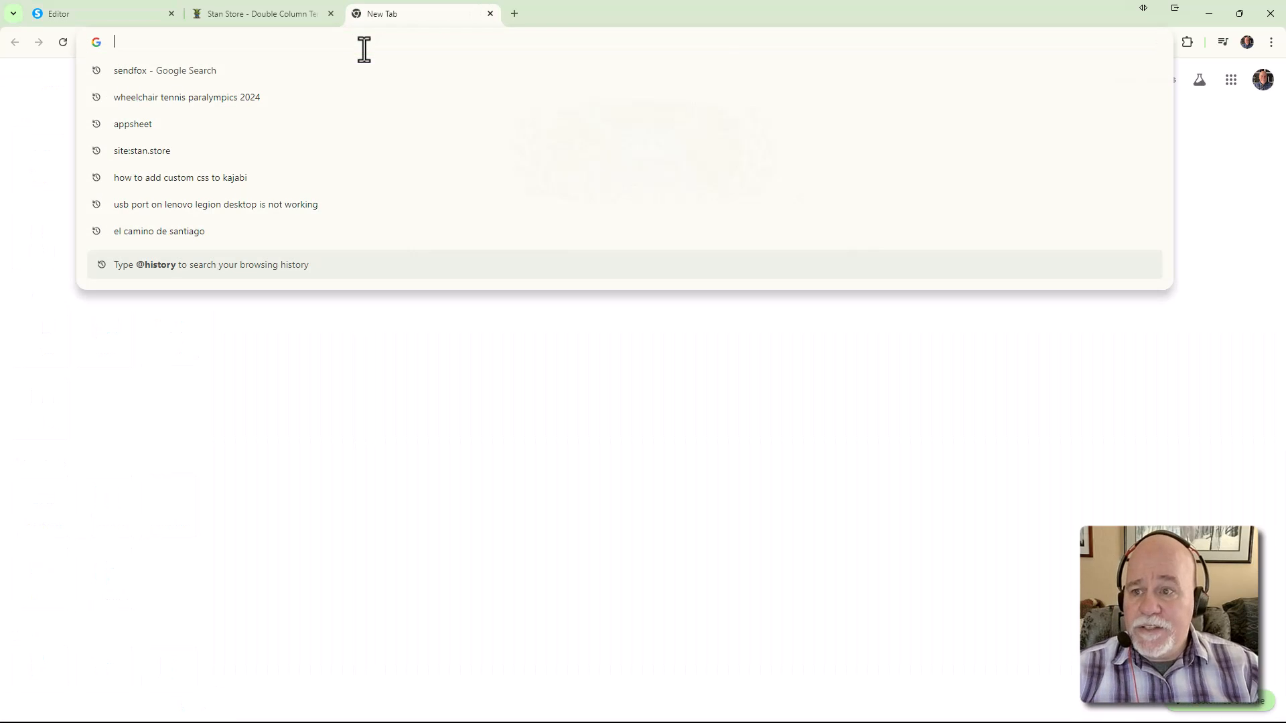
pyautogui.write('fontaswe')
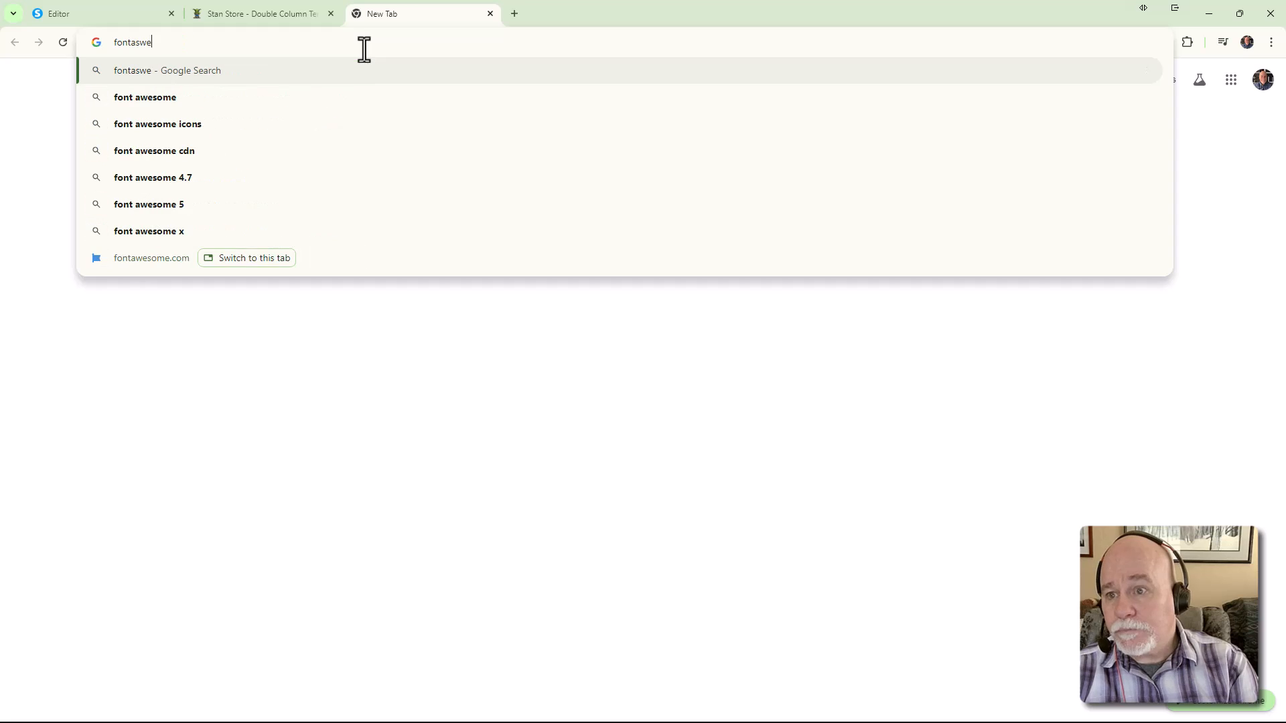
pyautogui.press('BackSpace')
pyautogui.write('wesom.com')
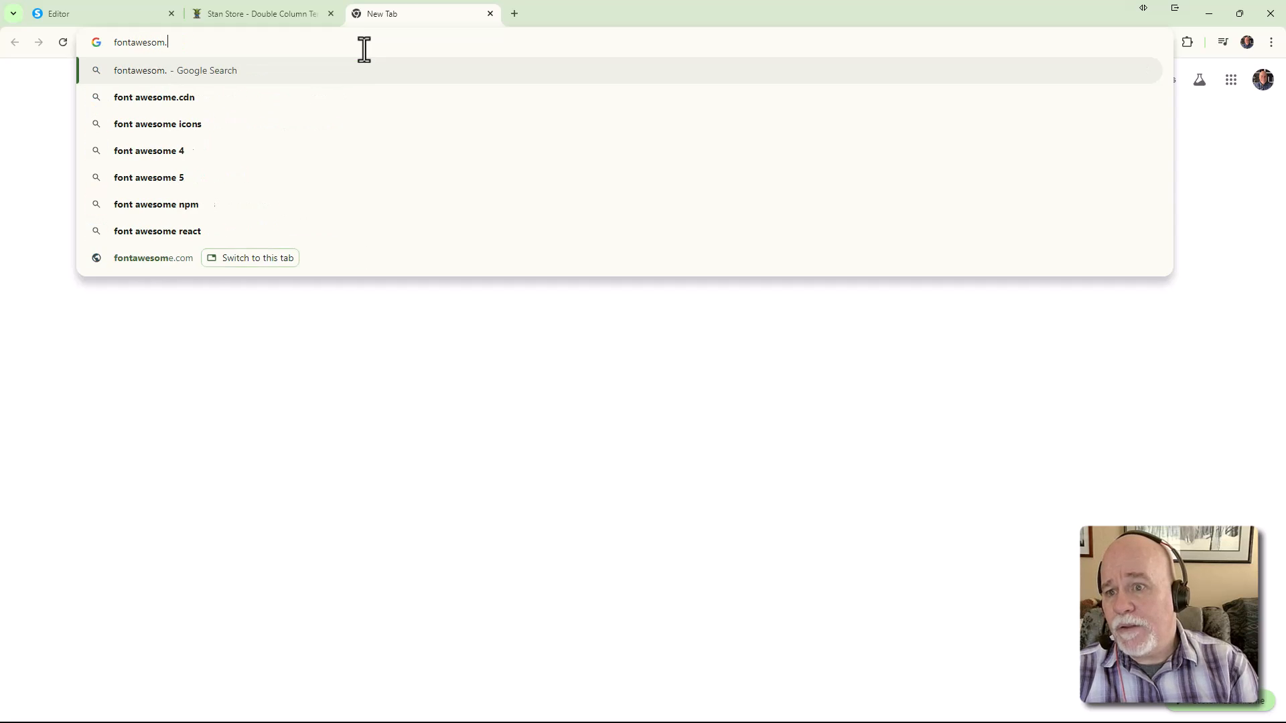
pyautogui.press('BackSpace')
pyautogui.press('BackSpace')
pyautogui.press('BackSpace')
pyautogui.press('BackSpace')
pyautogui.write('e.com')
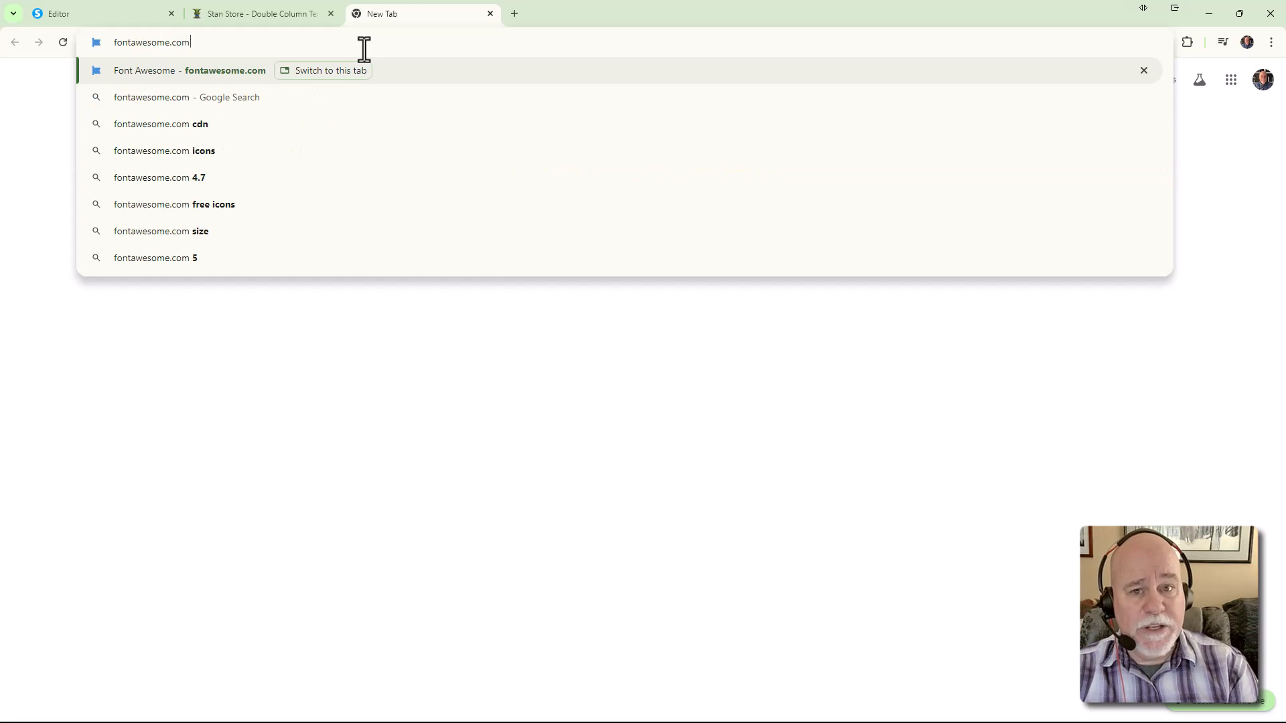
pyautogui.press('Return')
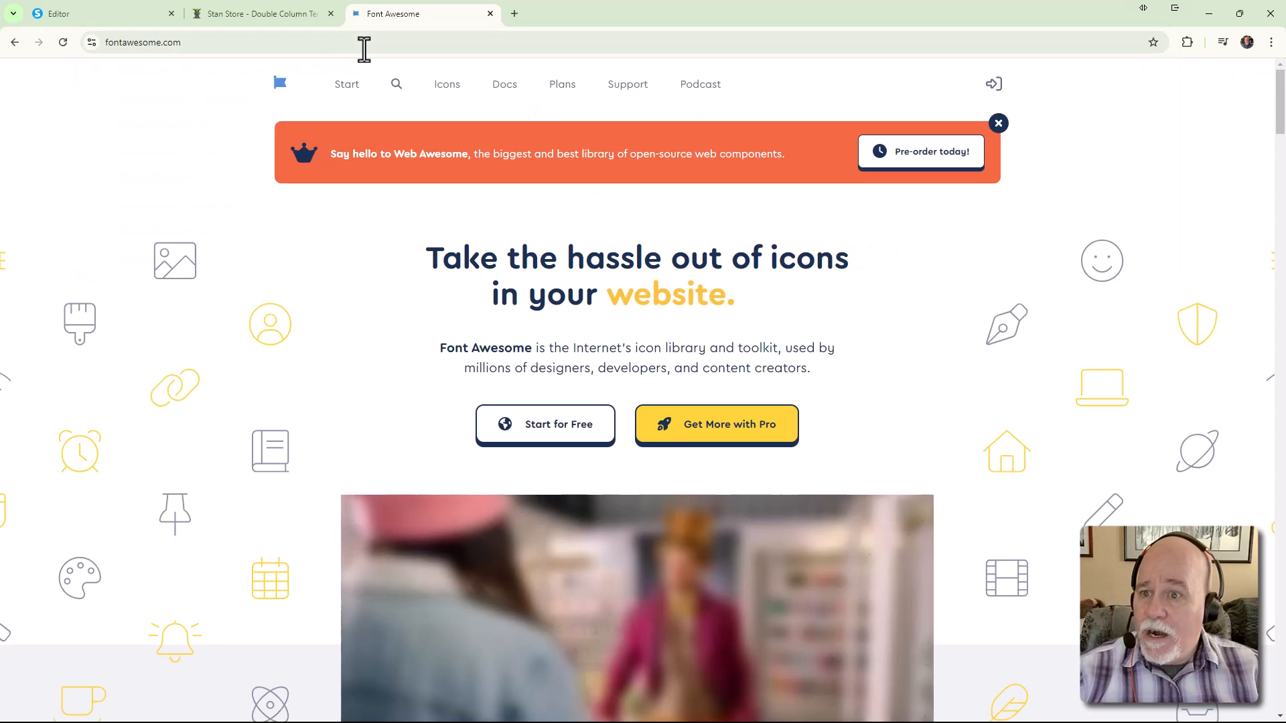
# Search Font Awesome for 'insta', filter to free icons and open the instagram icon
pyautogui.click(124, 24)
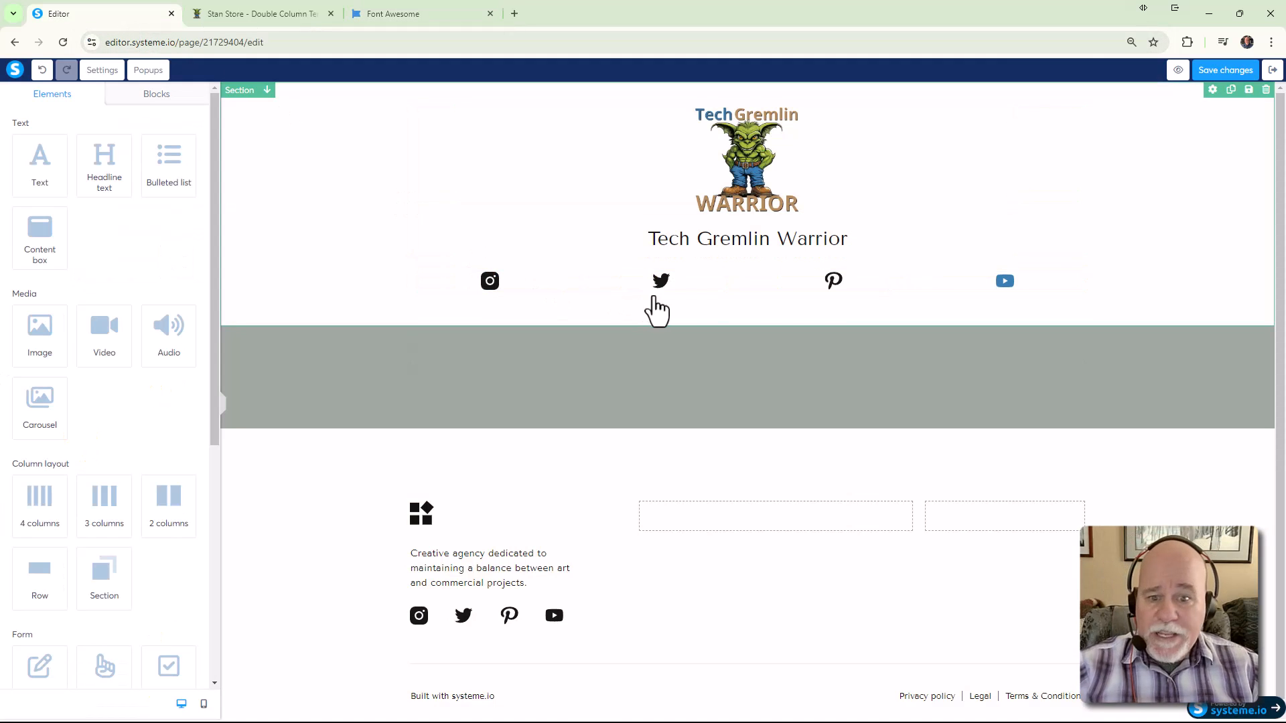
pyautogui.click(492, 294)
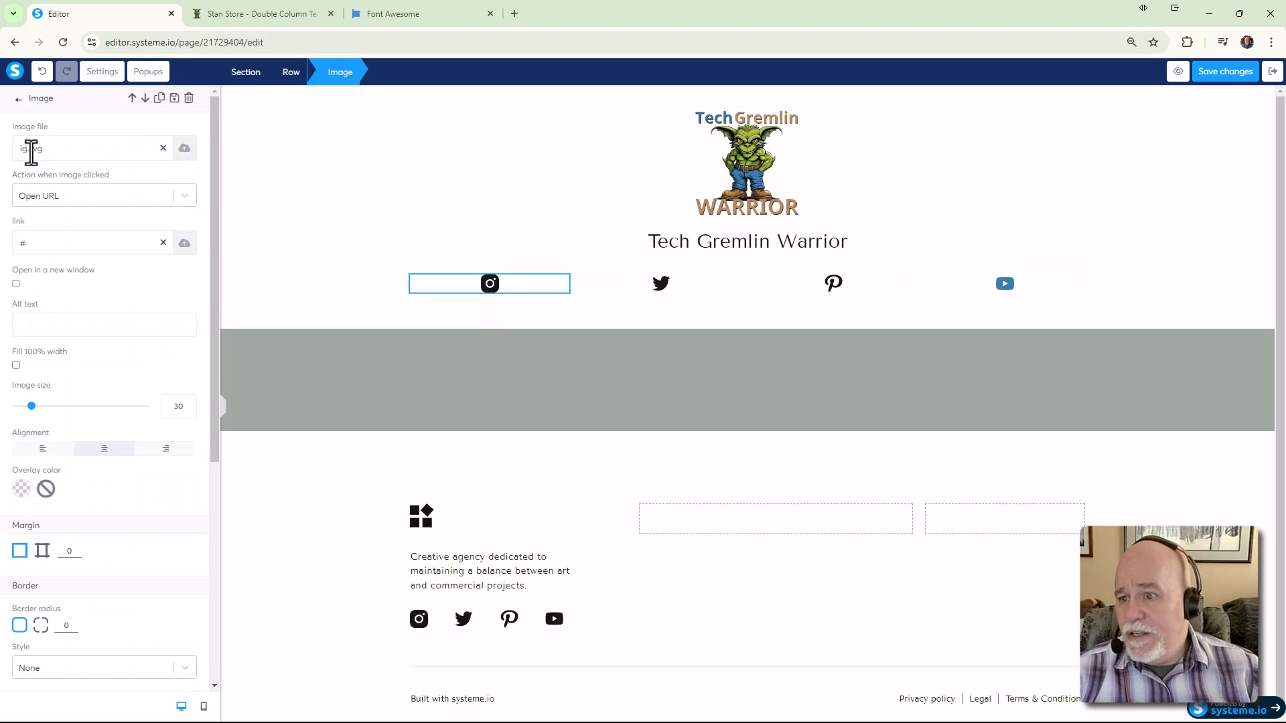
pyautogui.click(379, 15)
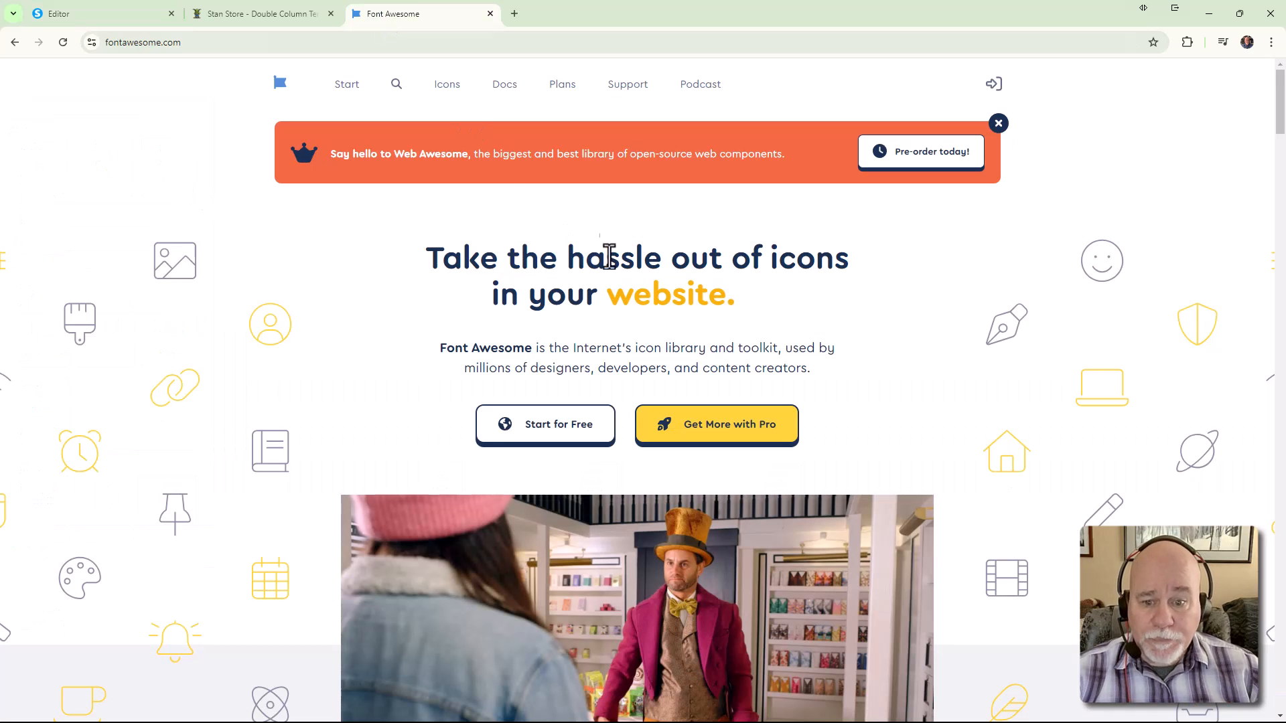
pyautogui.click(396, 85)
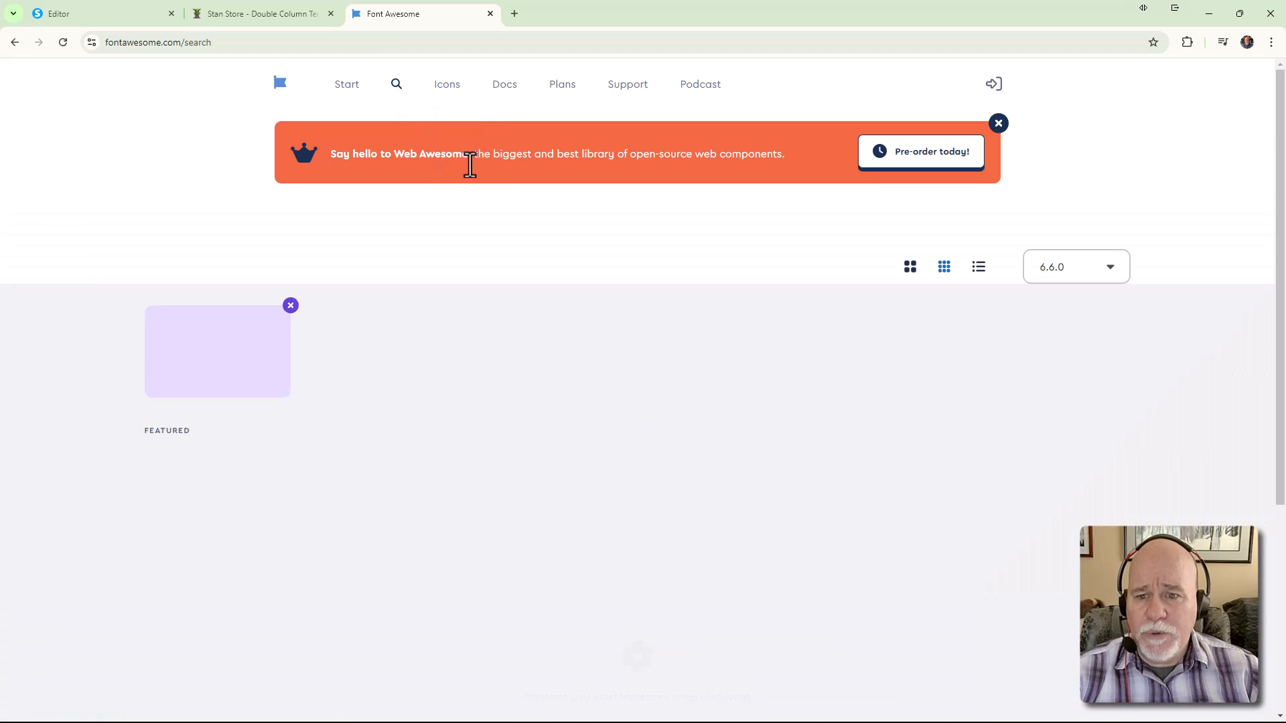
pyautogui.write('instagram')
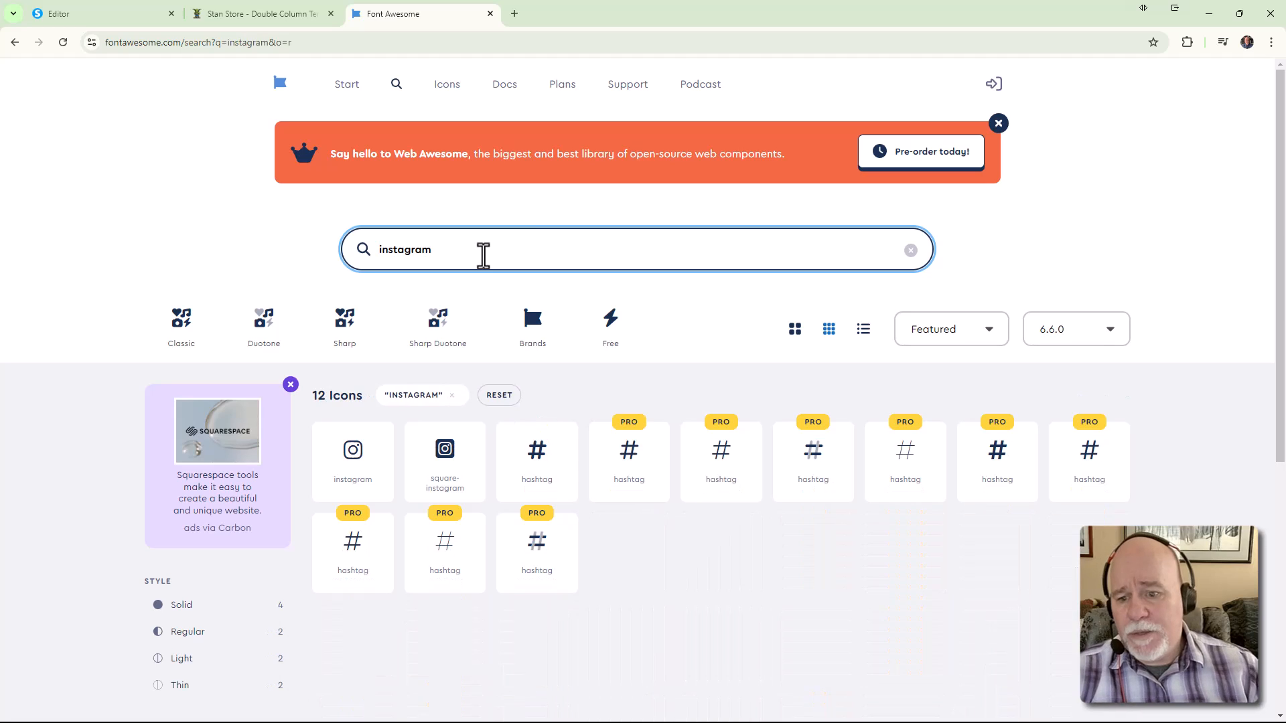
pyautogui.click(94, 16)
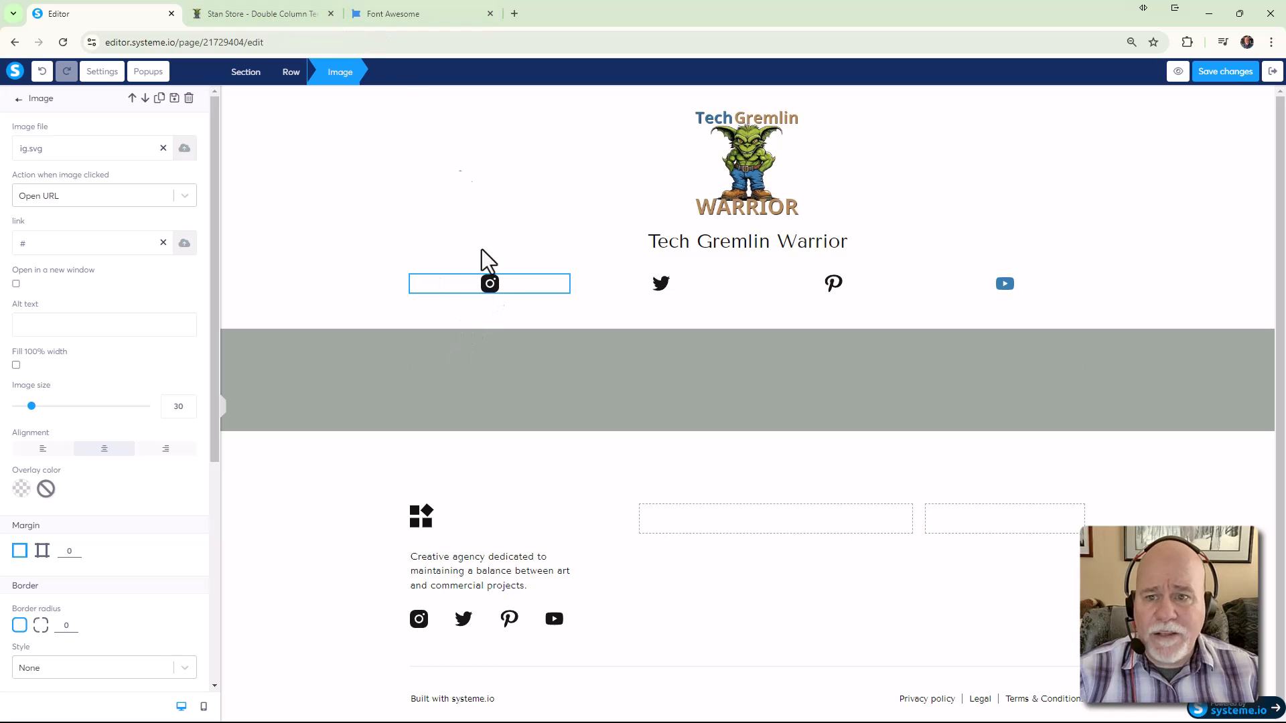
pyautogui.click(445, 14)
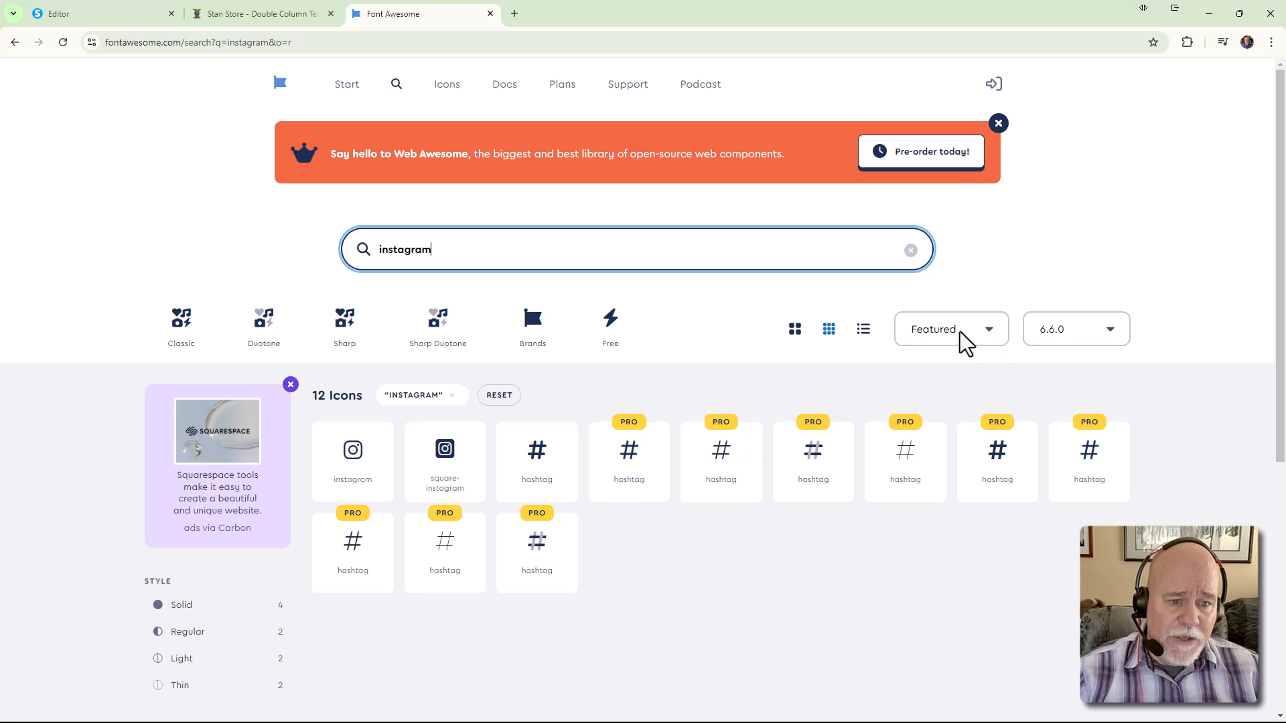
pyautogui.click(994, 331)
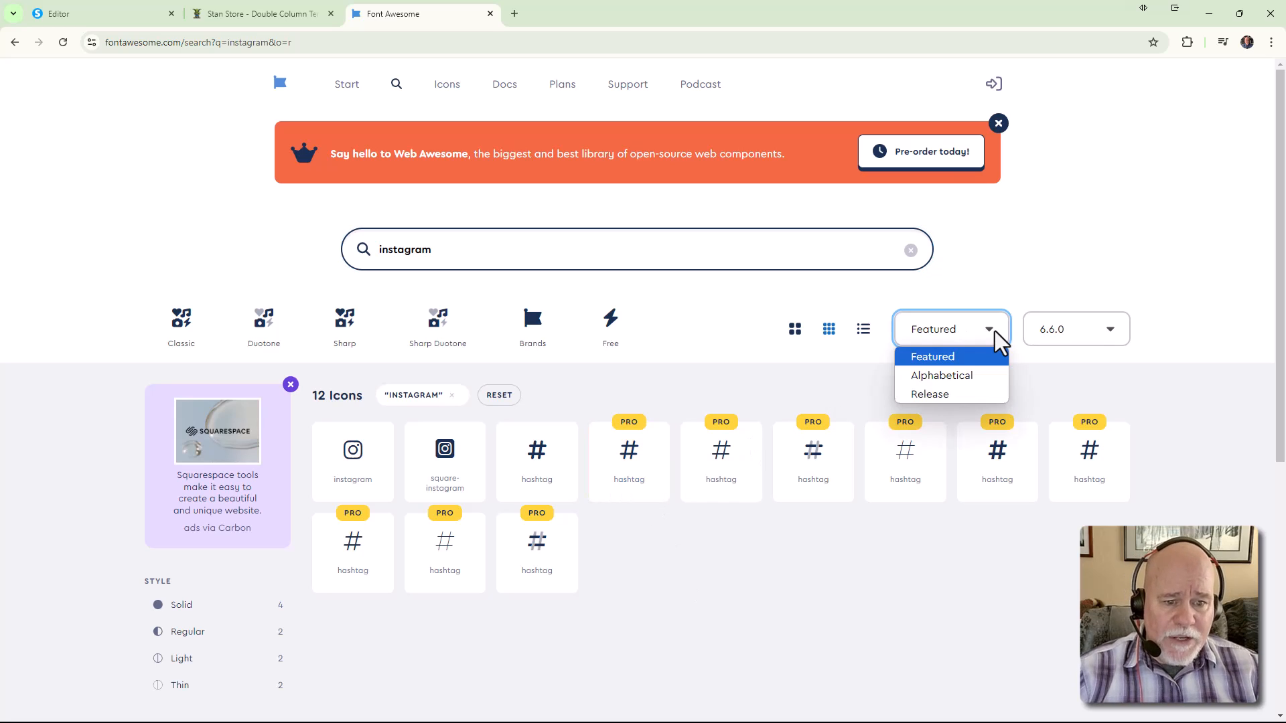
pyautogui.click(995, 331)
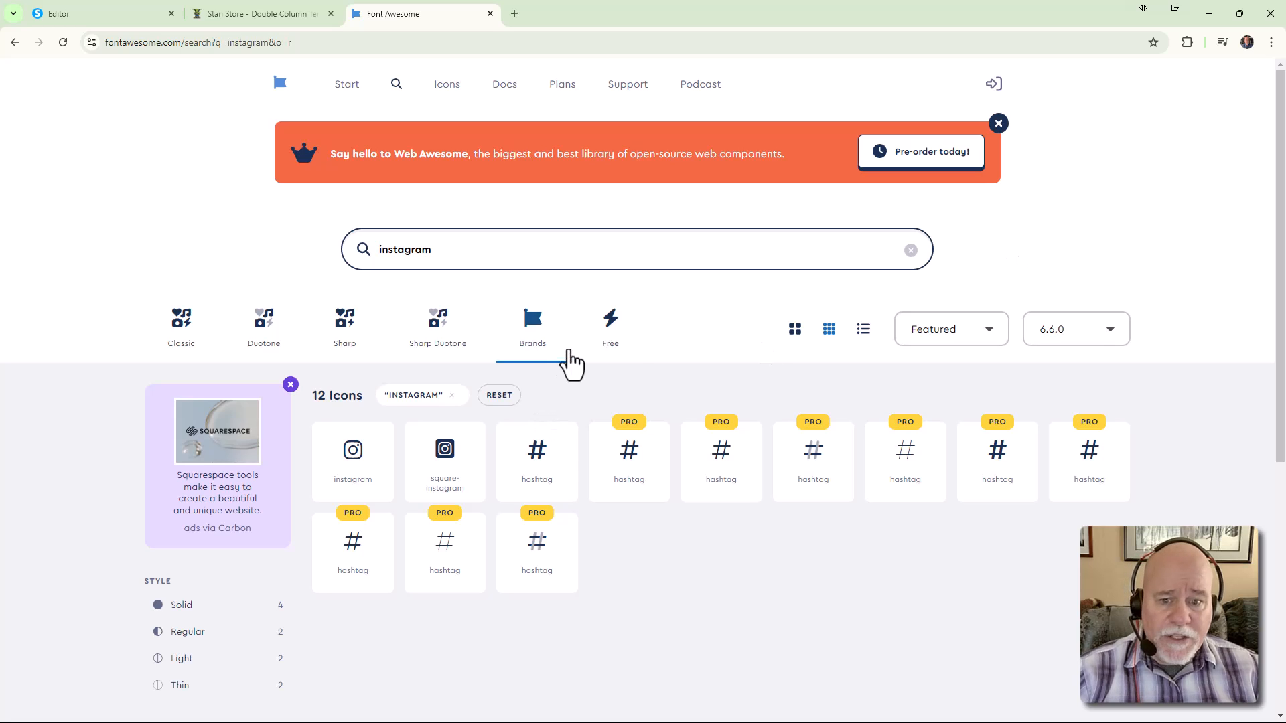
pyautogui.click(610, 343)
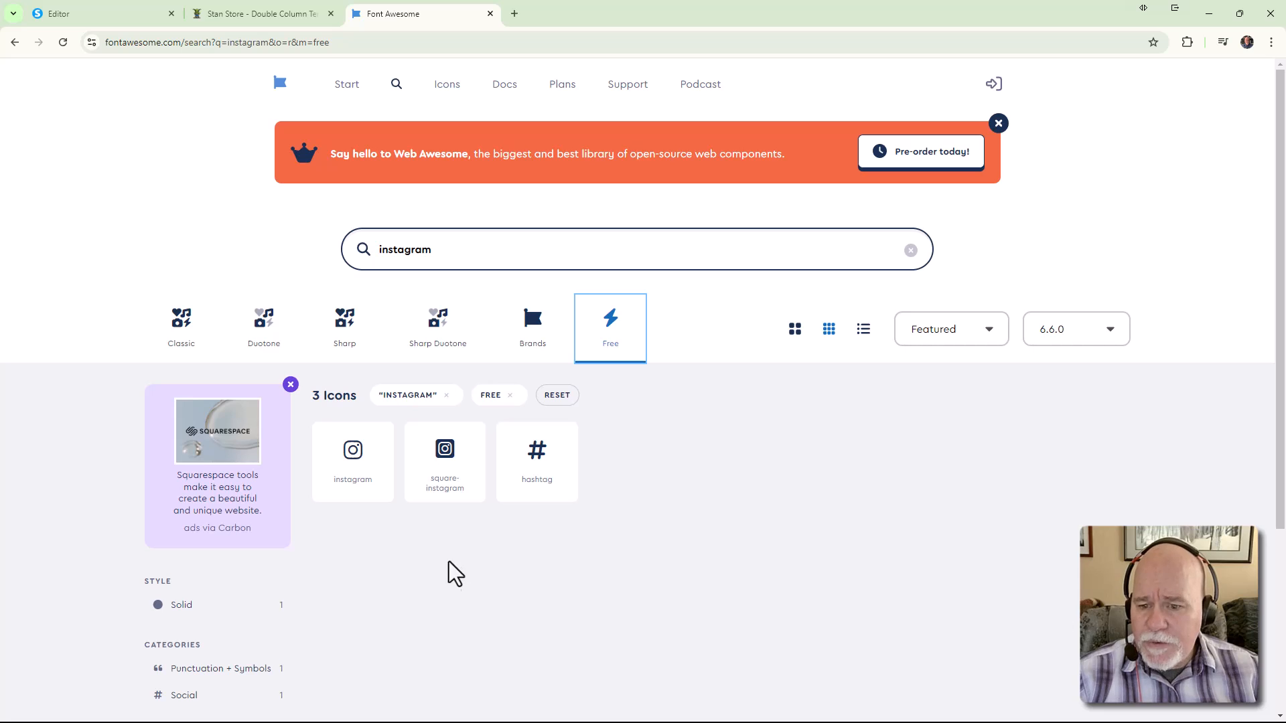
pyautogui.click(381, 482)
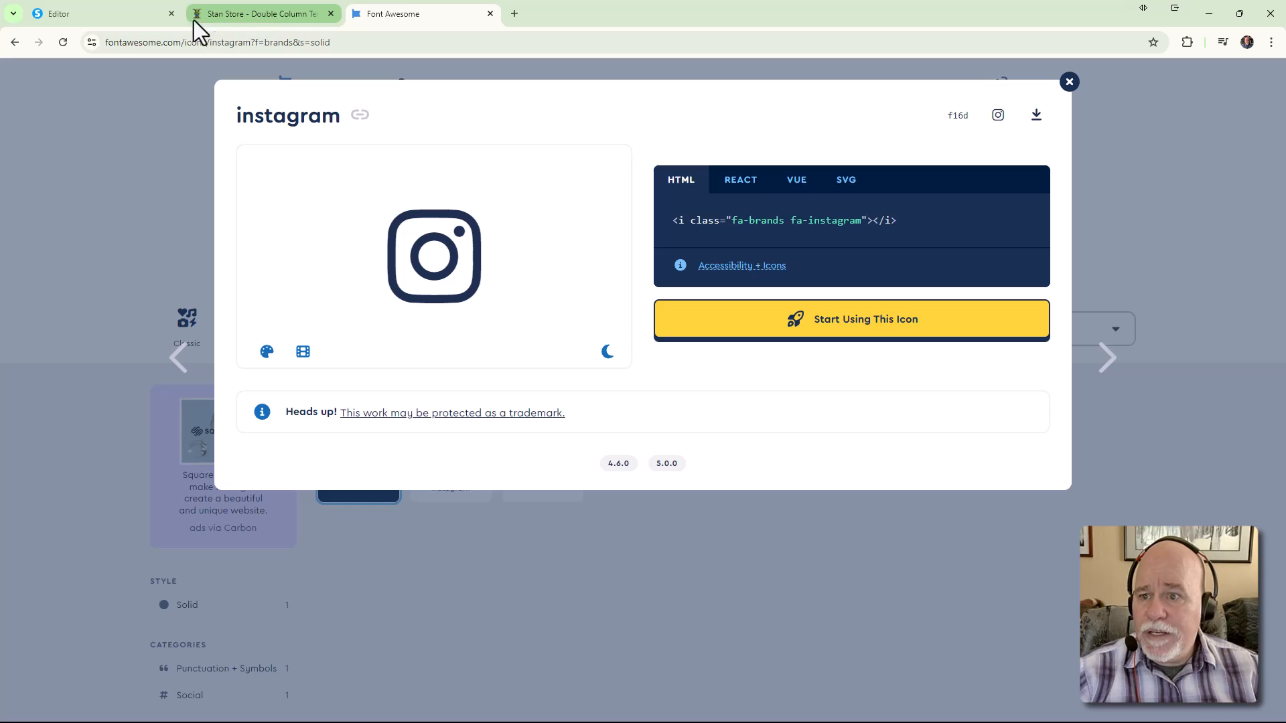
# Copy the YouTube icon's blue #397DB1 with the ColorZilla picker
pyautogui.click(248, 14)
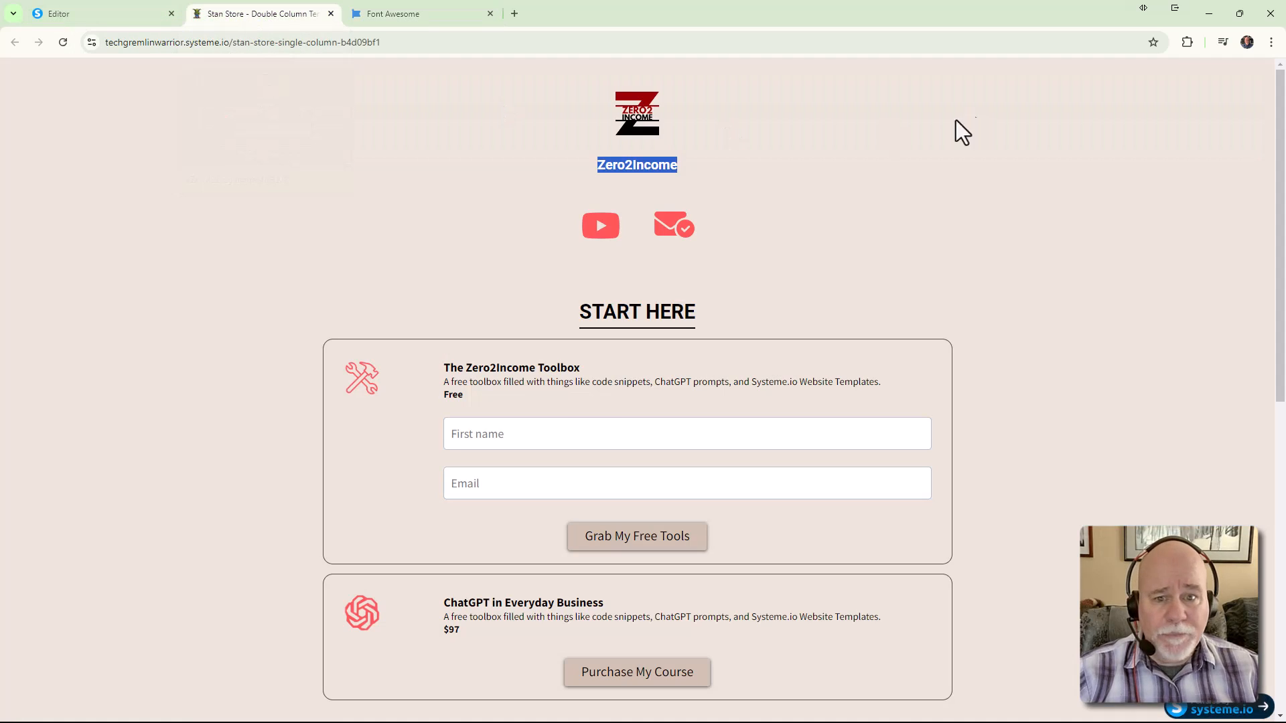
pyautogui.click(131, 9)
pyautogui.click(1187, 43)
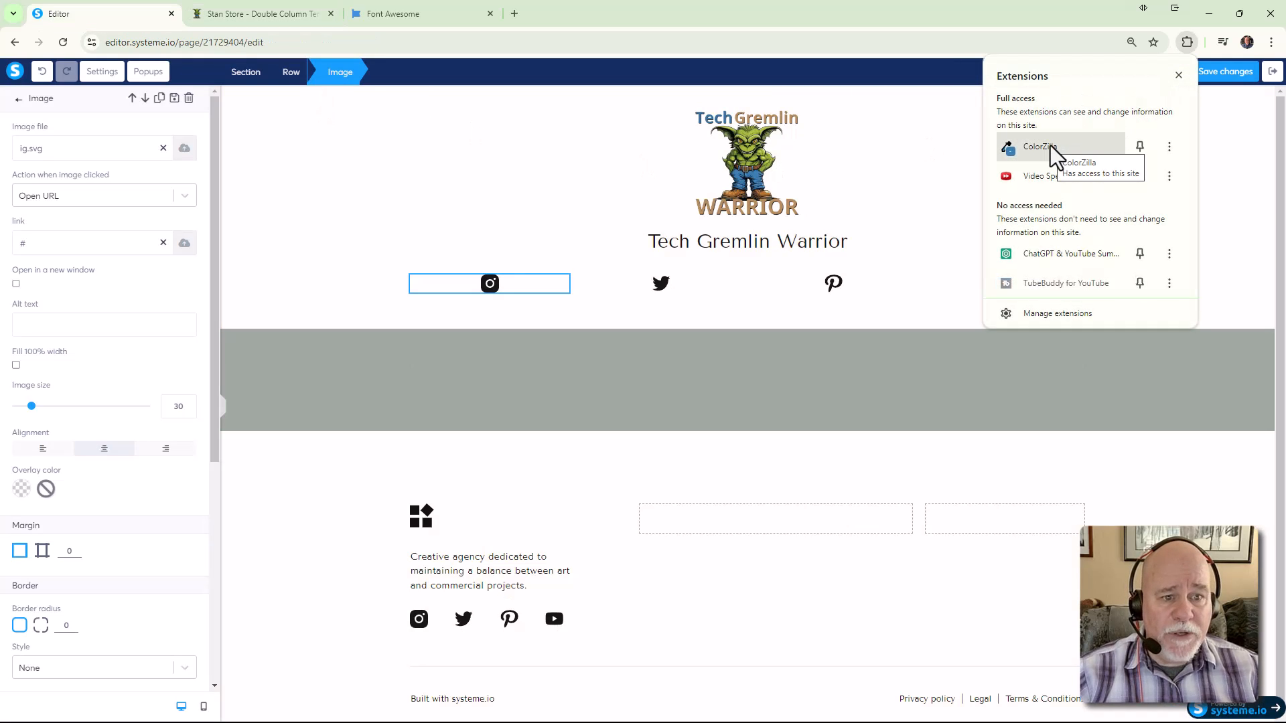
pyautogui.click(1050, 147)
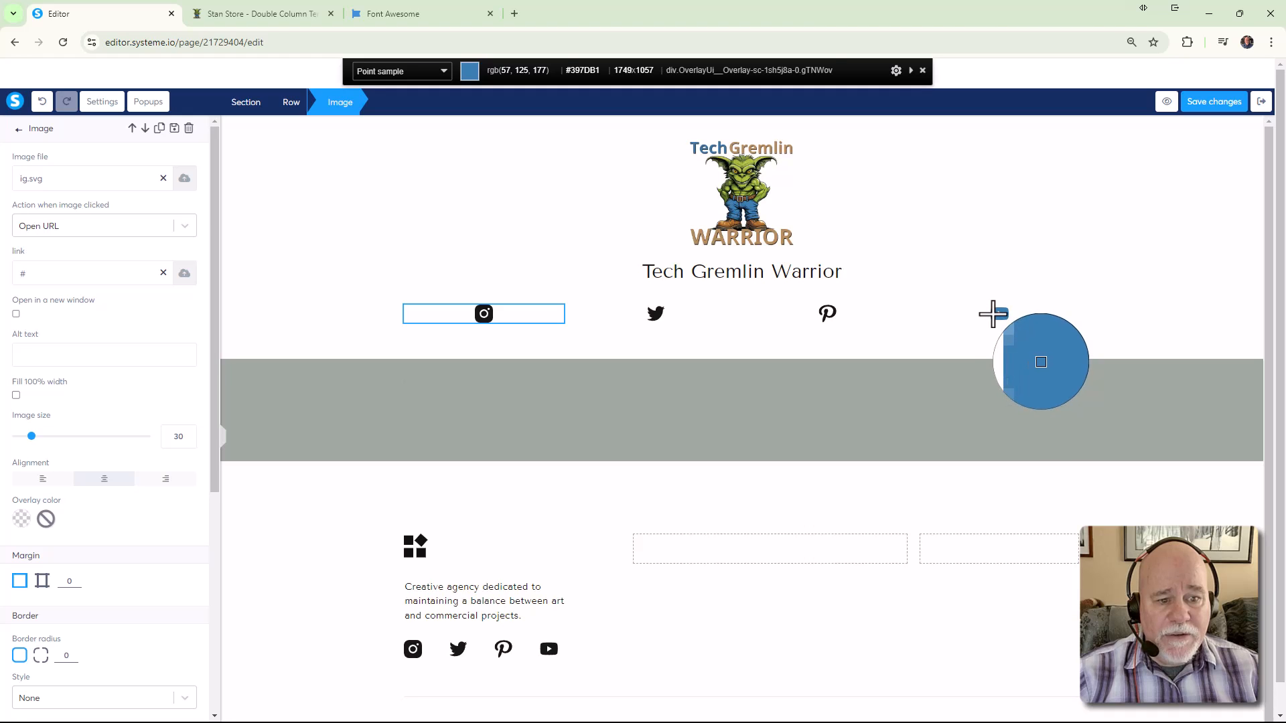
pyautogui.click(993, 313)
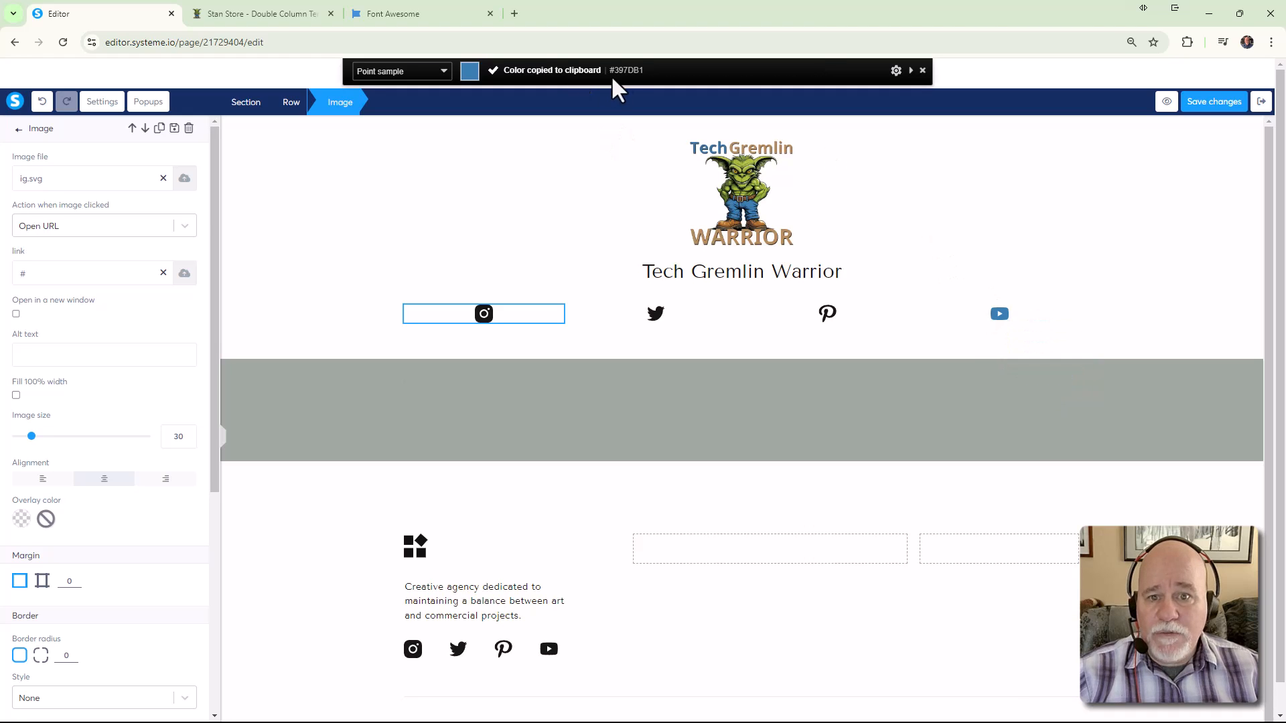
pyautogui.click(403, 14)
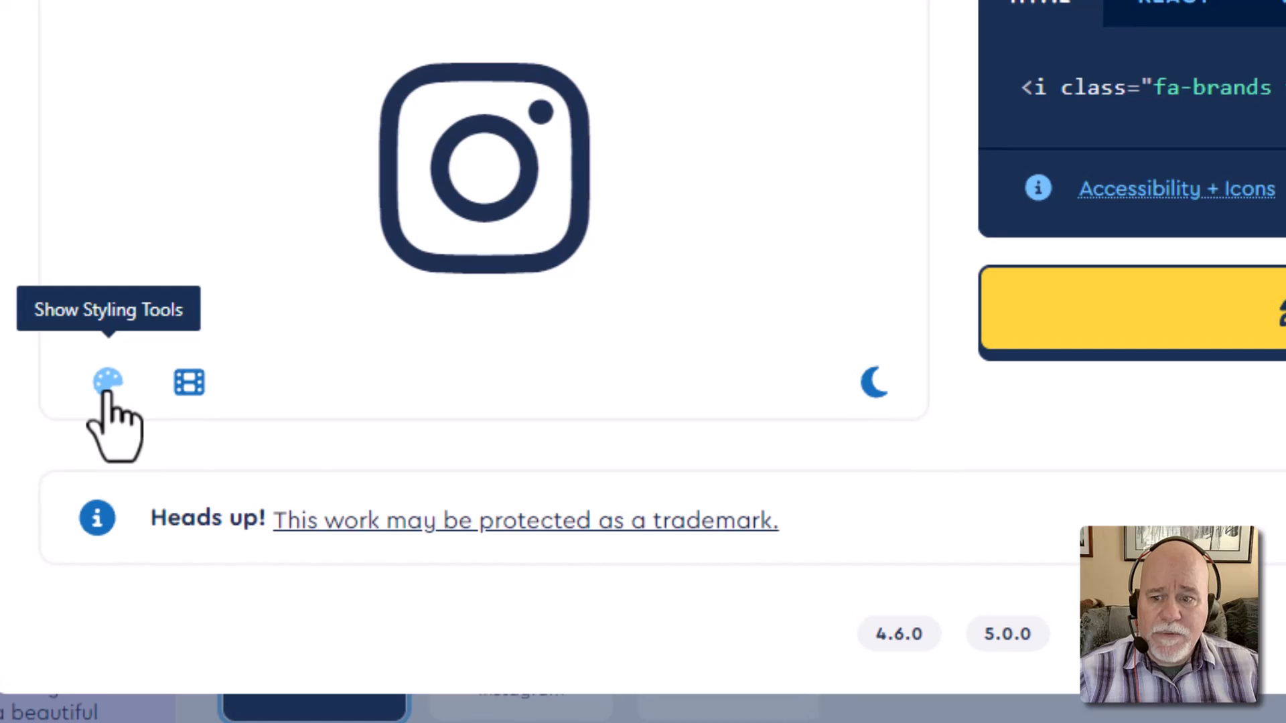
# Open the instagram icon's custom colour options and sample the page colour with ColorZilla
pyautogui.click(266, 352)
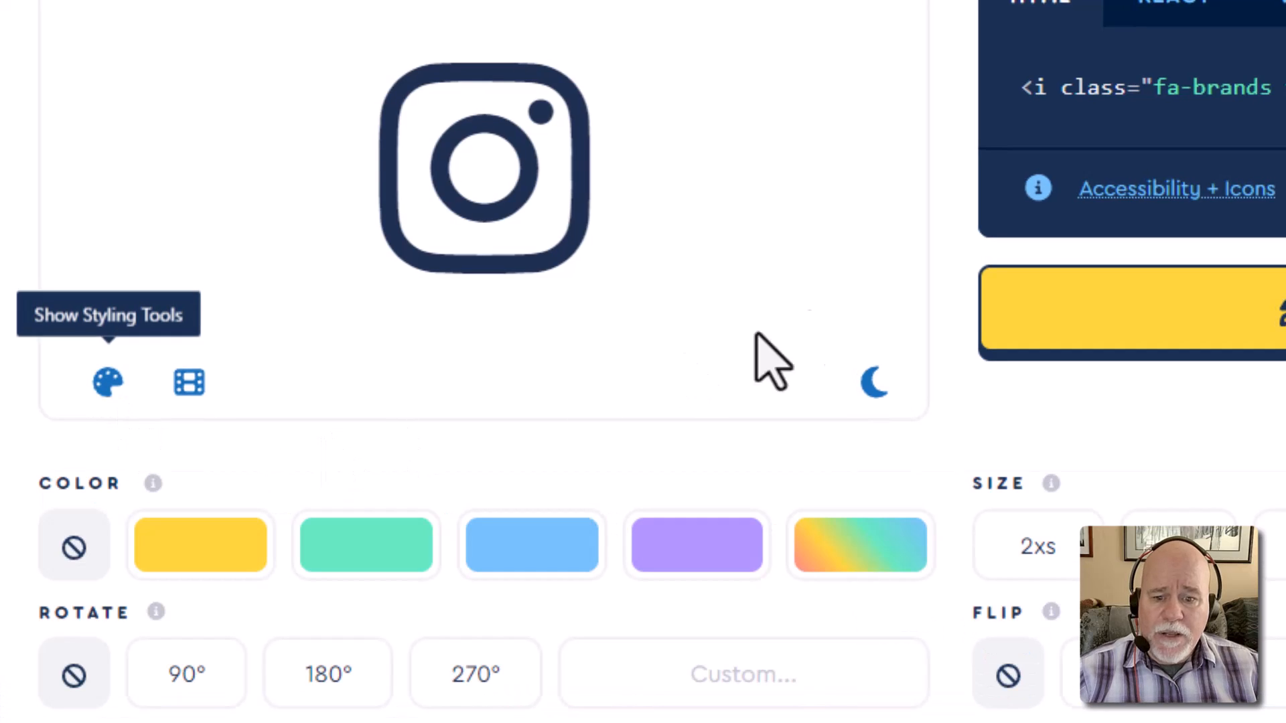
pyautogui.click(859, 549)
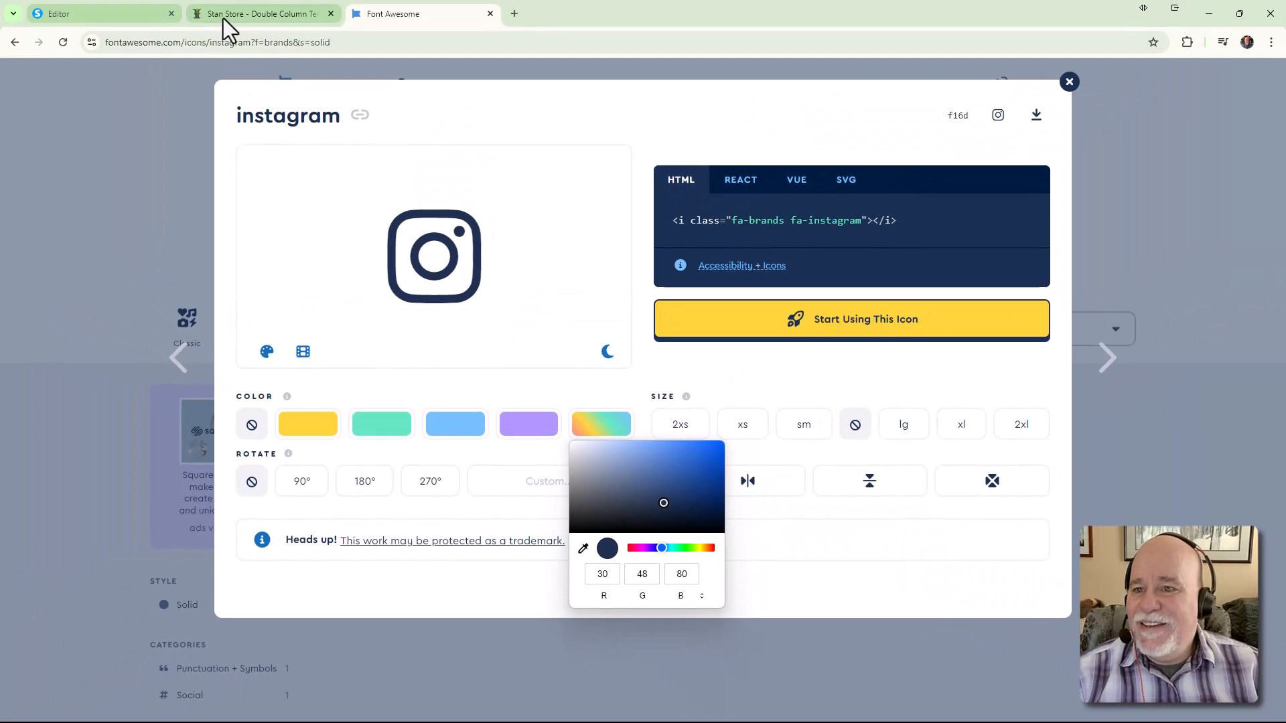
pyautogui.click(218, 14)
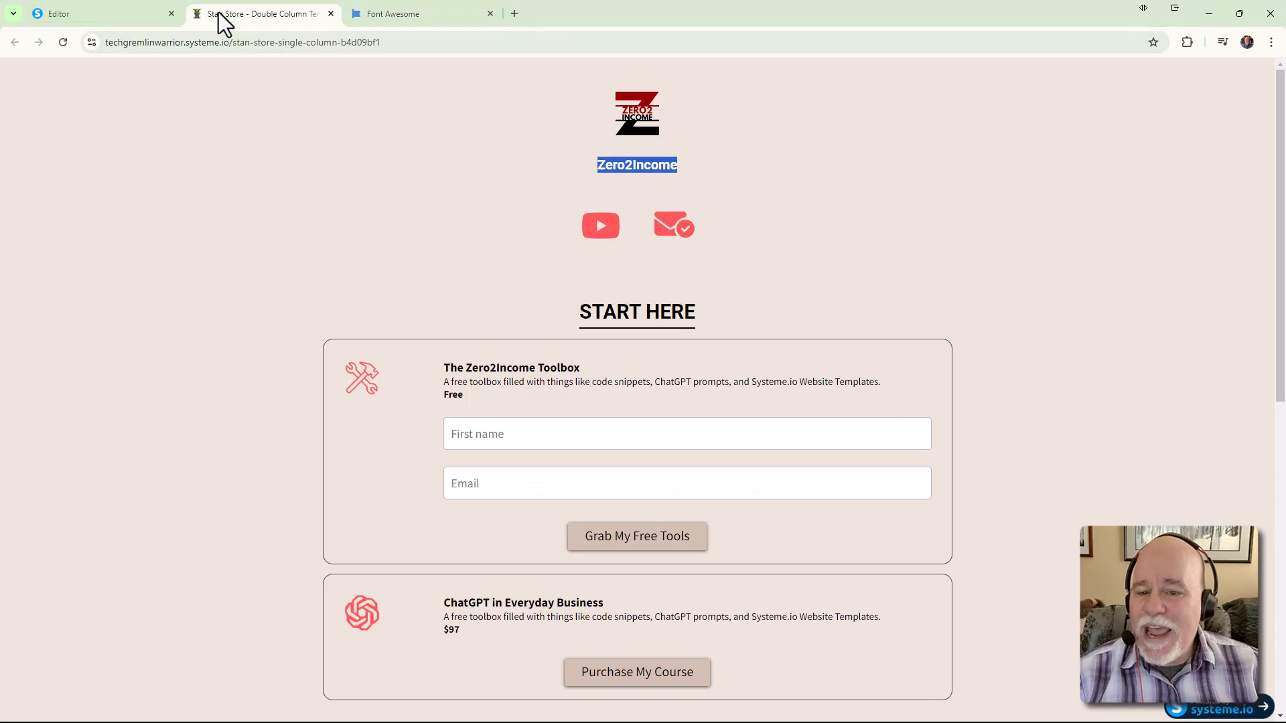
pyautogui.click(139, 16)
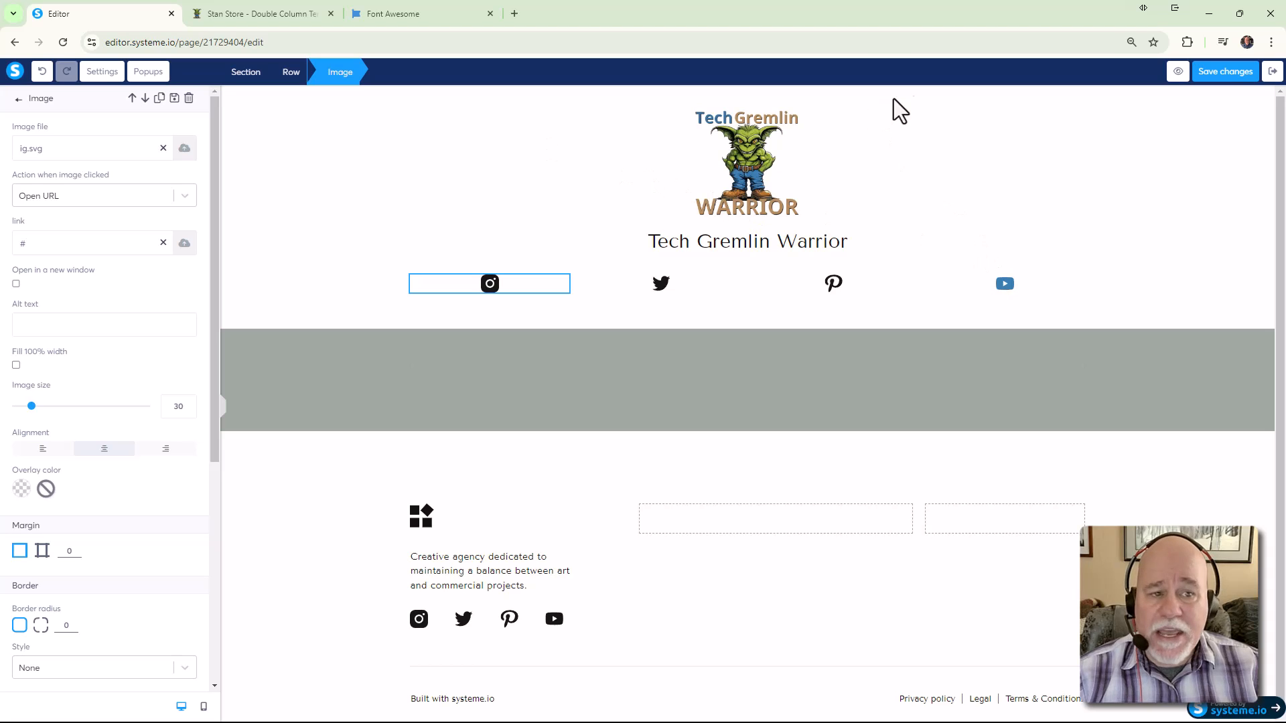
pyautogui.click(1186, 43)
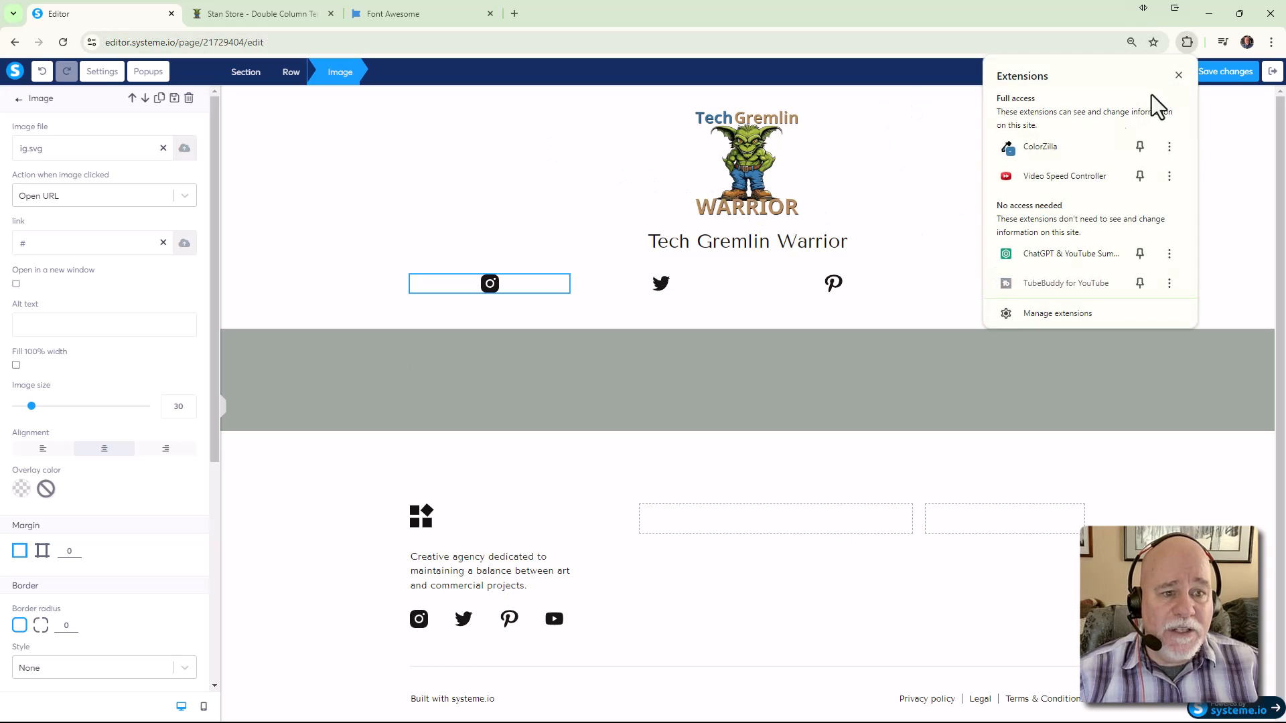
pyautogui.click(1027, 152)
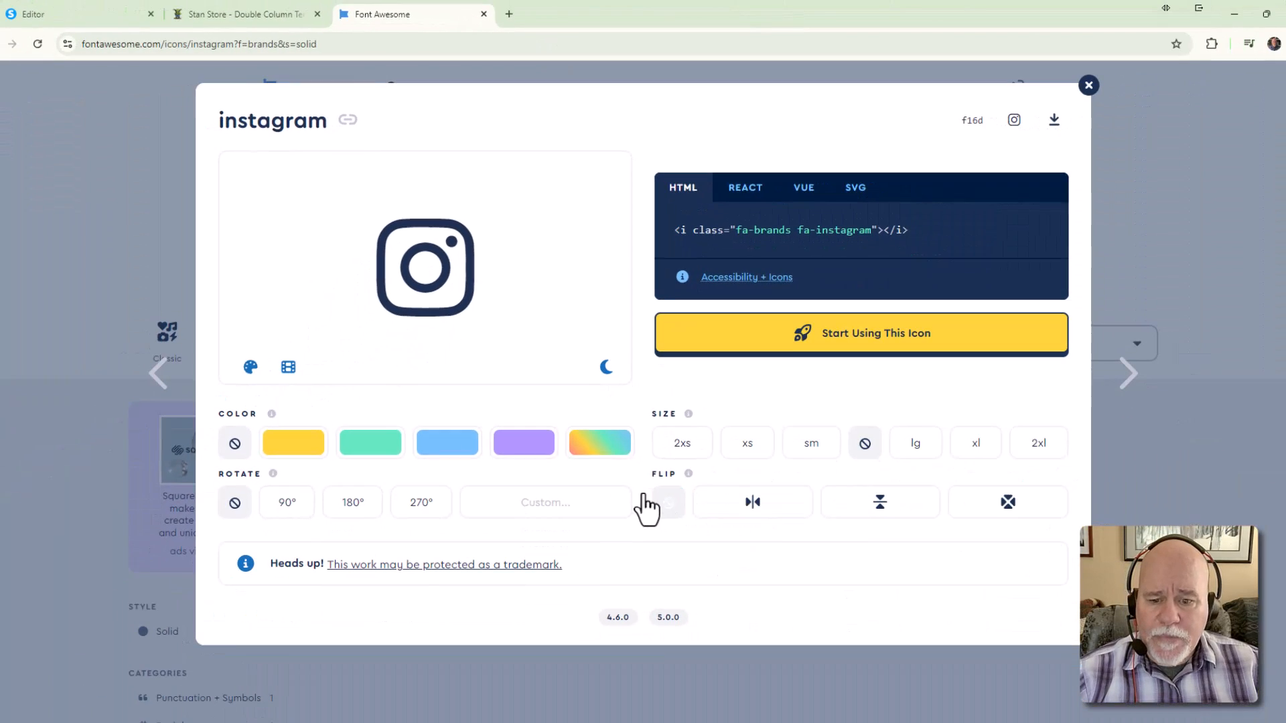
# Colour the instagram icon RGB 57, 125, 177 and download it as an SVG file
pyautogui.click(600, 447)
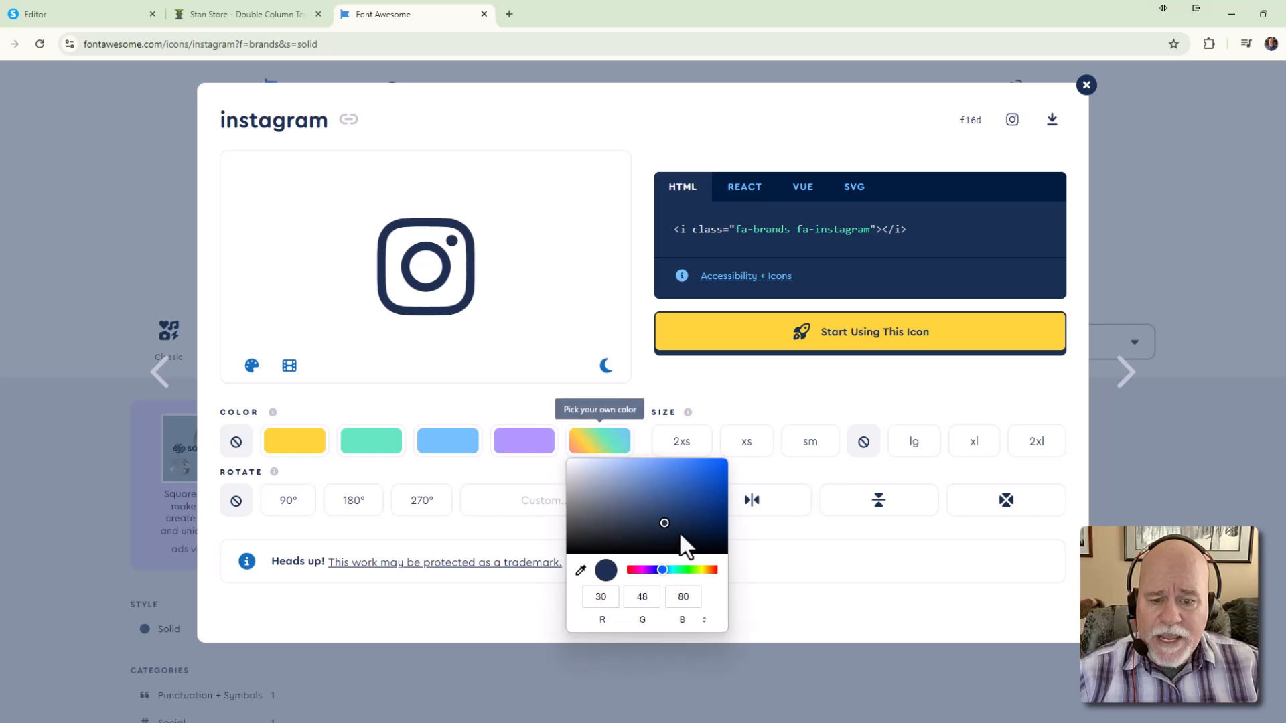
pyautogui.doubleClick(607, 598)
pyautogui.write('57')
pyautogui.press('Tab')
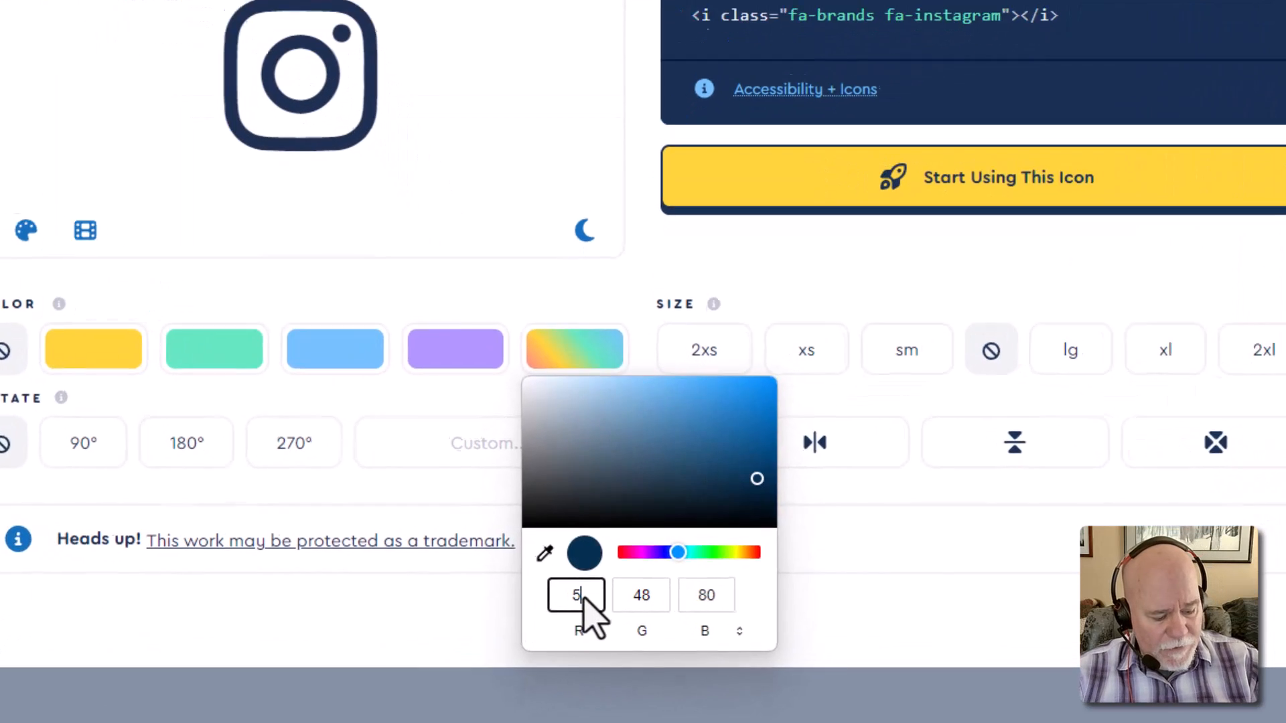
pyautogui.write('12')
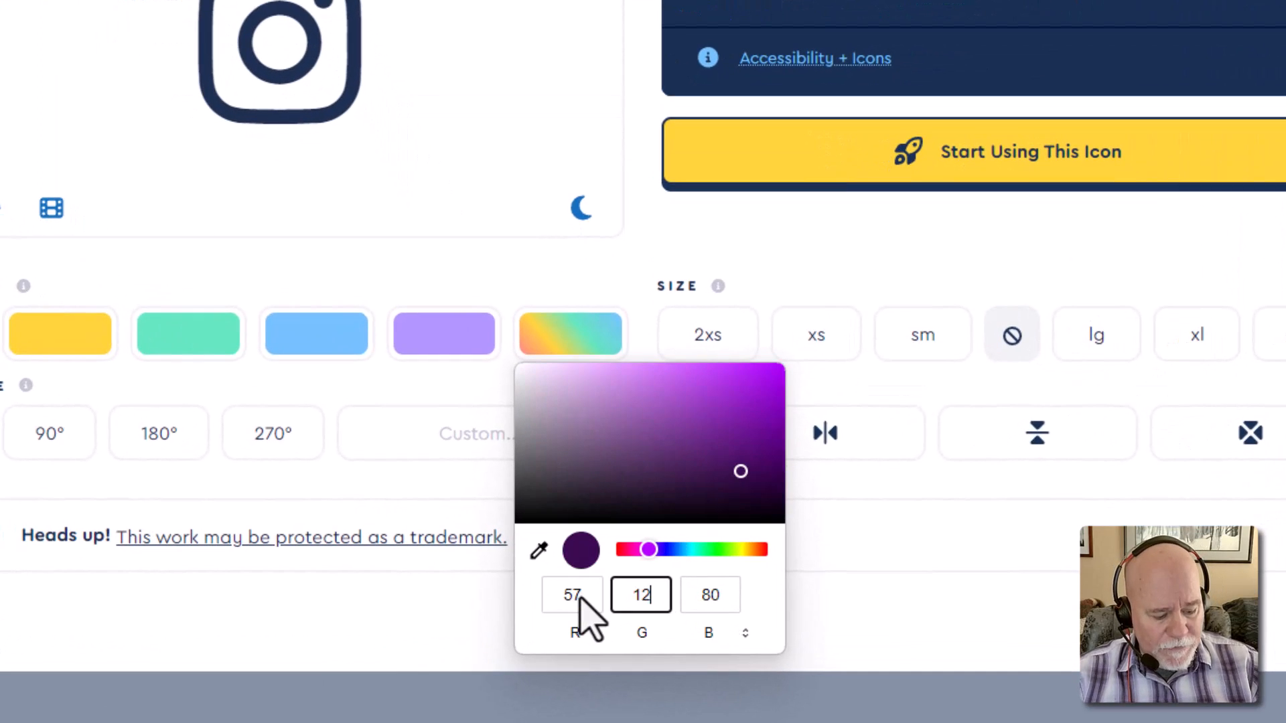
pyautogui.write('5')
pyautogui.press('Tab')
pyautogui.write('177')
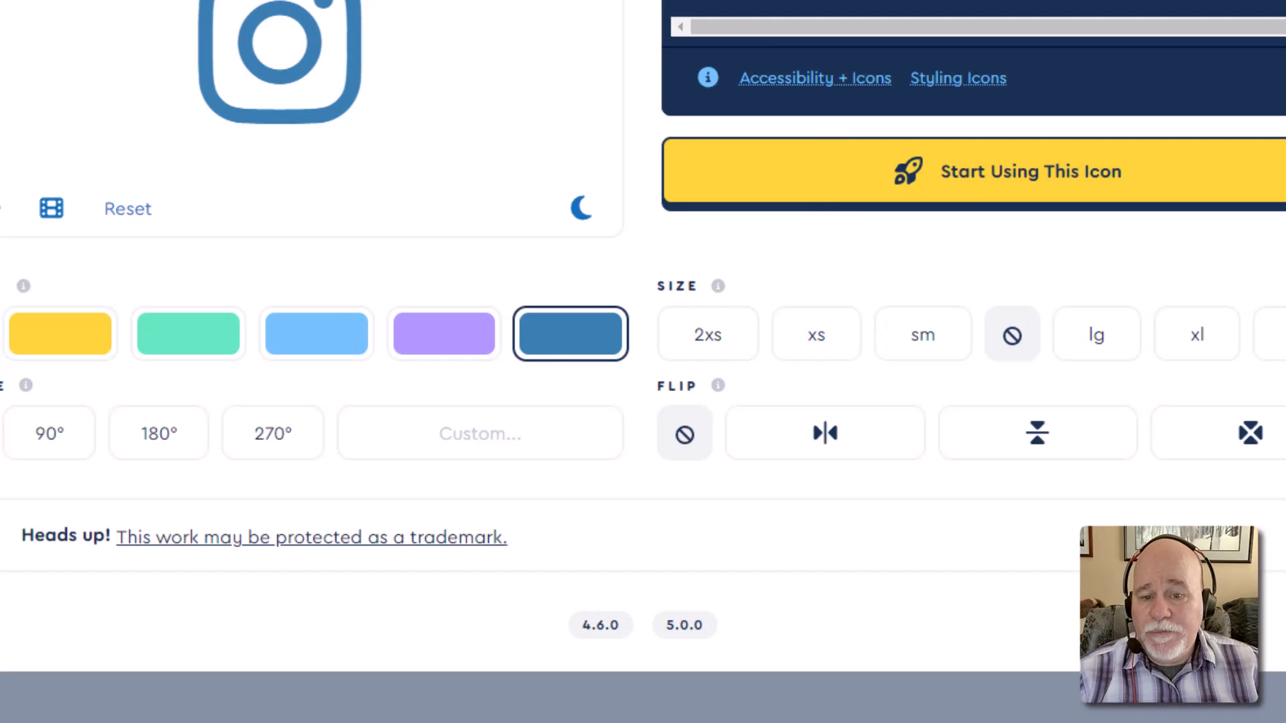
pyautogui.click(581, 355)
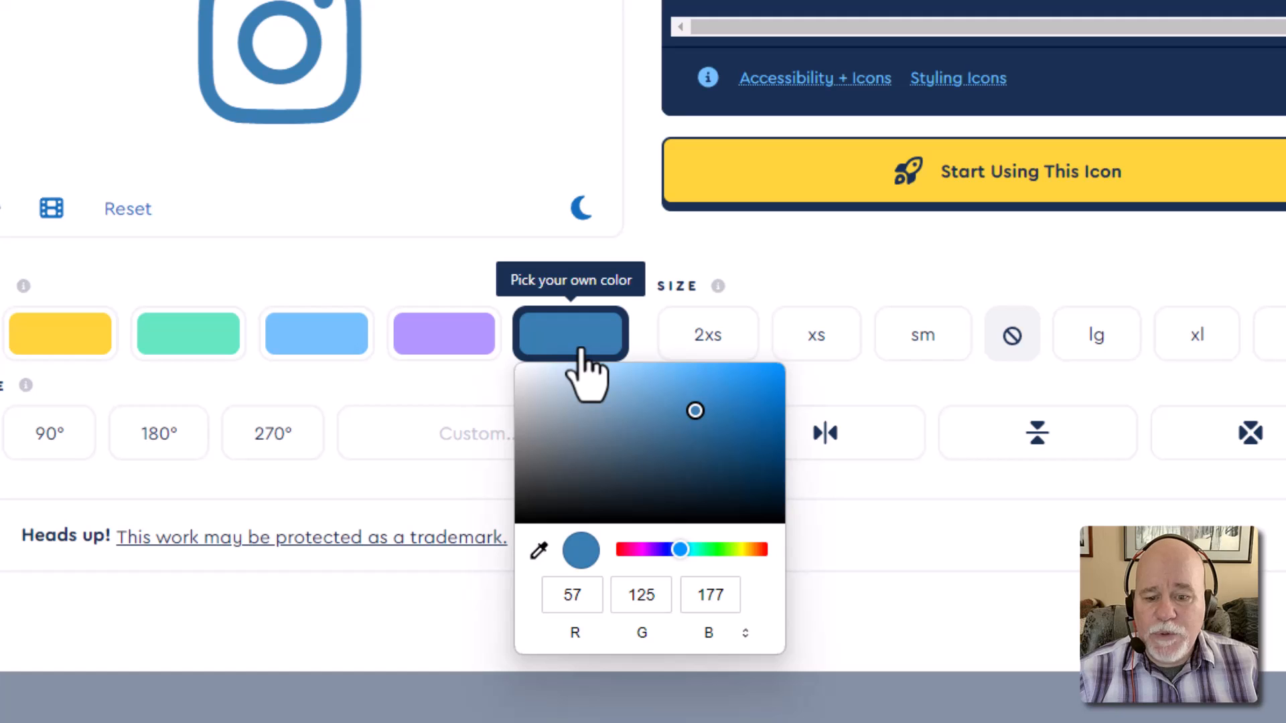
pyautogui.click(710, 250)
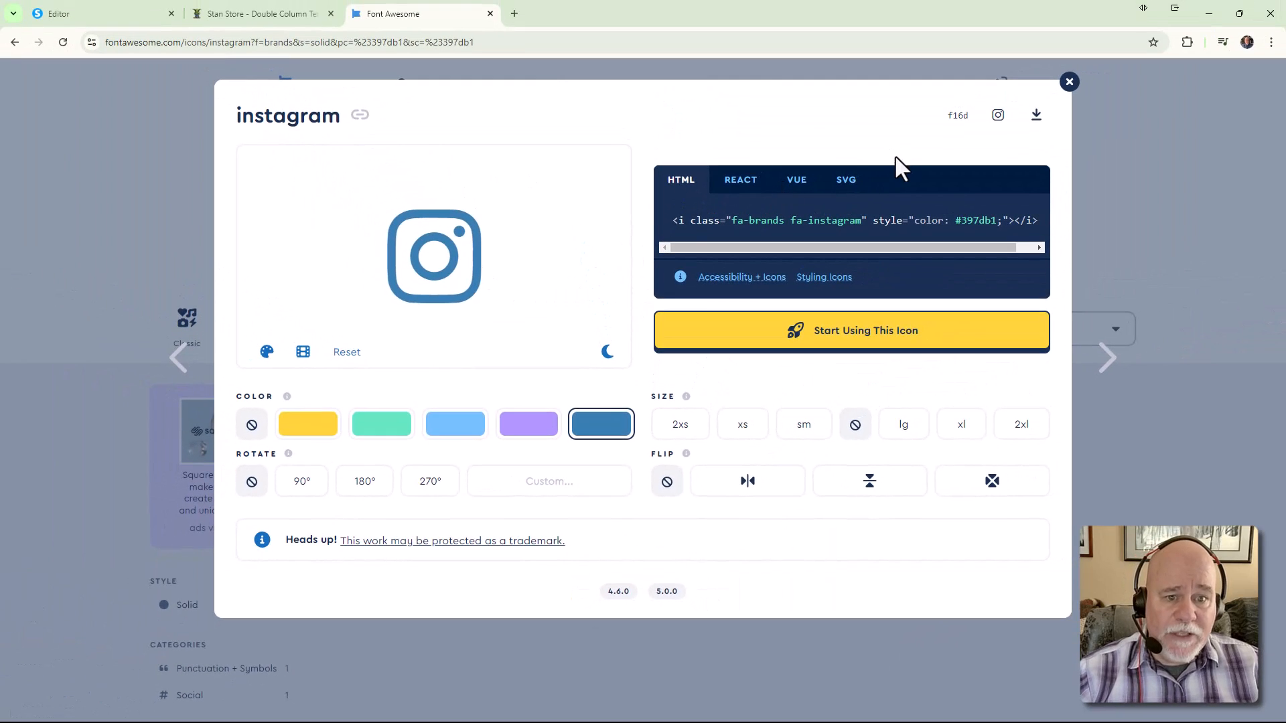
pyautogui.click(844, 192)
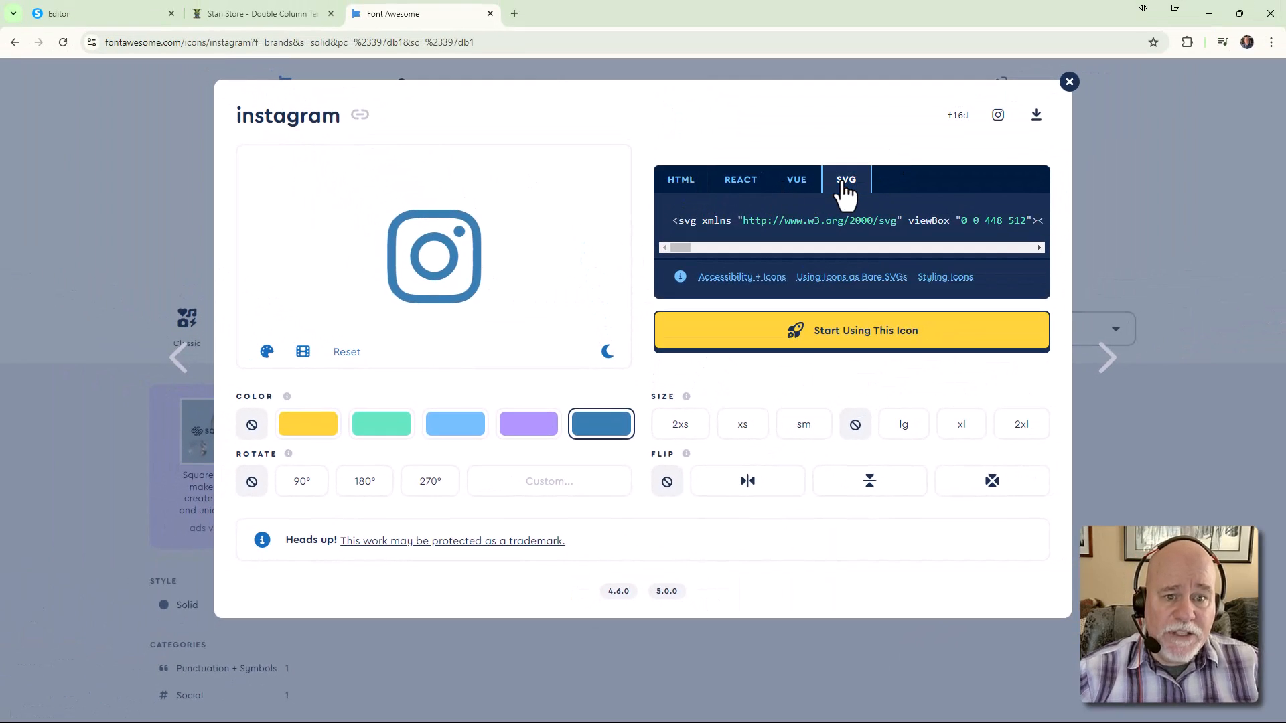
pyautogui.click(1036, 115)
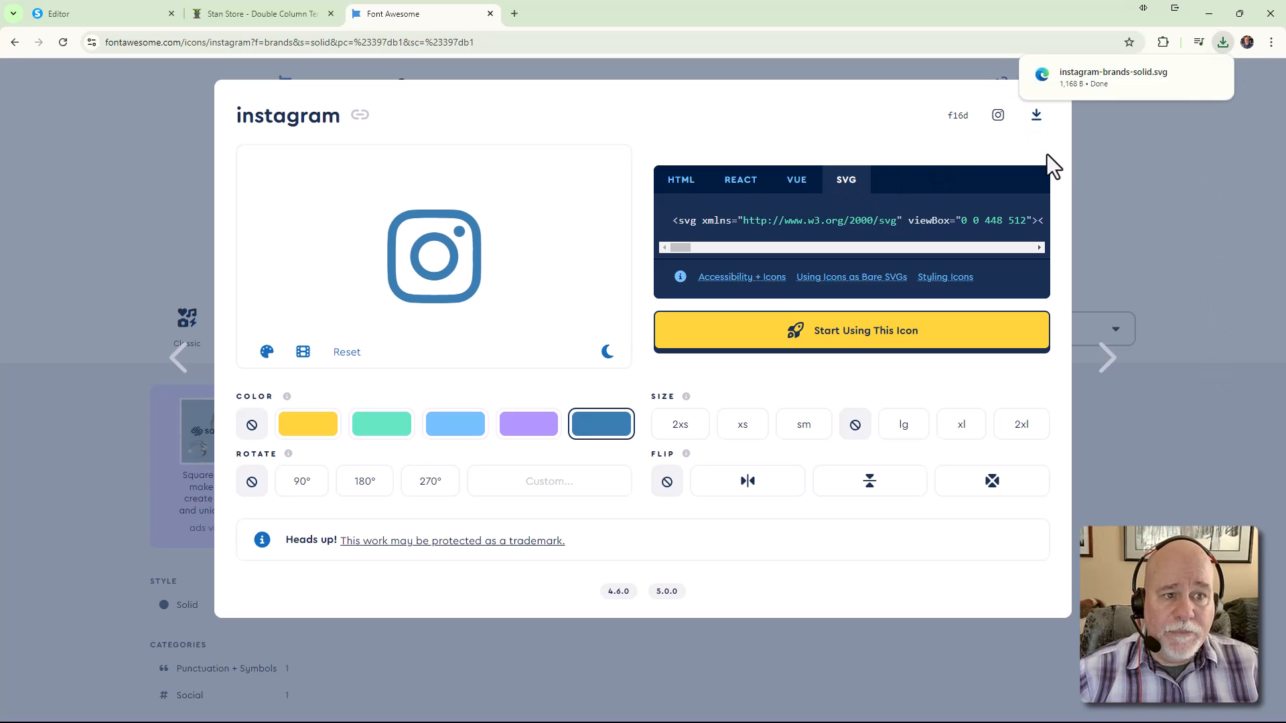
# Replace the header Instagram image with instagram-brands-solid.svg and set its size to 30
pyautogui.click(56, 17)
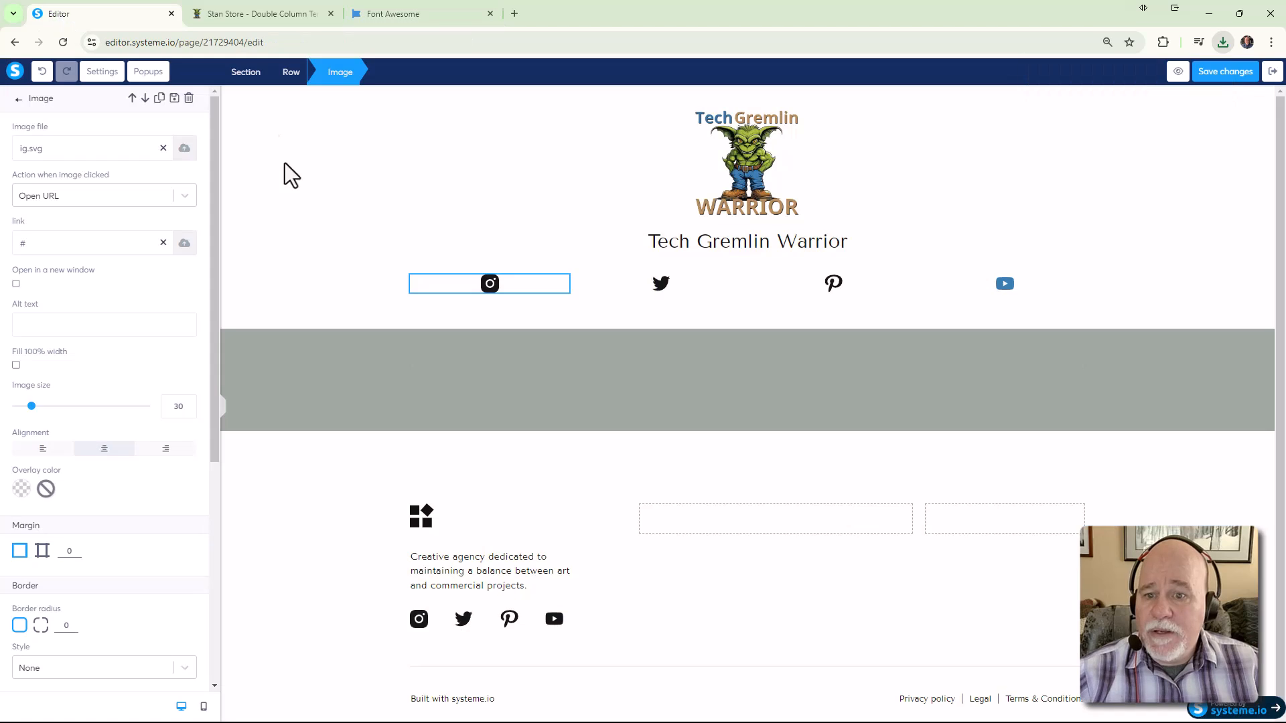
pyautogui.click(163, 148)
pyautogui.click(184, 149)
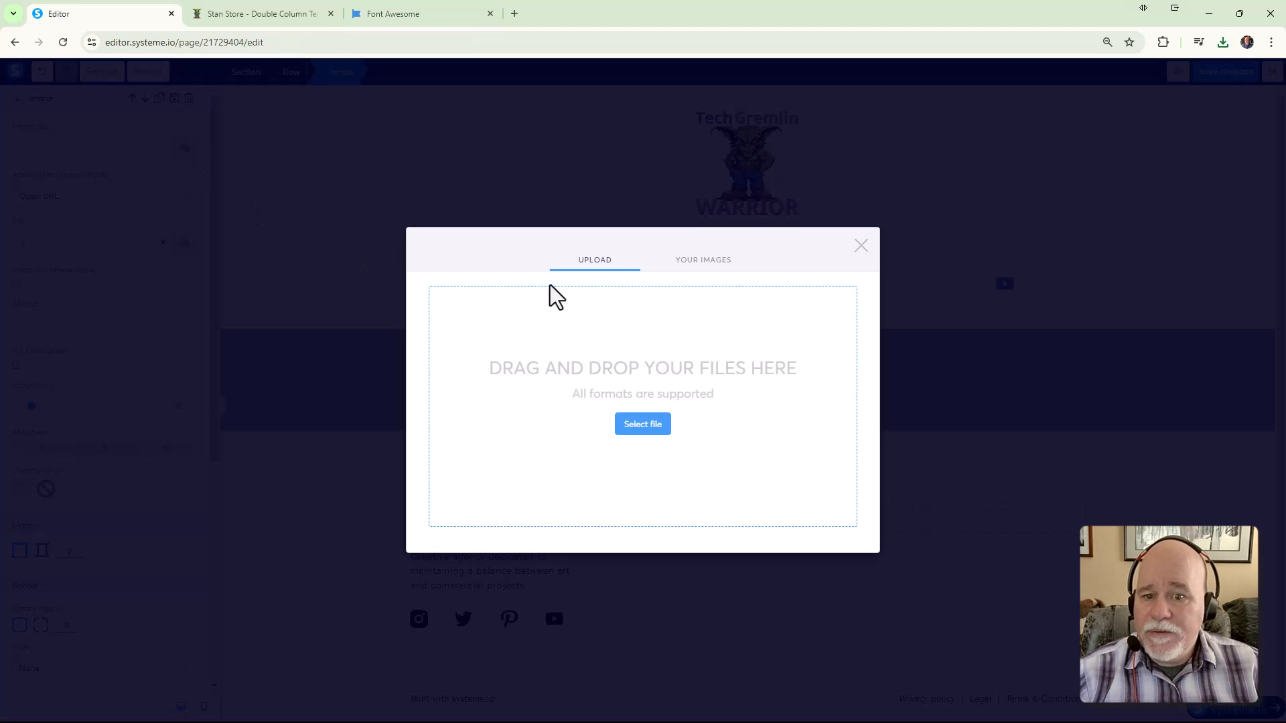
pyautogui.click(652, 431)
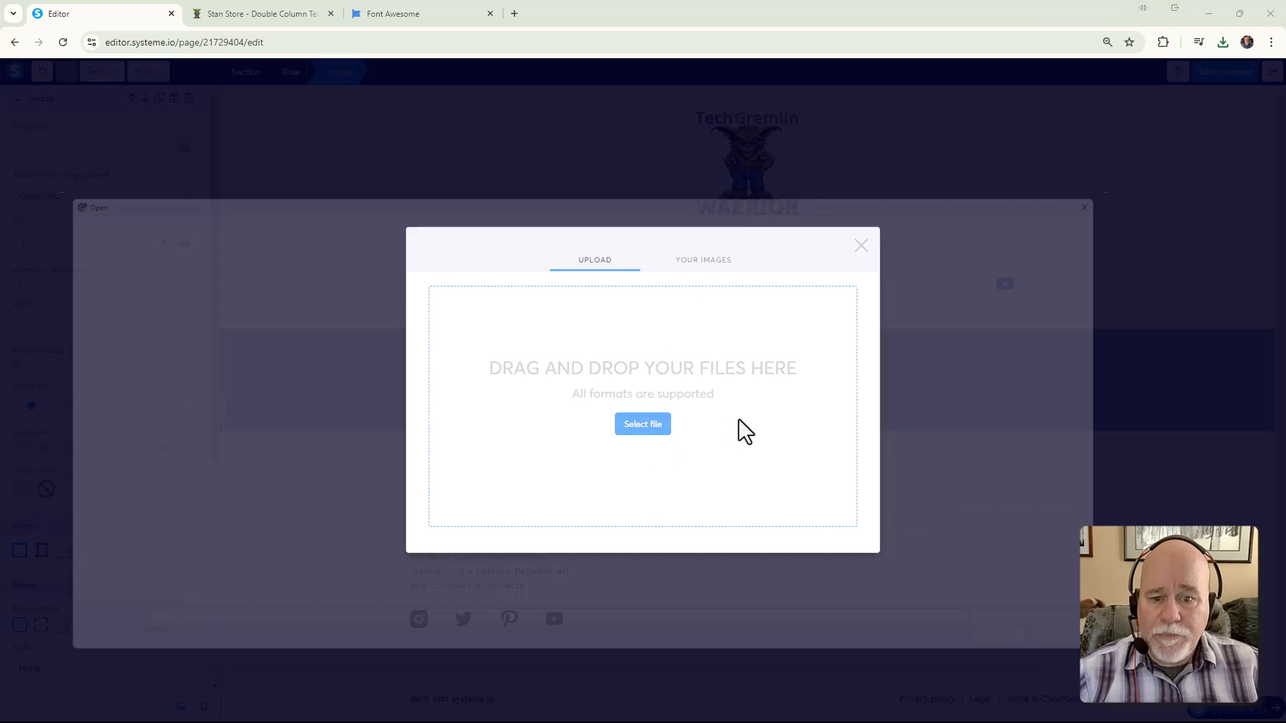
pyautogui.click(275, 391)
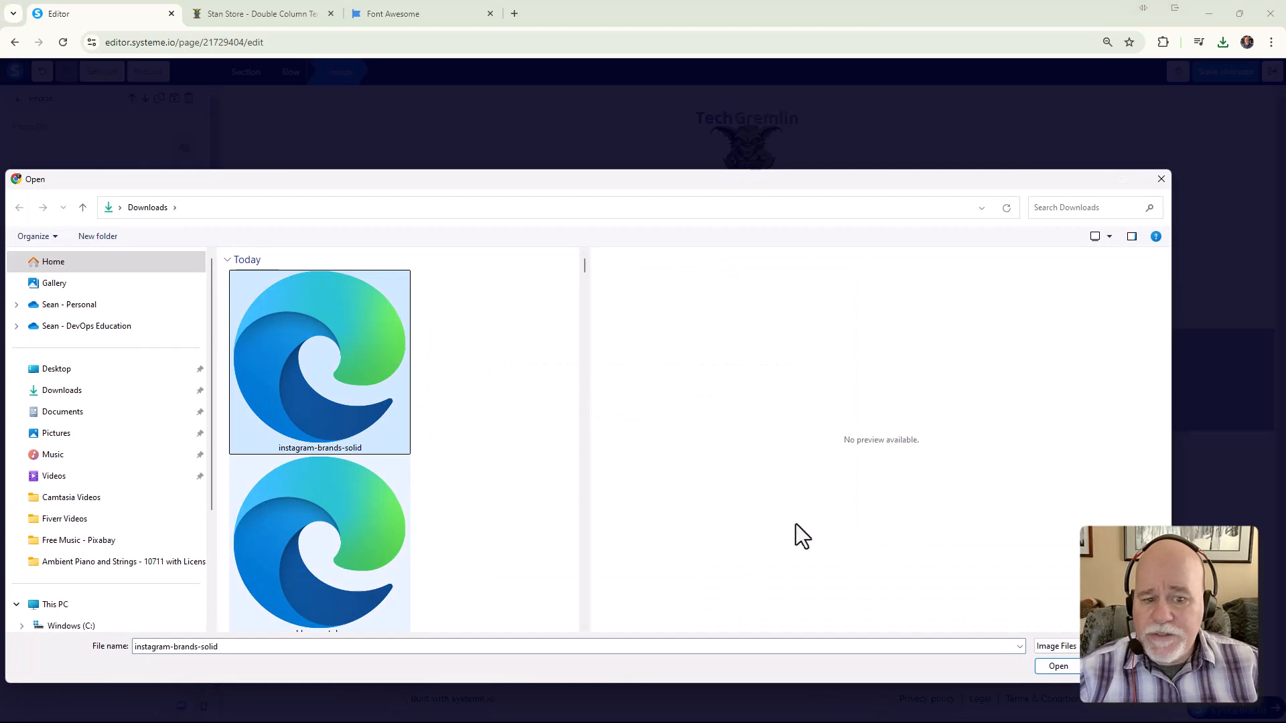
pyautogui.click(1056, 667)
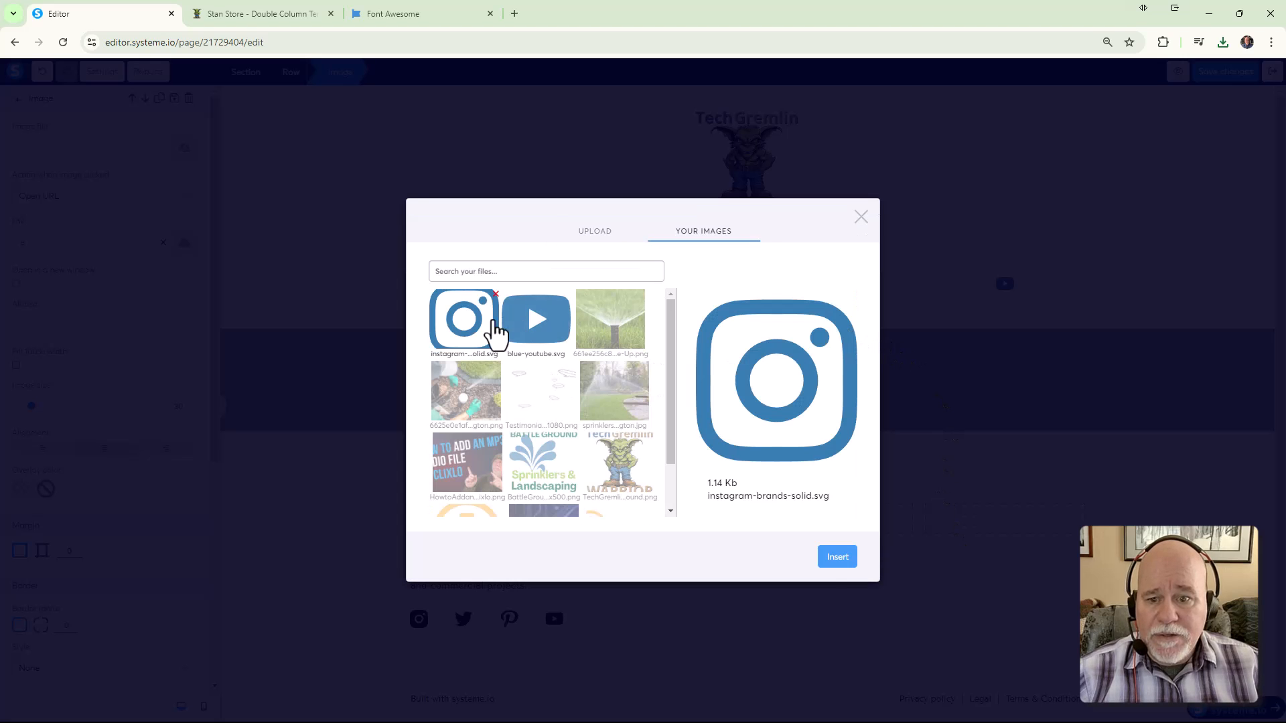
pyautogui.click(833, 563)
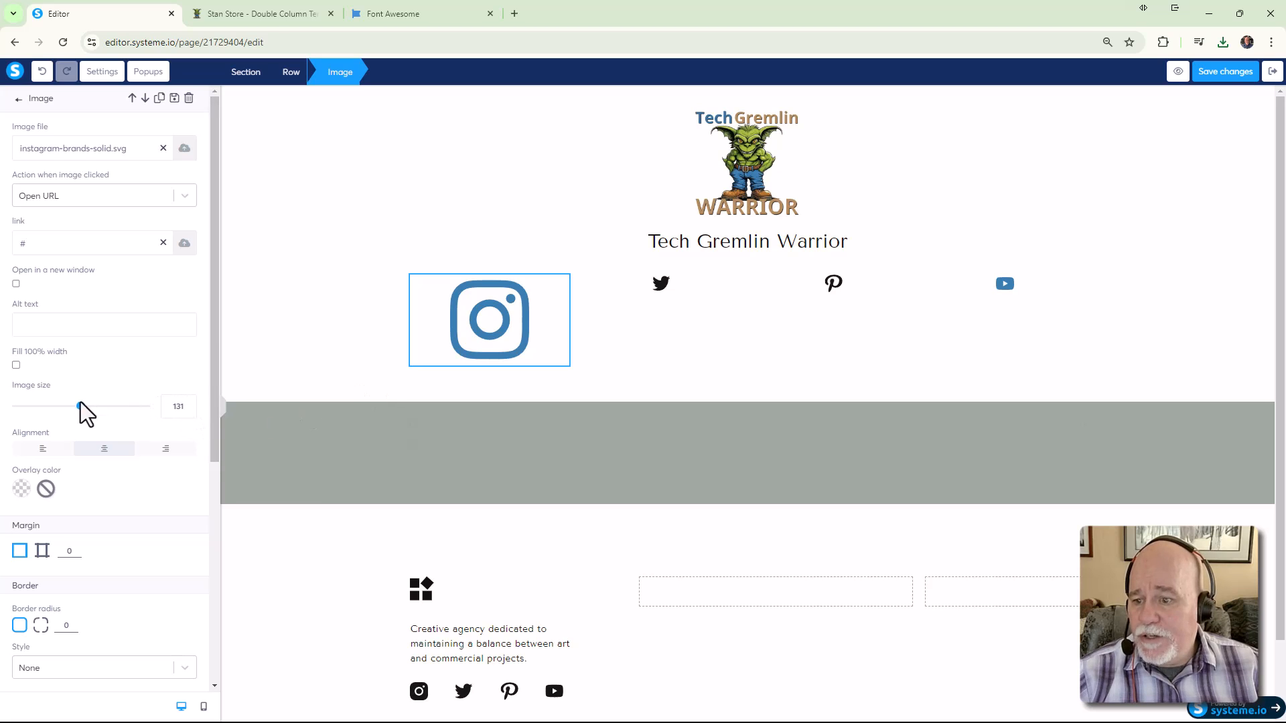
pyautogui.doubleClick(185, 408)
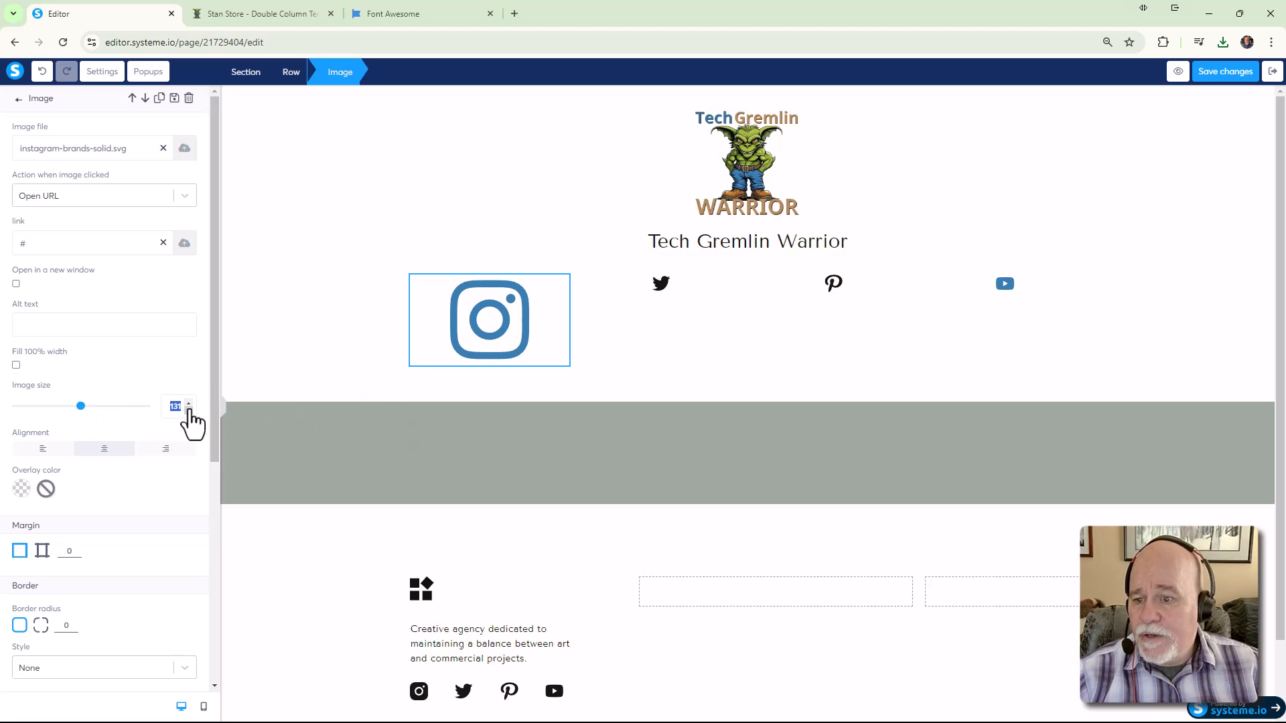
pyautogui.write('30')
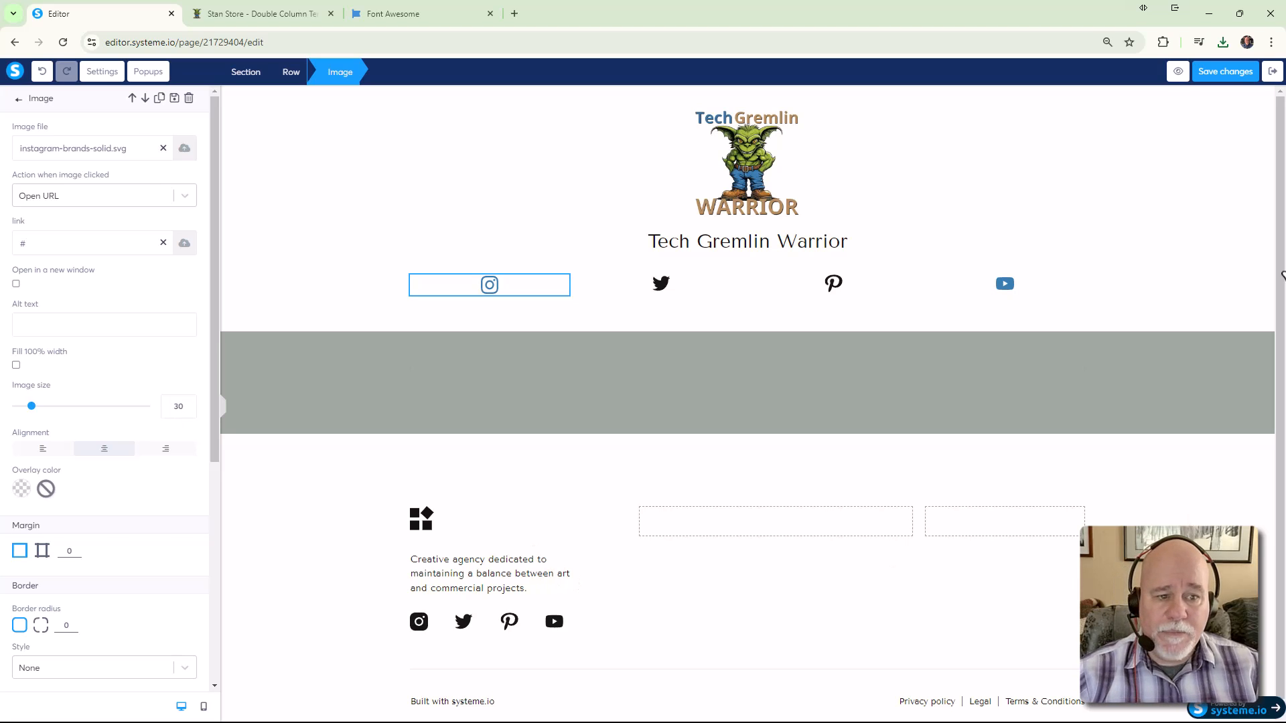
# Delete the Tech Gremlin Warrior headline and the empty row below it
pyautogui.click(1184, 249)
pyautogui.click(1177, 244)
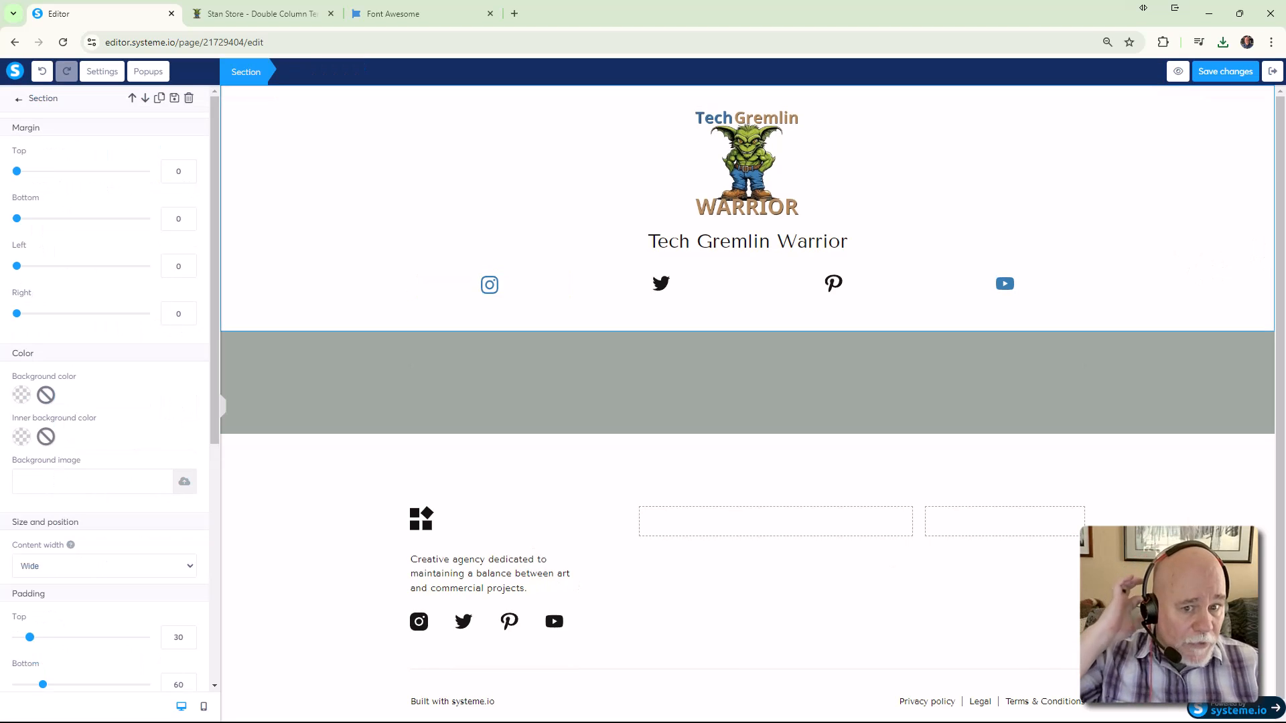
pyautogui.click(816, 254)
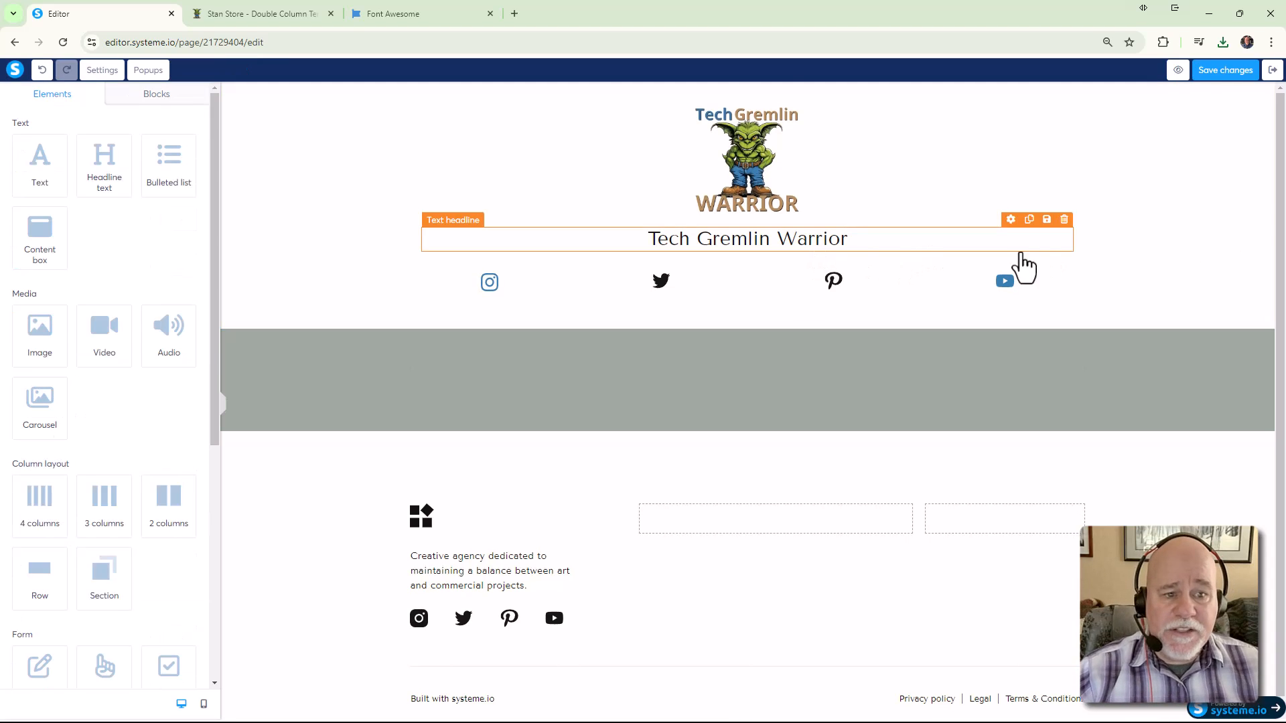
pyautogui.click(1065, 219)
pyautogui.click(700, 127)
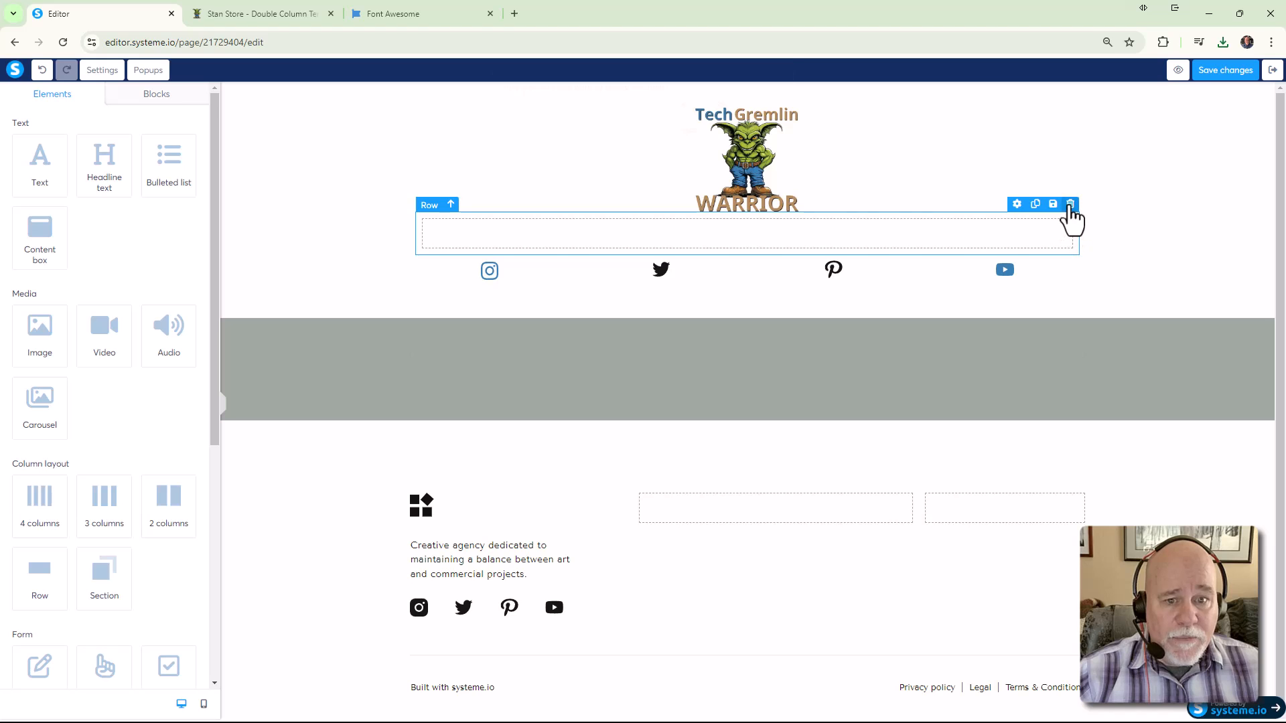
pyautogui.click(1070, 204)
pyautogui.click(701, 128)
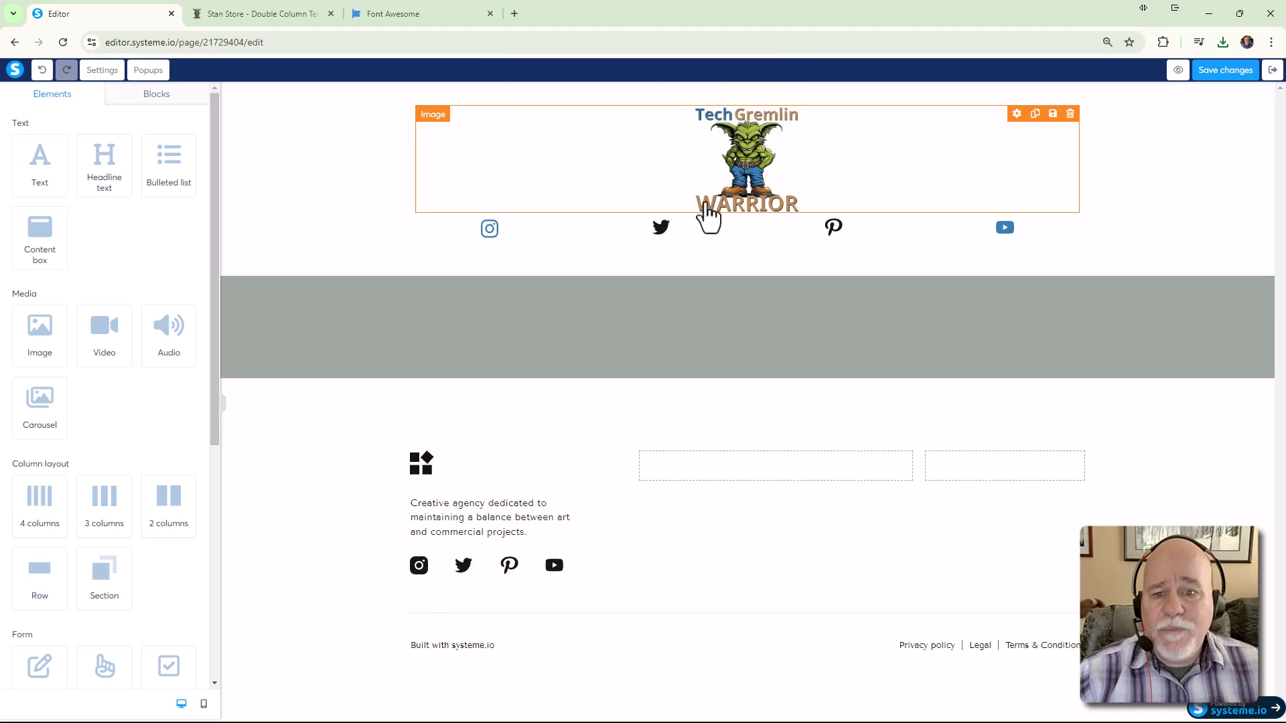
# Give the social icon row a top margin of 17
pyautogui.click(716, 241)
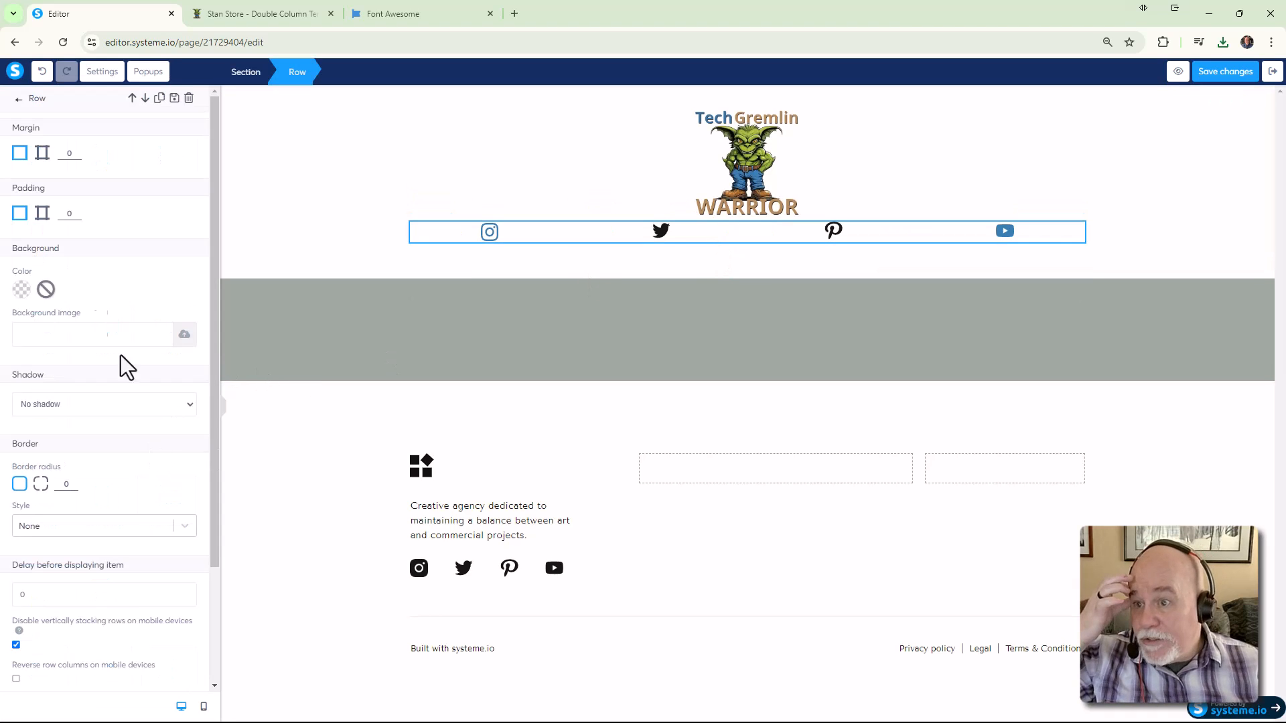
pyautogui.click(42, 153)
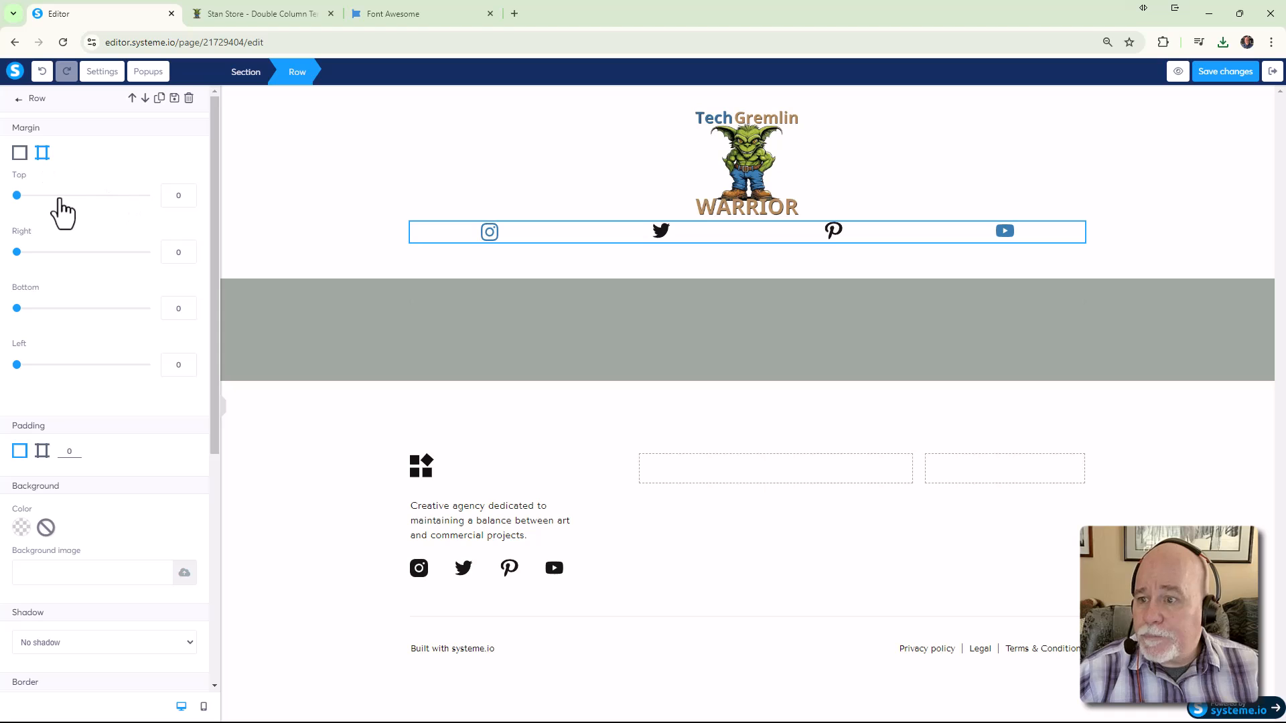
pyautogui.moveTo(16, 195); pyautogui.dragTo(26, 195)
pyautogui.click(1018, 171)
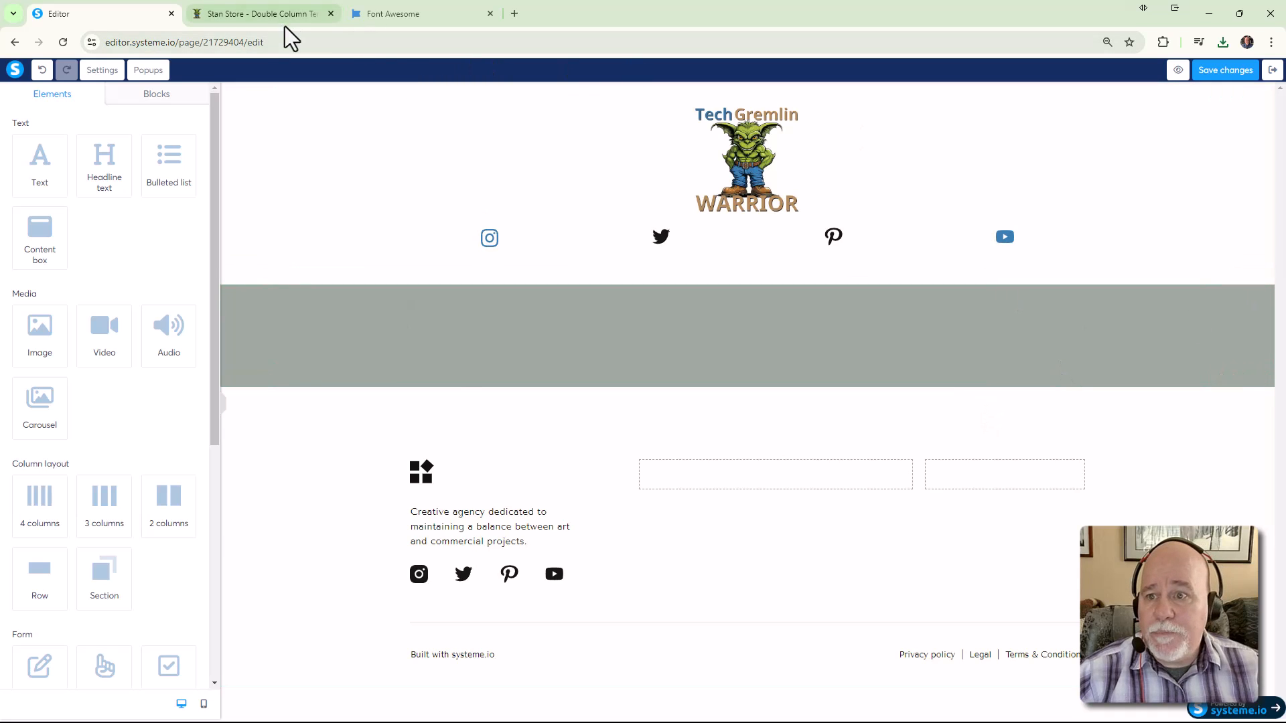
# Add a headline below the social icons and delete the empty row beneath it
pyautogui.click(268, 14)
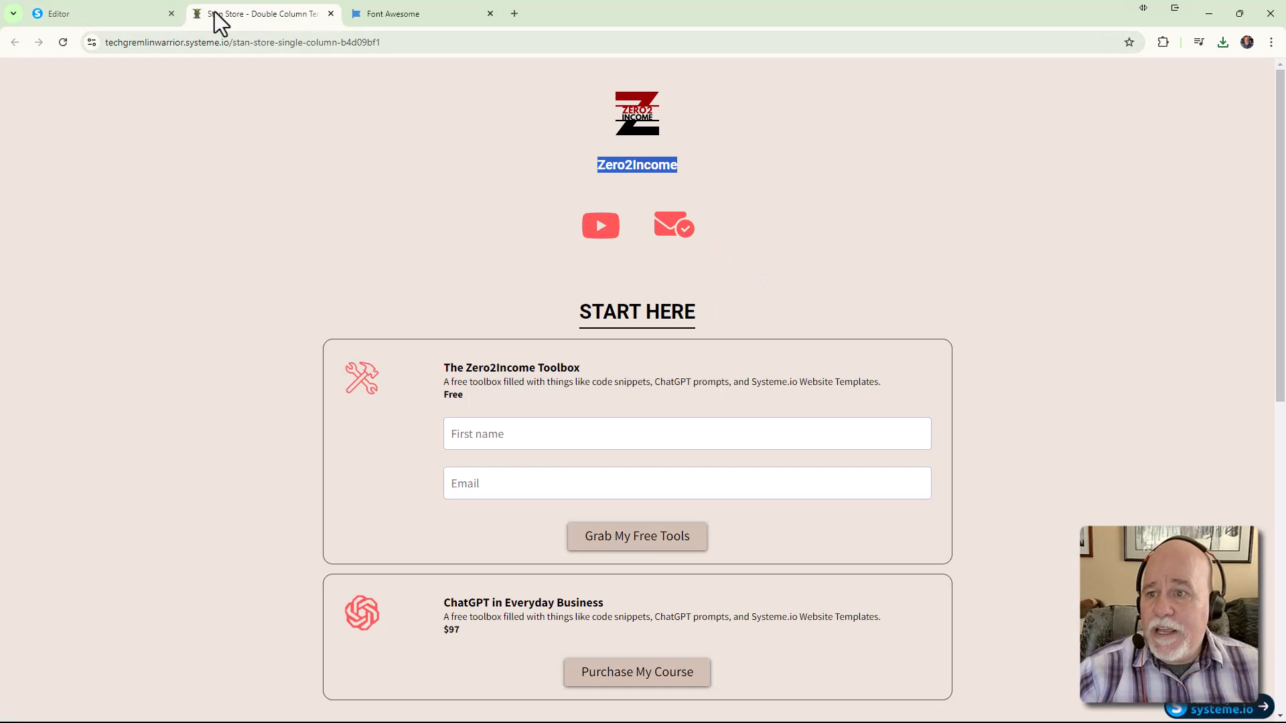
pyautogui.click(140, 15)
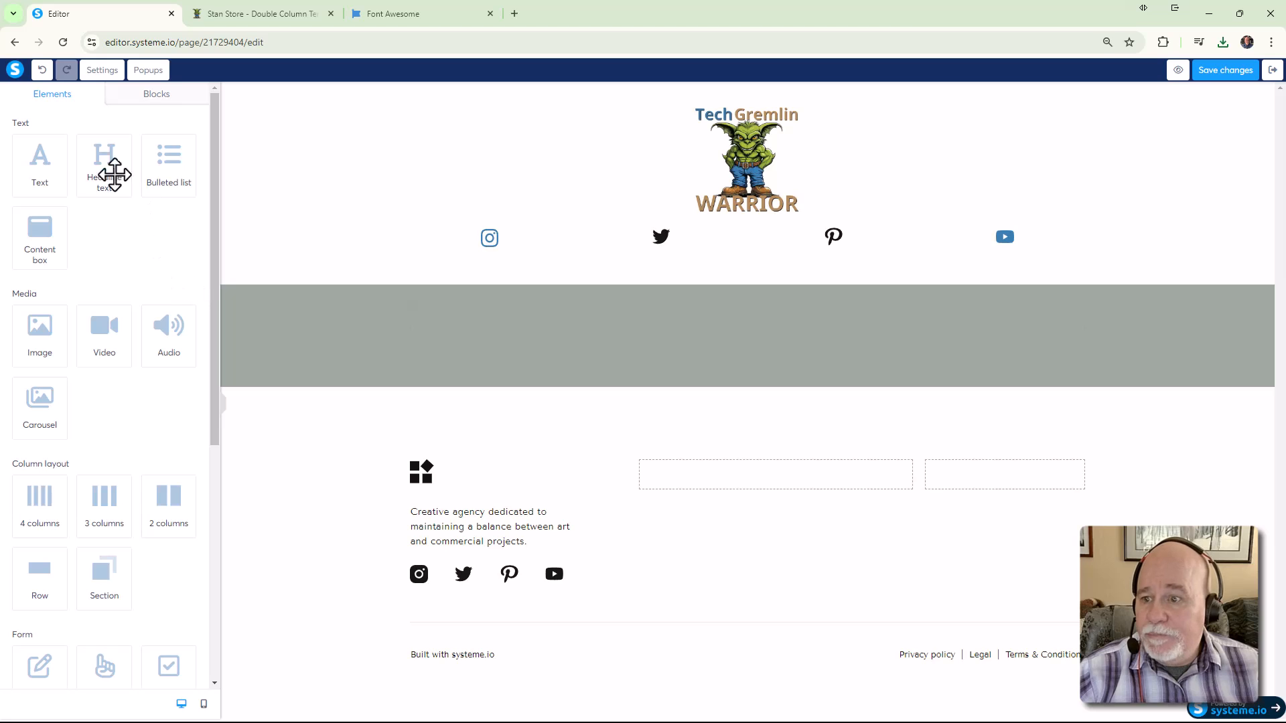
pyautogui.moveTo(98, 166); pyautogui.dragTo(657, 261)
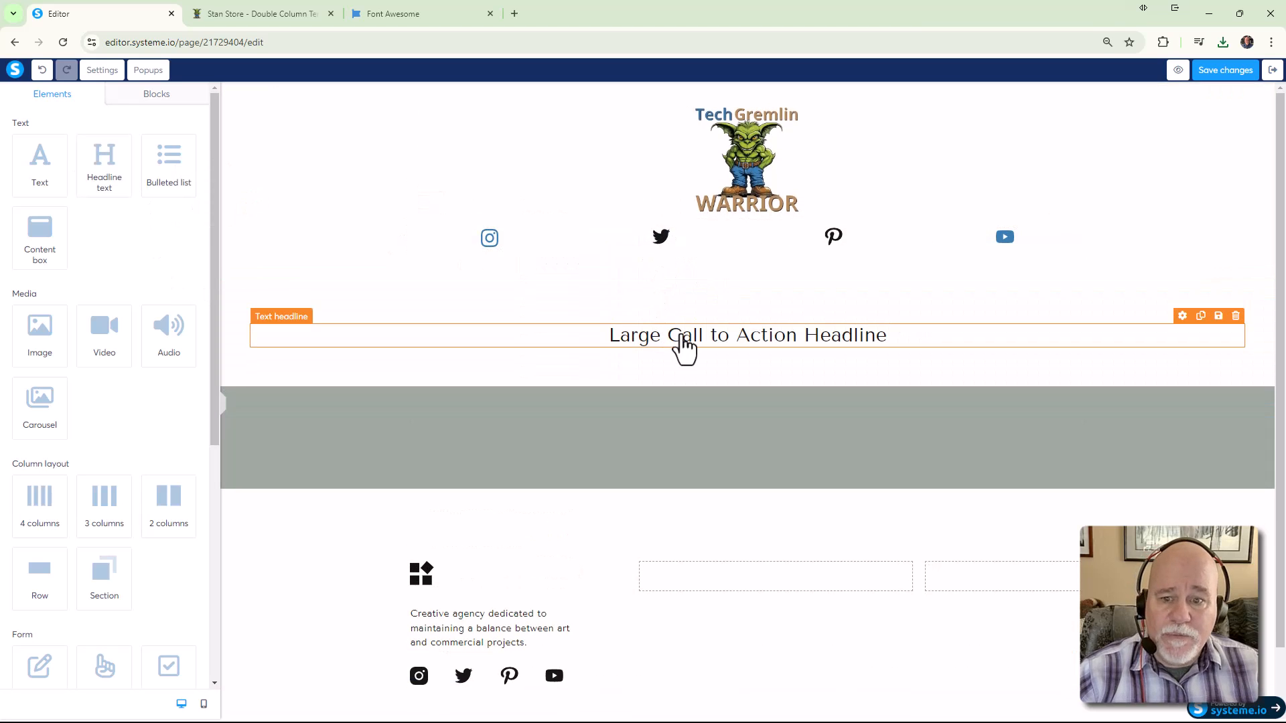
pyautogui.moveTo(642, 343)
pyautogui.mouseDown()
pyautogui.moveTo(658, 284)
pyautogui.moveTo(654, 330)
pyautogui.mouseUp()
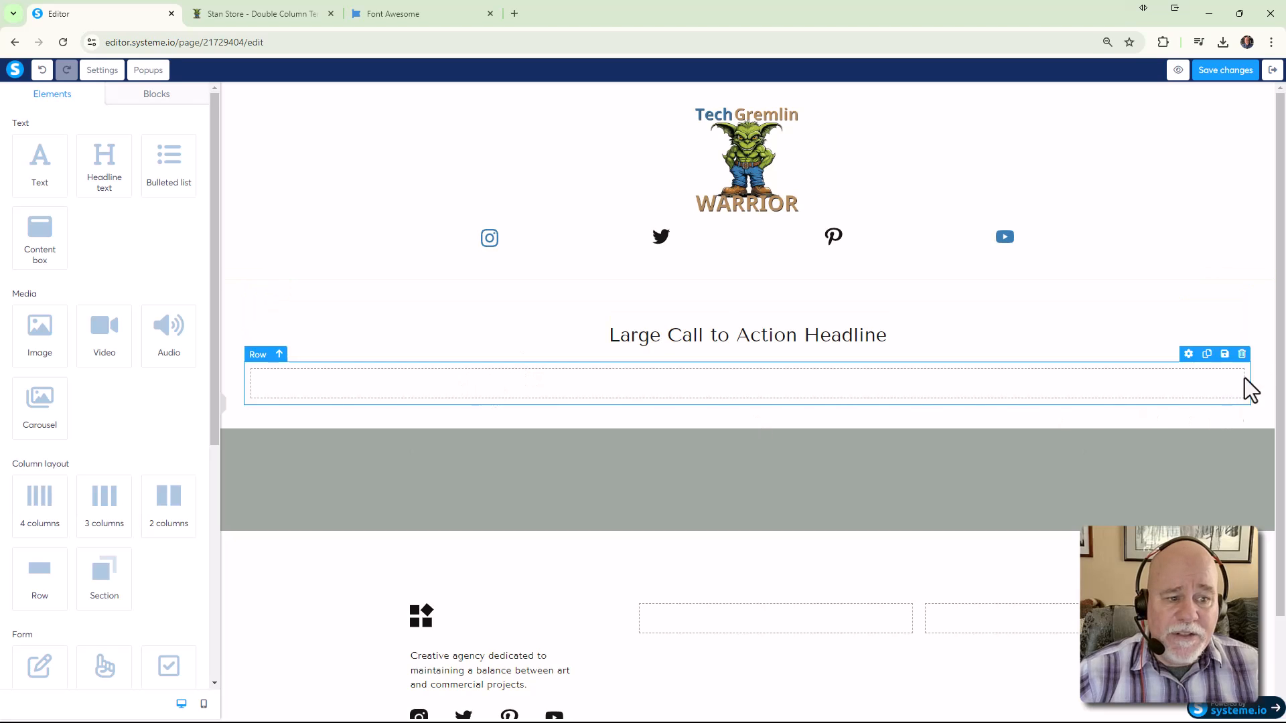
pyautogui.click(1242, 354)
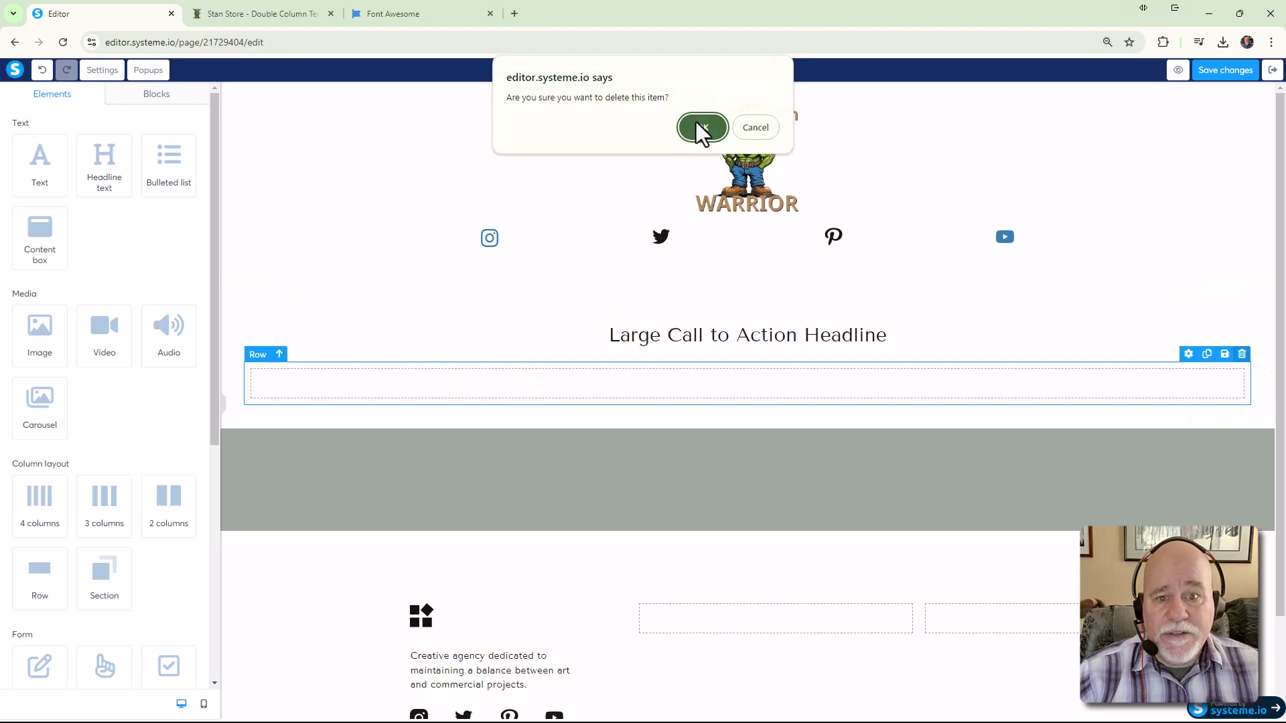
pyautogui.click(702, 126)
# Replace the Large Call to Action Headline text with 'START HERE' in capitals
pyautogui.tripleClick(710, 340)
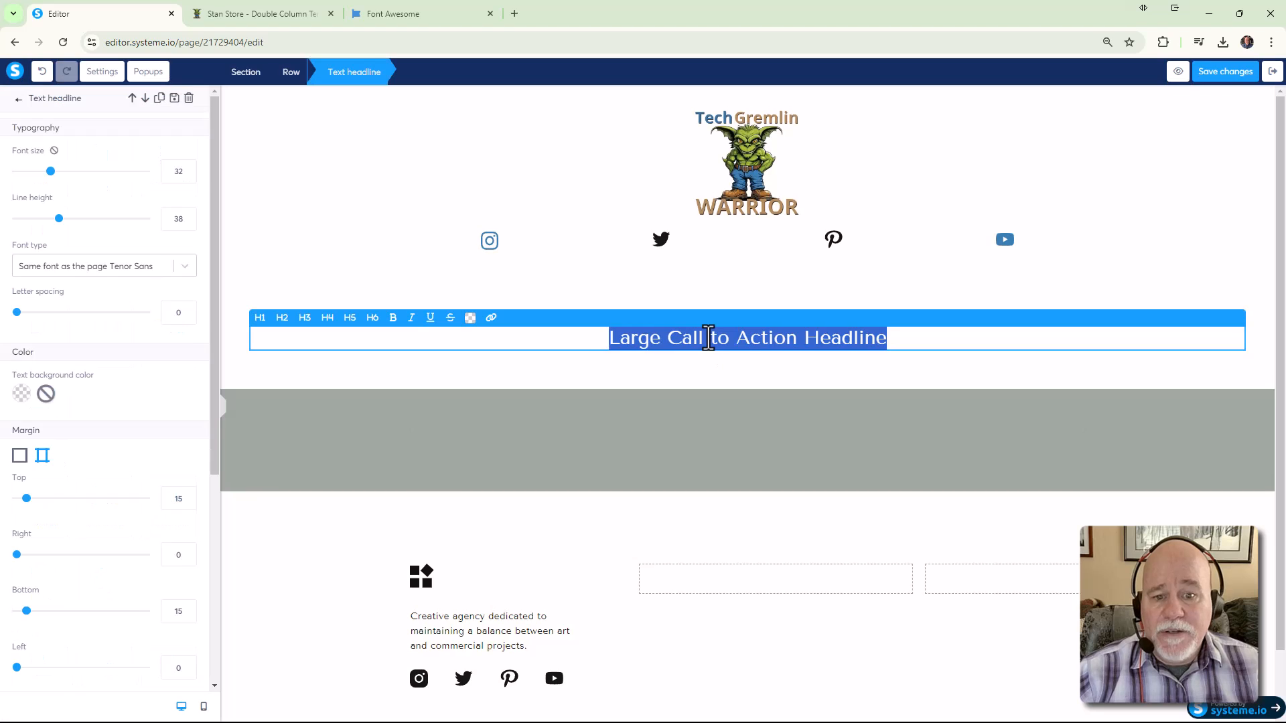
pyautogui.write('Start ')
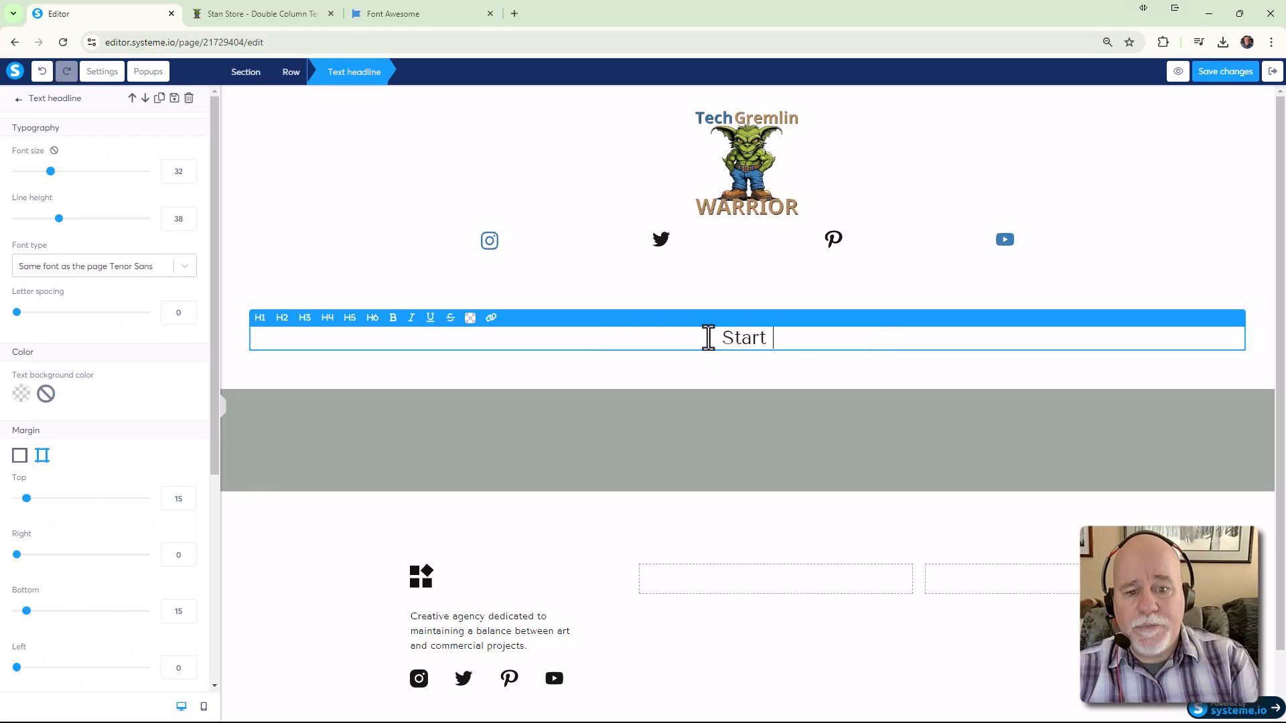
pyautogui.write('Here')
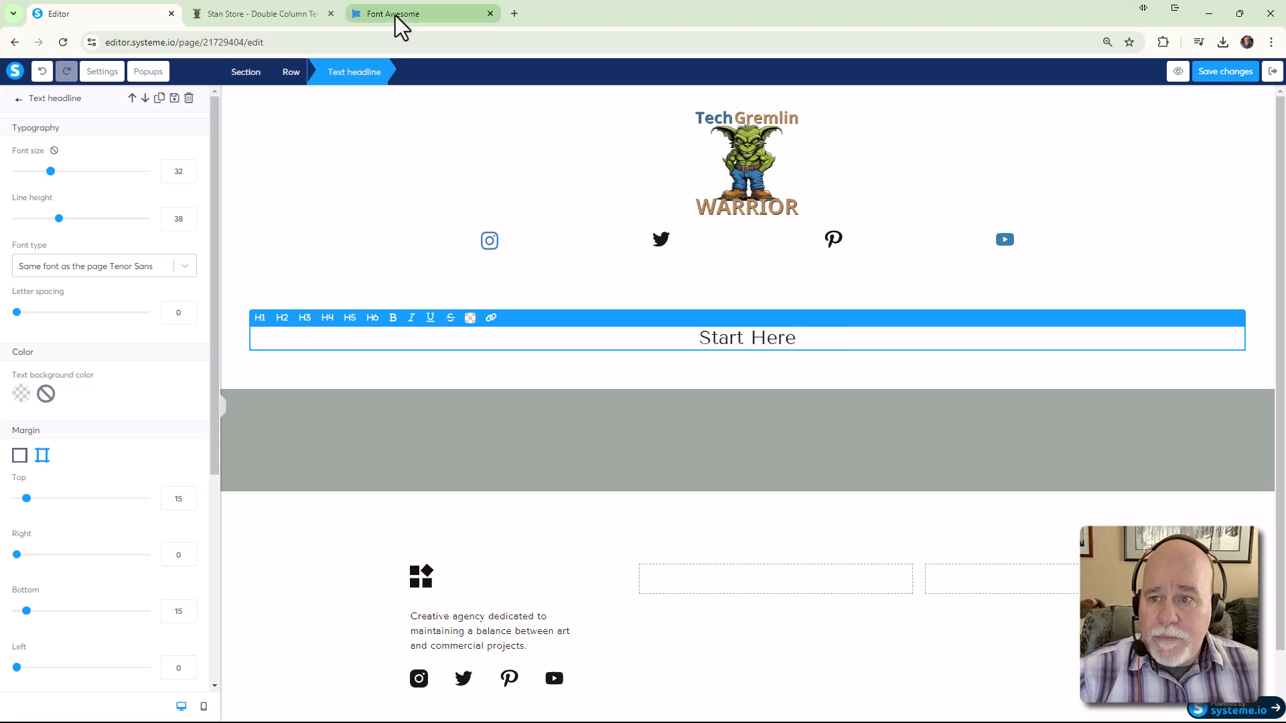
pyautogui.click(268, 16)
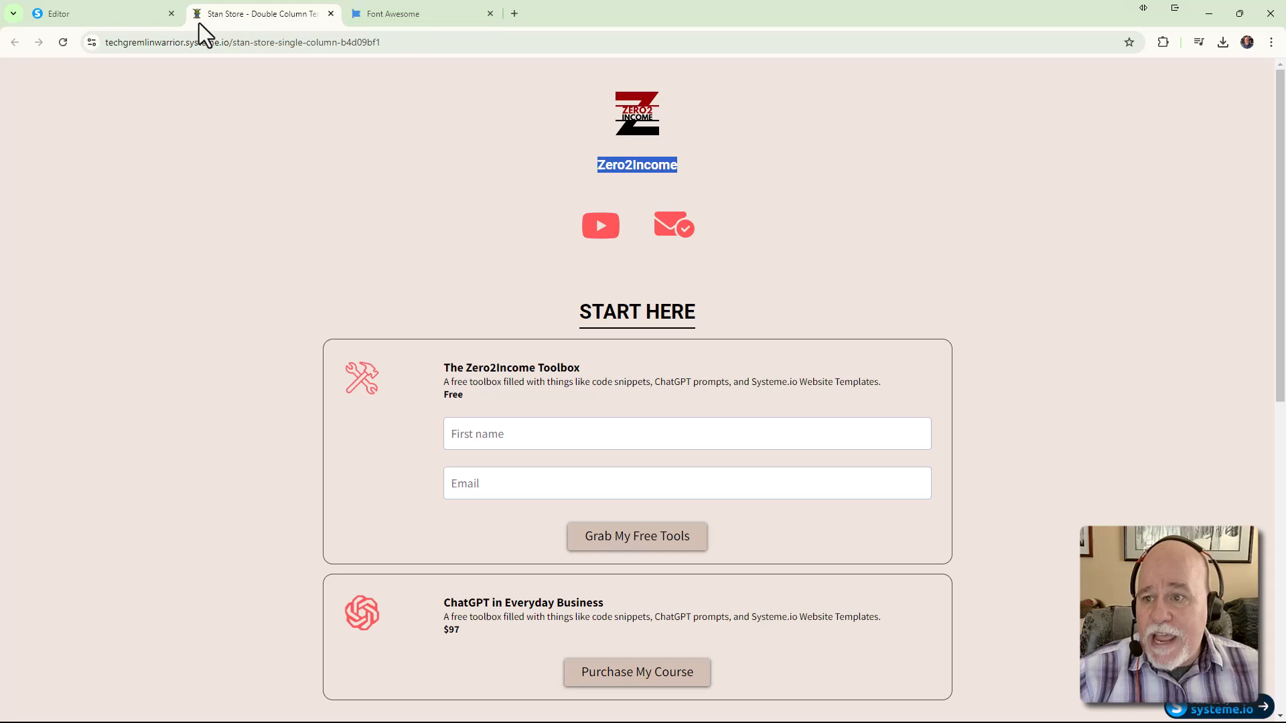
pyautogui.click(137, 15)
pyautogui.moveTo(820, 348); pyautogui.dragTo(646, 333)
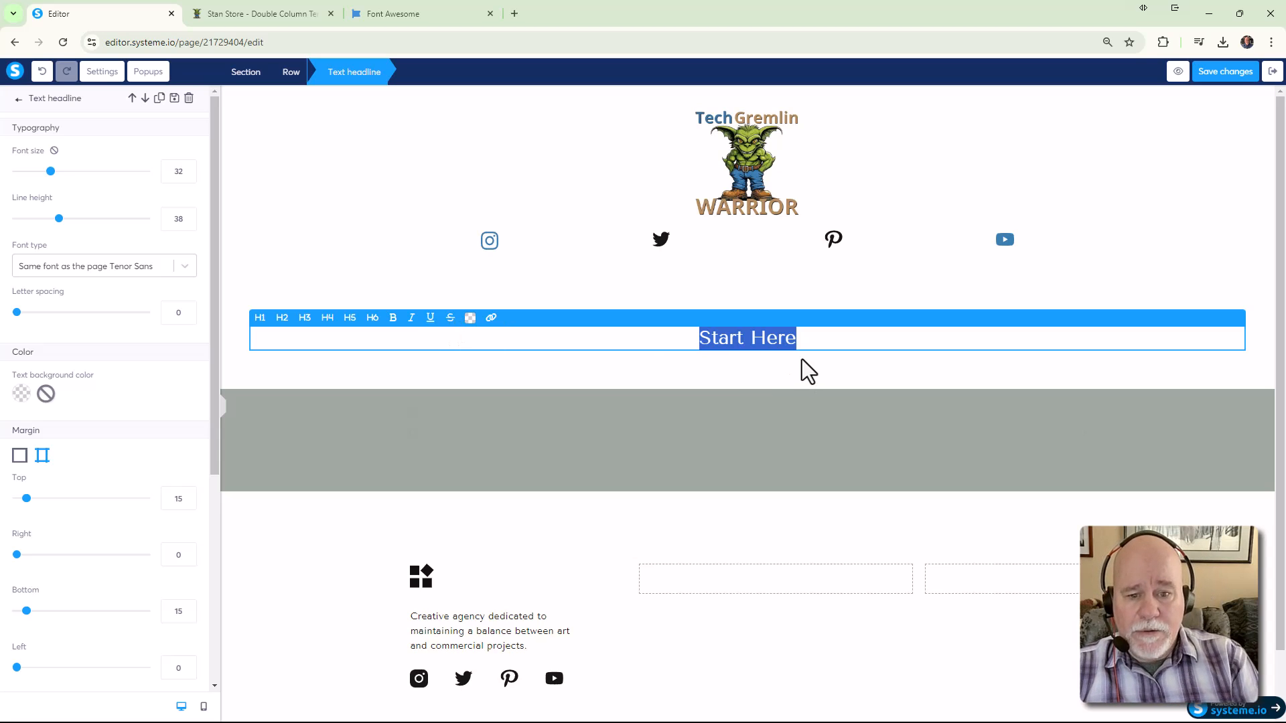
pyautogui.moveTo(817, 335); pyautogui.dragTo(675, 337)
pyautogui.press('BackSpace')
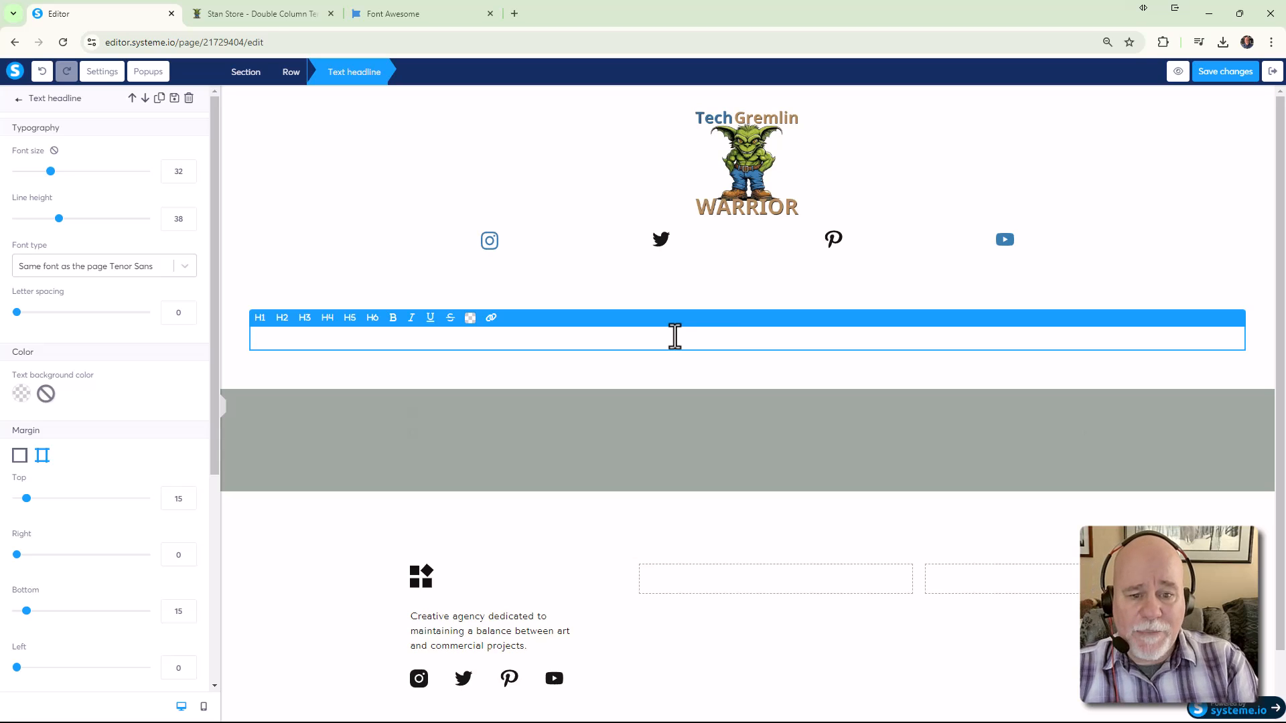
pyautogui.write('/')
pyautogui.press('BackSpace')
pyautogui.write('=S')
pyautogui.press('BackSpace')
pyautogui.press('BackSpace')
pyautogui.write('START HERE')
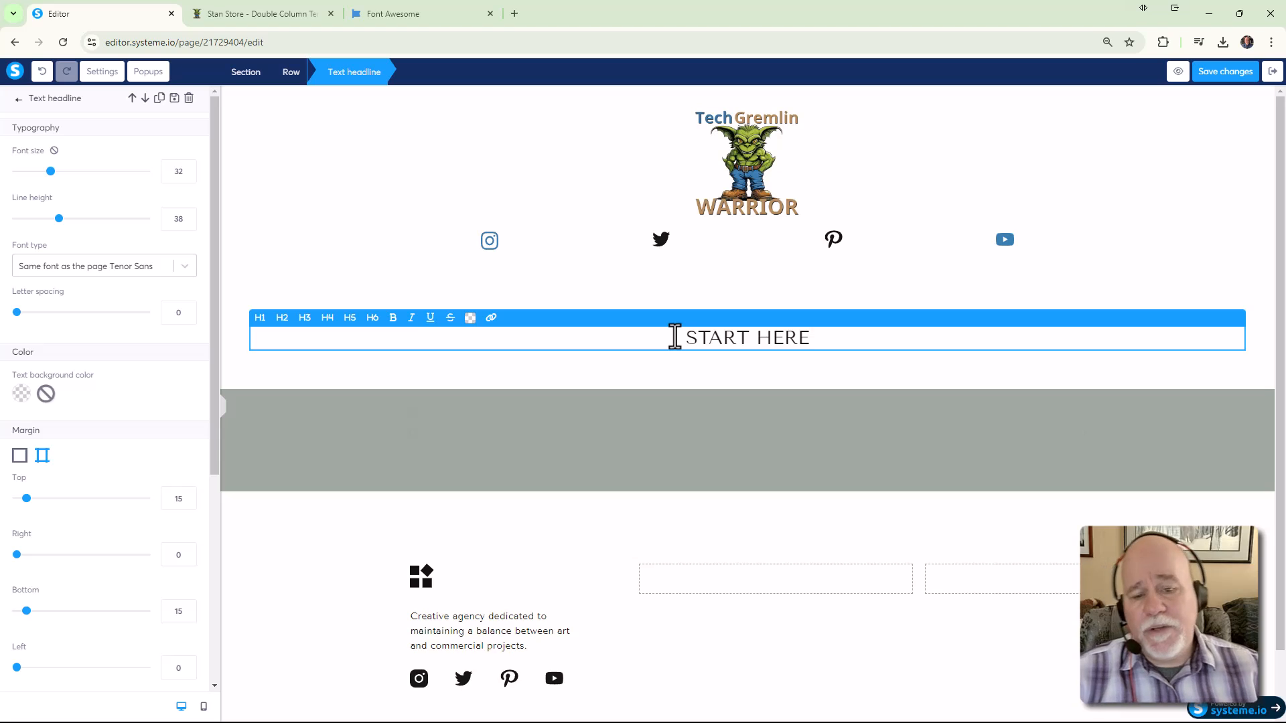
pyautogui.click(1166, 270)
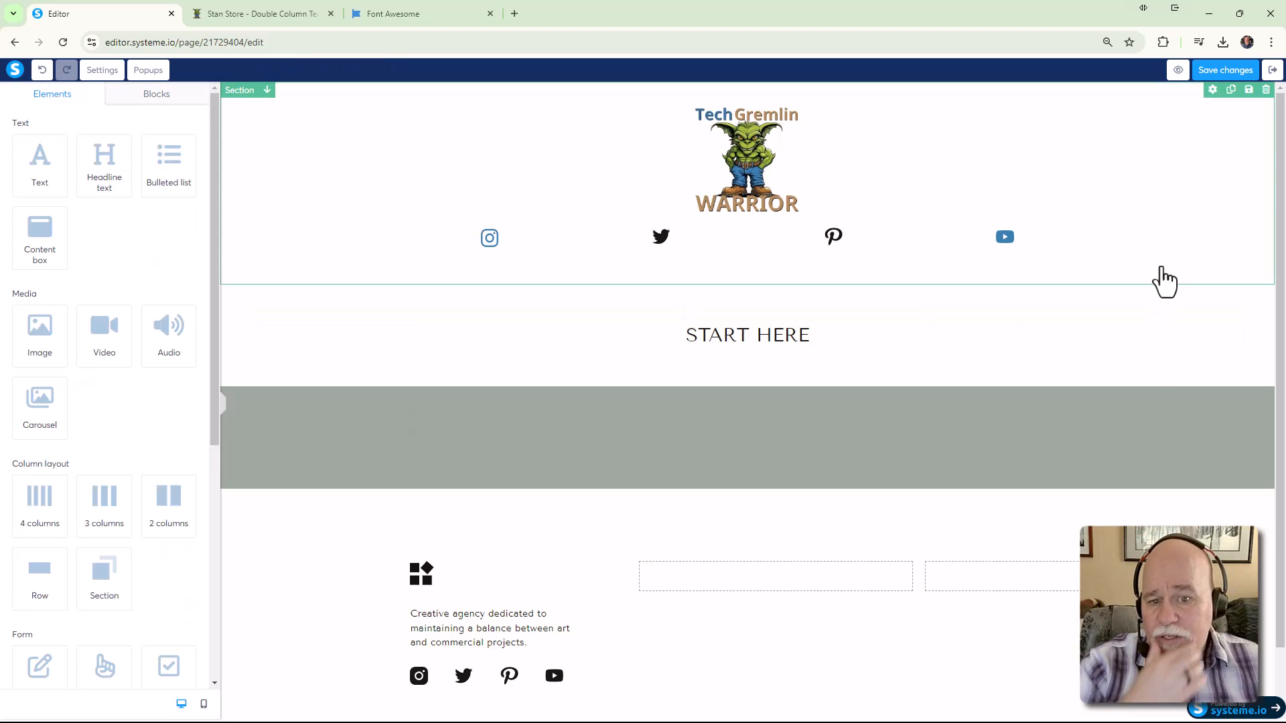
# Underline the START HERE headline and compare it with the Stan Store page
pyautogui.click(803, 343)
pyautogui.moveTo(804, 338); pyautogui.dragTo(686, 333)
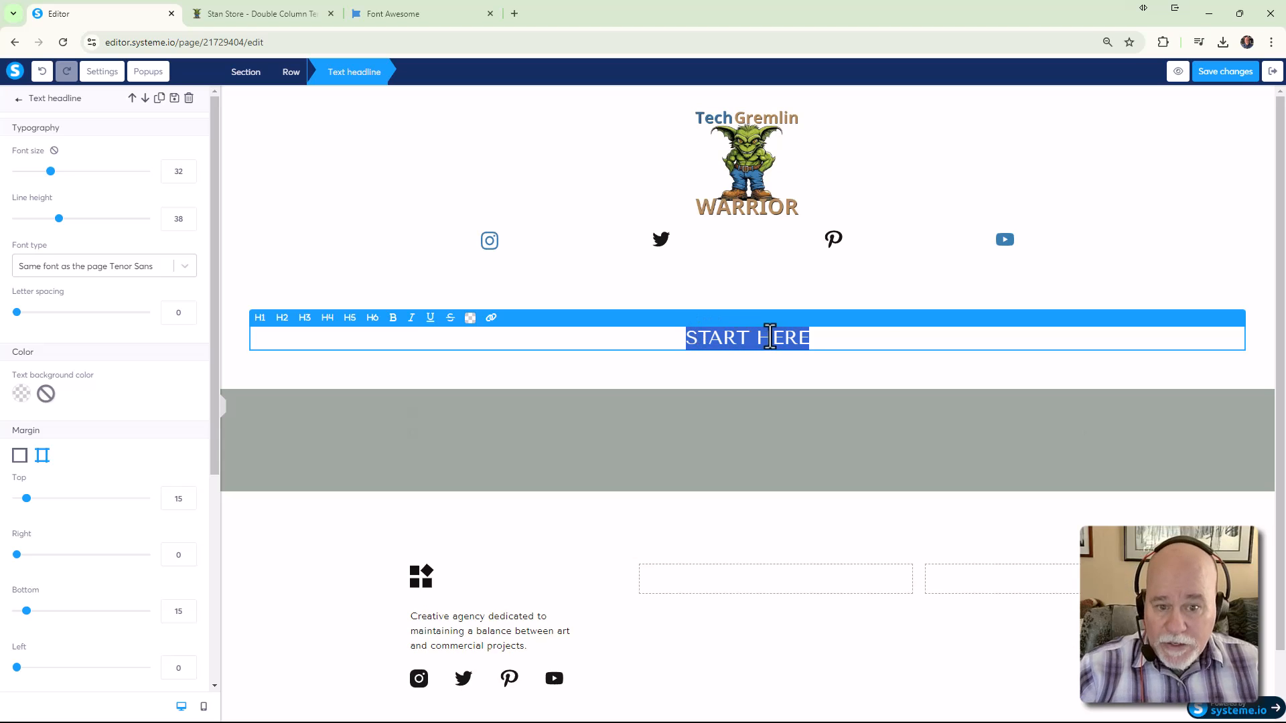
pyautogui.click(890, 333)
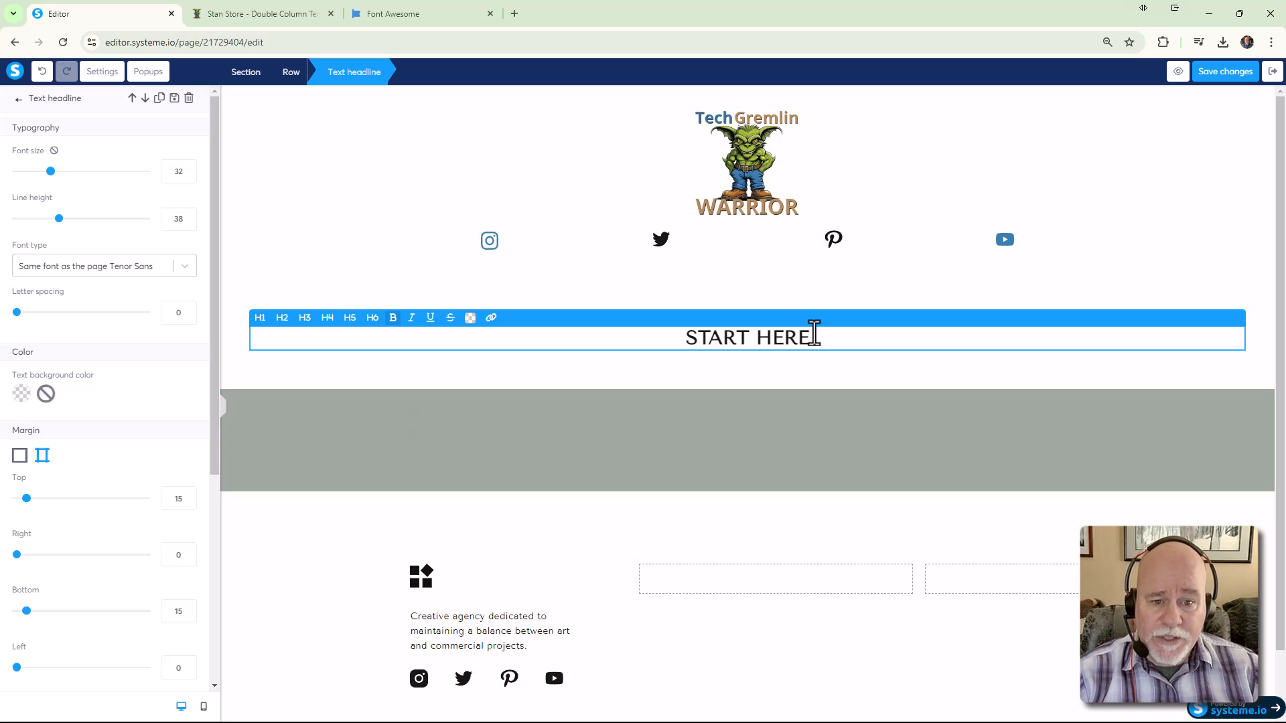
pyautogui.moveTo(810, 339); pyautogui.dragTo(472, 328)
pyautogui.click(430, 317)
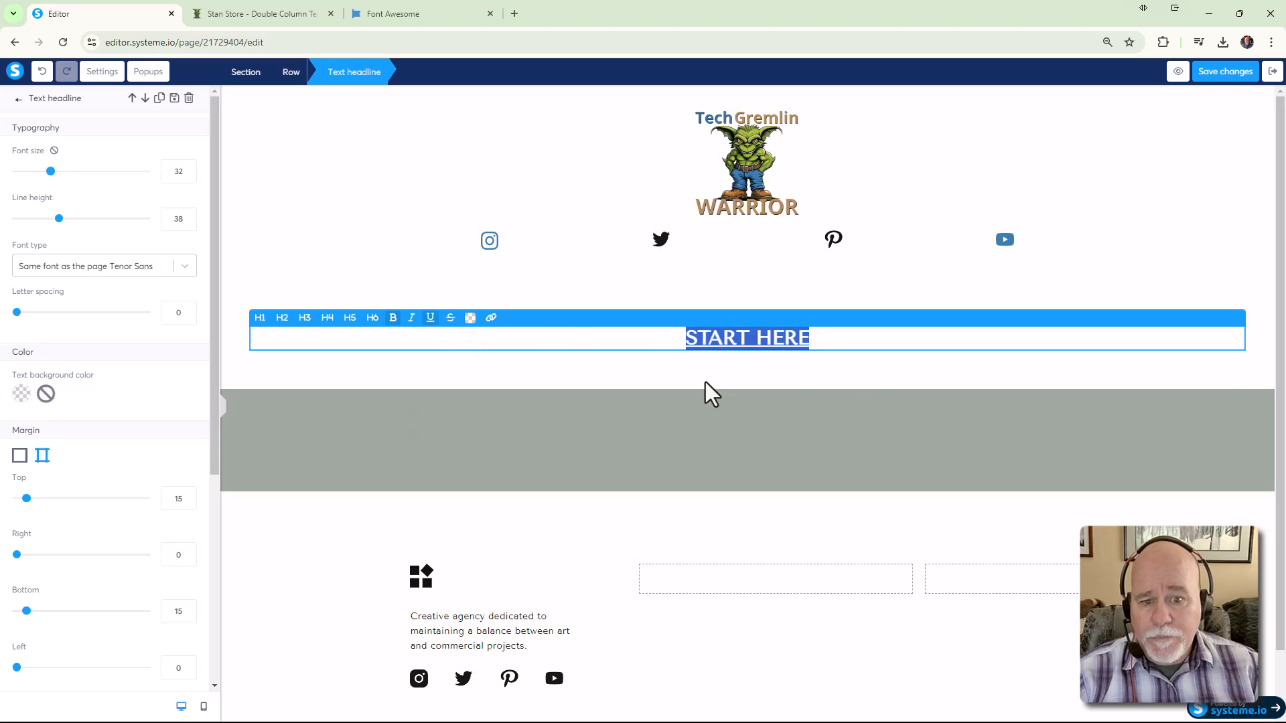
pyautogui.click(870, 379)
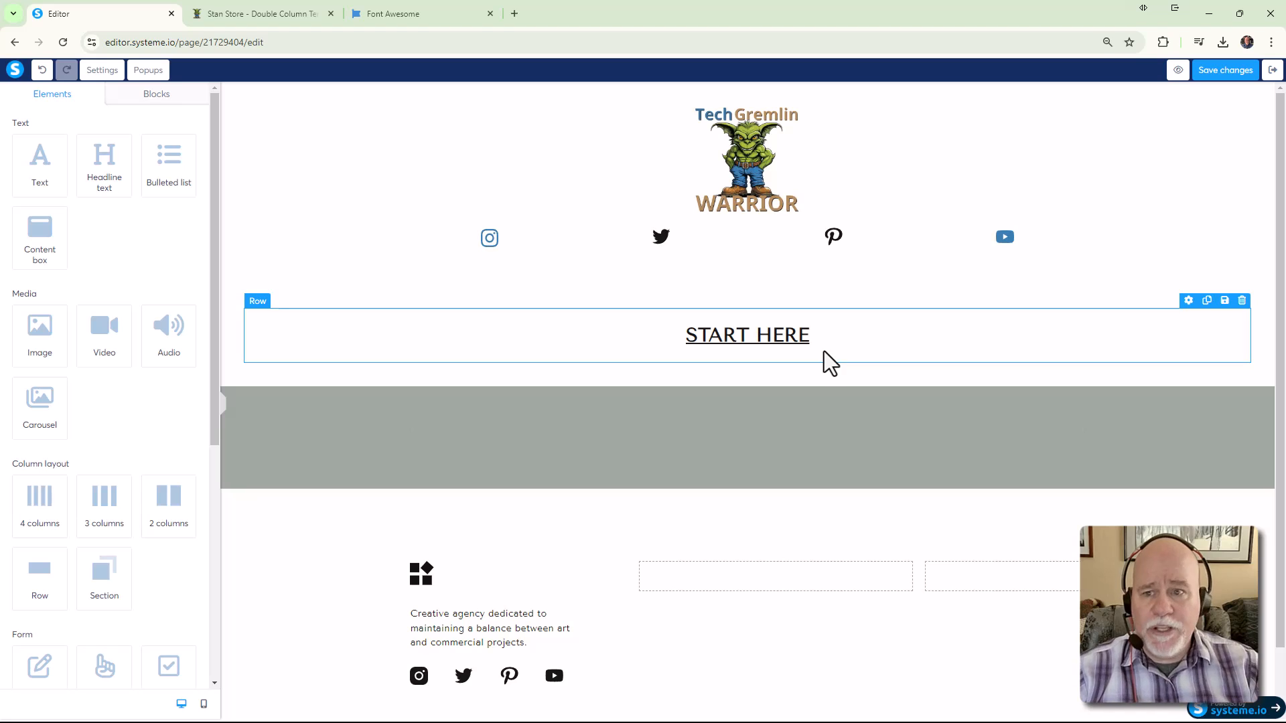
pyautogui.click(260, 13)
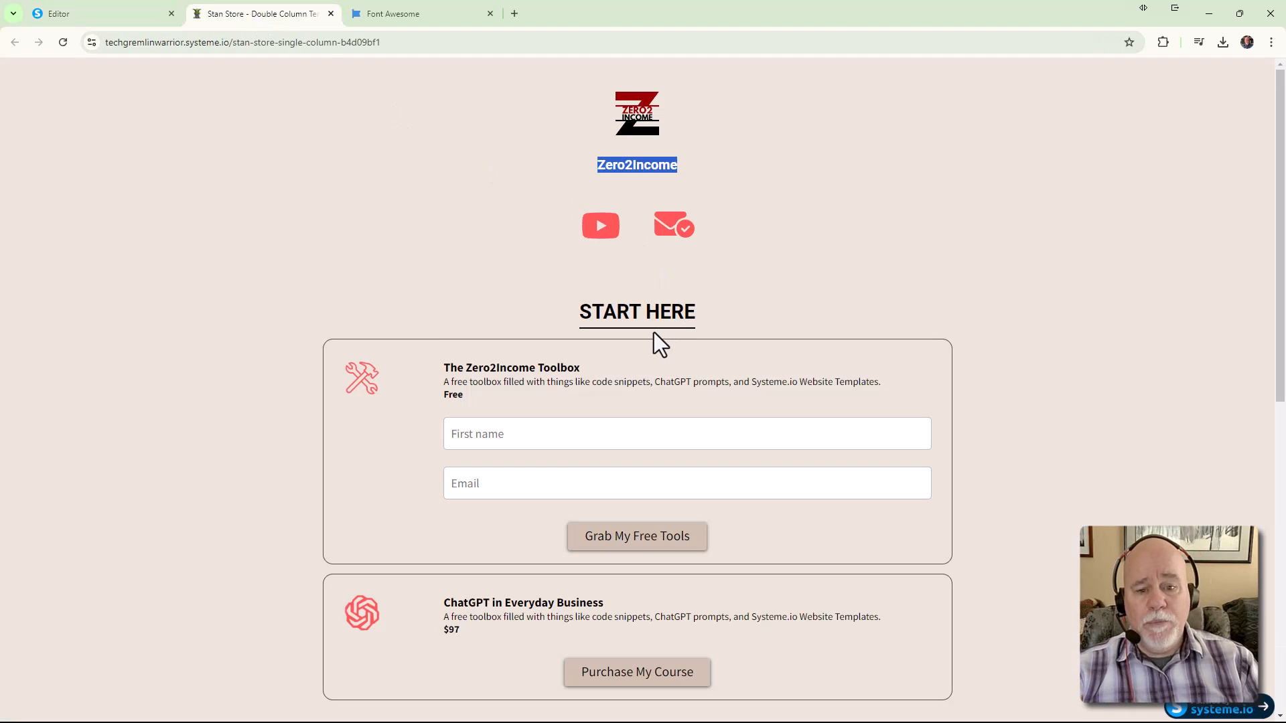
# Make the underlined START HERE headline an H1 heading, after trying H3 and H2
pyautogui.click(66, 20)
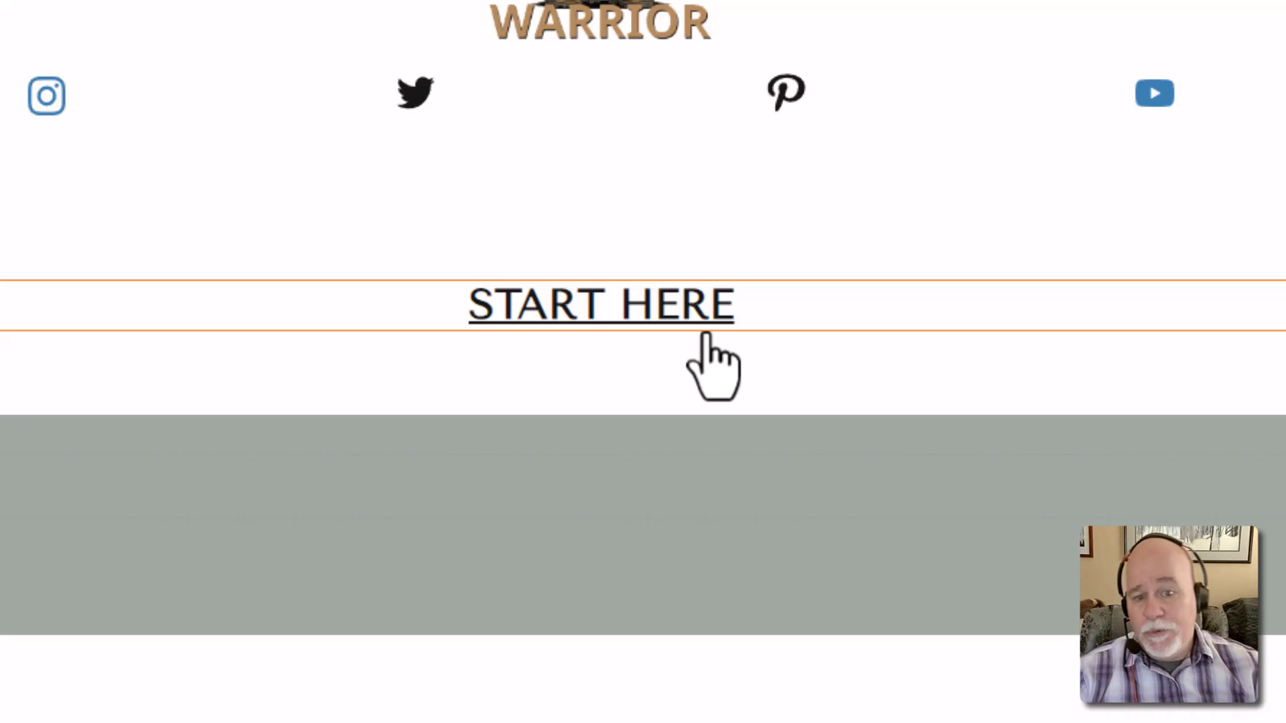
pyautogui.doubleClick(577, 319)
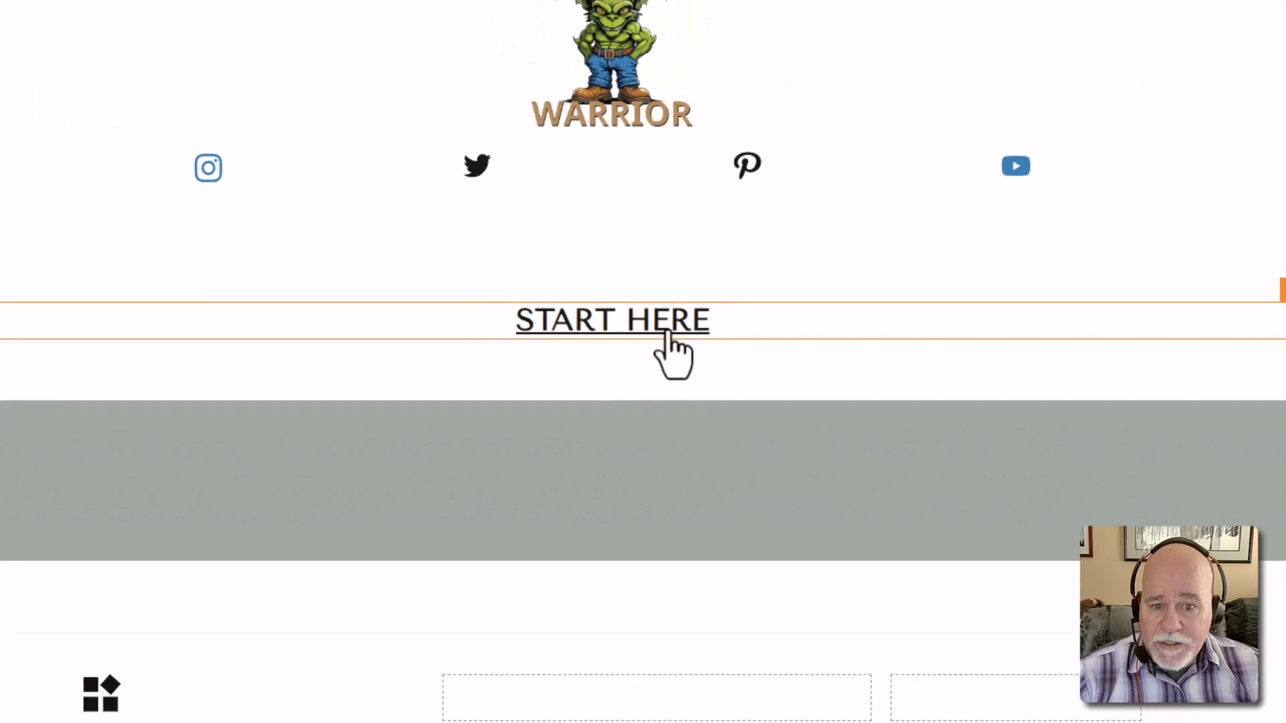
pyautogui.doubleClick(667, 328)
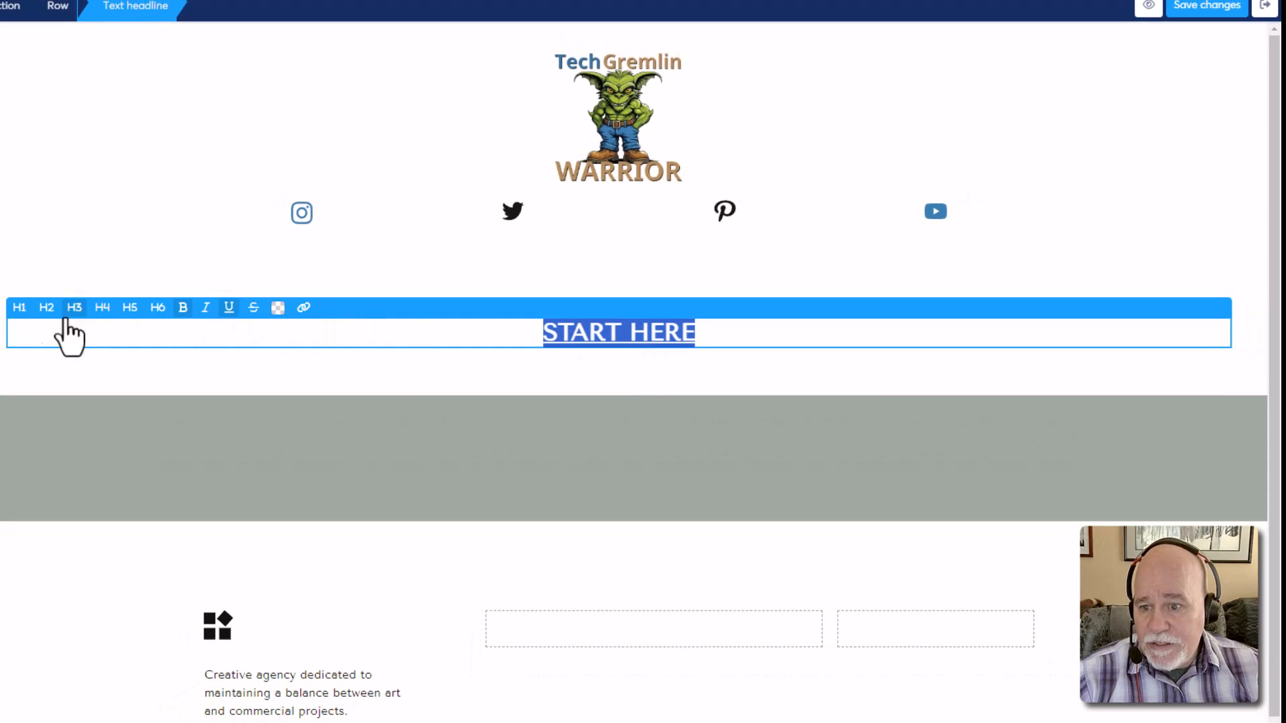
pyautogui.click(723, 356)
pyautogui.click(714, 335)
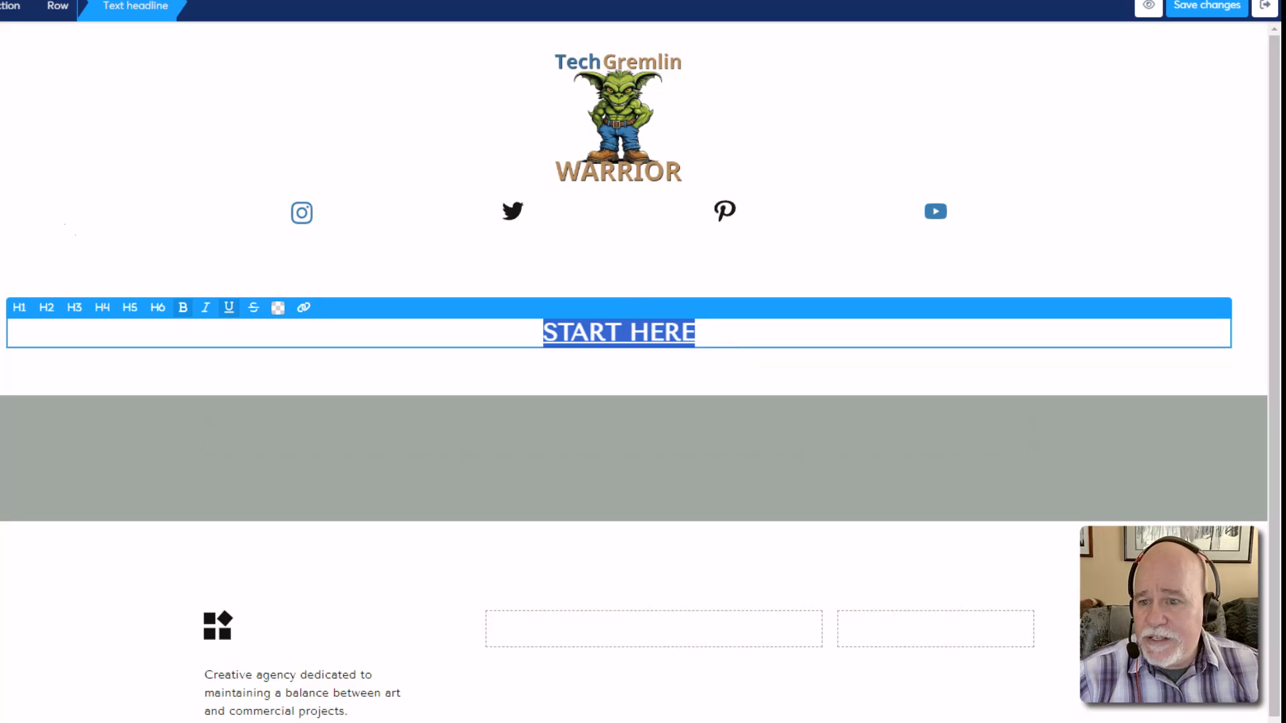
pyautogui.click(701, 344)
pyautogui.moveTo(710, 345); pyautogui.dragTo(525, 336)
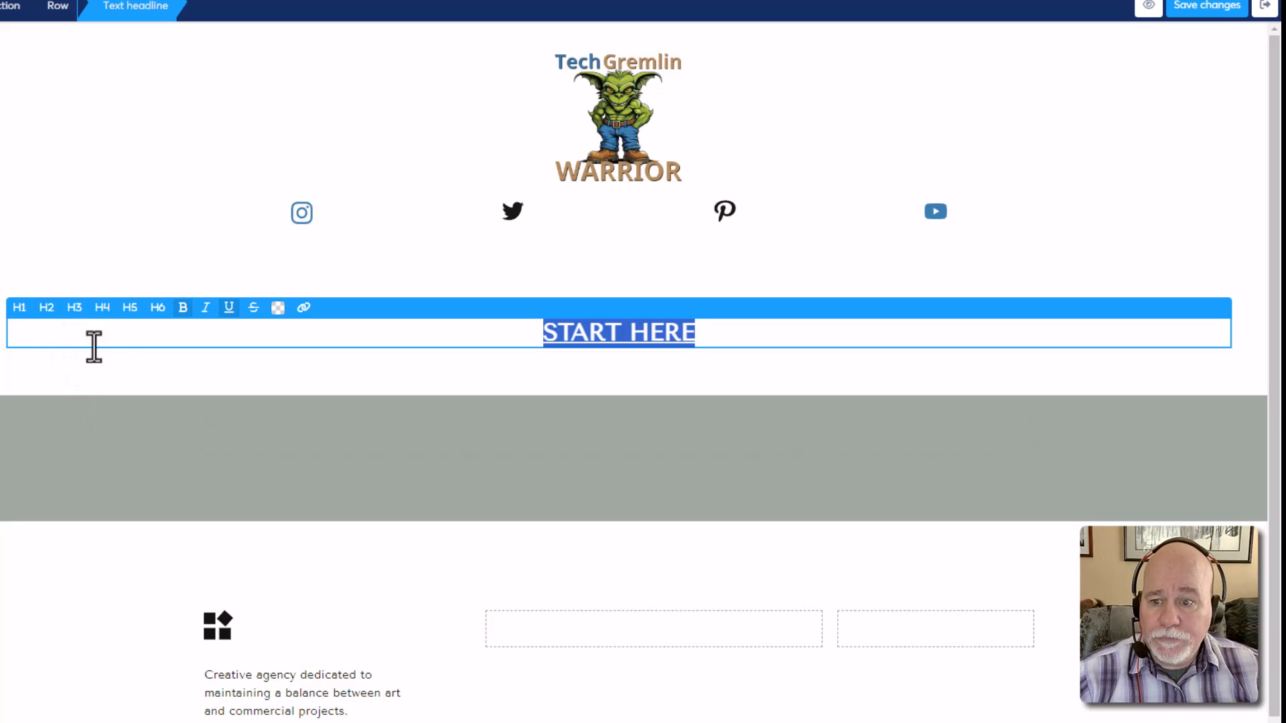
pyautogui.click(165, 268)
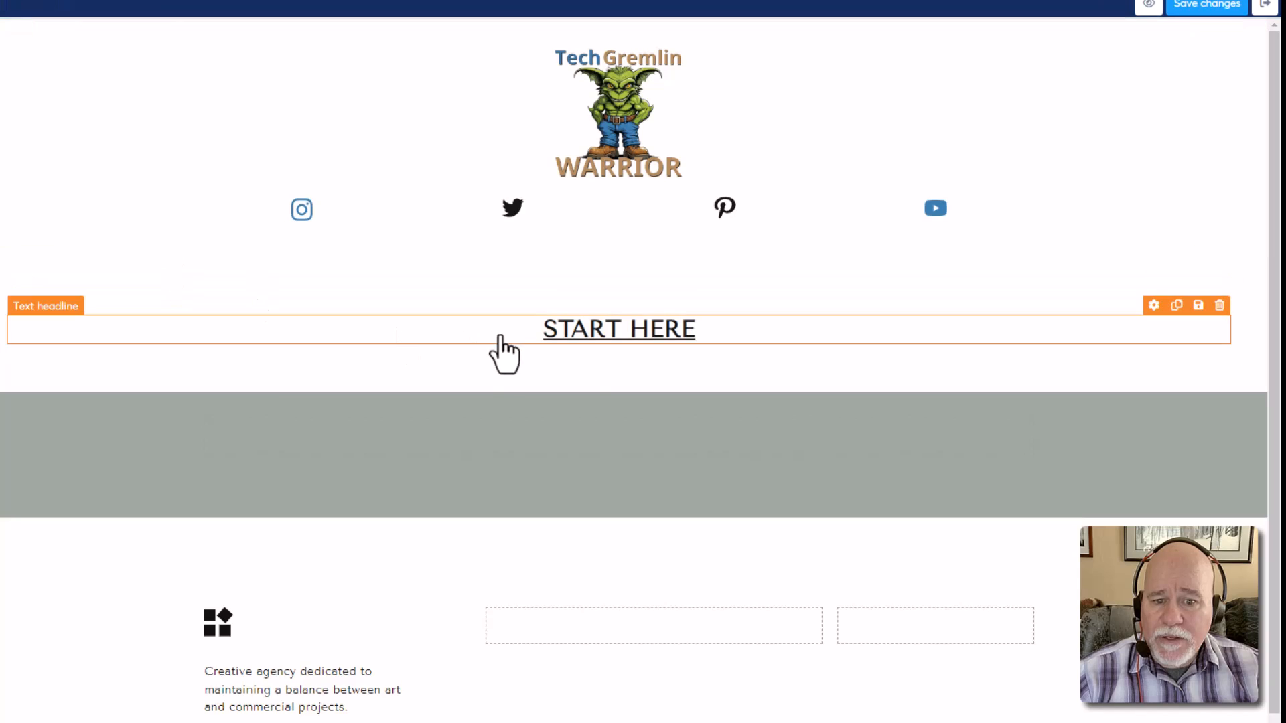
pyautogui.click(605, 335)
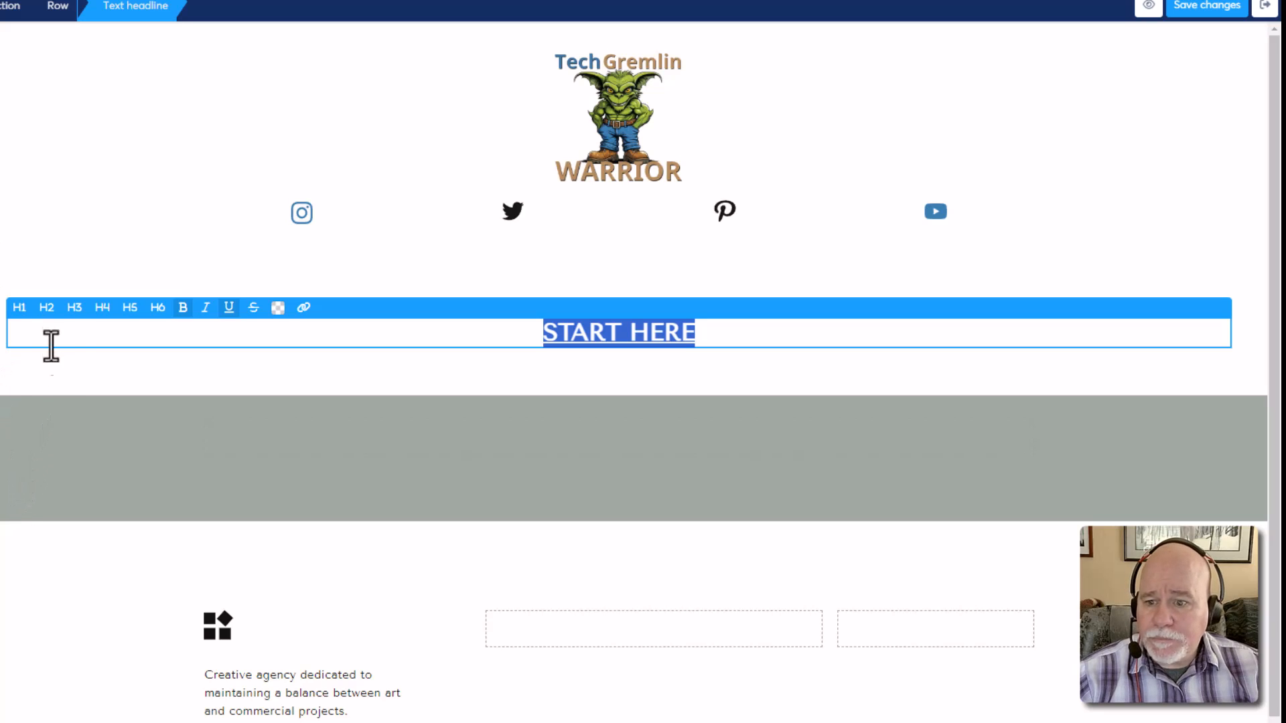
pyautogui.click(72, 310)
pyautogui.click(51, 310)
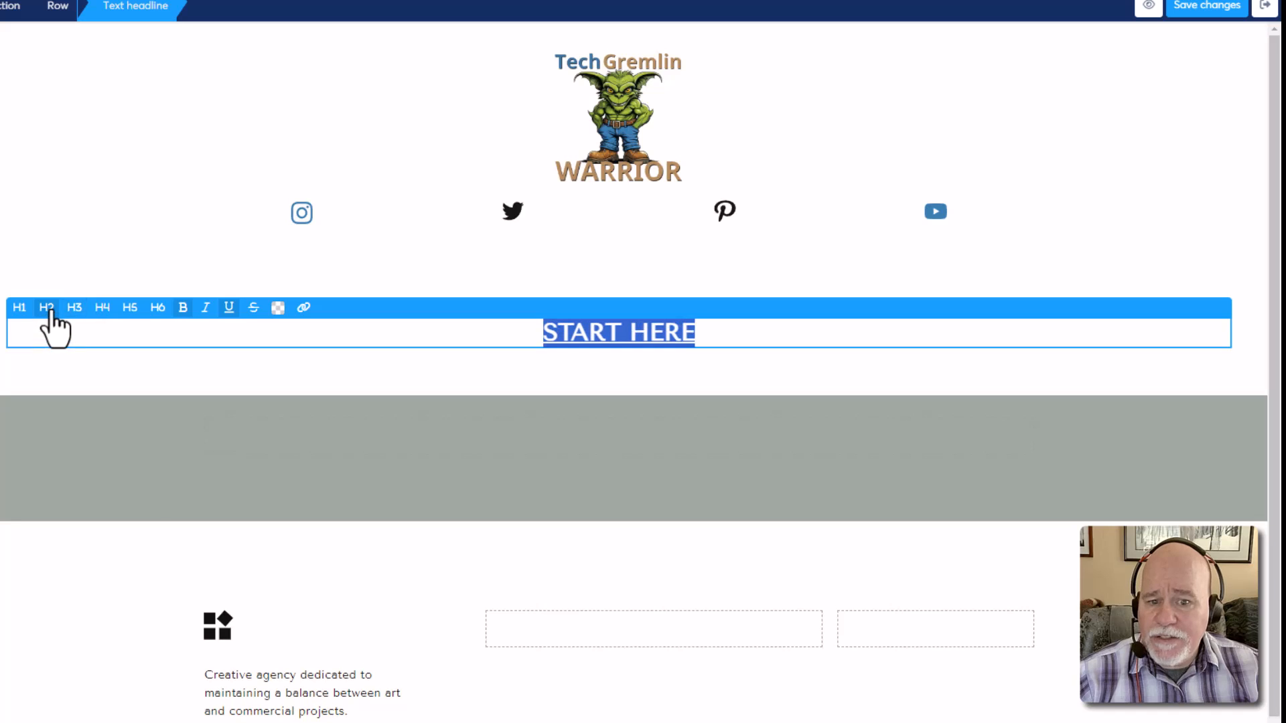
pyautogui.click(19, 308)
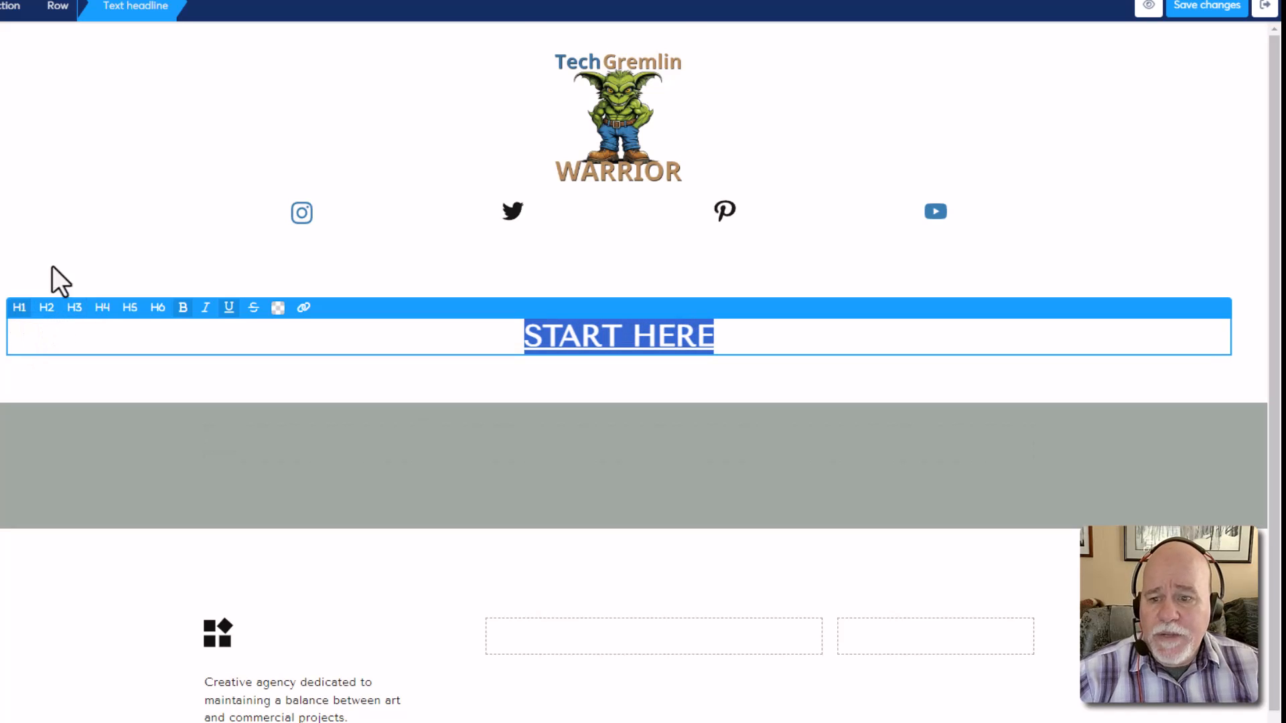
pyautogui.click(82, 241)
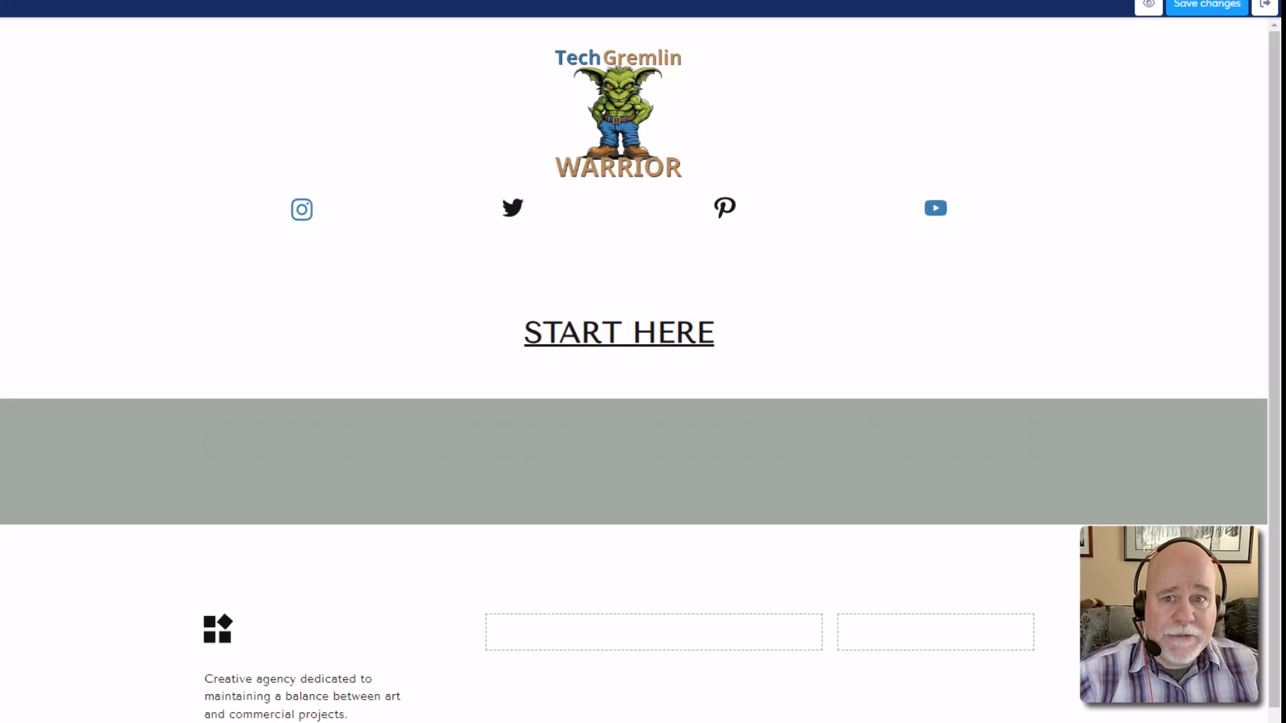
# Load chatgpt.com in a new browser tab
pyautogui.hotkey('ctrl', 't')
pyautogui.write('CHAT')
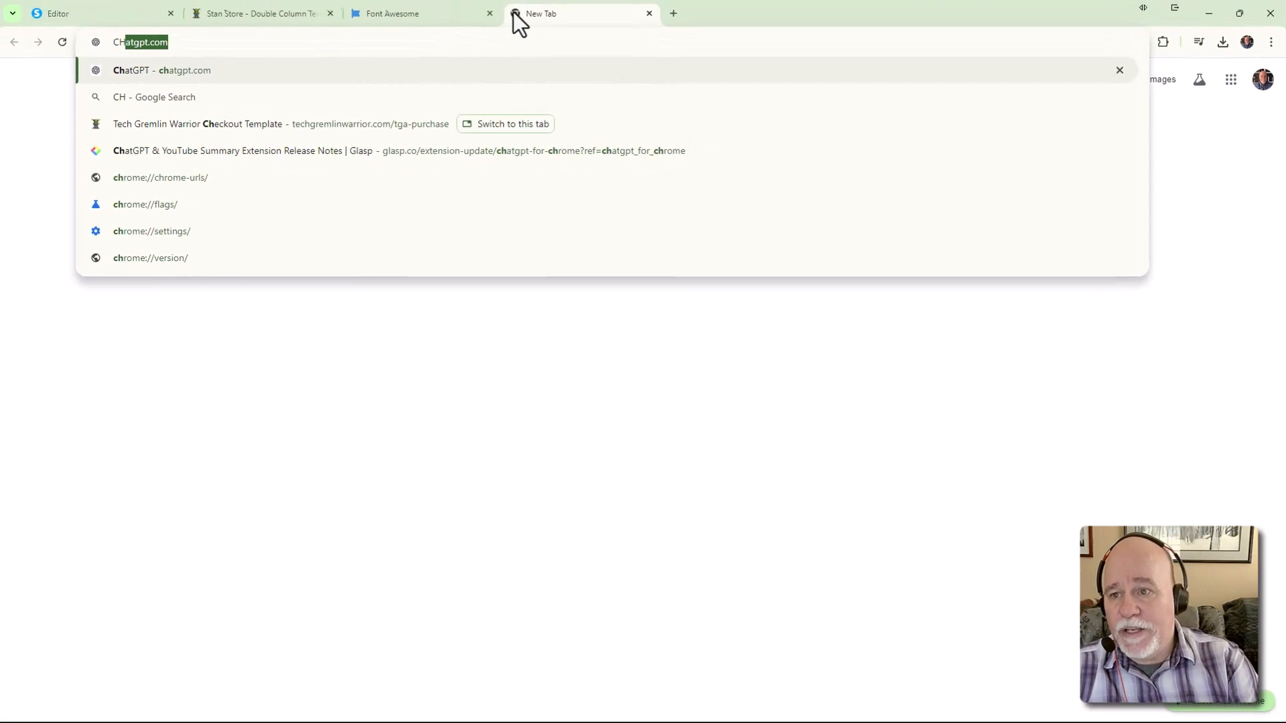
pyautogui.press('BackSpace')
pyautogui.press('BackSpace')
pyautogui.press('BackSpace')
pyautogui.press('BackSpace')
pyautogui.press('BackSpace')
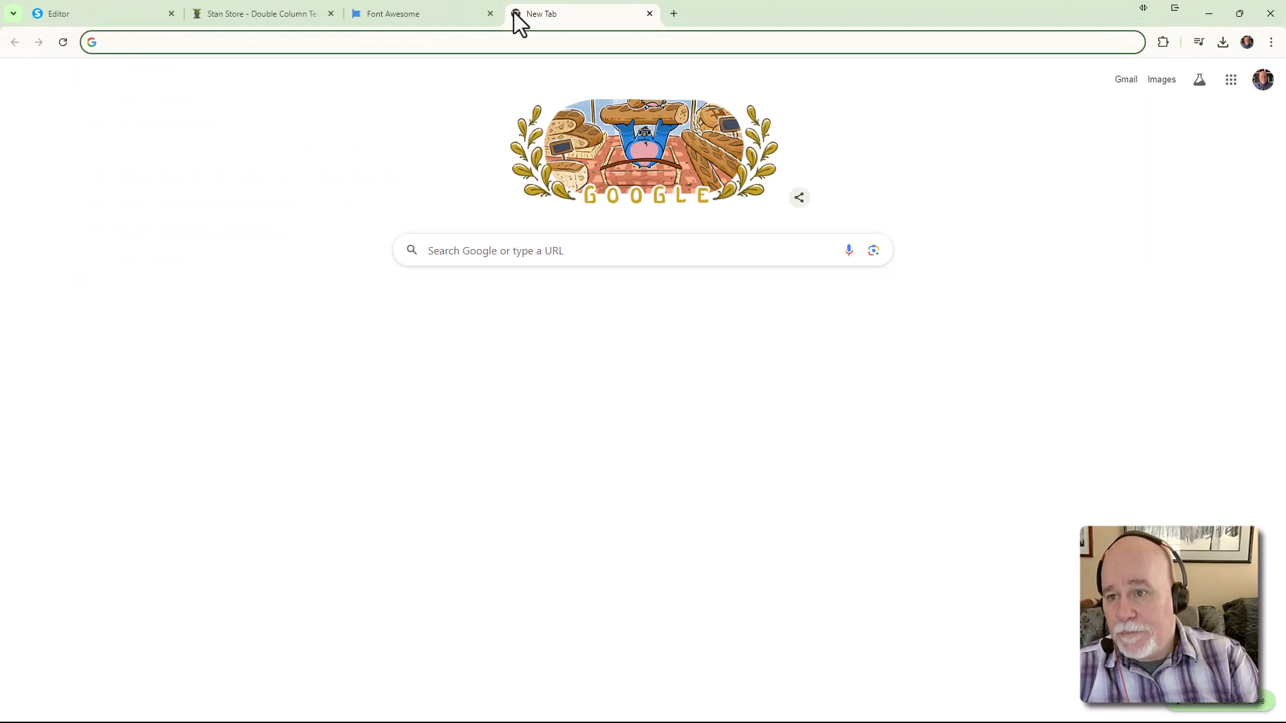
pyautogui.write('chatgpt.com')
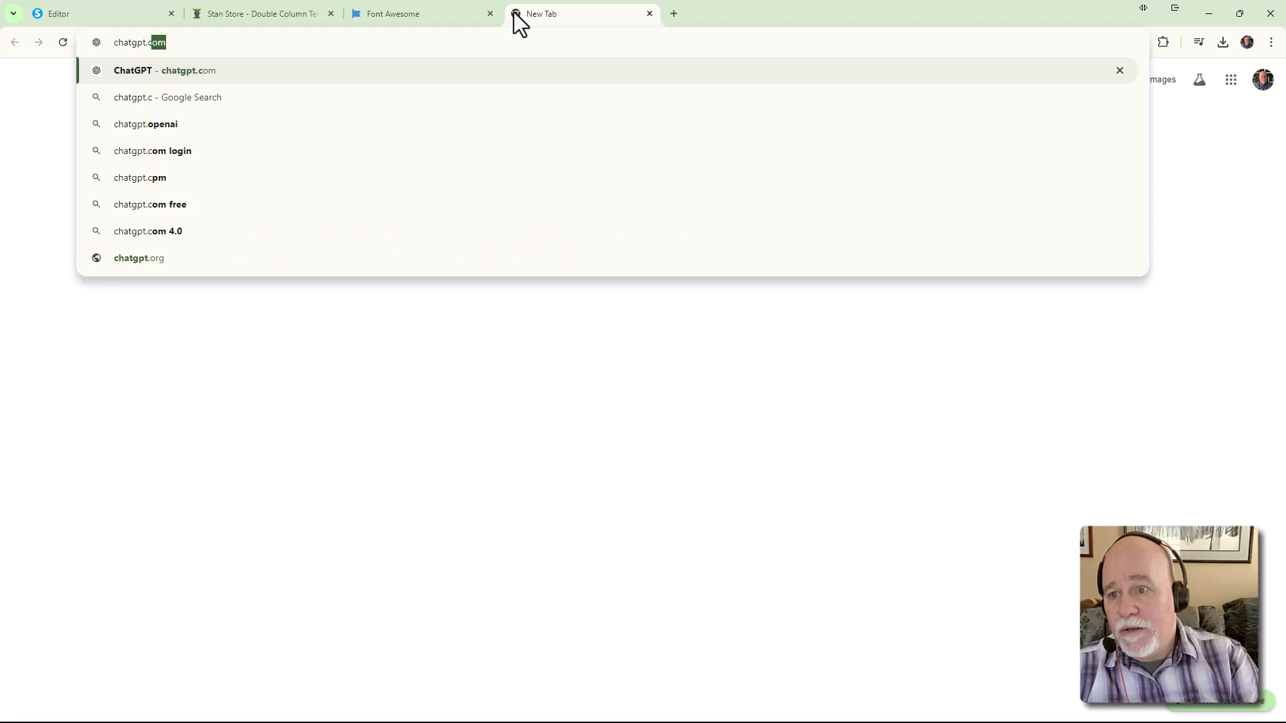
pyautogui.press('Return')
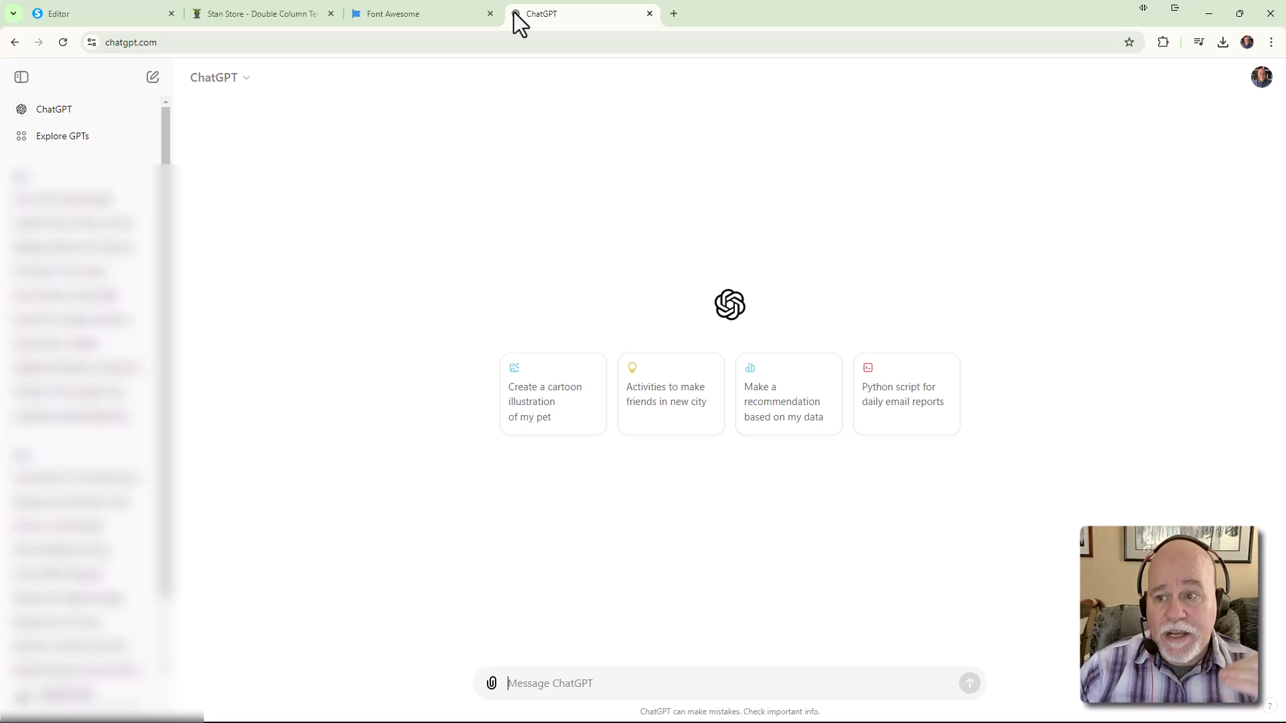
# Close the ChatGPT tab and open a new Incognito window from Chrome's menu
pyautogui.click(649, 14)
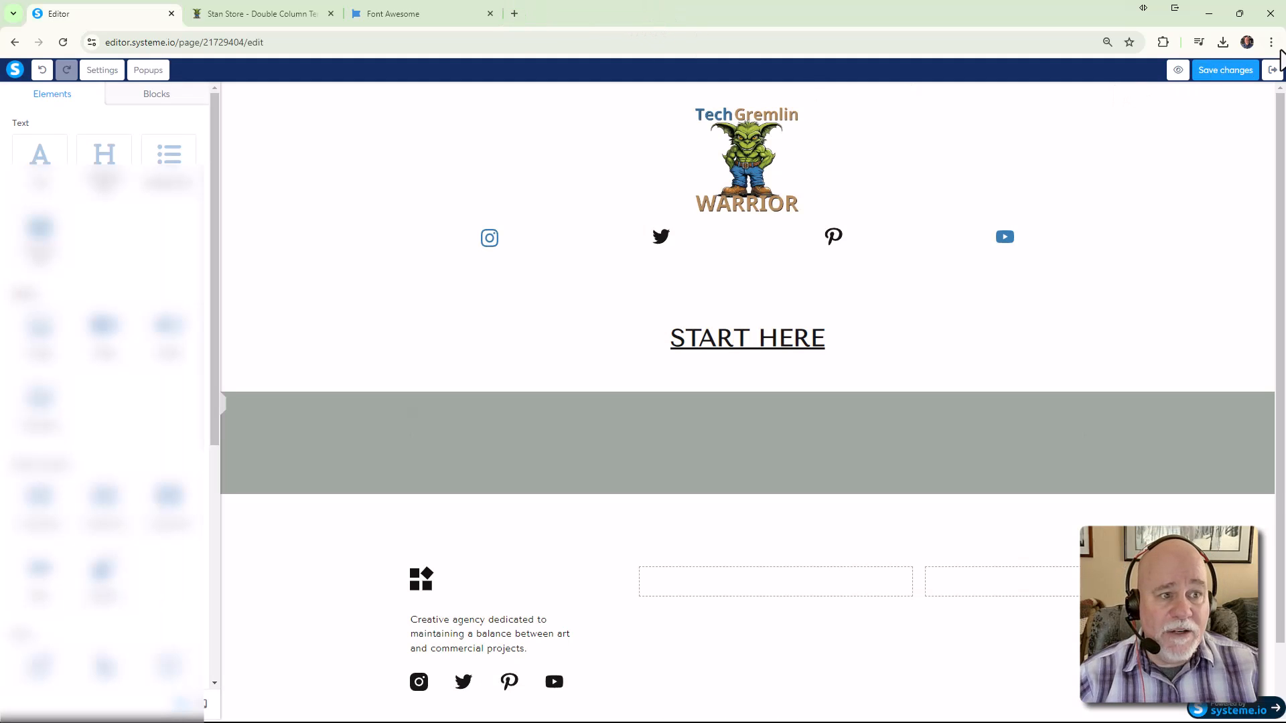
pyautogui.click(1271, 42)
pyautogui.click(1210, 107)
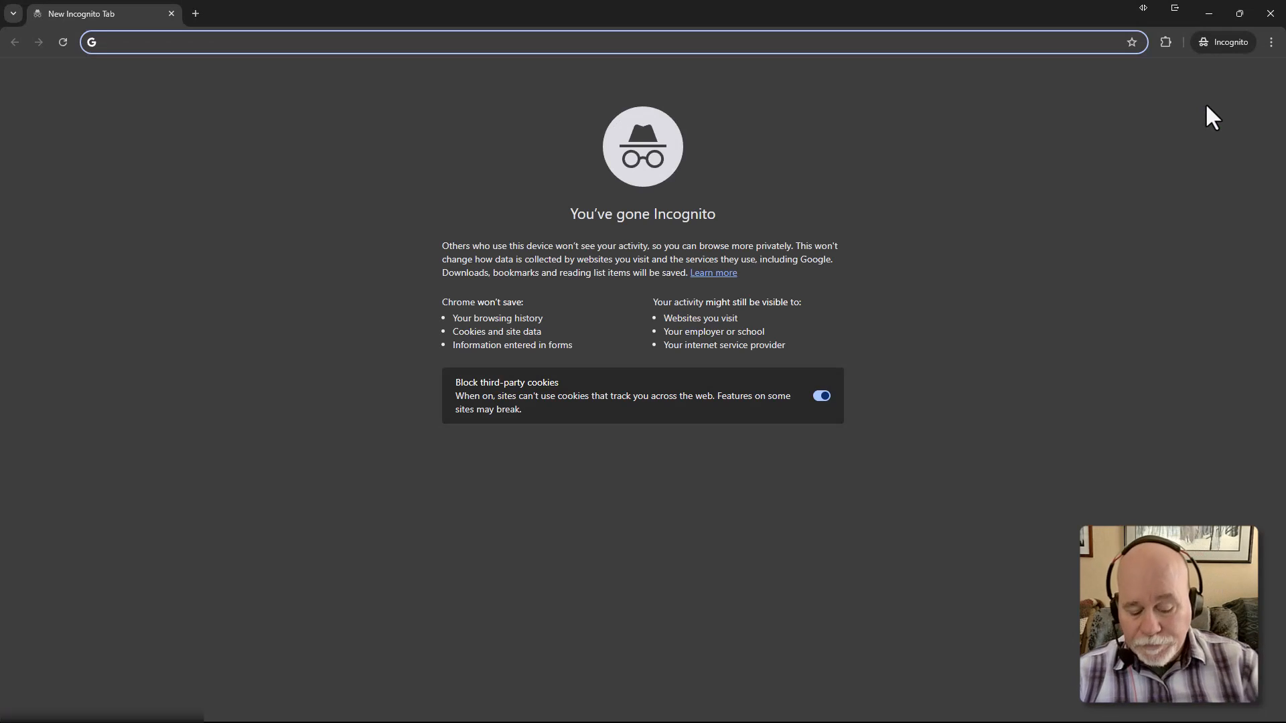
# Load chatgpt.com in the Incognito window and un-maximize it so the page editor shows
pyautogui.write('chatgpt.com')
pyautogui.press('Return')
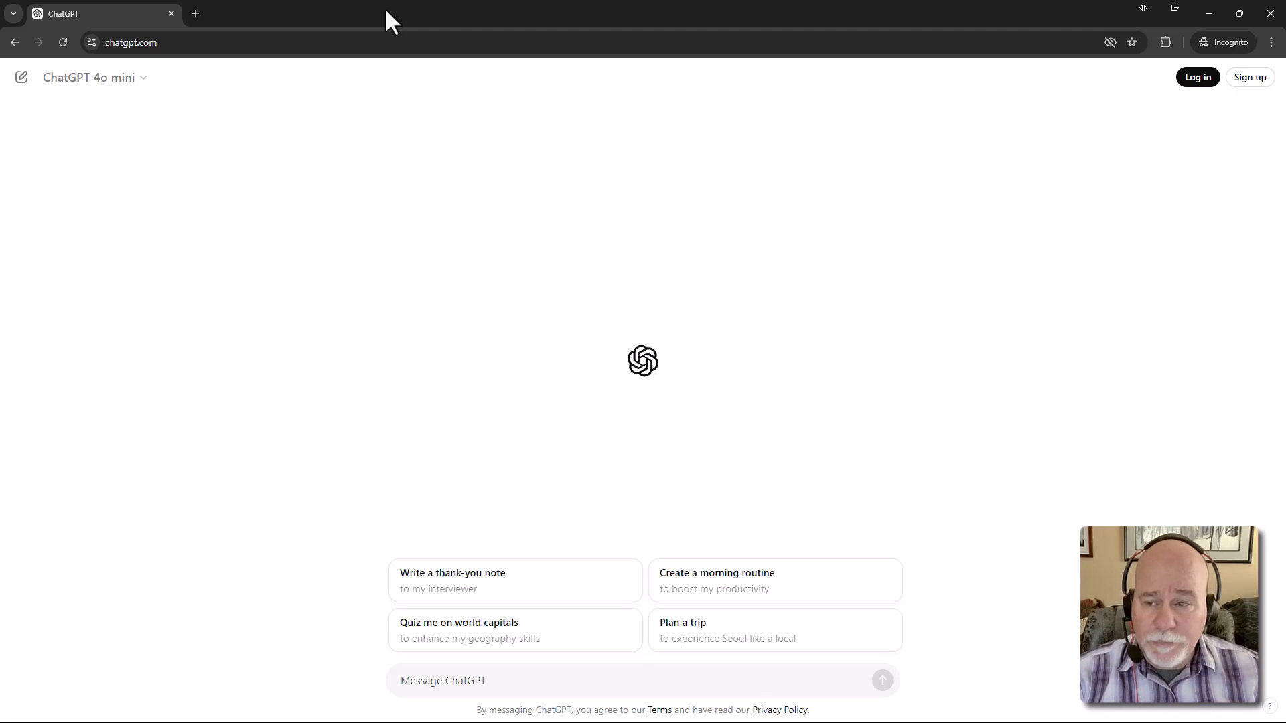
pyautogui.moveTo(385, 7); pyautogui.dragTo(637, 1)
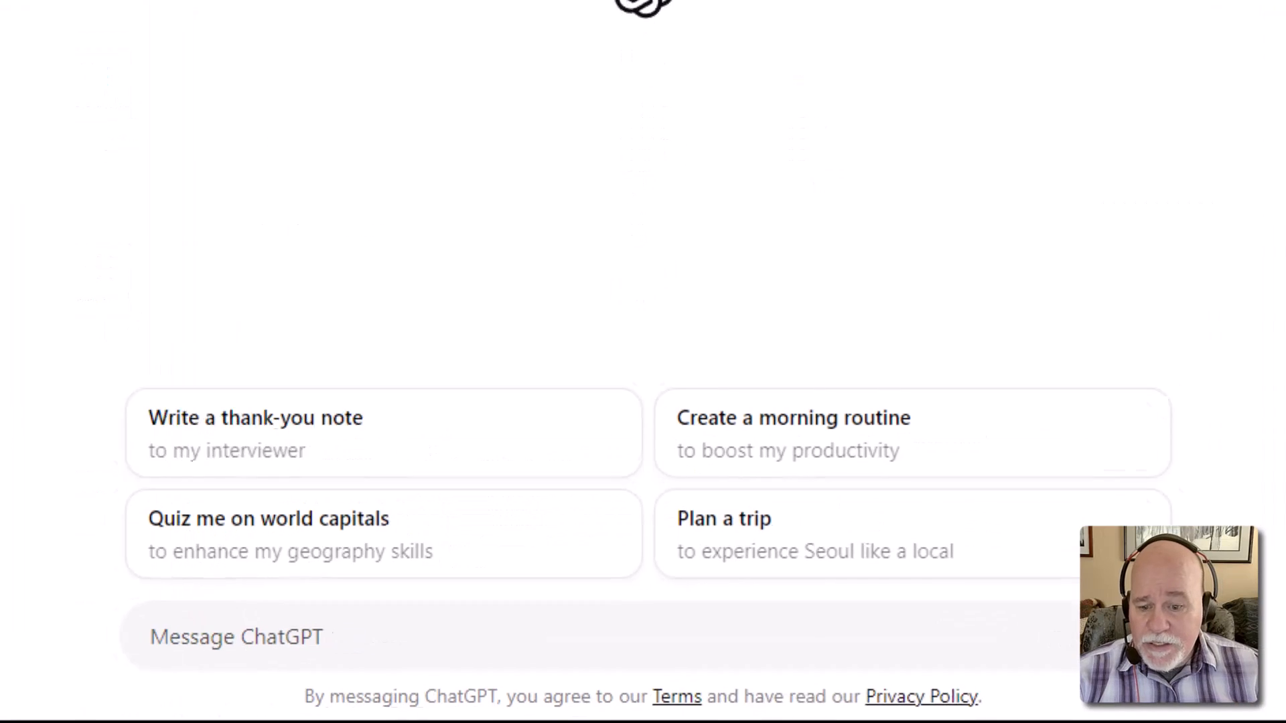
pyautogui.click(445, 648)
# Begin the prompt: working on a Systeme.io web page, need header code to style elements
pyautogui.write("I'")
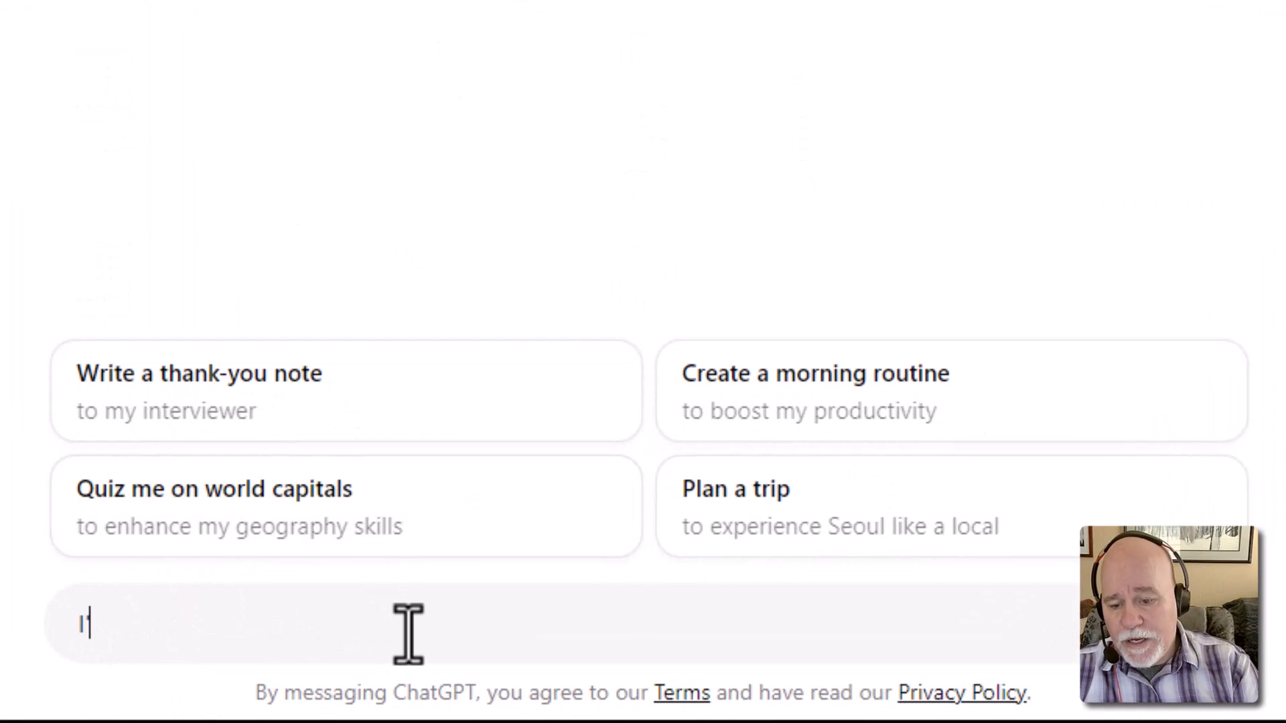
pyautogui.write('m working oon')
pyautogui.press('BackSpace')
pyautogui.press('BackSpace')
pyautogui.write('n a weba')
pyautogui.press('BackSpace')
pyautogui.write('page in Syst')
pyautogui.write('eme.io. ')
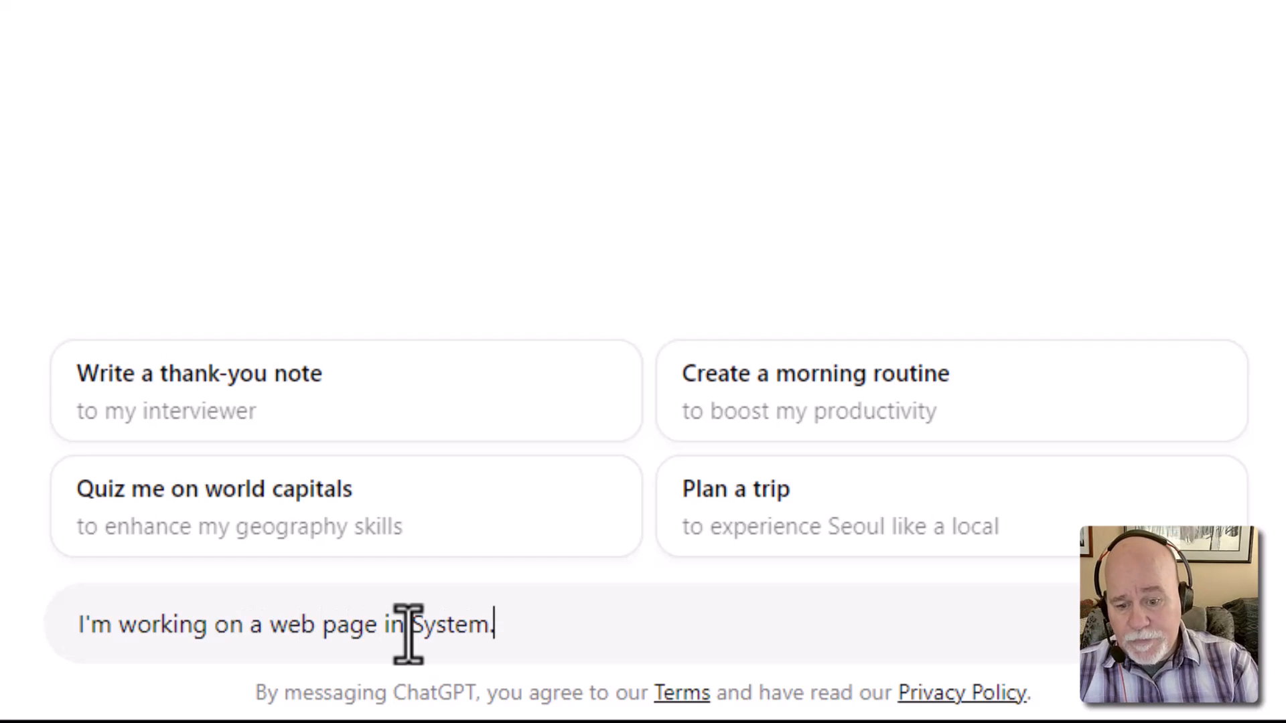
pyautogui.write('I ')
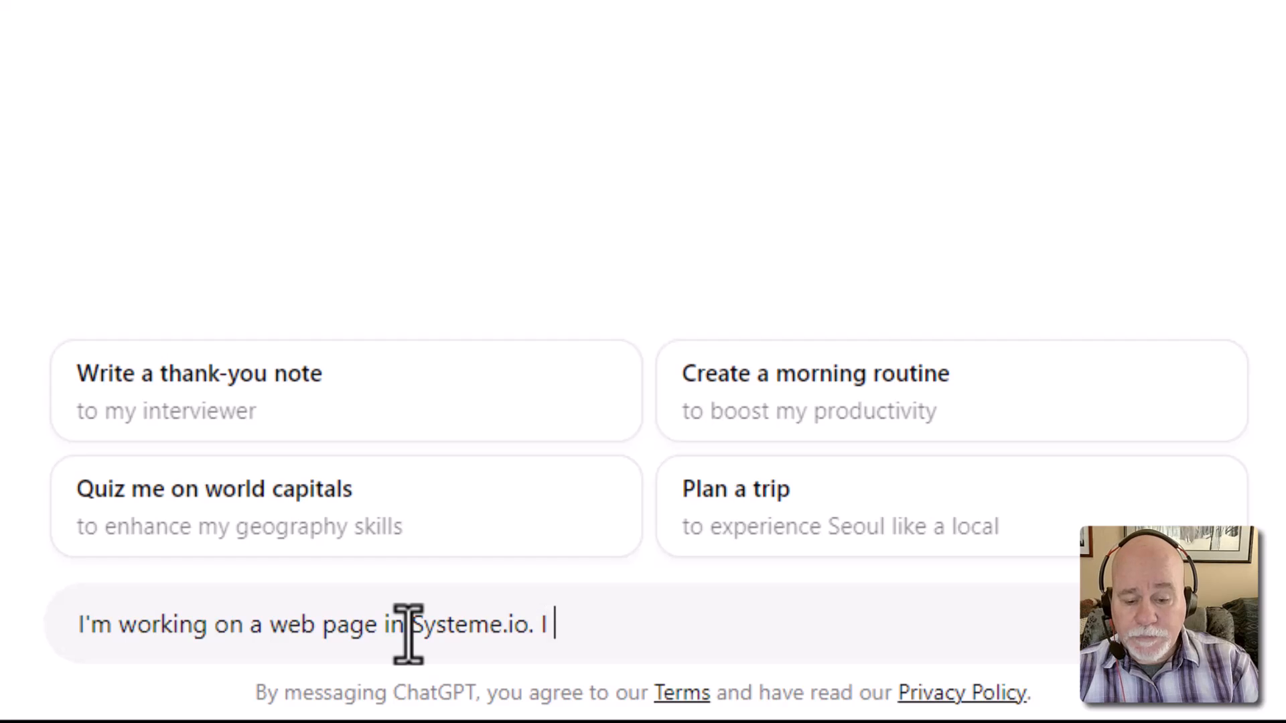
pyautogui.write('need to create ')
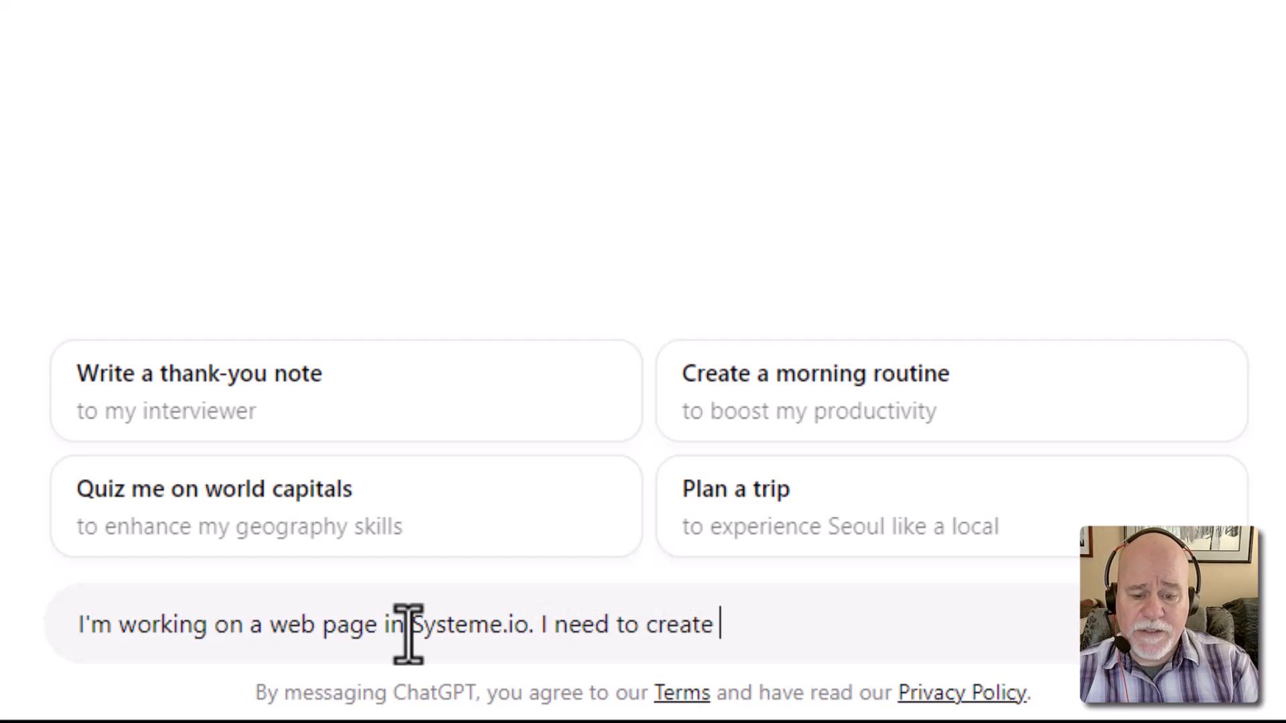
pyautogui.write('a style sheet that I cna')
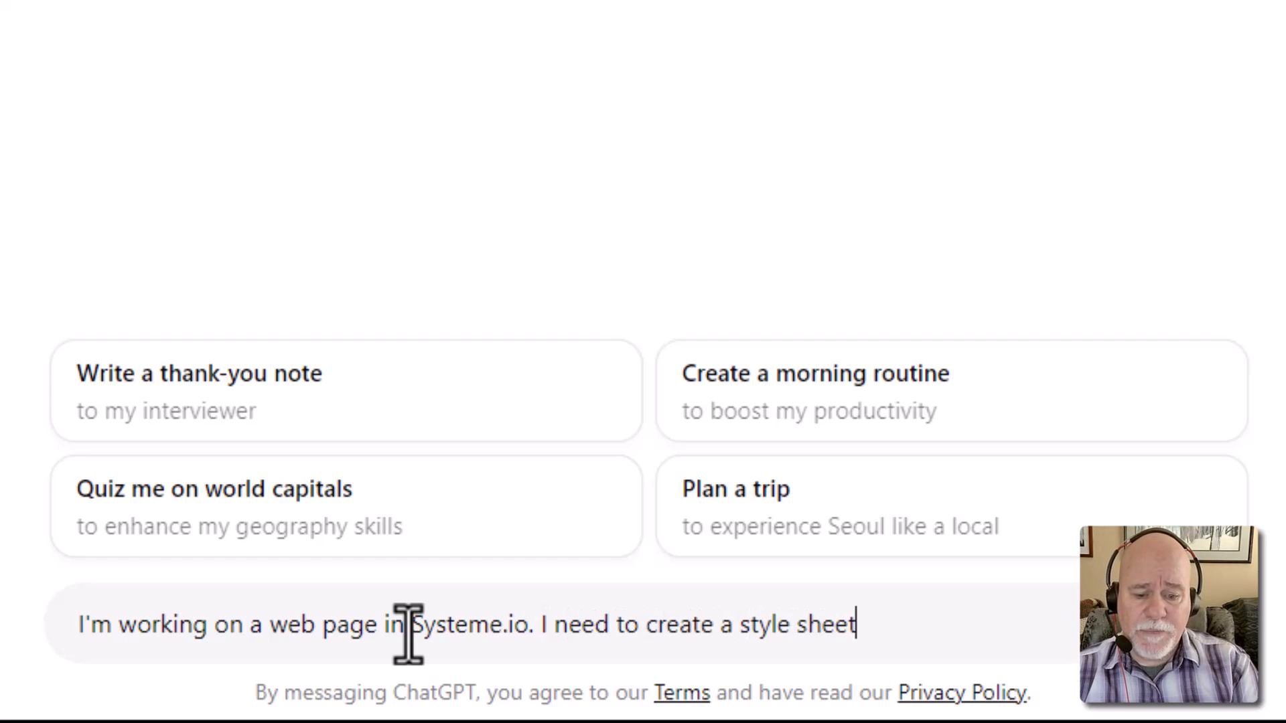
pyautogui.press('BackSpace')
pyautogui.press('BackSpace')
pyautogui.press('BackSpace')
pyautogui.write('an ')
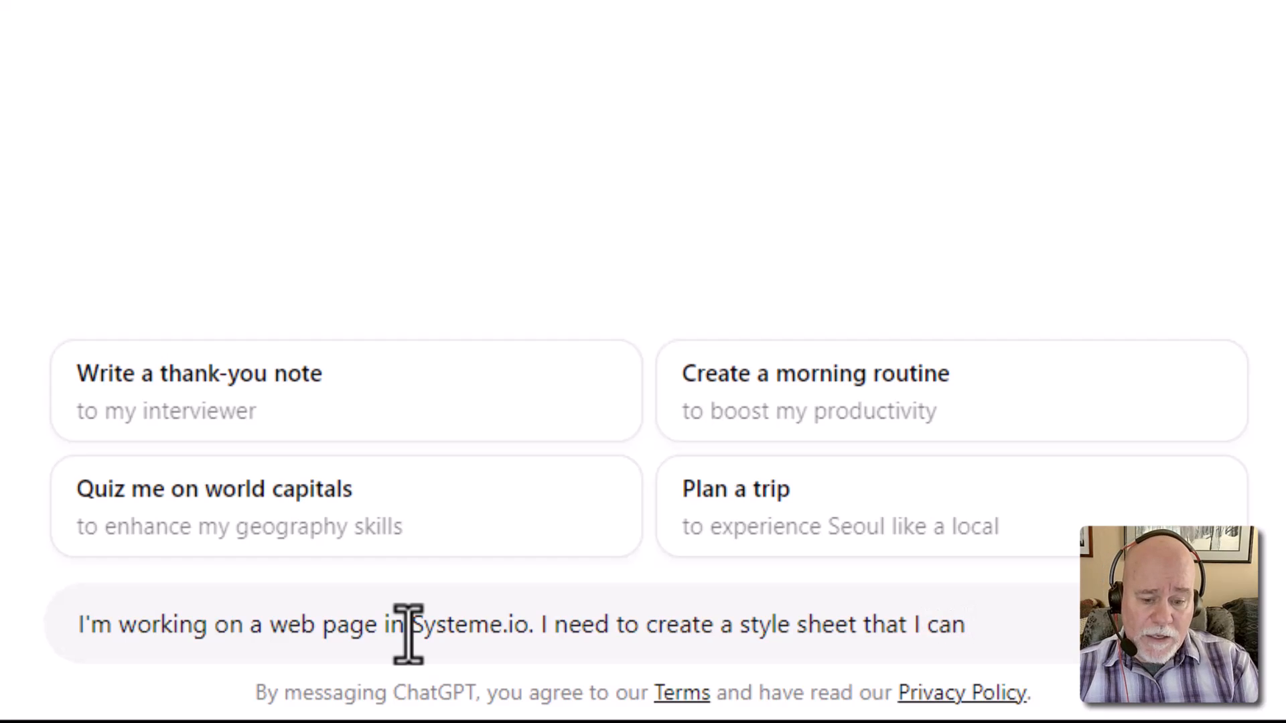
pyautogui.write('pop ind')
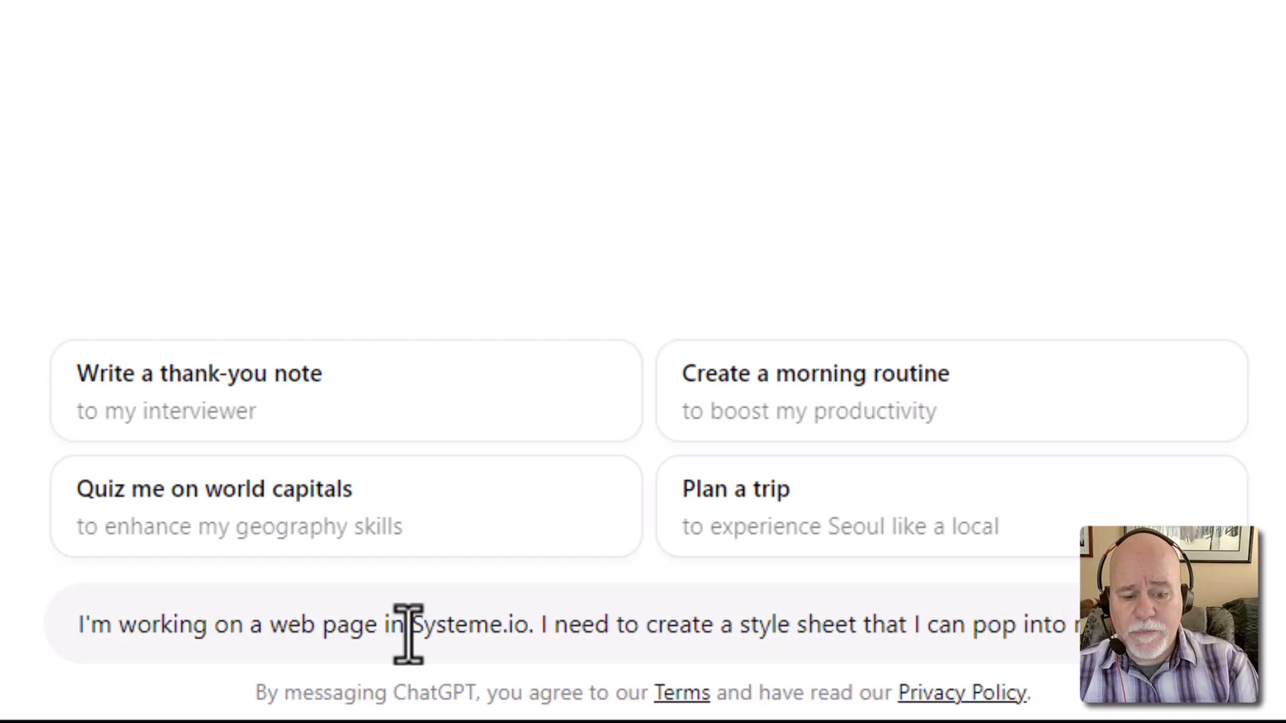
pyautogui.write('heading')
pyautogui.press('BackSpace')
pyautogui.press('BackSpace')
pyautogui.press('BackSpace')
pyautogui.write('er ')
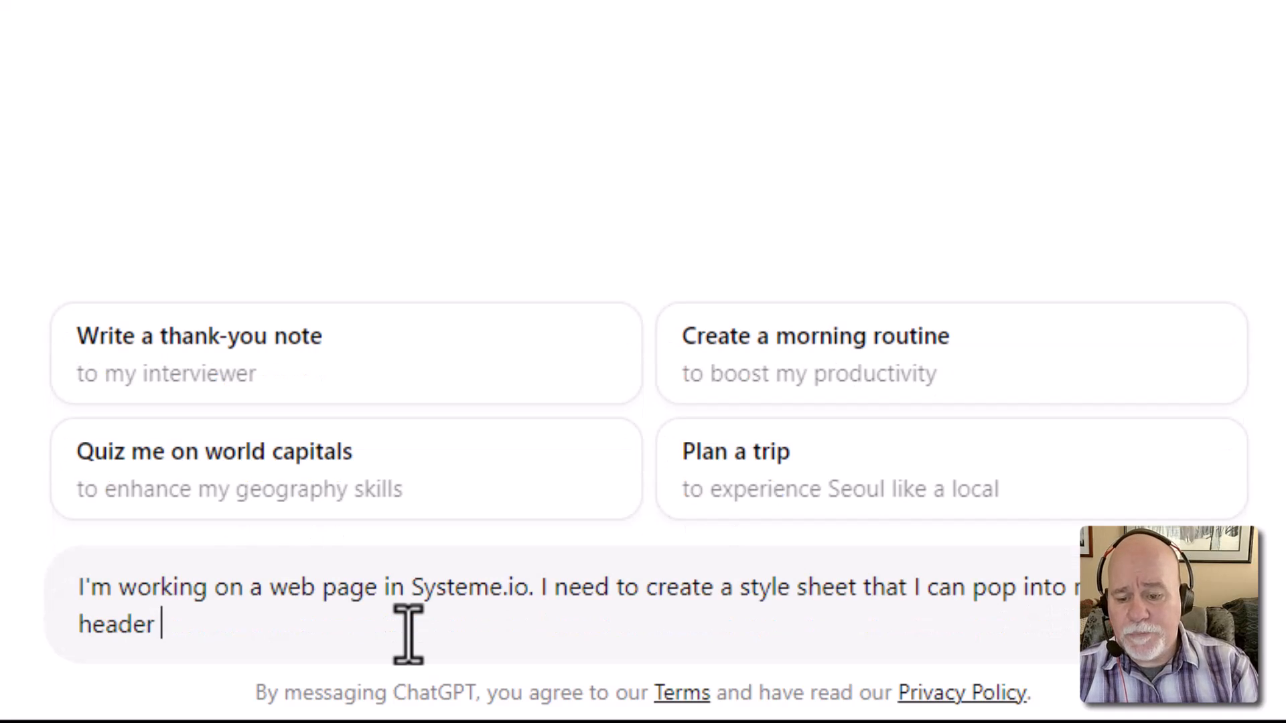
pyautogui.write('code ')
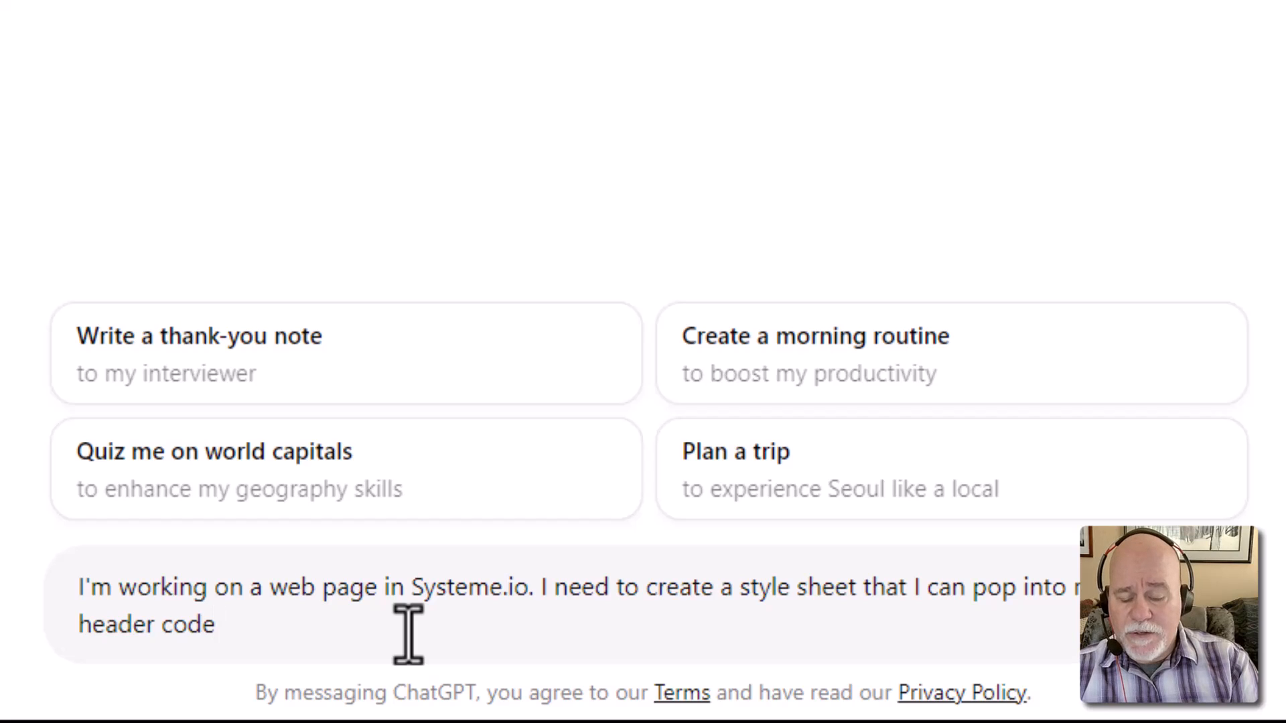
pyautogui.write('to sy')
pyautogui.press('BackSpace')
pyautogui.write('st')
pyautogui.press('BackSpace')
pyautogui.press('BackSpace')
pyautogui.write('tyel')
pyautogui.press('BackSpace')
pyautogui.press('BackSpace')
pyautogui.write('le o')
pyautogui.press('BackSpace')
pyautogui.write('some')
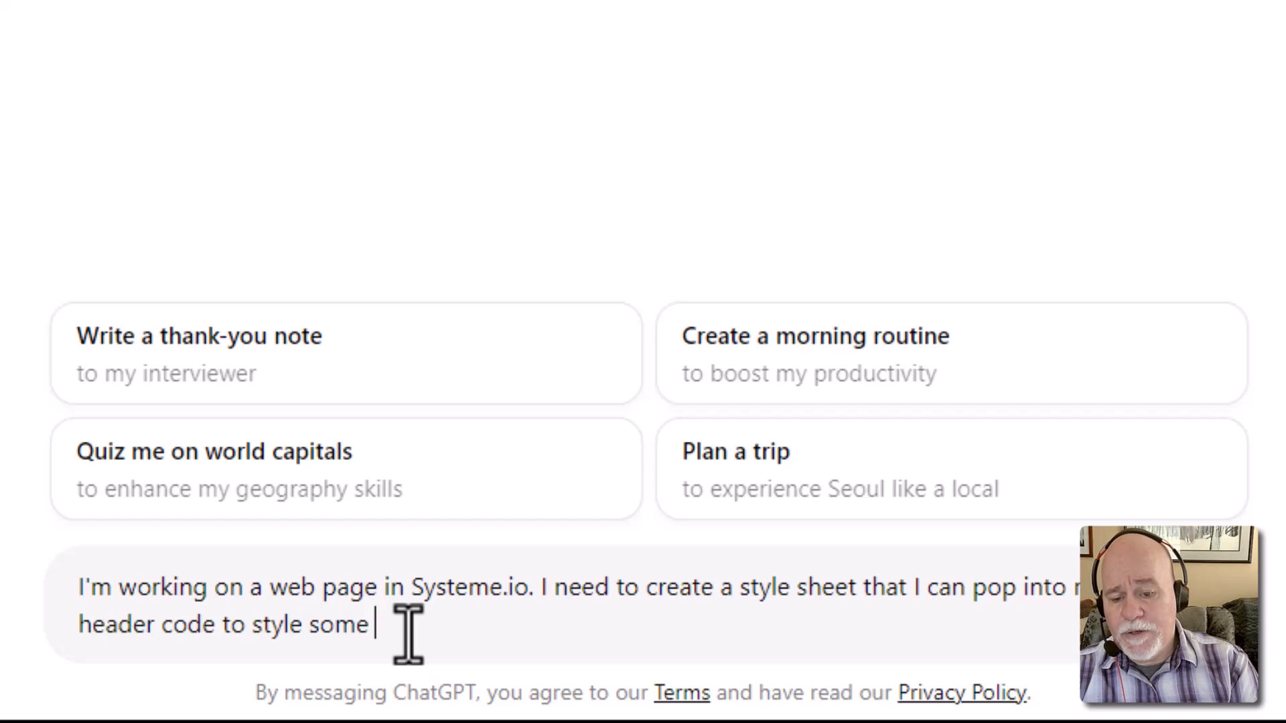
pyautogui.write(' of the elements ')
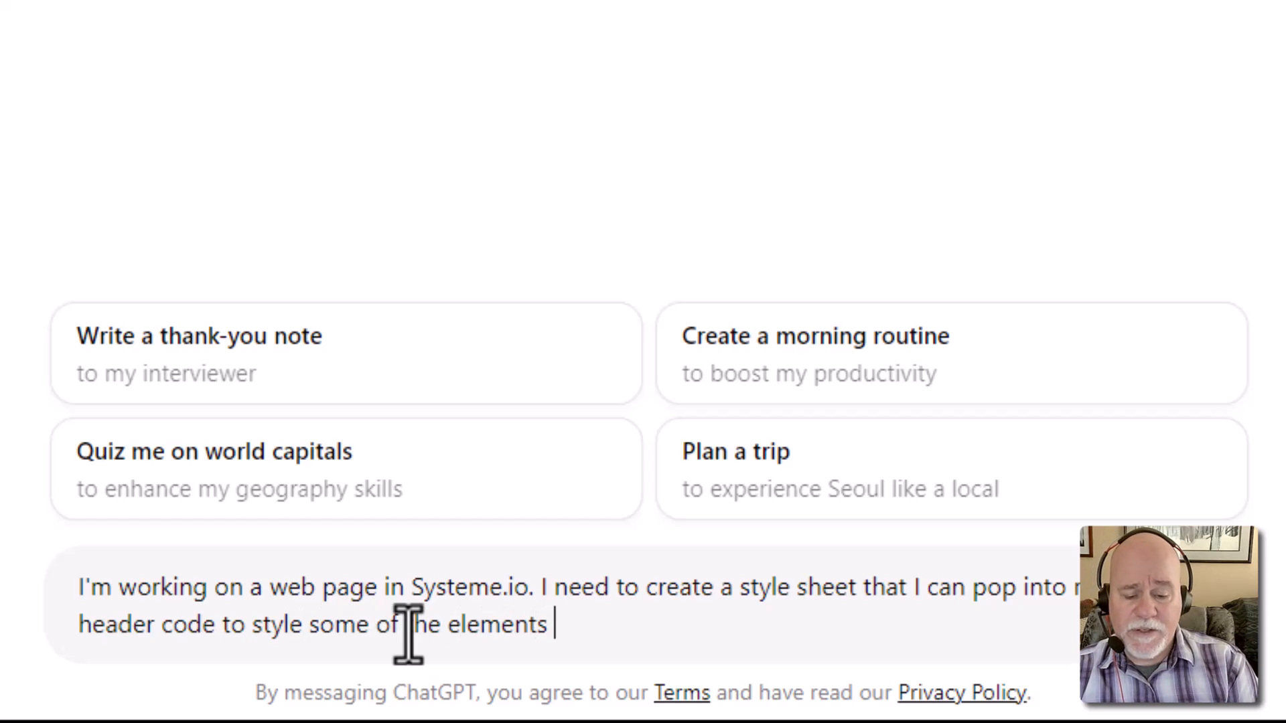
pyautogui.write('on thepage.')
pyautogui.press('BackSpace')
pyautogui.press('BackSpace')
pyautogui.press('BackSpace')
pyautogui.press('BackSpace')
pyautogui.press('BackSpace')
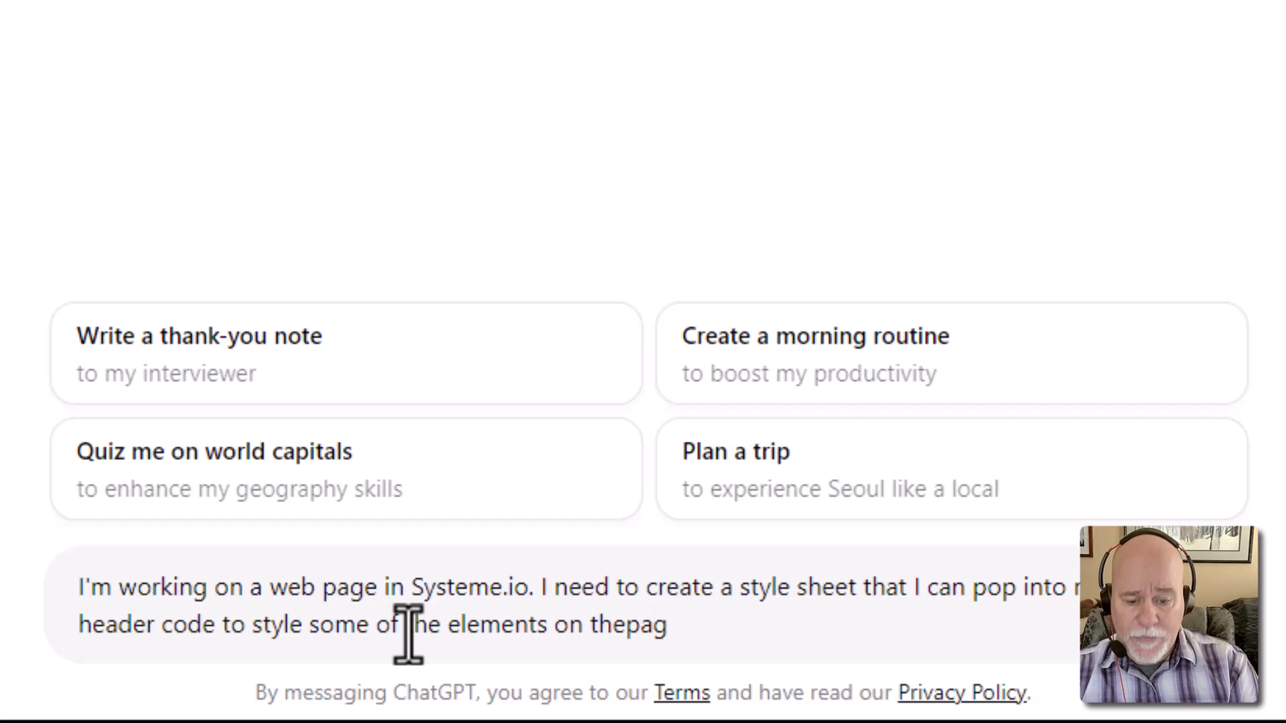
pyautogui.write('page.')
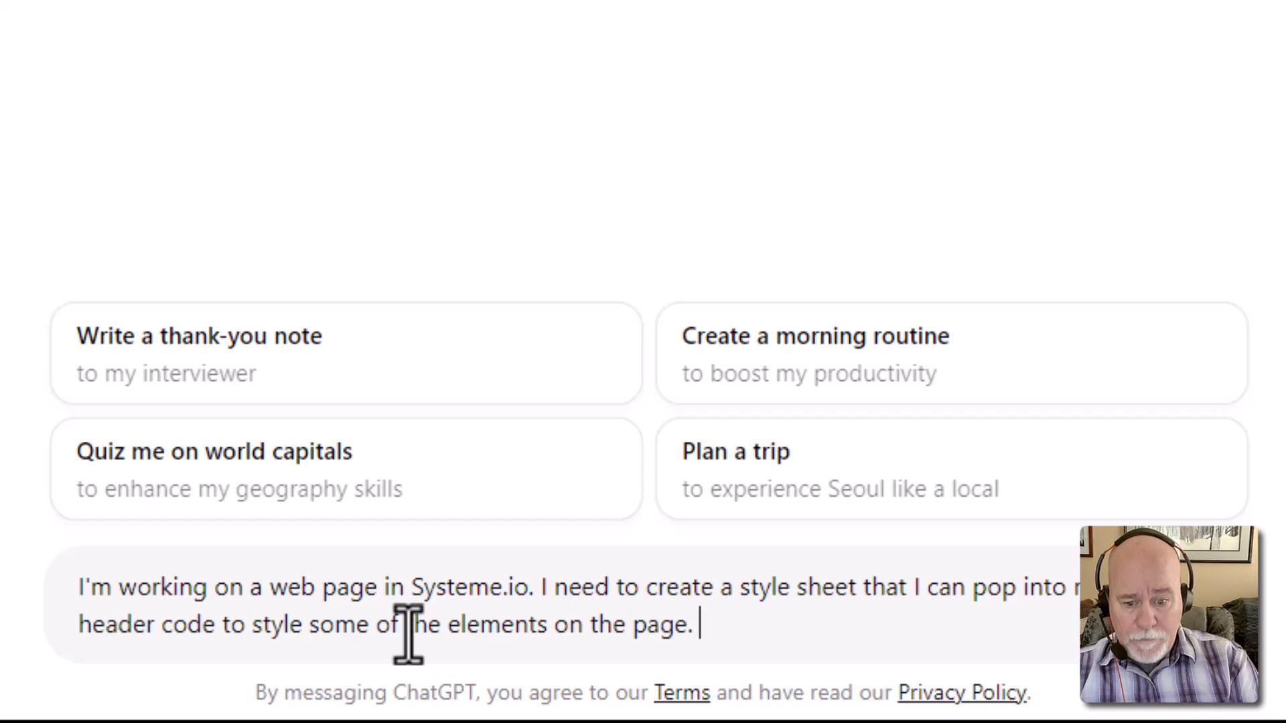
# Ask for all H1 tags underlined with breathing room between text and line, and send it
pyautogui.hotkey('shift', 'Return')
pyautogui.hotkey('shift', 'Return')
pyautogui.write('Currently:')
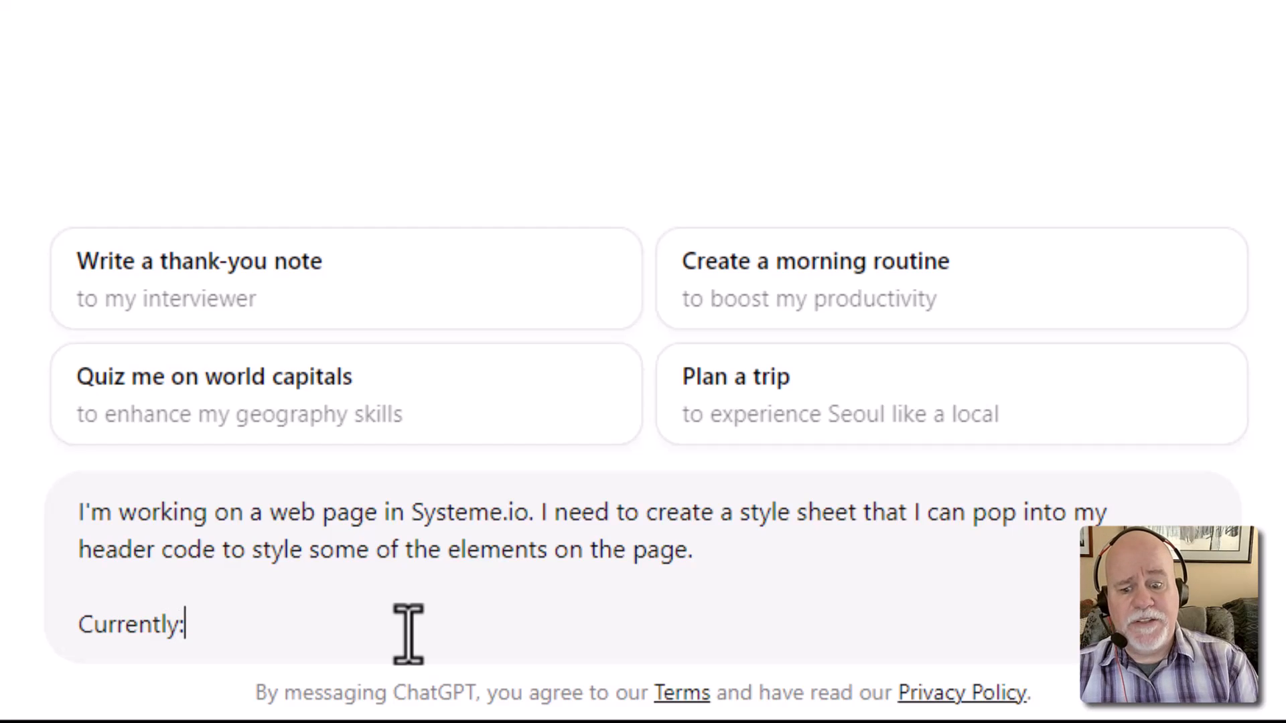
pyautogui.hotkey('shift', 'Return')
pyautogui.hotkey('shift', 'Return')
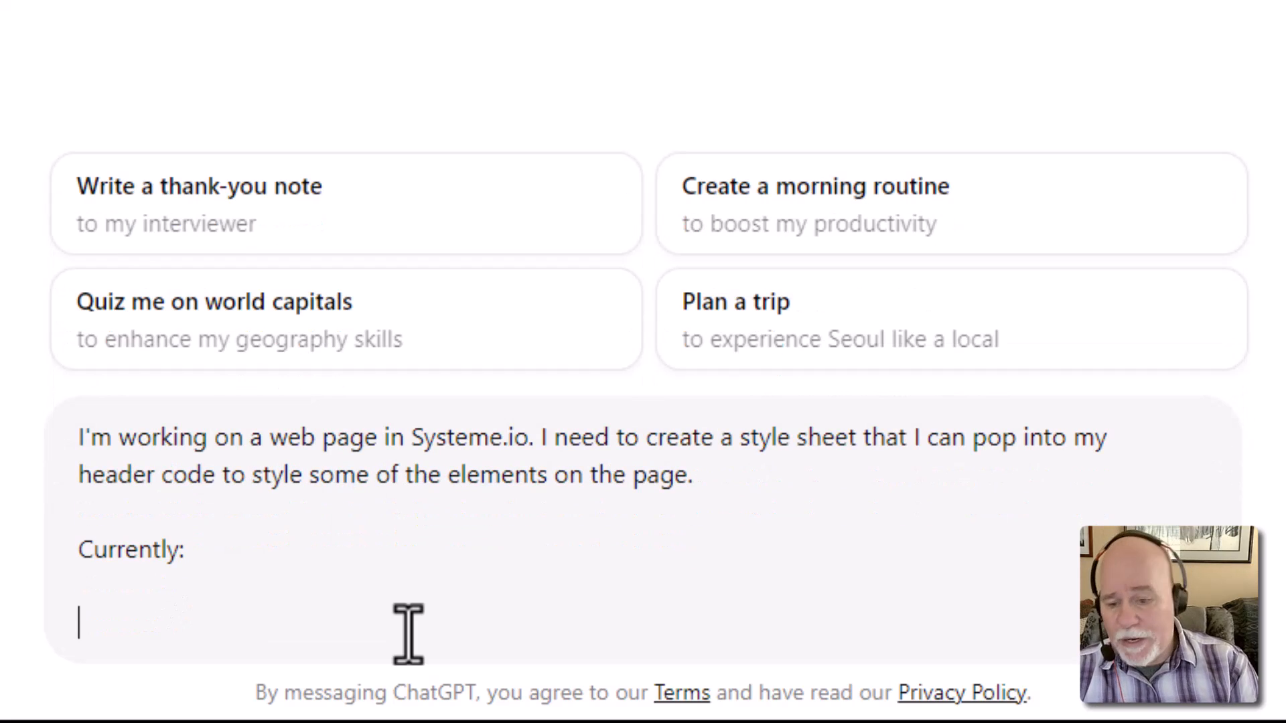
pyautogui.write('I woul')
pyautogui.press('BackSpace')
pyautogui.press('BackSpace')
pyautogui.press('BackSpace')
pyautogui.press('BackSpace')
pyautogui.press('BackSpace')
pyautogui.press('BackSpace')
pyautogui.press('BackSpace')
pyautogui.press('BackSpace')
pyautogui.press('BackSpace')
pyautogui.press('BackSpace')
pyautogui.press('BackSpace')
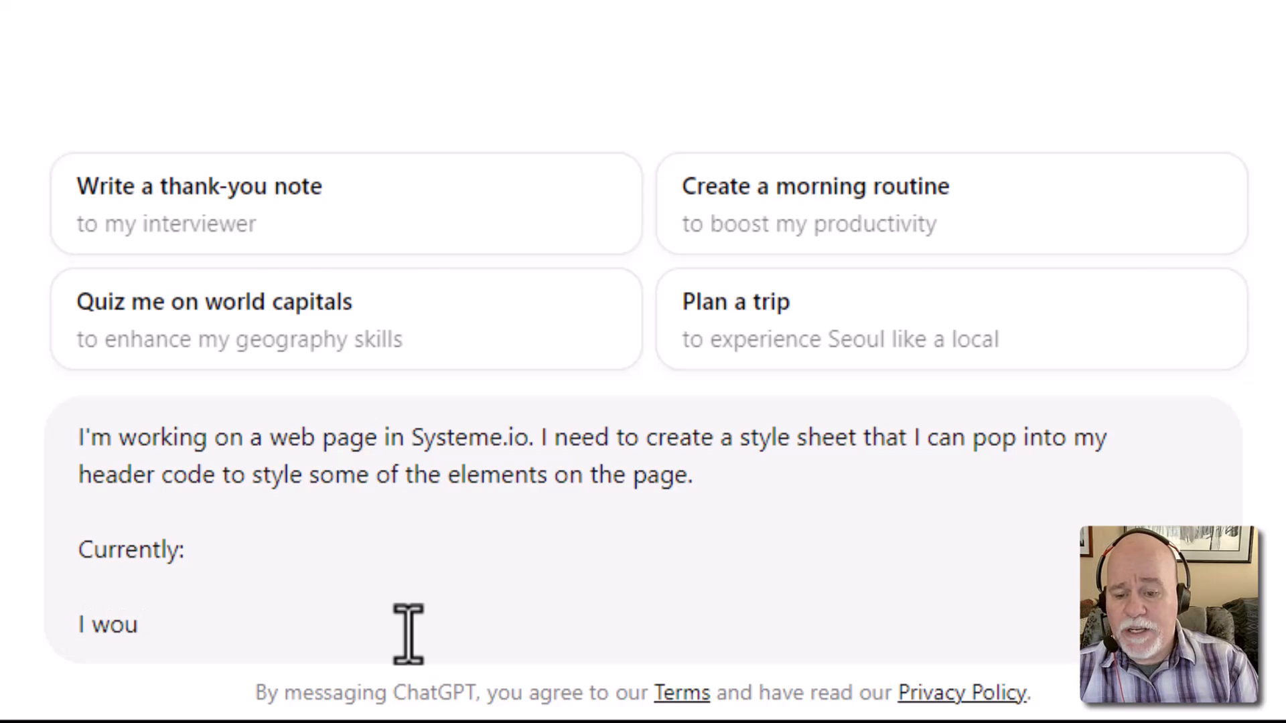
pyautogui.press('BackSpace')
pyautogui.press('BackSpace')
pyautogui.press('BackSpace')
pyautogui.press('BackSpace')
pyautogui.press('BackSpace')
pyautogui.press('BackSpace')
pyautogui.press('BackSpace')
pyautogui.write('I w')
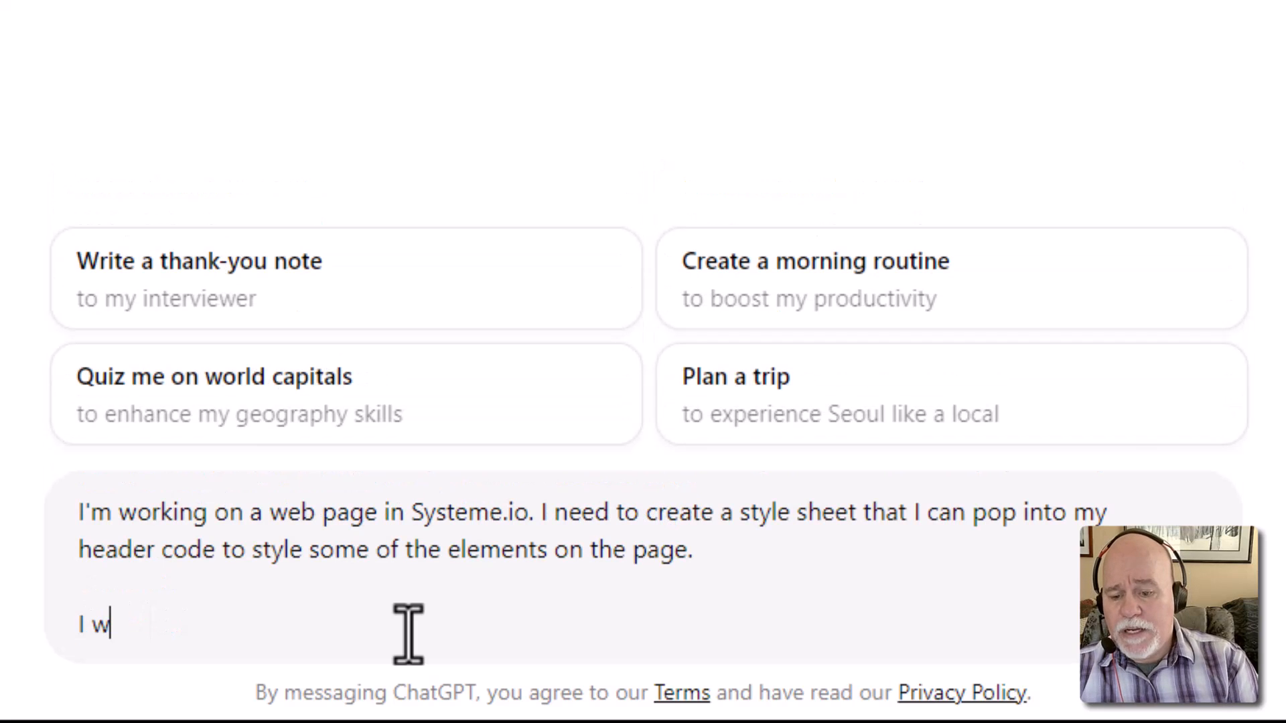
pyautogui.write('ould like all H')
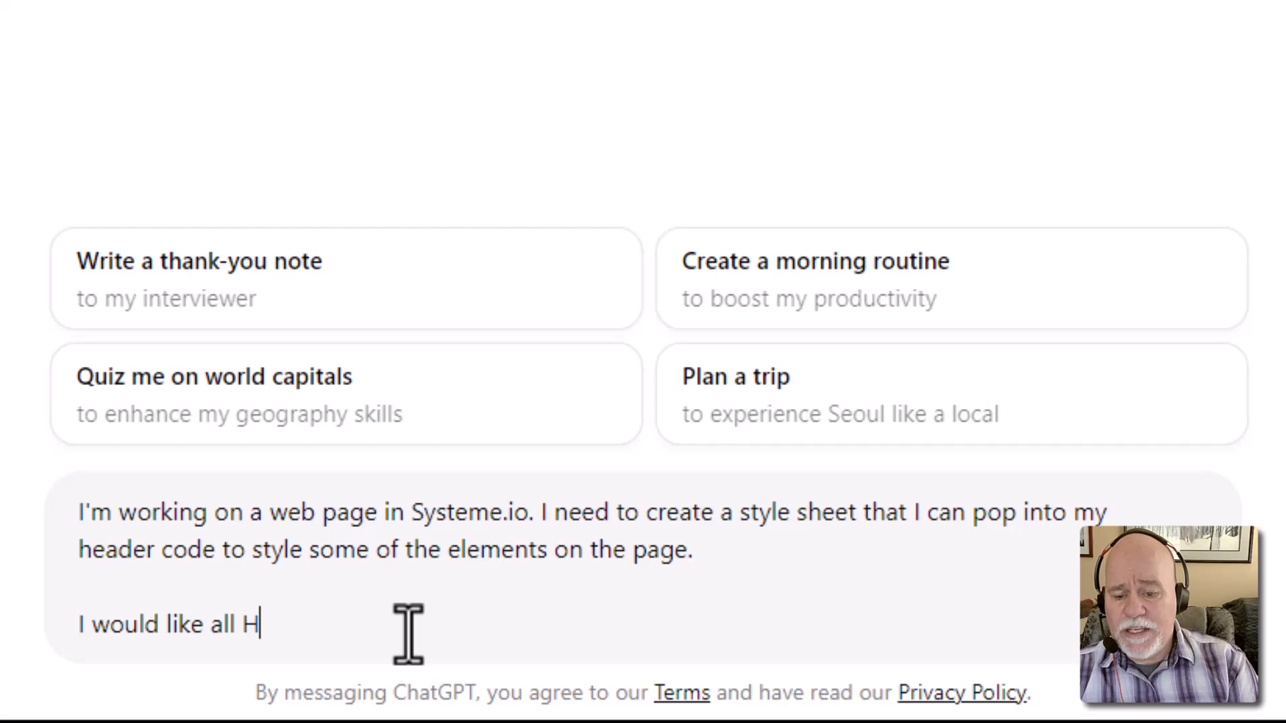
pyautogui.write('1 tags to ')
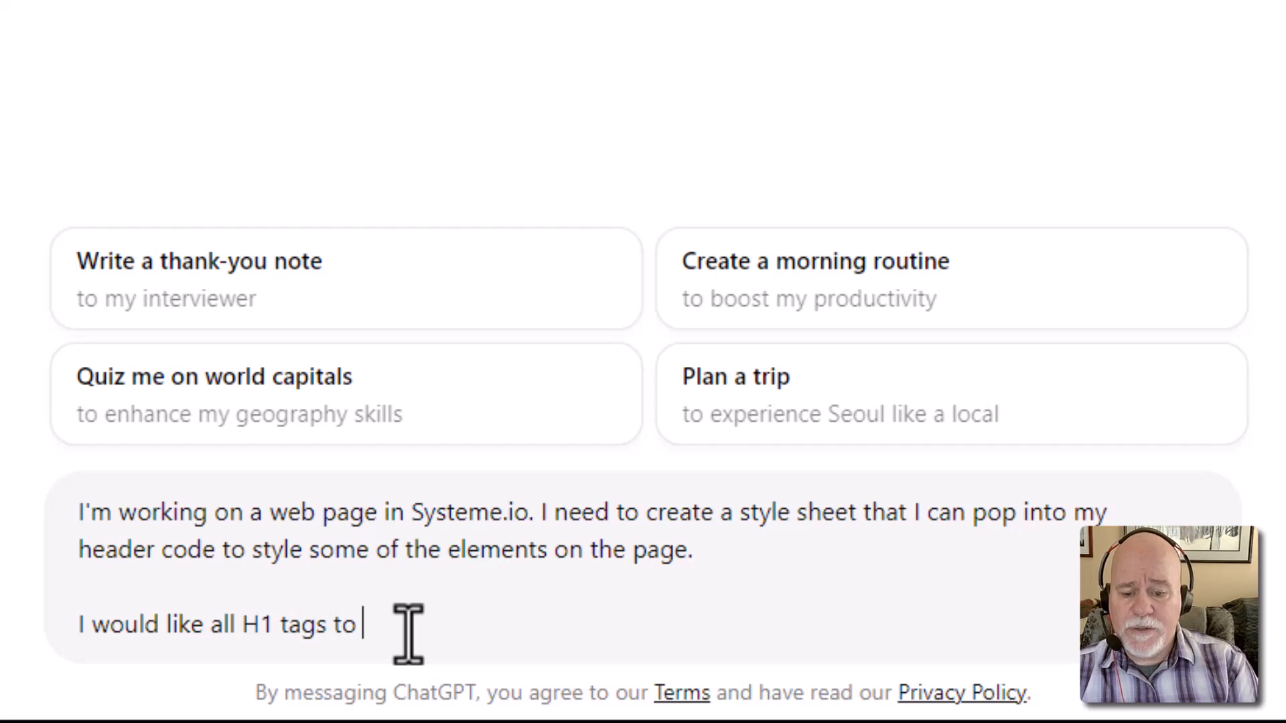
pyautogui.write('have')
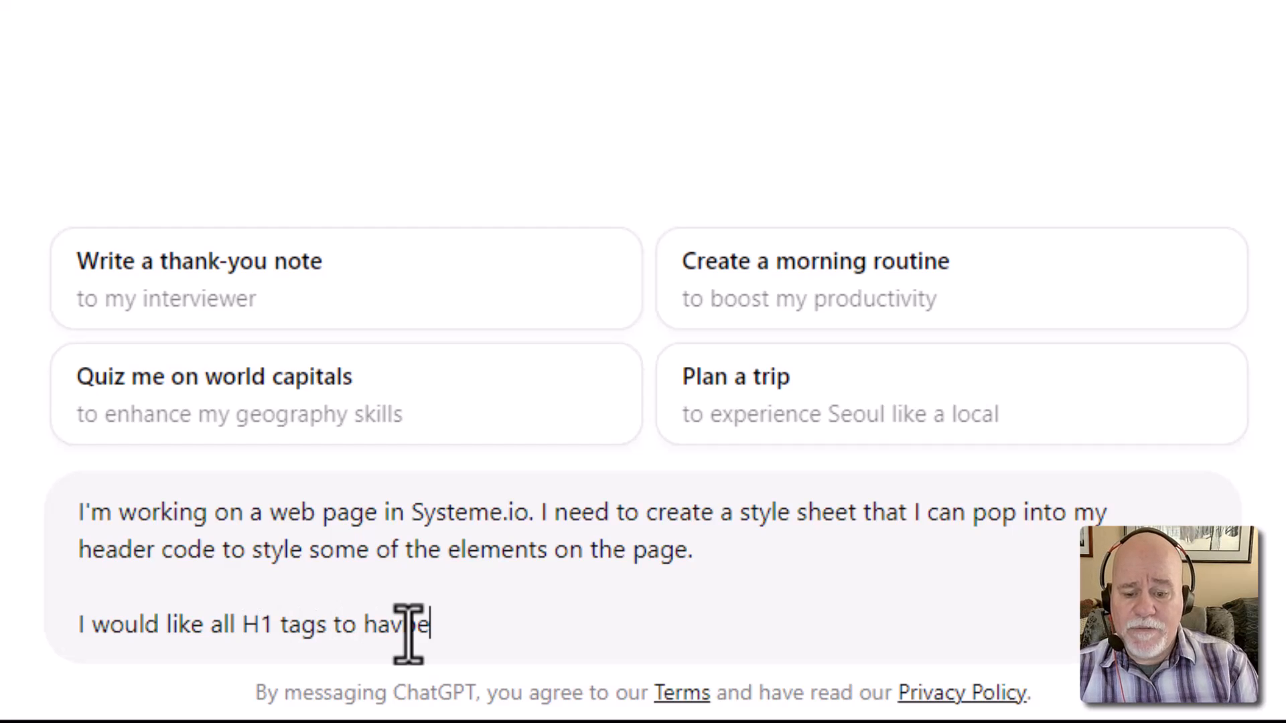
pyautogui.write(' the te')
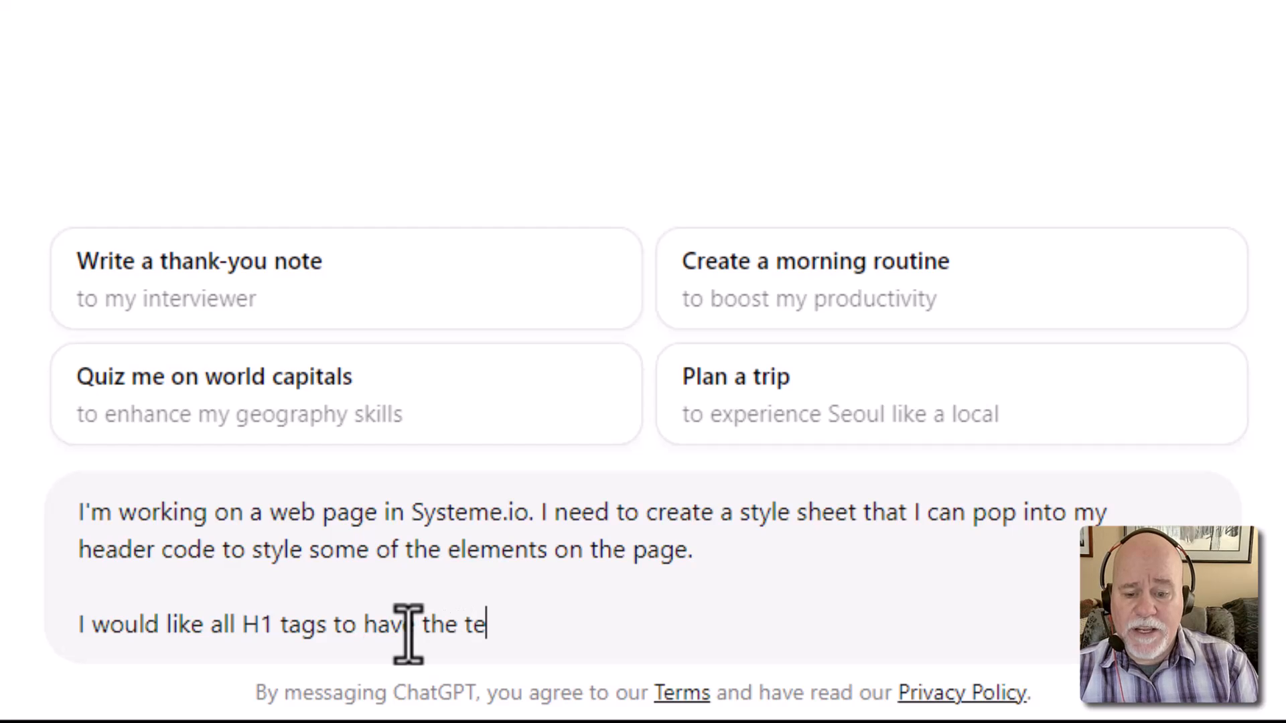
pyautogui.write('xt underline')
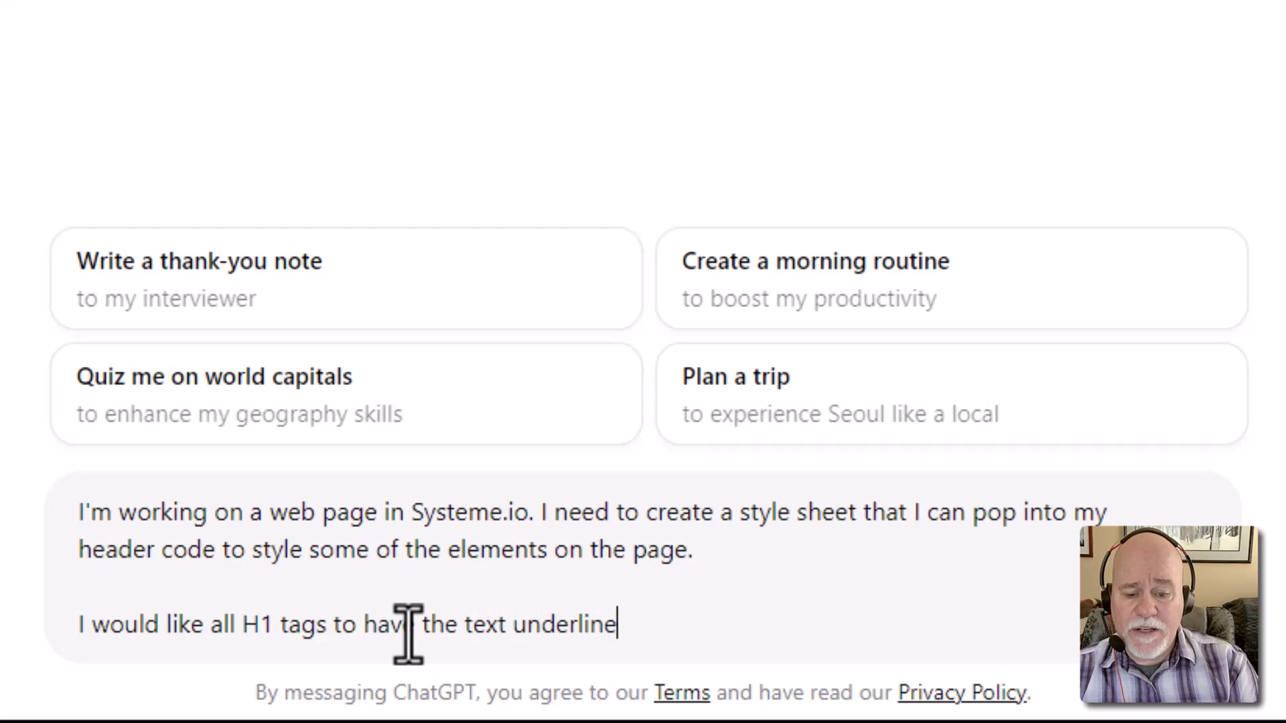
pyautogui.write("d, and I'd like to ahve")
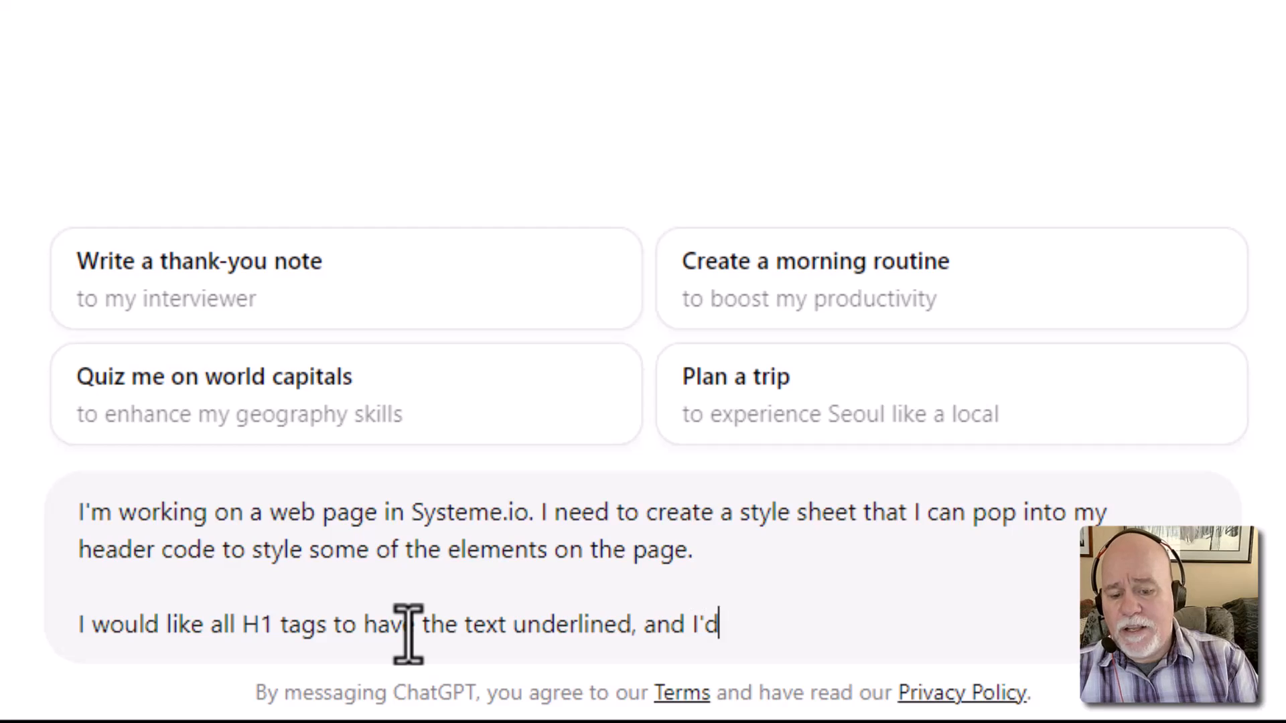
pyautogui.press('BackSpace')
pyautogui.press('BackSpace')
pyautogui.press('BackSpace')
pyautogui.press('BackSpace')
pyautogui.press('BackSpace')
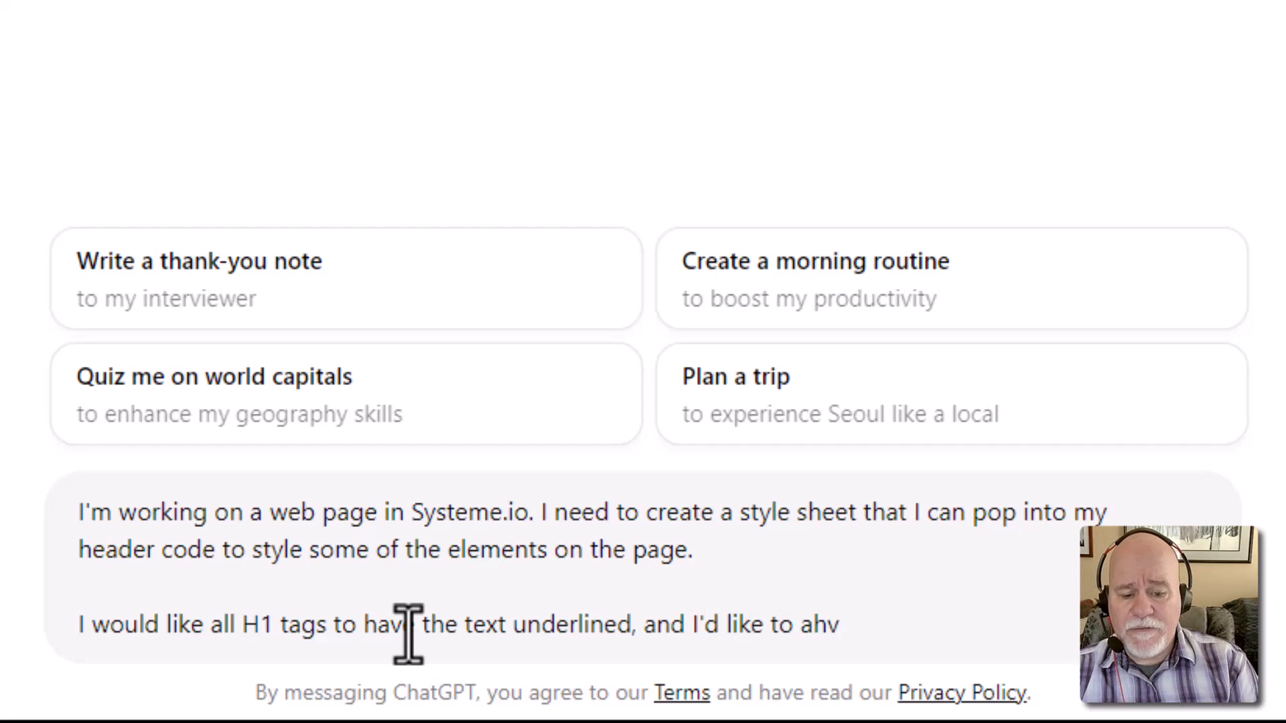
pyautogui.write('ha')
pyautogui.write('ve some bnrea')
pyautogui.press('BackSpace')
pyautogui.press('BackSpace')
pyautogui.press('BackSpace')
pyautogui.press('BackSpace')
pyautogui.write('reathing room ')
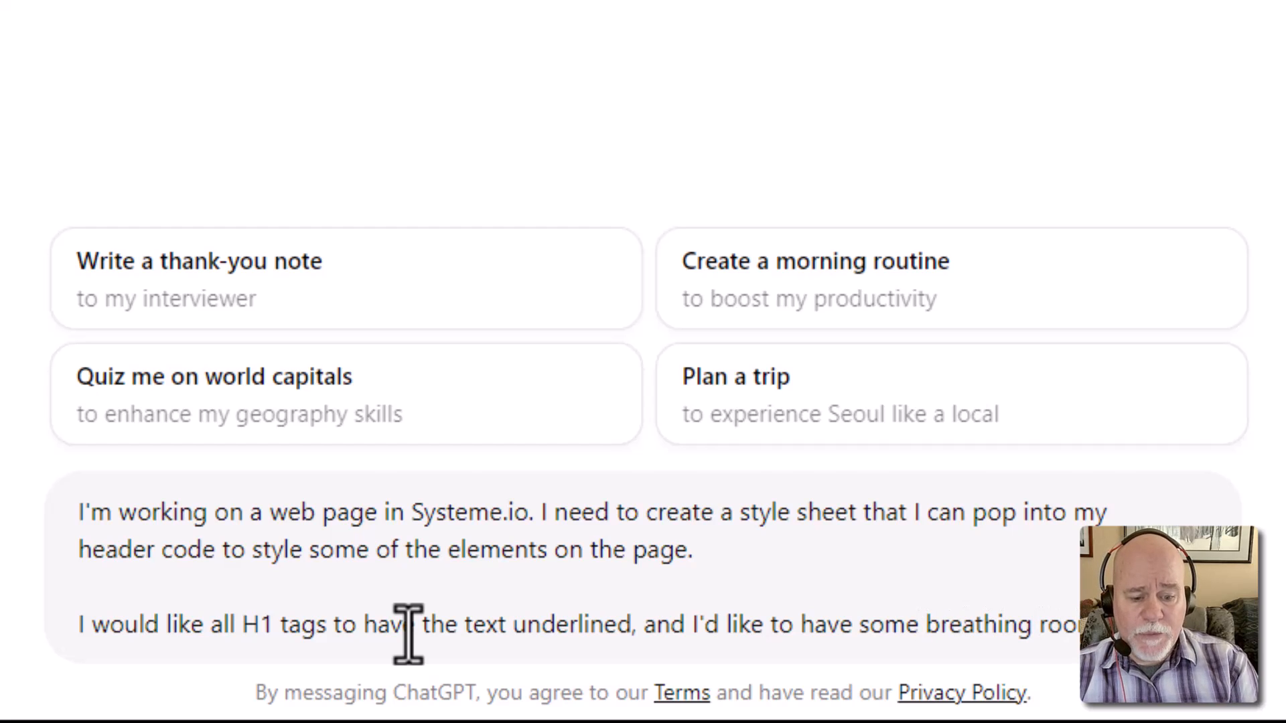
pyautogui.write('between the text and teh lin')
pyautogui.press('BackSpace')
pyautogui.press('BackSpace')
pyautogui.press('BackSpace')
pyautogui.press('BackSpace')
pyautogui.press('BackSpace')
pyautogui.write('he line.')
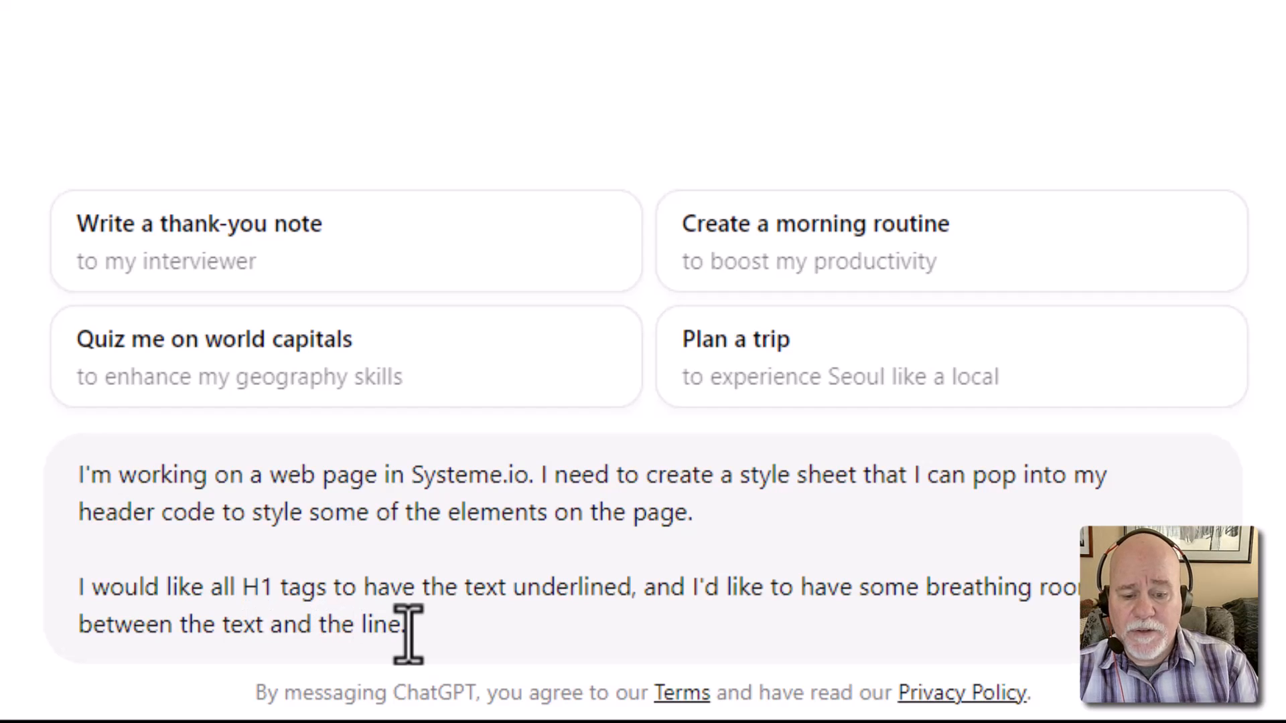
pyautogui.write(' The default ')
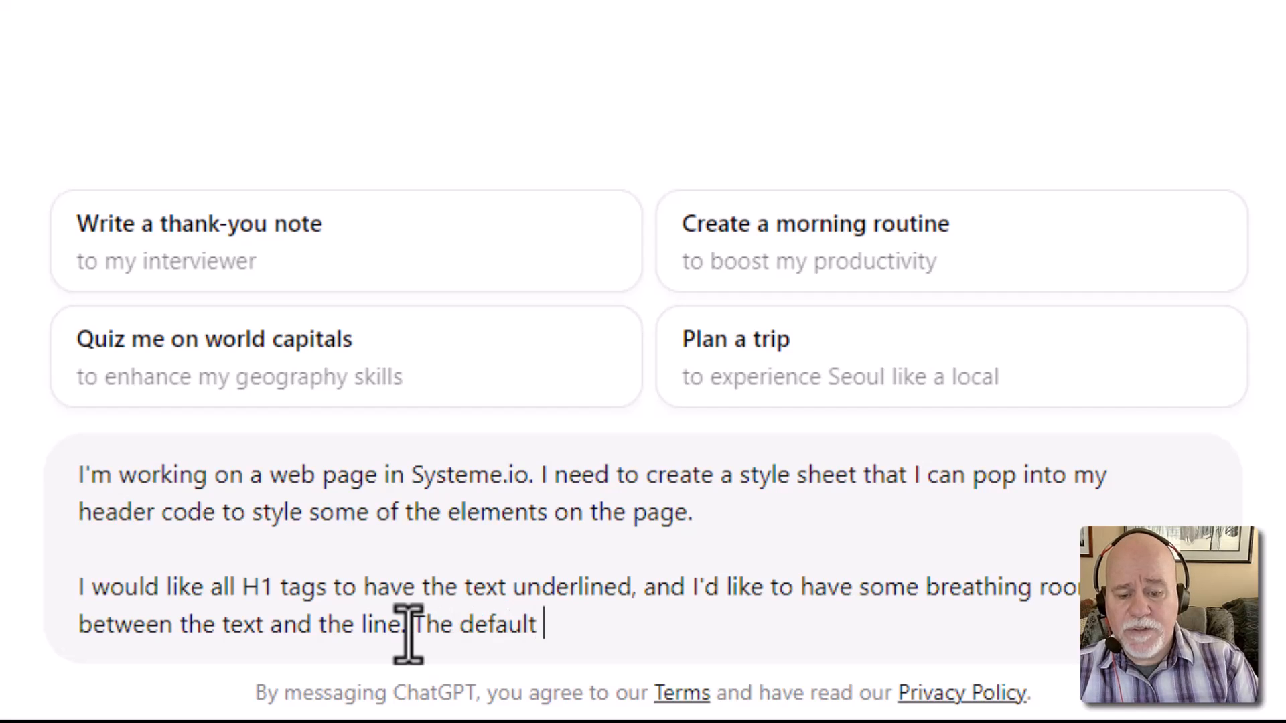
pyautogui.write('underl')
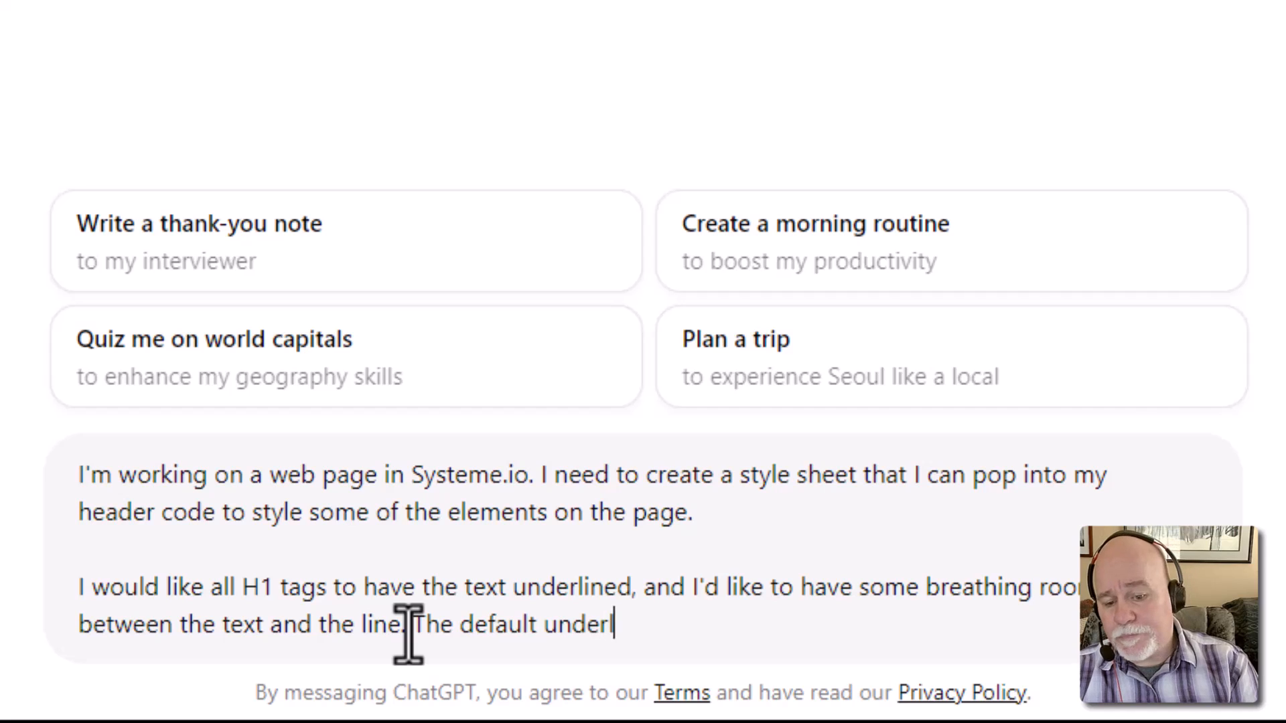
pyautogui.write("ine, doesn't g")
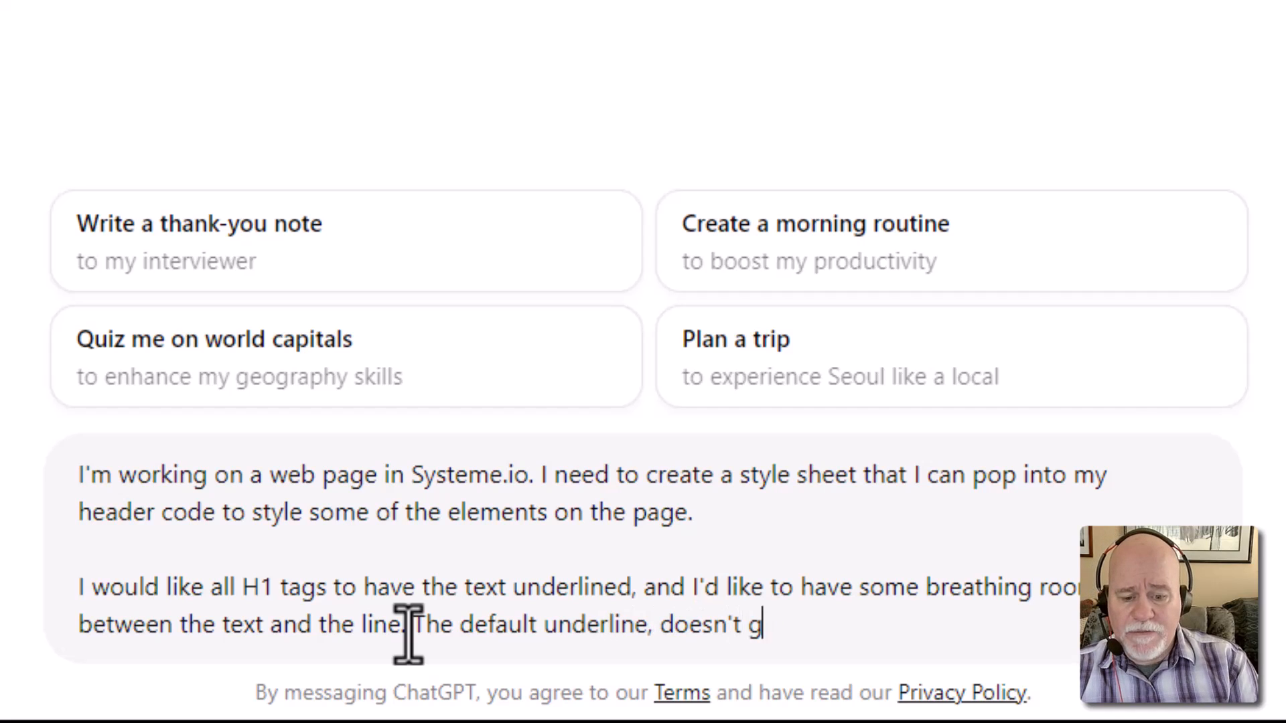
pyautogui.press('BackSpace')
pyautogui.write('have ')
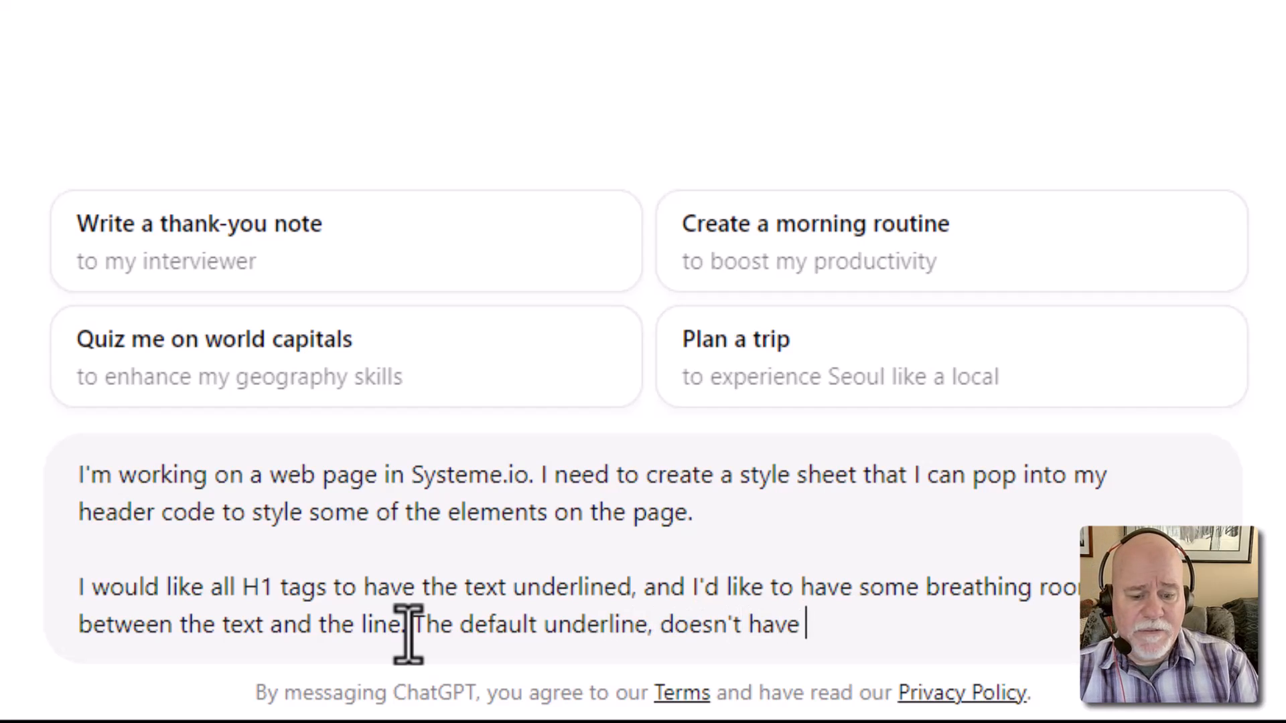
pyautogui.write('very much breathing roo')
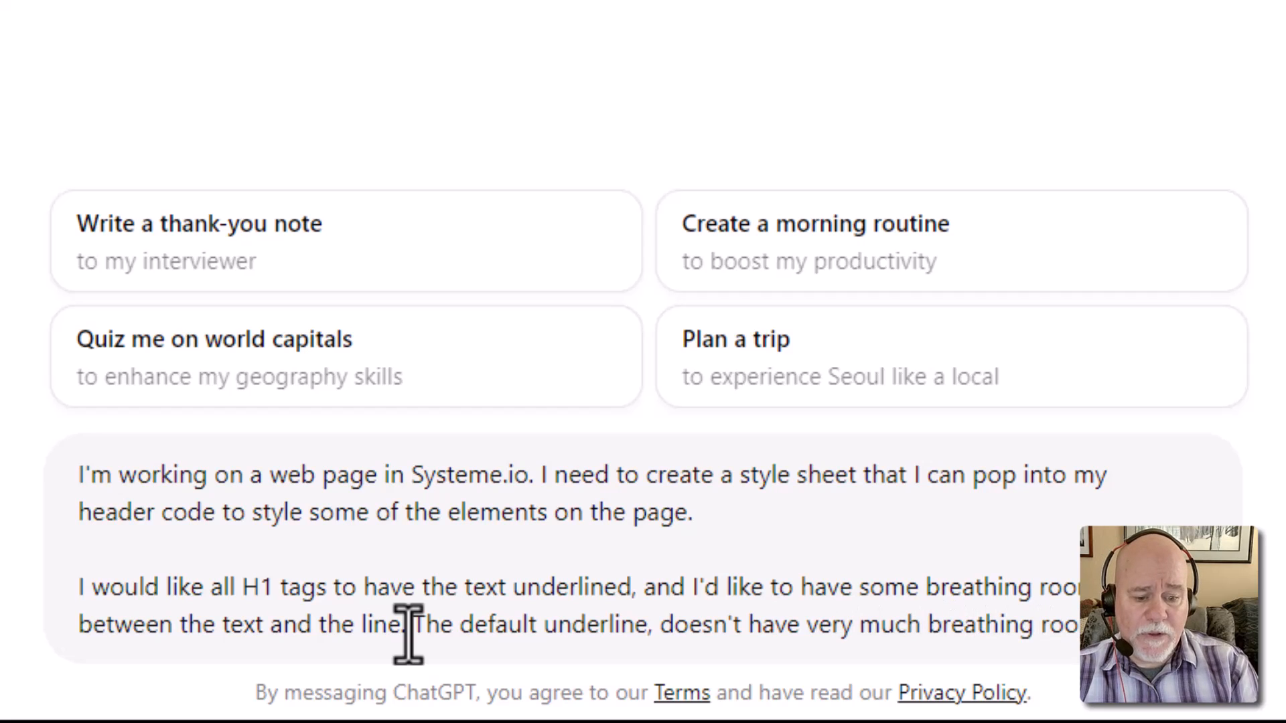
pyautogui.press('Return')
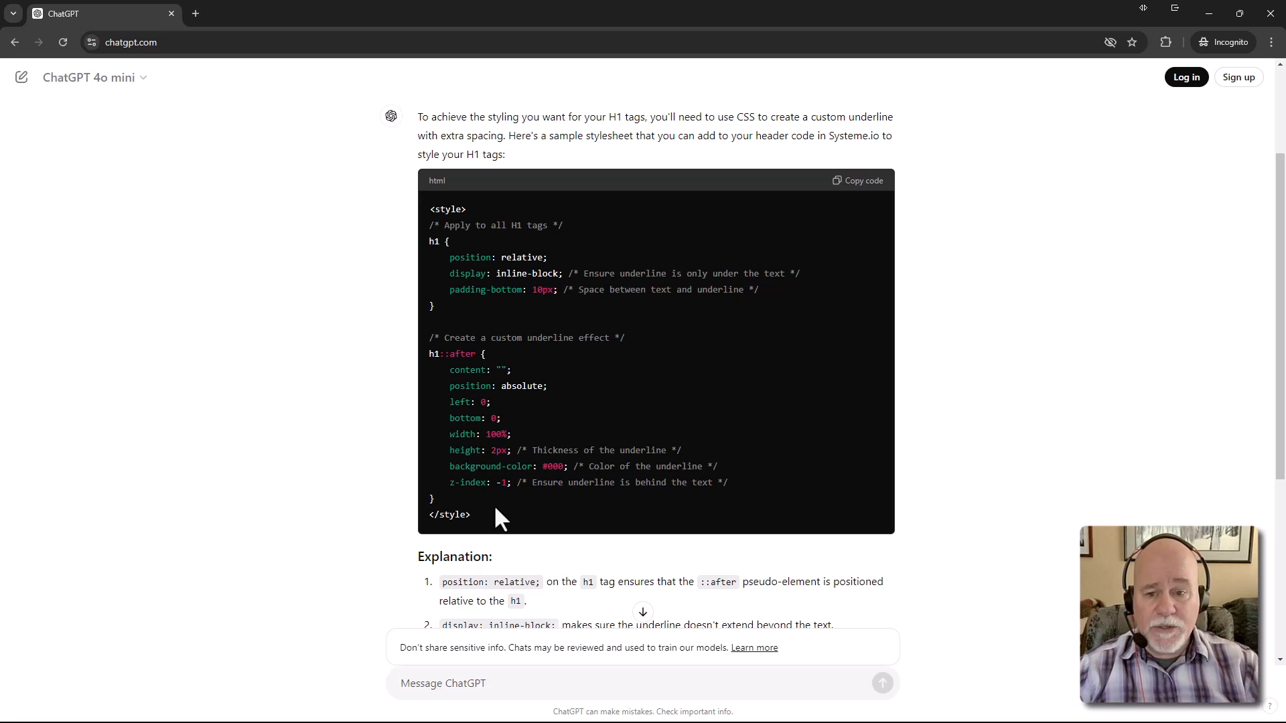
# Select the H1 underline CSS block in ChatGPT's reply, then move the chat window aside to reveal the editor
pyautogui.moveTo(494, 507); pyautogui.dragTo(427, 226)
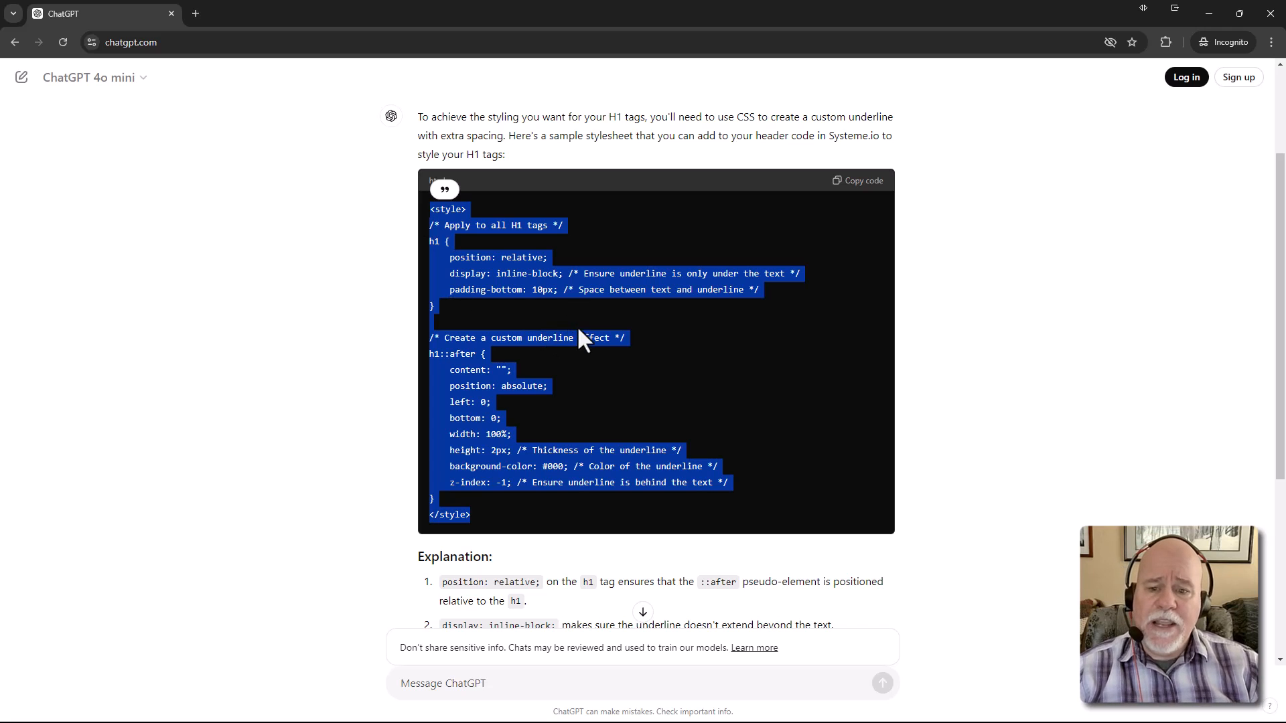
pyautogui.click(555, 462)
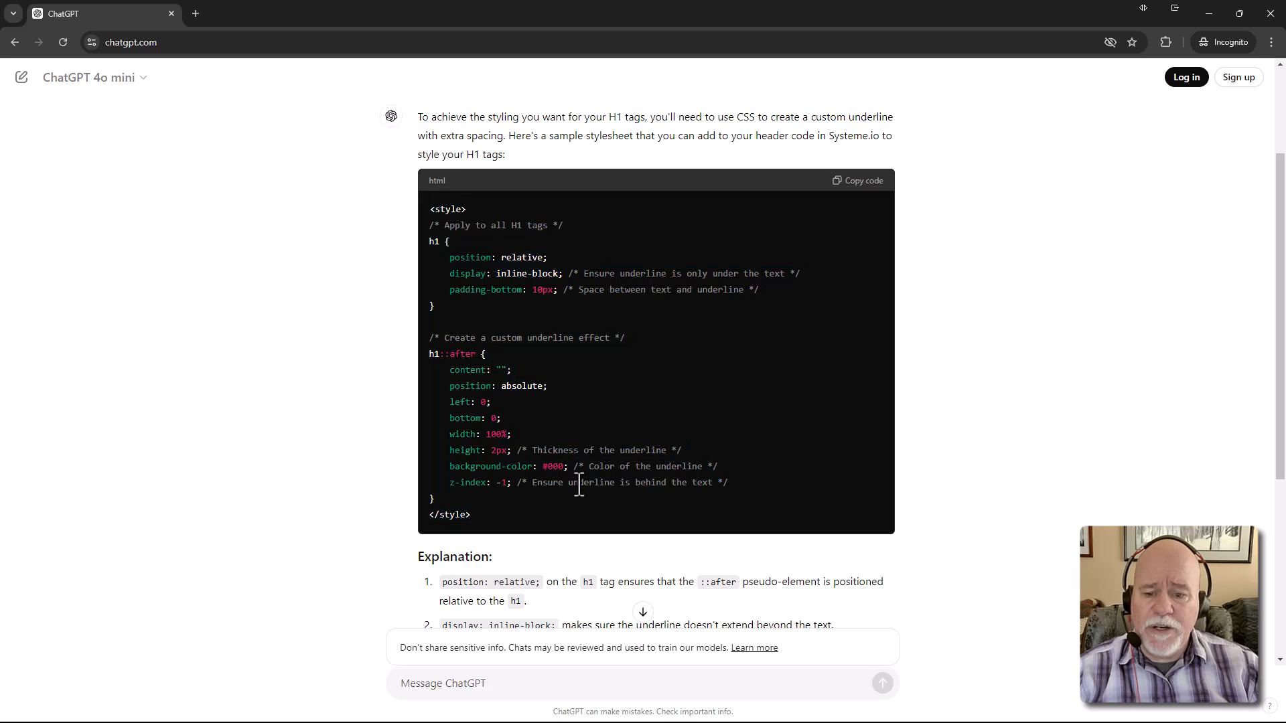
pyautogui.moveTo(477, 520); pyautogui.dragTo(414, 219)
pyautogui.hotkey('ctrl', 'c')
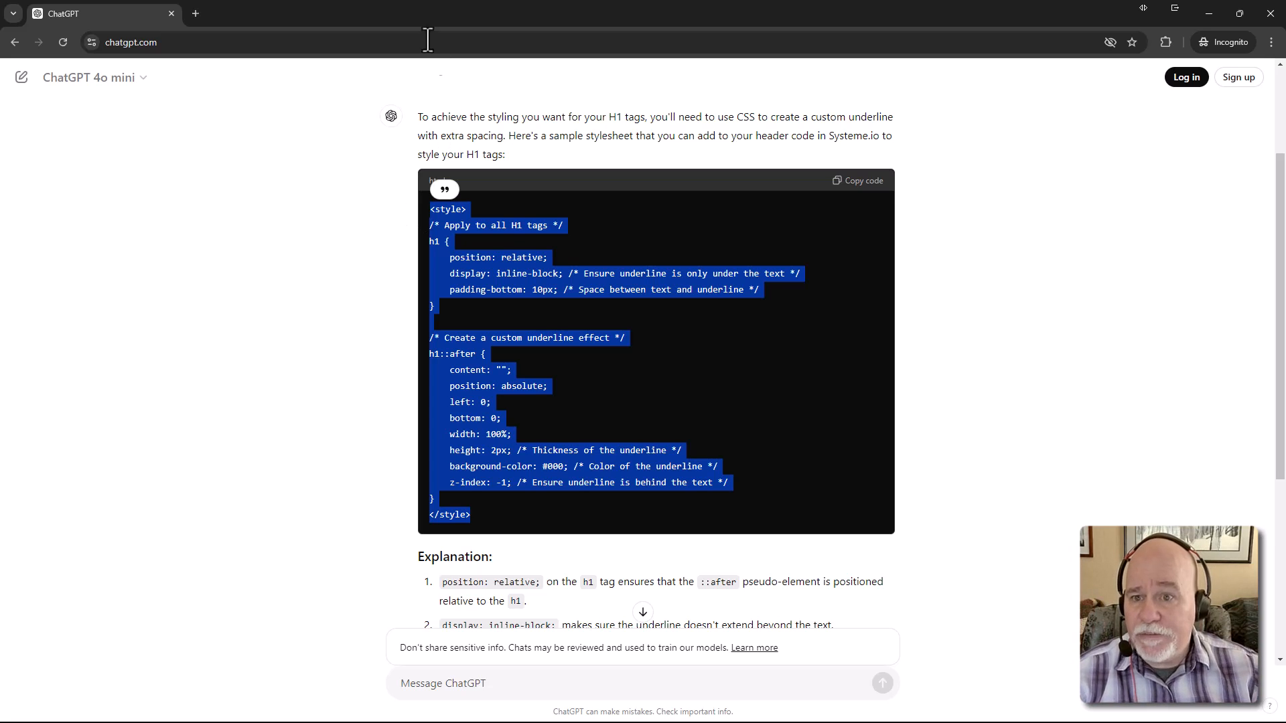
pyautogui.moveTo(424, 11); pyautogui.dragTo(1285, 281)
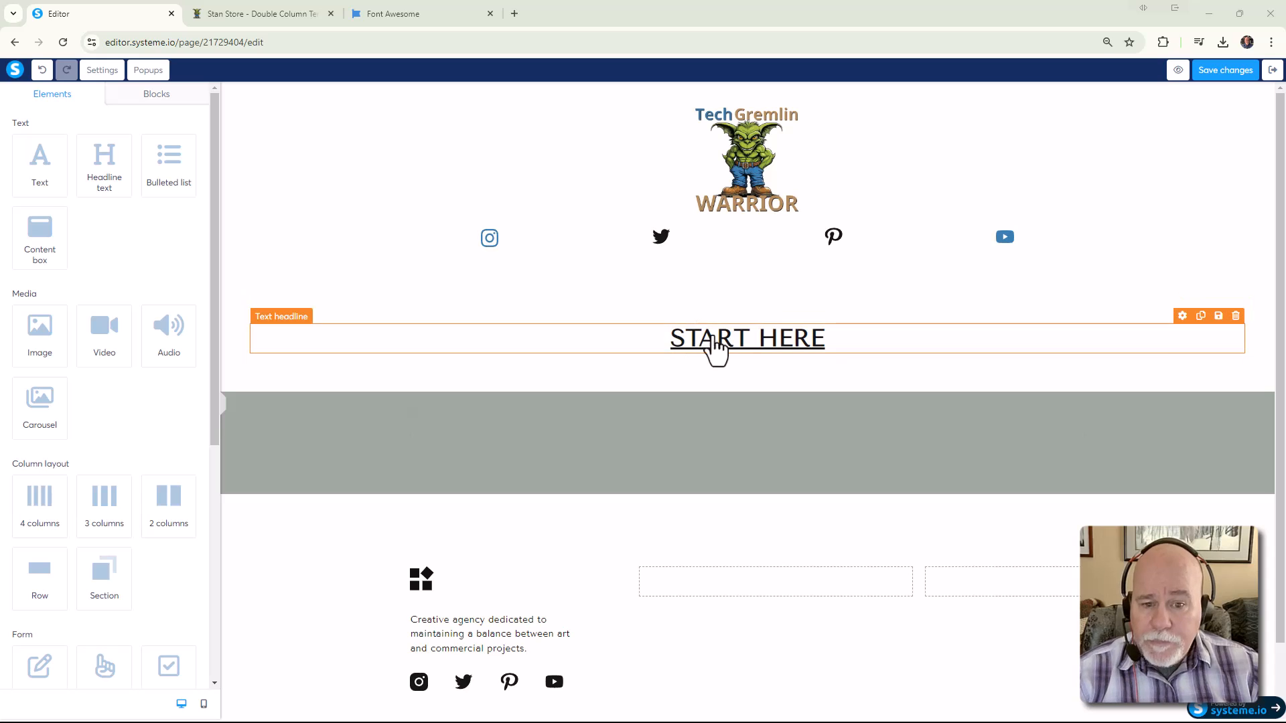
# Deselect the START HERE headline and save the page changes
pyautogui.tripleClick(738, 356)
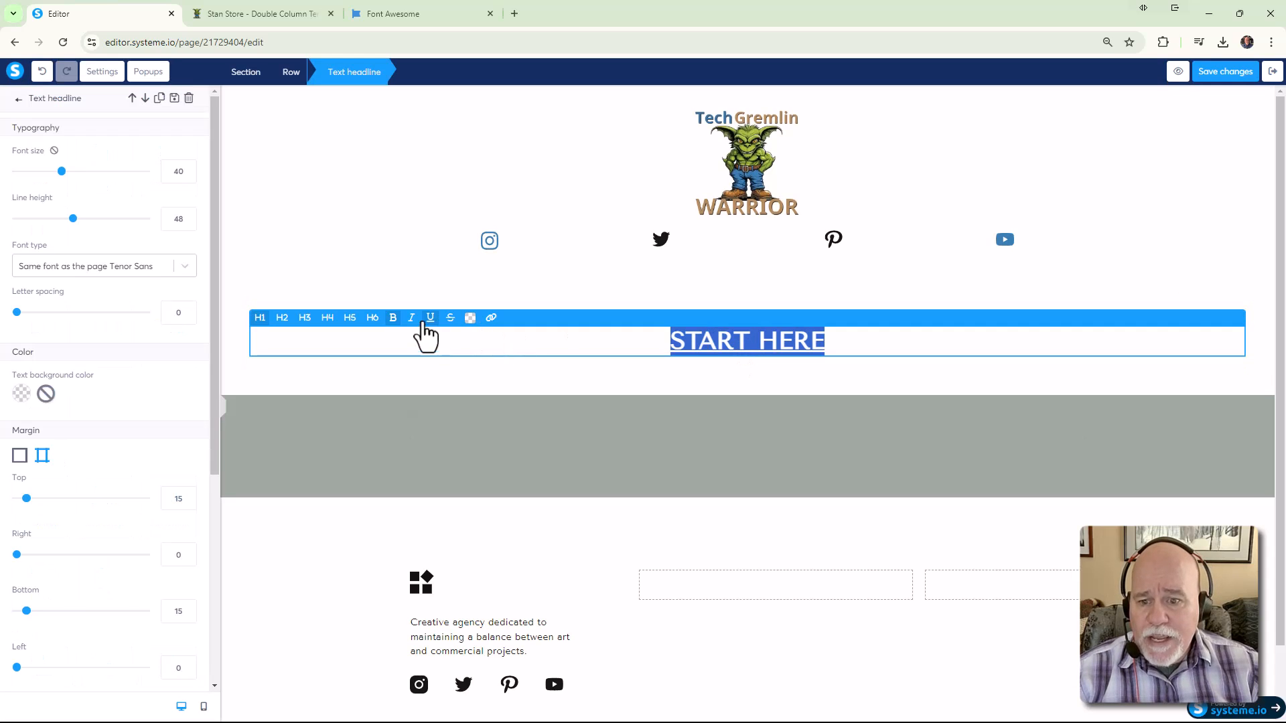
pyautogui.click(496, 364)
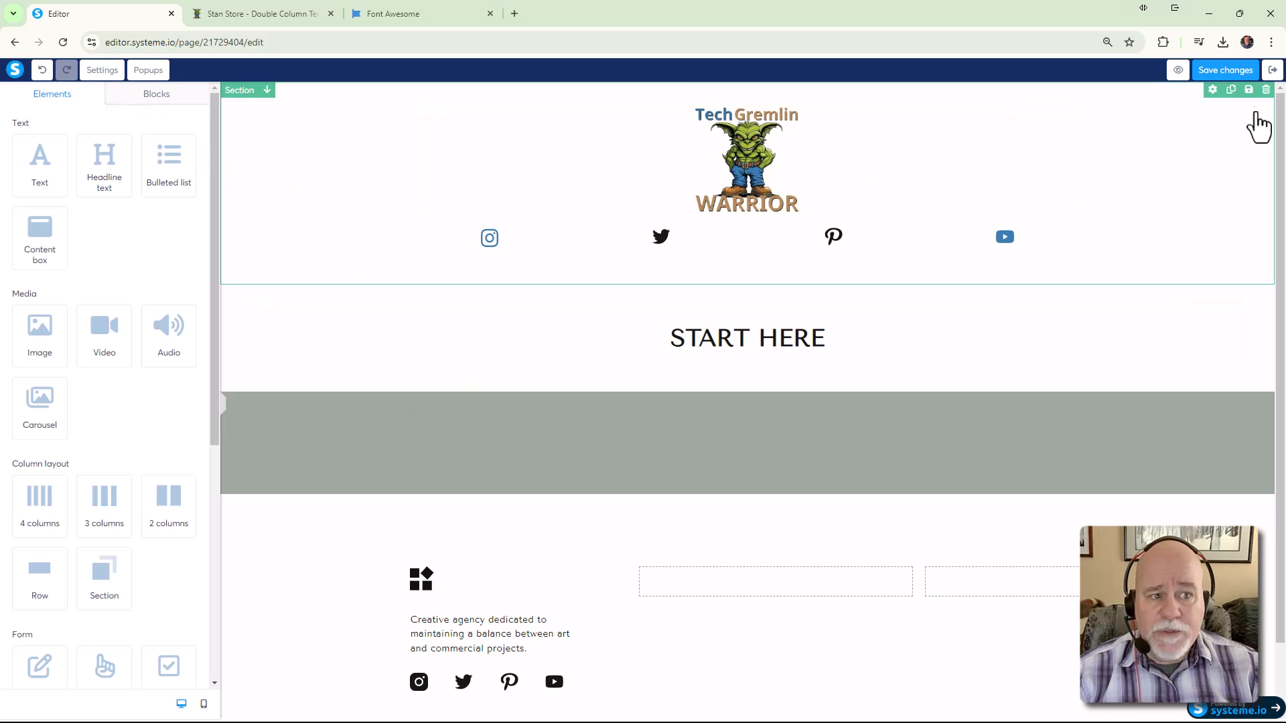
pyautogui.click(1227, 74)
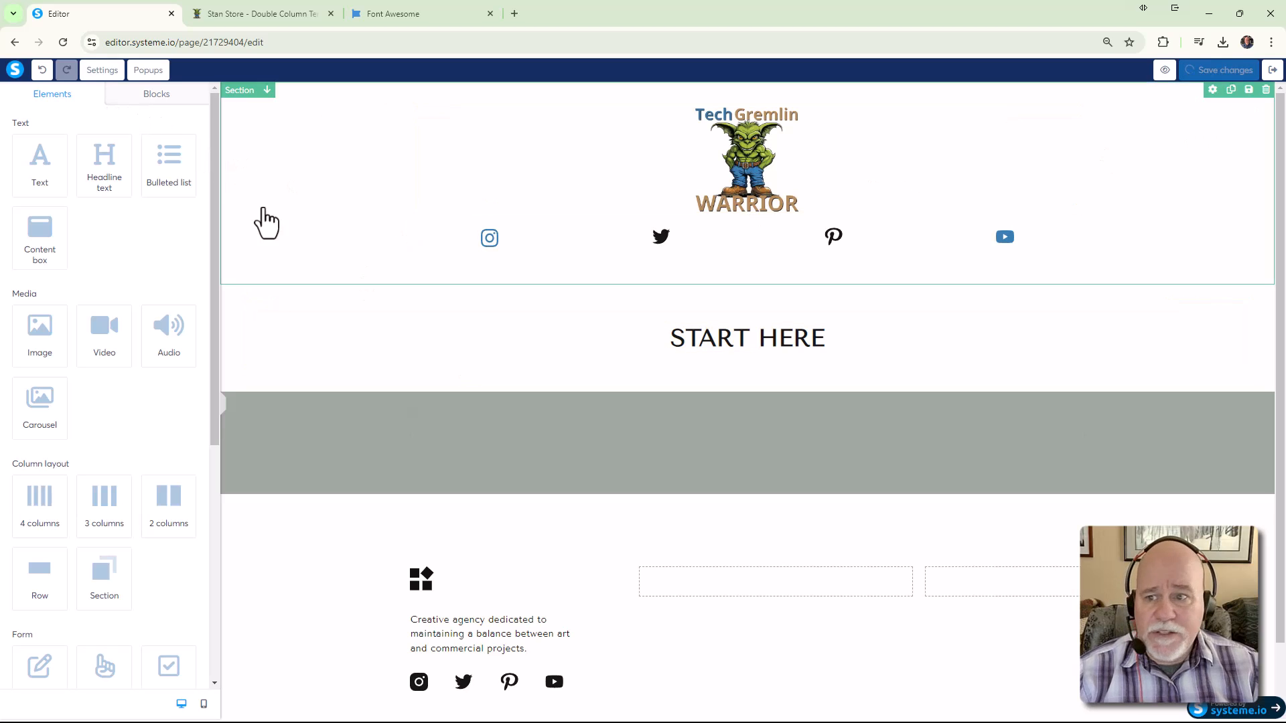
# Paste the copied H1 underline CSS into the page's header code in Settings and save it
pyautogui.click(105, 76)
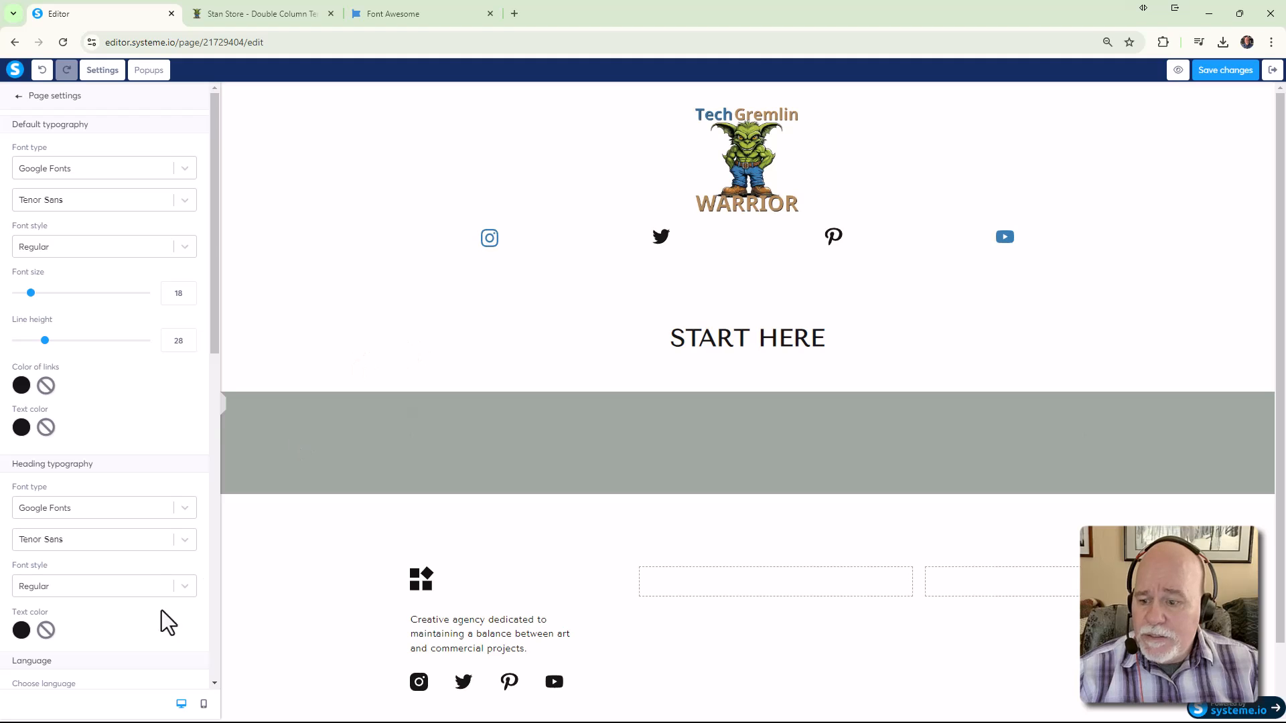
pyautogui.scroll(-10, 160, 568)
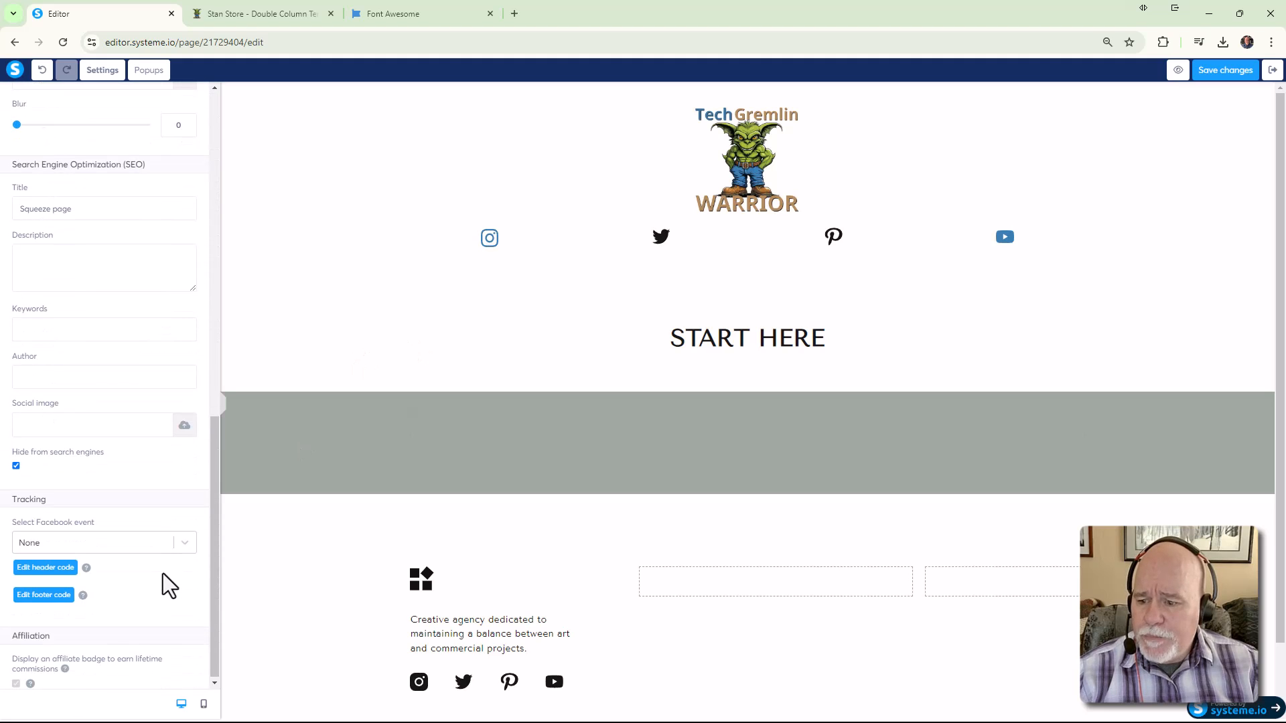
pyautogui.click(48, 570)
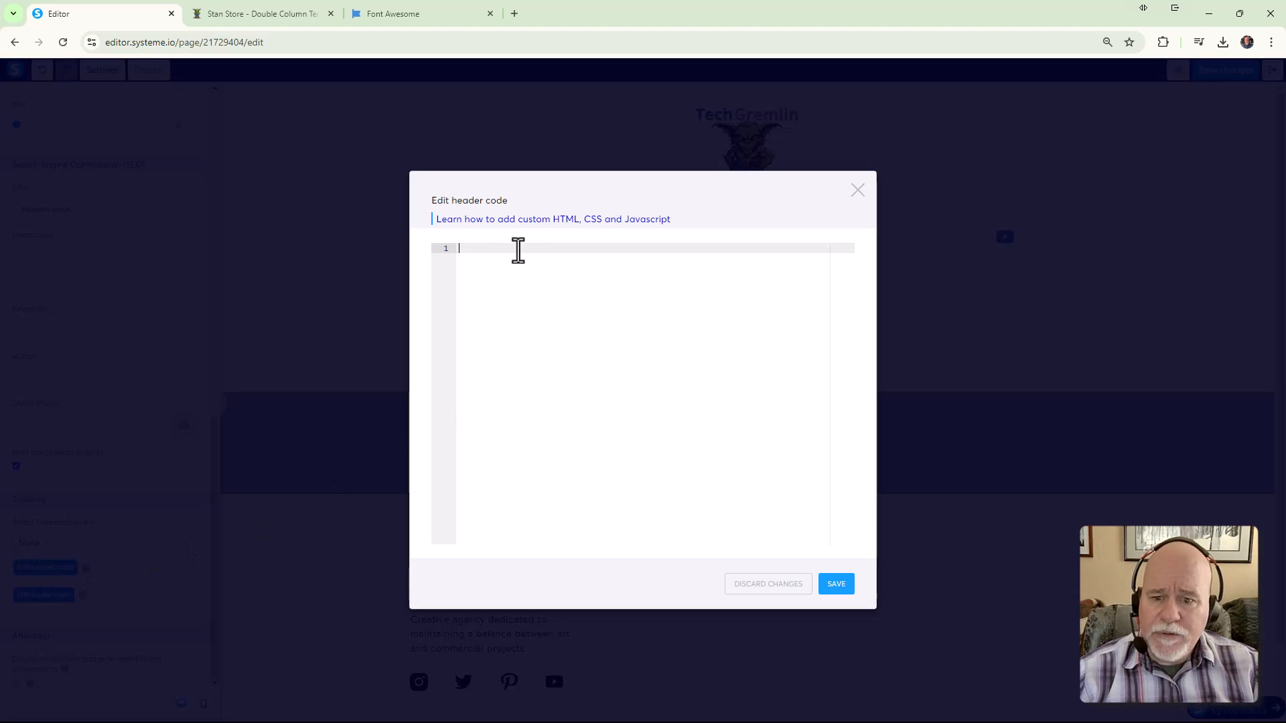
pyautogui.click(516, 250)
pyautogui.hotkey('ctrl', 'v')
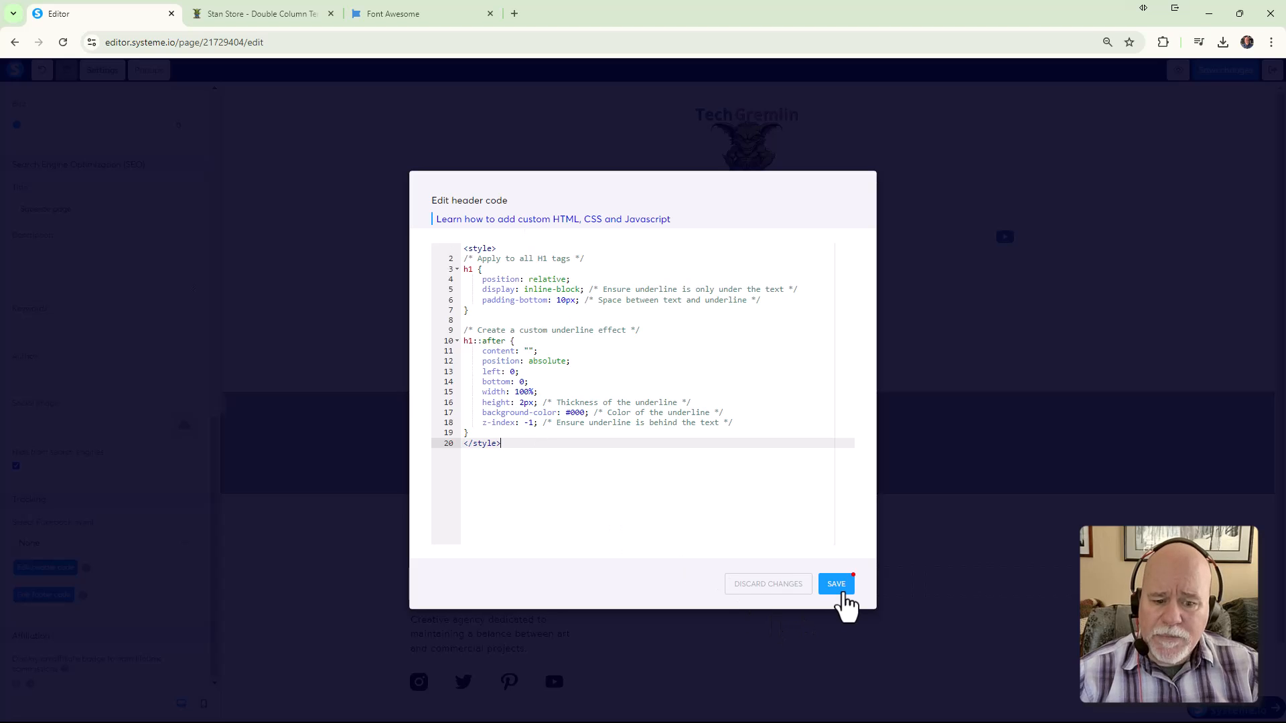
pyautogui.click(838, 590)
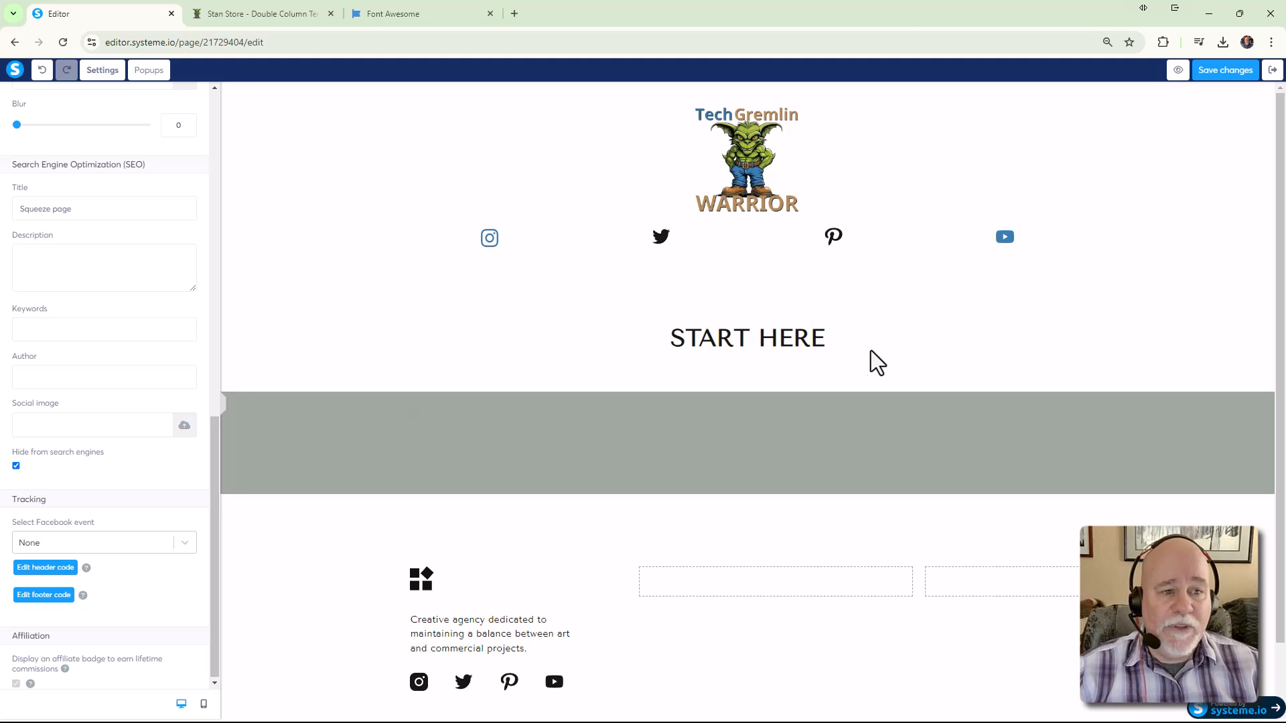
# Preview the squeeze page, dismiss the preview notice, and open Chrome's developer tools with Inspect
pyautogui.click(1179, 72)
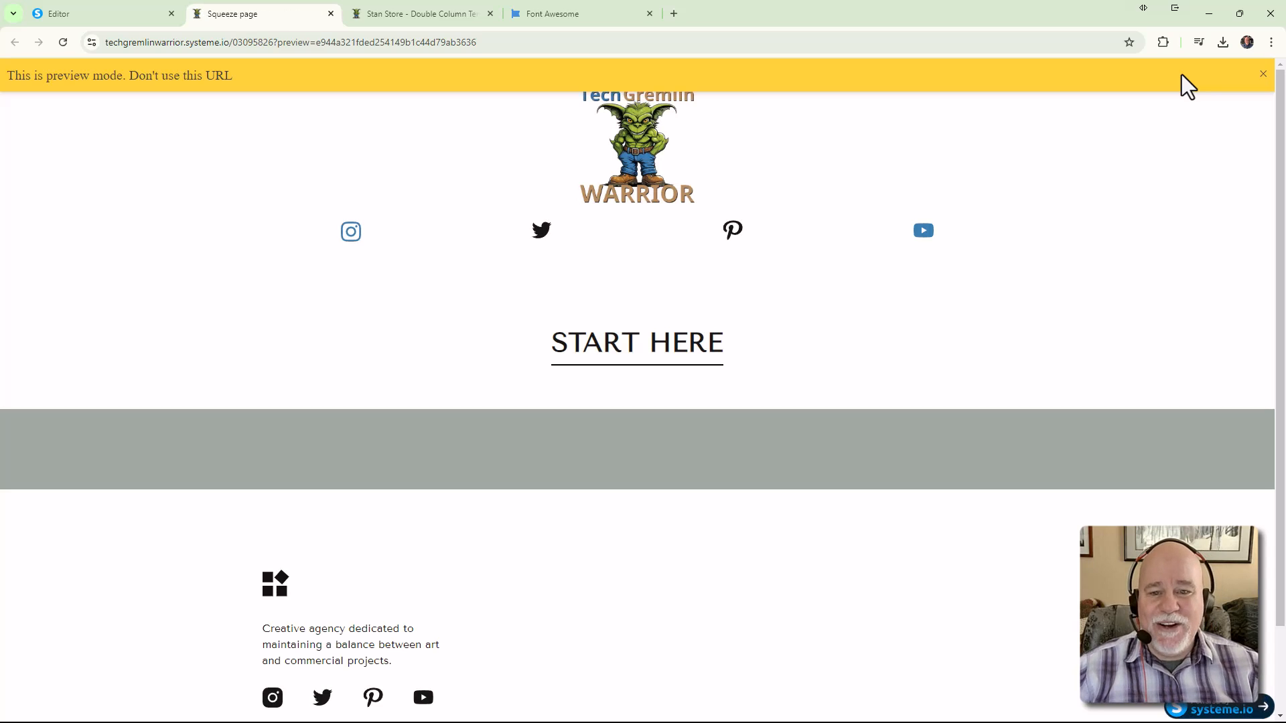
pyautogui.click(1264, 75)
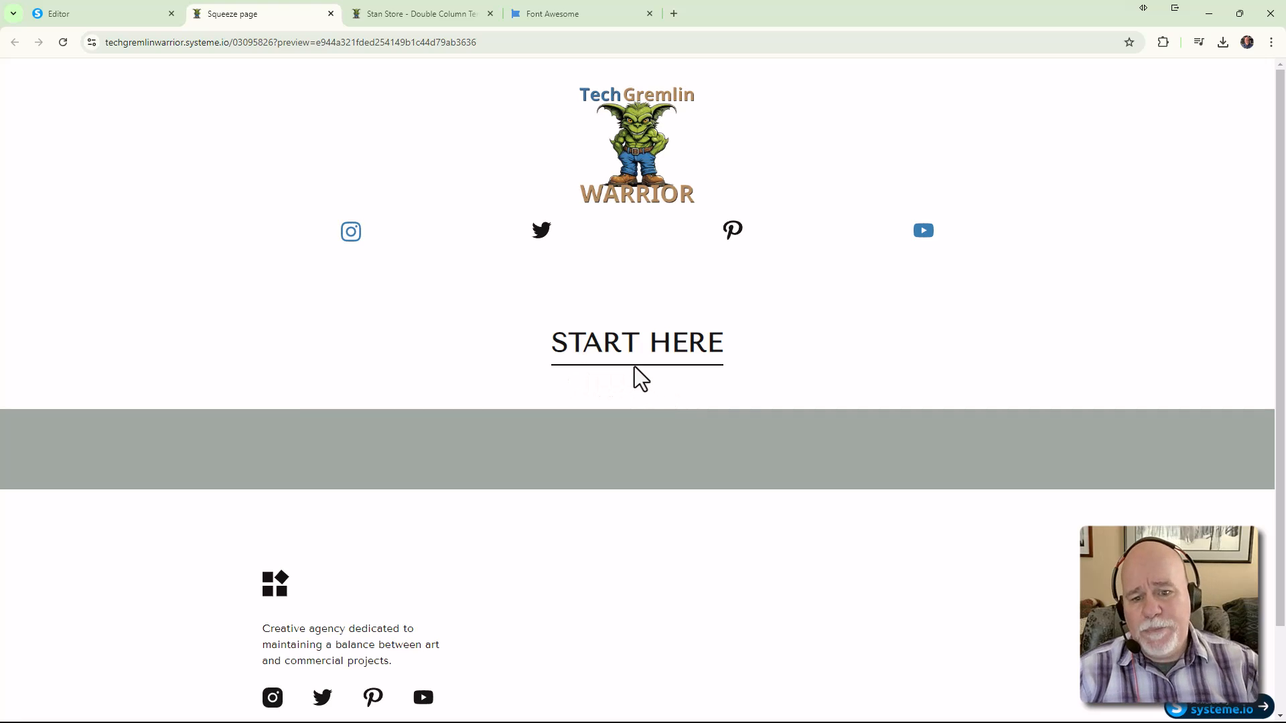
pyautogui.rightClick(1081, 318)
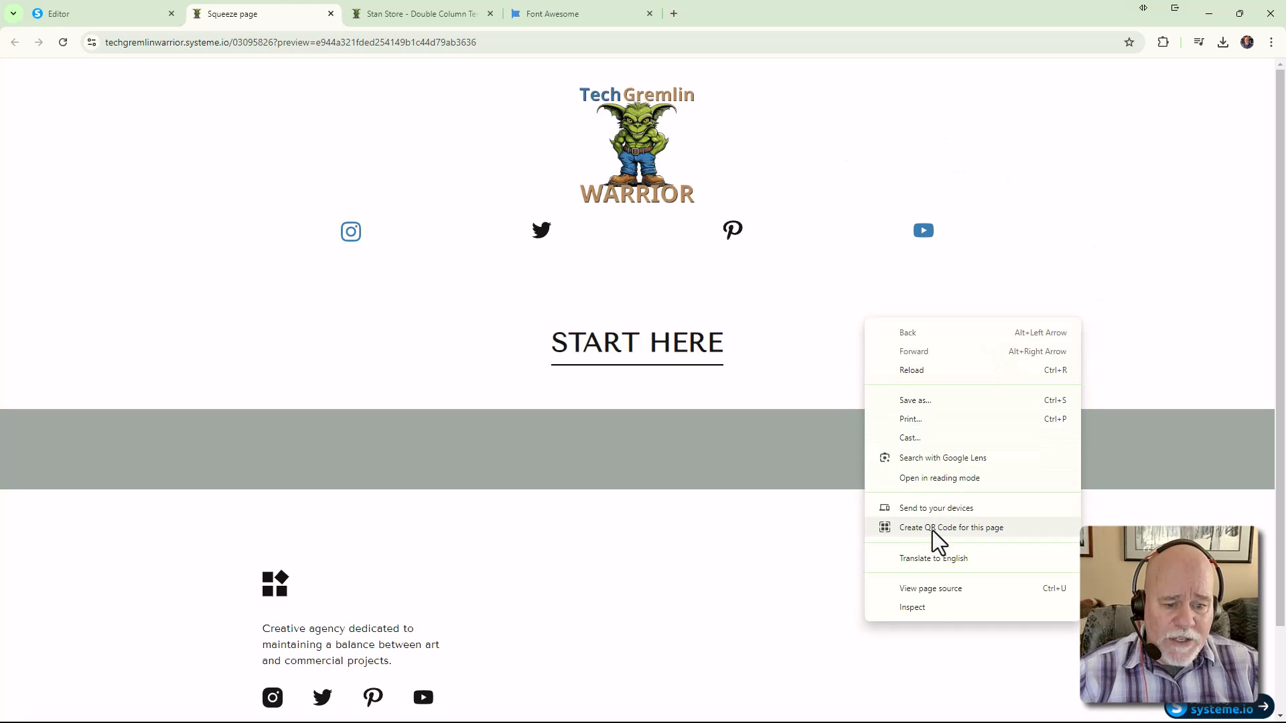
pyautogui.click(927, 607)
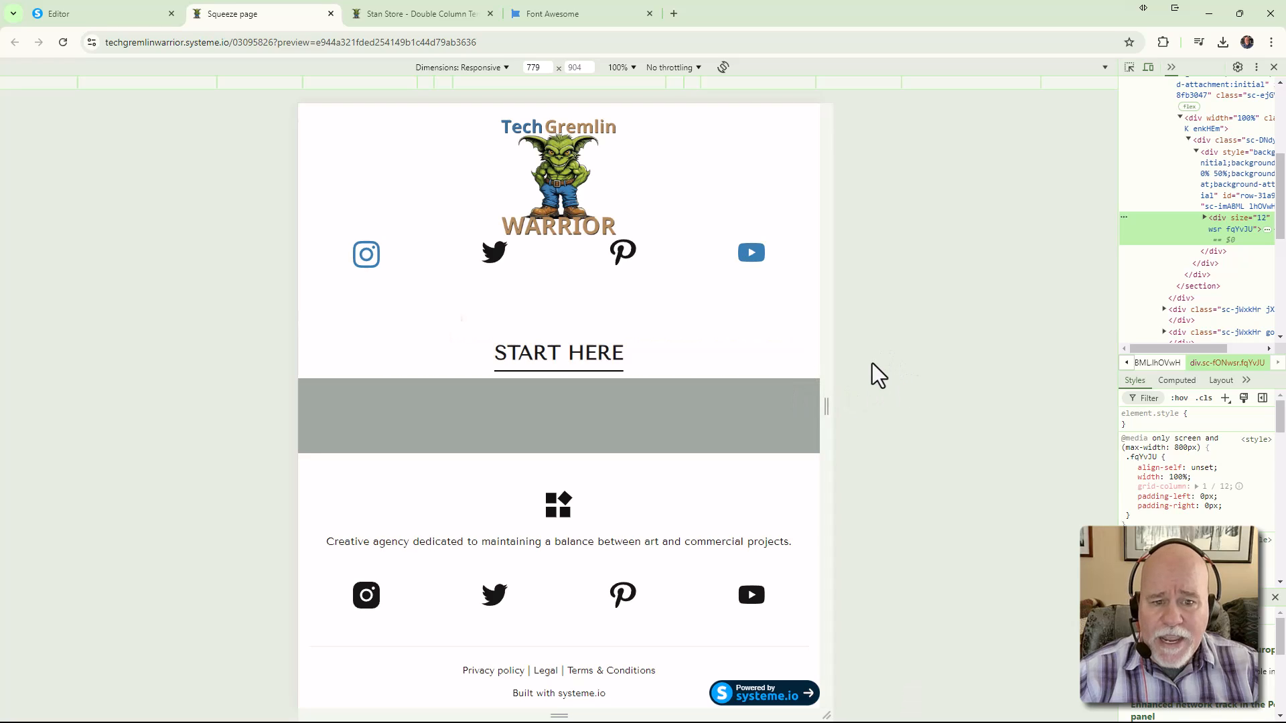
# Resize the responsive preview to widths such as 1085, 953 and 571 to check the underlined heading
pyautogui.moveTo(830, 406); pyautogui.dragTo(828, 439)
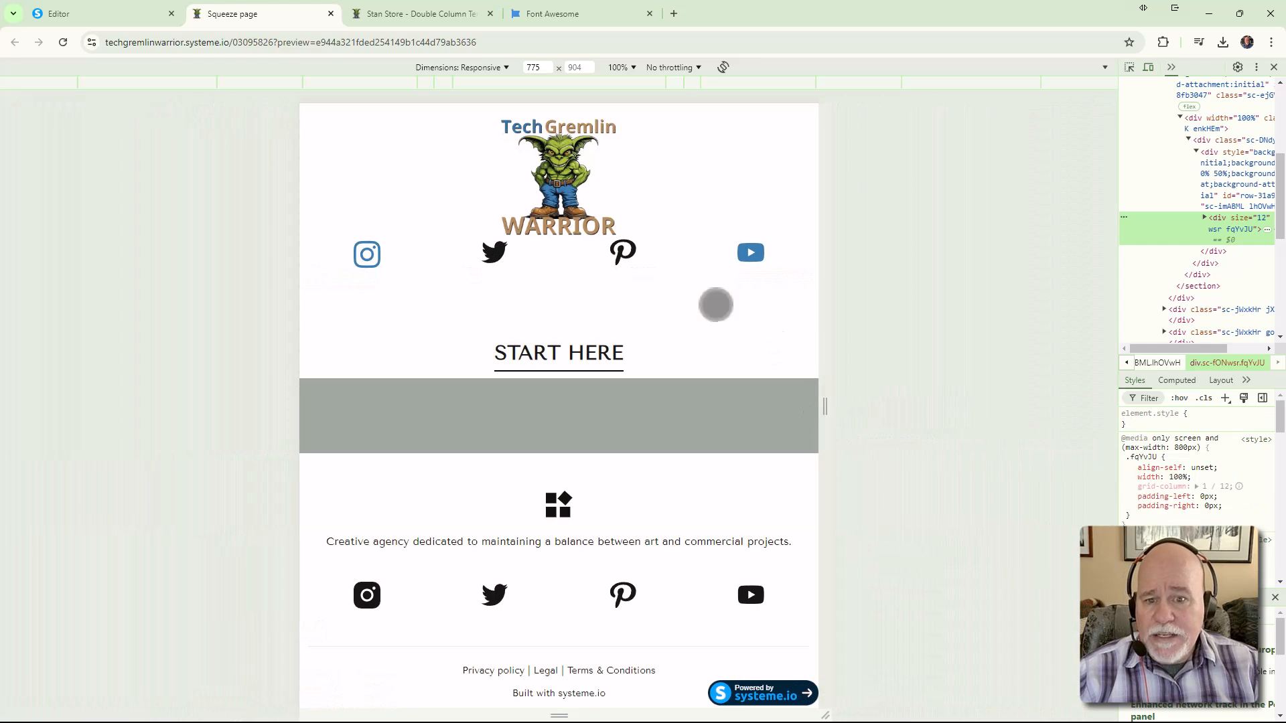
pyautogui.moveTo(829, 379); pyautogui.dragTo(932, 396)
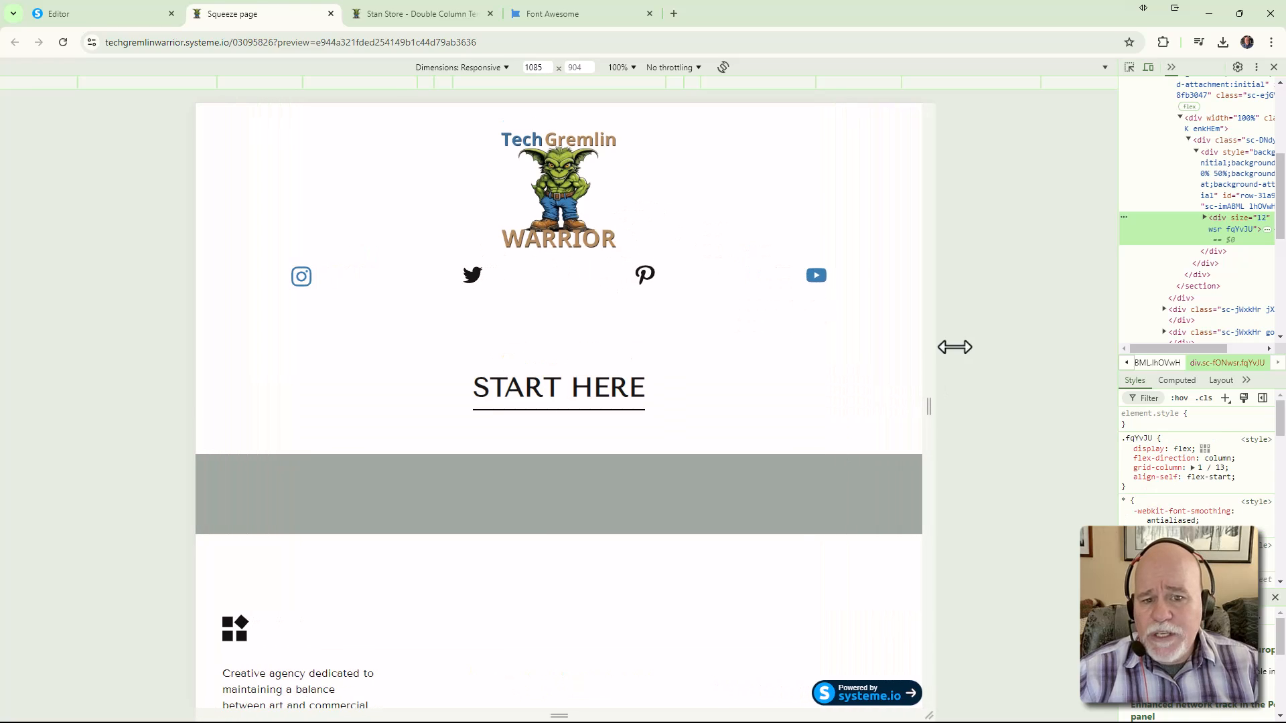
pyautogui.moveTo(931, 399); pyautogui.dragTo(819, 407)
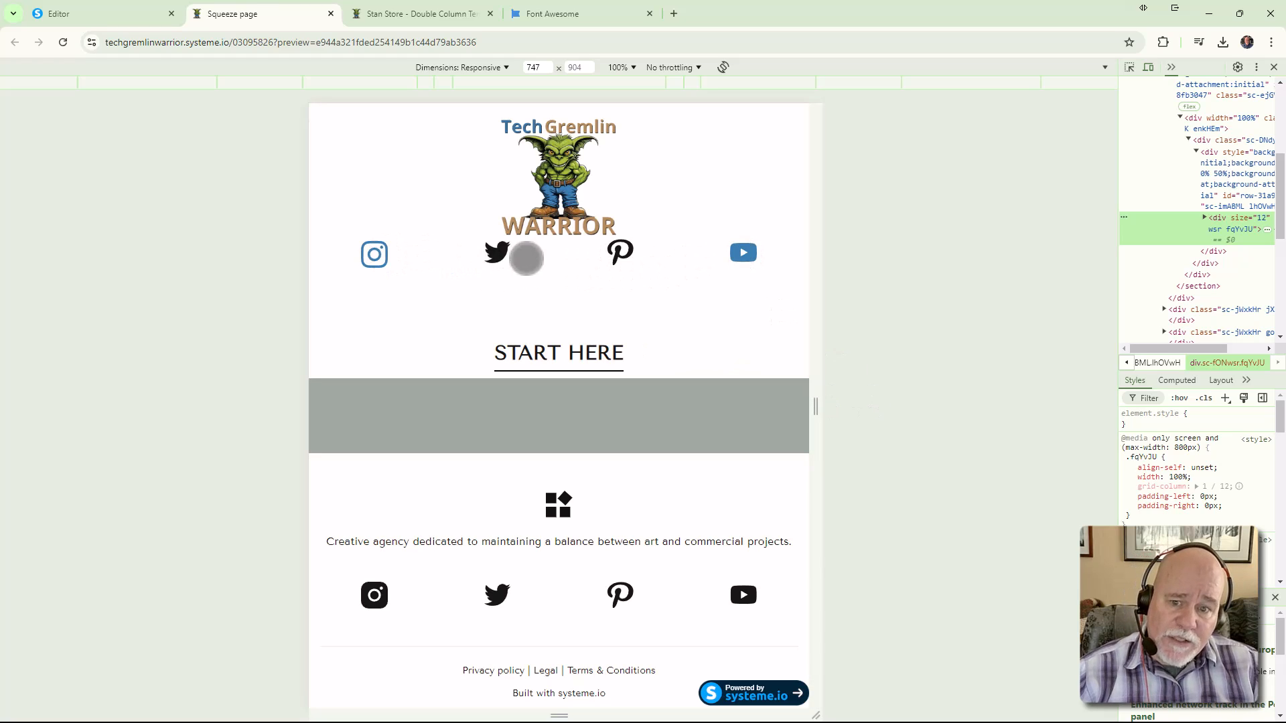
pyautogui.moveTo(813, 406); pyautogui.dragTo(1108, 436)
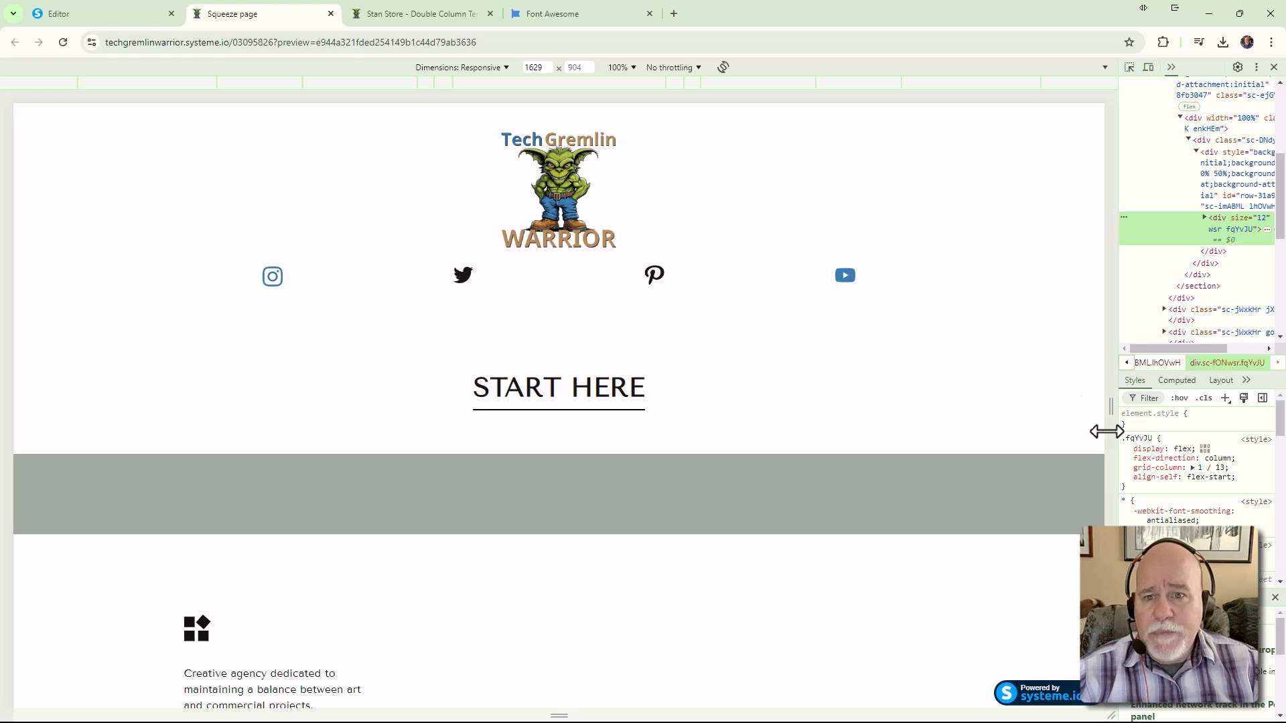
# Back in the editor, select the logo image and try a per-side bottom margin
pyautogui.click(92, 16)
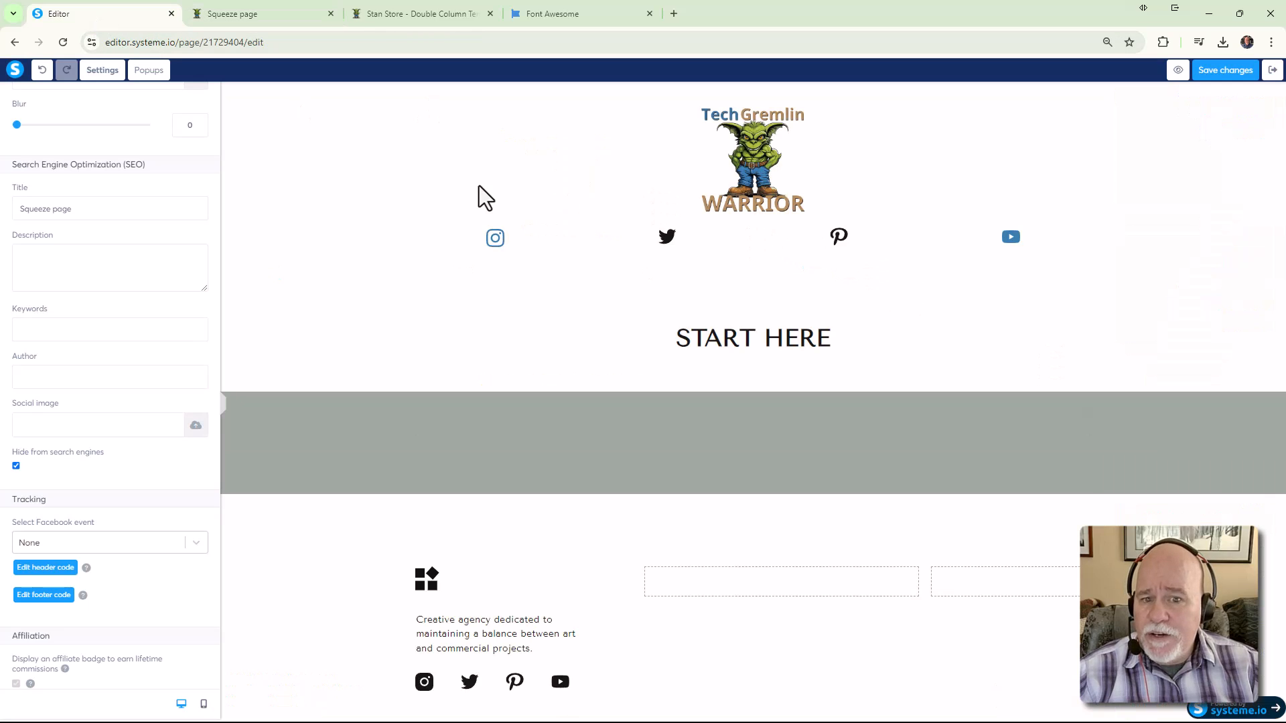
pyautogui.click(743, 191)
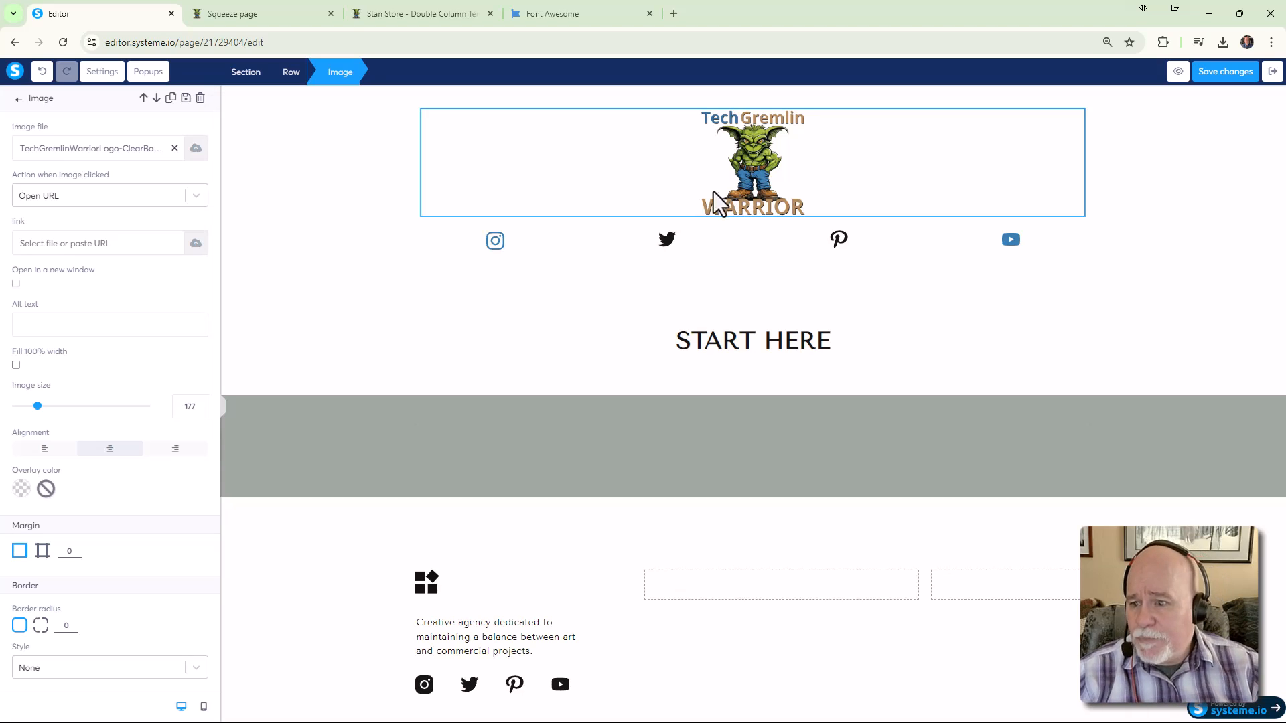
pyautogui.scroll(-2, 181, 462)
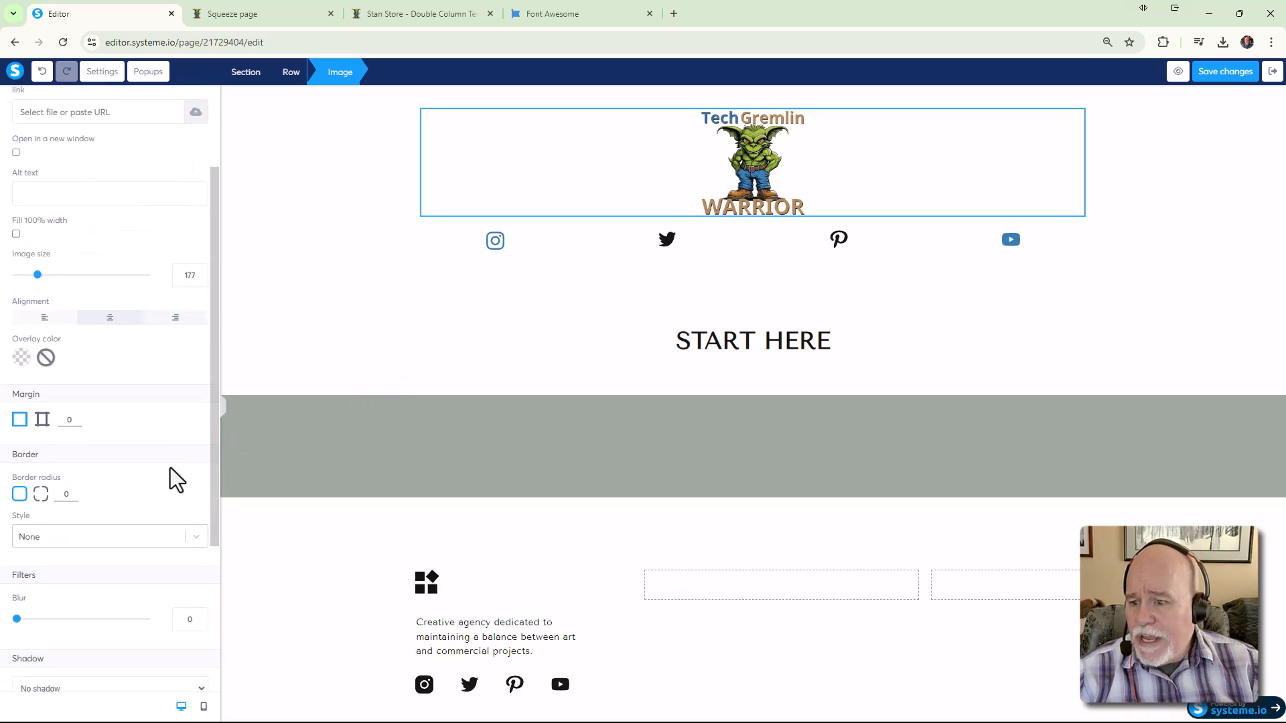
pyautogui.click(43, 418)
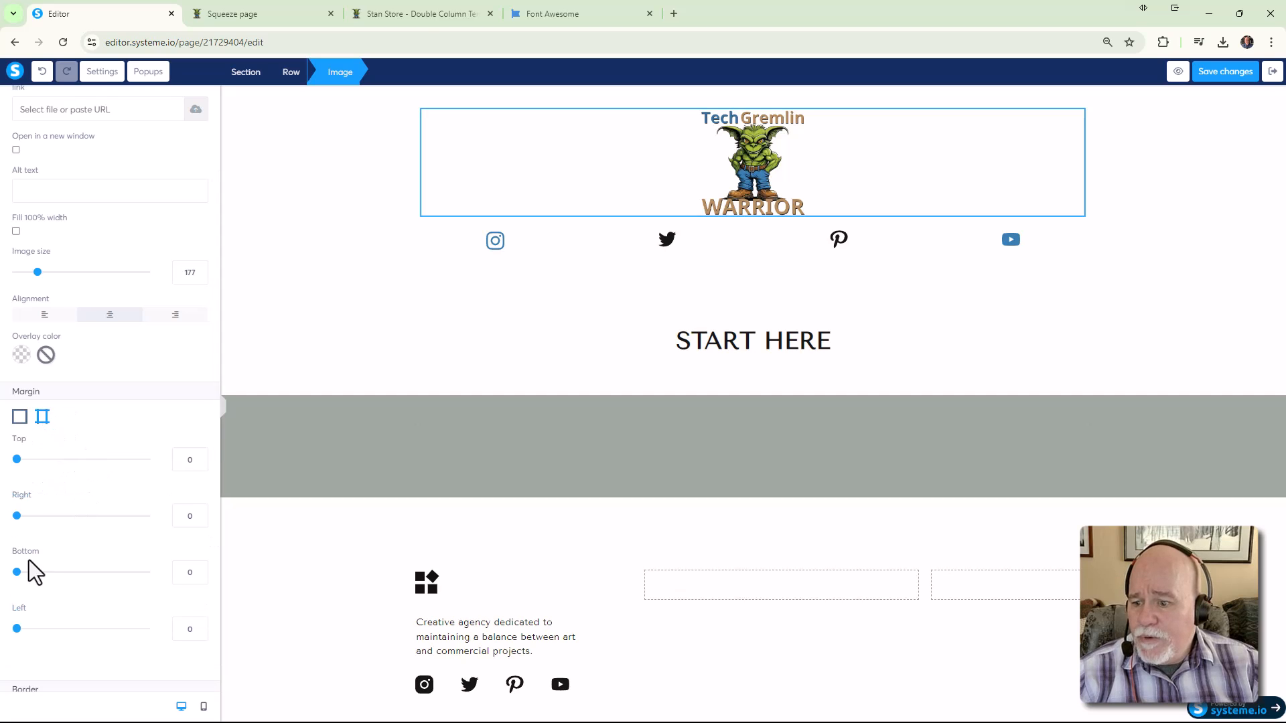
pyautogui.moveTo(18, 575); pyautogui.dragTo(2, 571)
# Reselect the logo and set its per-side bottom margin to 10 px
pyautogui.click(759, 136)
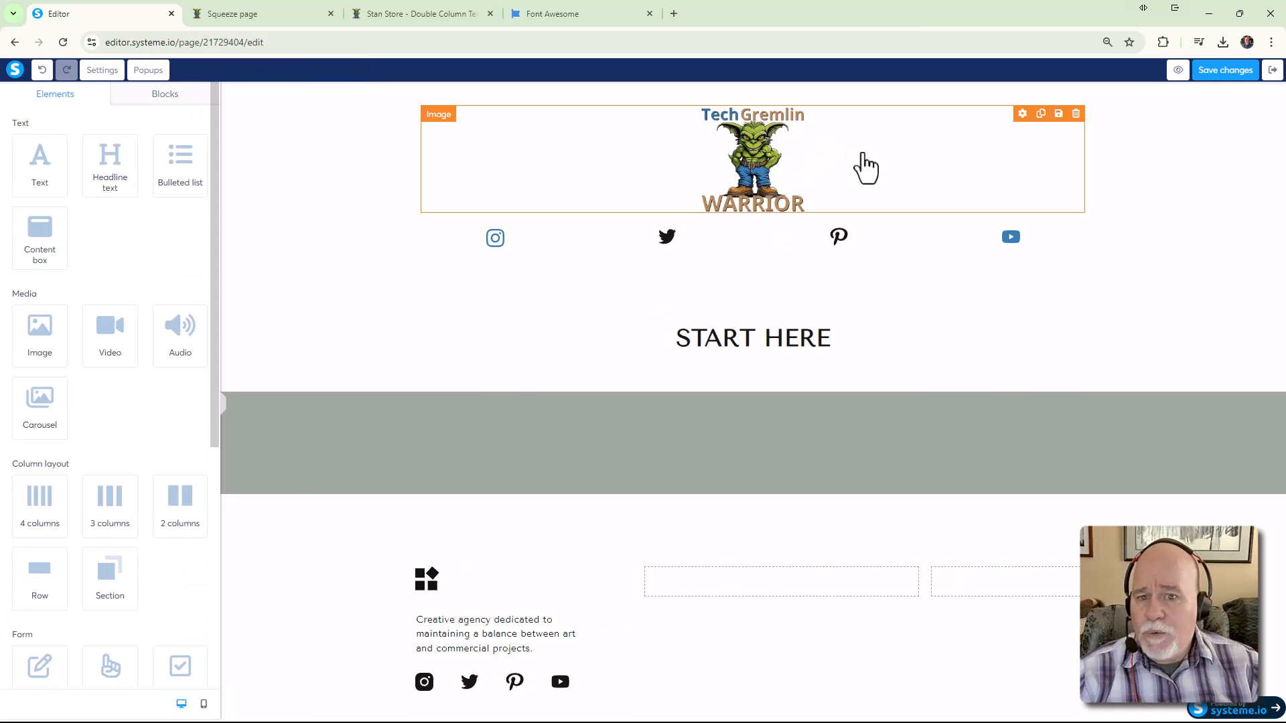
pyautogui.click(760, 146)
pyautogui.click(763, 157)
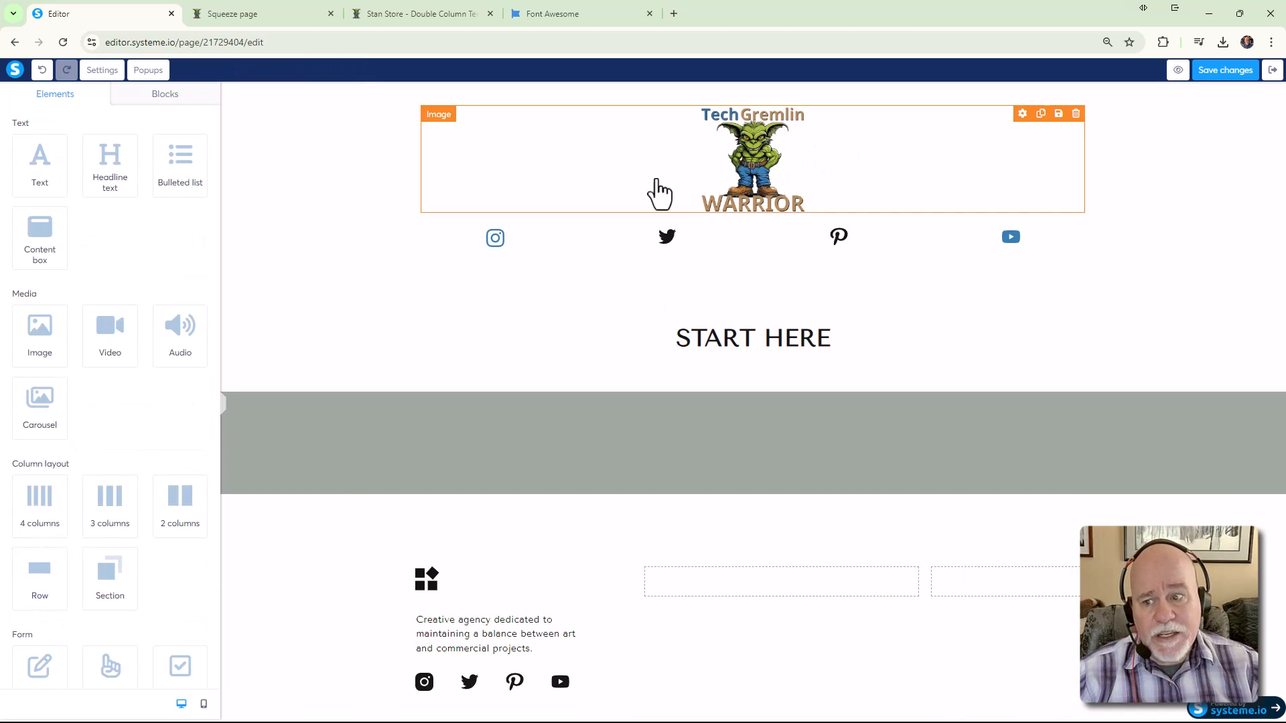
pyautogui.click(647, 145)
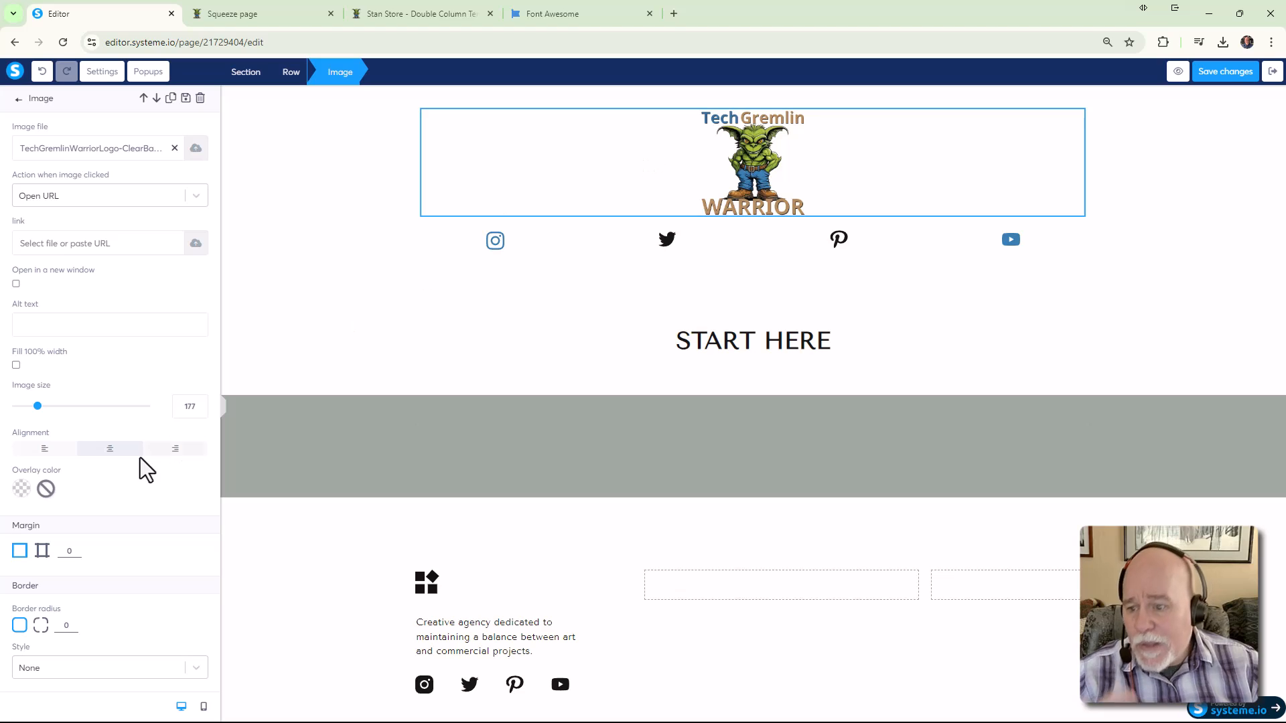
pyautogui.click(43, 552)
pyautogui.scroll(-3, 94, 593)
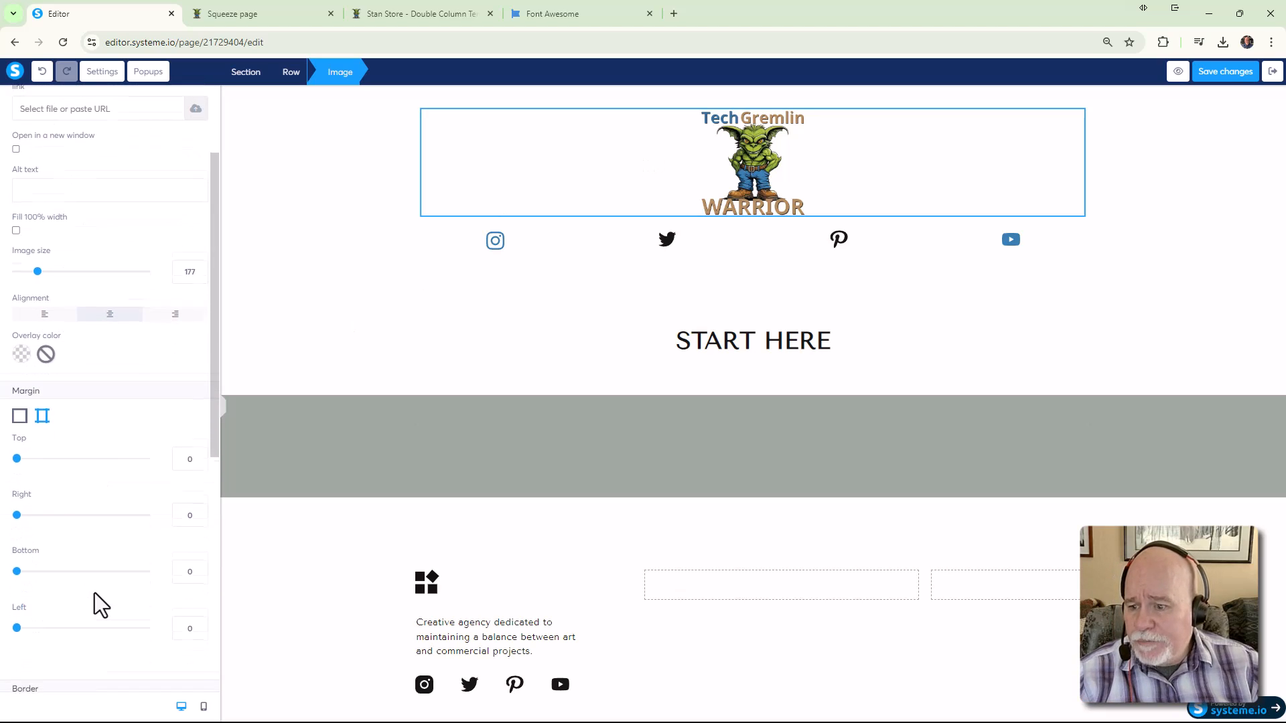
pyautogui.moveTo(18, 508); pyautogui.dragTo(27, 508)
# Deselect the logo, save the page changes, and open the preview
pyautogui.click(371, 362)
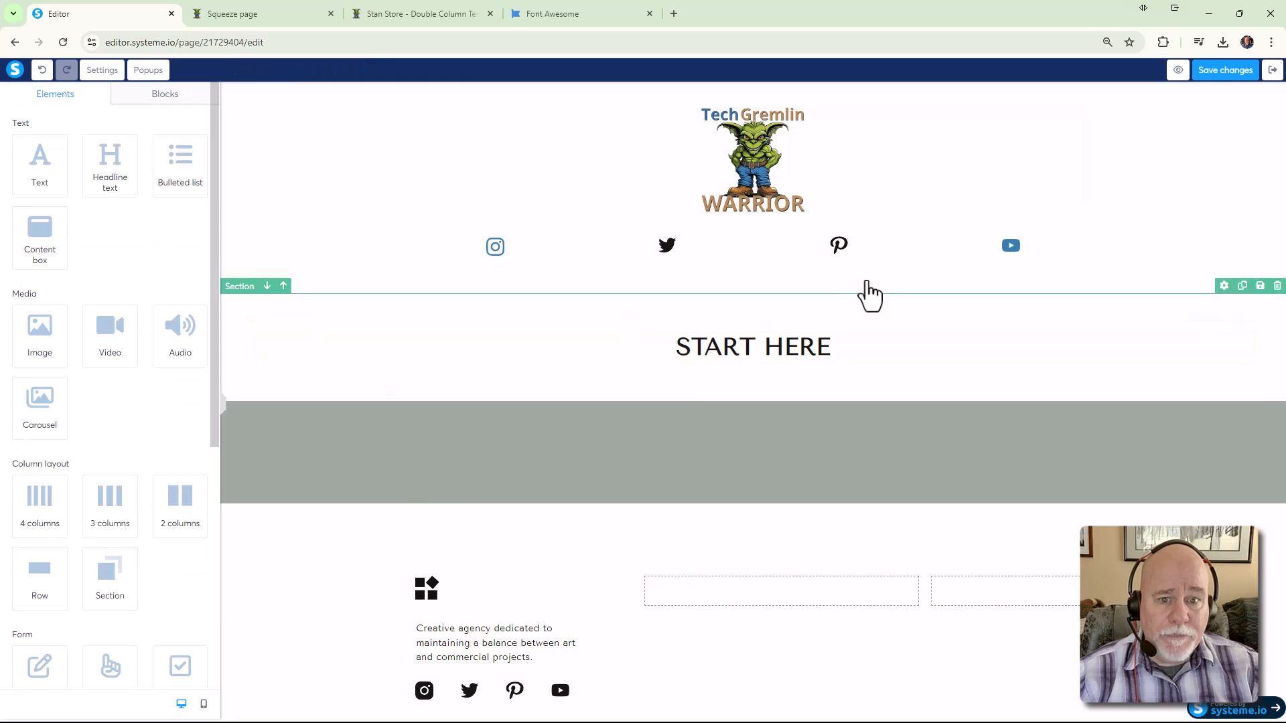
pyautogui.click(1226, 72)
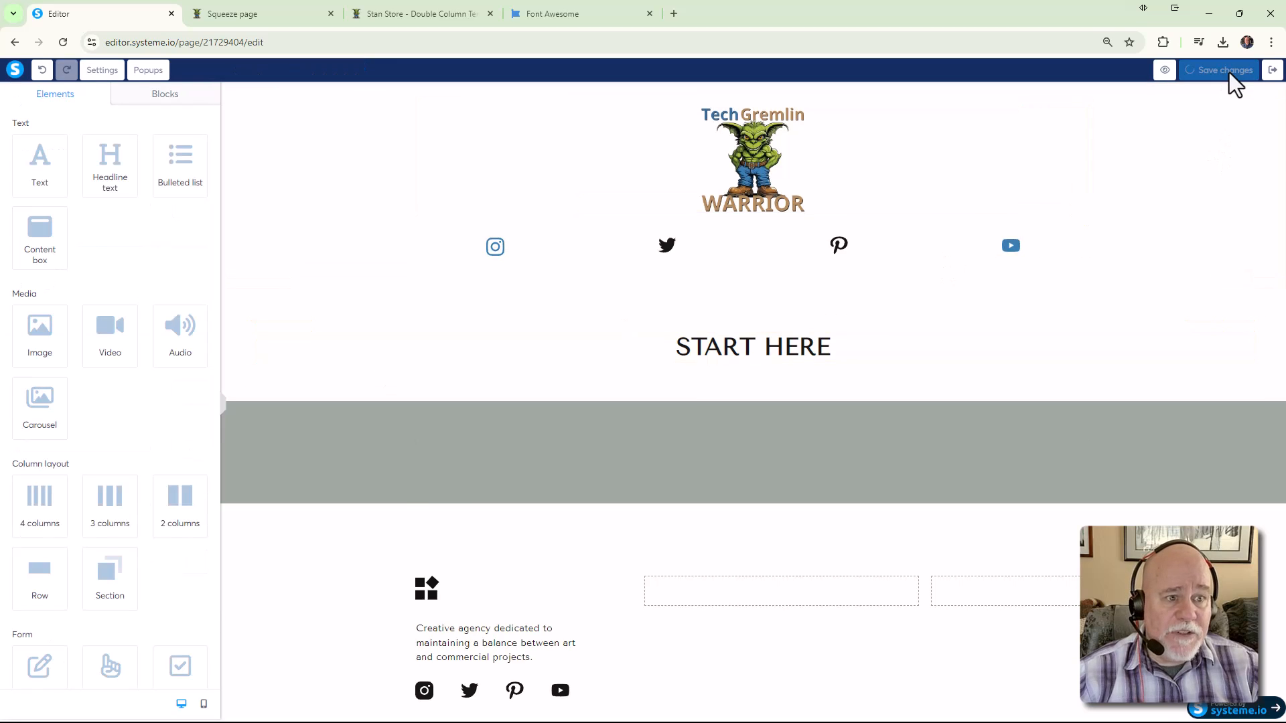
pyautogui.click(1165, 70)
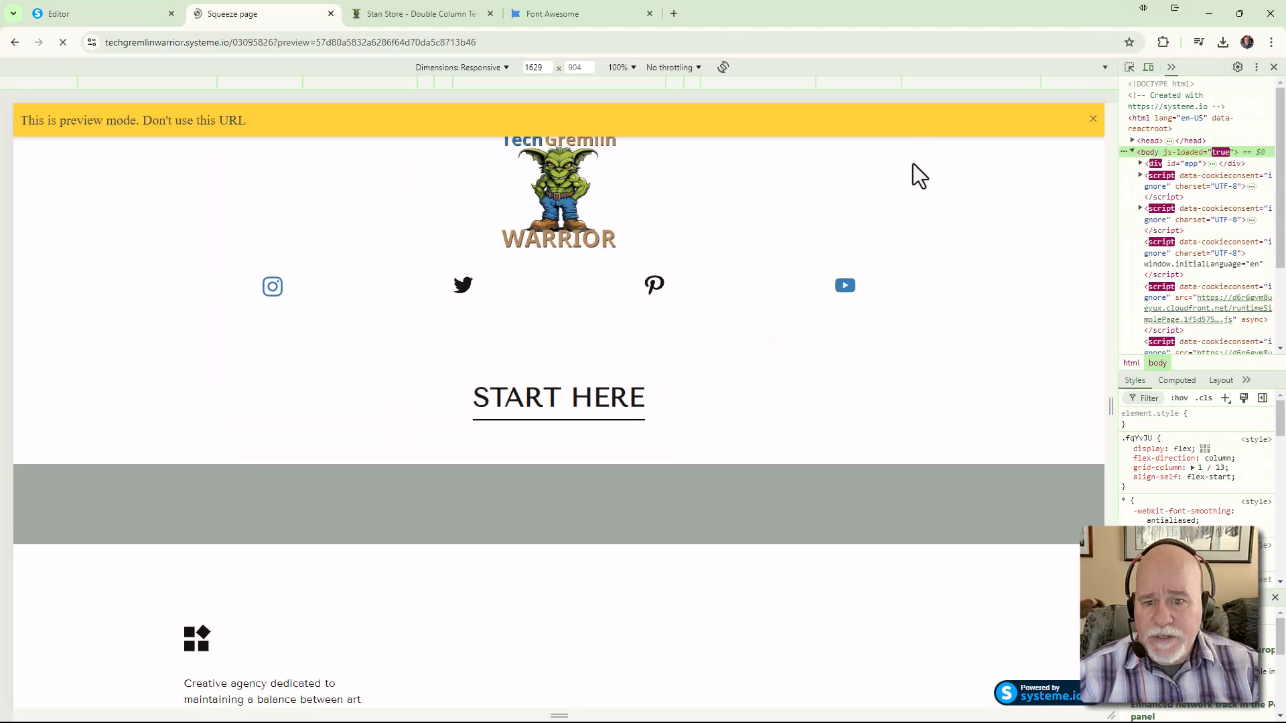
# Check the preview at narrower widths down to 245, then close DevTools and return to the editor
pyautogui.click(1093, 119)
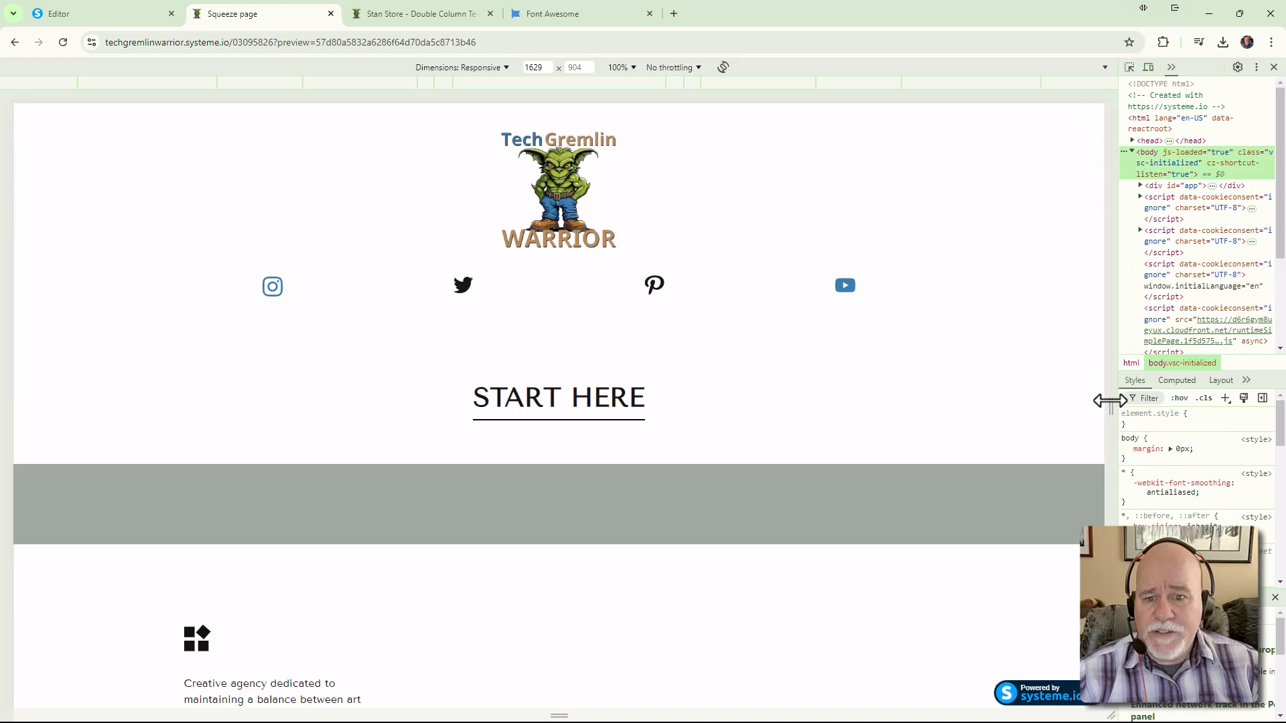
pyautogui.moveTo(1109, 402); pyautogui.dragTo(1114, 436)
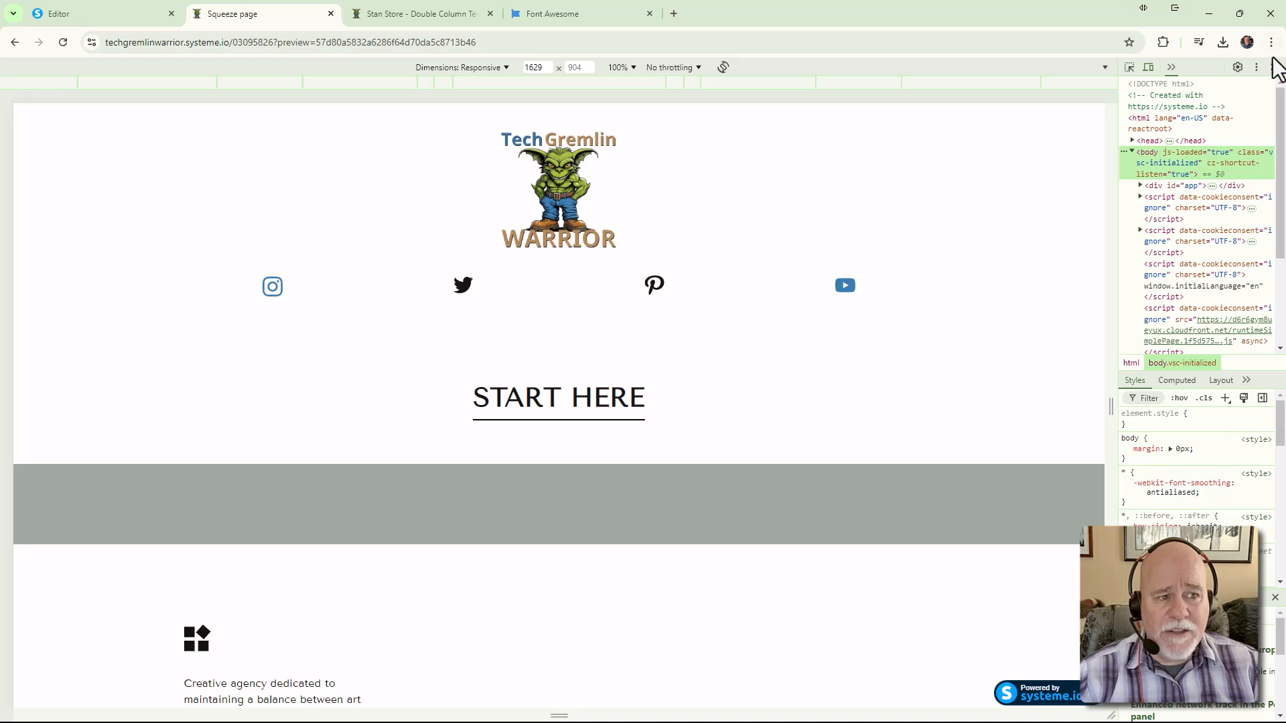
pyautogui.click(1276, 67)
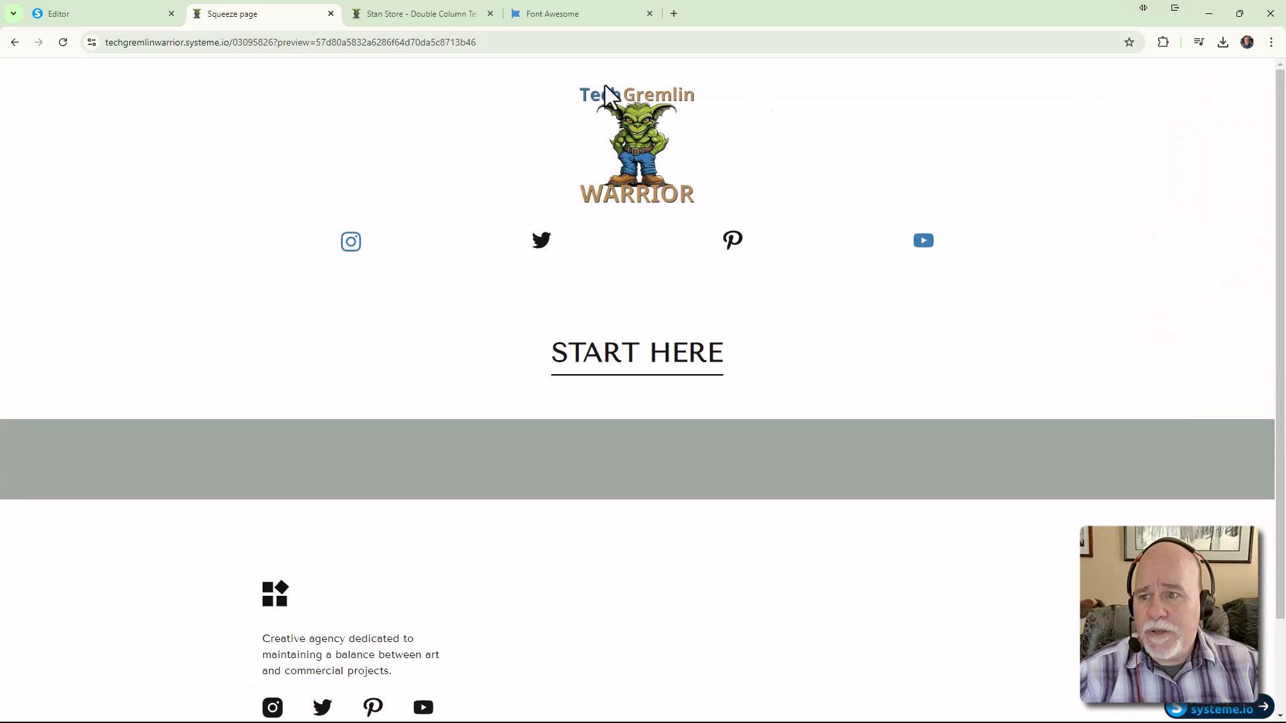
pyautogui.click(132, 19)
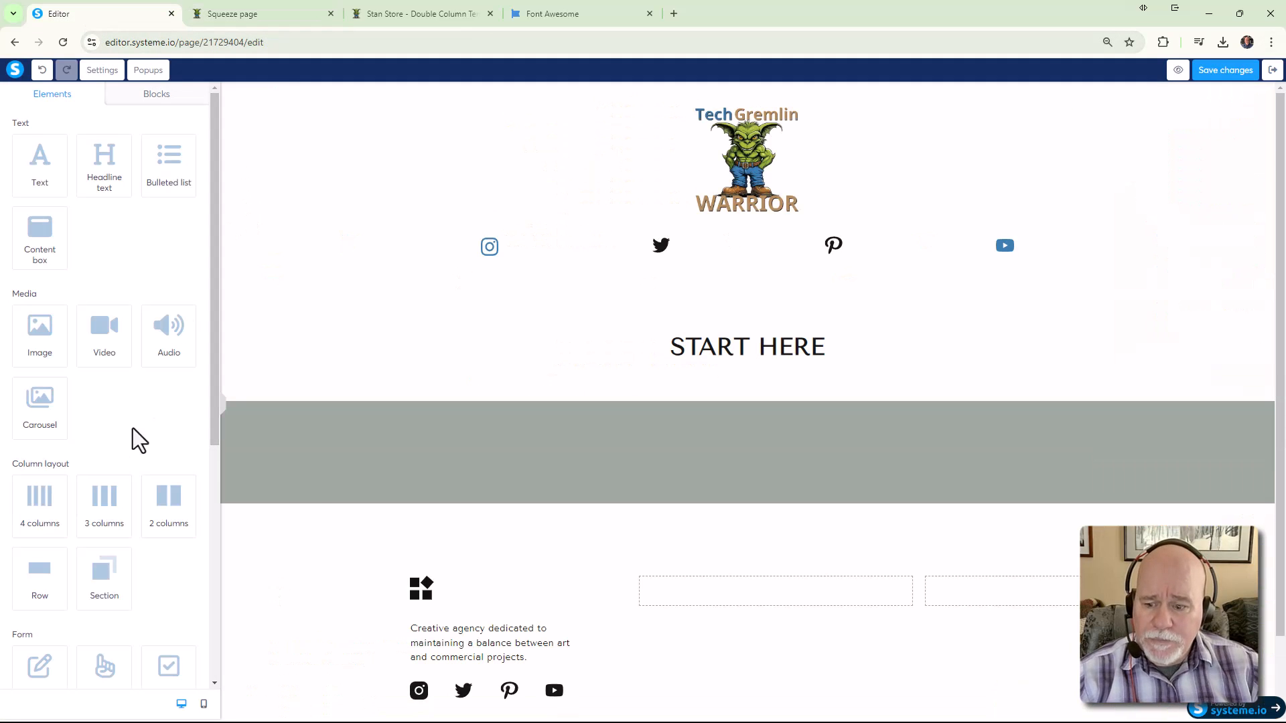
# In mobile view, give the social icons row a top margin of 15
pyautogui.click(203, 704)
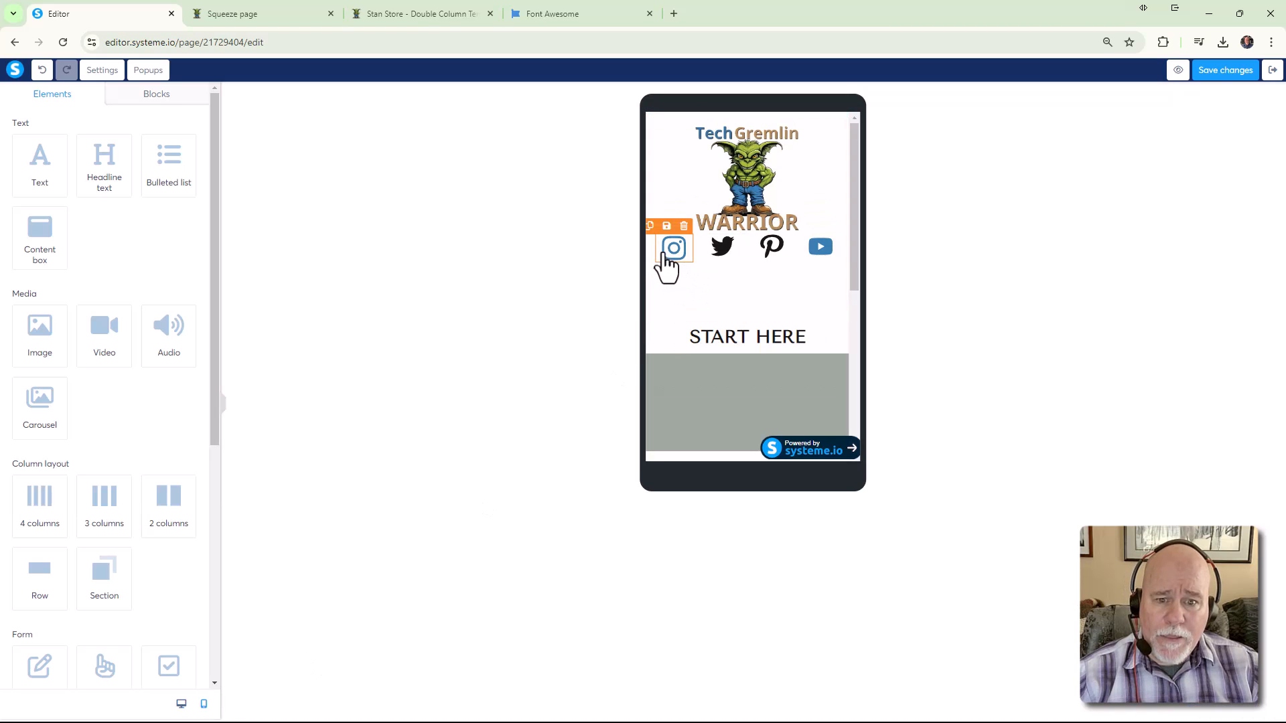
pyautogui.click(698, 265)
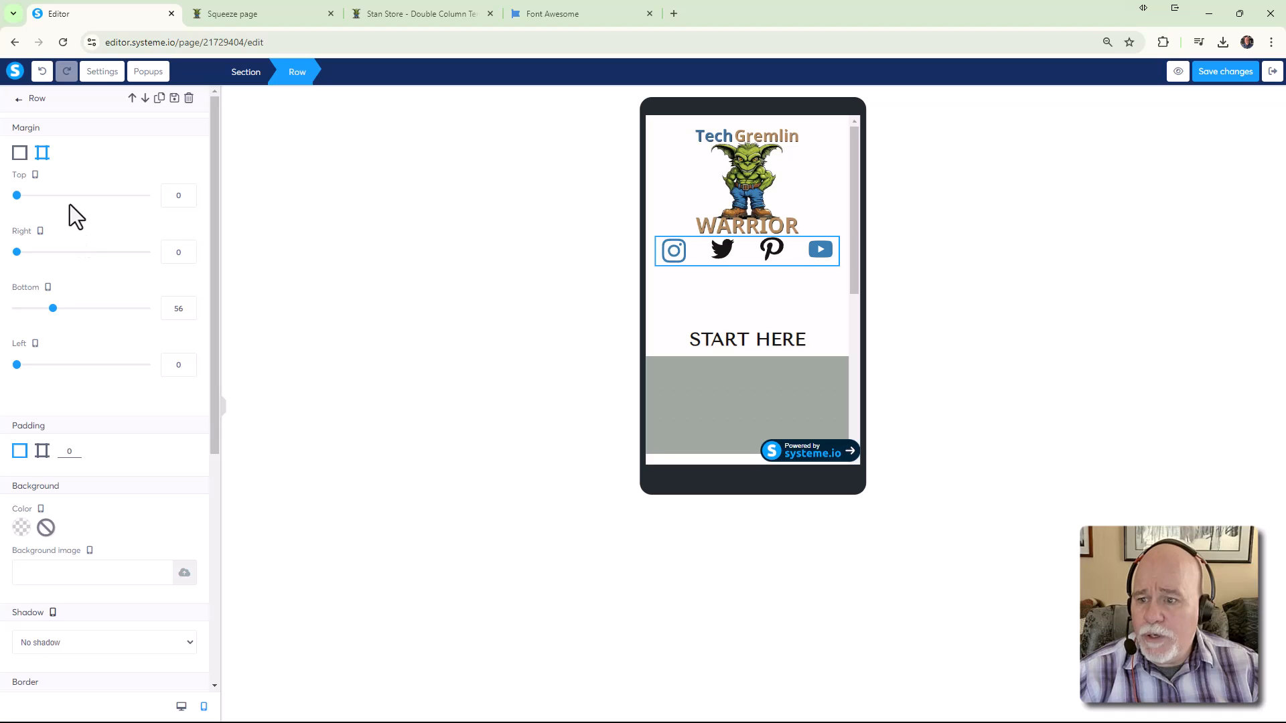
pyautogui.moveTo(23, 198); pyautogui.dragTo(28, 195)
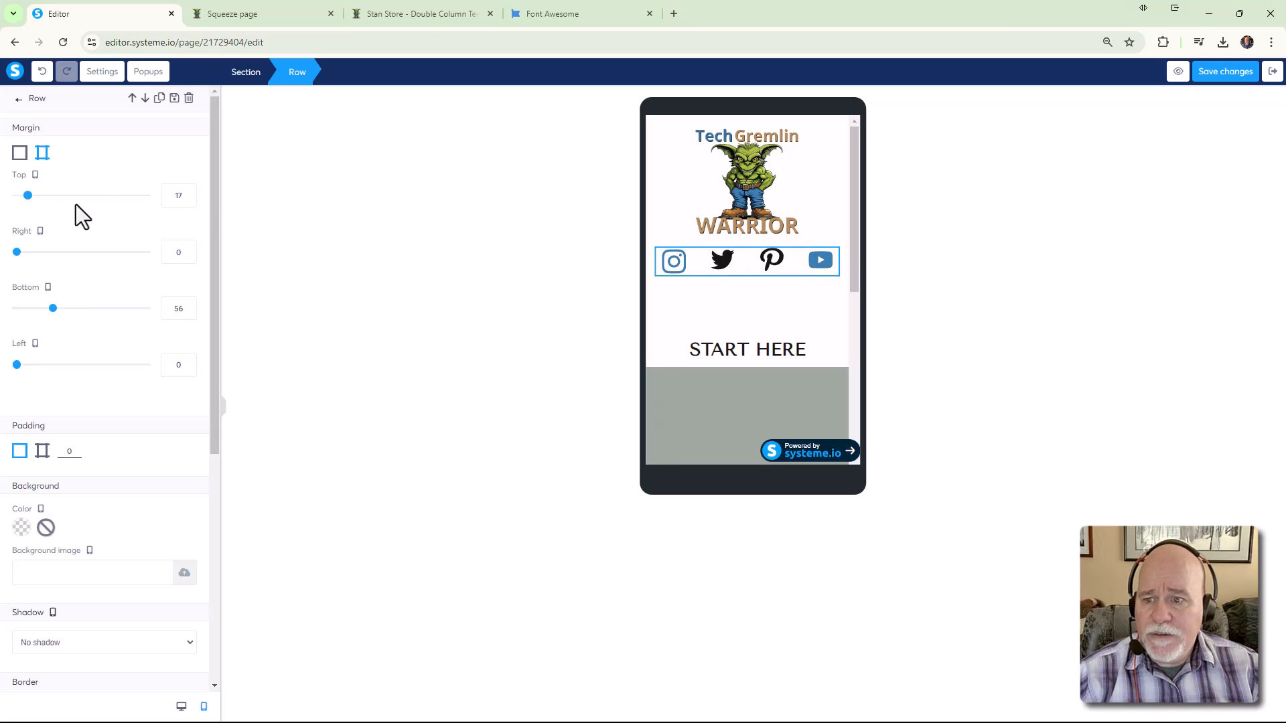
# Deselect the row, save the page changes, and open the preview
pyautogui.click(406, 265)
pyautogui.click(1238, 86)
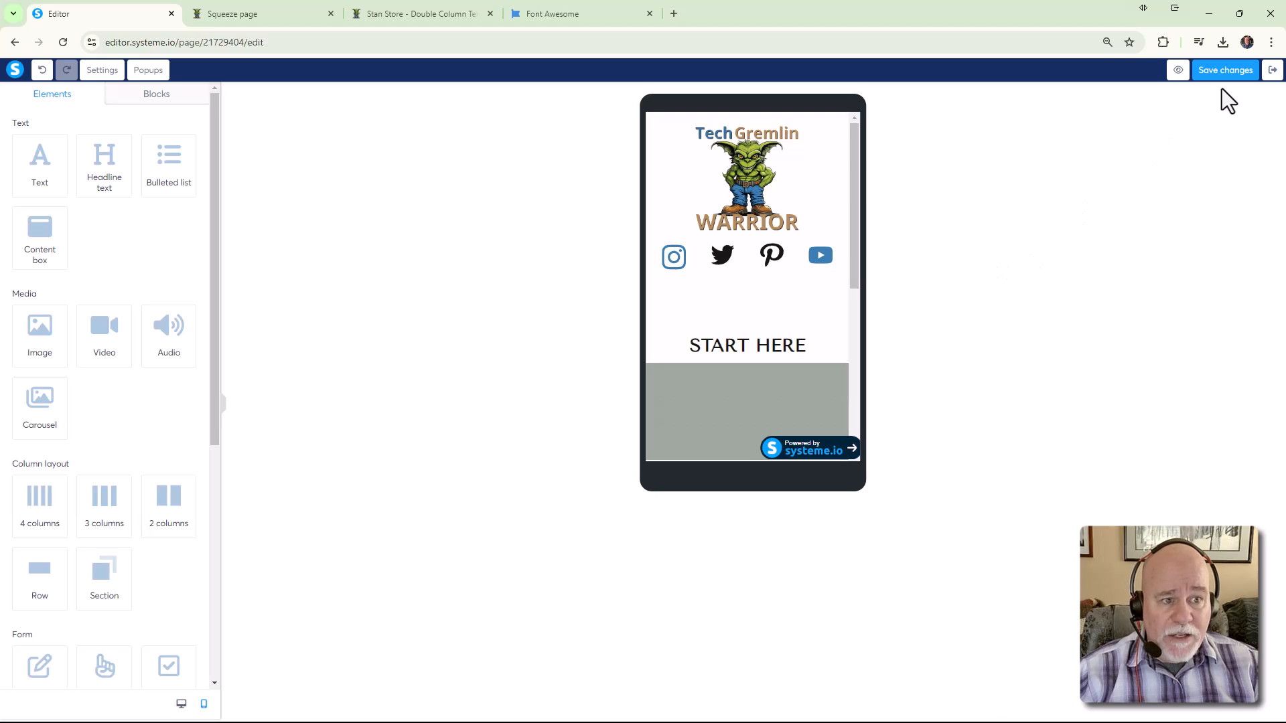
pyautogui.click(1177, 71)
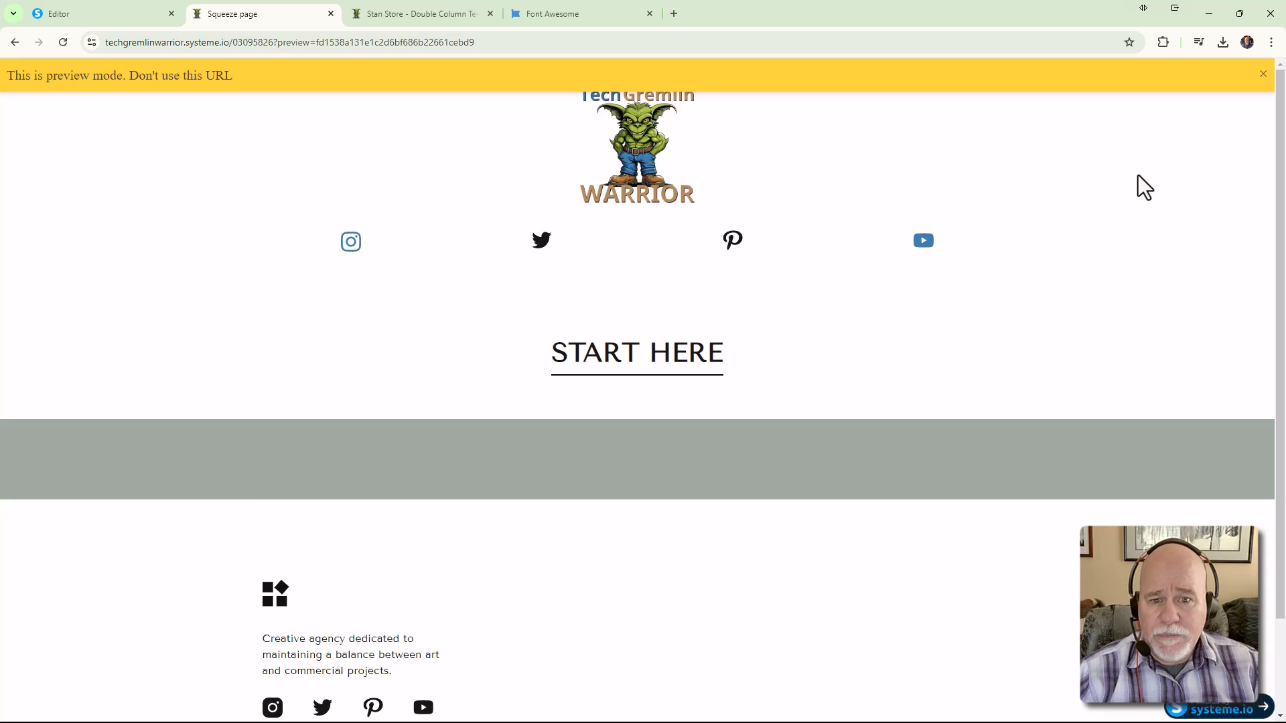
# Dismiss the preview notice and inspect the page at iPhone SE size in developer tools
pyautogui.click(1262, 78)
pyautogui.rightClick(1158, 215)
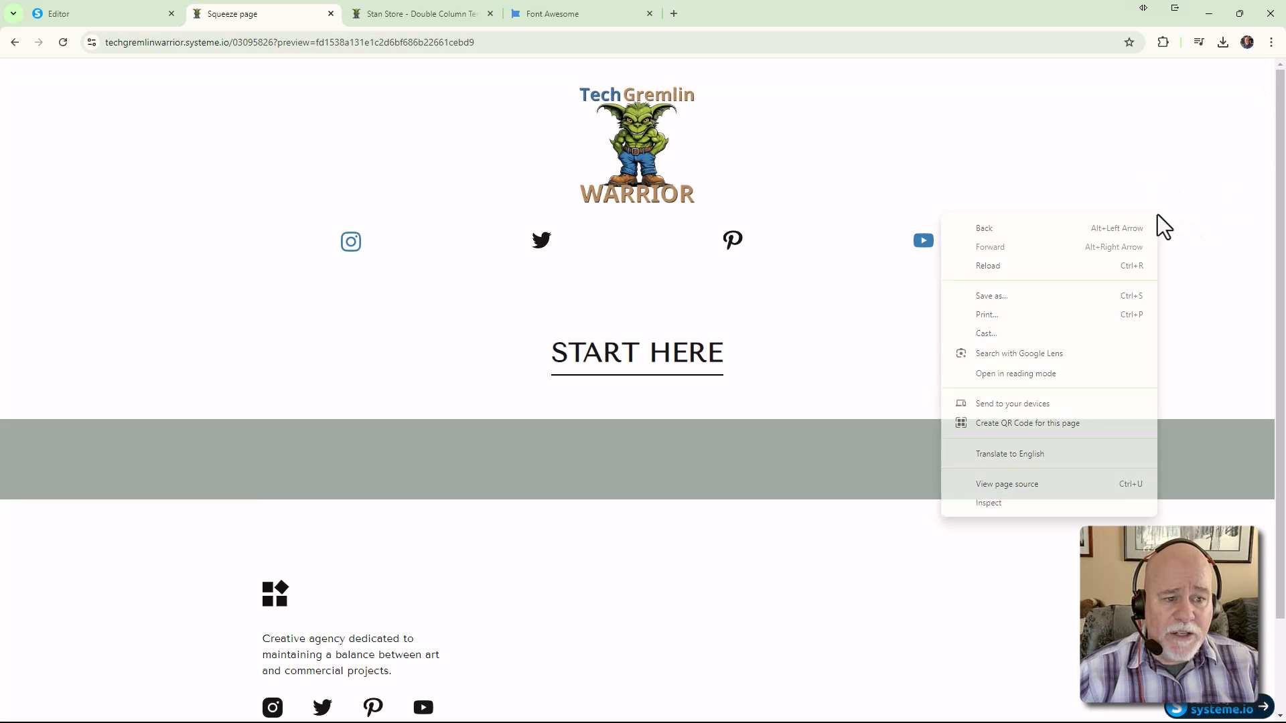
pyautogui.click(1074, 504)
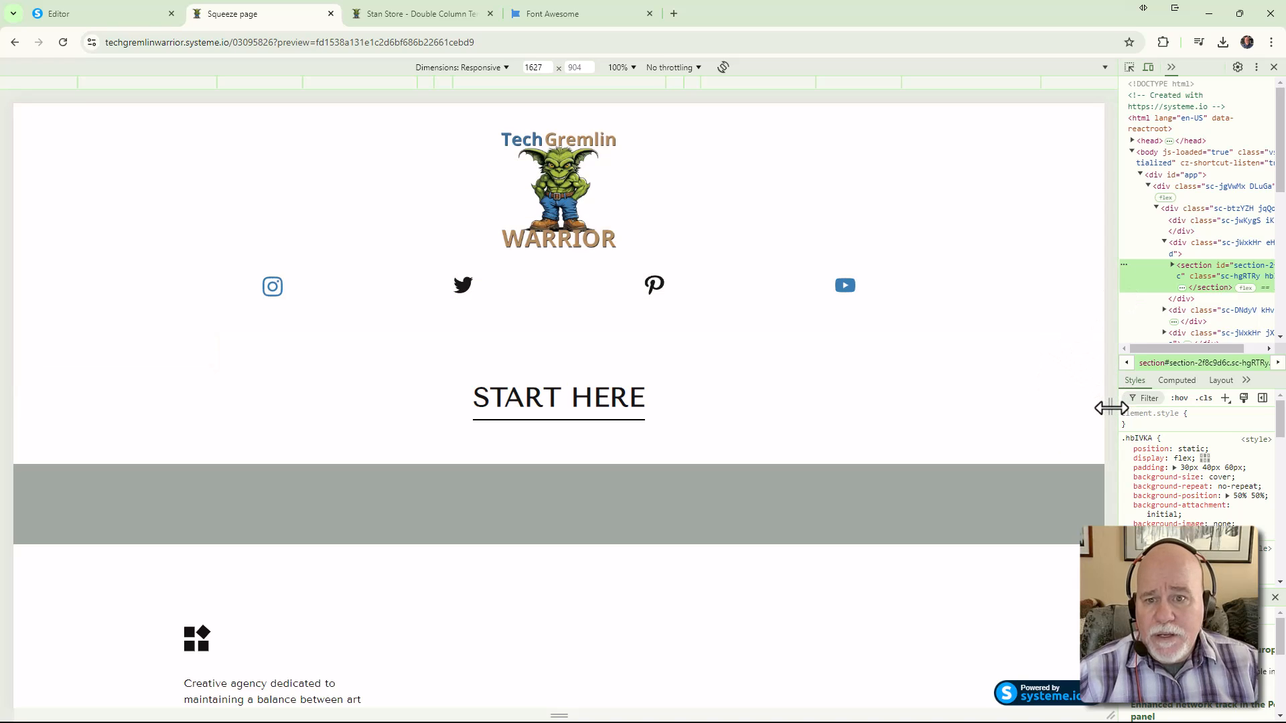
pyautogui.click(507, 68)
pyautogui.click(468, 110)
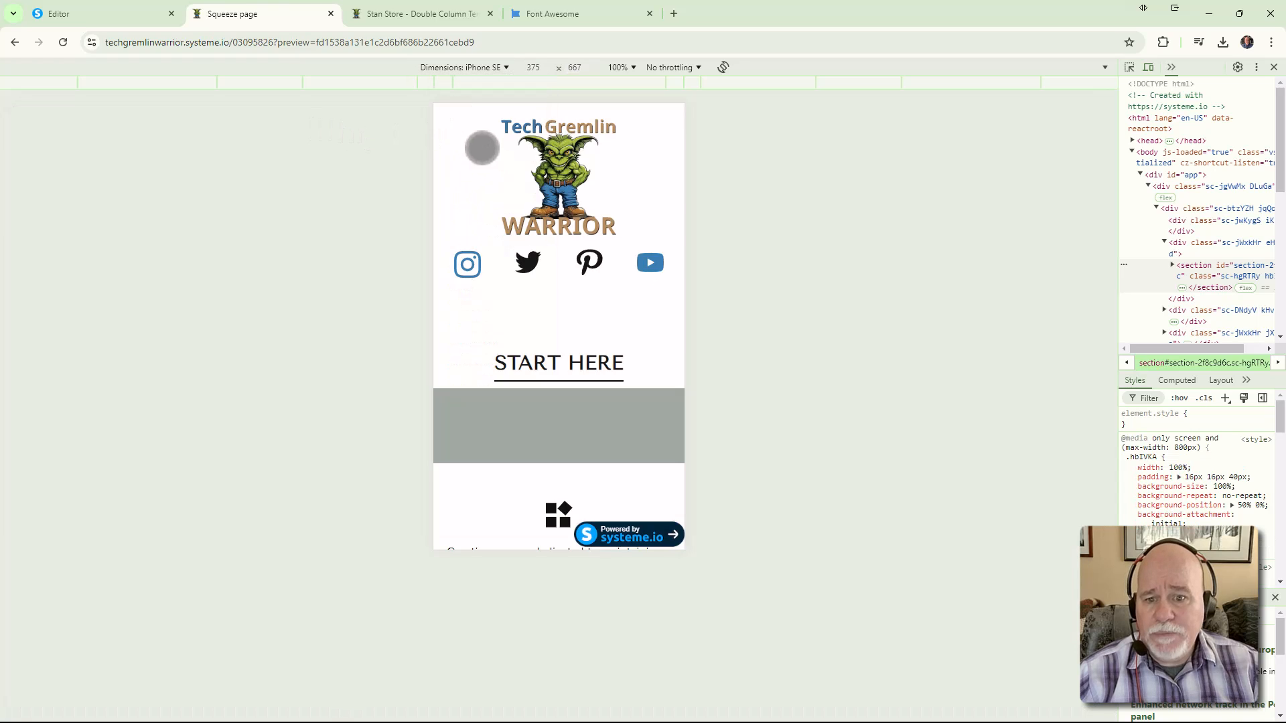
# Switch back to Responsive, narrow the width, then close DevTools and return to the editor
pyautogui.click(504, 72)
pyautogui.click(472, 87)
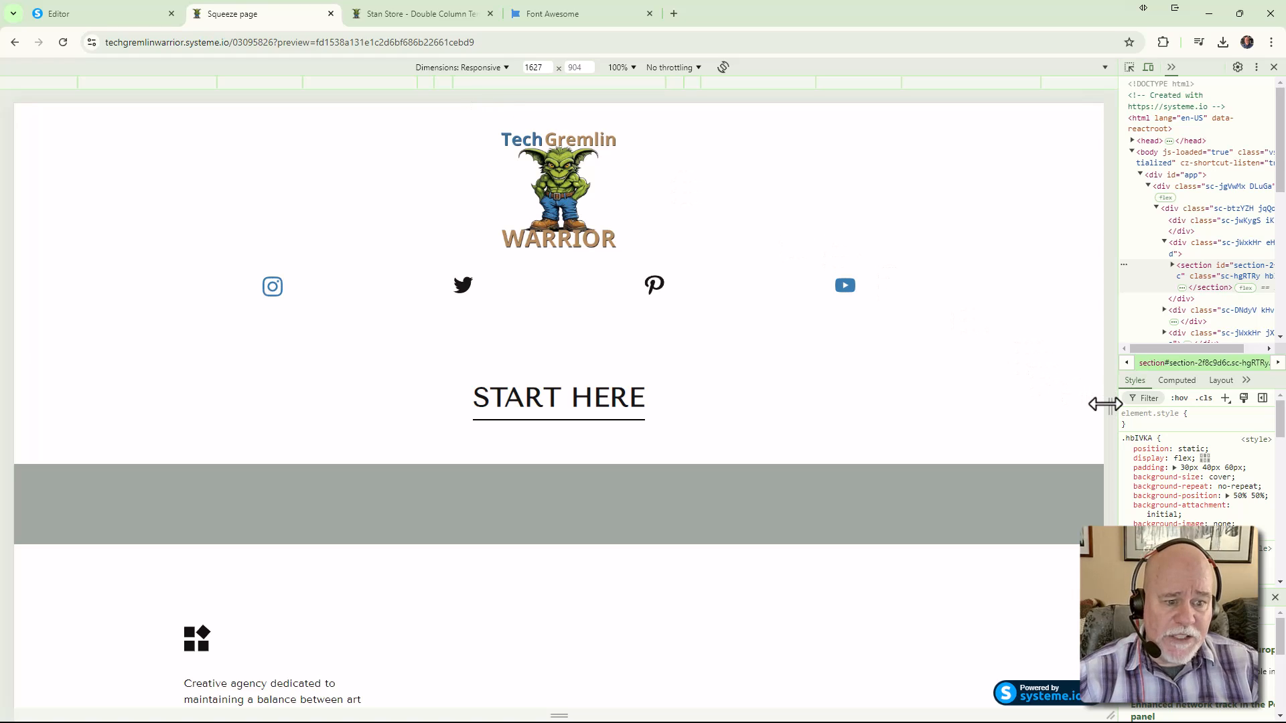
pyautogui.moveTo(1105, 404)
pyautogui.mouseDown()
pyautogui.moveTo(682, 375)
pyautogui.moveTo(1111, 426)
pyautogui.mouseUp()
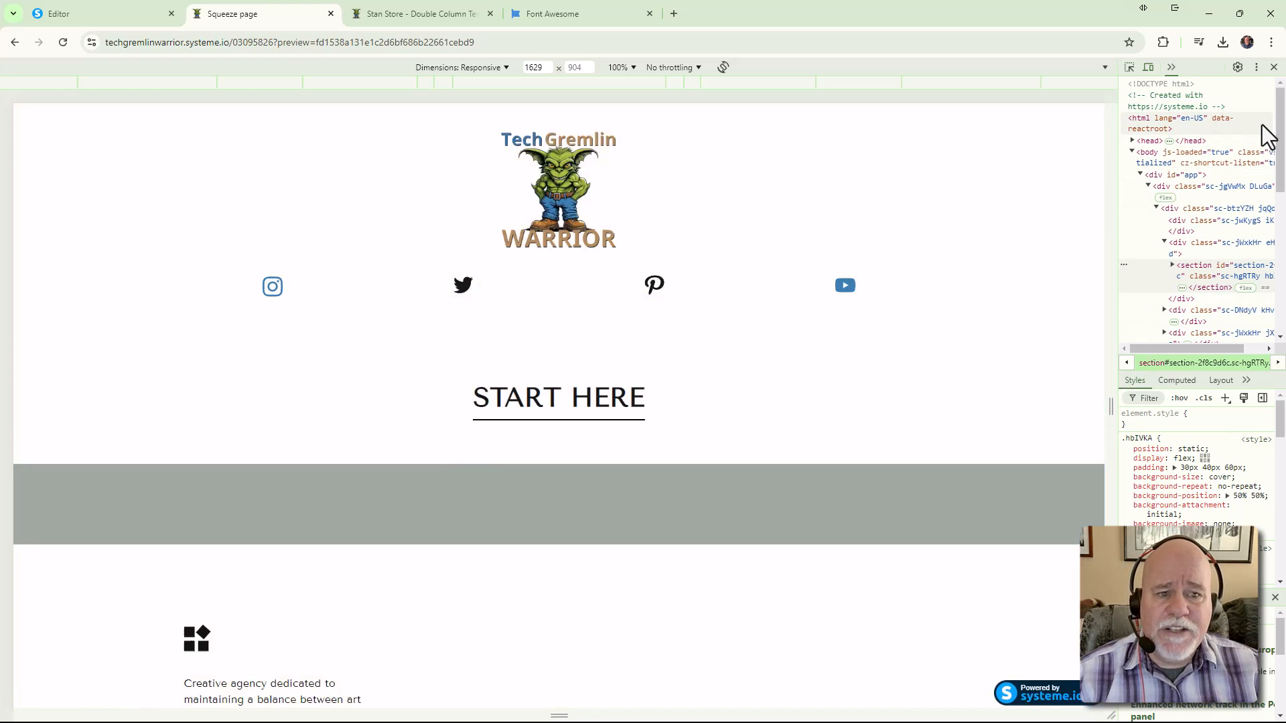
pyautogui.click(1274, 67)
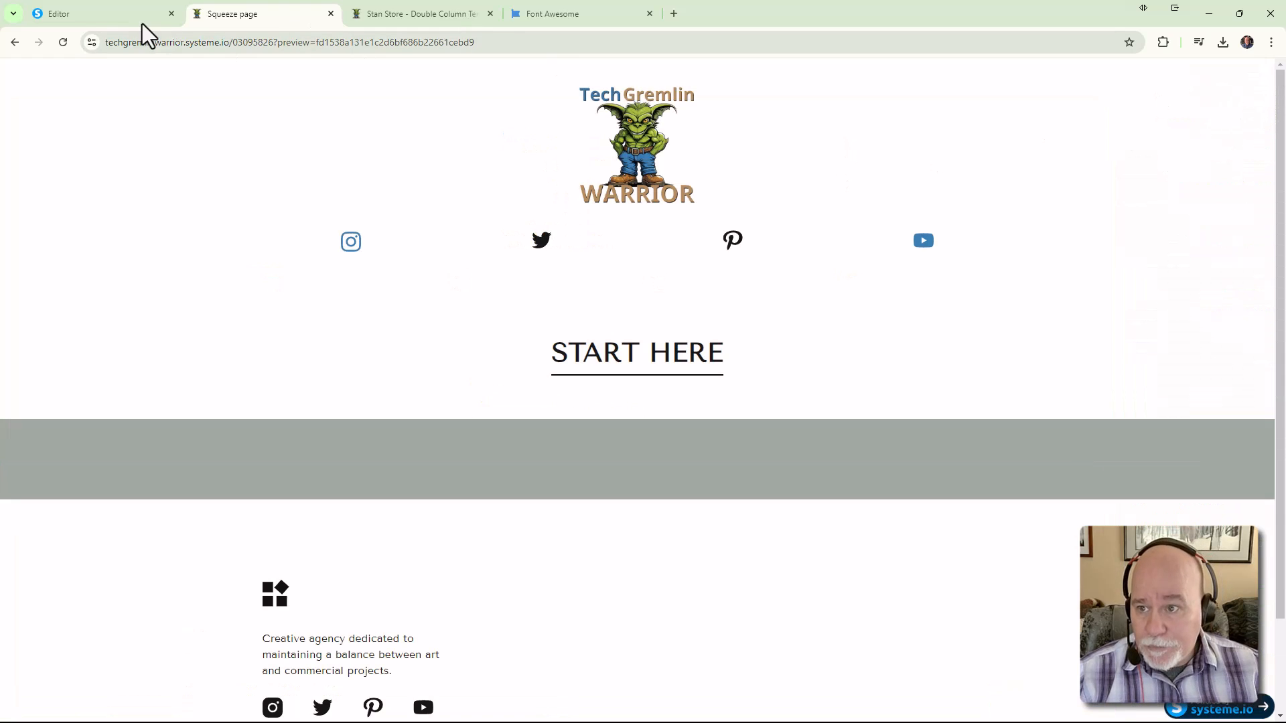
pyautogui.click(87, 17)
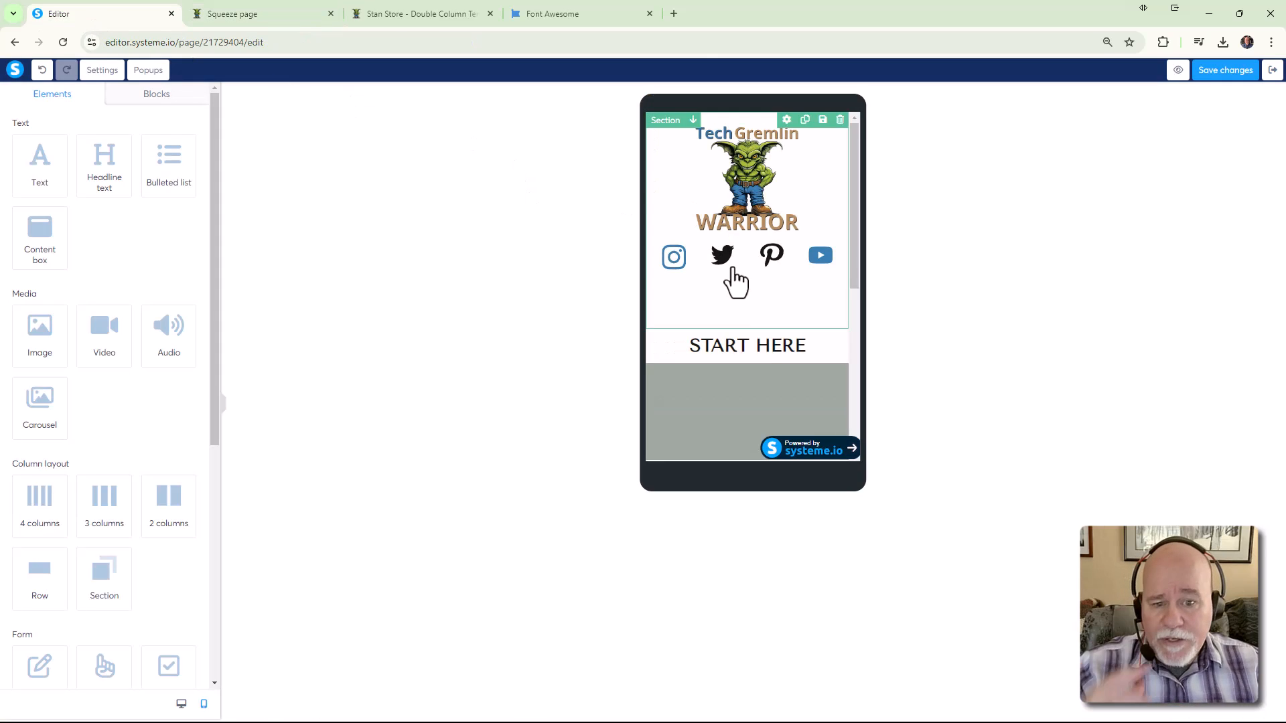
# Return the editor to desktop view and bring ChatGPT's H1 underline stylesheet back over the preview
pyautogui.click(181, 703)
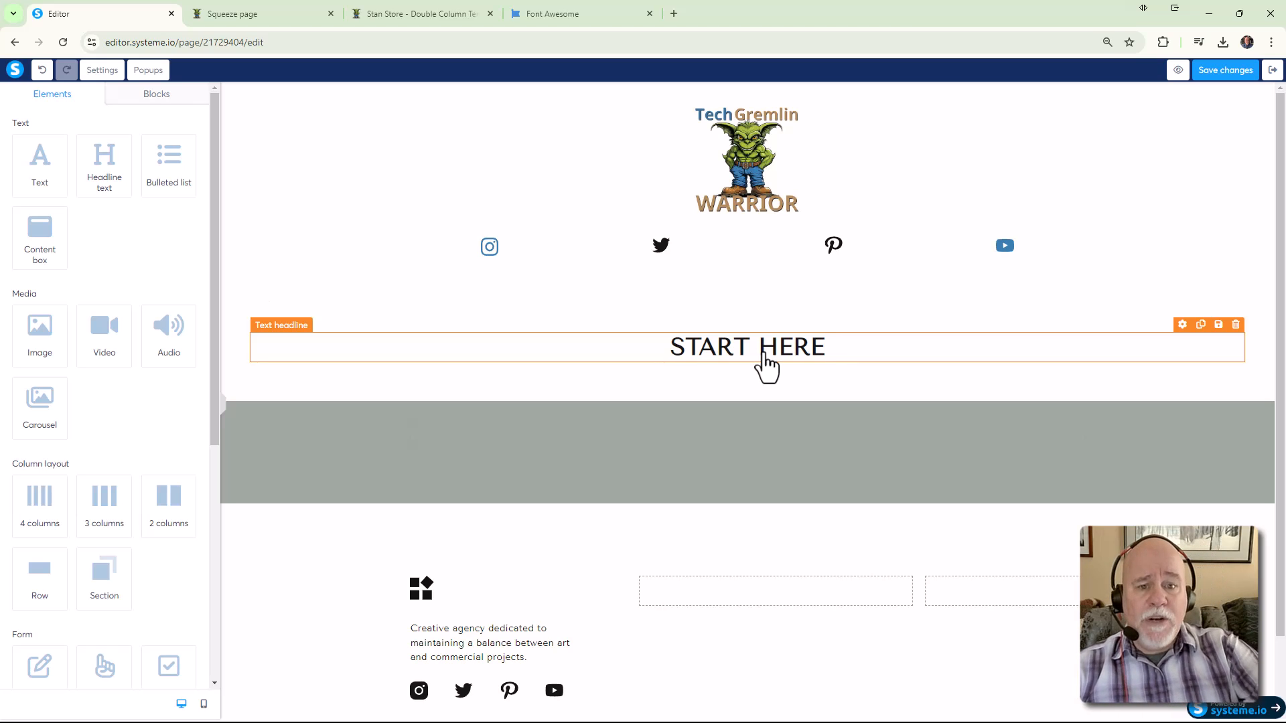
pyautogui.click(275, 15)
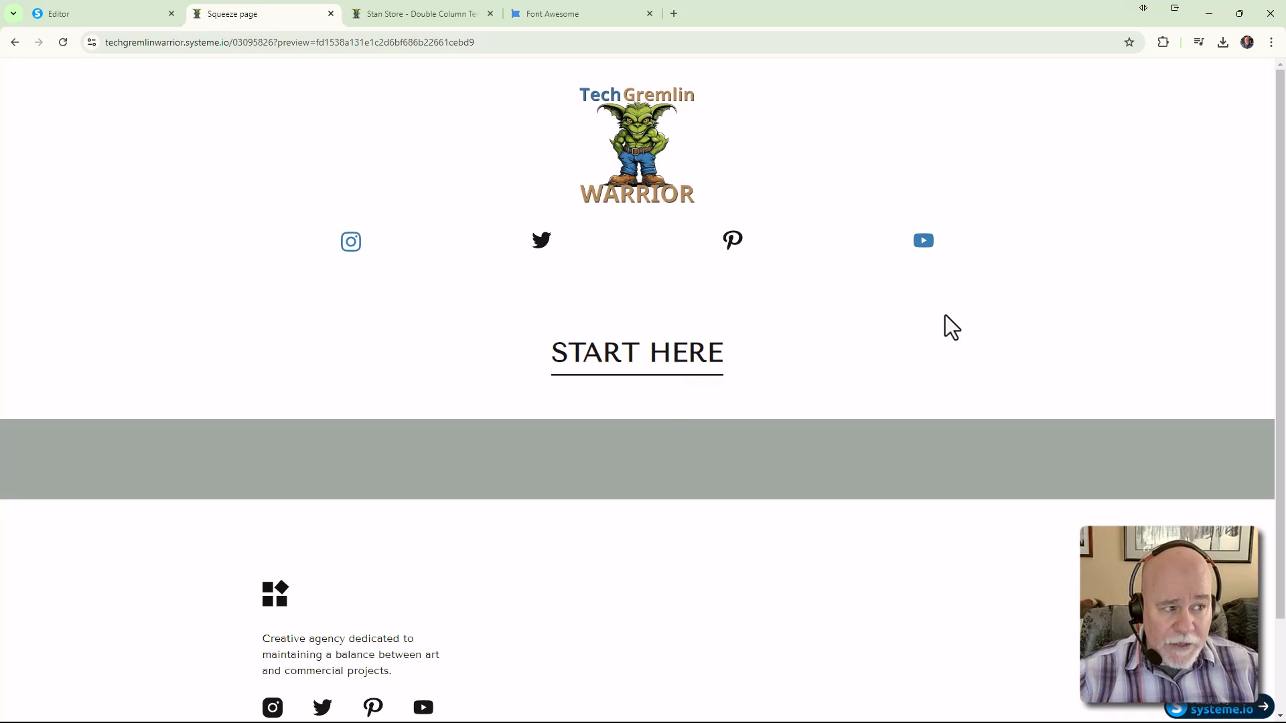
pyautogui.moveTo(1285, 67); pyautogui.dragTo(838, 1)
pyautogui.click(1065, 272)
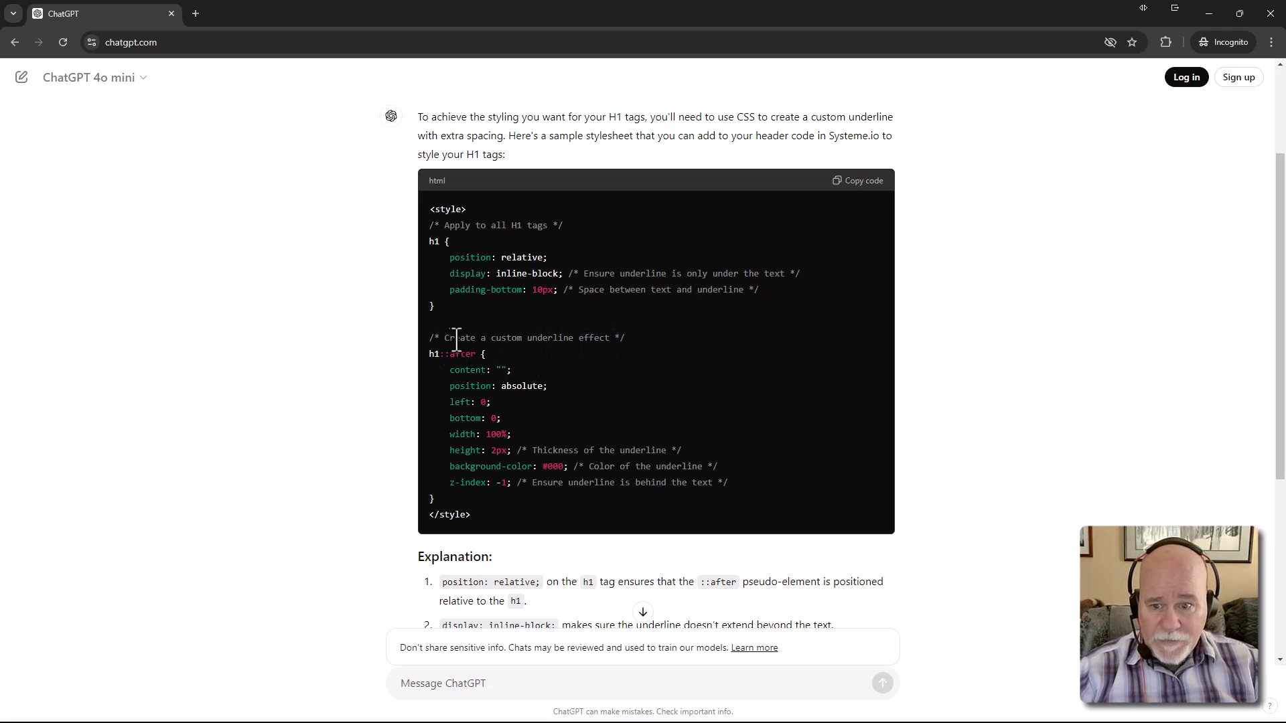
pyautogui.moveTo(430, 339); pyautogui.dragTo(636, 343)
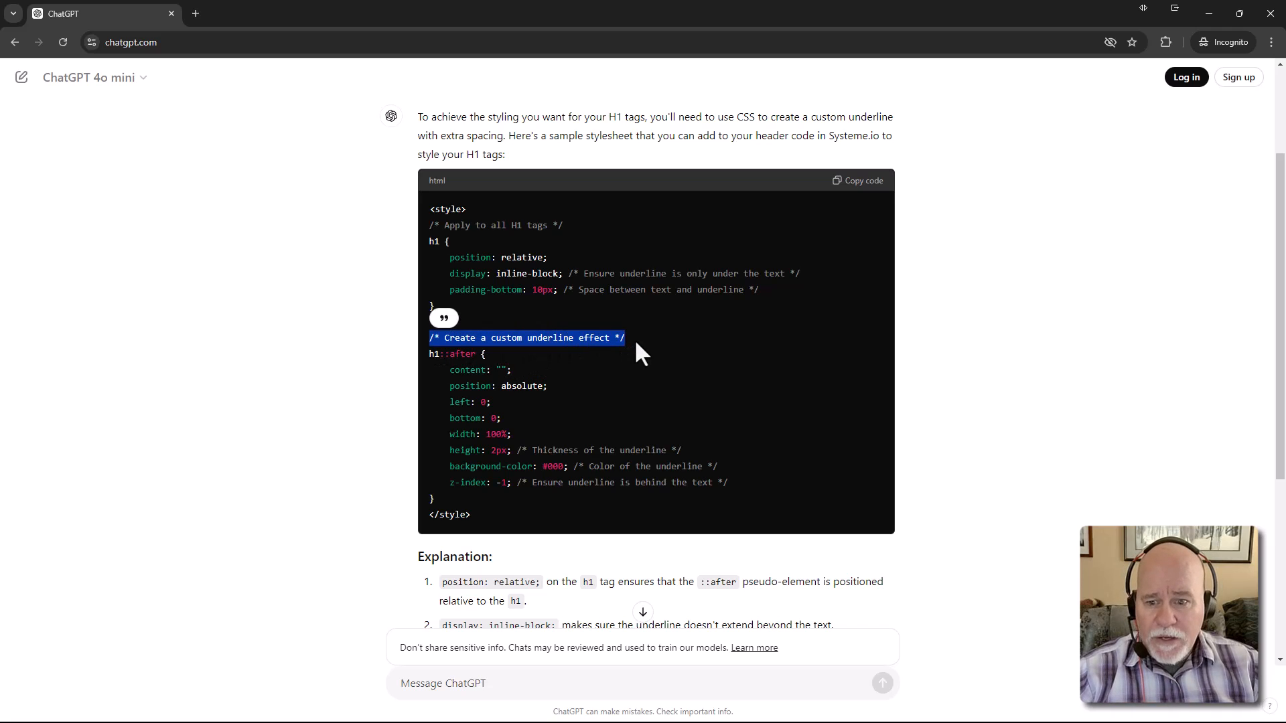
pyautogui.click(586, 234)
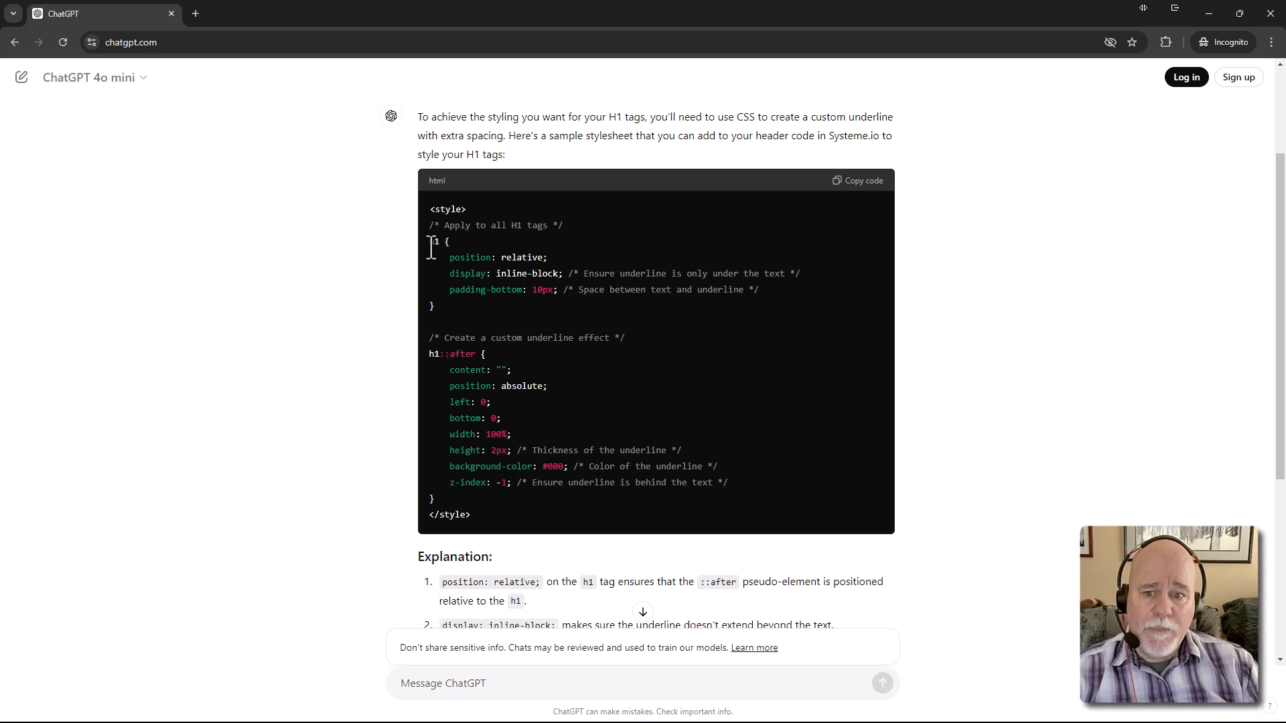
pyautogui.moveTo(429, 241); pyautogui.dragTo(705, 517)
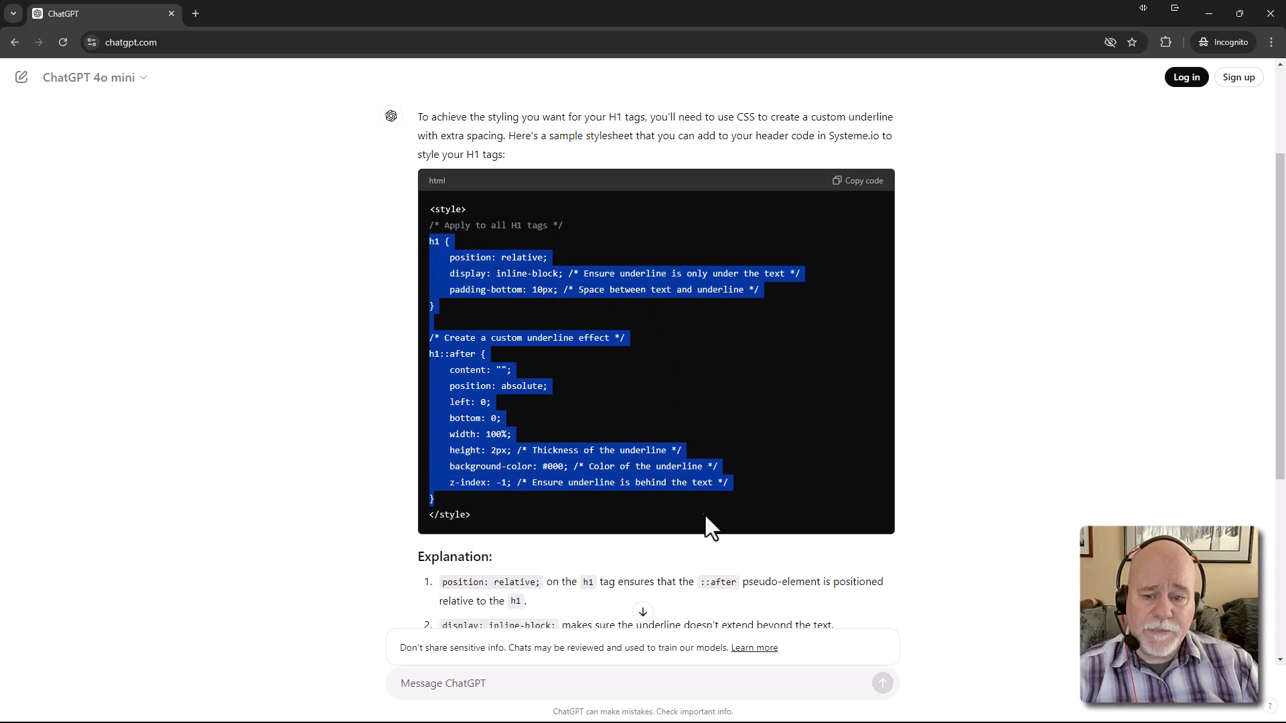
pyautogui.click(691, 372)
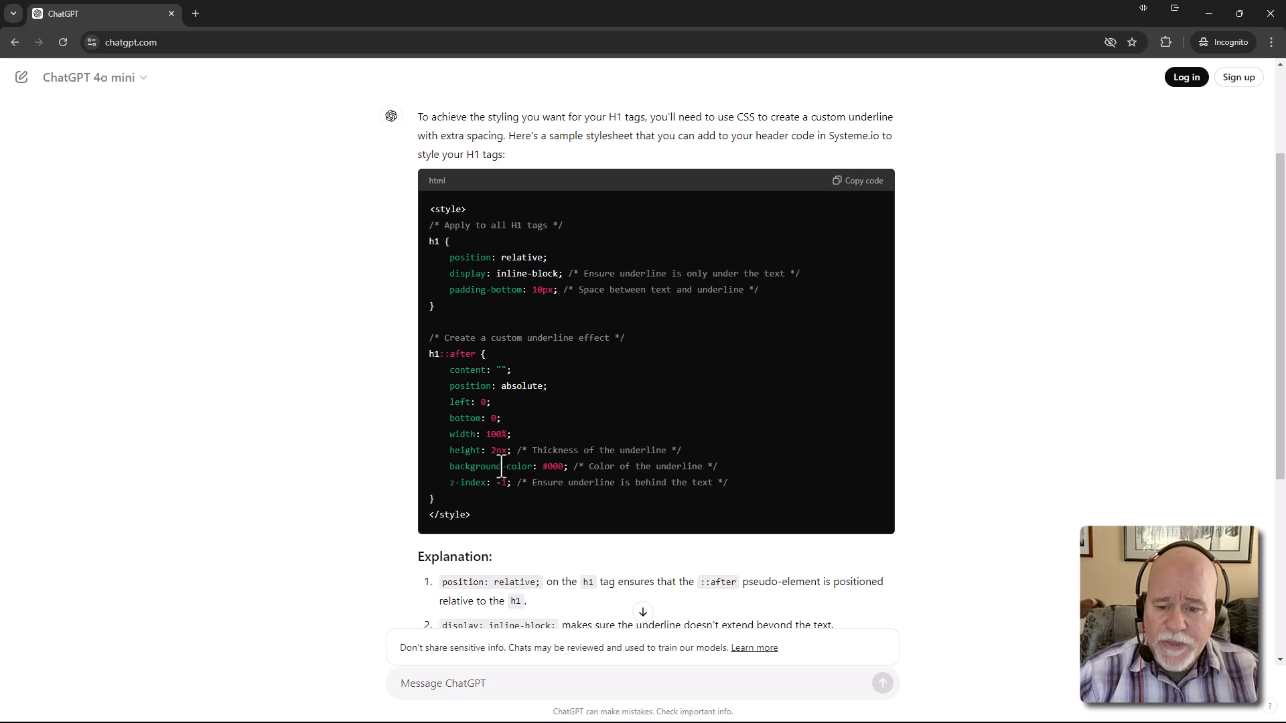
# Highlight the 10px bottom padding in ChatGPT's stylesheet, then move the window aside to show the preview
pyautogui.scroll(-3, 512, 461)
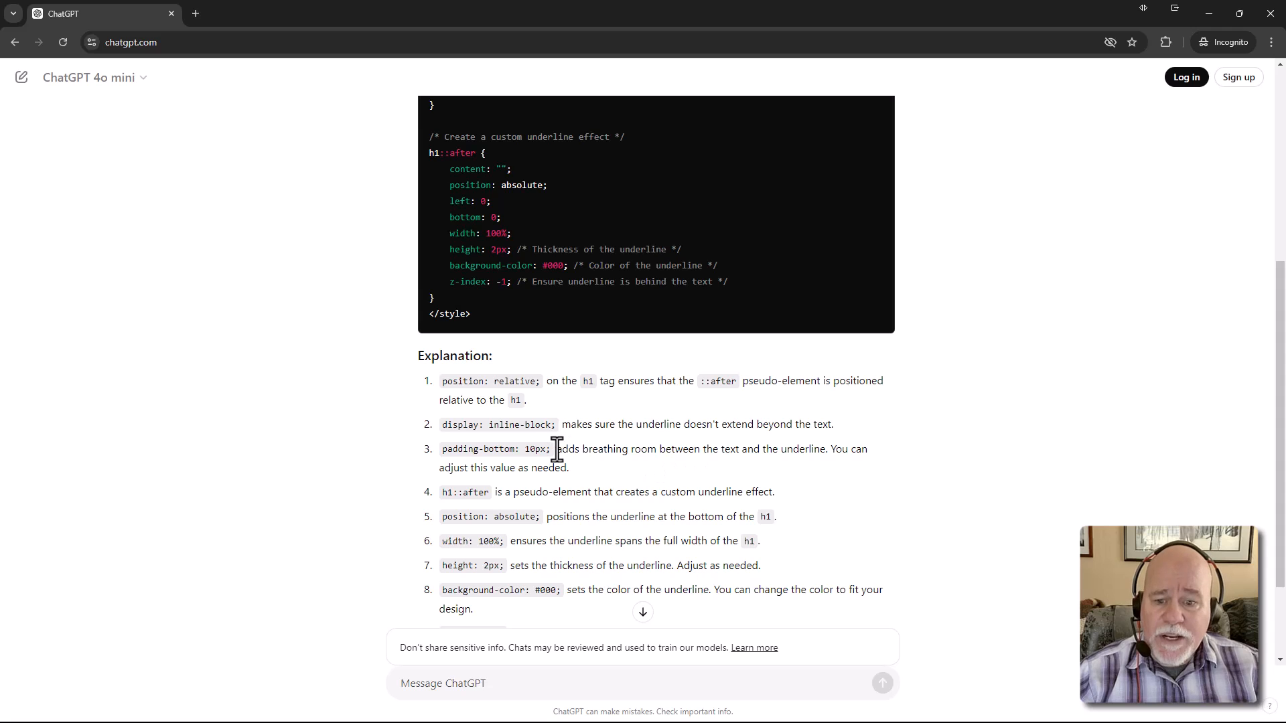
pyautogui.moveTo(526, 450); pyautogui.dragTo(544, 448)
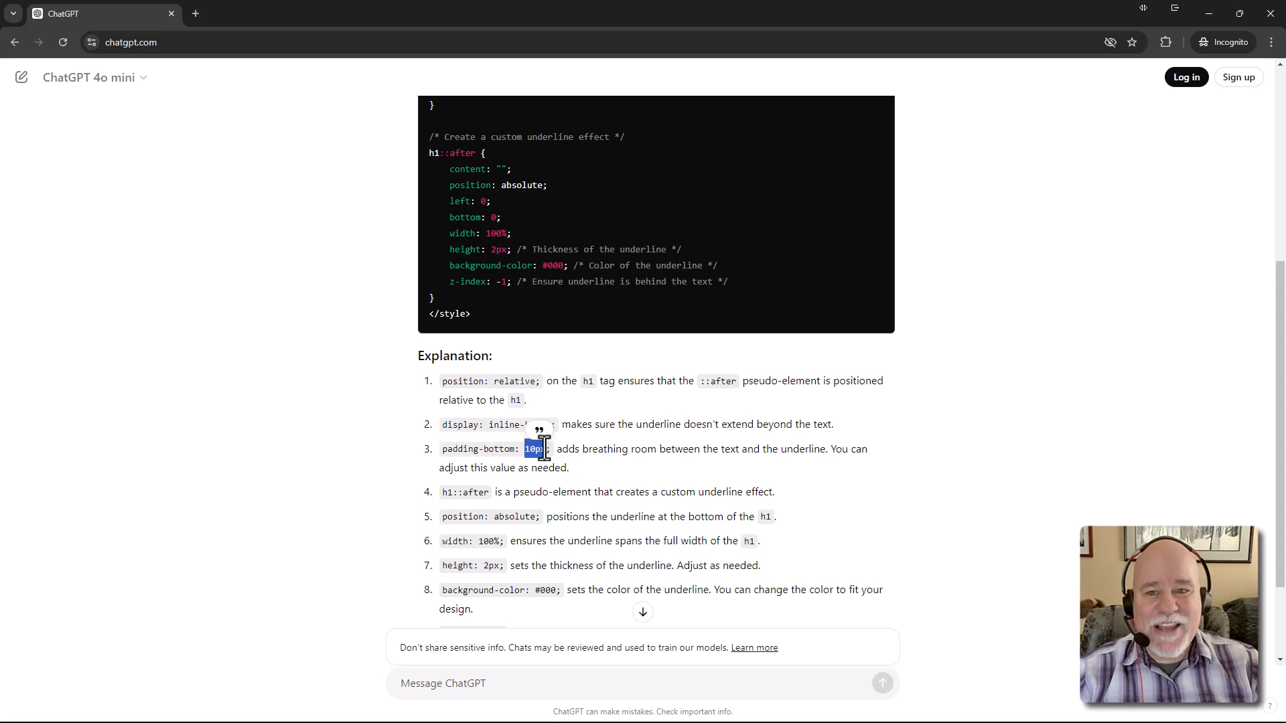
pyautogui.scroll(4, 586, 300)
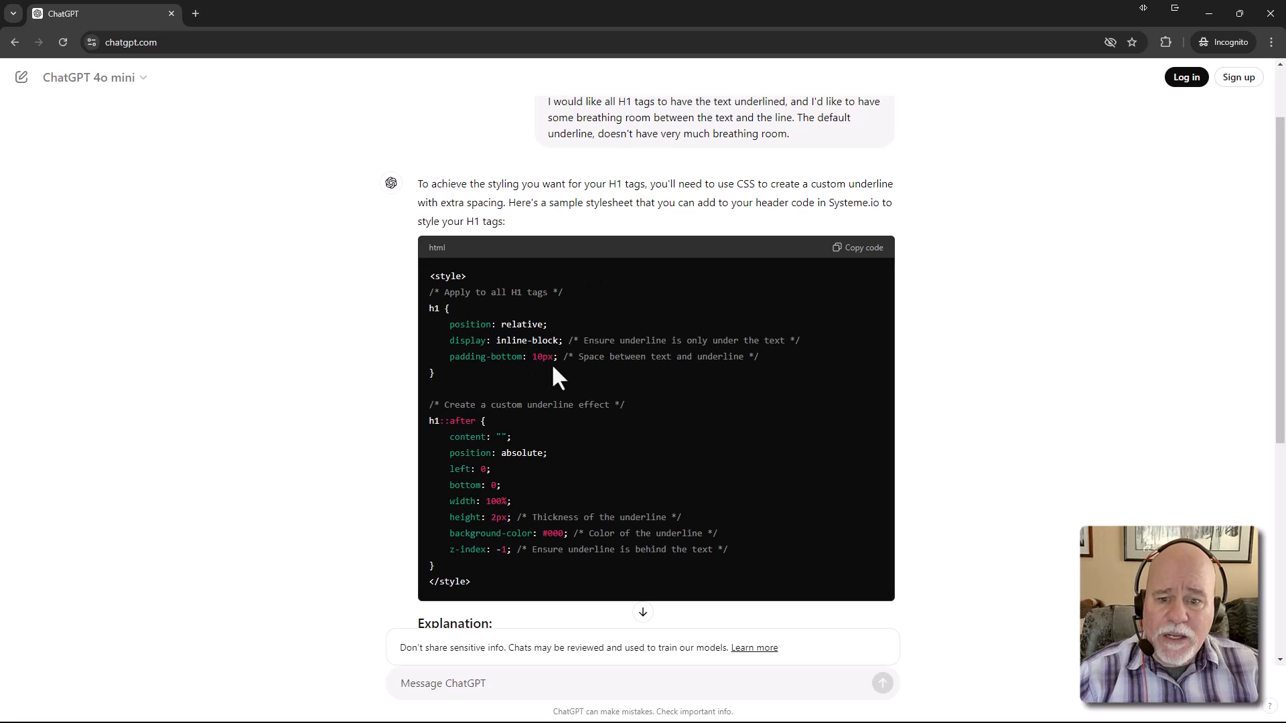
pyautogui.moveTo(436, 13); pyautogui.dragTo(1285, 67)
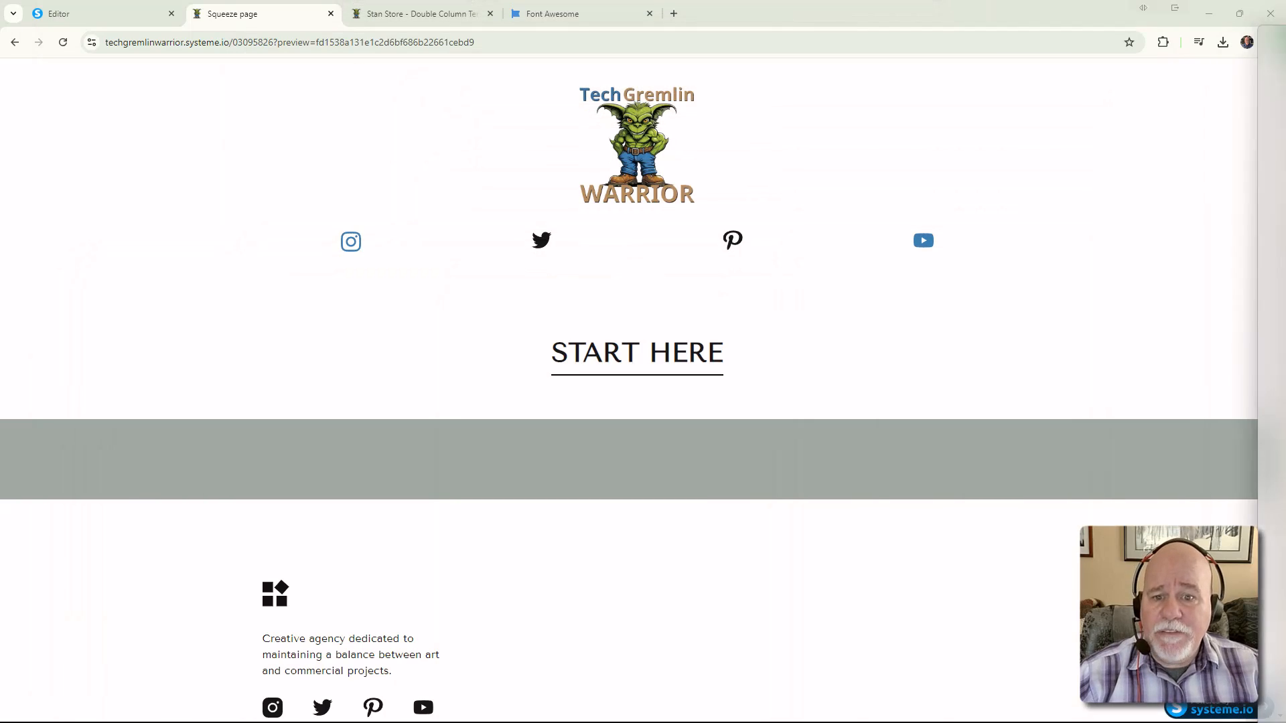
# In the page's header code, change the H1 padding-bottom from 10px to 5px and save
pyautogui.click(111, 10)
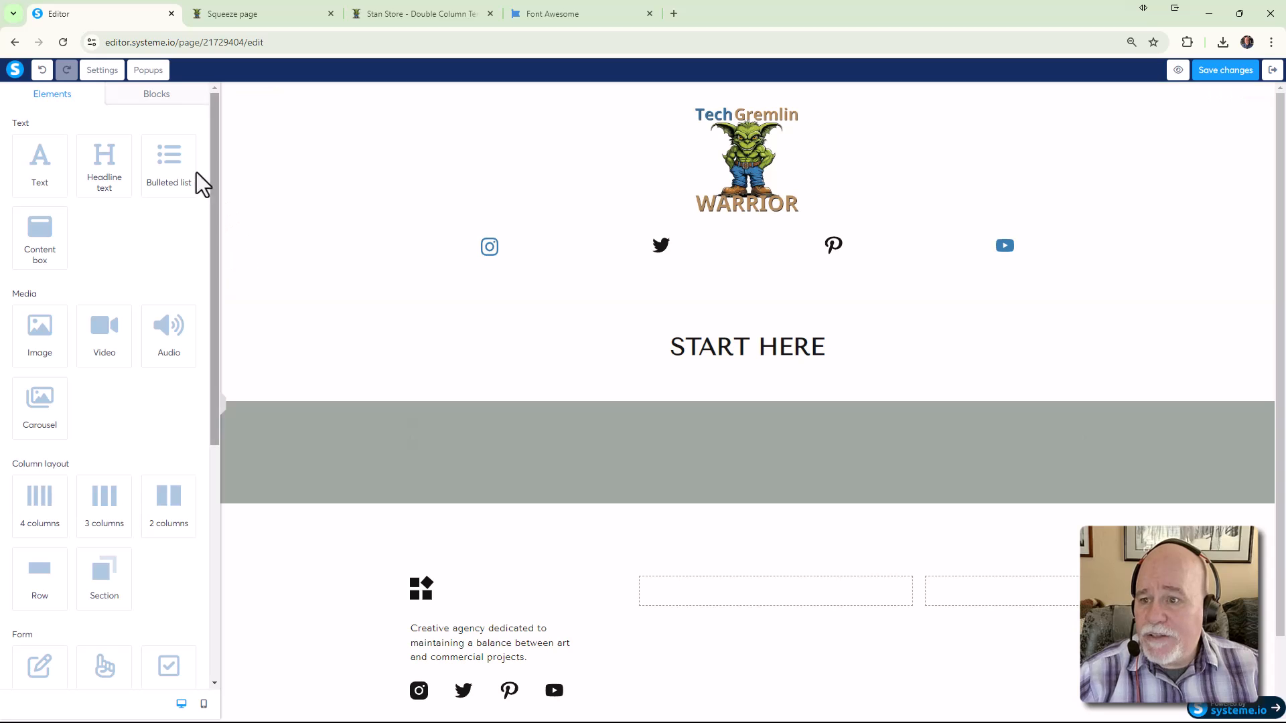
pyautogui.click(102, 70)
pyautogui.scroll(-6, 179, 334)
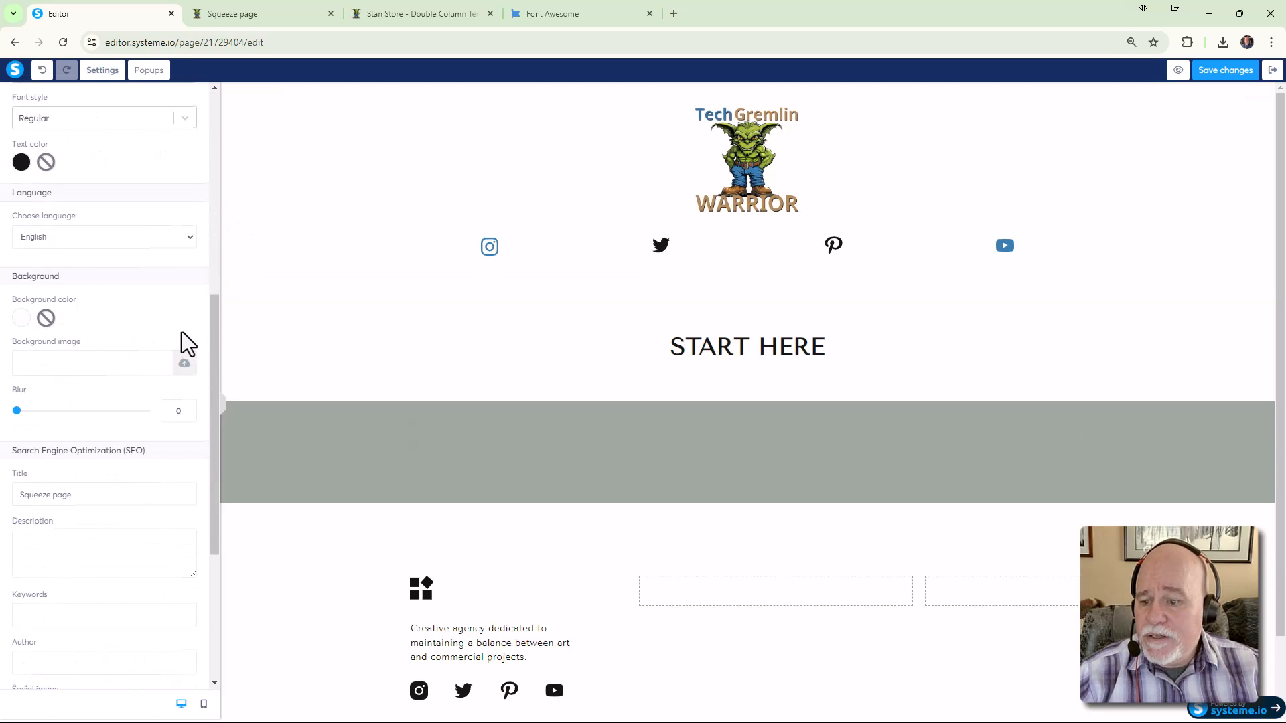
pyautogui.scroll(-4, 188, 375)
pyautogui.click(56, 570)
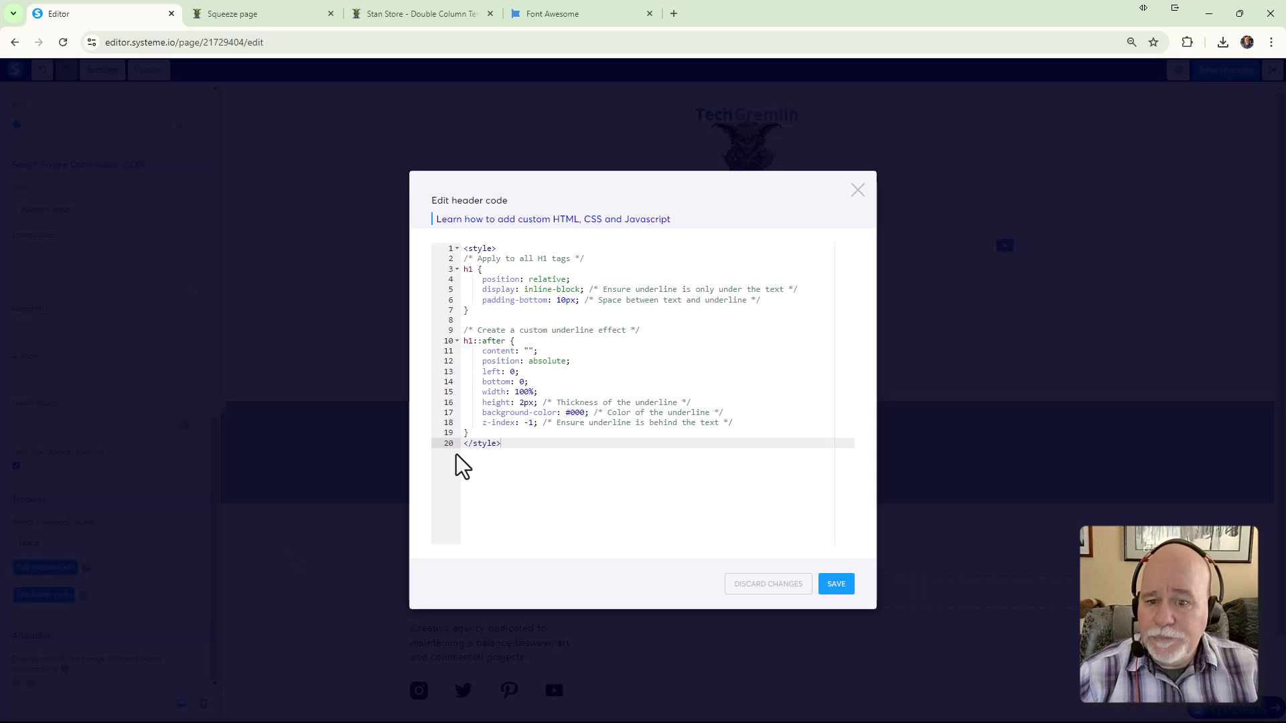
pyautogui.click(565, 300)
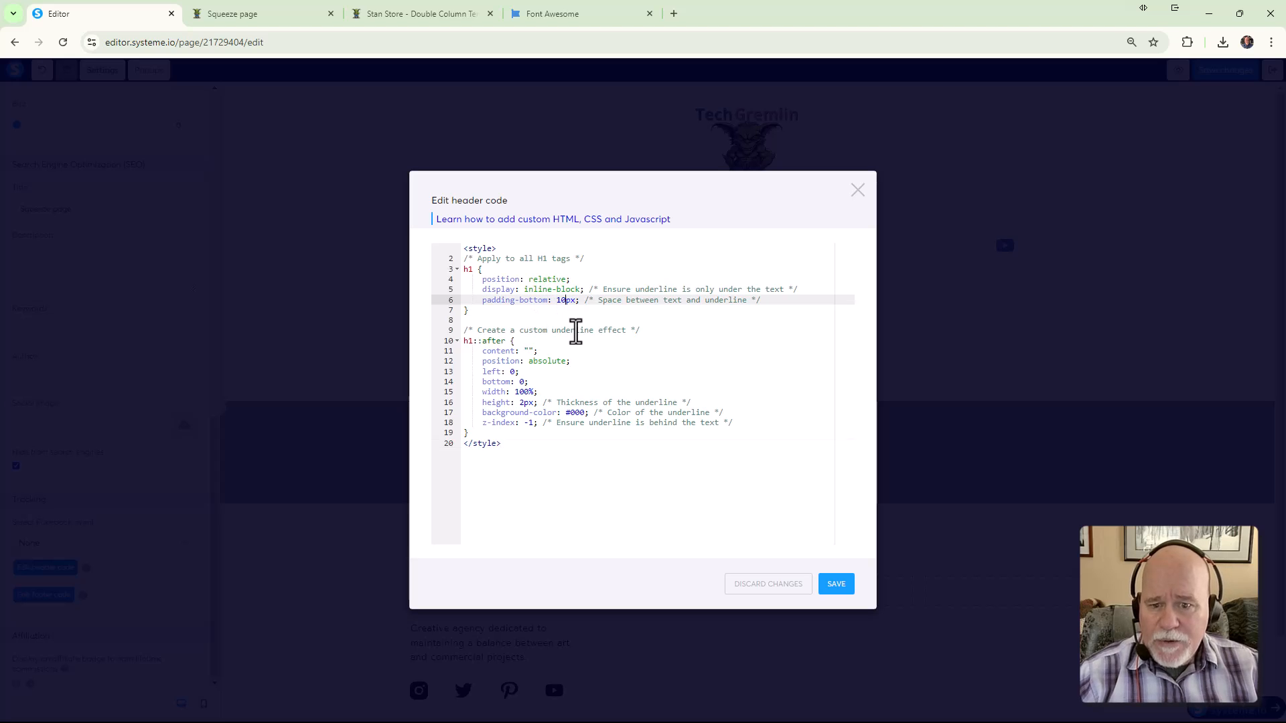
pyautogui.press('BackSpace')
pyautogui.press('BackSpace')
pyautogui.write('5')
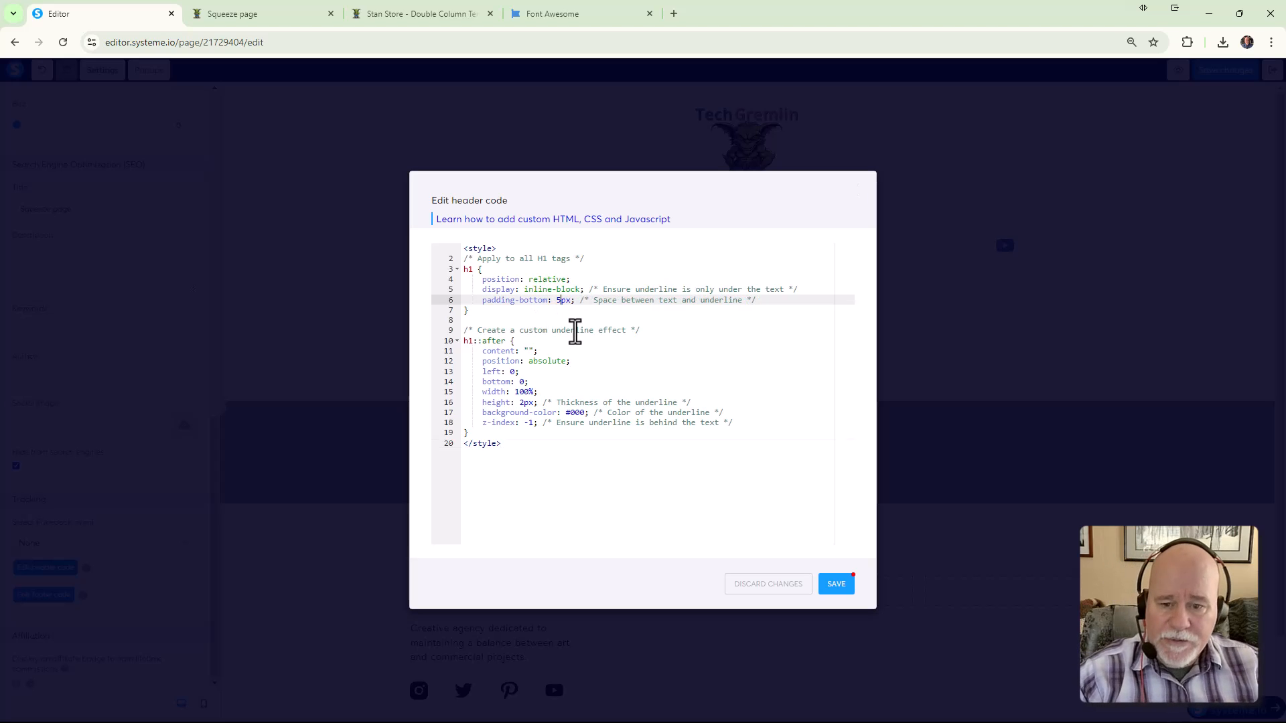
pyautogui.click(845, 585)
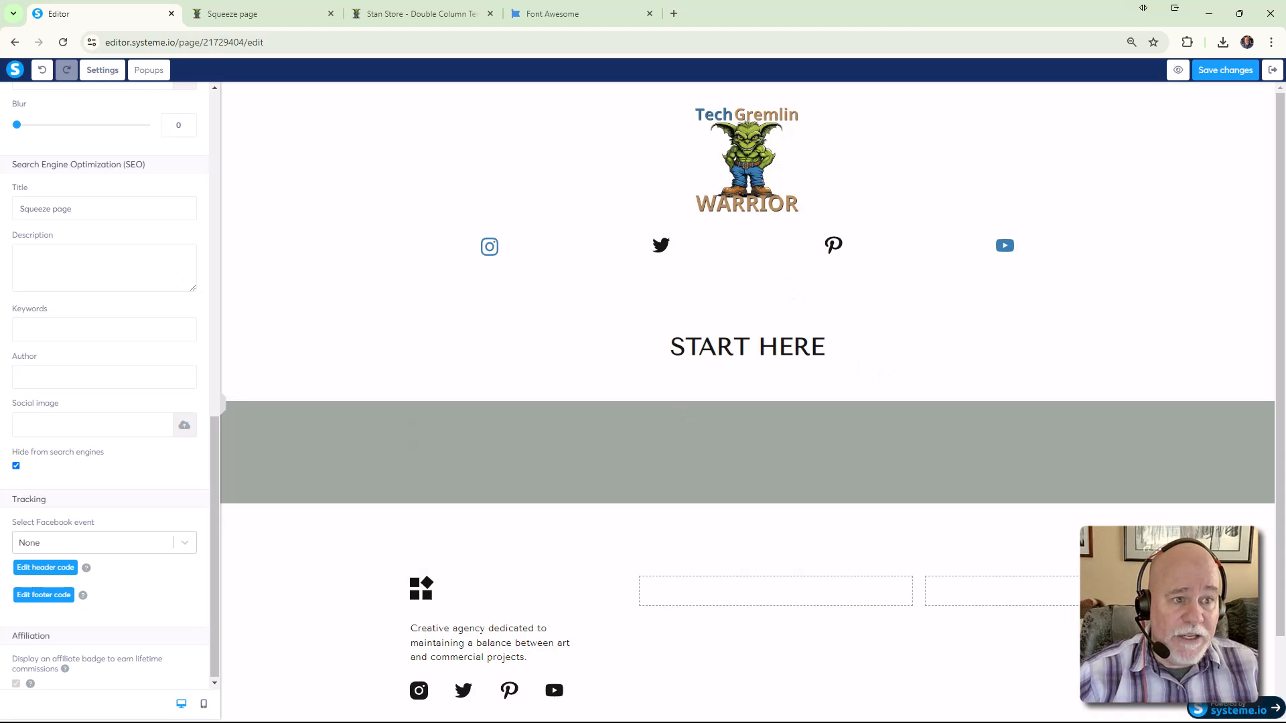
# Save the page and open a fresh preview showing the tighter 5px underline
pyautogui.click(1228, 71)
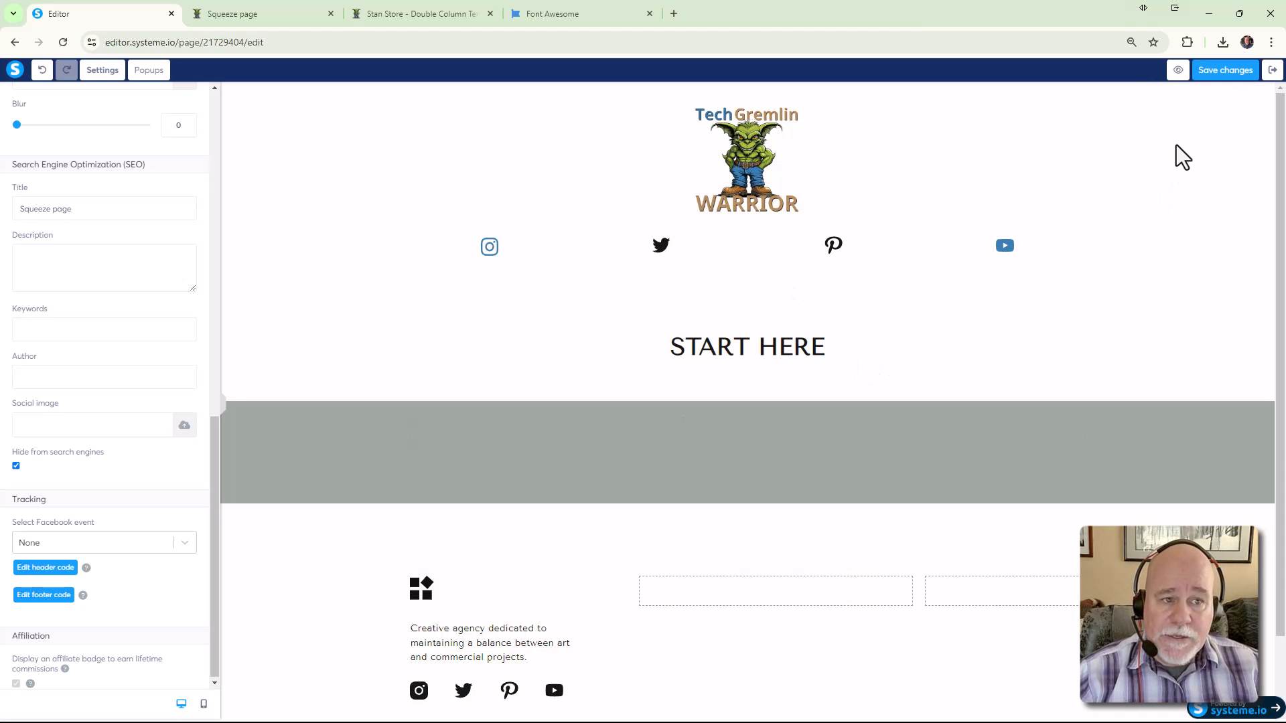
pyautogui.click(232, 21)
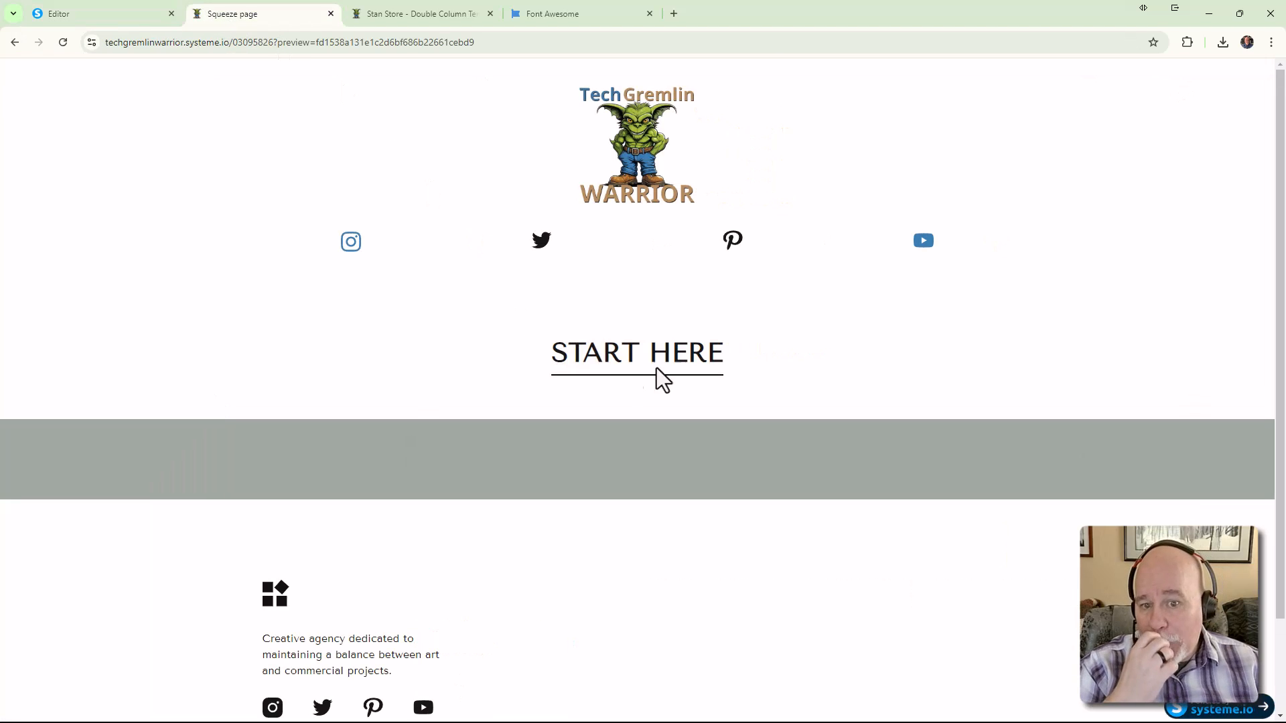
pyautogui.click(143, 20)
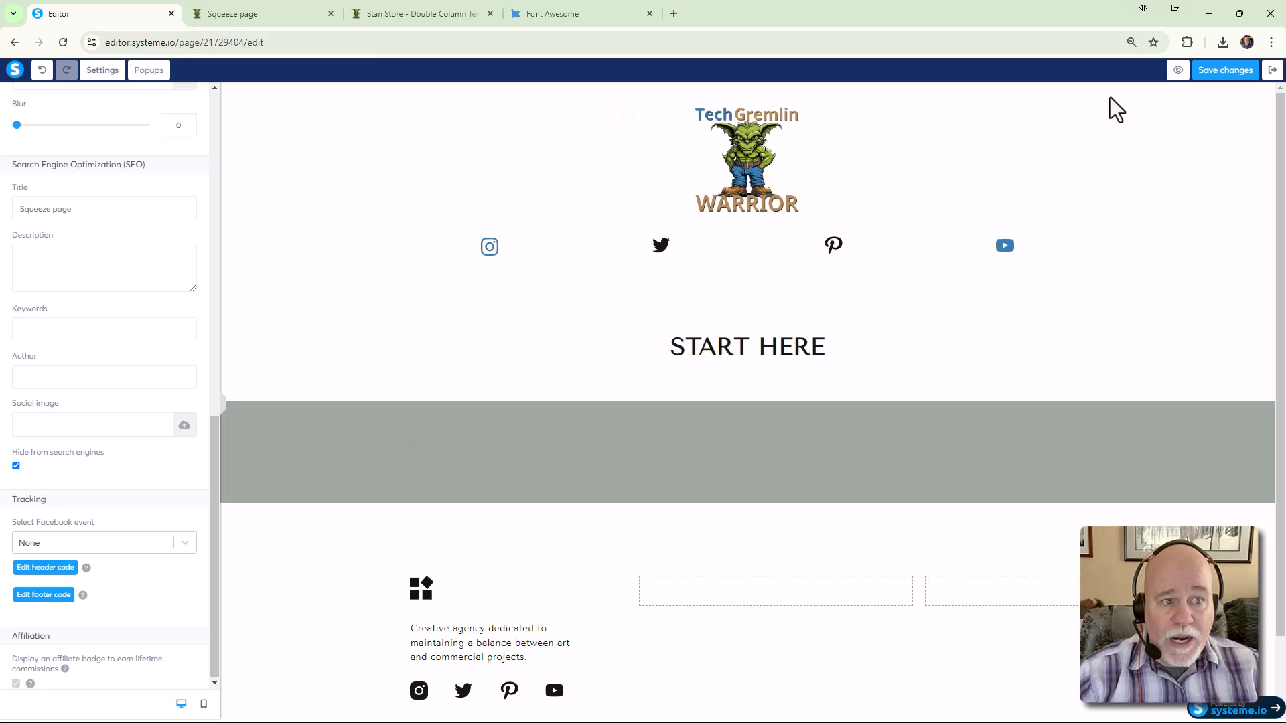
pyautogui.click(1176, 74)
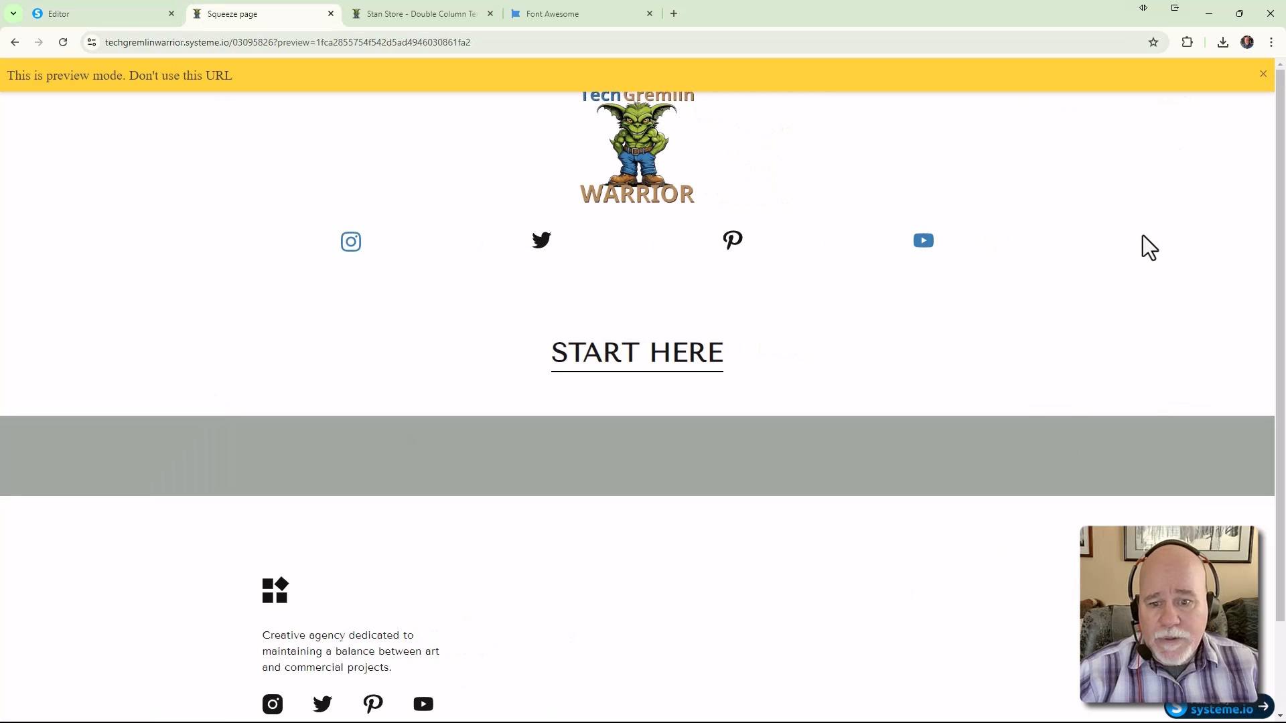
pyautogui.click(1264, 75)
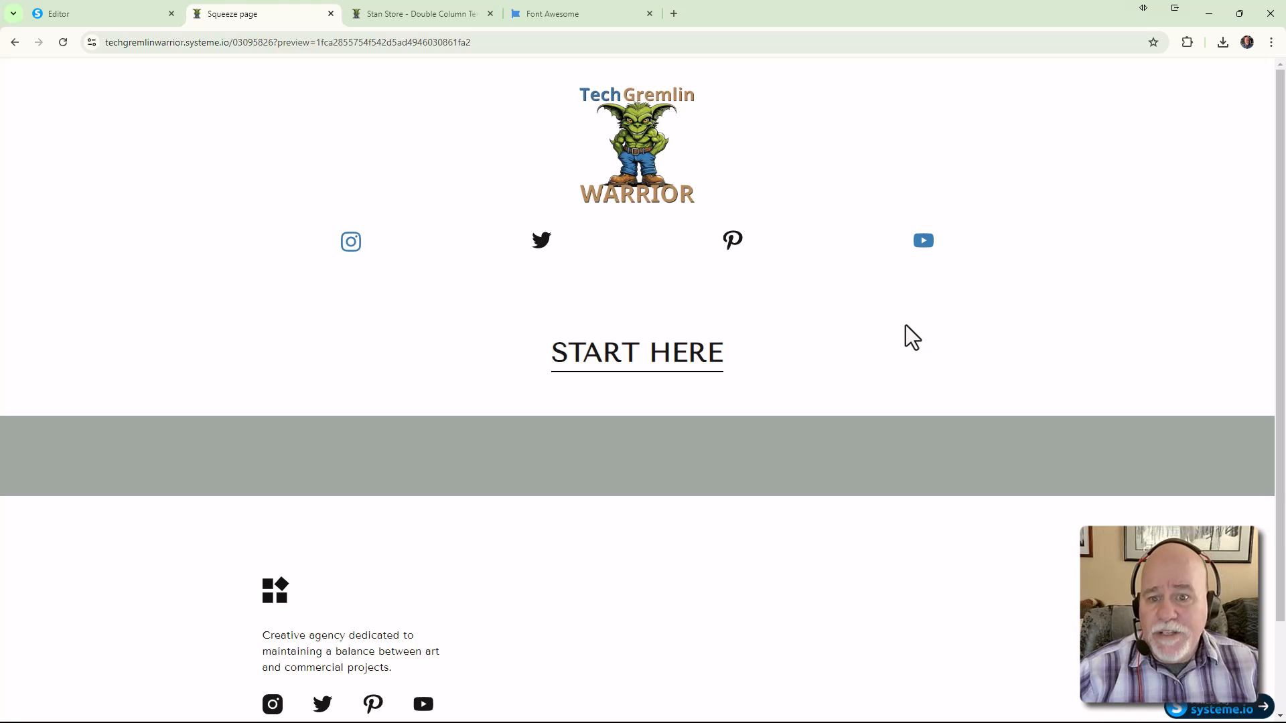
# Compare the preview against the Zero2Income Start Here reference page, then return to the editor
pyautogui.click(555, 18)
pyautogui.click(437, 15)
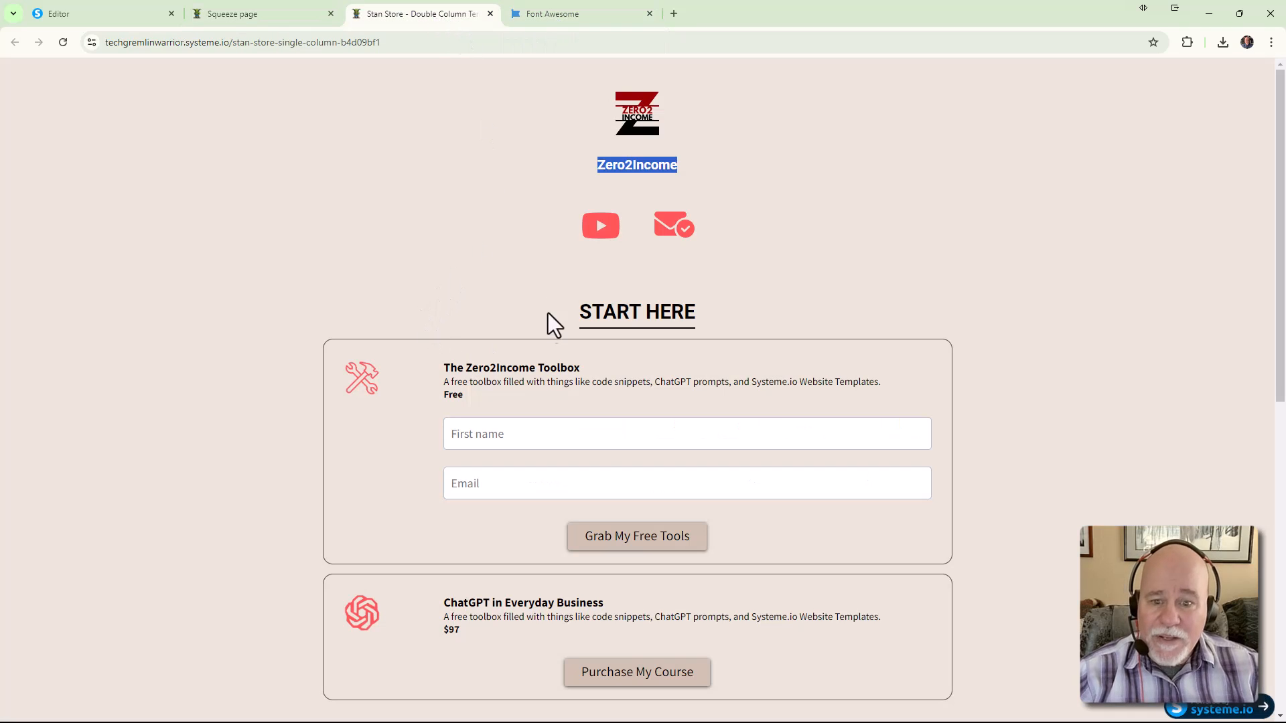
pyautogui.scroll(-2, 620, 554)
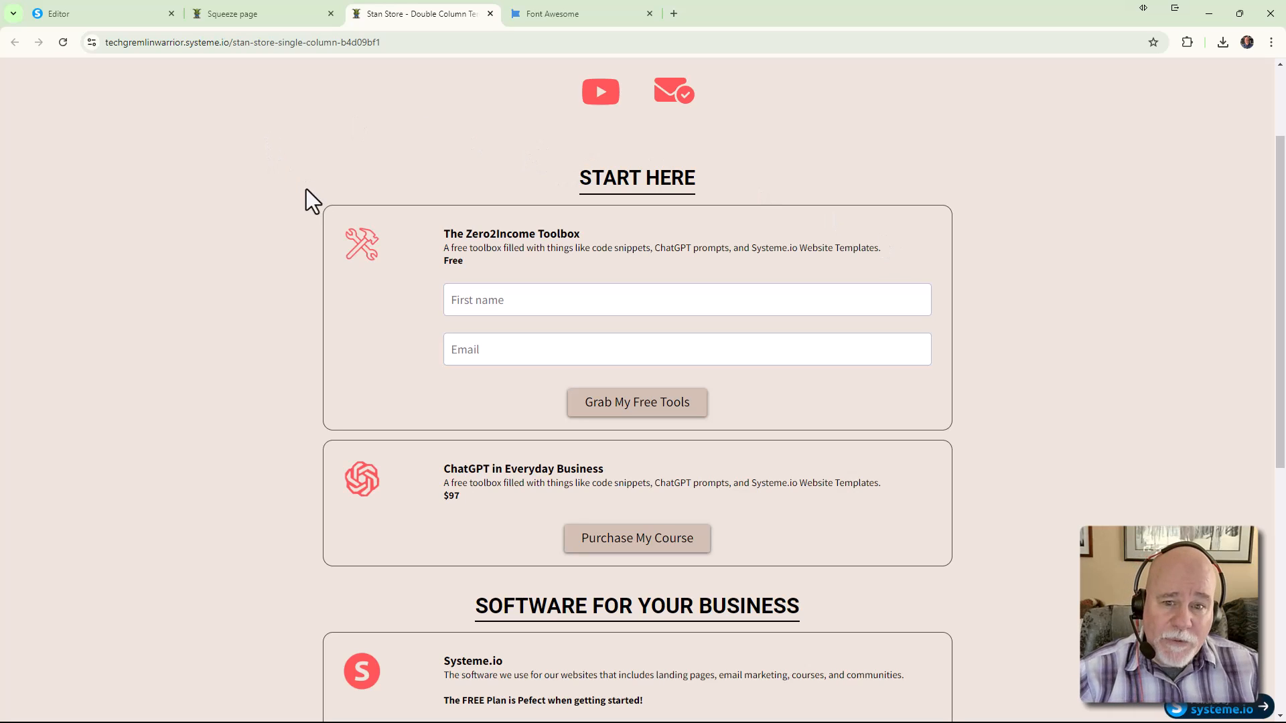
pyautogui.click(250, 13)
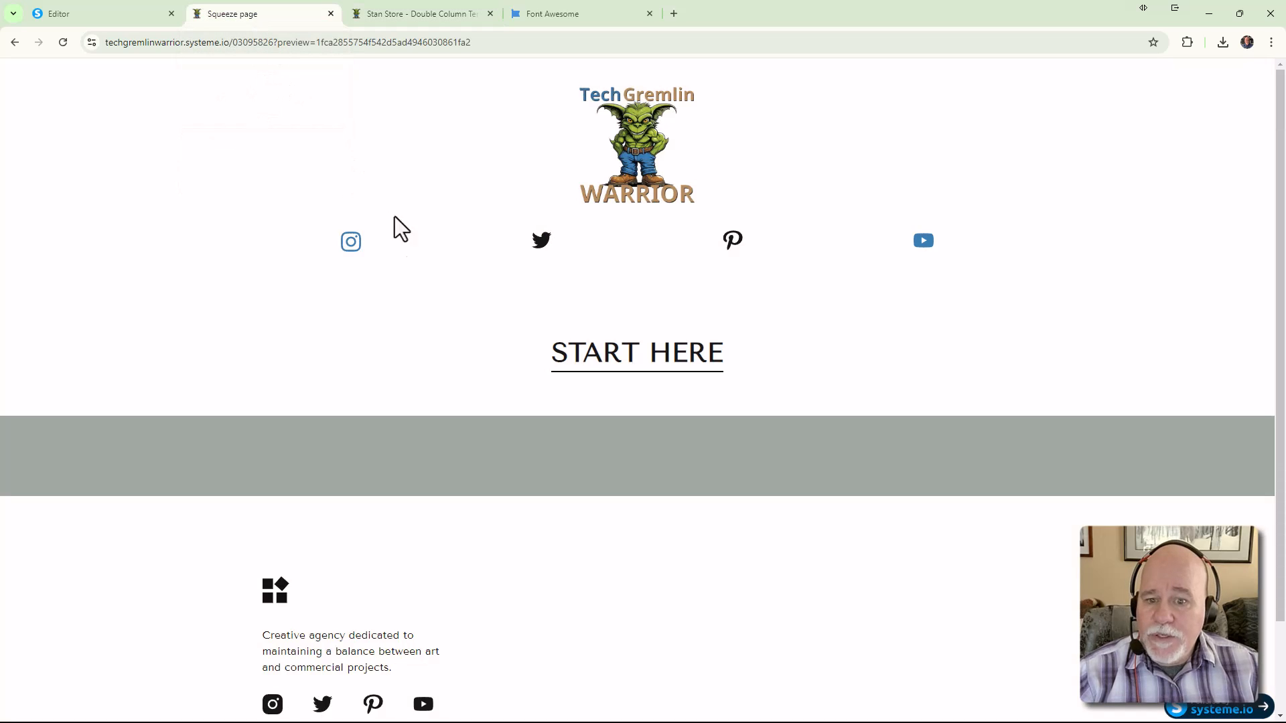
pyautogui.click(86, 16)
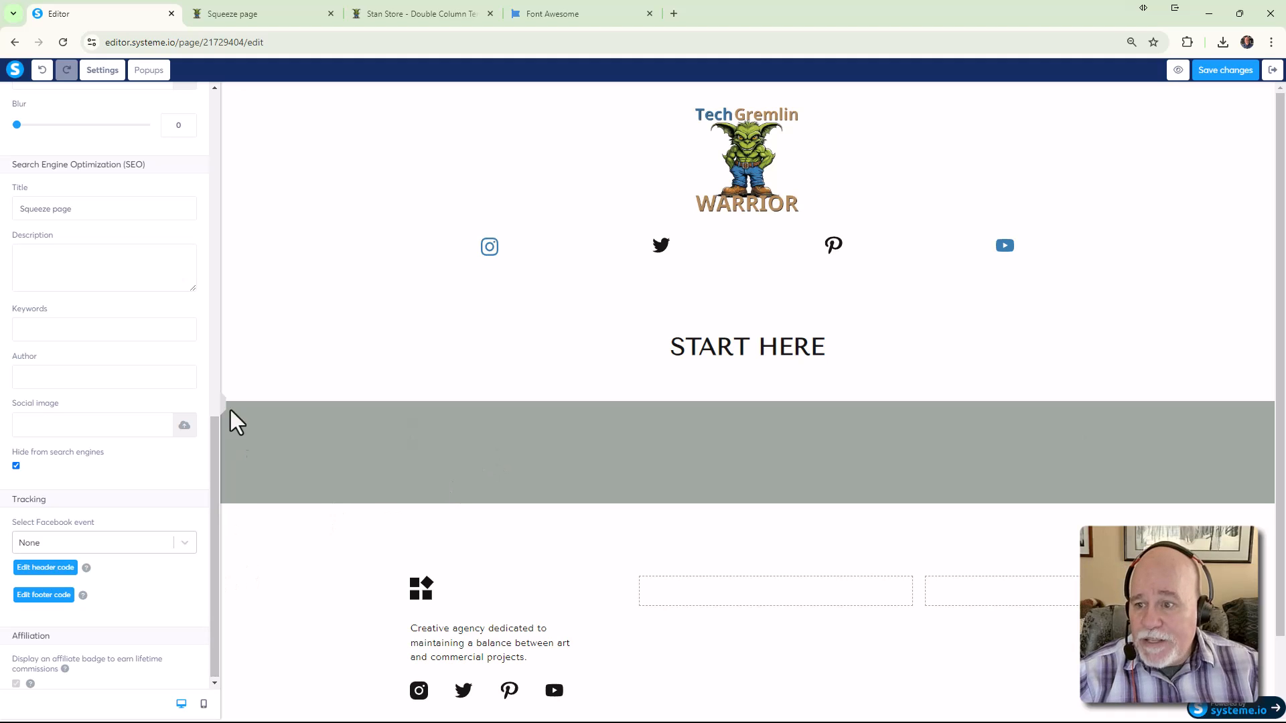
# Drop a new Section block just below START HERE and open its empty row's settings
pyautogui.click(537, 344)
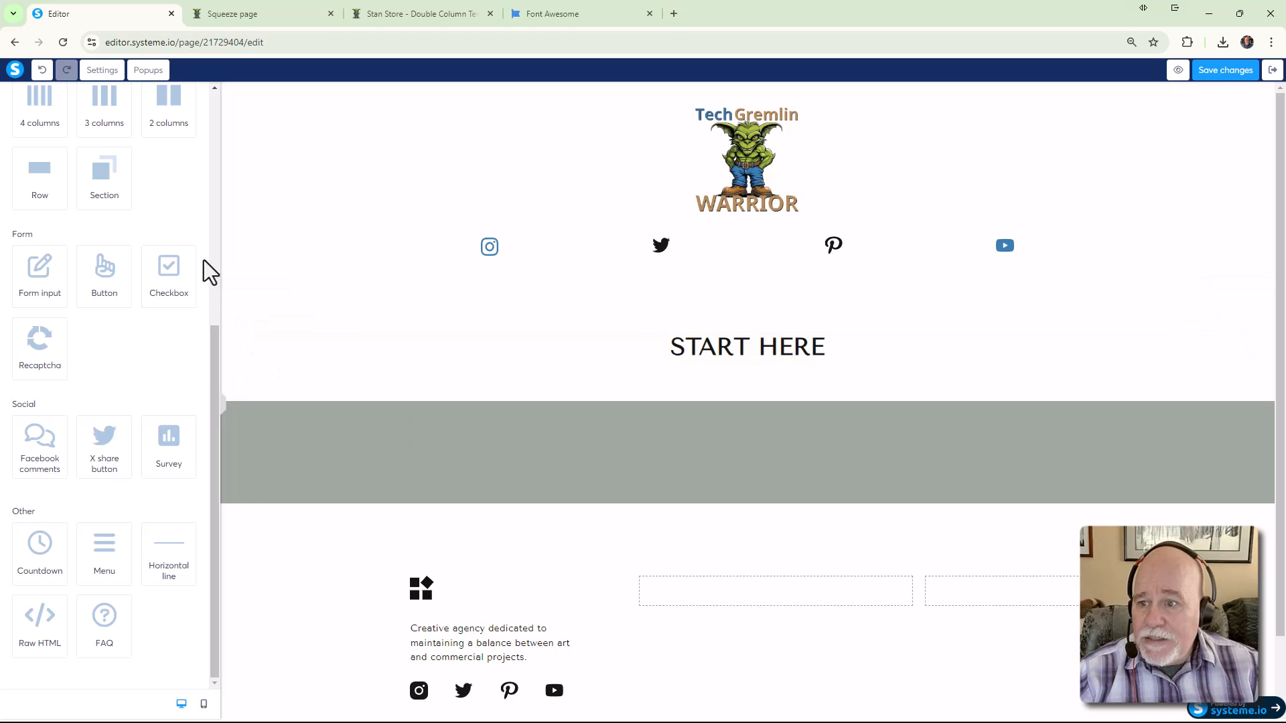
pyautogui.moveTo(120, 186); pyautogui.dragTo(572, 369)
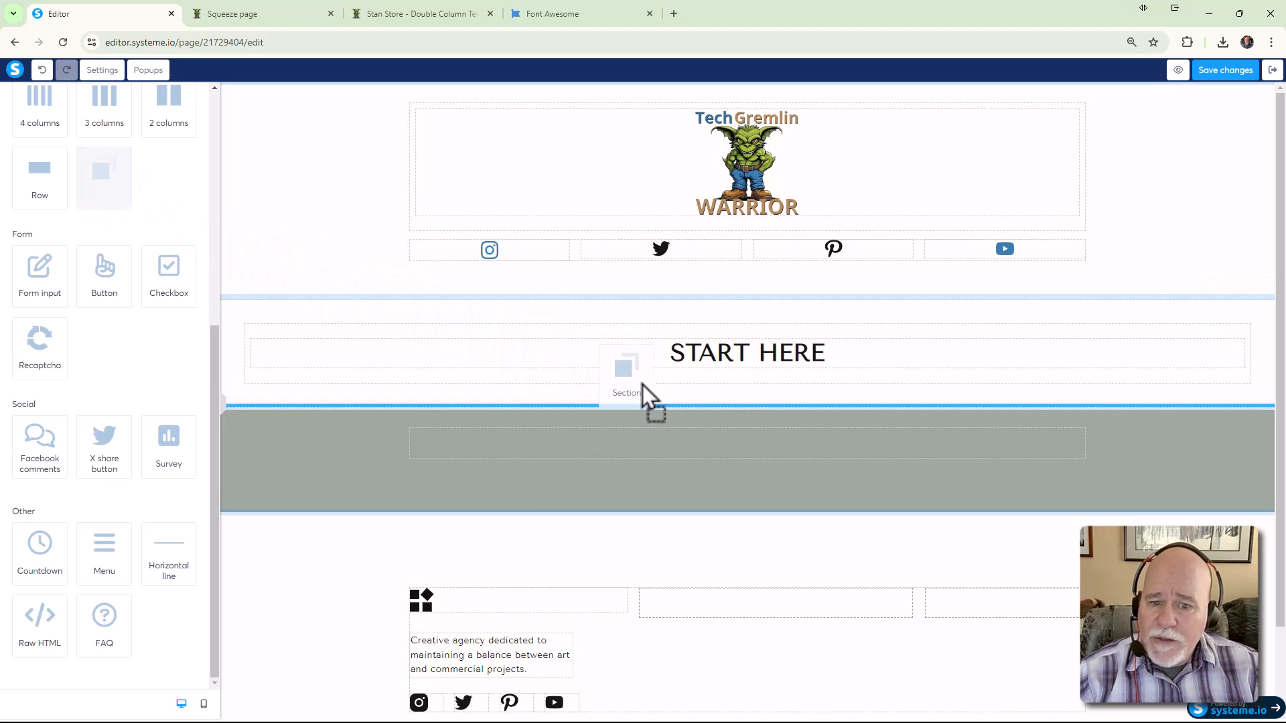
pyautogui.moveTo(669, 362)
pyautogui.mouseDown()
pyautogui.moveTo(698, 359)
pyautogui.moveTo(681, 382)
pyautogui.mouseUp()
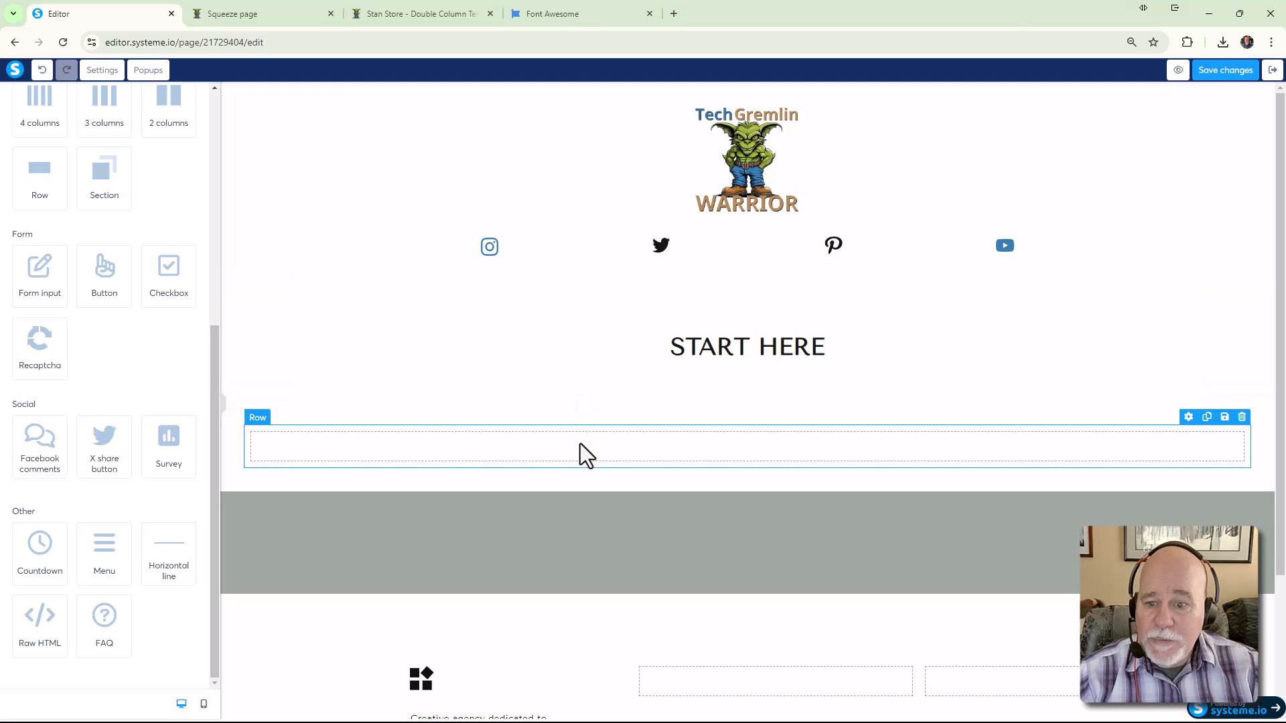
pyautogui.click(224, 414)
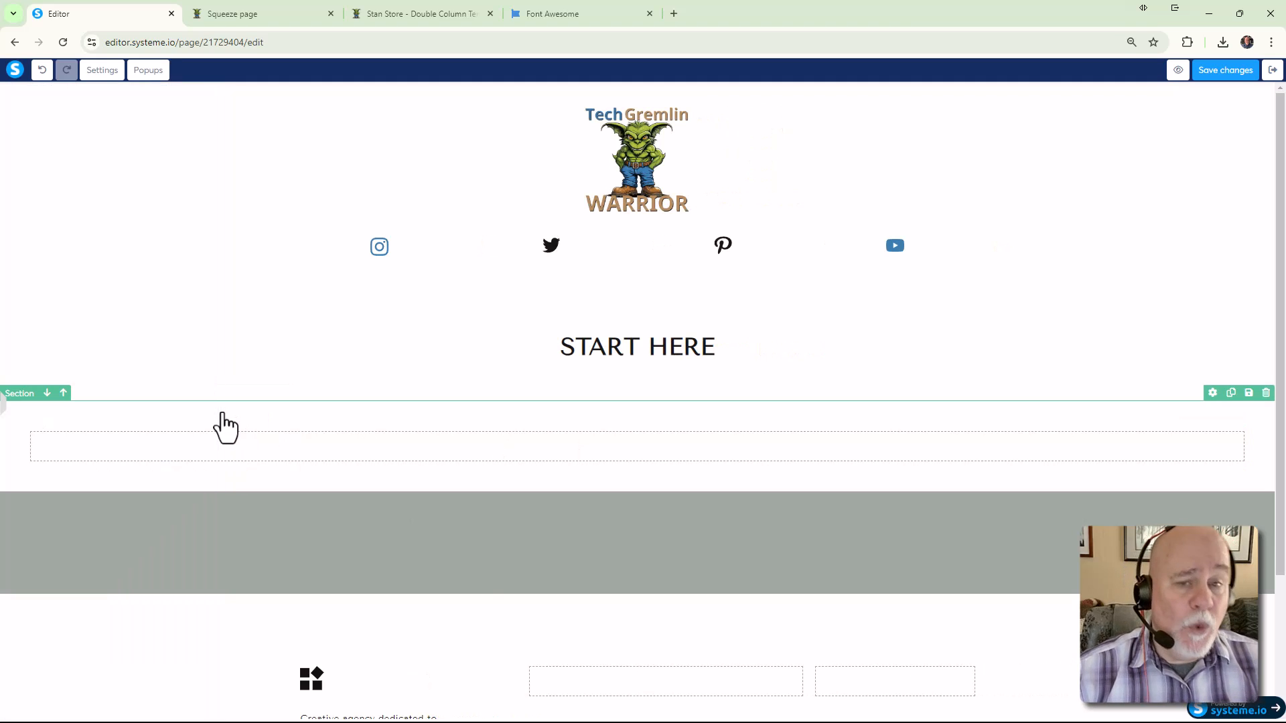
pyautogui.click(208, 455)
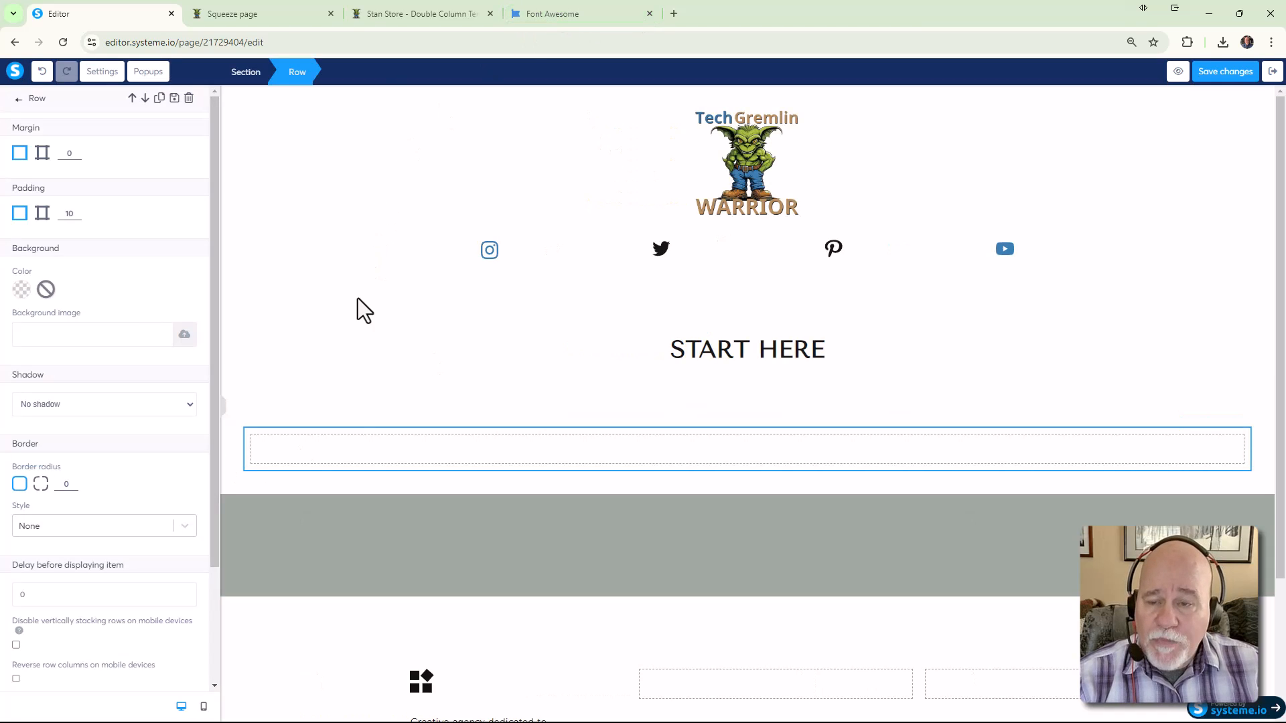
# After checking the Stan Store reference, round the row's corners and give it a solid border
pyautogui.click(389, 14)
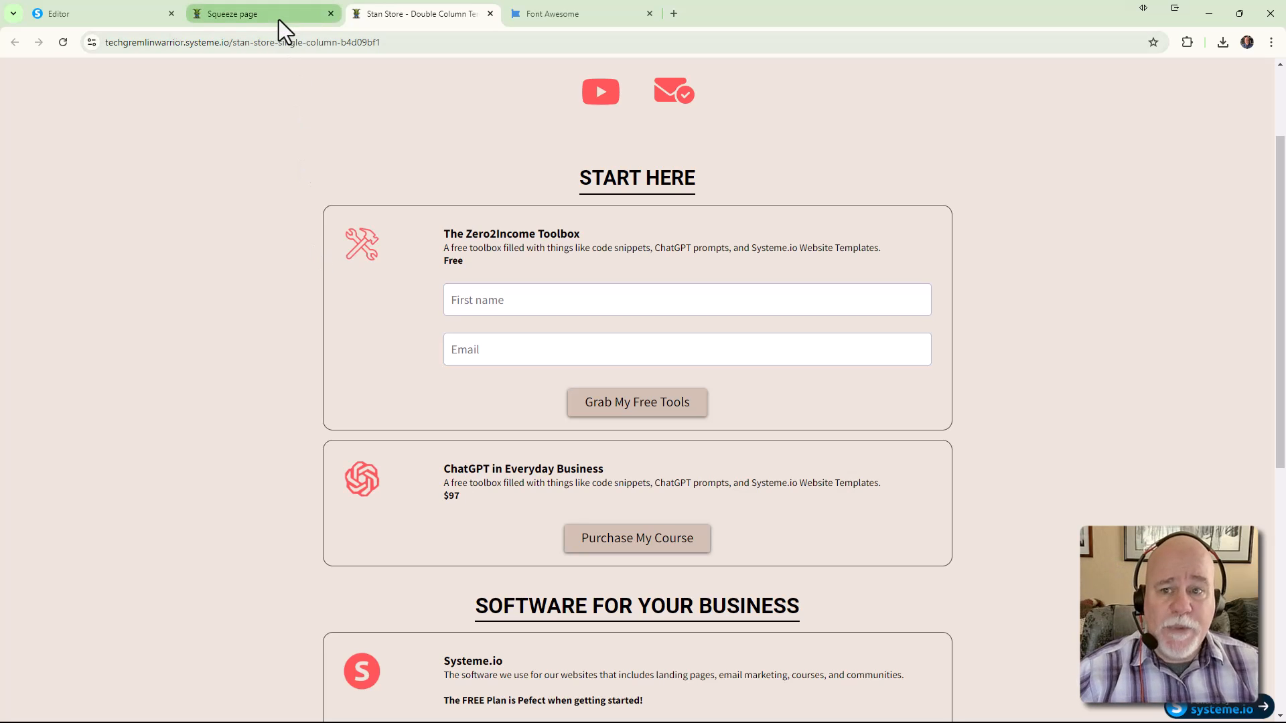
pyautogui.moveTo(278, 20)
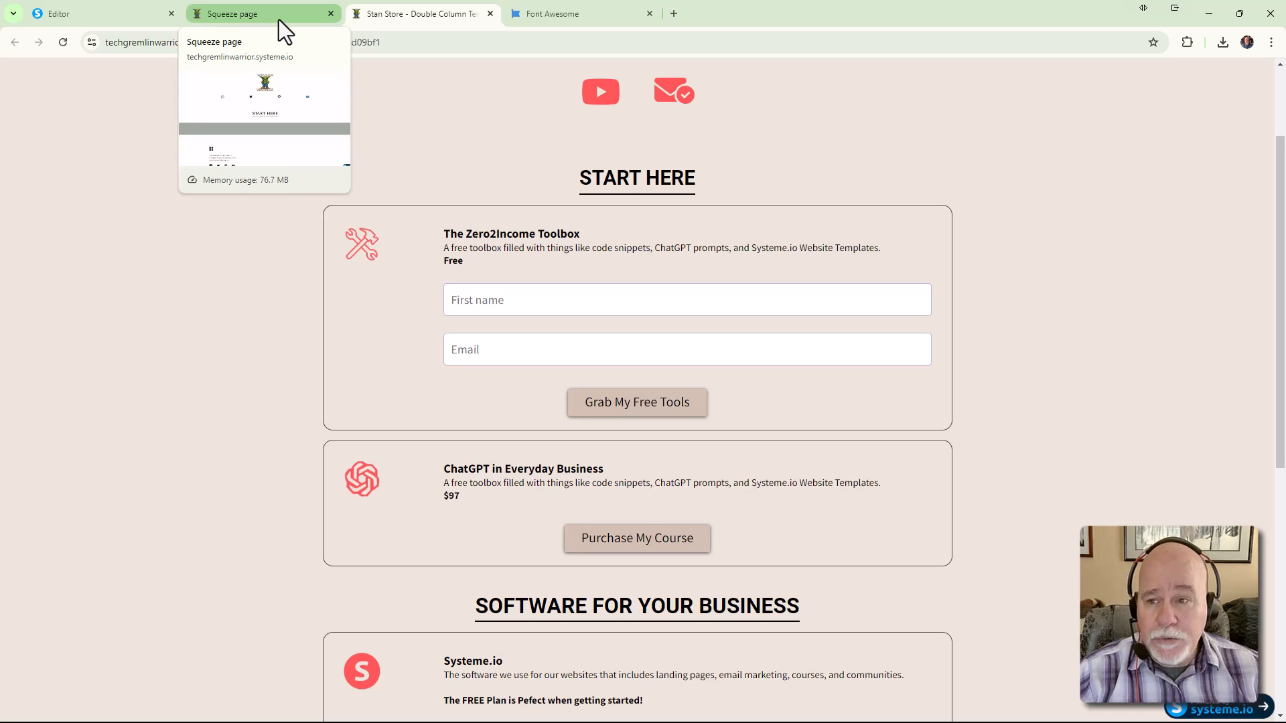
pyautogui.click(119, 11)
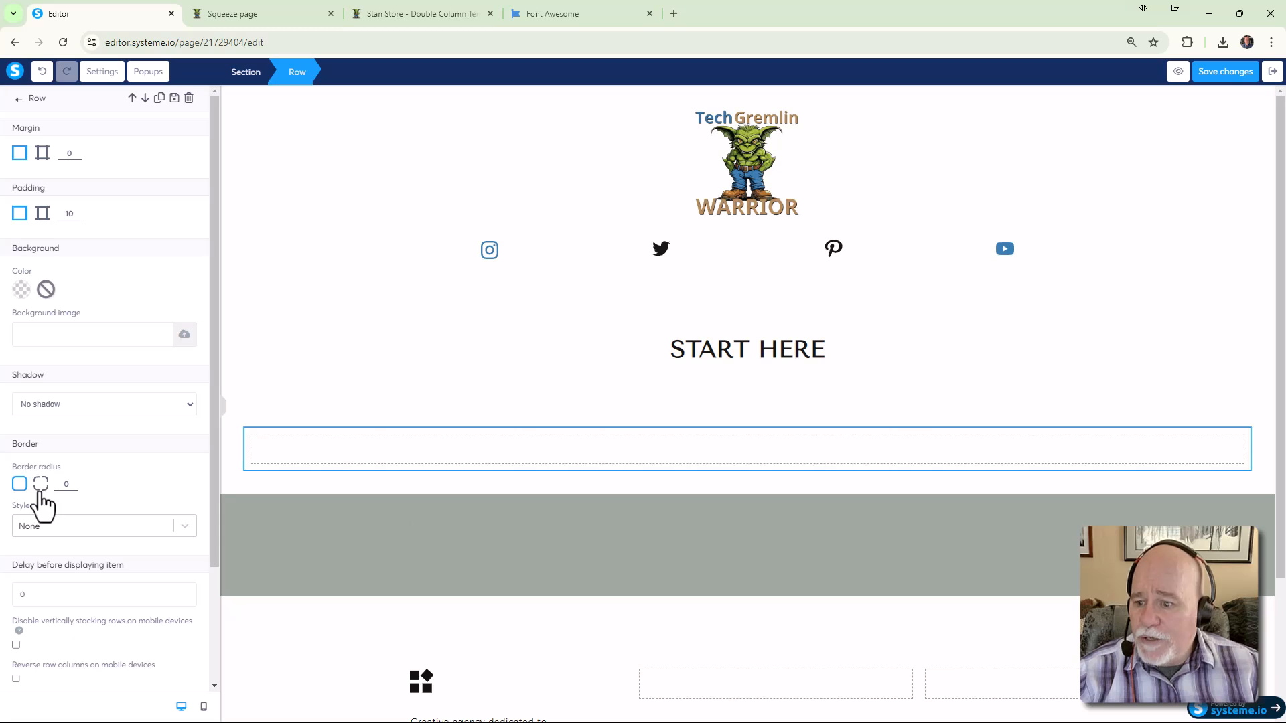
pyautogui.click(73, 482)
pyautogui.click(74, 482)
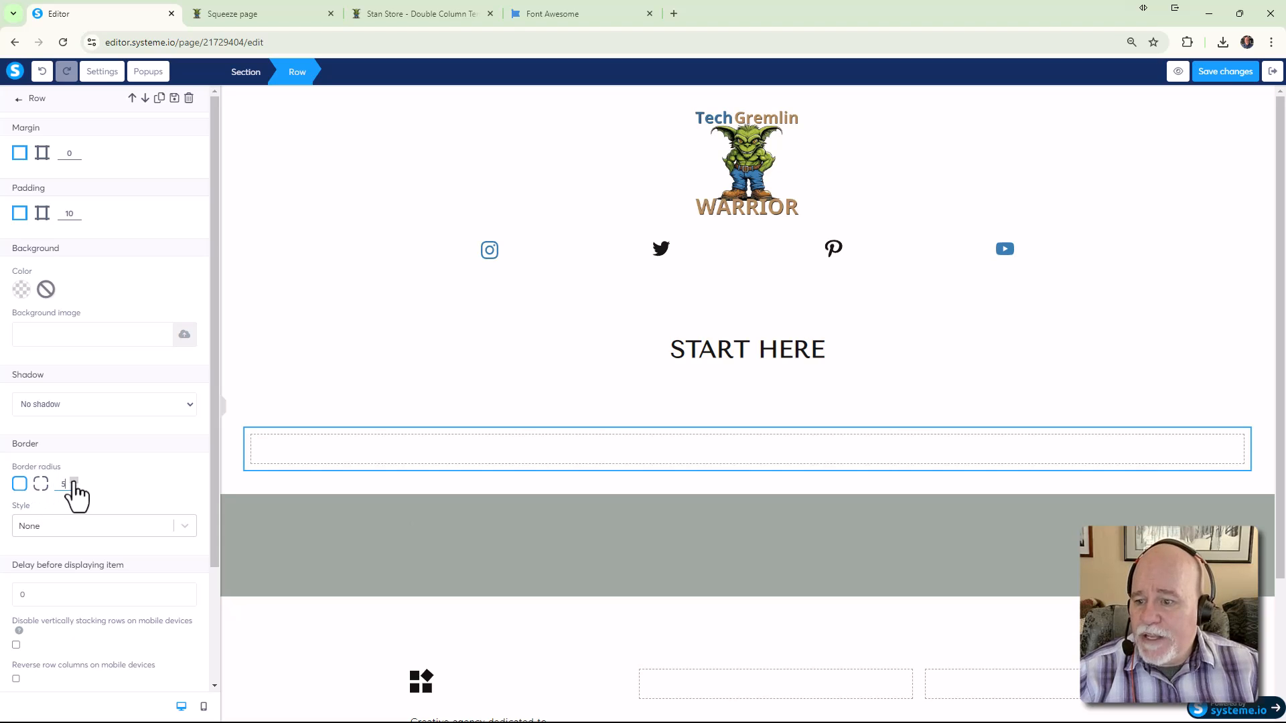
pyautogui.scroll(-2, 174, 416)
pyautogui.click(183, 395)
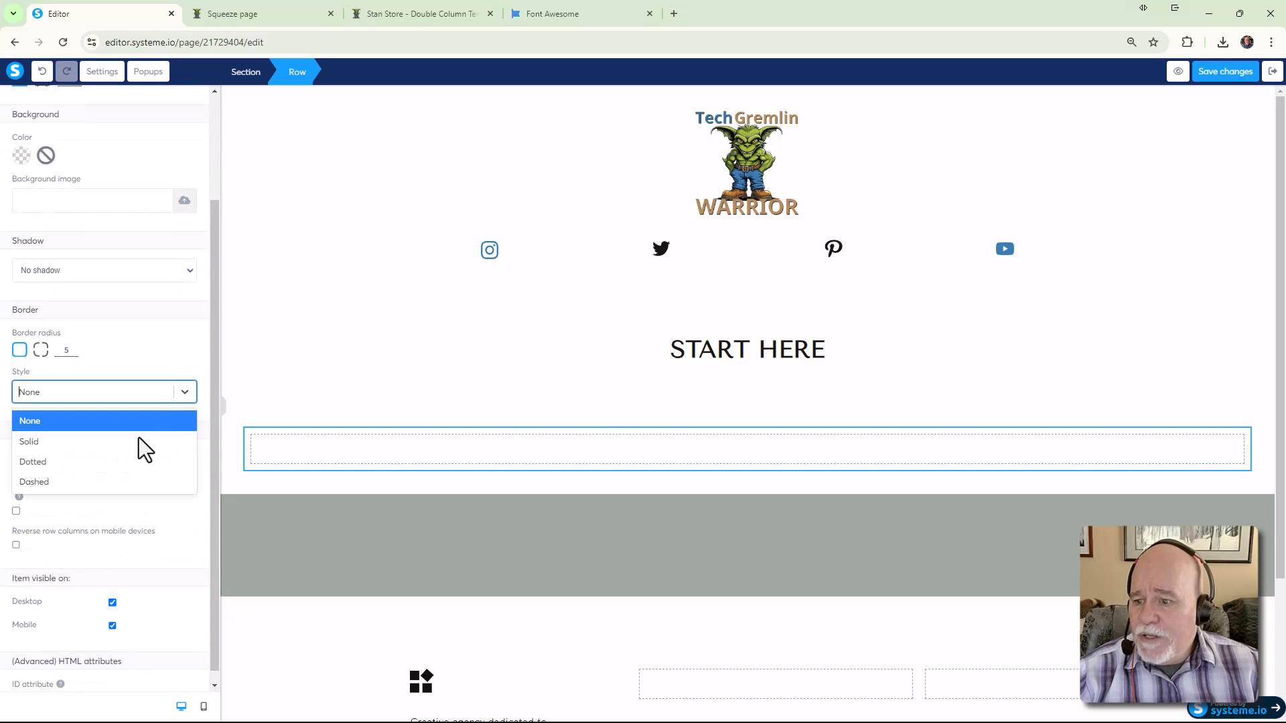
pyautogui.click(122, 443)
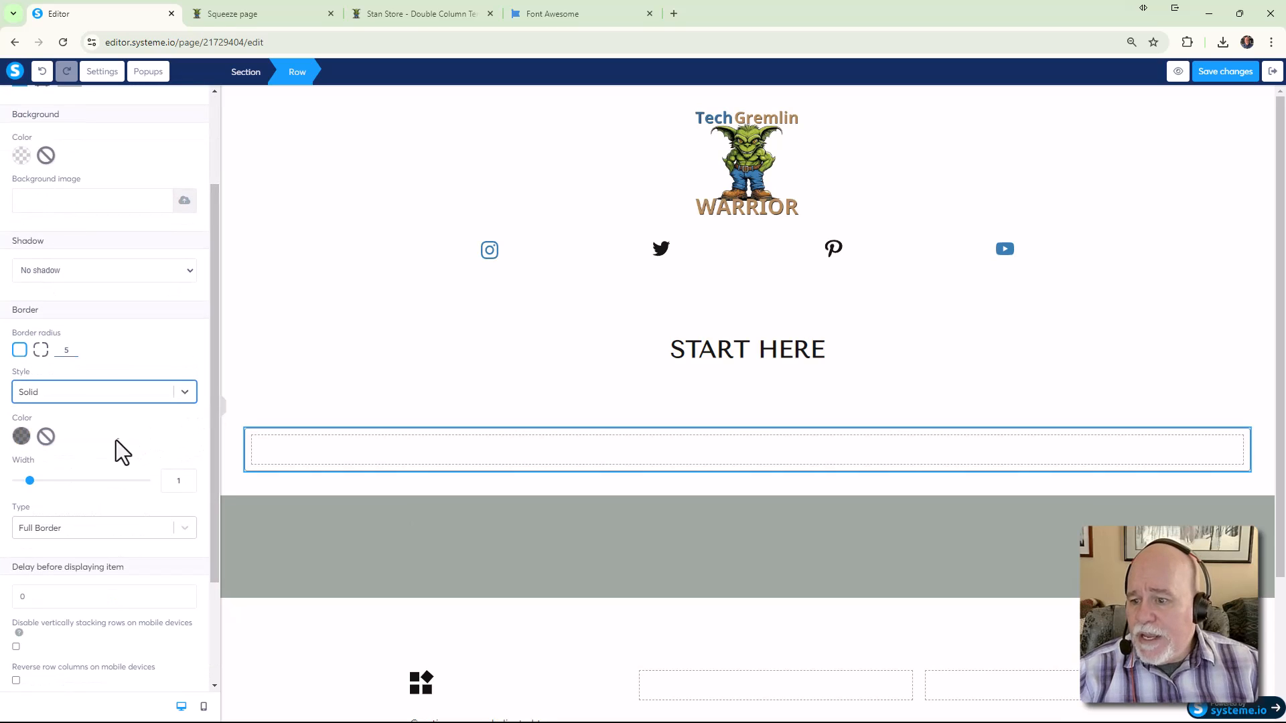
# Sample the YouTube icon's blue with ColorZilla and set it as the row's border colour, saving it to Your colors
pyautogui.click(21, 436)
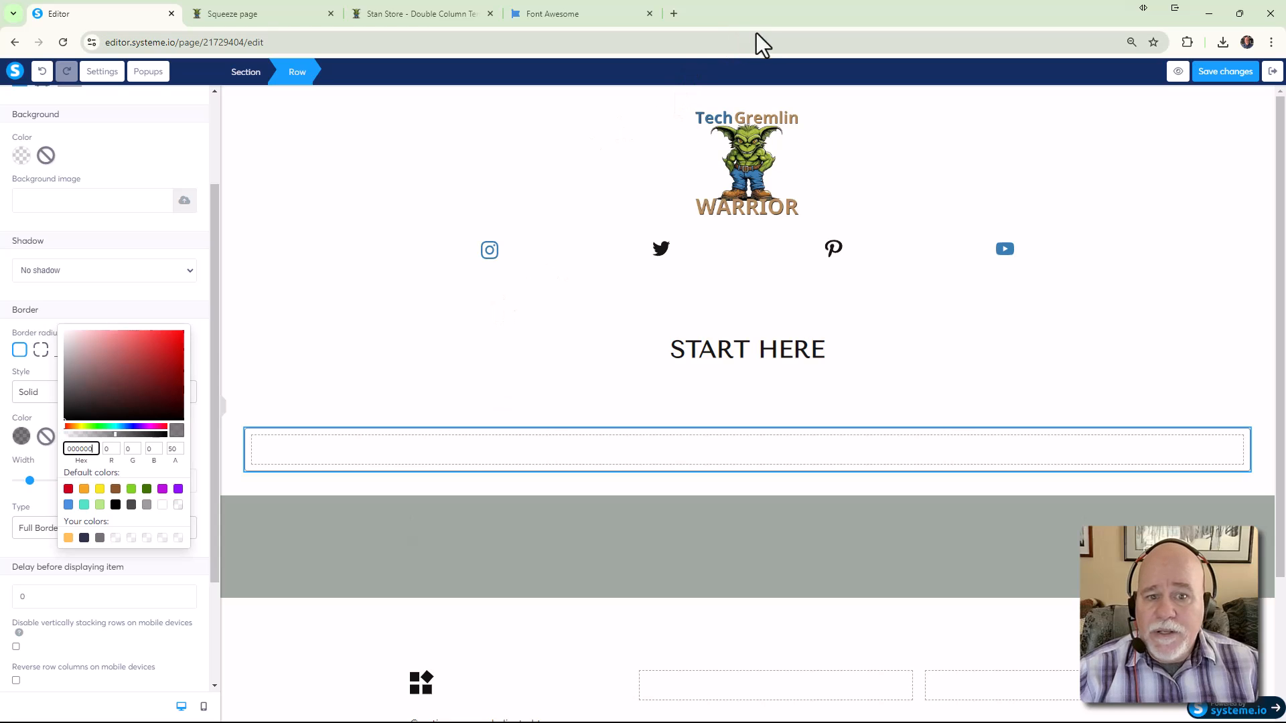
pyautogui.click(1189, 43)
pyautogui.click(1027, 149)
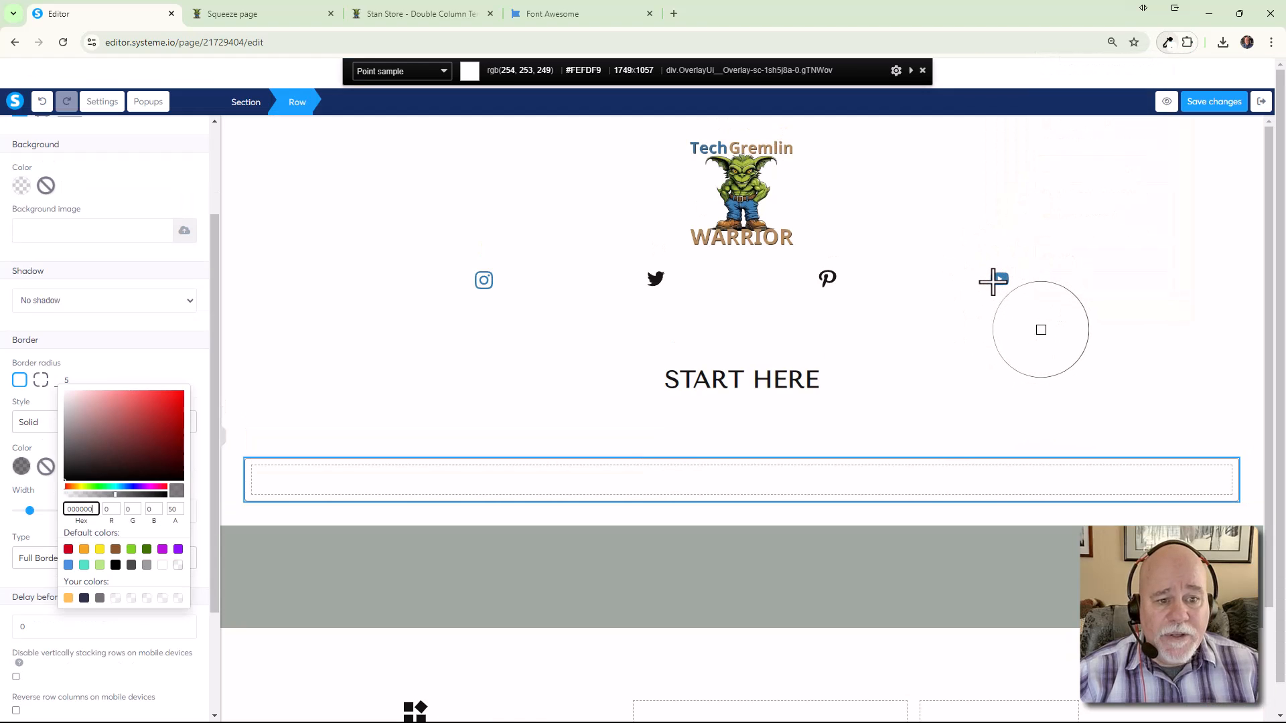
pyautogui.click(993, 282)
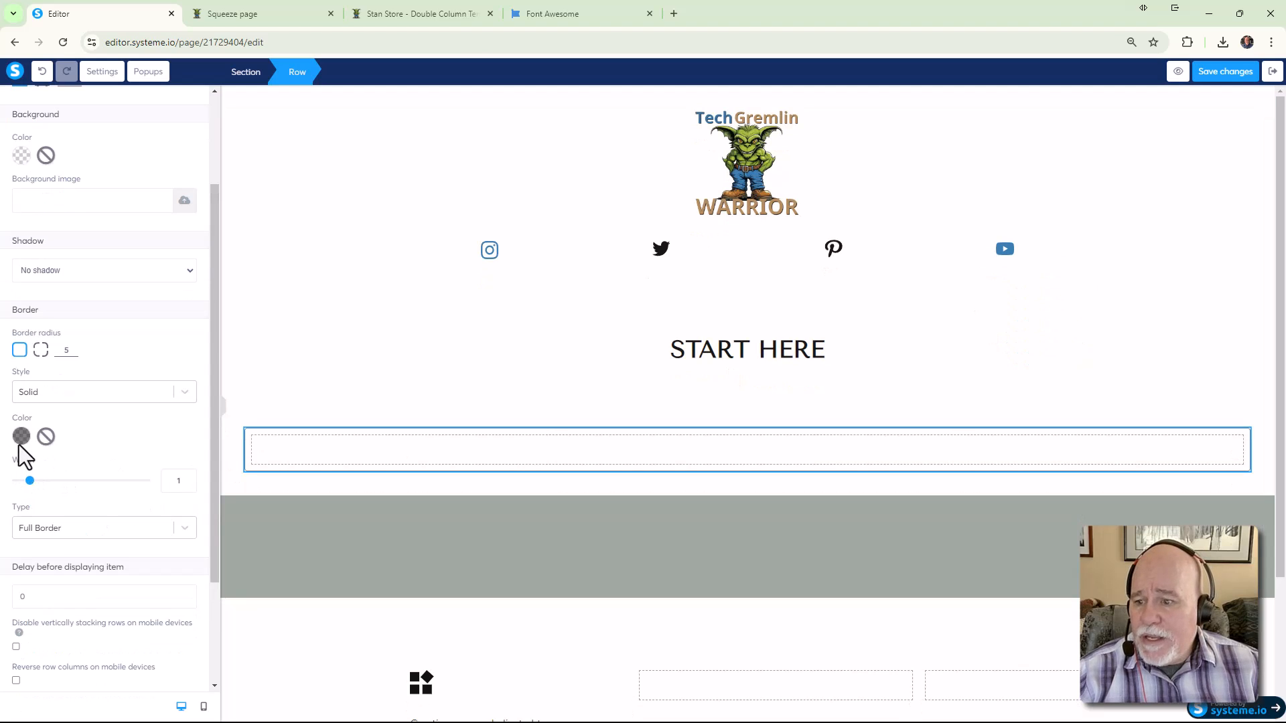
pyautogui.click(20, 440)
pyautogui.doubleClick(78, 449)
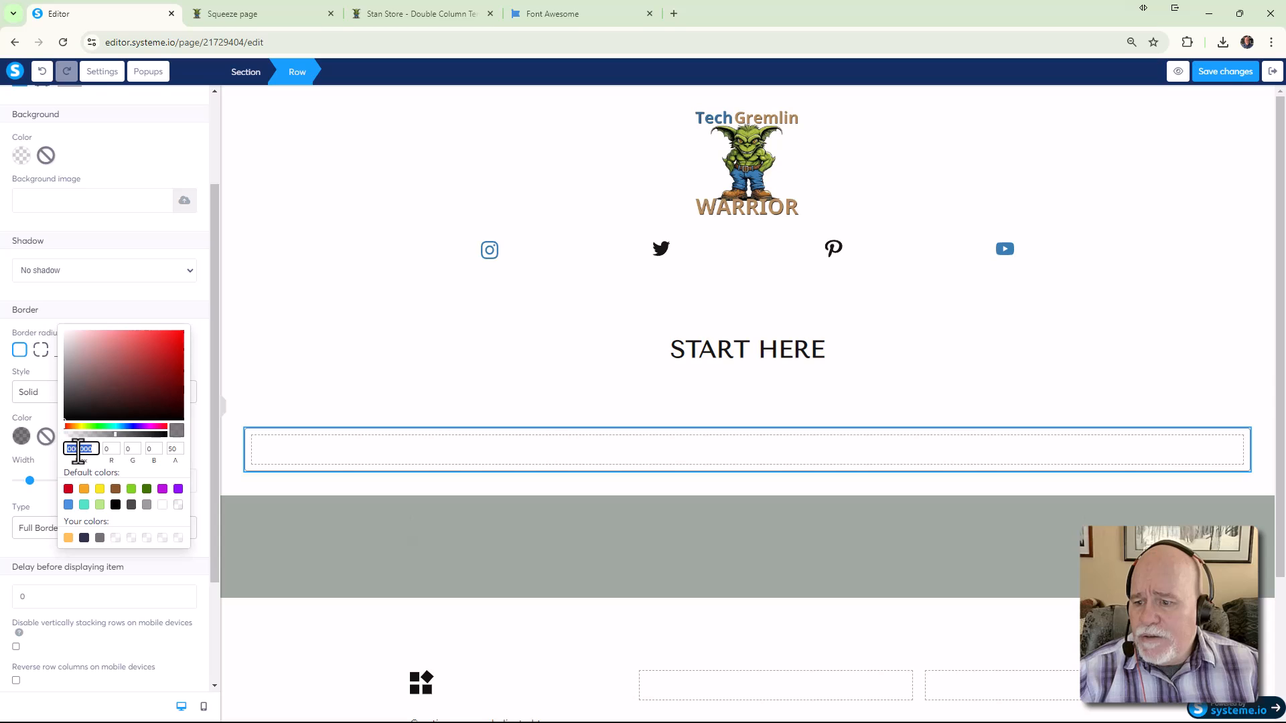
pyautogui.hotkey('ctrl', 'v')
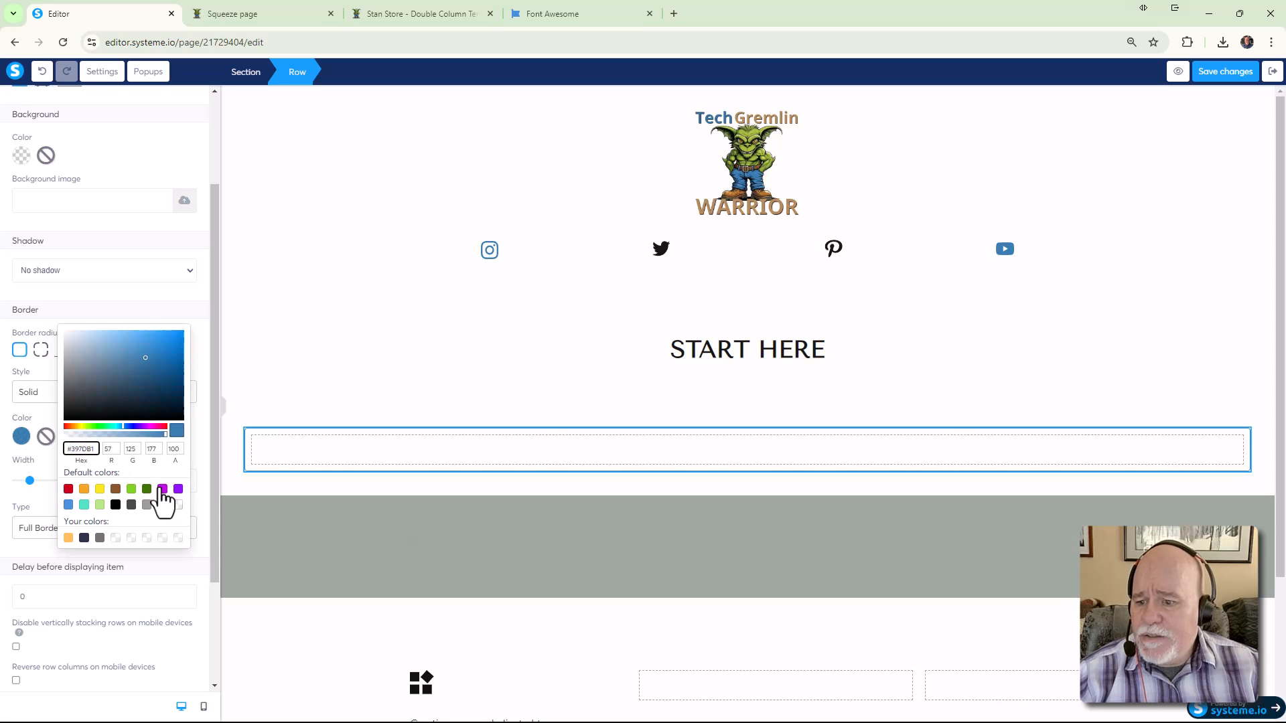
pyautogui.click(177, 539)
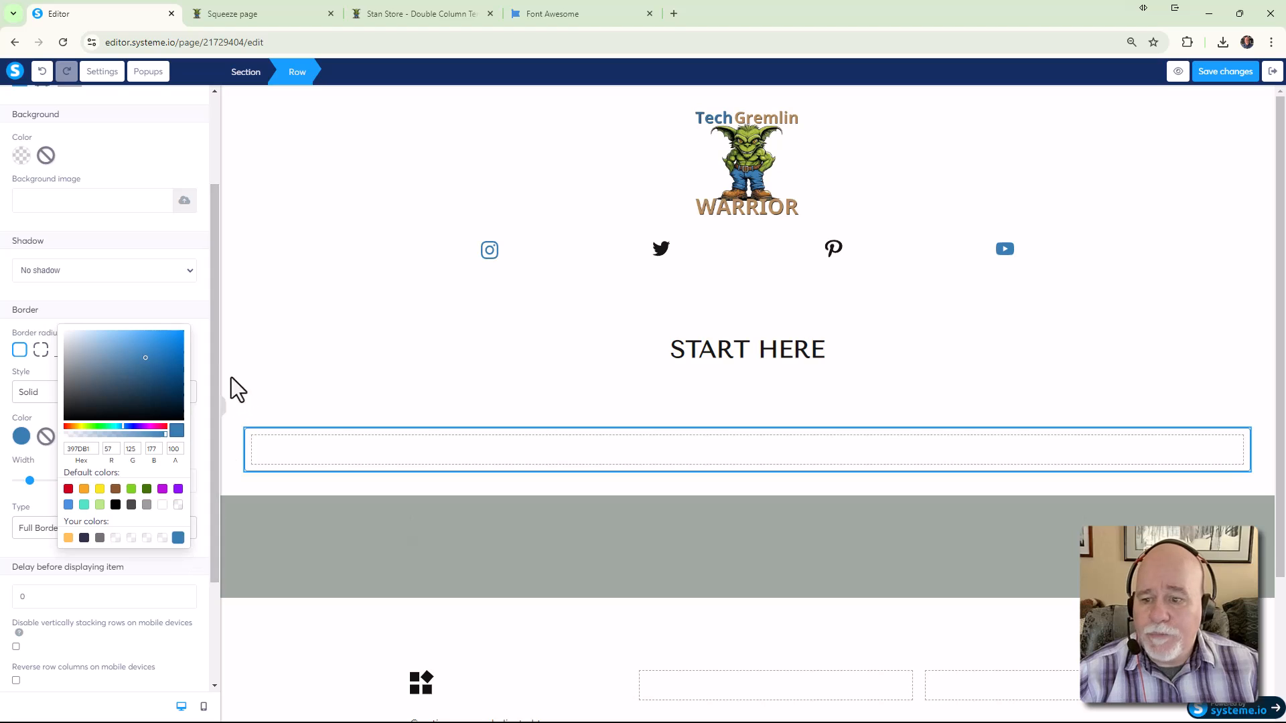
pyautogui.click(323, 341)
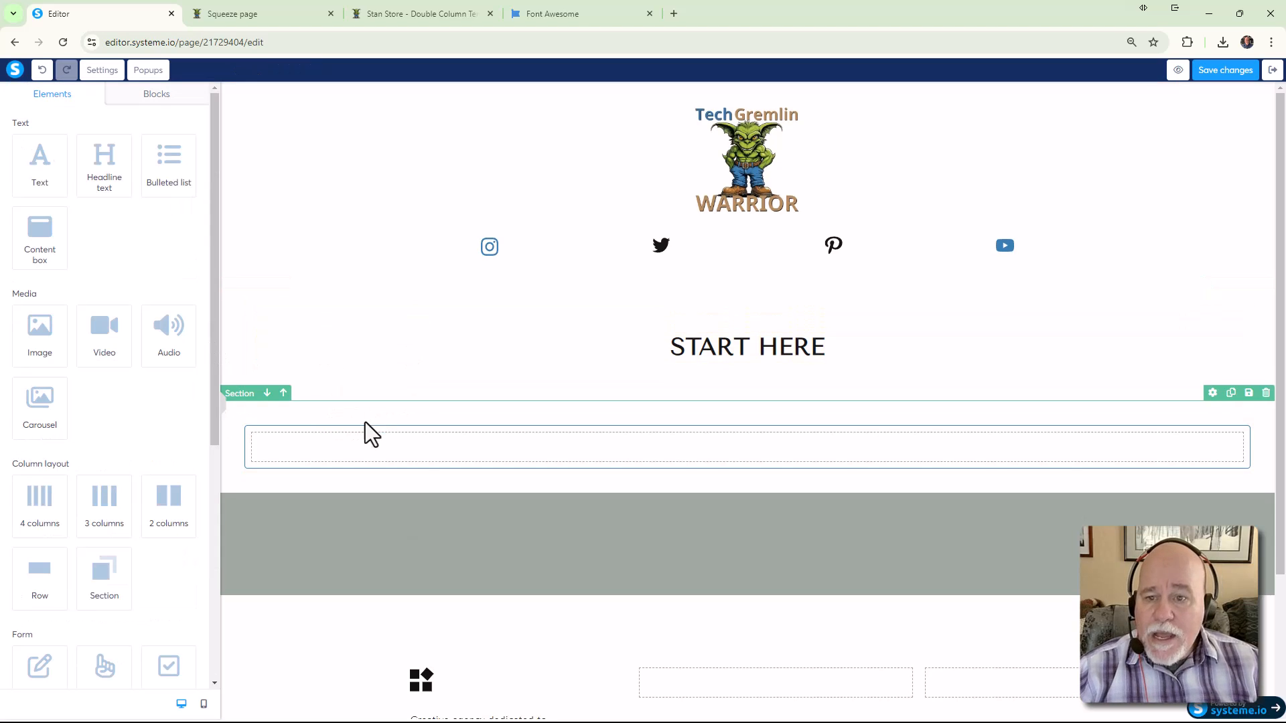
# After comparing with Stan Store and the preview, raise the row's border width from 1 to 2
pyautogui.click(376, 18)
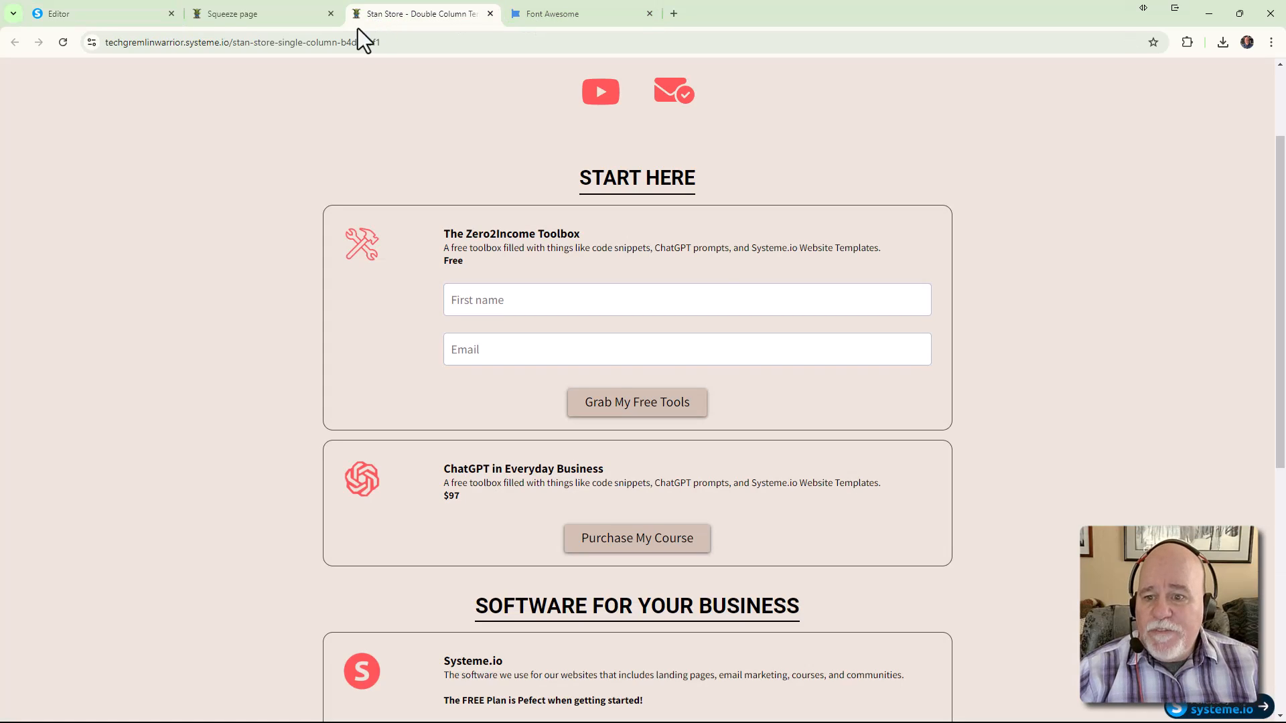
pyautogui.click(295, 18)
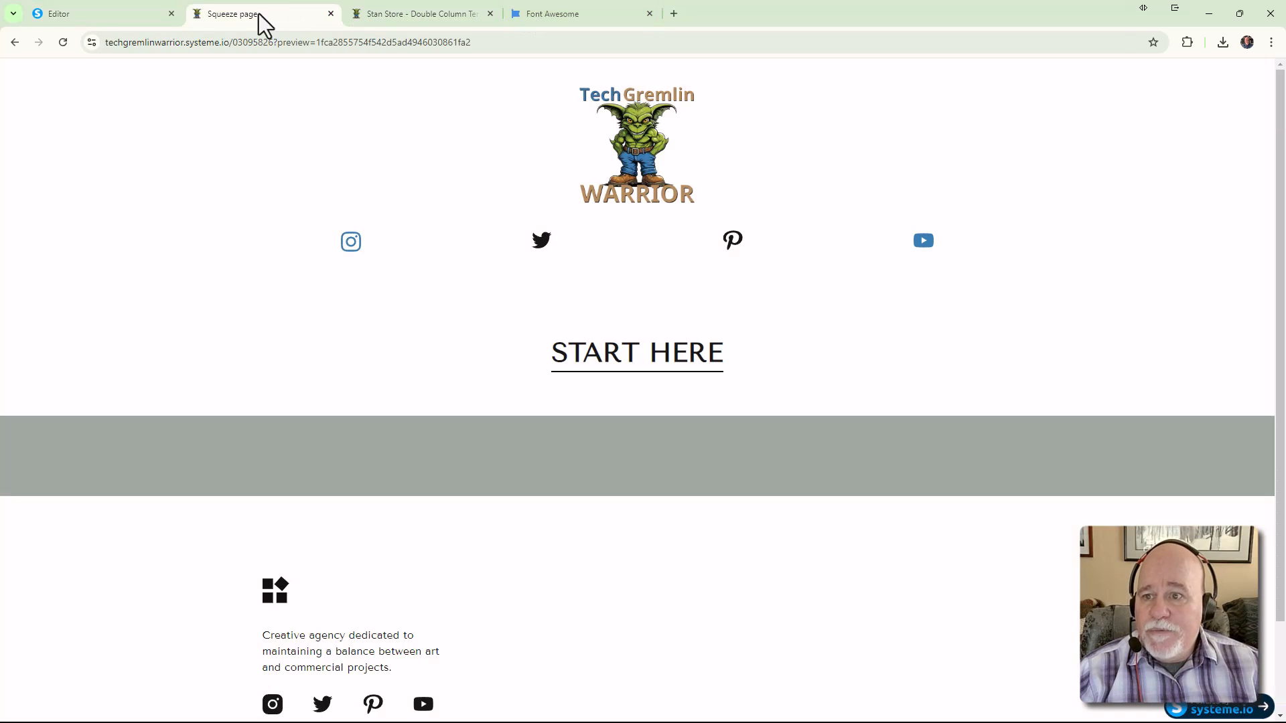
pyautogui.click(127, 16)
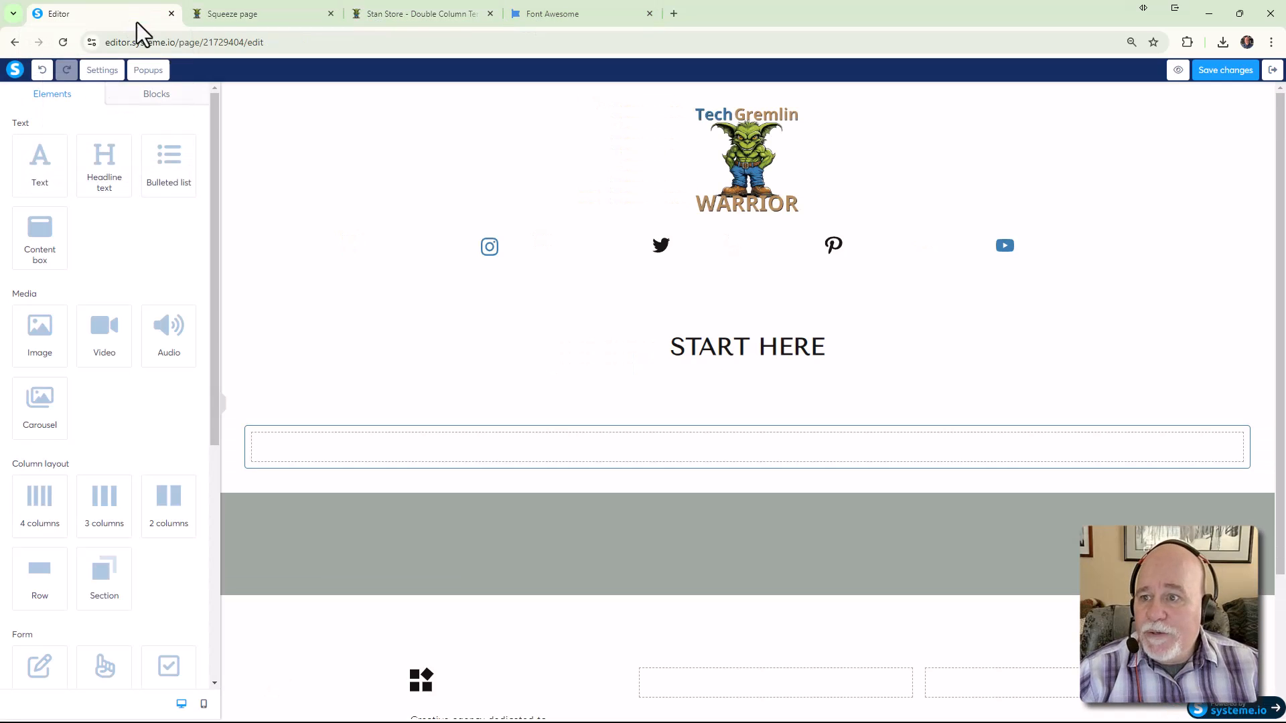
pyautogui.click(295, 449)
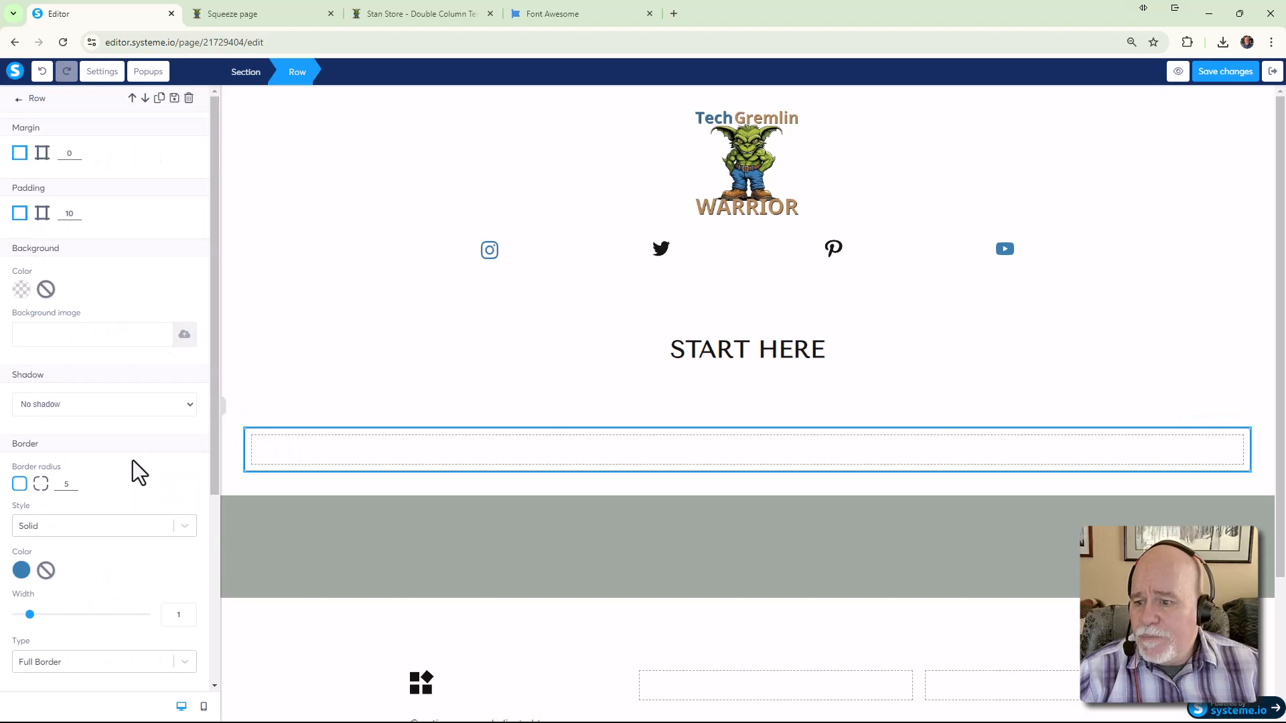
pyautogui.scroll(-2, 133, 462)
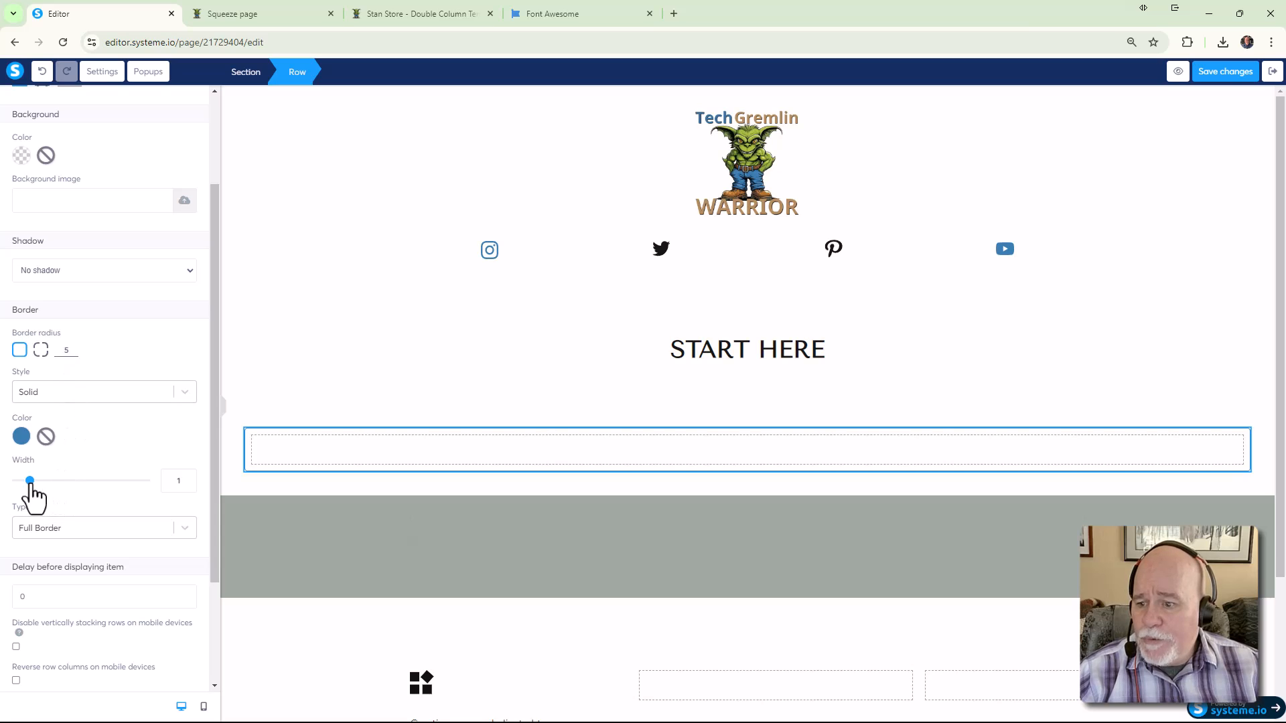
pyautogui.click(189, 477)
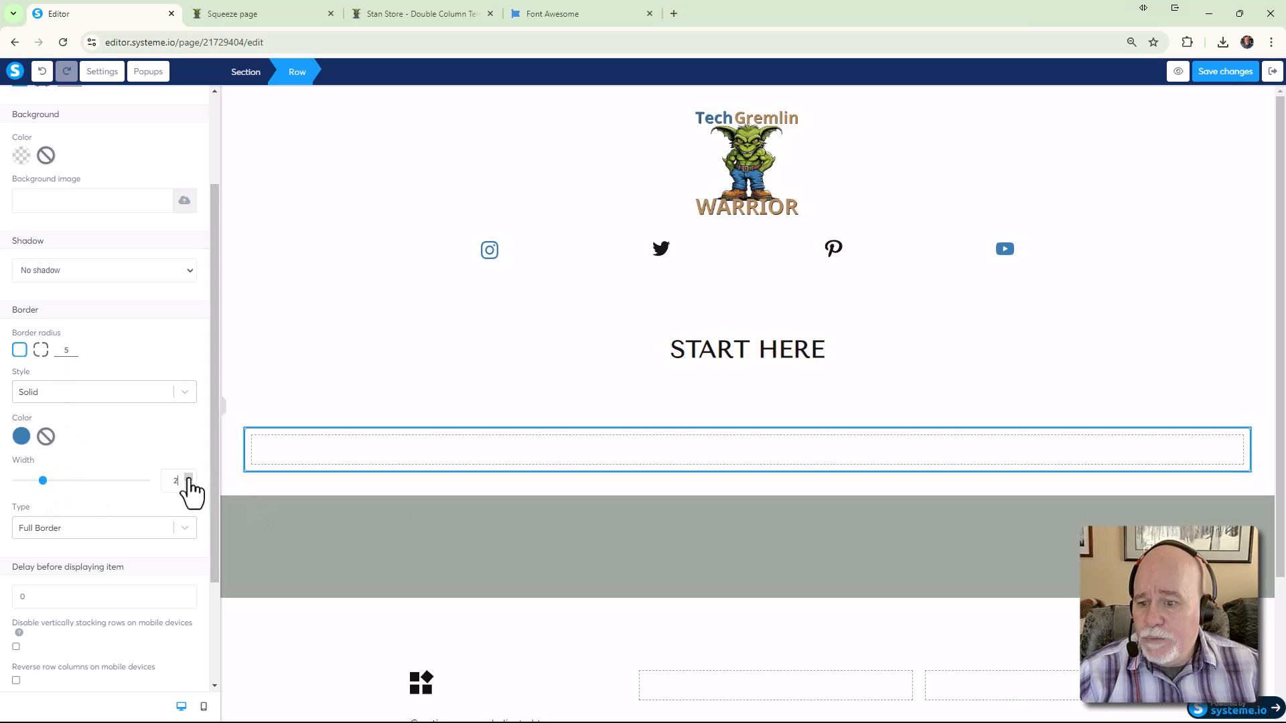
pyautogui.click(288, 408)
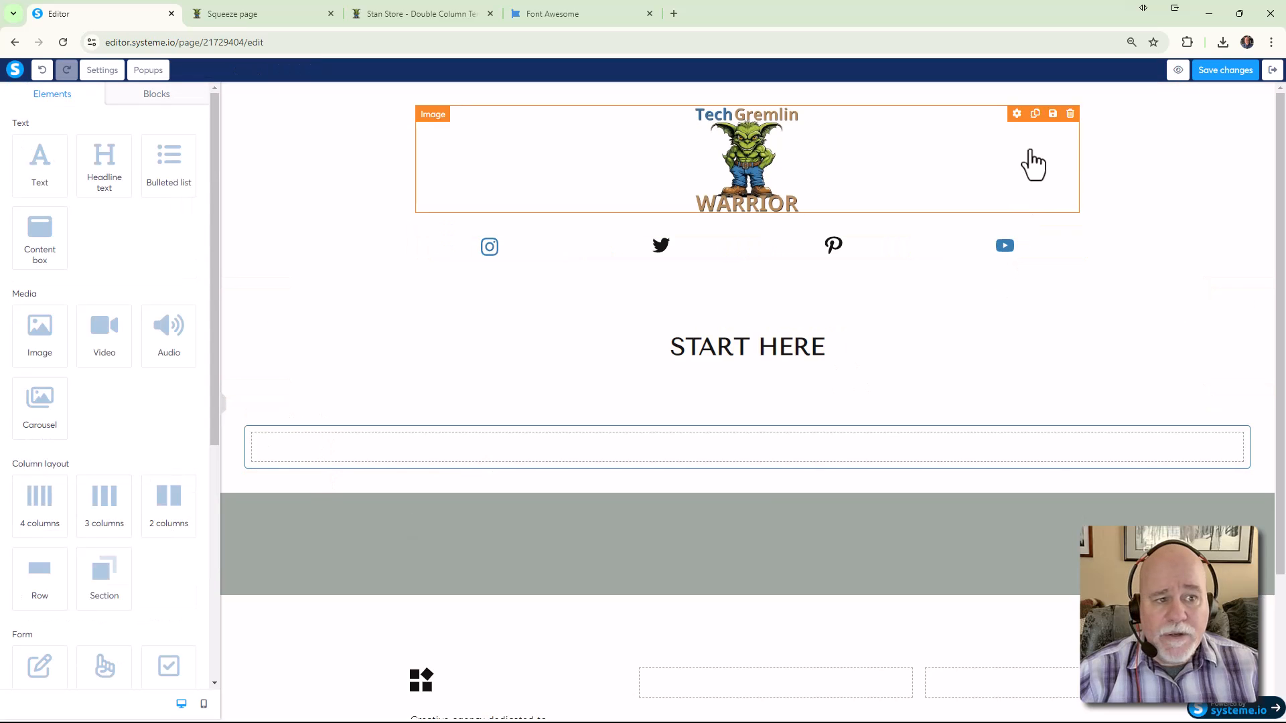
pyautogui.click(1177, 70)
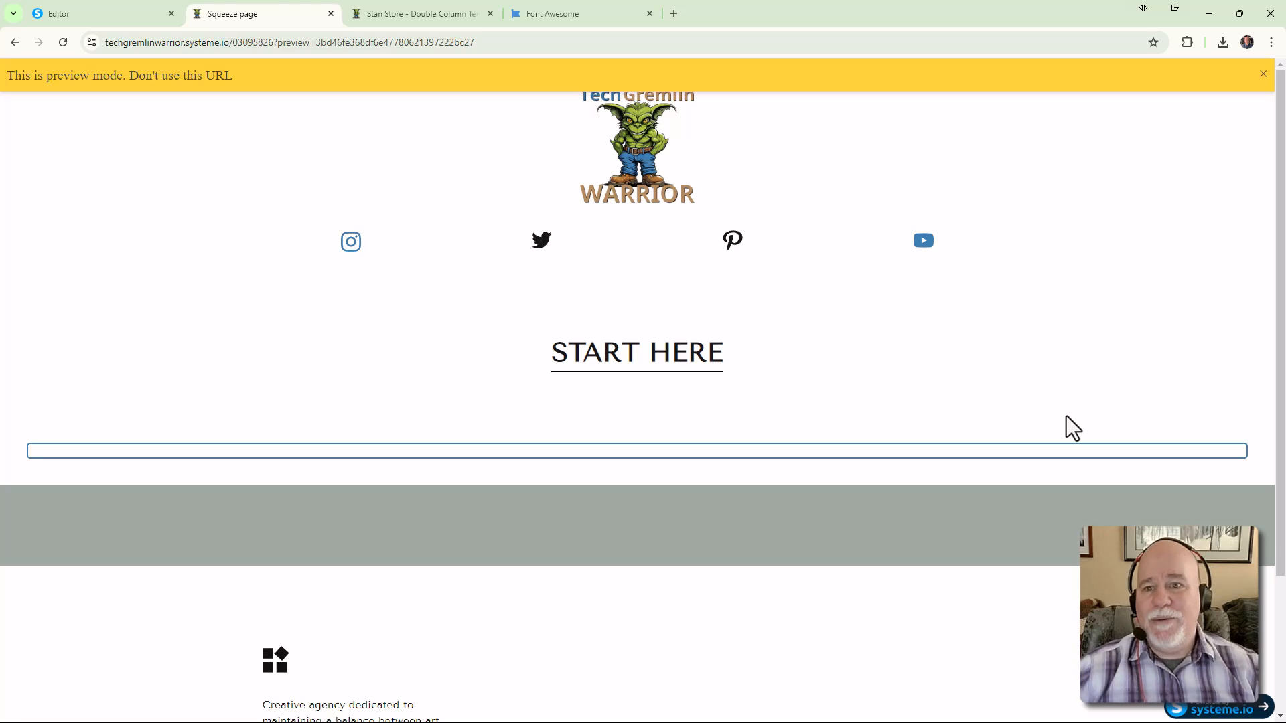
pyautogui.click(436, 16)
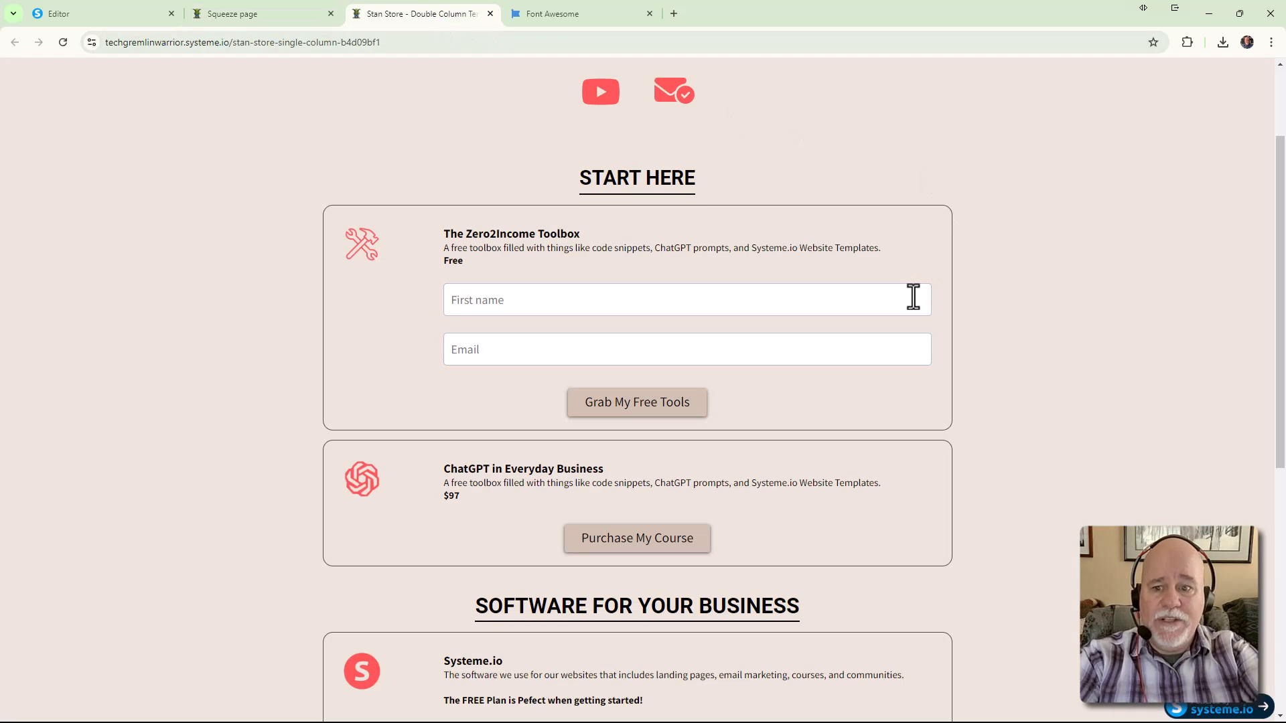
pyautogui.click(314, 9)
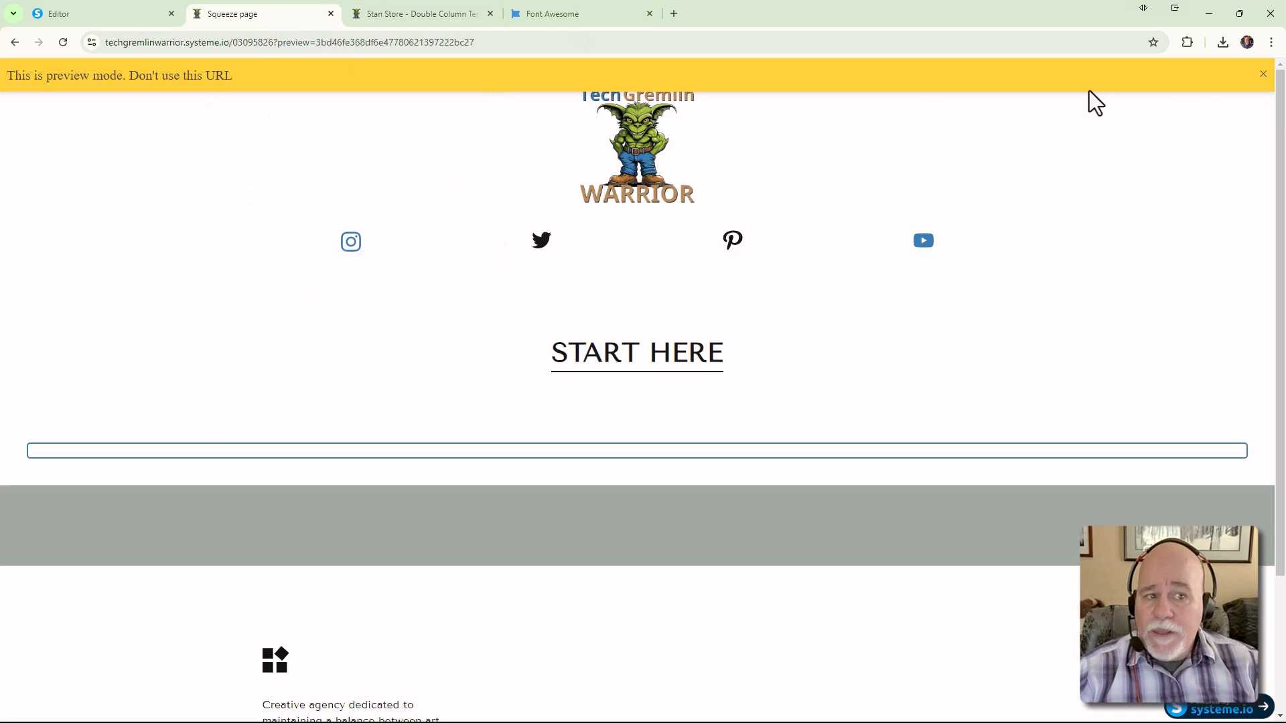
pyautogui.click(1262, 75)
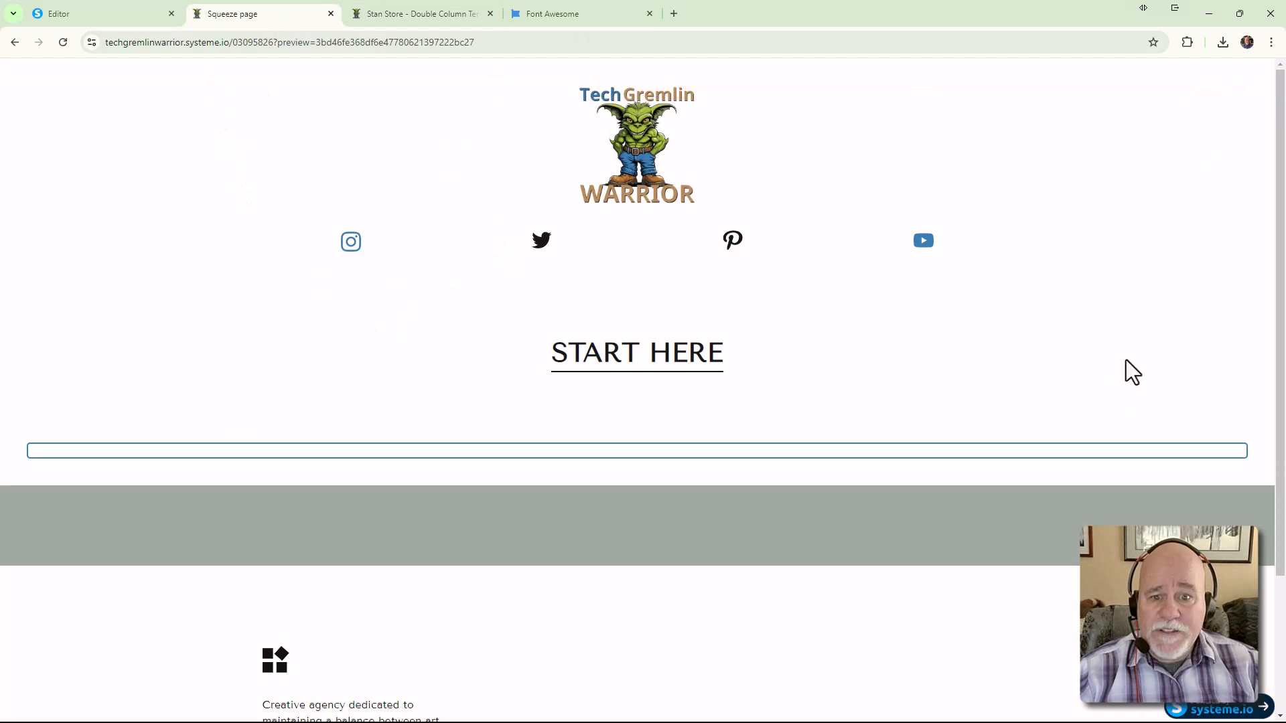
pyautogui.click(166, 16)
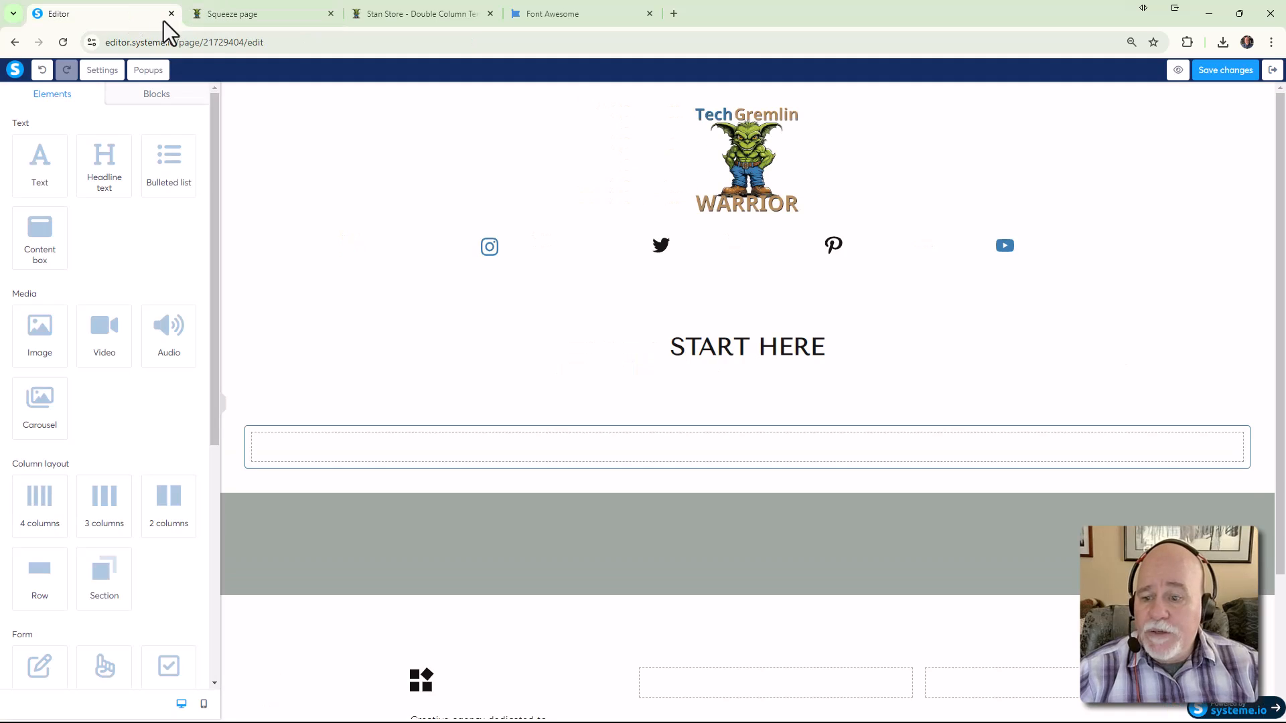
# Set the section's content width to Medium, after trying Wide, then view Stan Store for comparison
pyautogui.click(305, 416)
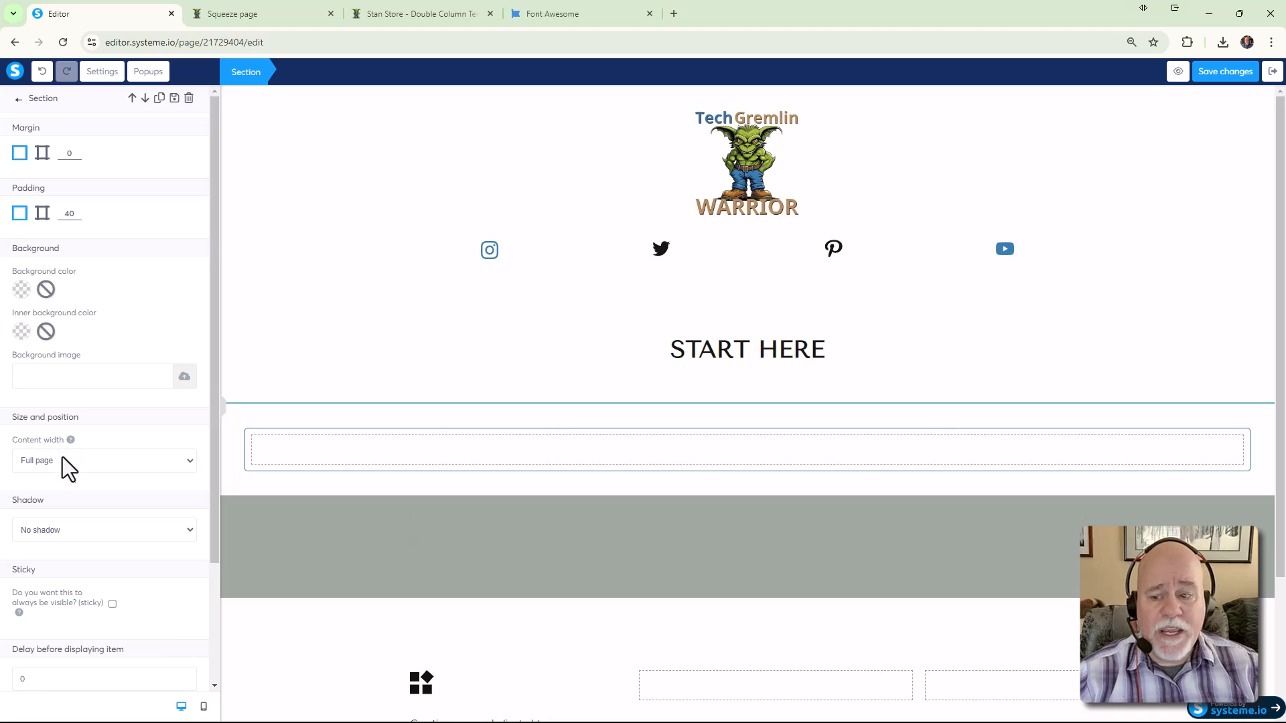
pyautogui.click(186, 462)
pyautogui.click(162, 493)
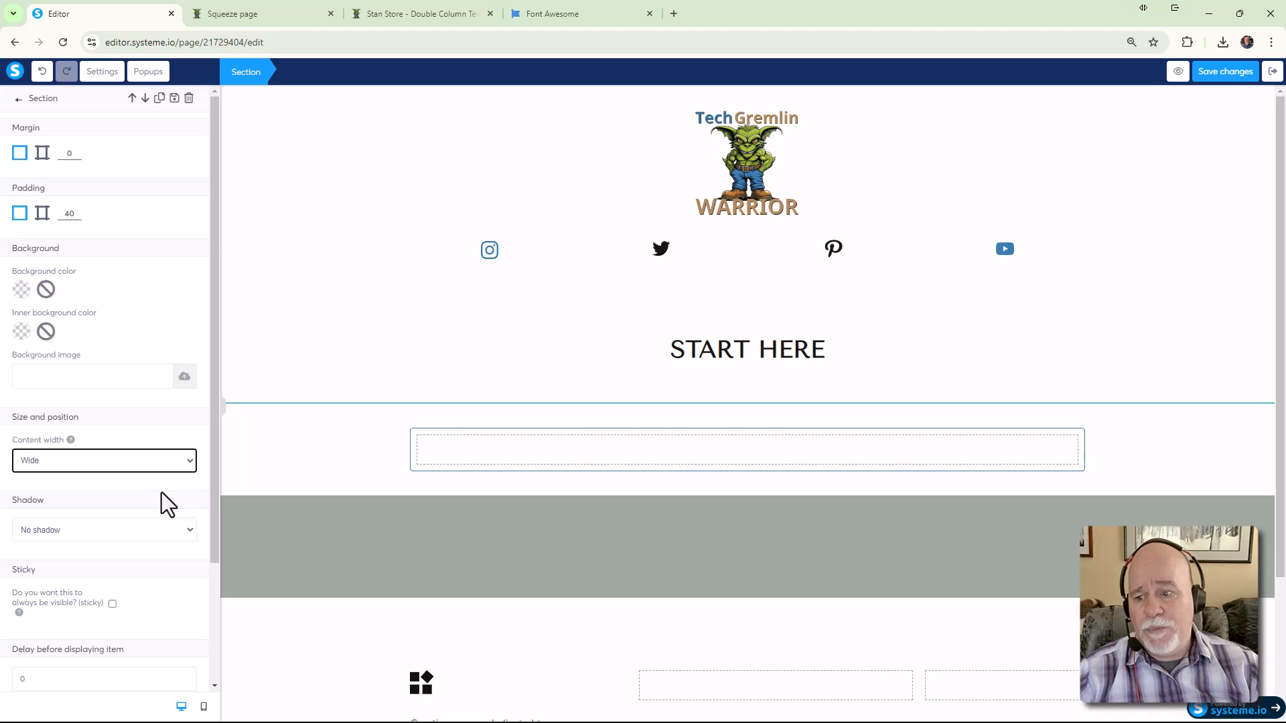
pyautogui.click(192, 462)
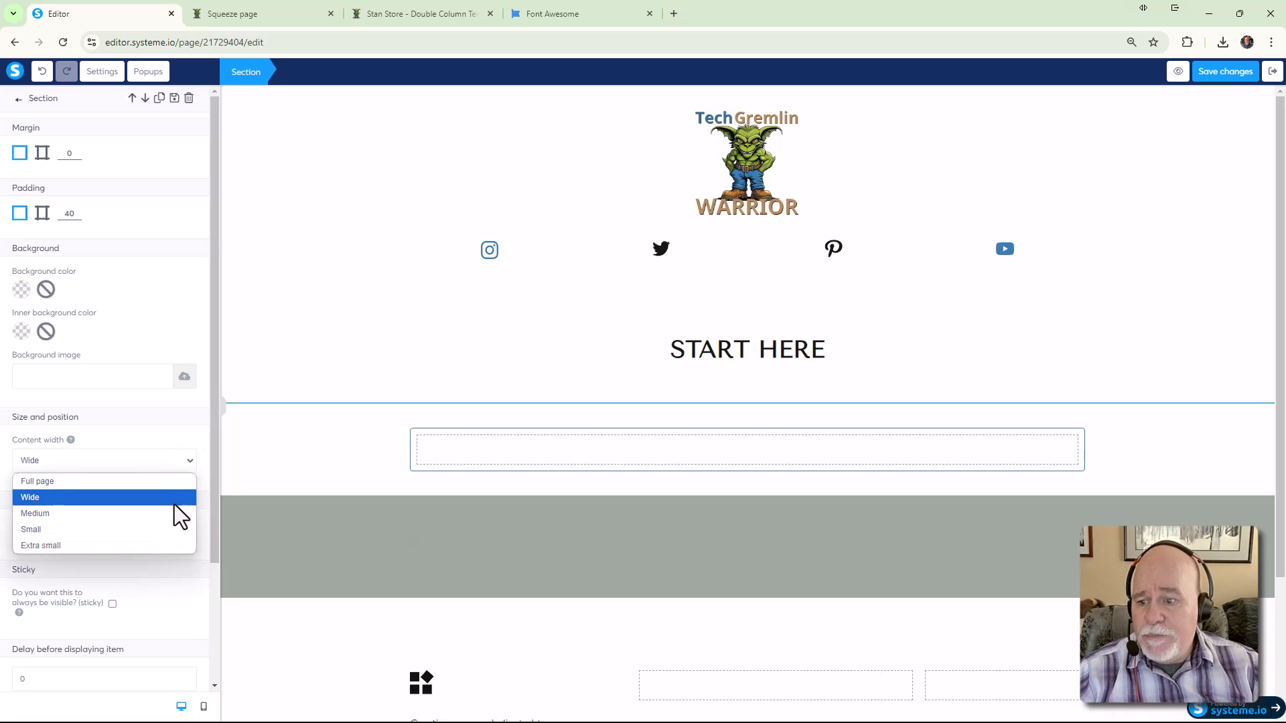
pyautogui.click(175, 501)
pyautogui.click(188, 462)
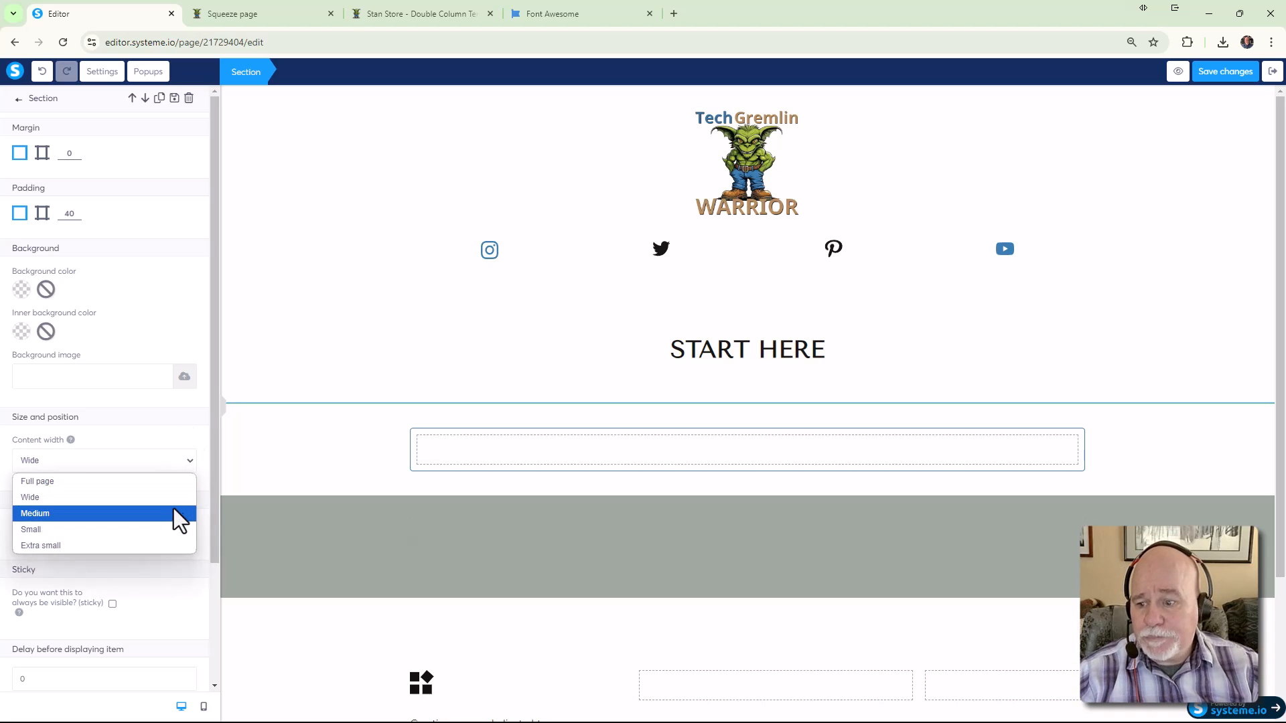
pyautogui.click(175, 502)
pyautogui.click(182, 463)
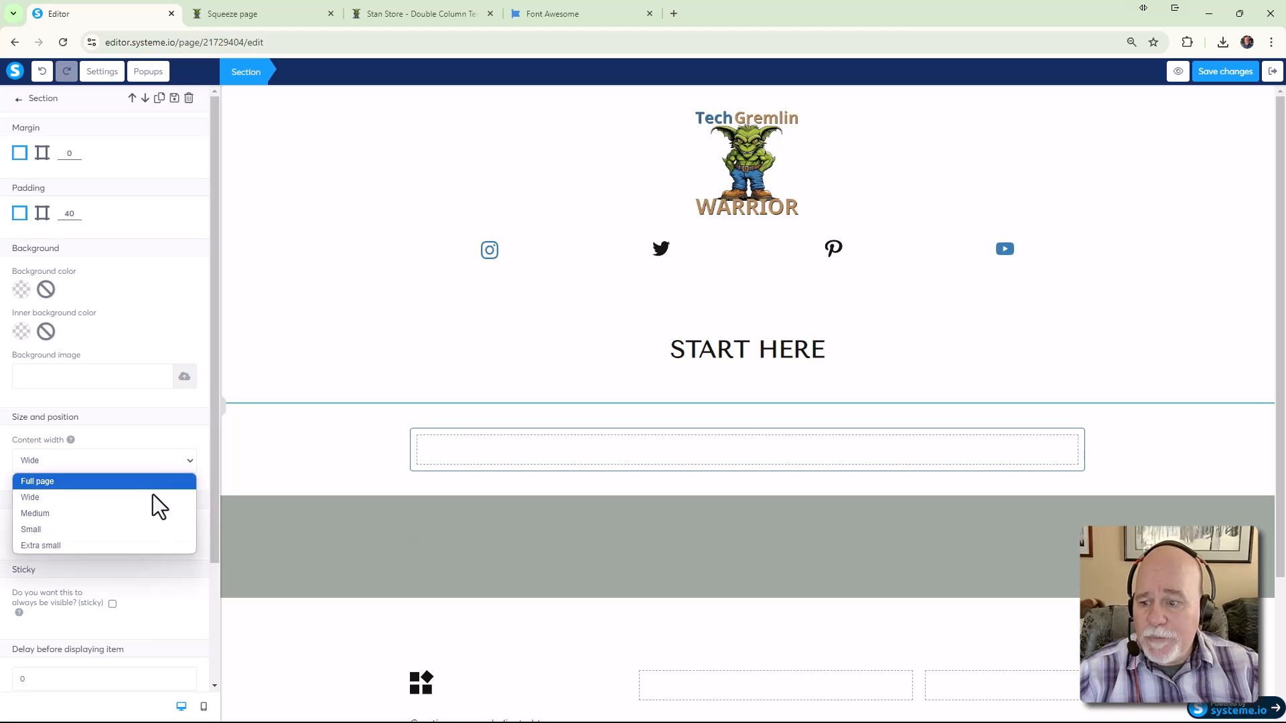
pyautogui.click(141, 513)
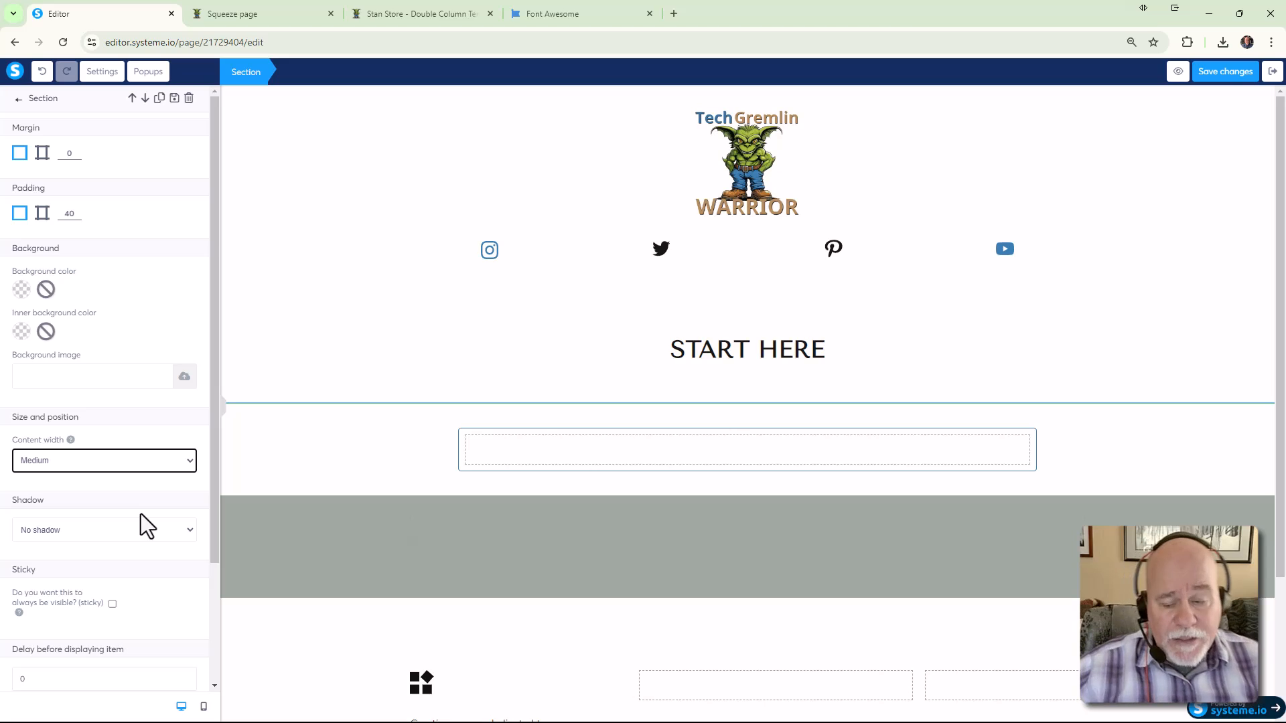
pyautogui.click(312, 474)
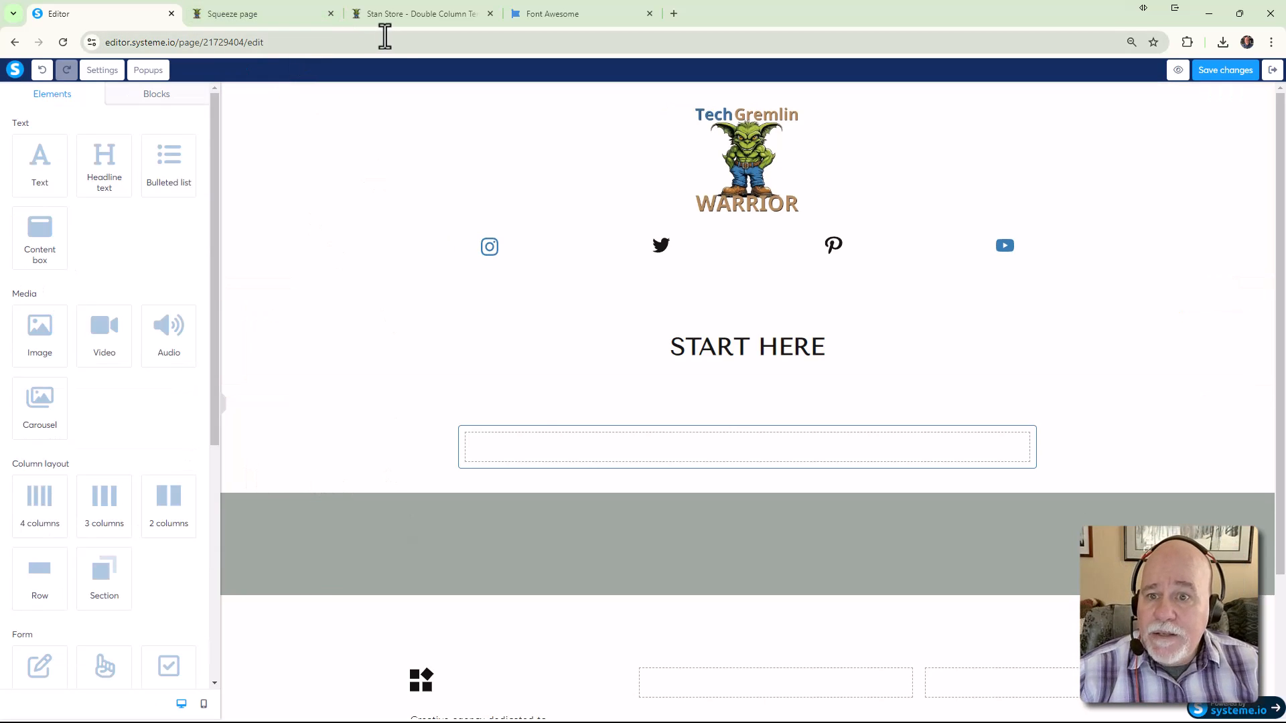
pyautogui.click(392, 17)
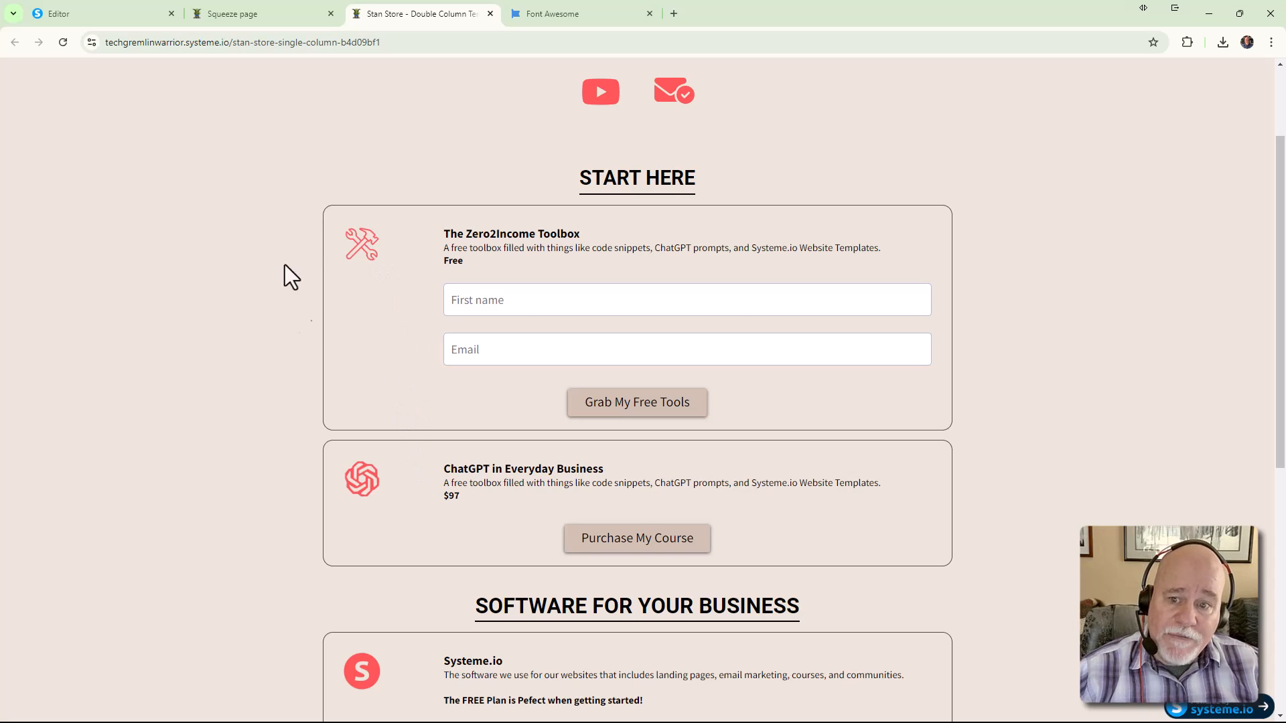
# Scroll through the Stan Store reference page and back up to its top
pyautogui.scroll(-6, 385, 693)
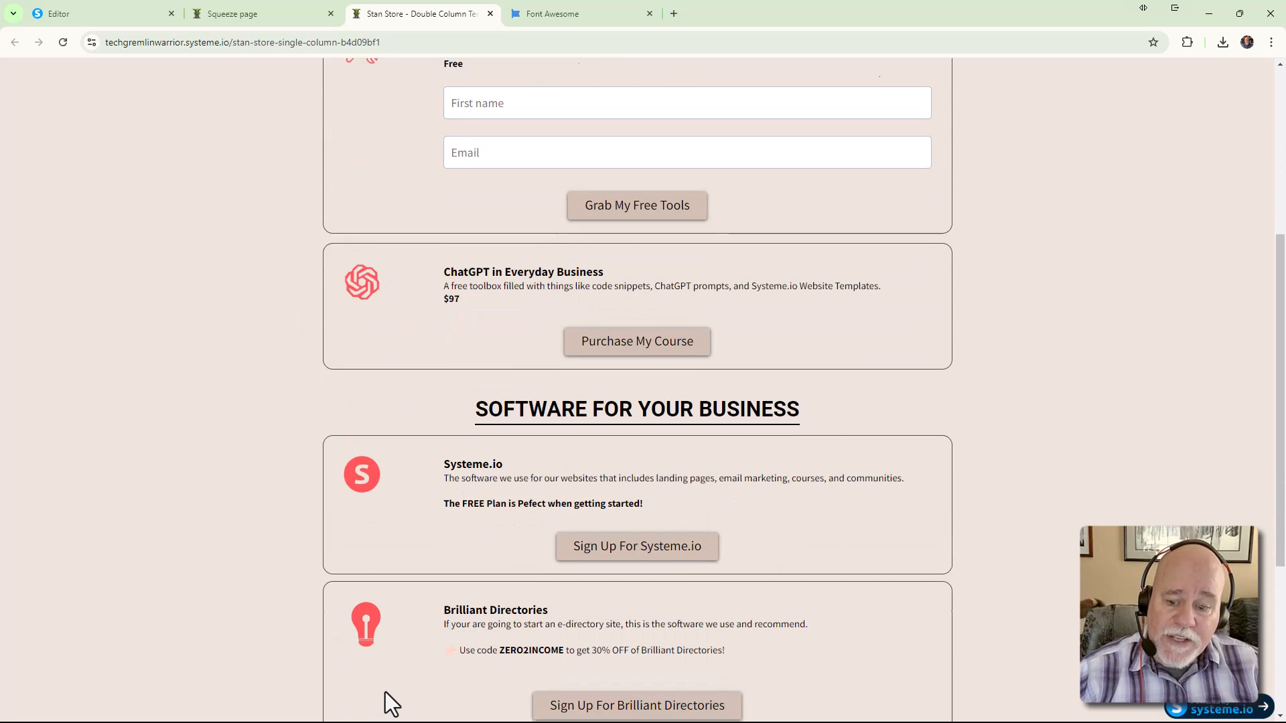
pyautogui.scroll(-1, 370, 614)
pyautogui.scroll(9, 375, 569)
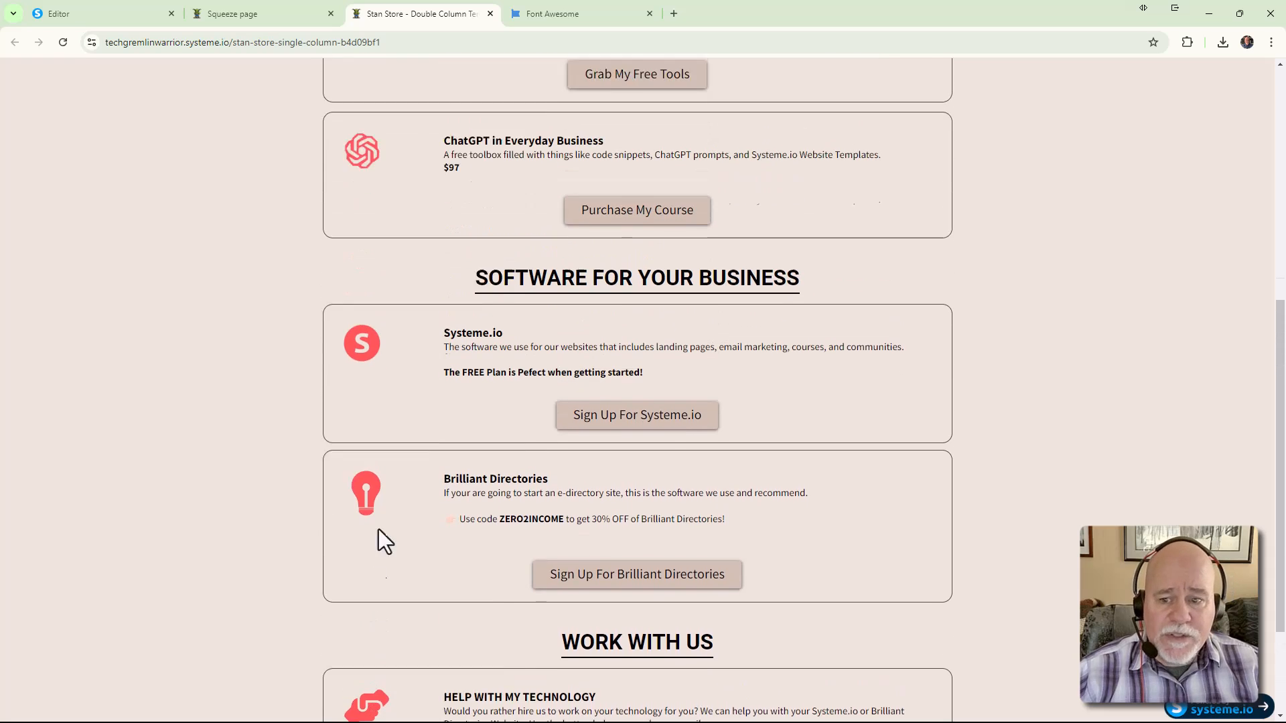
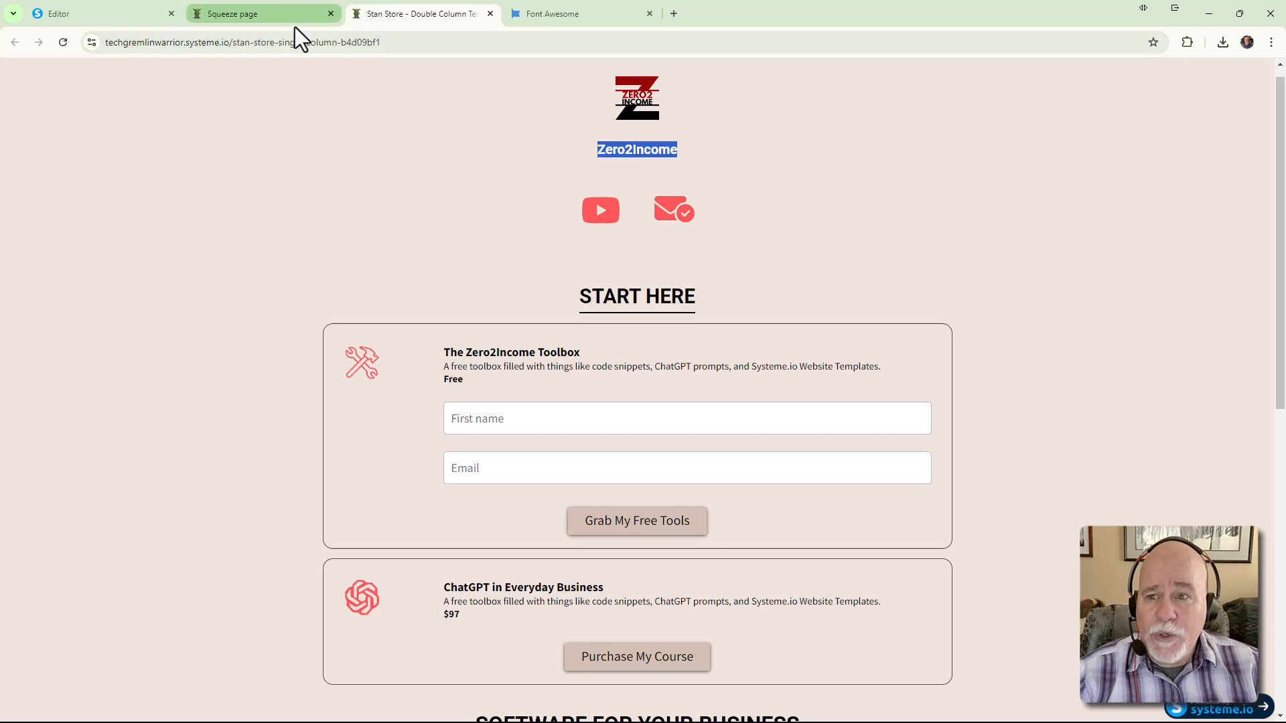
# Open a fresh preview of the squeeze page, dismiss its banner, and go back to the editor
pyautogui.moveTo(292, 21)
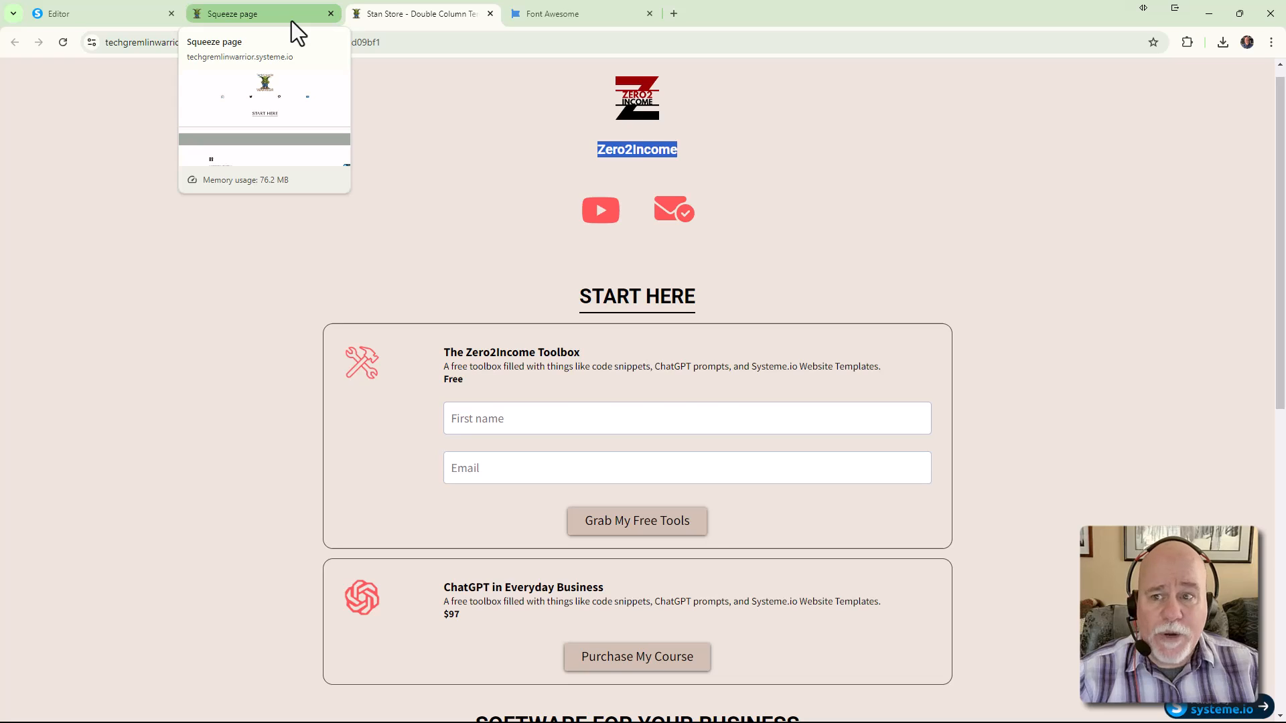
pyautogui.click(291, 21)
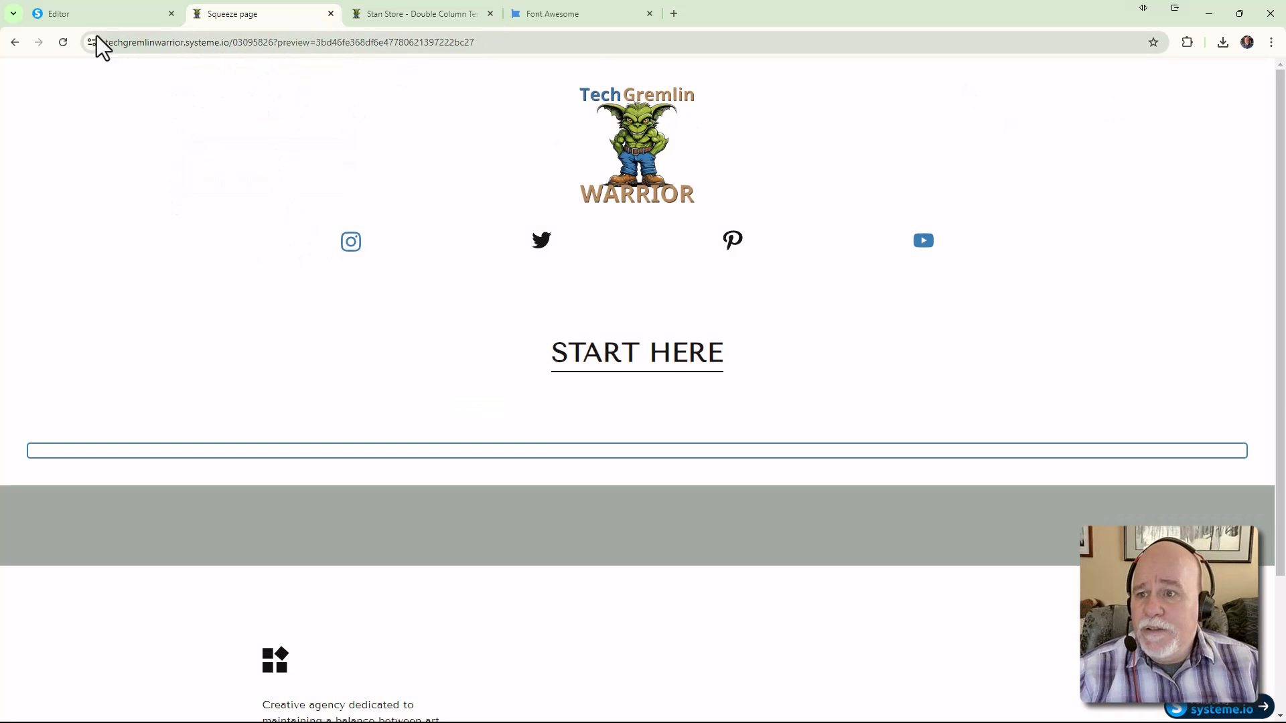
pyautogui.click(90, 14)
pyautogui.click(1170, 70)
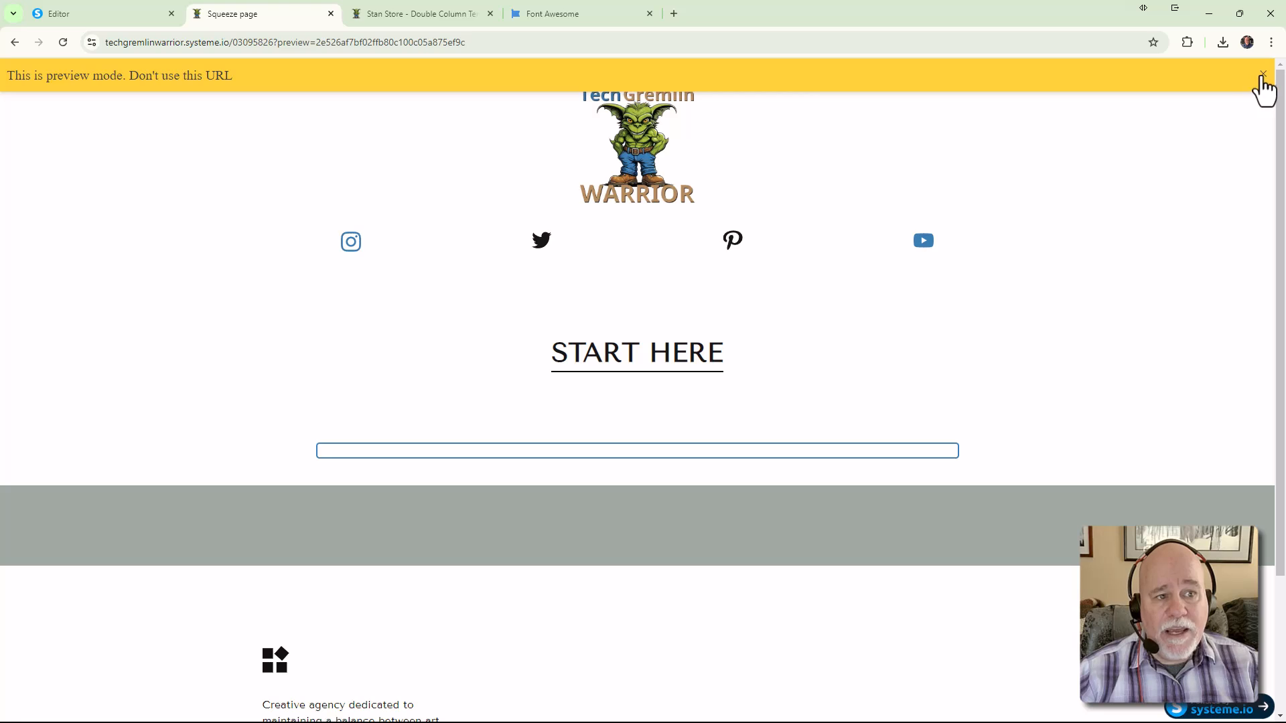
pyautogui.click(1263, 75)
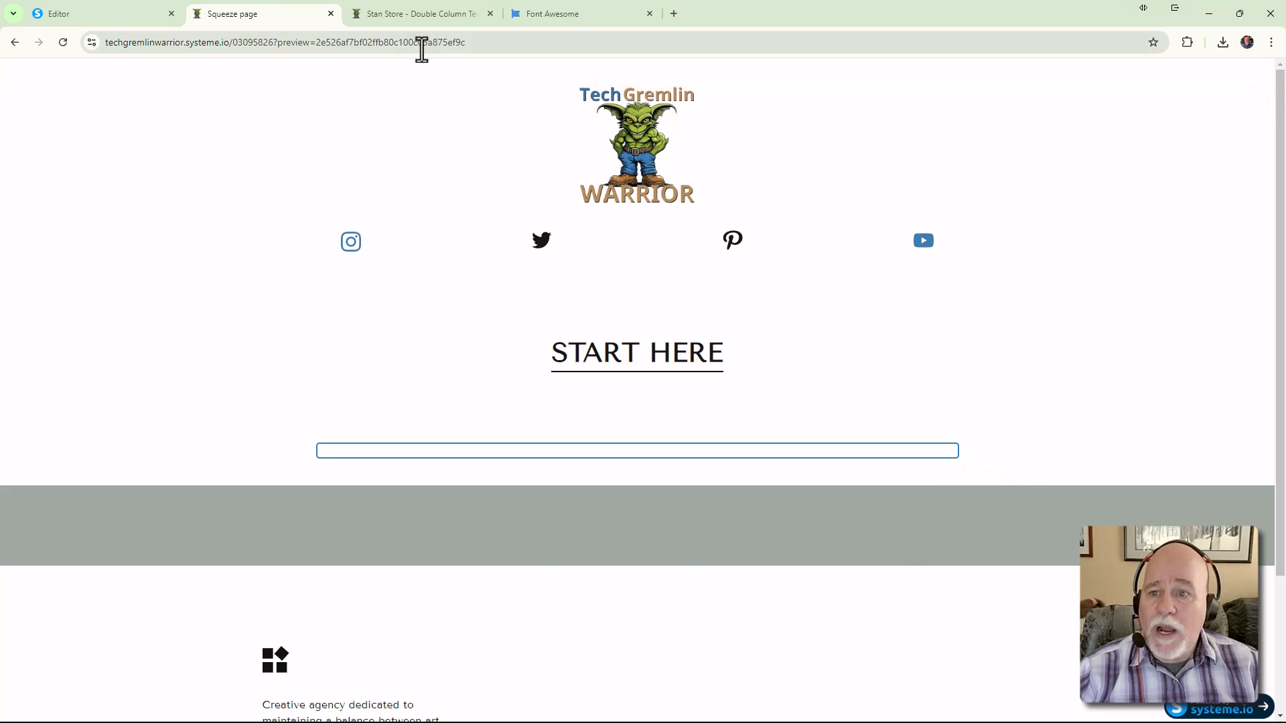
pyautogui.click(88, 18)
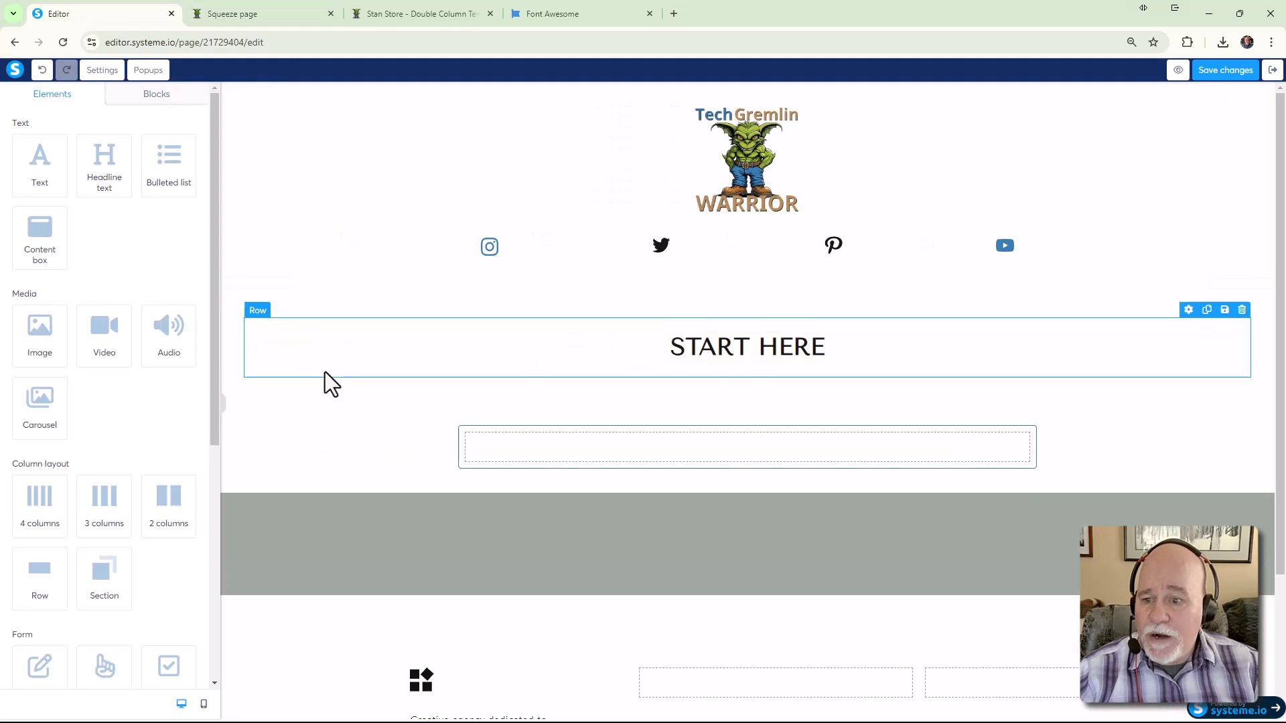
pyautogui.scroll(-2, 86, 261)
pyautogui.click(400, 18)
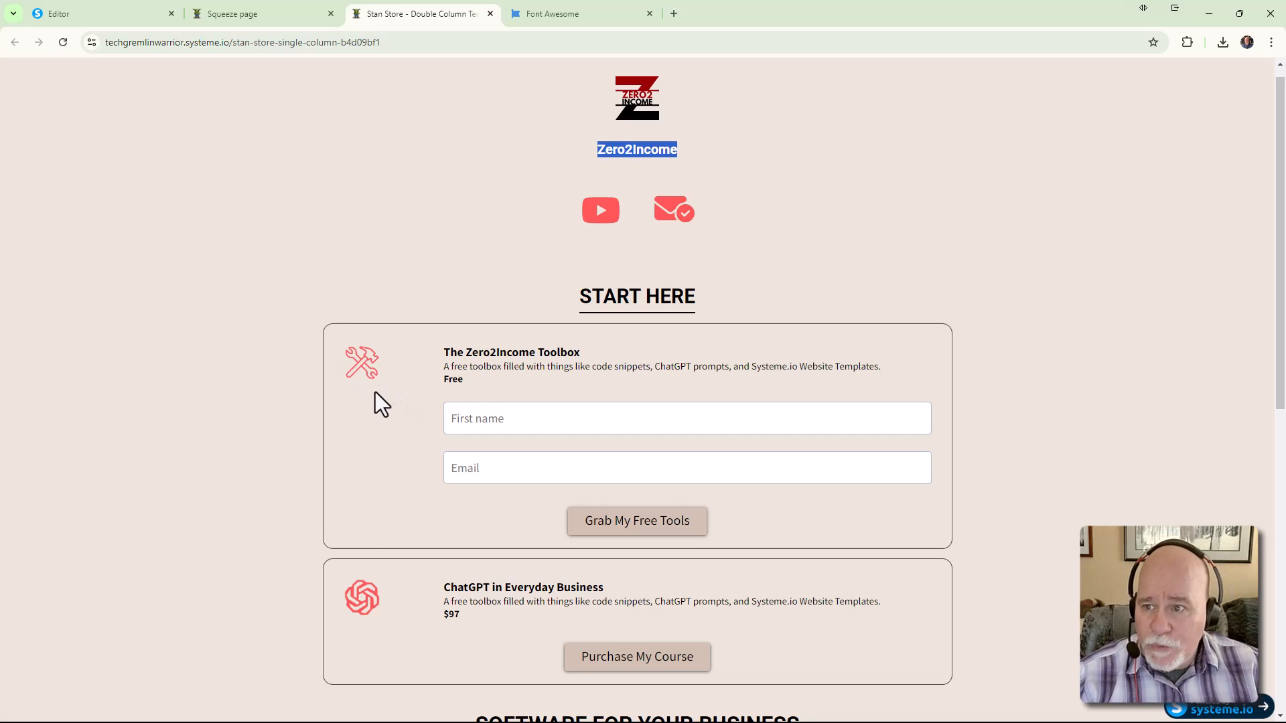
pyautogui.click(90, 18)
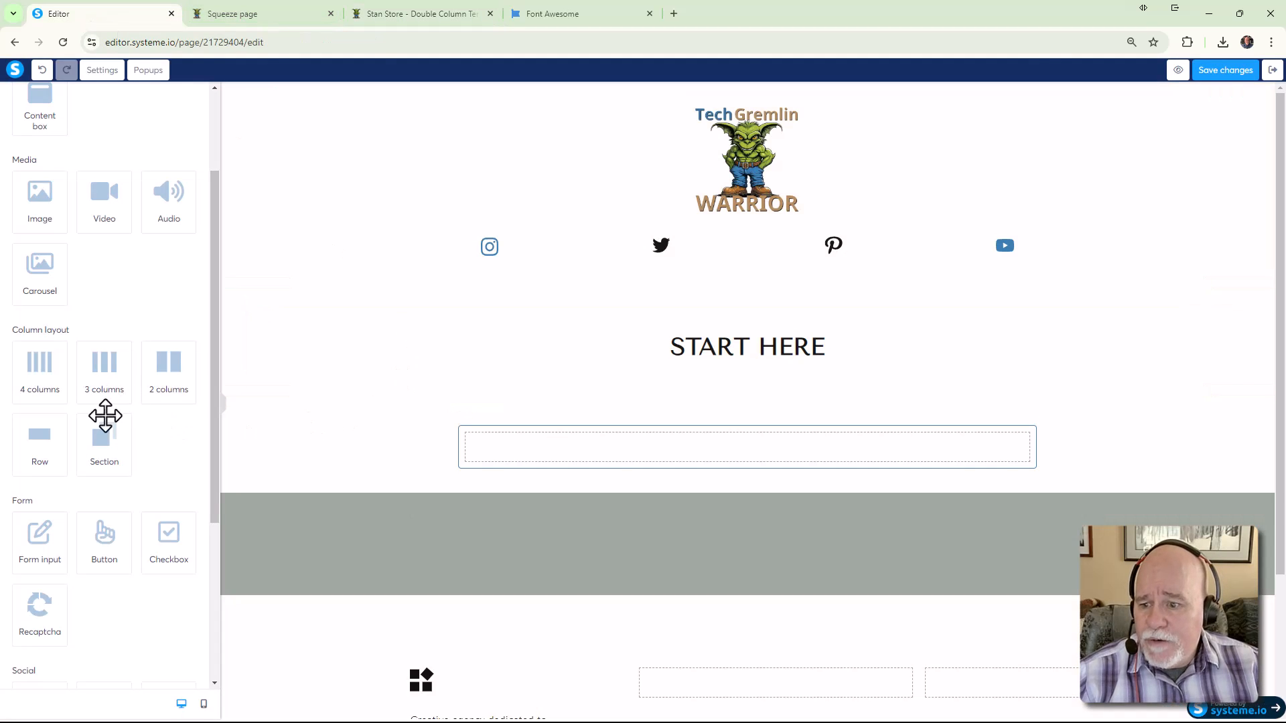
# Add a two-column row under START HERE with an image in the left column, shrunk to 139
pyautogui.moveTo(153, 401); pyautogui.dragTo(510, 463)
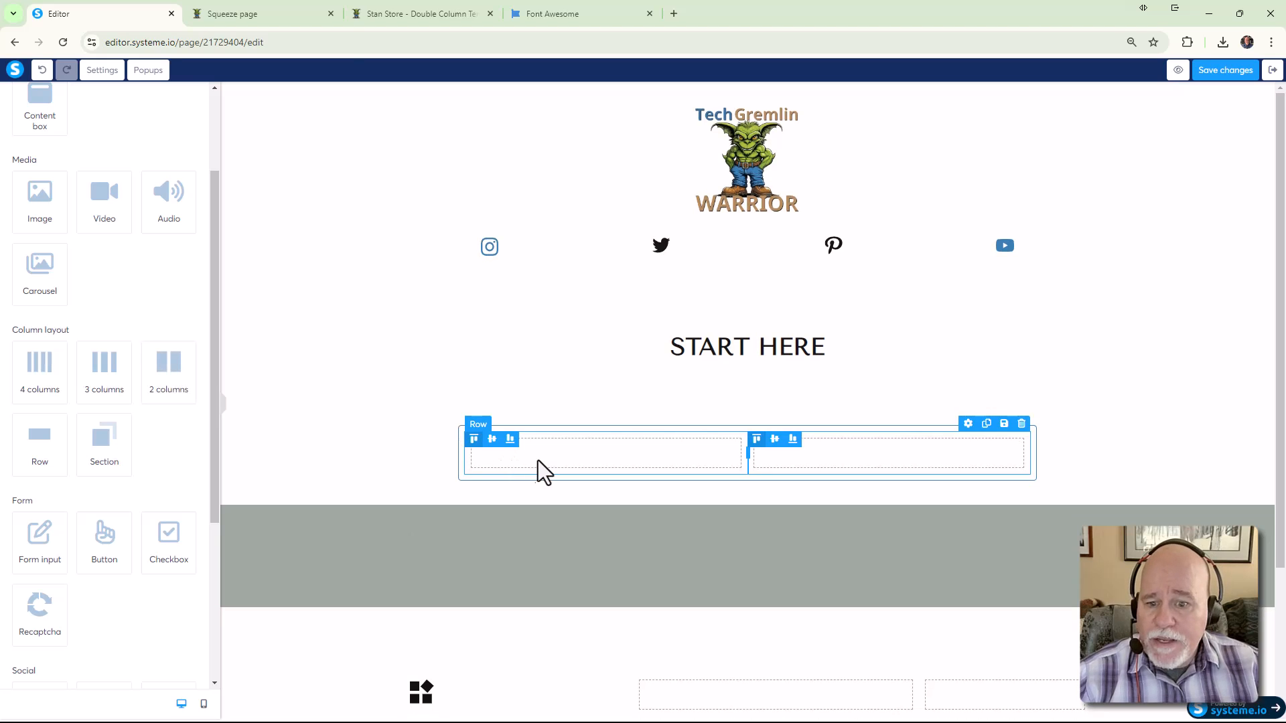
pyautogui.click(538, 458)
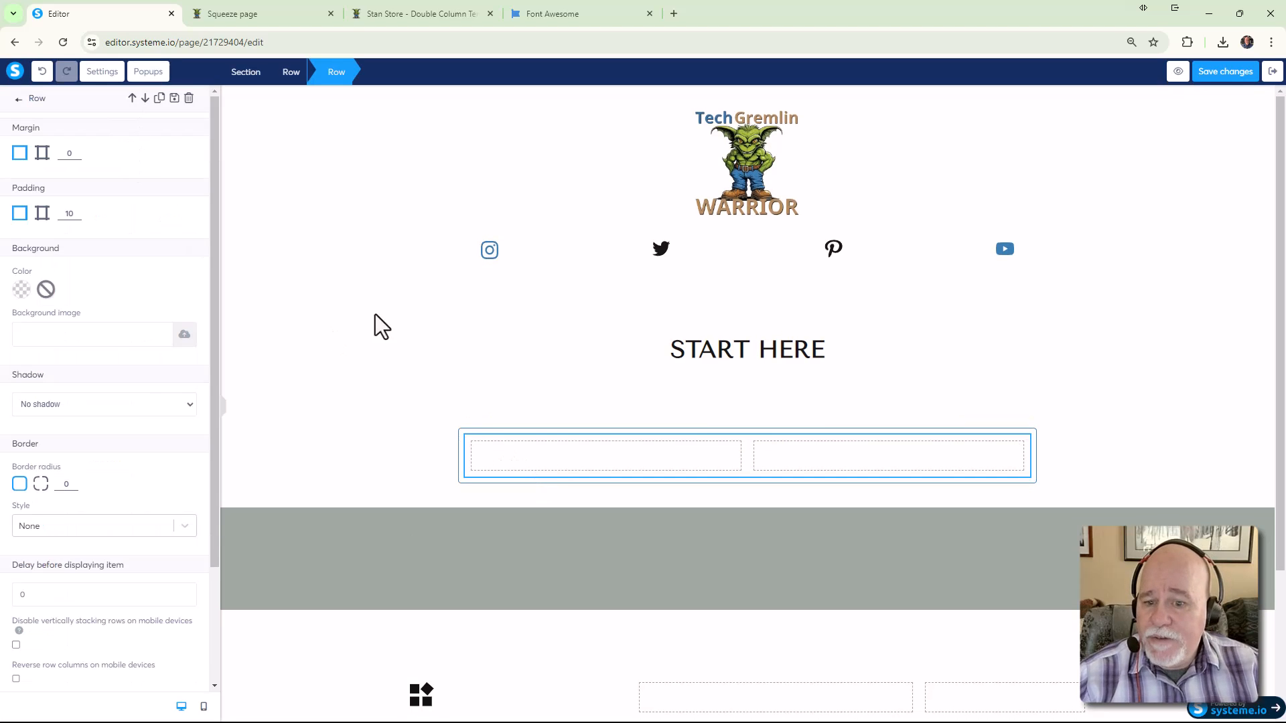
pyautogui.click(560, 458)
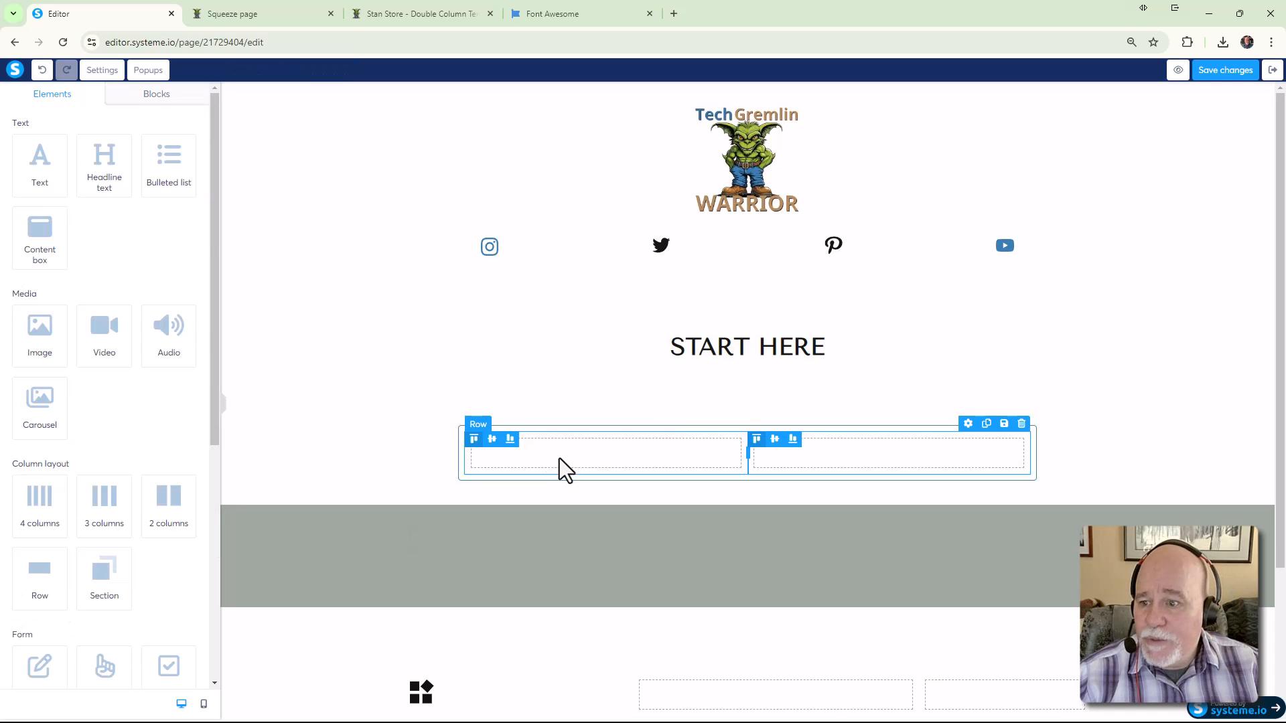
pyautogui.moveTo(56, 343); pyautogui.dragTo(540, 488)
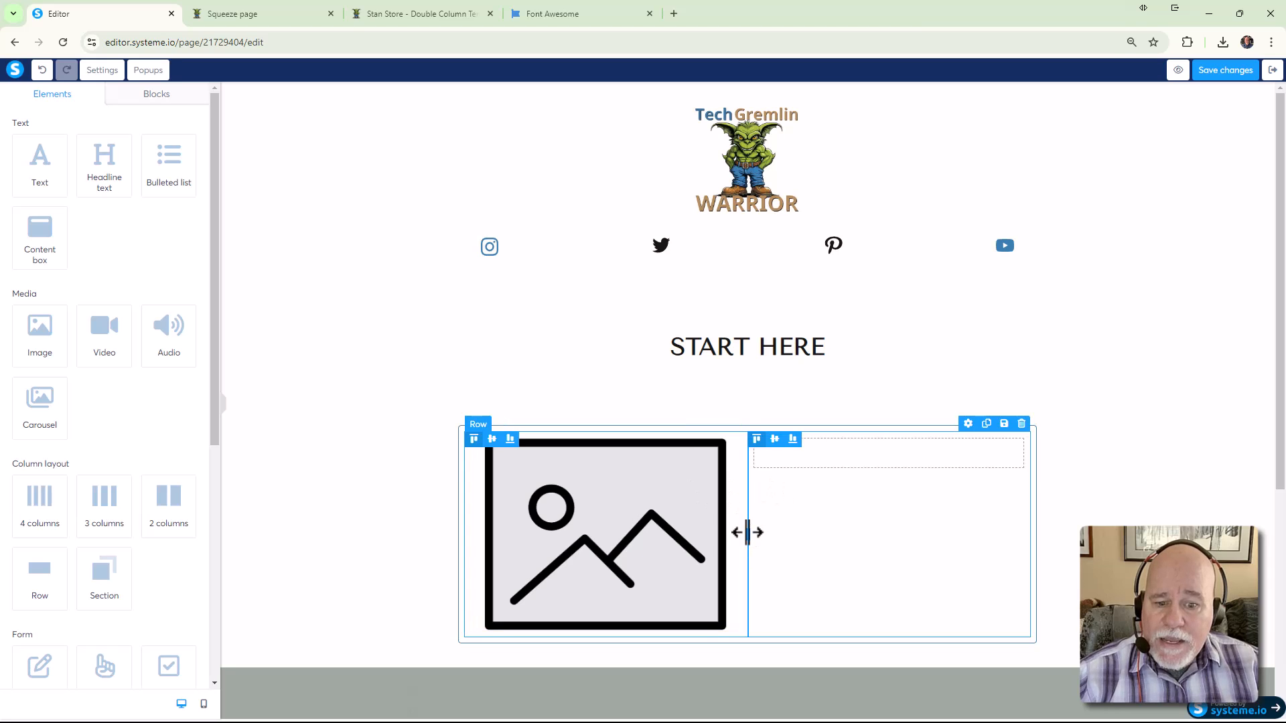
pyautogui.click(673, 527)
pyautogui.moveTo(147, 406); pyautogui.dragTo(57, 408)
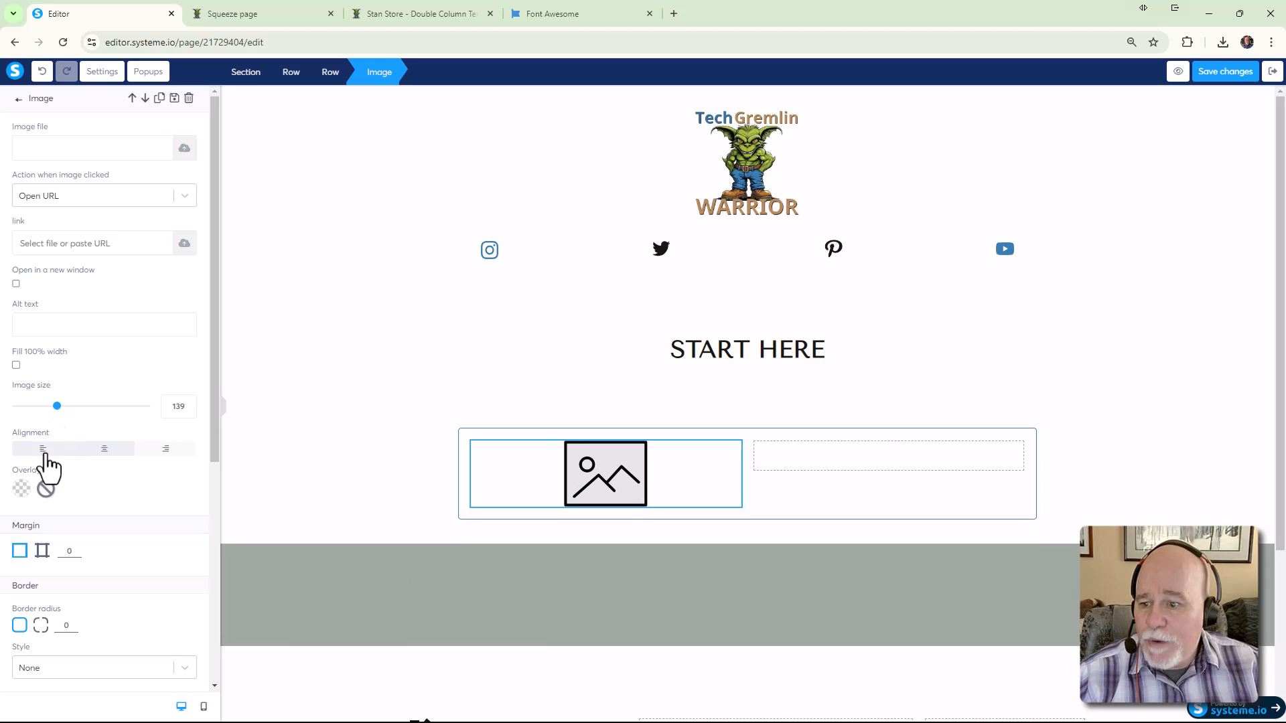
# Left-align the placeholder image and set its size to 80
pyautogui.click(42, 449)
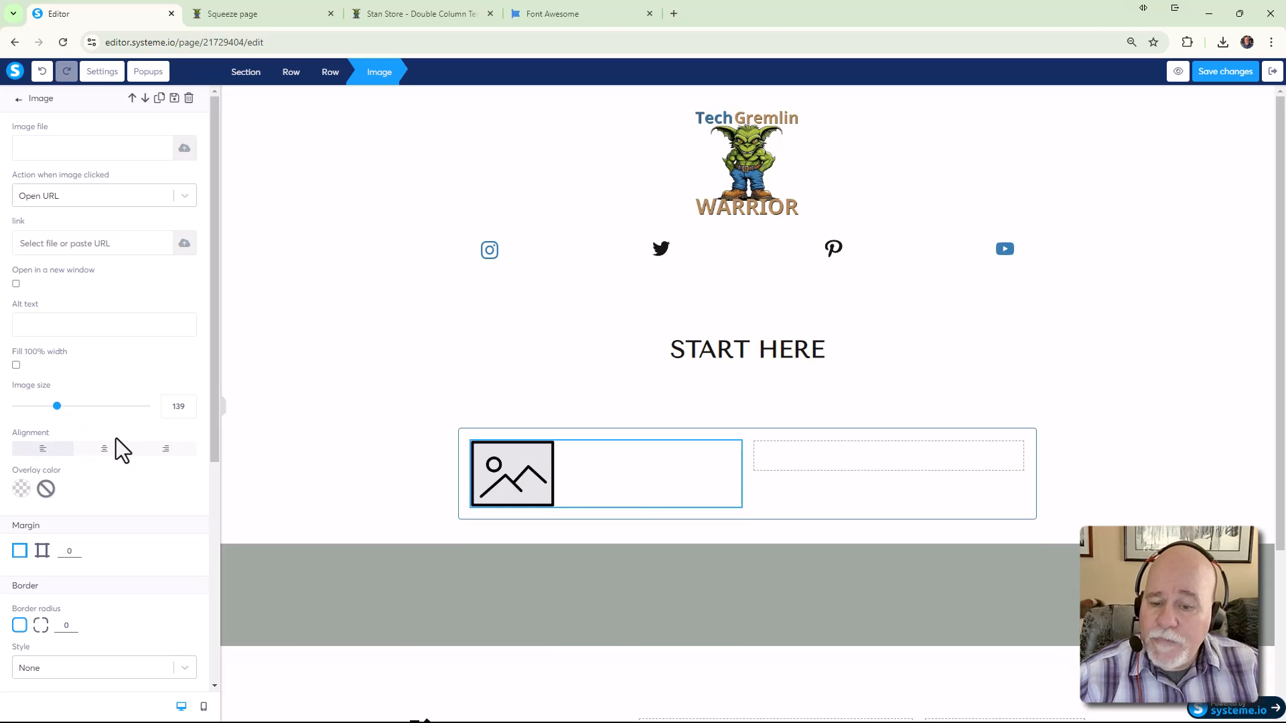
pyautogui.moveTo(57, 414); pyautogui.dragTo(40, 413)
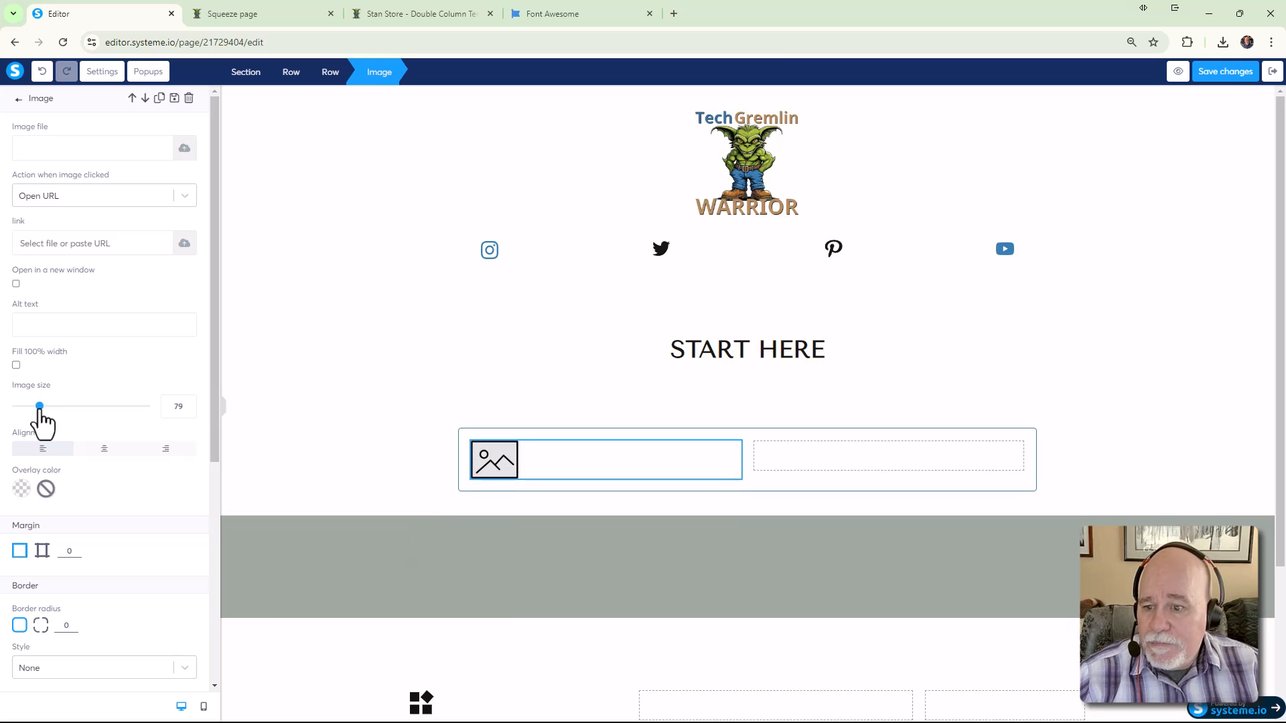
pyautogui.click(188, 404)
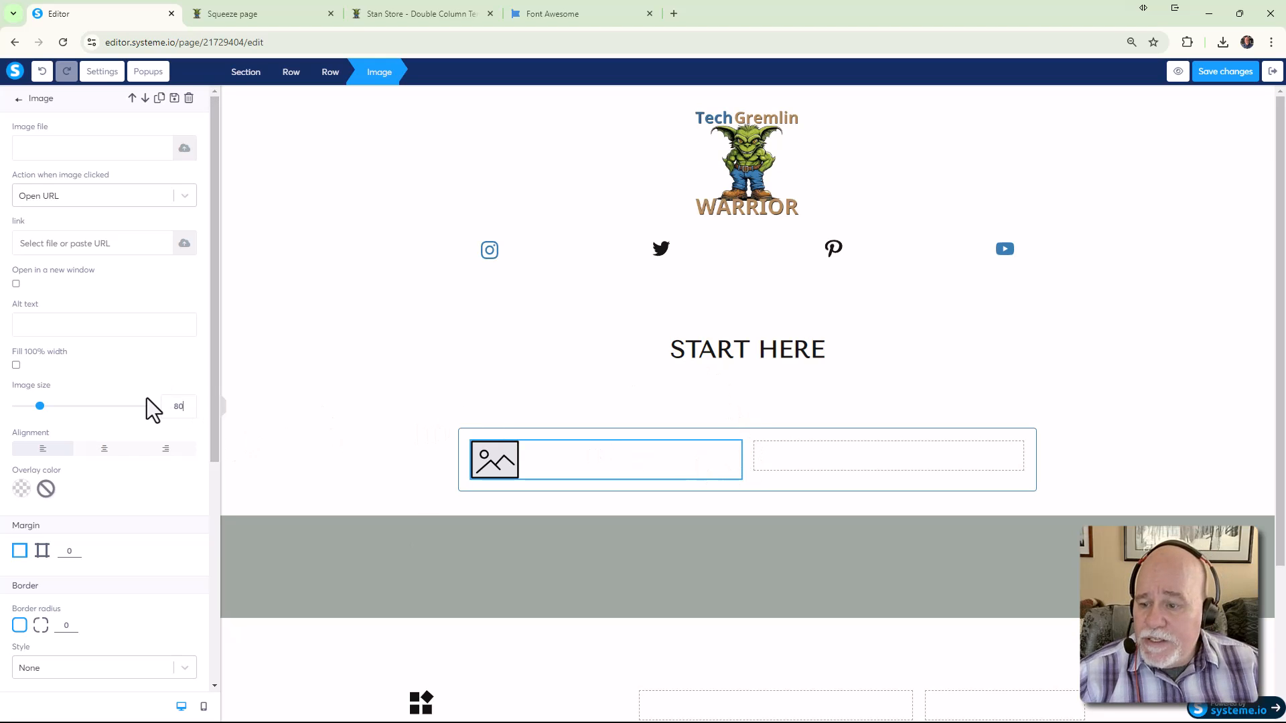
pyautogui.scroll(-3, 146, 398)
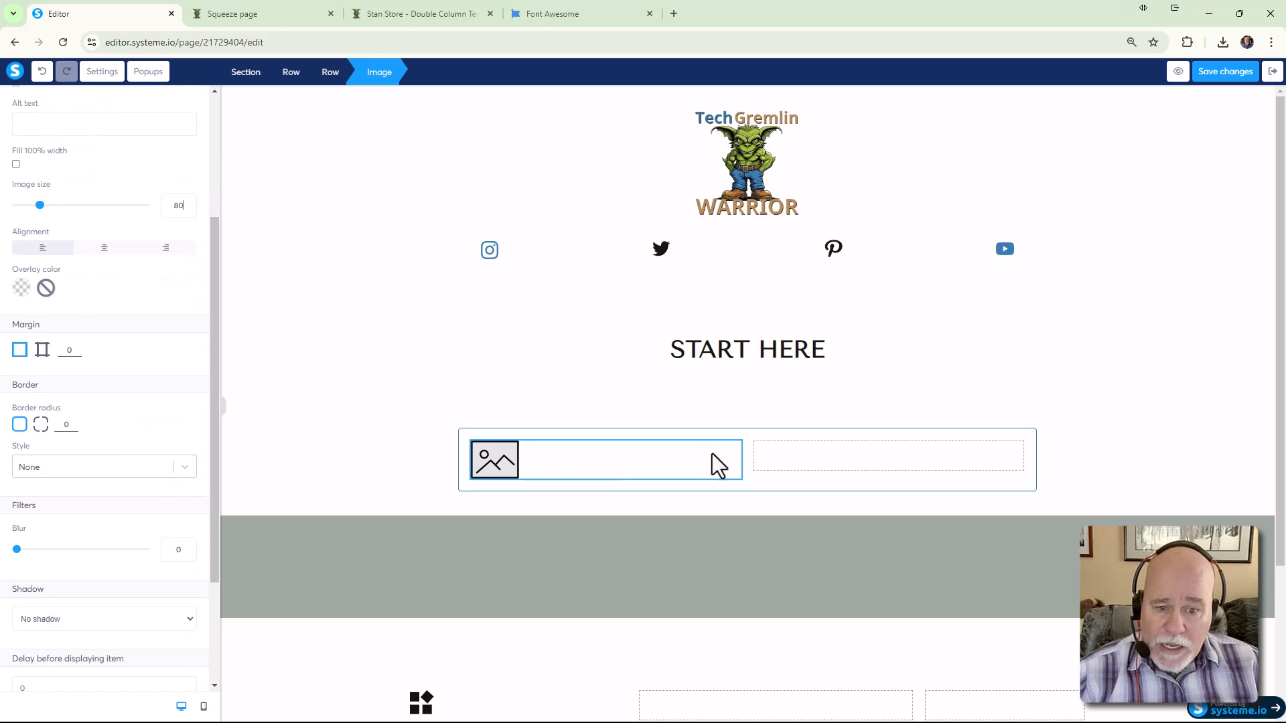
# Narrow the image's left column, then compare against the Stan Store page
pyautogui.click(748, 460)
pyautogui.moveTo(748, 461); pyautogui.dragTo(611, 460)
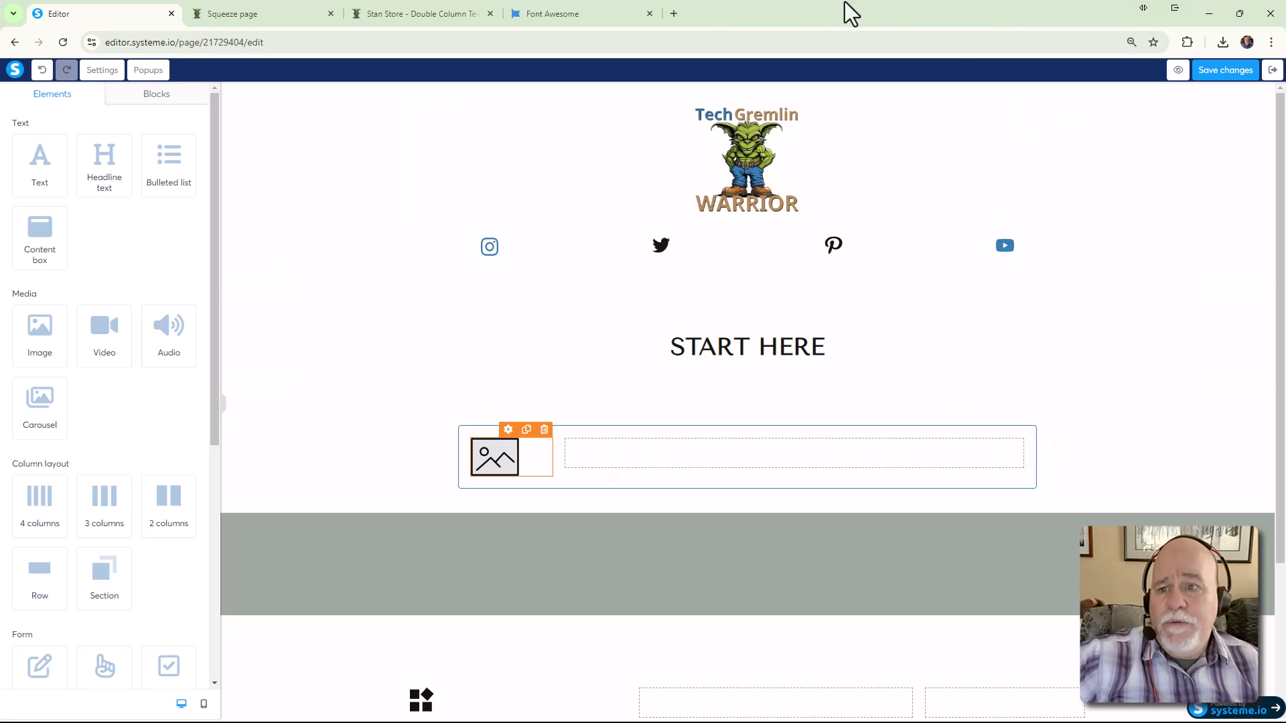
pyautogui.click(445, 20)
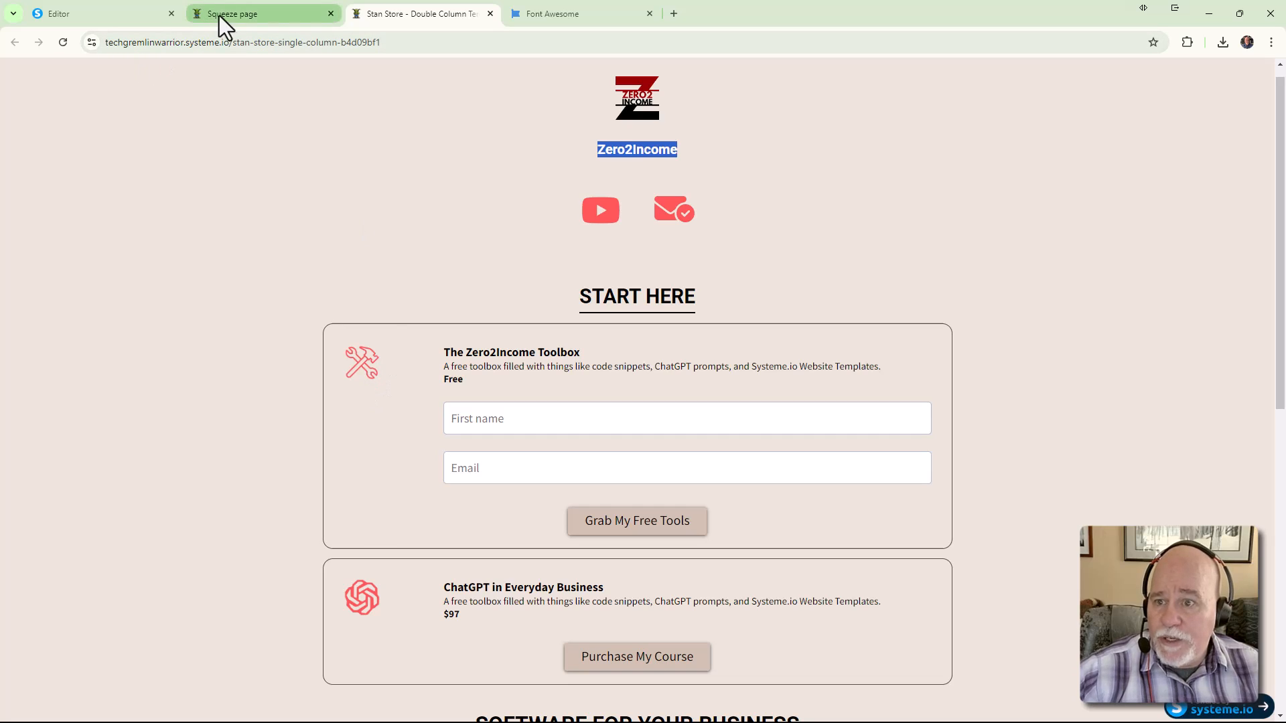
# Add an empty row into the right column beside the image, checking the preview and Stan Store
pyautogui.click(153, 14)
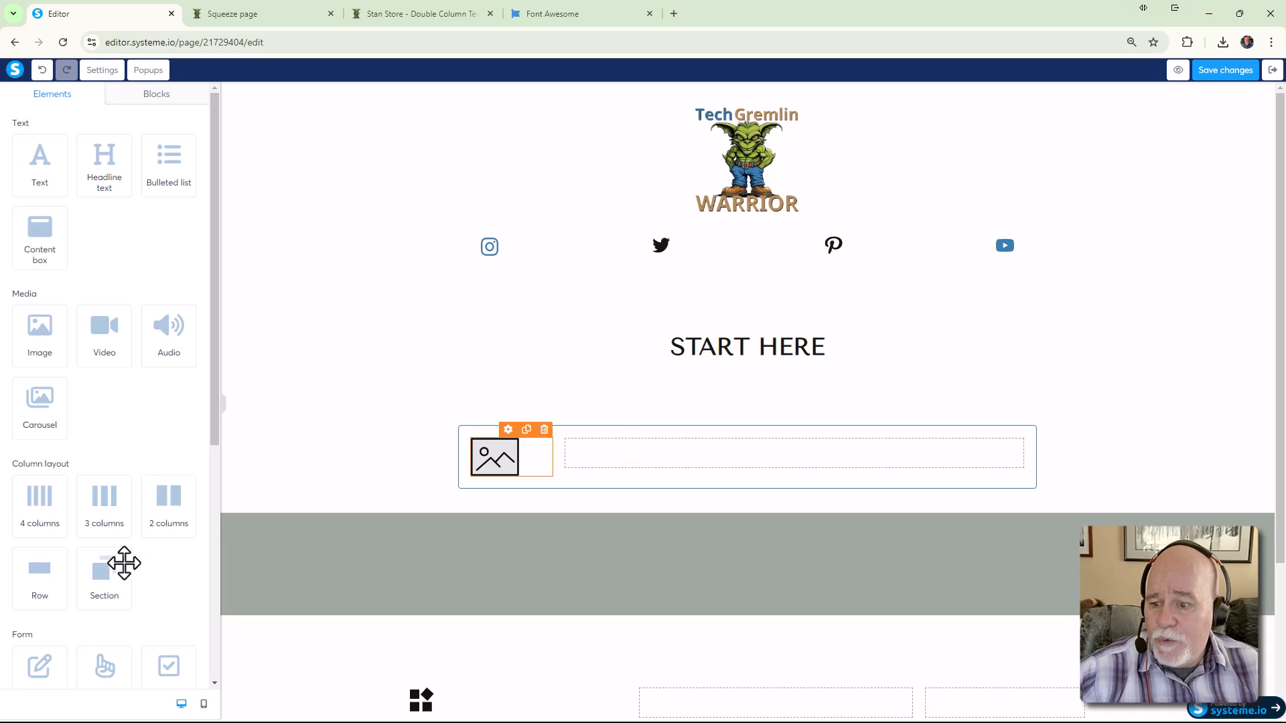
pyautogui.moveTo(49, 574); pyautogui.dragTo(630, 454)
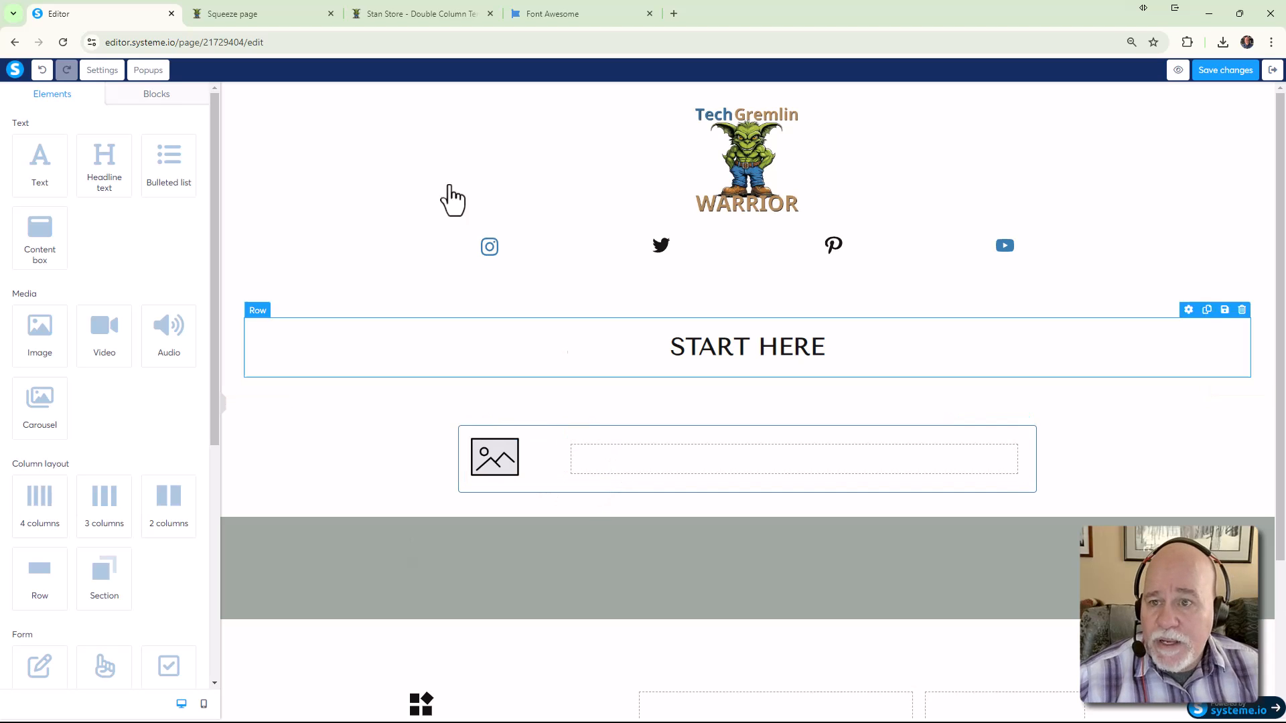
pyautogui.click(227, 20)
pyautogui.click(411, 22)
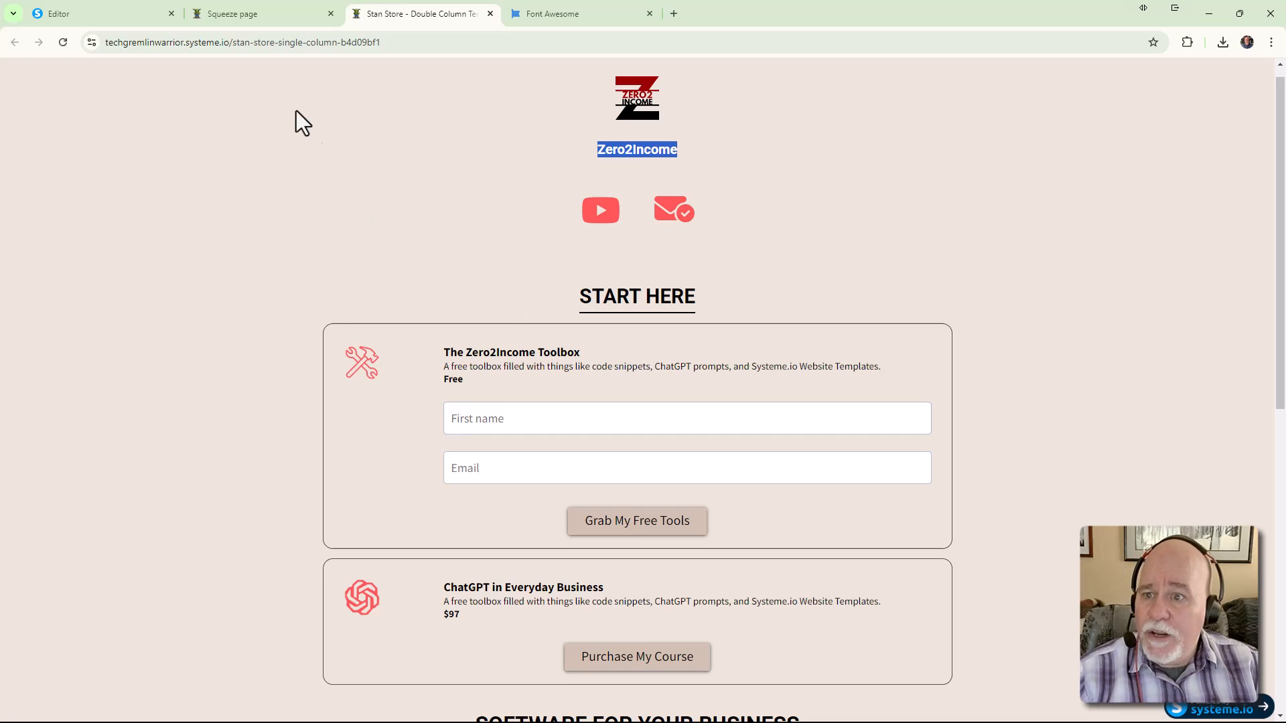
pyautogui.click(93, 15)
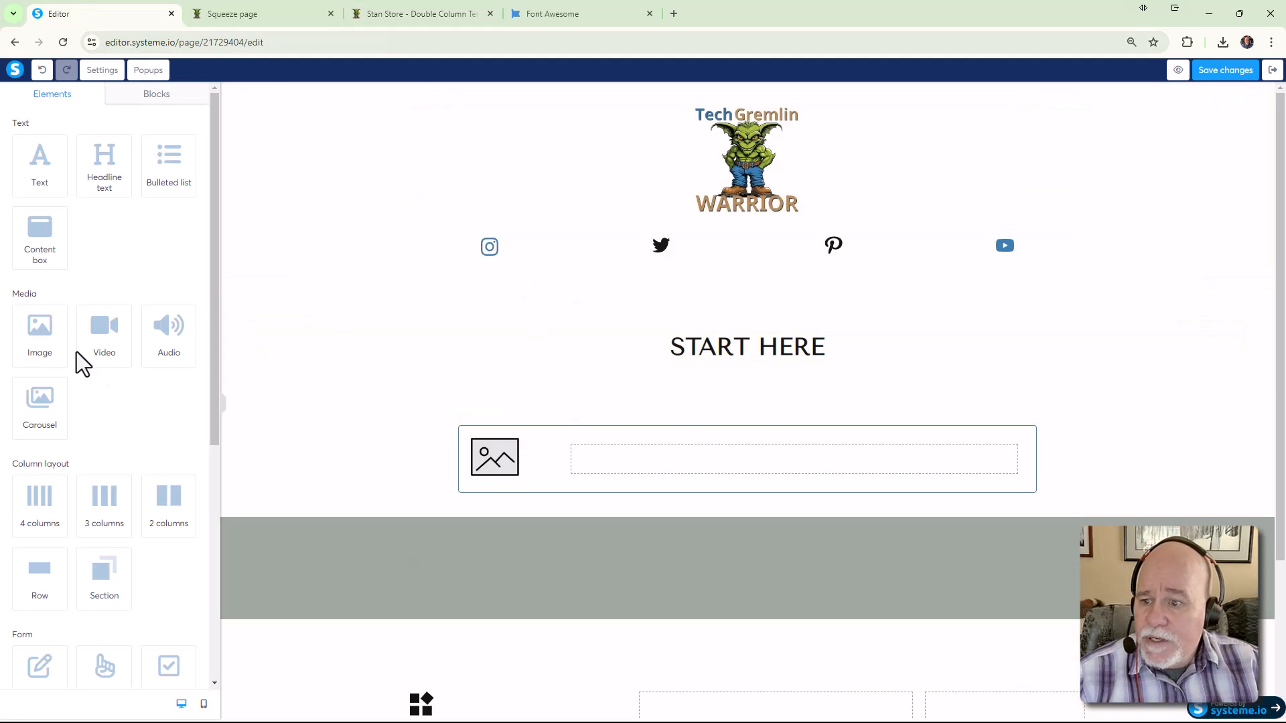
# Add a left-aligned text block beside the image reading 'Grab This Amazing Guide'
pyautogui.moveTo(35, 172); pyautogui.dragTo(644, 470)
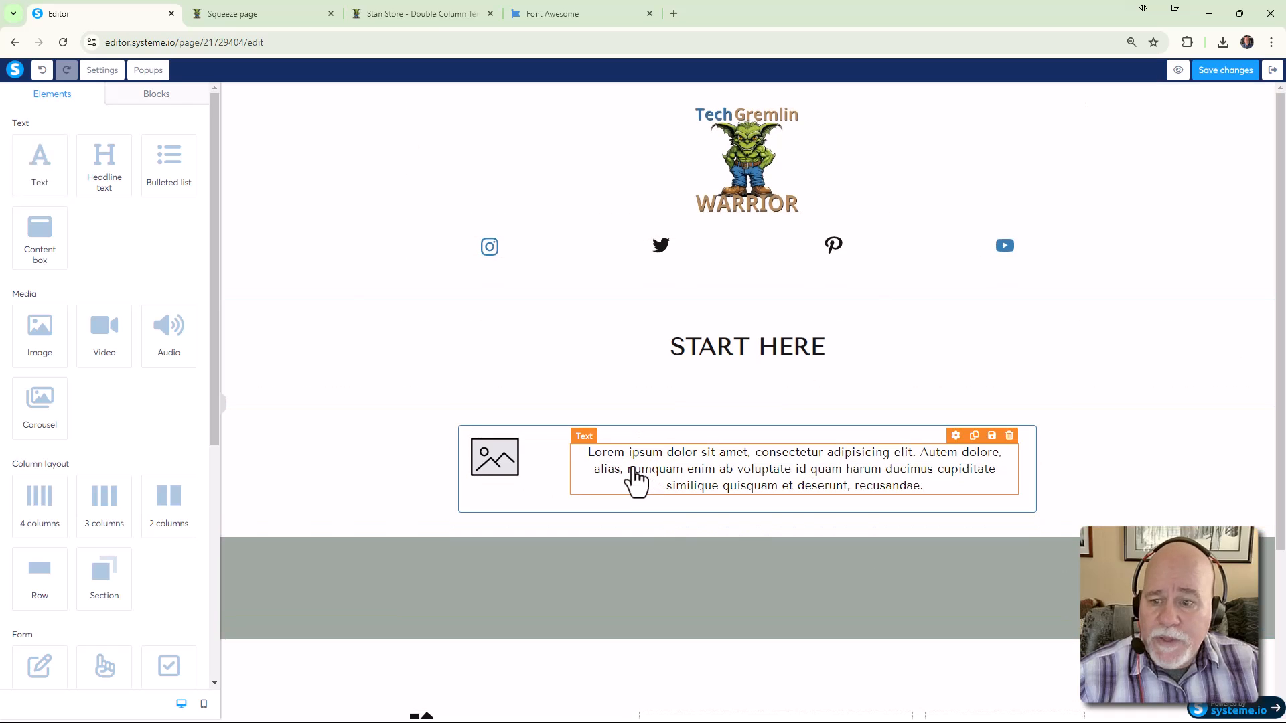
pyautogui.click(677, 474)
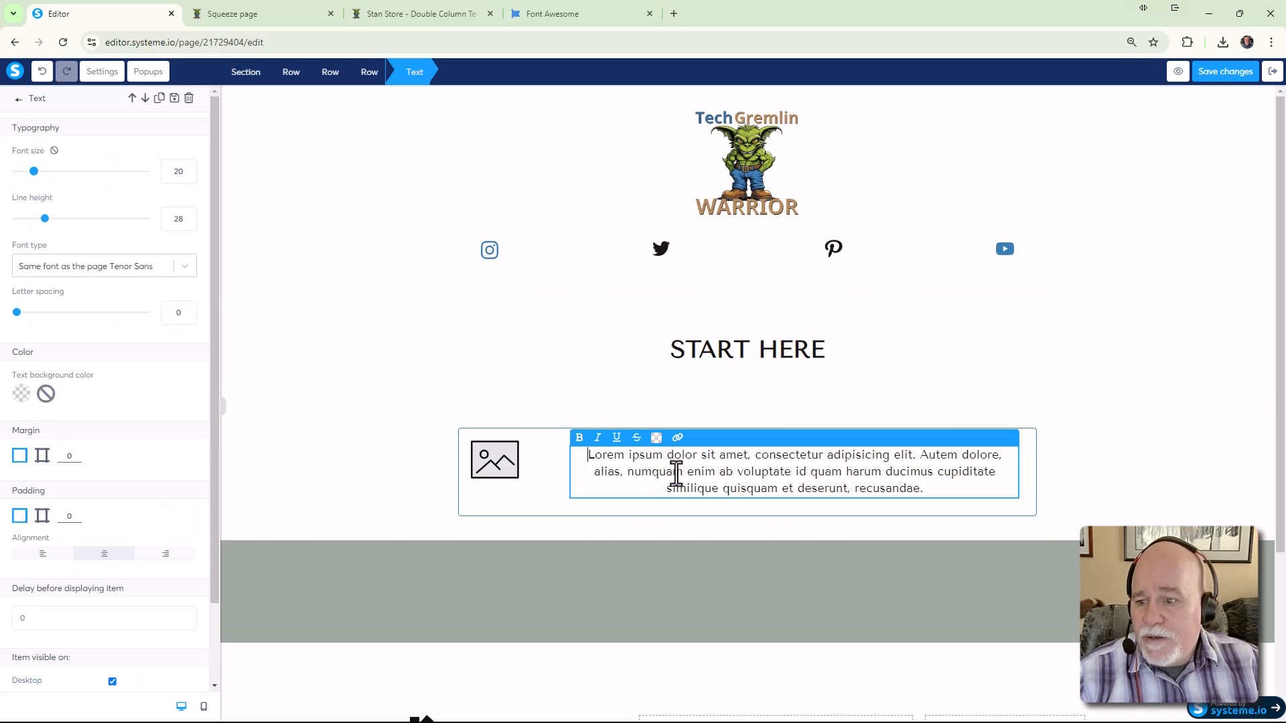
pyautogui.click(54, 556)
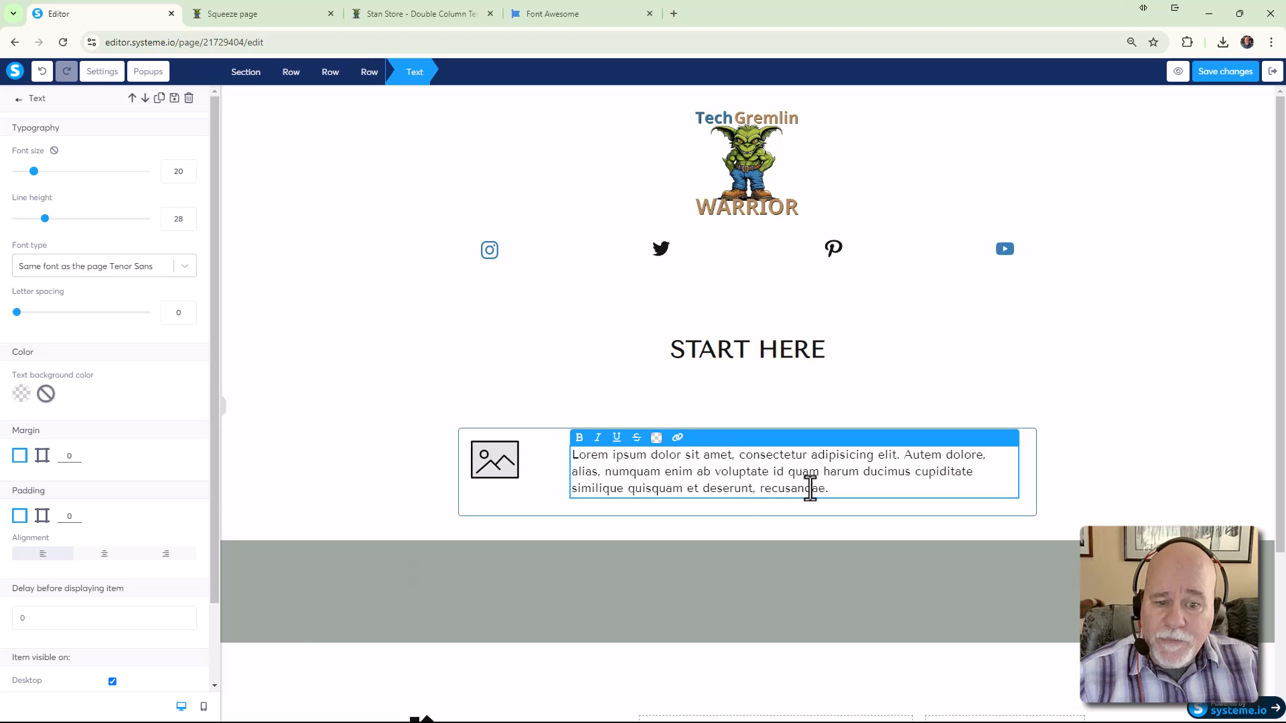
pyautogui.moveTo(846, 488); pyautogui.dragTo(537, 452)
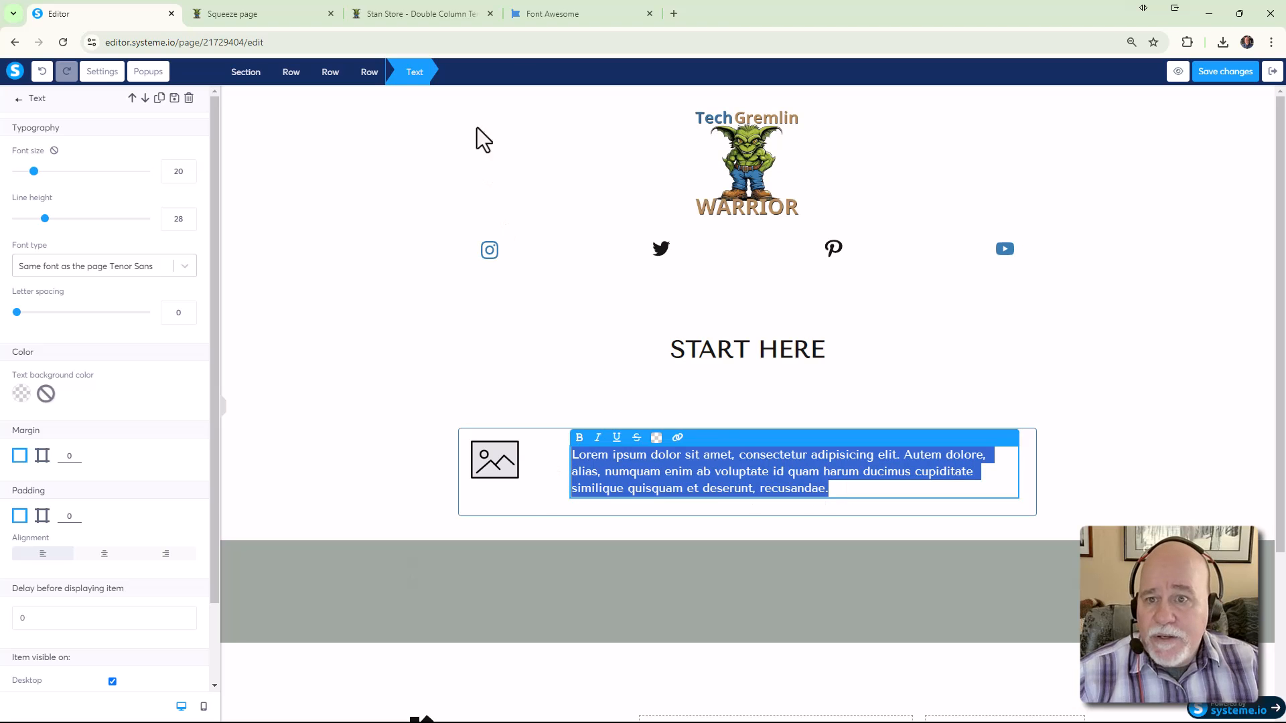
pyautogui.click(443, 13)
pyautogui.click(230, 18)
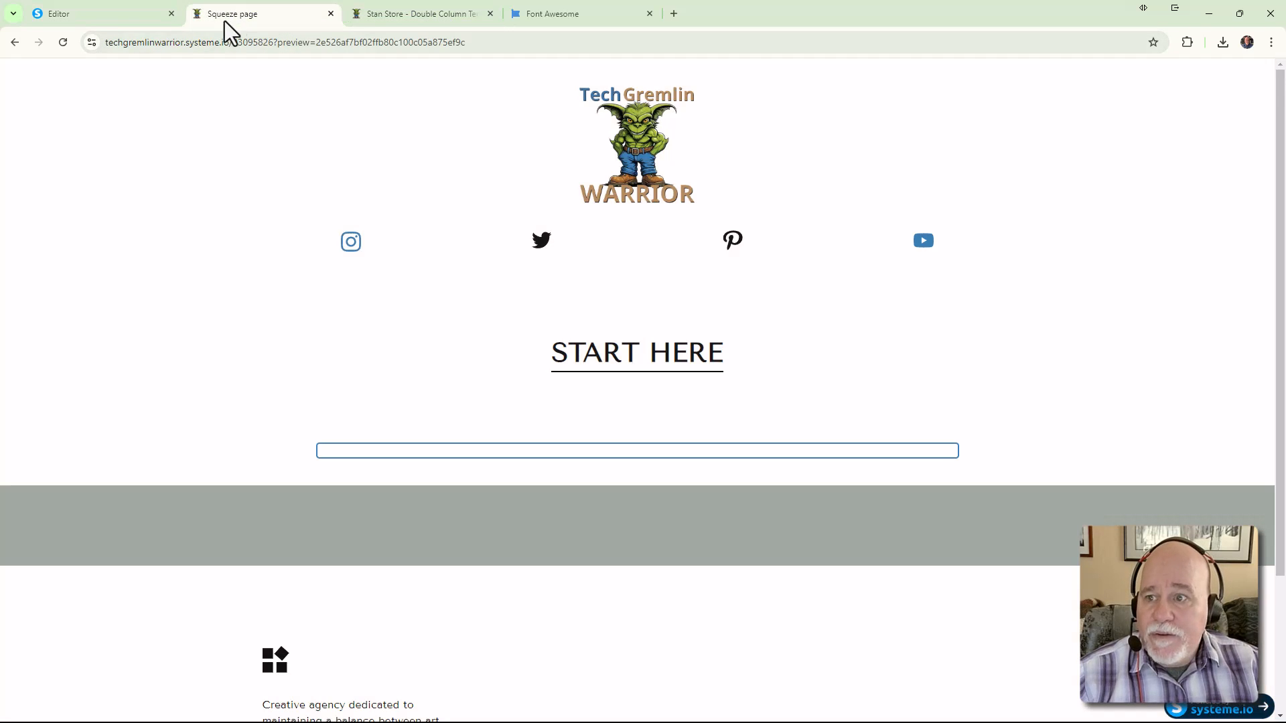
pyautogui.click(102, 14)
pyautogui.tripleClick(699, 488)
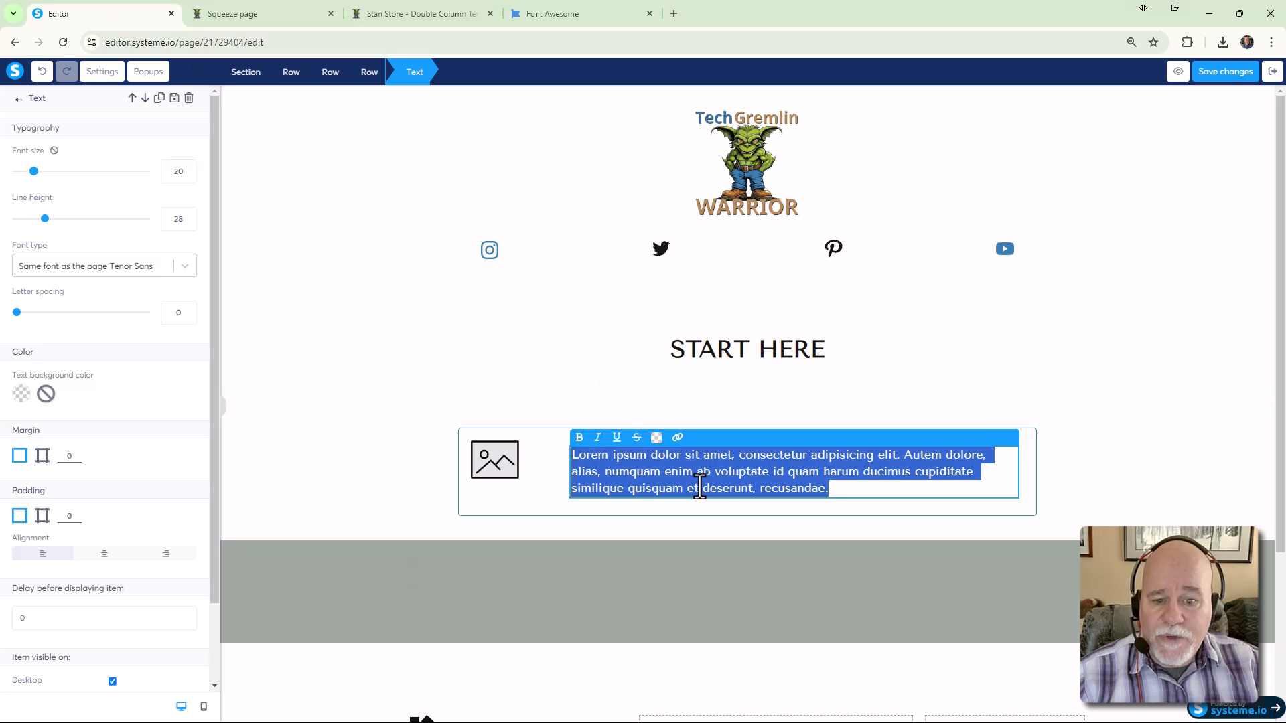
pyautogui.write('Gre')
pyautogui.press('BackSpace')
pyautogui.write('ab')
pyautogui.write('maa')
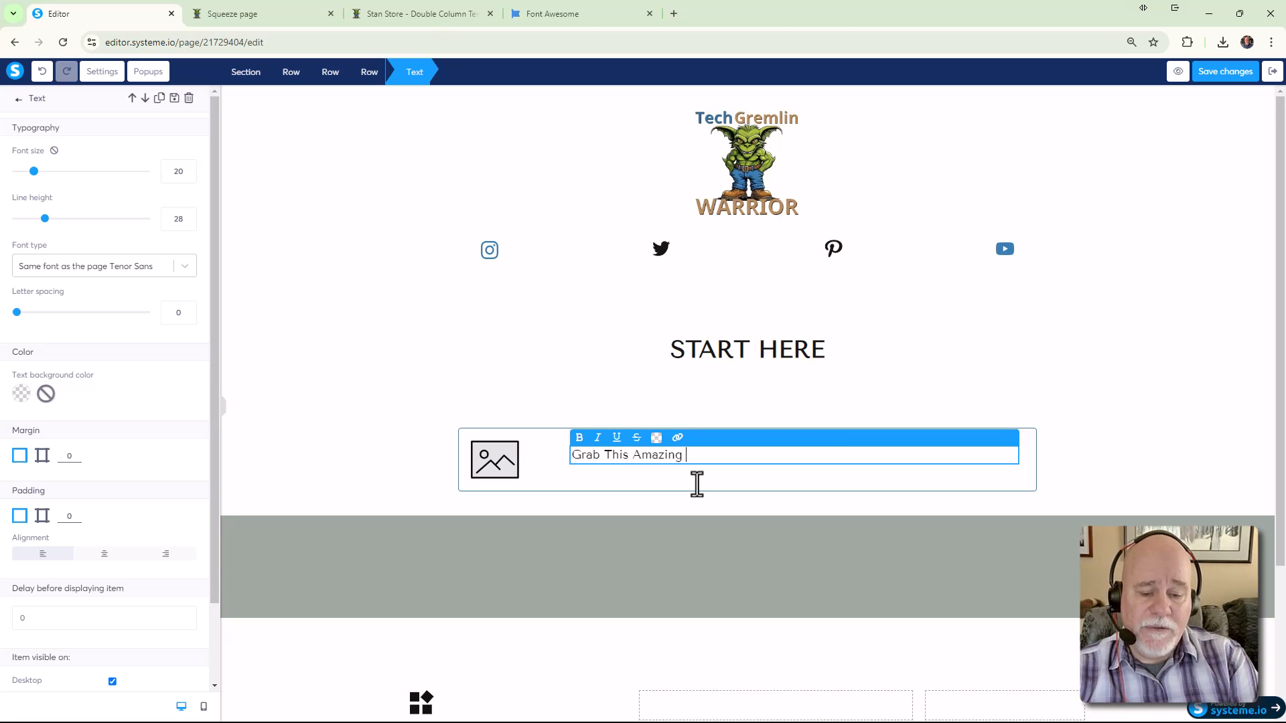
pyautogui.write('uide')
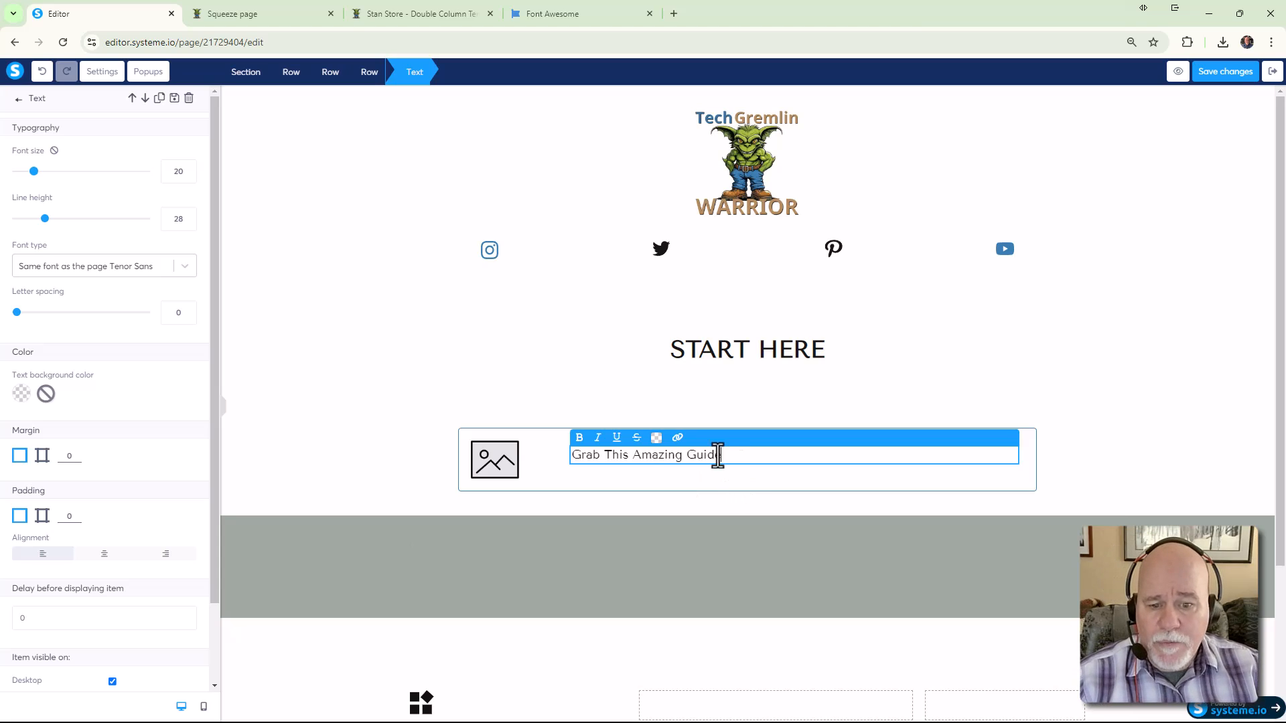
# Bold the 'Grab This Amazing Guide' heading and add a placeholder paragraph beneath it
pyautogui.moveTo(735, 456); pyautogui.dragTo(545, 451)
pyautogui.hotkey('ctrl', 'b')
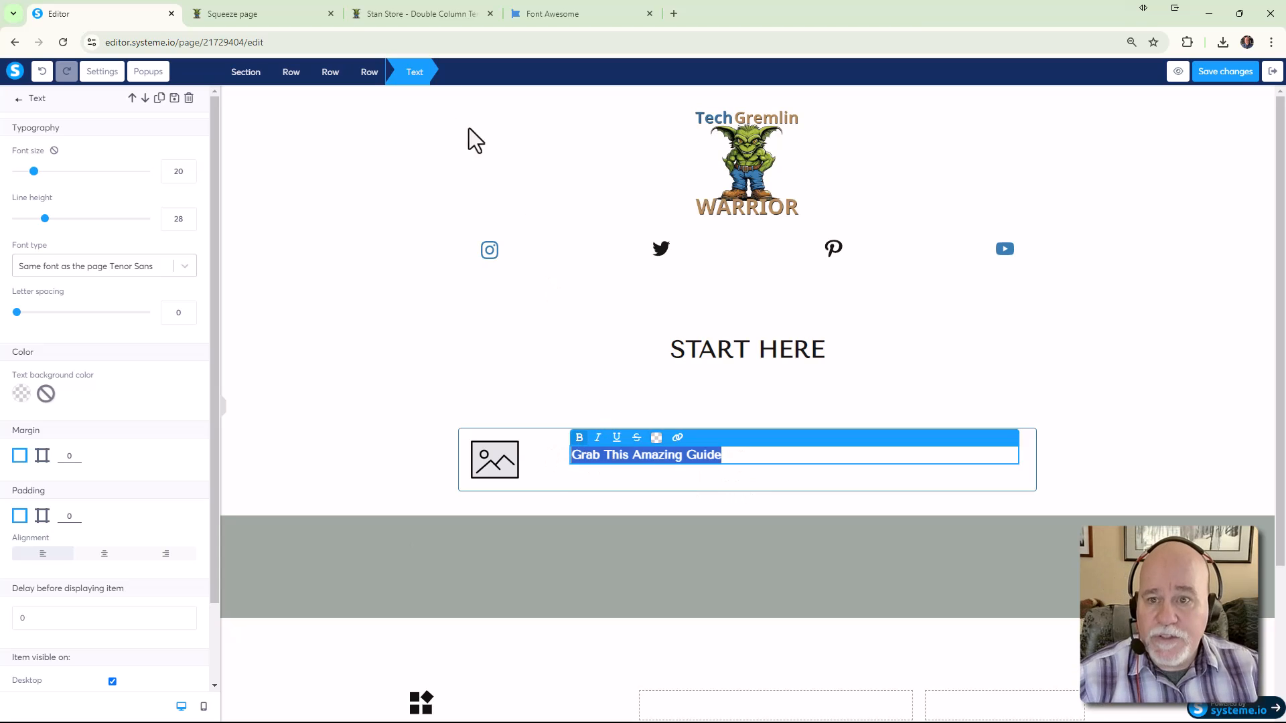
pyautogui.click(428, 14)
pyautogui.click(255, 17)
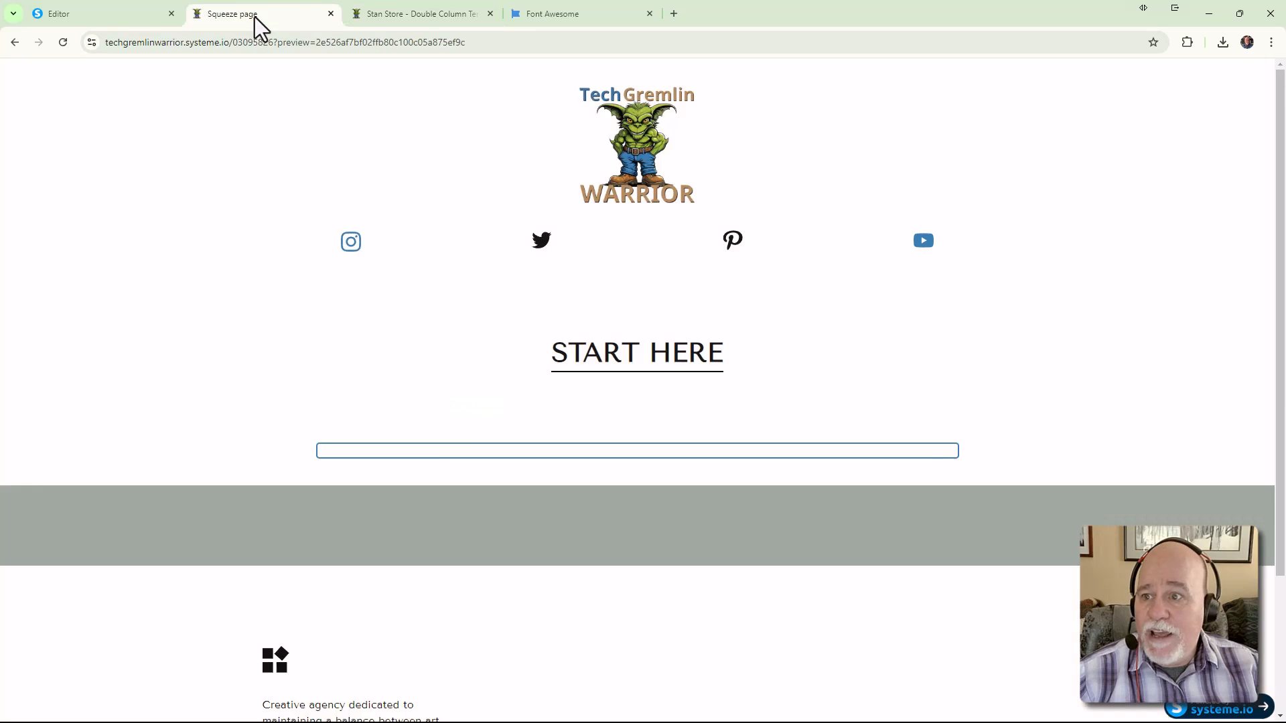
pyautogui.click(113, 18)
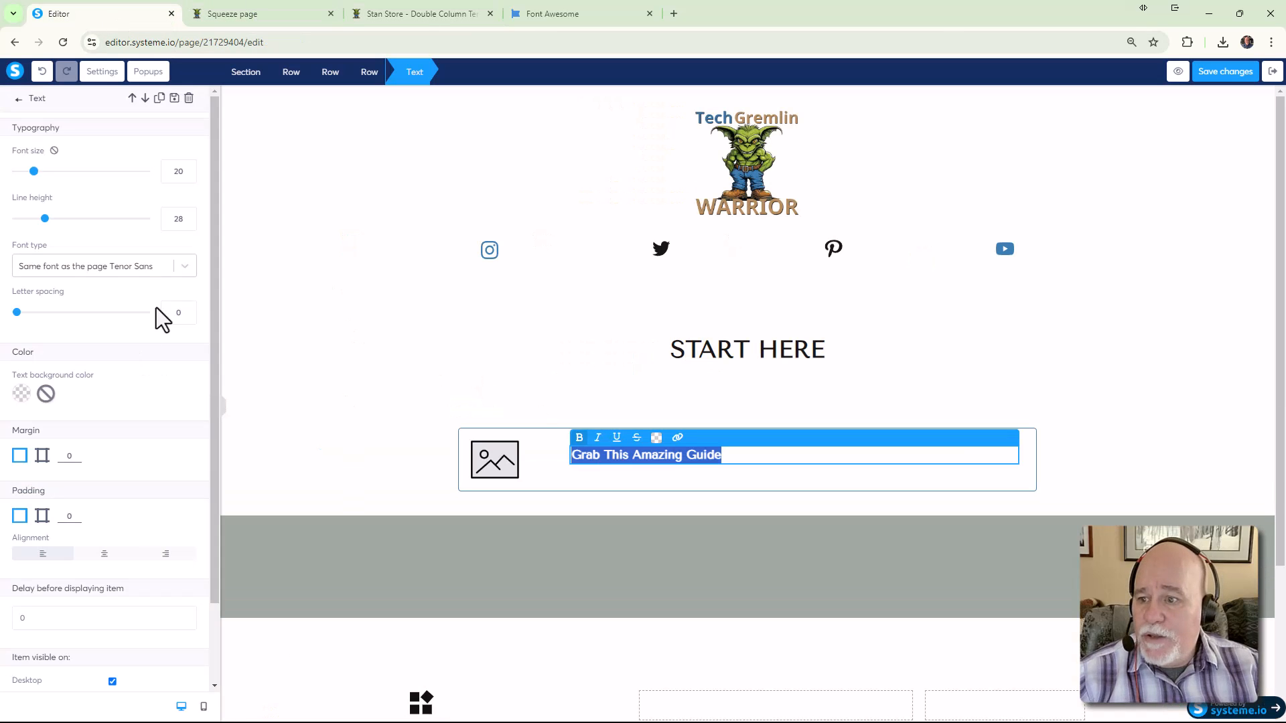
pyautogui.click(730, 460)
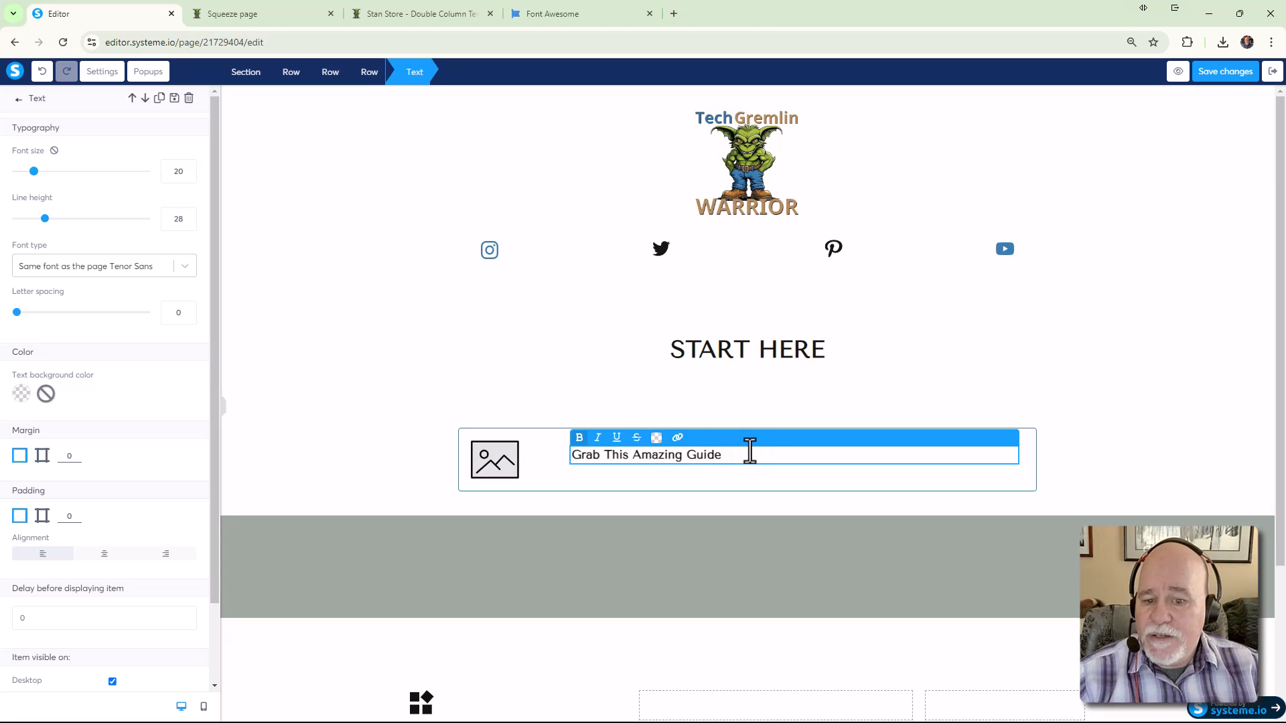
pyautogui.click(564, 383)
pyautogui.moveTo(40, 161); pyautogui.dragTo(652, 463)
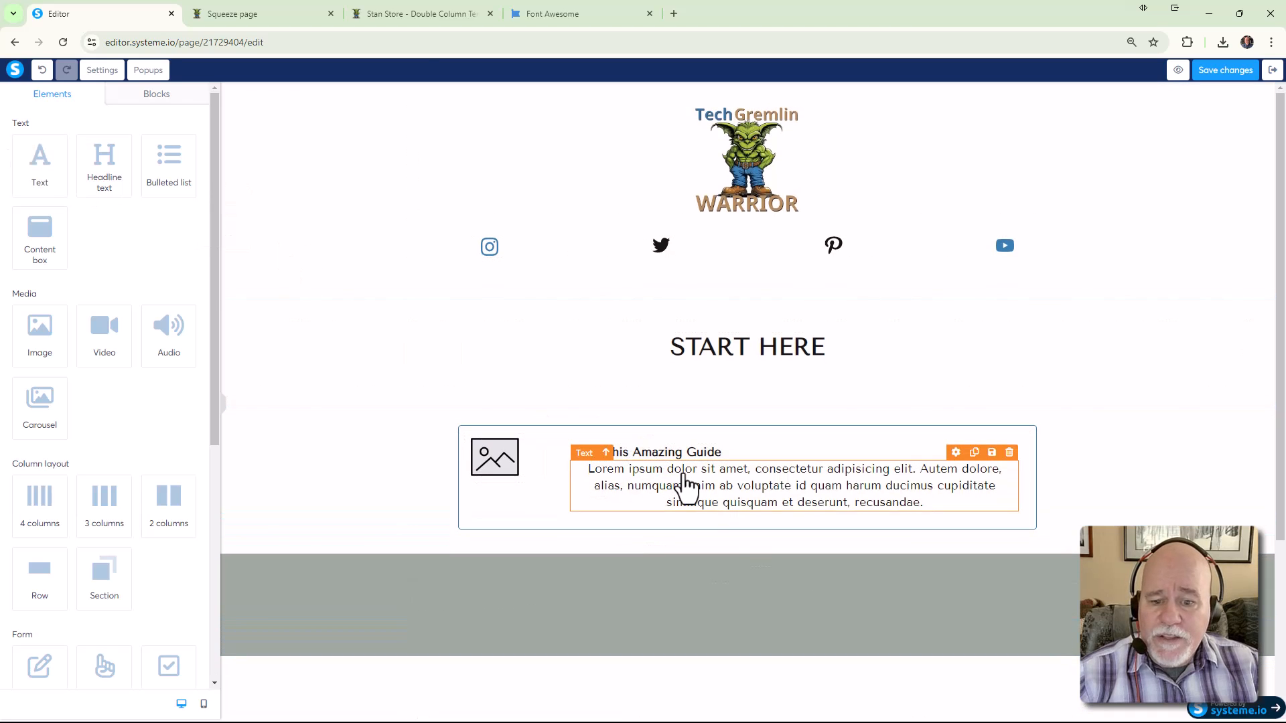
# Left-align the new paragraph and select all its placeholder text
pyautogui.click(685, 481)
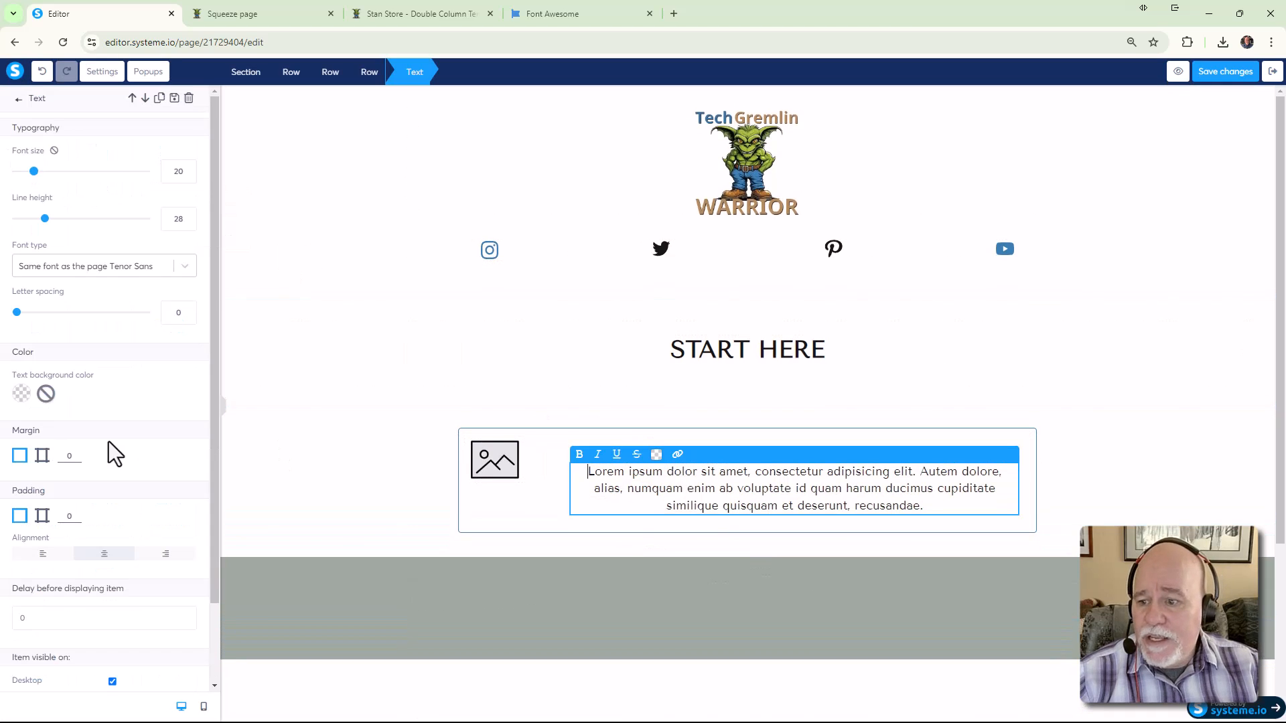
pyautogui.click(42, 554)
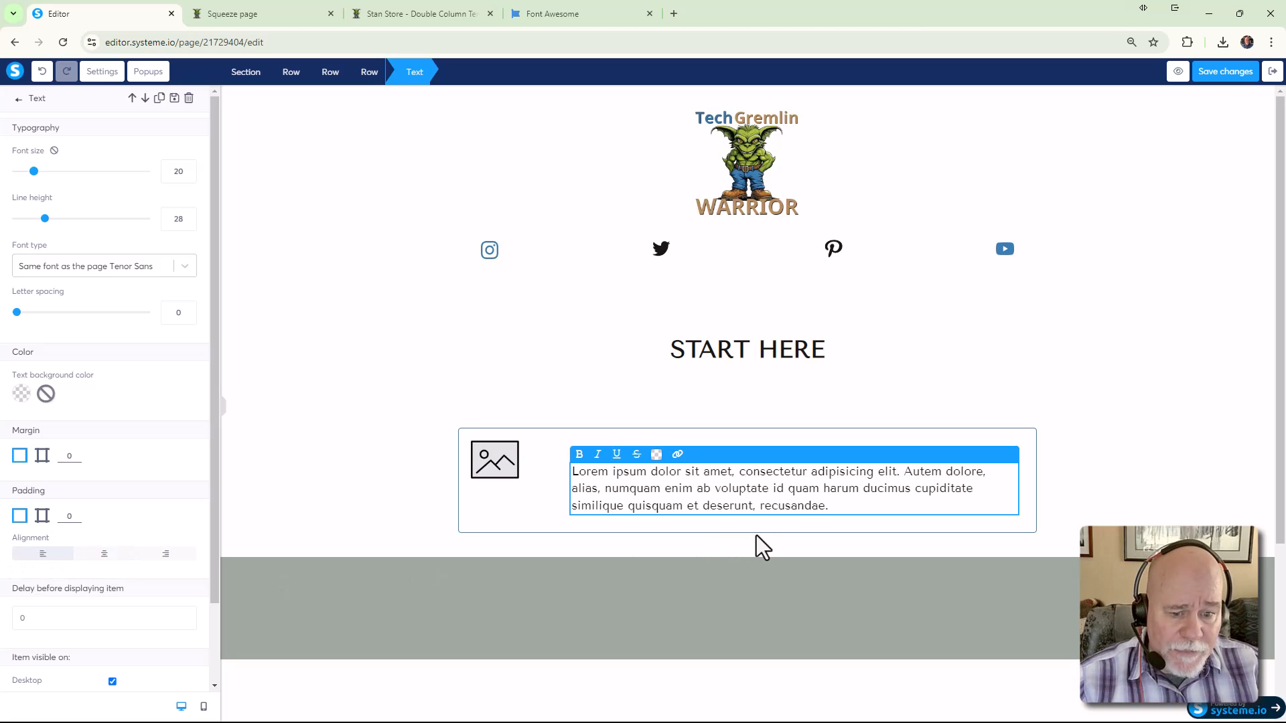
pyautogui.doubleClick(807, 507)
pyautogui.click(845, 510)
pyautogui.moveTo(822, 509); pyautogui.dragTo(574, 481)
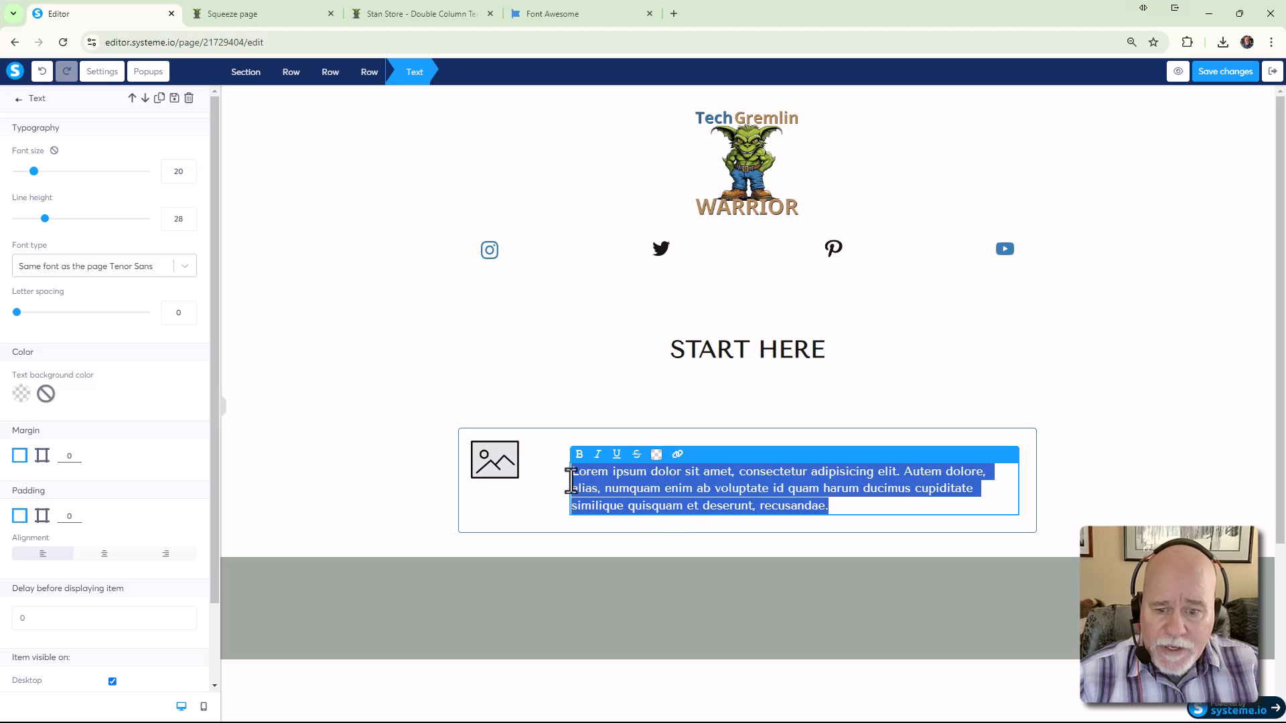
# Type 'This guide is full of all kinds of valuable content to help you succeed in your business.'
pyautogui.write('This g')
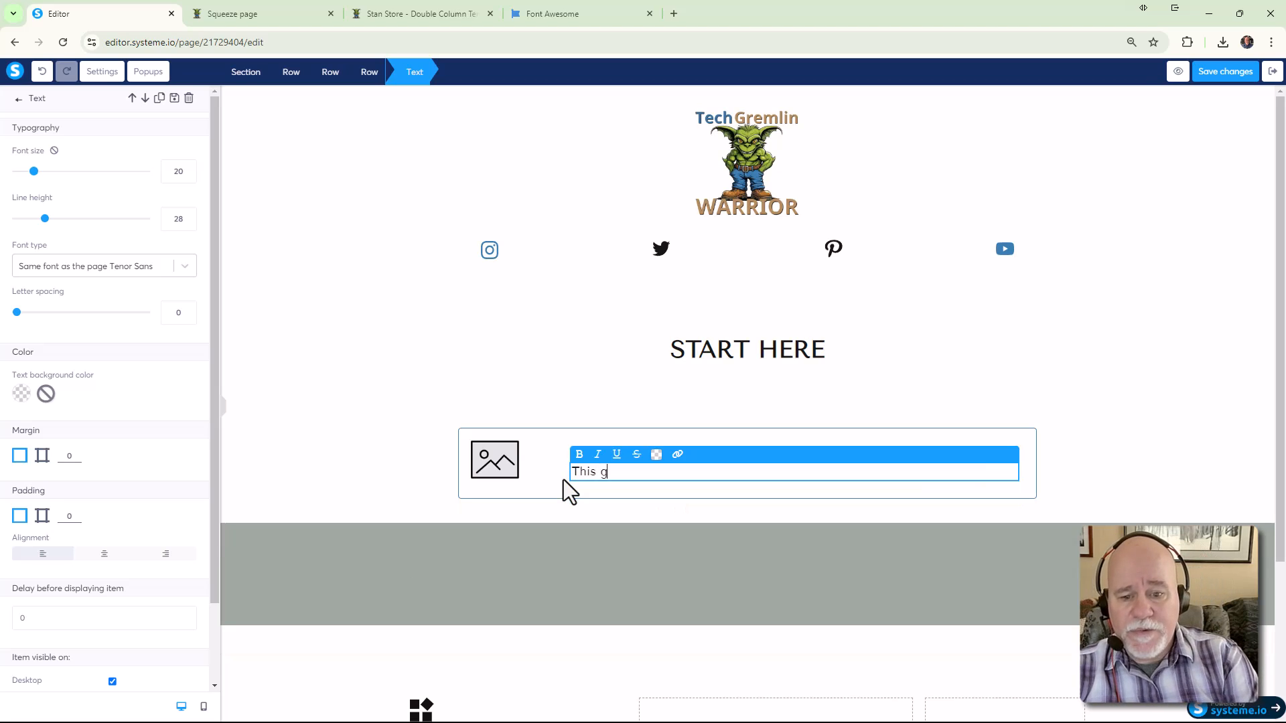
pyautogui.write('uide is fulll')
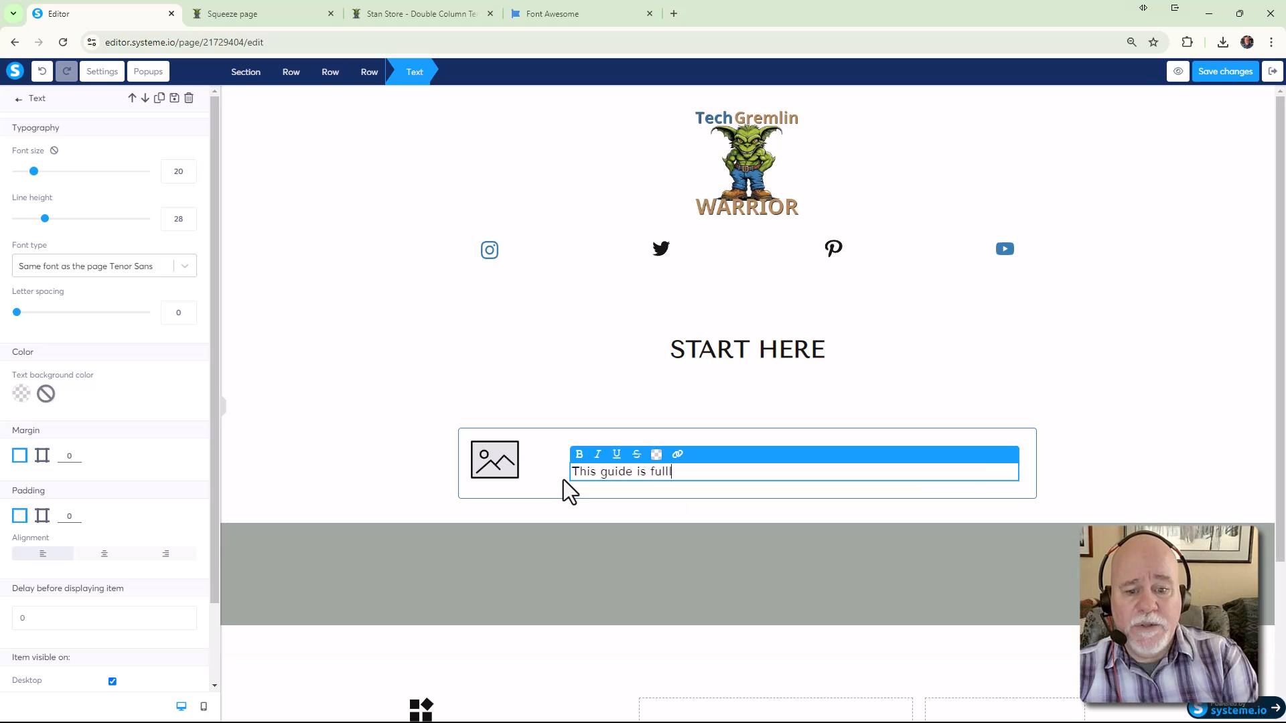
pyautogui.press('BackSpace')
pyautogui.press('BackSpace')
pyautogui.write('of al')
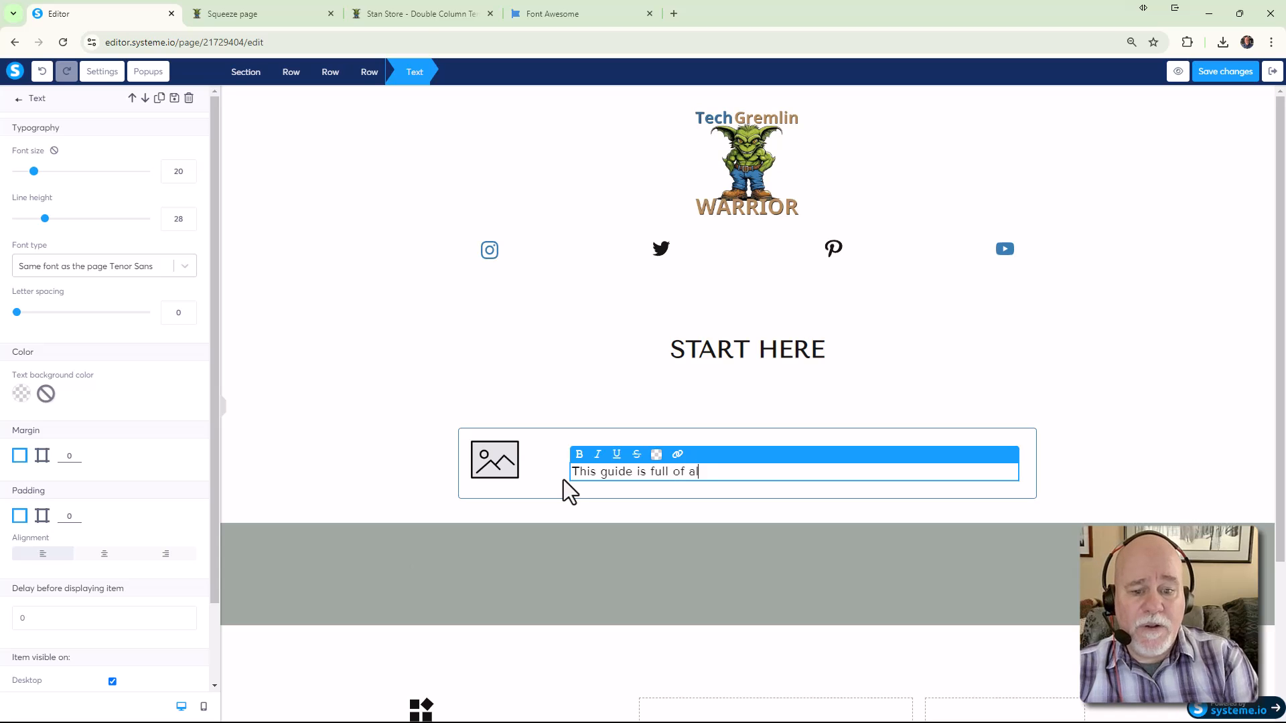
pyautogui.write('l kinds of valuable co')
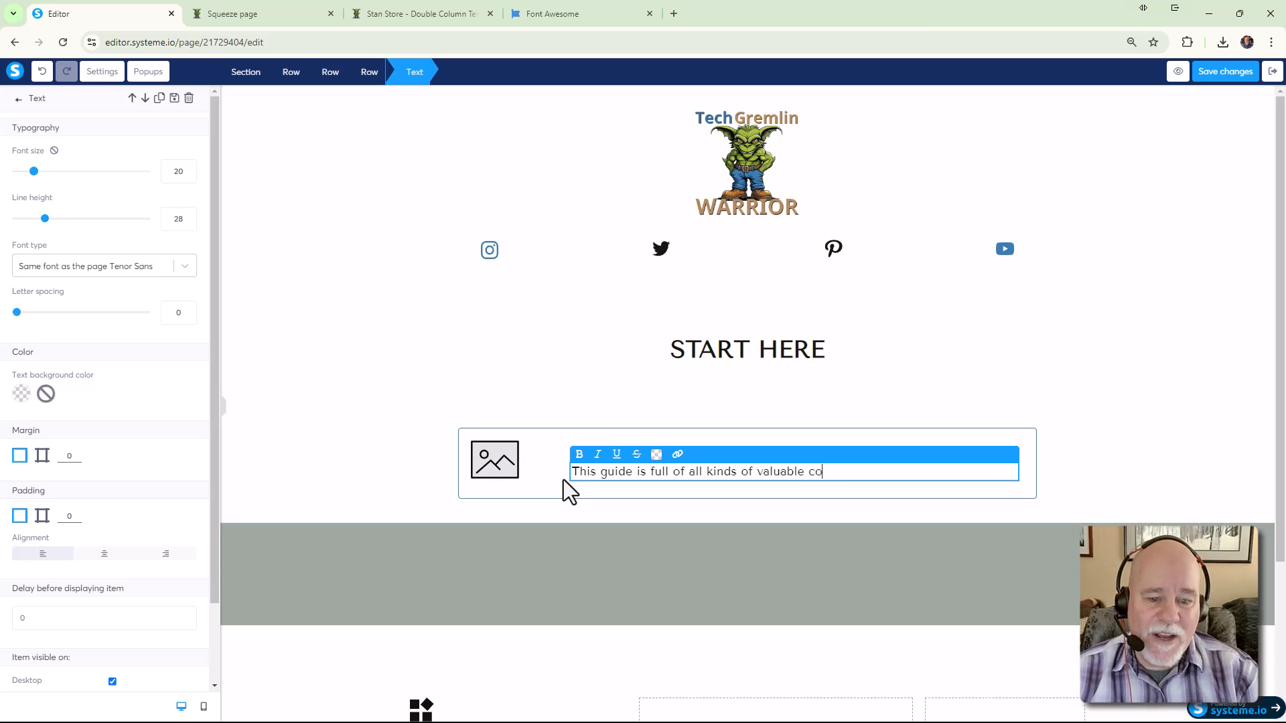
pyautogui.write('ntent to hlep you ')
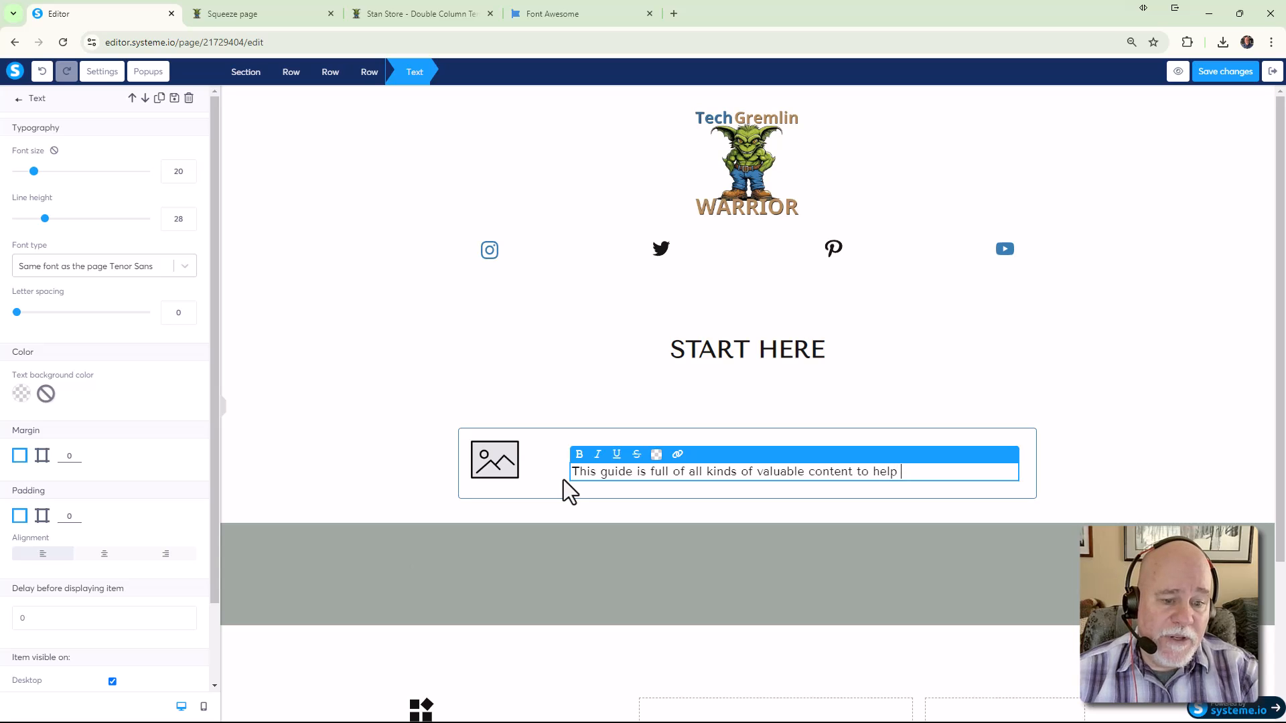
pyautogui.write('you')
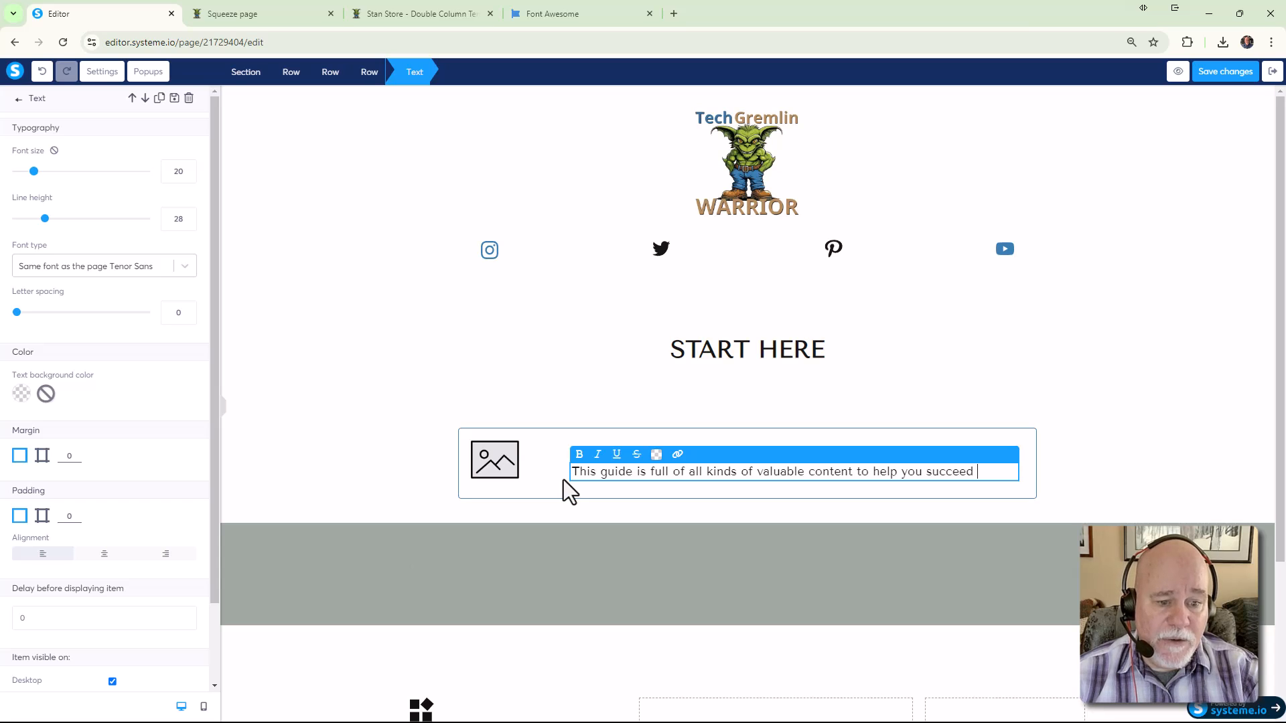
pyautogui.write('succeed in your buin')
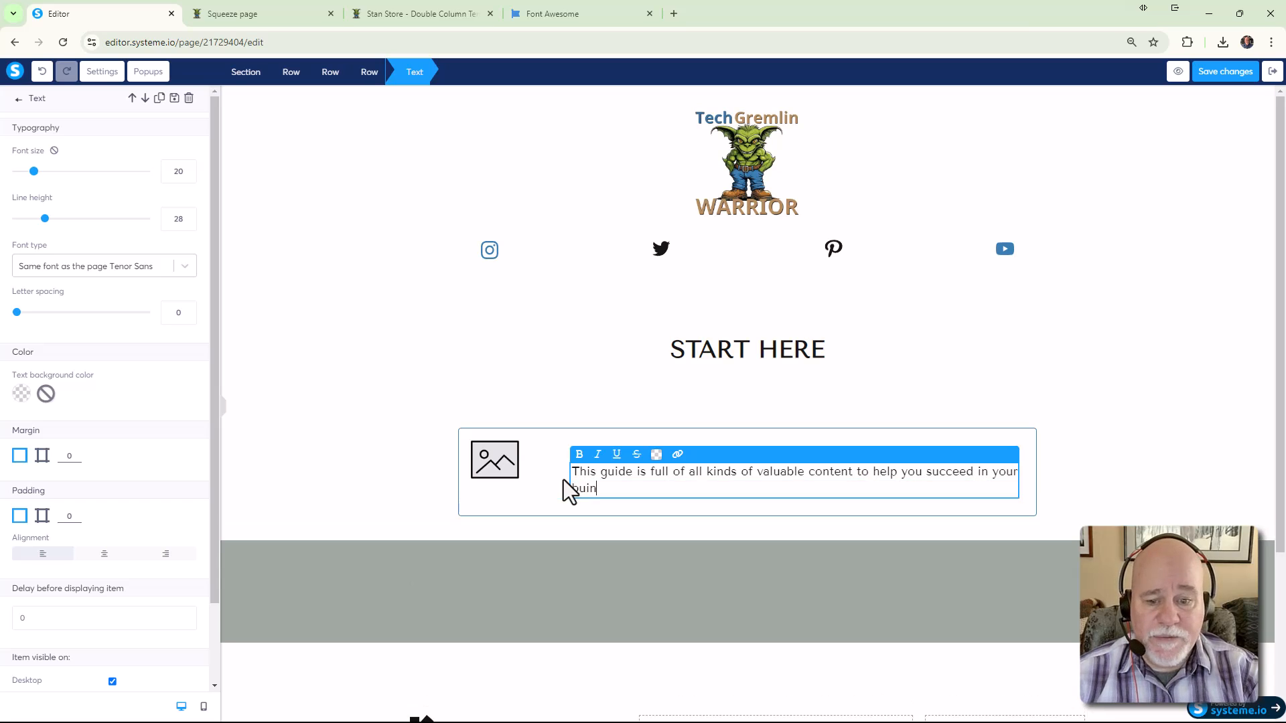
pyautogui.press('BackSpace')
pyautogui.write('siness.')
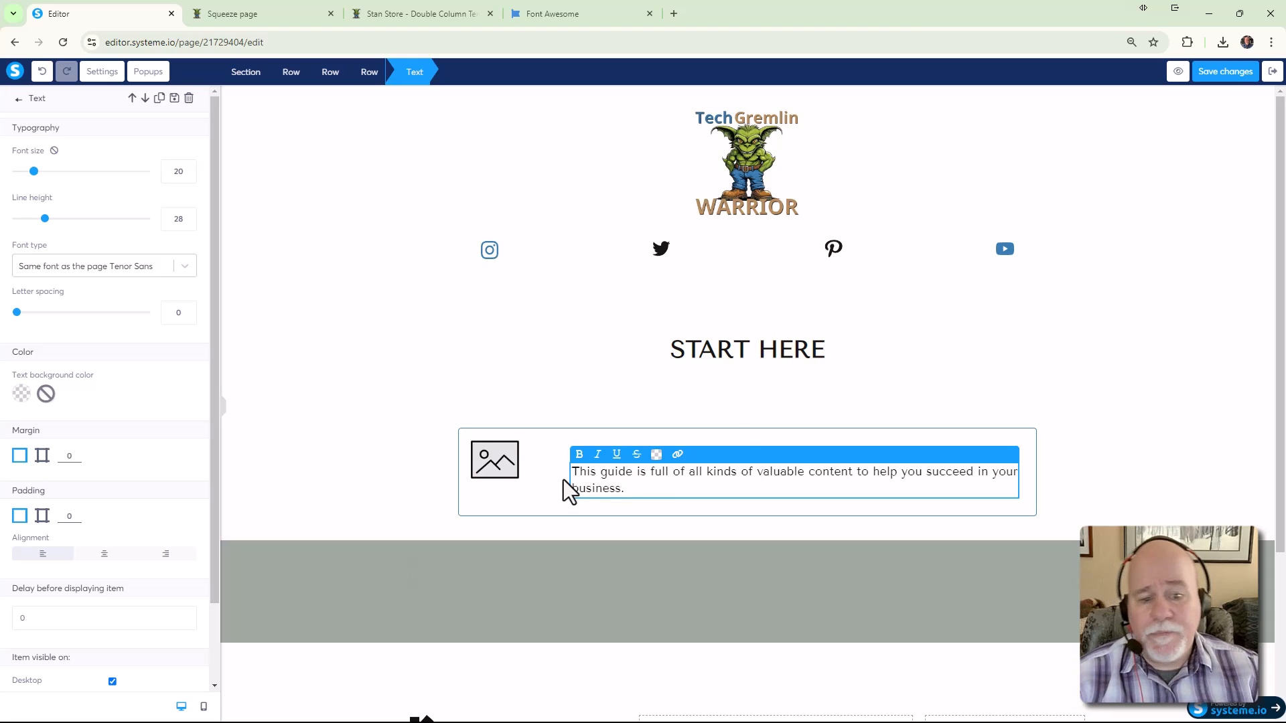
pyautogui.click(990, 368)
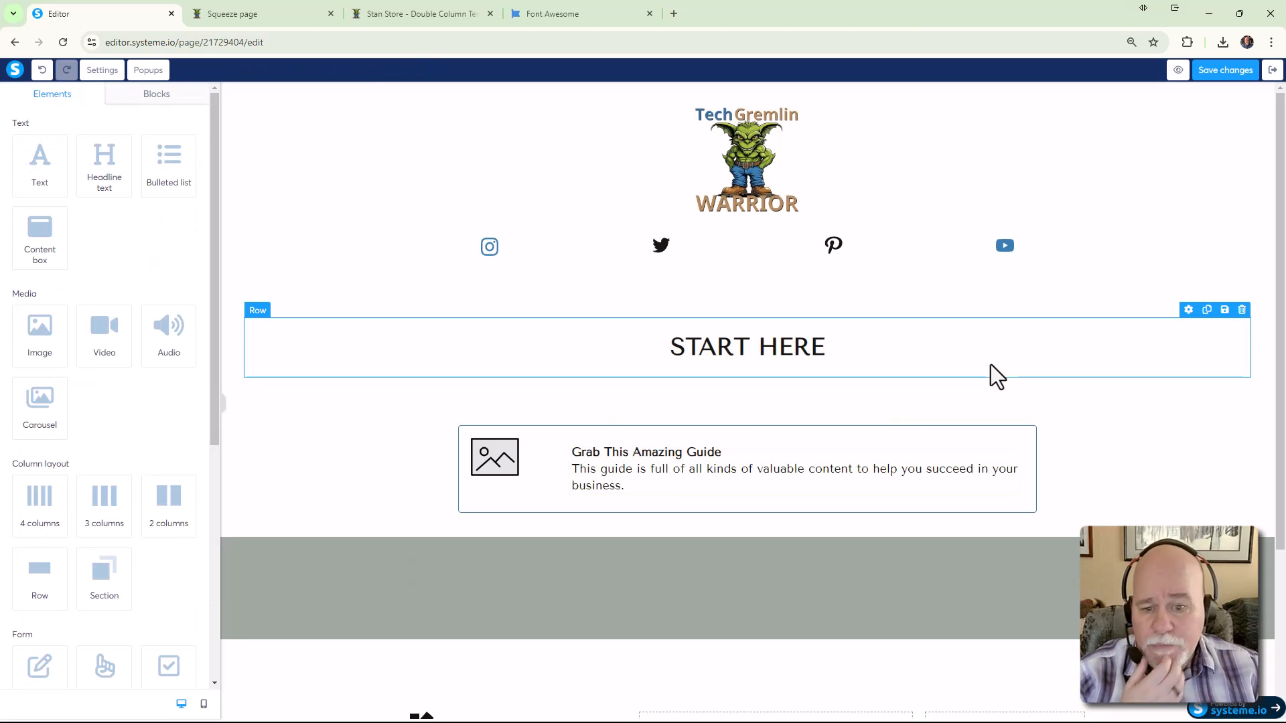
pyautogui.click(414, 21)
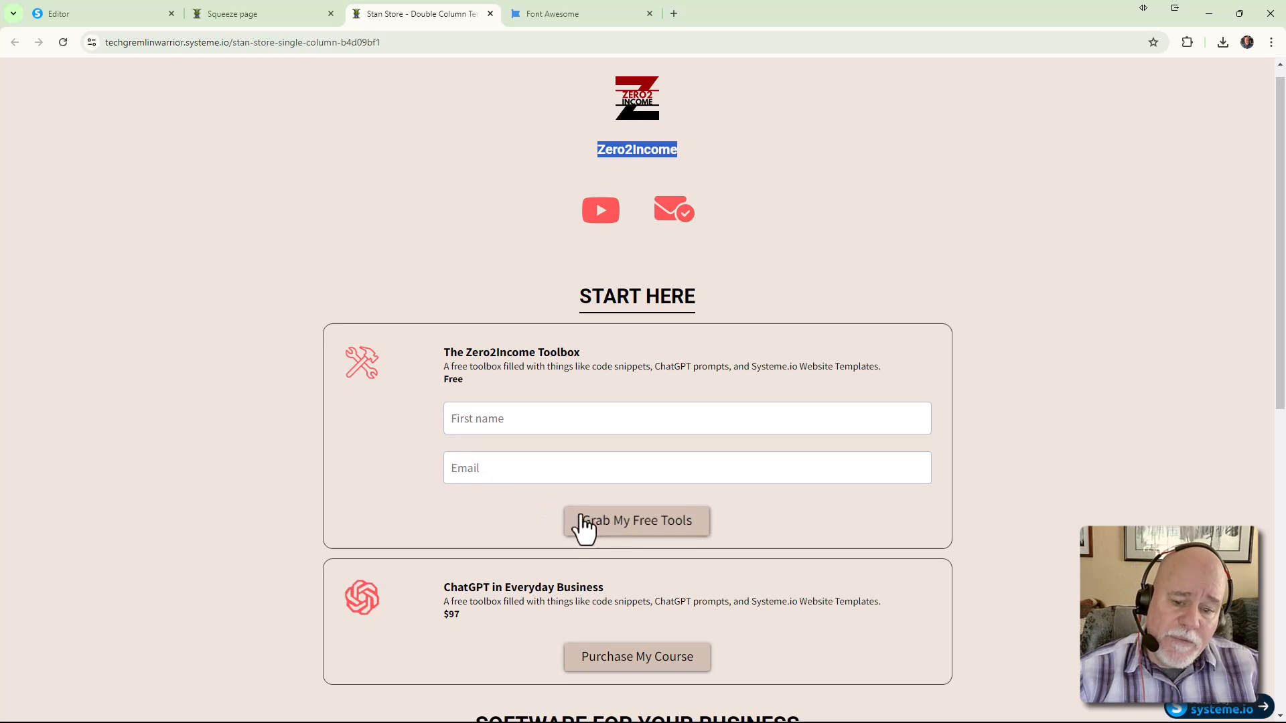
pyautogui.click(311, 19)
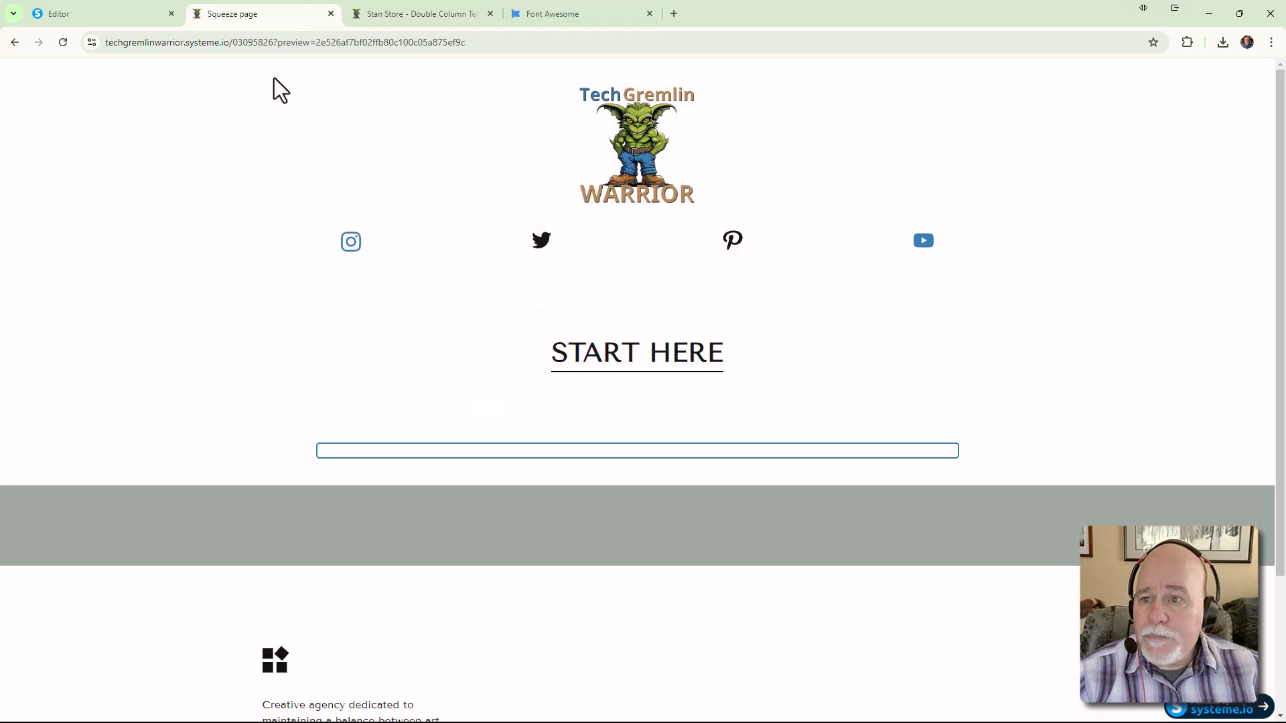
pyautogui.click(125, 16)
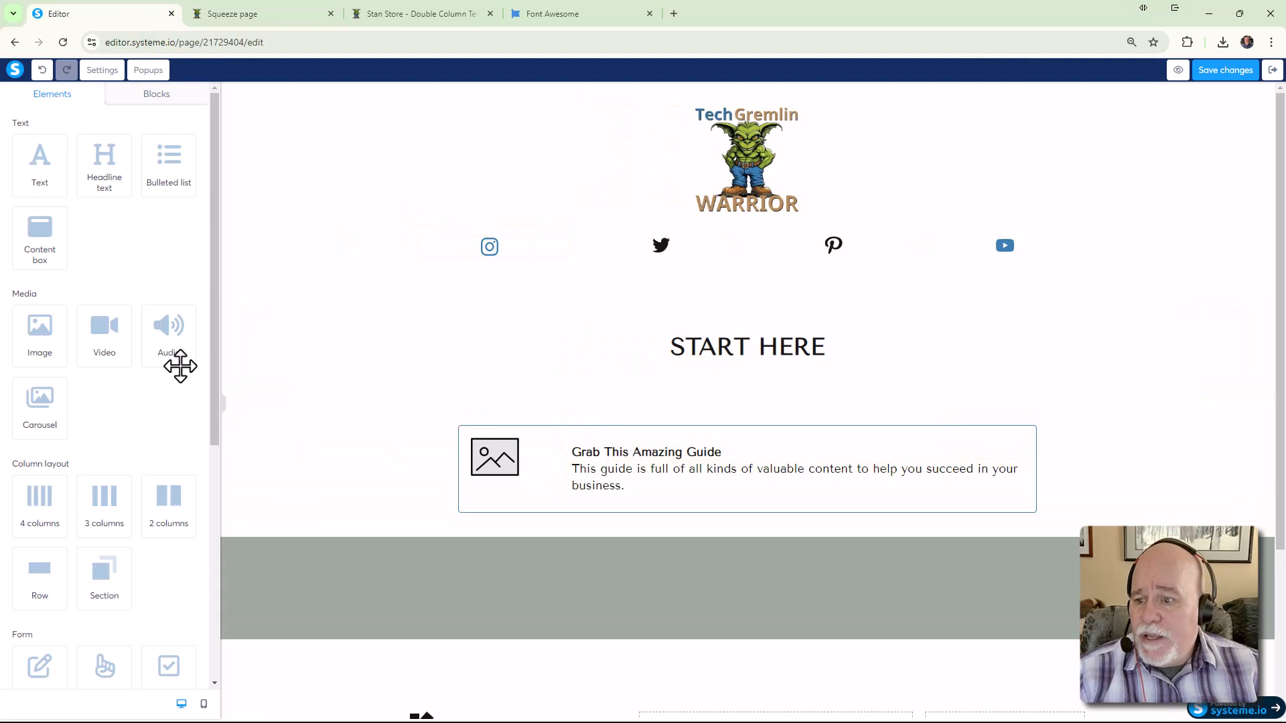
pyautogui.scroll(-3, 177, 380)
# Drop a Form input field into the box below the guide description
pyautogui.moveTo(38, 477); pyautogui.dragTo(618, 499)
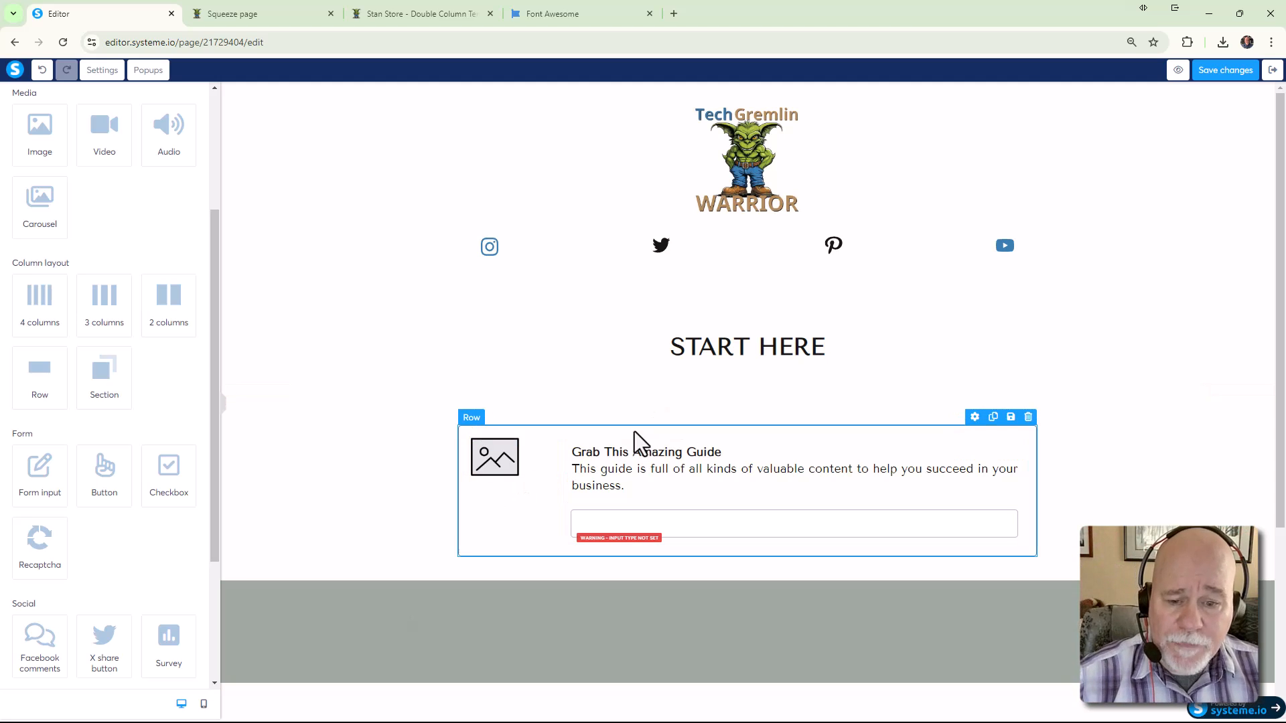
pyautogui.scroll(-2, 560, 481)
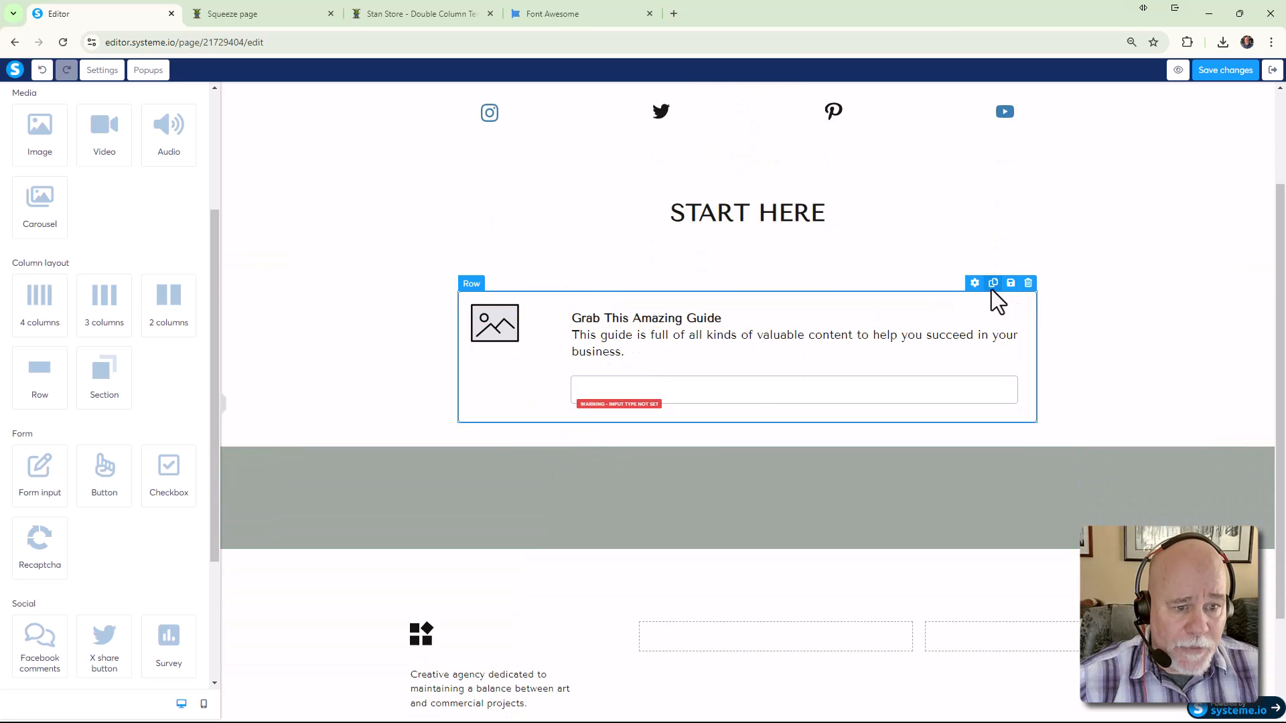
# Duplicate the guide box row and delete the copy's inner text-and-form row, keeping the image
pyautogui.click(993, 284)
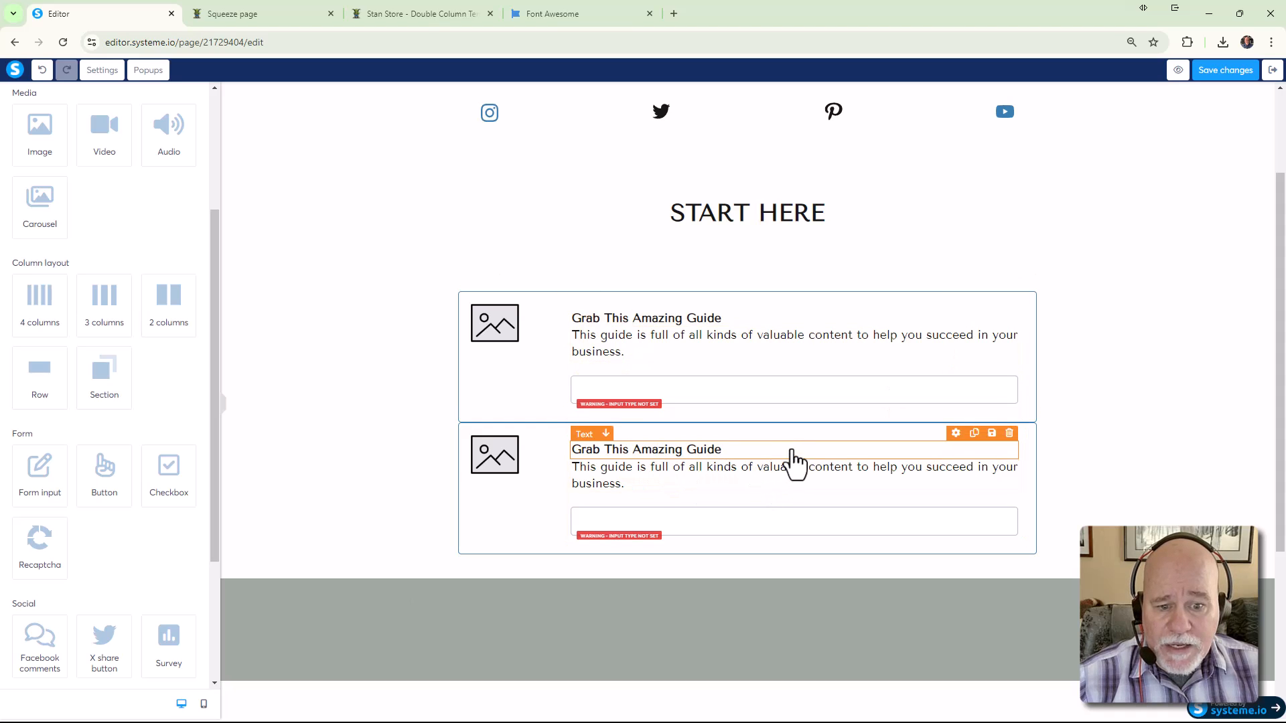
pyautogui.click(565, 472)
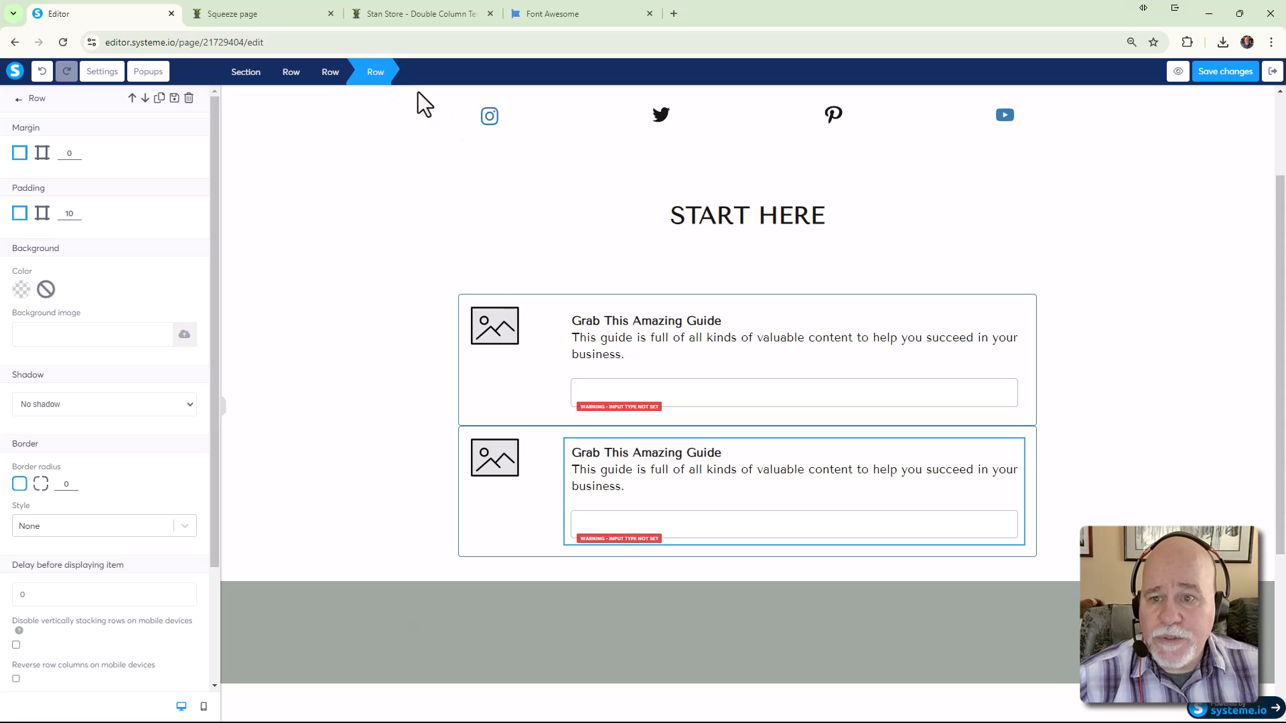
pyautogui.click(188, 100)
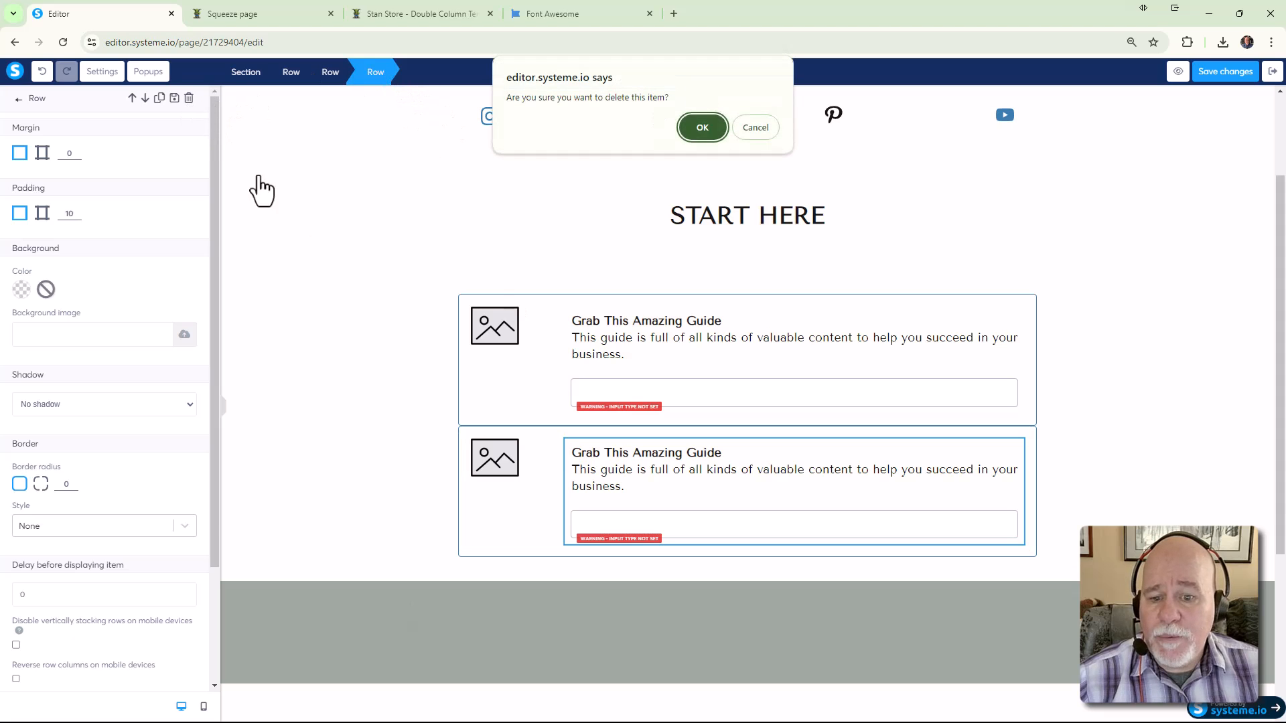
pyautogui.click(697, 126)
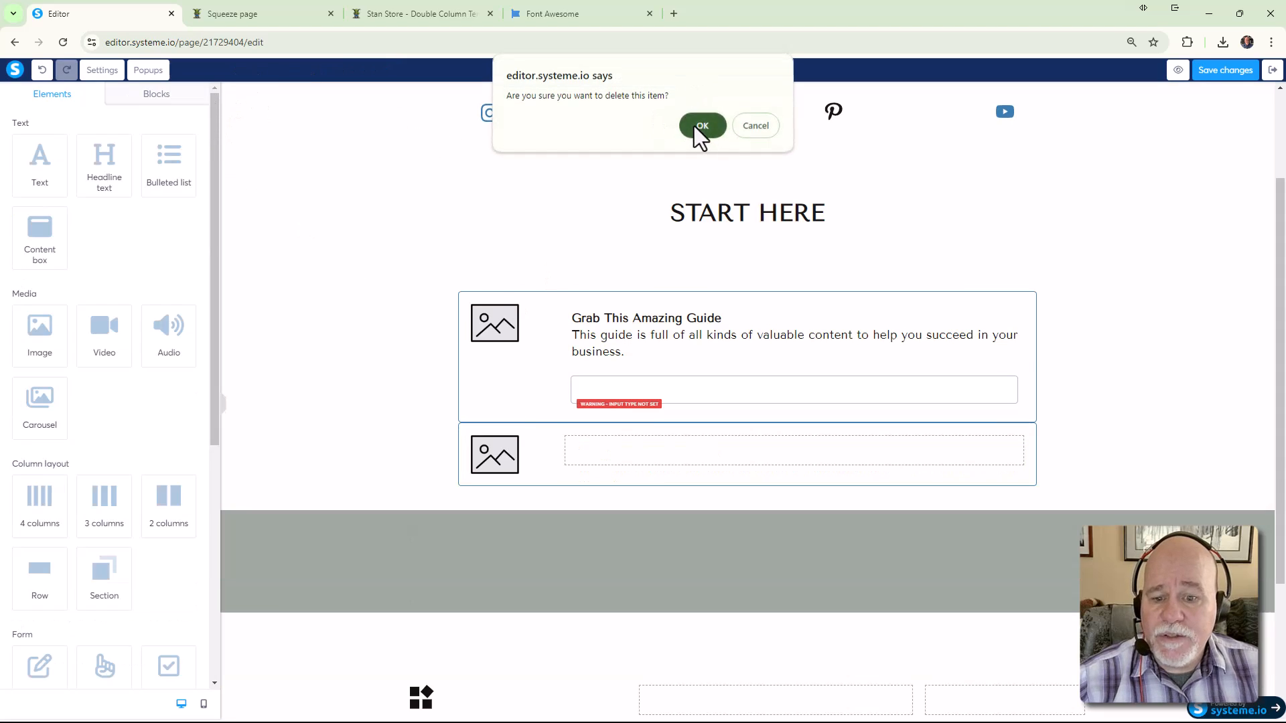
pyautogui.click(547, 455)
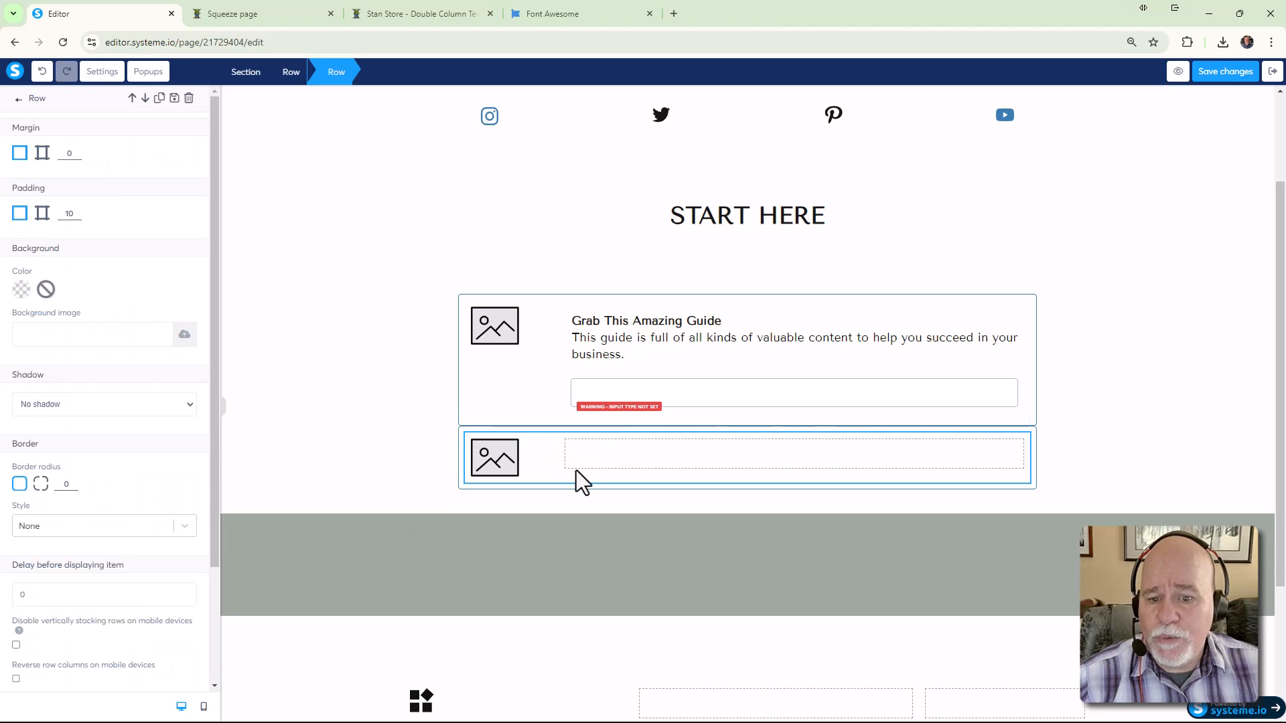
# Copy the guide title and description into the lower box's right column, and move the form input there
pyautogui.click(611, 327)
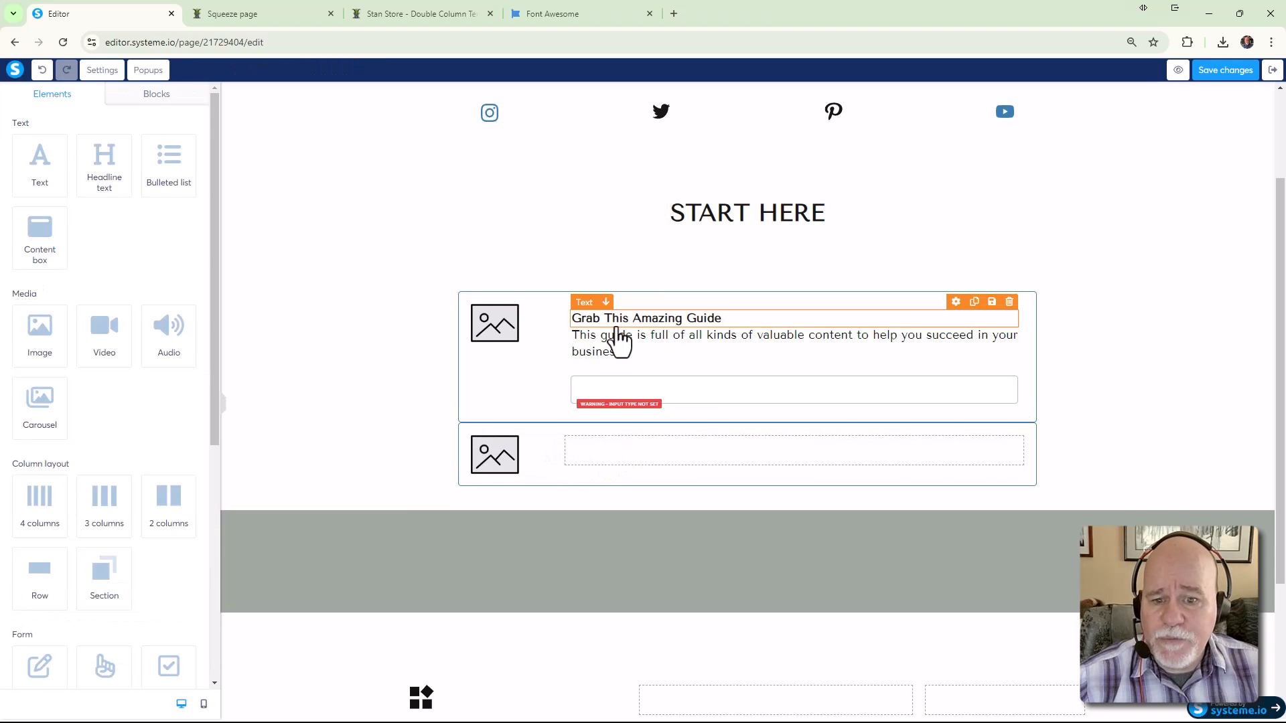
pyautogui.click(975, 302)
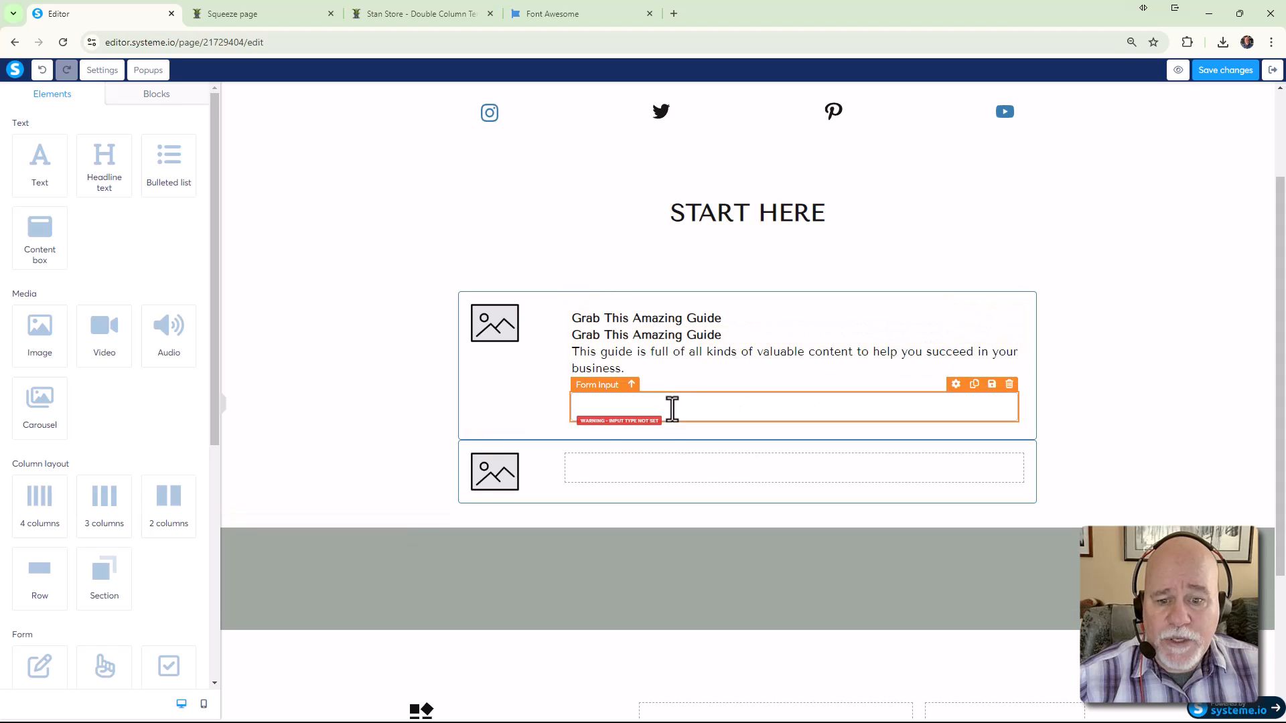
pyautogui.click(649, 468)
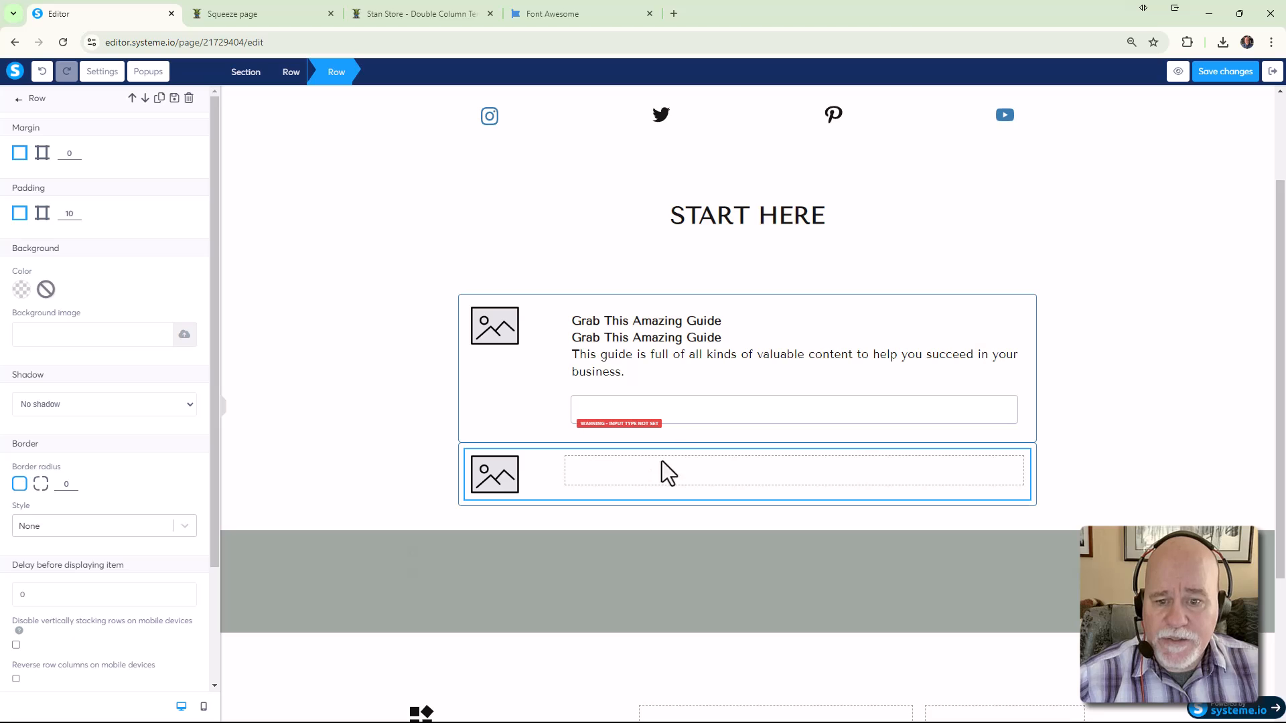
pyautogui.moveTo(684, 339)
pyautogui.mouseDown()
pyautogui.moveTo(691, 466)
pyautogui.moveTo(702, 331)
pyautogui.mouseUp()
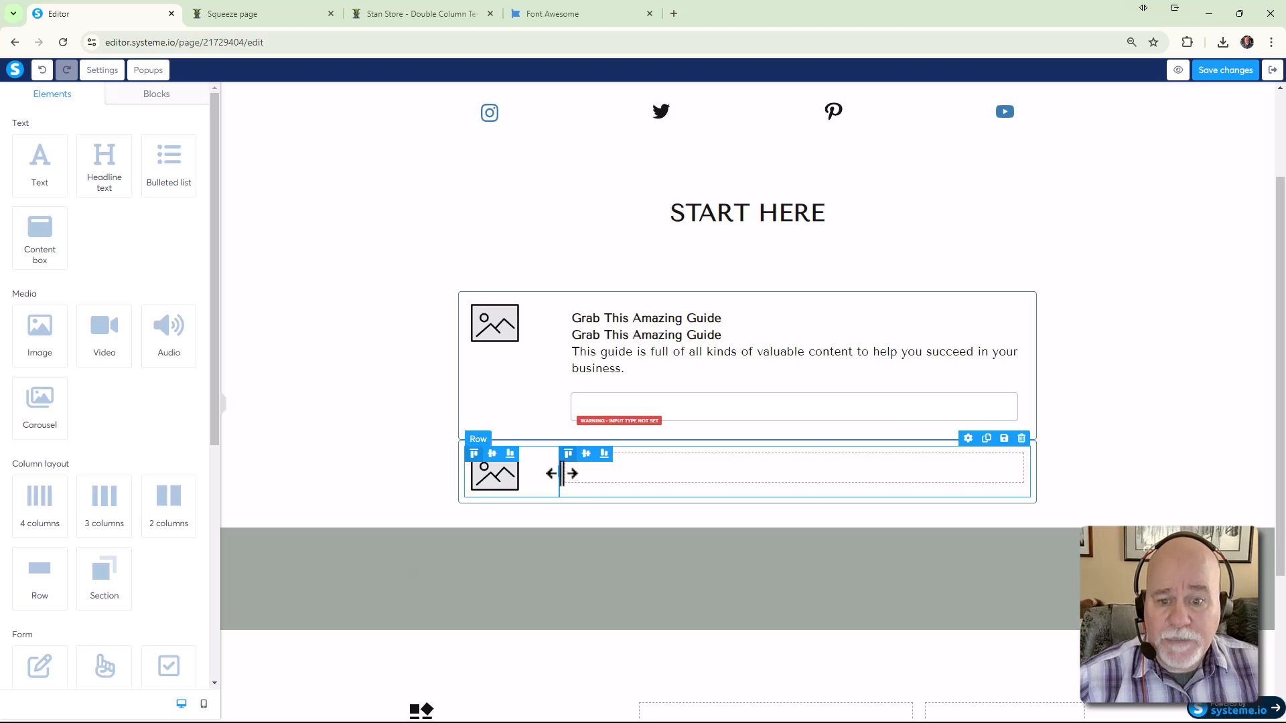
pyautogui.moveTo(634, 345); pyautogui.dragTo(640, 465)
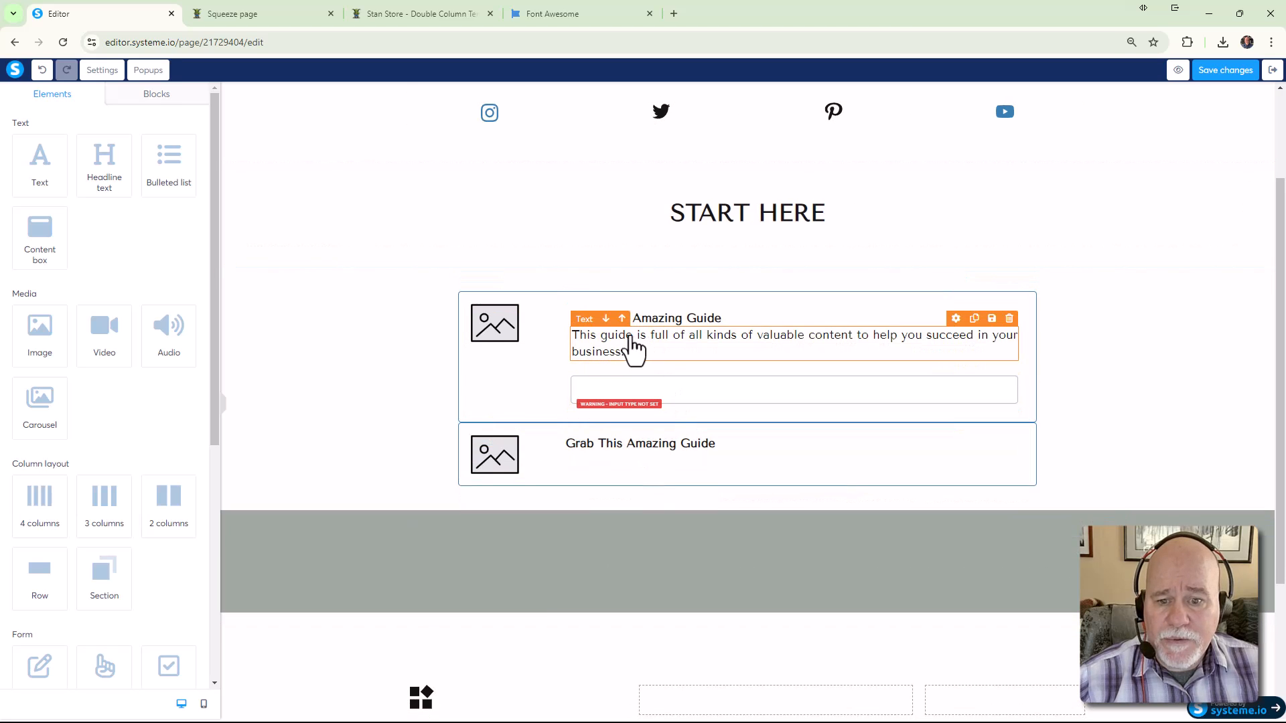
pyautogui.click(975, 319)
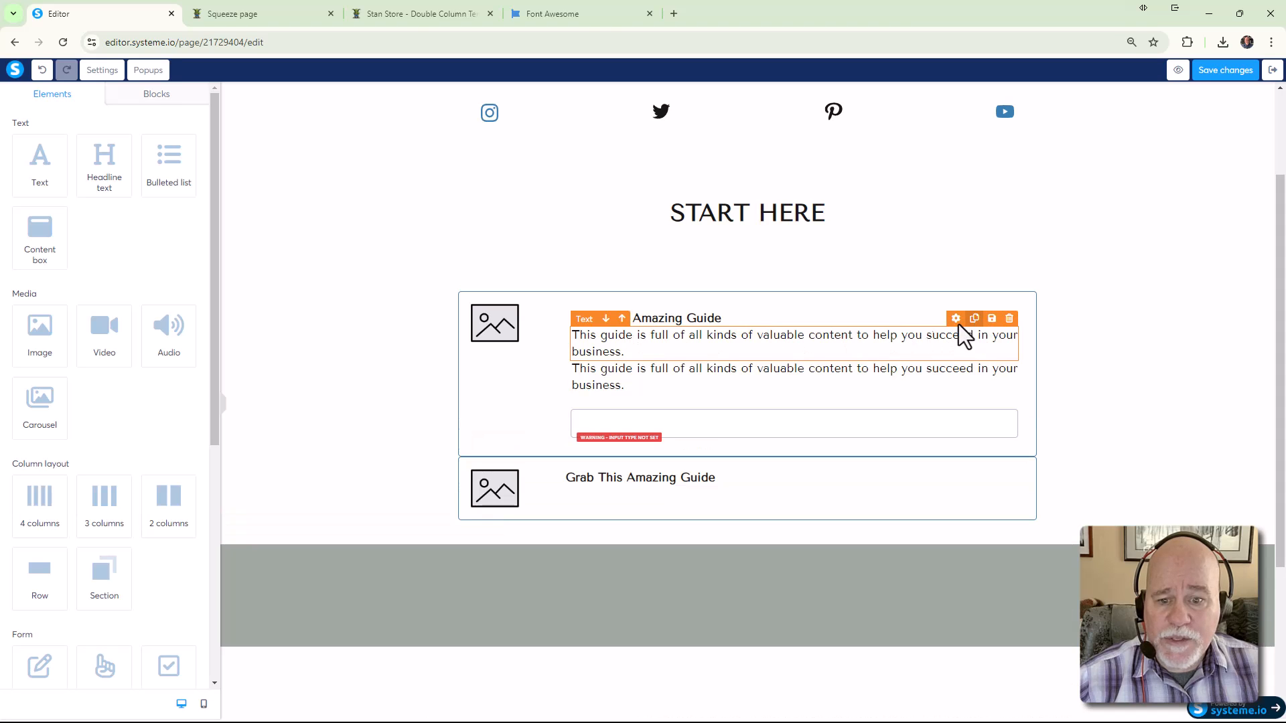
pyautogui.moveTo(648, 392); pyautogui.dragTo(639, 489)
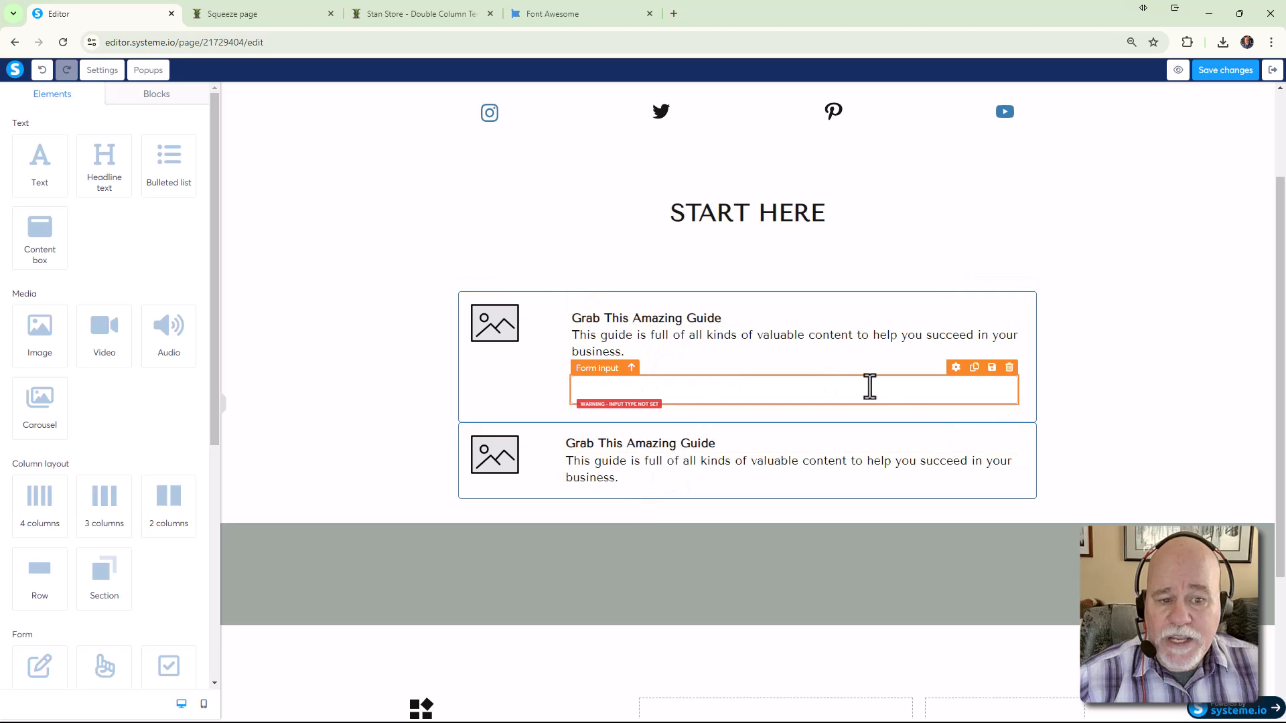
pyautogui.moveTo(976, 376); pyautogui.dragTo(705, 485)
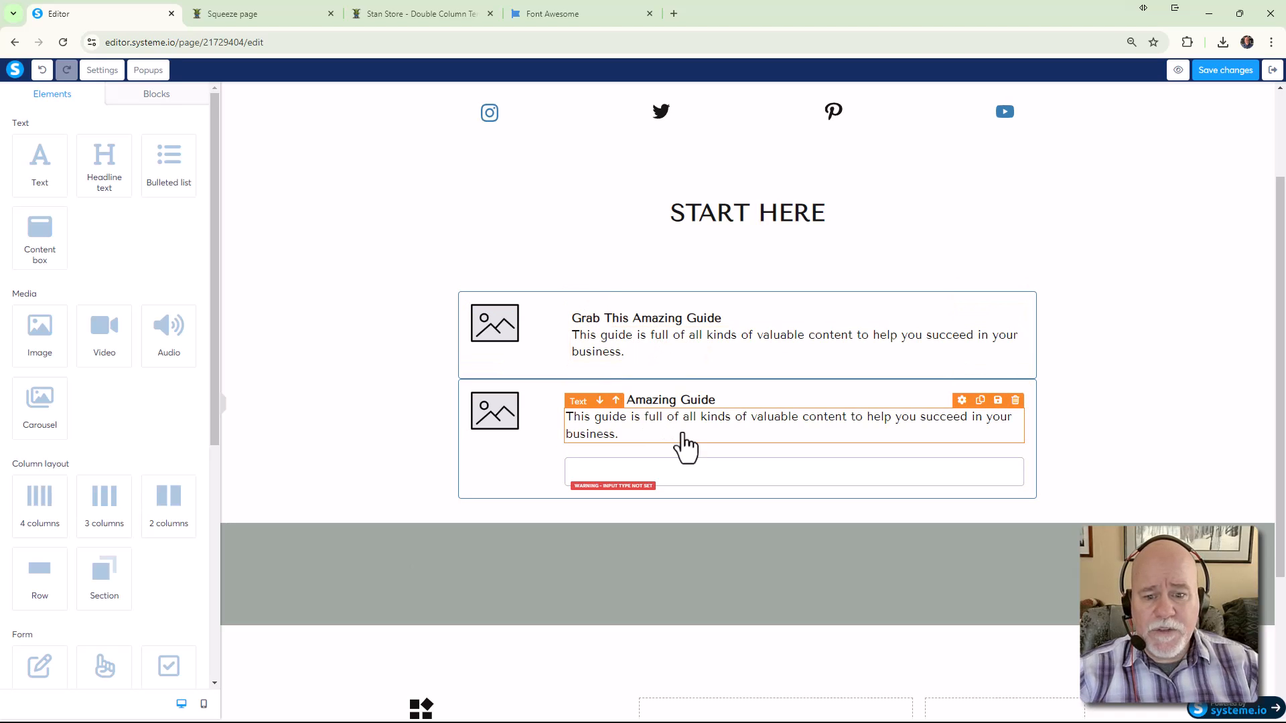
# Add a second form input and a 'Click here' button to the lower guide box
pyautogui.scroll(-1, 114, 482)
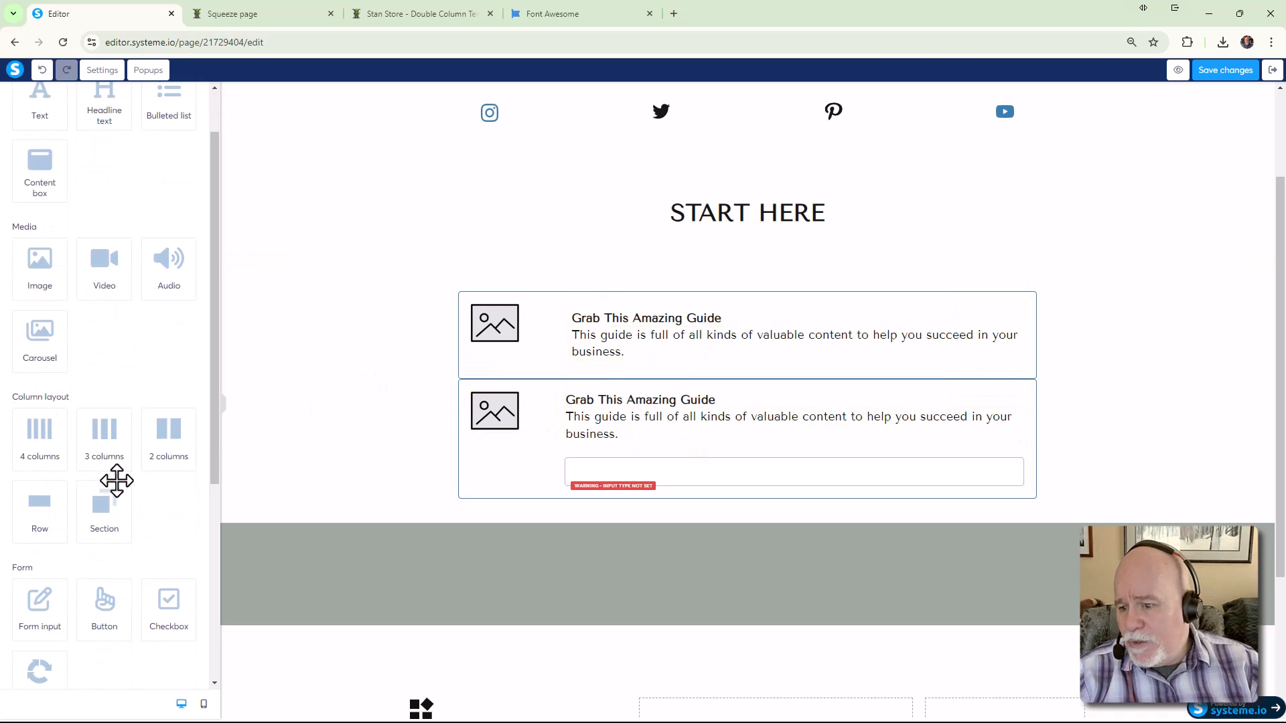
pyautogui.scroll(-3, 138, 445)
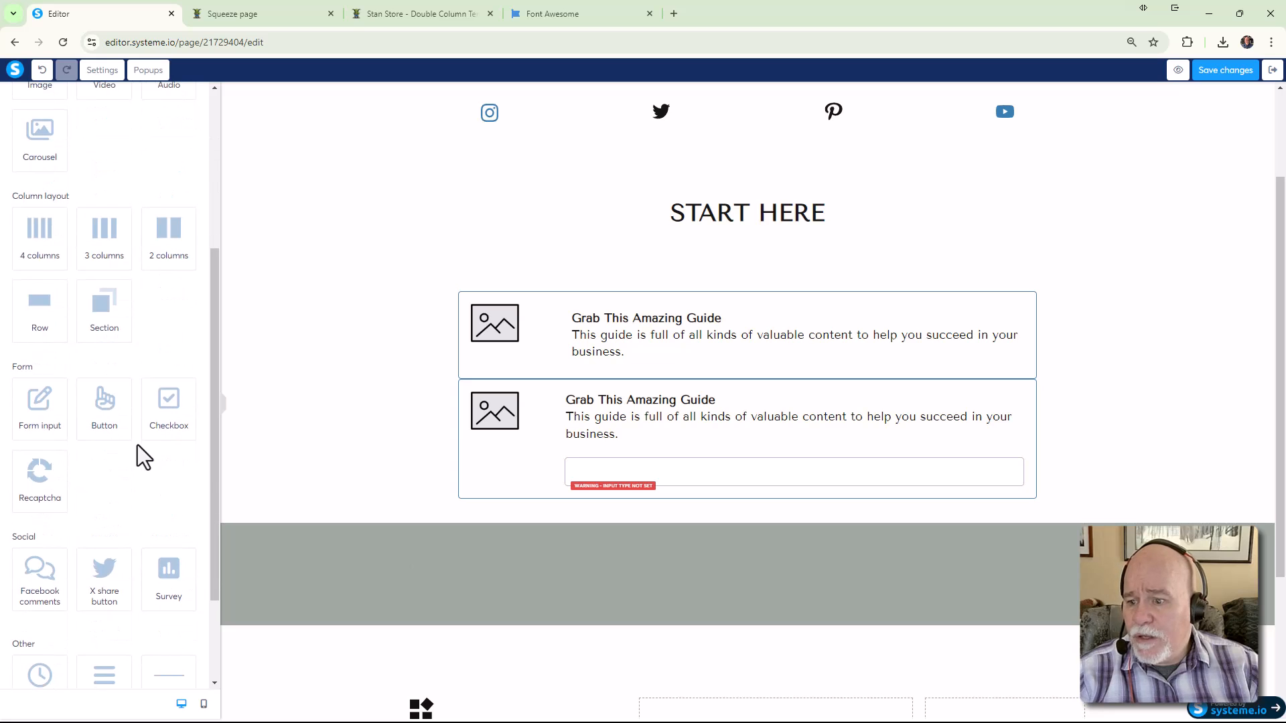
pyautogui.moveTo(47, 410); pyautogui.dragTo(632, 496)
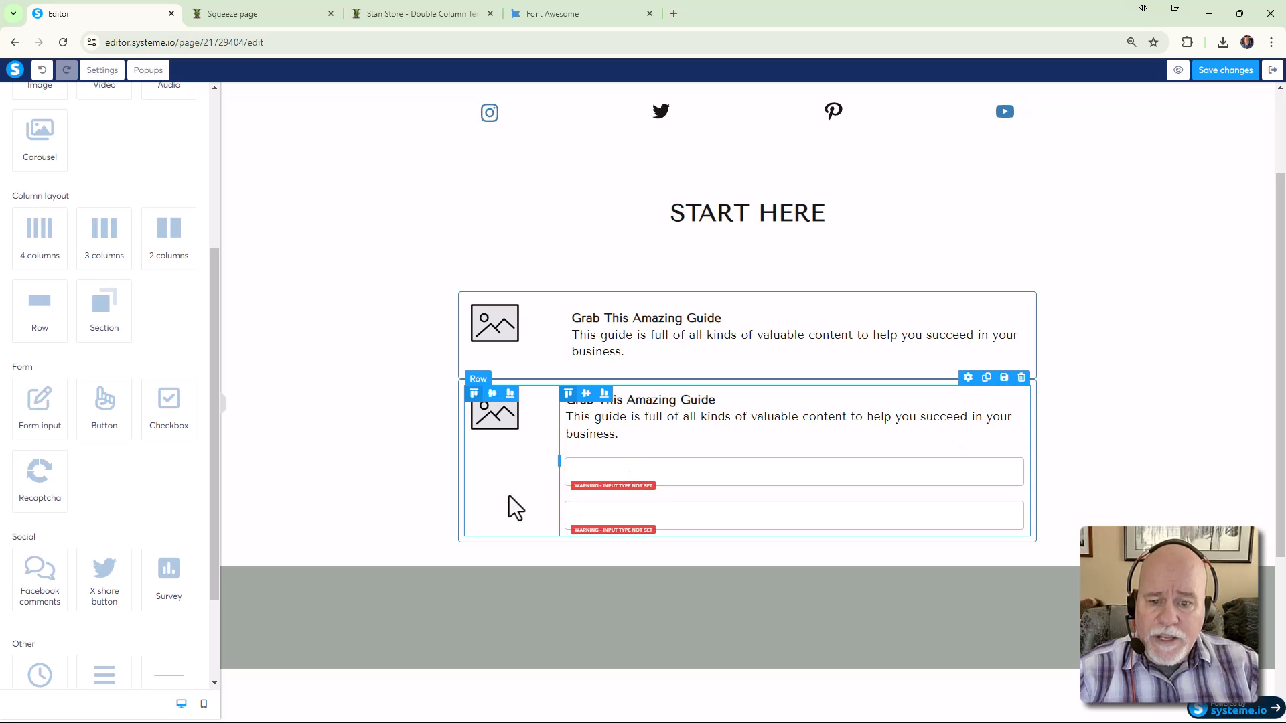
pyautogui.click(418, 16)
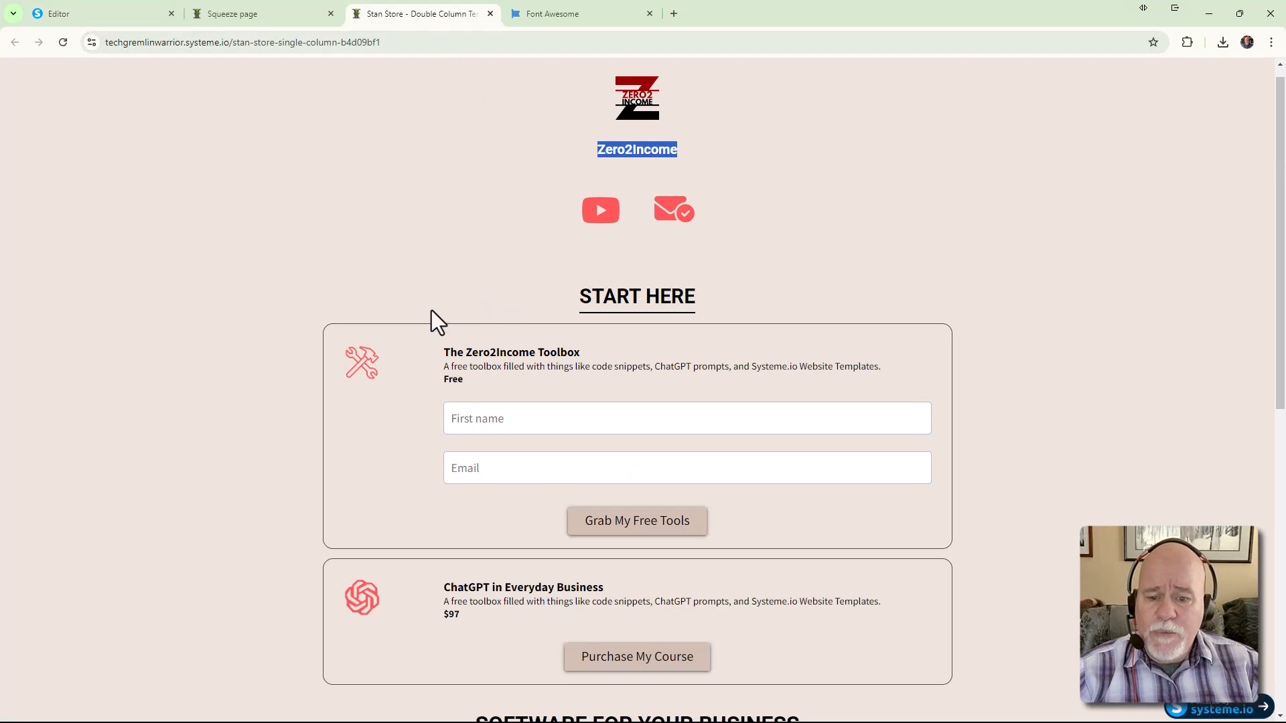
pyautogui.click(98, 15)
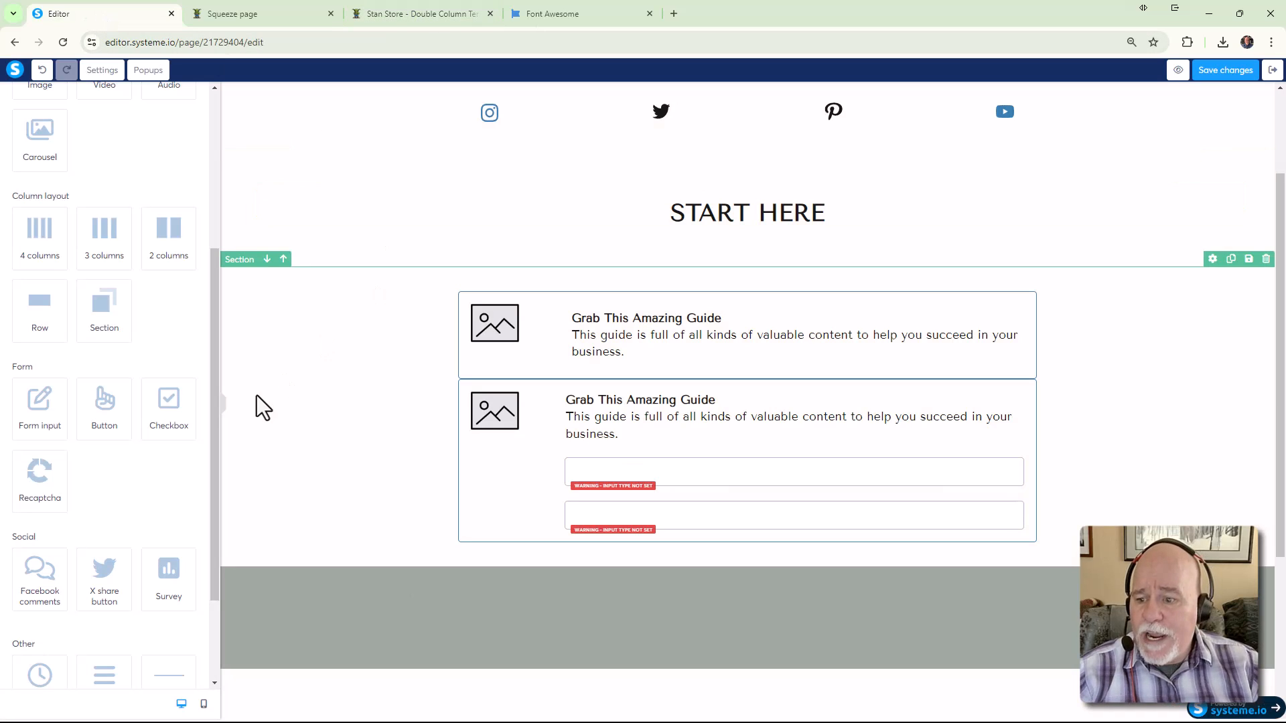
pyautogui.moveTo(110, 404); pyautogui.dragTo(637, 541)
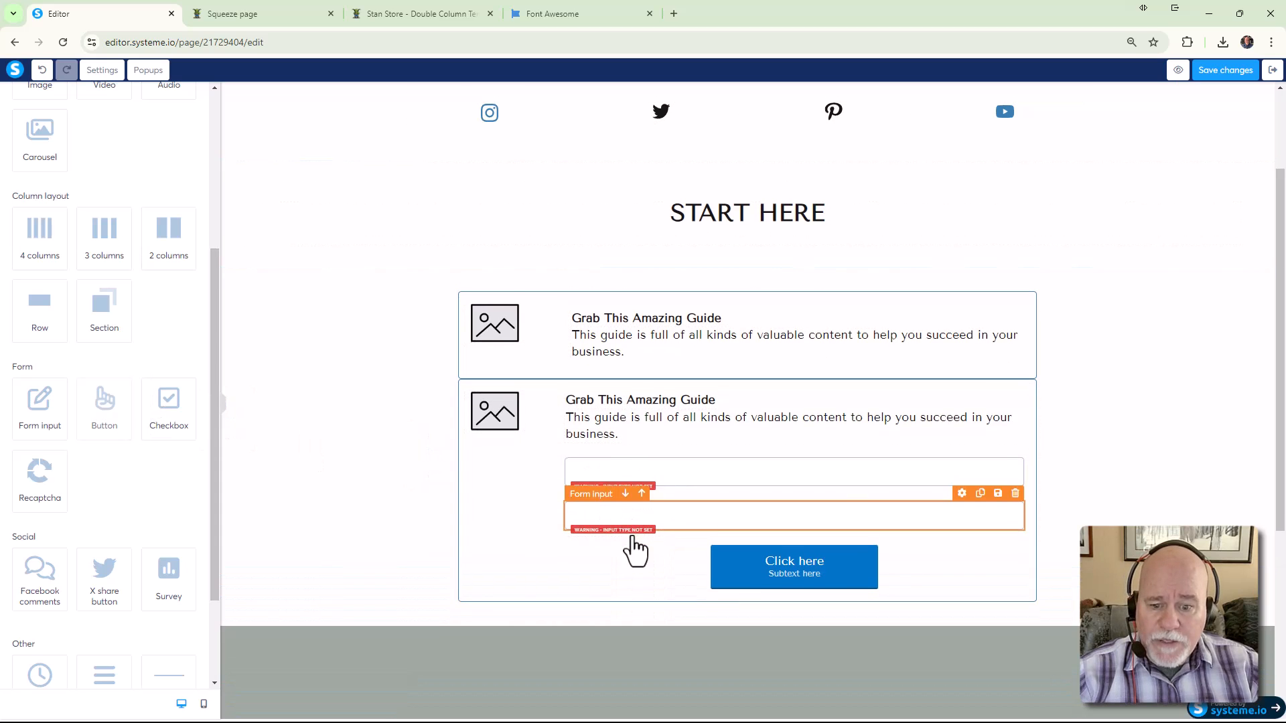
# Left-align the lower guide box's Click here button
pyautogui.click(753, 574)
pyautogui.click(44, 328)
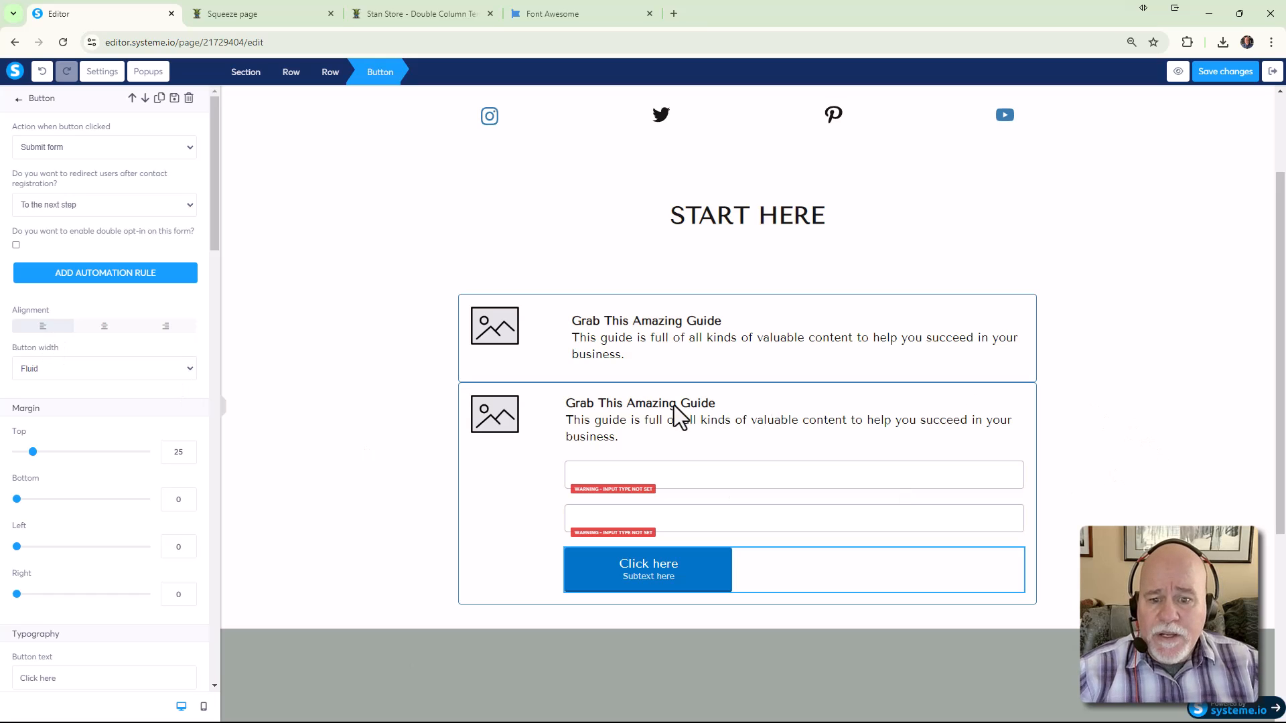
pyautogui.click(679, 469)
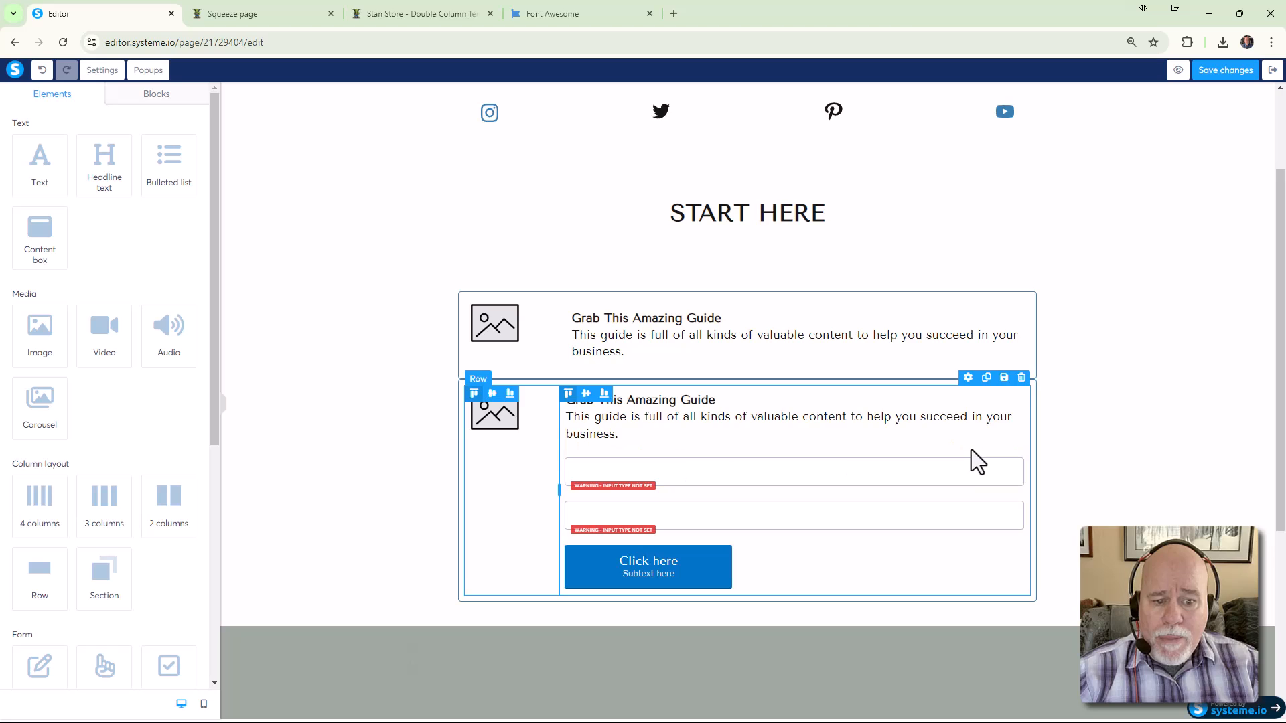
# Add two form input fields and a left-aligned button to the upper guide box
pyautogui.scroll(-4, 90, 392)
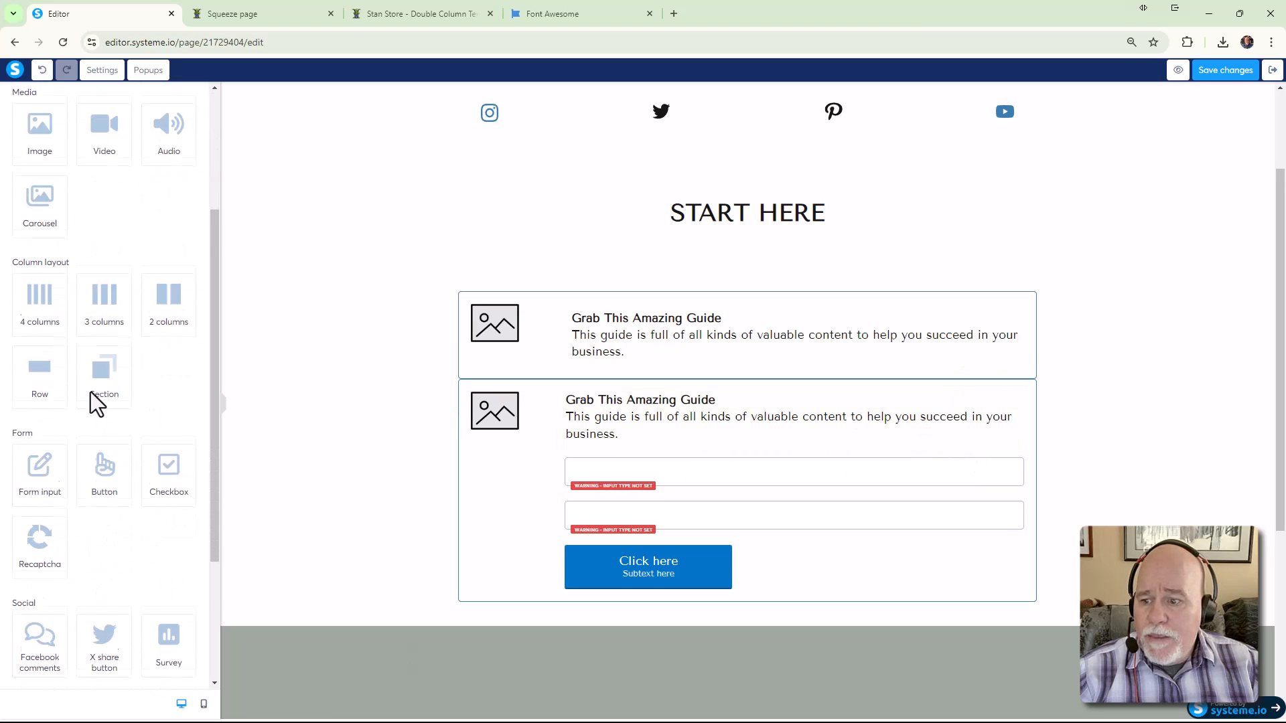
pyautogui.moveTo(40, 408); pyautogui.dragTo(630, 364)
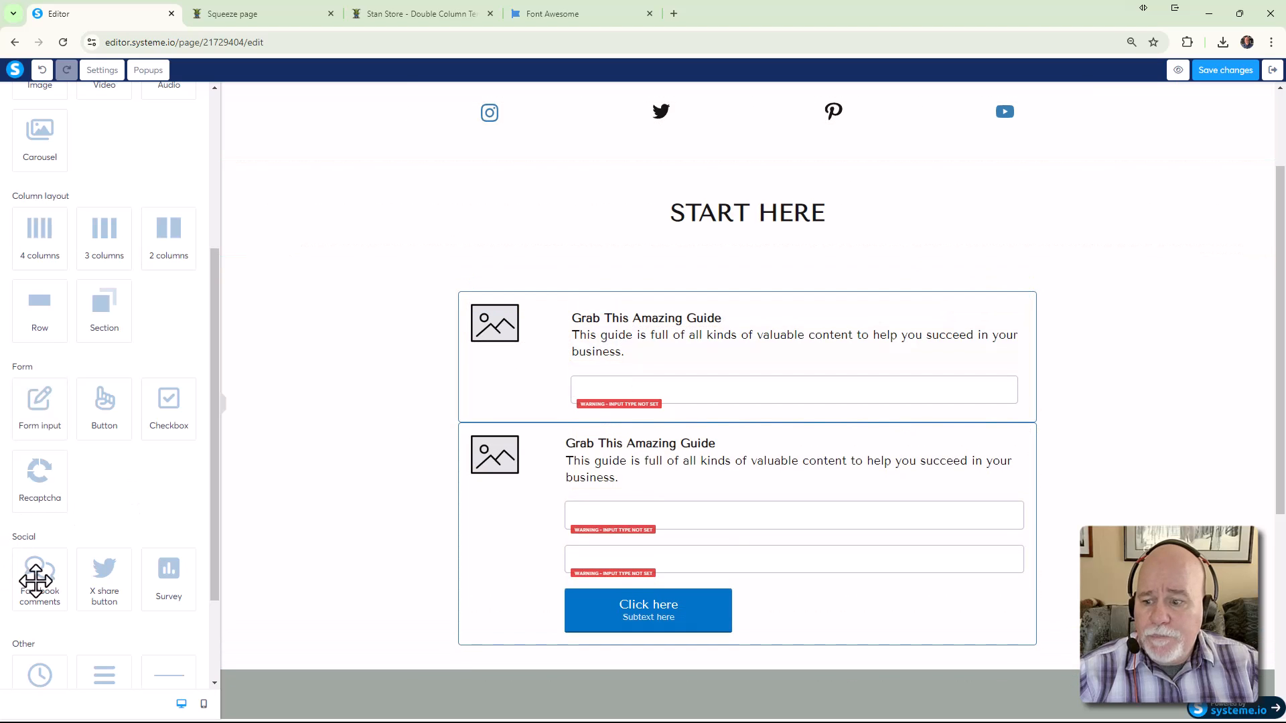
pyautogui.moveTo(40, 408); pyautogui.dragTo(617, 416)
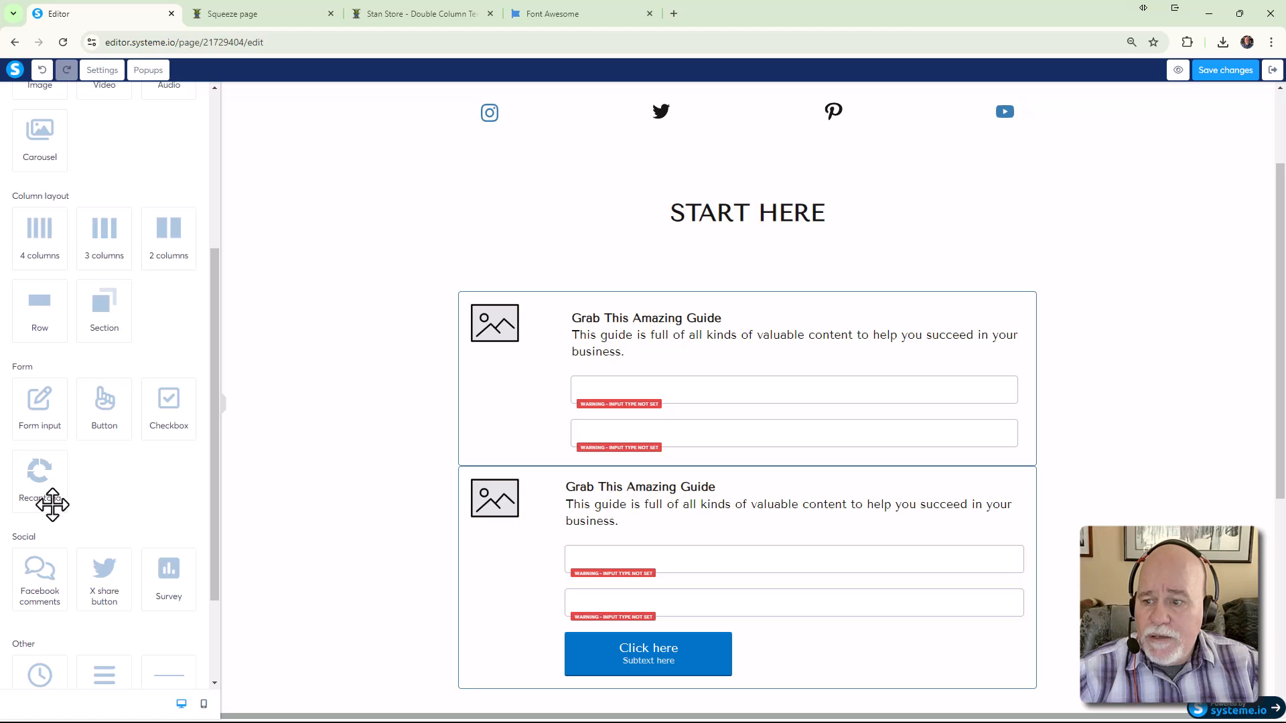
pyautogui.moveTo(104, 410); pyautogui.dragTo(607, 459)
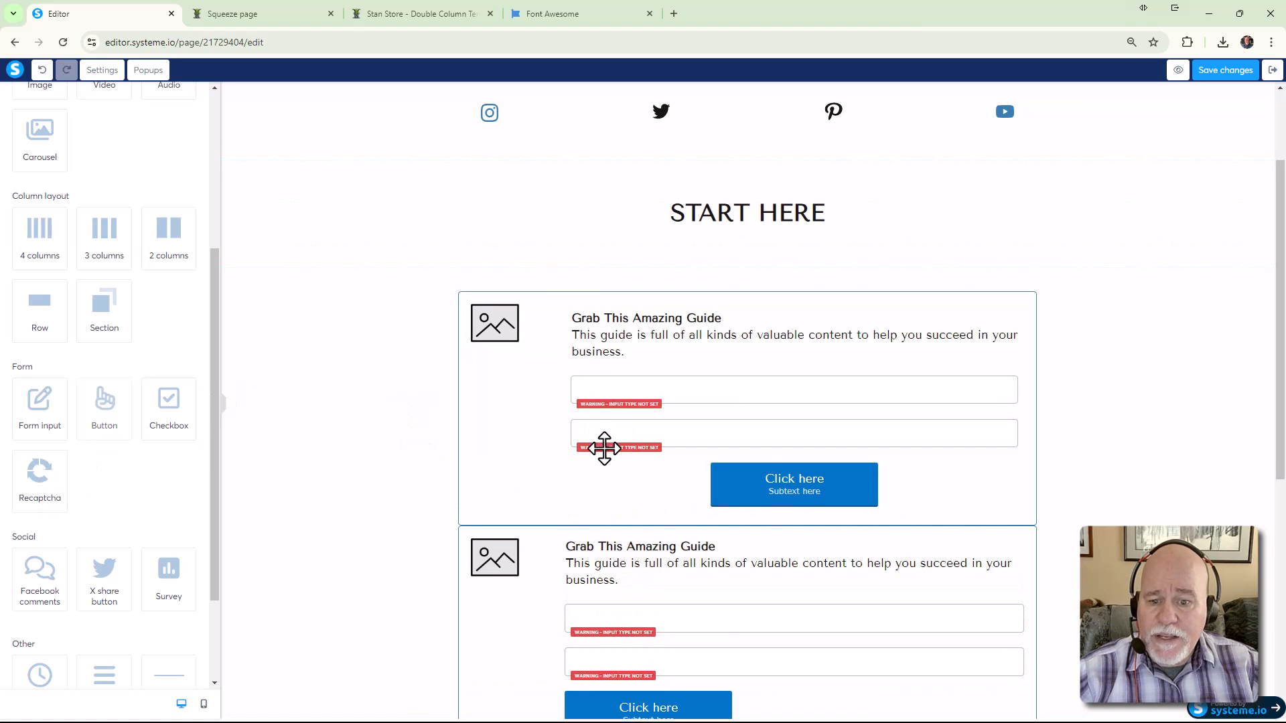
pyautogui.click(703, 495)
pyautogui.click(42, 326)
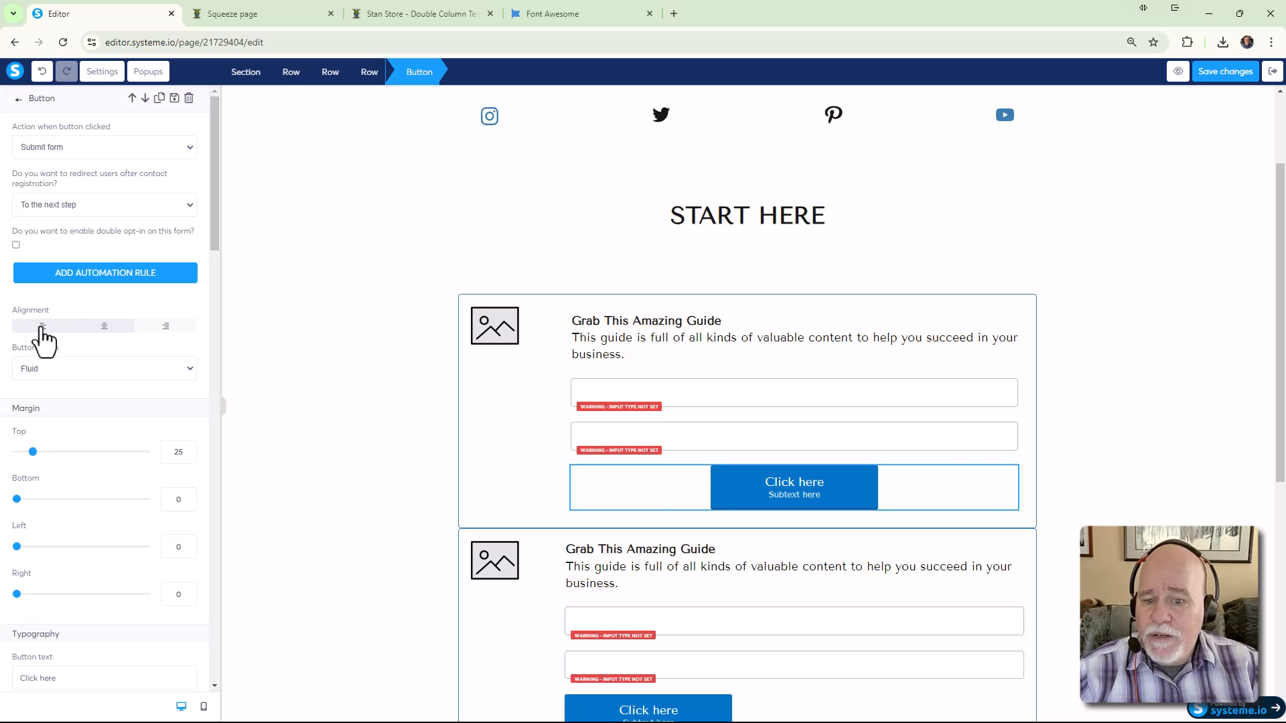
pyautogui.click(1076, 413)
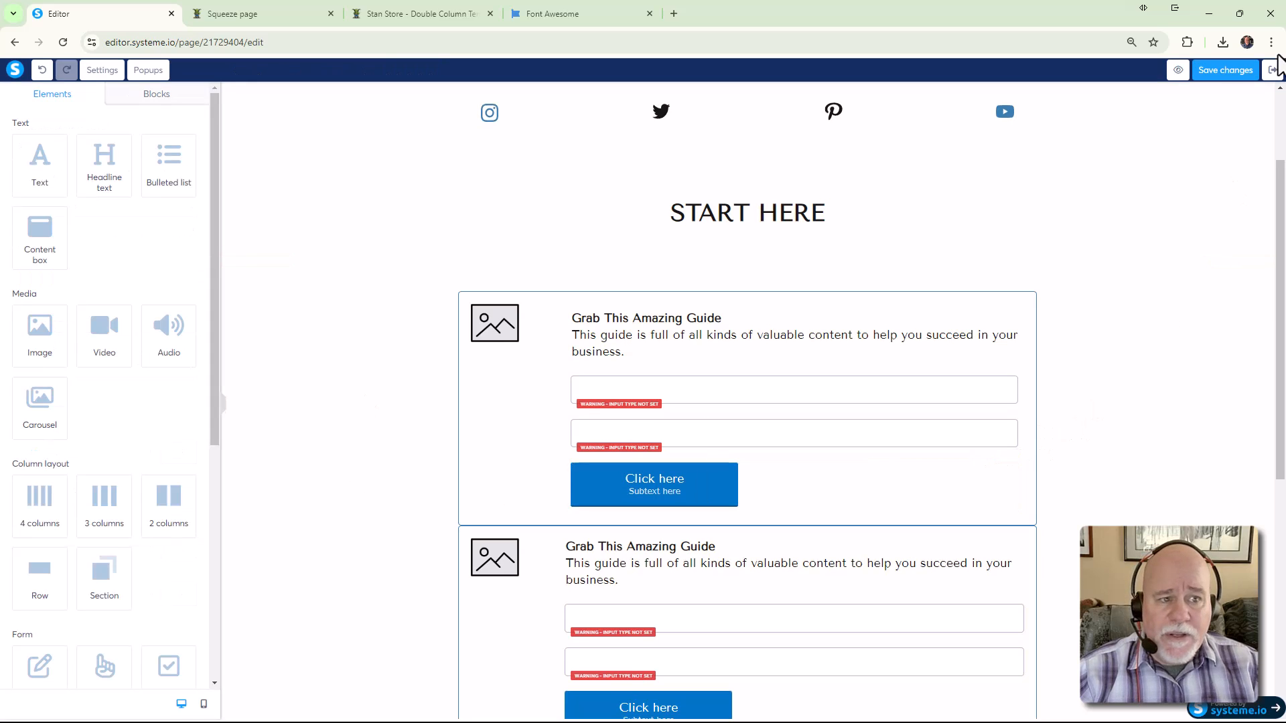
# Save the page and preview it with the preview-mode banner dismissed, scrolled to the forms
pyautogui.click(1229, 71)
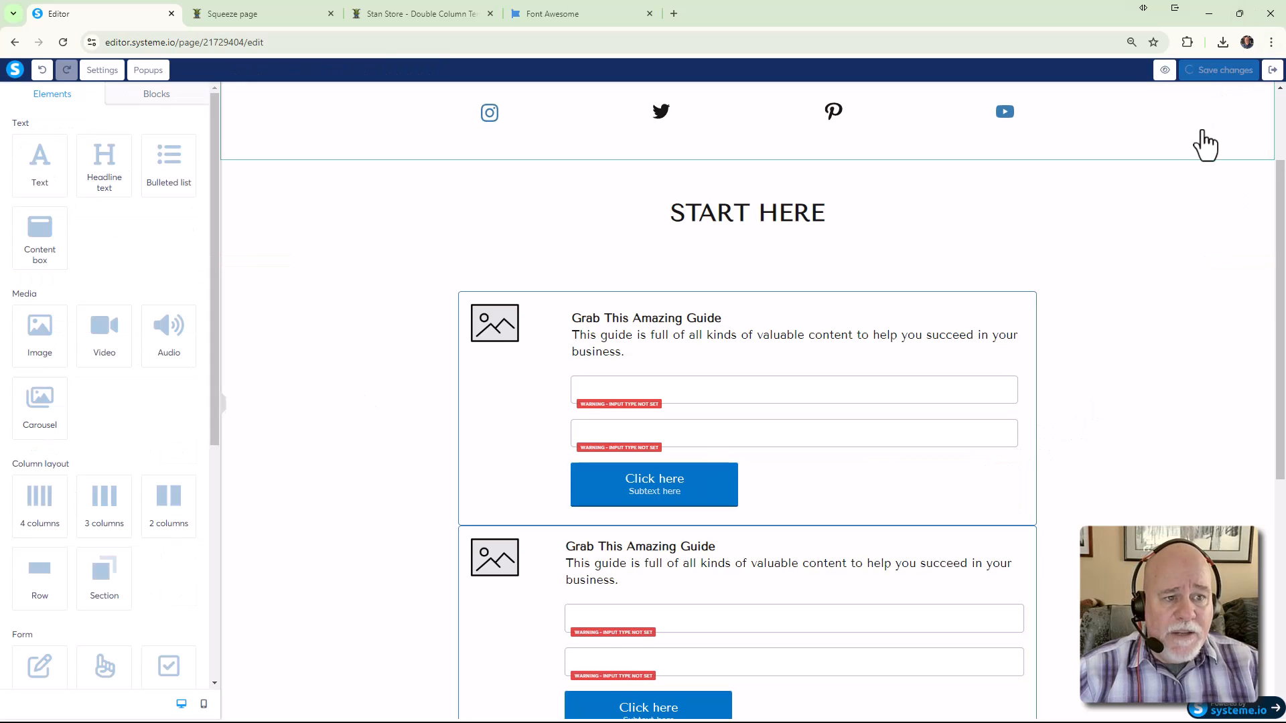
pyautogui.click(1165, 70)
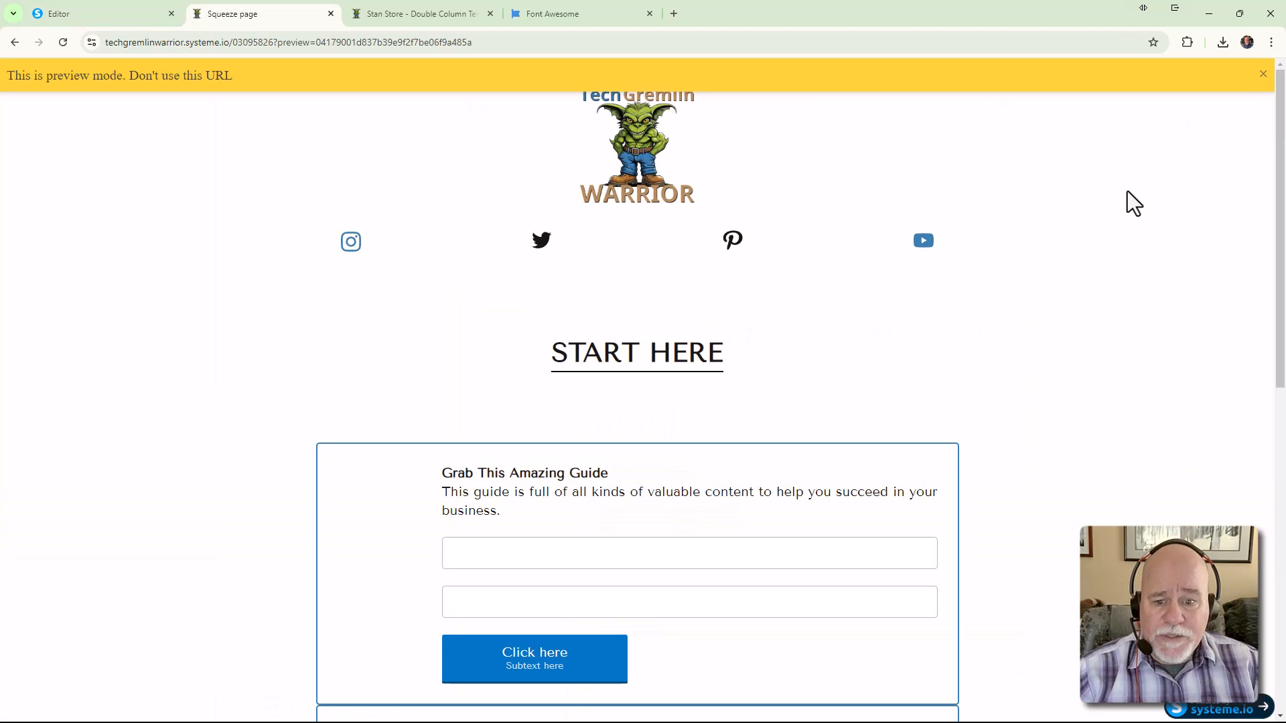
pyautogui.click(1265, 74)
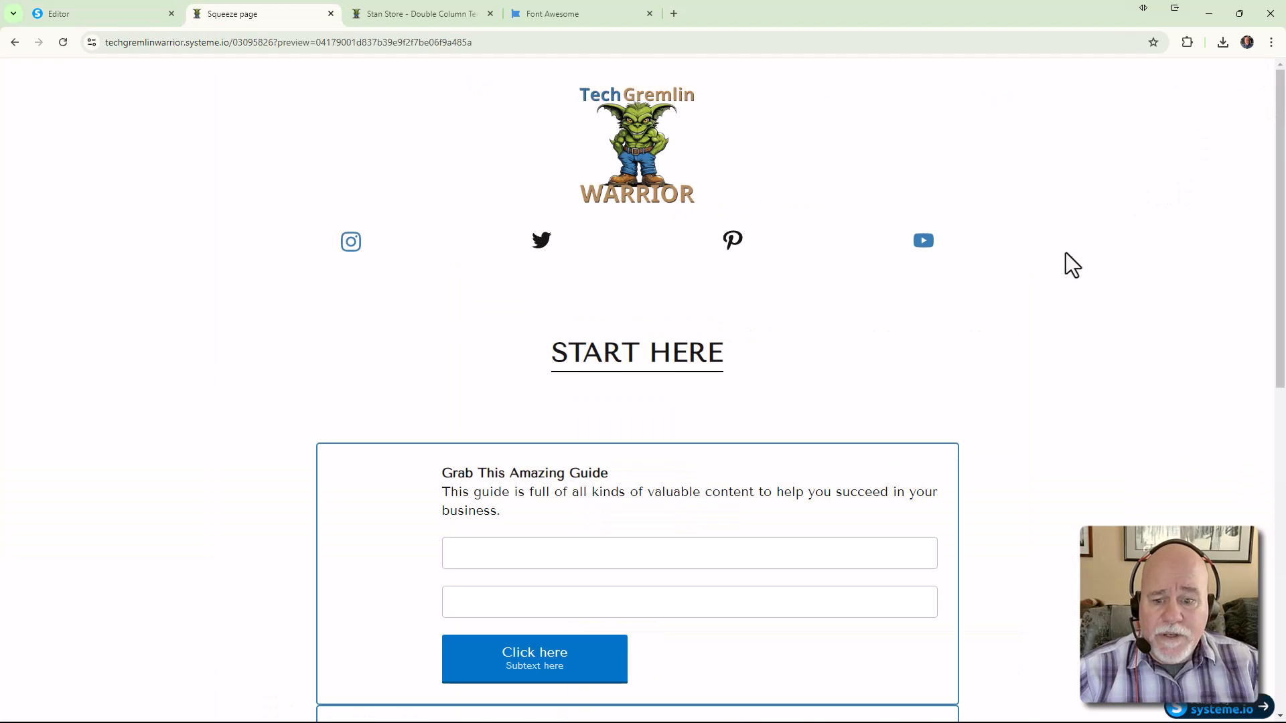
pyautogui.scroll(-4, 1066, 252)
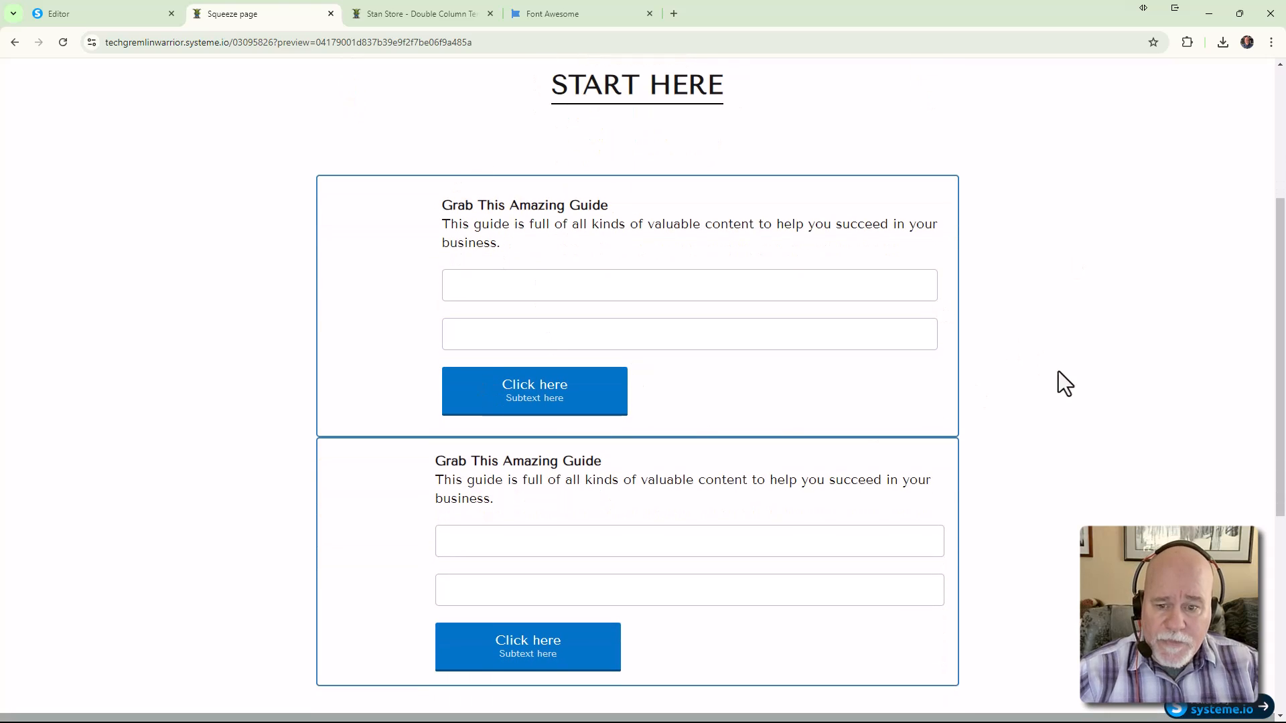
# Inspect the preview in Chrome DevTools and resize the emulated viewport to 1629 px wide
pyautogui.rightClick(1129, 210)
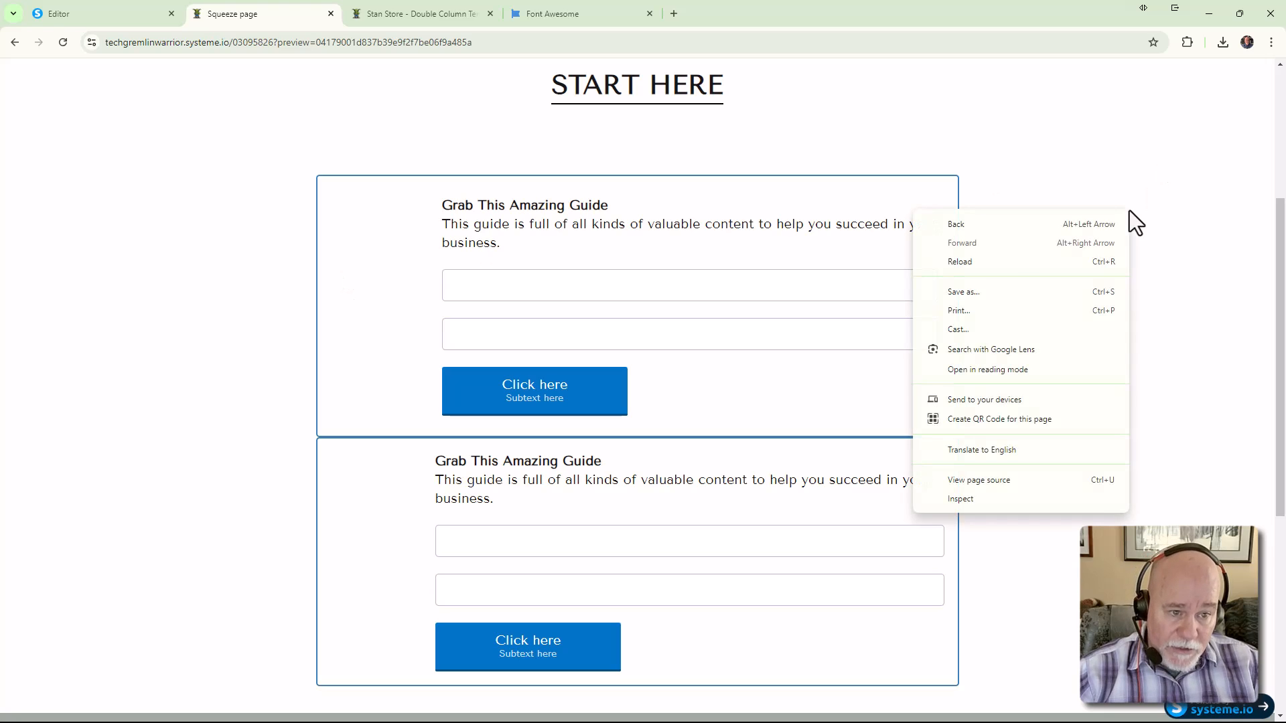
pyautogui.click(1083, 501)
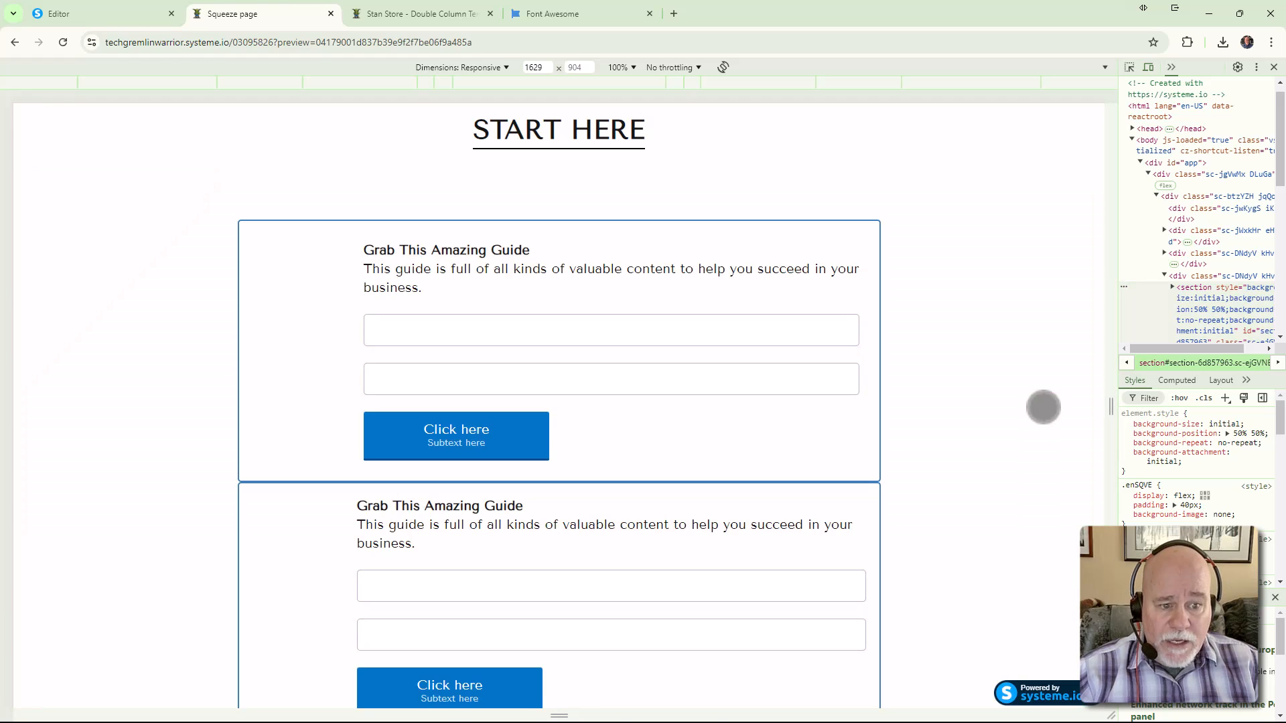
pyautogui.moveTo(1112, 415); pyautogui.dragTo(1027, 424)
pyautogui.scroll(4, 1027, 424)
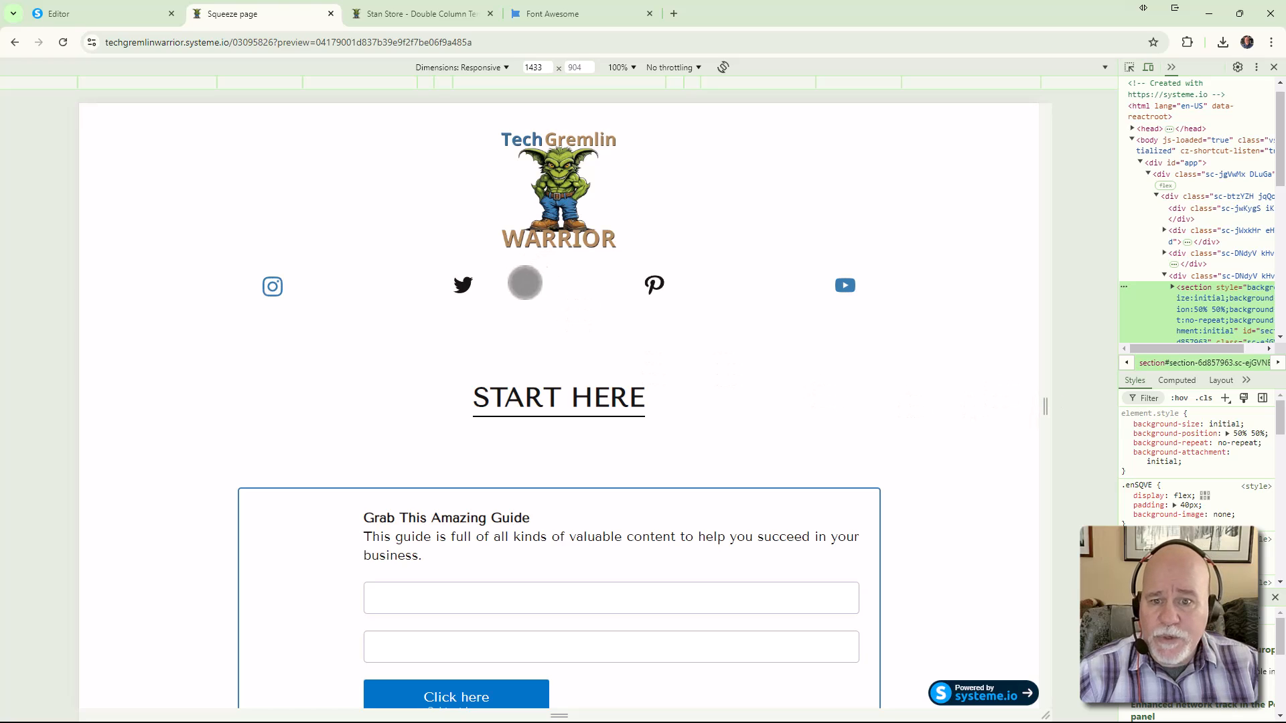
pyautogui.scroll(-1, 683, 388)
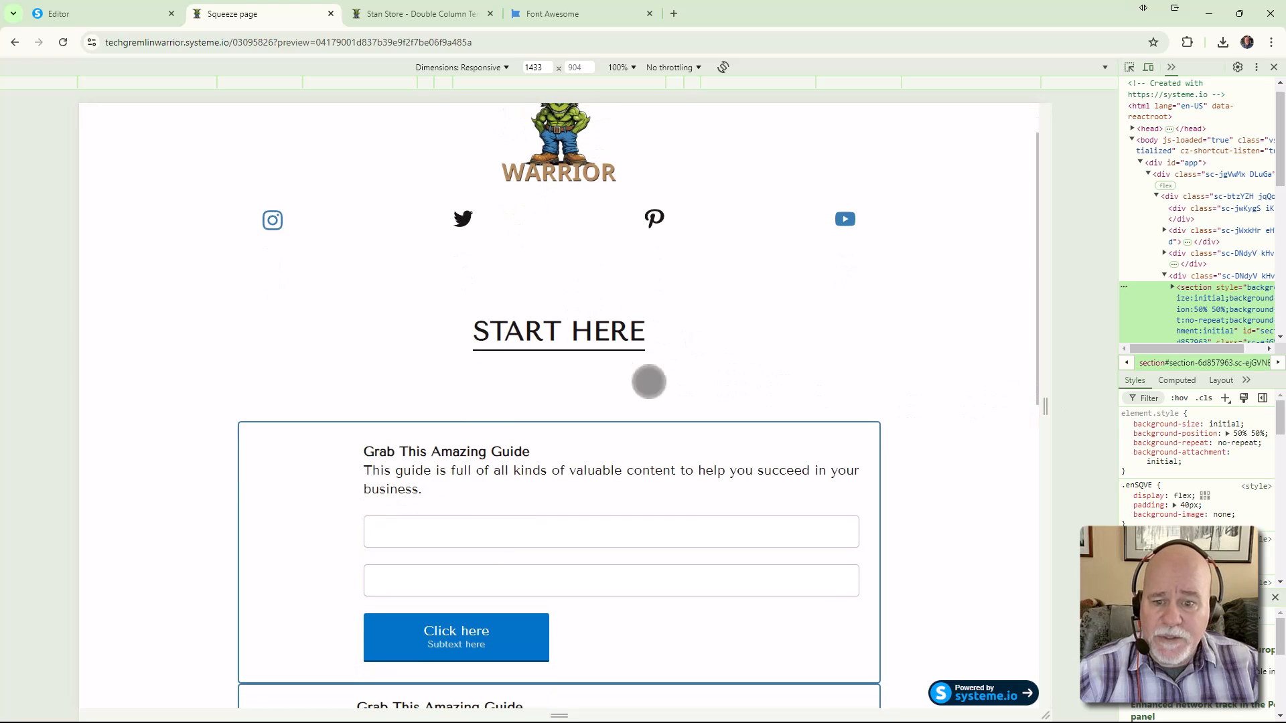
pyautogui.scroll(-2, 581, 384)
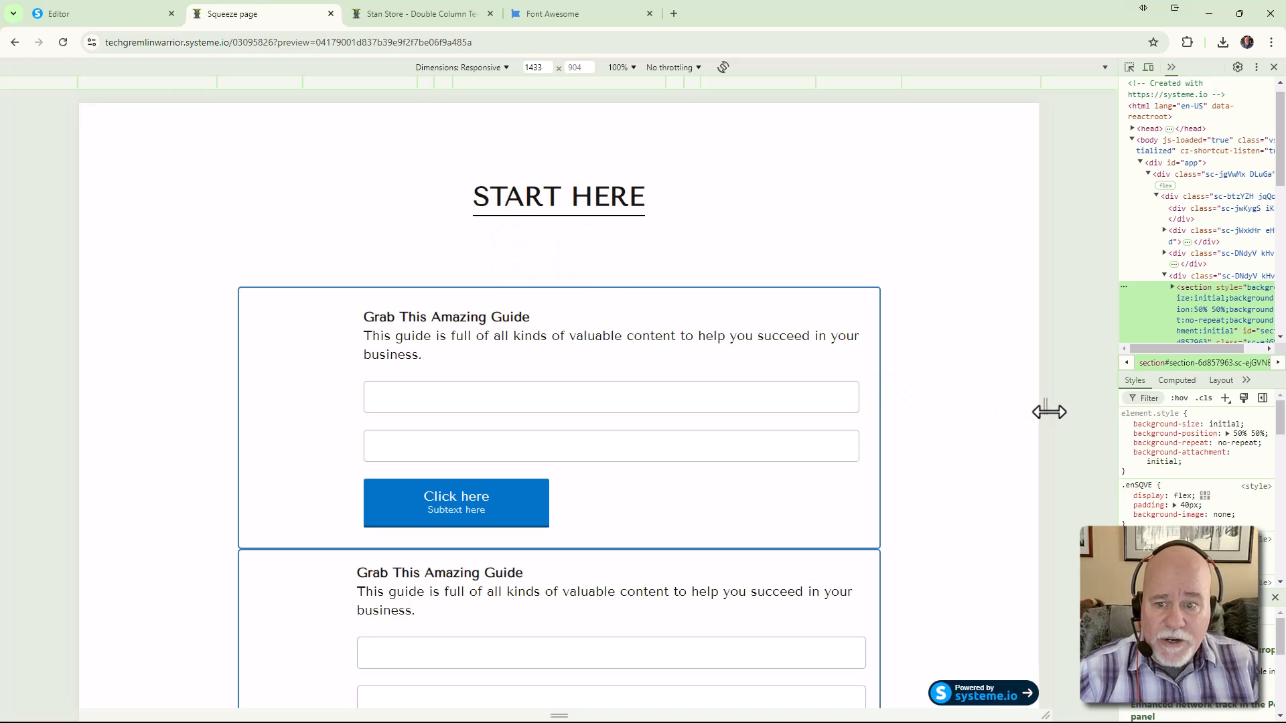
pyautogui.scroll(-2, 933, 405)
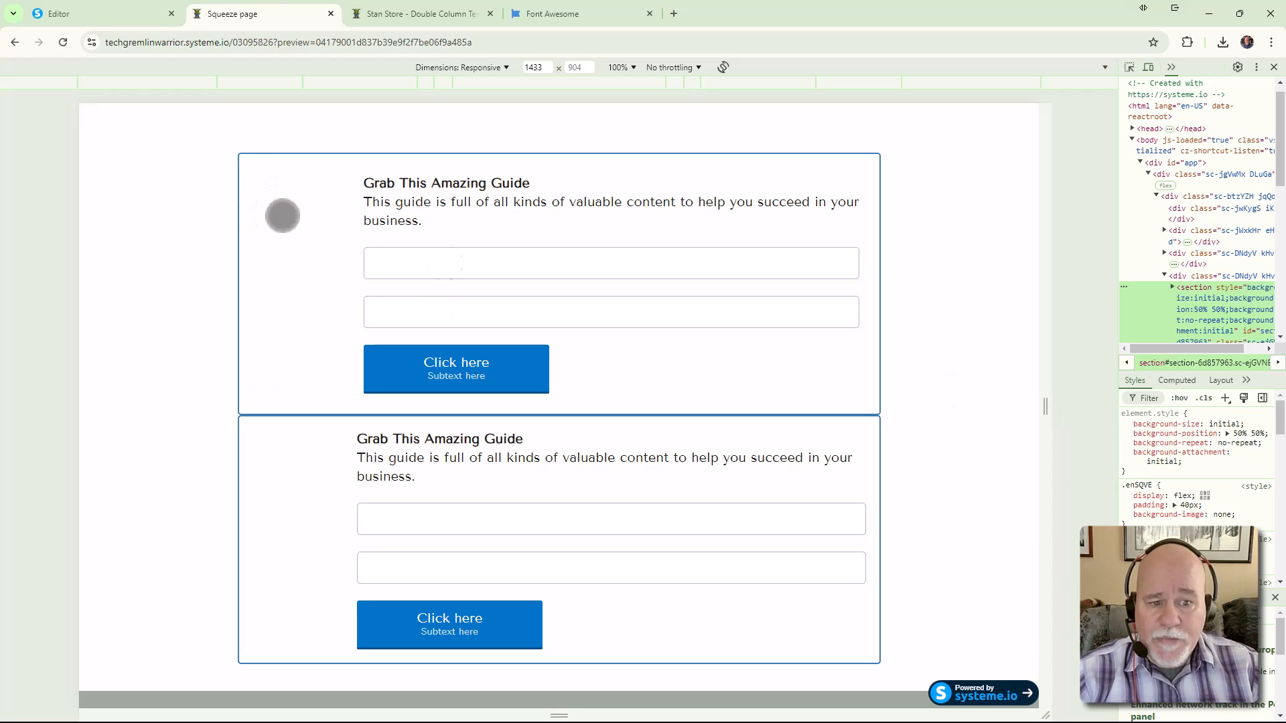
pyautogui.moveTo(1043, 414); pyautogui.dragTo(1117, 415)
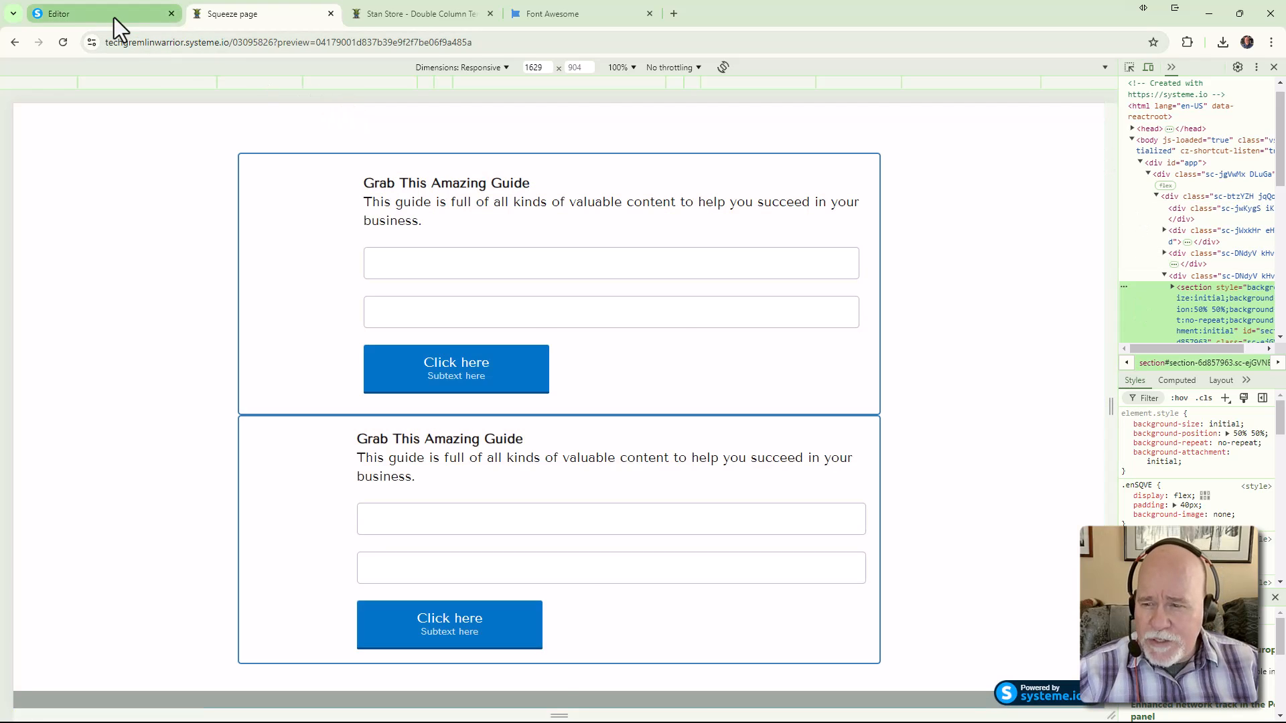
# Replace the first opt-in box's placeholder with the TechGremlin Warrior logo and shrink it
pyautogui.click(114, 17)
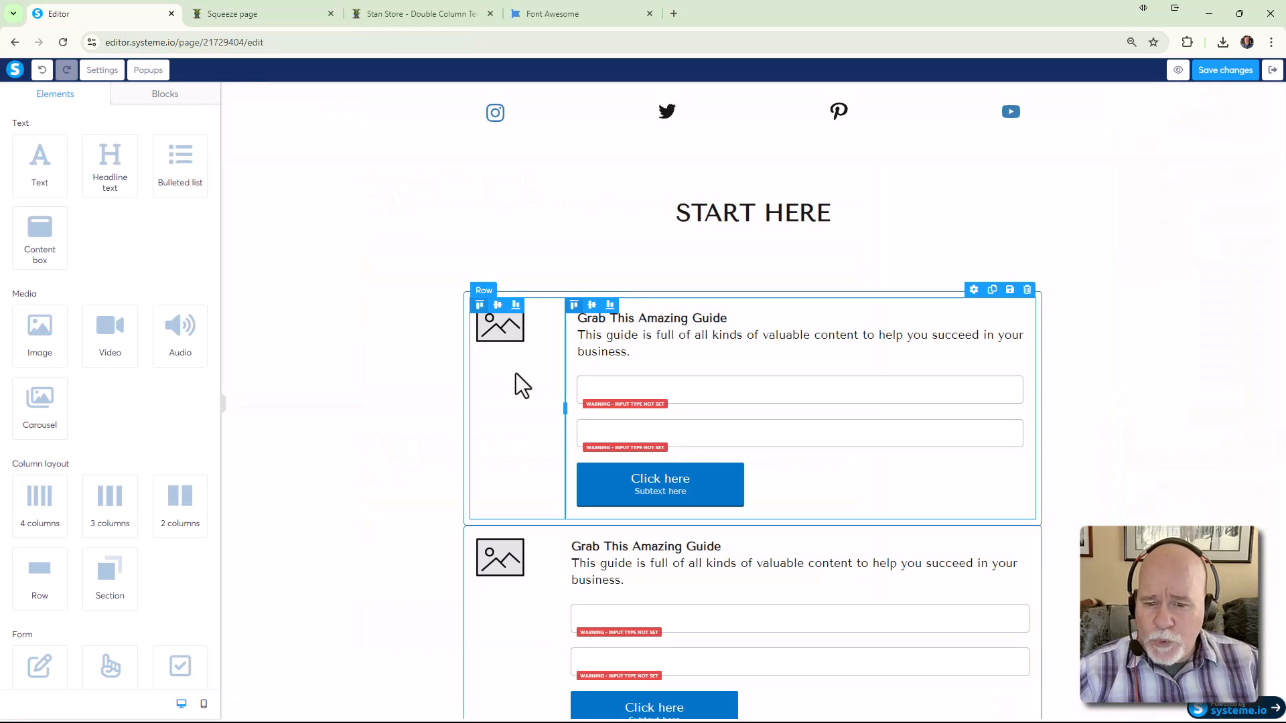
pyautogui.click(500, 330)
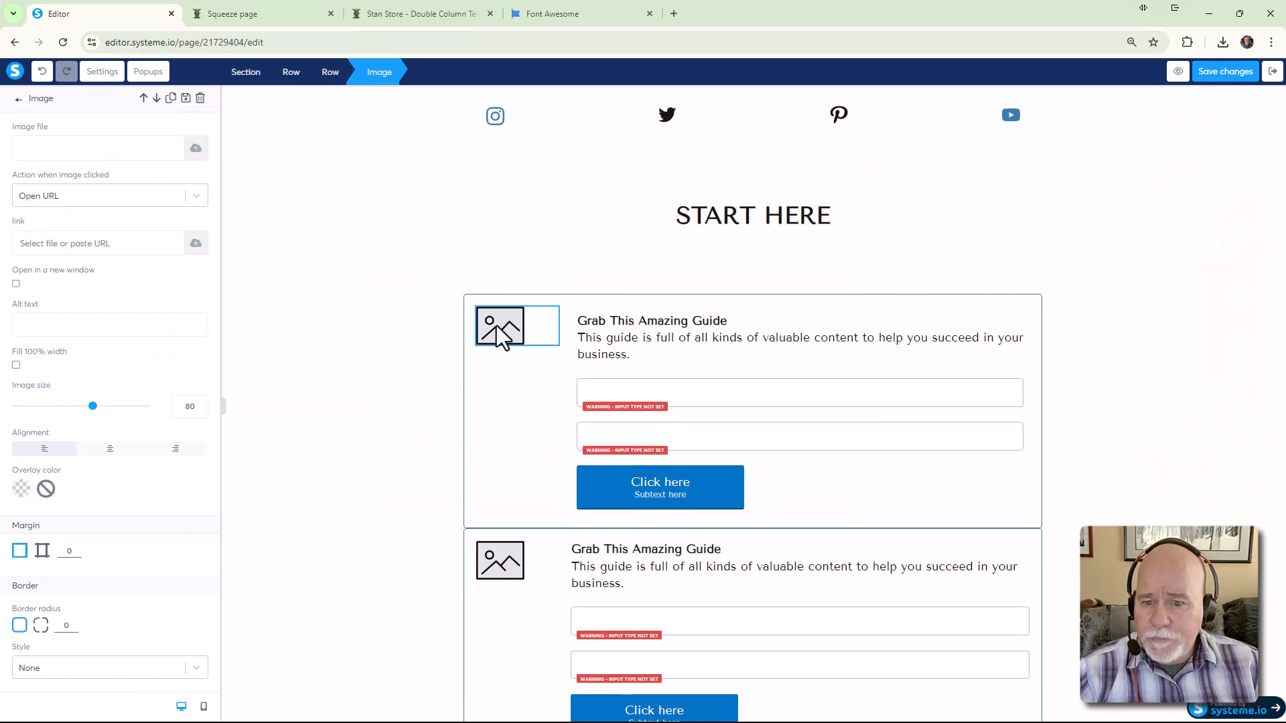
pyautogui.click(193, 150)
pyautogui.click(713, 260)
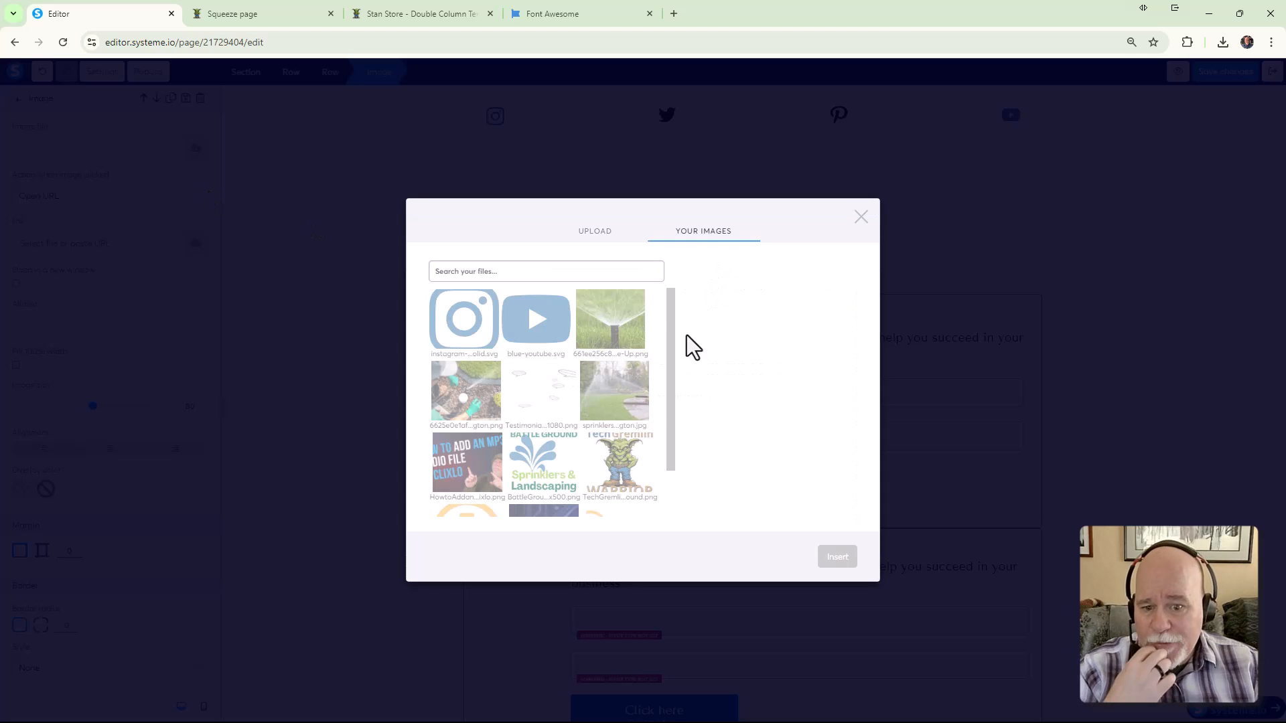
pyautogui.scroll(-1, 587, 377)
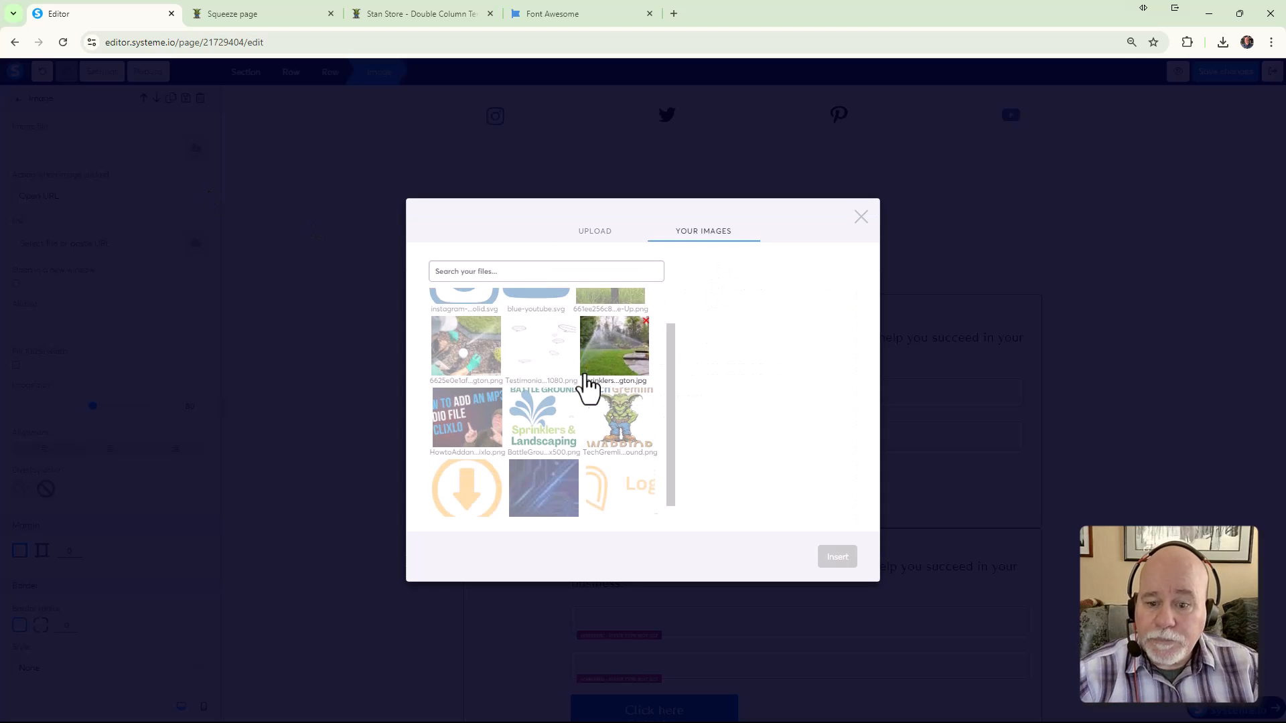
pyautogui.scroll(1, 578, 395)
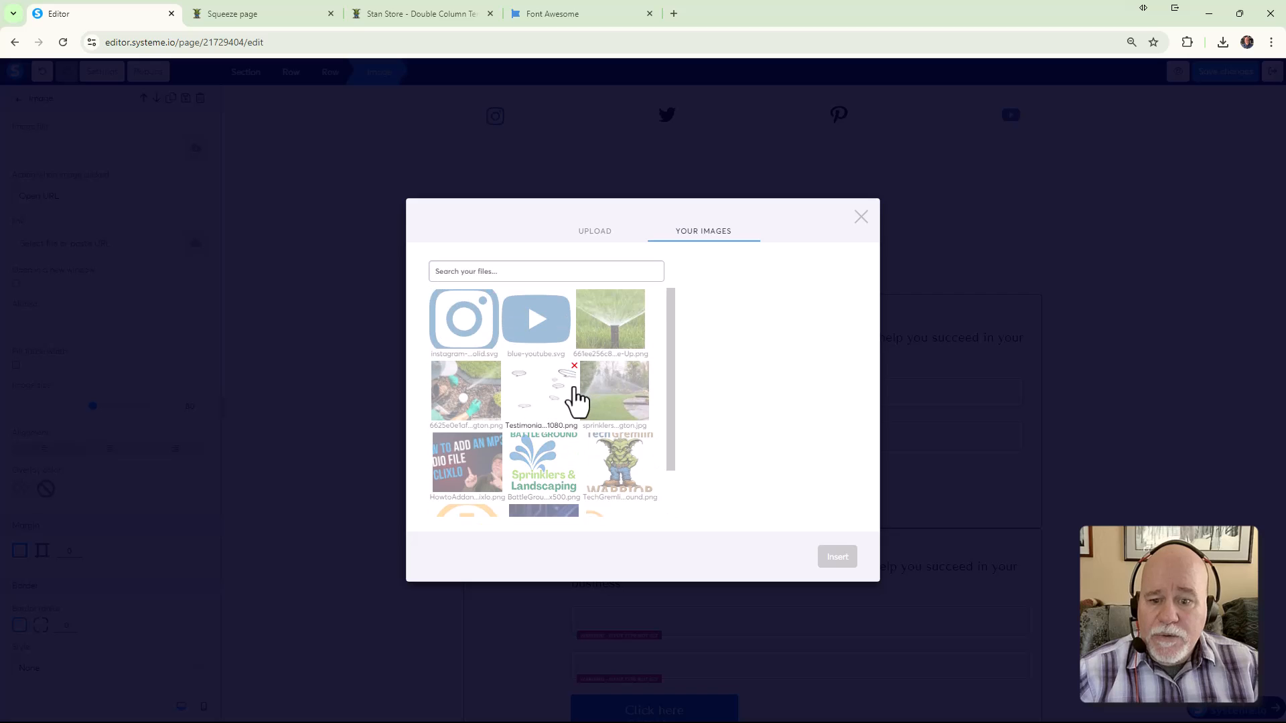
pyautogui.click(620, 469)
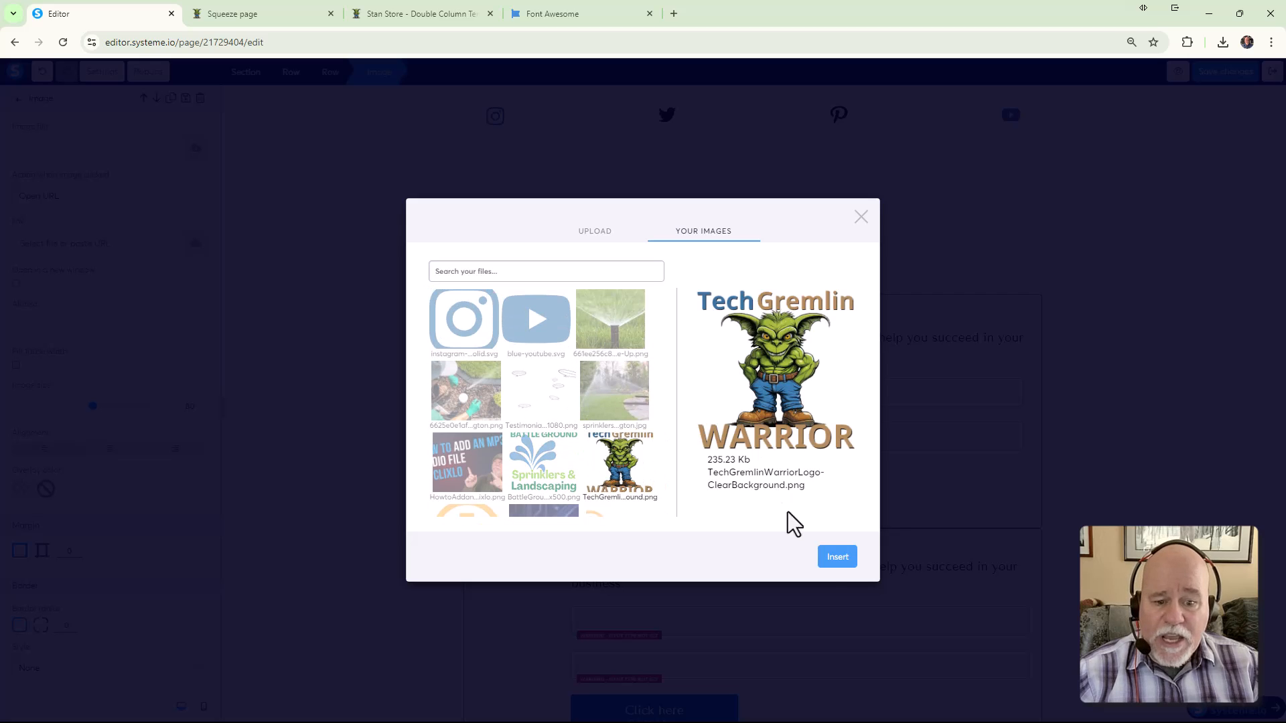
pyautogui.click(838, 557)
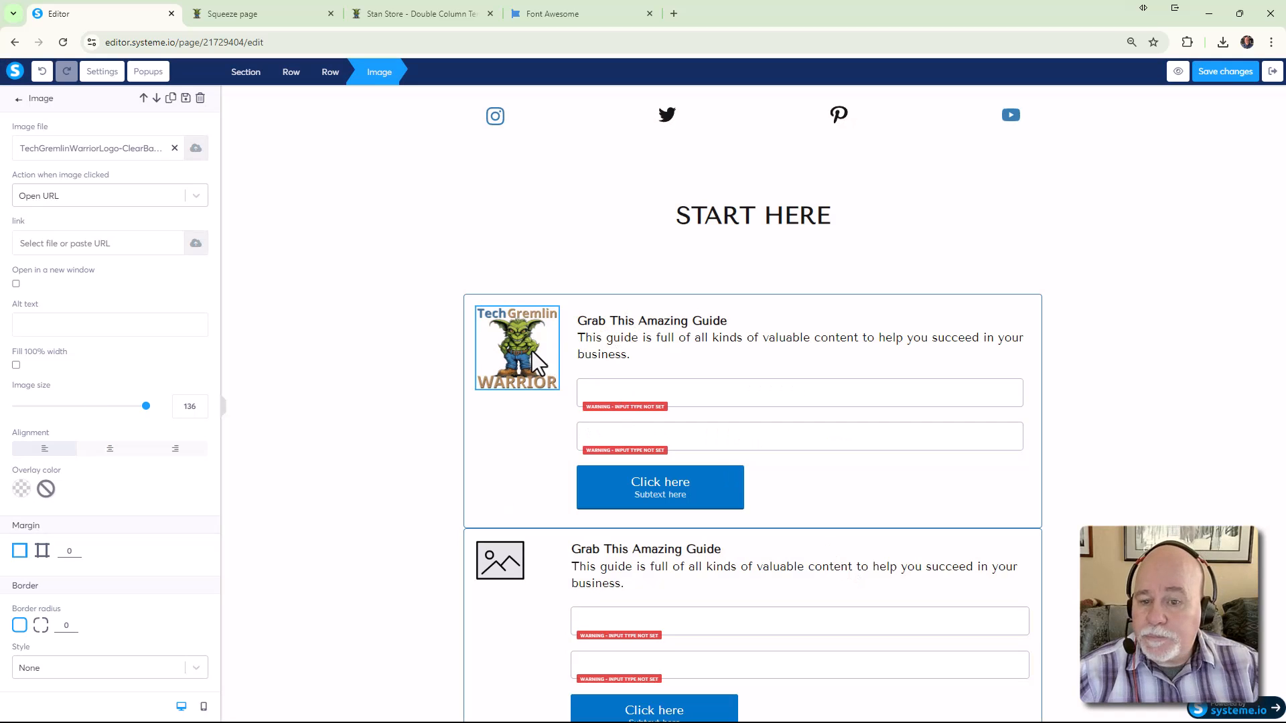
pyautogui.click(528, 414)
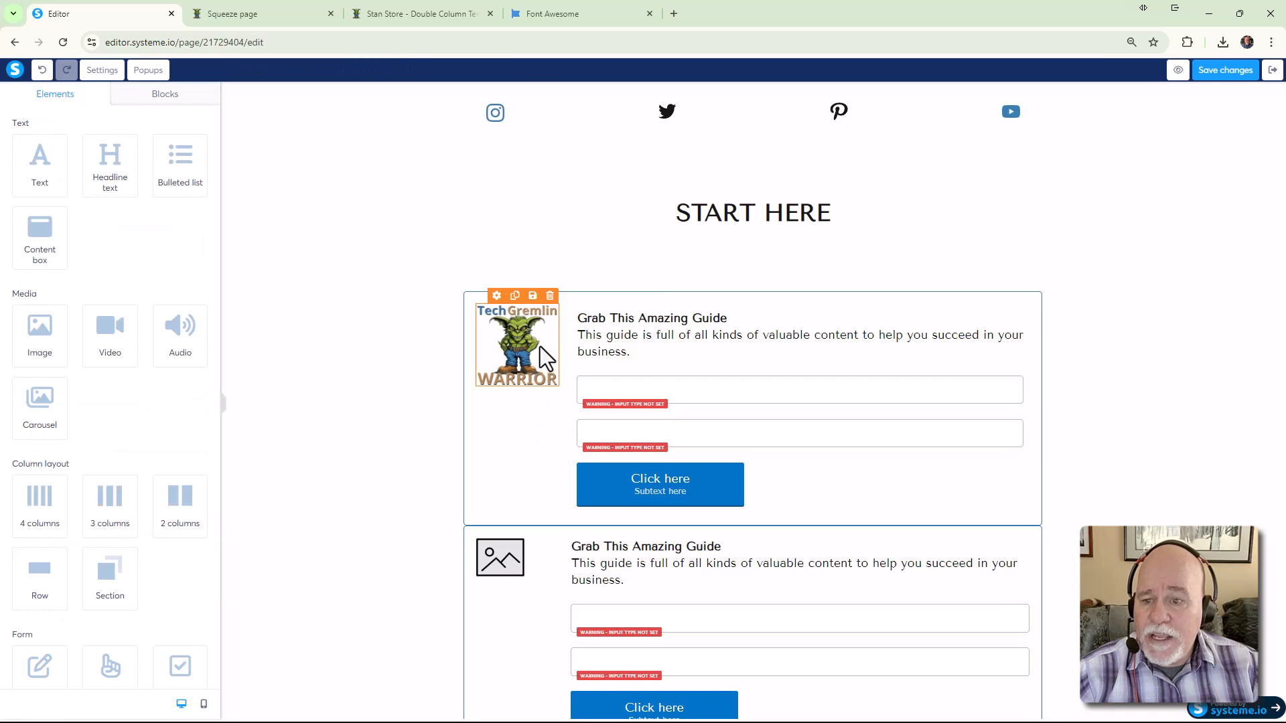
pyautogui.click(534, 344)
pyautogui.moveTo(145, 406); pyautogui.dragTo(101, 407)
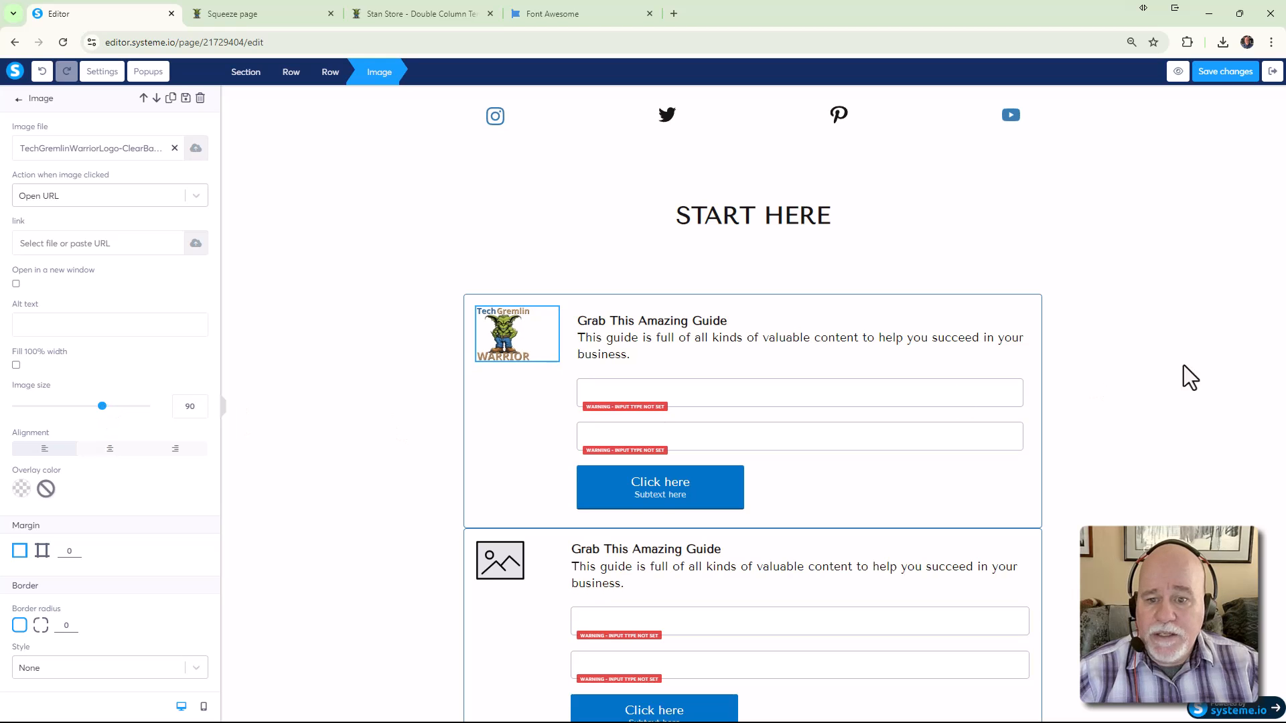
pyautogui.click(1200, 374)
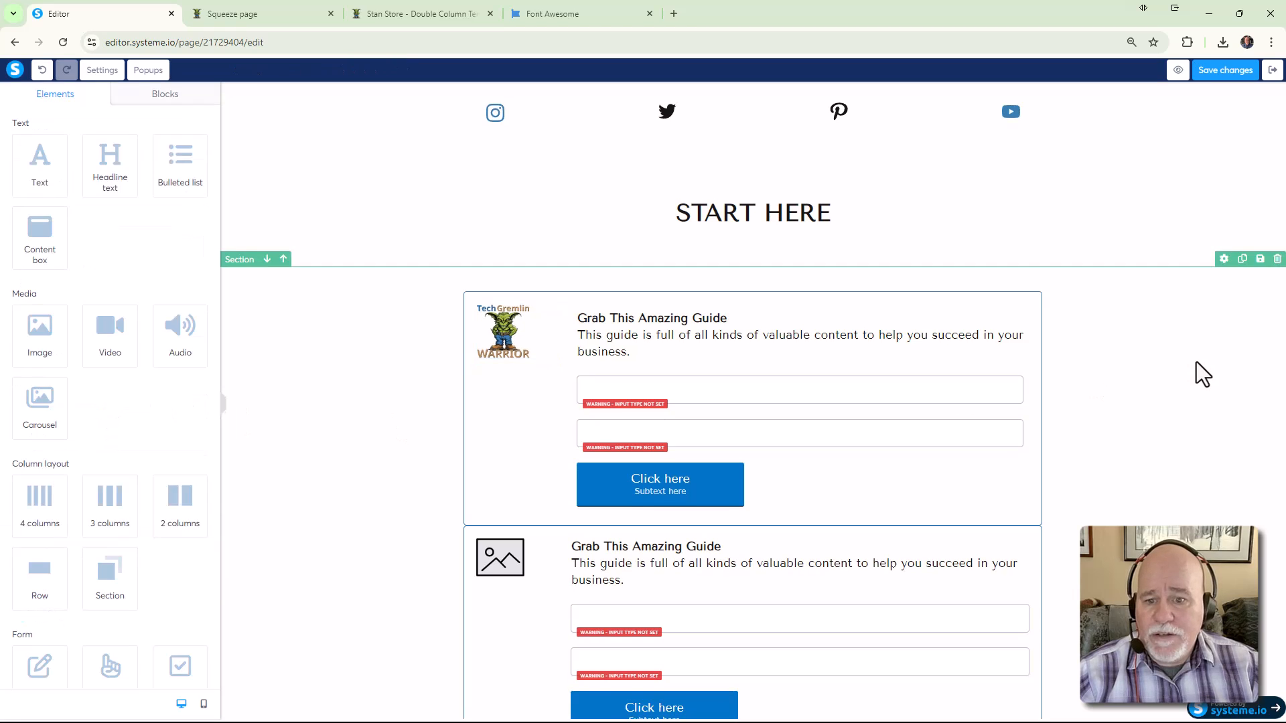
# Put the TechGremlin Warrior logo in the second box at size 90 and save the page
pyautogui.click(522, 573)
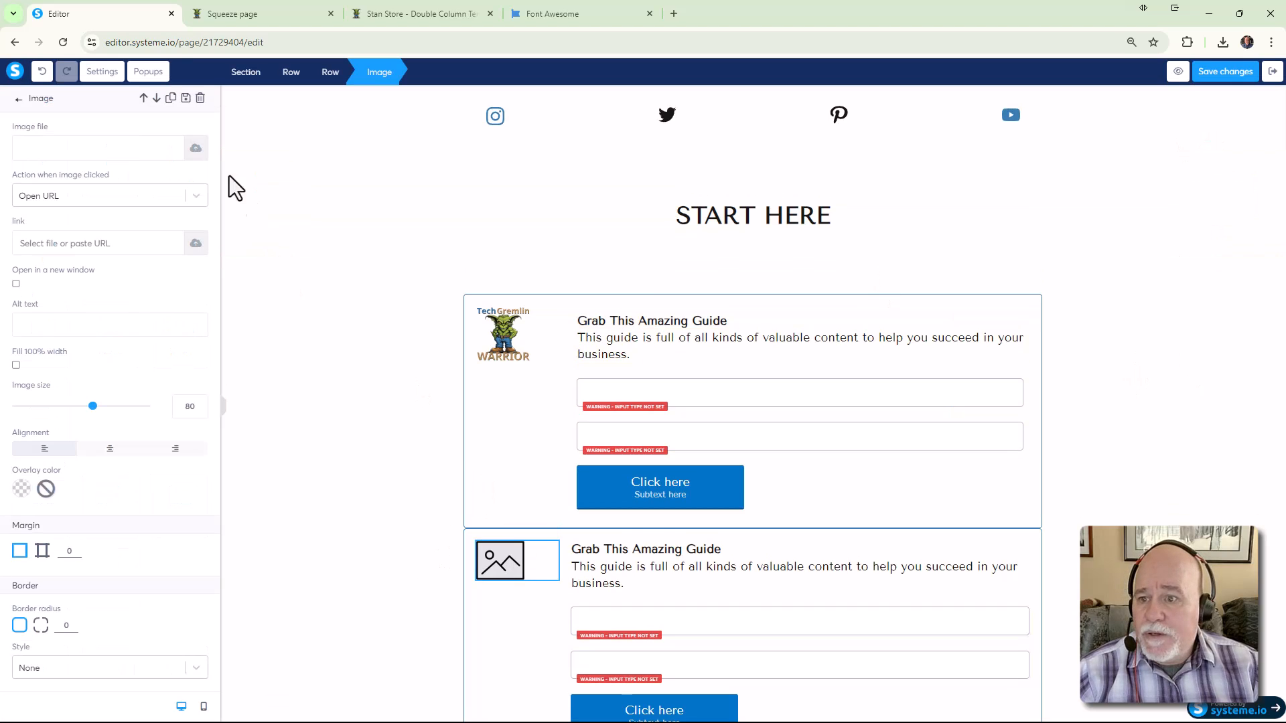
pyautogui.click(196, 148)
pyautogui.click(700, 263)
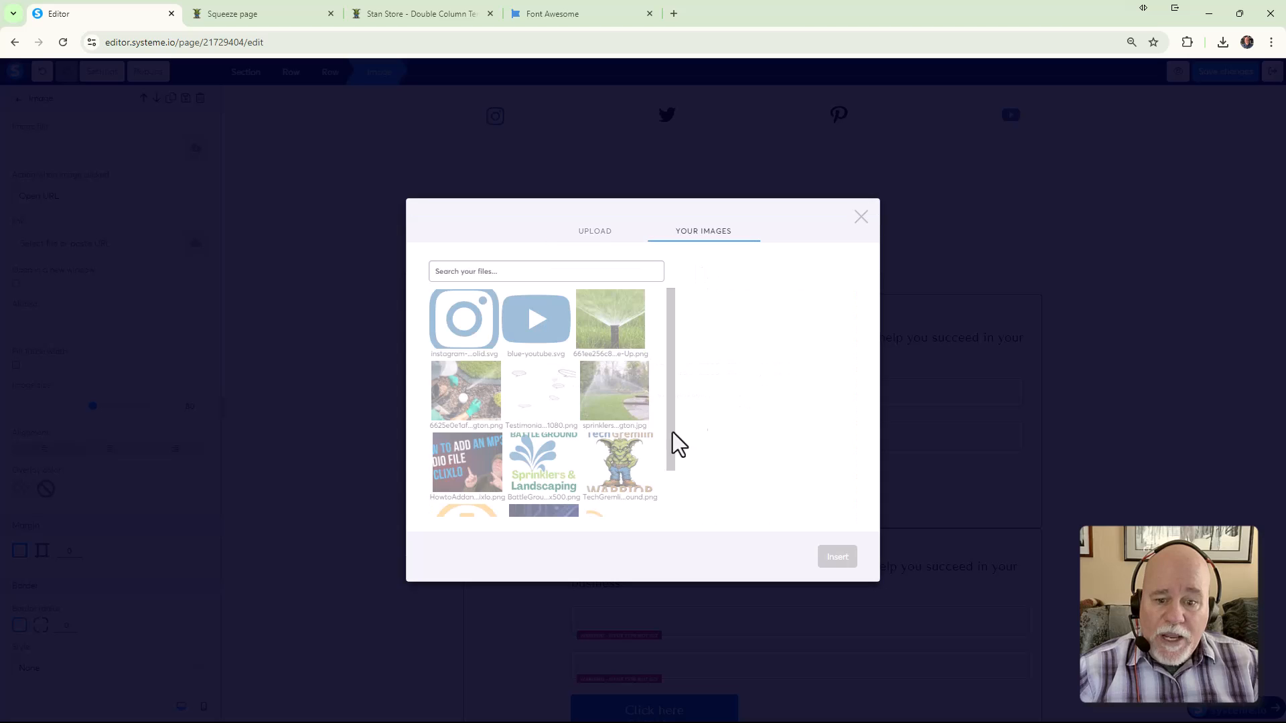
pyautogui.click(623, 462)
pyautogui.click(837, 560)
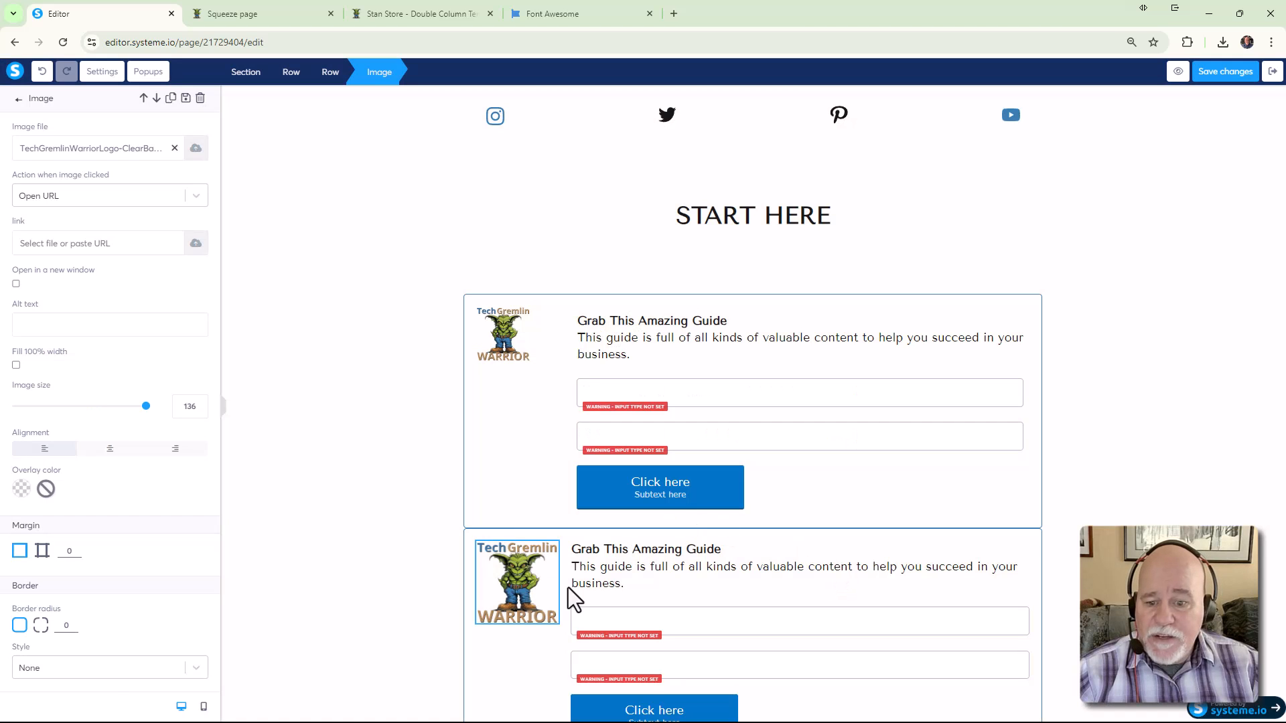
pyautogui.click(540, 576)
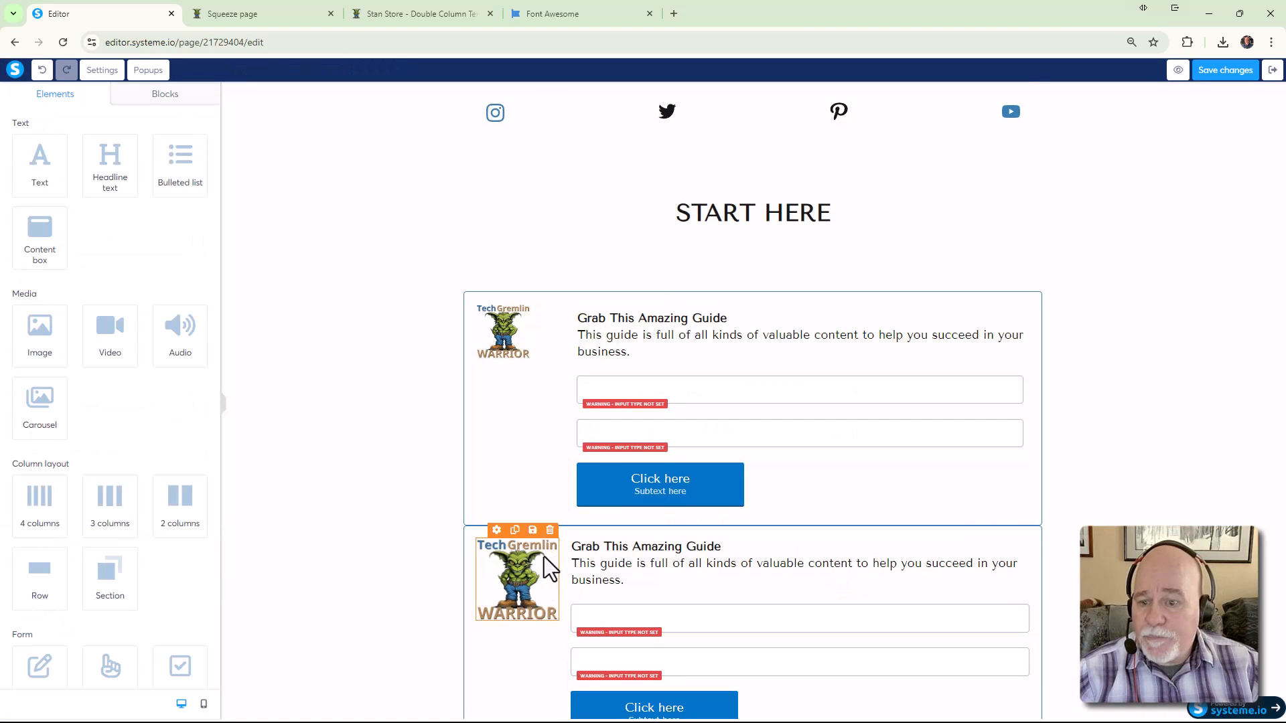
pyautogui.click(543, 557)
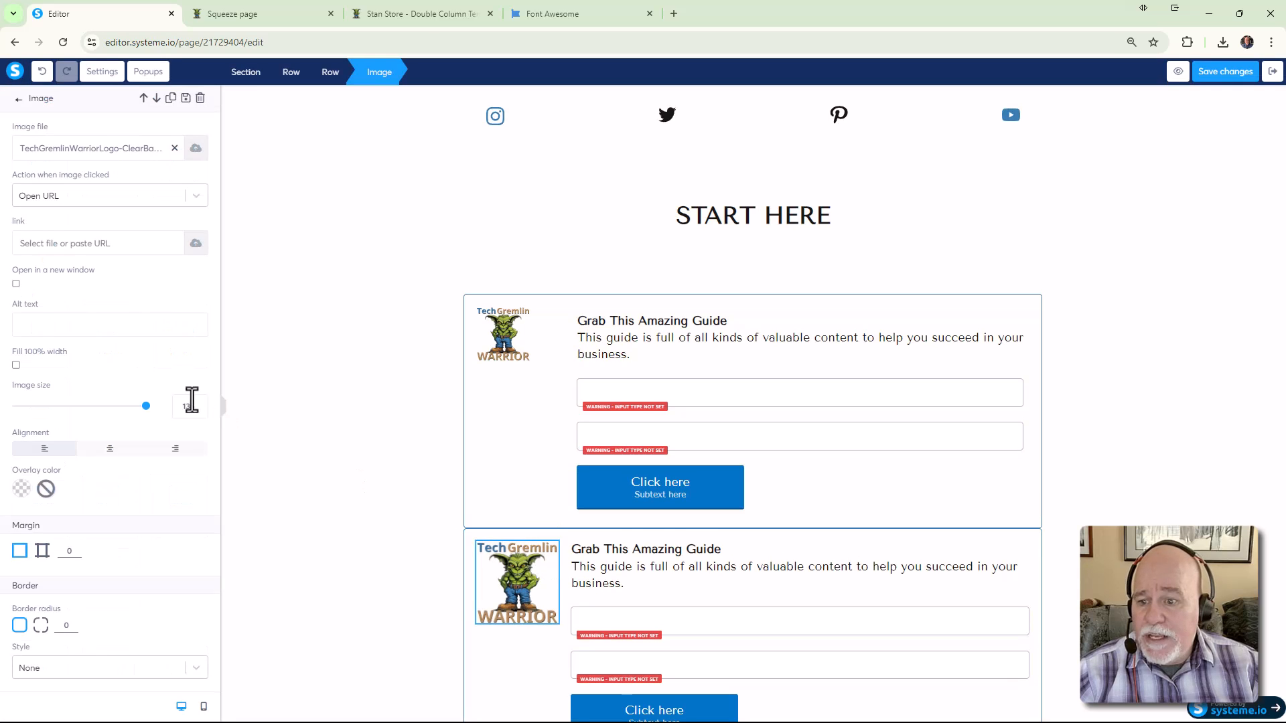
pyautogui.write('90')
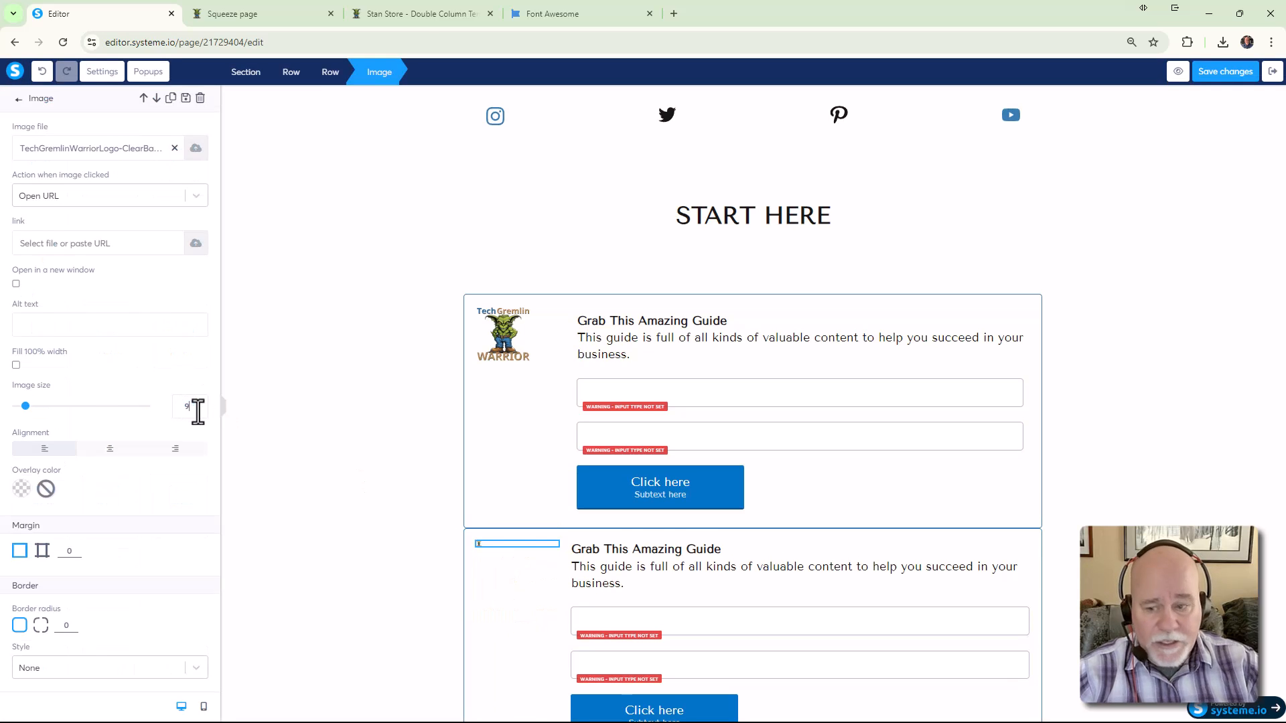
pyautogui.click(1171, 432)
pyautogui.click(1220, 71)
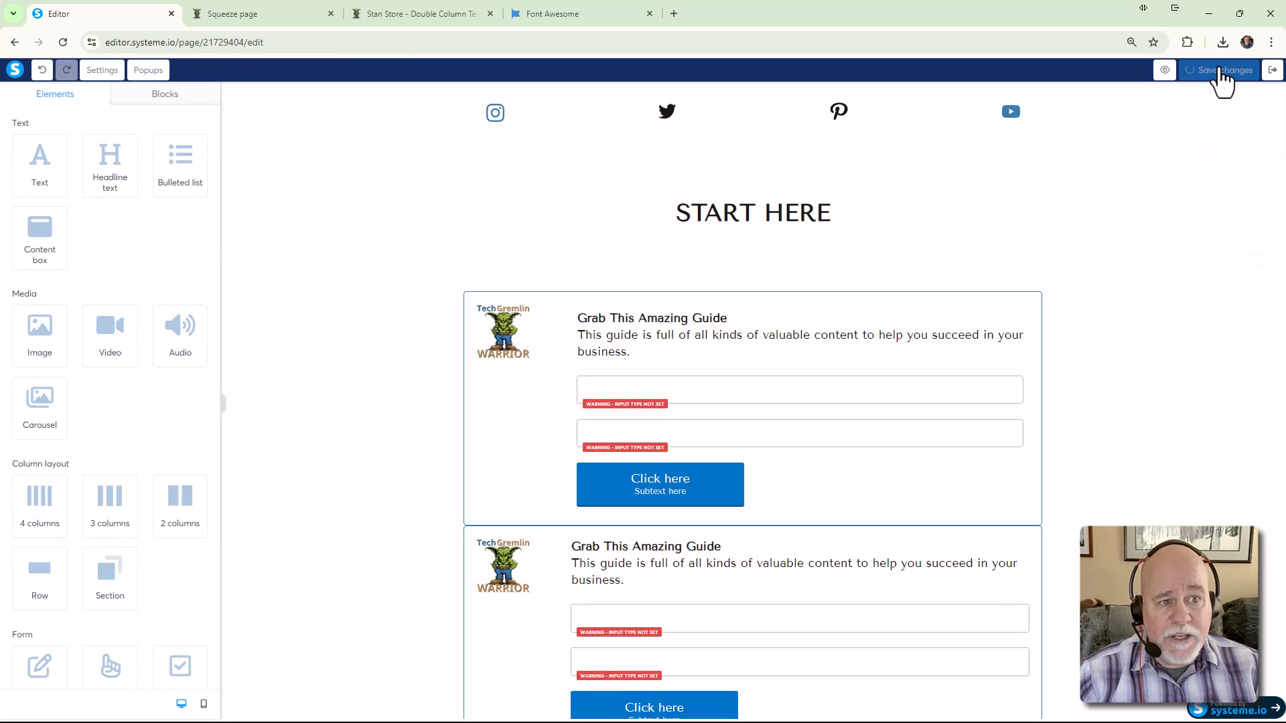
# Preview the page and narrow the responsive viewport to about 1073 px, then tablet width
pyautogui.click(1178, 71)
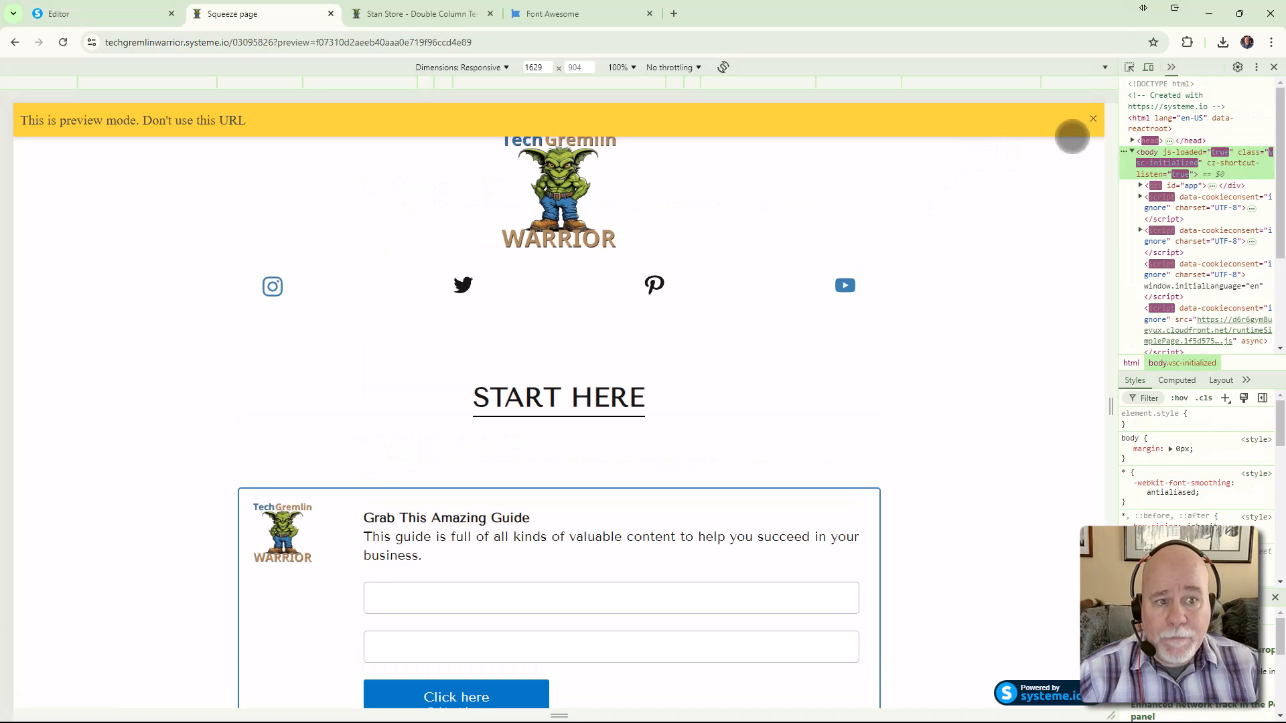
pyautogui.click(1093, 120)
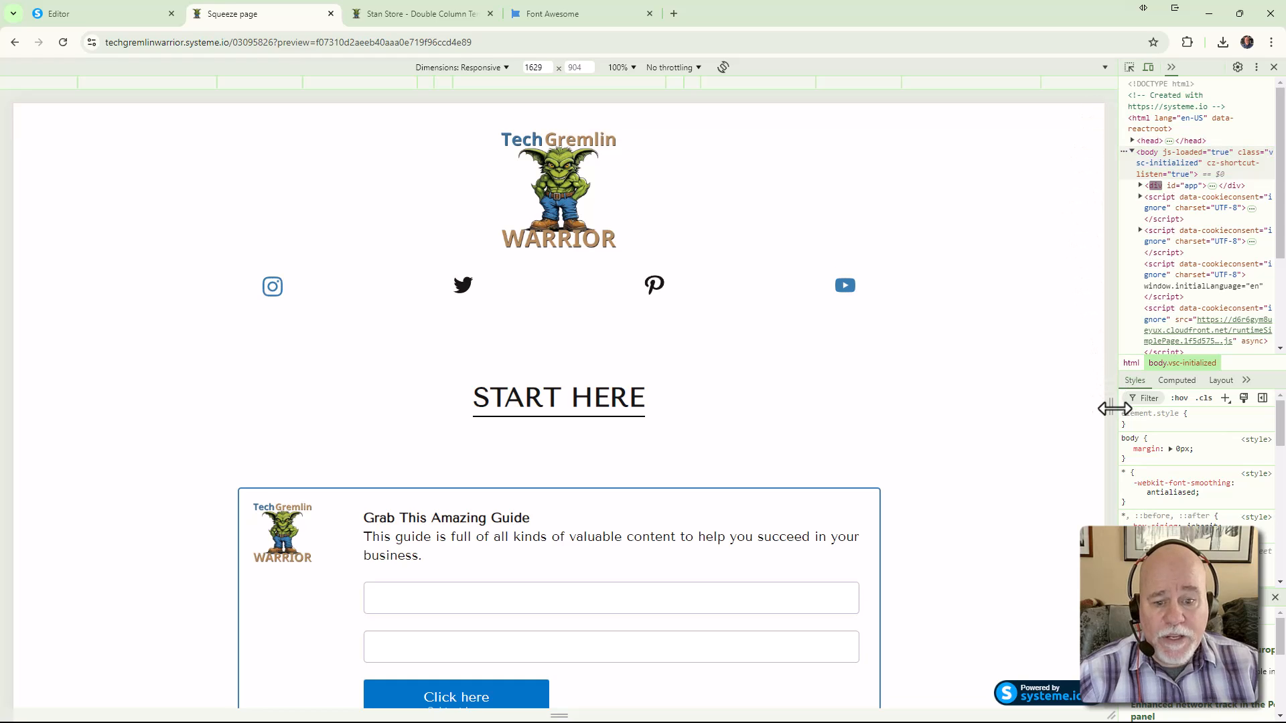
pyautogui.scroll(-4, 1019, 408)
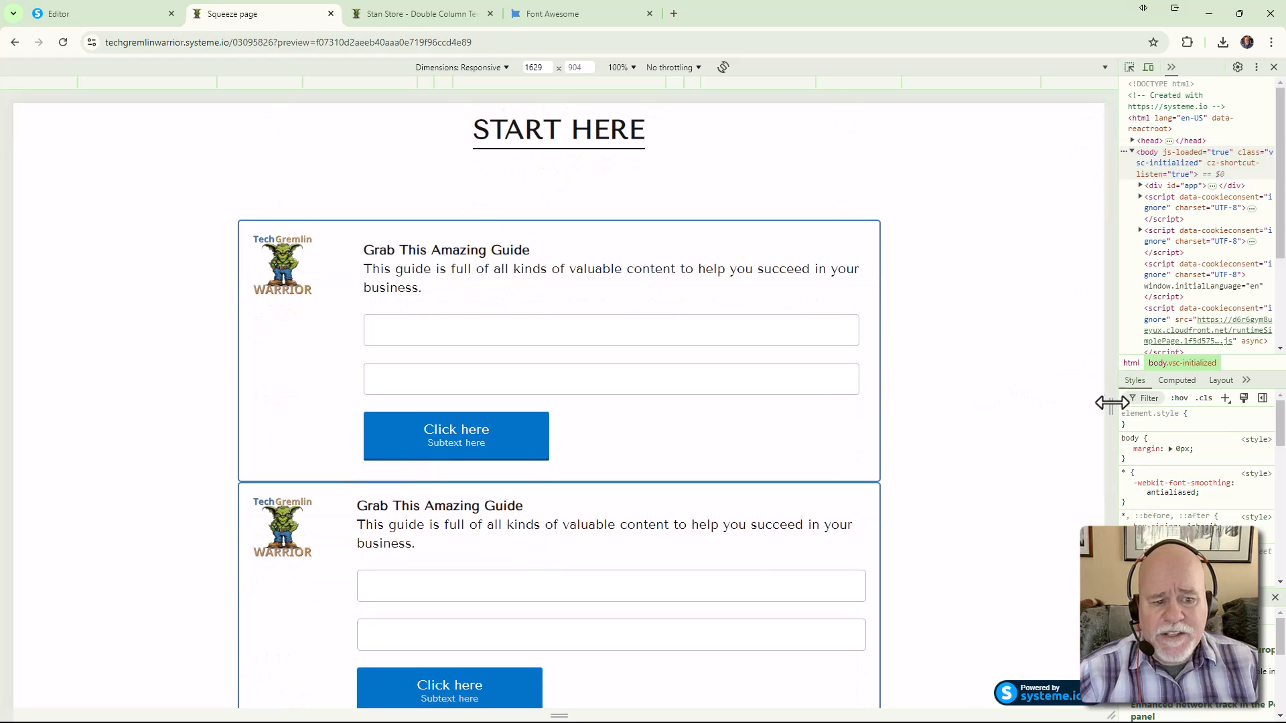
pyautogui.moveTo(1113, 402); pyautogui.dragTo(904, 382)
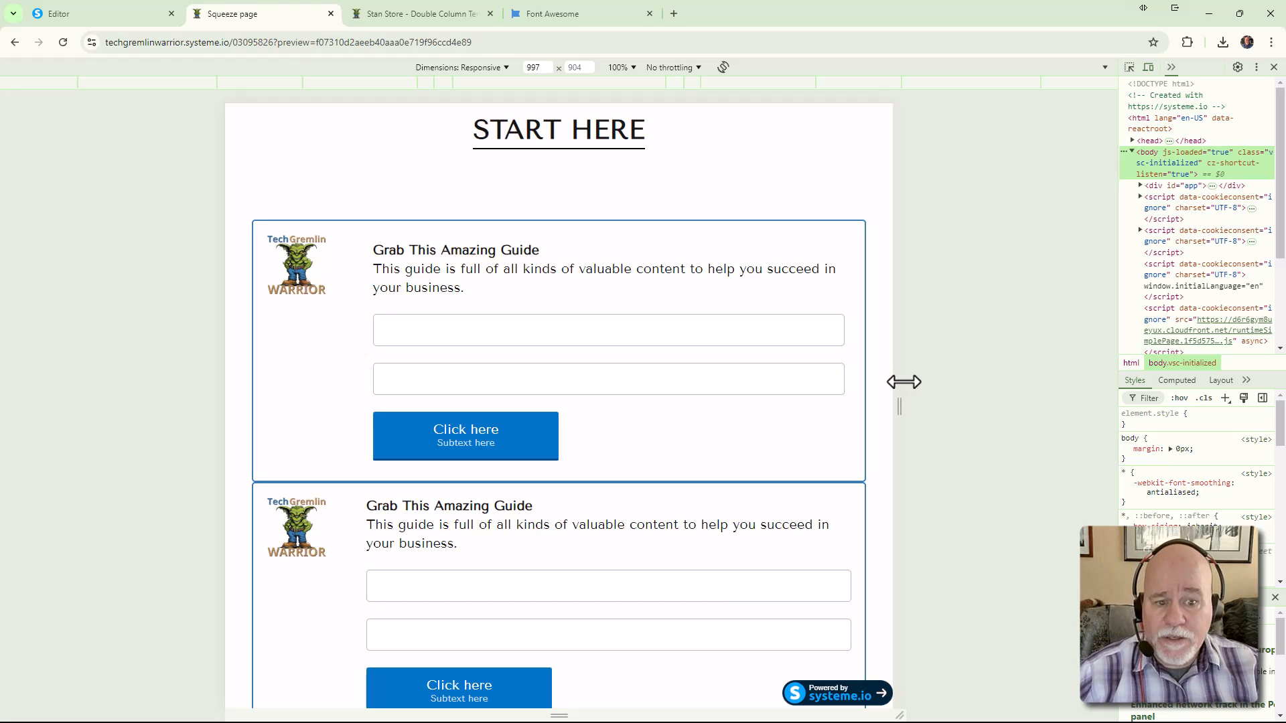
pyautogui.moveTo(899, 387); pyautogui.dragTo(832, 409)
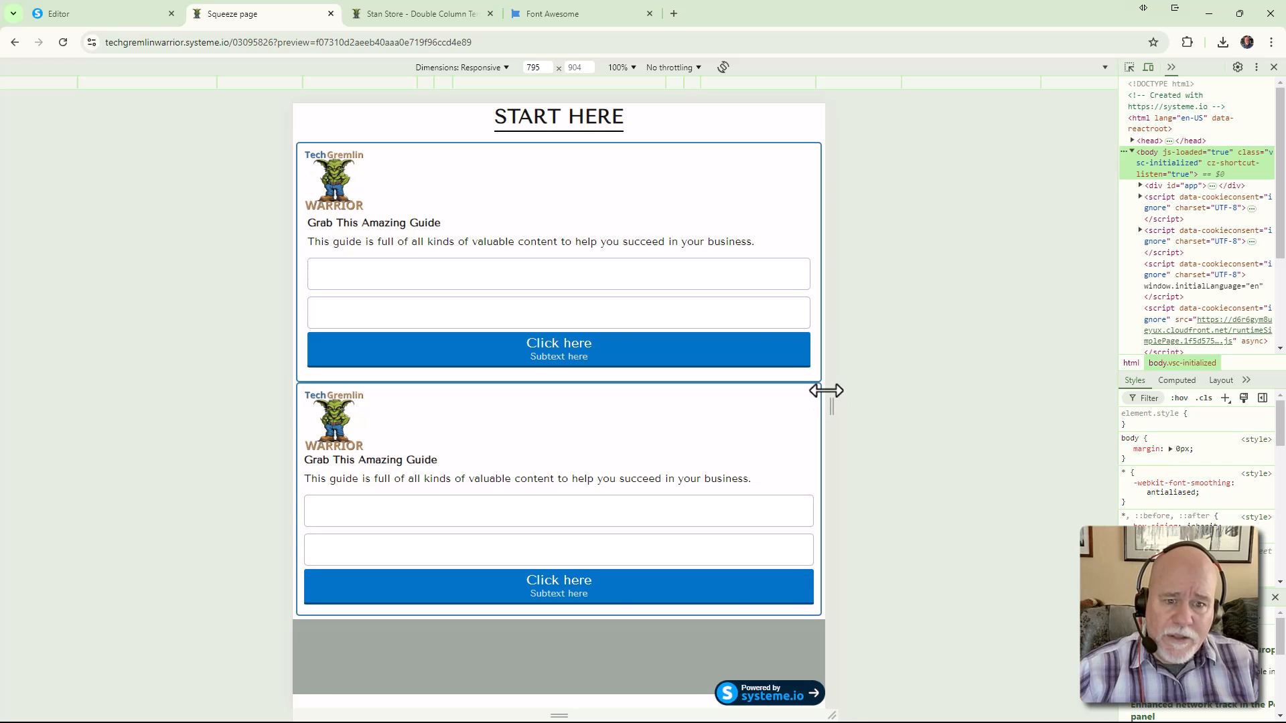
# Narrow the preview further, then emulate an iPhone SE at 375 × 667
pyautogui.scroll(3, 784, 352)
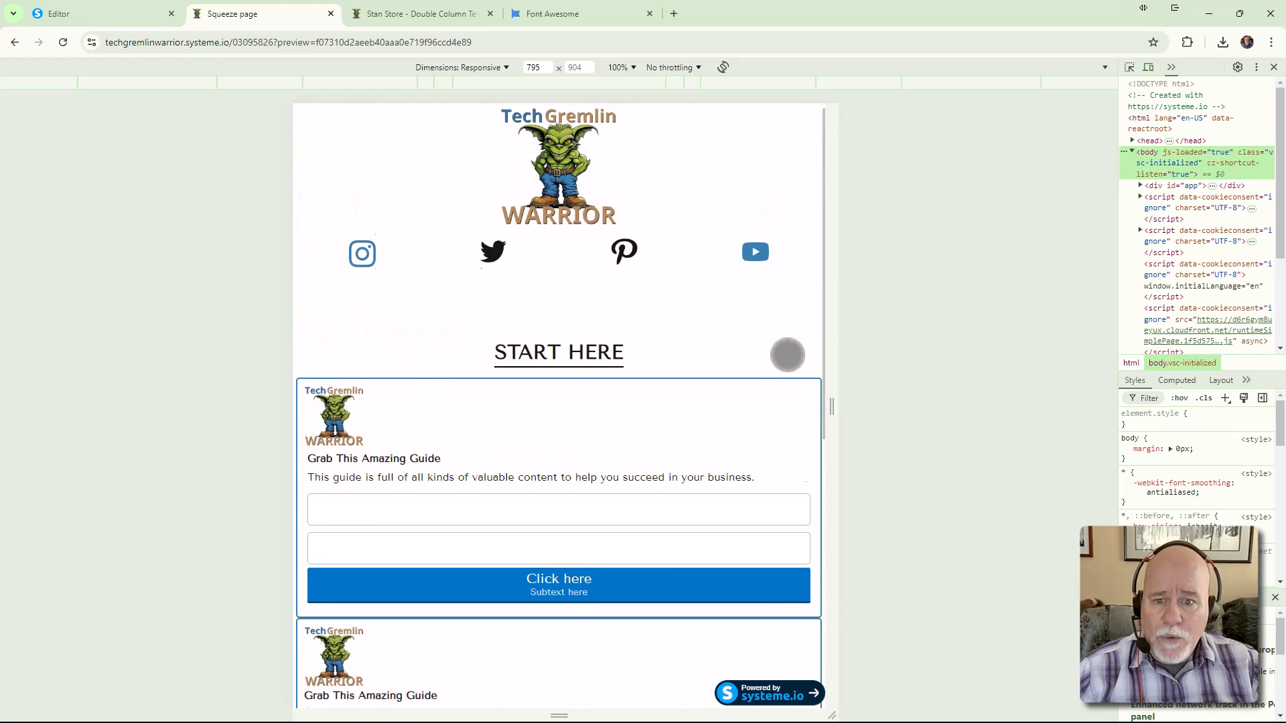
pyautogui.scroll(-2, 787, 355)
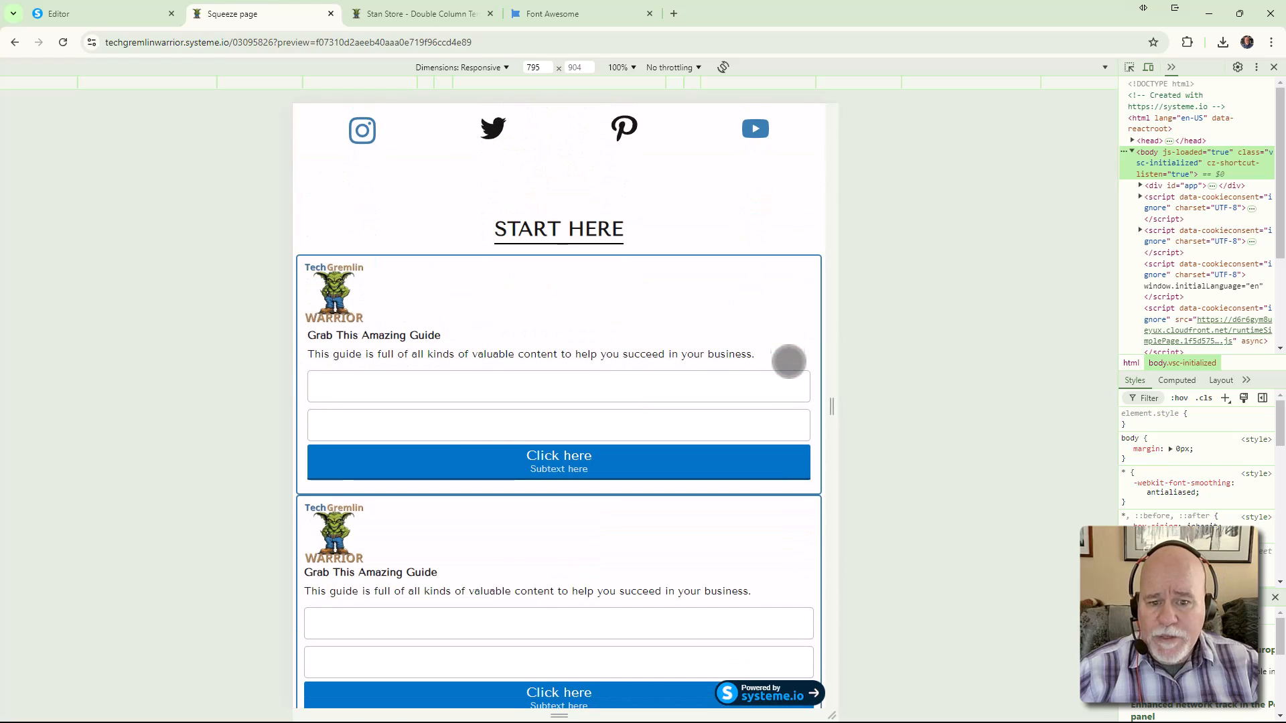
pyautogui.scroll(-1, 790, 375)
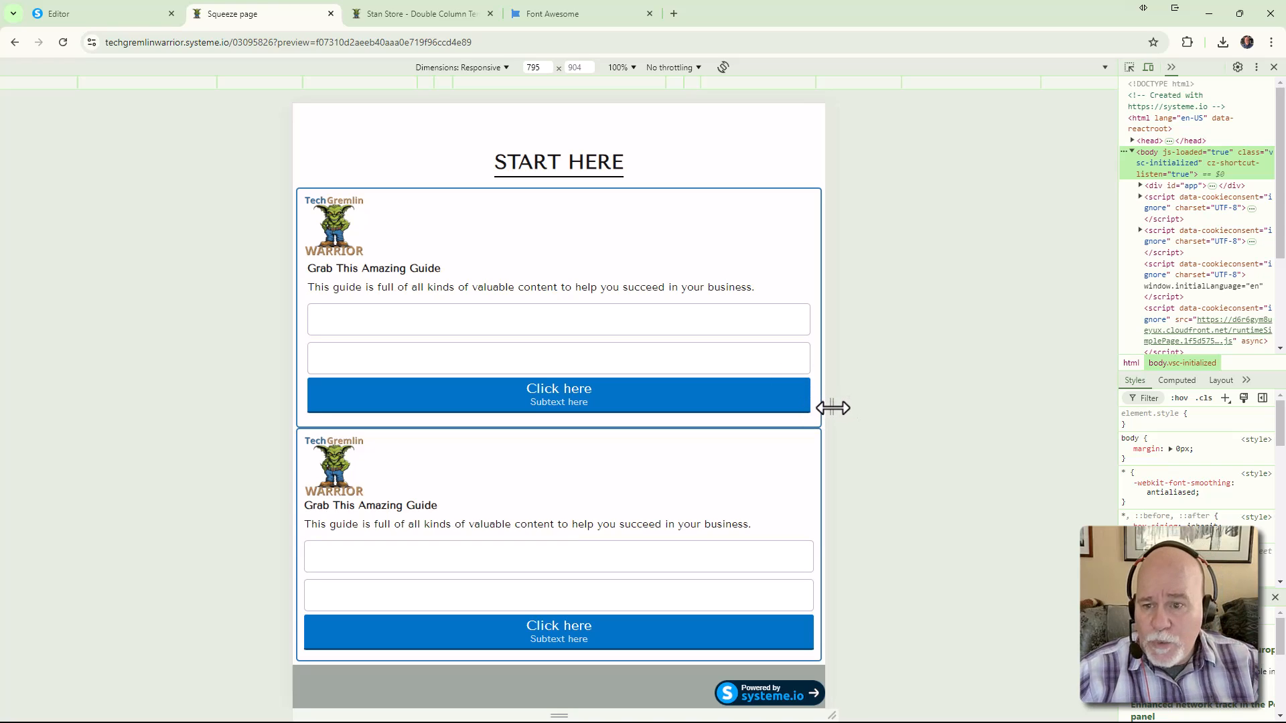
pyautogui.moveTo(834, 408); pyautogui.dragTo(730, 419)
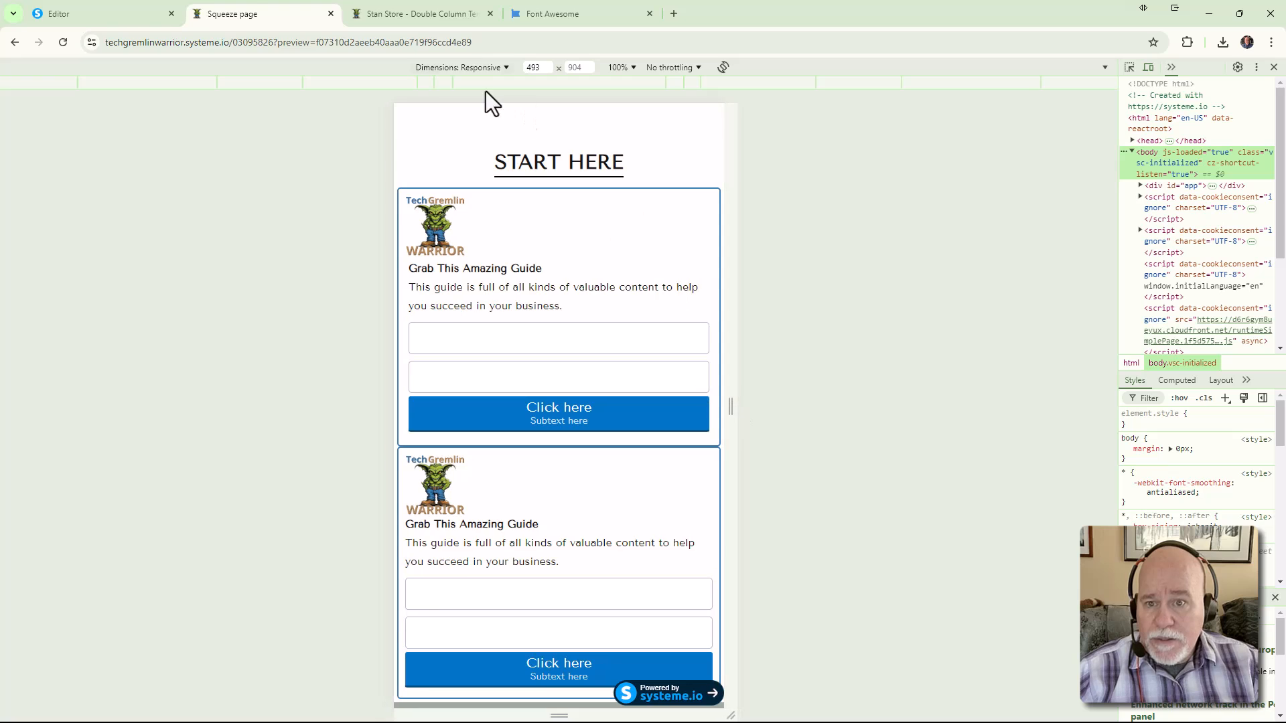
pyautogui.click(469, 68)
pyautogui.click(465, 114)
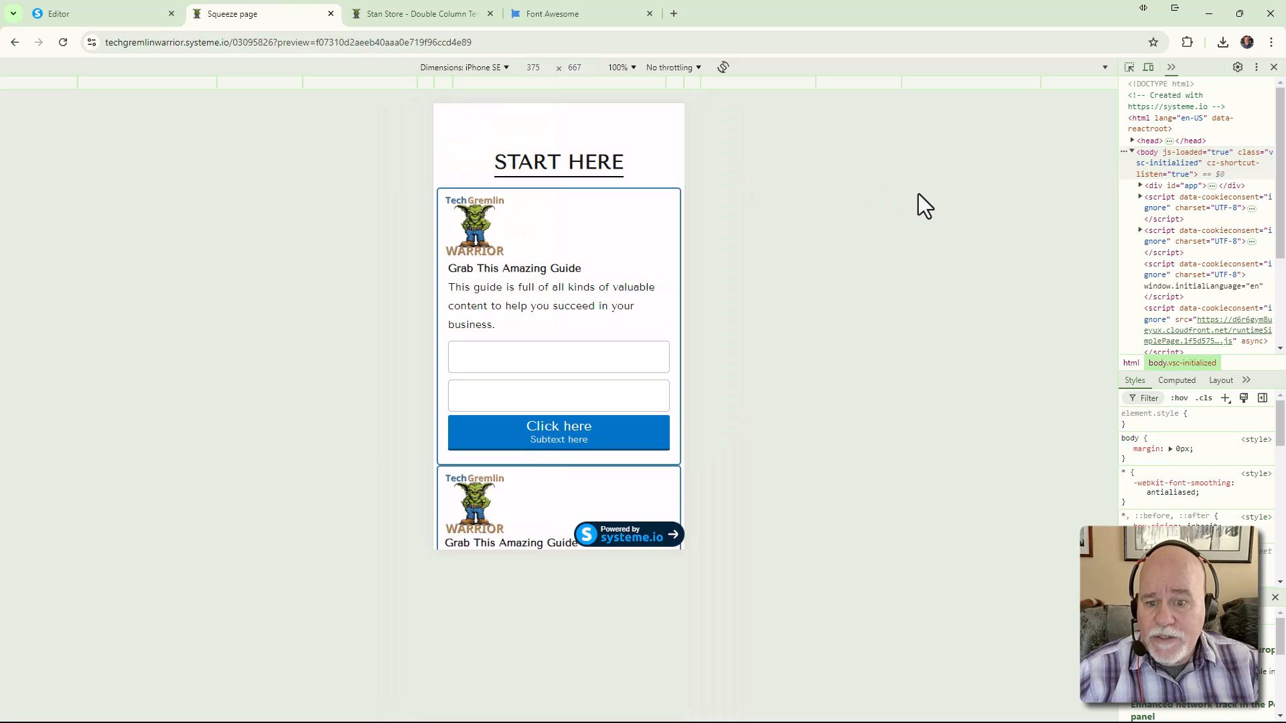
# Check the iPhone SE layout, then close DevTools to view the preview at full width
pyautogui.scroll(-2, 680, 314)
pyautogui.scroll(5, 674, 300)
pyautogui.scroll(-1, 673, 300)
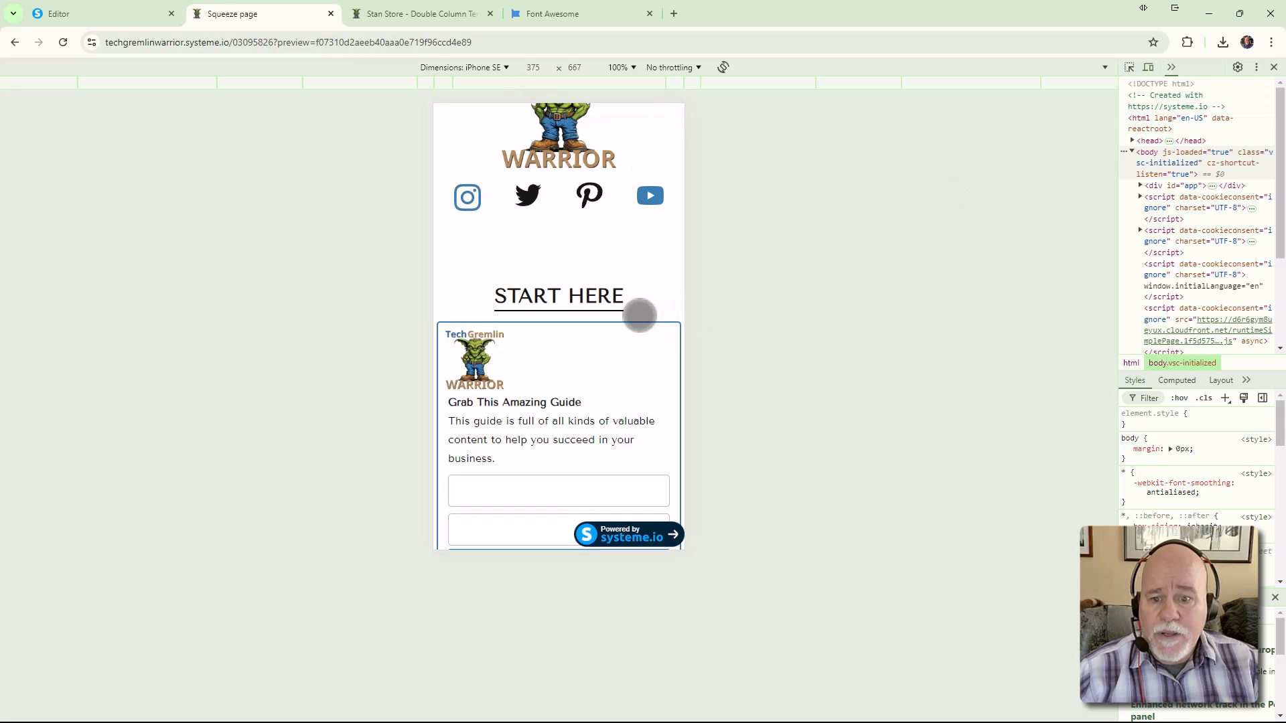
pyautogui.scroll(-7, 641, 322)
pyautogui.scroll(2, 659, 330)
pyautogui.scroll(3, 670, 330)
pyautogui.scroll(-1, 670, 330)
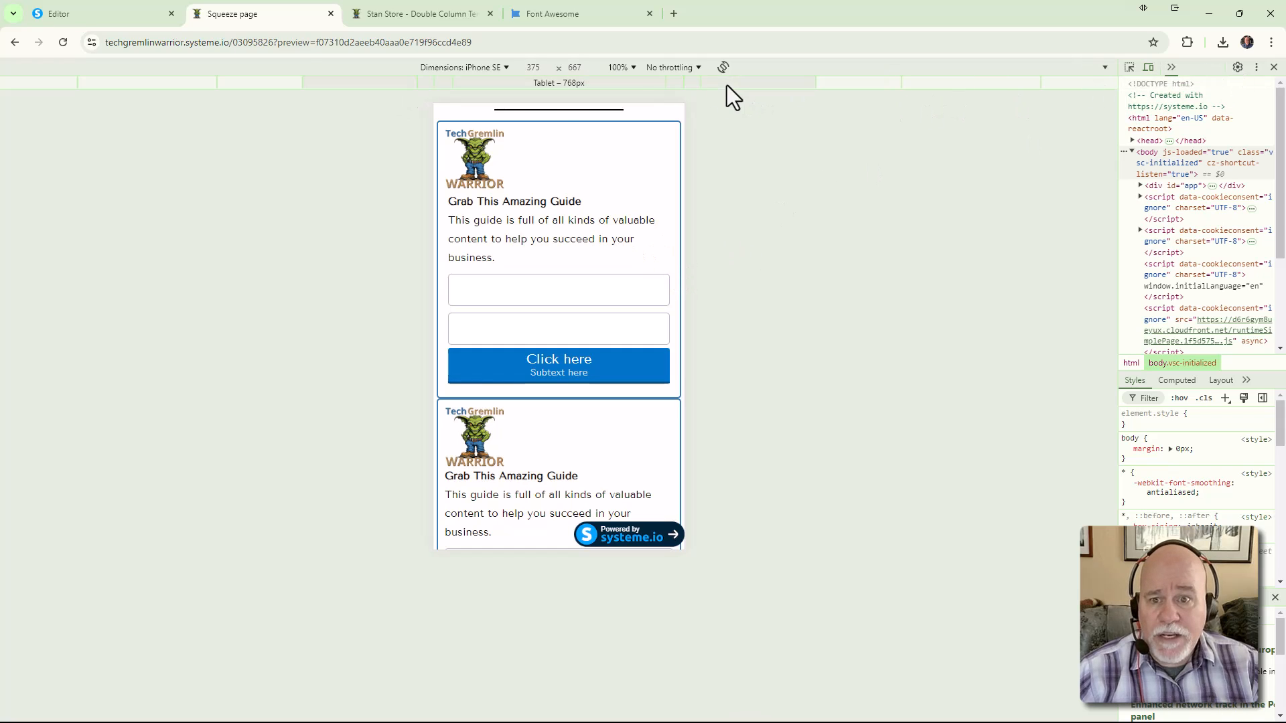
pyautogui.click(507, 67)
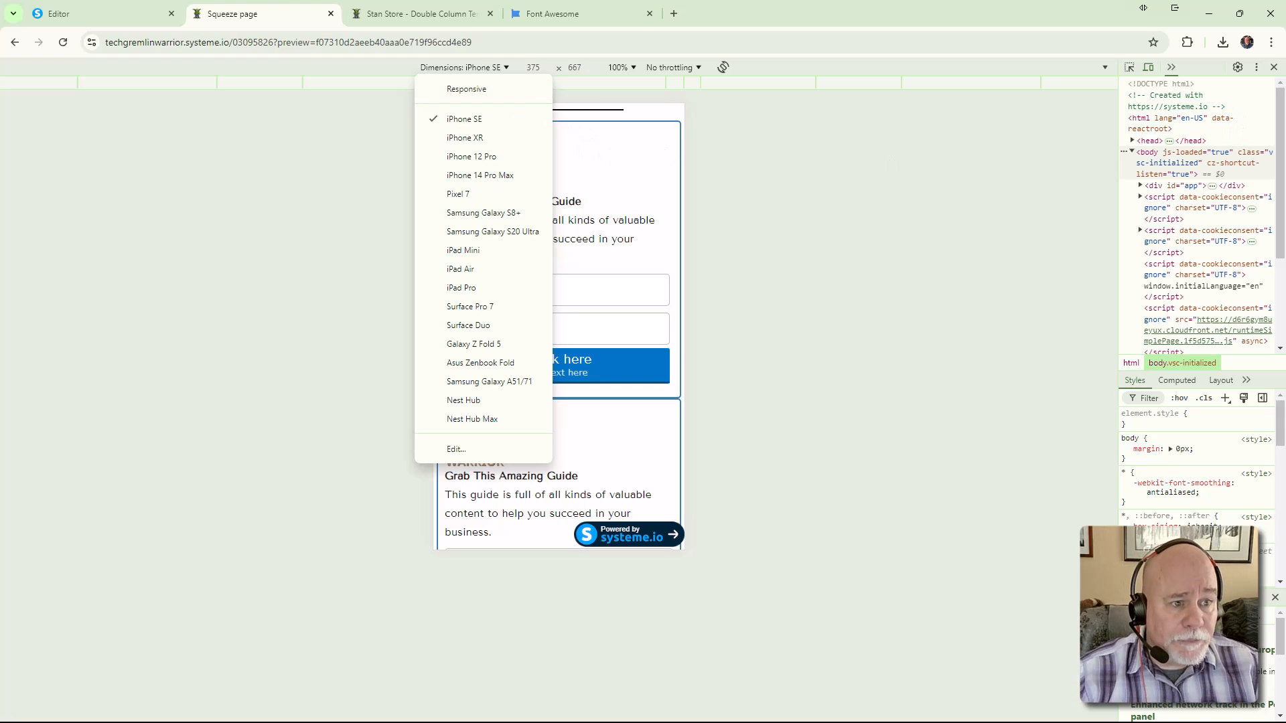
pyautogui.click(1274, 68)
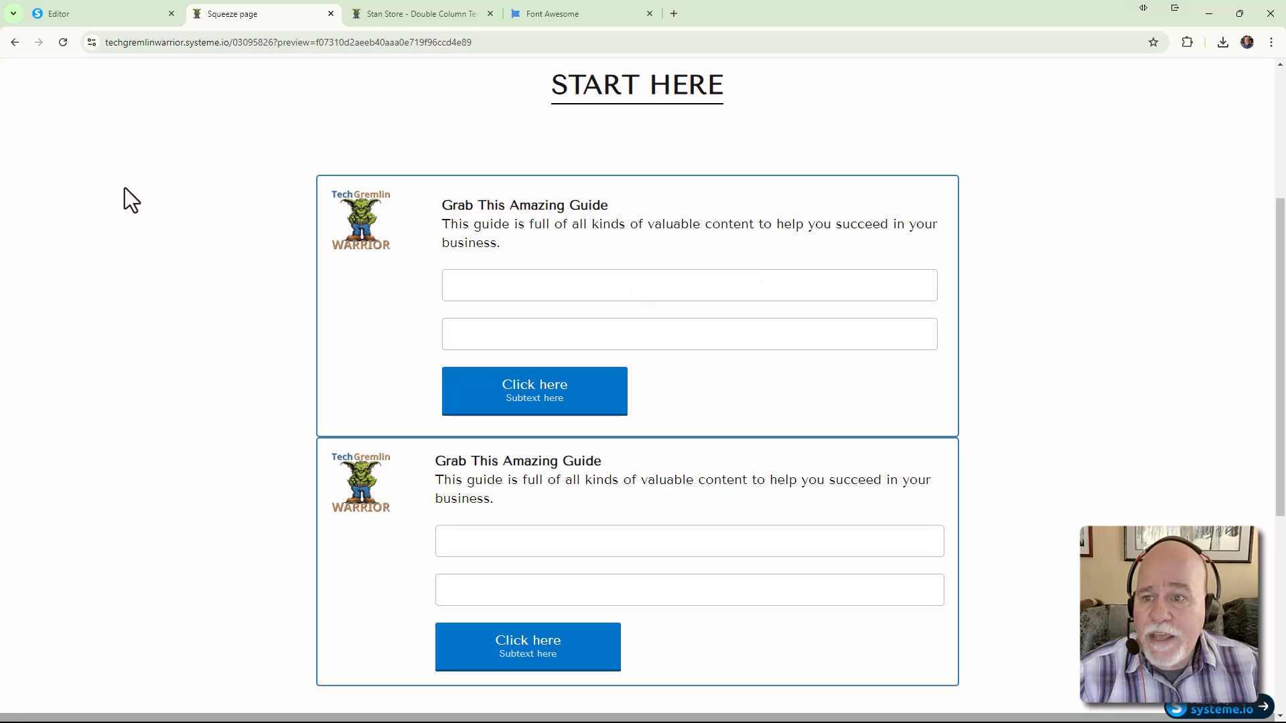
# In the editor, delete the duplicate opt-in box's contents and then its empty row
pyautogui.click(127, 15)
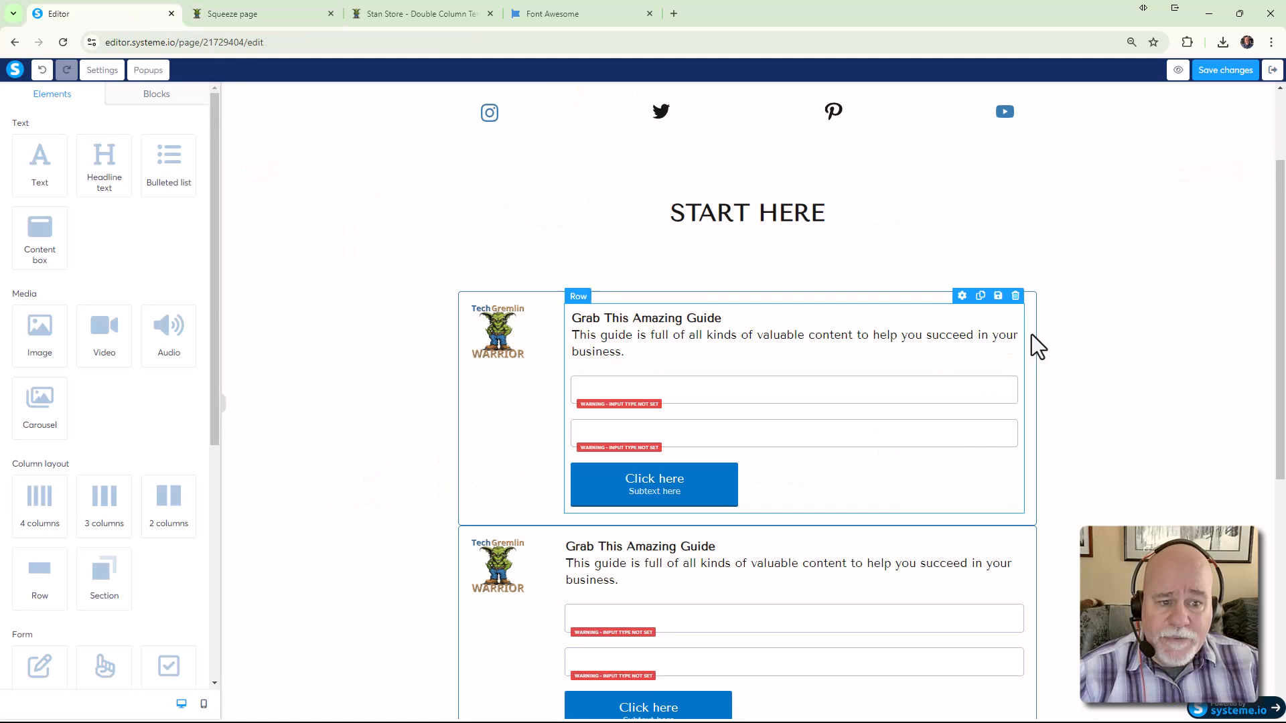
pyautogui.click(1022, 290)
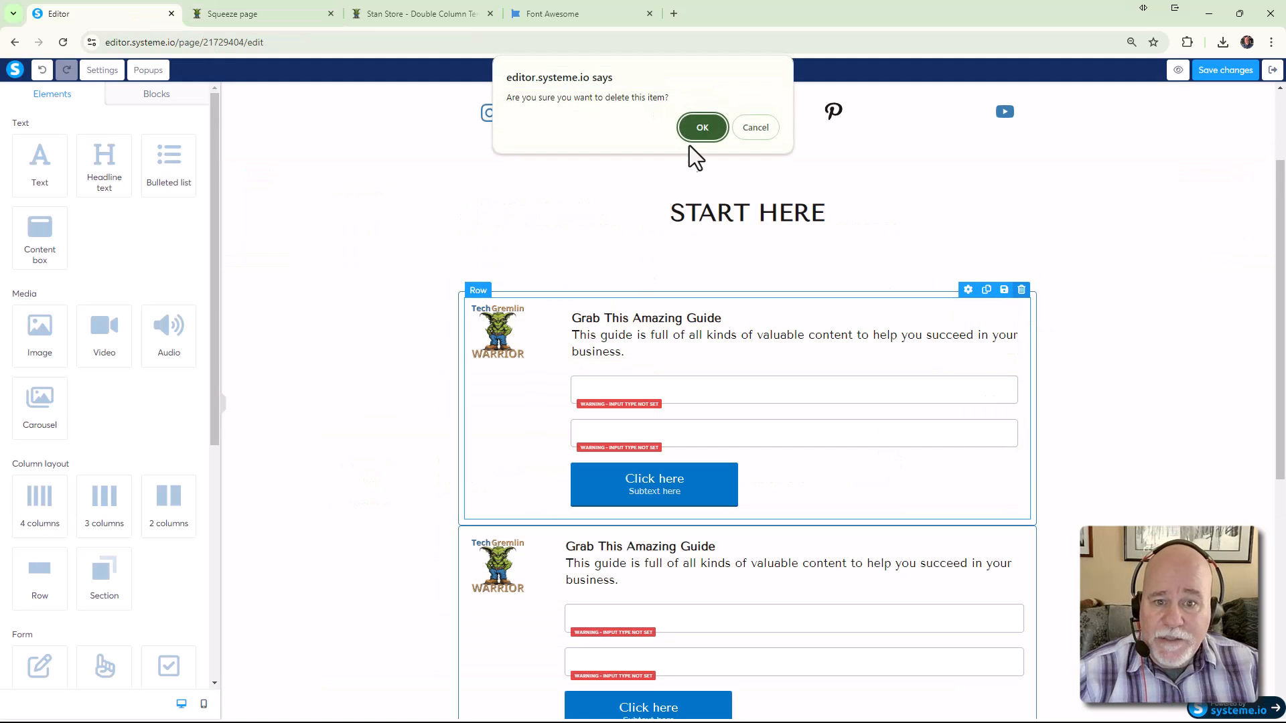
pyautogui.click(700, 128)
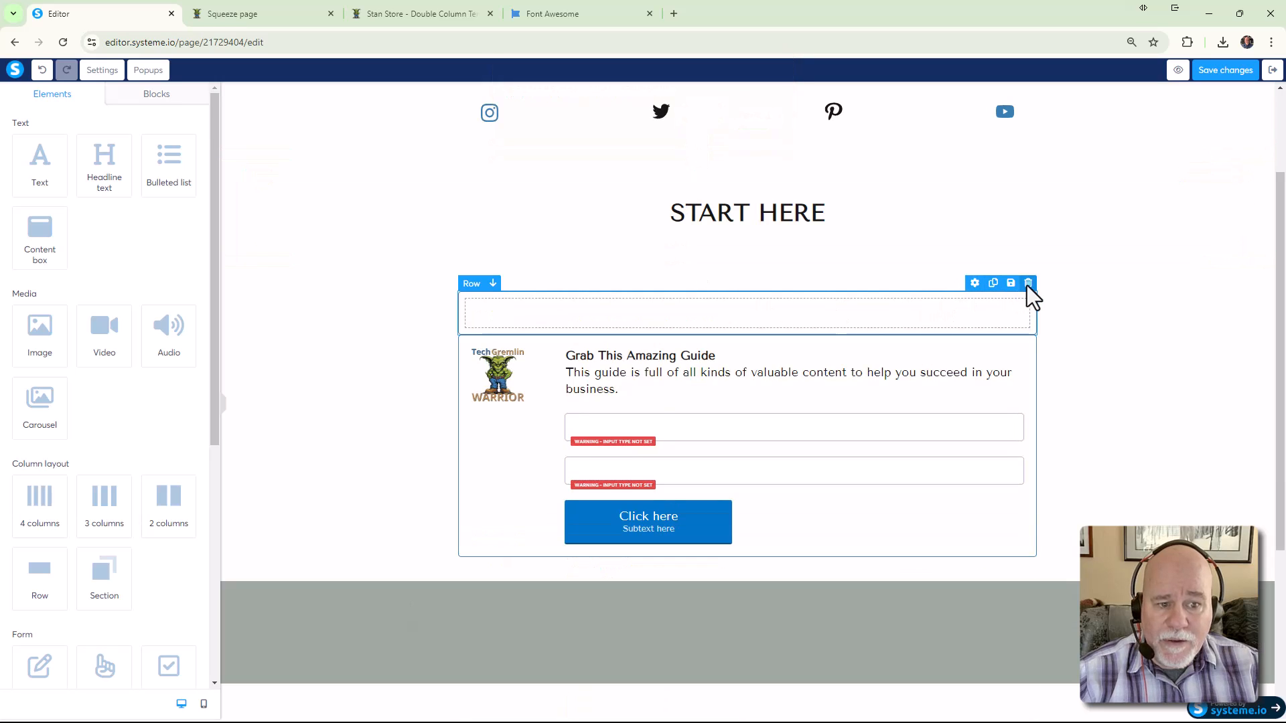
pyautogui.click(1029, 284)
pyautogui.click(703, 138)
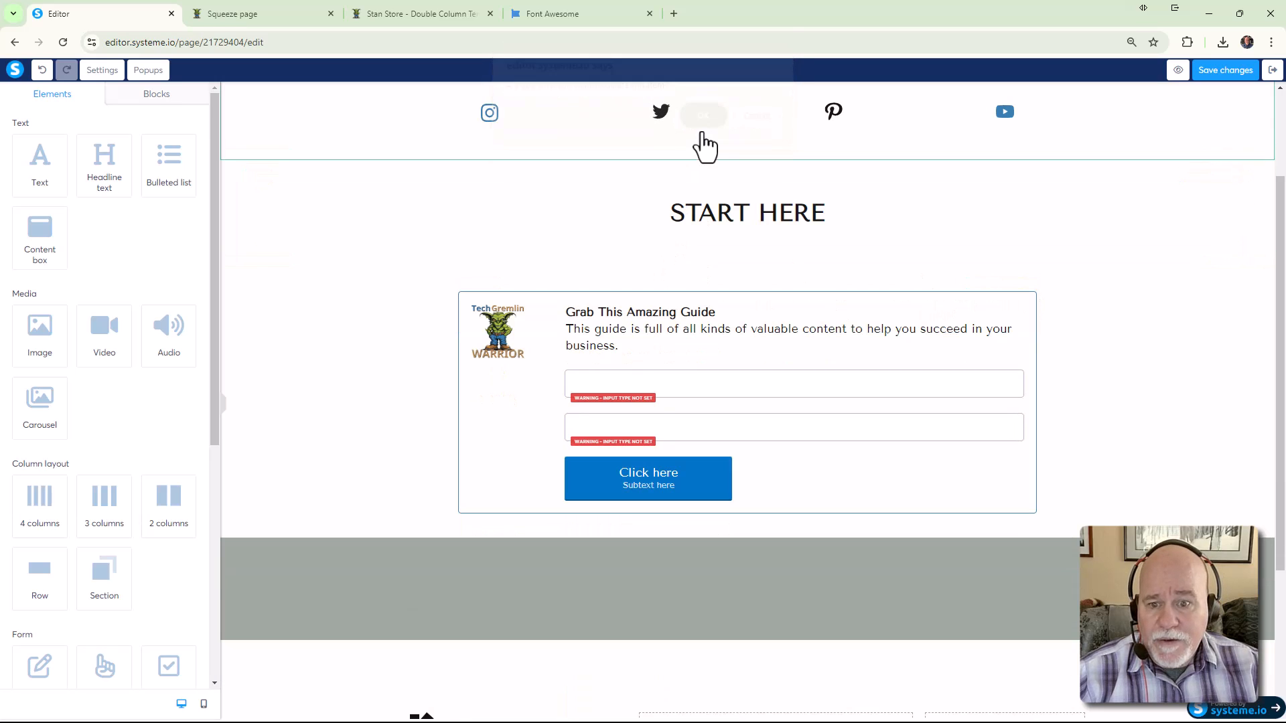
pyautogui.click(776, 250)
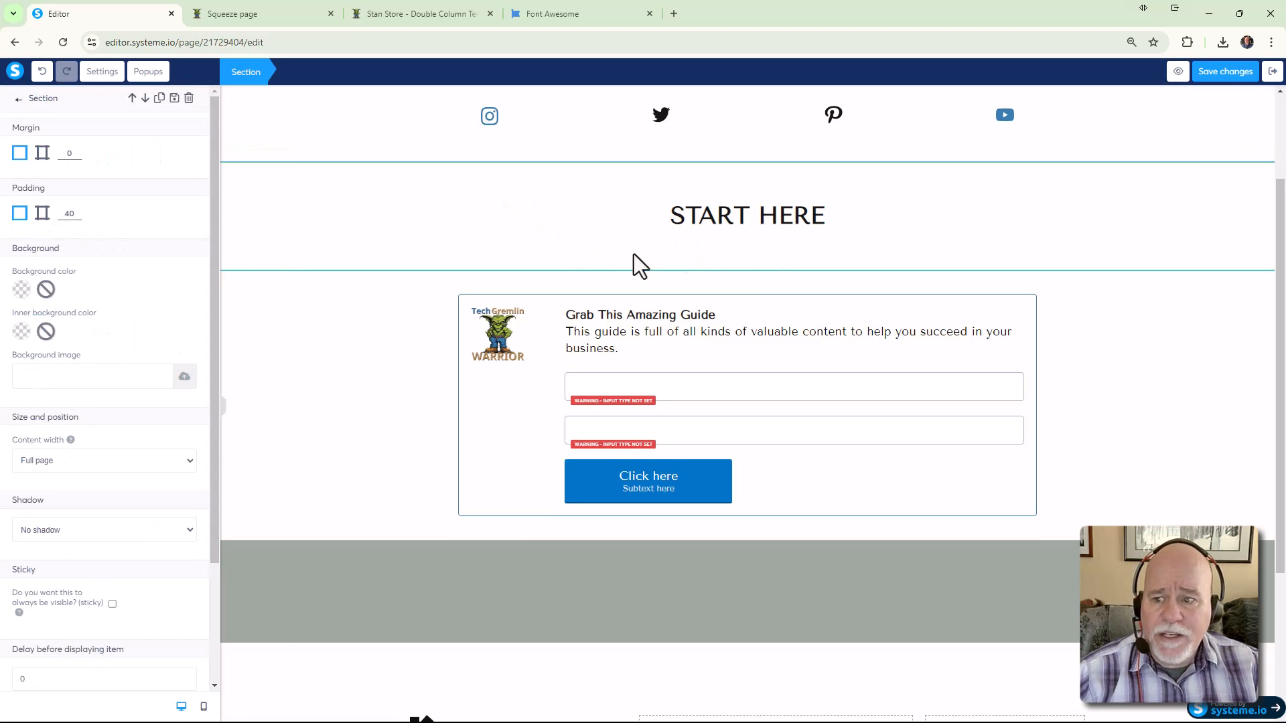
# Switch START HERE's padding to per-side and set both its top and bottom padding to 0
pyautogui.click(42, 213)
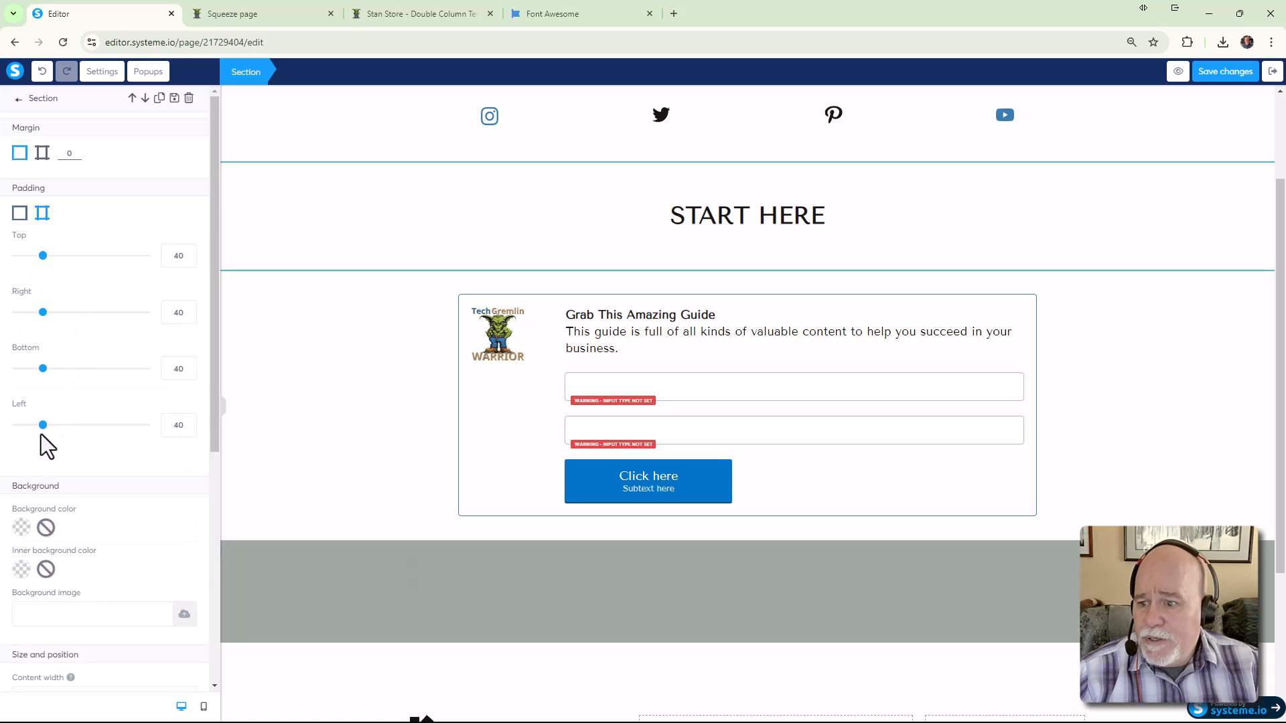
pyautogui.moveTo(42, 370); pyautogui.dragTo(2, 380)
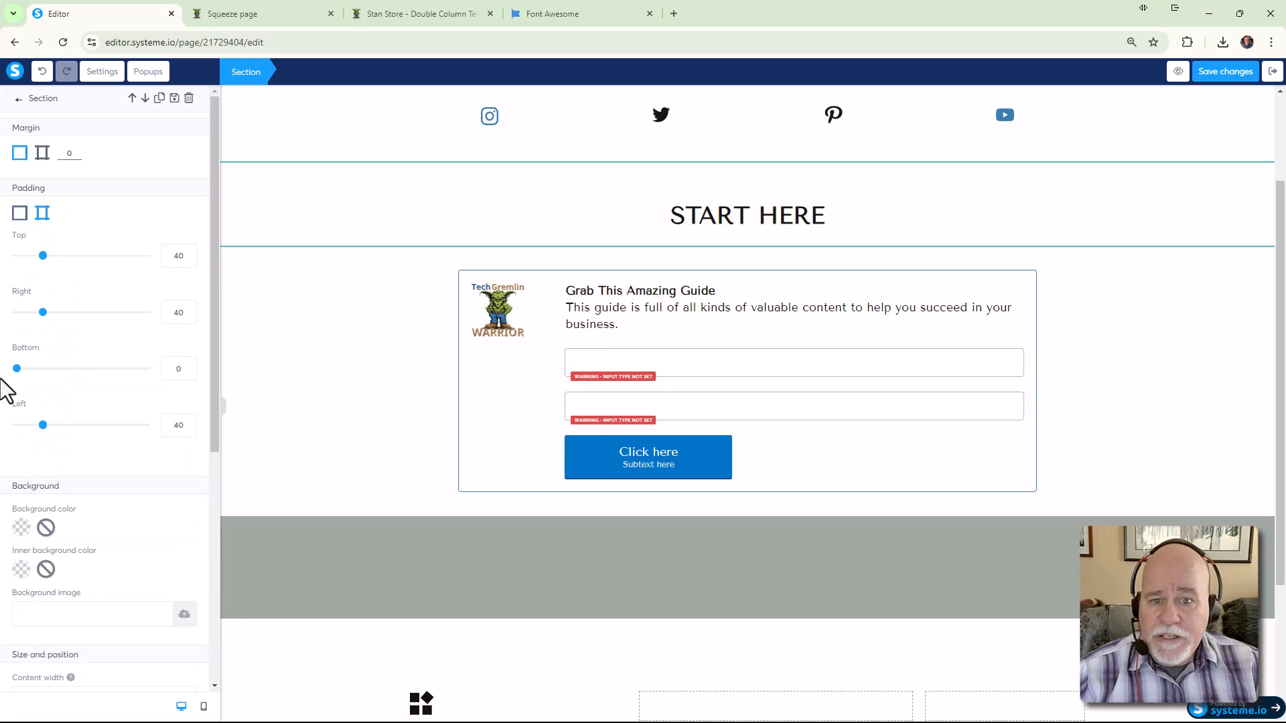
pyautogui.click(224, 407)
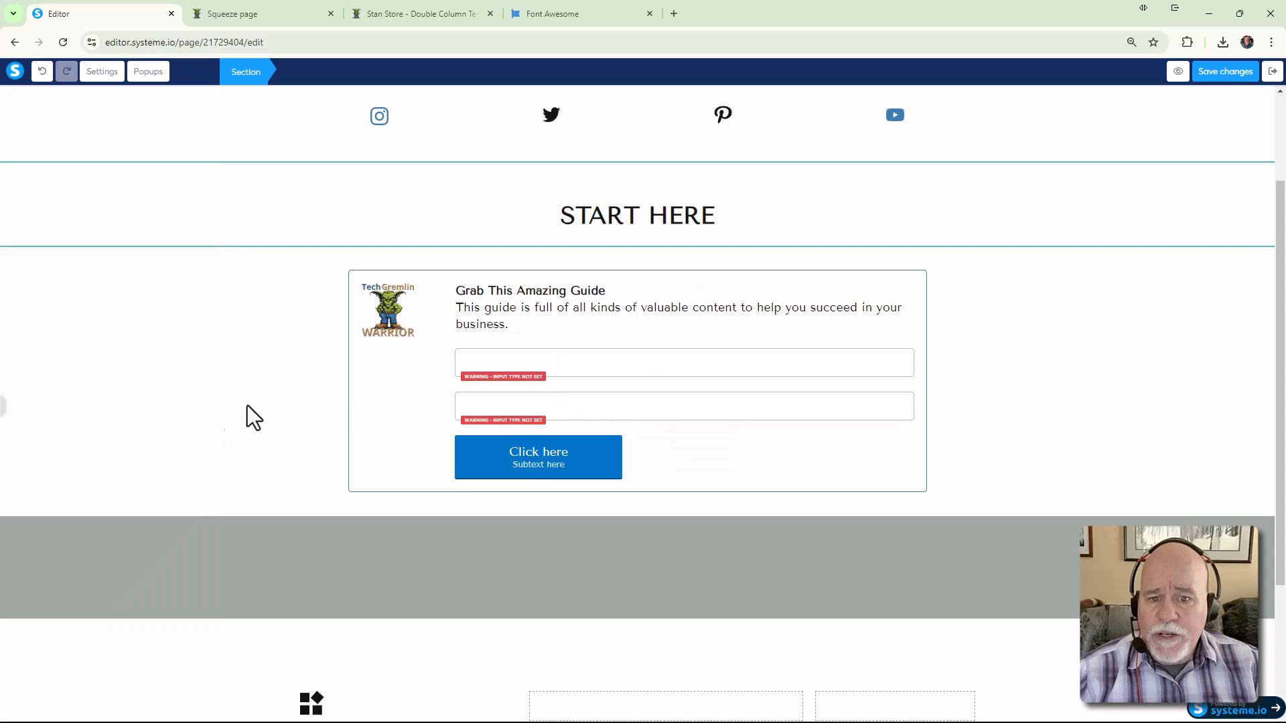
pyautogui.scroll(2, 279, 337)
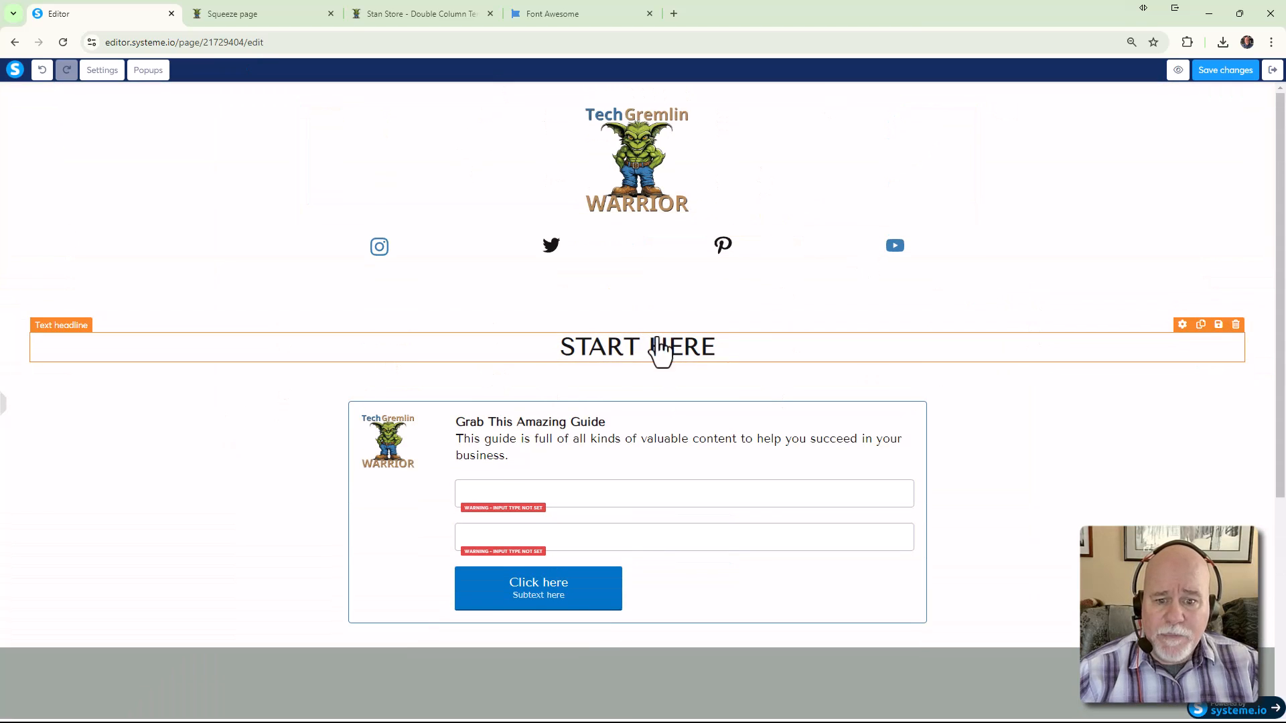
pyautogui.scroll(-2, 1070, 397)
pyautogui.scroll(2, 1071, 397)
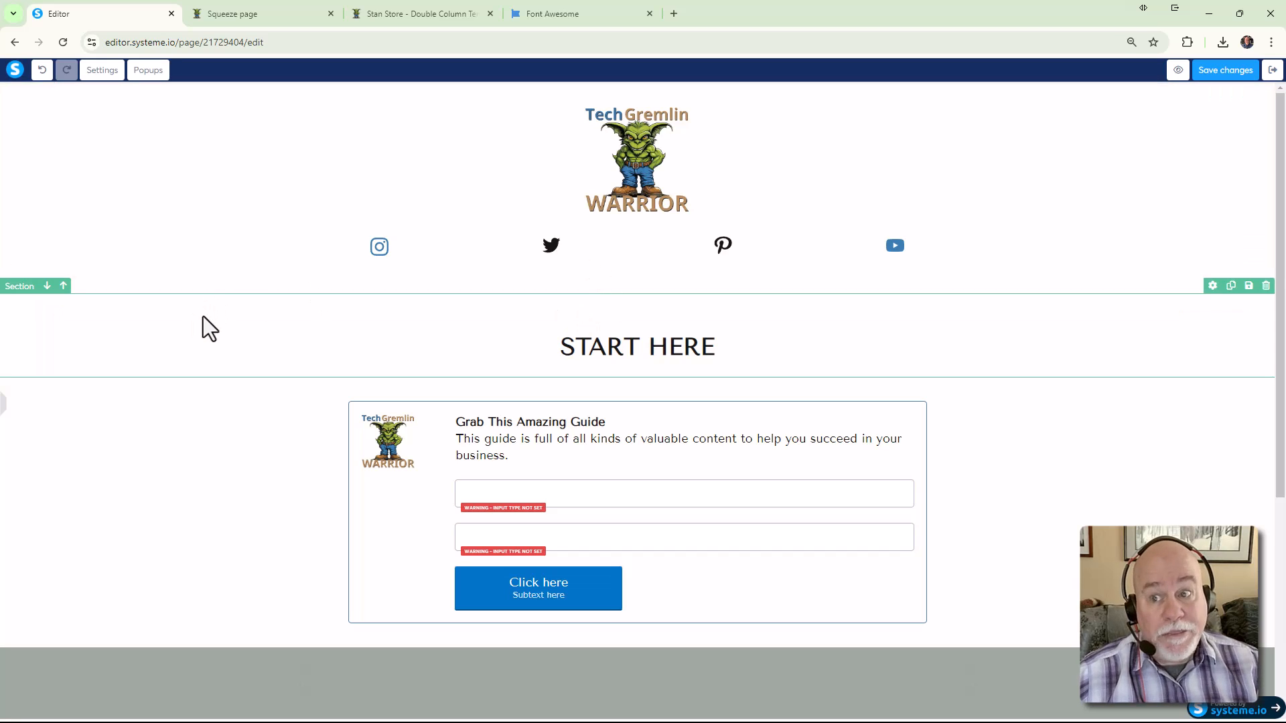
pyautogui.click(307, 332)
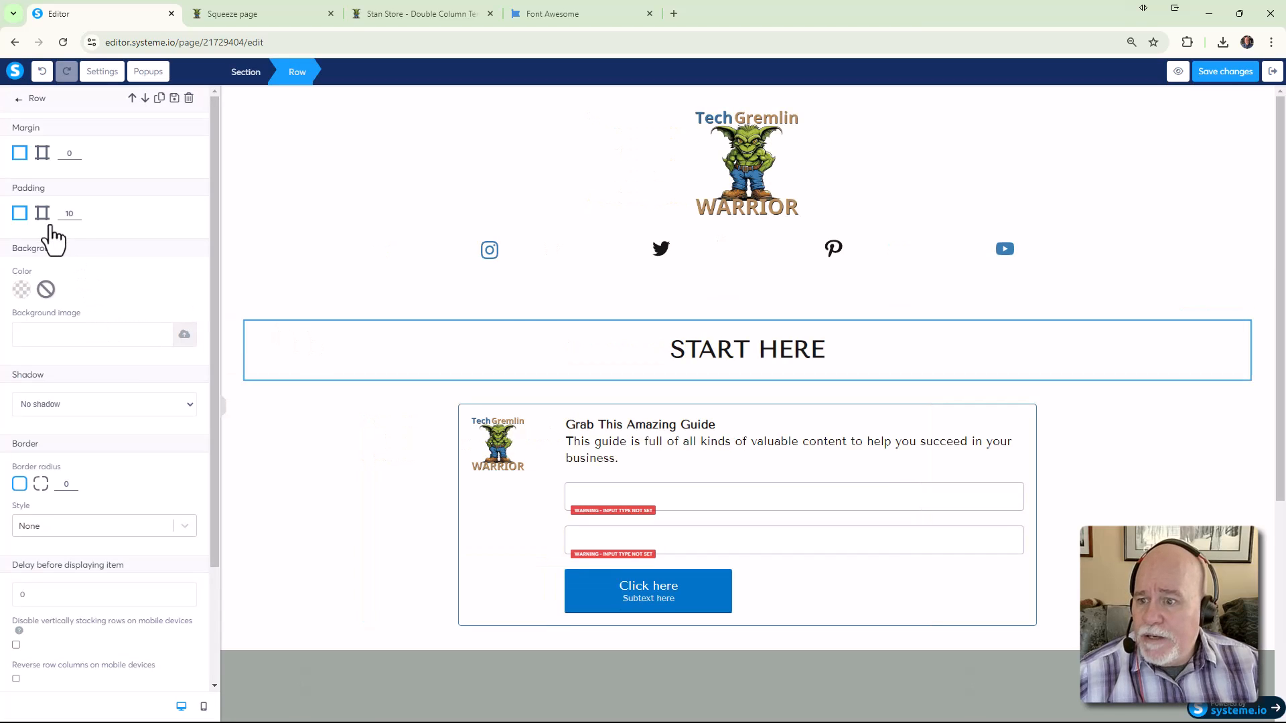
pyautogui.press('Escape')
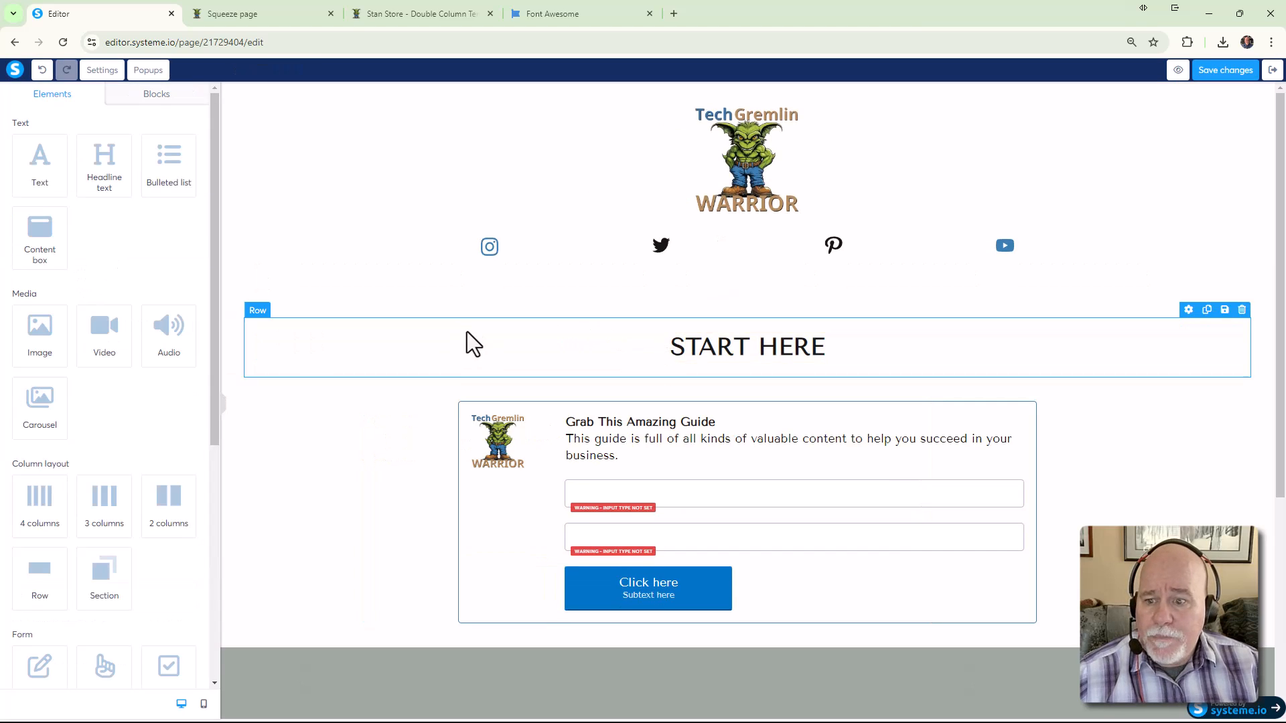
pyautogui.click(463, 314)
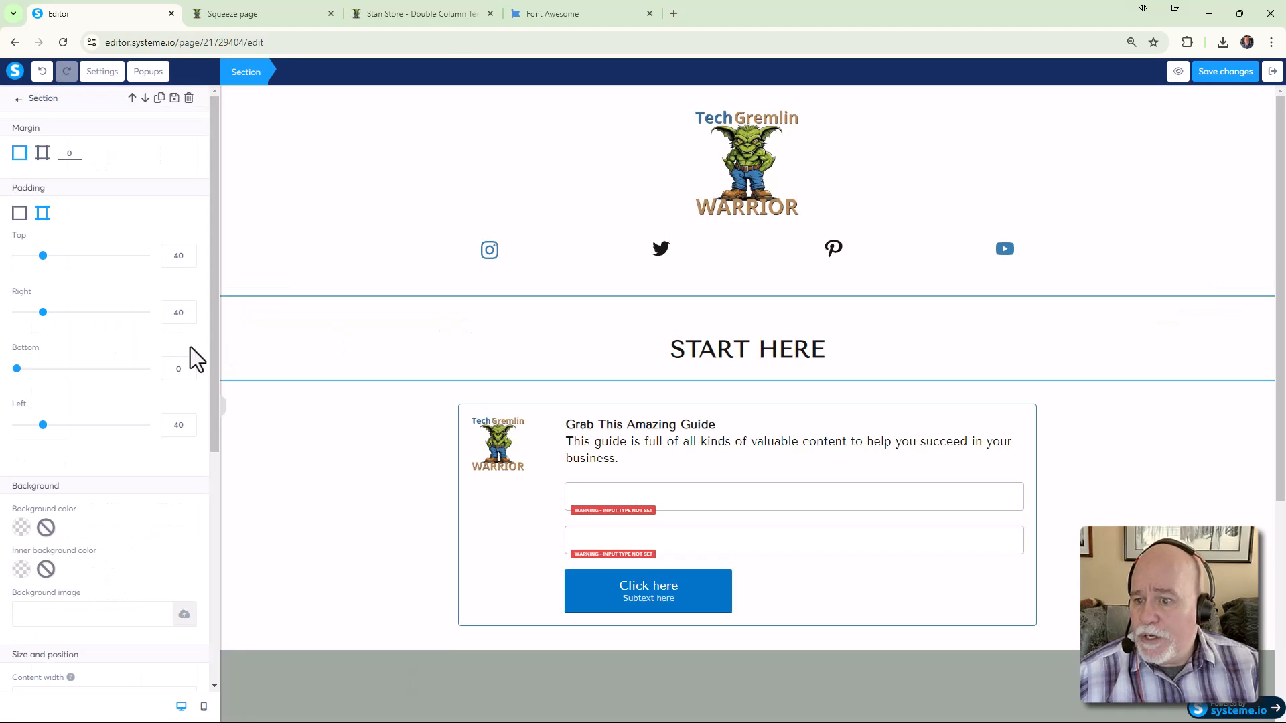
pyautogui.moveTo(42, 256); pyautogui.dragTo(3, 268)
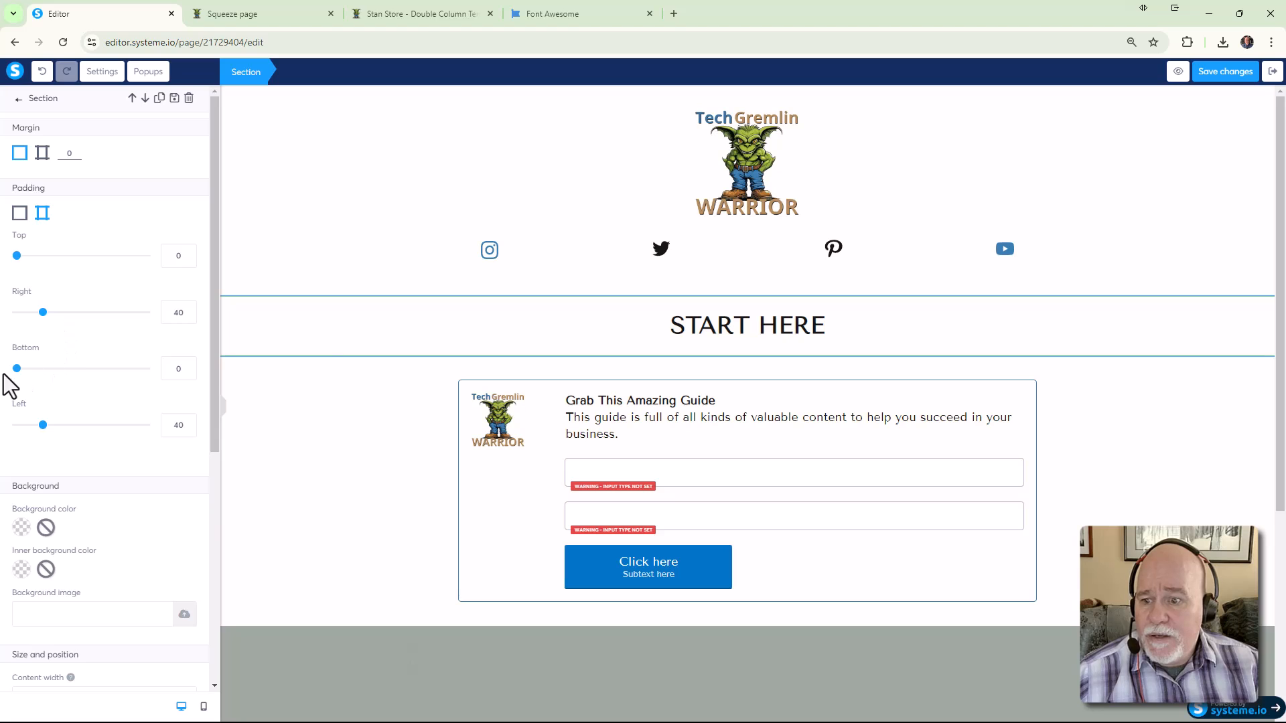
pyautogui.click(623, 275)
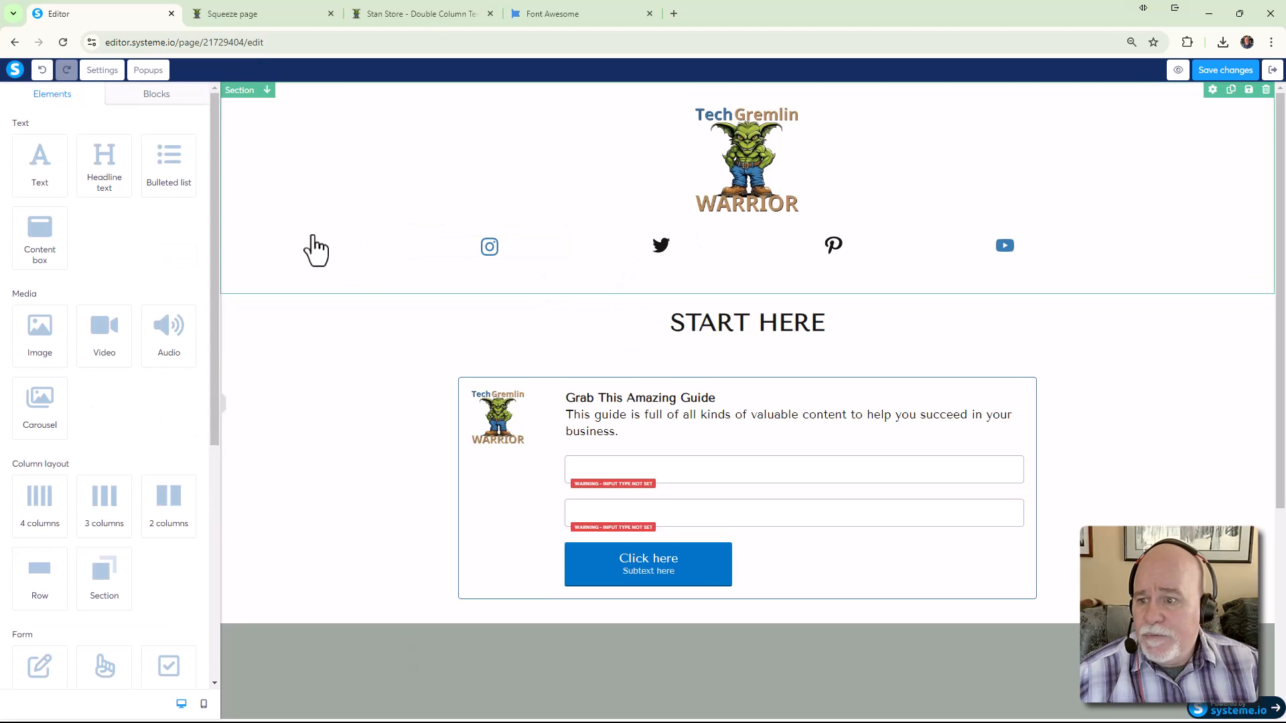
# Give the header section 25 top padding and 0 bottom padding
pyautogui.click(283, 243)
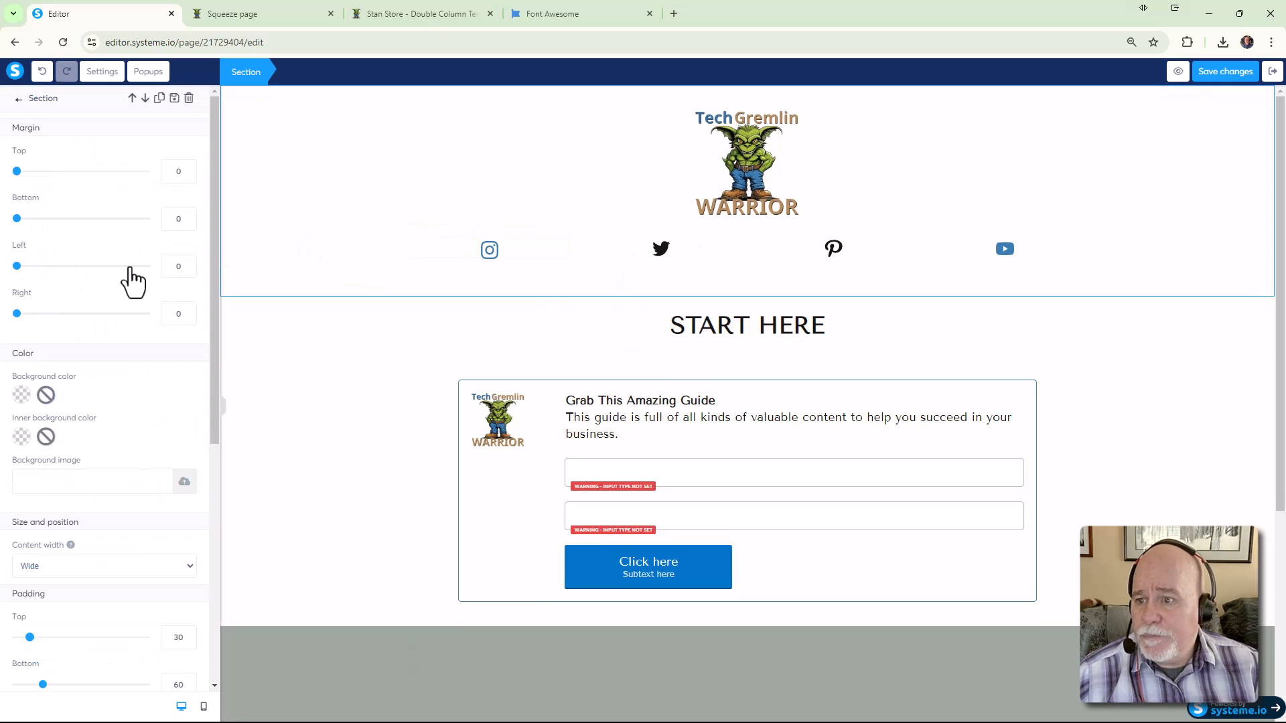
pyautogui.click(400, 160)
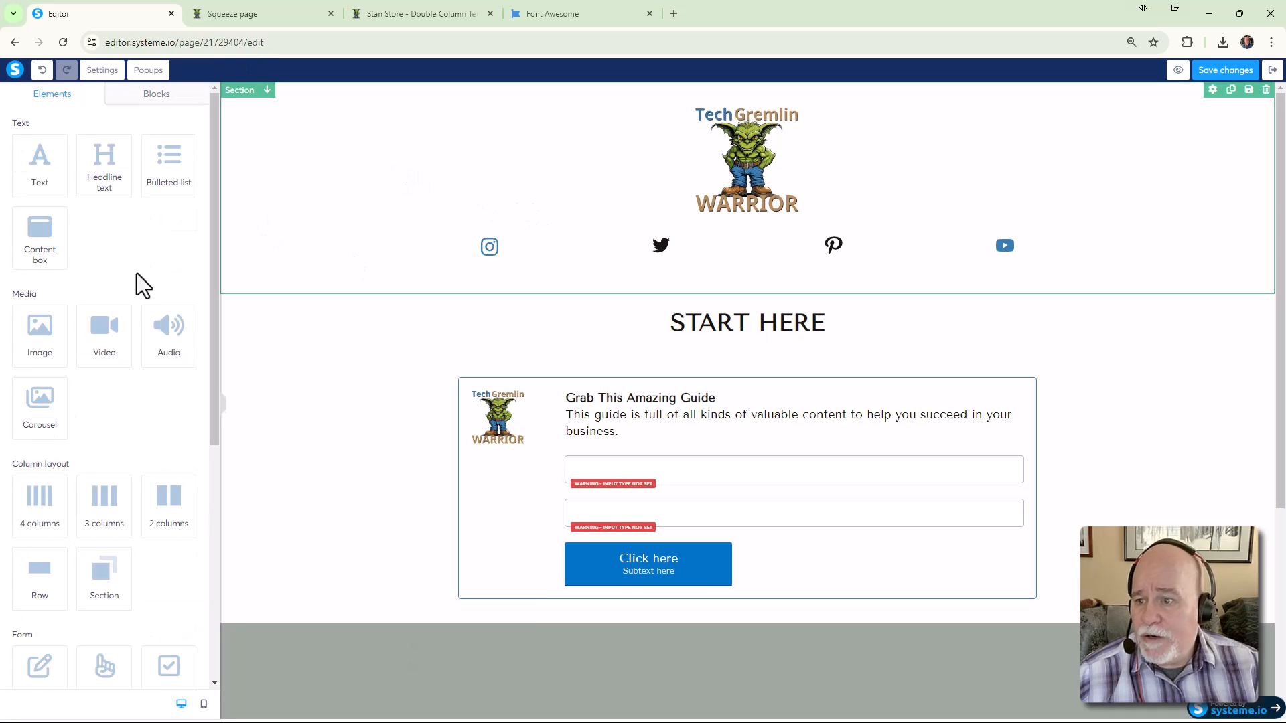
pyautogui.click(259, 204)
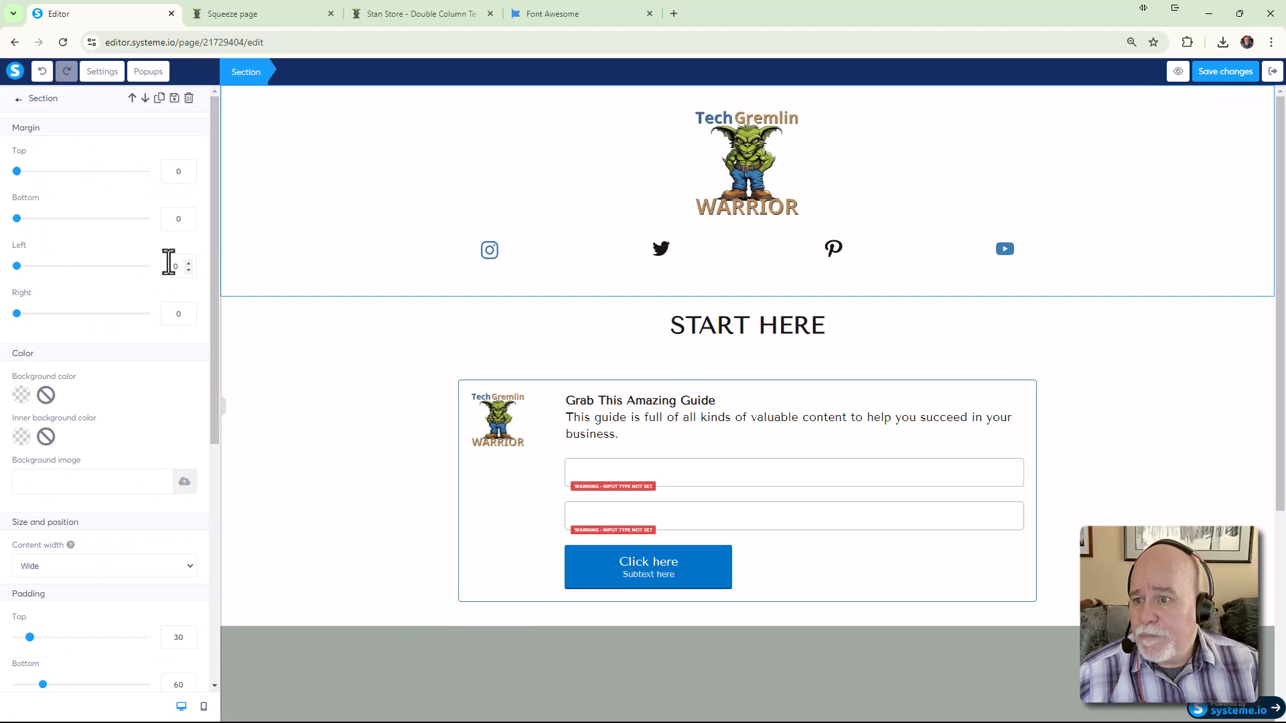
pyautogui.scroll(-5, 168, 263)
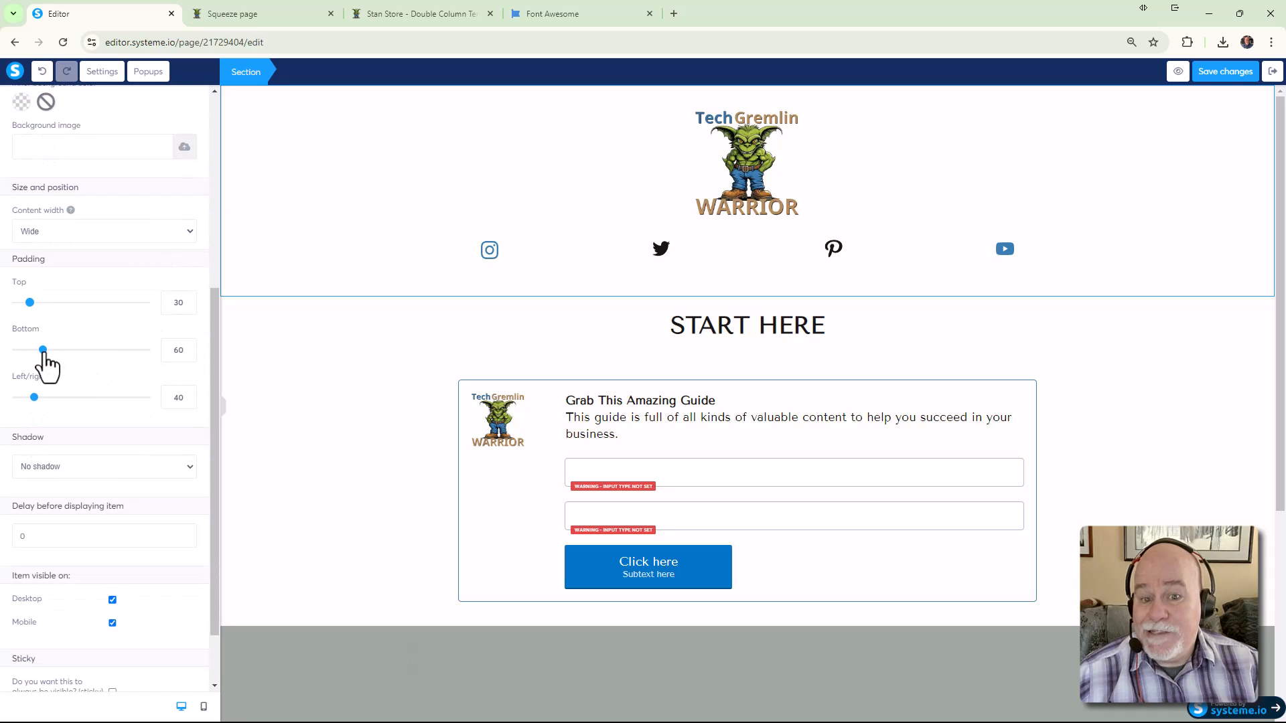
pyautogui.moveTo(43, 349); pyautogui.dragTo(5, 351)
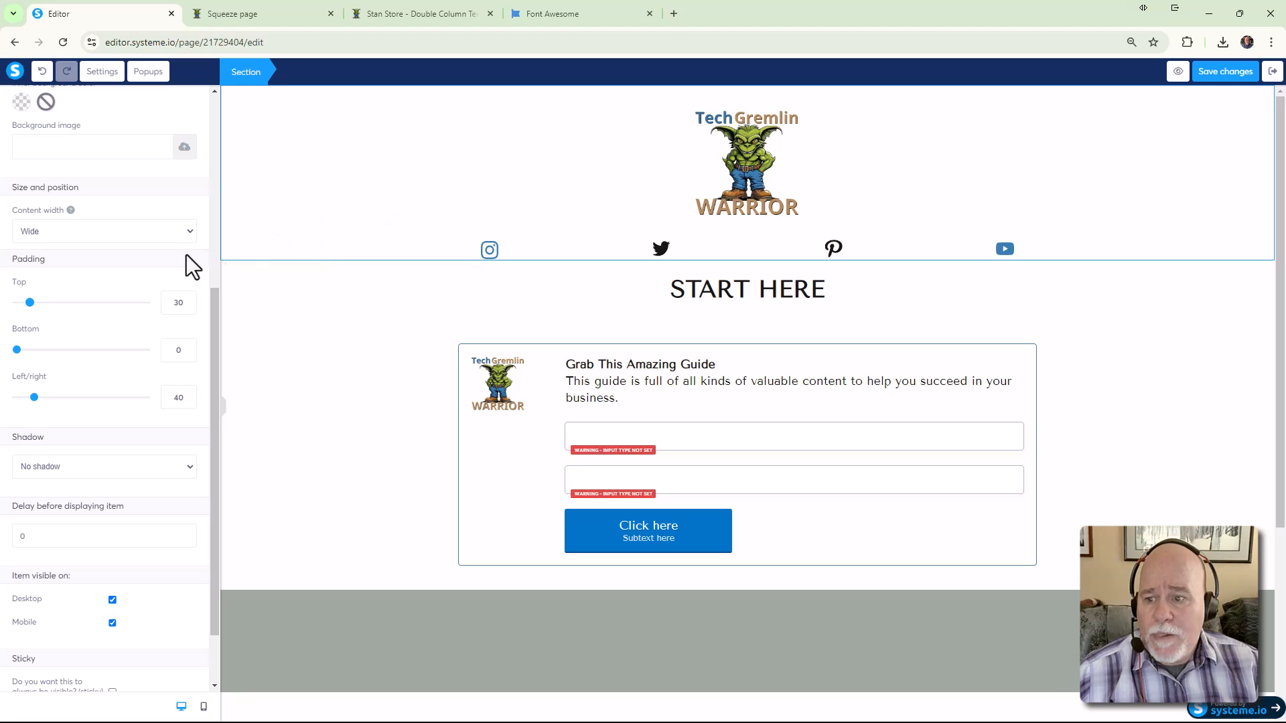
pyautogui.moveTo(30, 303)
pyautogui.mouseDown()
pyautogui.moveTo(13, 308)
pyautogui.moveTo(28, 304)
pyautogui.mouseUp()
pyautogui.click(189, 307)
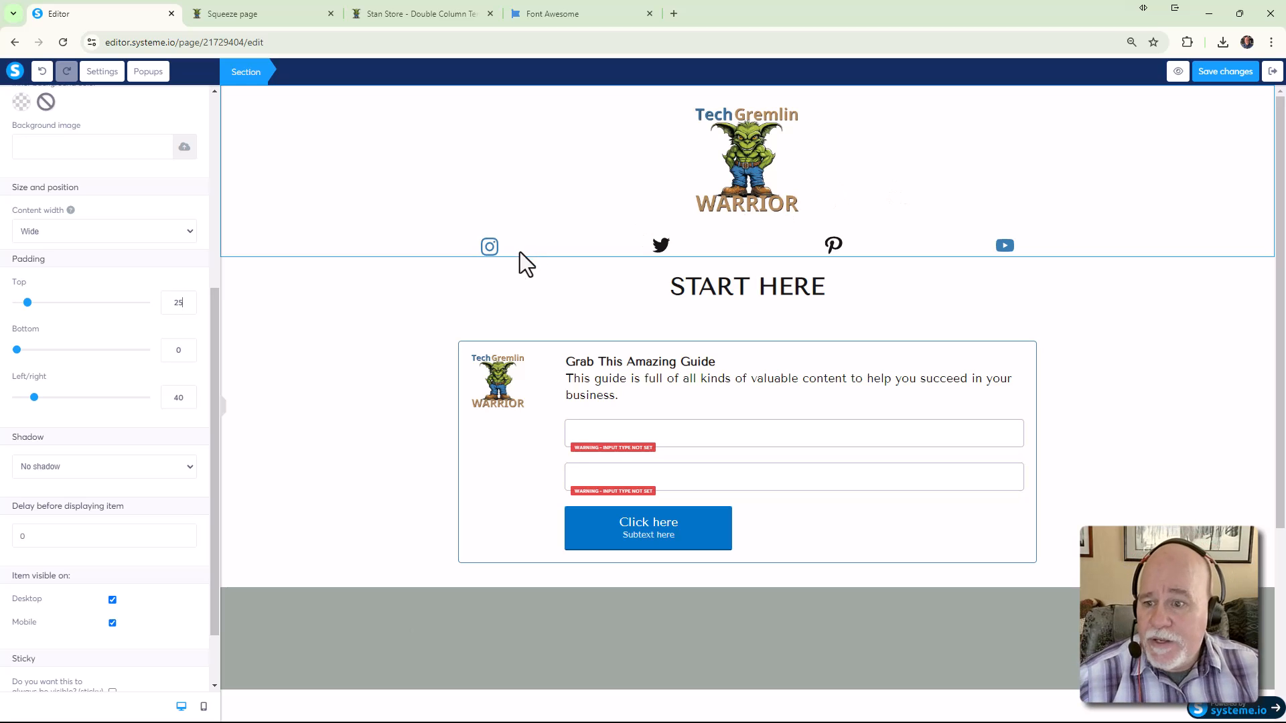
pyautogui.moveTo(211, 308); pyautogui.dragTo(223, 114)
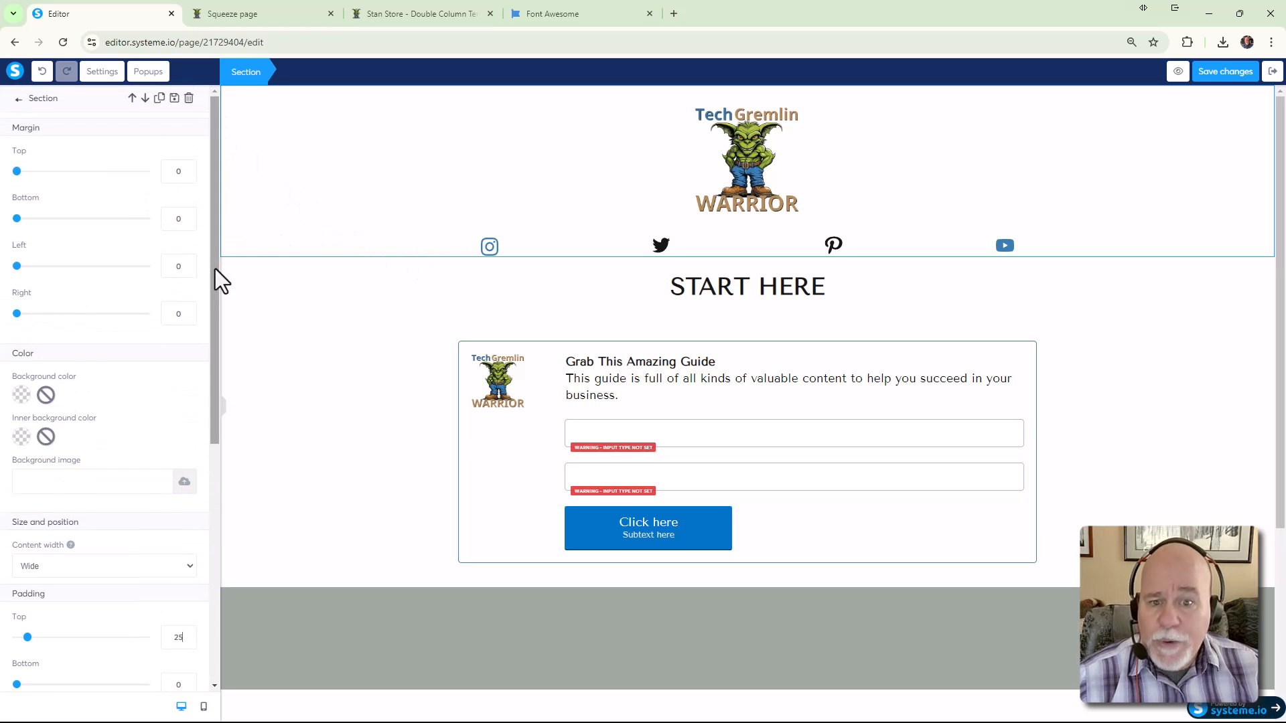
pyautogui.click(742, 302)
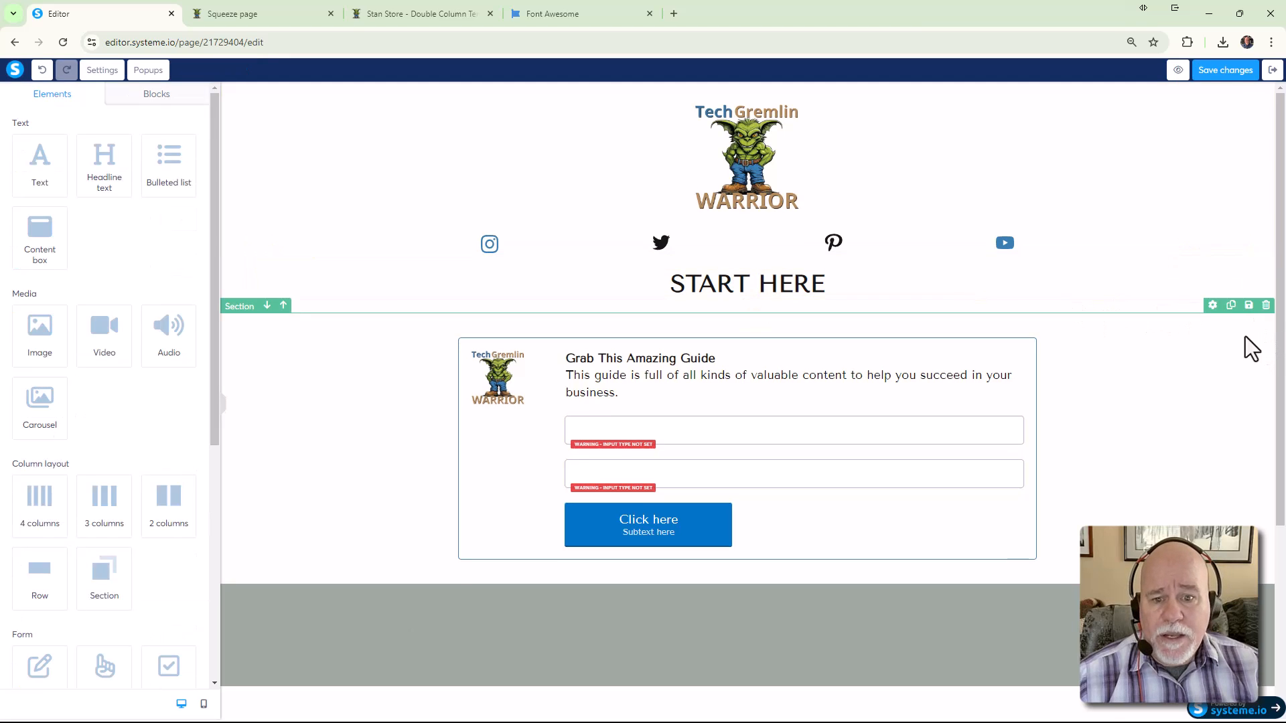
# In mobile view, switch the guide box section to per-side padding with right padding 15
pyautogui.click(205, 704)
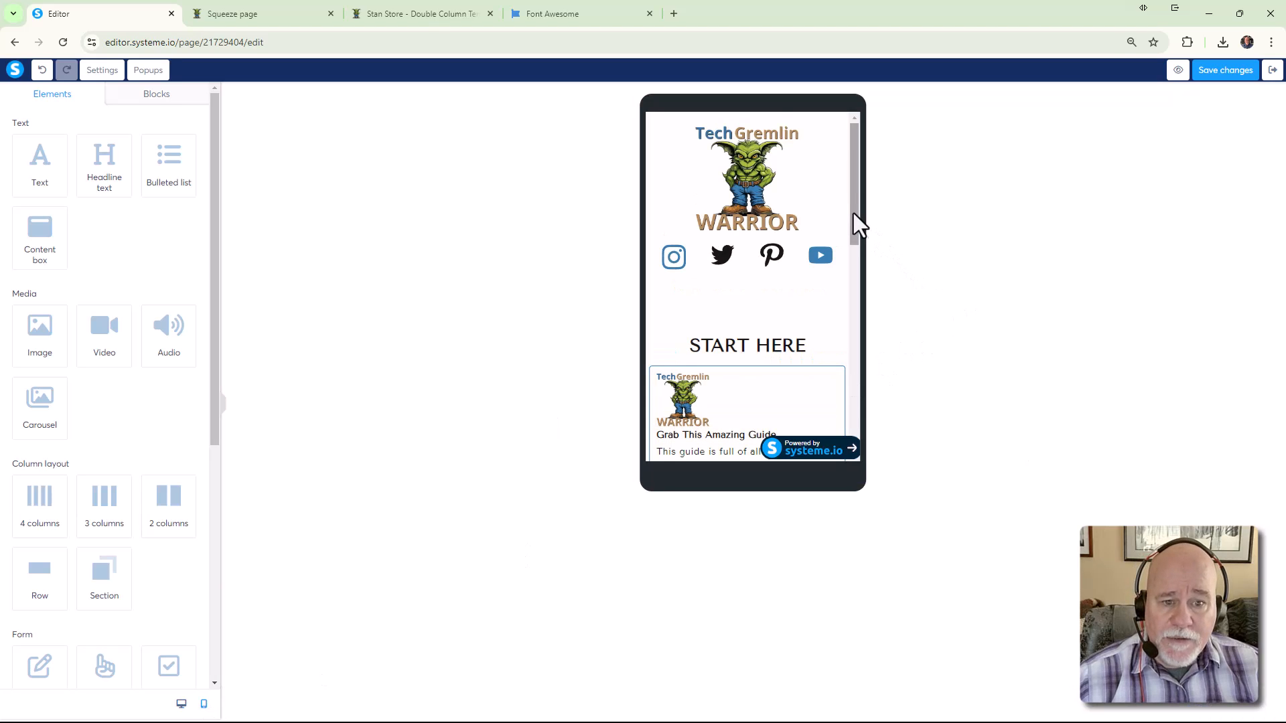
pyautogui.scroll(-2, 847, 255)
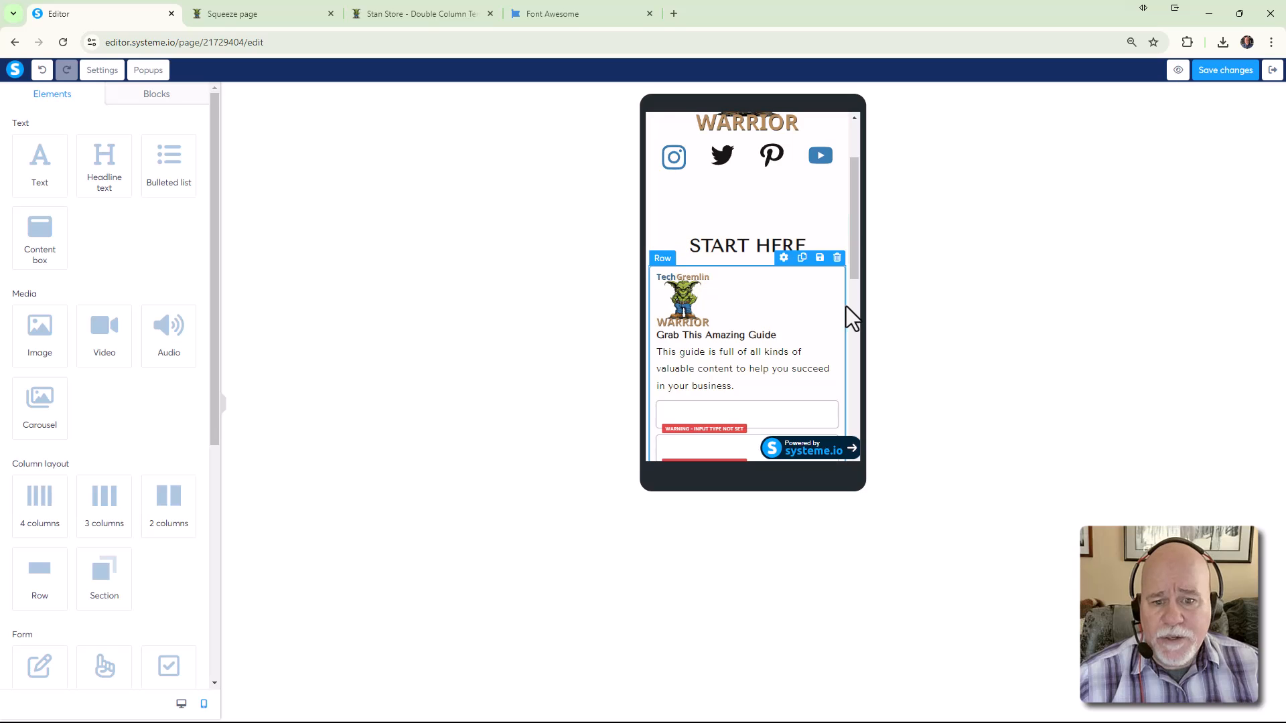
pyautogui.click(678, 265)
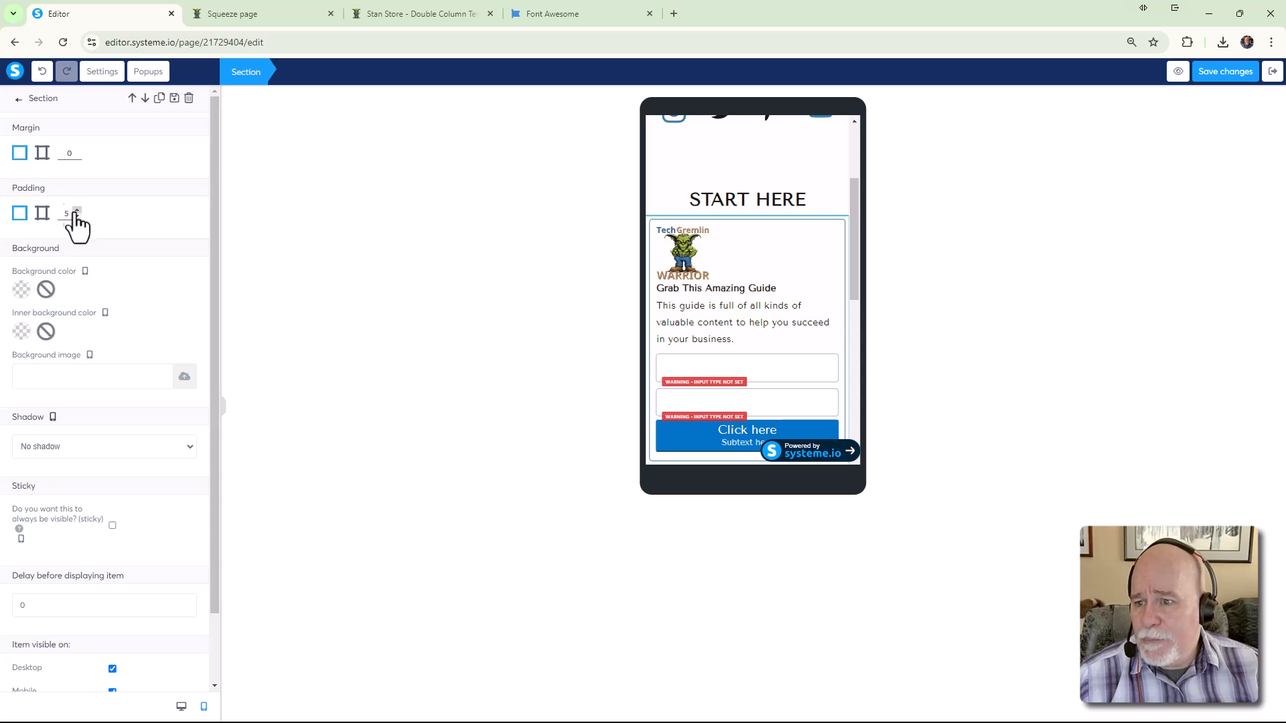
pyautogui.click(42, 213)
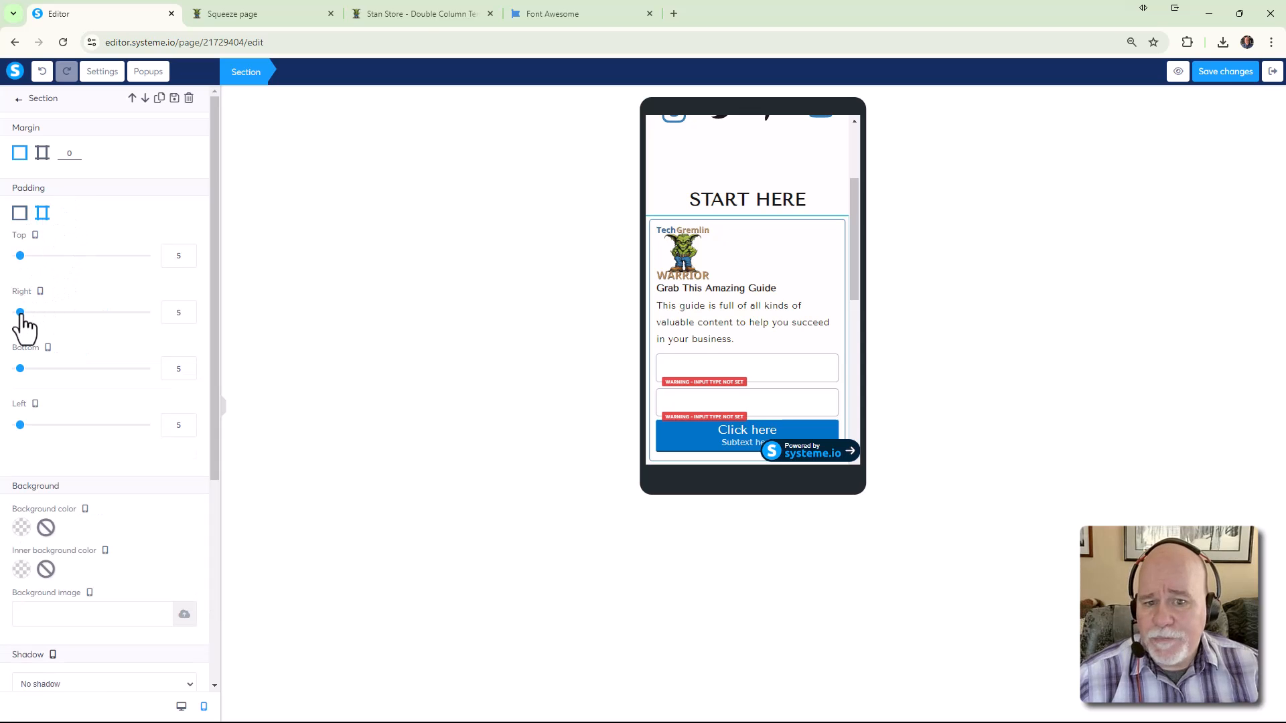
pyautogui.moveTo(20, 313); pyautogui.dragTo(31, 312)
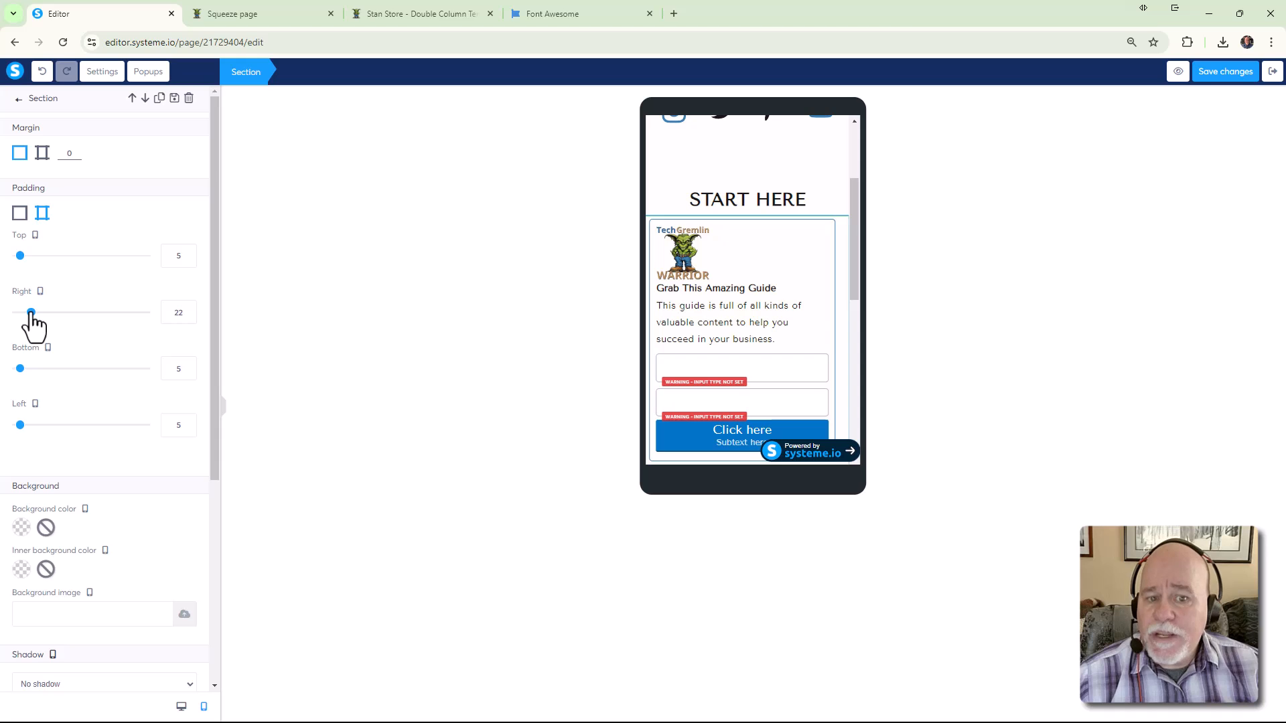
pyautogui.moveTo(31, 312); pyautogui.dragTo(31, 312)
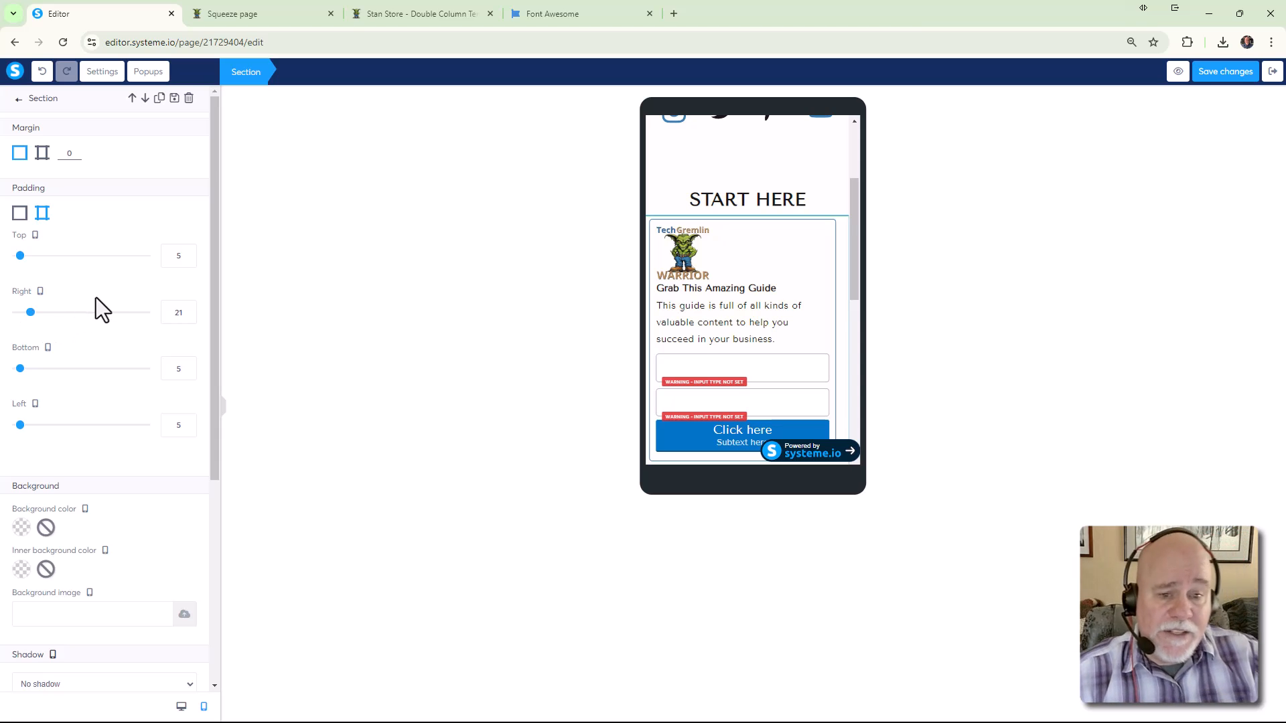
pyautogui.click(189, 318)
pyautogui.click(189, 318)
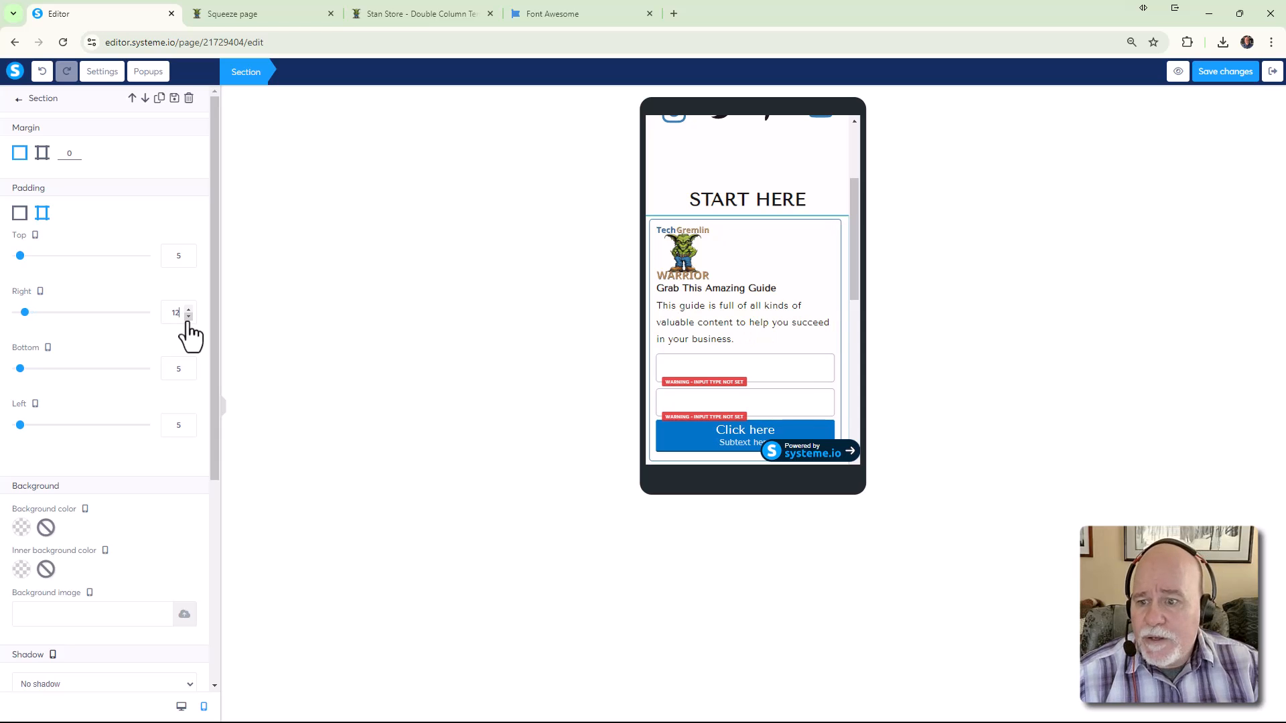
pyautogui.click(189, 318)
pyautogui.click(189, 317)
pyautogui.click(189, 310)
pyautogui.click(189, 310)
pyautogui.click(189, 309)
pyautogui.click(189, 310)
pyautogui.click(189, 309)
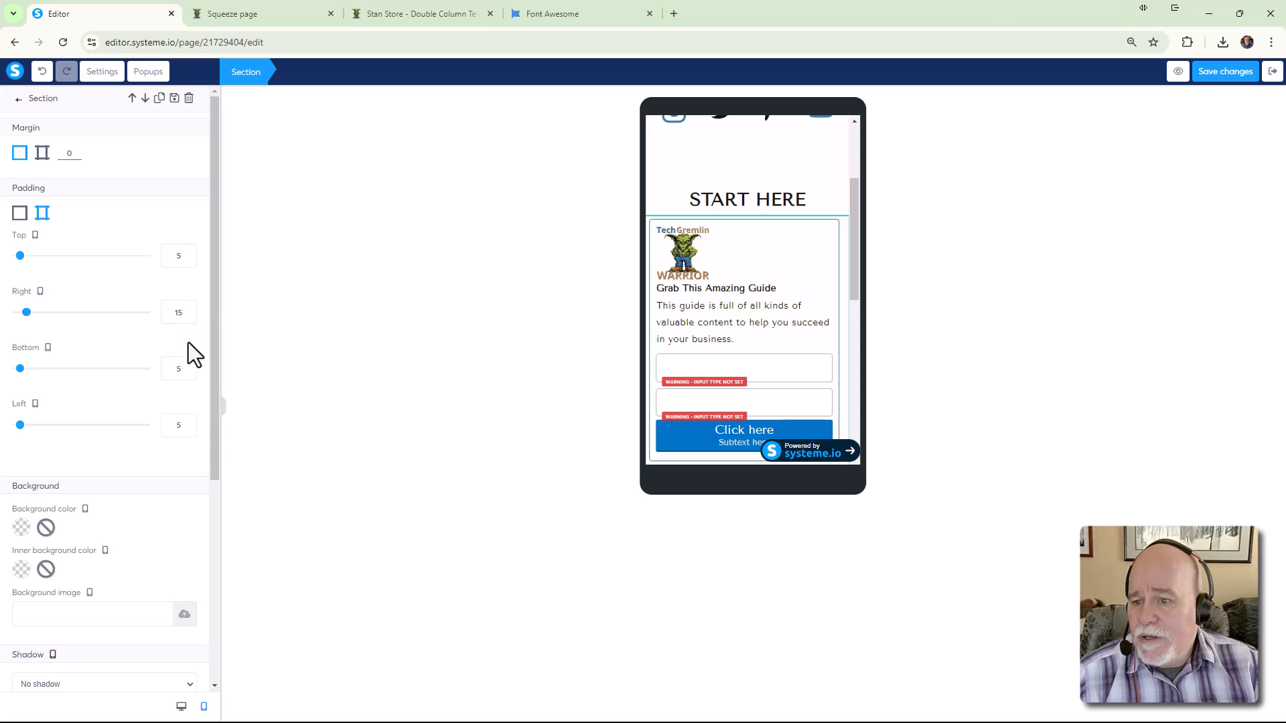
# Set the section's top padding to 10, bottom padding to 15 and left padding to 15
pyautogui.click(188, 253)
pyautogui.click(188, 253)
pyautogui.click(188, 252)
pyautogui.click(188, 253)
pyautogui.click(189, 253)
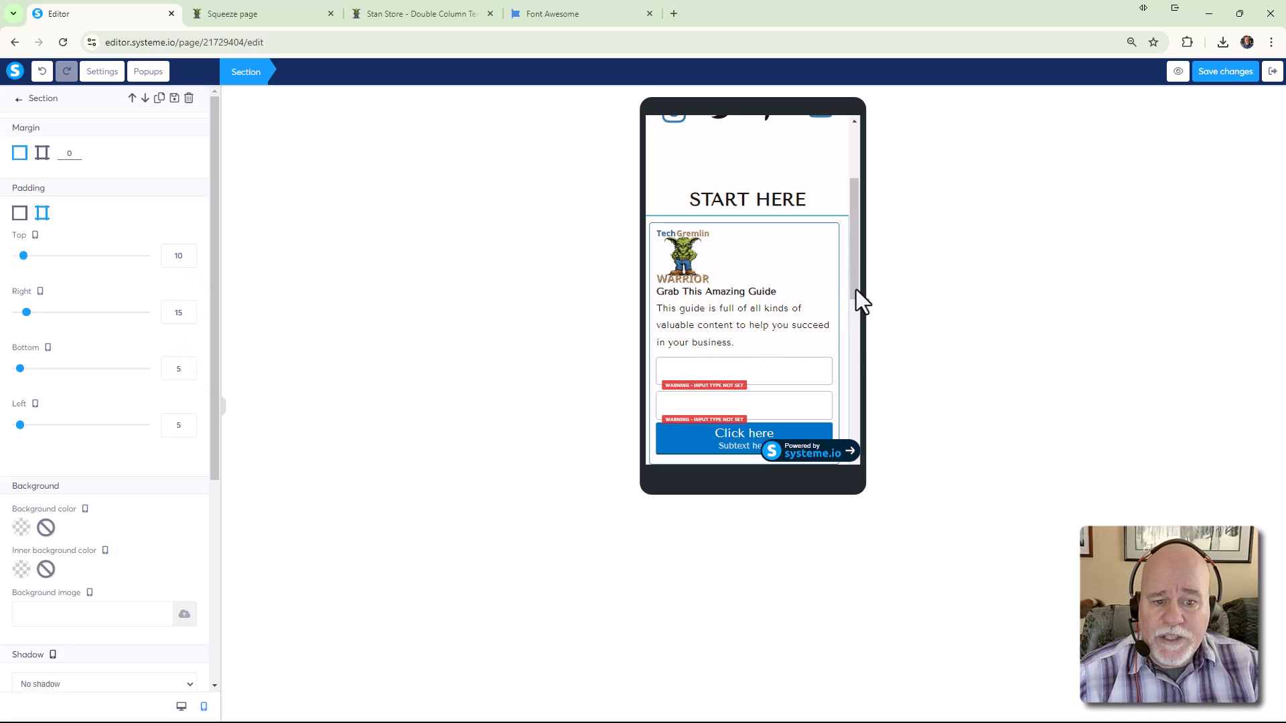
pyautogui.click(850, 306)
pyautogui.scroll(-2, 849, 303)
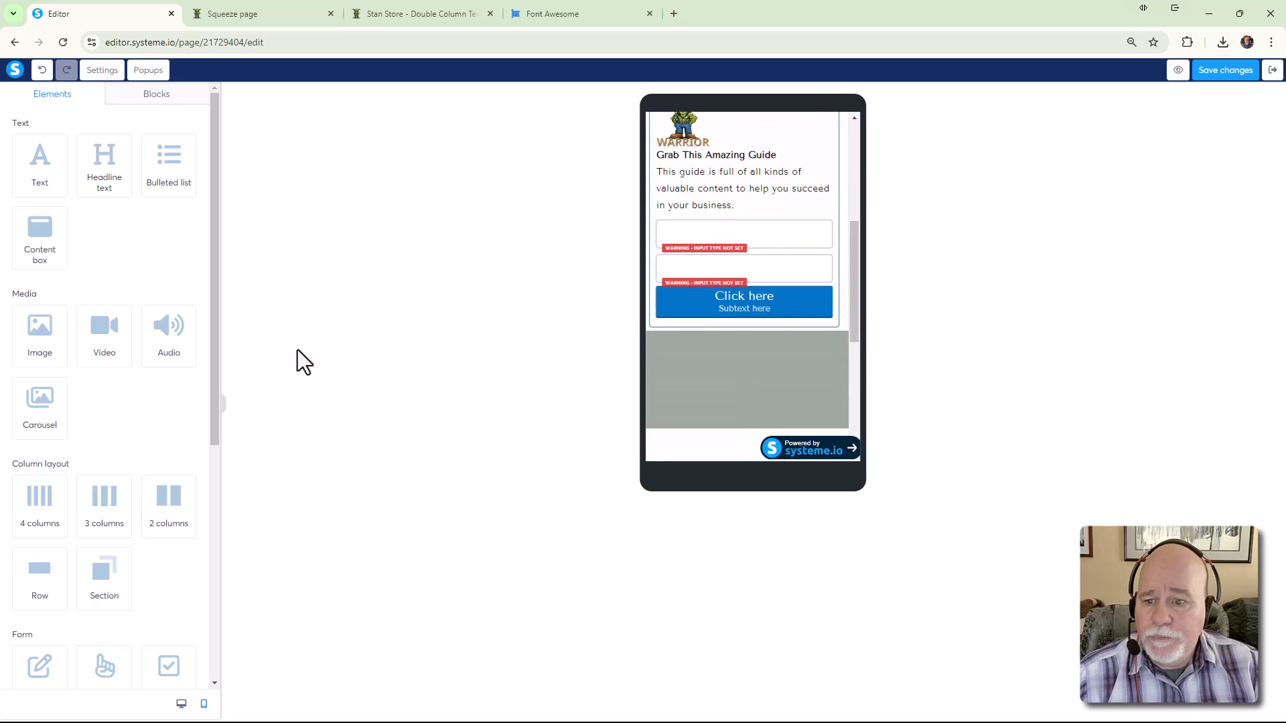
pyautogui.click(648, 327)
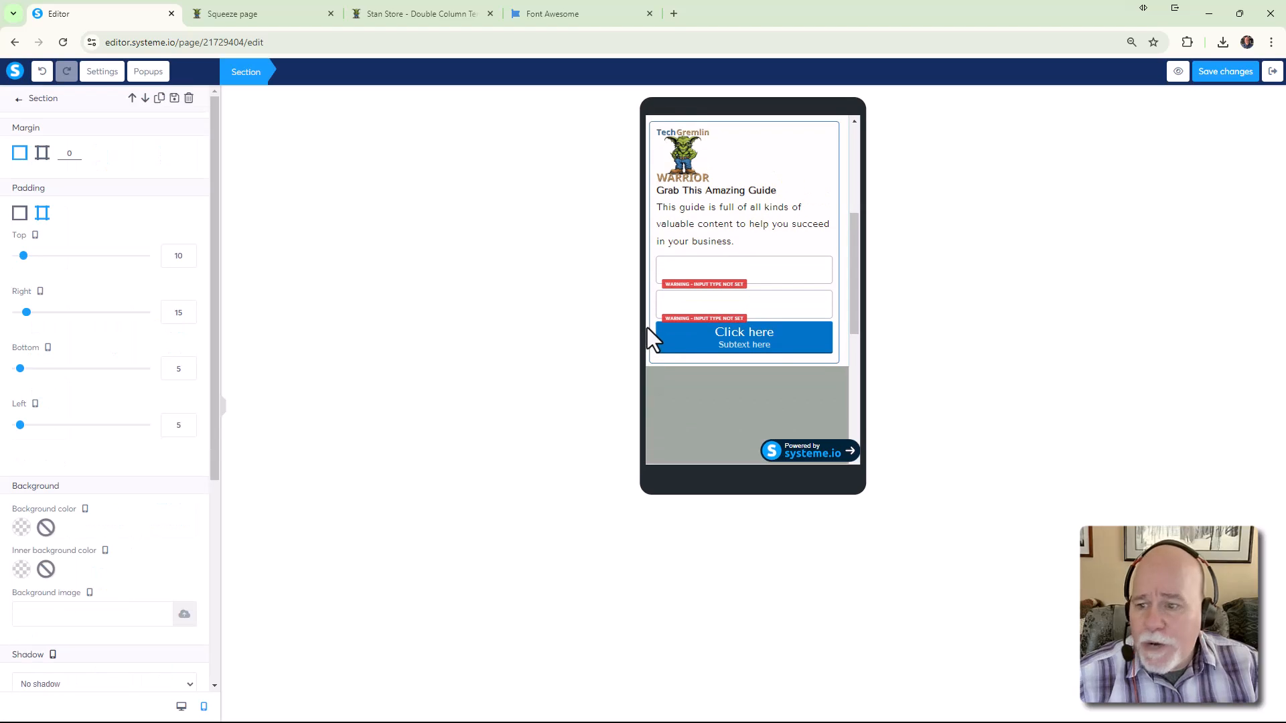
pyautogui.click(189, 366)
pyautogui.click(189, 366)
pyautogui.click(189, 366)
pyautogui.click(189, 365)
pyautogui.click(189, 366)
pyautogui.click(188, 365)
pyautogui.click(189, 366)
pyautogui.click(189, 366)
pyautogui.click(189, 366)
pyautogui.click(189, 365)
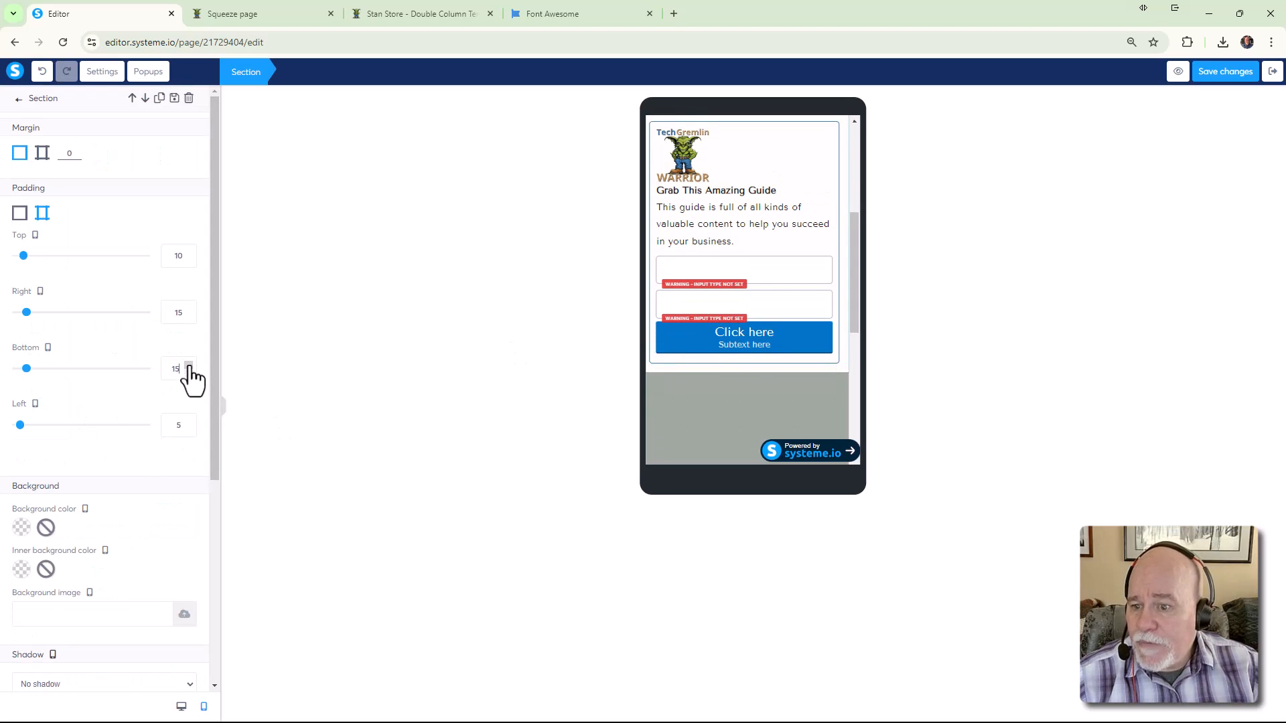
pyautogui.click(172, 425)
pyautogui.write('1')
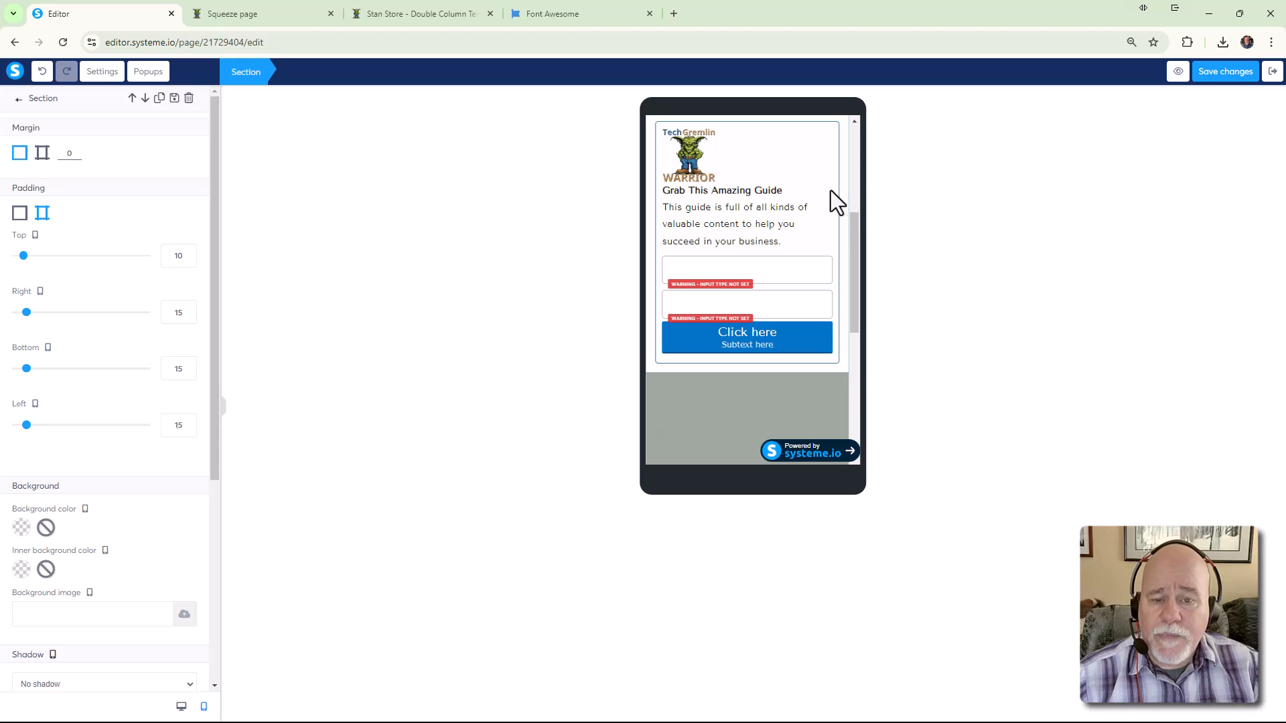
# Select the guide description paragraph and lower its line height from 21 to 18
pyautogui.click(858, 268)
pyautogui.click(753, 231)
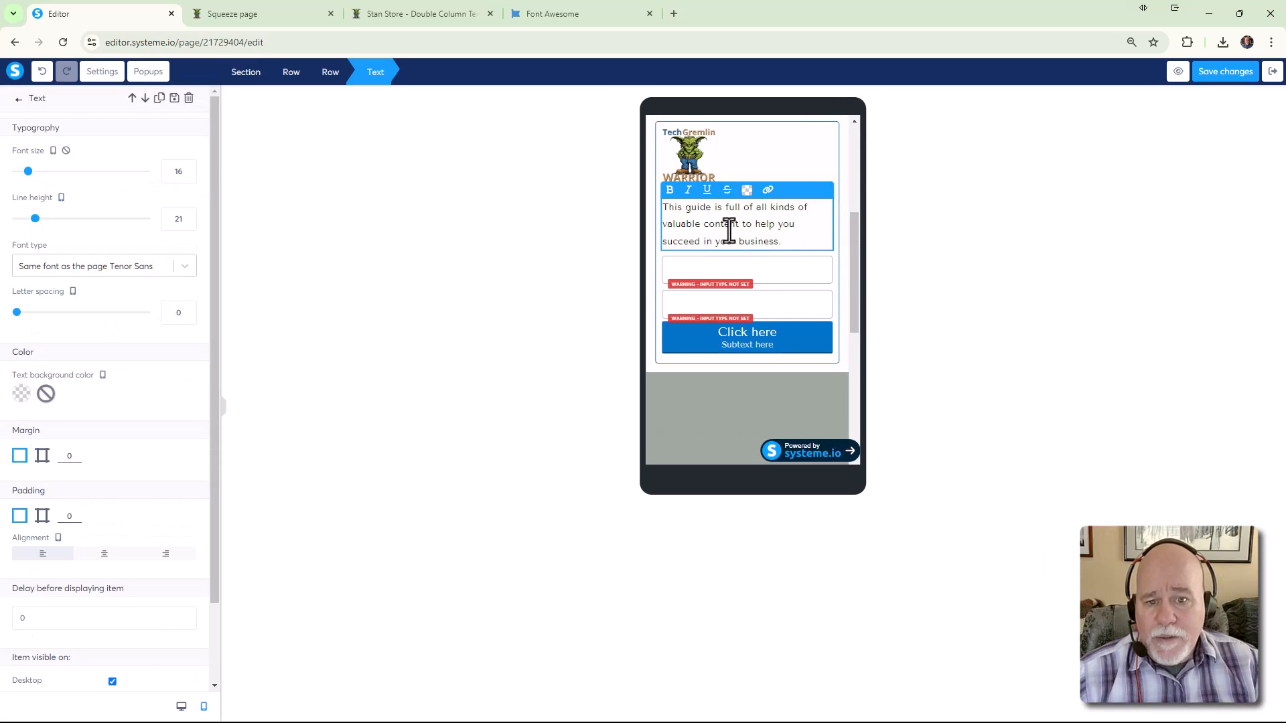
pyautogui.moveTo(790, 241); pyautogui.dragTo(654, 209)
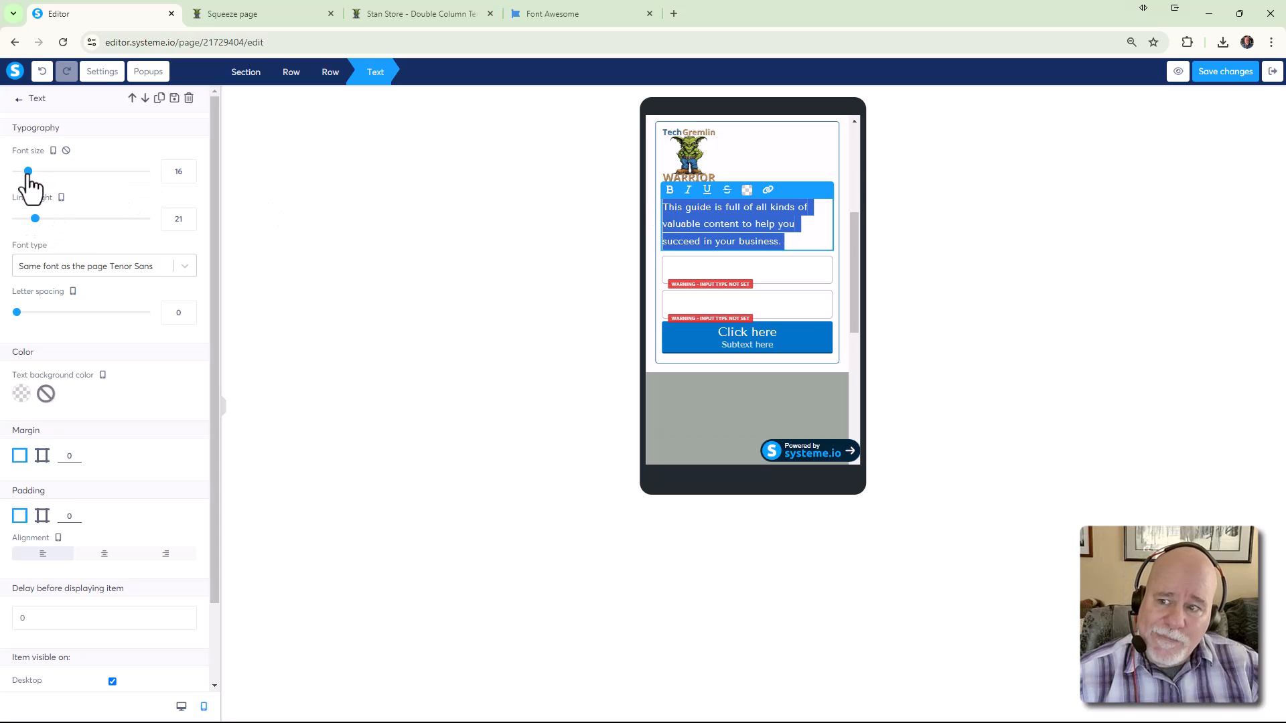
pyautogui.click(35, 219)
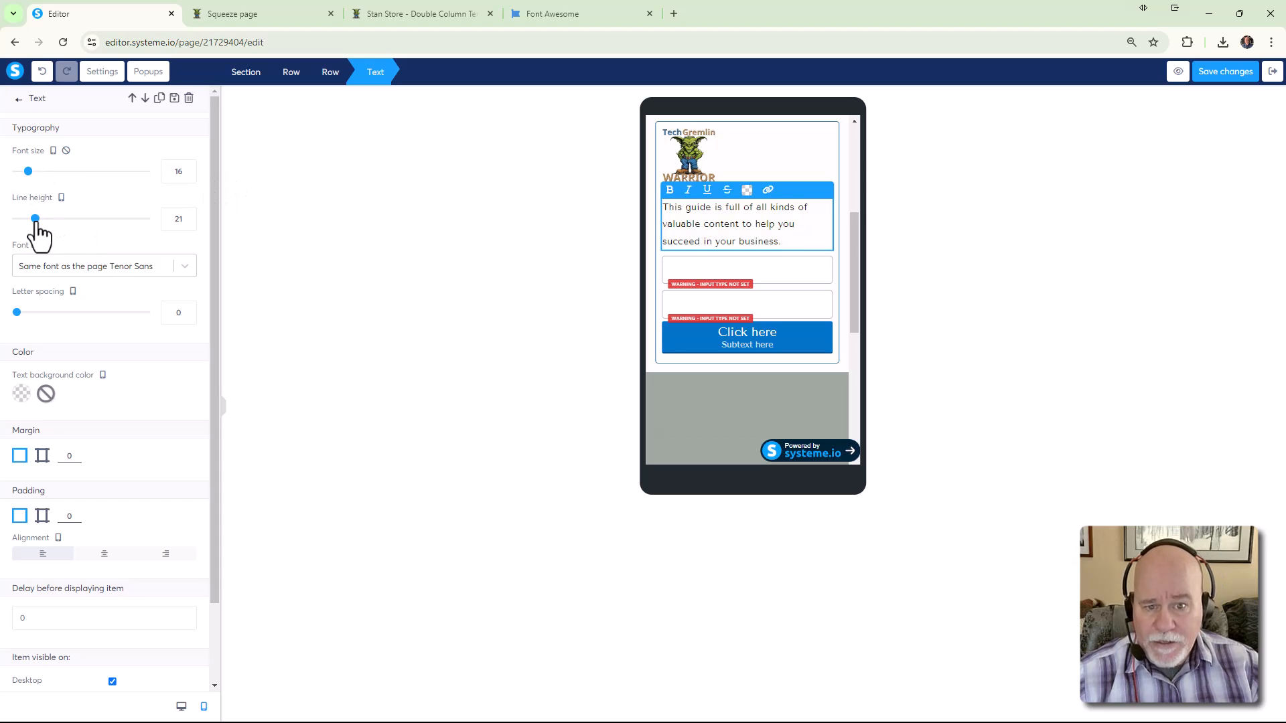
pyautogui.moveTo(35, 221); pyautogui.dragTo(33, 221)
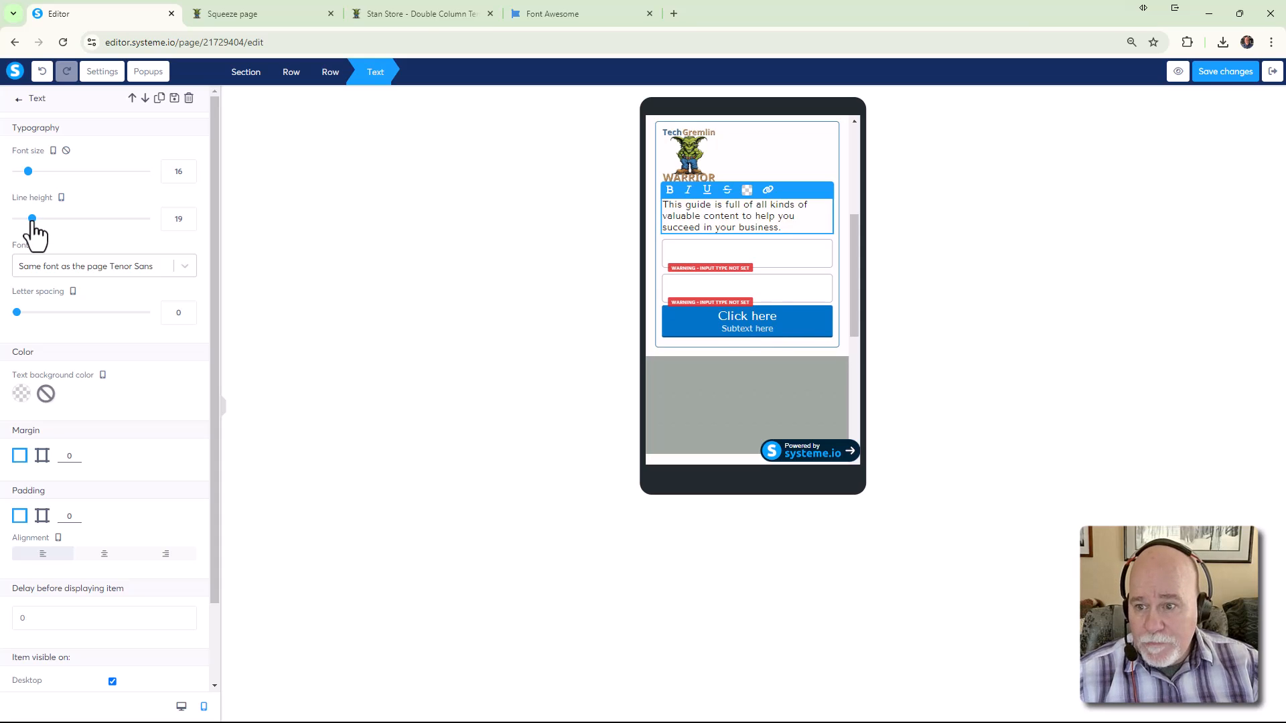
pyautogui.moveTo(33, 221); pyautogui.dragTo(32, 221)
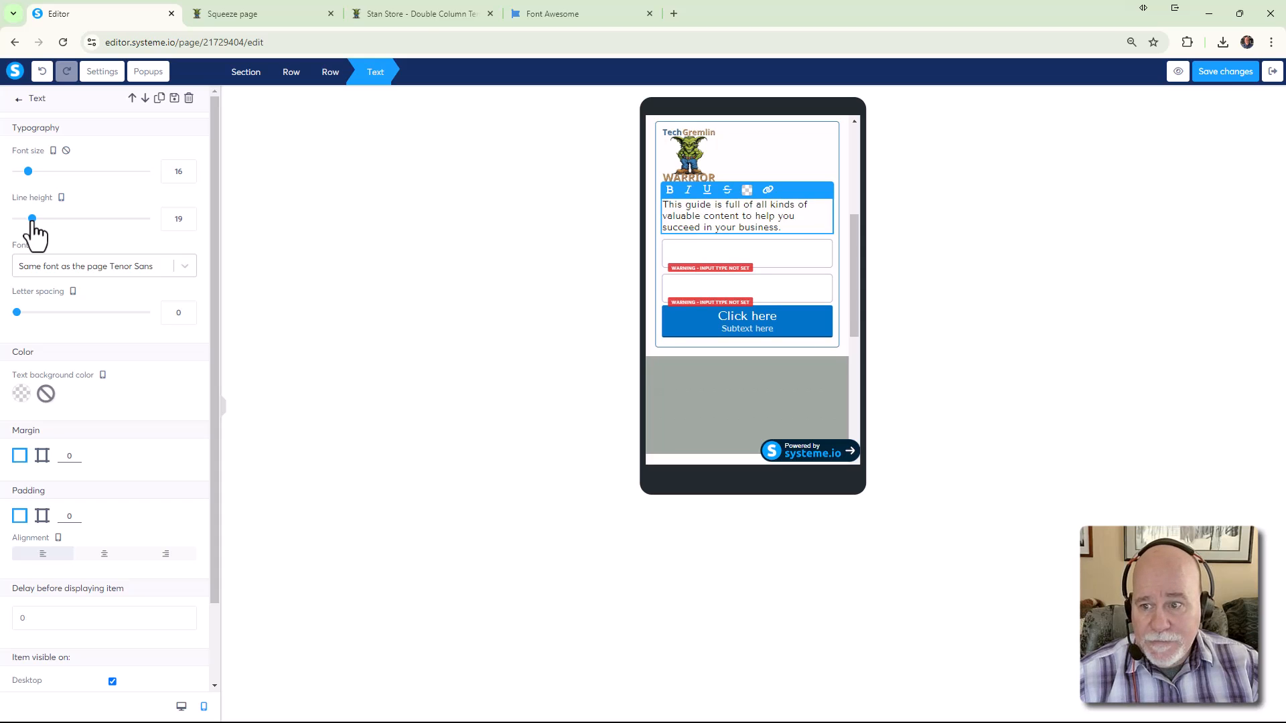
pyautogui.click(939, 276)
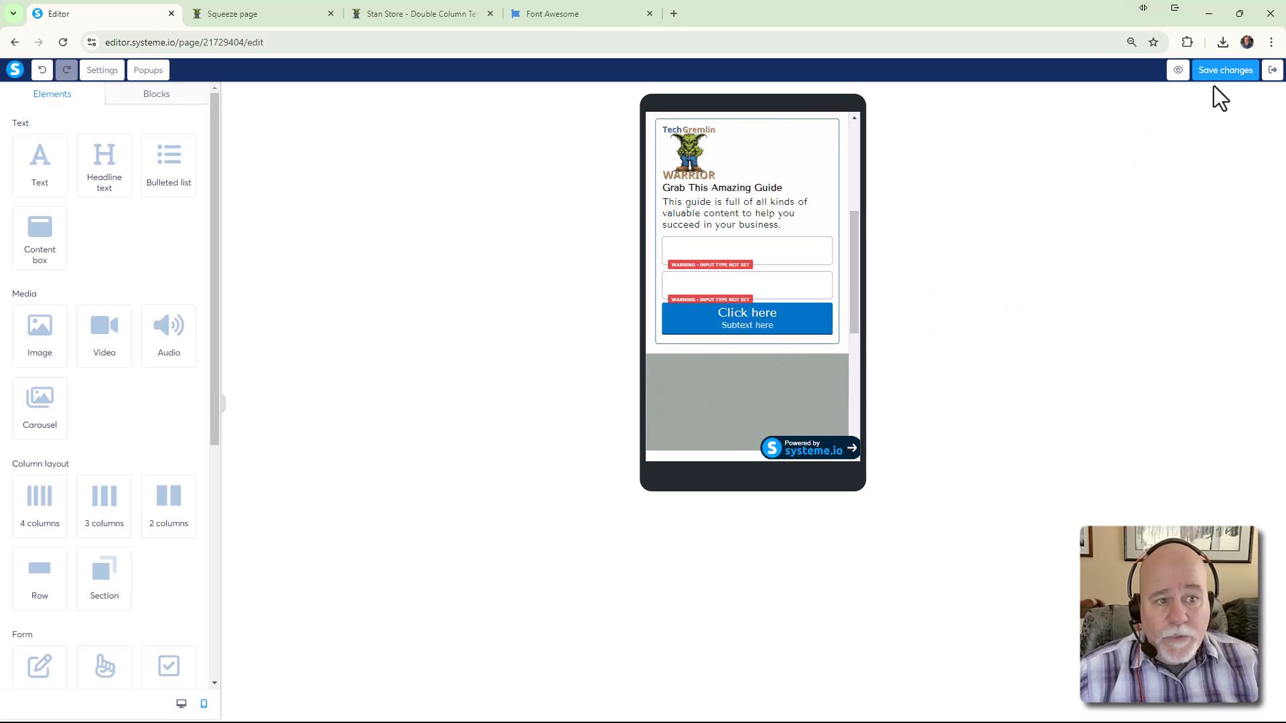
# Save the page changes and open the squeeze page preview in developer tools
pyautogui.click(1243, 72)
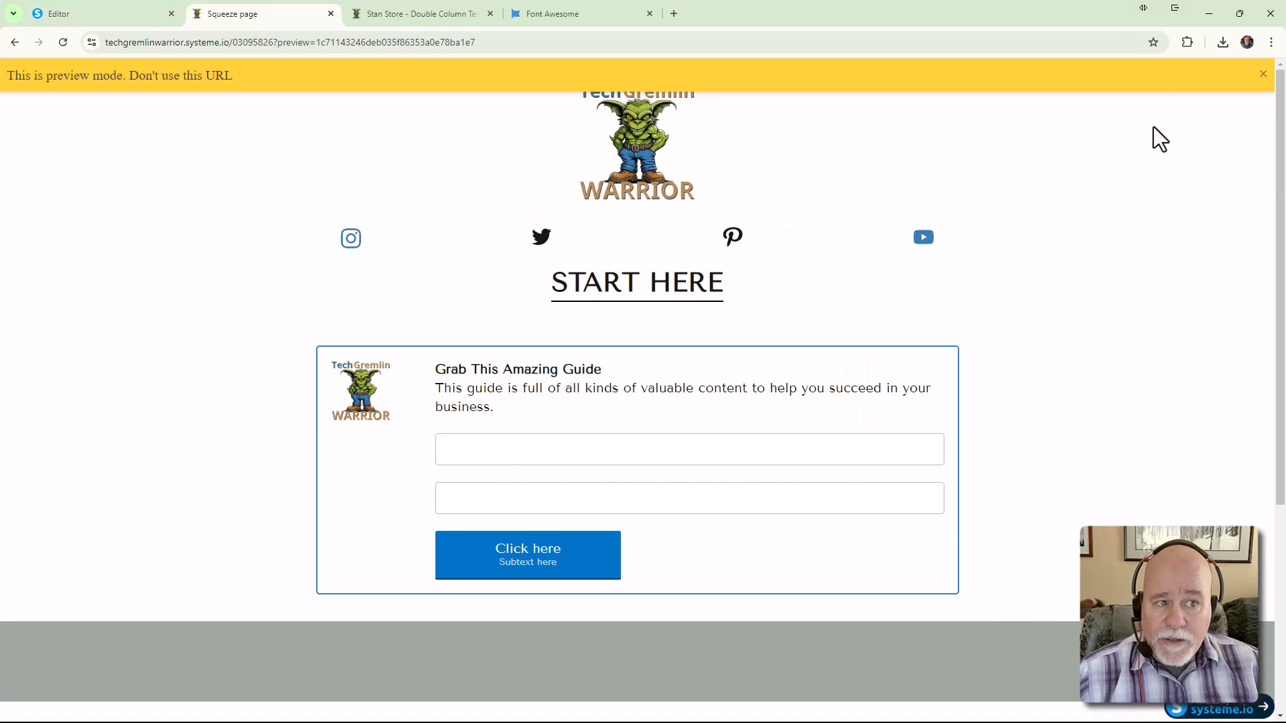
pyautogui.click(1264, 74)
pyautogui.rightClick(1077, 281)
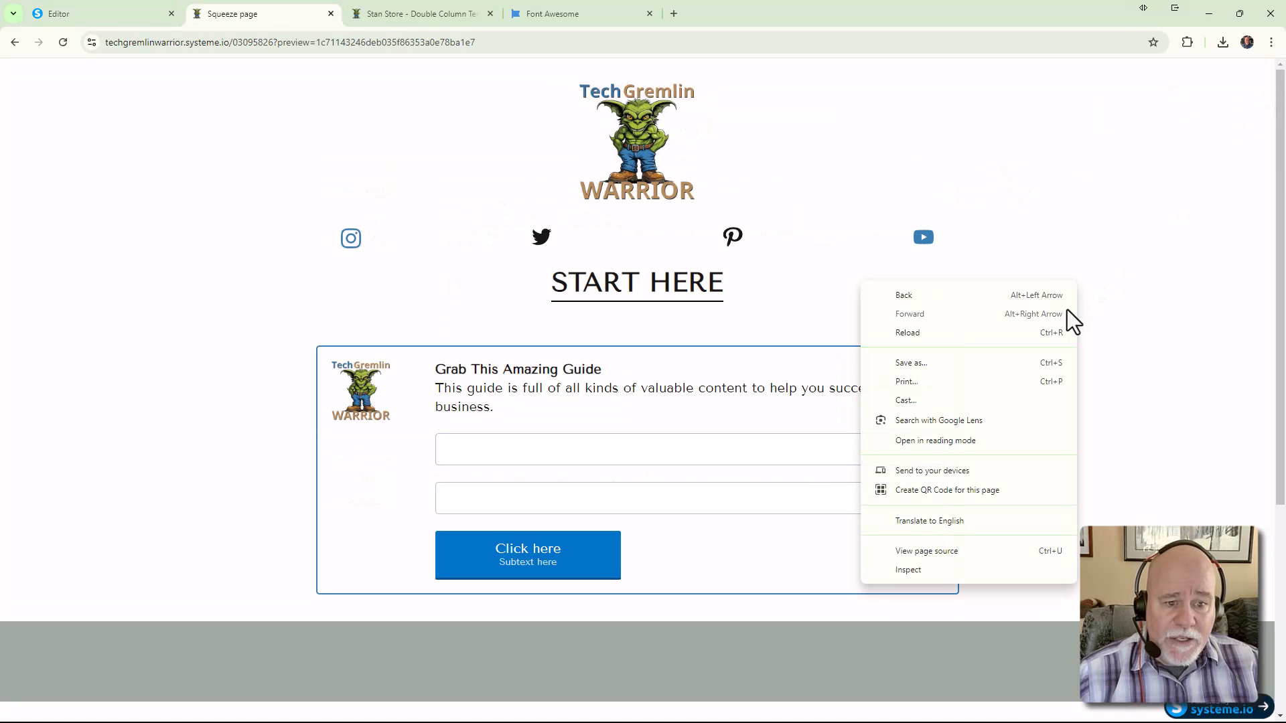
pyautogui.click(931, 569)
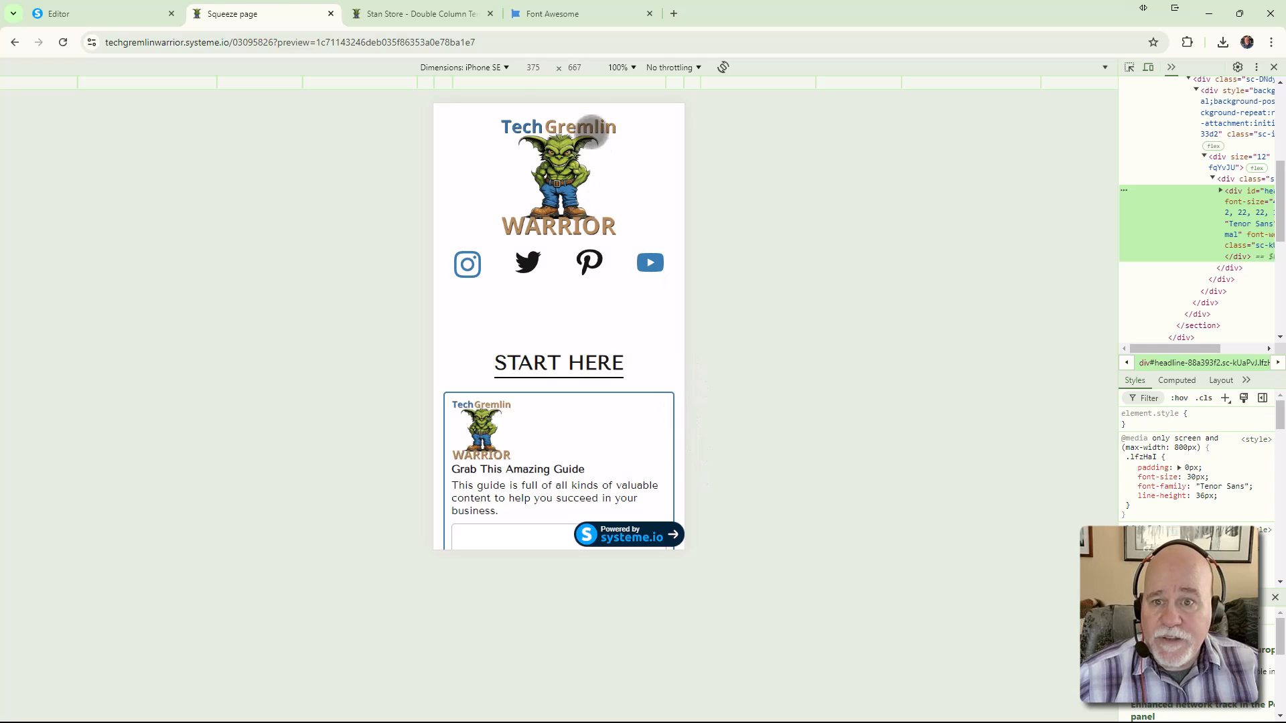
# Switch the preview to a Responsive viewport and widen it to 1629 × 904 to check the layout
pyautogui.click(503, 68)
pyautogui.click(469, 89)
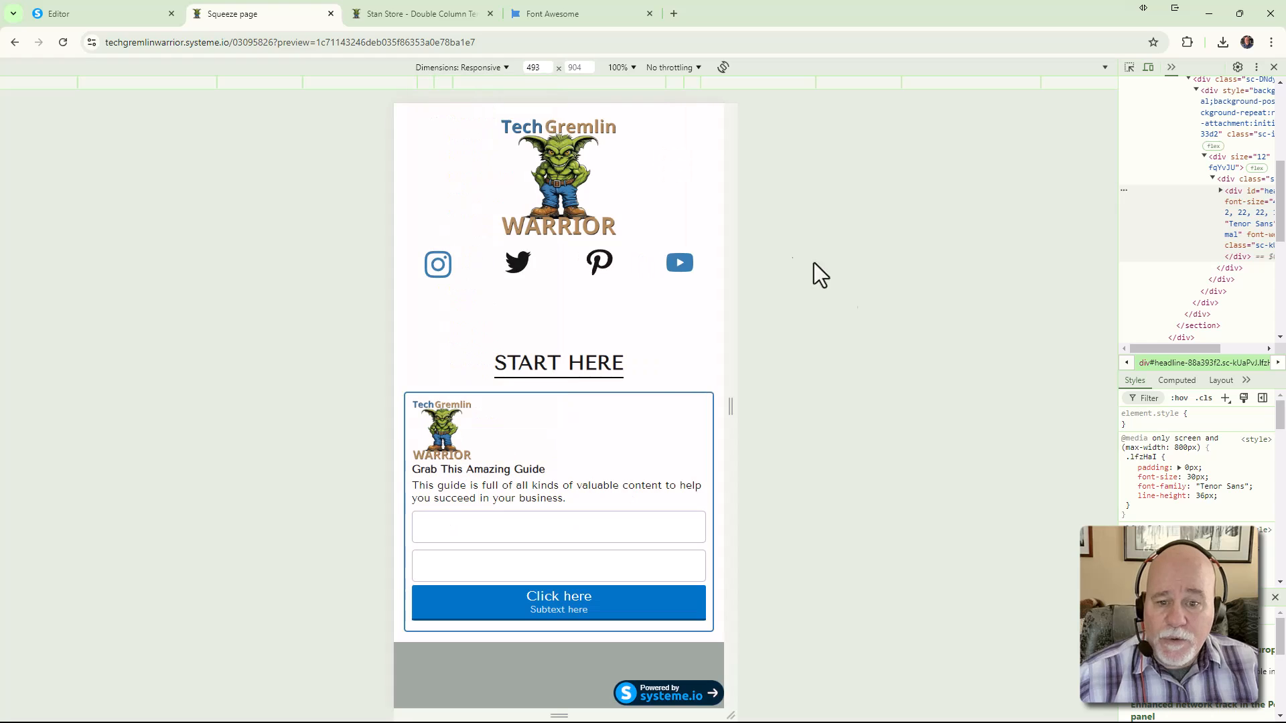
pyautogui.moveTo(735, 404); pyautogui.dragTo(1200, 436)
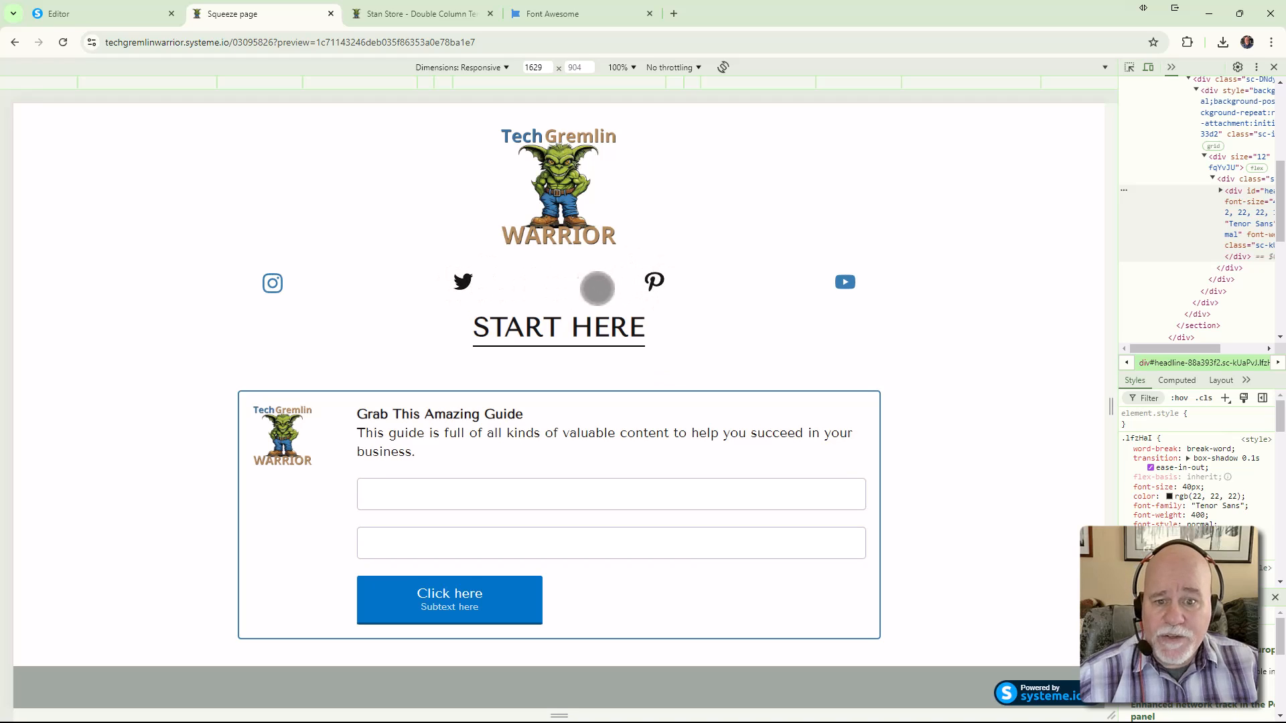
pyautogui.scroll(-1, 611, 295)
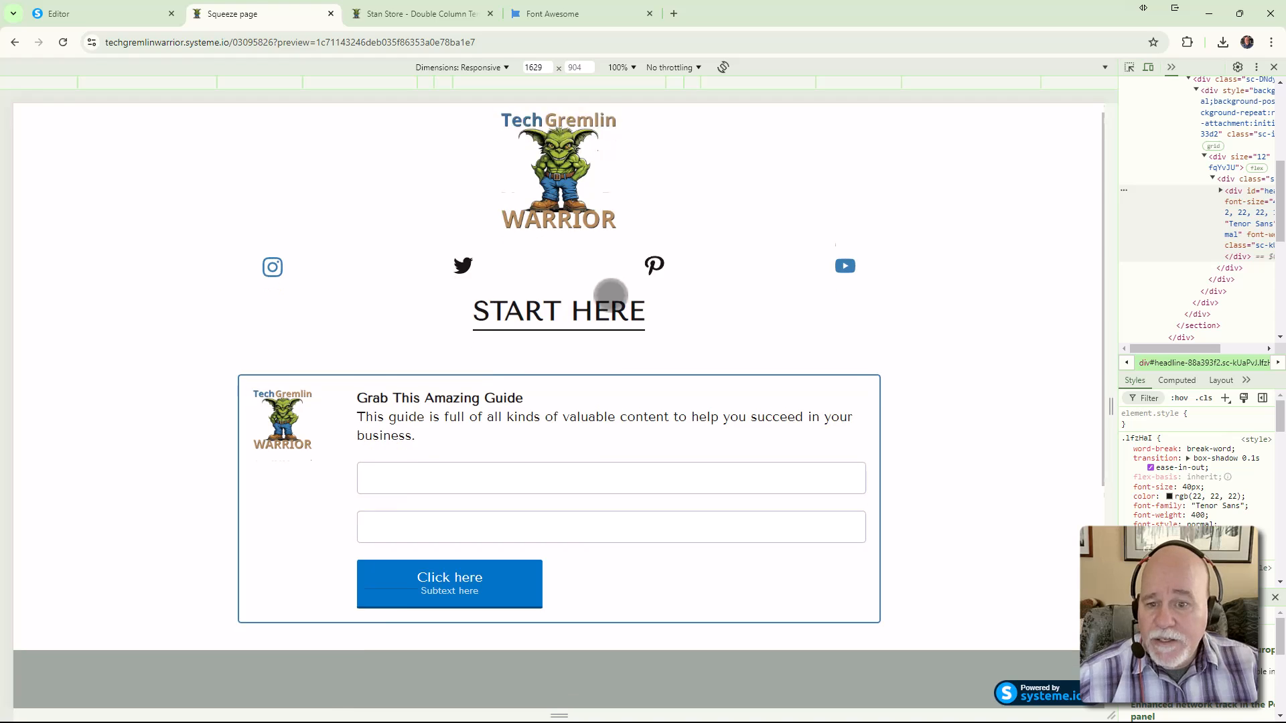
pyautogui.scroll(1, 572, 417)
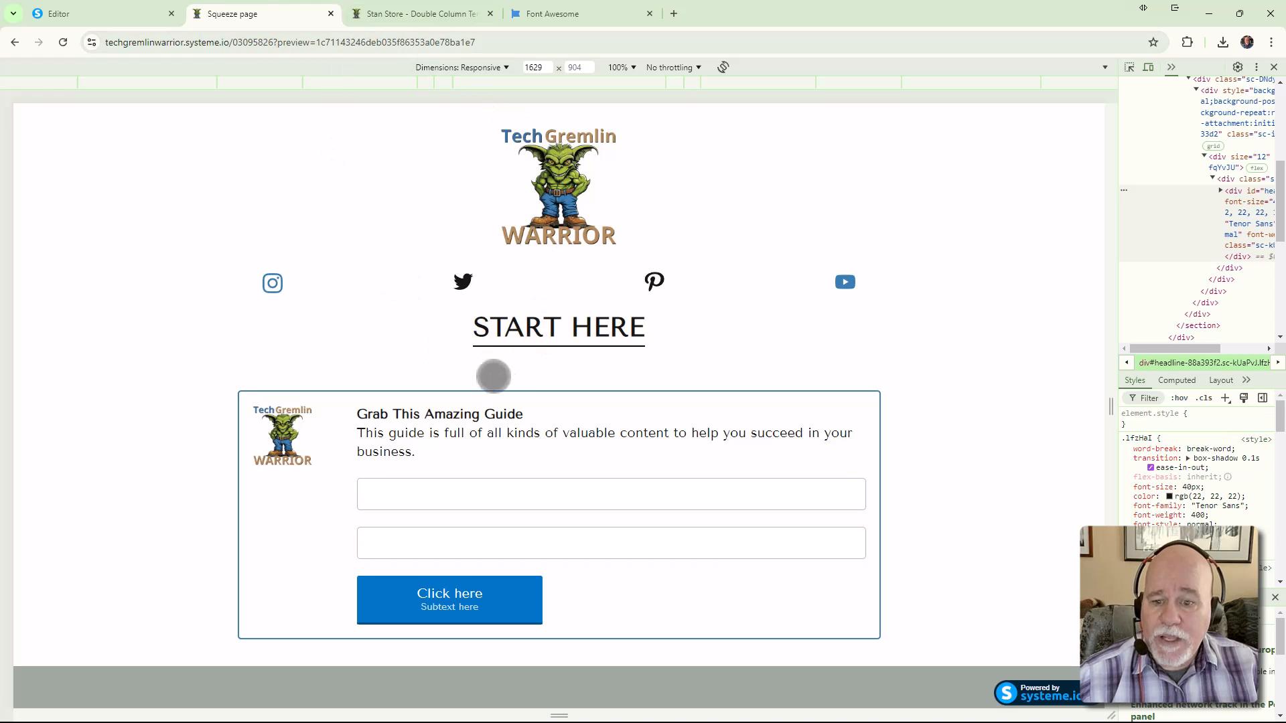
# Set the logo header section's padding to 15 top and 0 bottom
pyautogui.click(130, 15)
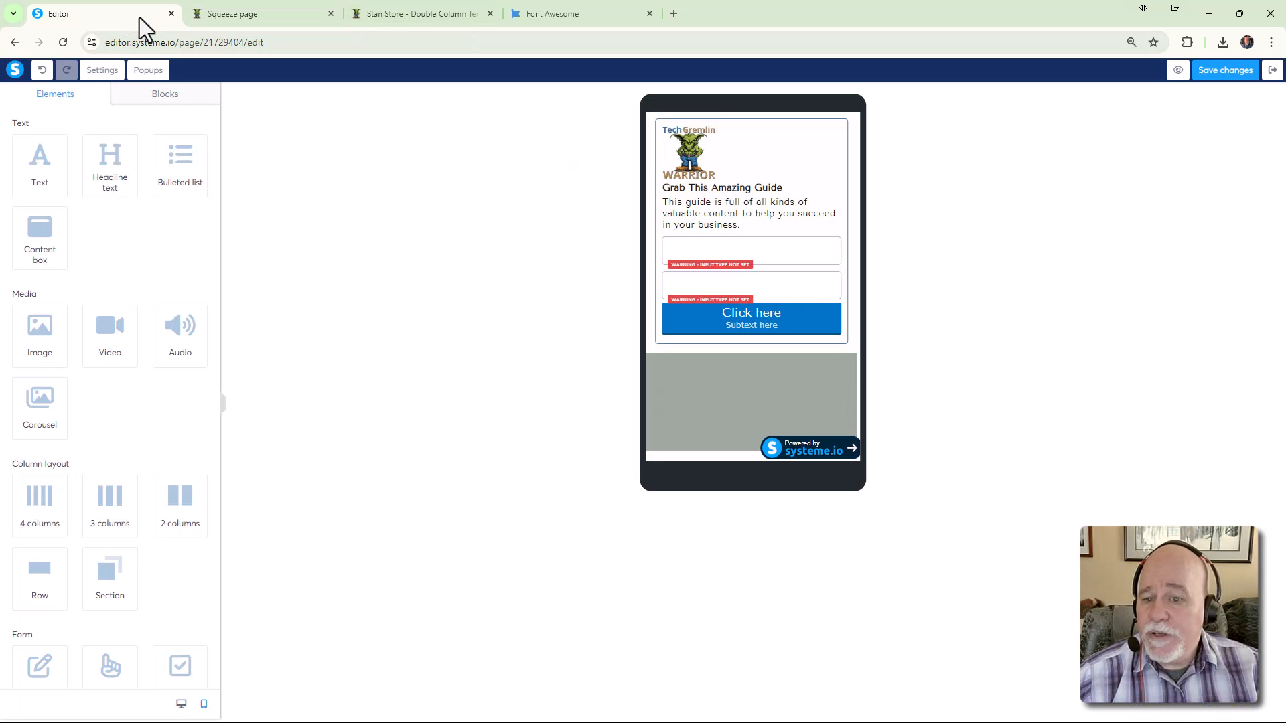
pyautogui.scroll(3, 727, 244)
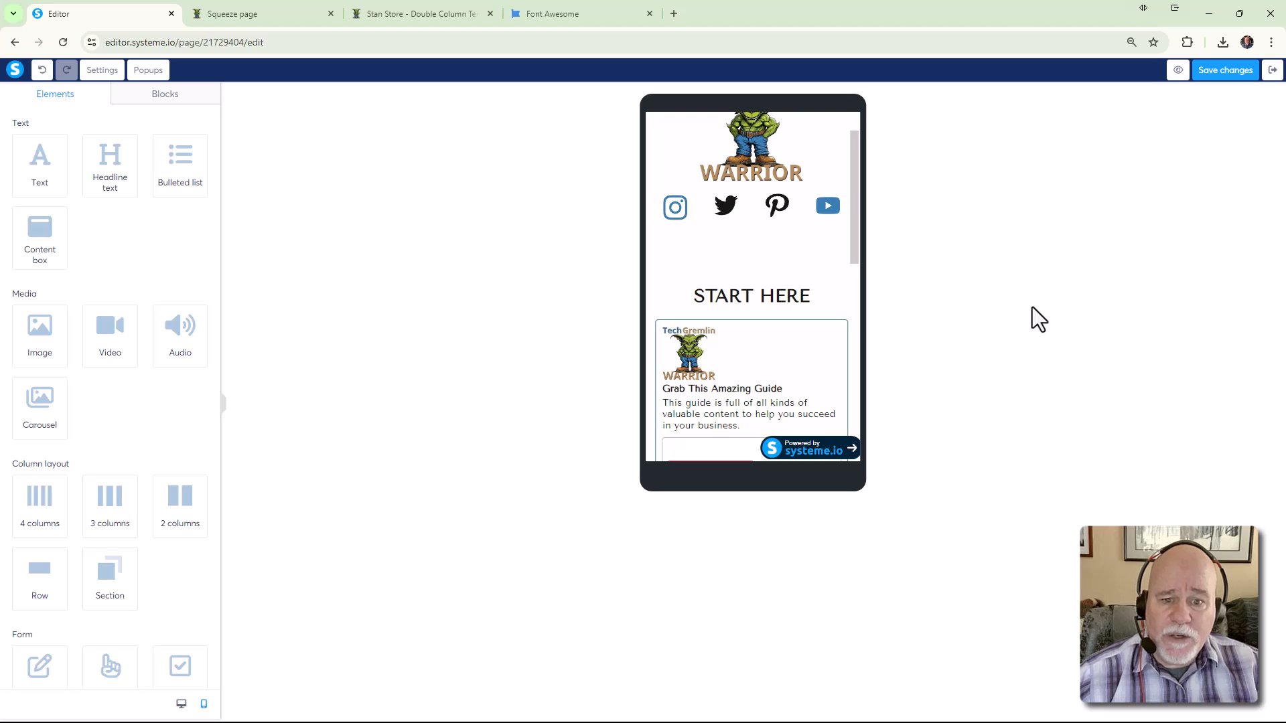
pyautogui.click(757, 269)
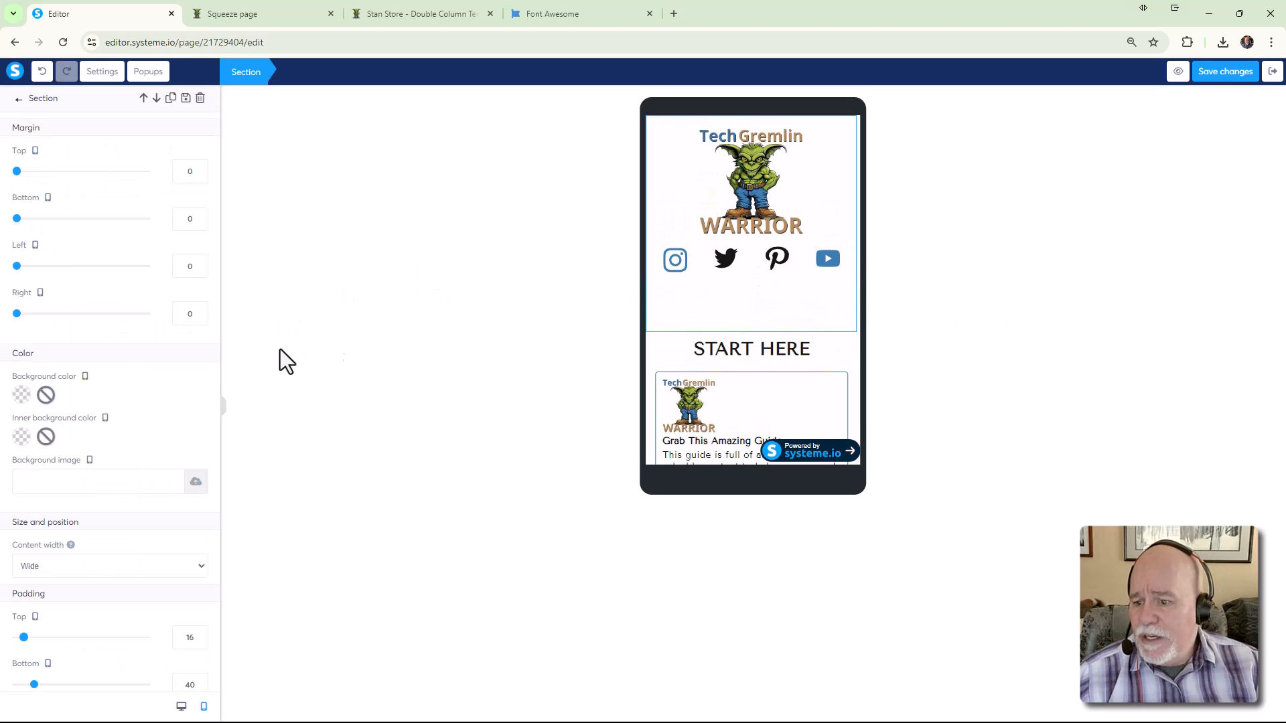
pyautogui.scroll(-3, 172, 400)
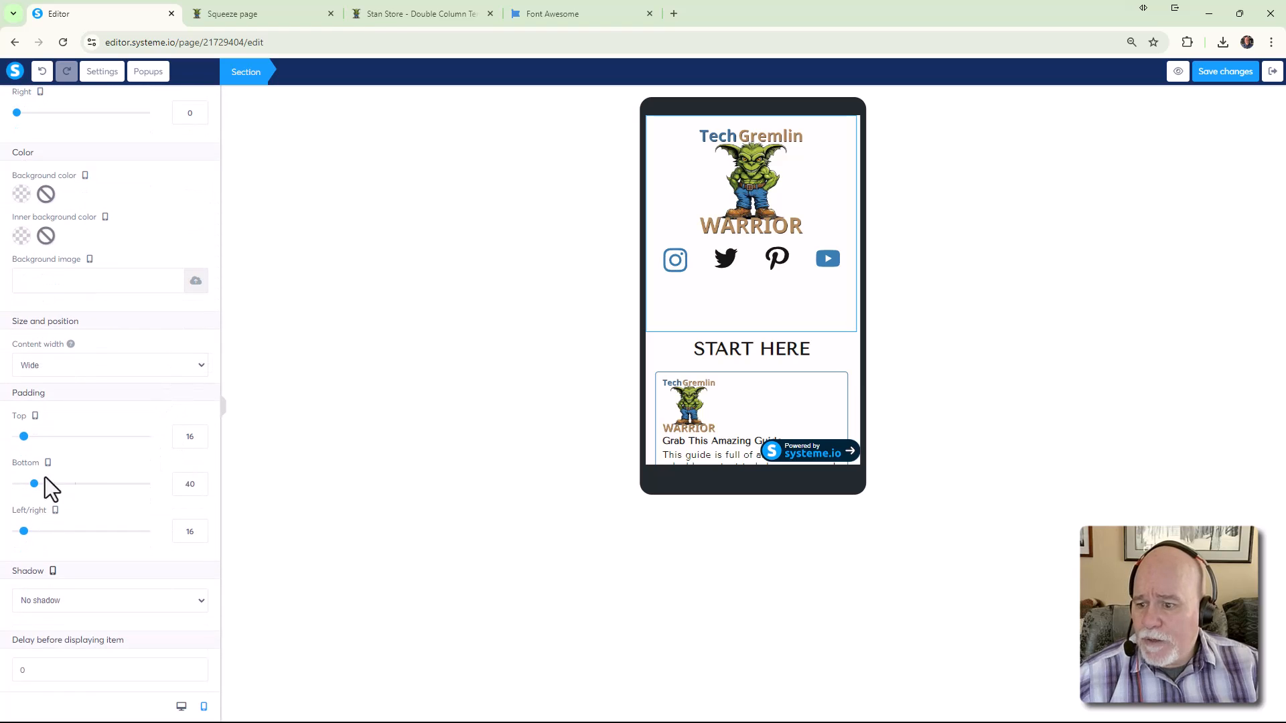
pyautogui.moveTo(34, 488); pyautogui.dragTo(4, 480)
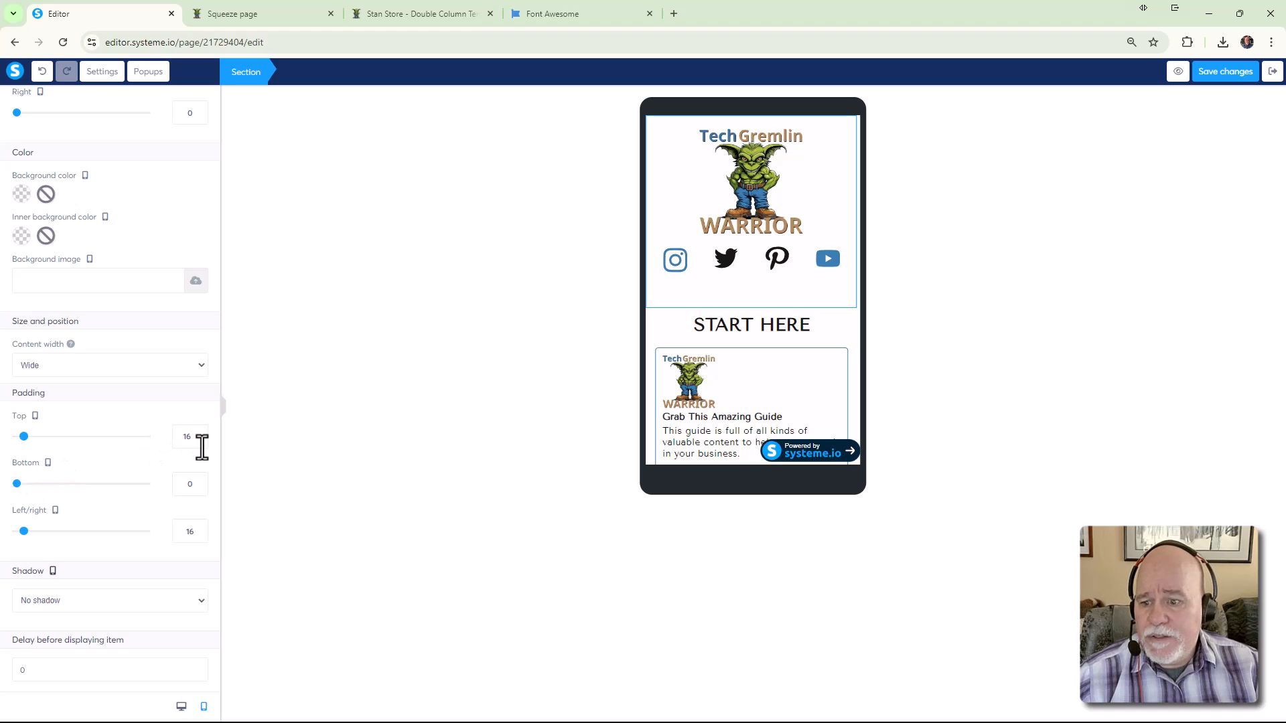
pyautogui.moveTo(200, 442); pyautogui.dragTo(179, 440)
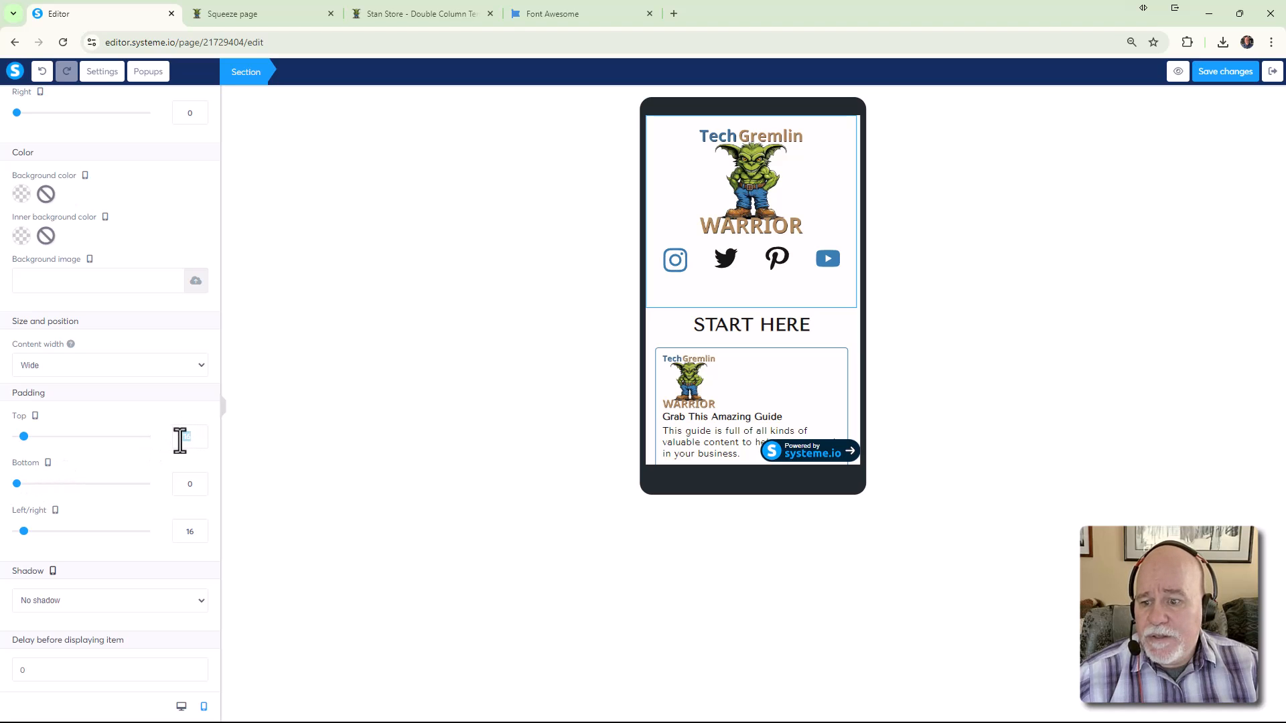
pyautogui.moveTo(27, 442); pyautogui.dragTo(25, 441)
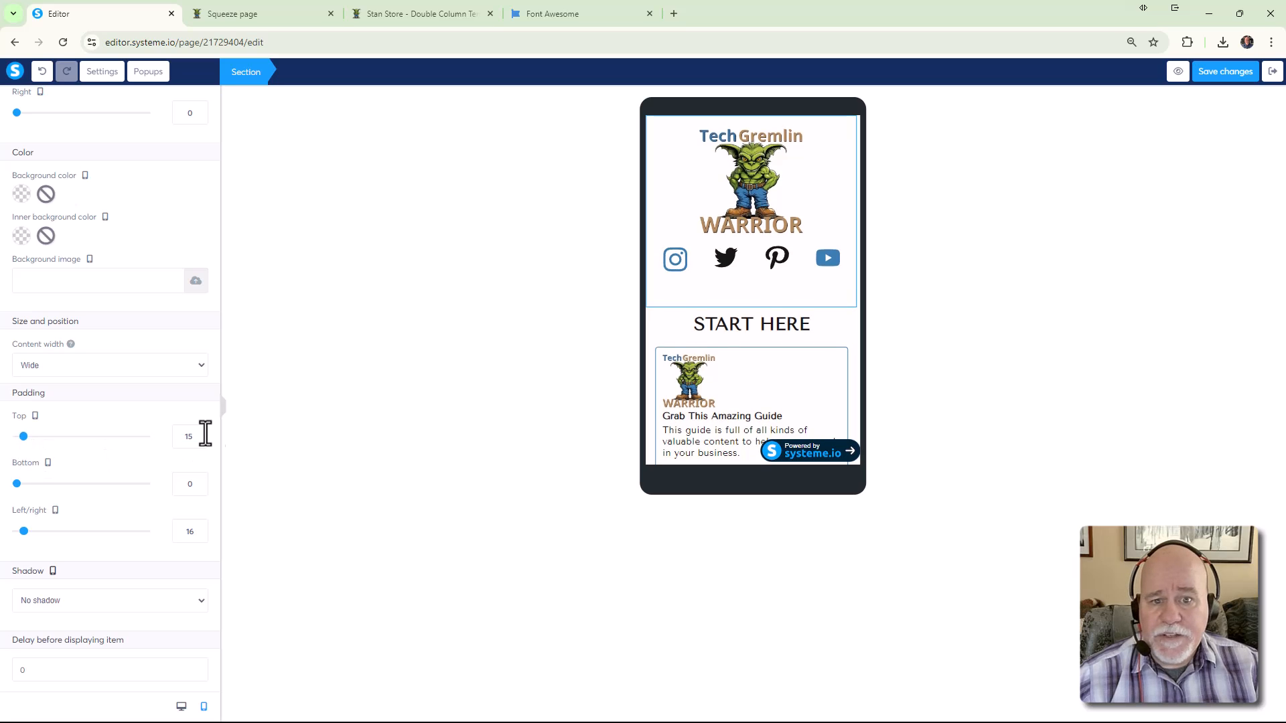
pyautogui.scroll(-1, 110, 507)
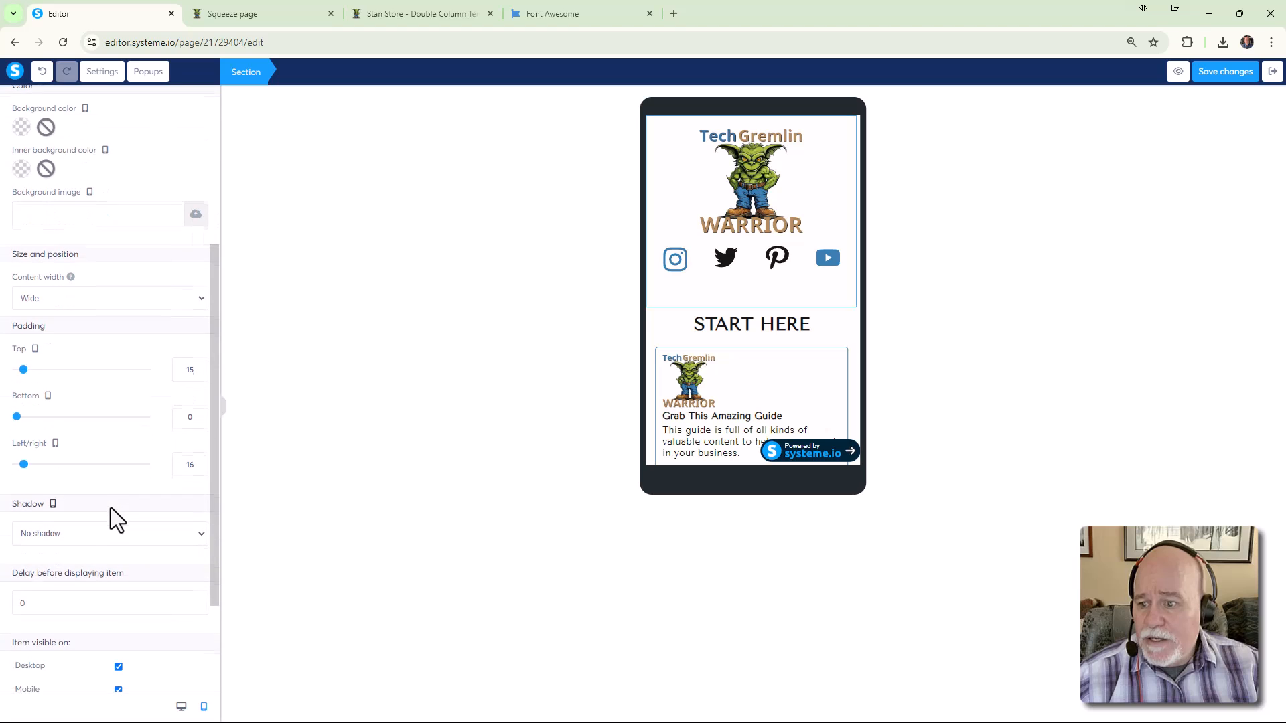
pyautogui.scroll(4, 121, 488)
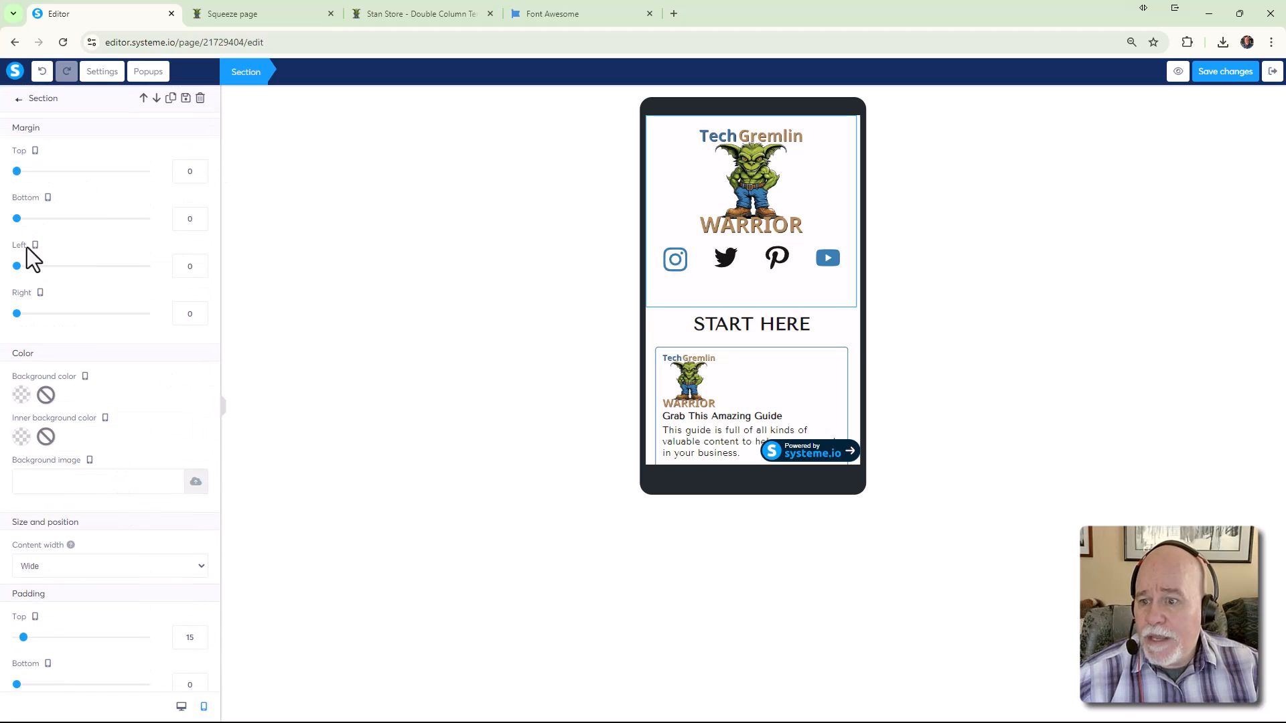
# Reduce the social icons row's bottom margin from 56 to about 25
pyautogui.click(728, 323)
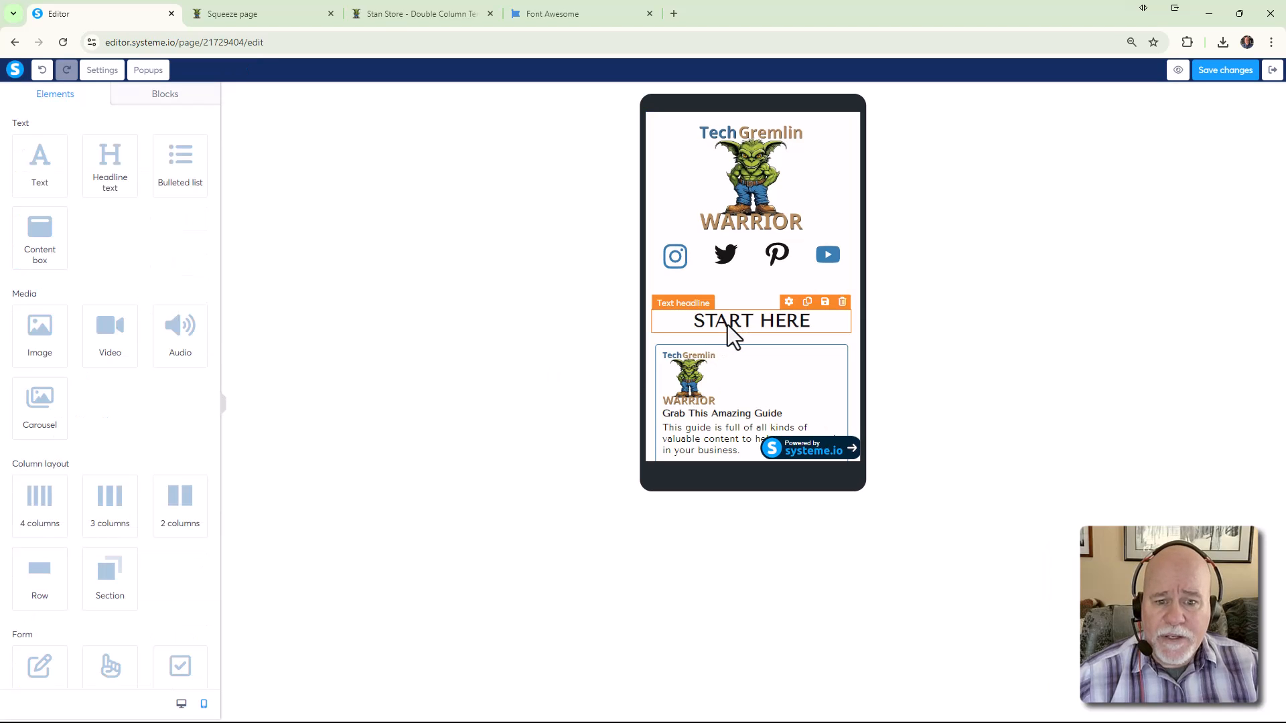
pyautogui.doubleClick(728, 324)
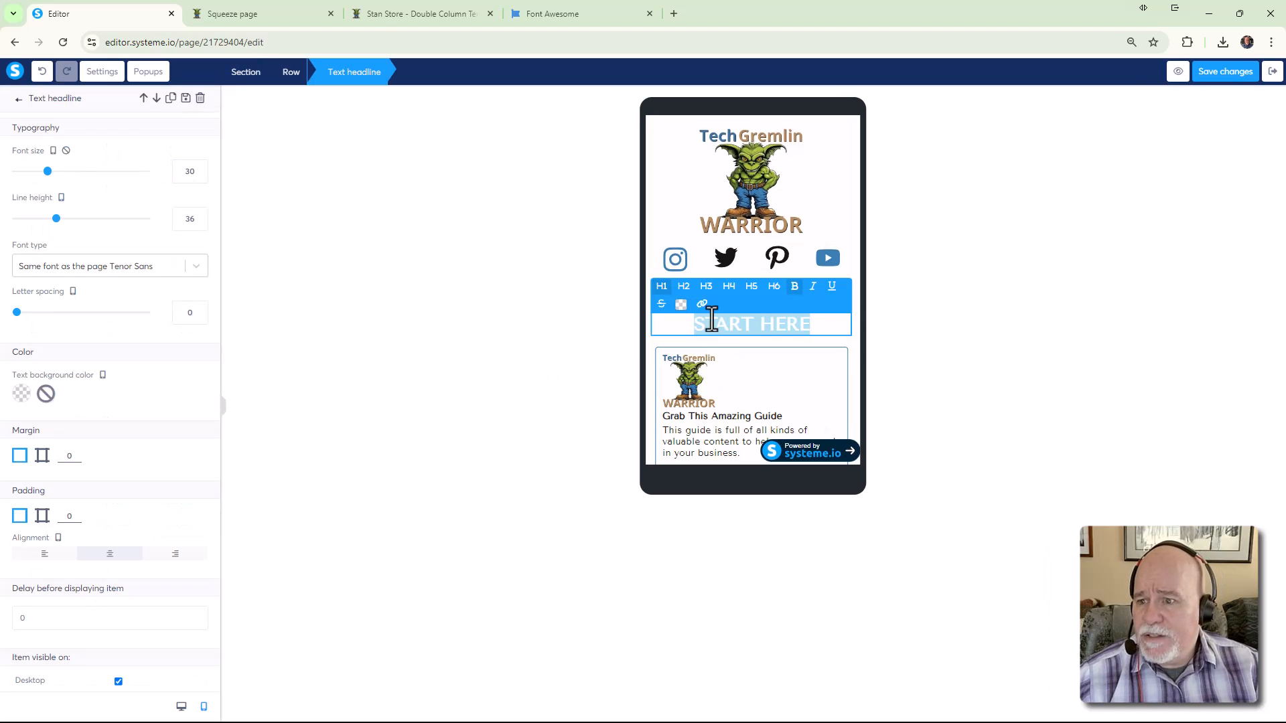
pyautogui.scroll(-1, 134, 311)
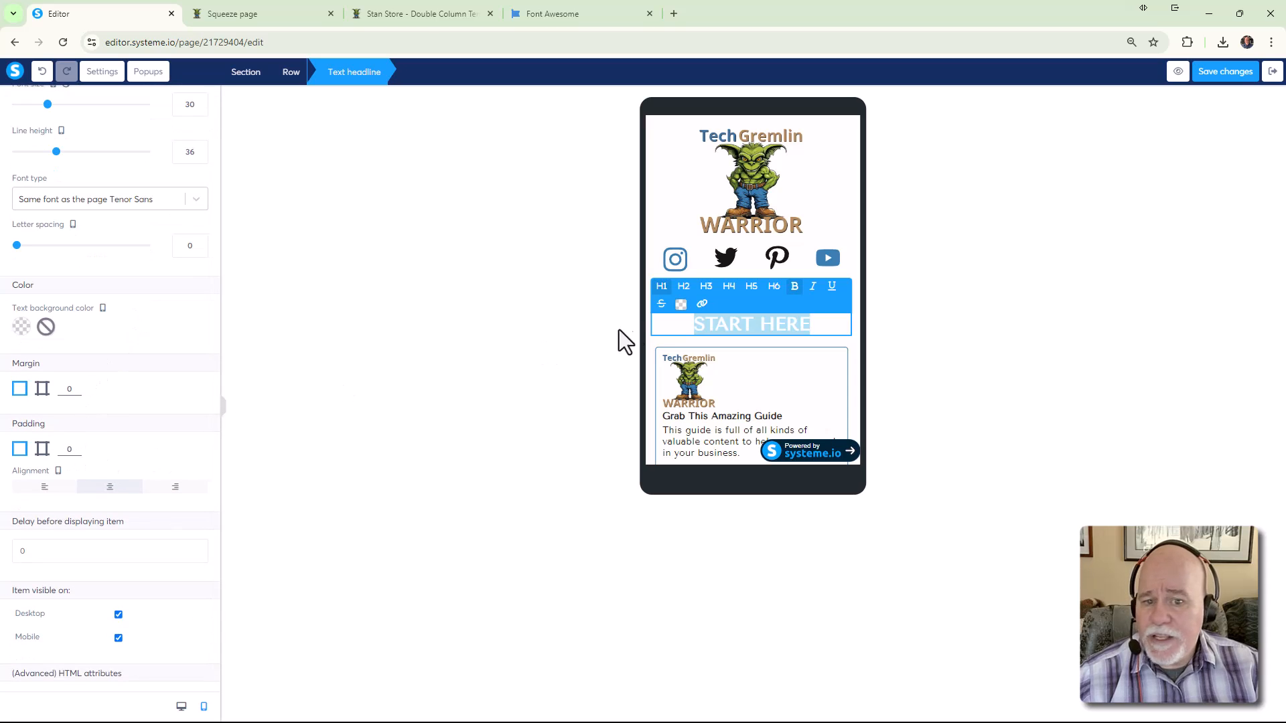
pyautogui.click(649, 341)
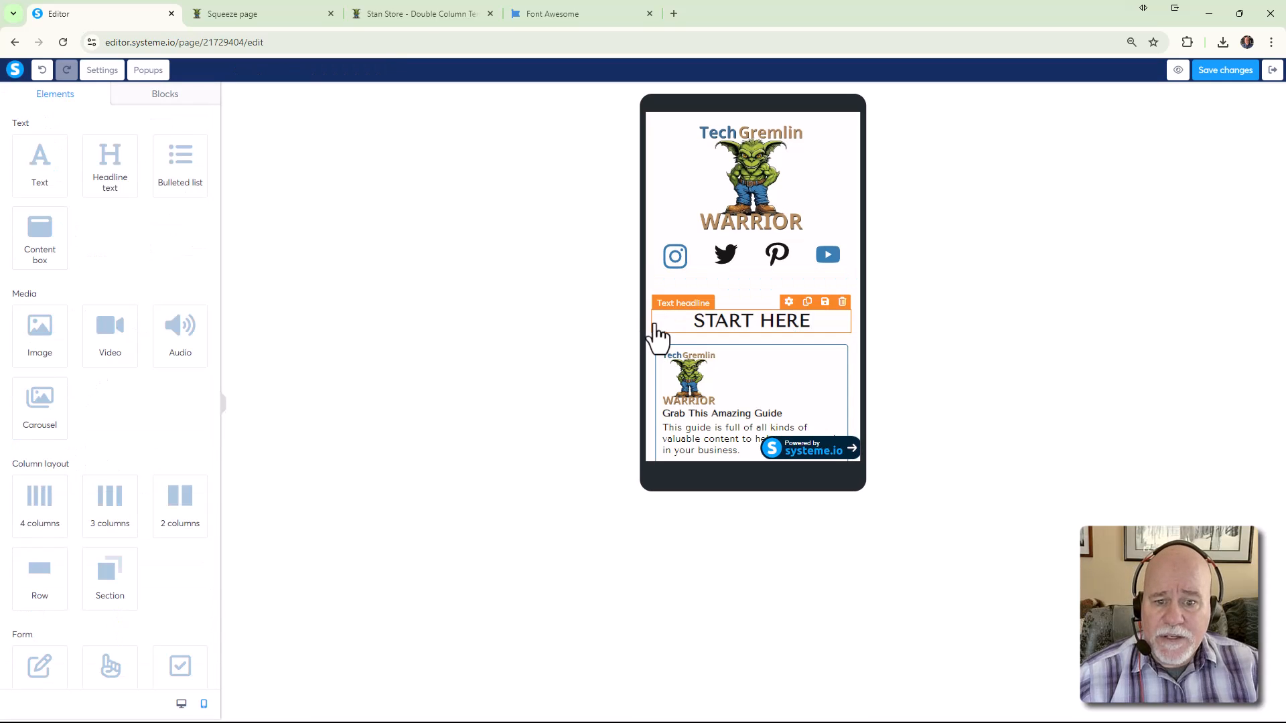
pyautogui.click(647, 319)
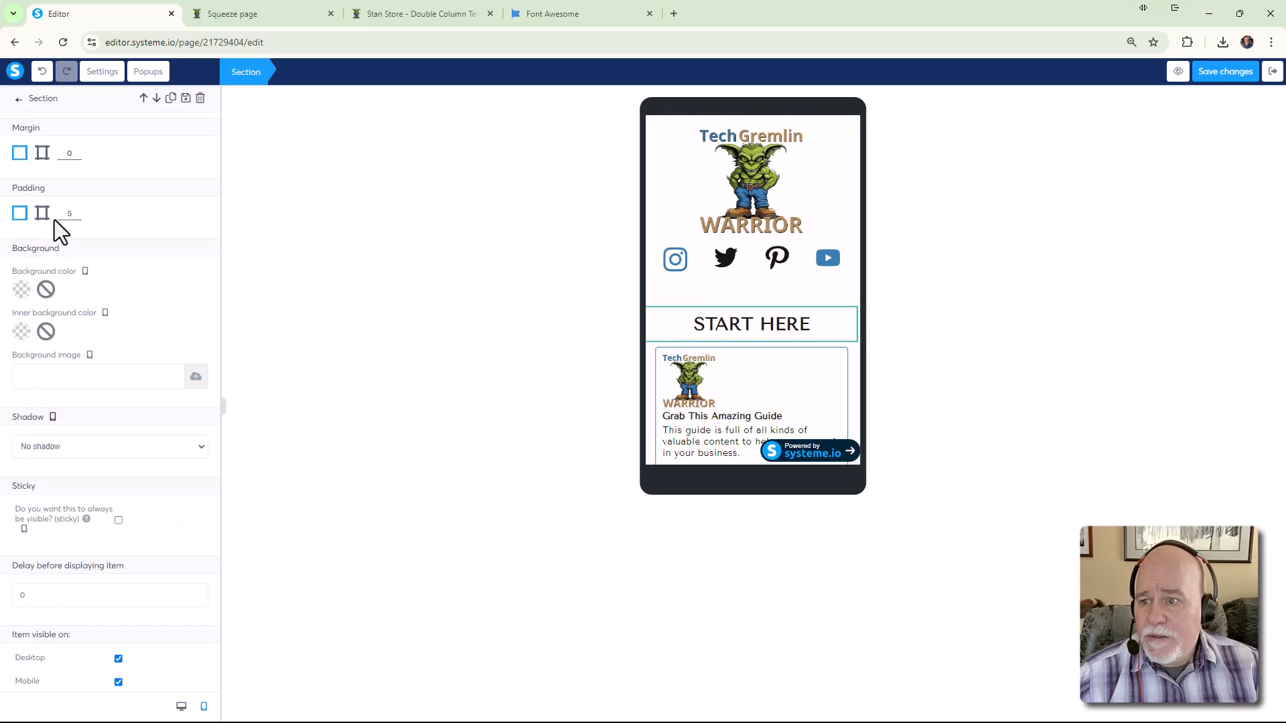
pyautogui.scroll(-1, 63, 231)
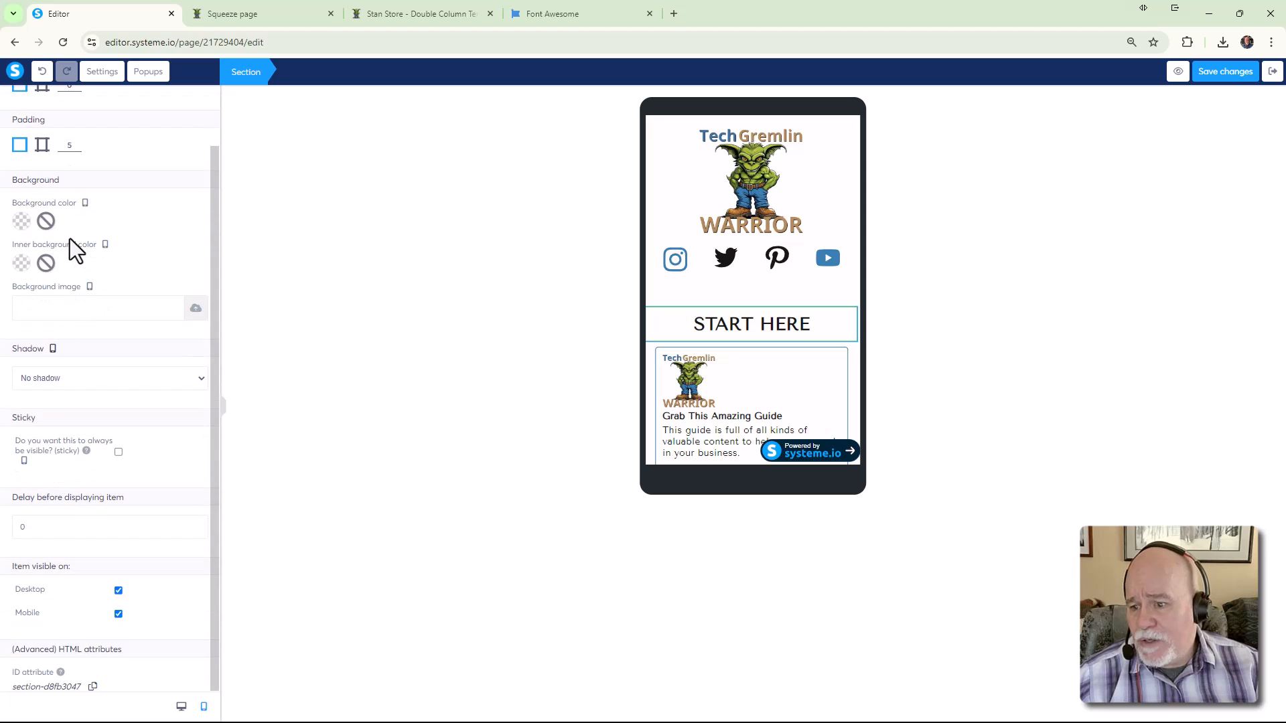
pyautogui.click(763, 288)
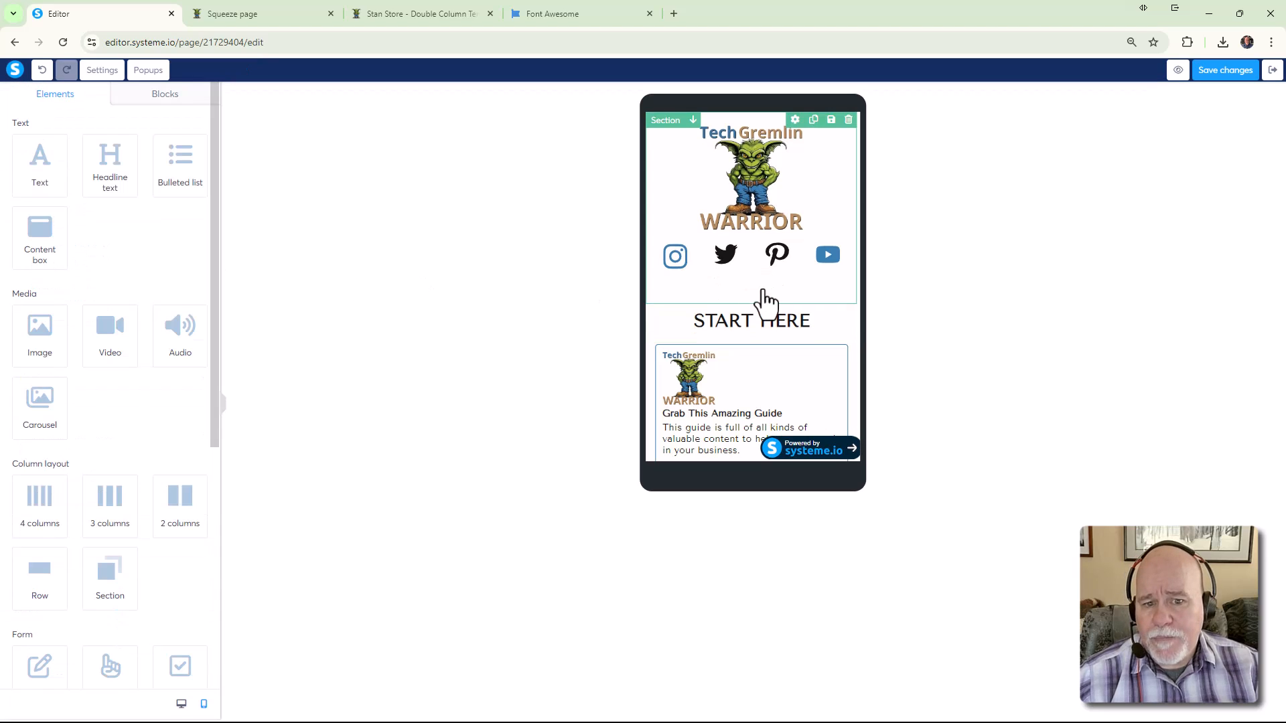
pyautogui.click(727, 285)
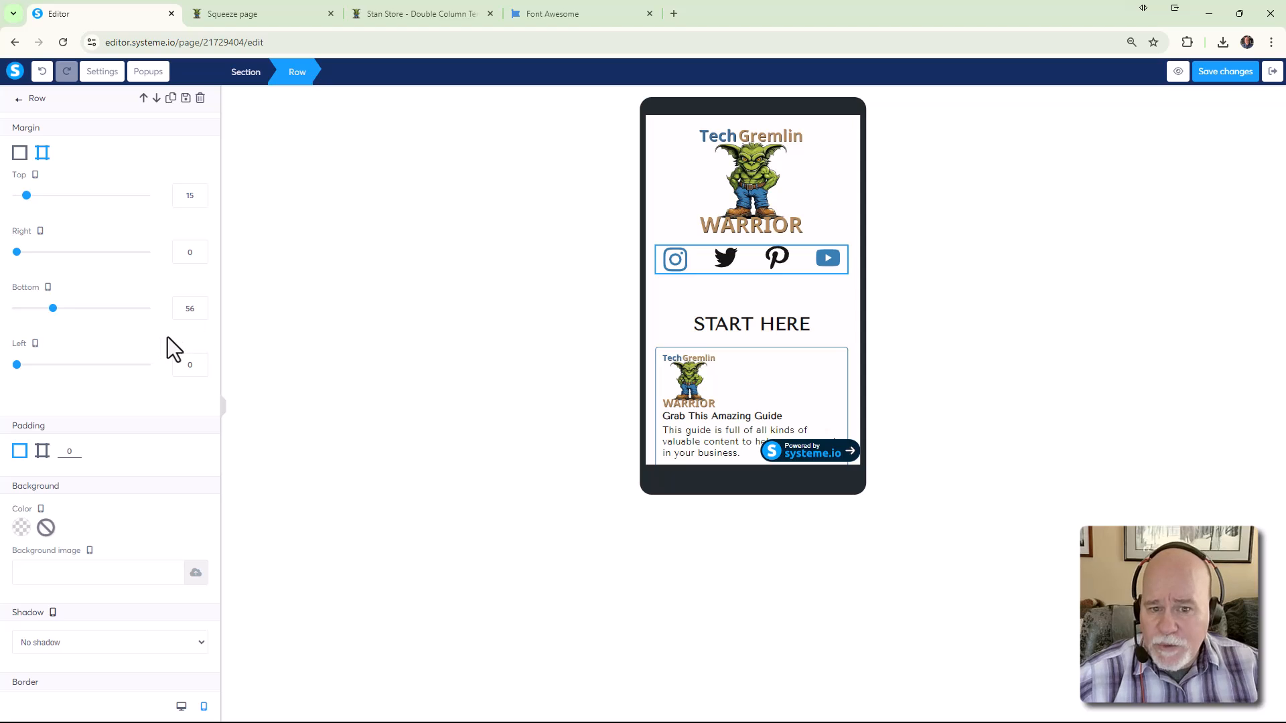
pyautogui.moveTo(53, 309); pyautogui.dragTo(35, 309)
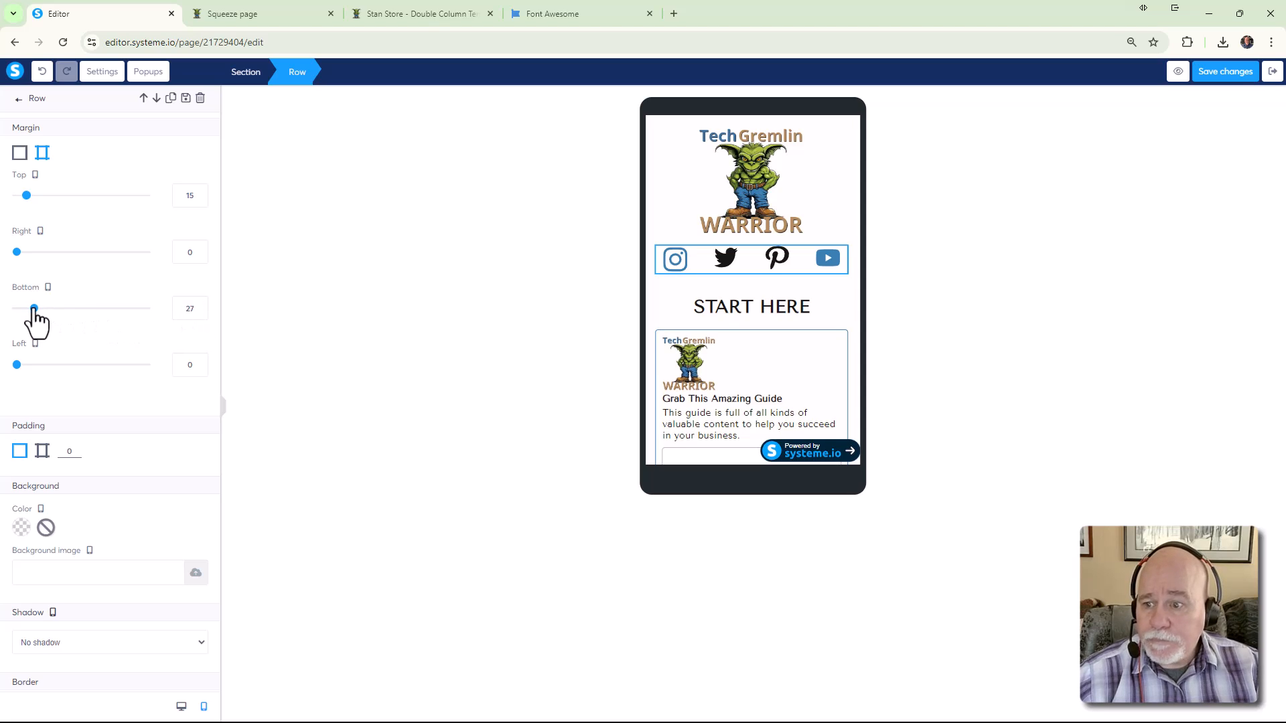
pyautogui.moveTo(35, 309); pyautogui.dragTo(33, 309)
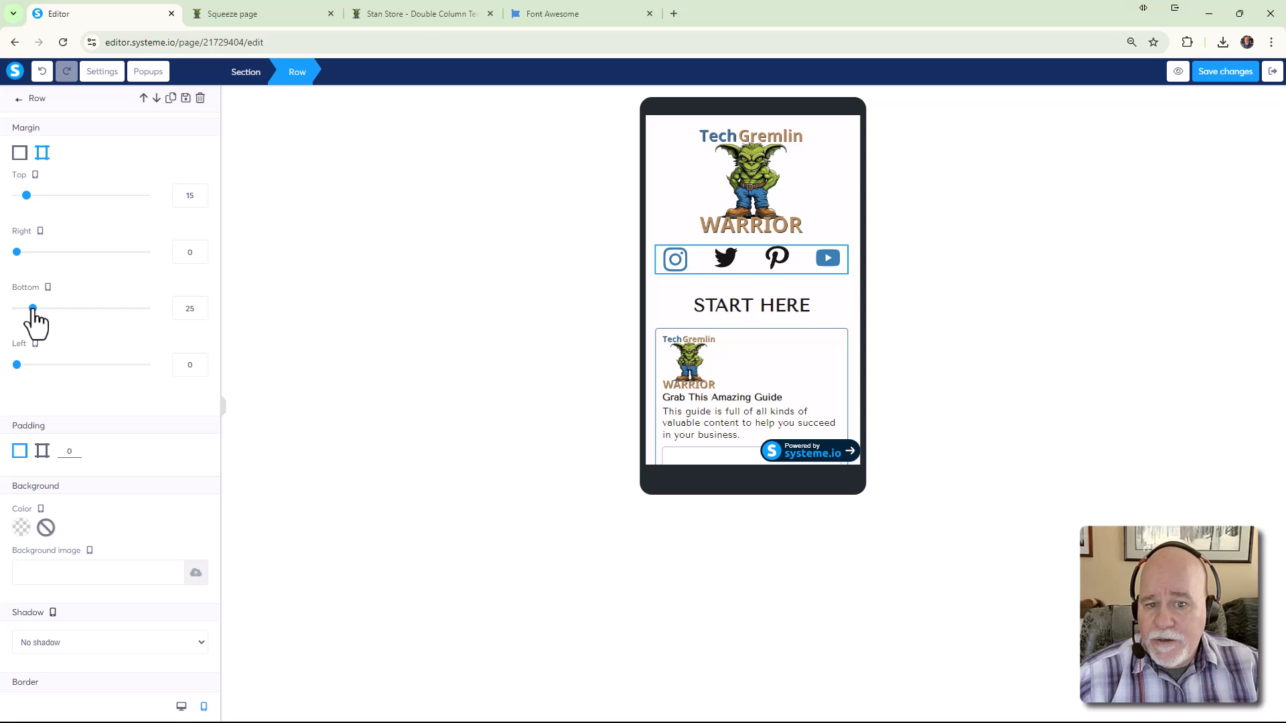
pyautogui.click(499, 331)
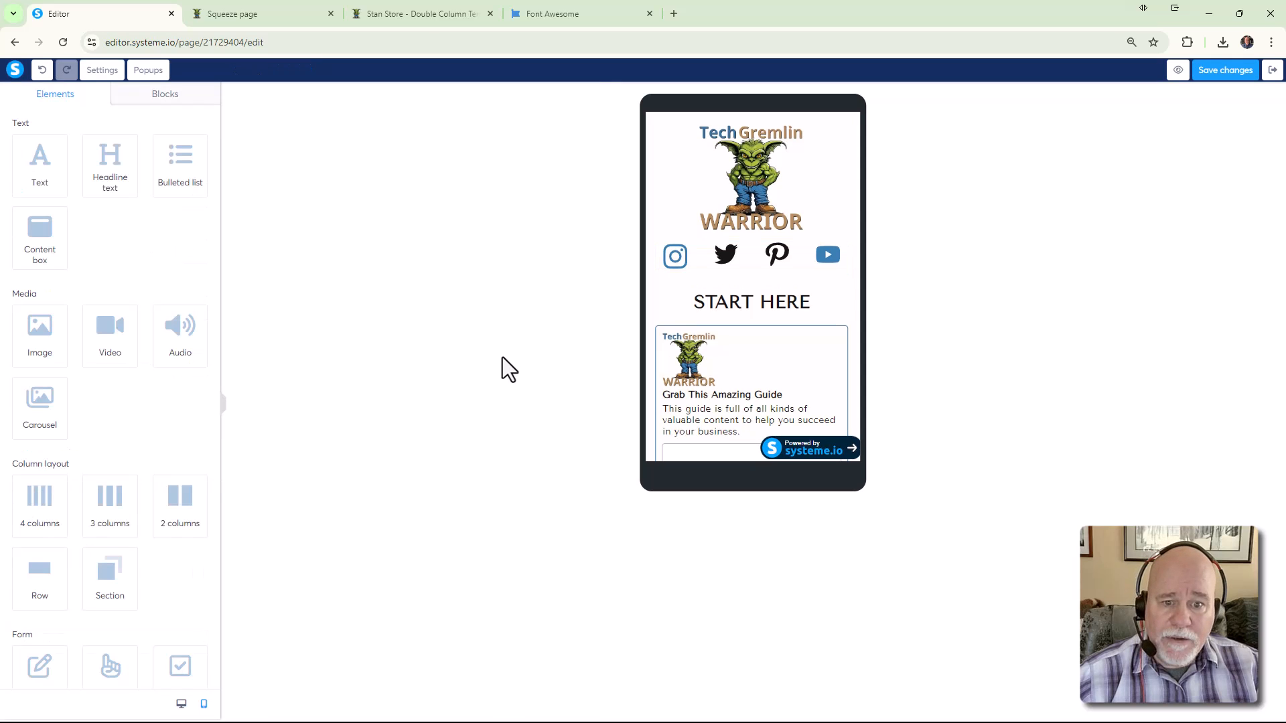
# Save the changes and switch the editor to the desktop layout
pyautogui.click(1233, 73)
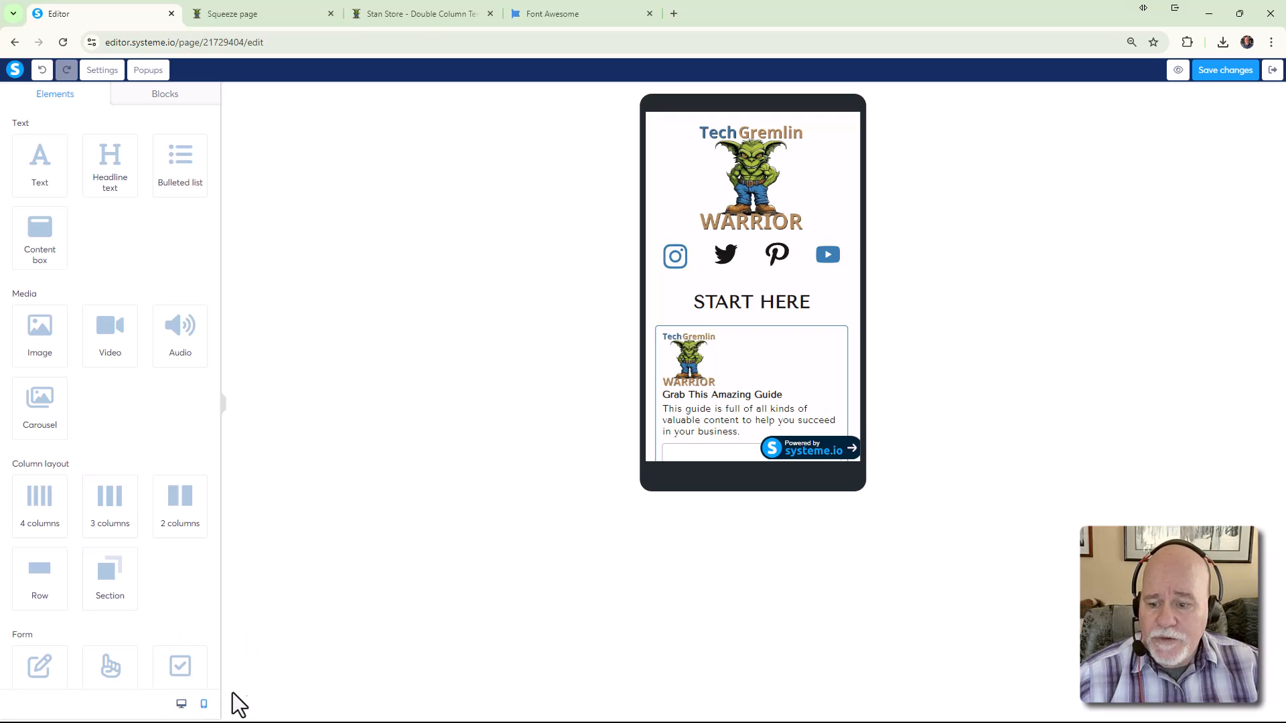
pyautogui.click(675, 261)
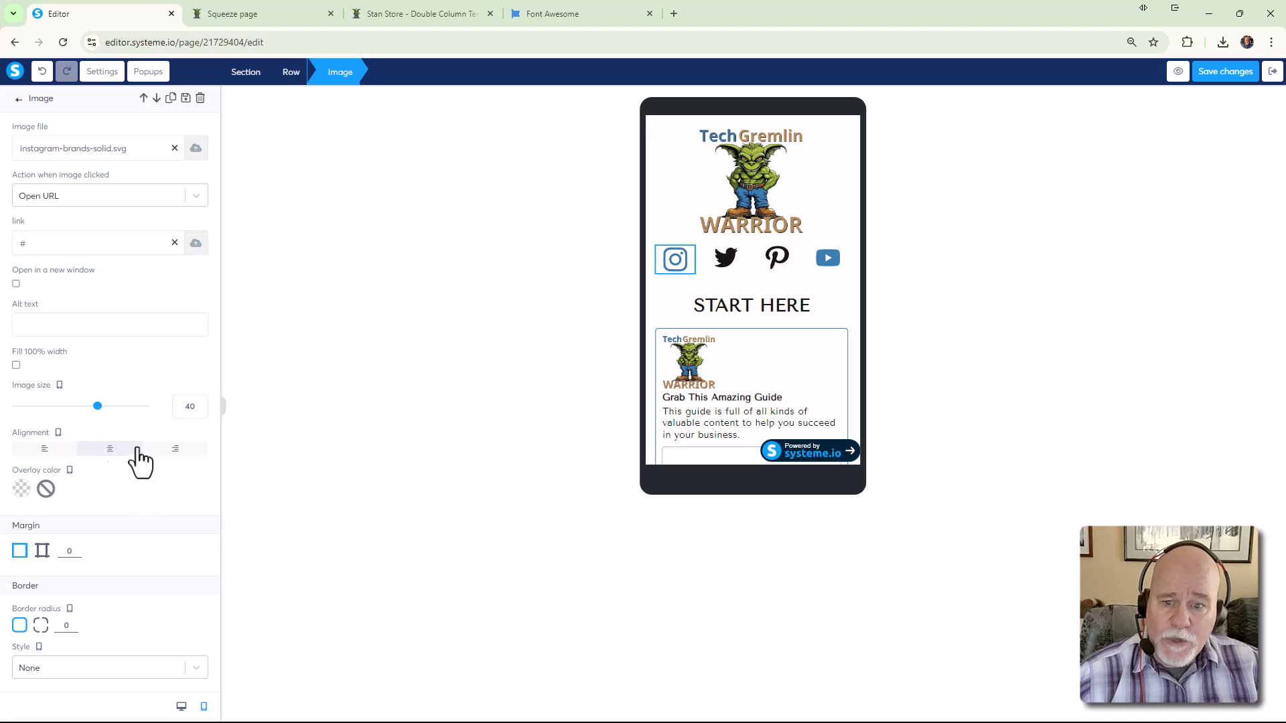
pyautogui.click(181, 706)
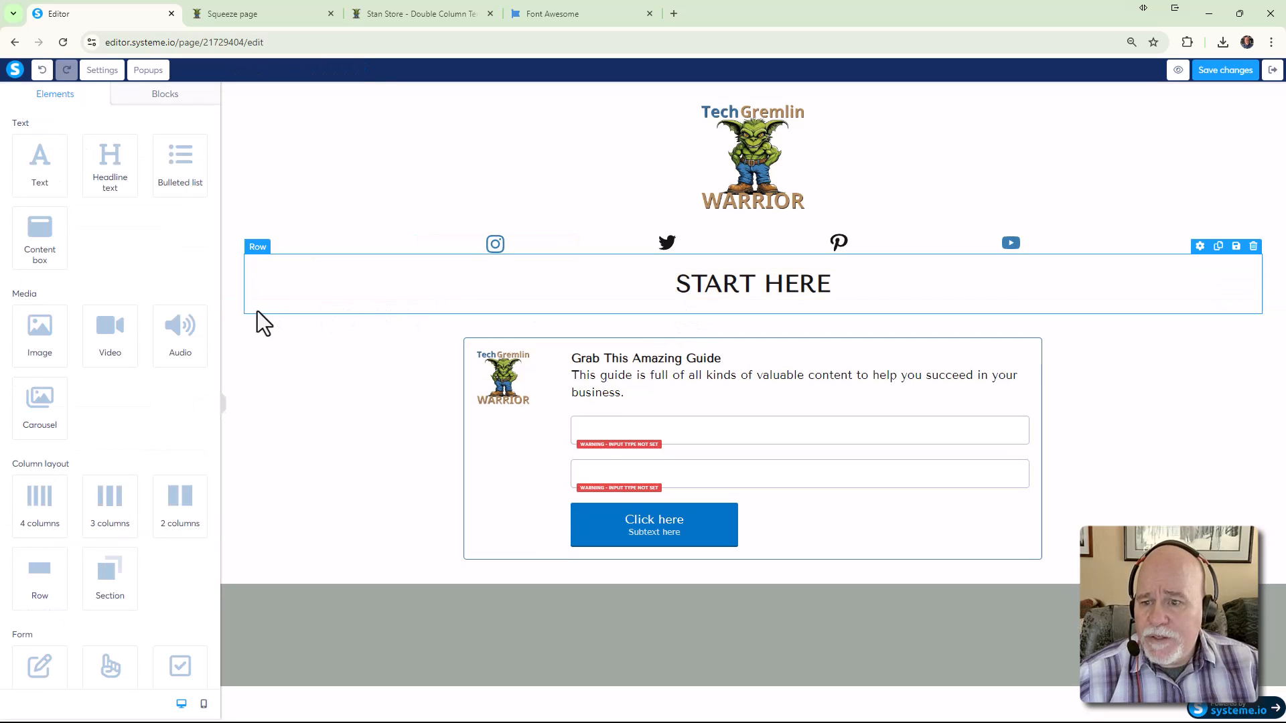
# Set the START HERE headline's bottom margin to 0 and save the page
pyautogui.click(239, 308)
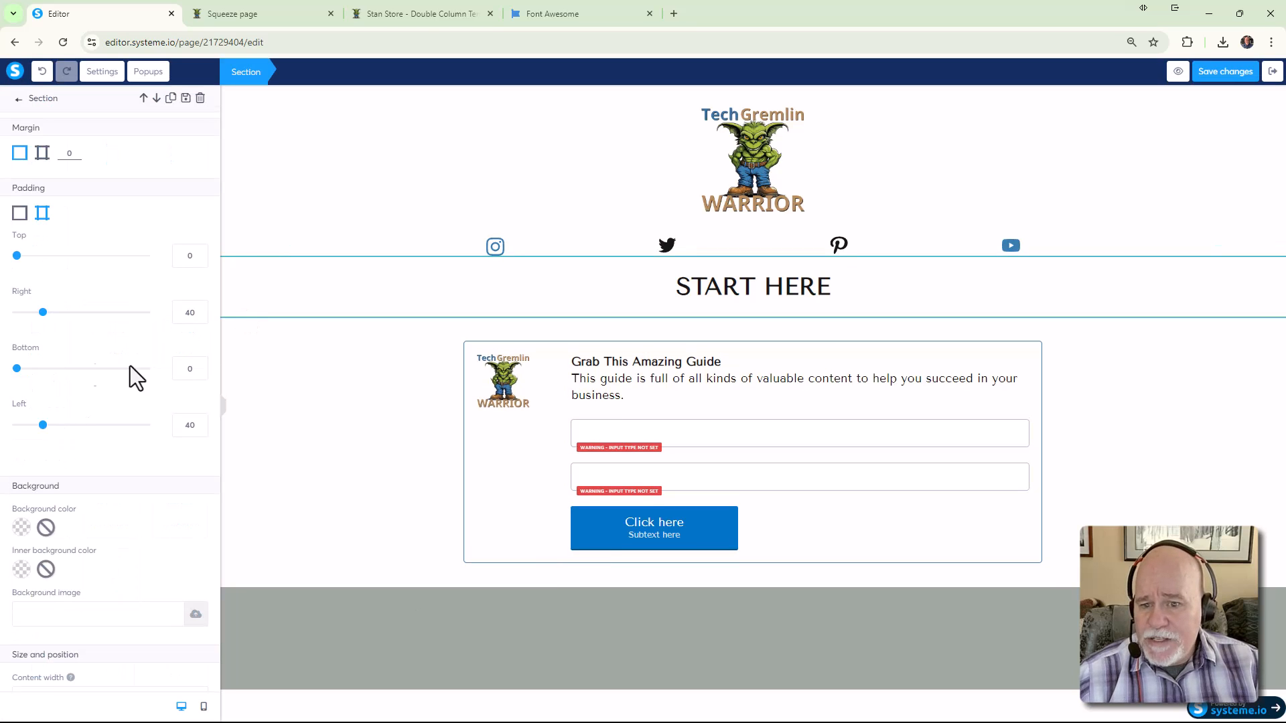
pyautogui.click(705, 298)
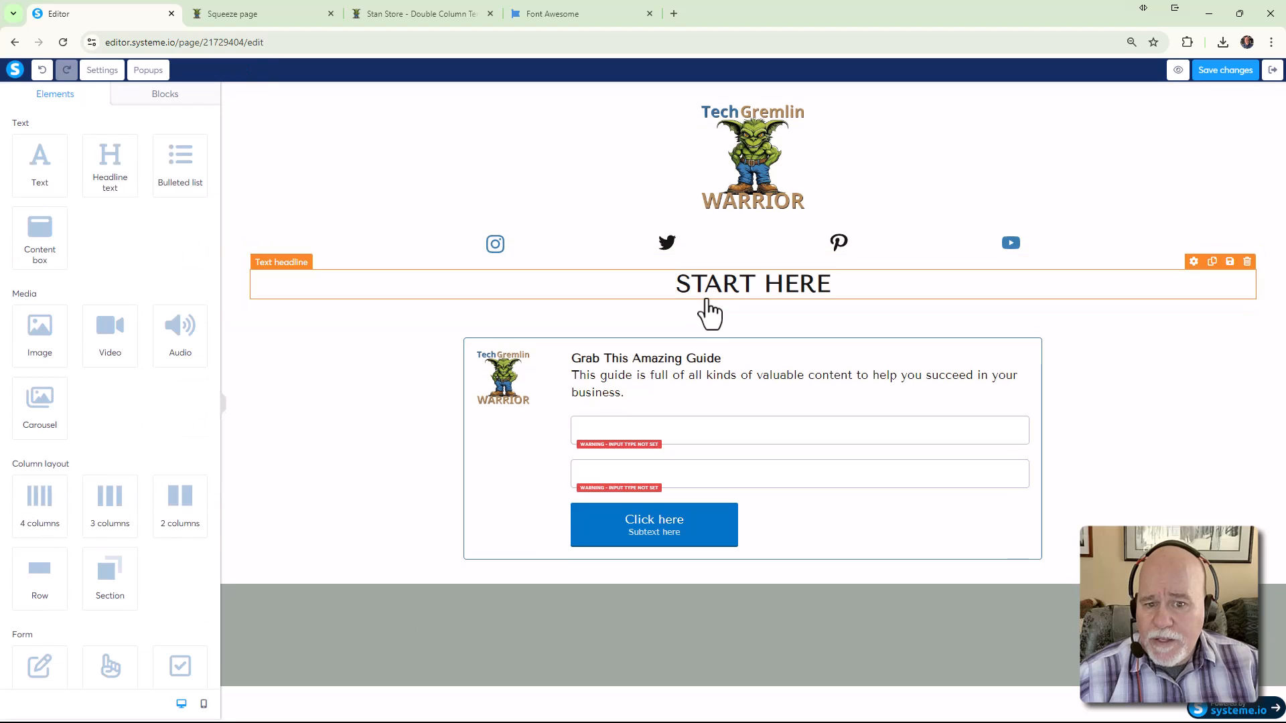
pyautogui.click(702, 296)
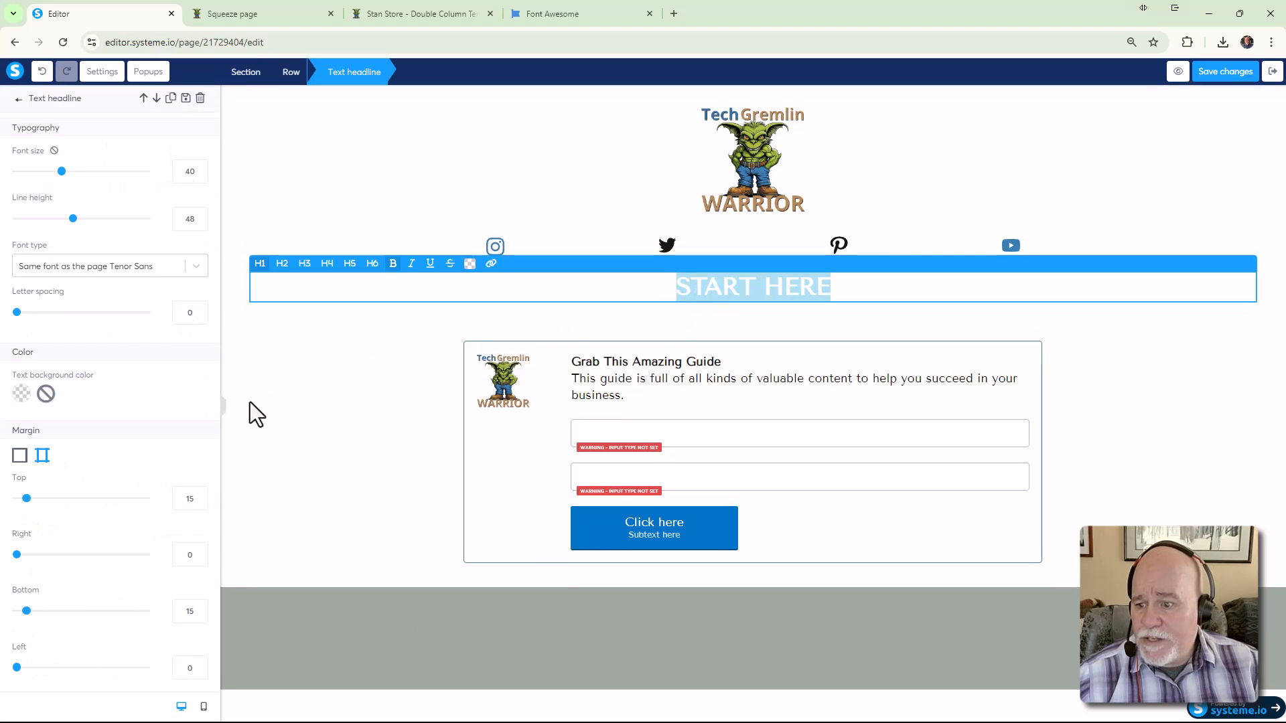
pyautogui.scroll(-1, 179, 432)
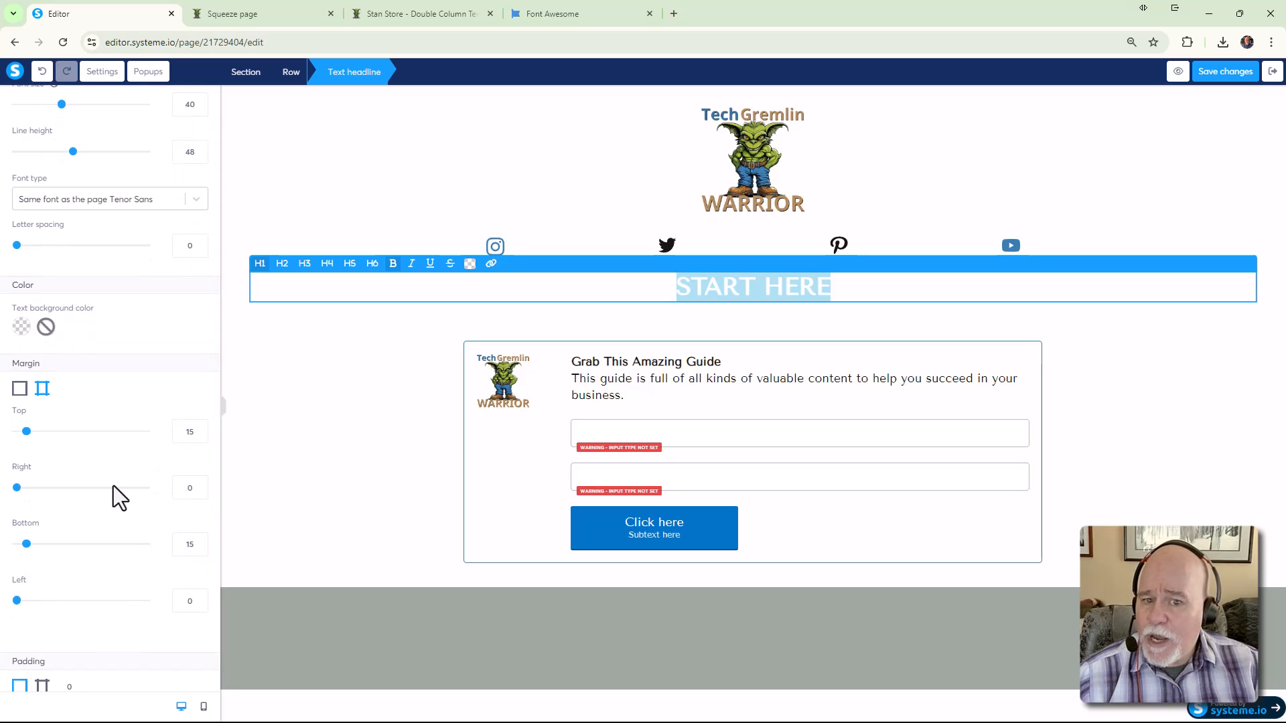
pyautogui.moveTo(26, 543); pyautogui.dragTo(11, 545)
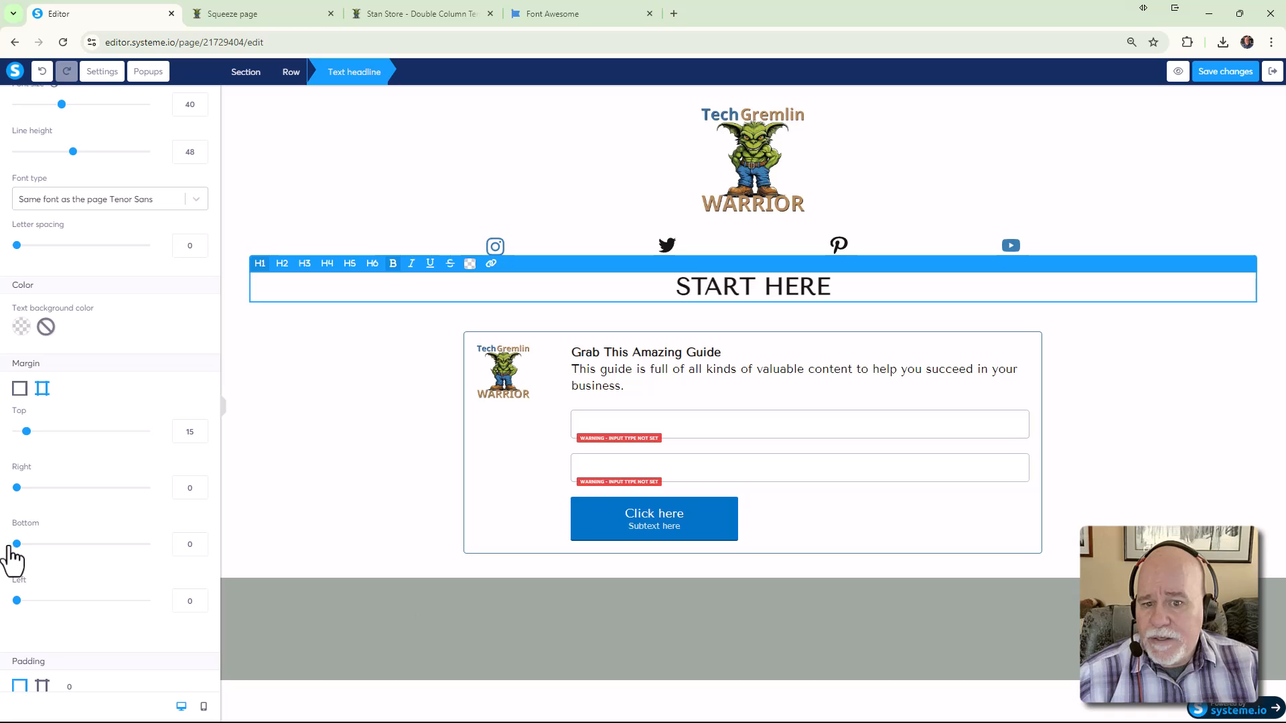
pyautogui.click(1162, 375)
pyautogui.click(1226, 85)
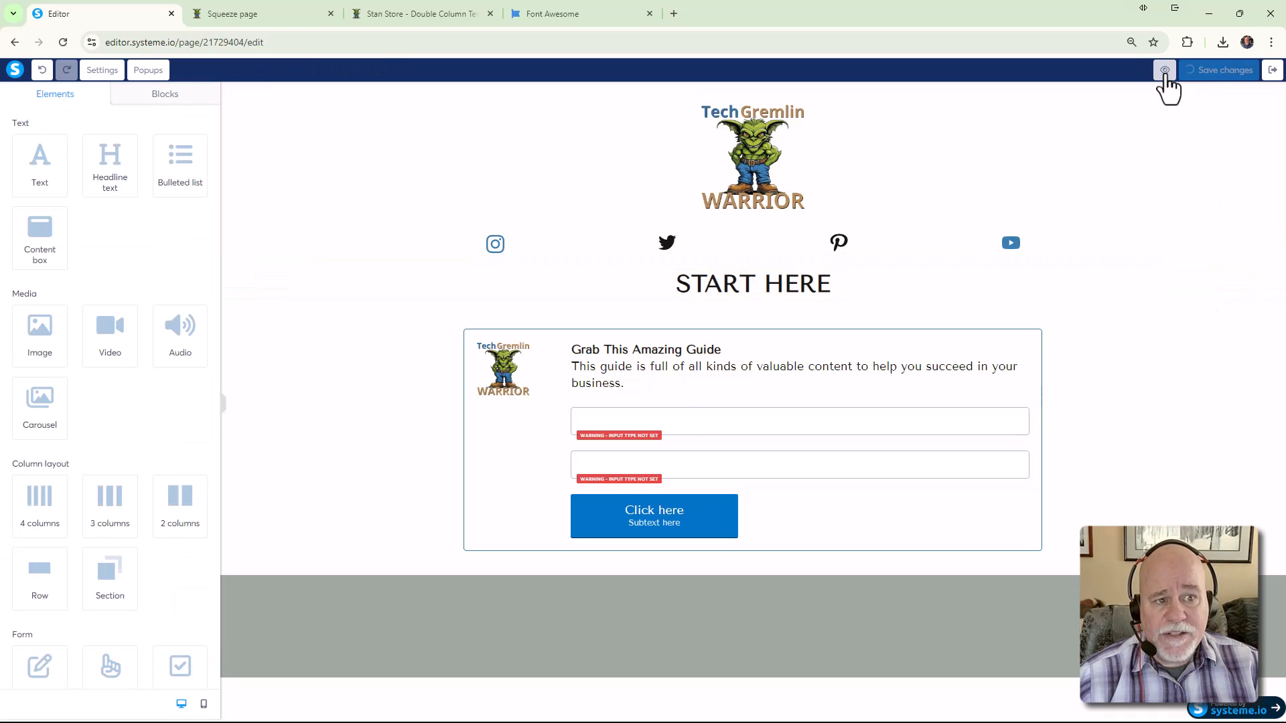
pyautogui.click(1178, 73)
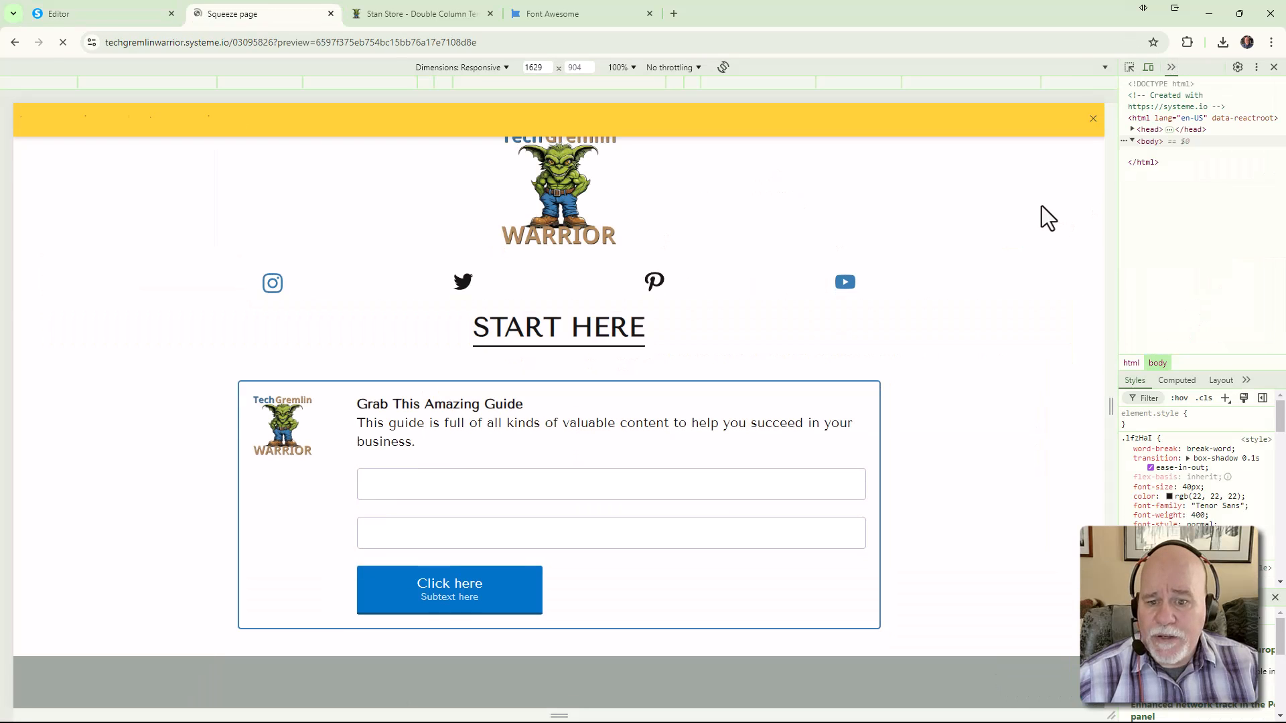
pyautogui.click(1094, 119)
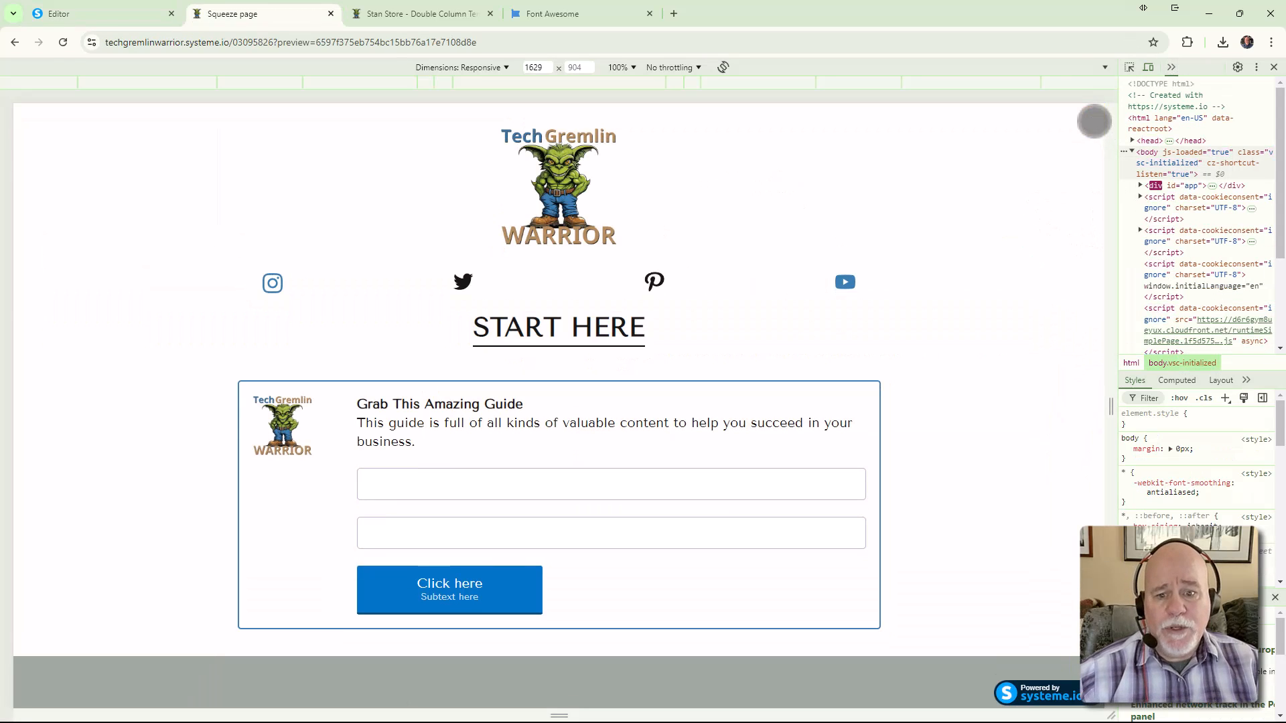
pyautogui.scroll(-2, 940, 315)
pyautogui.scroll(2, 939, 316)
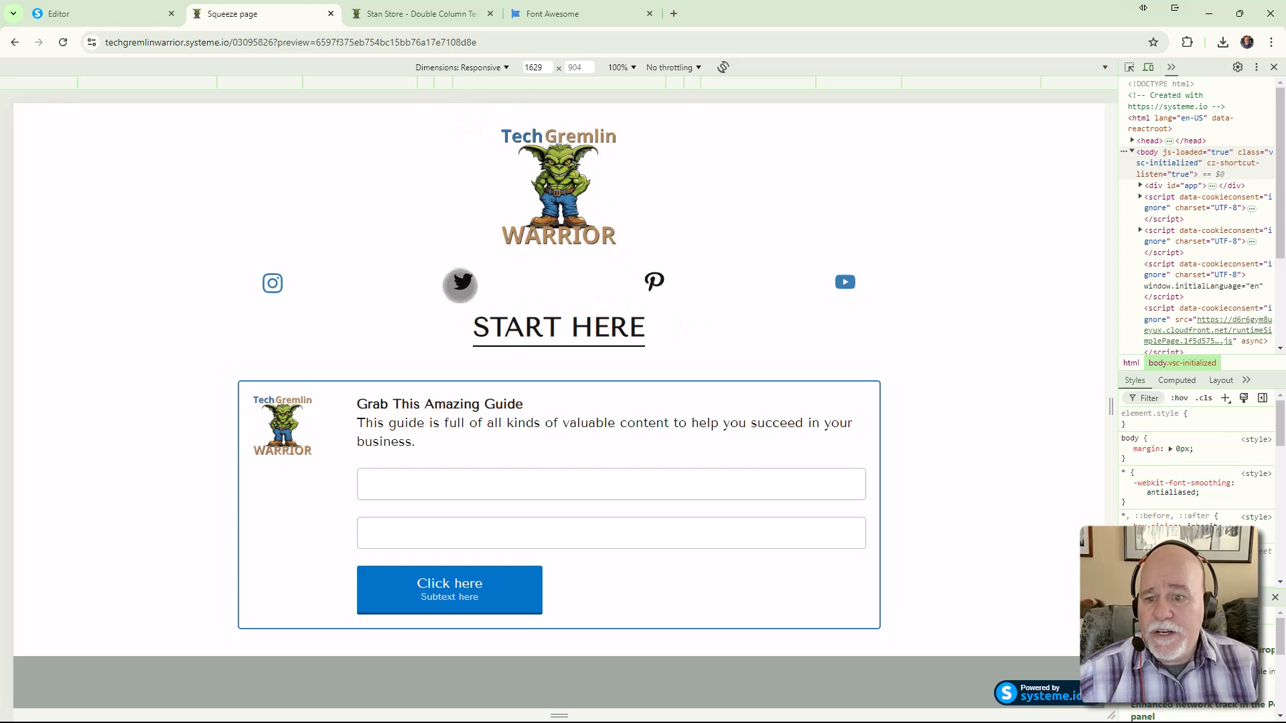
pyautogui.click(141, 14)
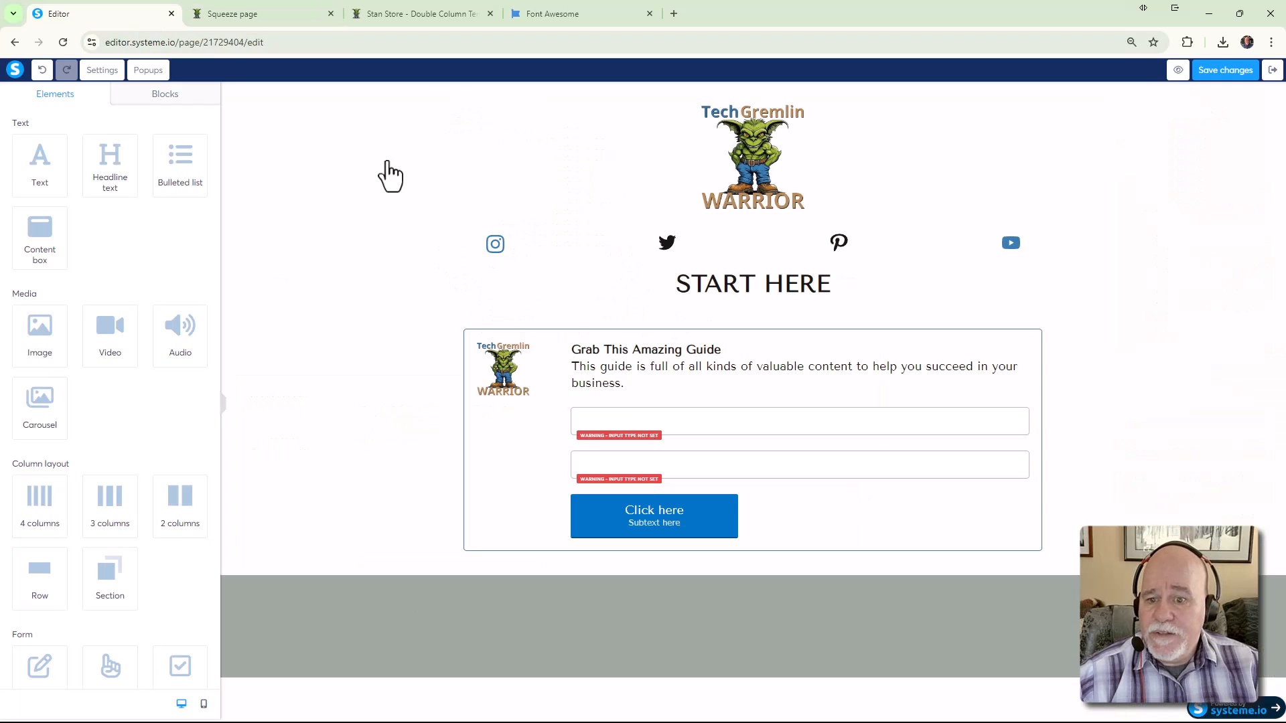
# Give the START HERE headline a 12 top margin and its section 21 top padding, then save
pyautogui.click(699, 294)
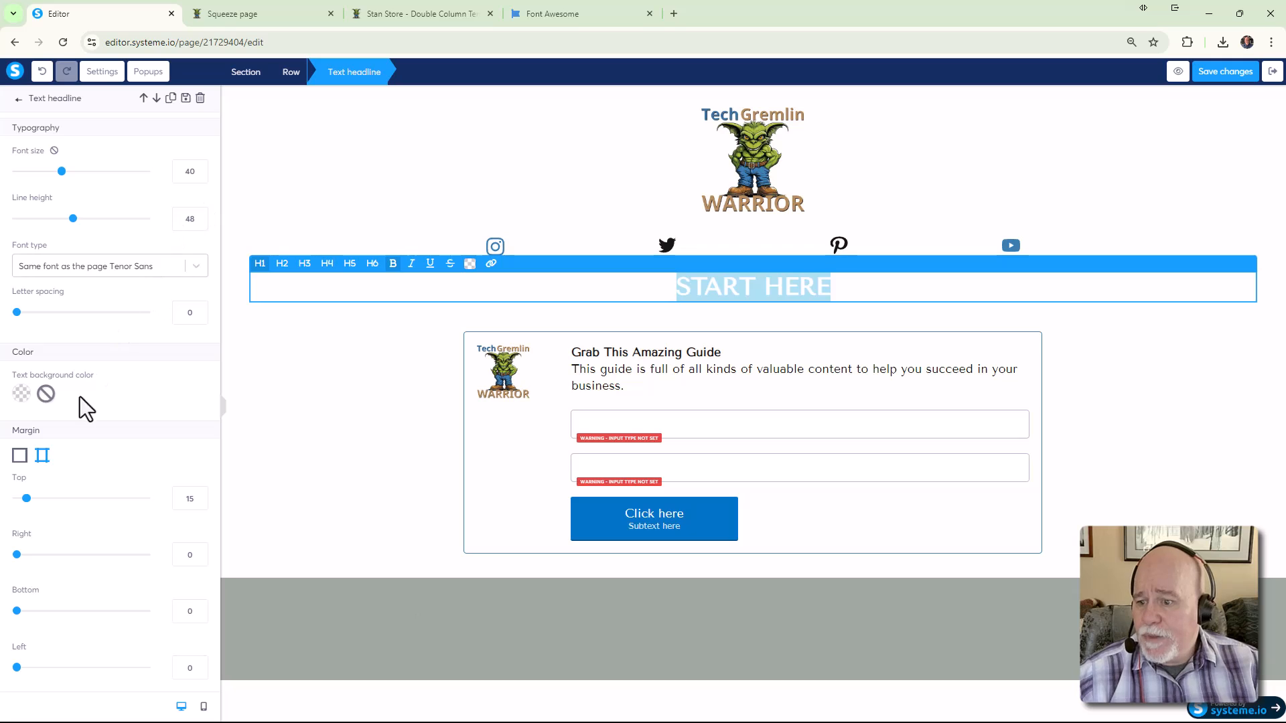
pyautogui.moveTo(27, 503); pyautogui.dragTo(25, 504)
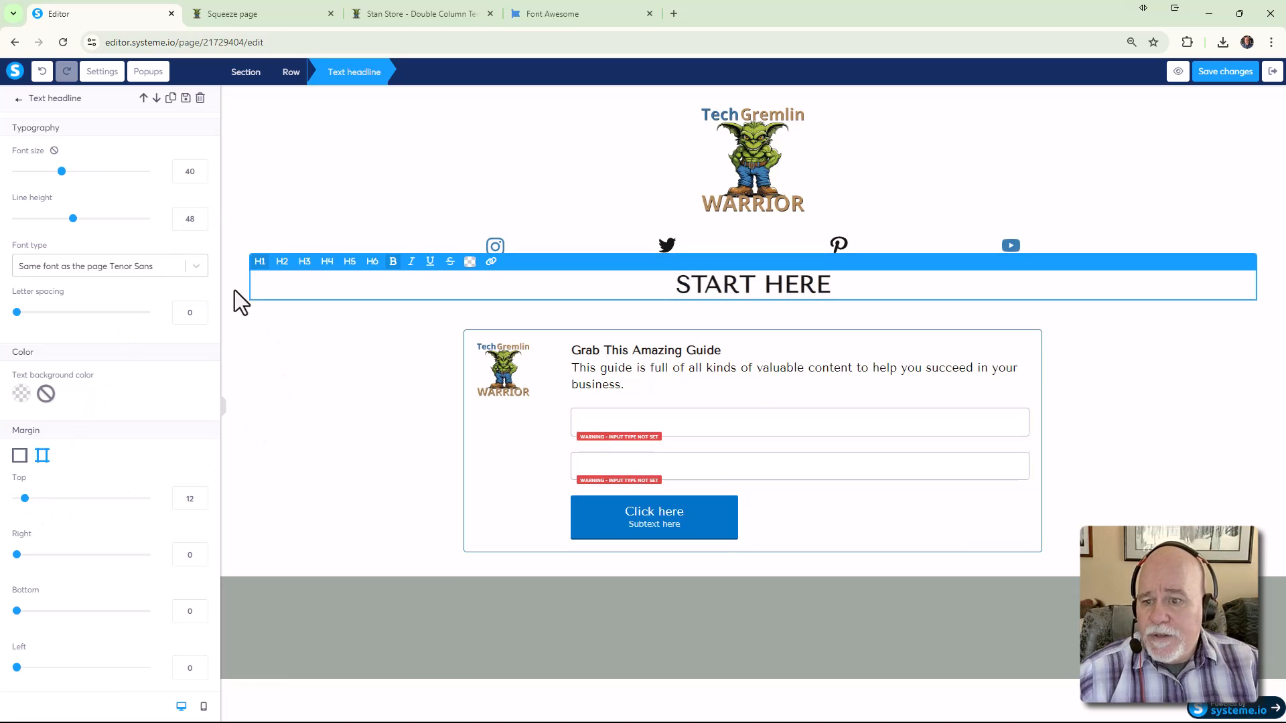
pyautogui.click(236, 290)
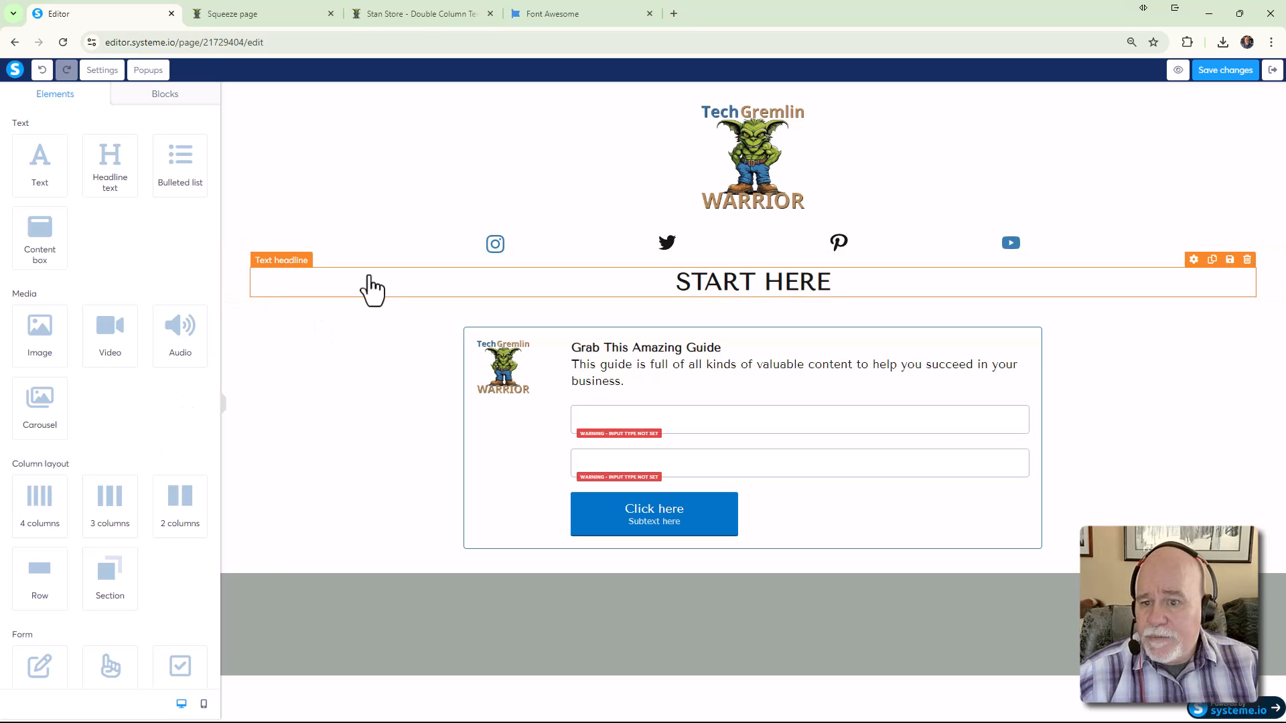
pyautogui.click(230, 273)
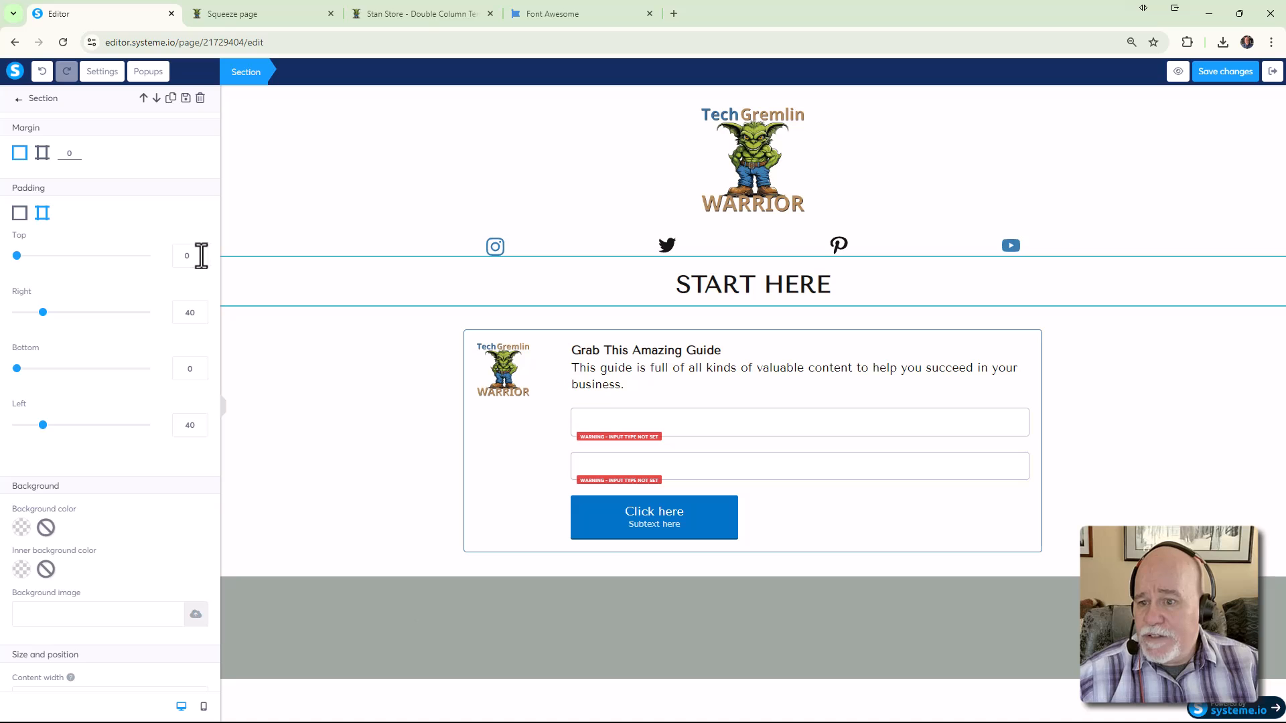
pyautogui.moveTo(16, 256); pyautogui.dragTo(30, 256)
pyautogui.click(1216, 72)
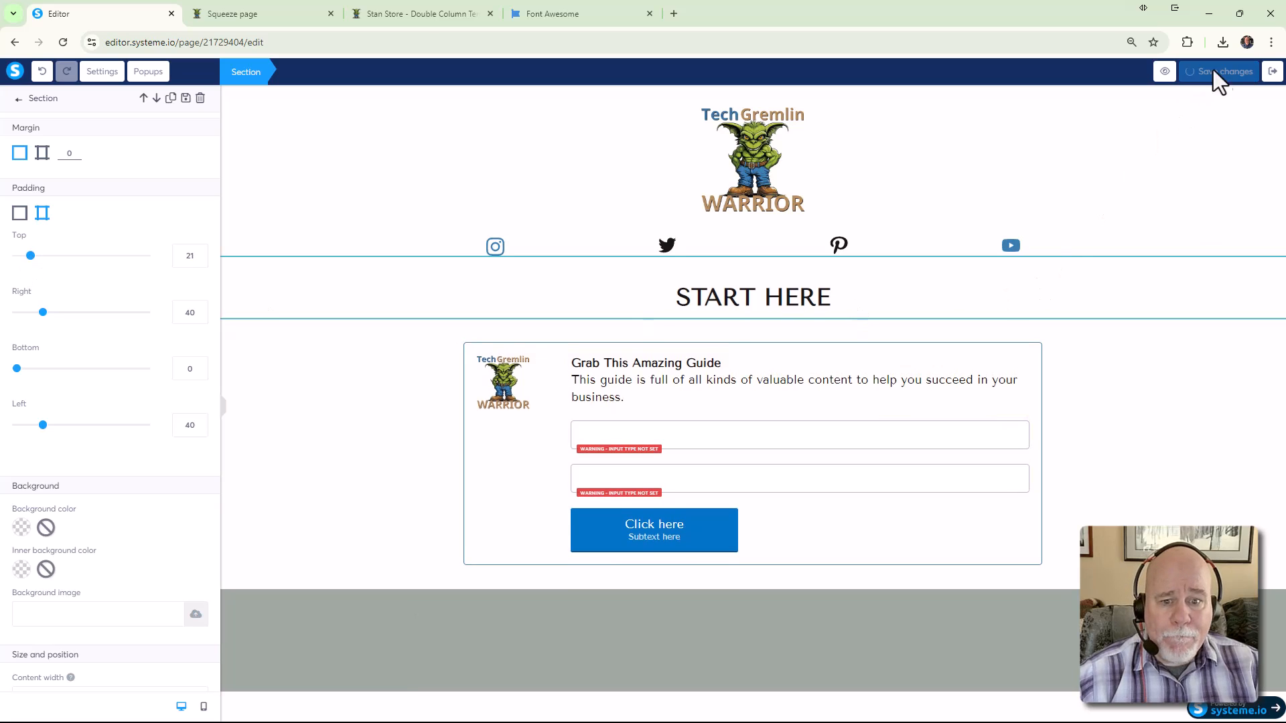
pyautogui.click(1139, 335)
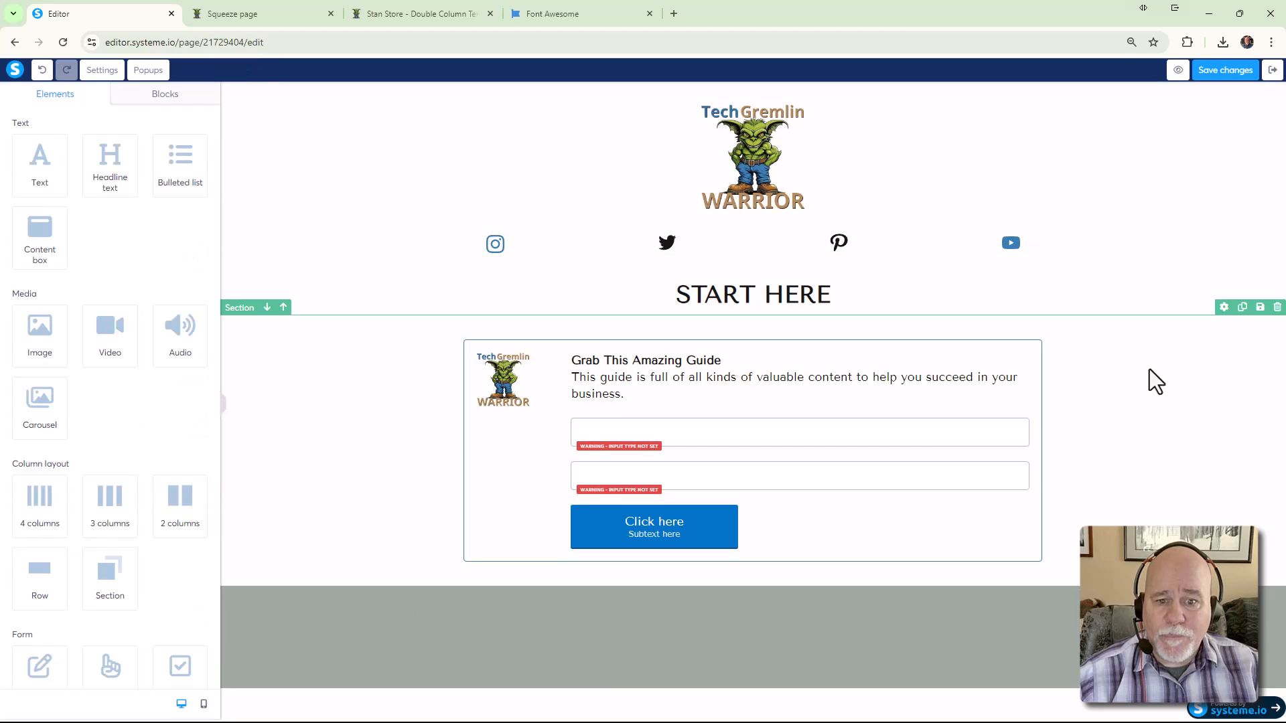
pyautogui.click(1178, 71)
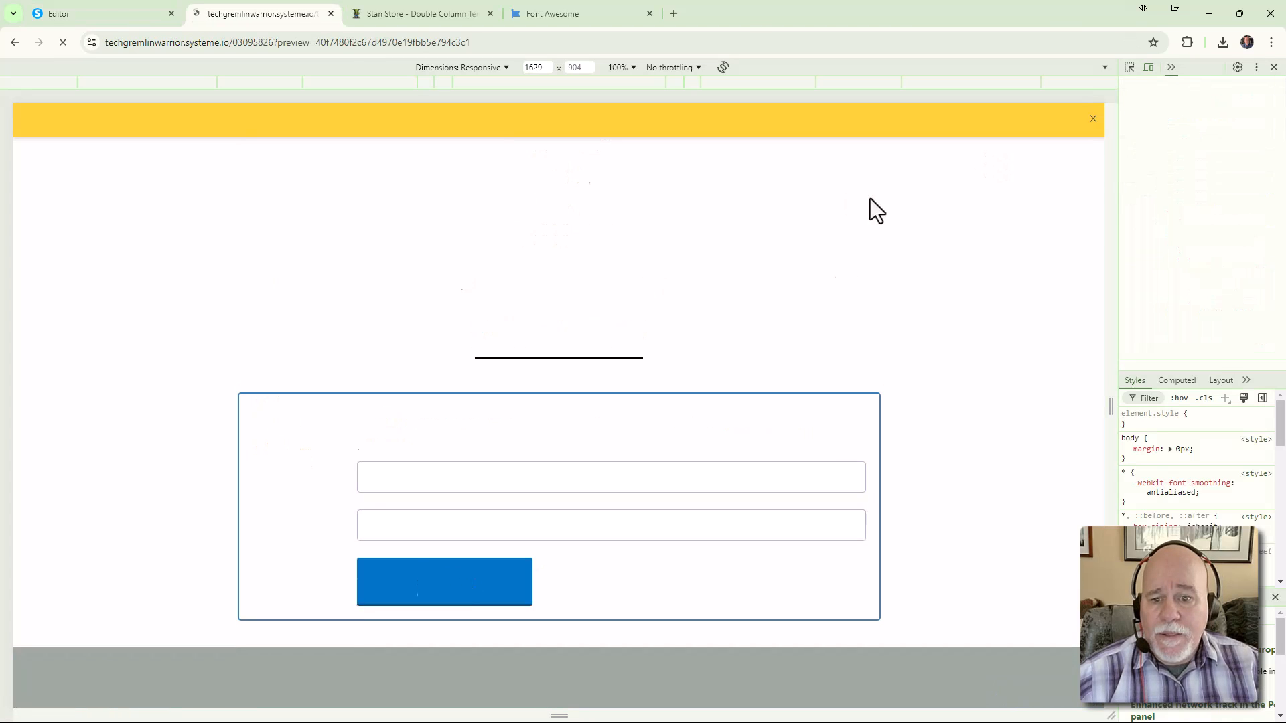
pyautogui.click(1094, 121)
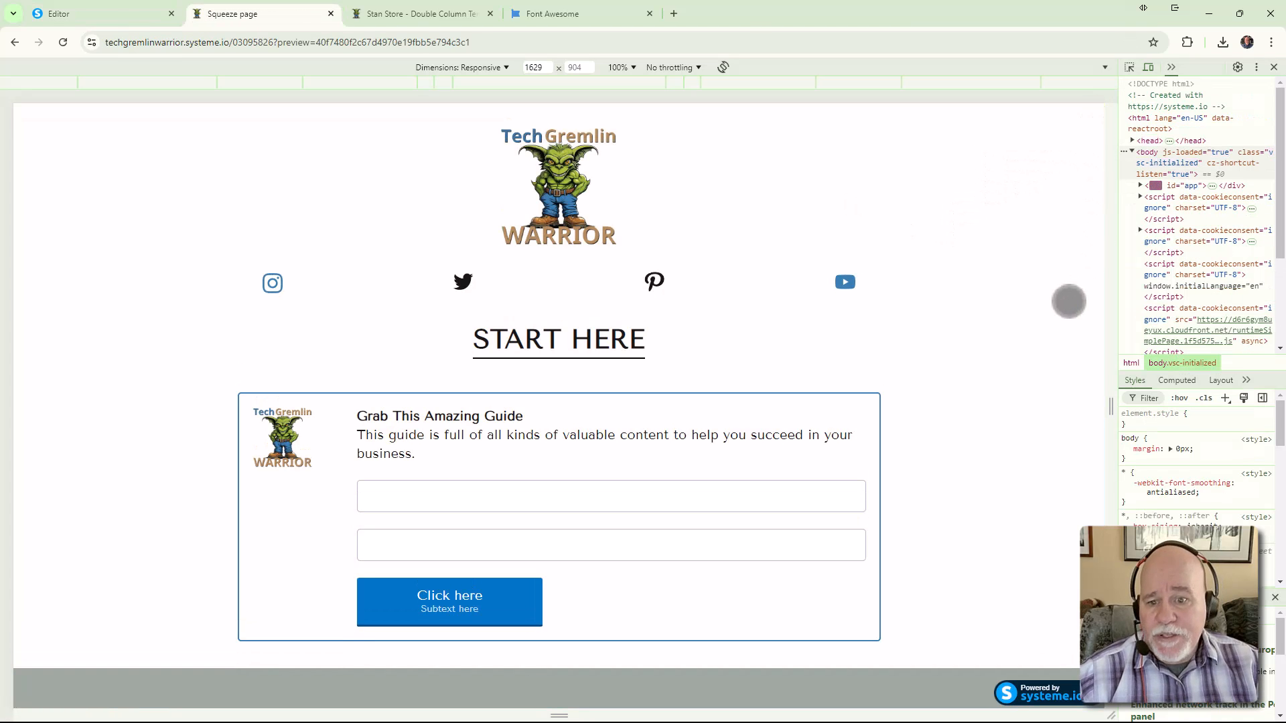
pyautogui.scroll(-3, 757, 455)
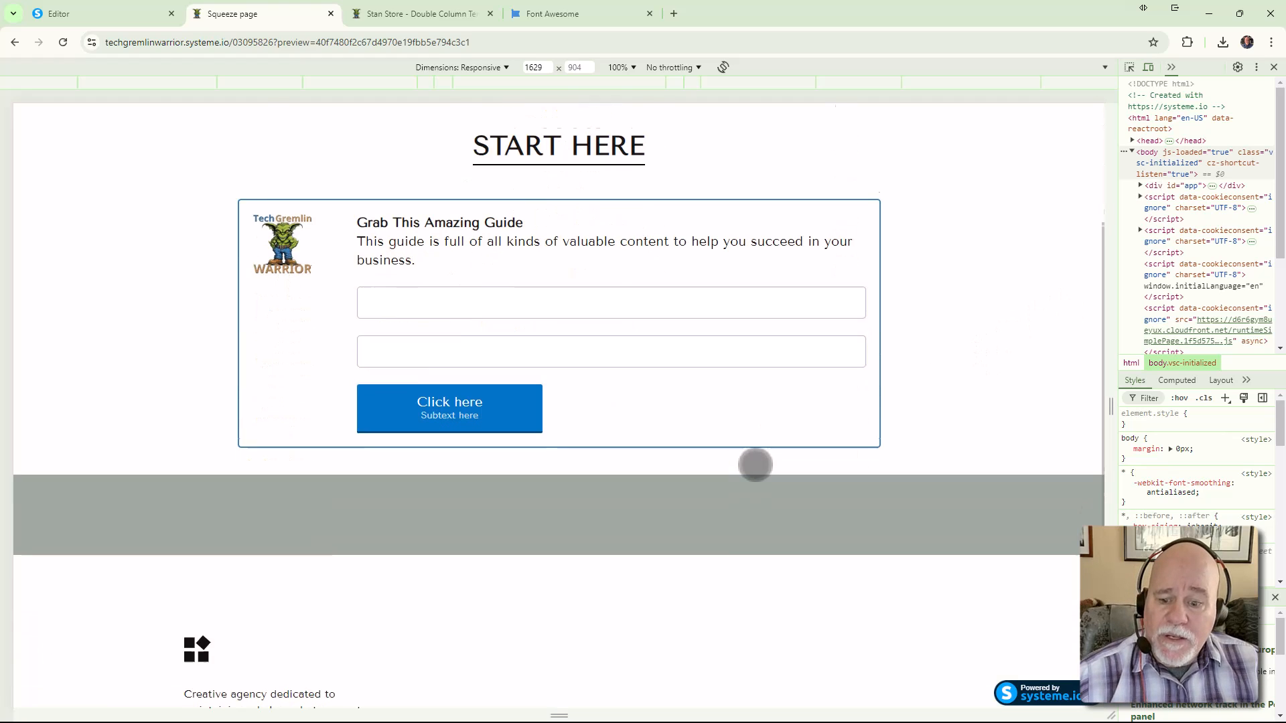
pyautogui.scroll(3, 604, 416)
pyautogui.hotkey('ctrl', 'shift', 'Tab')
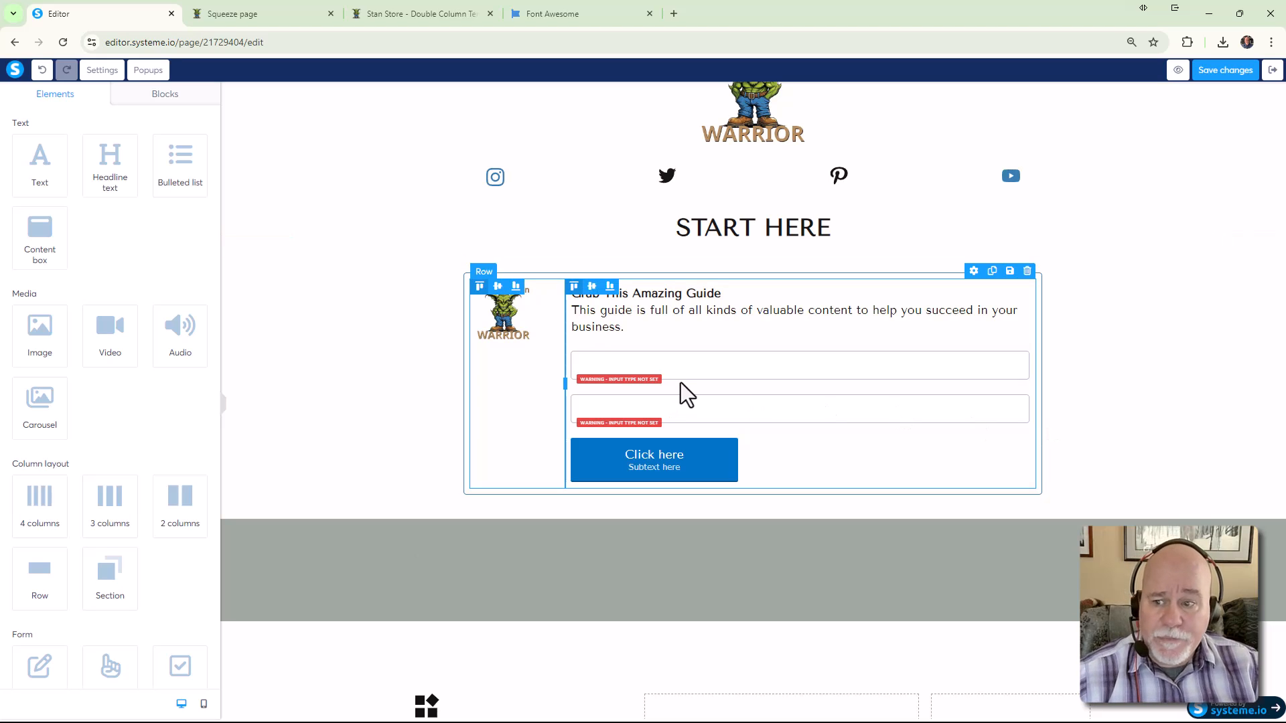
# Make the first opt-in form field a First name input
pyautogui.click(724, 369)
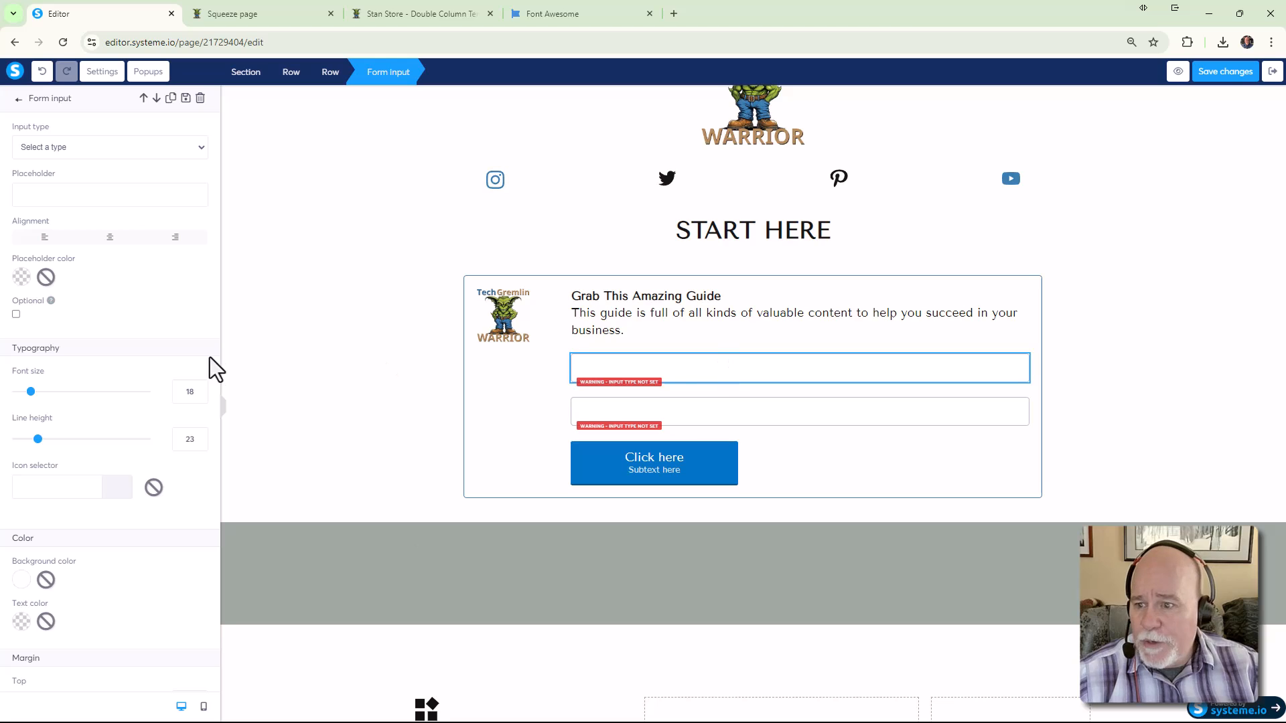
pyautogui.click(435, 15)
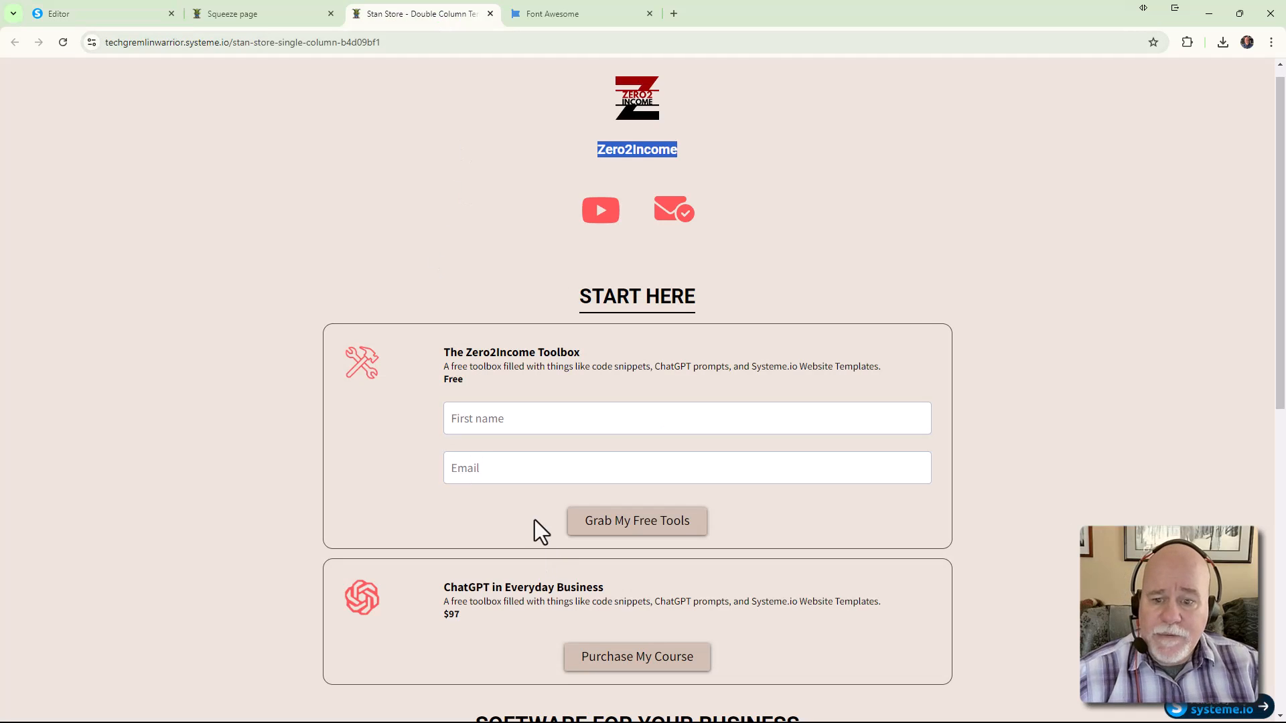
pyautogui.click(76, 16)
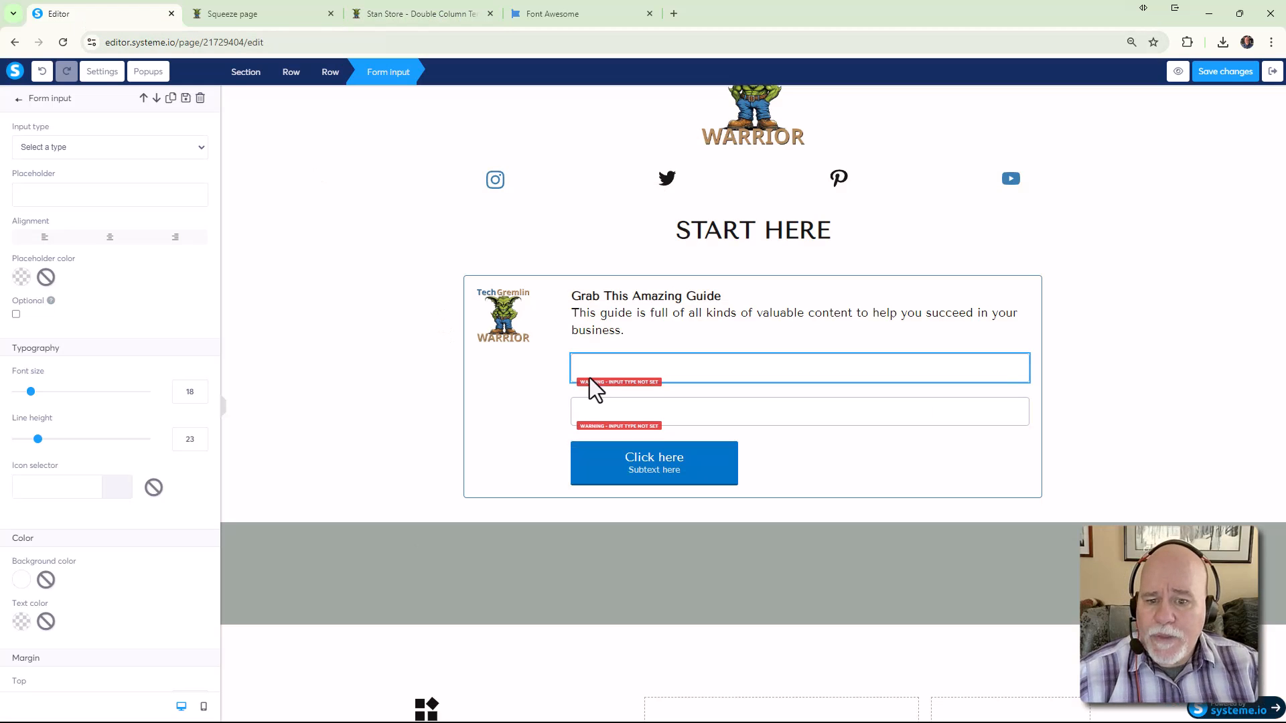
pyautogui.click(588, 371)
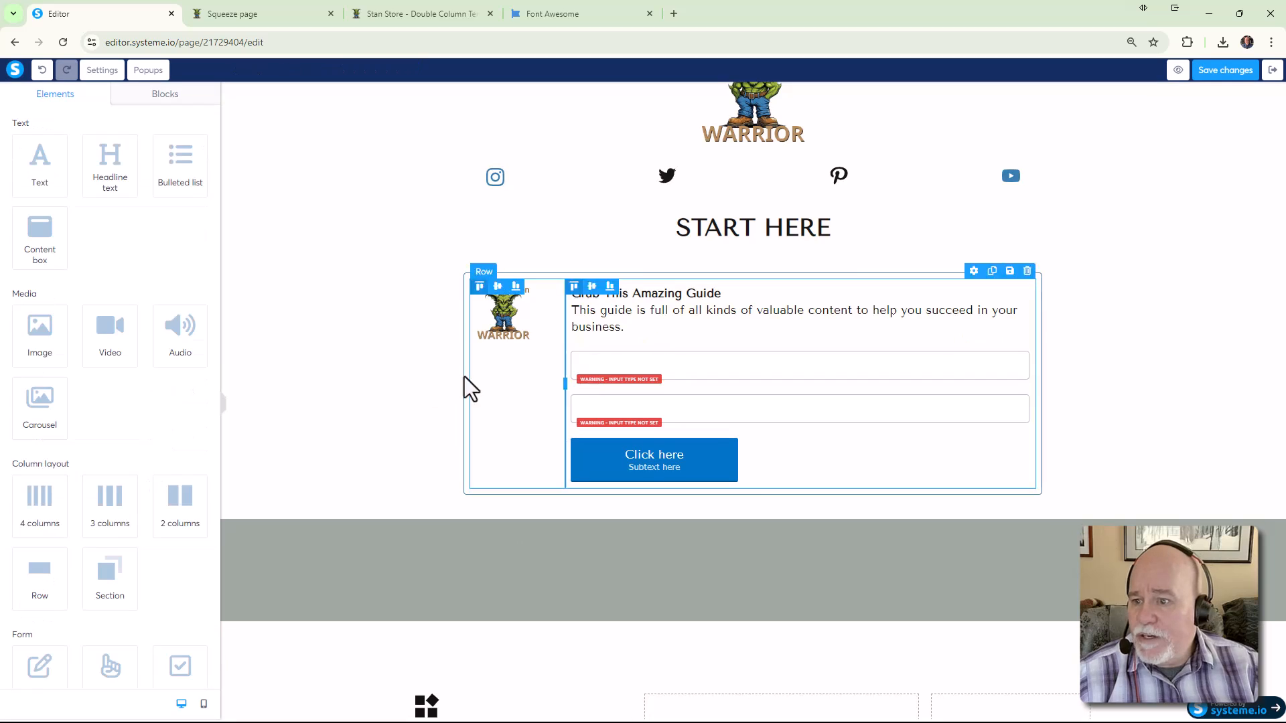
pyautogui.click(656, 371)
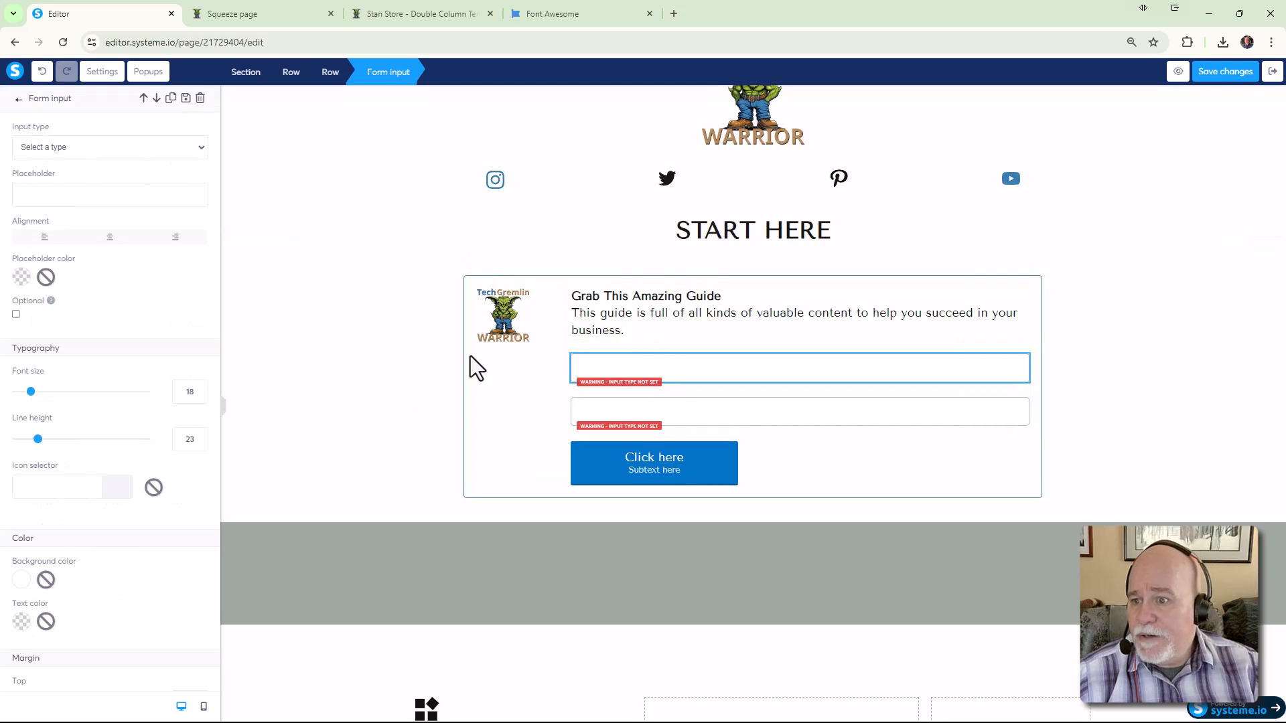
pyautogui.click(163, 154)
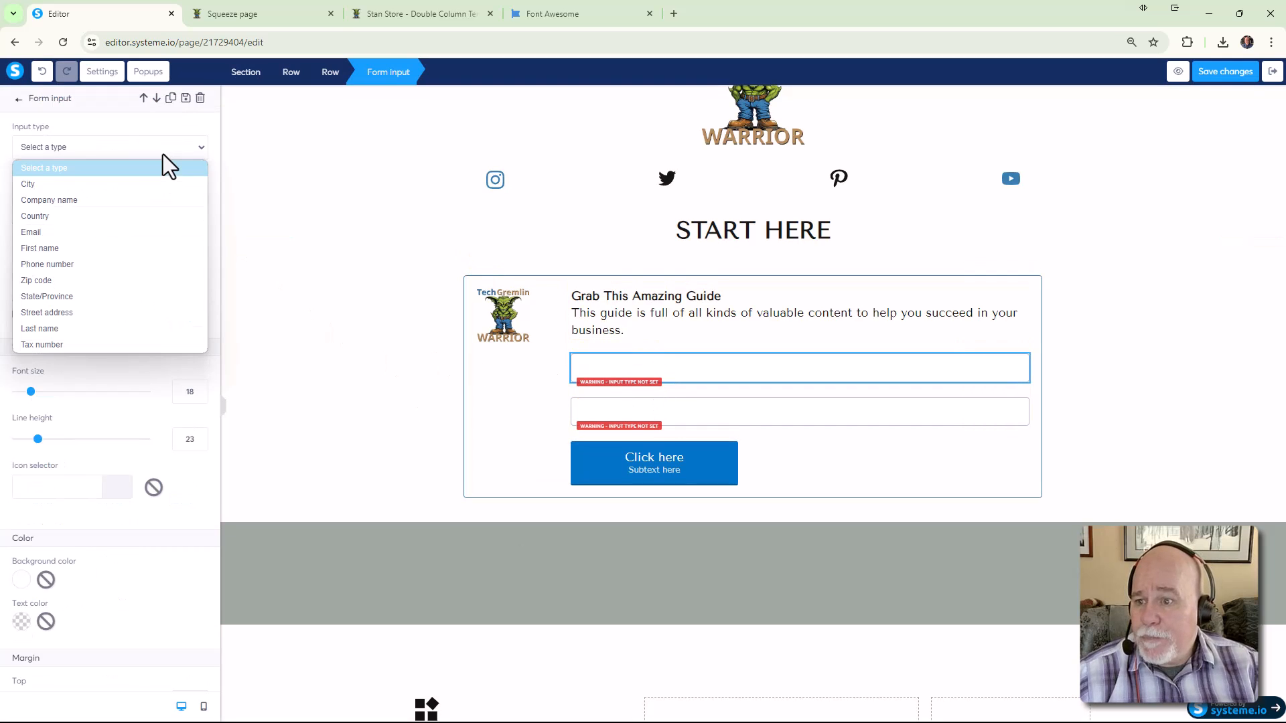
pyautogui.click(126, 248)
# Make the second form field an Email input and bring up the Click here button's settings
pyautogui.click(617, 415)
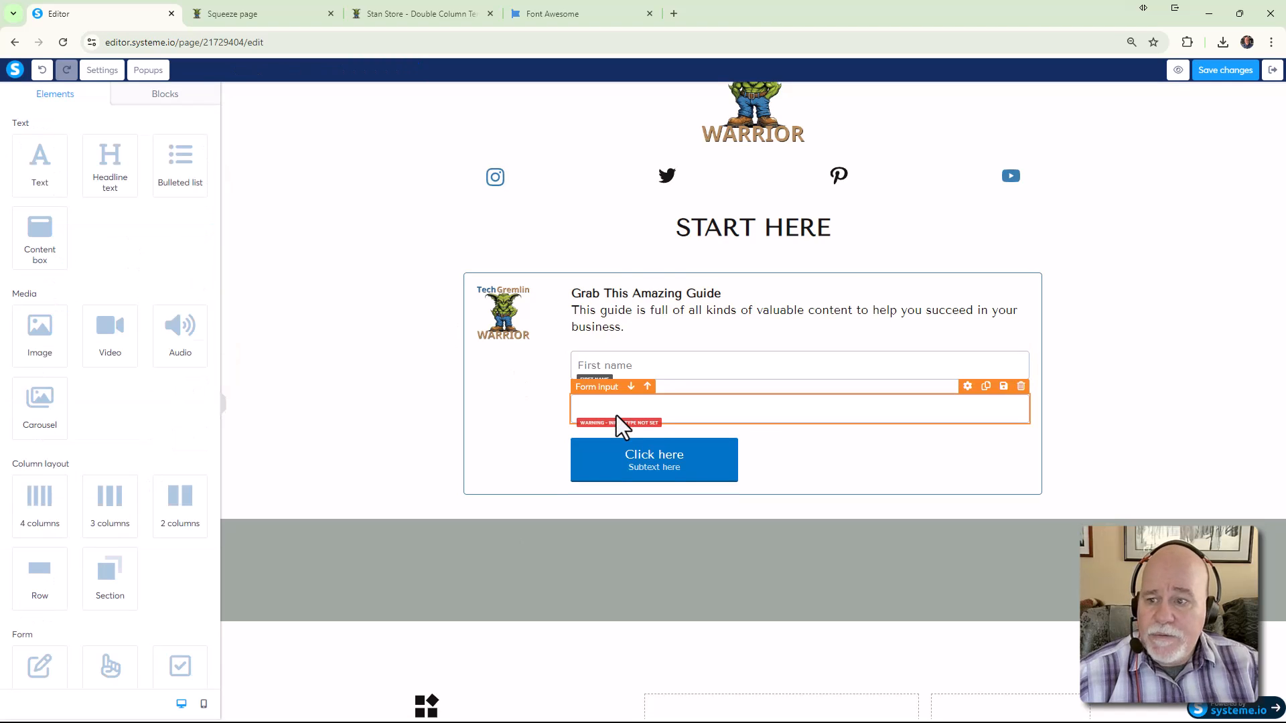
pyautogui.click(616, 416)
pyautogui.click(139, 148)
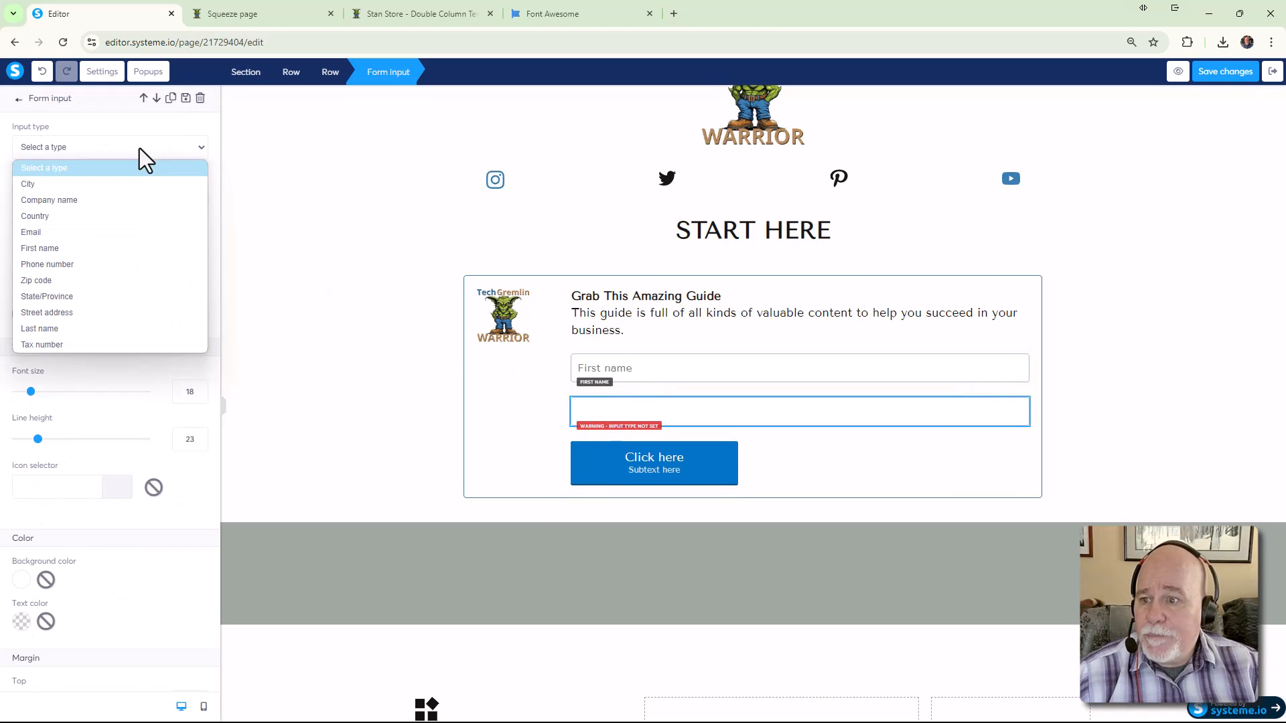
pyautogui.click(115, 233)
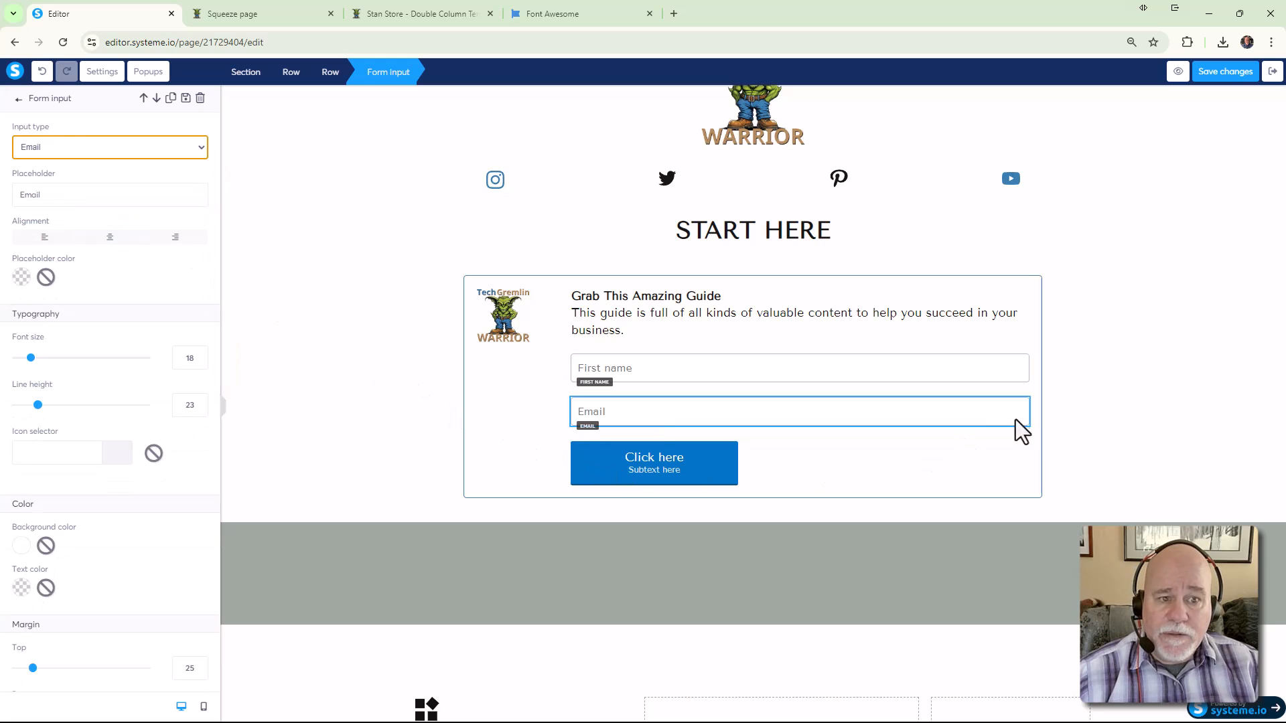
pyautogui.click(713, 488)
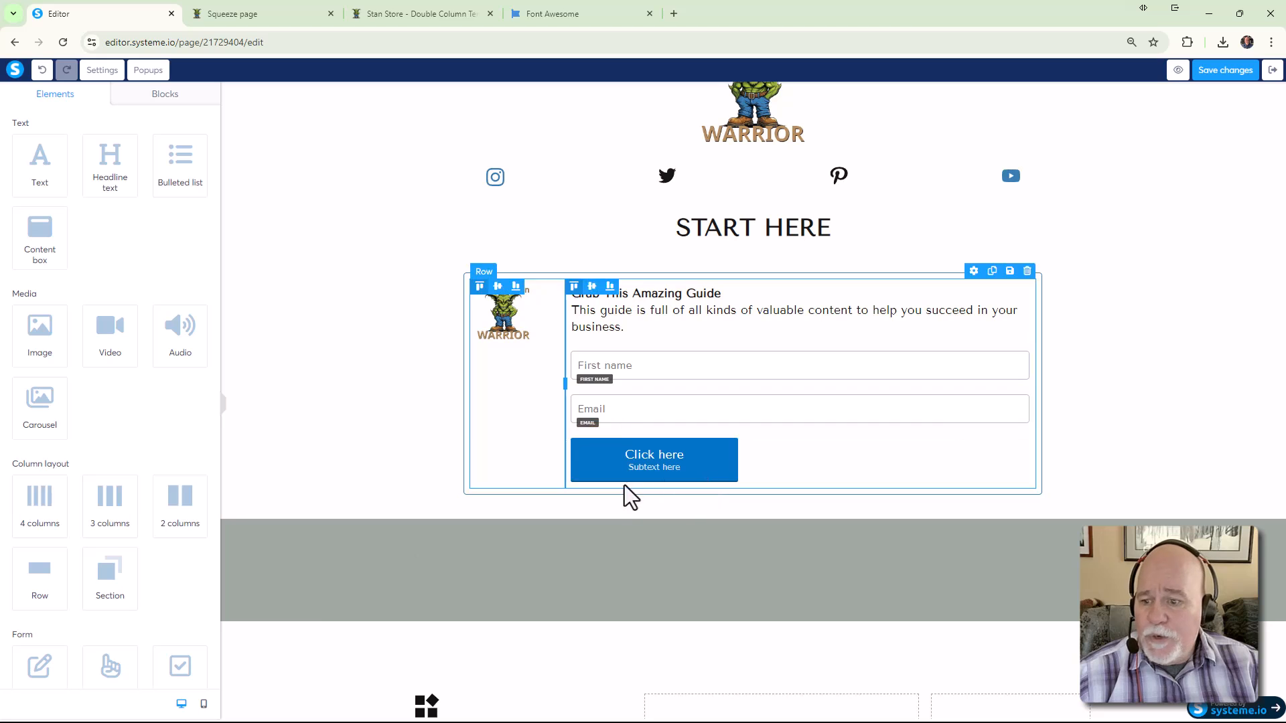
pyautogui.click(655, 472)
pyautogui.scroll(-5, 168, 467)
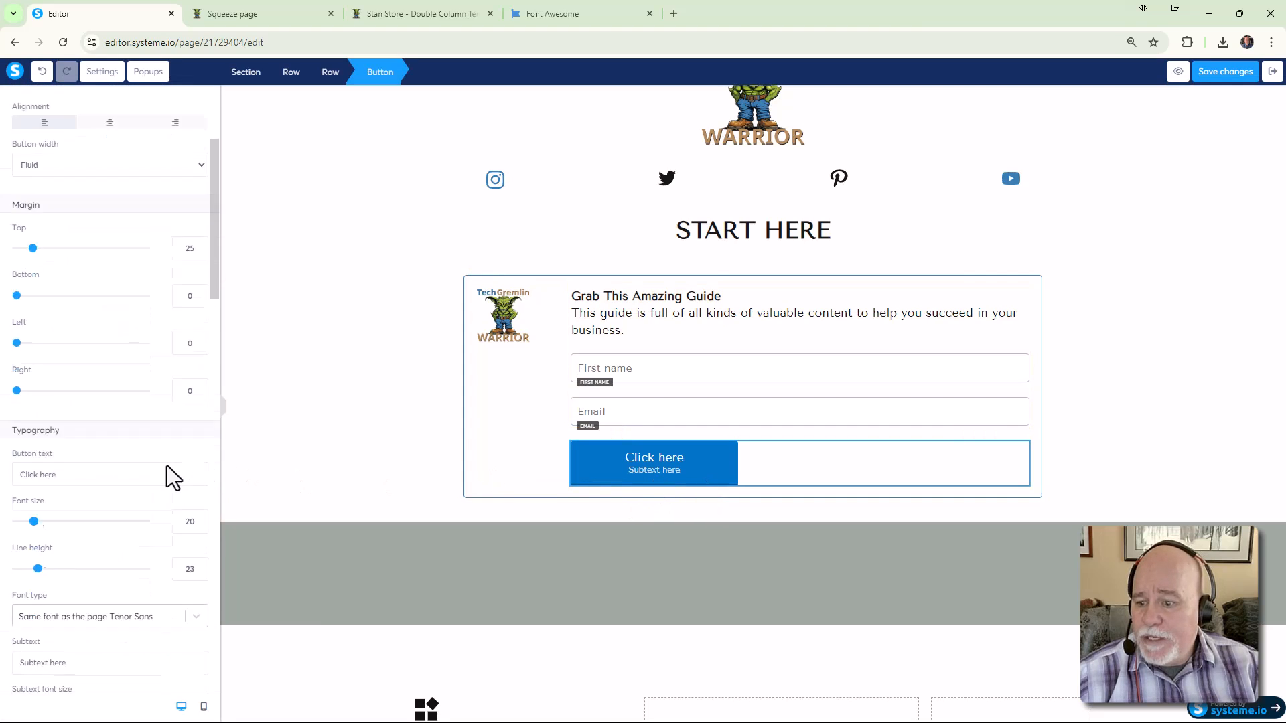
pyautogui.scroll(-4, 167, 465)
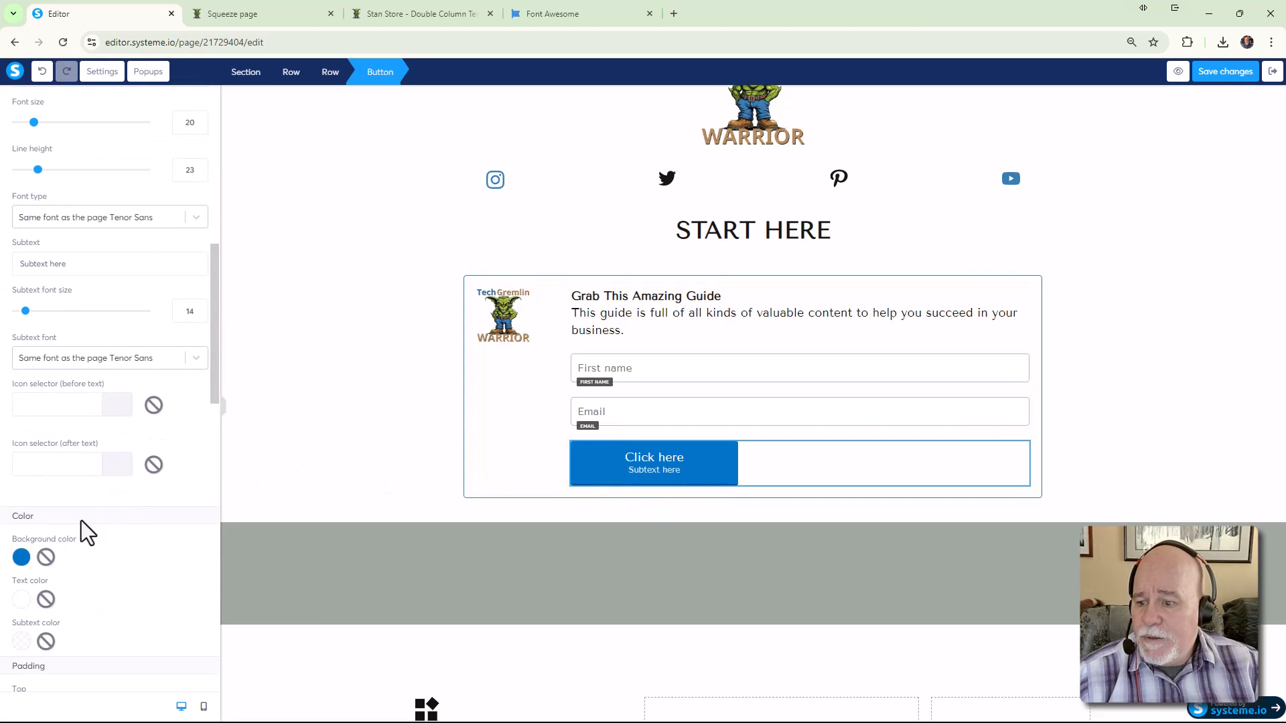
# Change the Click here button's background from 0174C7 to the saved blue 397DB1
pyautogui.click(21, 562)
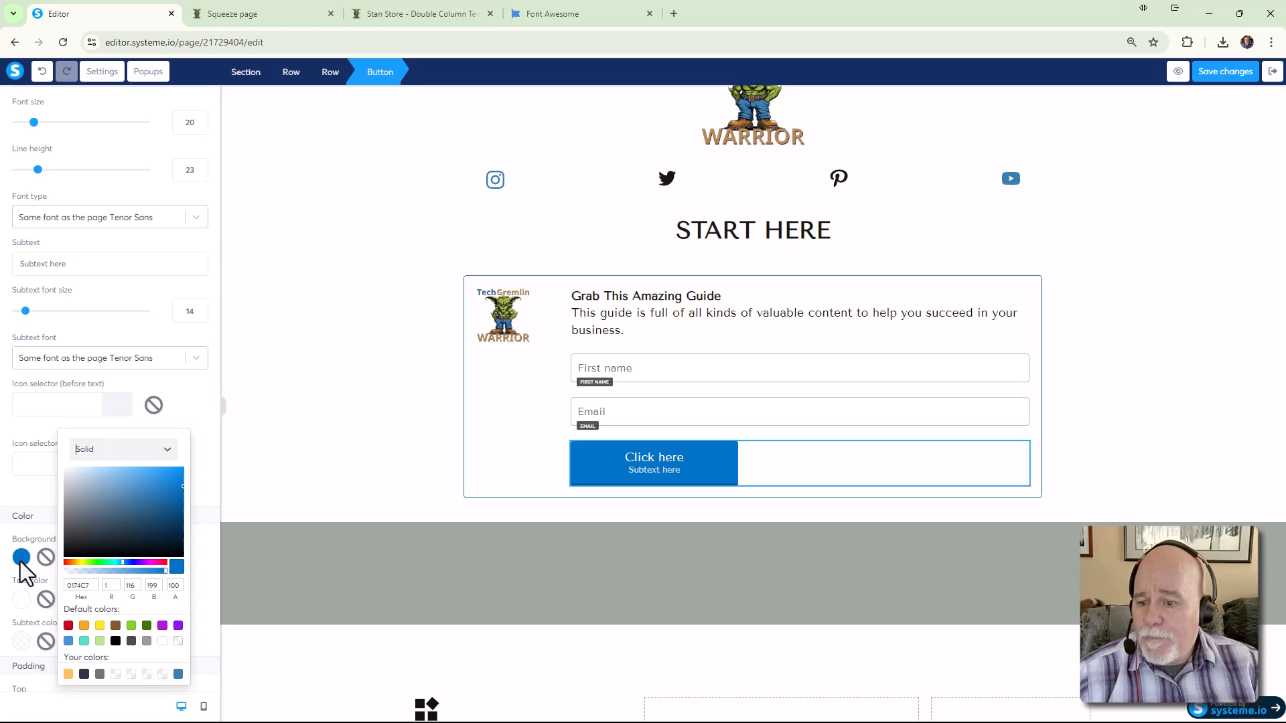
pyautogui.click(179, 674)
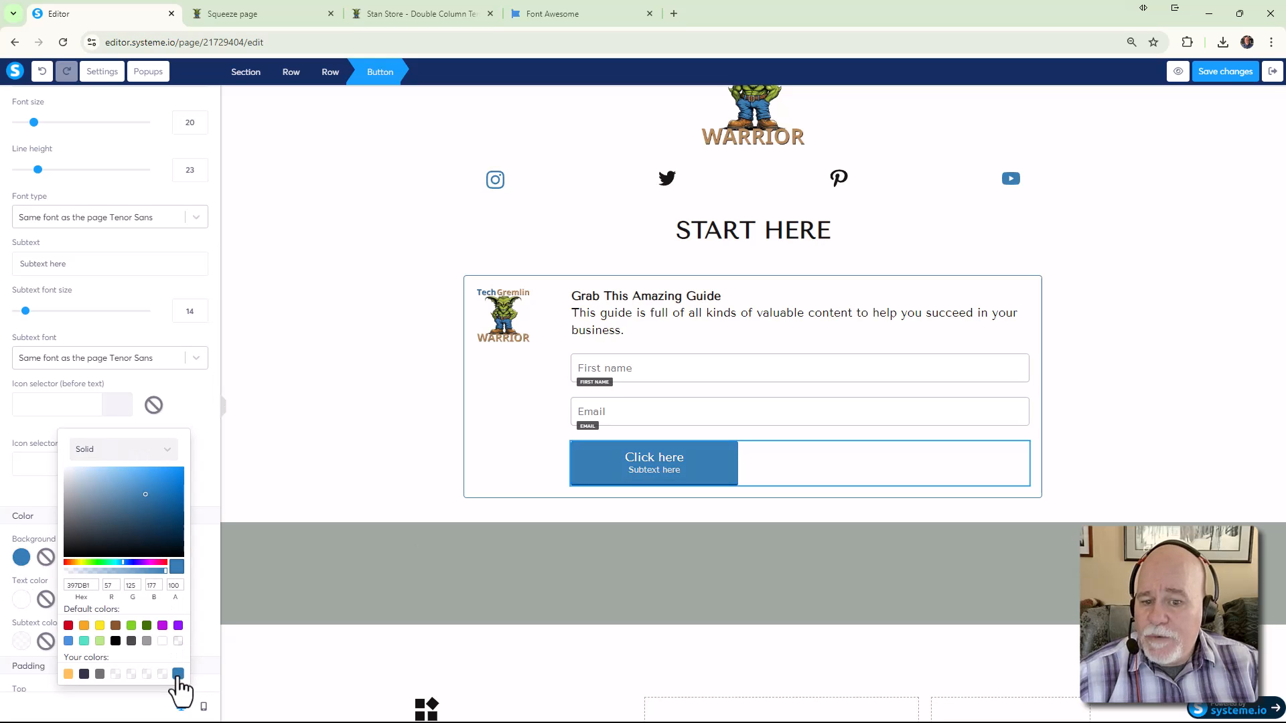
pyautogui.click(234, 485)
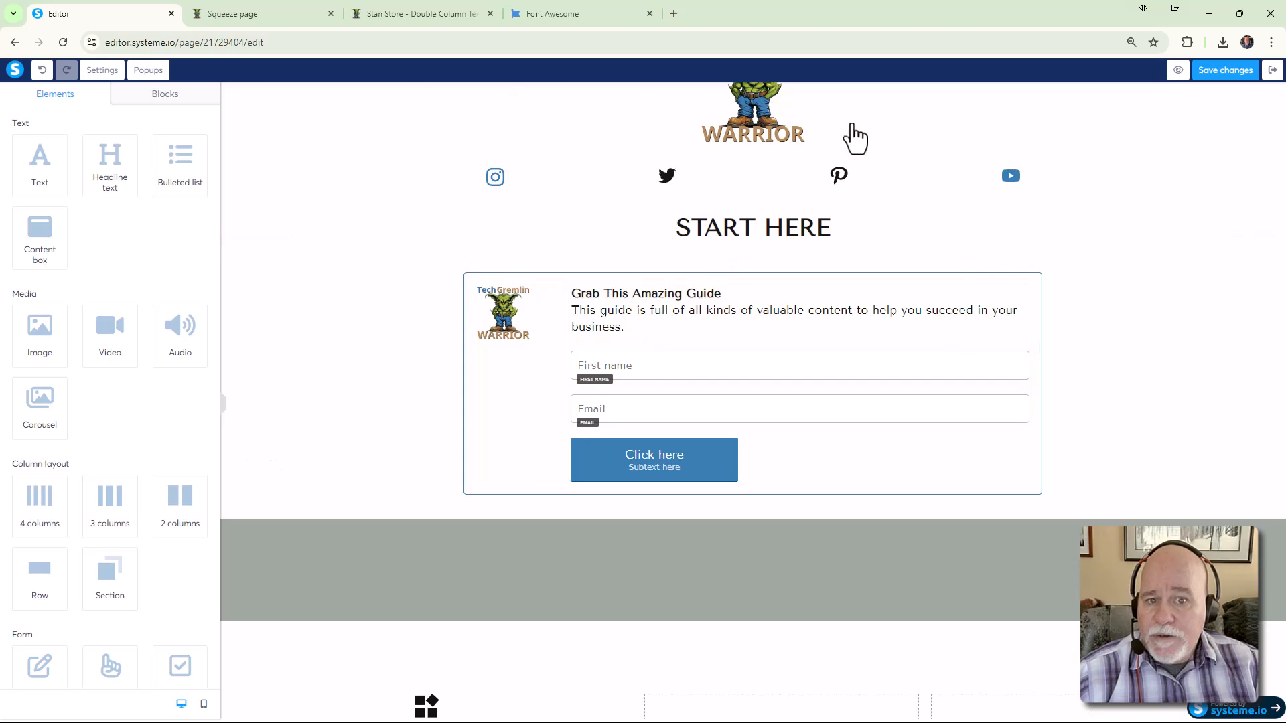
pyautogui.click(610, 471)
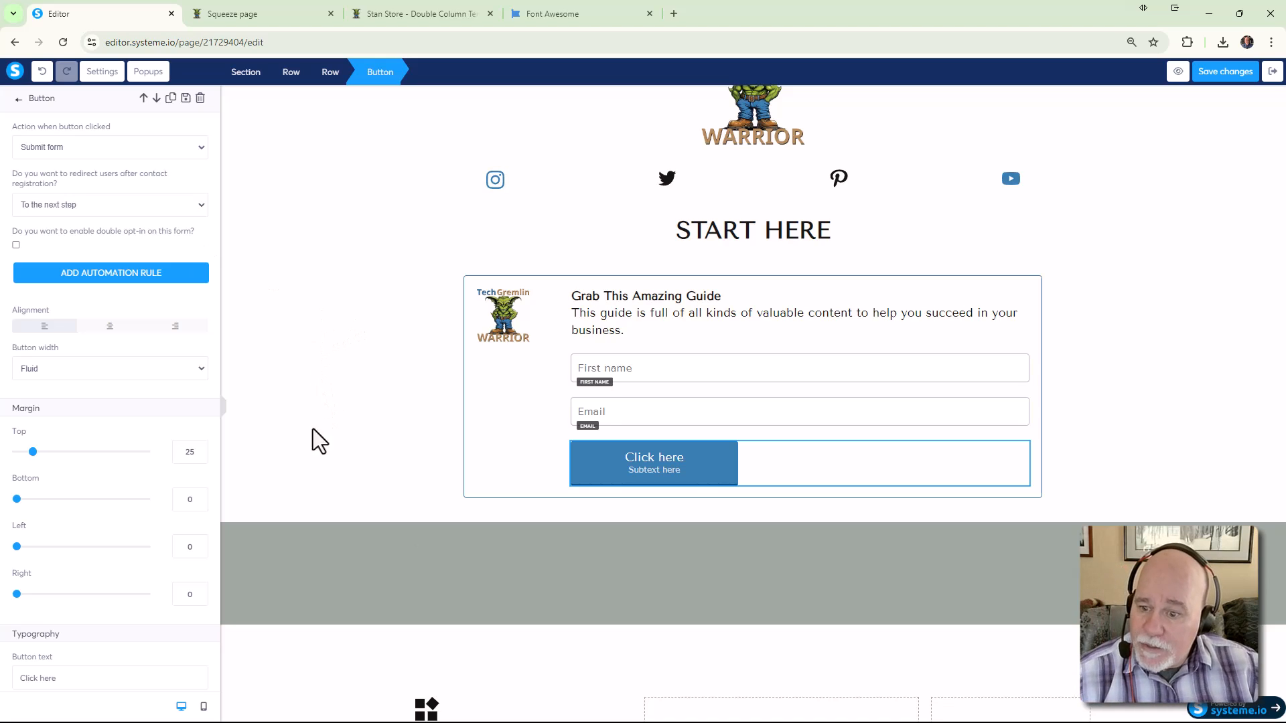
pyautogui.scroll(-7, 220, 427)
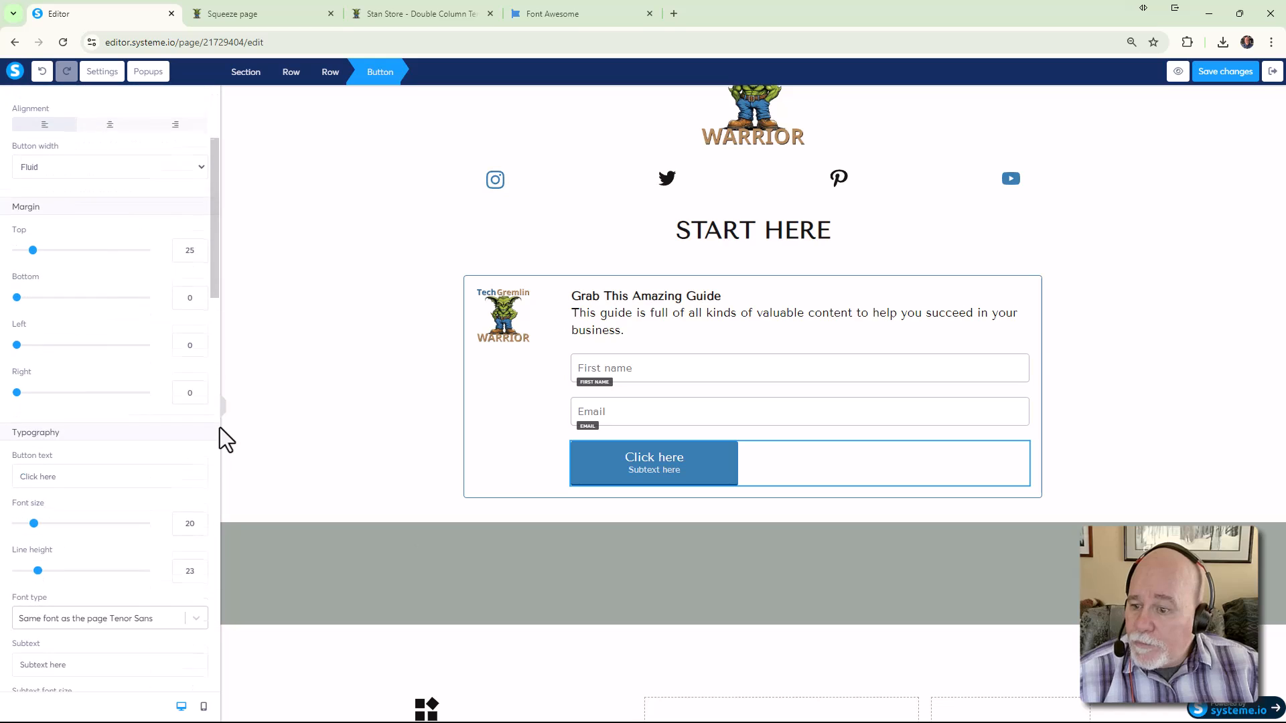
pyautogui.scroll(-5, 219, 428)
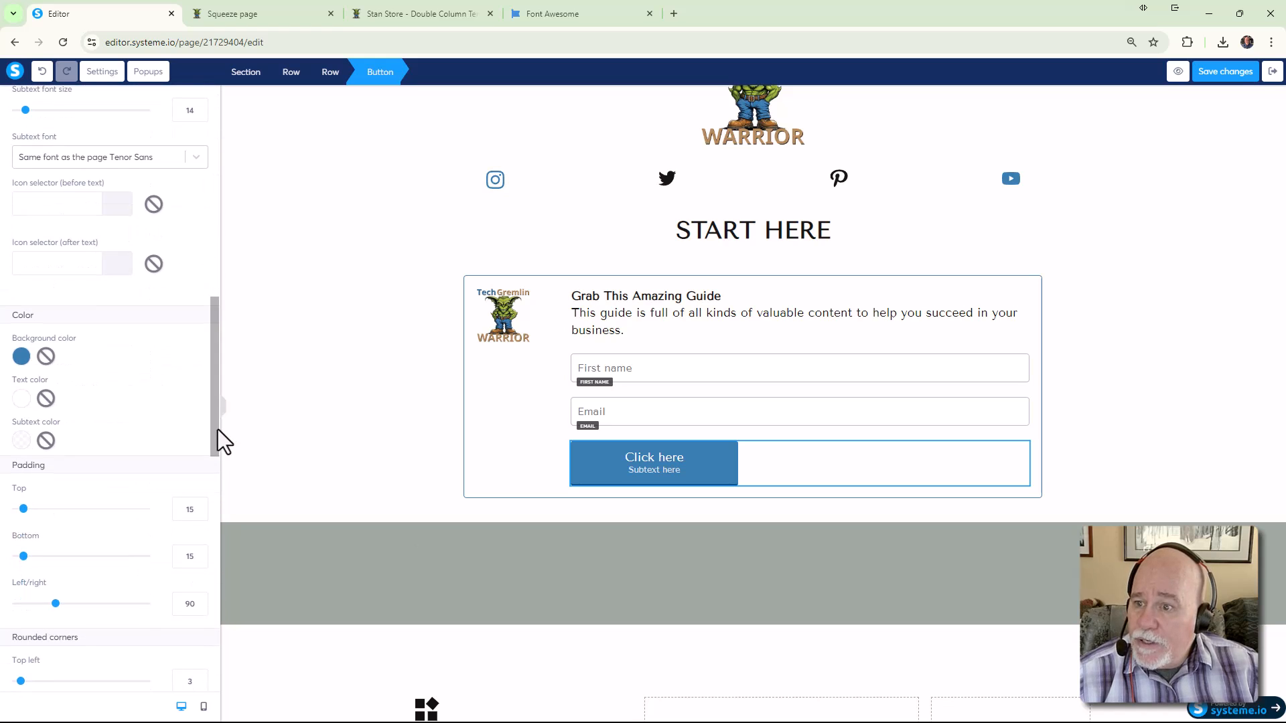
pyautogui.scroll(3, 220, 434)
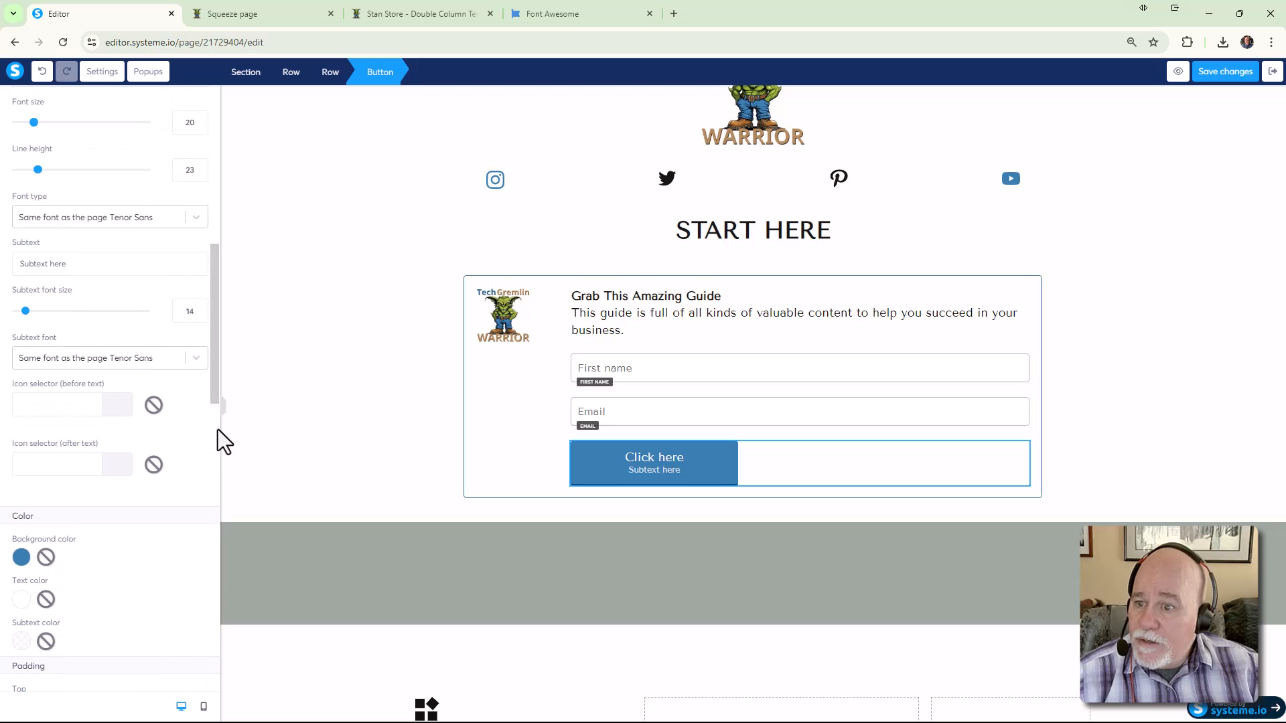
pyautogui.scroll(1, 218, 431)
# Change the button text from 'Click here' to 'Grab My Free Guide'
pyautogui.moveTo(104, 142); pyautogui.dragTo(3, 151)
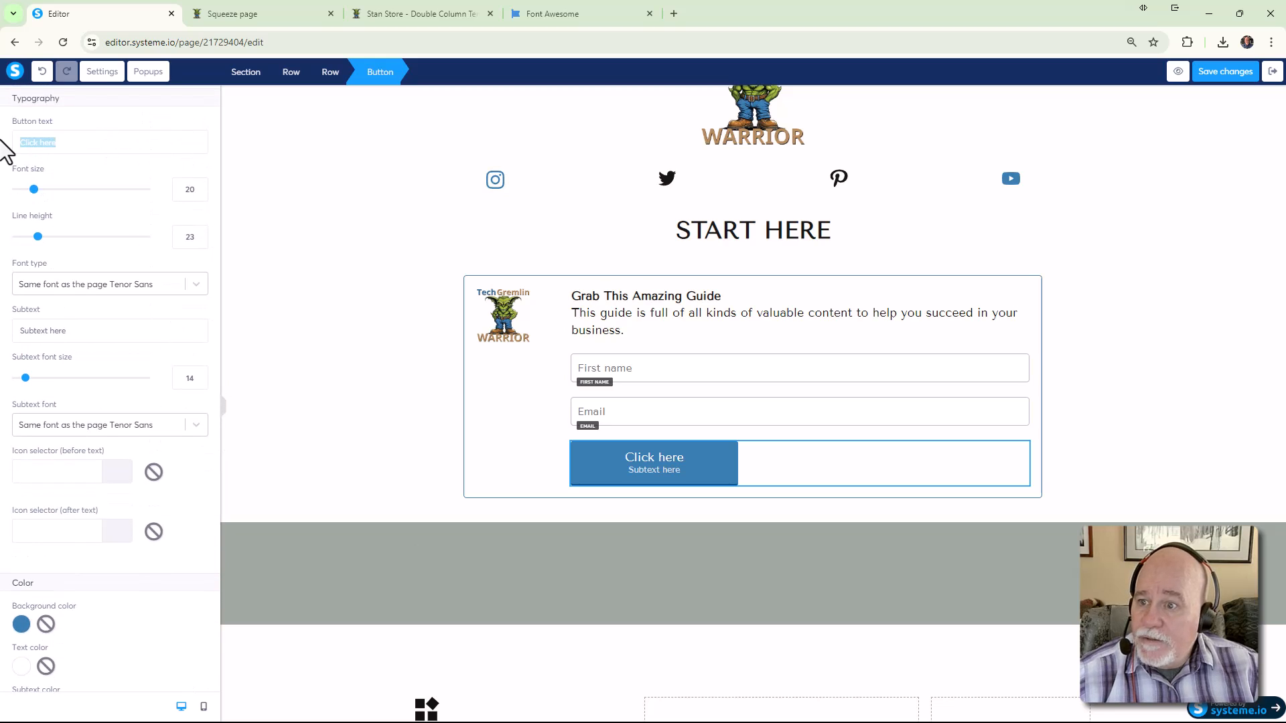
pyautogui.click(446, 13)
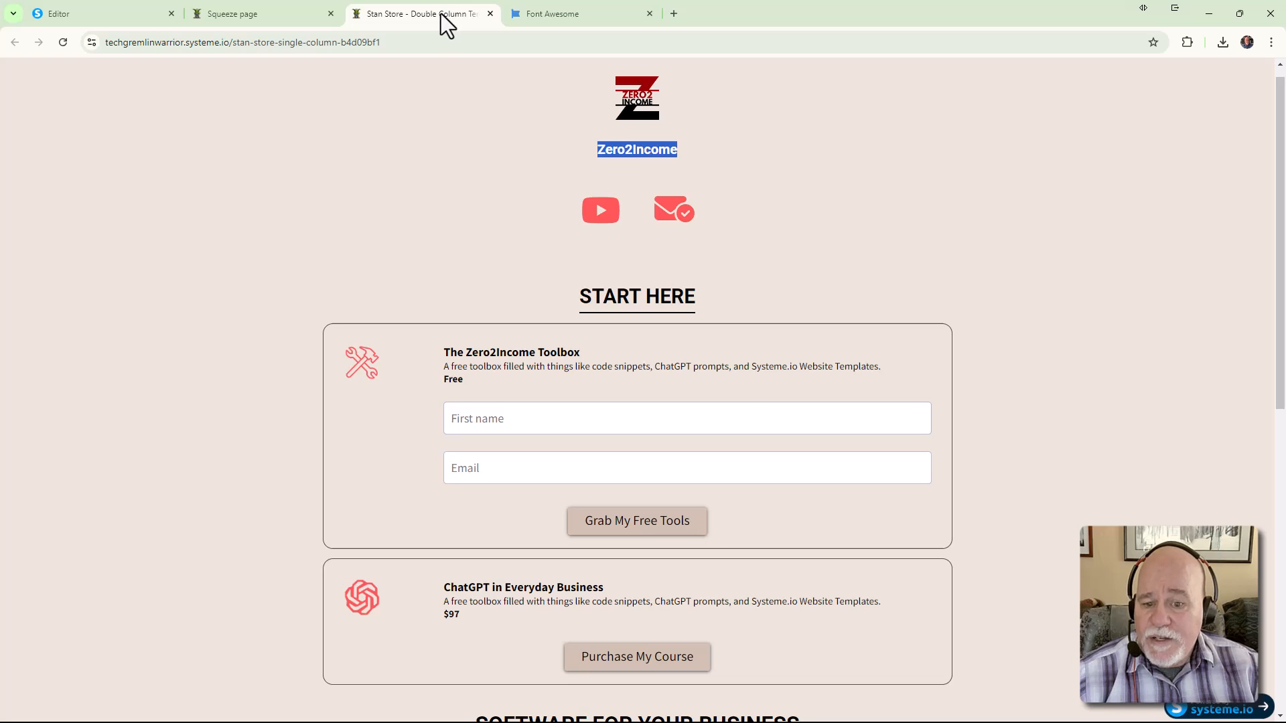
pyautogui.click(131, 16)
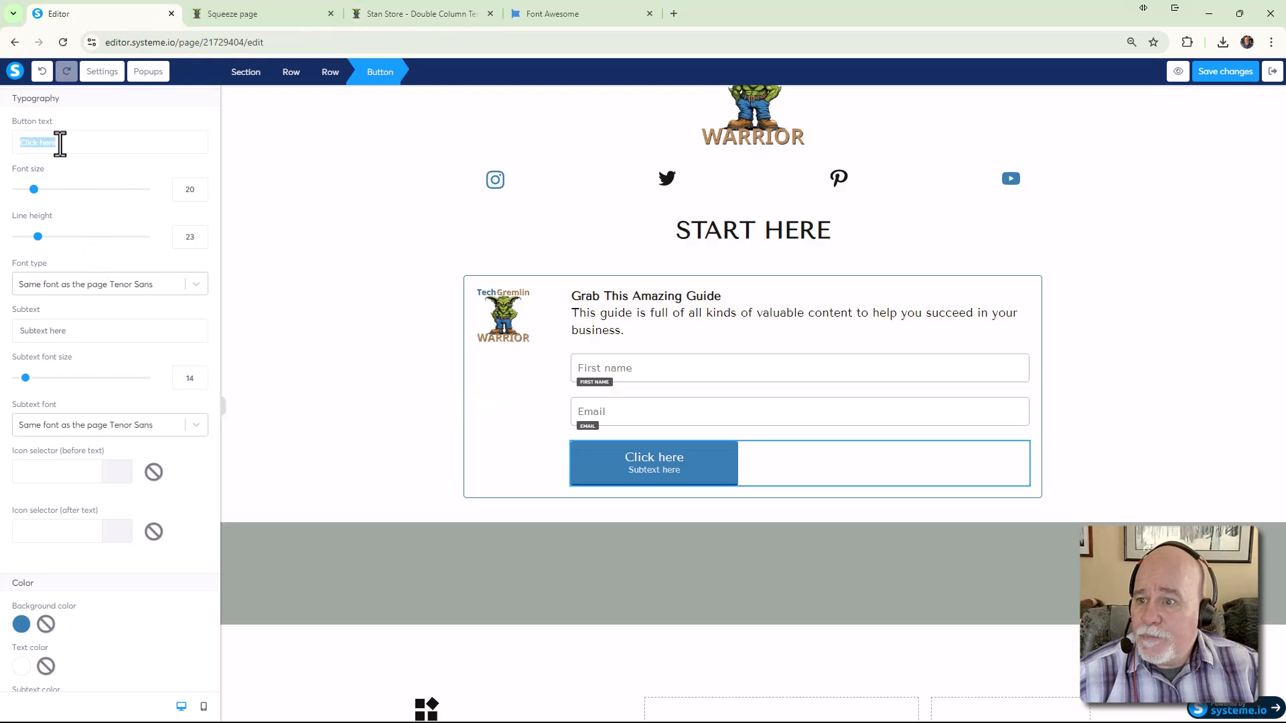
pyautogui.moveTo(59, 143); pyautogui.dragTo(1, 145)
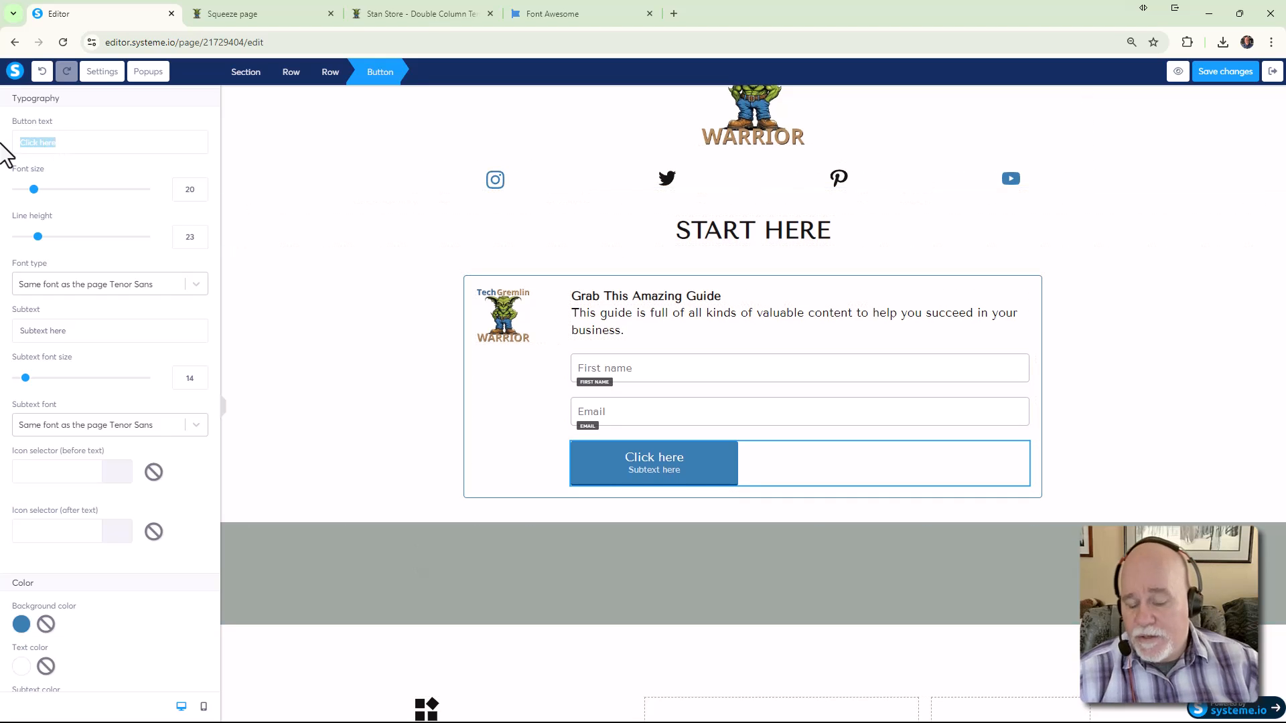
pyautogui.write('Grab M')
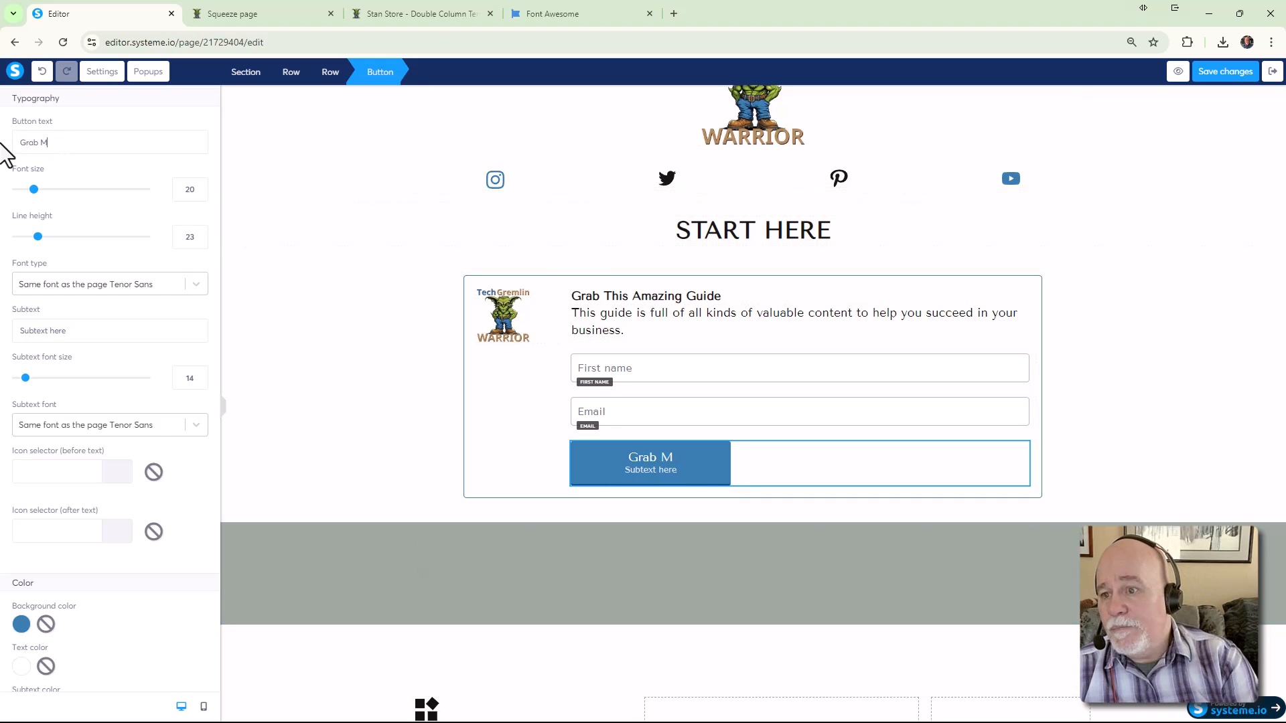
pyautogui.write('y Free Guide')
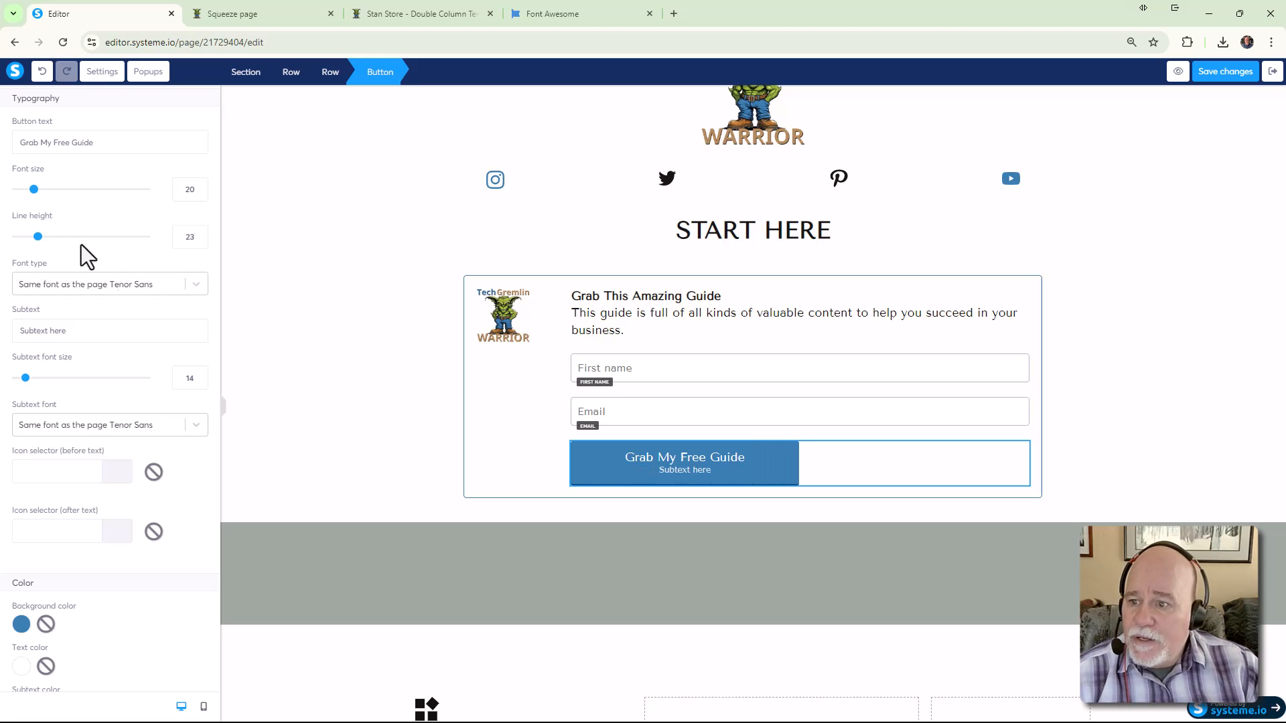
# Replace the button's placeholder subtext with 'Don't Worry, We Hate Spam Too!'
pyautogui.click(666, 473)
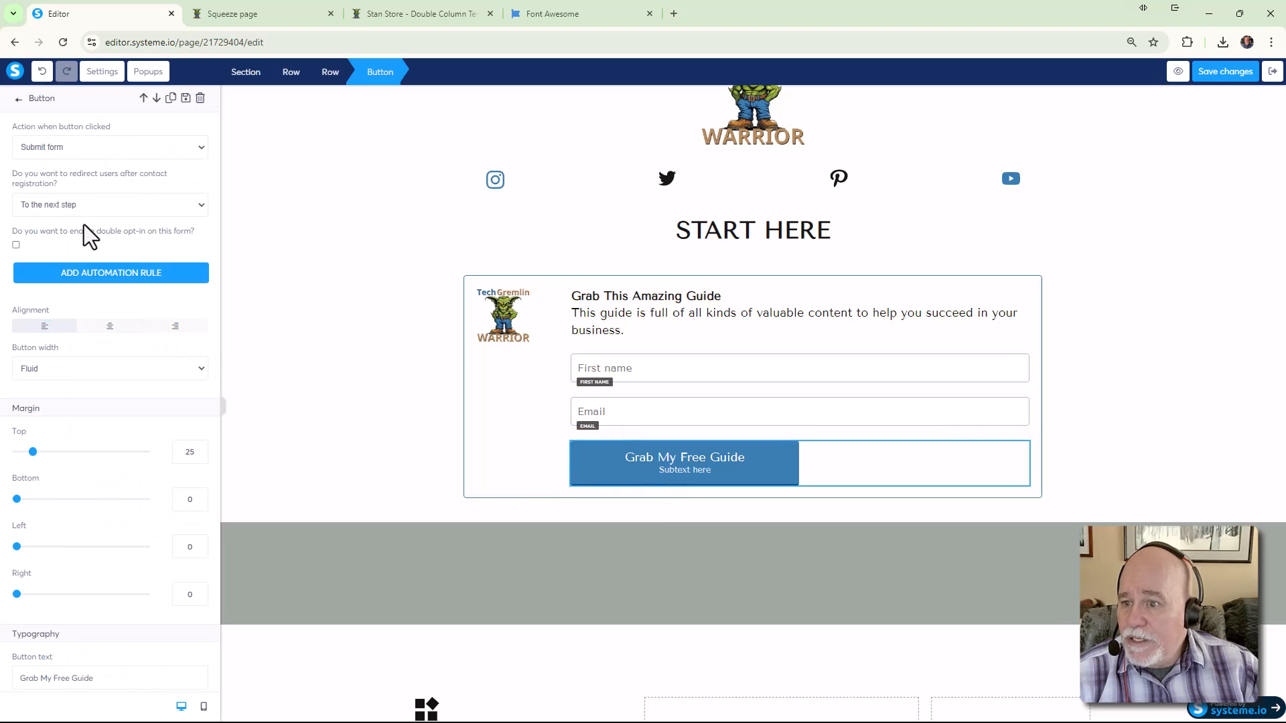
pyautogui.scroll(-3, 73, 211)
pyautogui.scroll(-3, 75, 214)
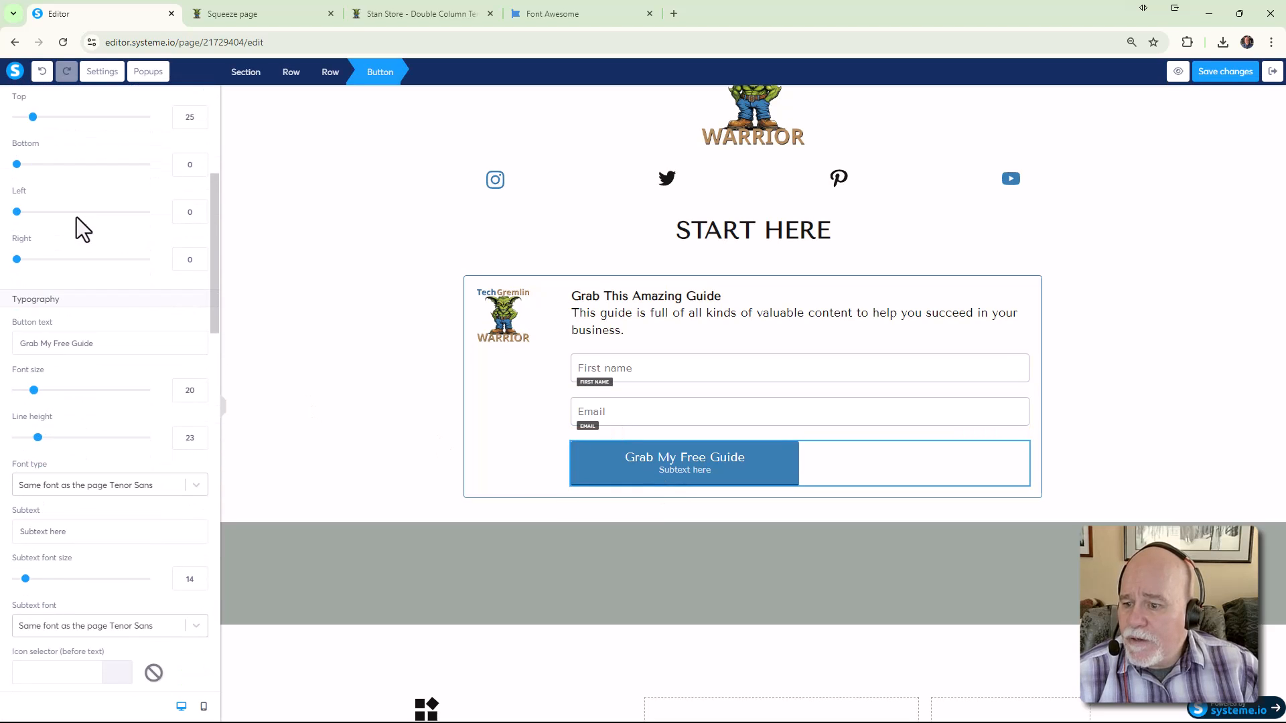
pyautogui.moveTo(90, 531); pyautogui.dragTo(9, 536)
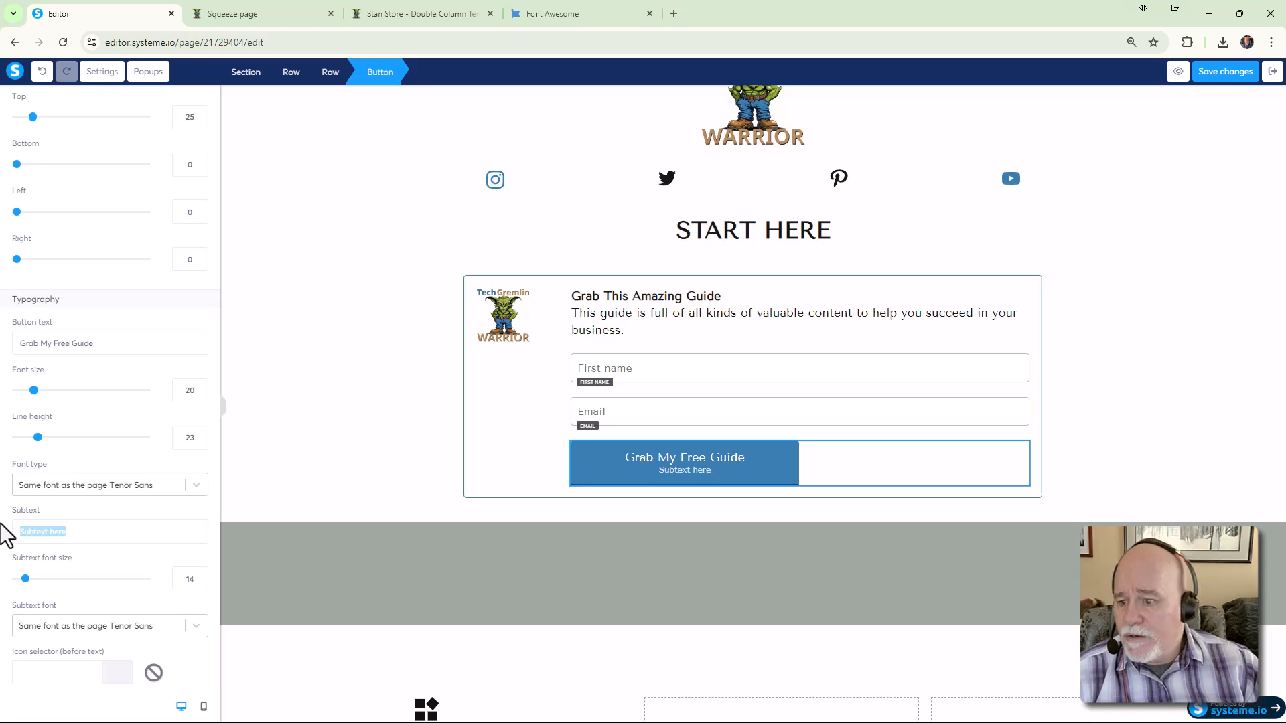
pyautogui.write("Don't Worr")
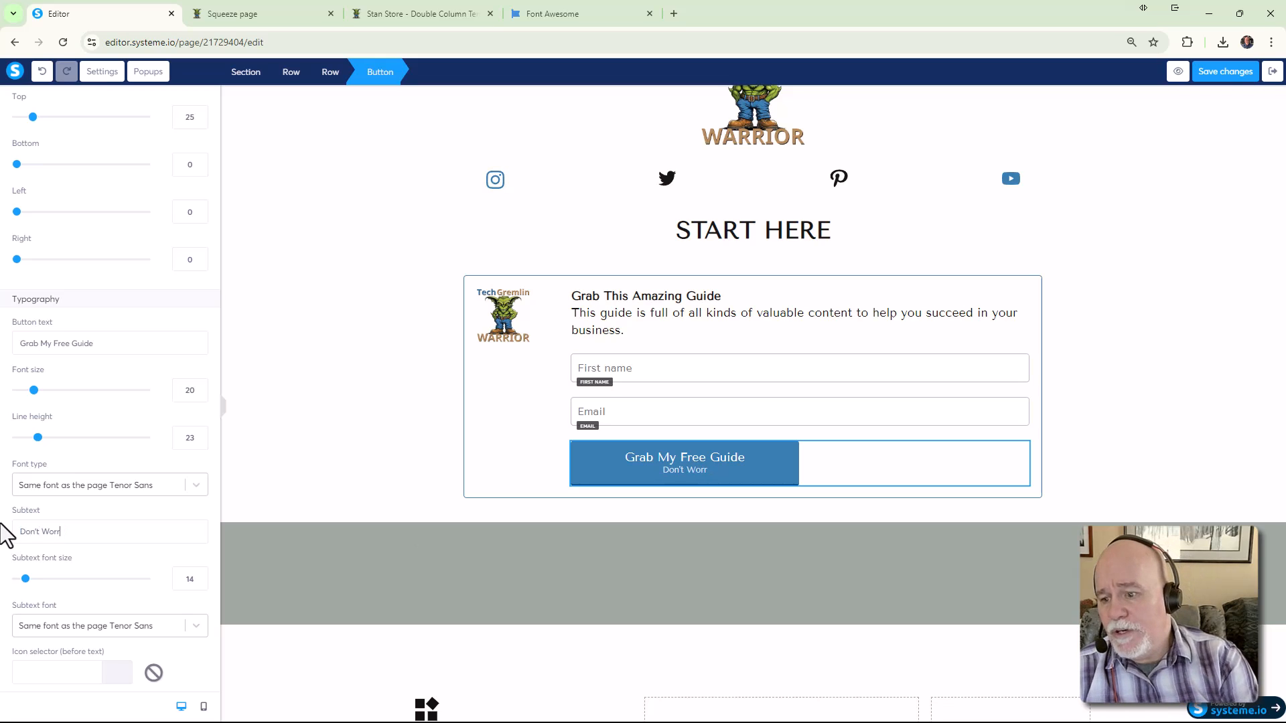
pyautogui.write('y , We ')
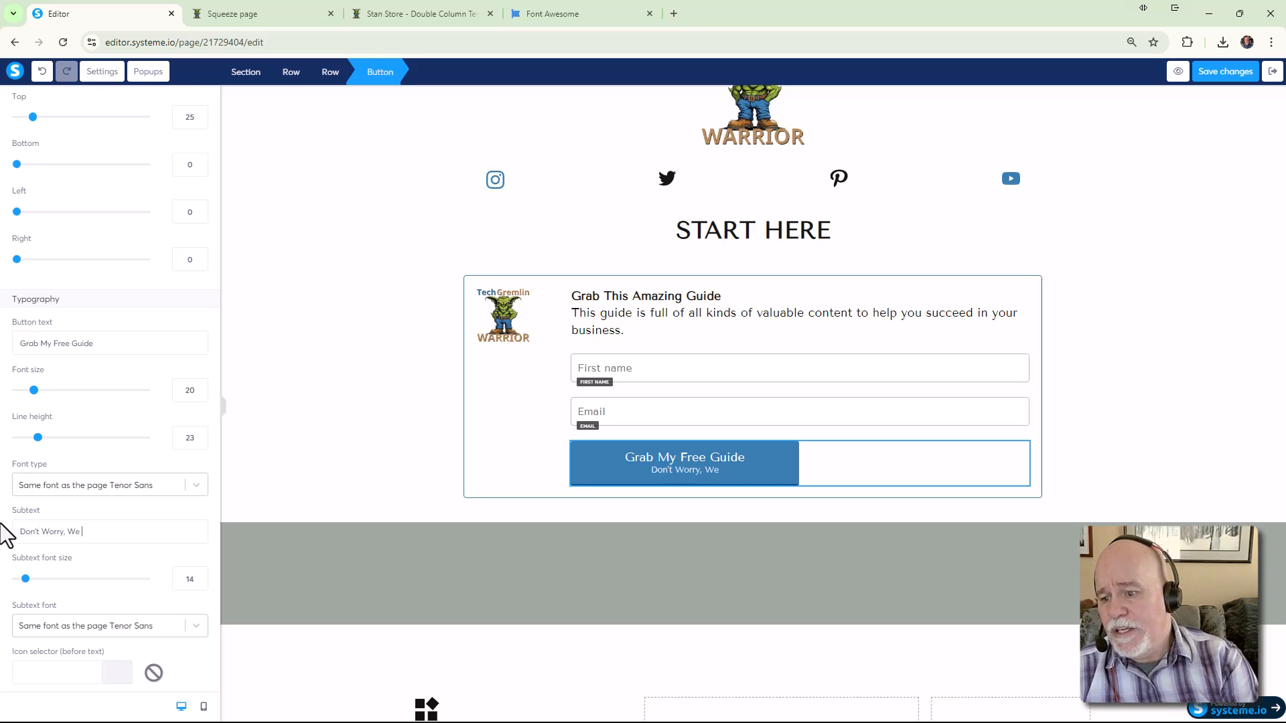
pyautogui.write('Hate Spa')
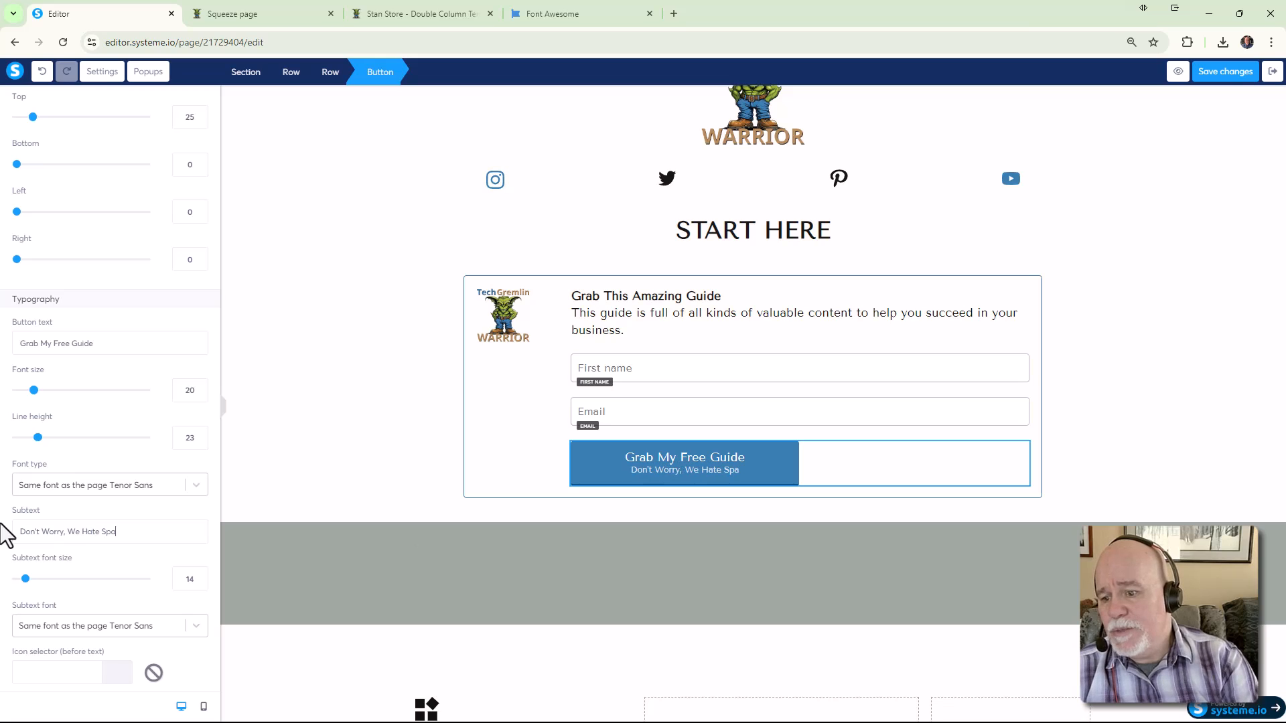
pyautogui.write('m To')
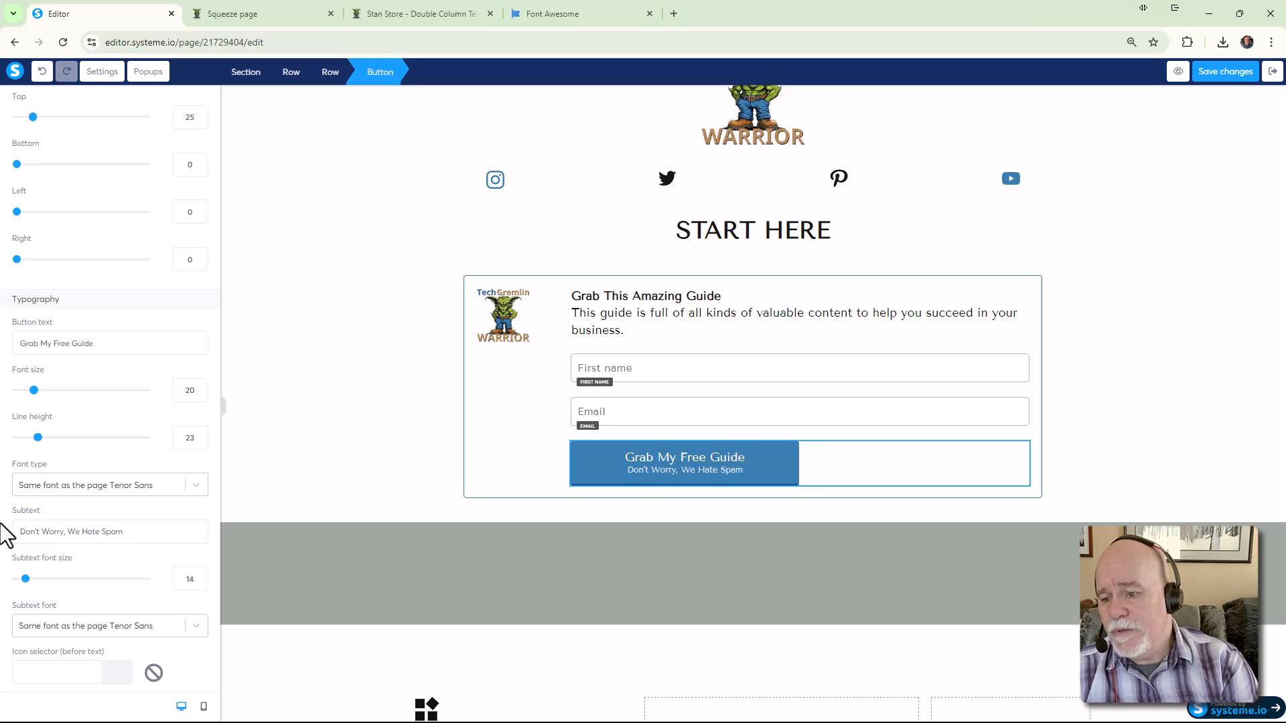
pyautogui.write('o!')
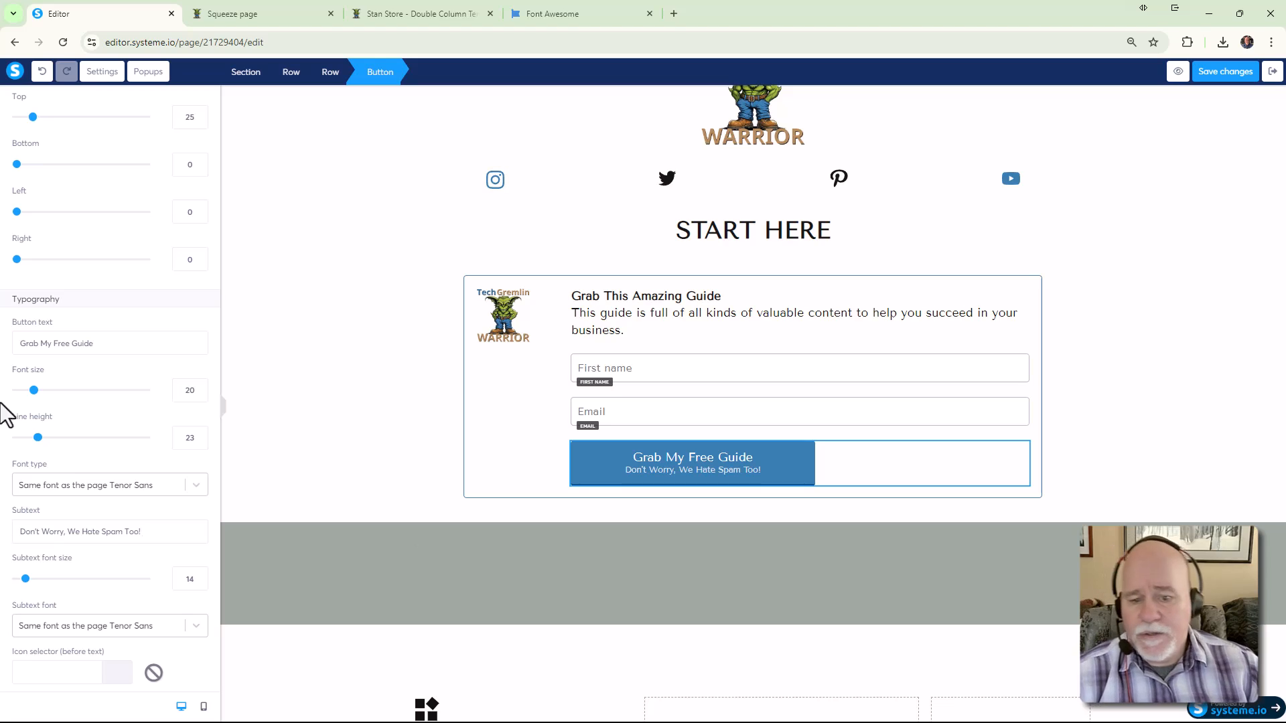
pyautogui.click(1062, 474)
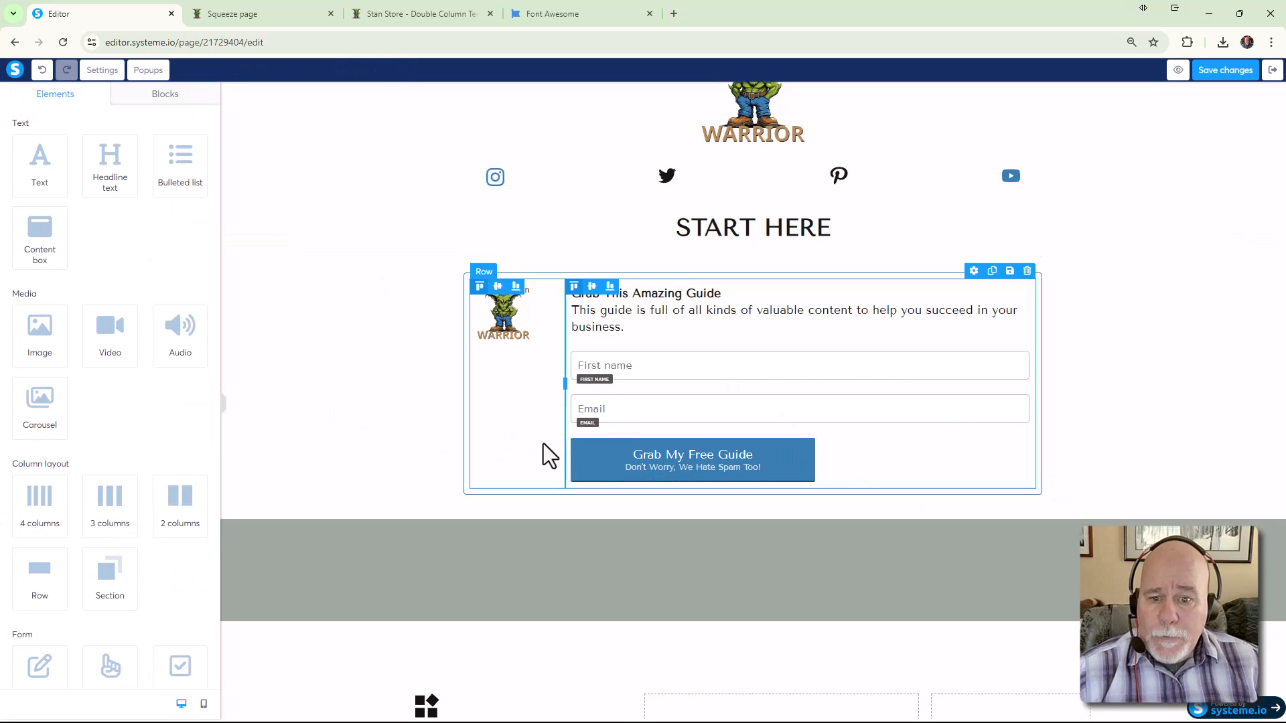
# Set the opt-in button's click action to Download file and open the file upload window
pyautogui.click(626, 468)
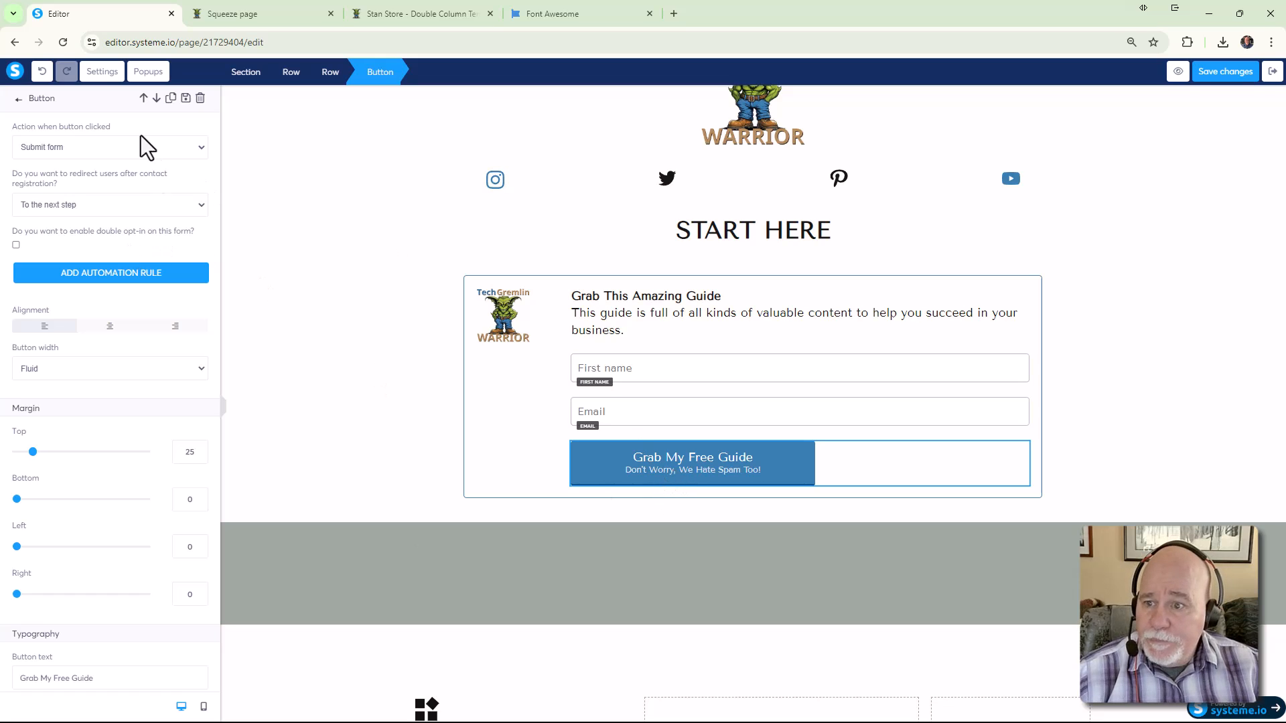
pyautogui.click(198, 152)
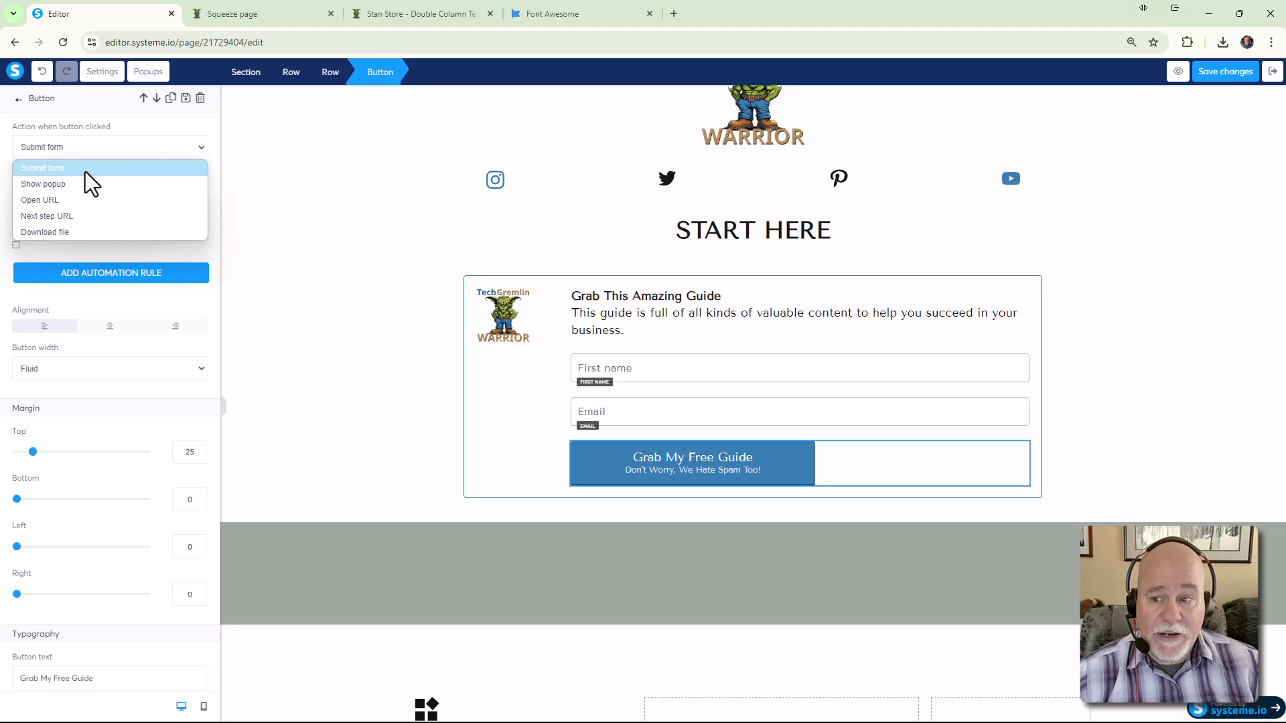
pyautogui.click(73, 233)
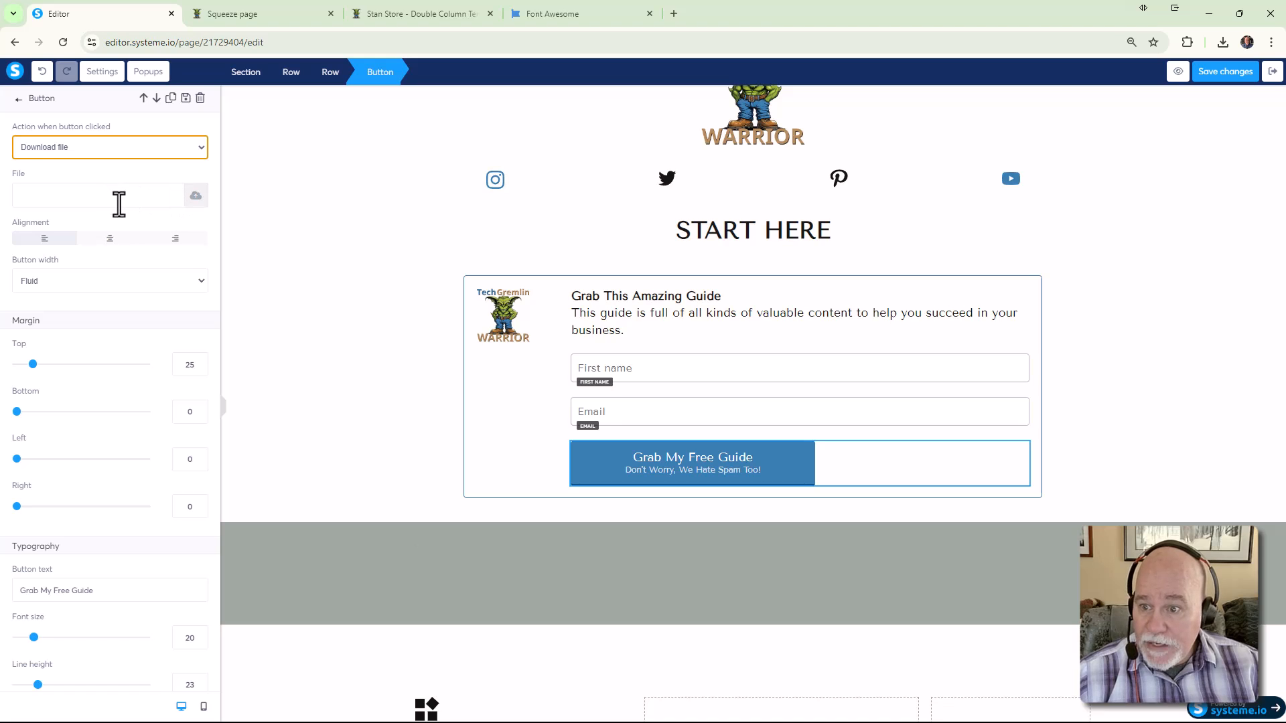
pyautogui.click(195, 199)
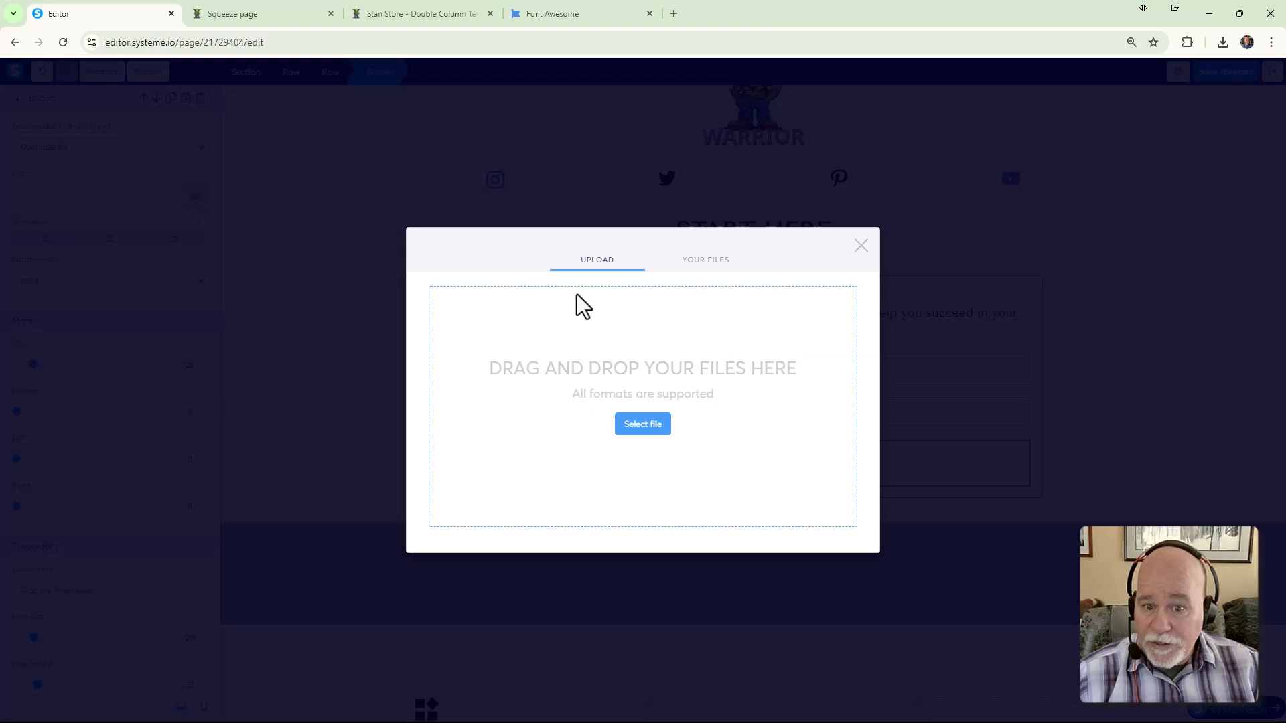
# Upload the Membership Answer Man Websites and Tools List PDF and insert it as the button's file
pyautogui.click(724, 267)
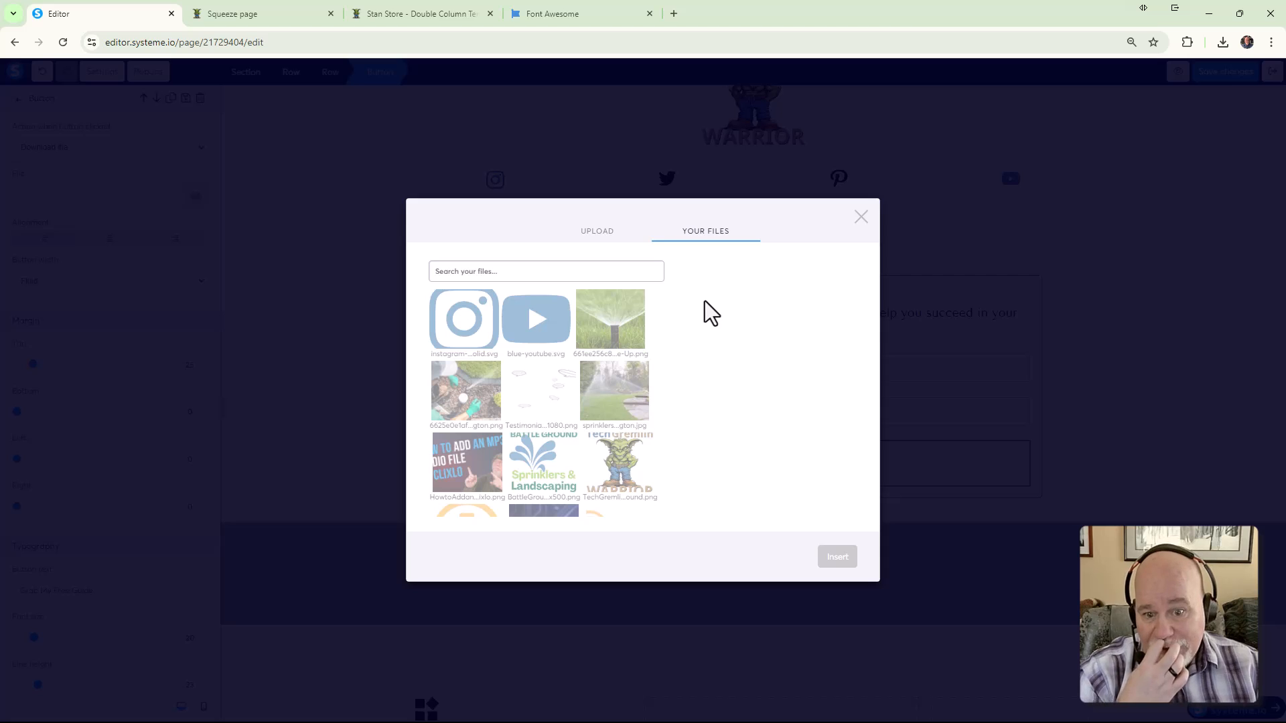
pyautogui.scroll(-1, 652, 355)
pyautogui.scroll(1, 651, 355)
pyautogui.scroll(1, 651, 355)
pyautogui.click(598, 234)
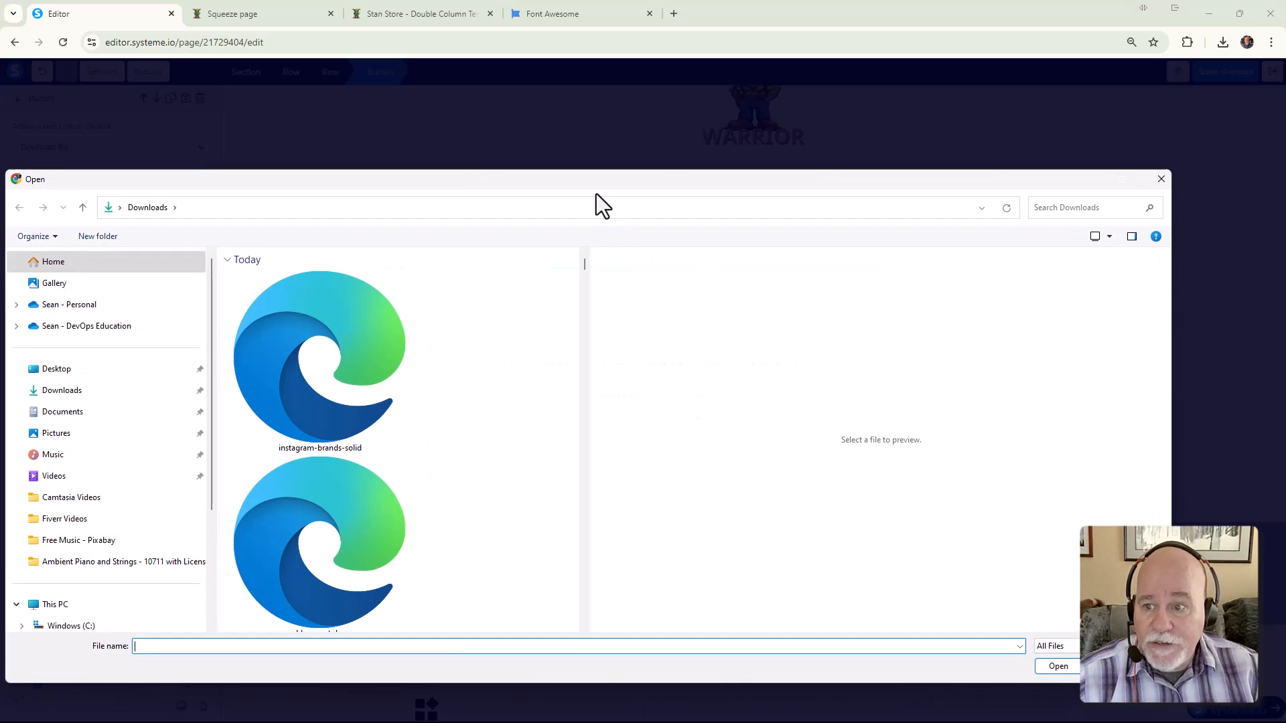
pyautogui.moveTo(593, 187); pyautogui.dragTo(1285, 268)
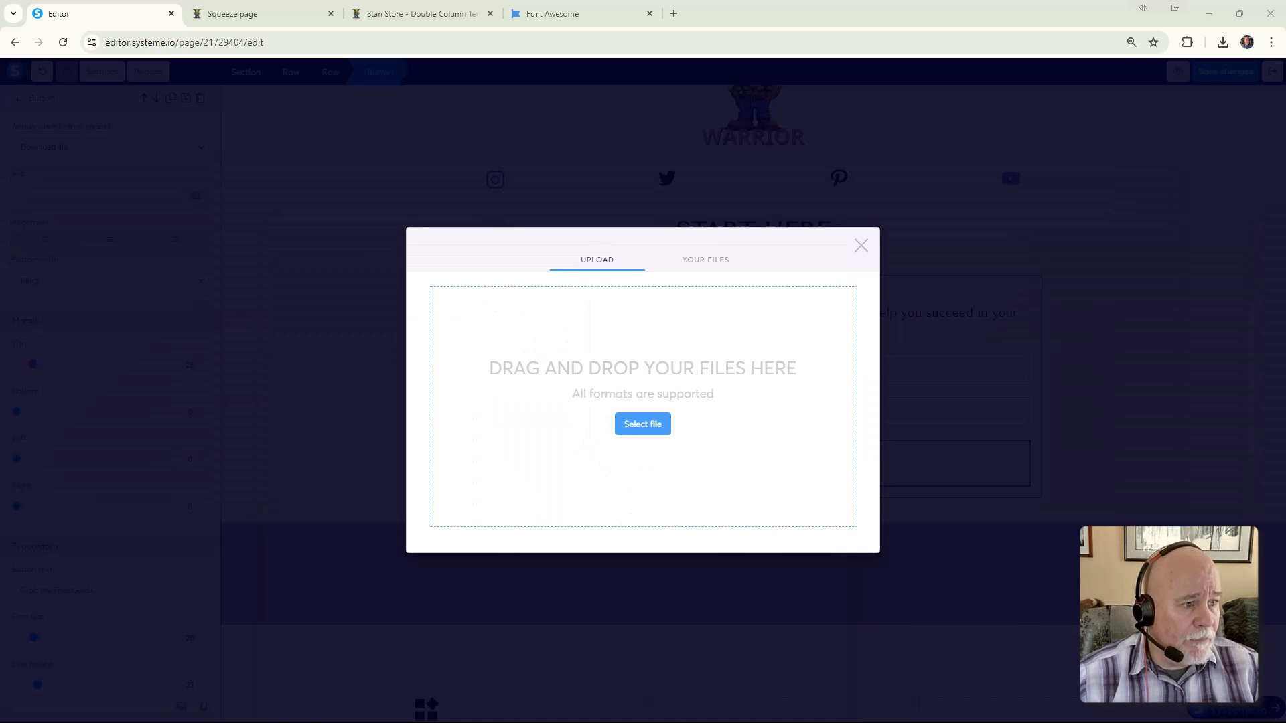
pyautogui.moveTo(1285, 268); pyautogui.dragTo(980, 93)
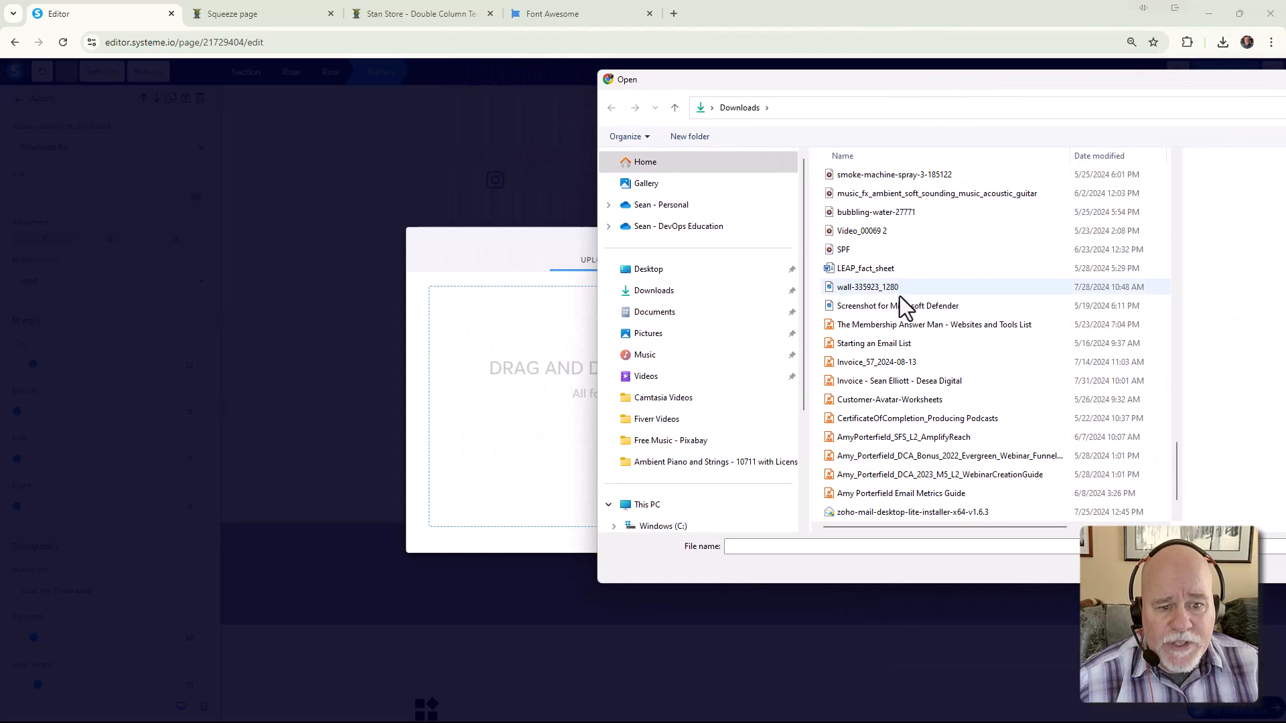
pyautogui.click(923, 331)
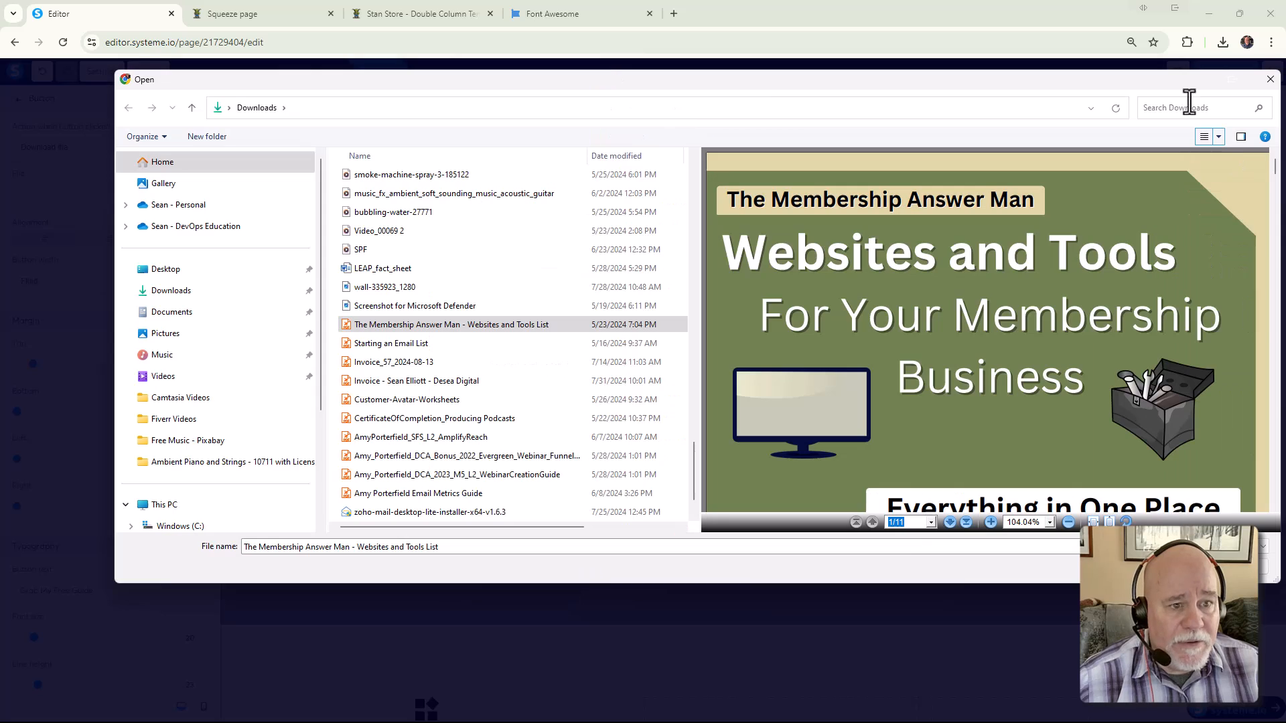
pyautogui.click(1169, 566)
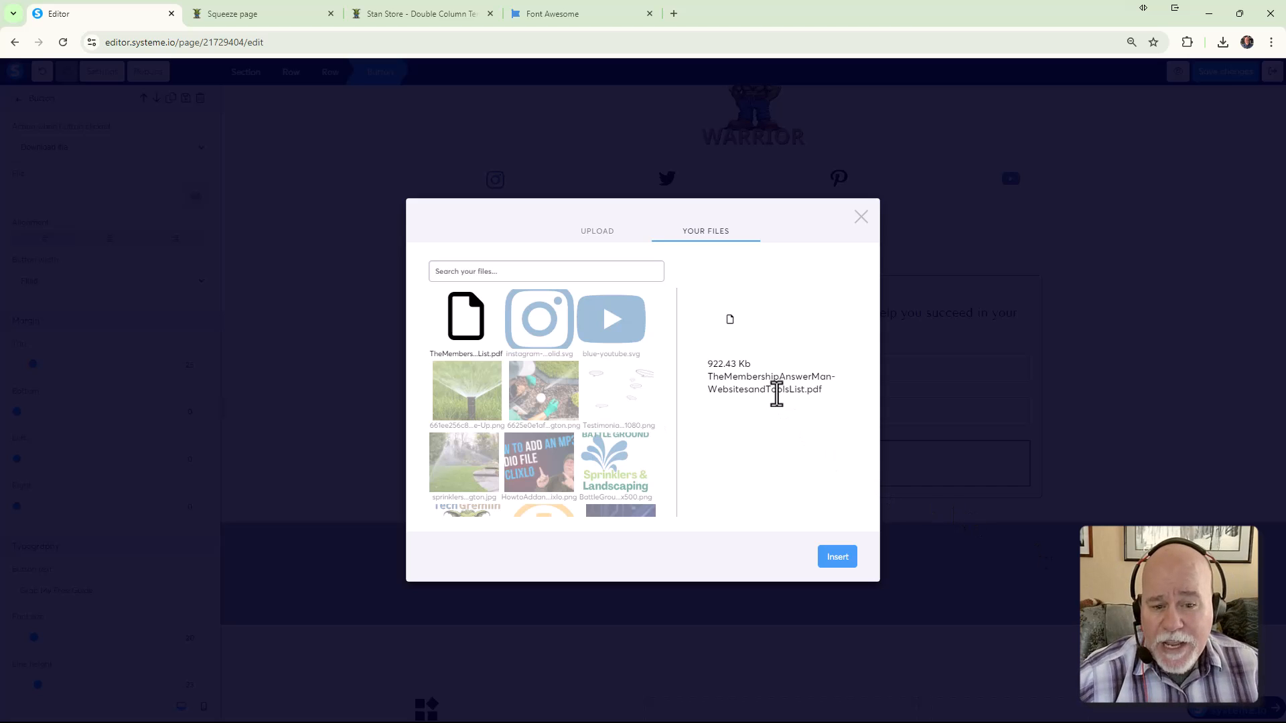
pyautogui.click(837, 557)
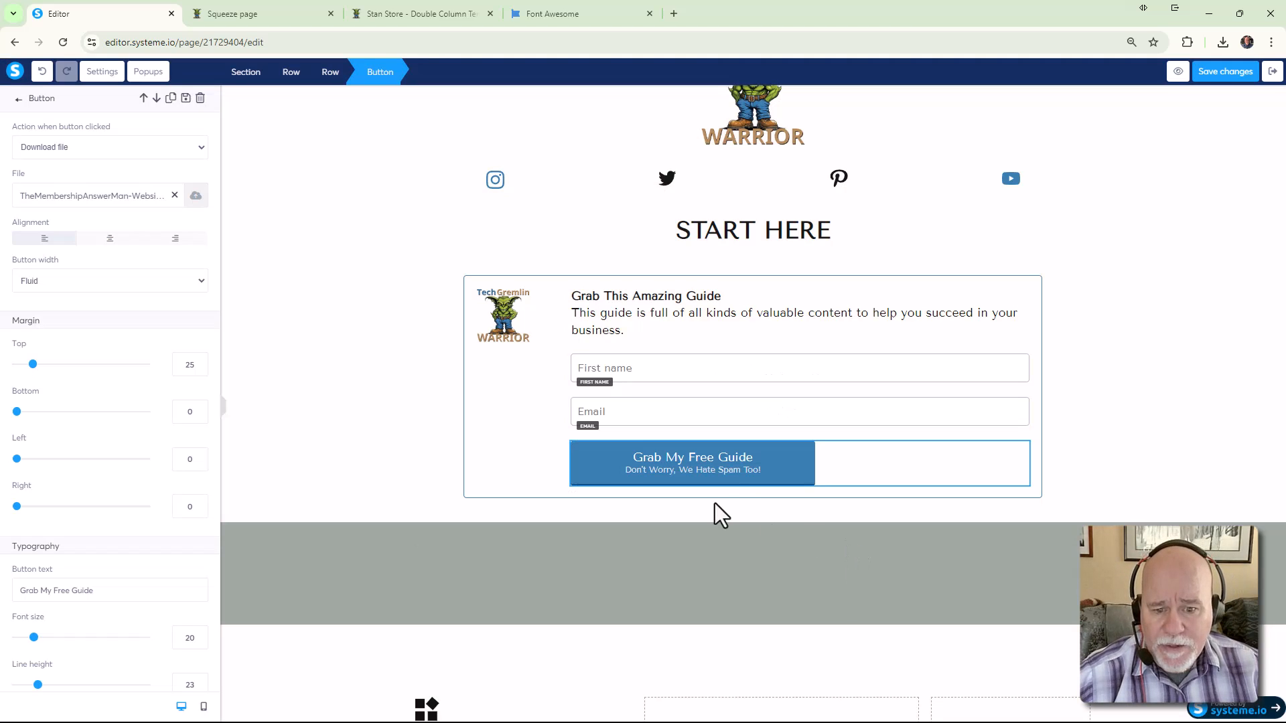
# Save the page and open a clean preview without developer tools or the warning banner
pyautogui.click(1228, 78)
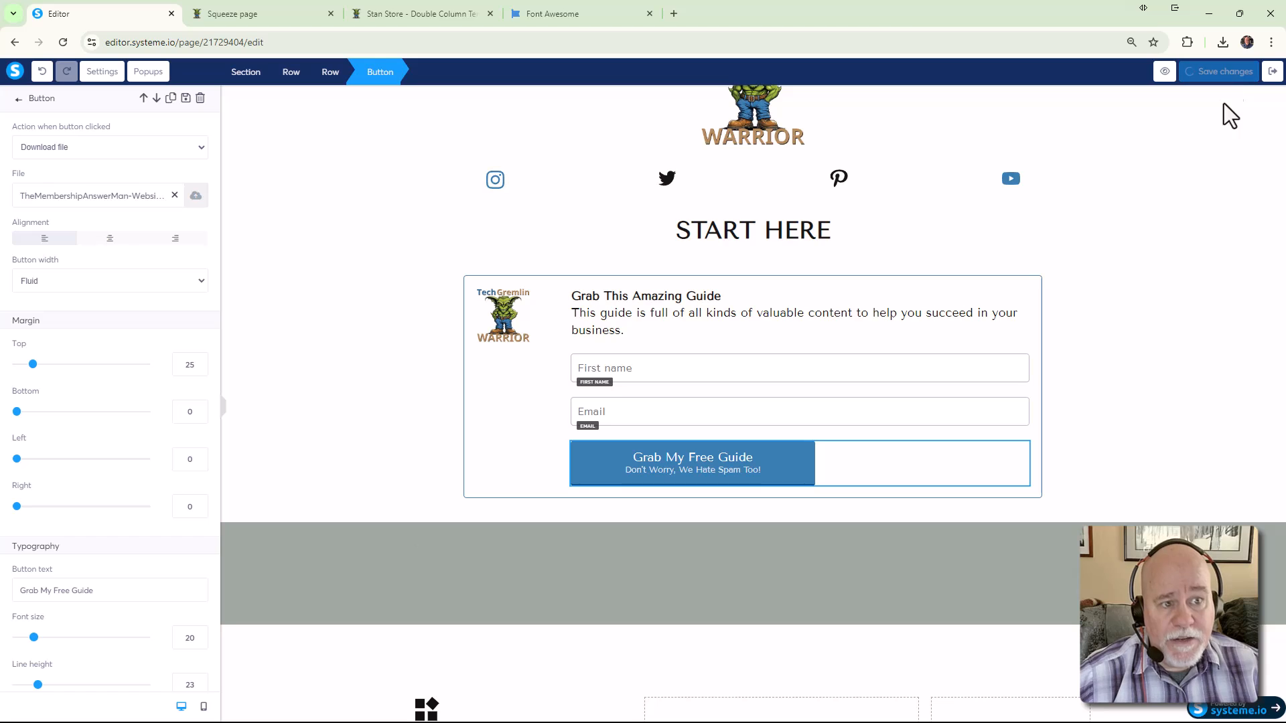
pyautogui.click(1176, 75)
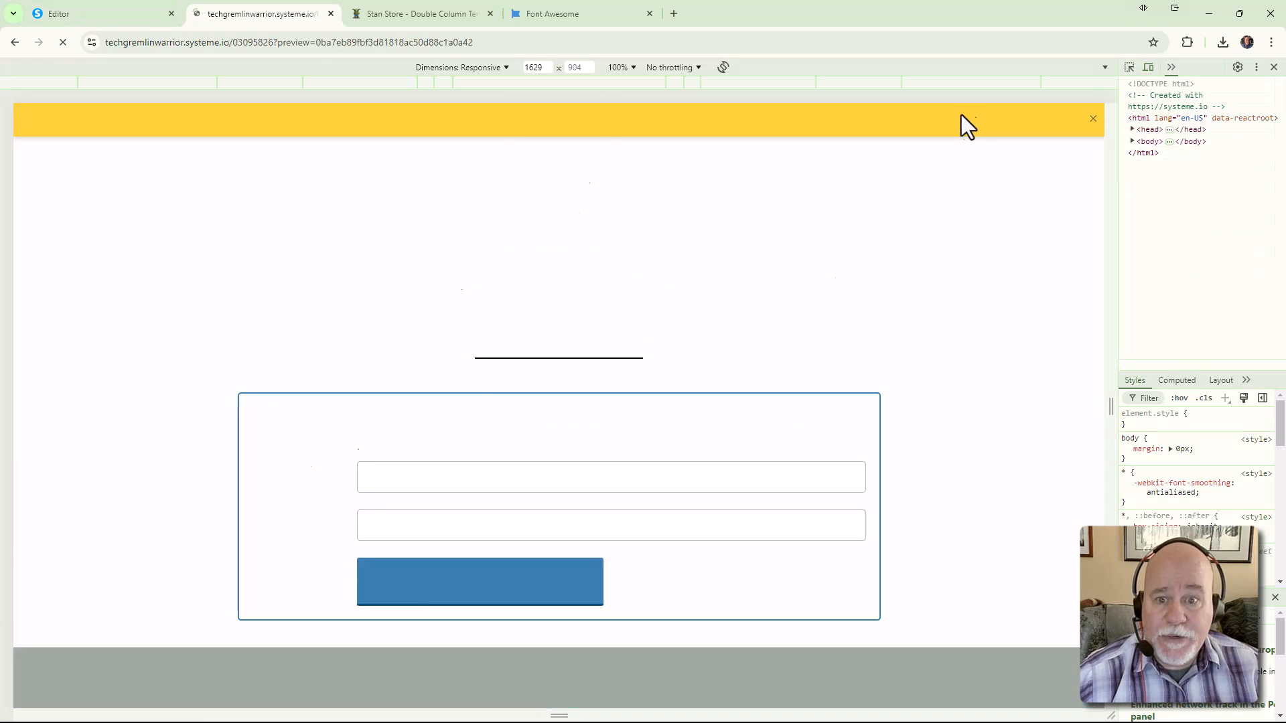
pyautogui.click(1274, 67)
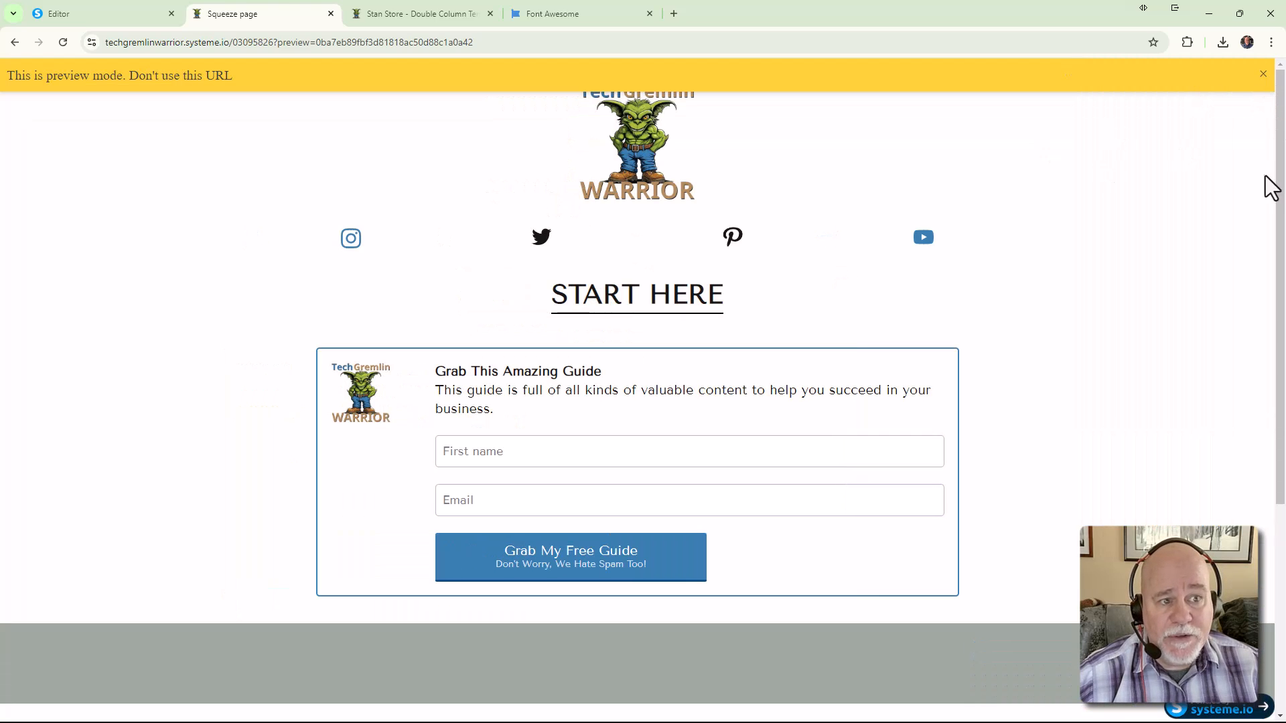
pyautogui.click(1259, 82)
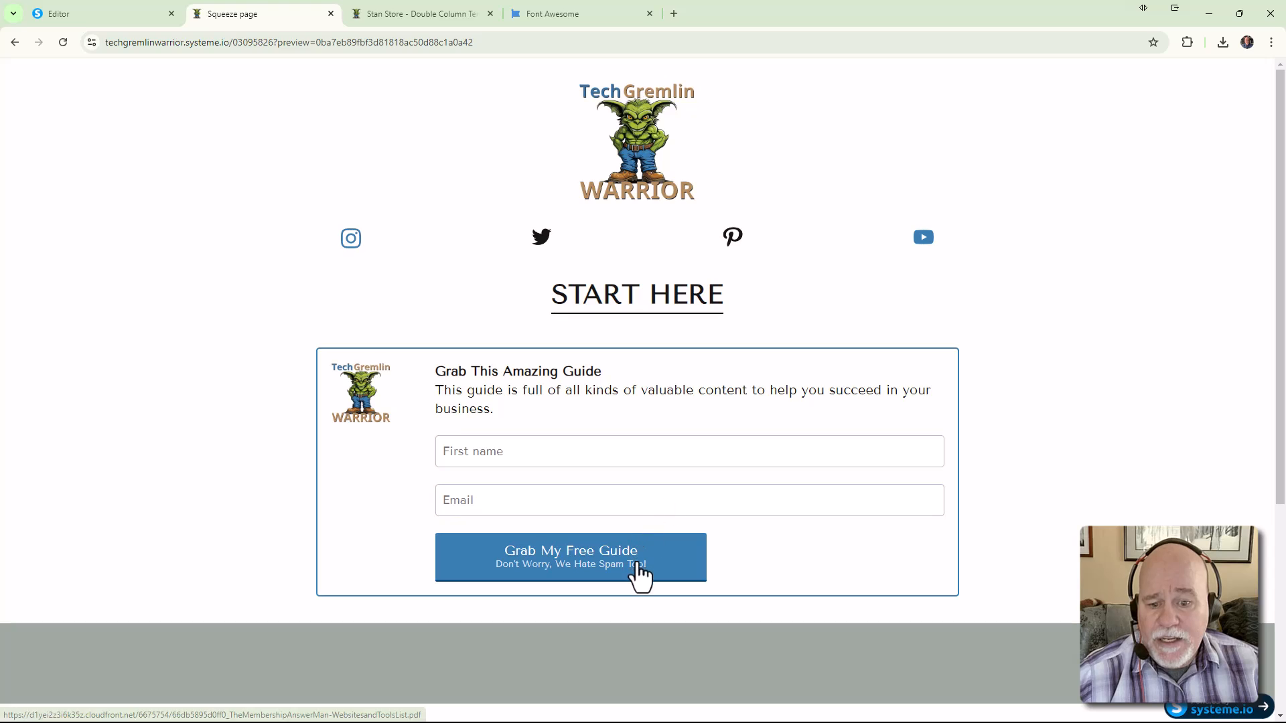
# Fill the form with a test first name and email and submit Grab My Free Guide
pyautogui.click(526, 455)
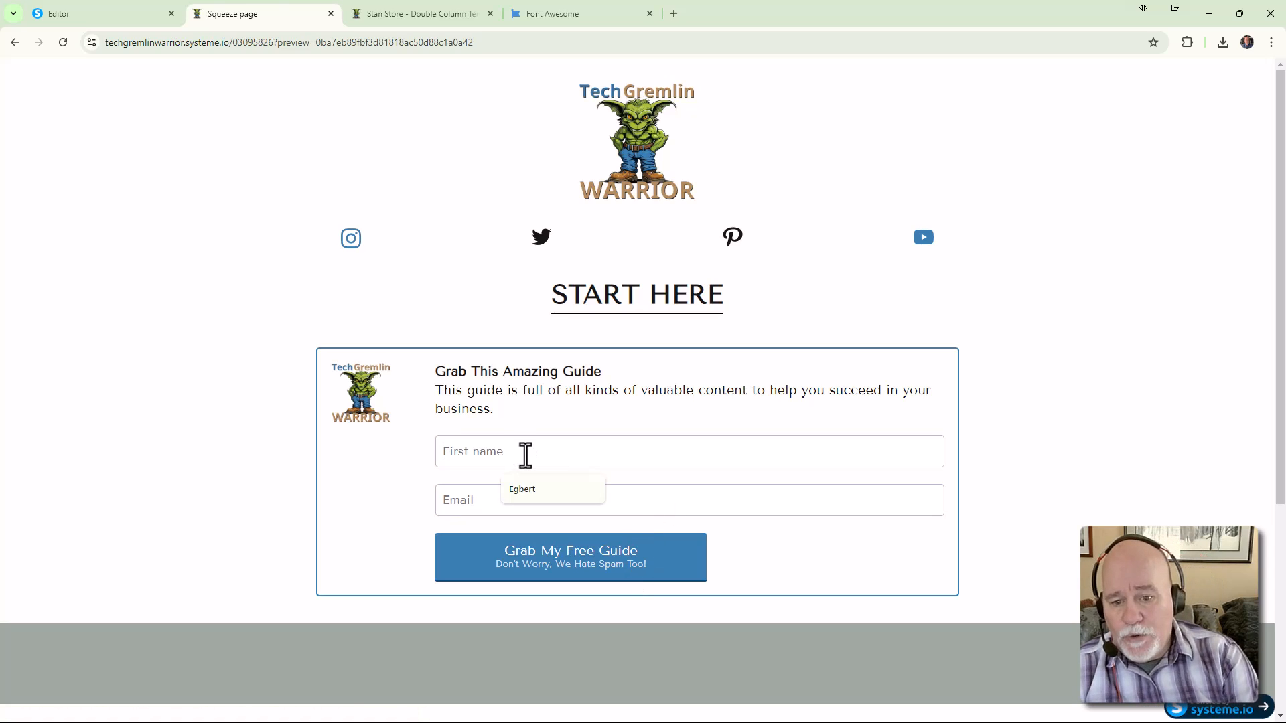
pyautogui.write('Eg')
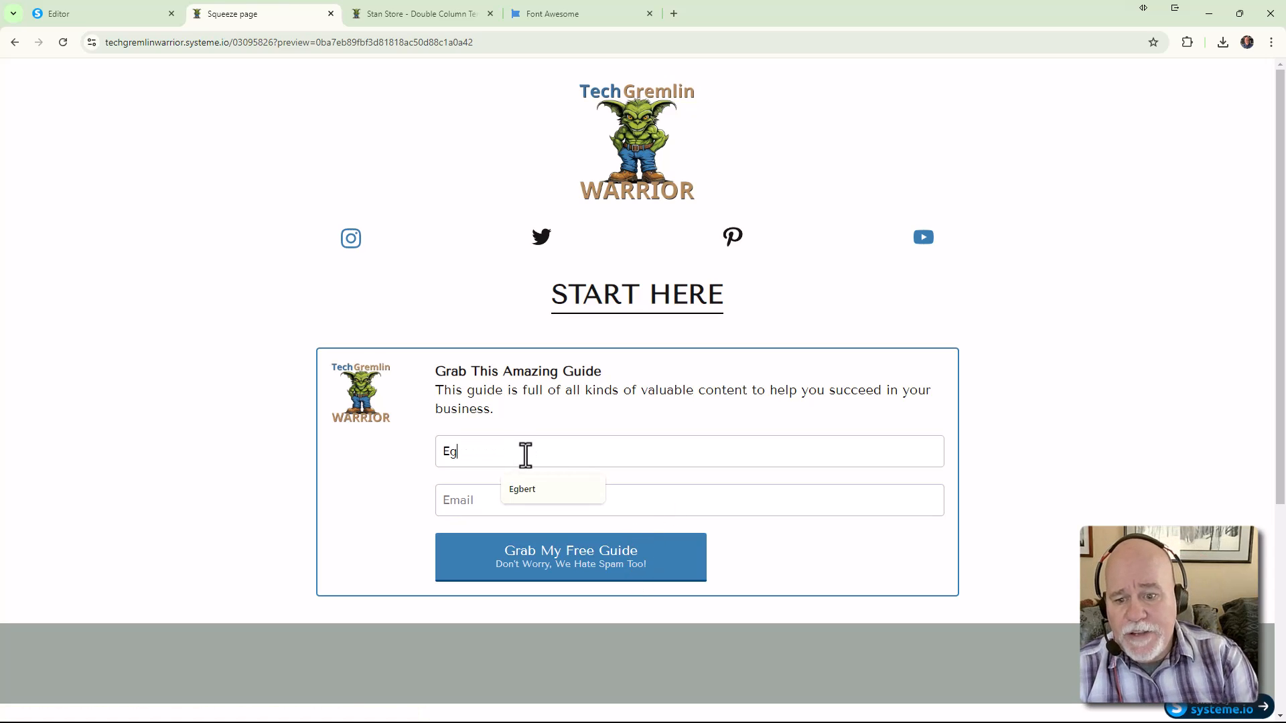
pyautogui.write('bert')
pyautogui.press('Tab')
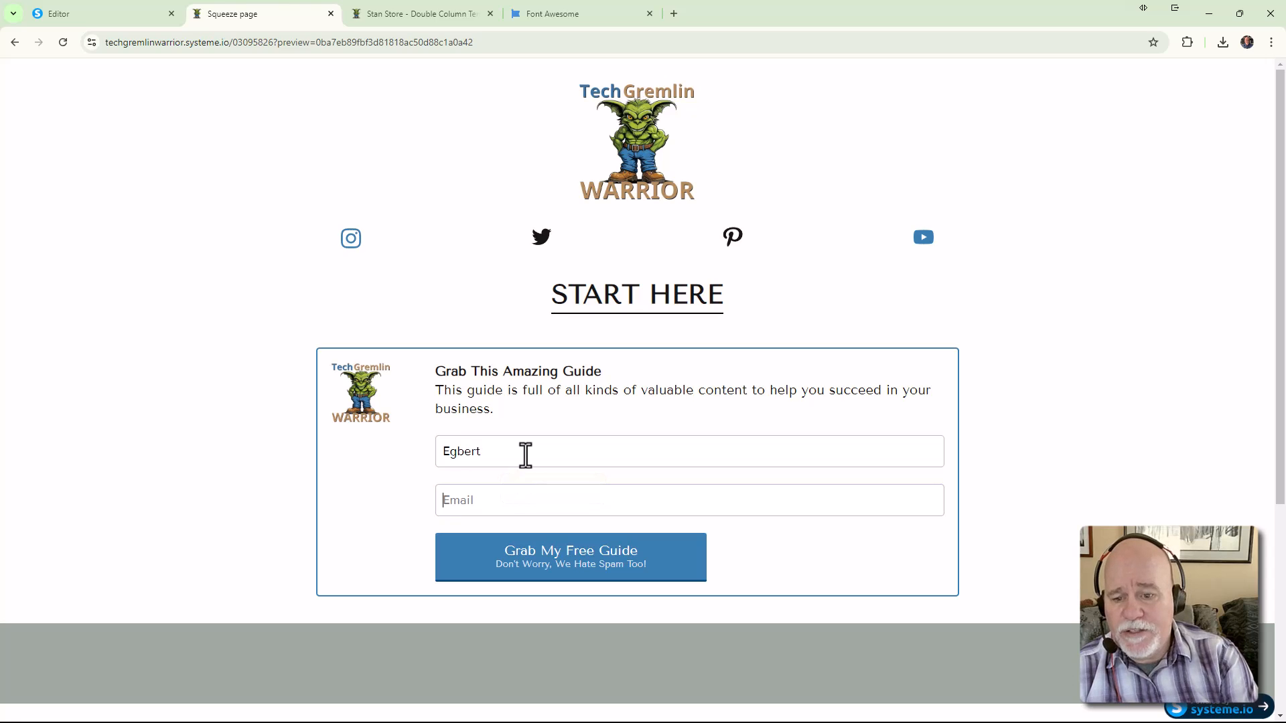
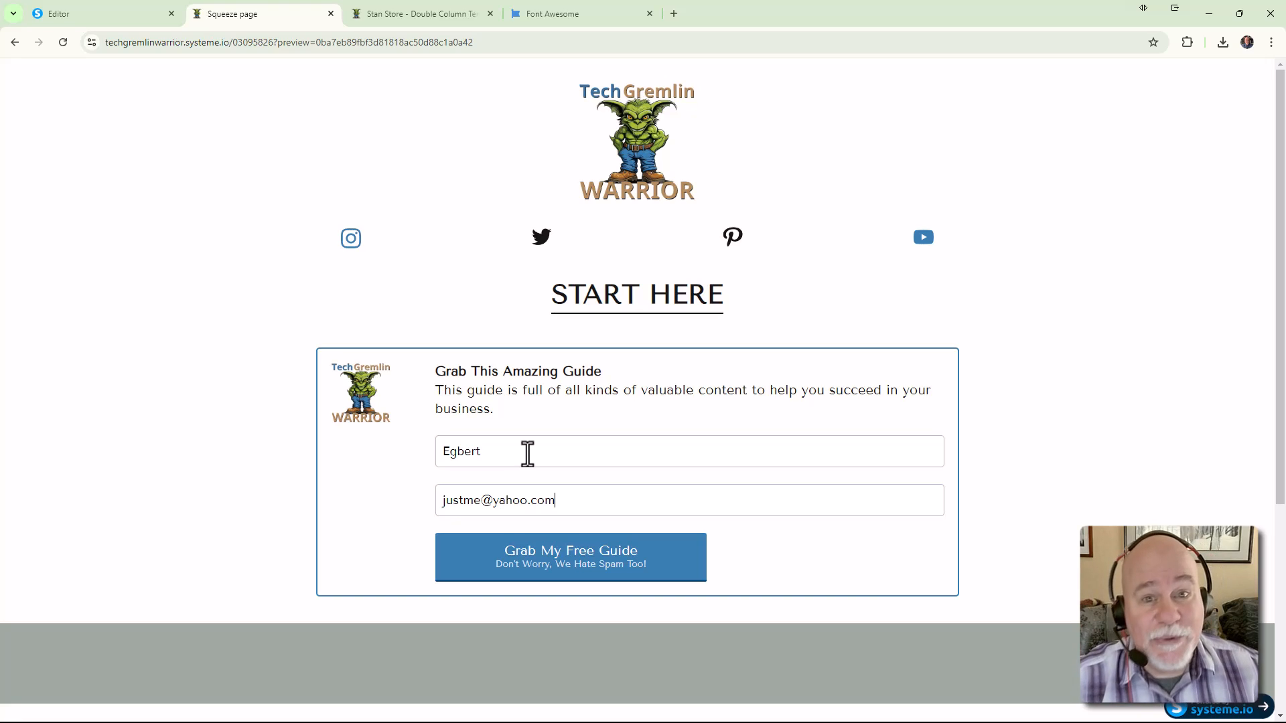
pyautogui.click(536, 562)
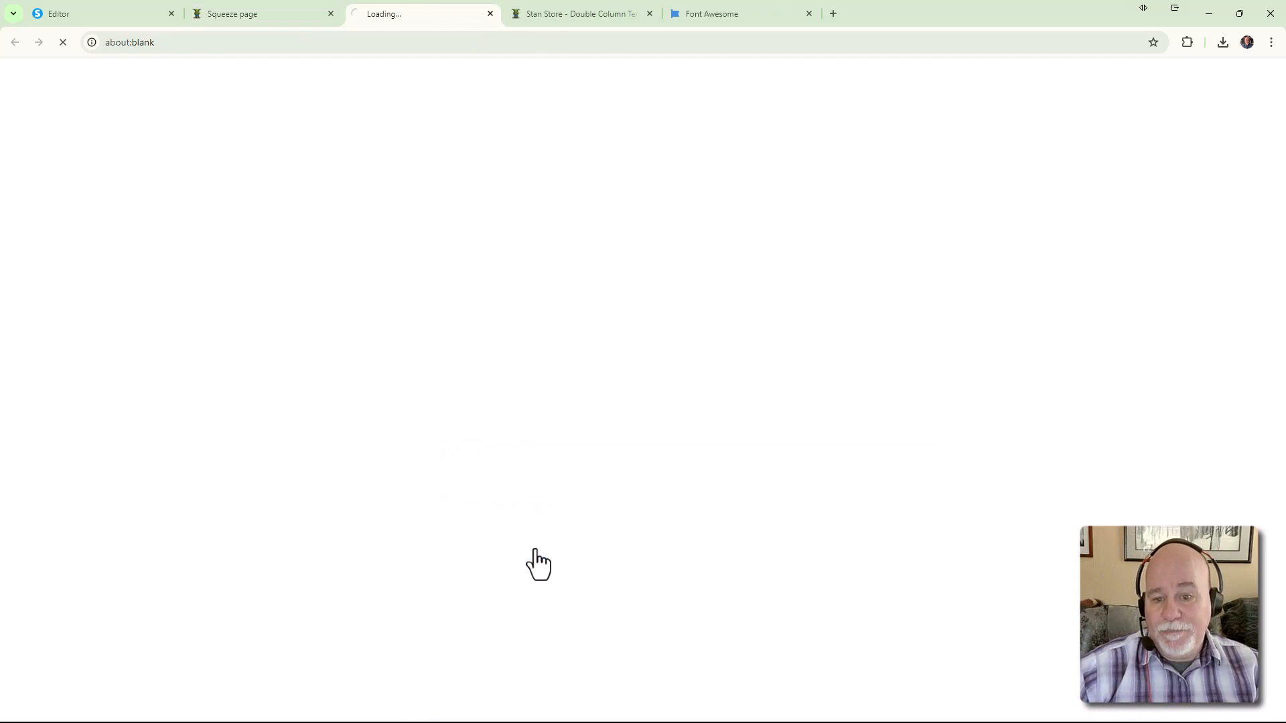
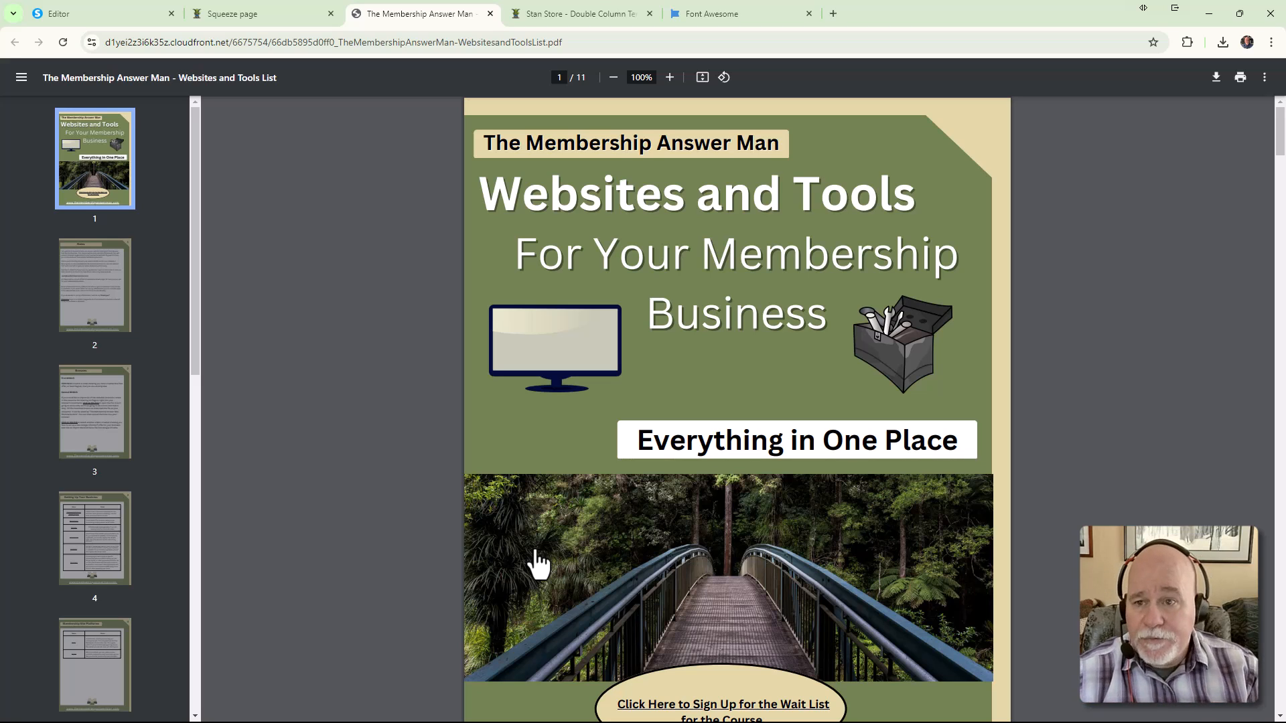
# Close the guide PDF tab and return to the Systeme.io page editor
pyautogui.click(490, 14)
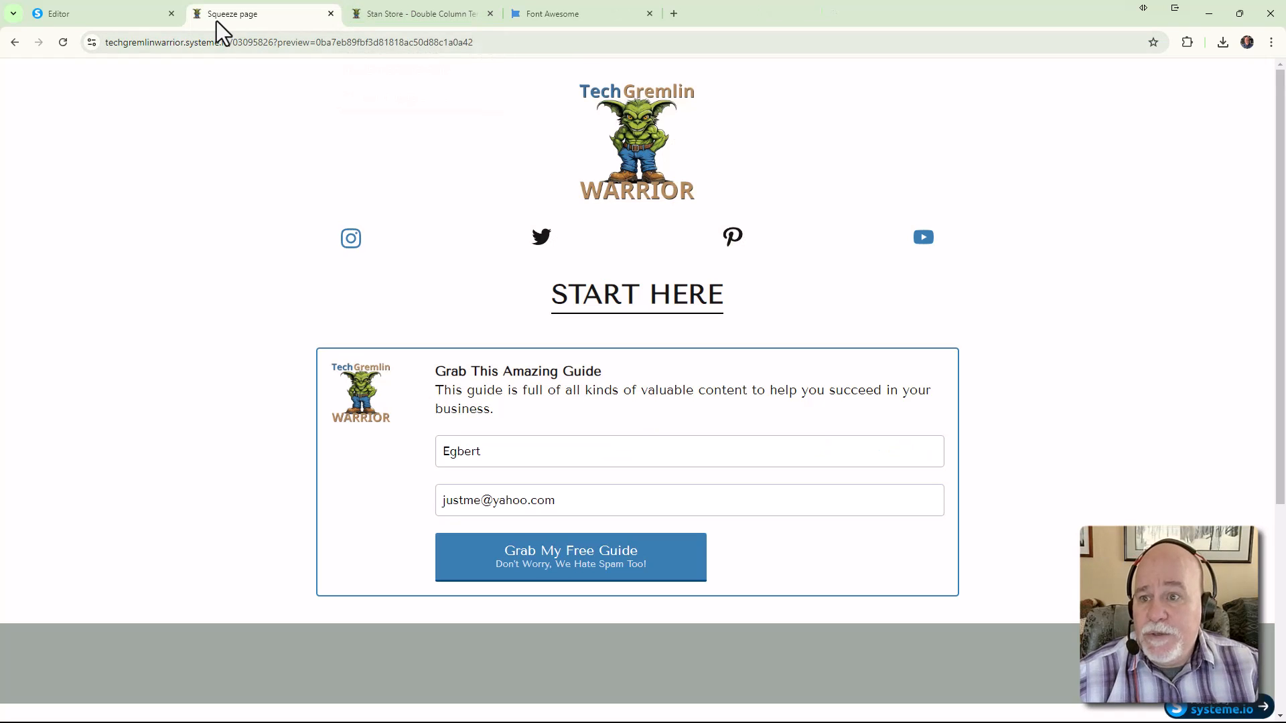
pyautogui.click(121, 14)
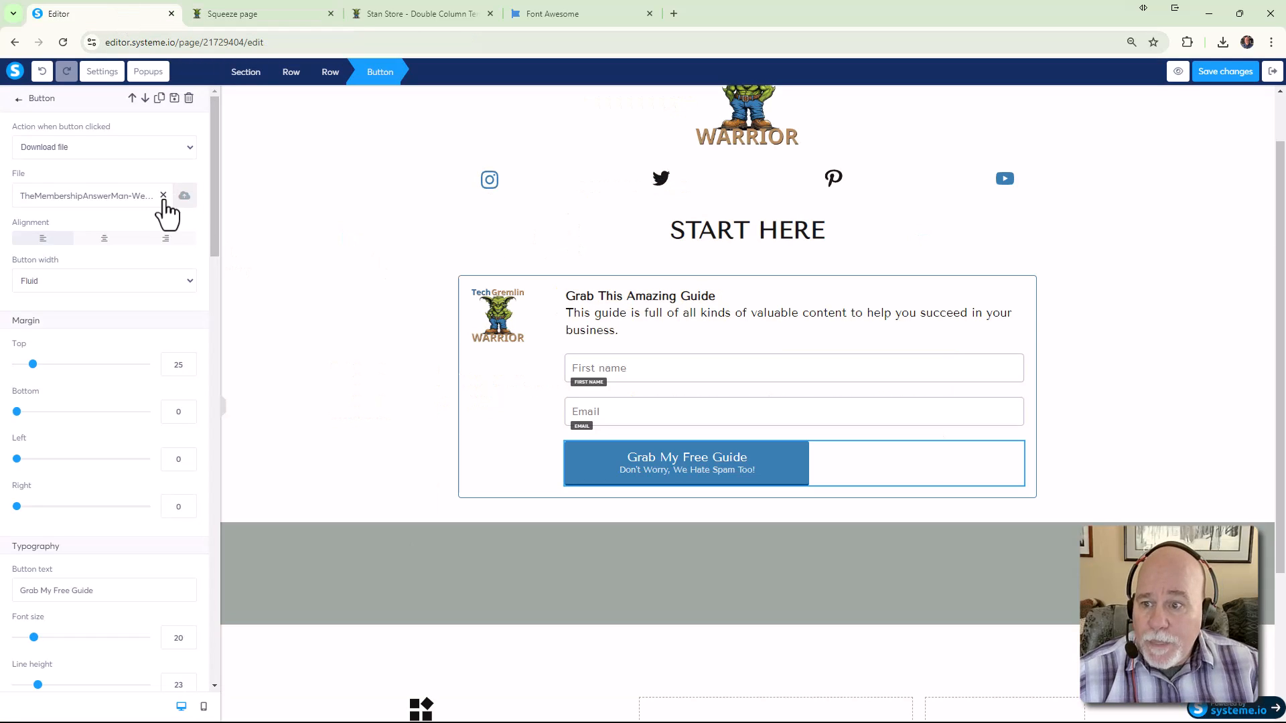
# Switch the Grab My Free Guide button's click action from Download file to Submit form
pyautogui.click(191, 149)
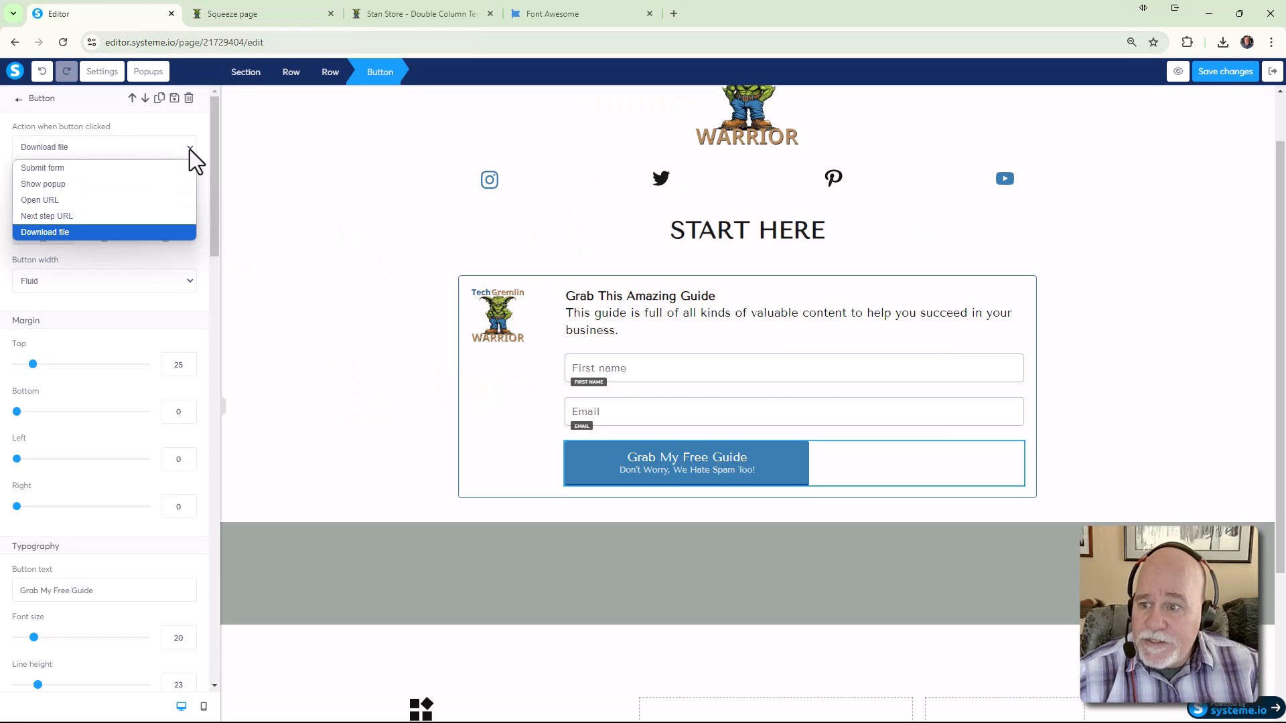
pyautogui.click(159, 171)
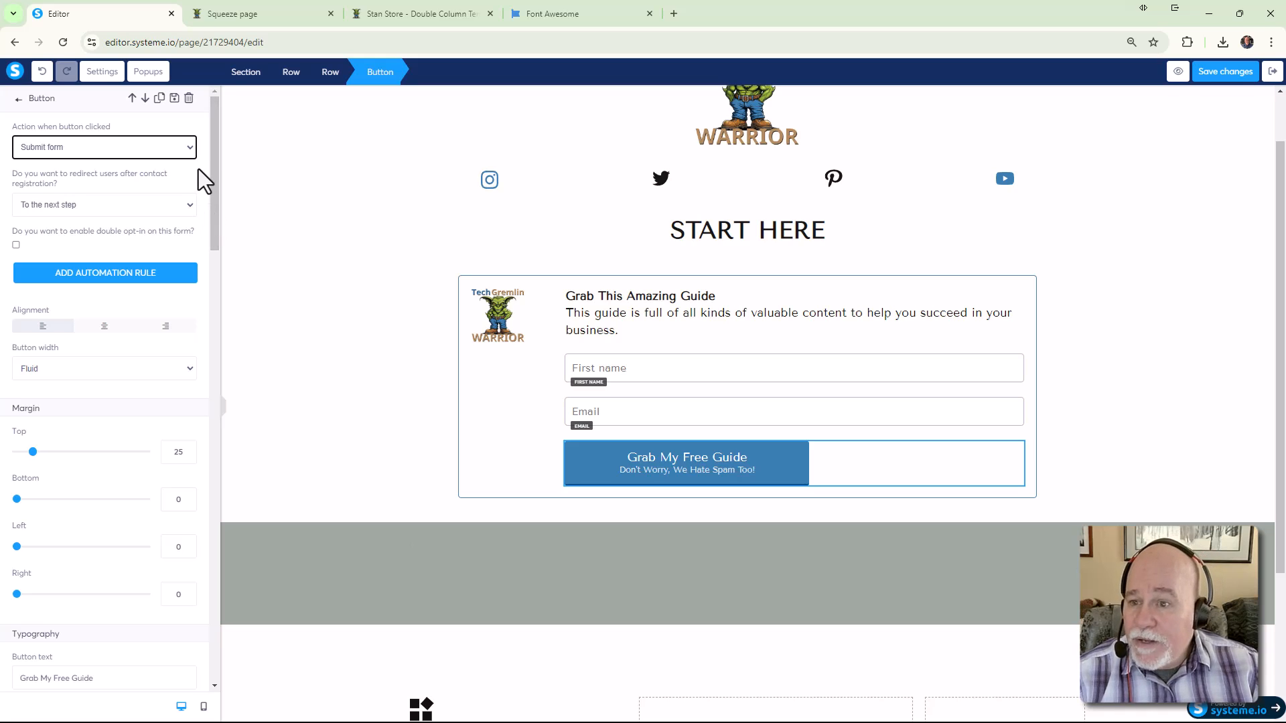
pyautogui.click(190, 151)
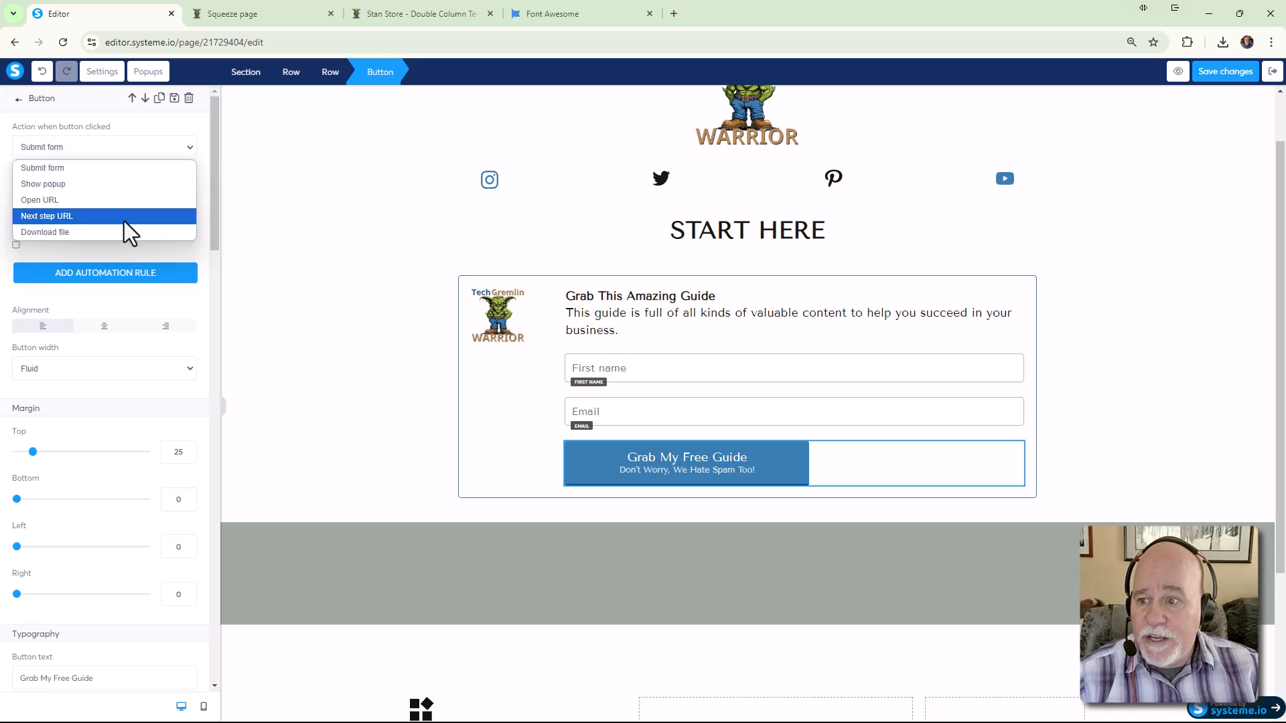
pyautogui.click(162, 232)
pyautogui.click(254, 248)
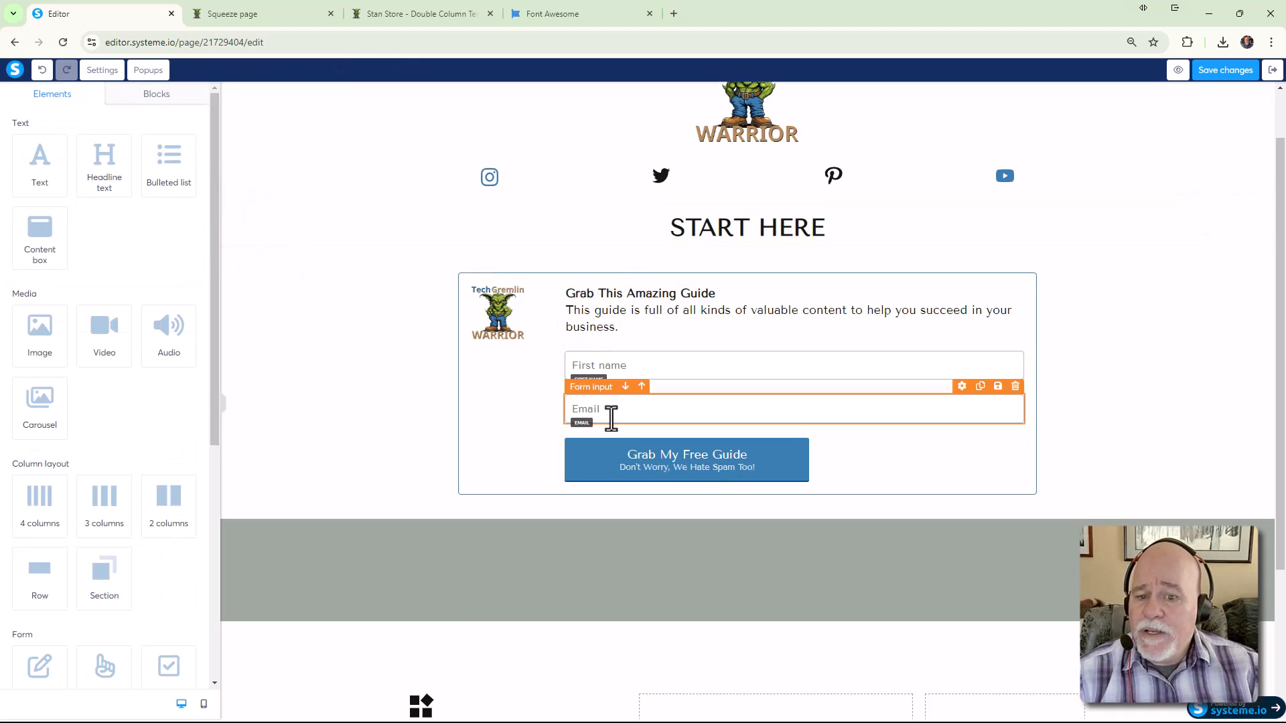
pyautogui.click(645, 463)
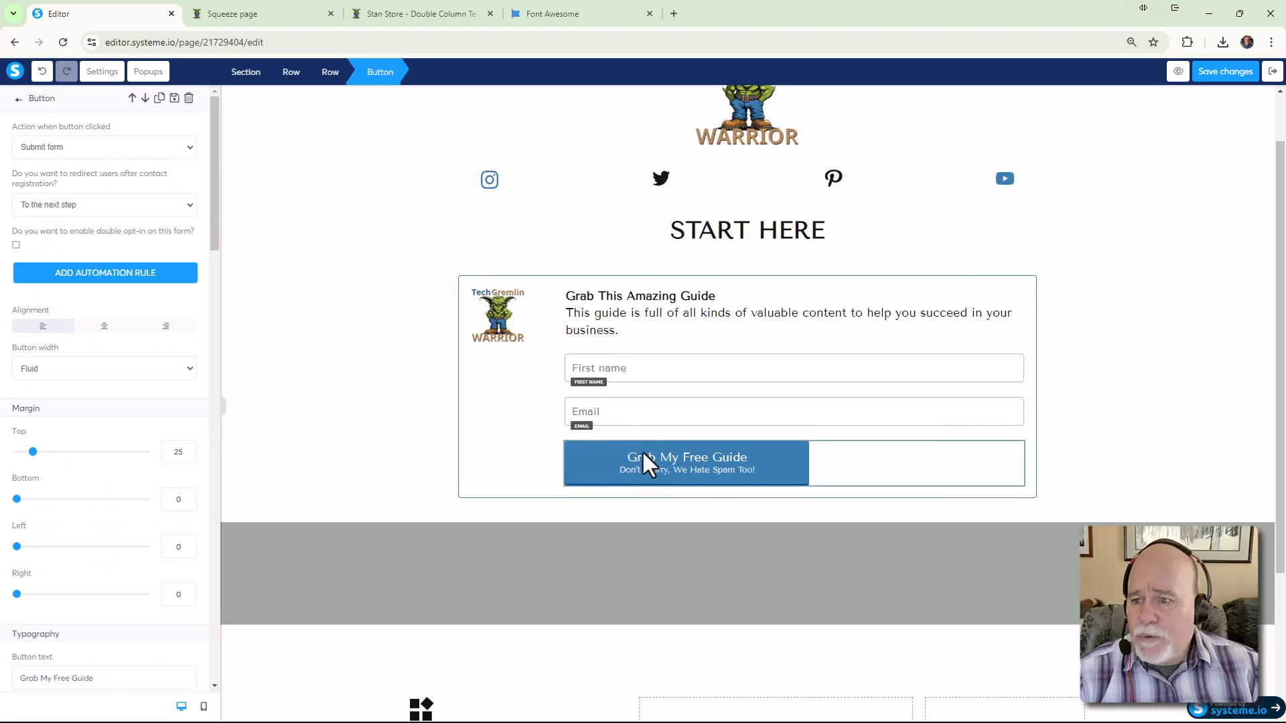
# Start a button automation rule whose first action adds the Customer tag
pyautogui.click(106, 284)
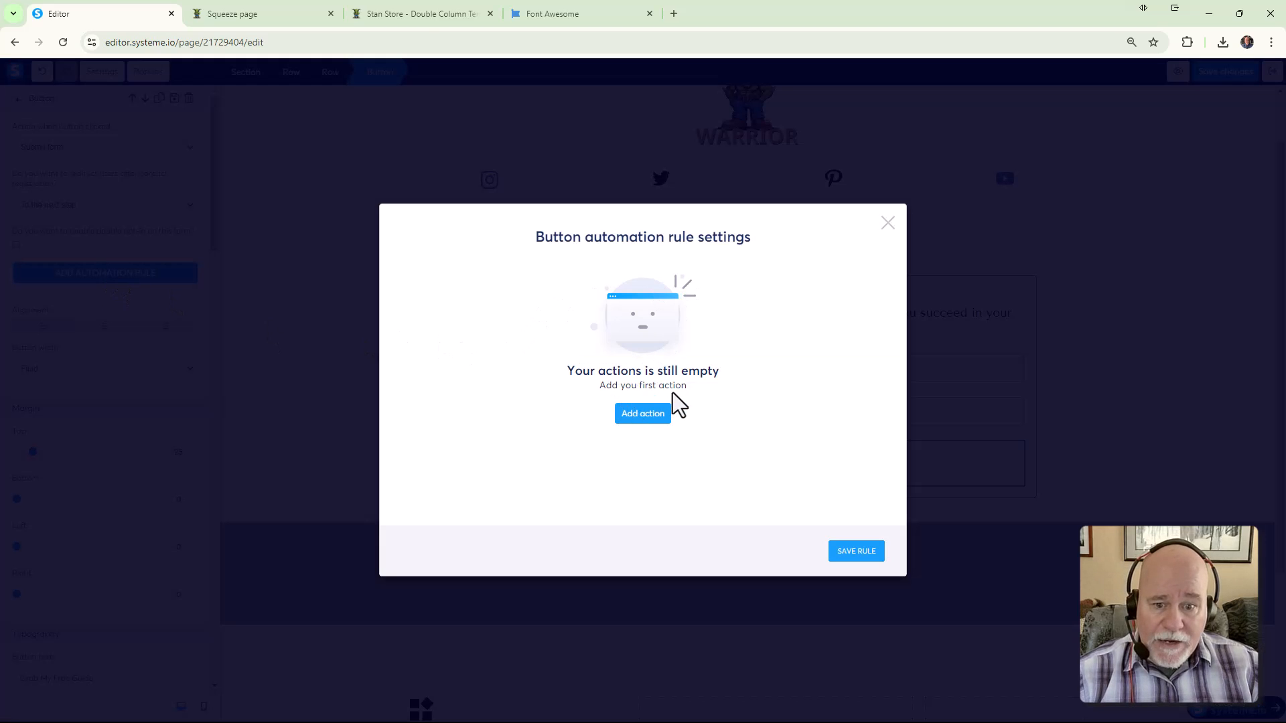
pyautogui.click(633, 413)
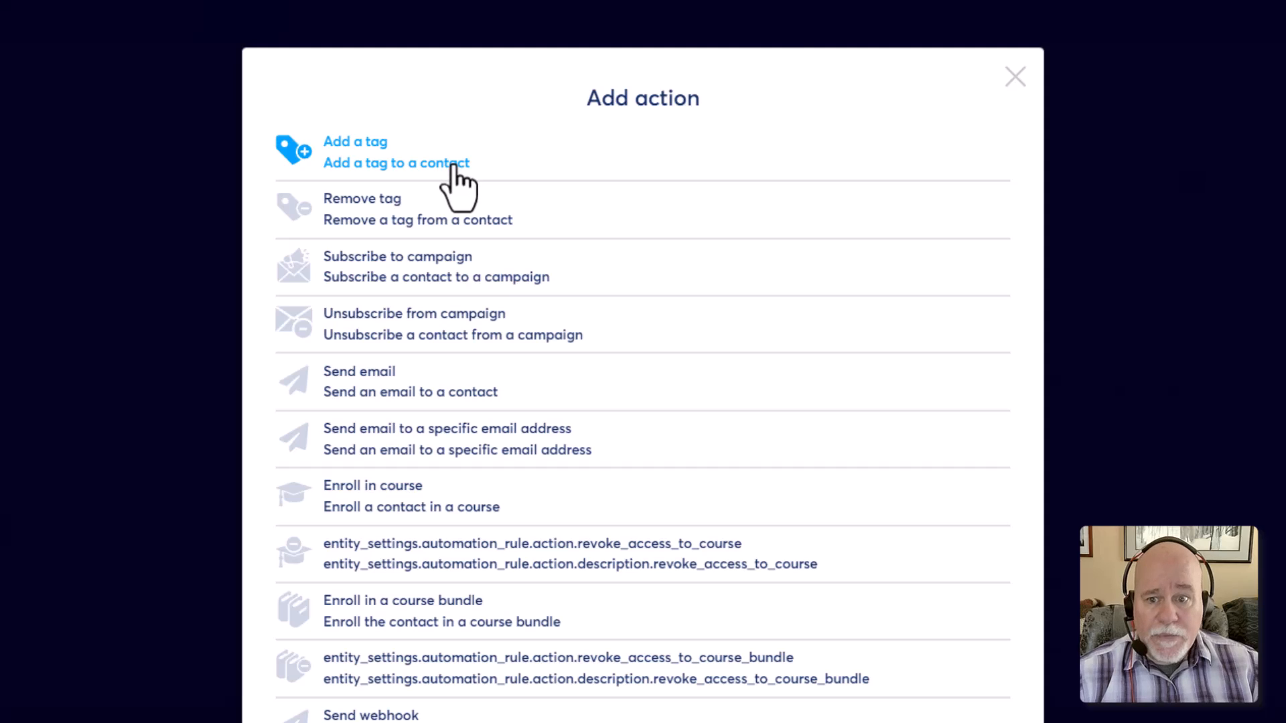
pyautogui.click(456, 168)
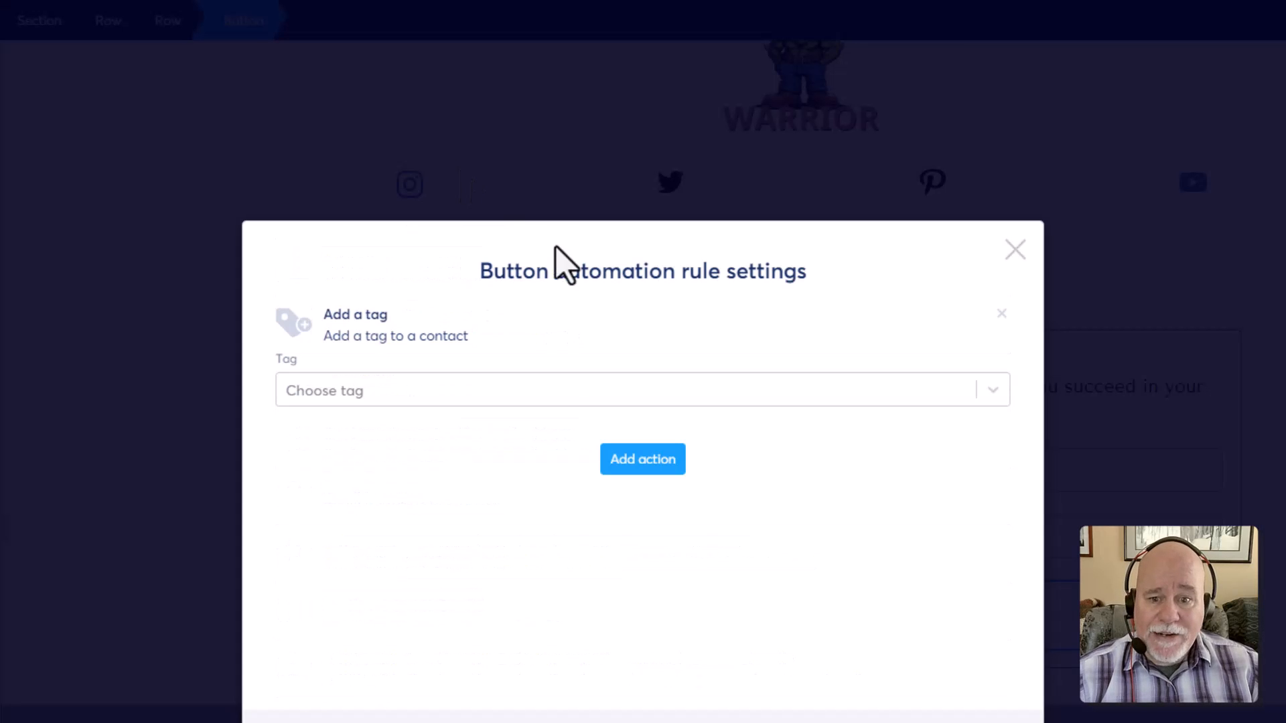
pyautogui.click(572, 403)
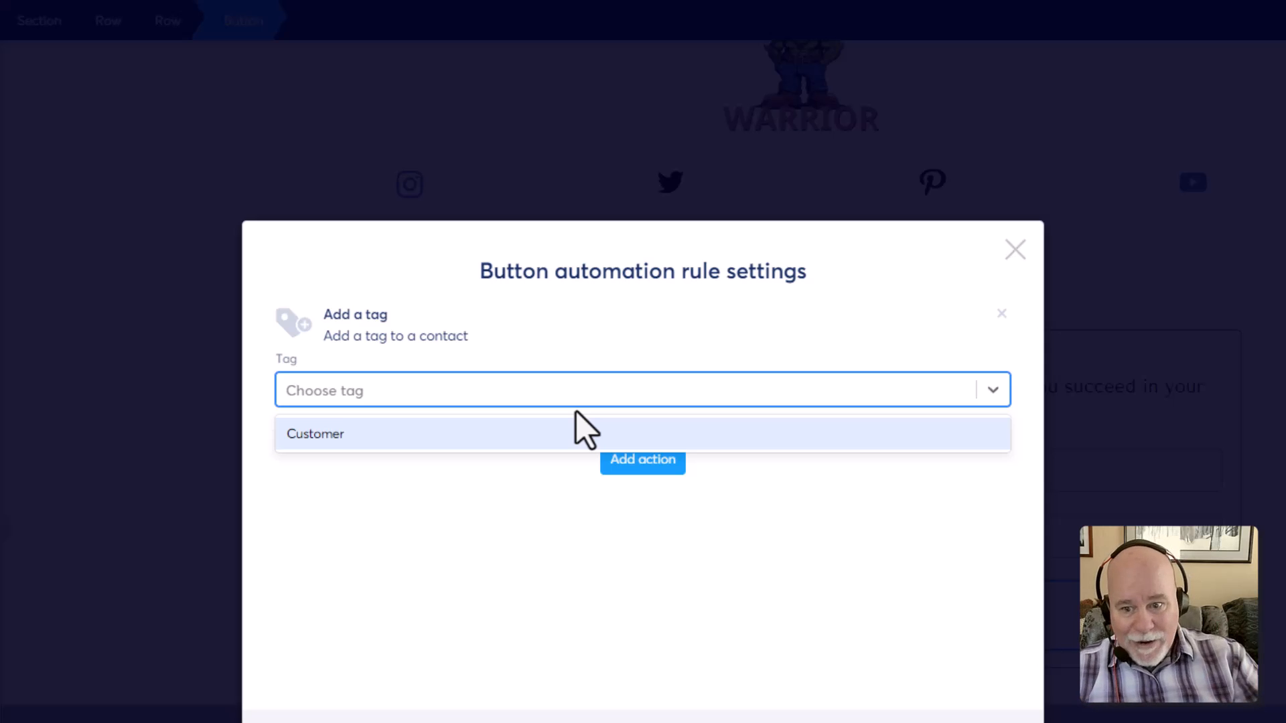
pyautogui.click(558, 439)
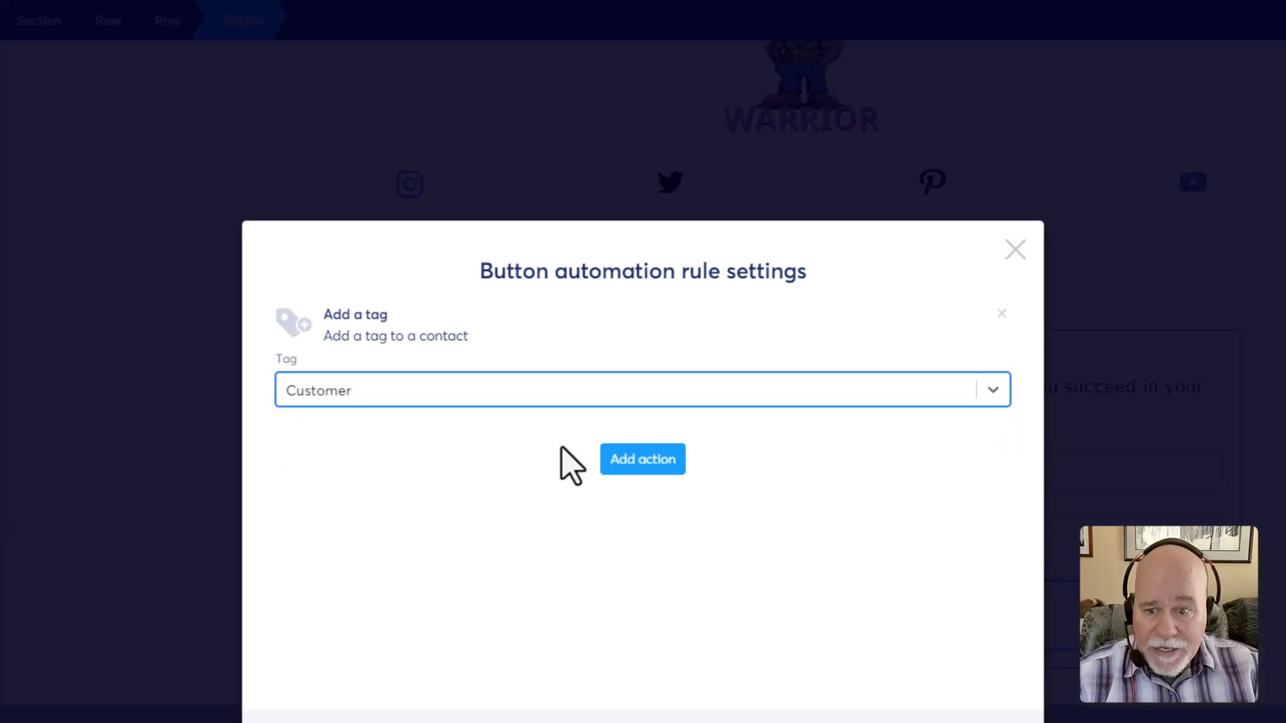
# Add a Send email action that sends the Pain Point solution email to the contact
pyautogui.click(642, 462)
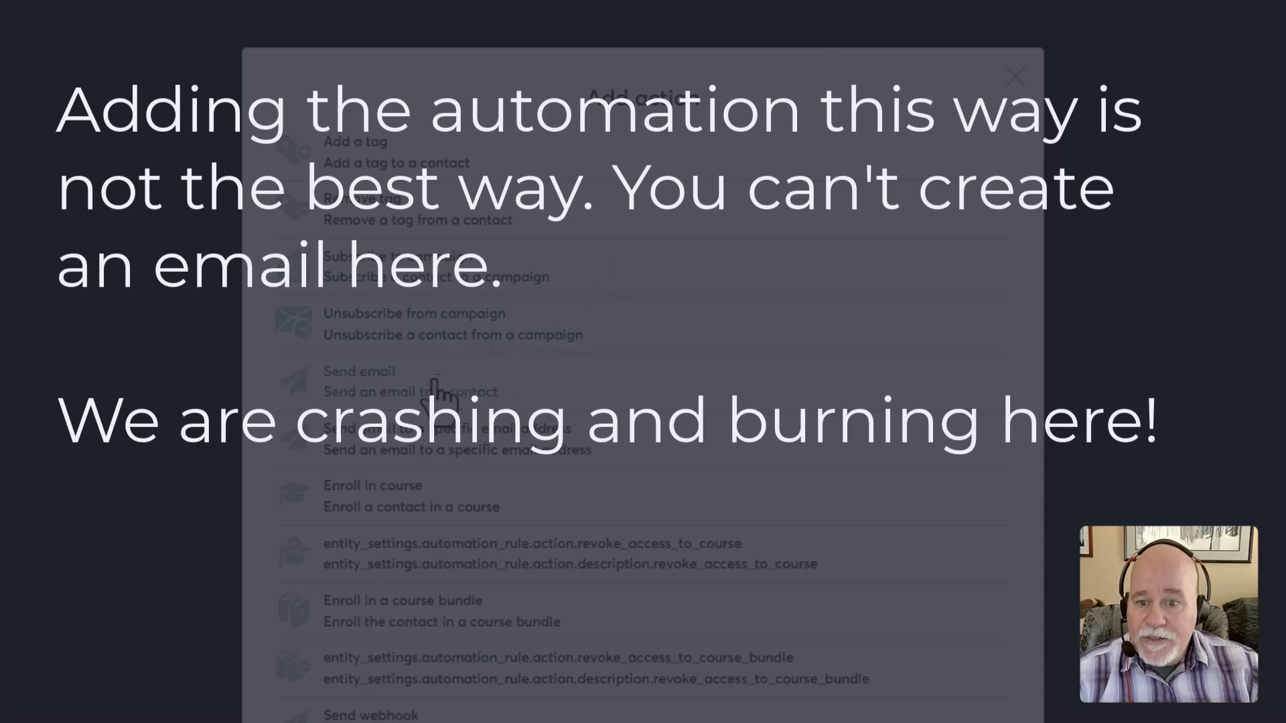
pyautogui.click(414, 397)
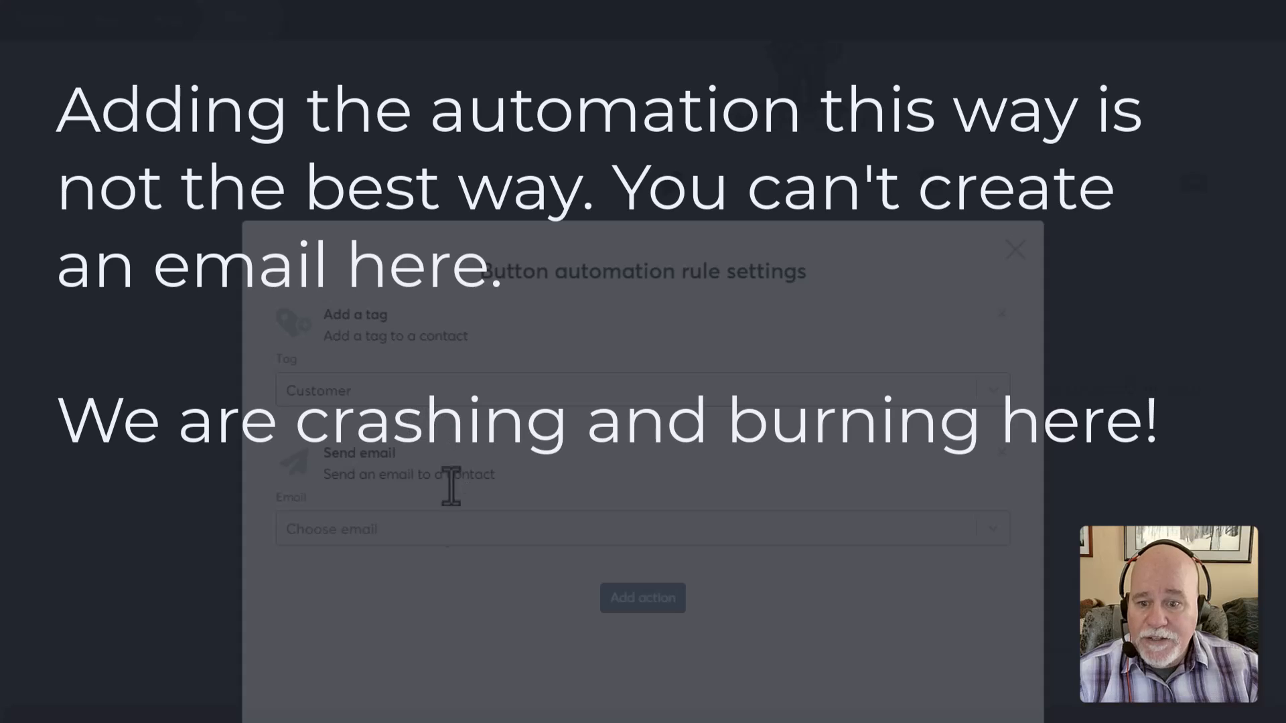
pyautogui.click(436, 533)
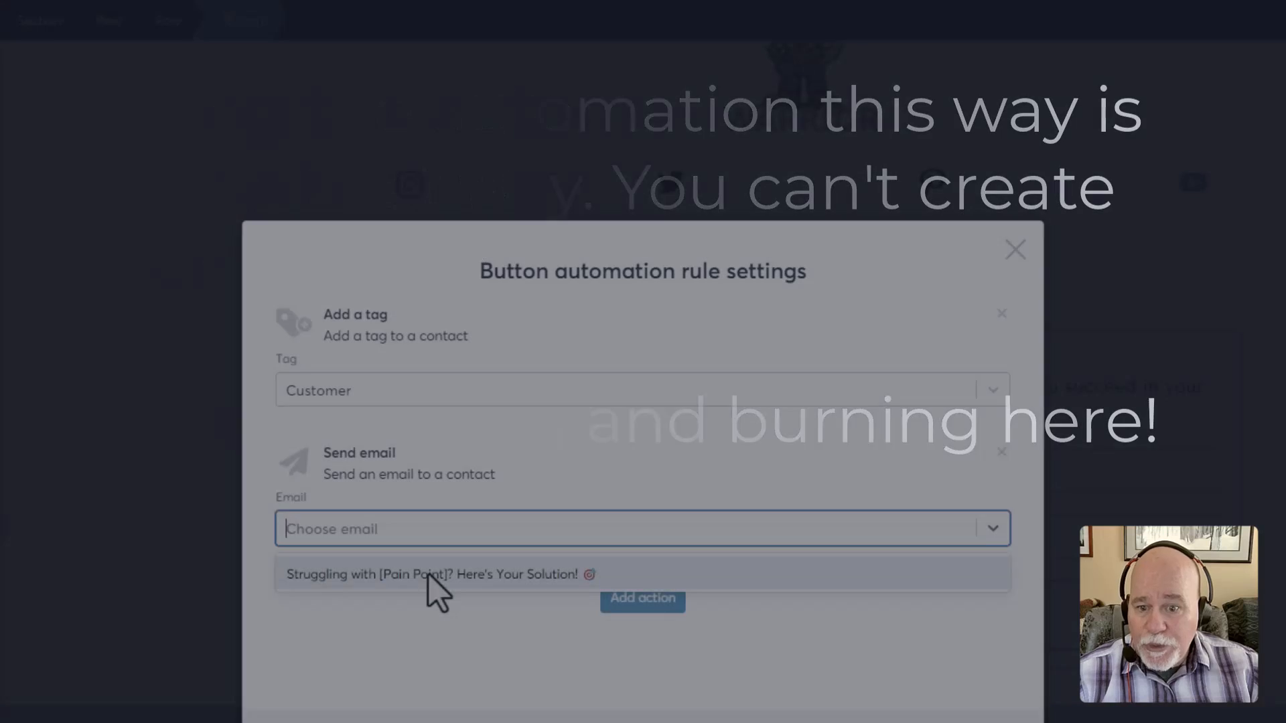
pyautogui.click(541, 476)
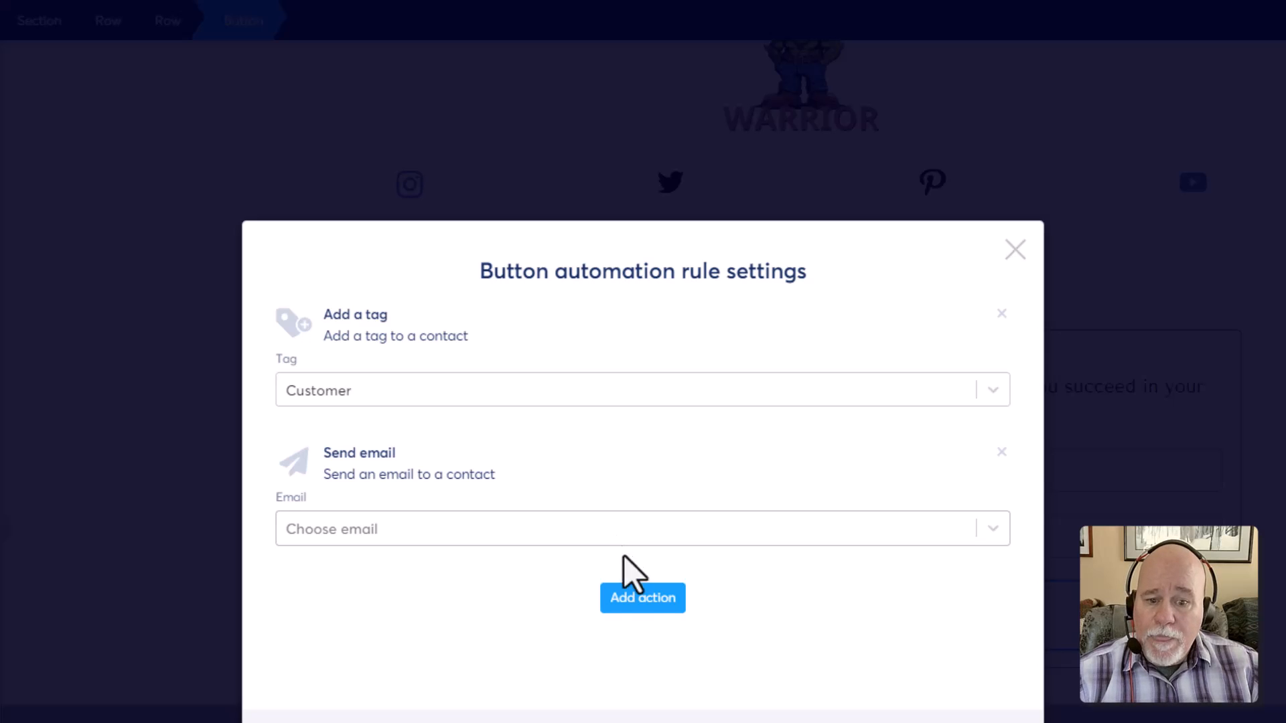
pyautogui.click(645, 535)
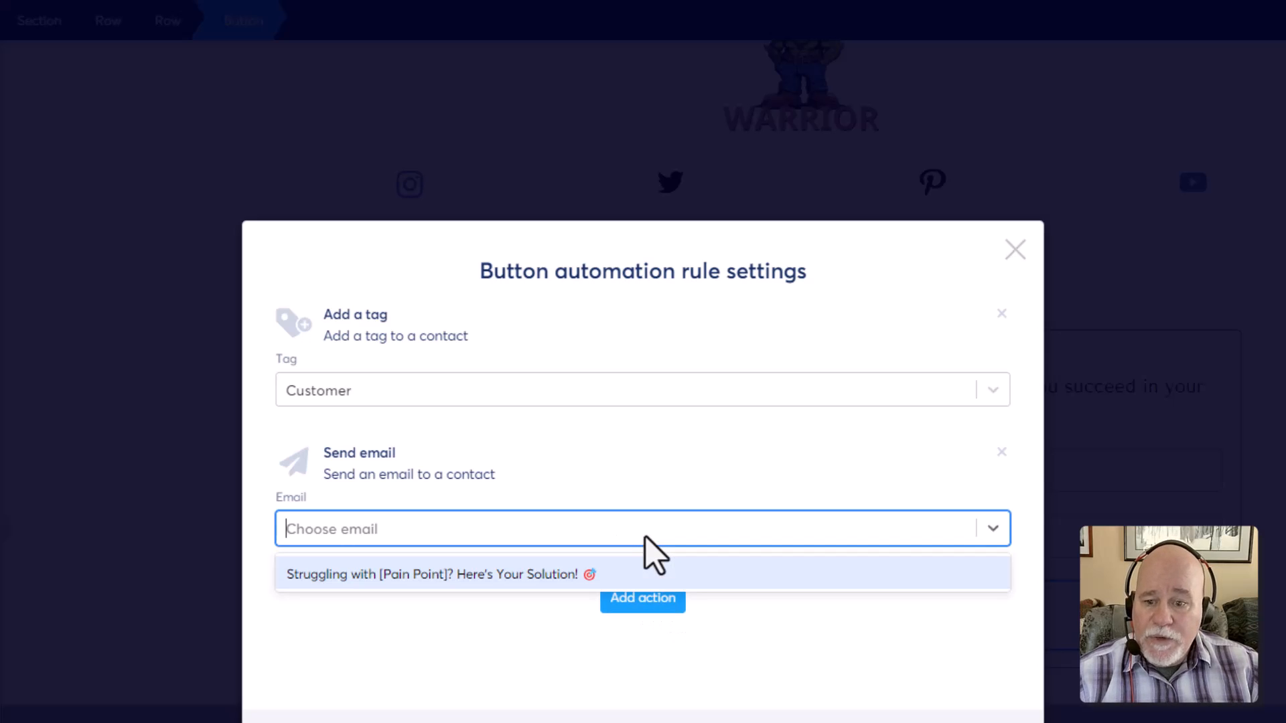
pyautogui.click(546, 575)
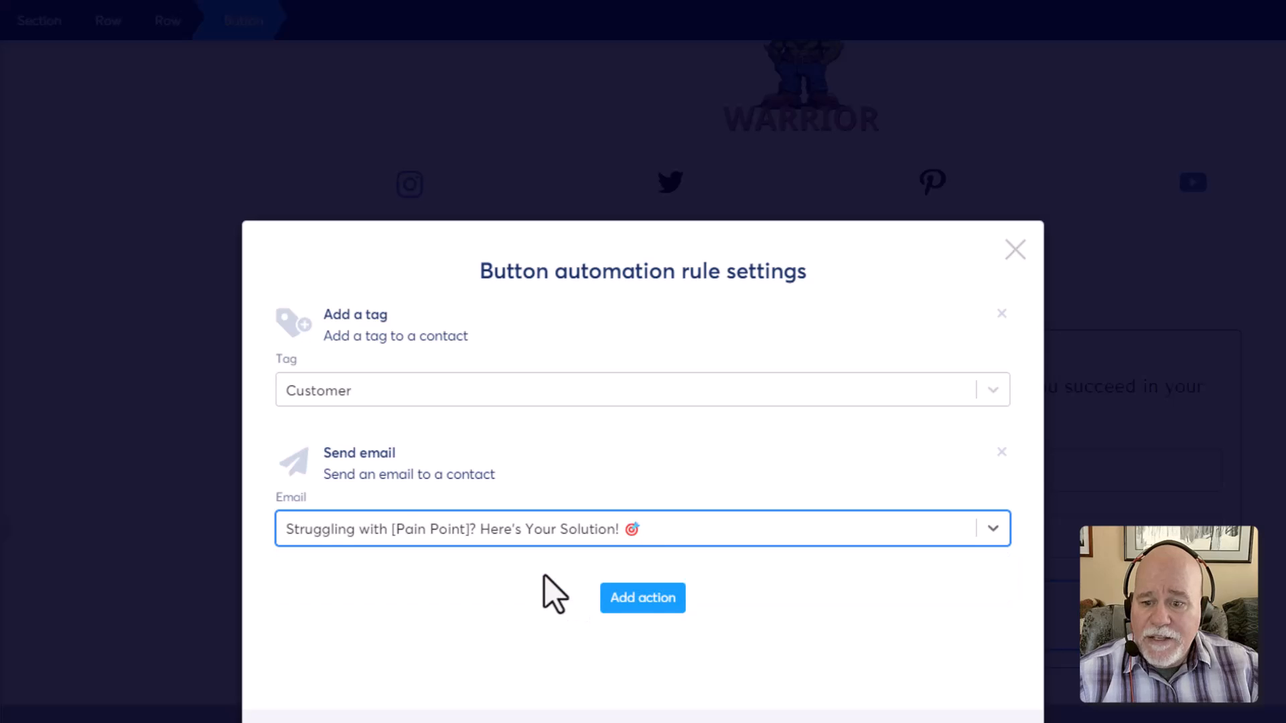
# Add an email-to-specific-address action using the You Just Got a Opt-In email
pyautogui.click(636, 600)
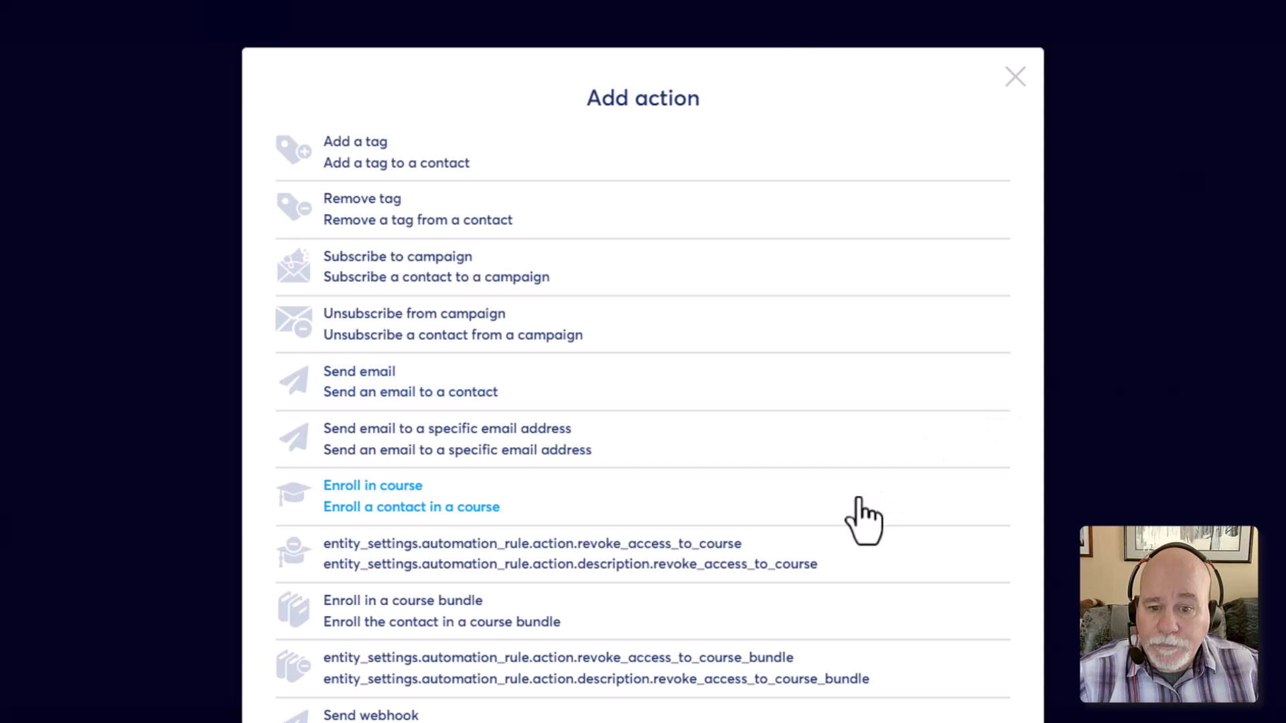
pyautogui.click(662, 447)
pyautogui.click(556, 646)
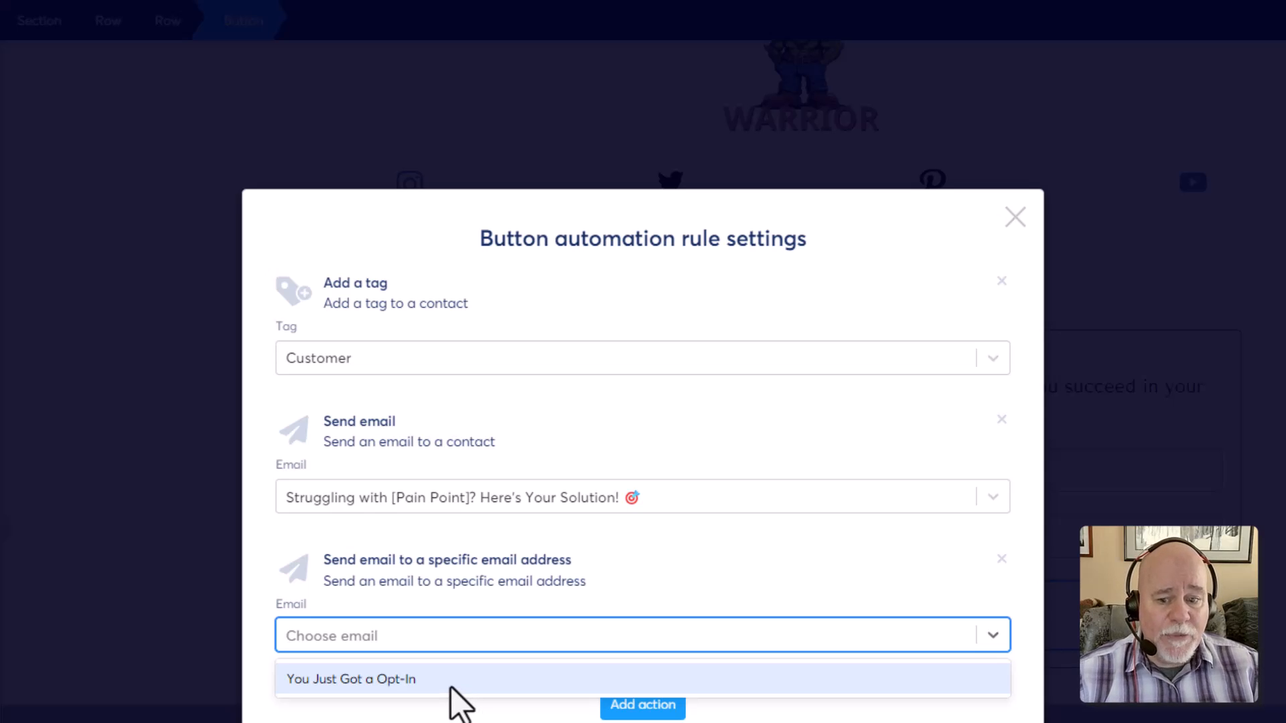
pyautogui.click(450, 682)
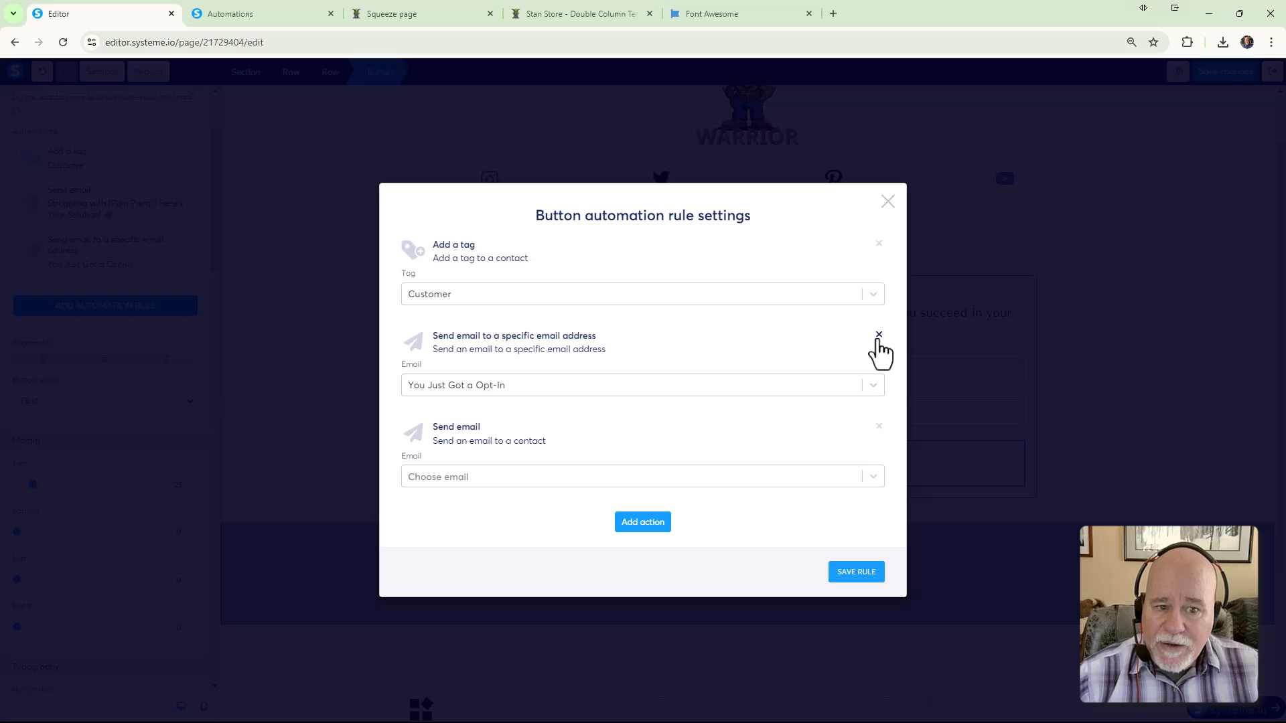
pyautogui.click(505, 384)
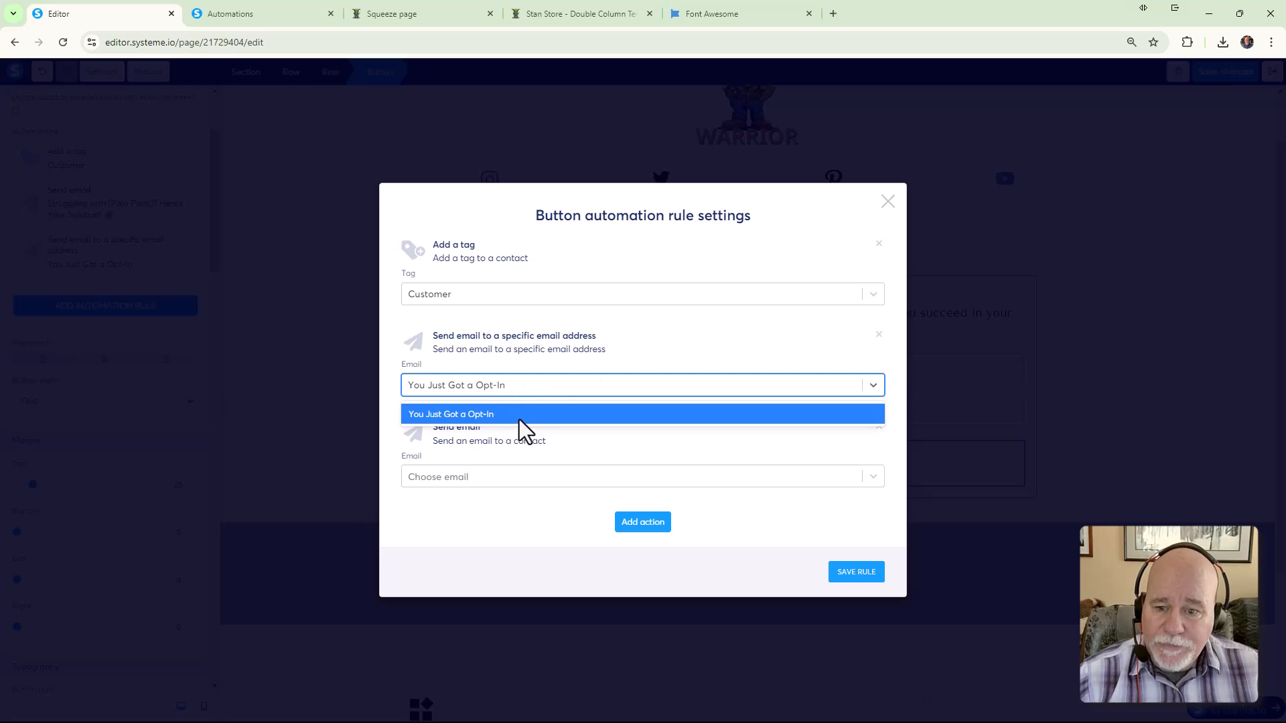
pyautogui.click(627, 348)
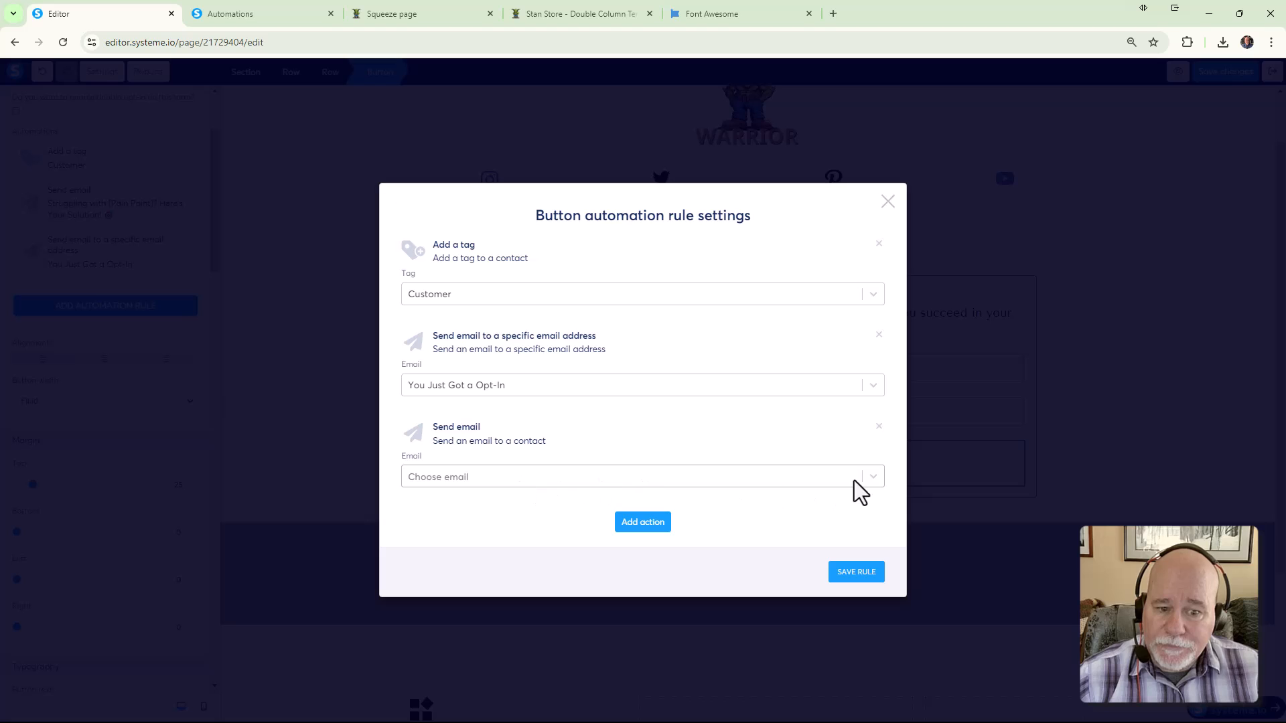
pyautogui.click(874, 477)
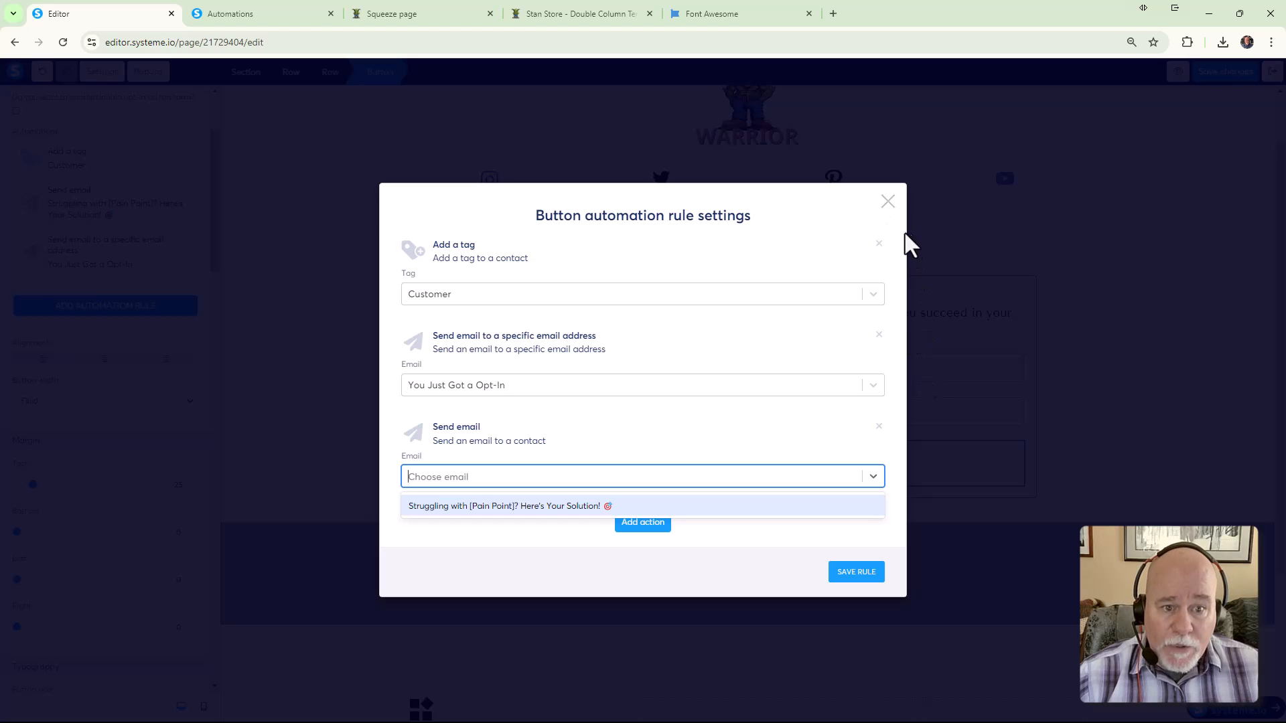
# Remove the tag and email actions from the button's rule, then go to the automation rules list
pyautogui.click(889, 202)
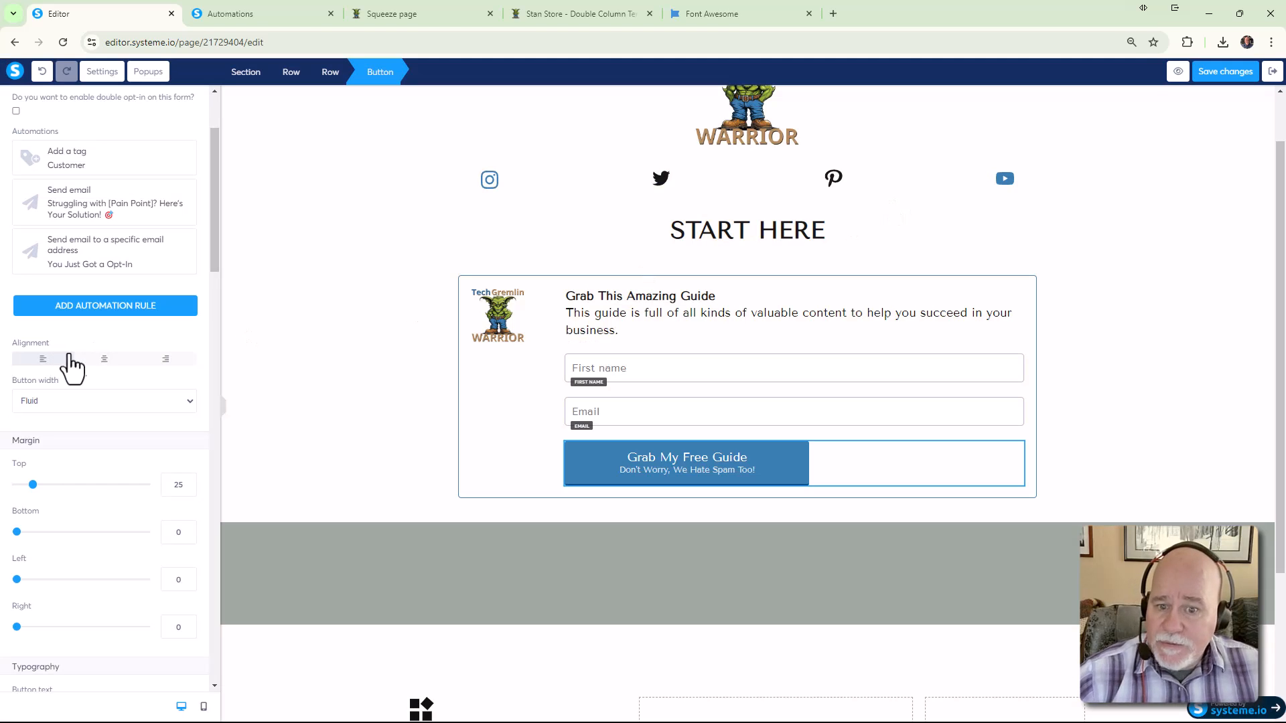
pyautogui.scroll(3, 155, 271)
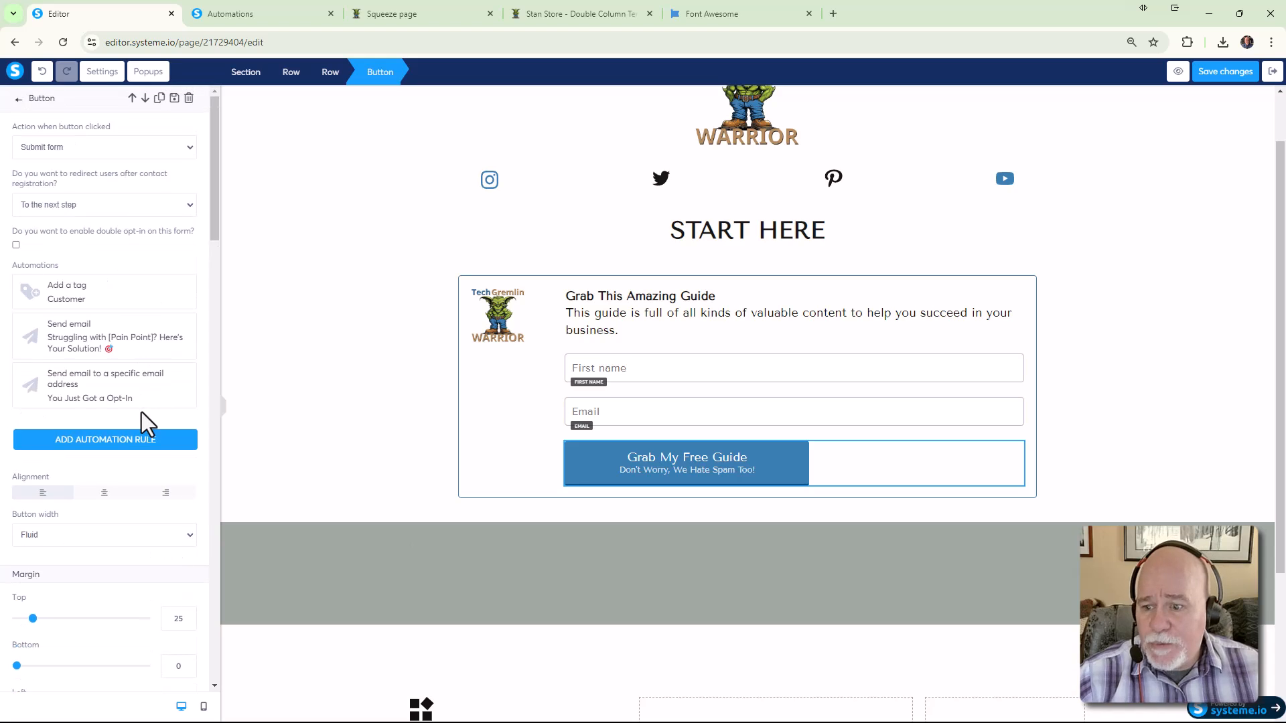
pyautogui.click(143, 442)
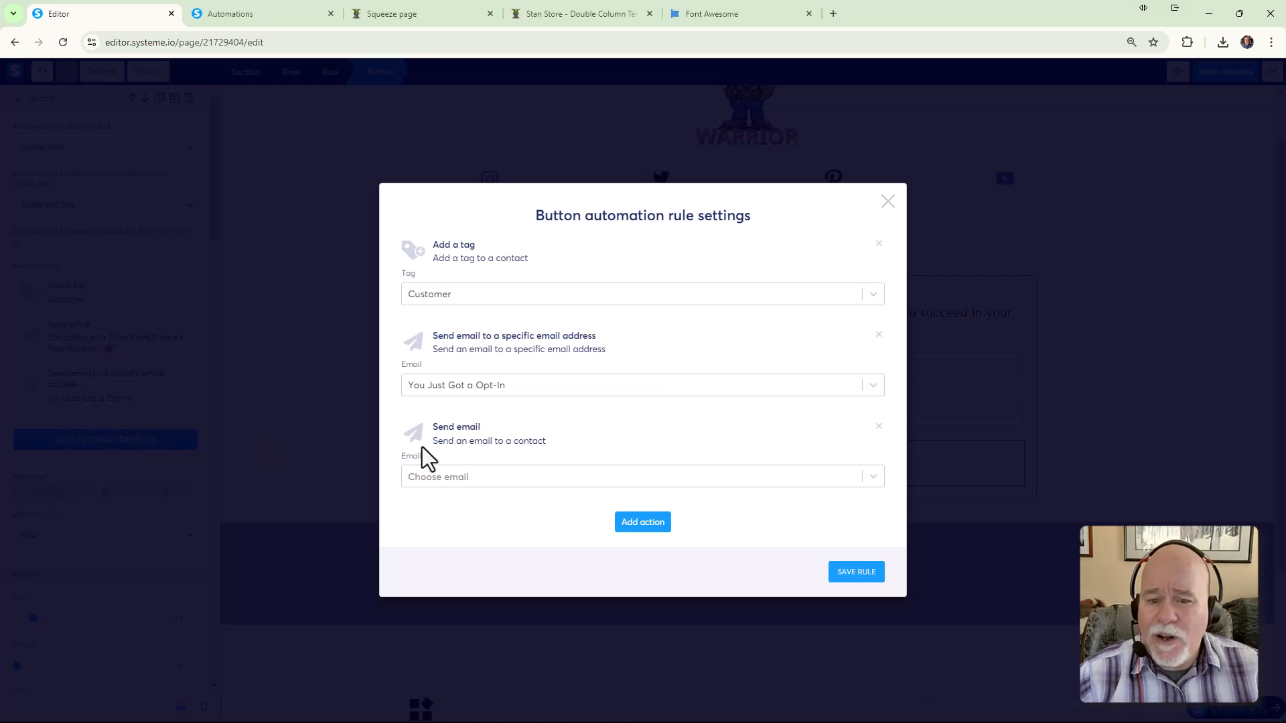
pyautogui.click(879, 243)
pyautogui.click(878, 269)
pyautogui.click(878, 269)
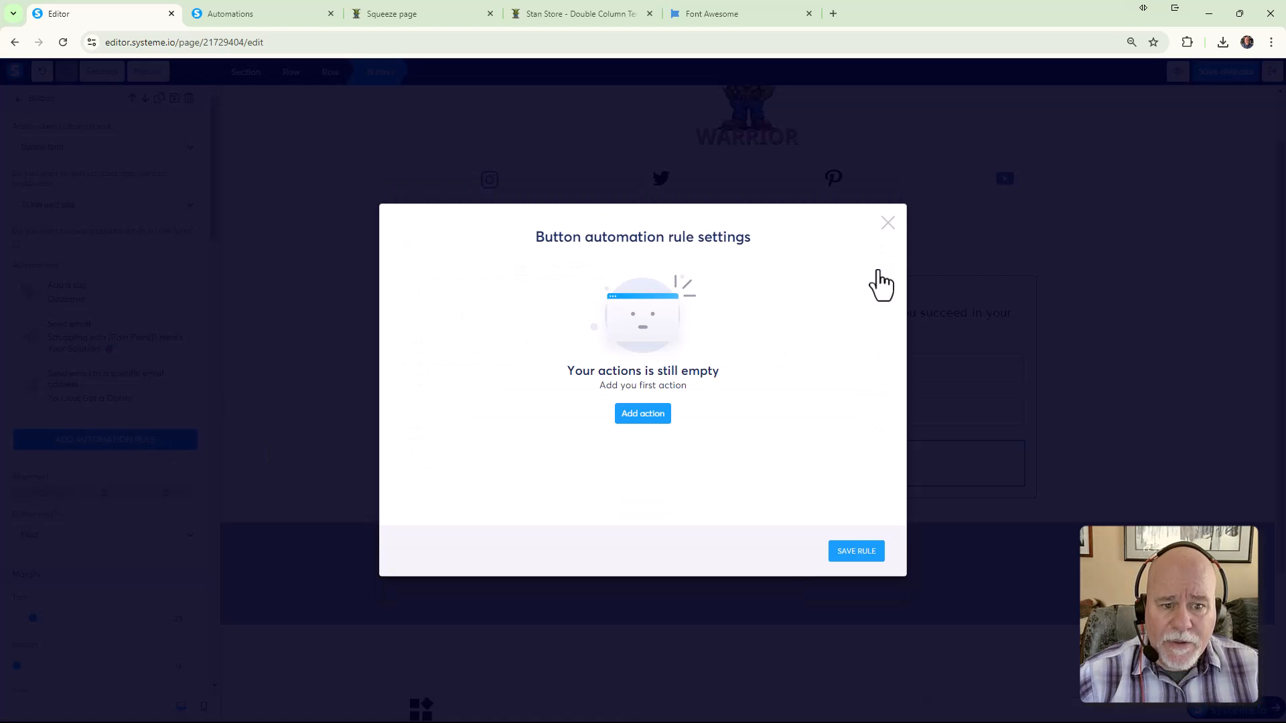
pyautogui.click(888, 223)
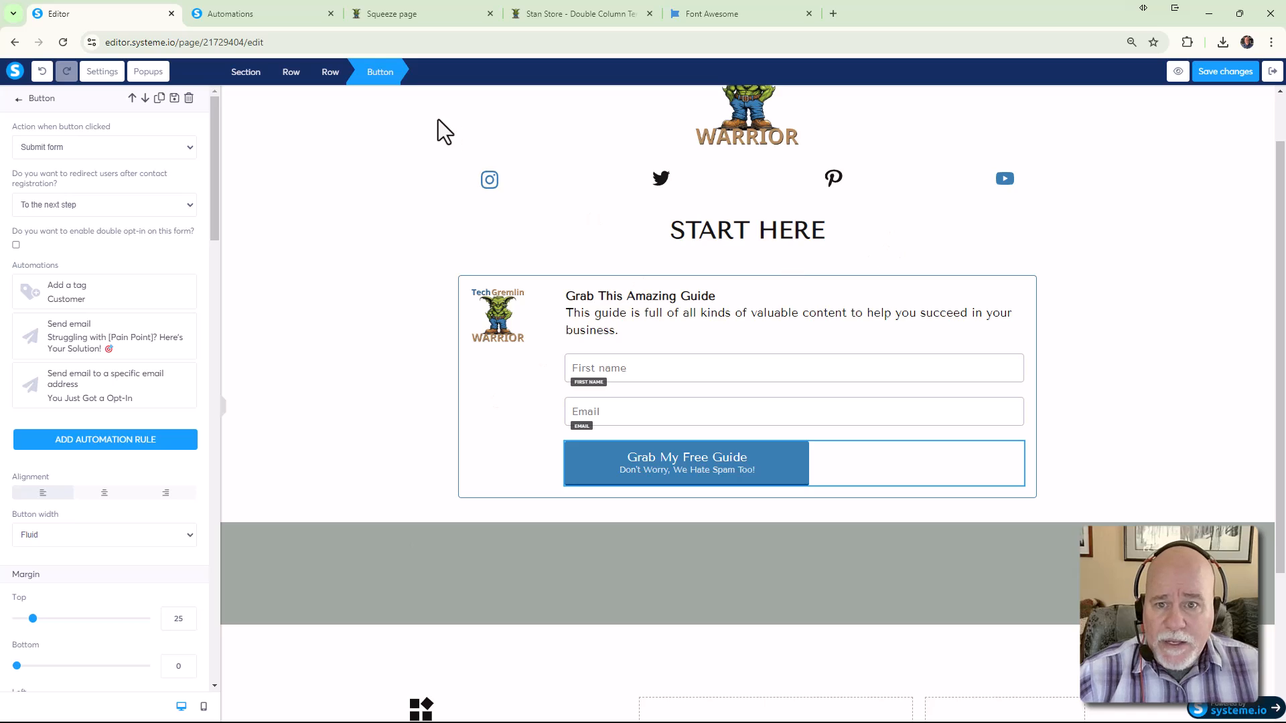
pyautogui.click(215, 14)
# Disable the existing funnel automation rule and start a blank new rule
pyautogui.click(1216, 245)
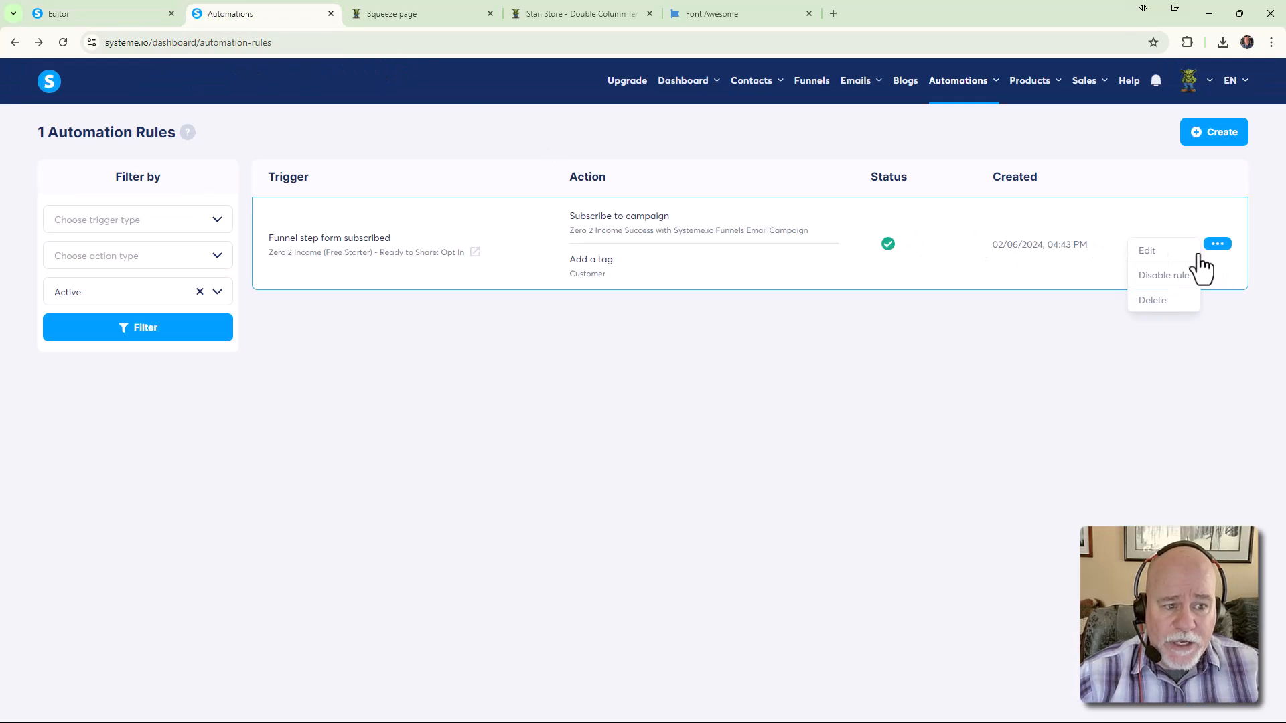
pyautogui.click(1164, 276)
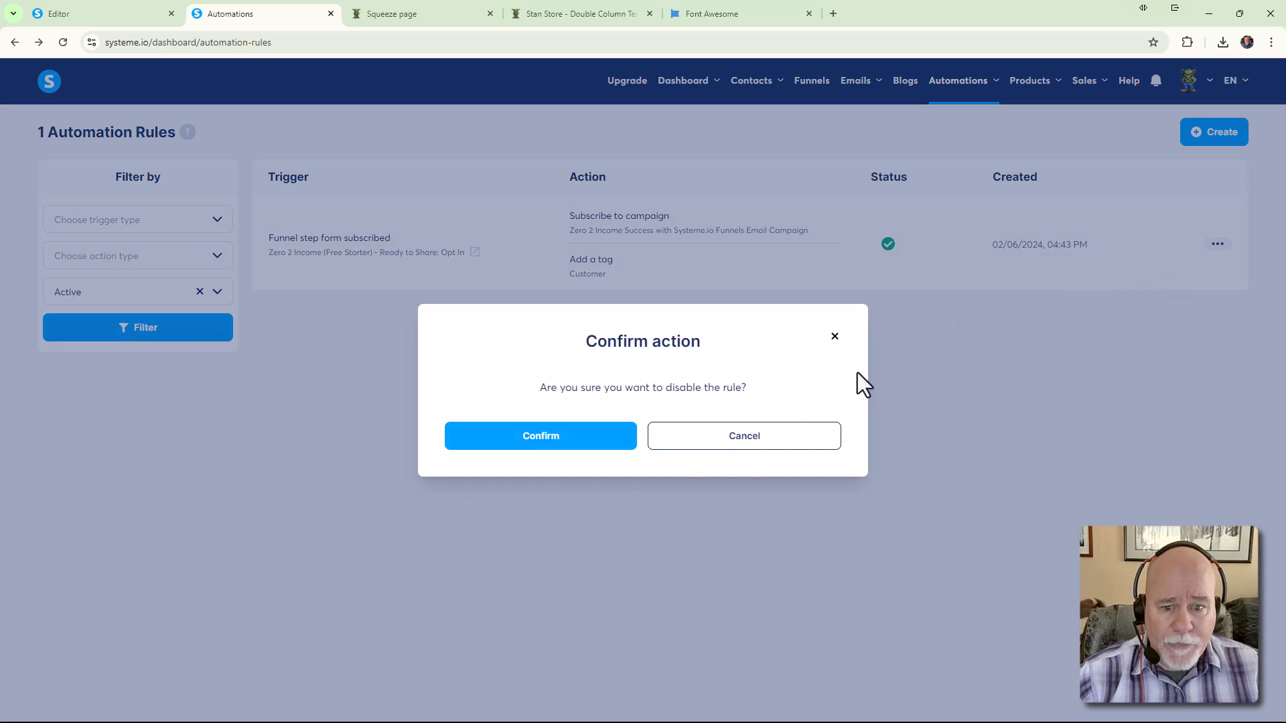
pyautogui.click(544, 444)
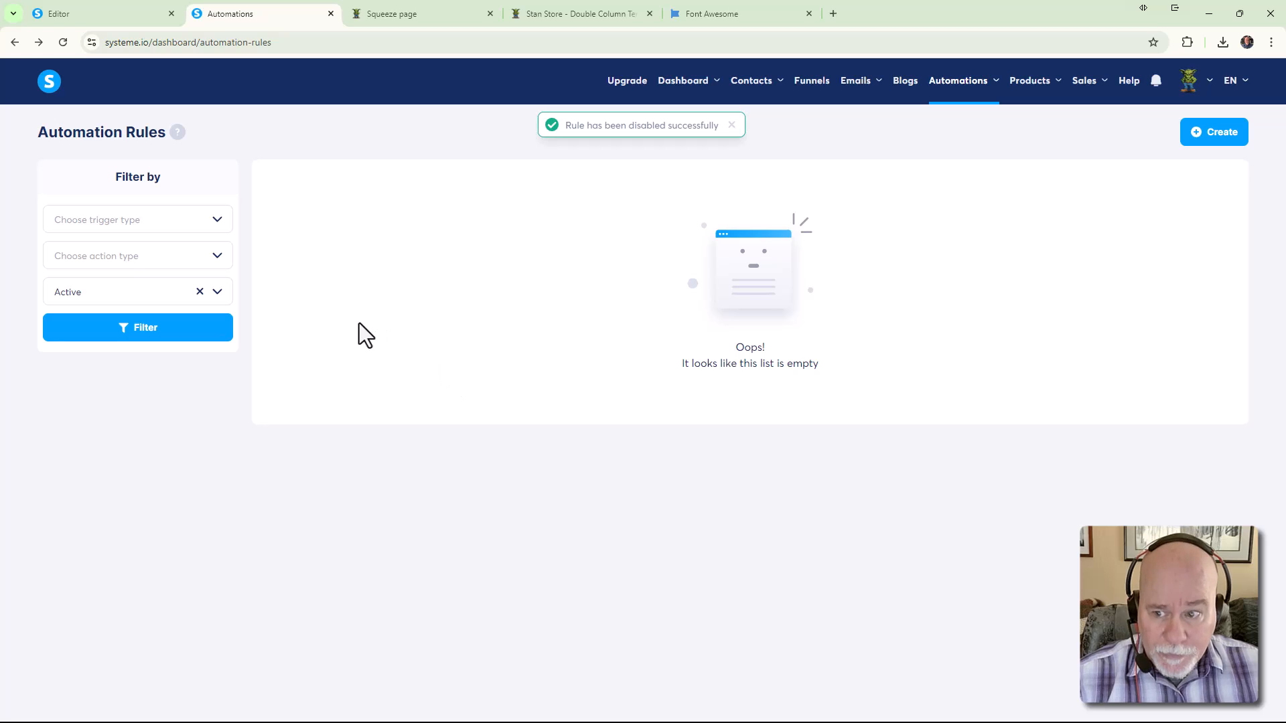
pyautogui.click(1216, 147)
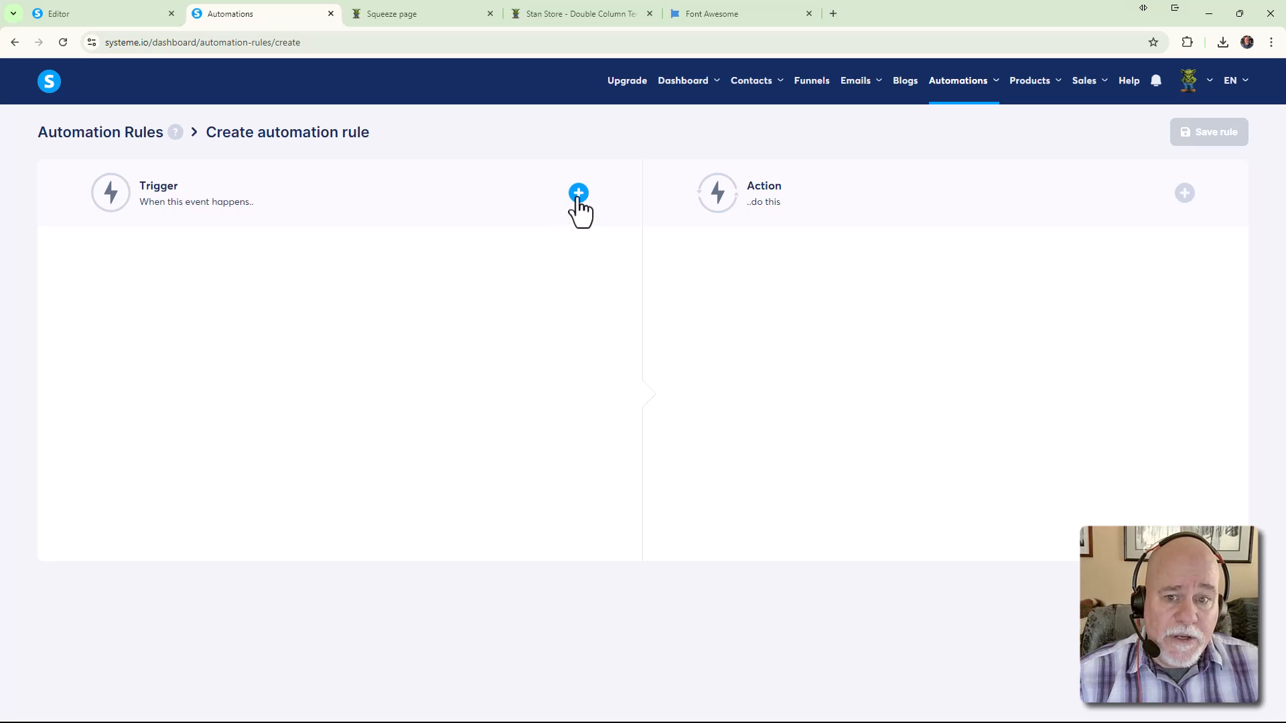
# Set the trigger to Funnel step form subscribed on Zero2Income Stan Store Template's New Stan Store step
pyautogui.click(579, 194)
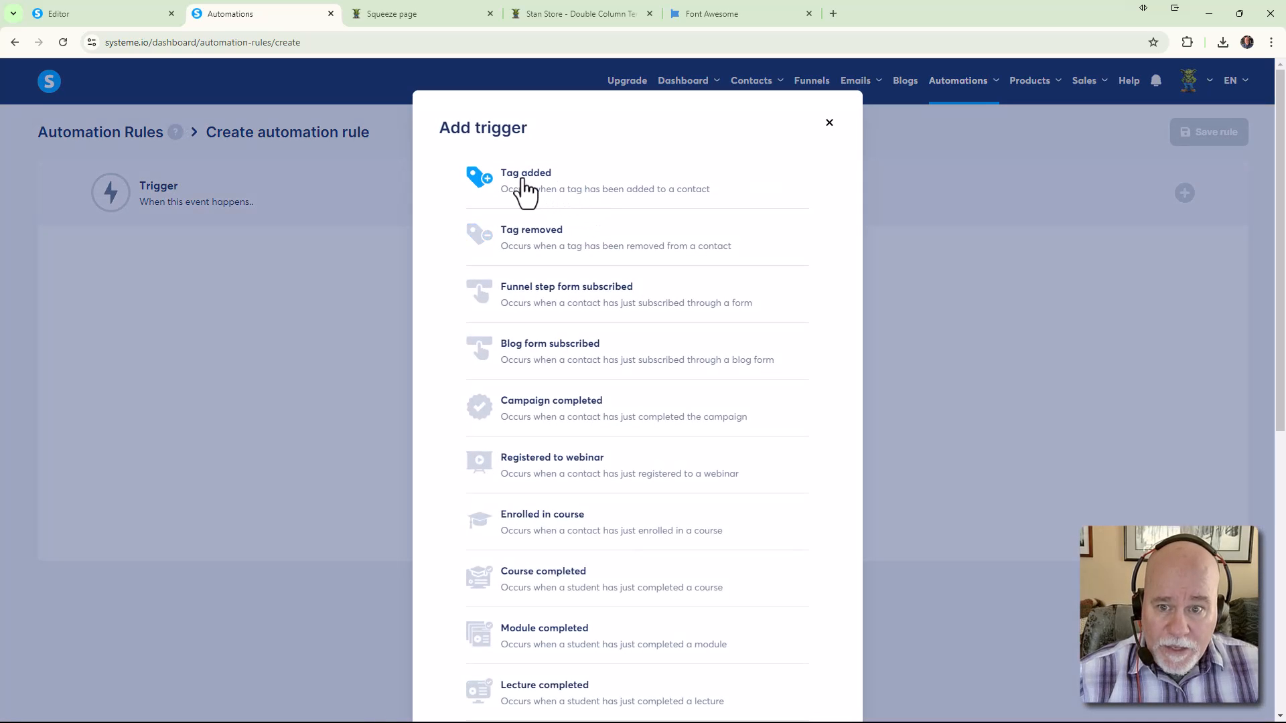
pyautogui.click(592, 308)
pyautogui.click(472, 320)
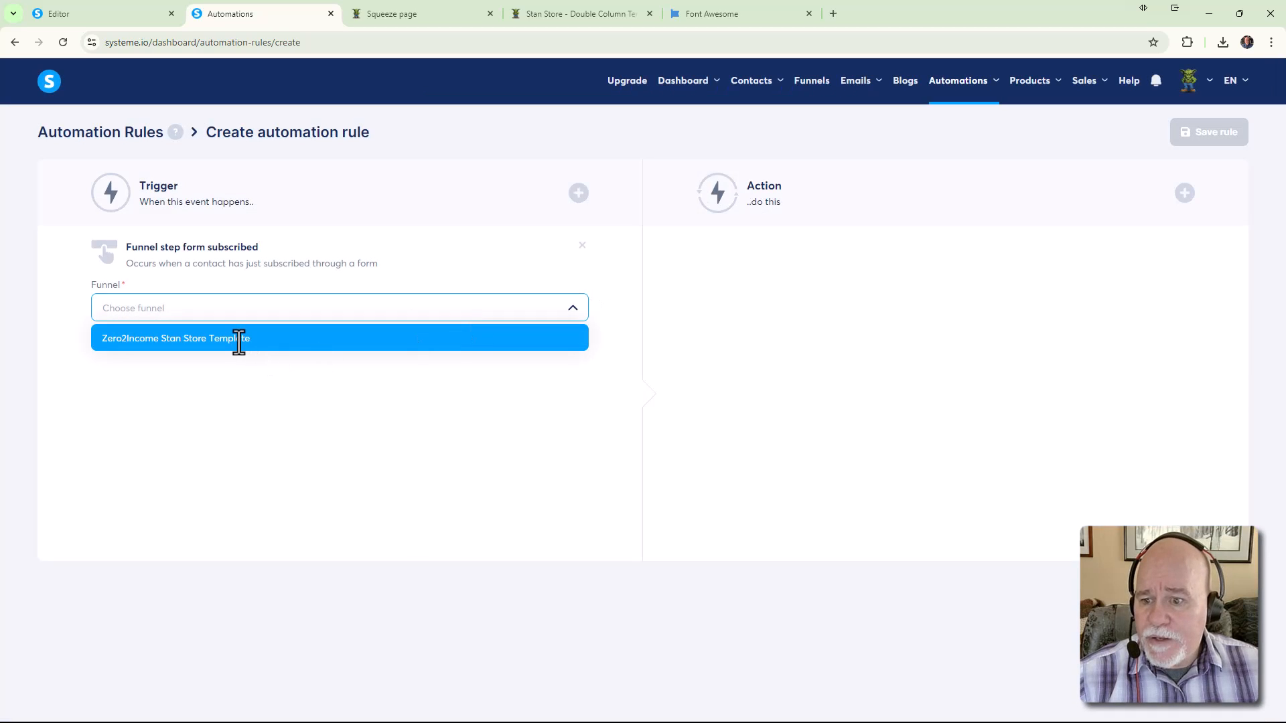
pyautogui.click(239, 339)
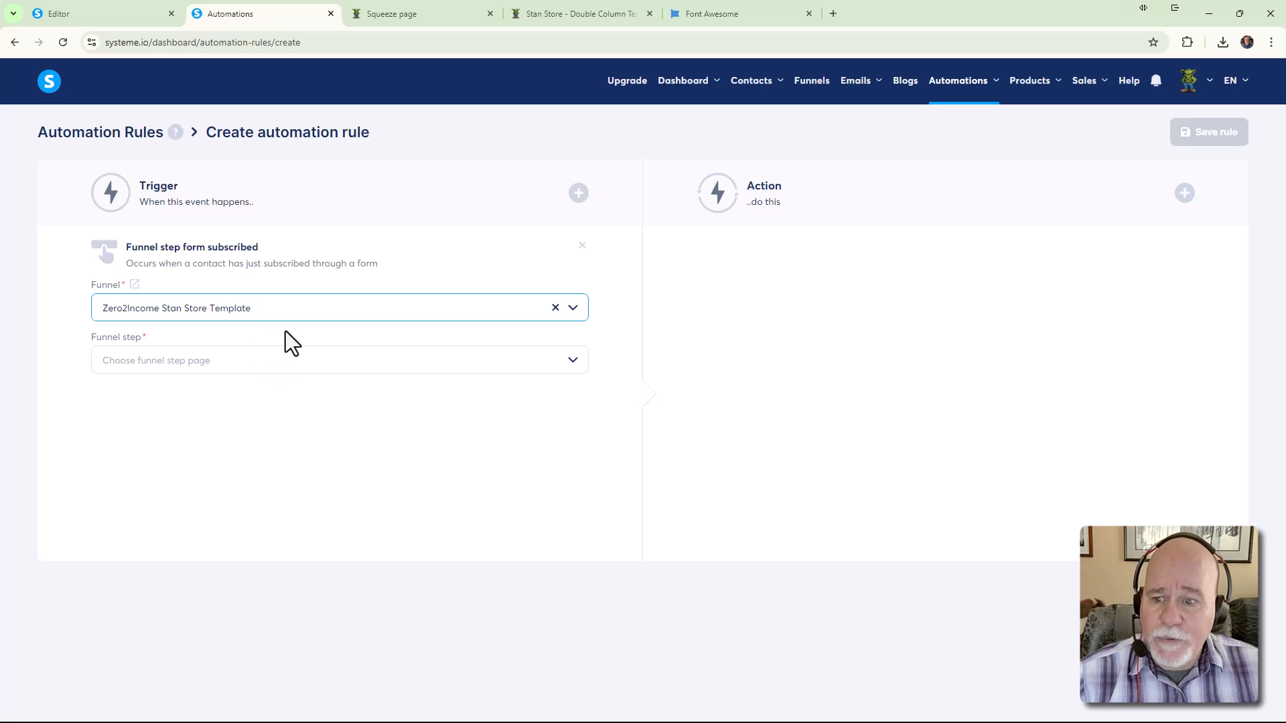
pyautogui.click(248, 359)
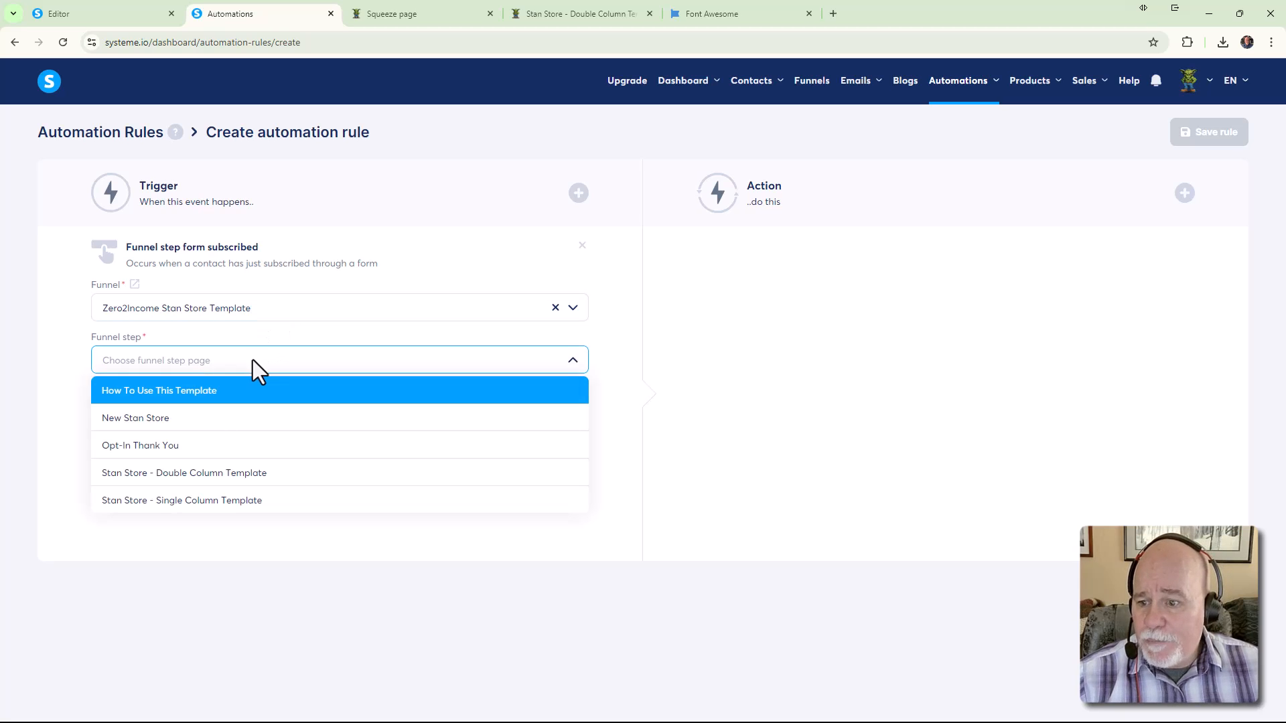
pyautogui.click(222, 429)
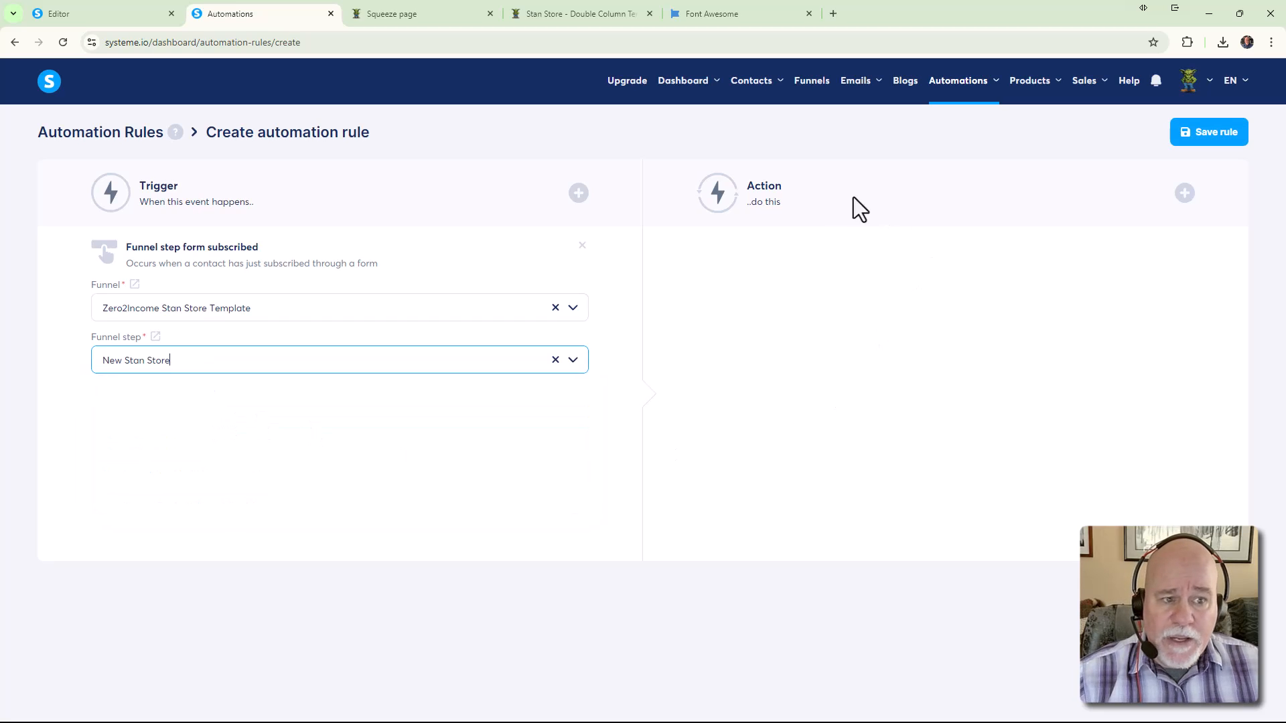
# Add actions tagging the contact Customer and sending a new email message
pyautogui.click(1184, 194)
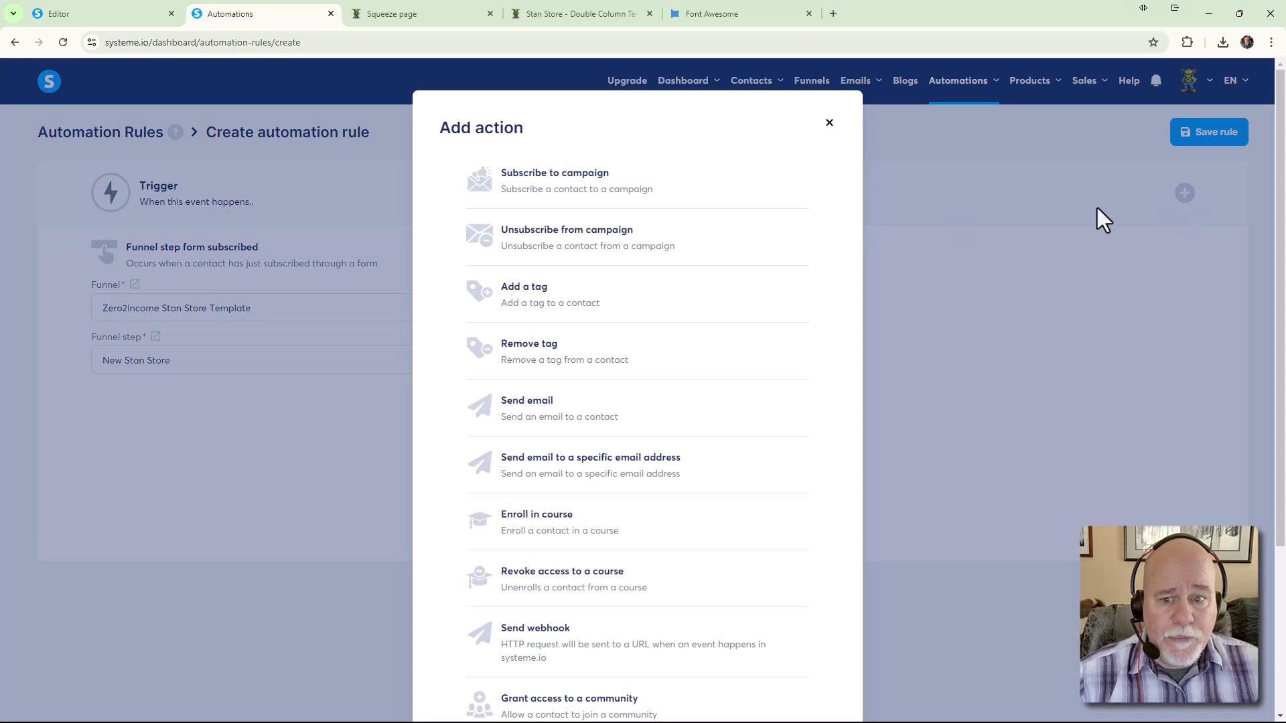
pyautogui.click(514, 308)
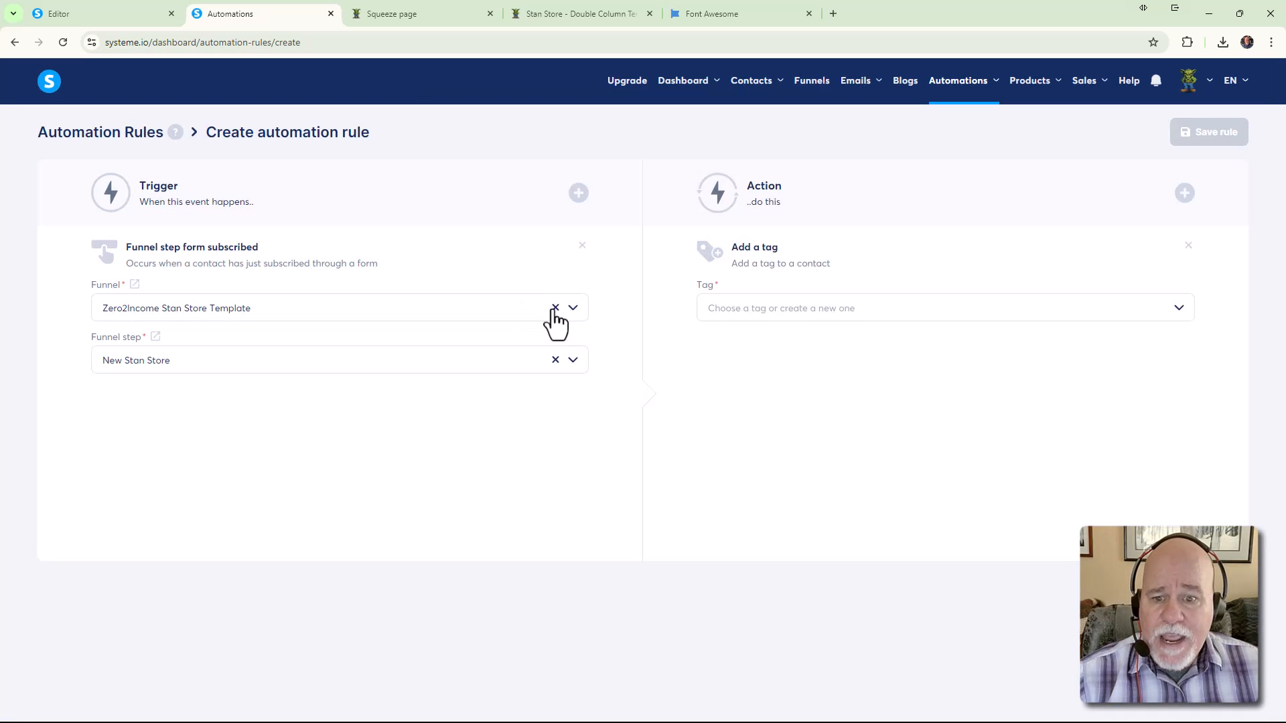
pyautogui.click(794, 315)
pyautogui.click(748, 339)
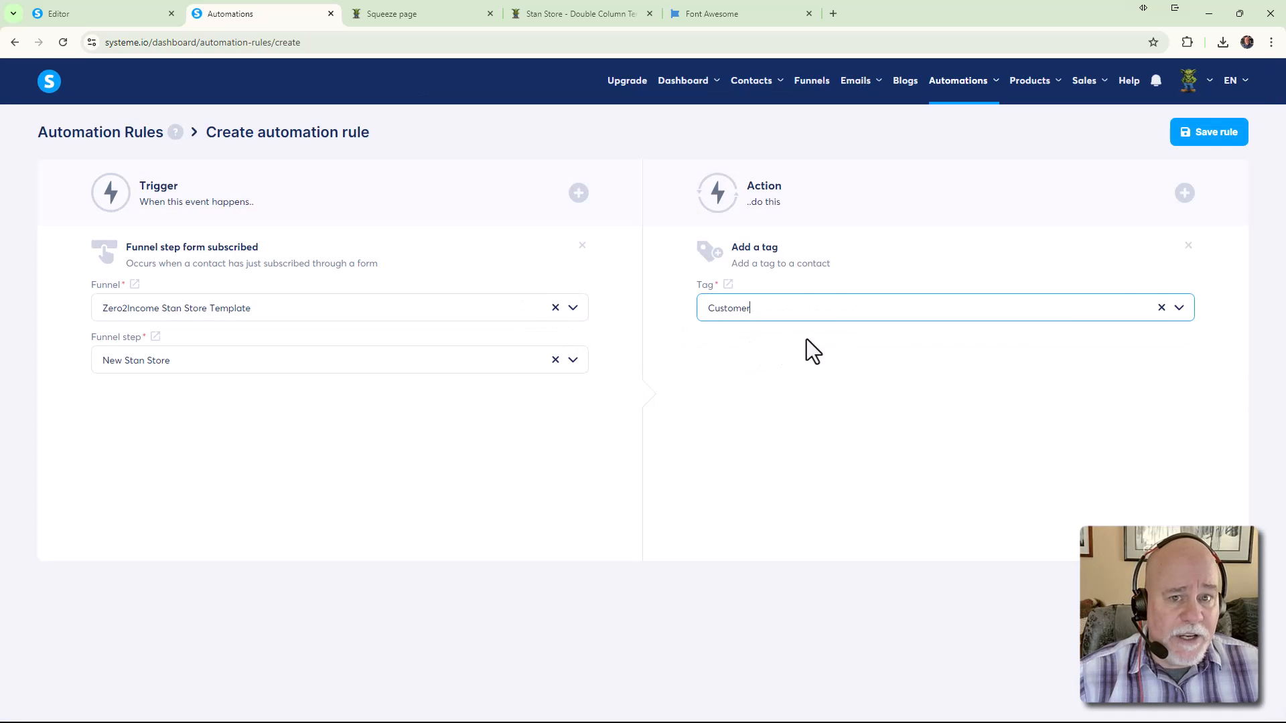
pyautogui.click(1185, 194)
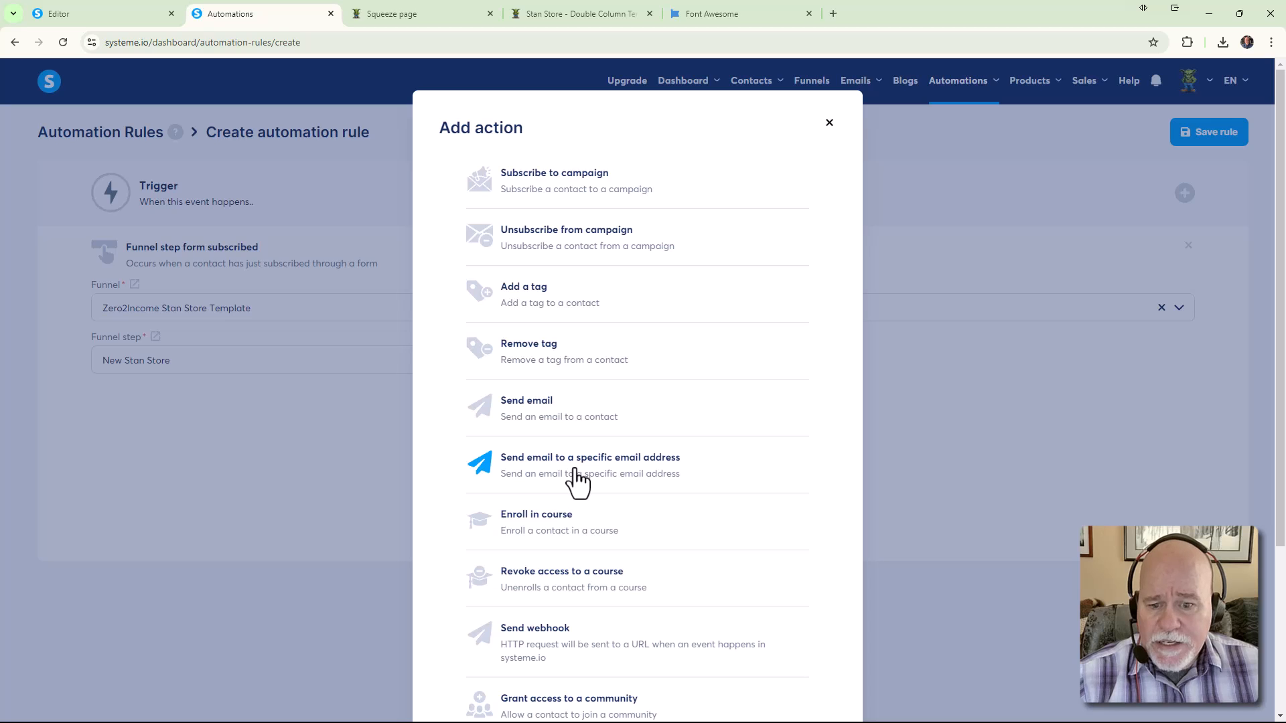
pyautogui.click(513, 420)
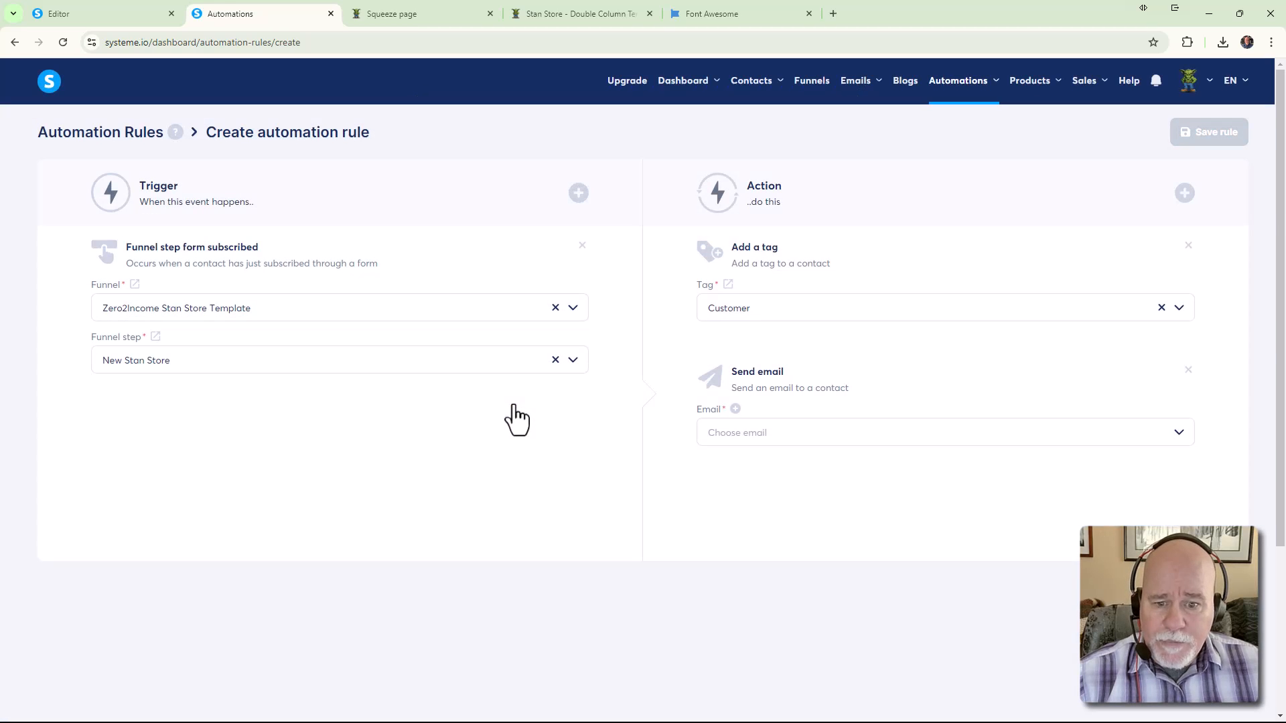
pyautogui.click(735, 409)
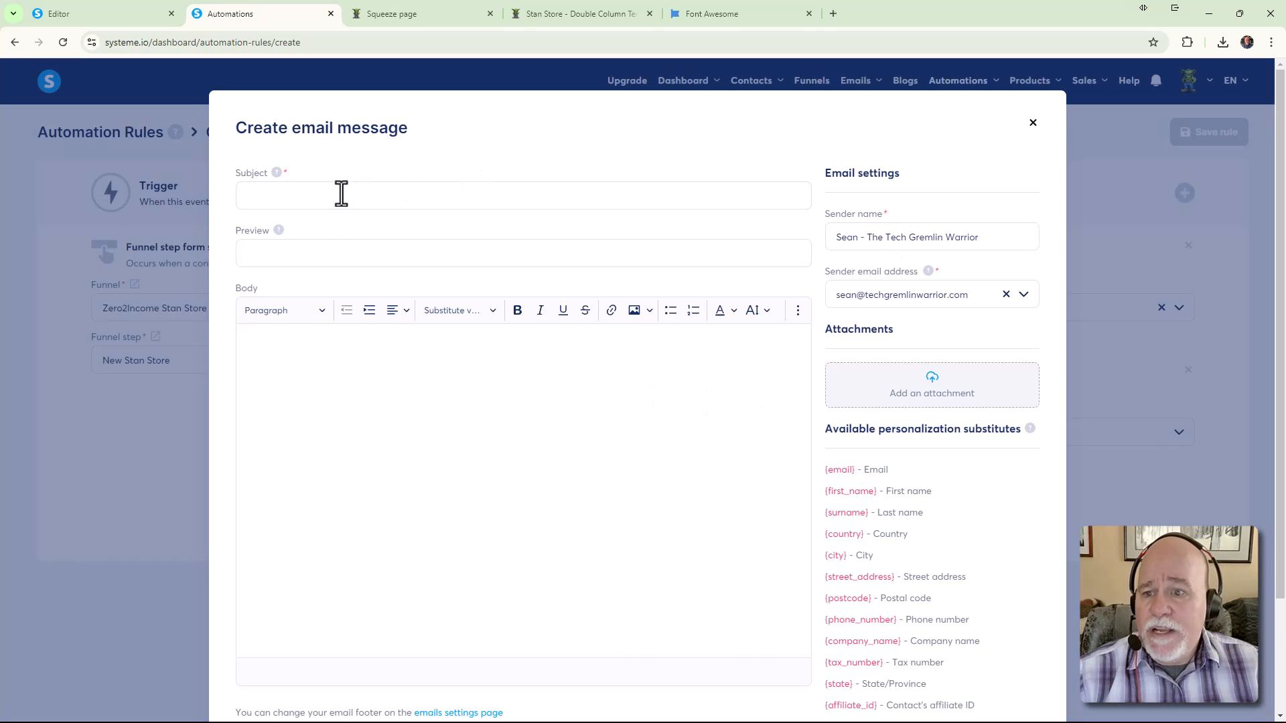
# Give the email the subject 'Here's Your Free Guide'
pyautogui.click(348, 190)
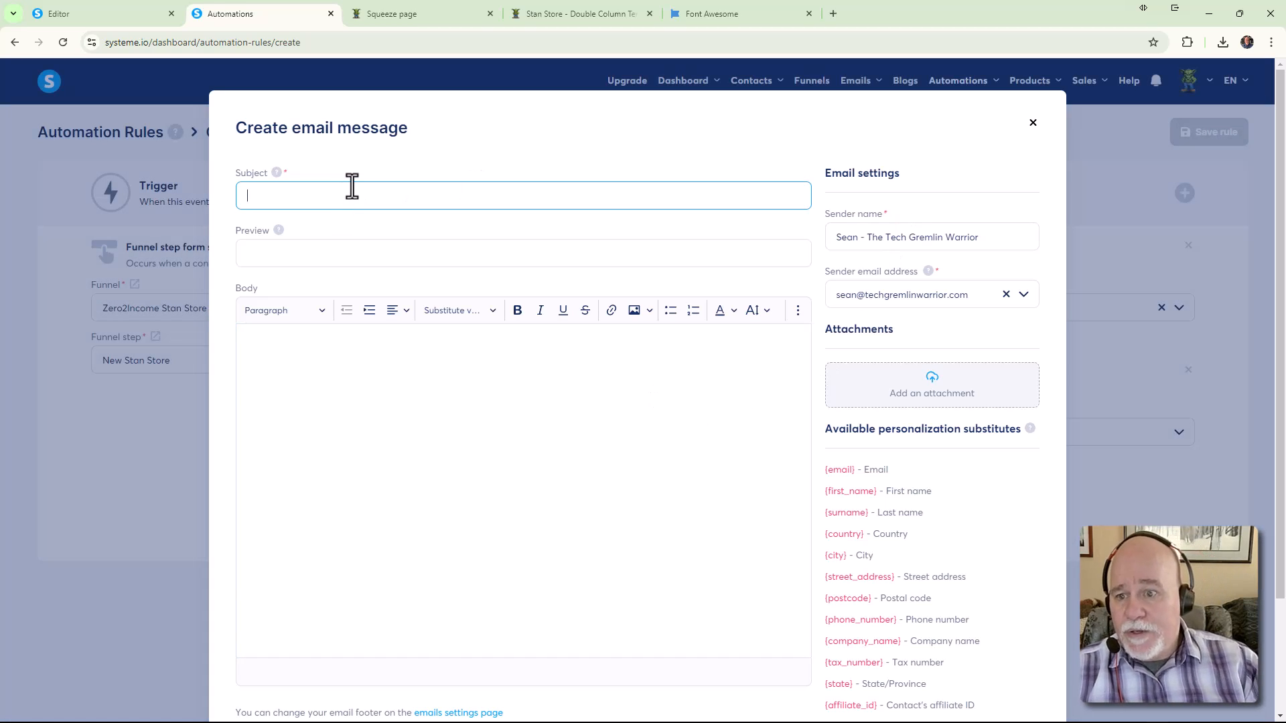
pyautogui.write("Here's YOur")
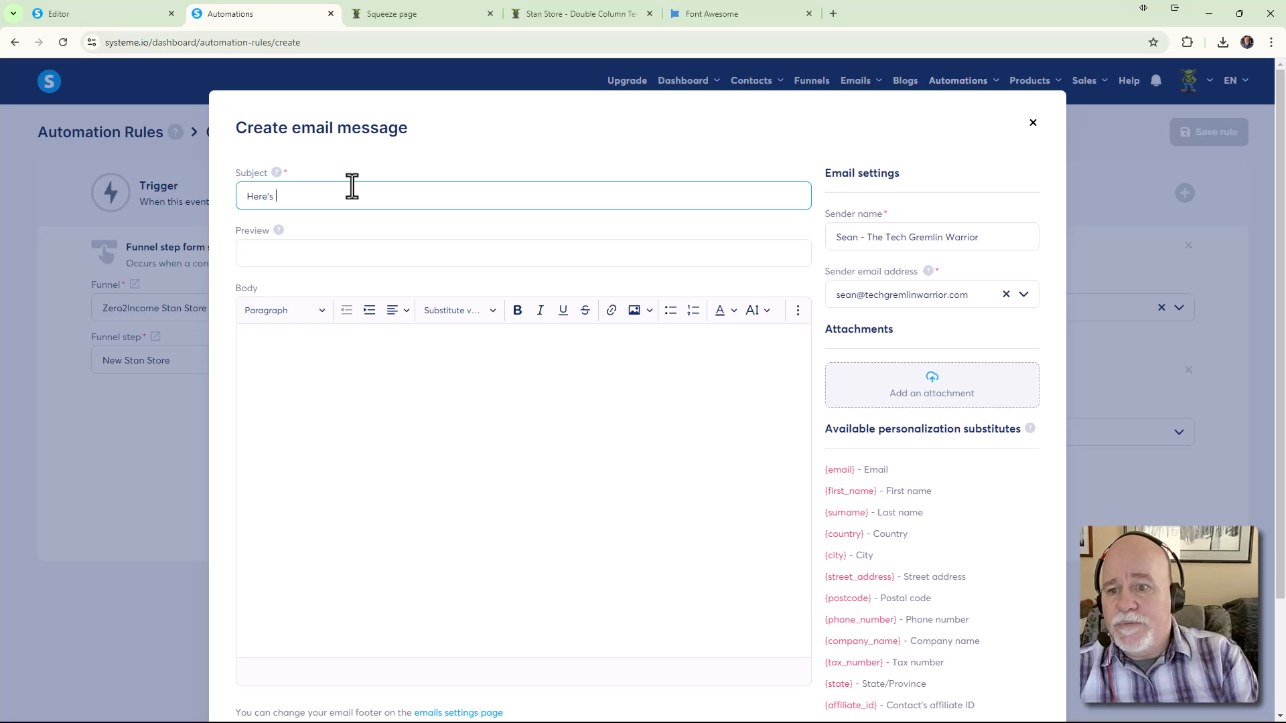
pyautogui.press('BackSpace')
pyautogui.press('BackSpace')
pyautogui.press('BackSpace')
pyautogui.write('our f')
pyautogui.press('BackSpace')
pyautogui.write('Free Guide')
pyautogui.press('Tab')
pyautogui.press('Tab')
pyautogui.press('Tab')
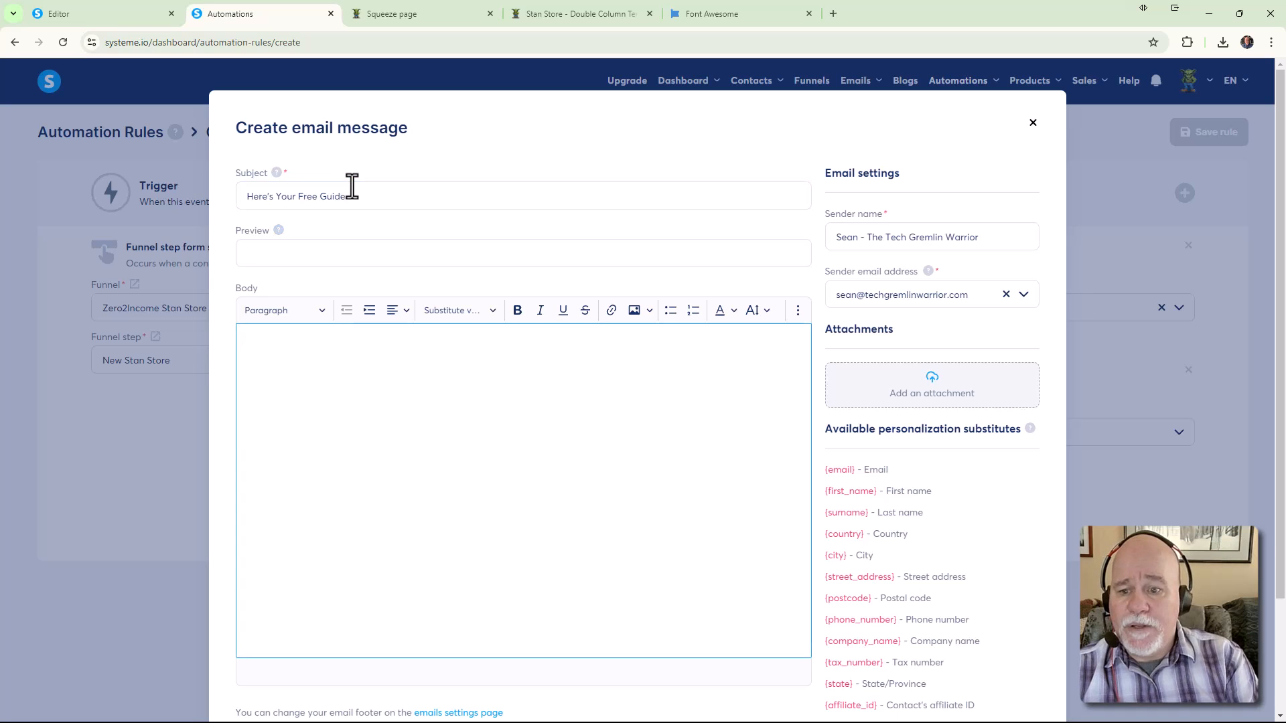
# Start the body with 'Hello' set in the Verdana font
pyautogui.write('Hello')
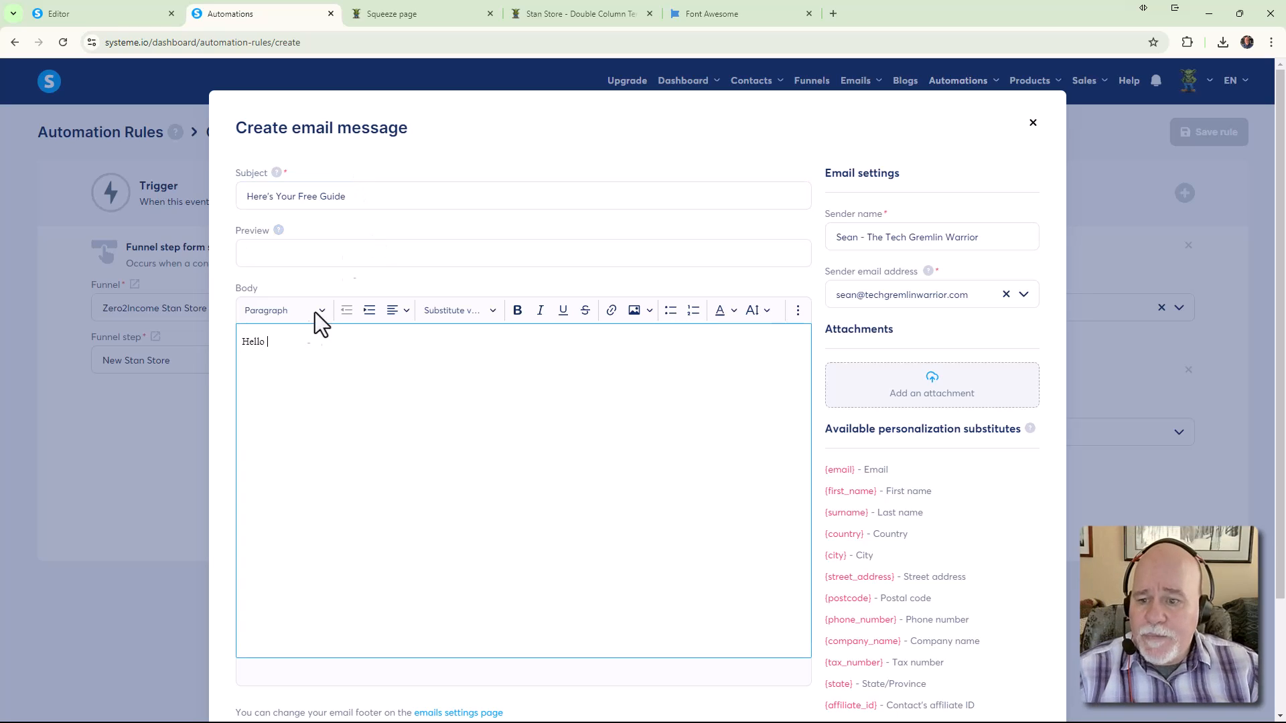
pyautogui.moveTo(290, 341); pyautogui.dragTo(186, 327)
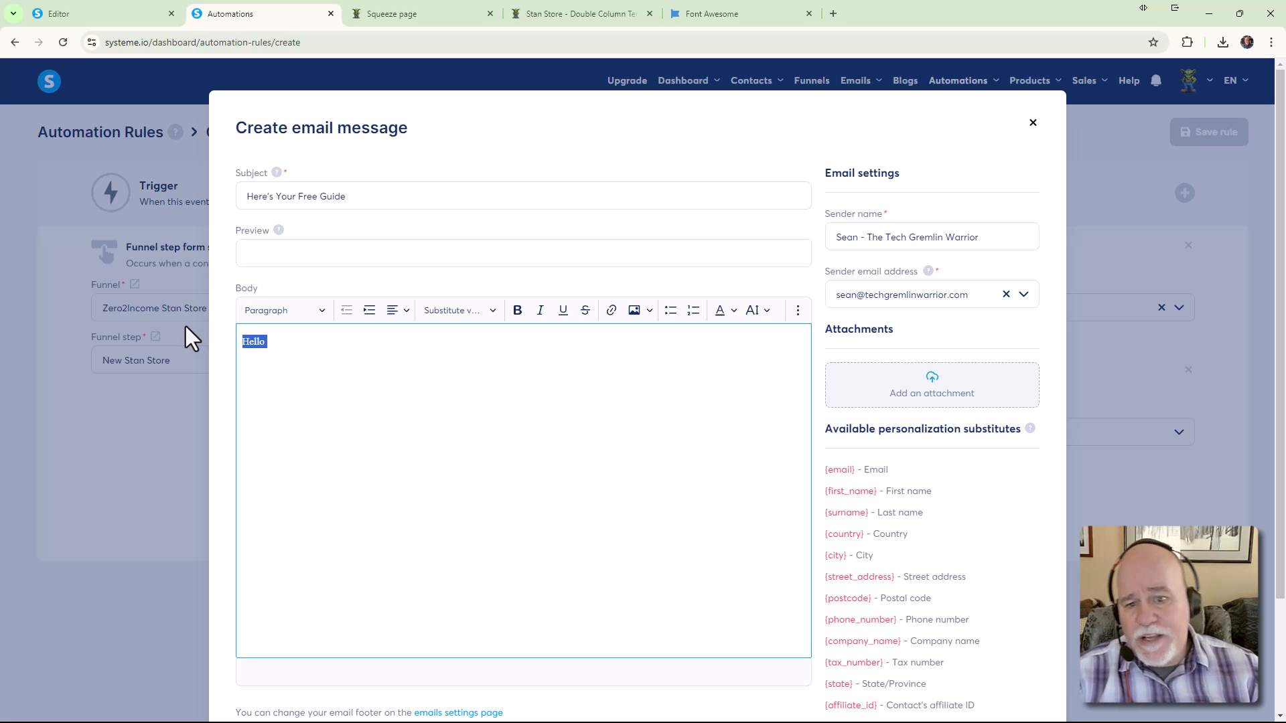
pyautogui.moveTo(271, 347); pyautogui.dragTo(227, 343)
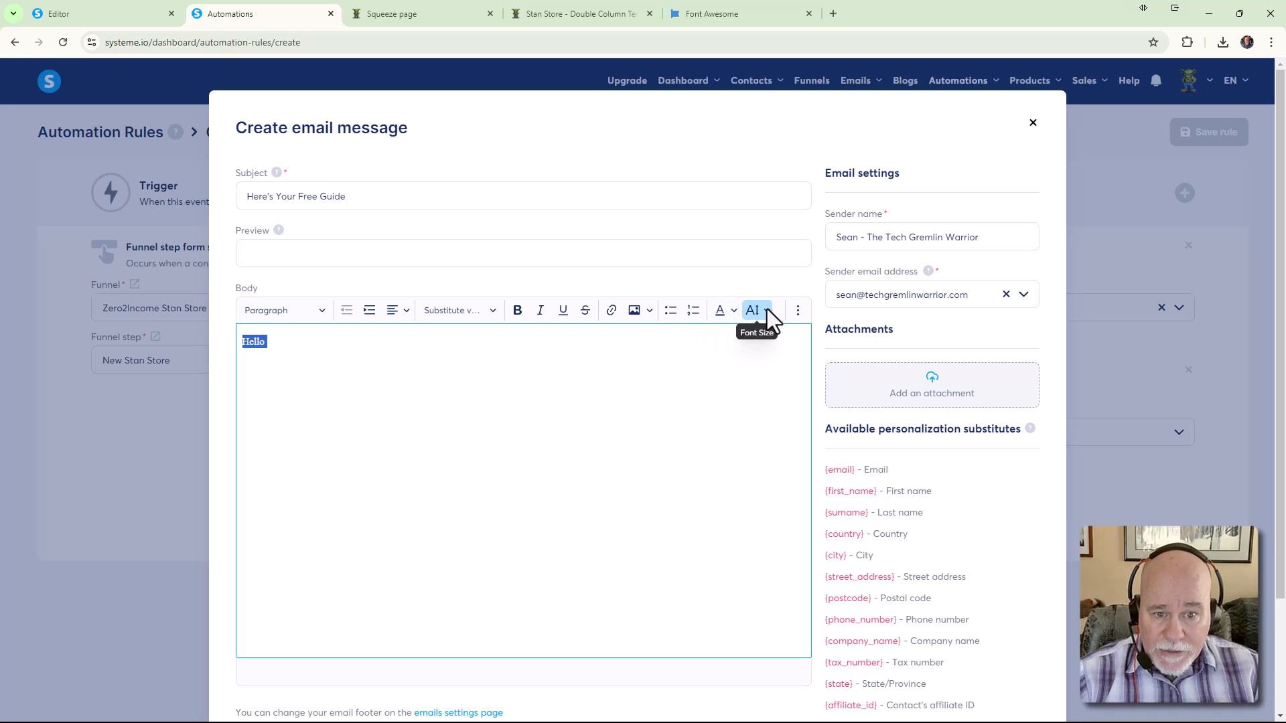
pyautogui.click(794, 311)
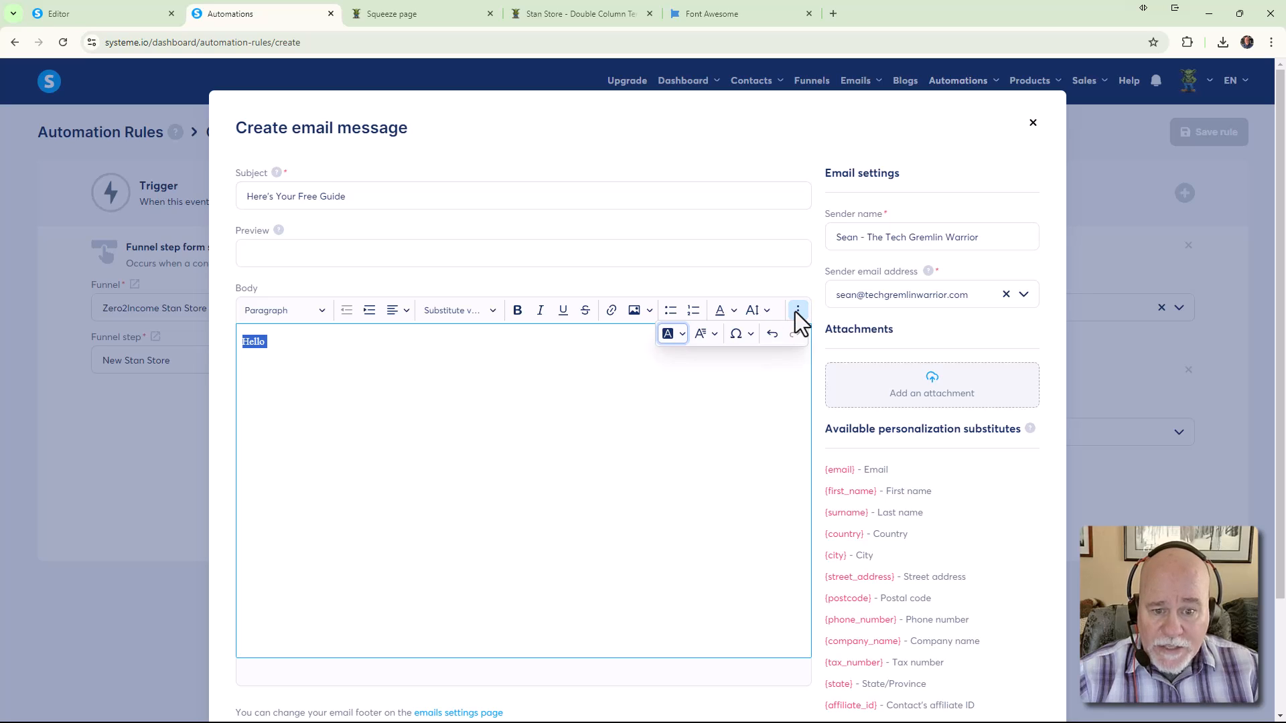
pyautogui.click(714, 337)
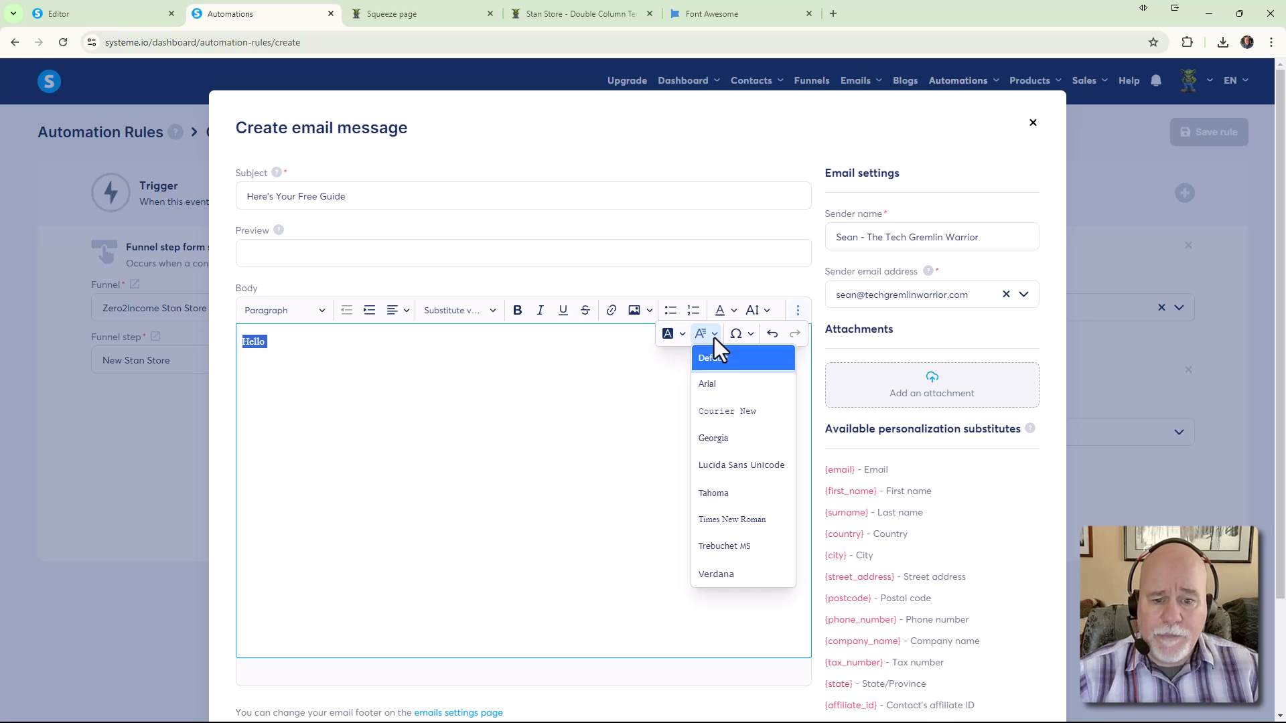
pyautogui.click(715, 571)
pyautogui.click(282, 340)
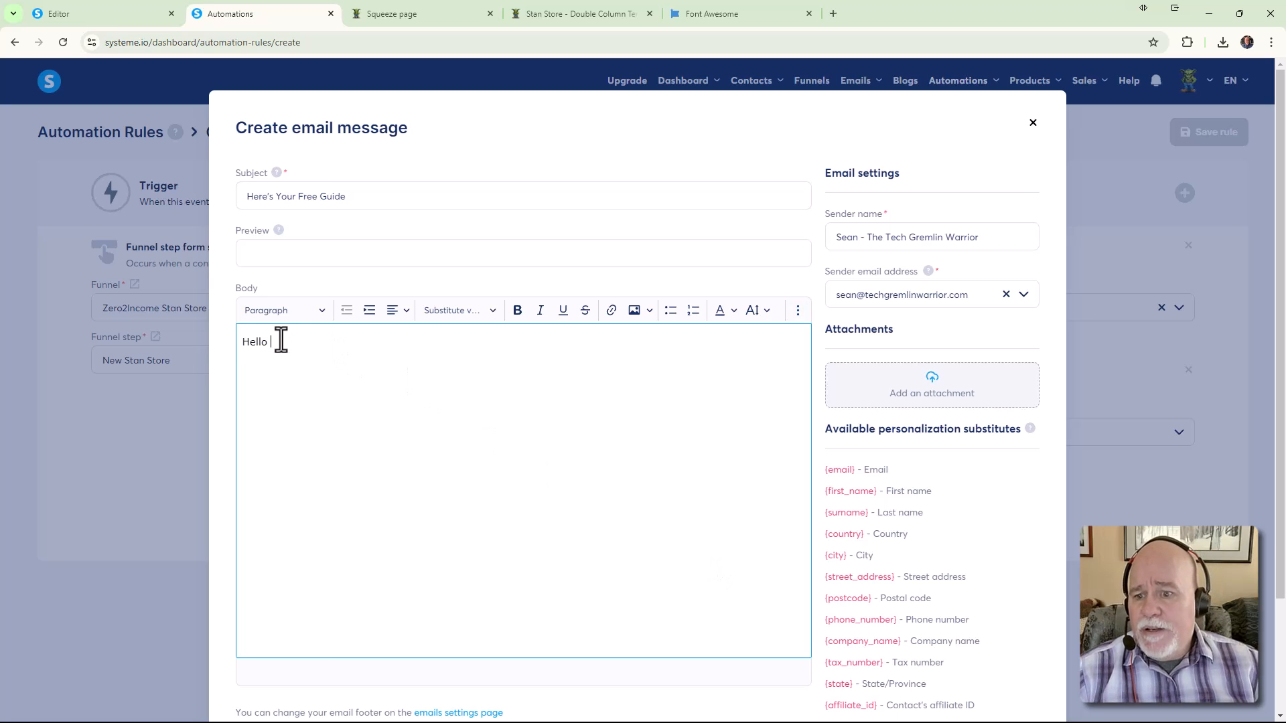
# Add the first-name field, the thank-you sentence, and 'Click here to download your guide!'
pyautogui.click(489, 312)
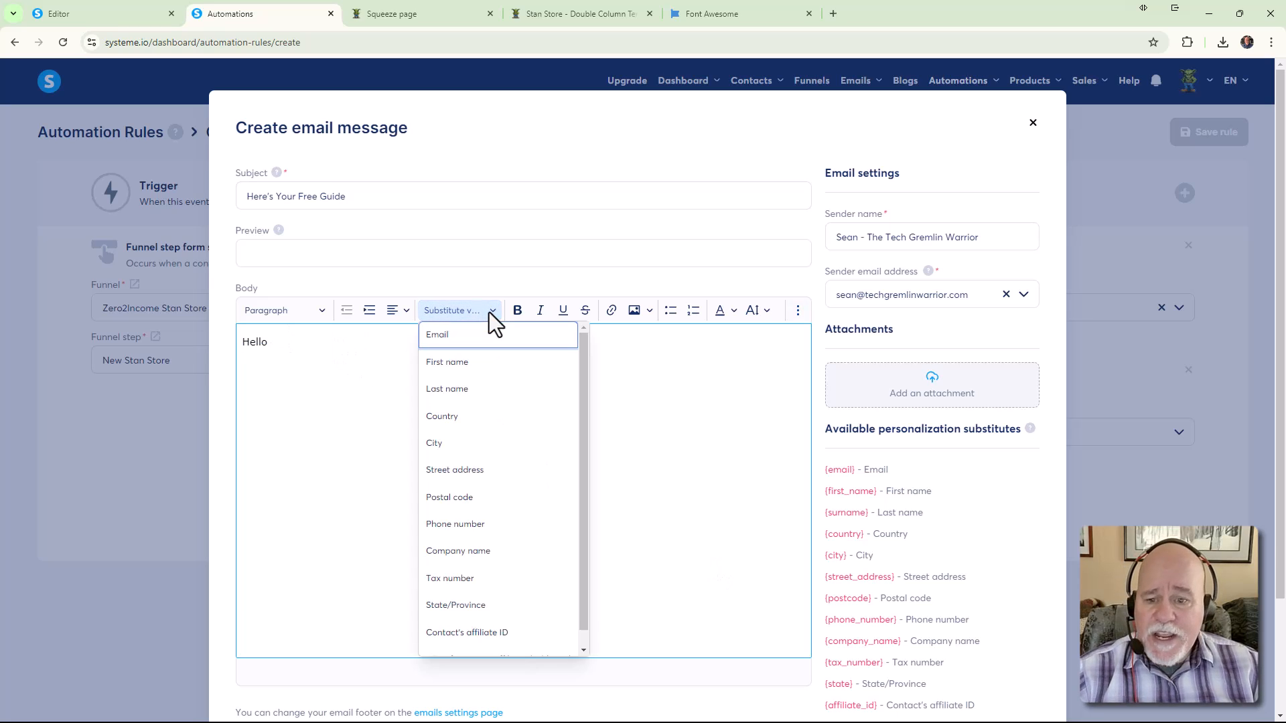
pyautogui.click(455, 363)
pyautogui.write(',')
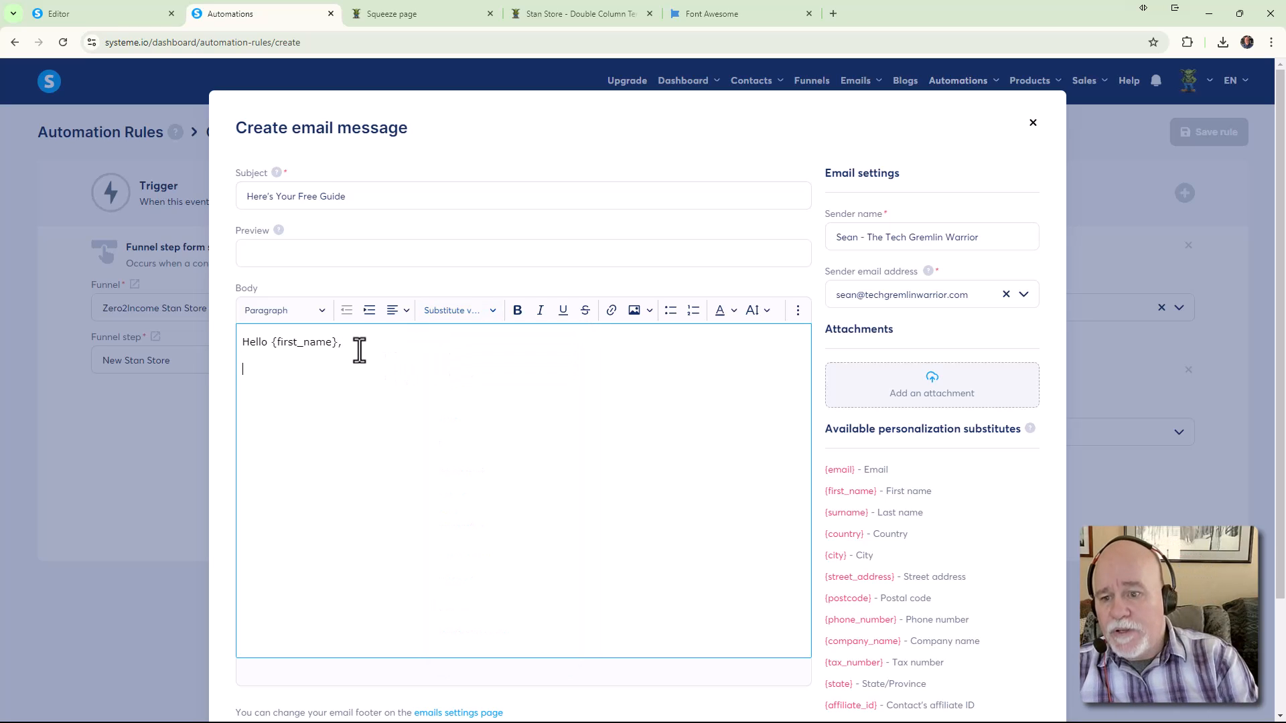
pyautogui.write('Thank you ofor your ')
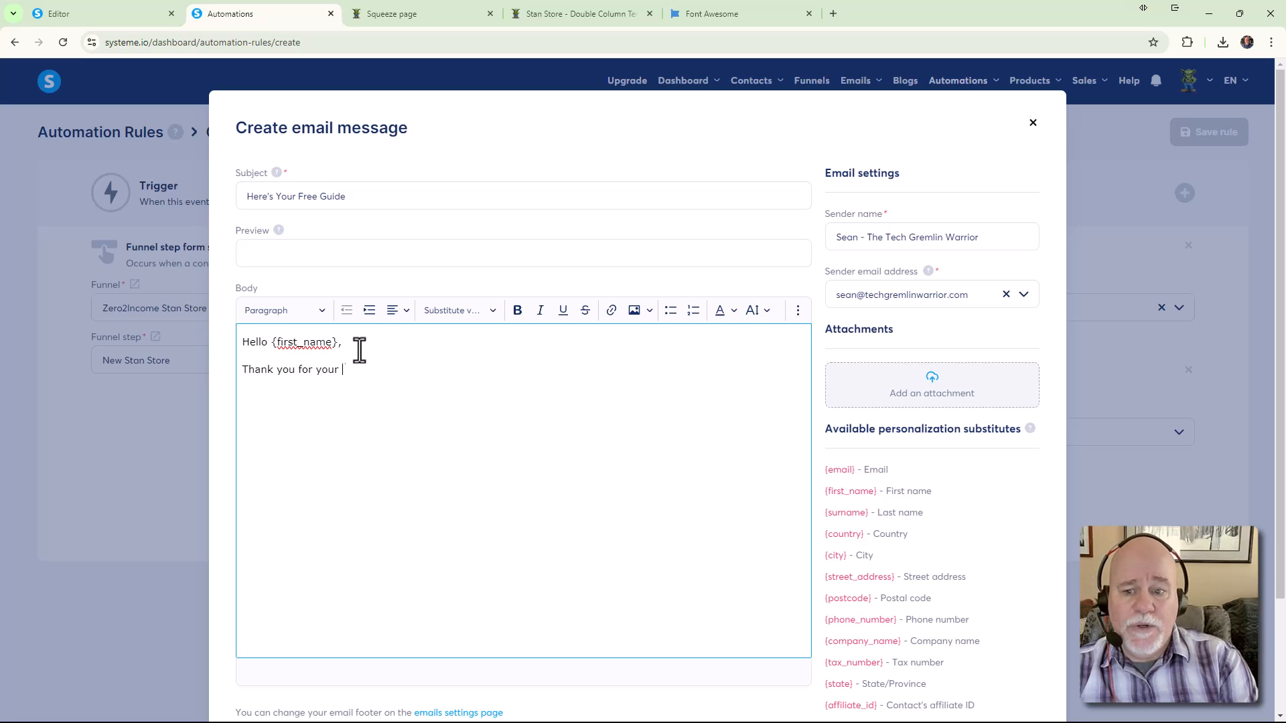
pyautogui.write('interest in this free, valu')
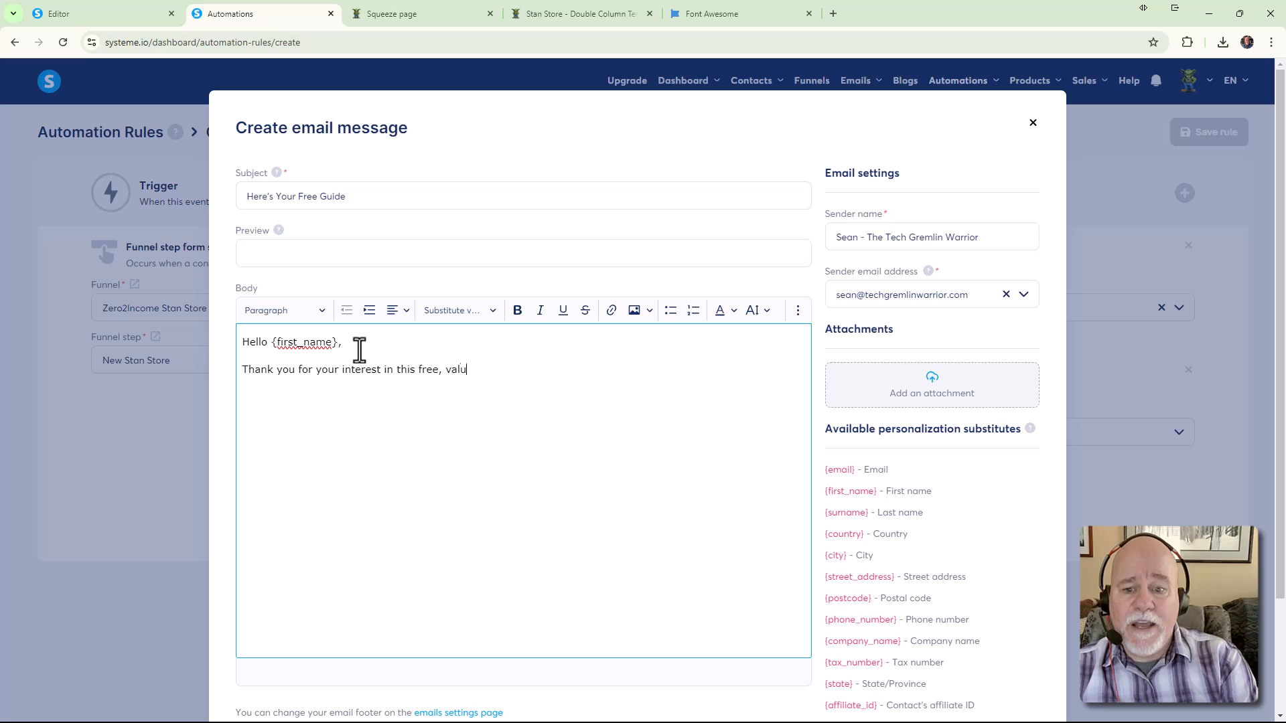
pyautogui.write('e packed guid')
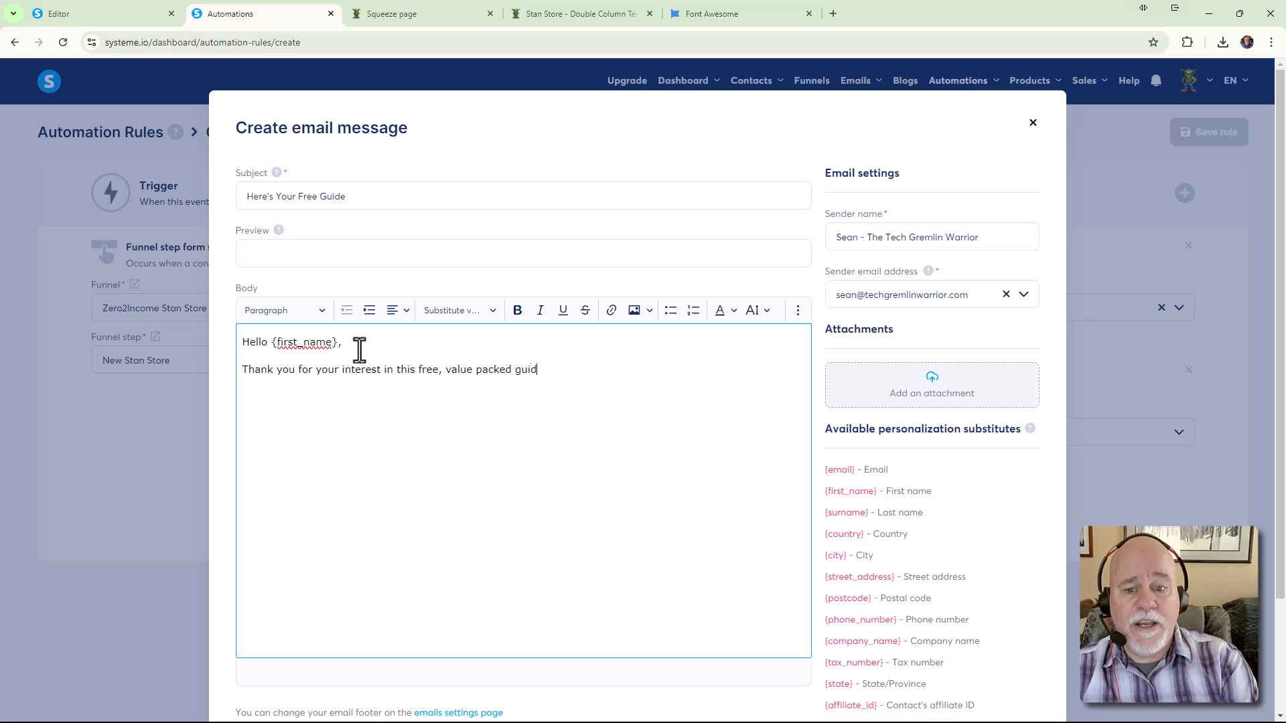
pyautogui.write('e. You can d')
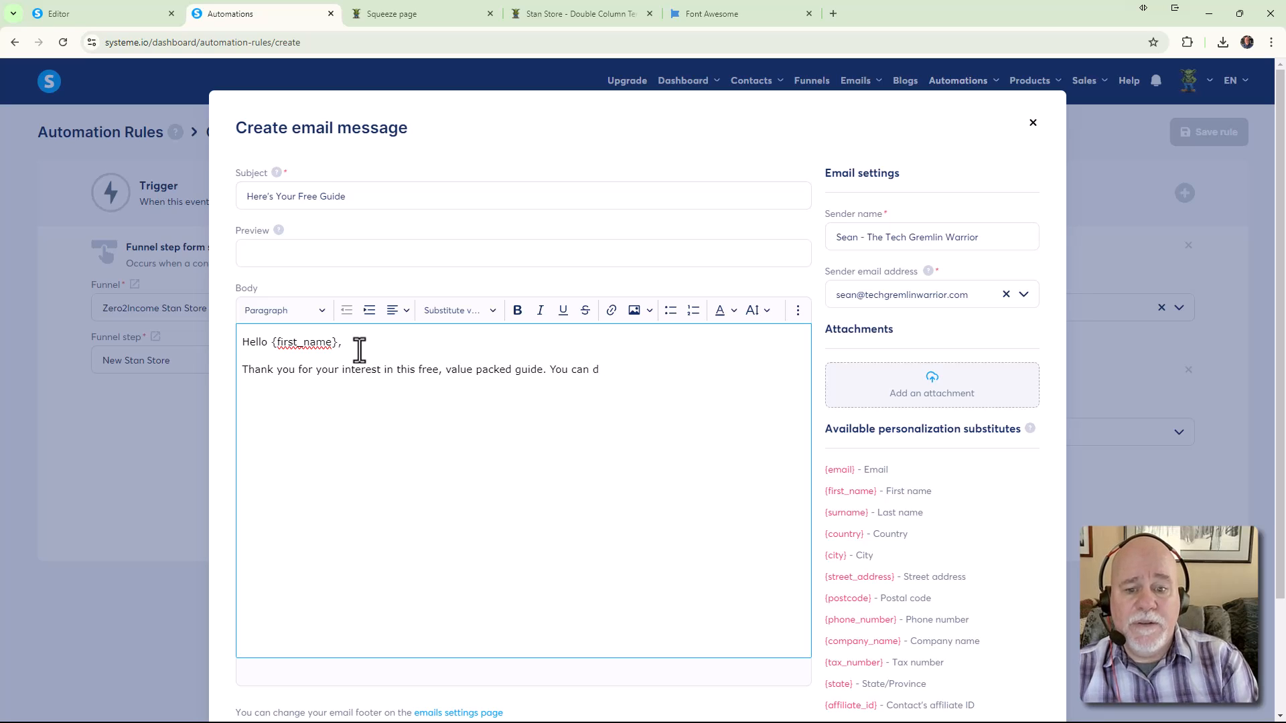
pyautogui.write('ownload')
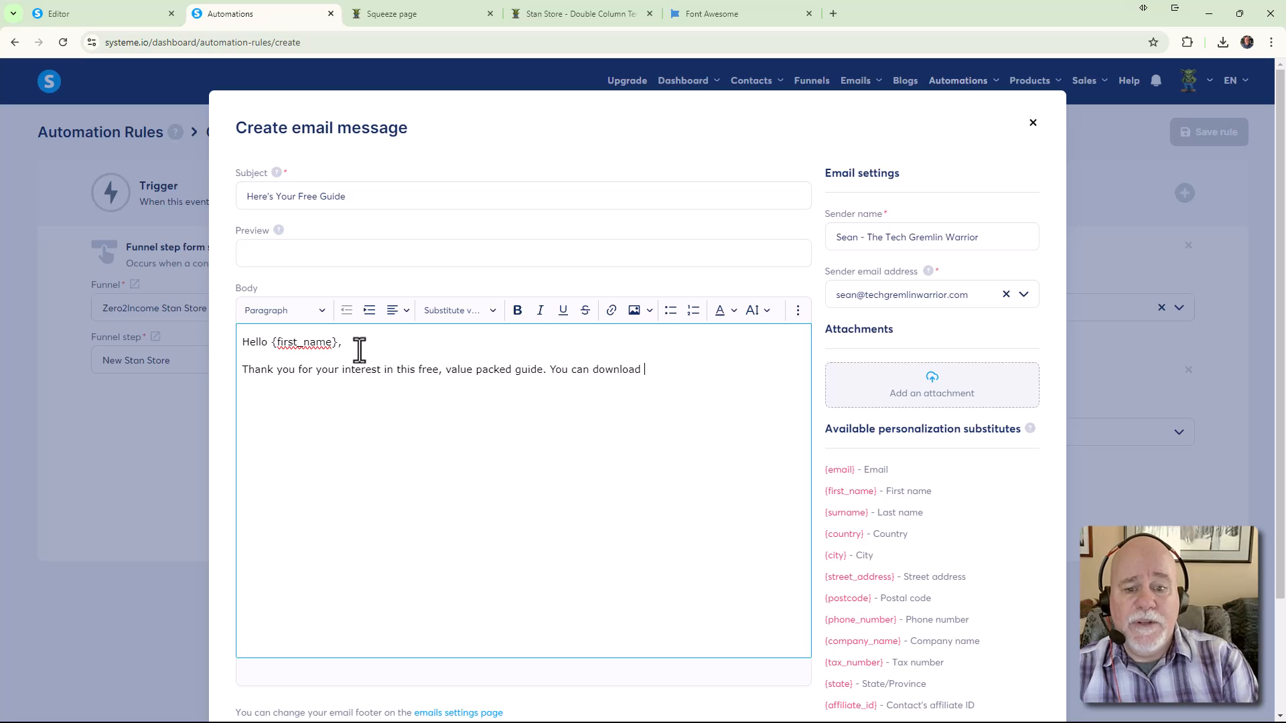
pyautogui.press('BackSpace')
pyautogui.press('BackSpace')
pyautogui.press('BackSpace')
pyautogui.press('BackSpace')
pyautogui.press('BackSpace')
pyautogui.press('BackSpace')
pyautogui.press('BackSpace')
pyautogui.press('BackSpace')
pyautogui.press('BackSpace')
pyautogui.press('BackSpace')
pyautogui.press('BackSpace')
pyautogui.press('BackSpace')
pyautogui.press('BackSpace')
pyautogui.press('BackSpace')
pyautogui.press('BackSpace')
pyautogui.press('BackSpace')
pyautogui.press('BackSpace')
pyautogui.press('BackSpace')
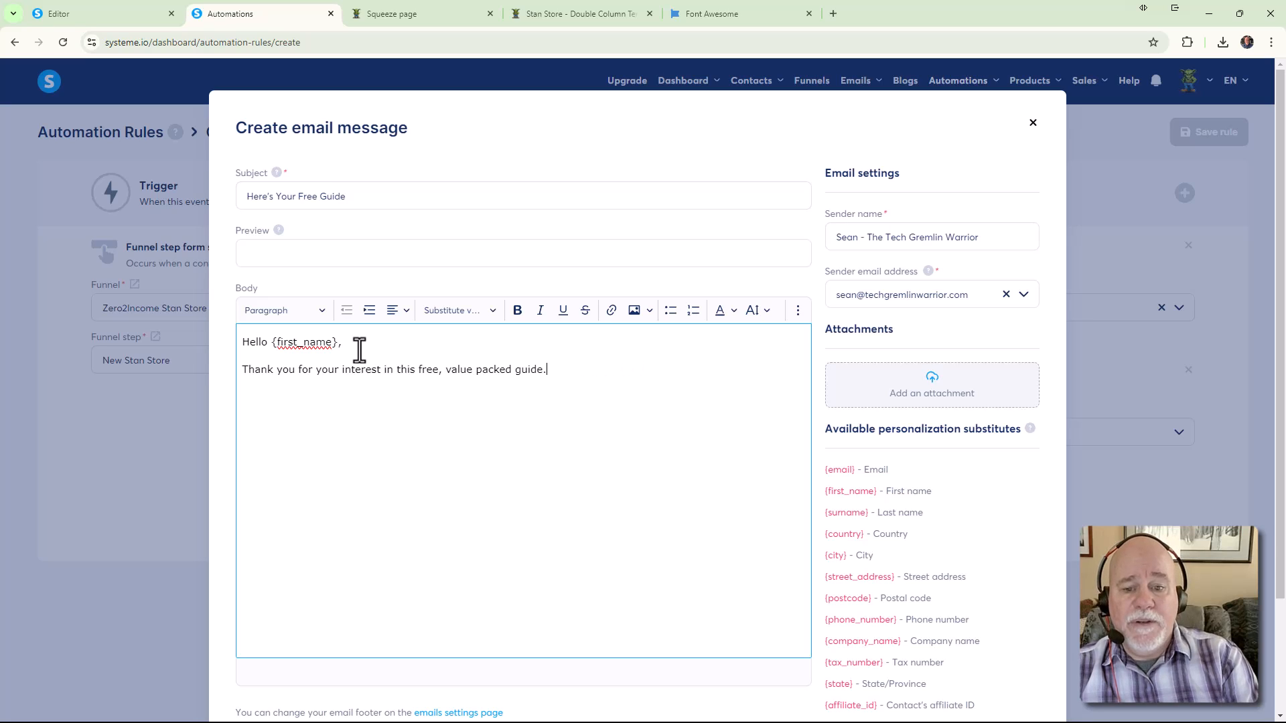
pyautogui.write('Click here to ')
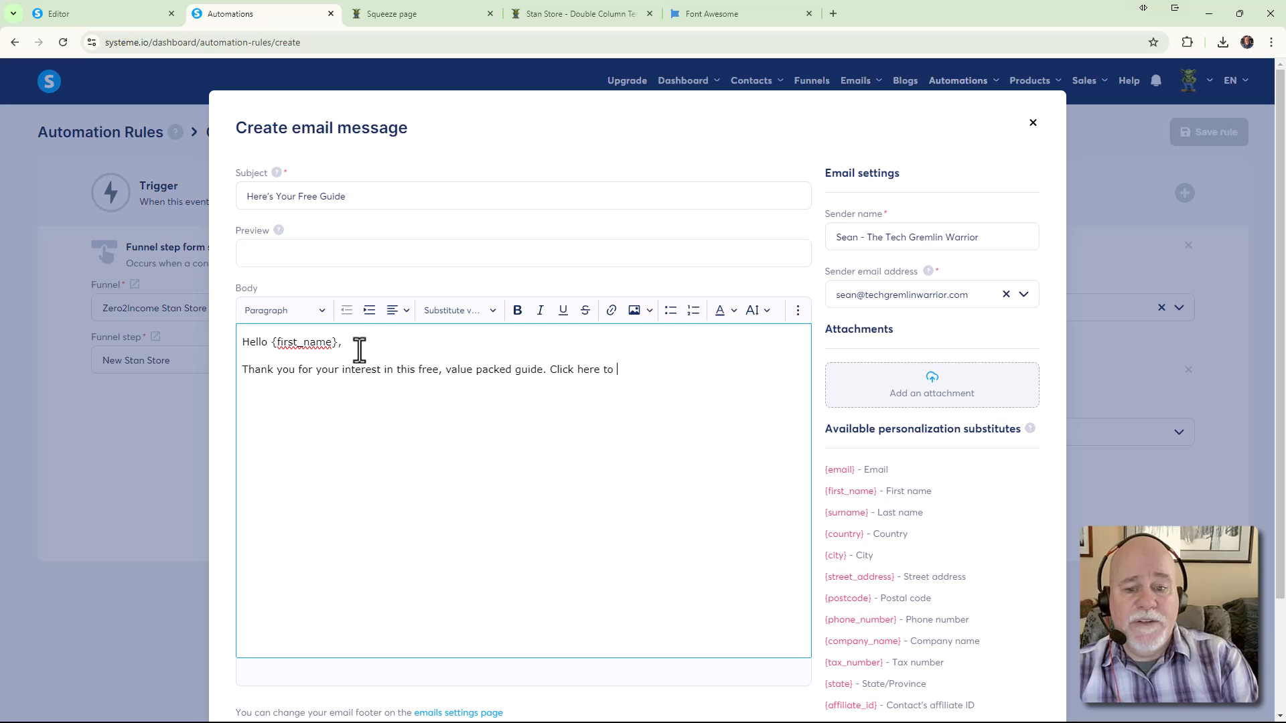
pyautogui.write('download your guide!')
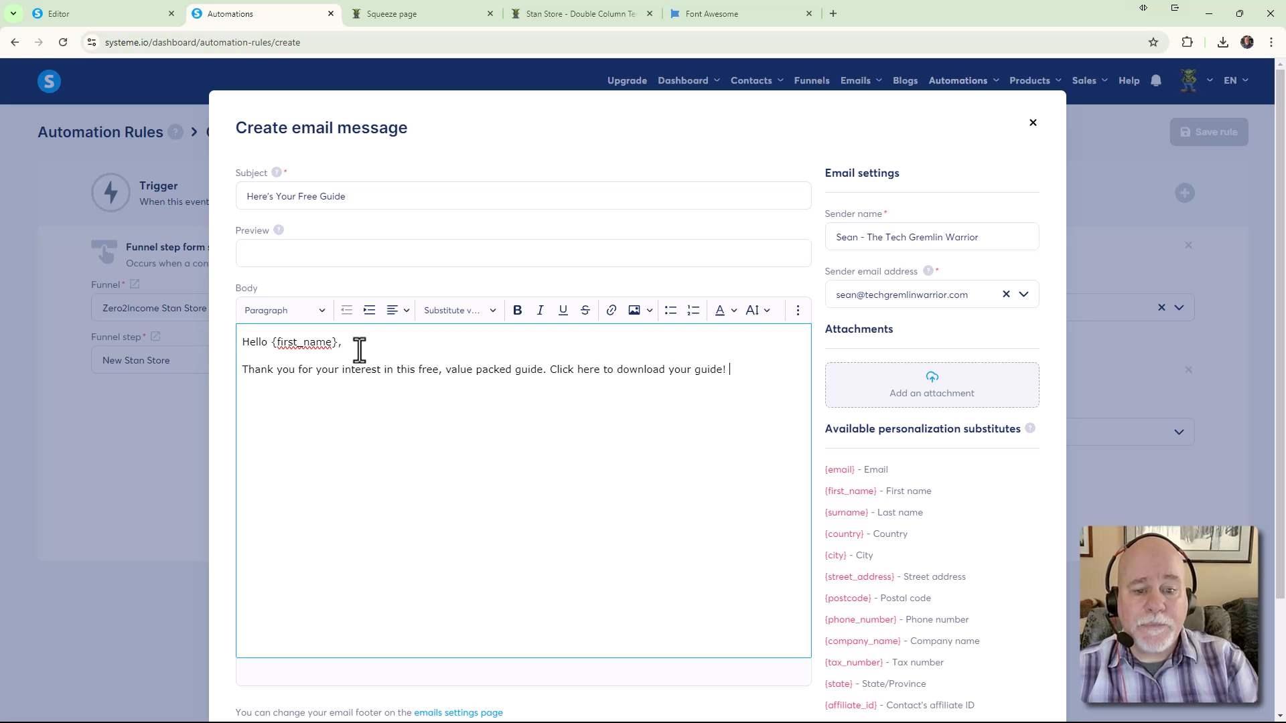
# Select 'Click here to download your guide!' for linking, then return to the squeeze page editor
pyautogui.moveTo(728, 370); pyautogui.dragTo(551, 376)
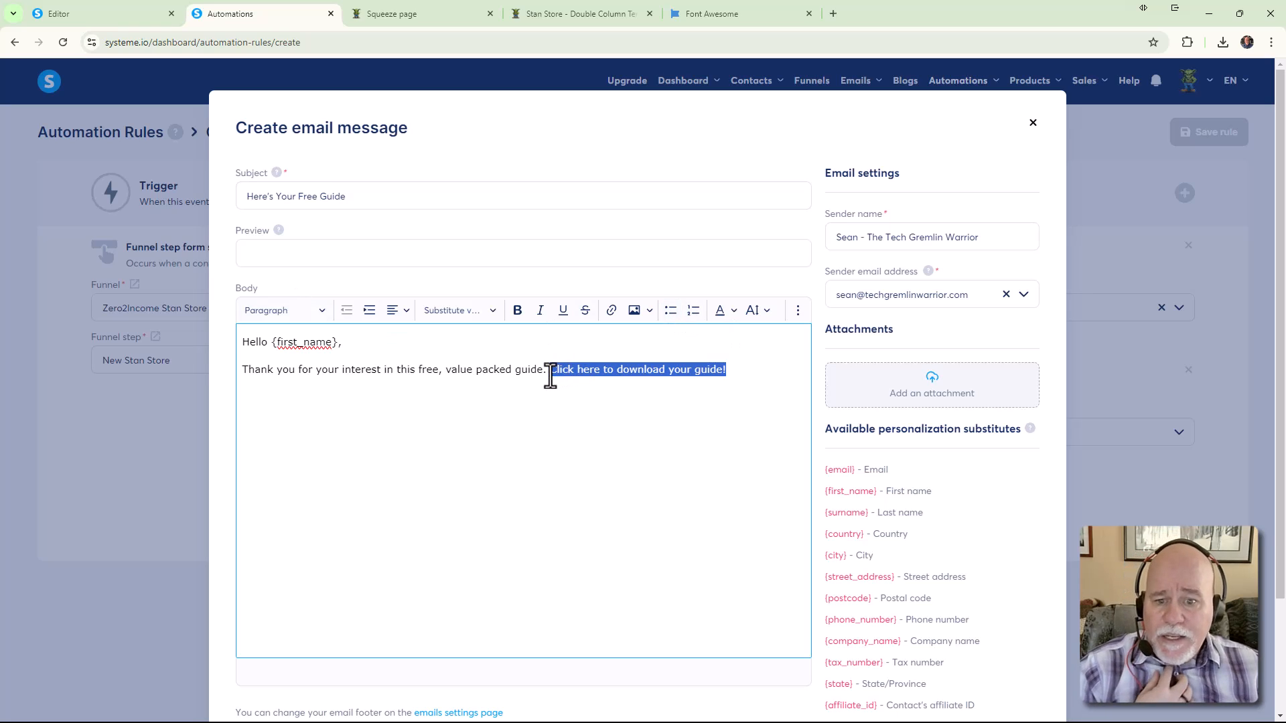
pyautogui.click(612, 319)
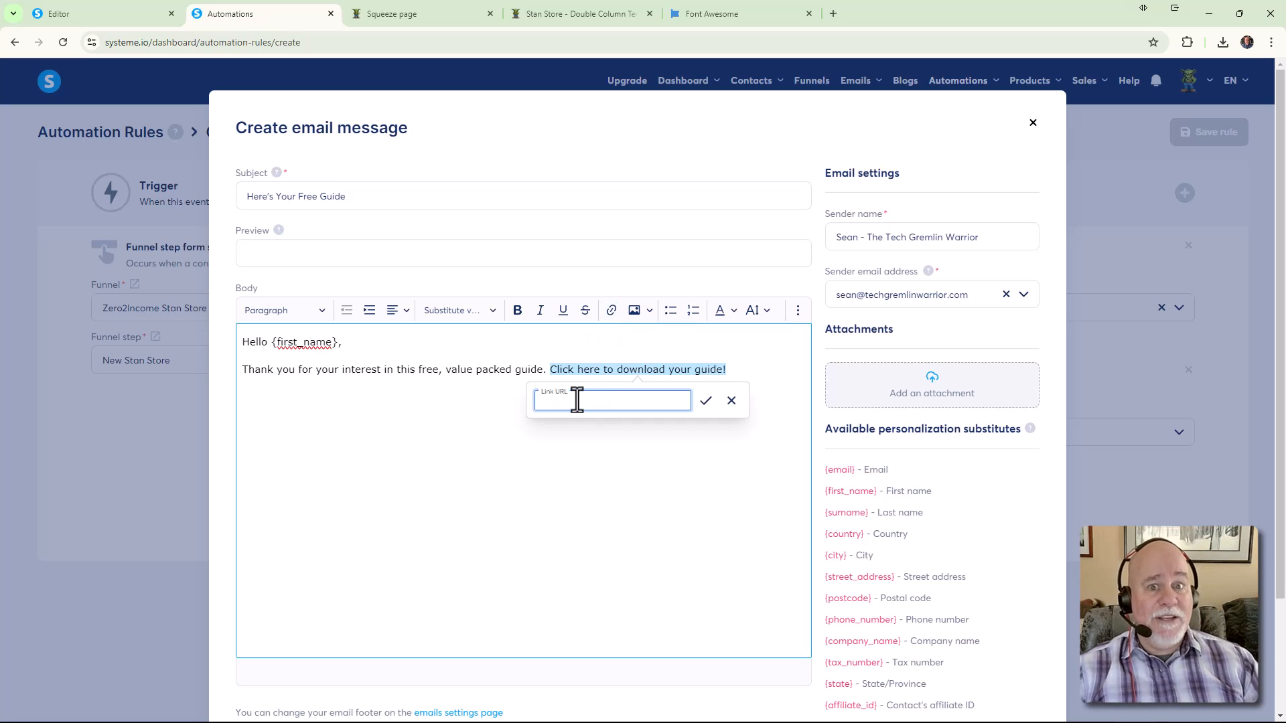
pyautogui.click(127, 18)
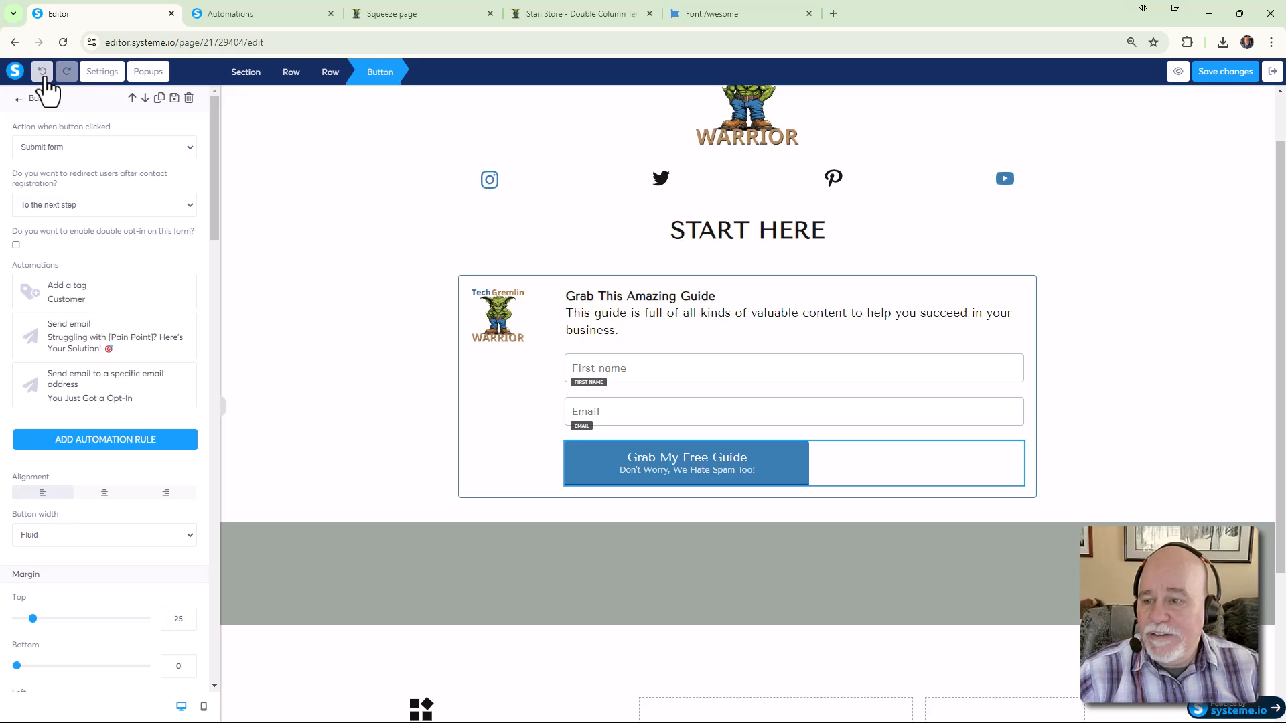
# Save the page, then delete the button rule's Customer tag and both email actions and save it
pyautogui.click(333, 242)
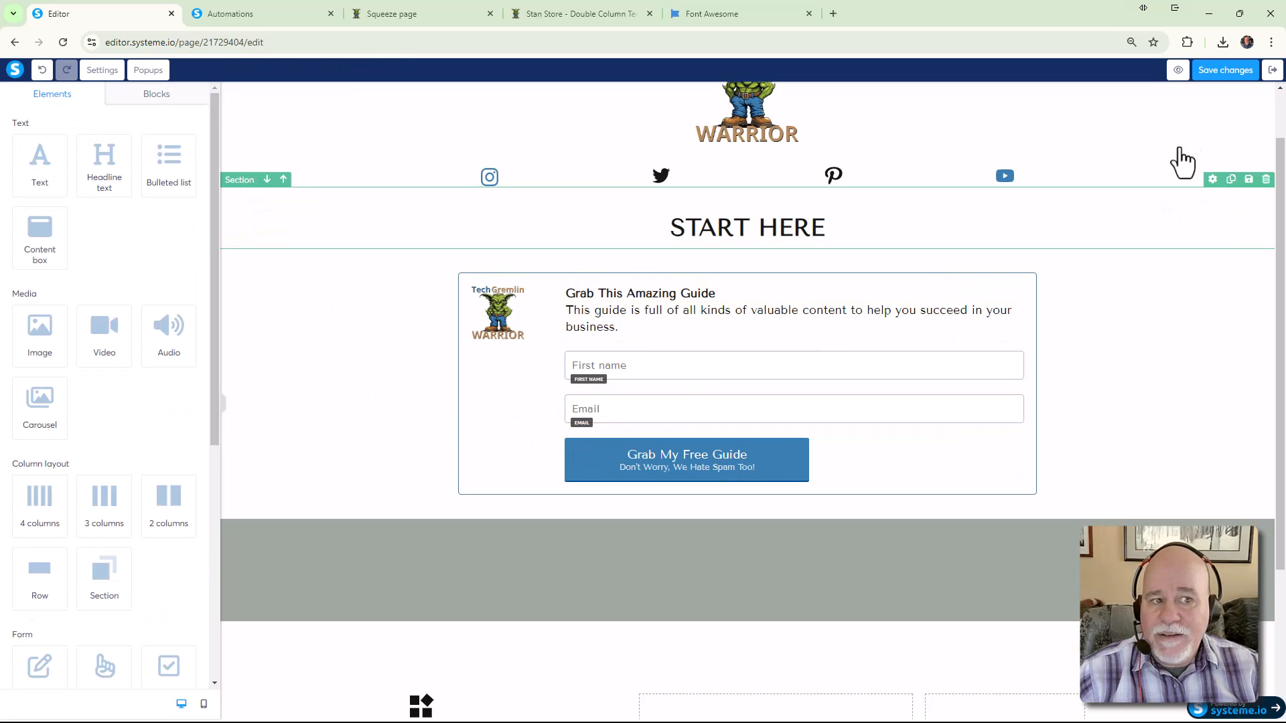
pyautogui.click(1218, 71)
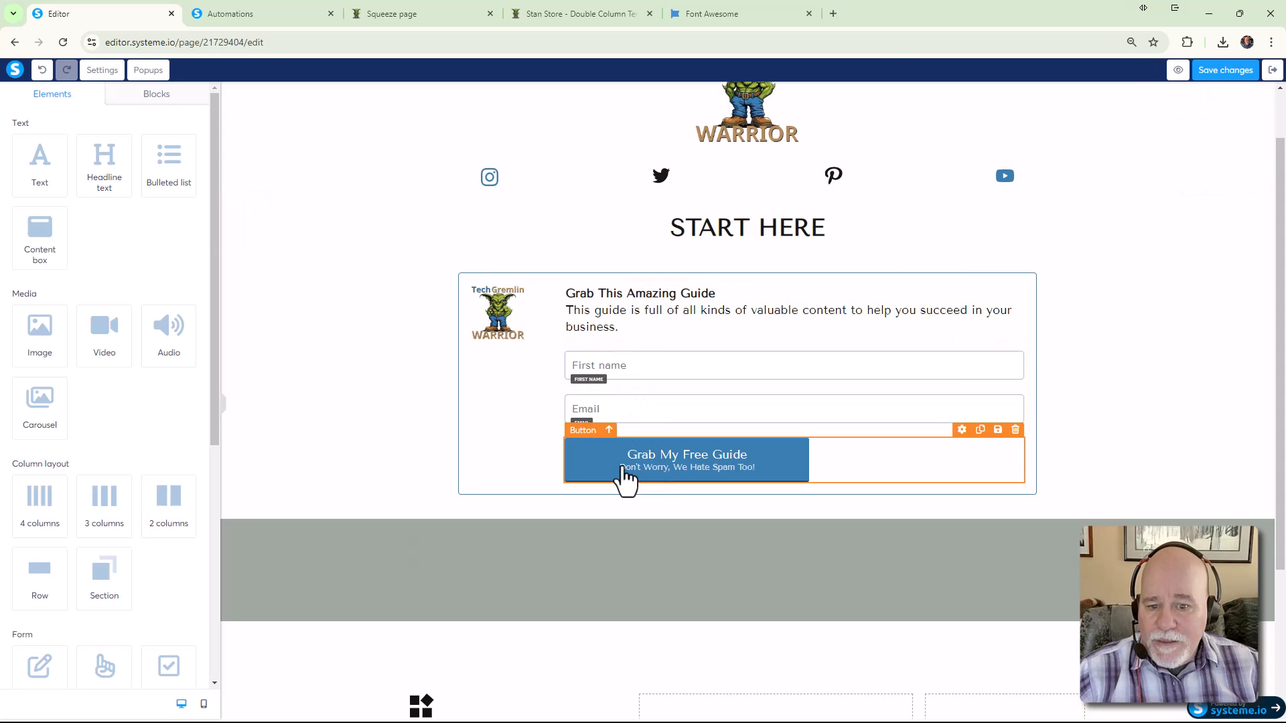
pyautogui.click(583, 477)
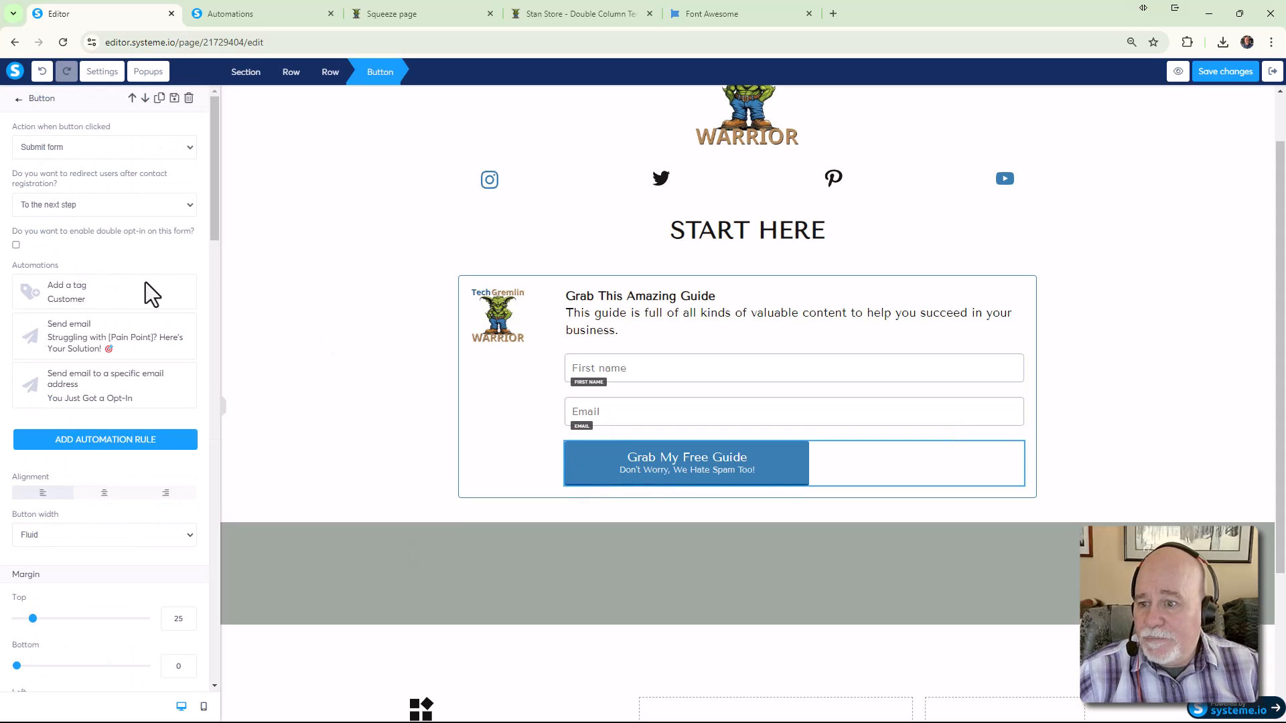
pyautogui.click(88, 441)
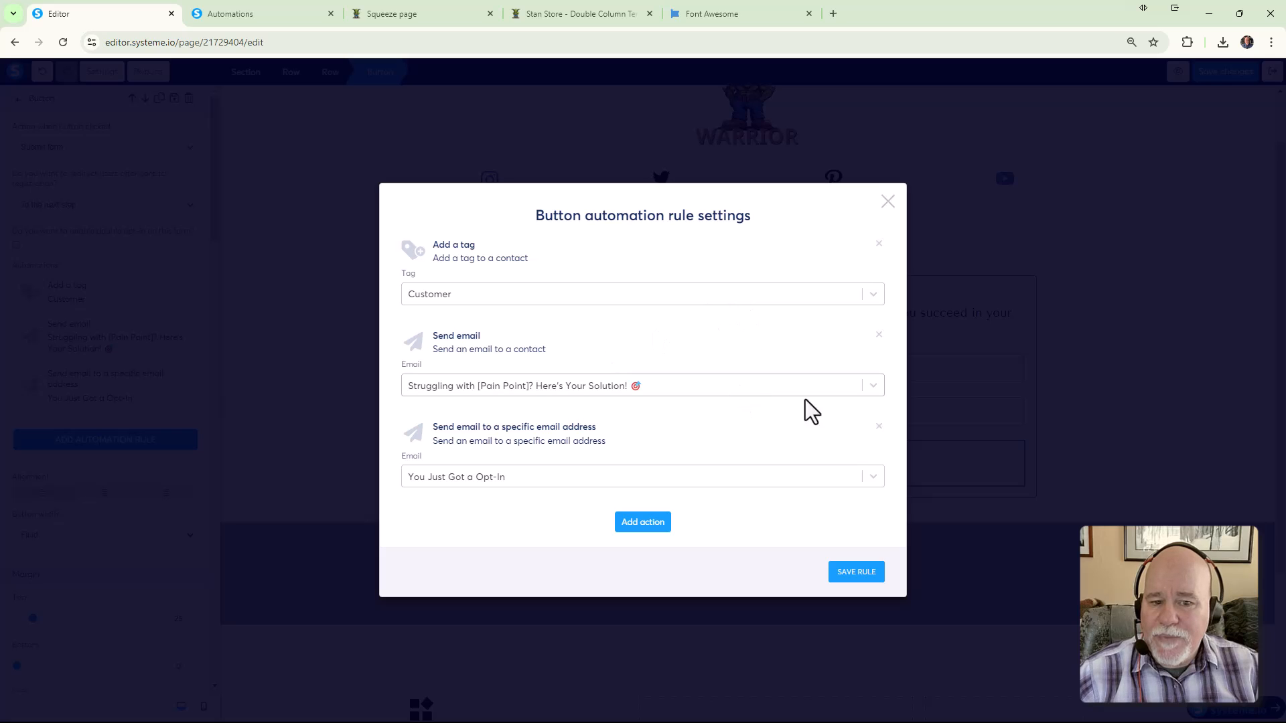
pyautogui.click(878, 244)
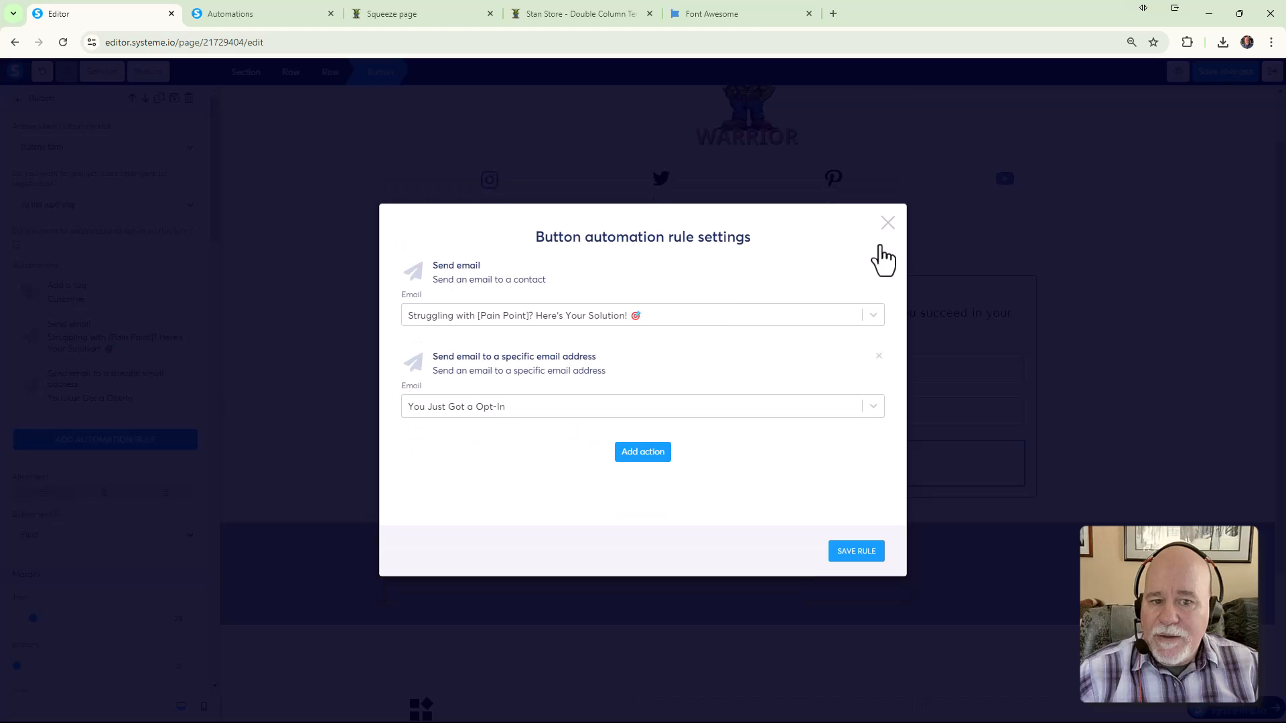
pyautogui.click(879, 266)
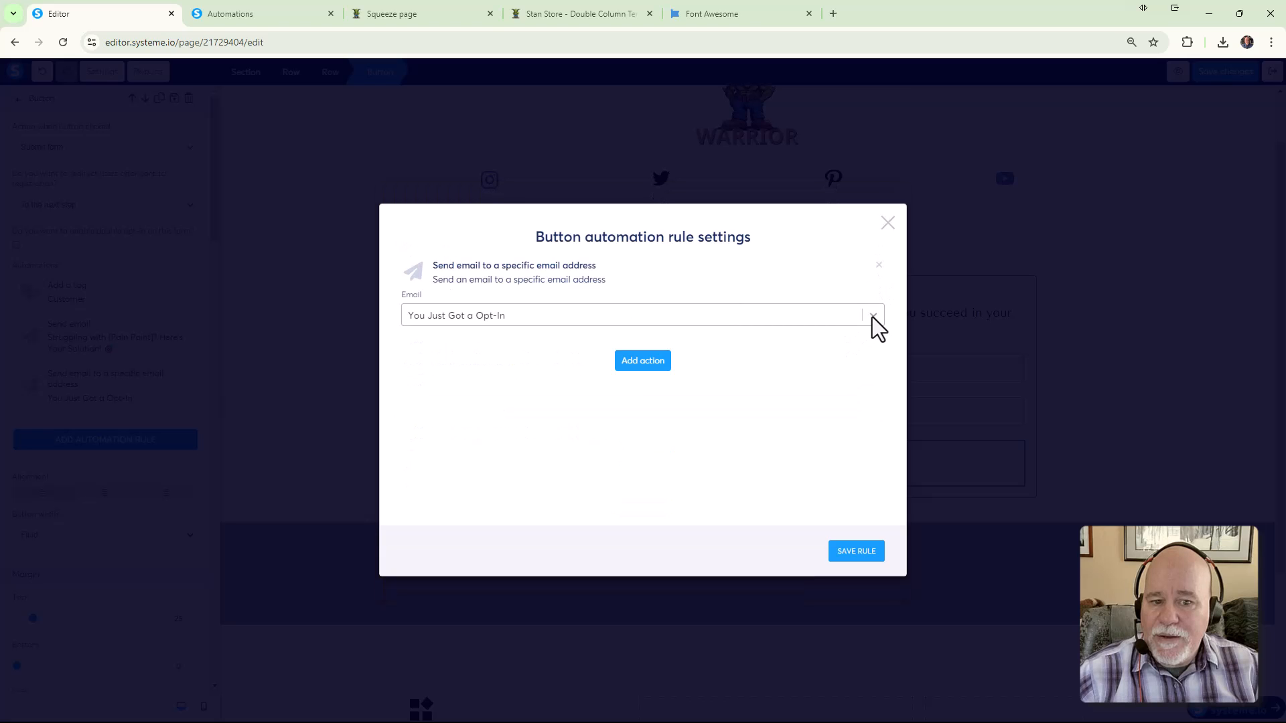
pyautogui.click(879, 266)
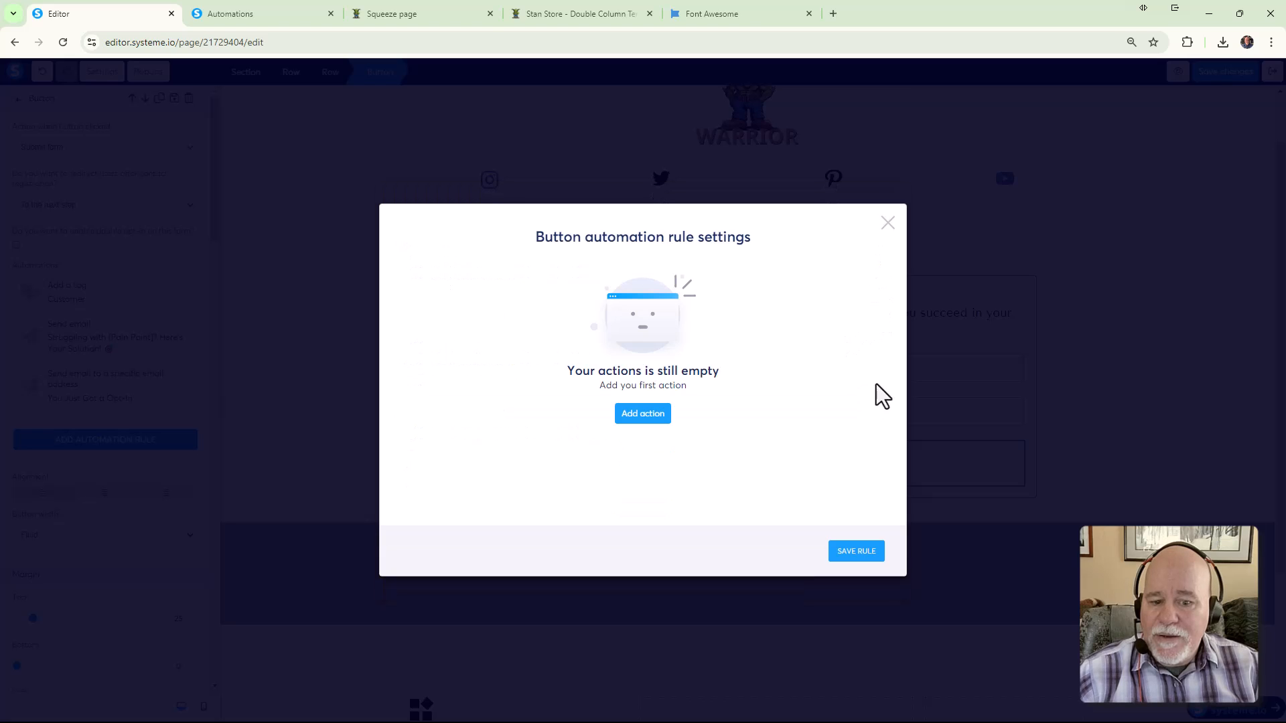
pyautogui.click(852, 553)
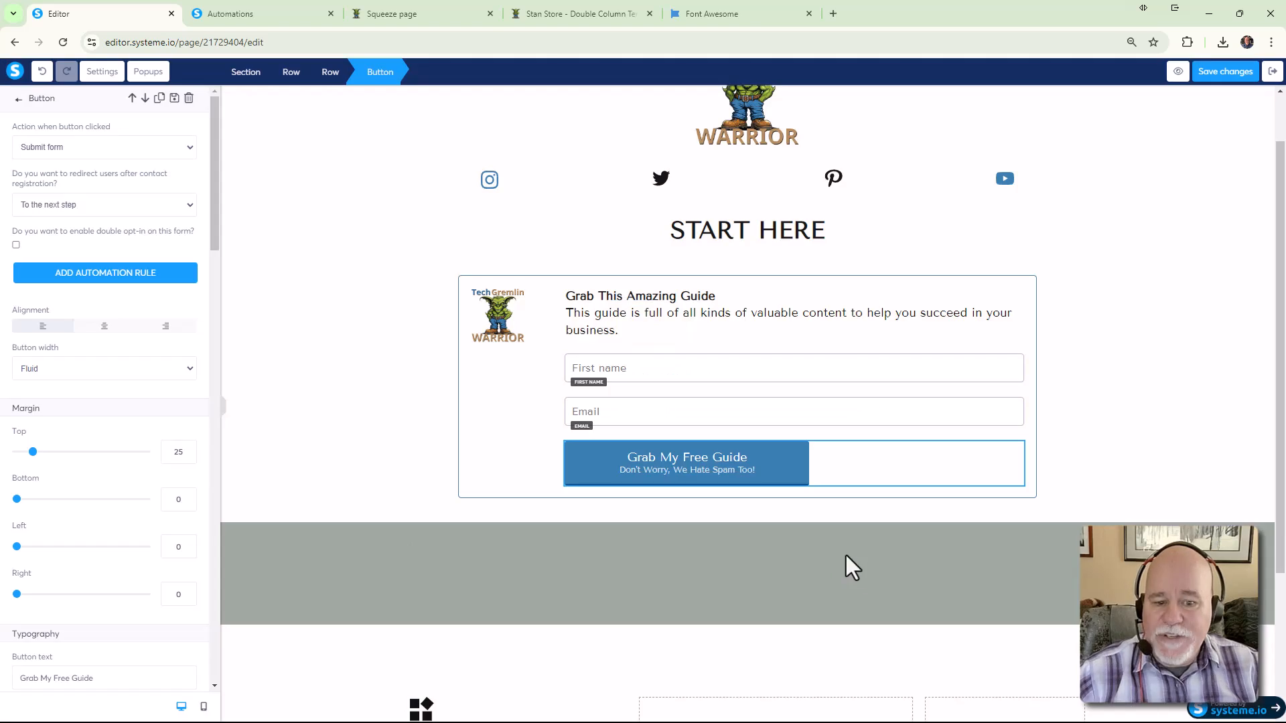
pyautogui.click(579, 461)
# Reselect the Grab My Free Guide button and set its click action to Download file
pyautogui.click(537, 461)
pyautogui.click(593, 468)
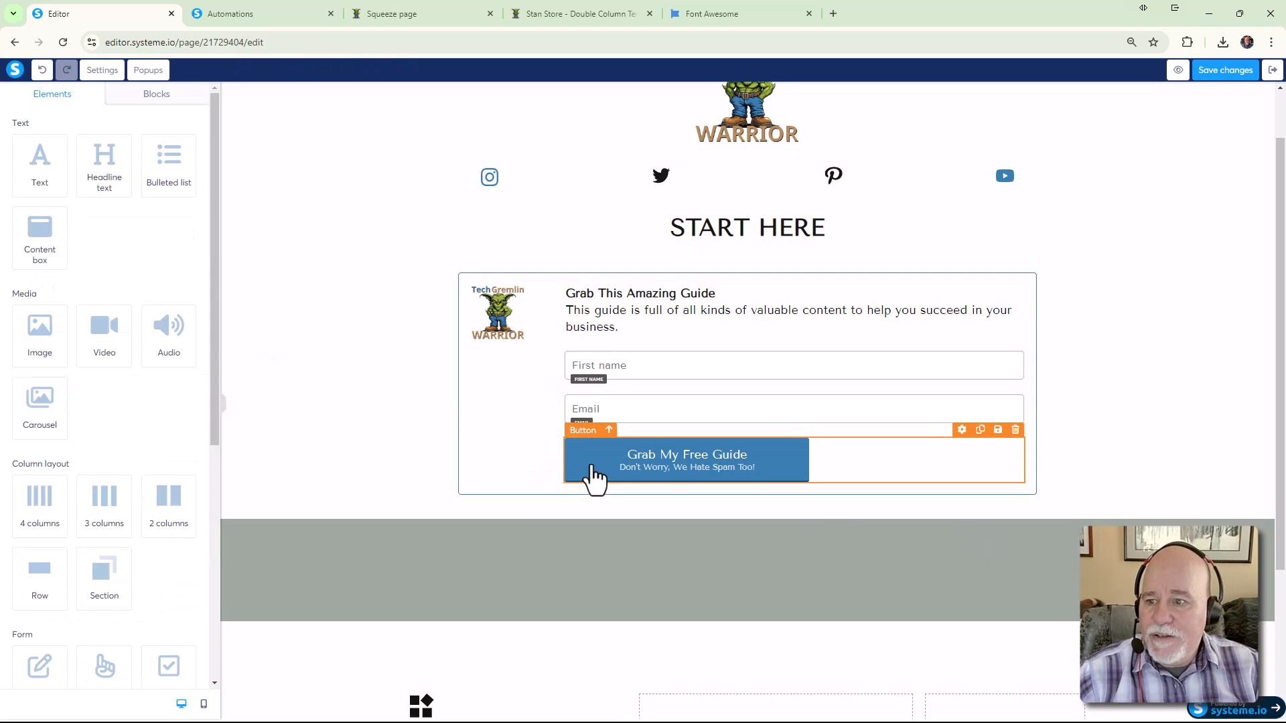
pyautogui.click(520, 435)
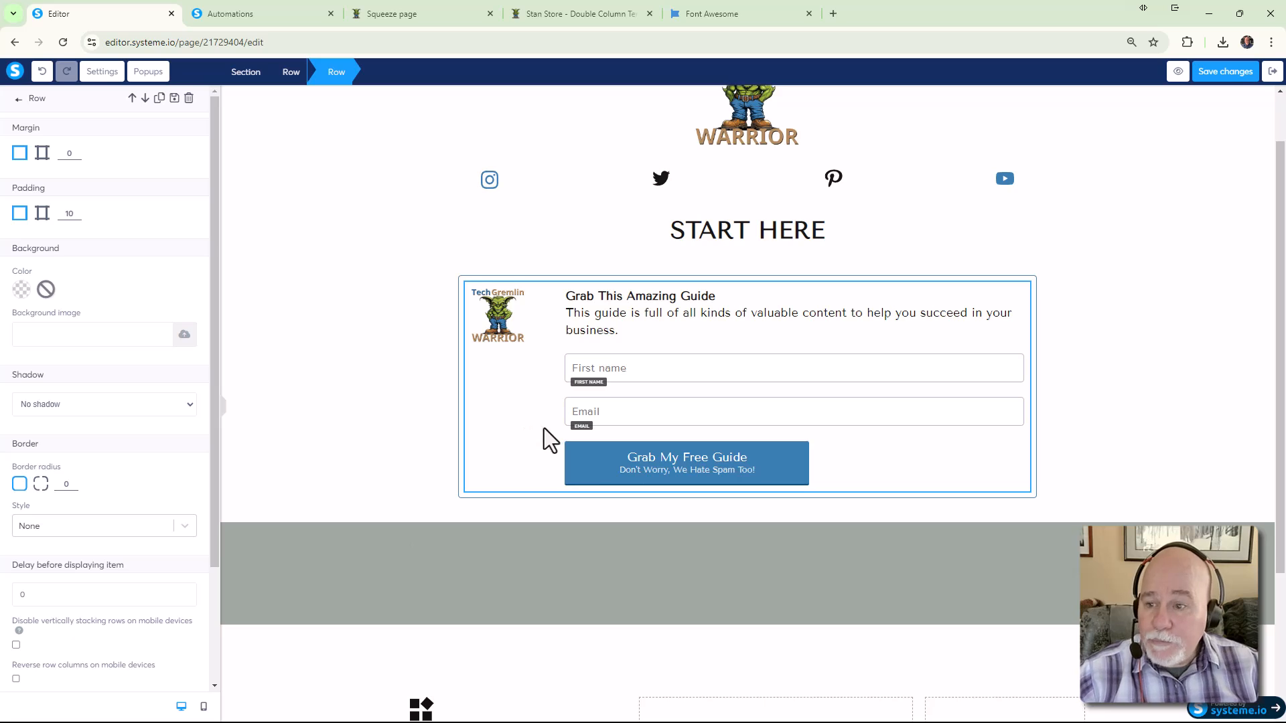
pyautogui.click(605, 474)
pyautogui.click(593, 455)
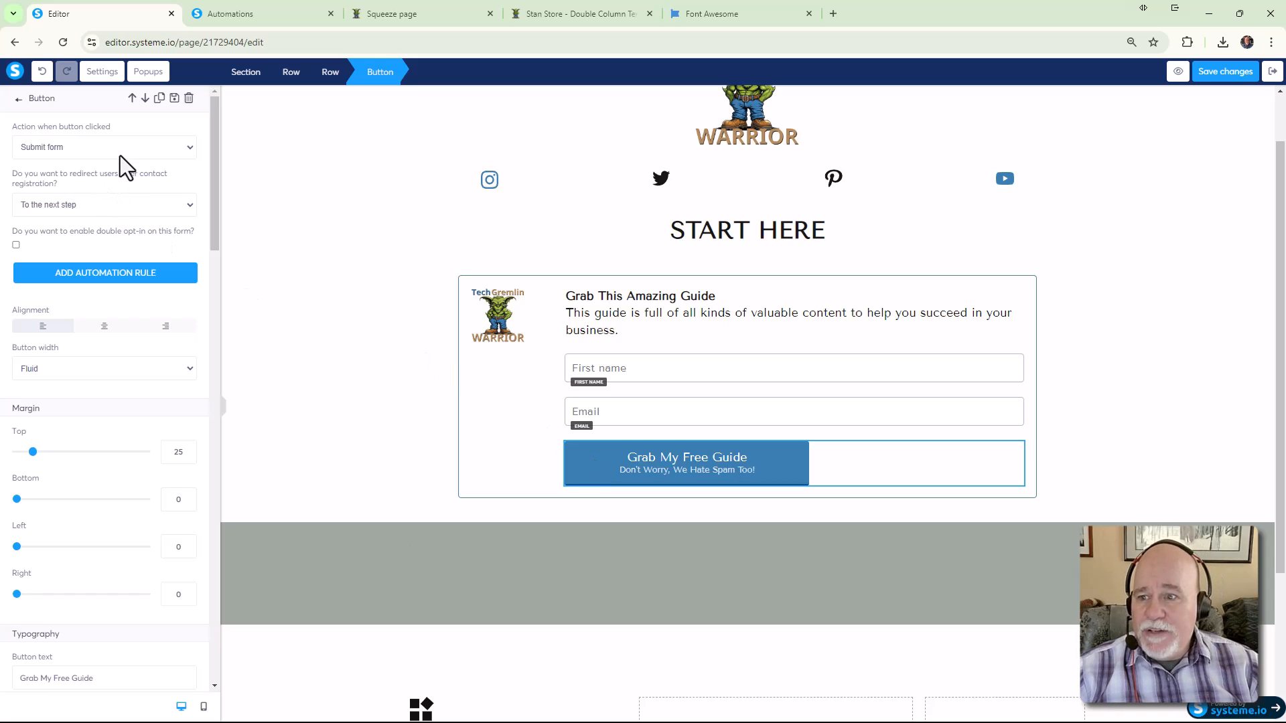
pyautogui.click(188, 152)
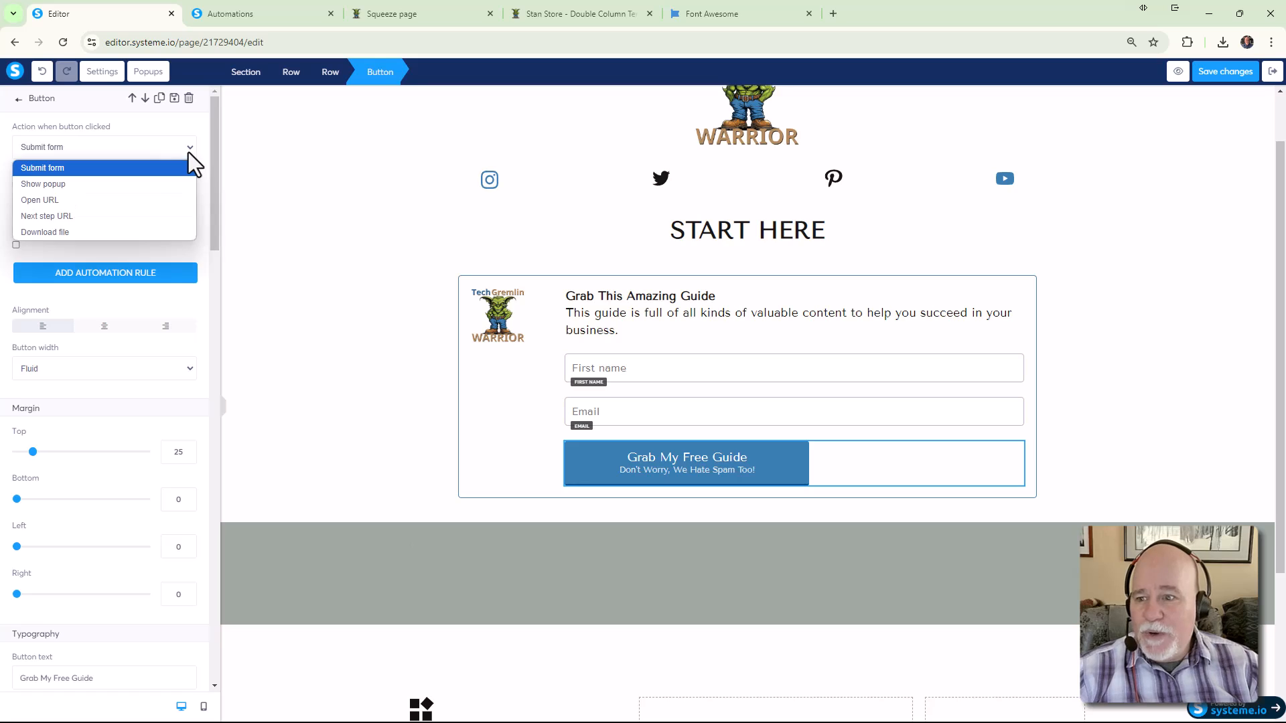
pyautogui.click(119, 230)
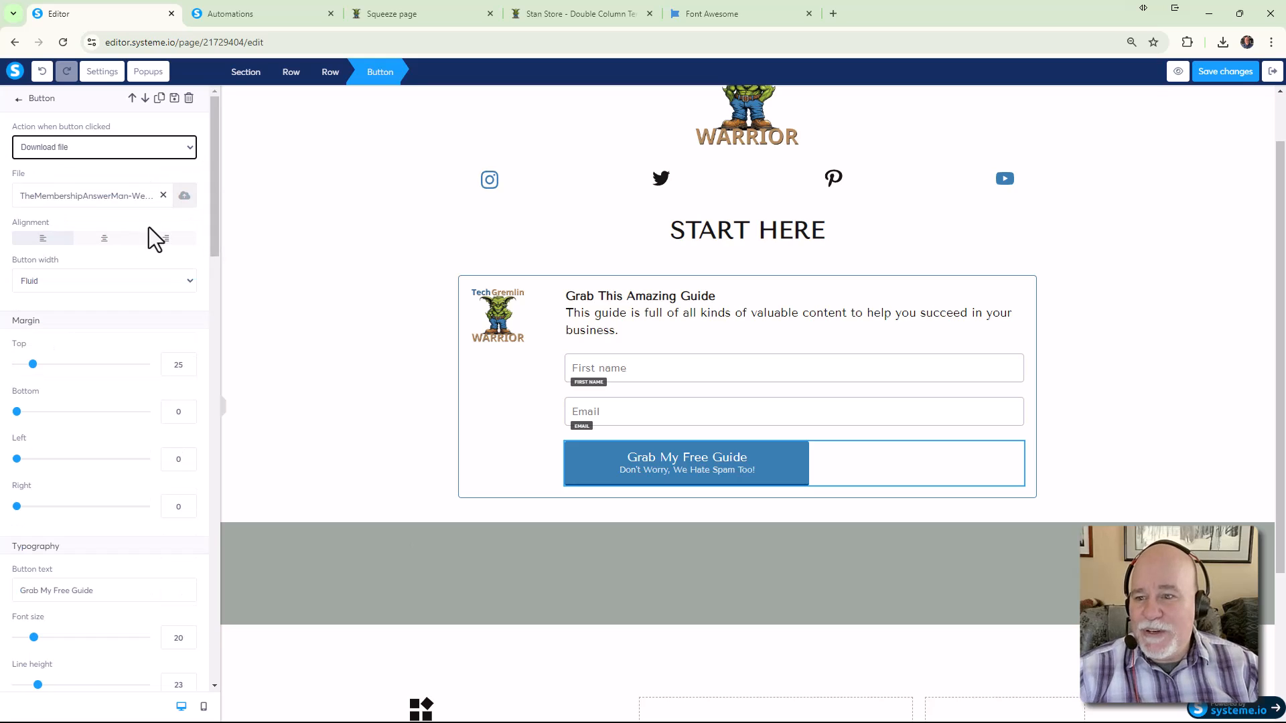
# Pick TheMembershipAnswerMan-WebsitesandToolsList.pdf from Your Files and insert it as the download
pyautogui.click(184, 198)
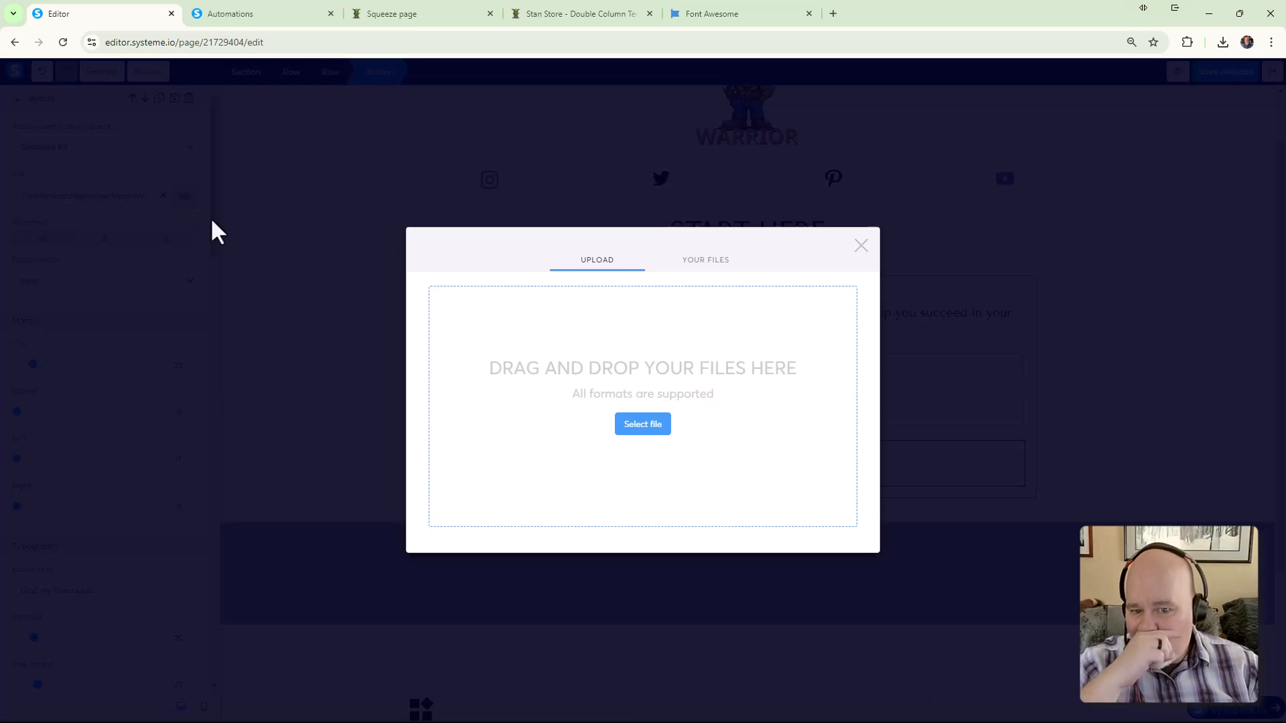
pyautogui.click(705, 263)
pyautogui.click(443, 330)
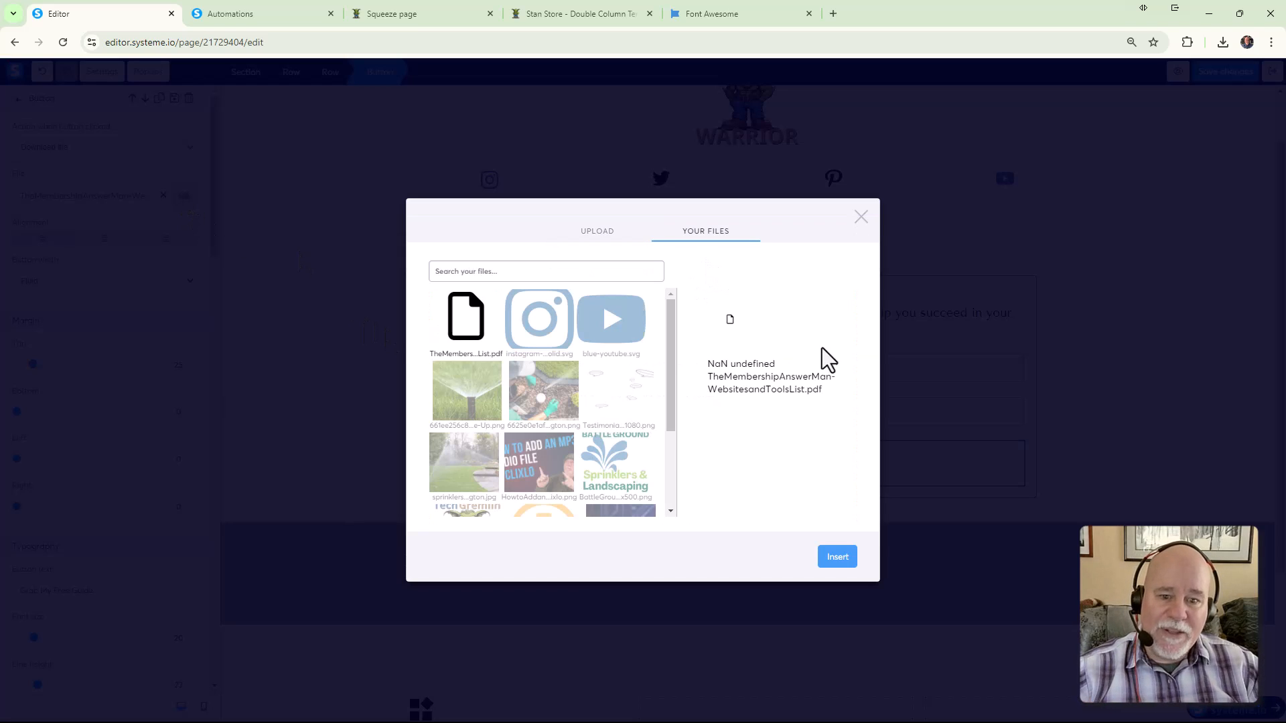
pyautogui.rightClick(778, 379)
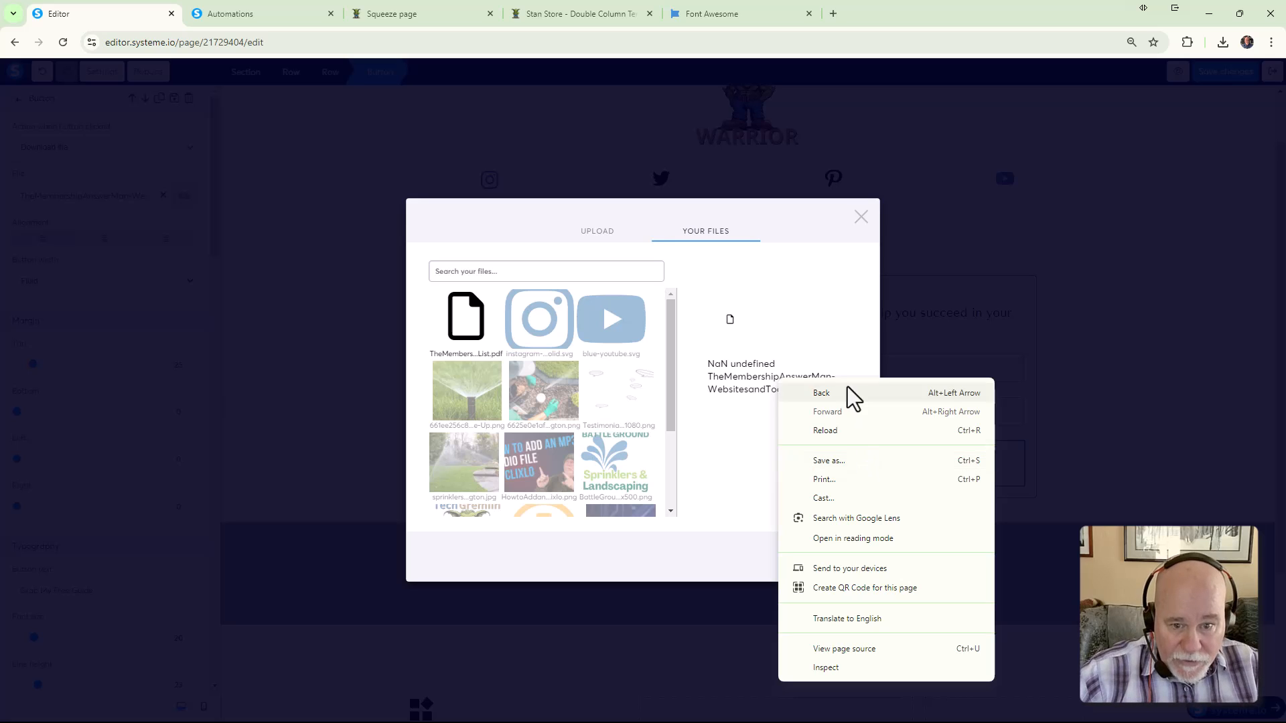
pyautogui.click(761, 379)
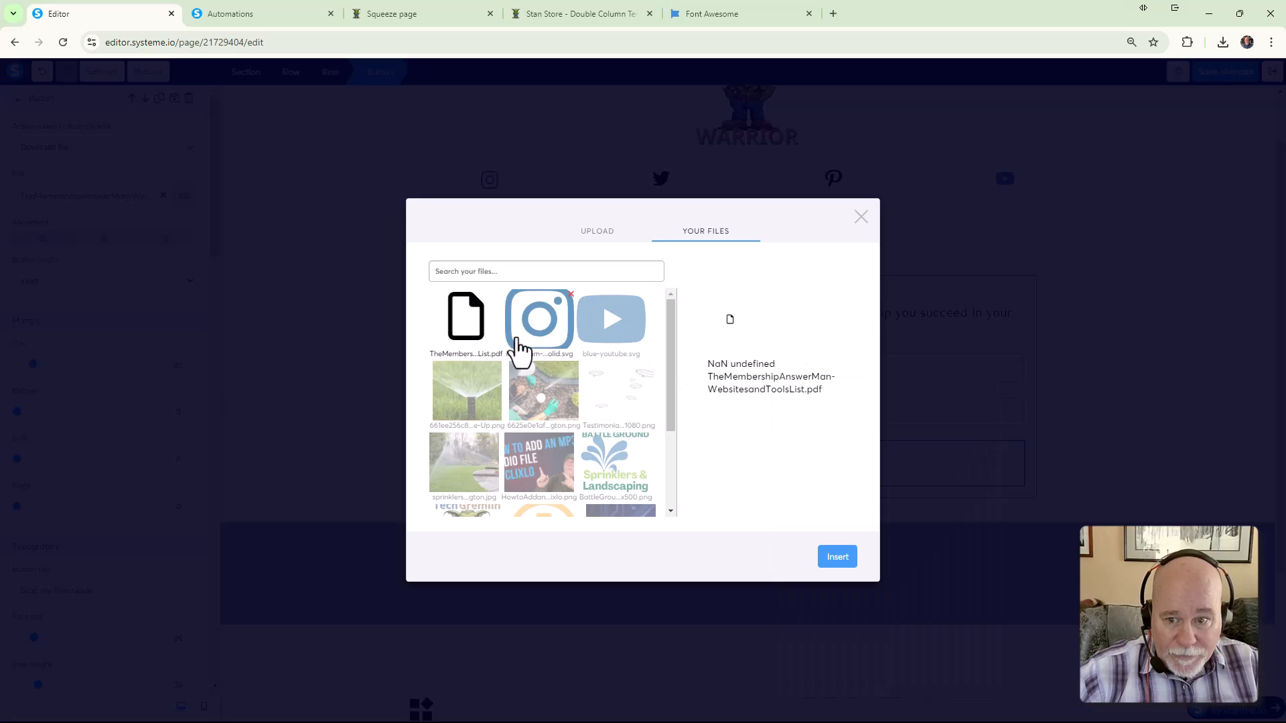
pyautogui.rightClick(718, 379)
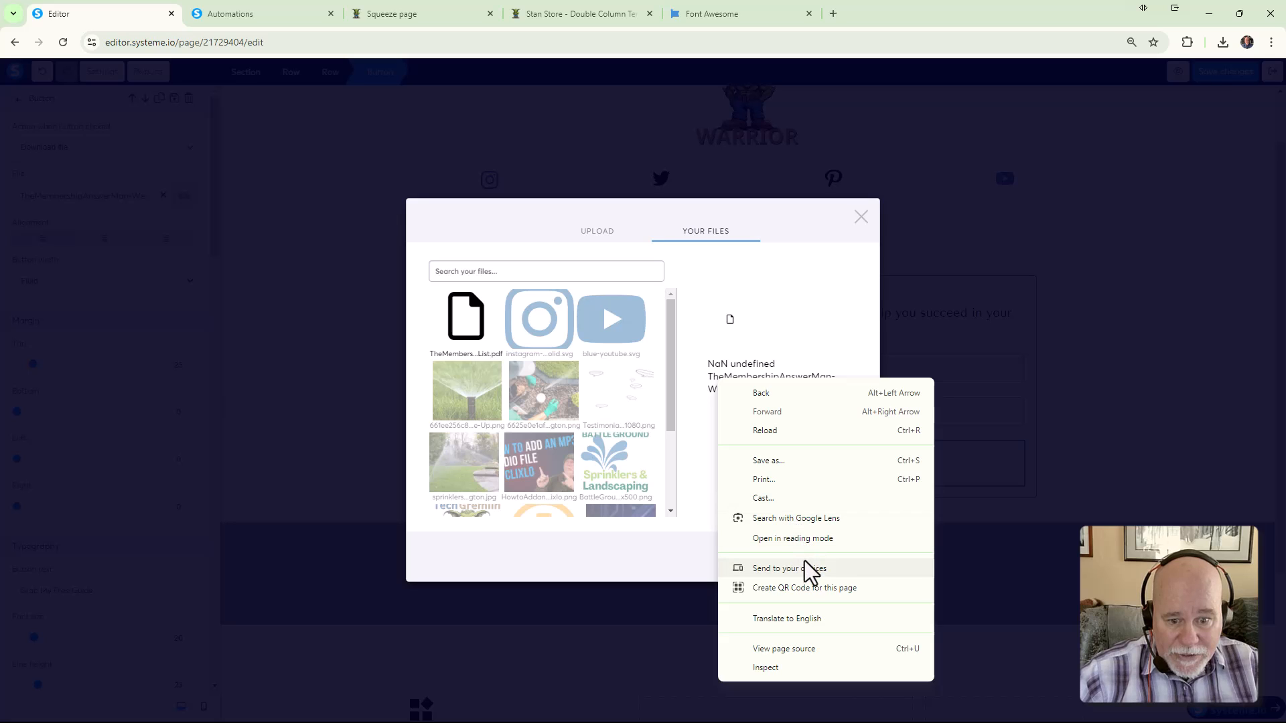
pyautogui.click(795, 343)
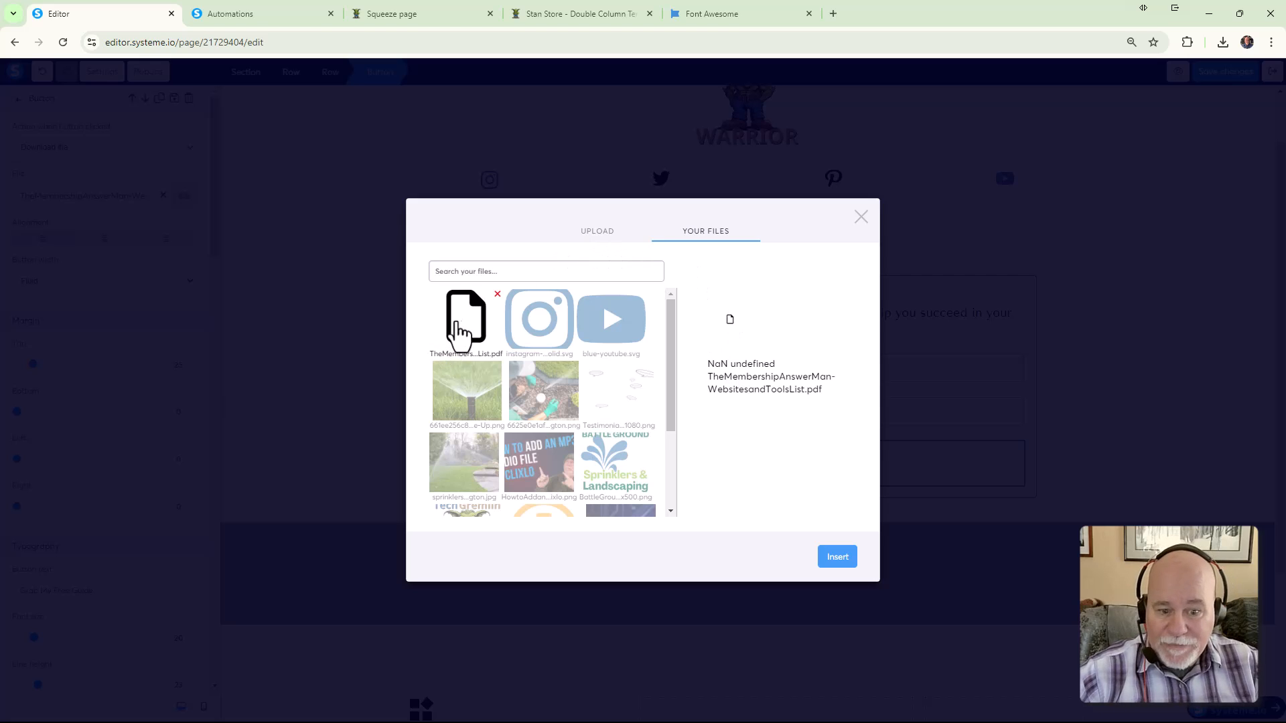
pyautogui.click(838, 558)
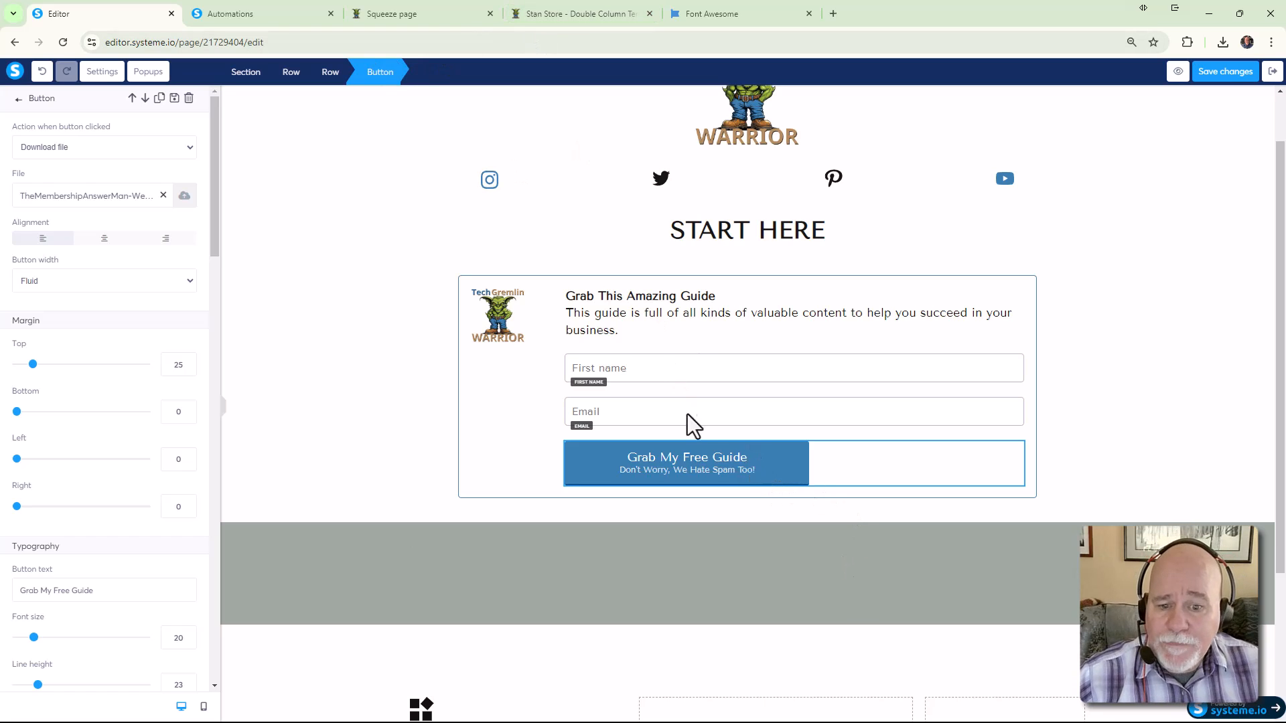
# Save and preview the page, test Grab My Free Guide, and copy the opened PDF's URL
pyautogui.click(1204, 79)
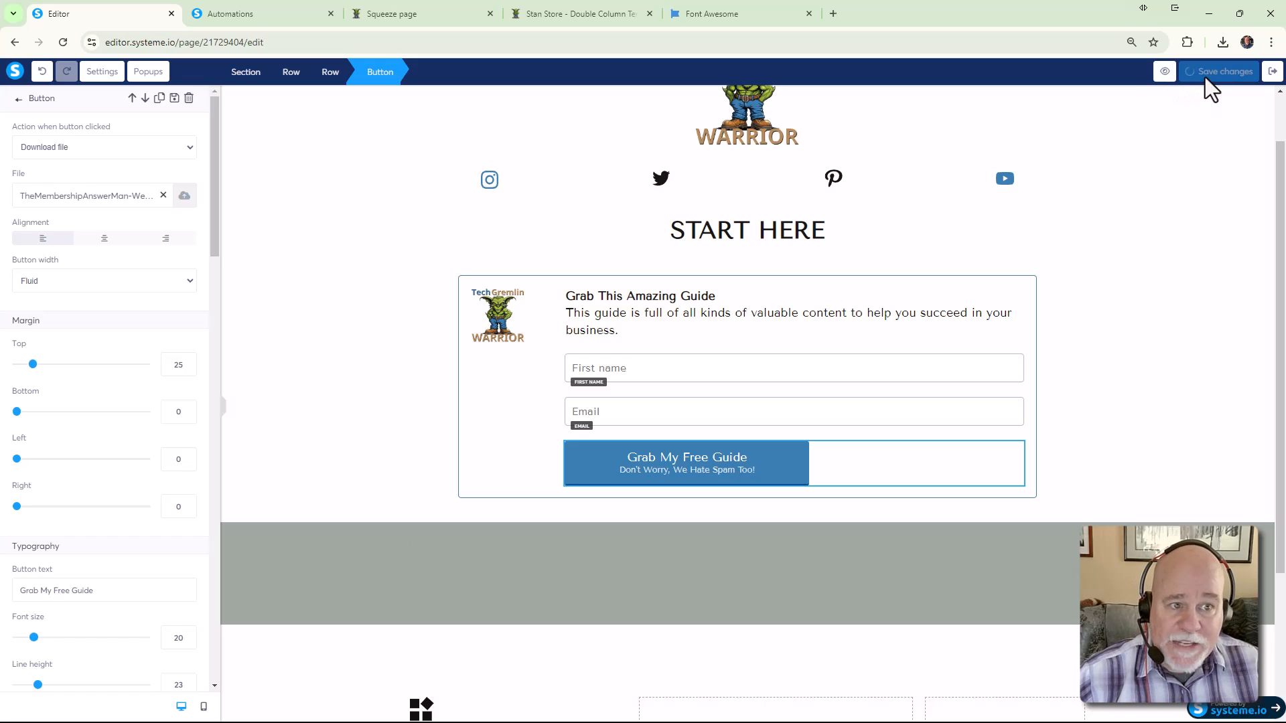
pyautogui.click(1166, 74)
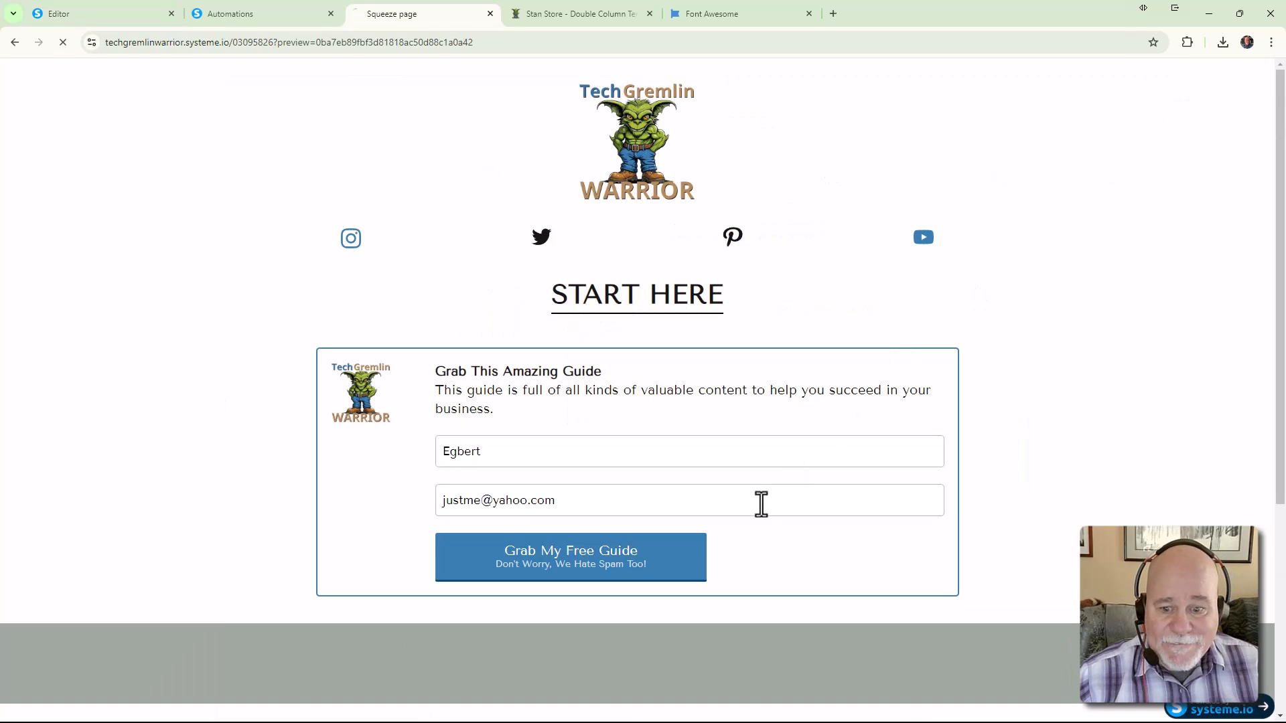
pyautogui.click(1265, 75)
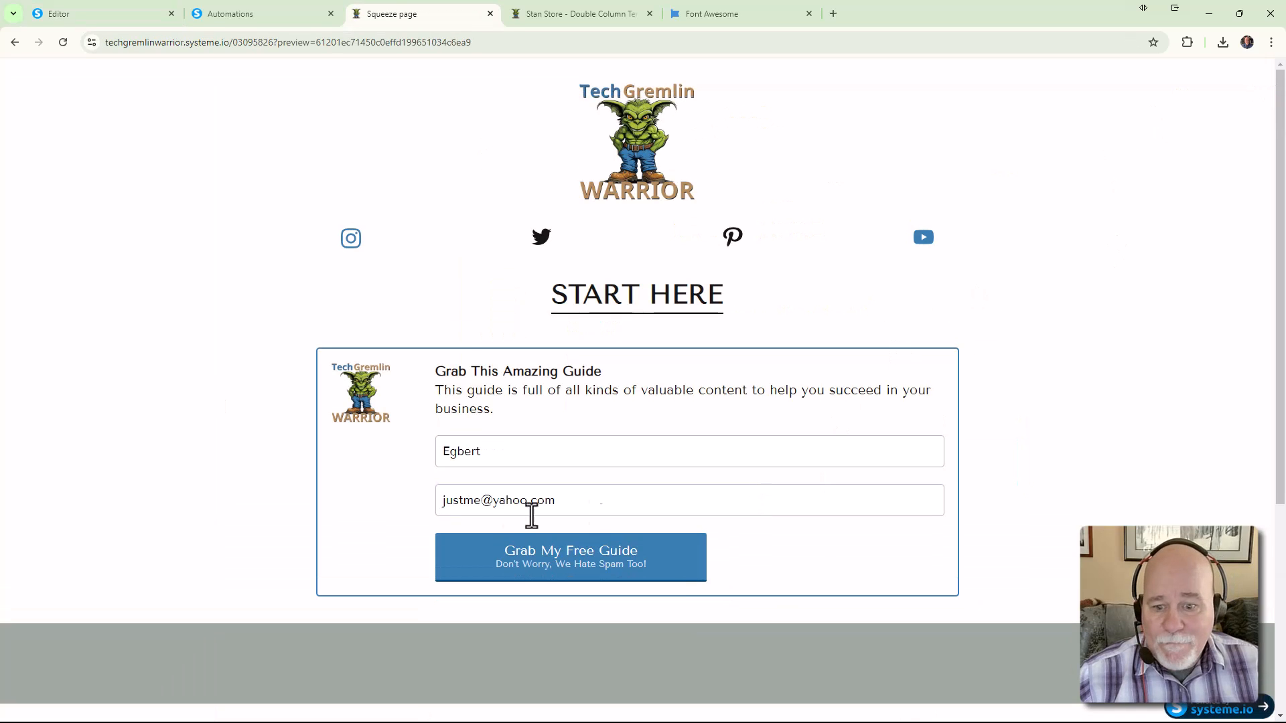
pyautogui.click(548, 556)
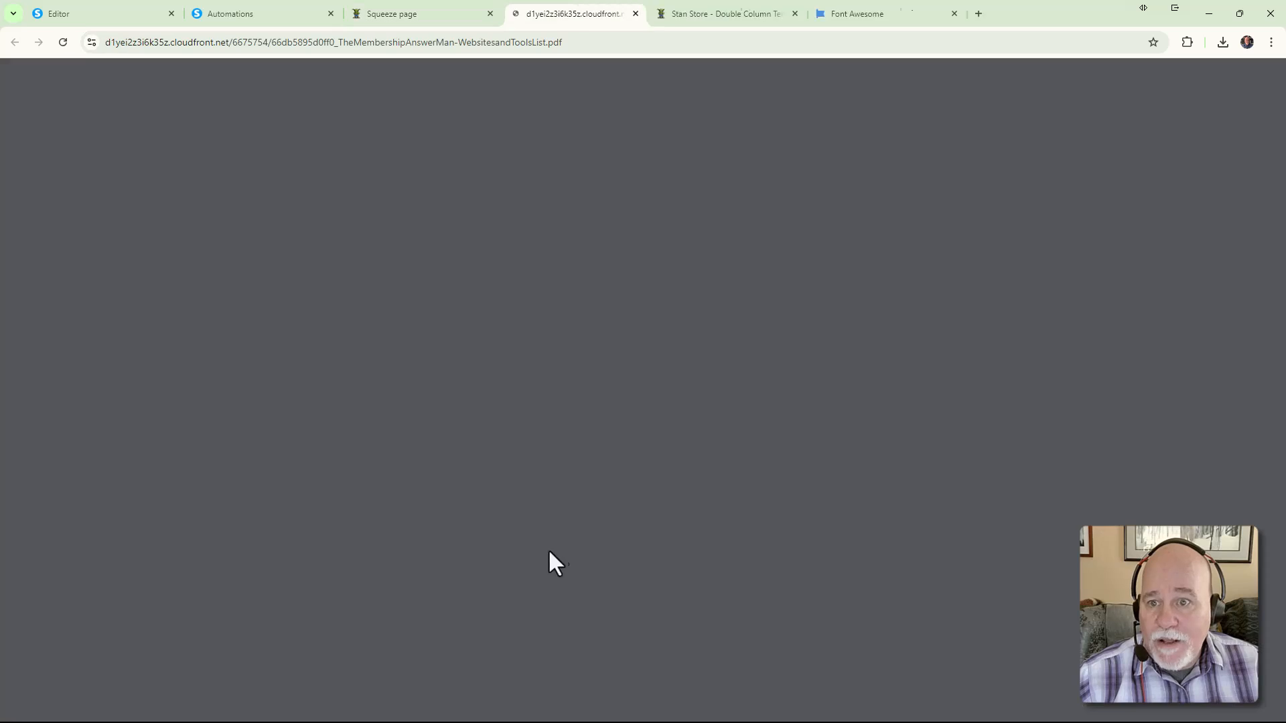
pyautogui.moveTo(579, 42); pyautogui.dragTo(26, 56)
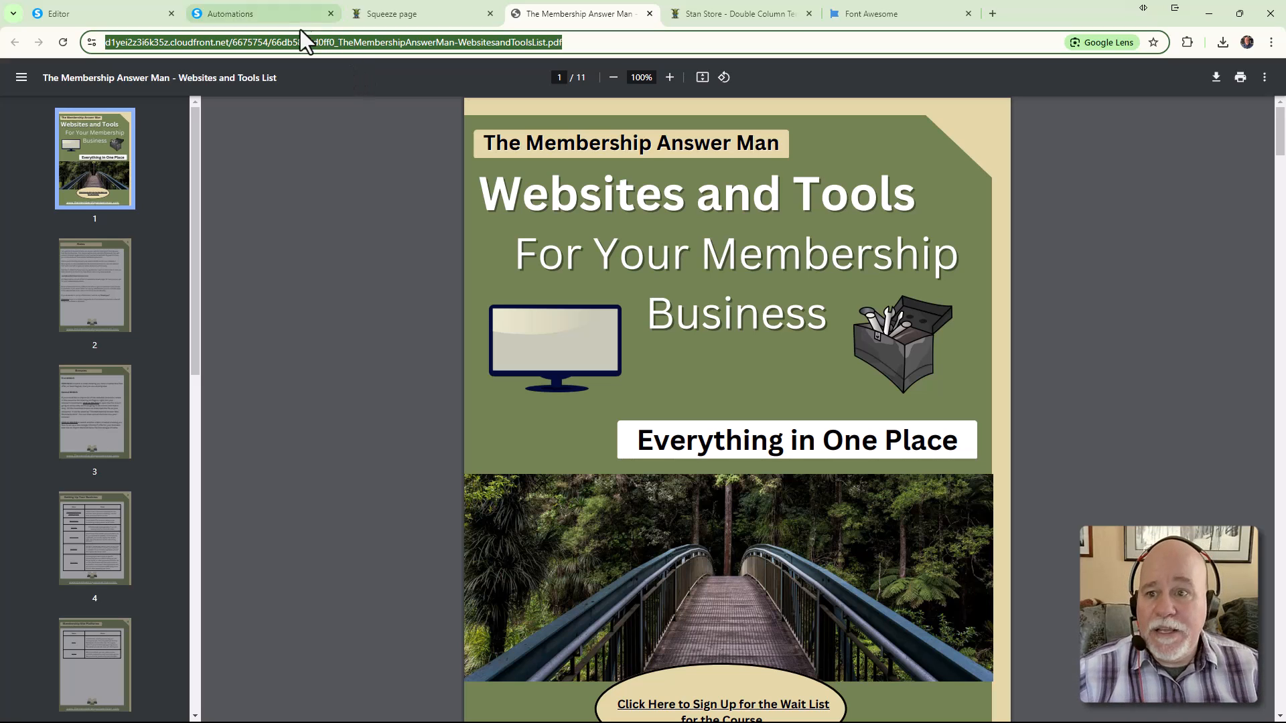
pyautogui.moveTo(284, 21)
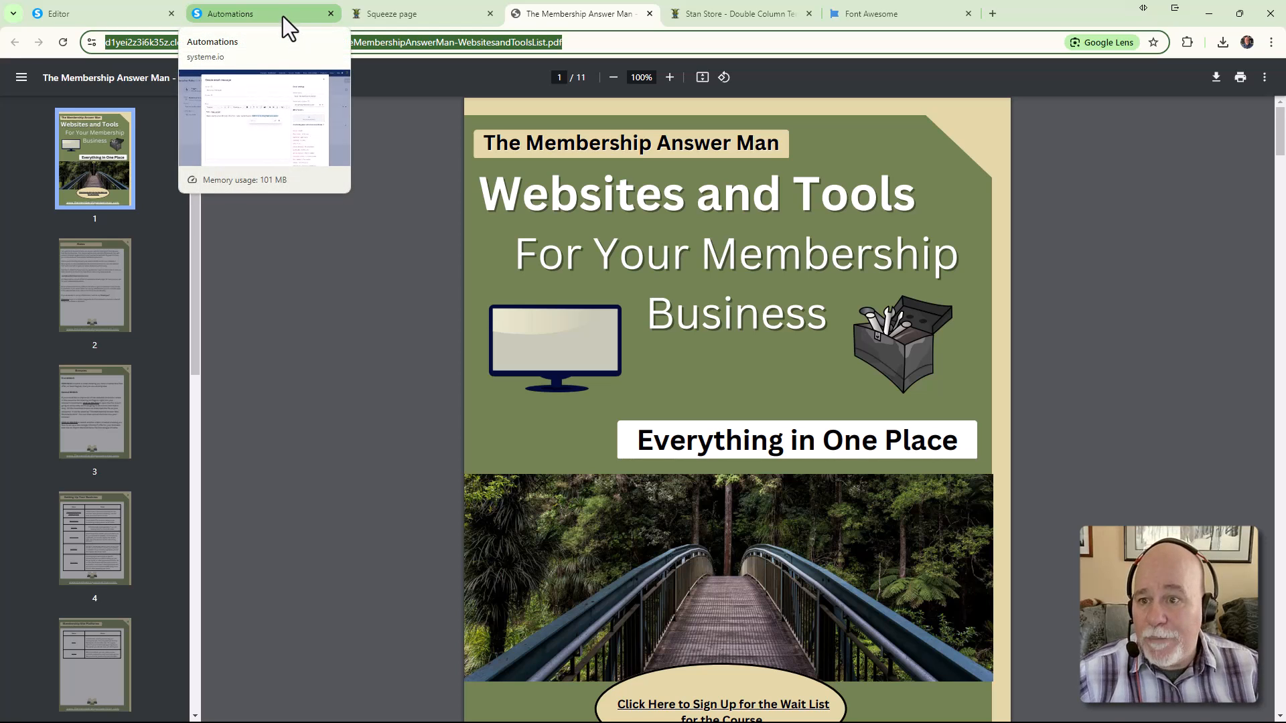
# Link the 'Click here to download your guide!' text to the pasted PDF URL
pyautogui.click(283, 16)
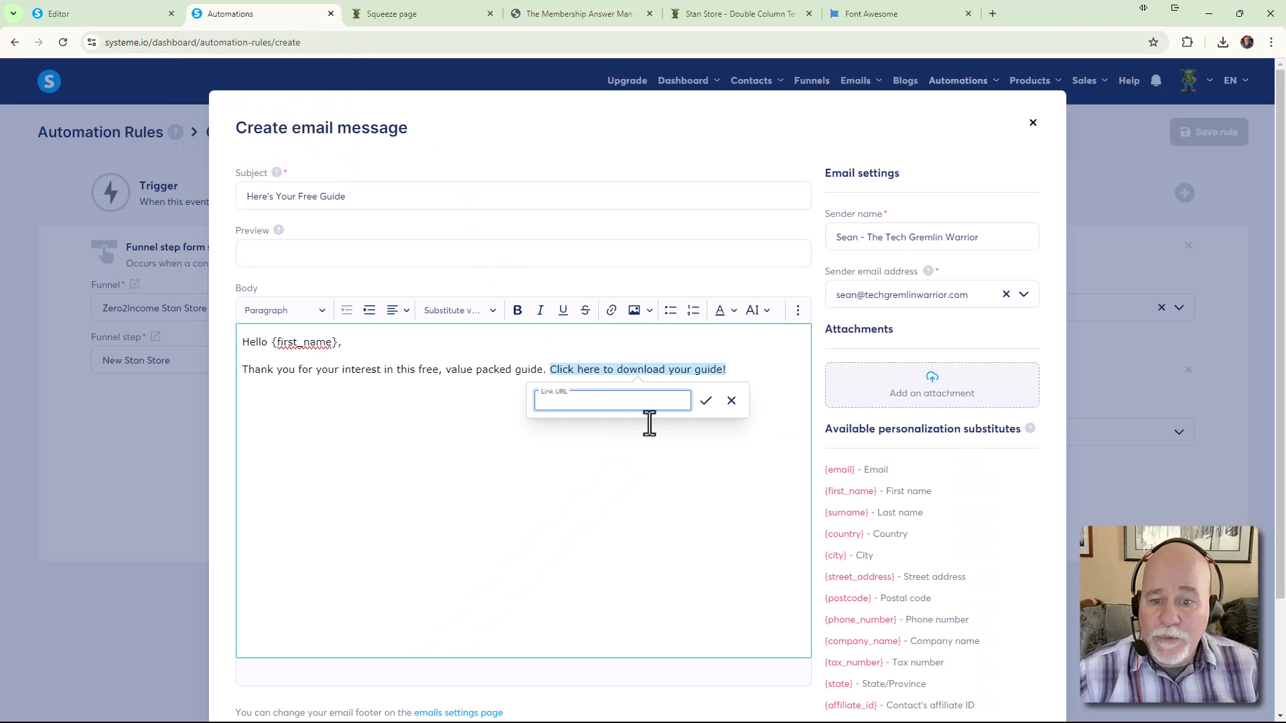
pyautogui.hotkey('ctrl', 'v')
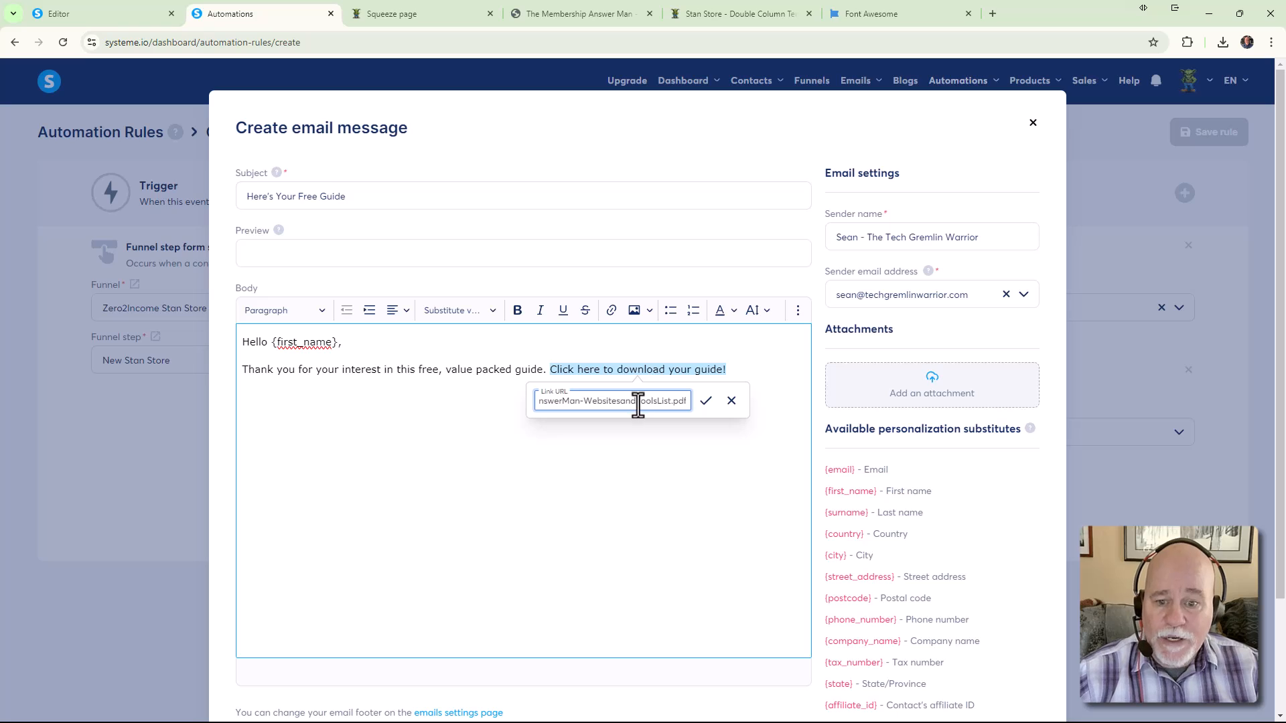
pyautogui.click(705, 401)
pyautogui.click(750, 404)
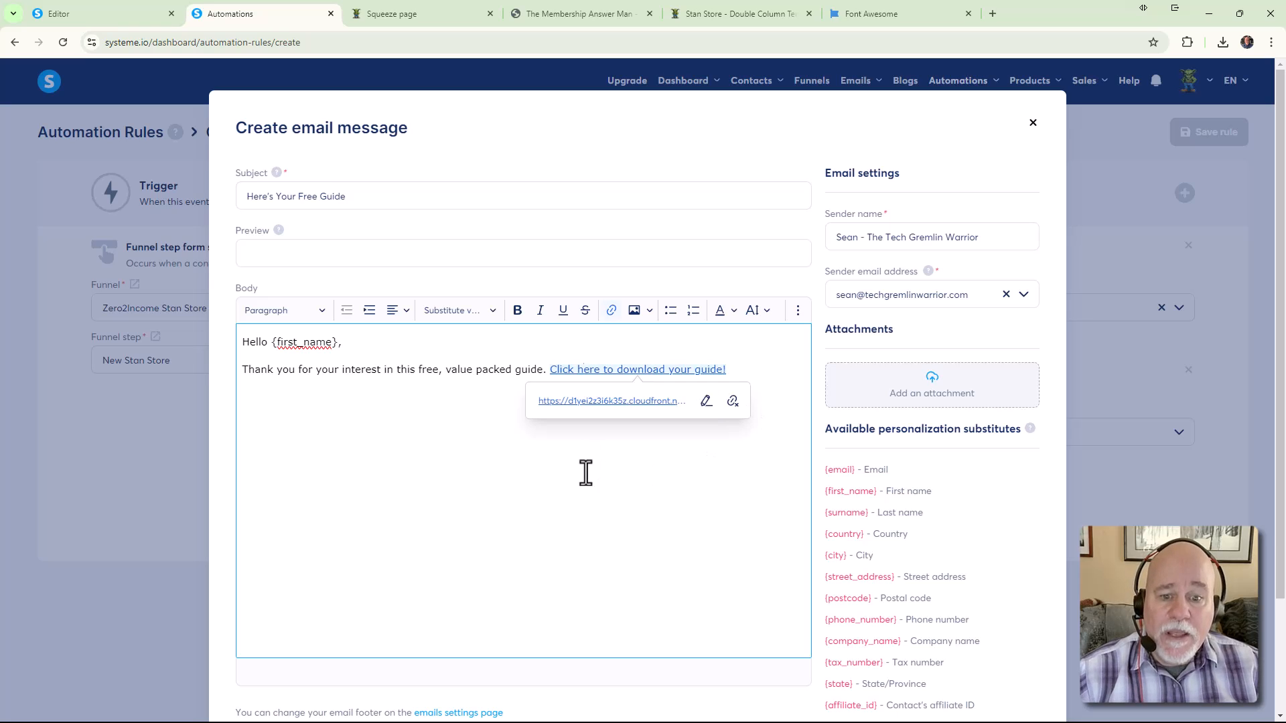
# Attach TheMembershipAnswerManWebsitesandToolsList.pdf from Downloads to the email
pyautogui.click(915, 396)
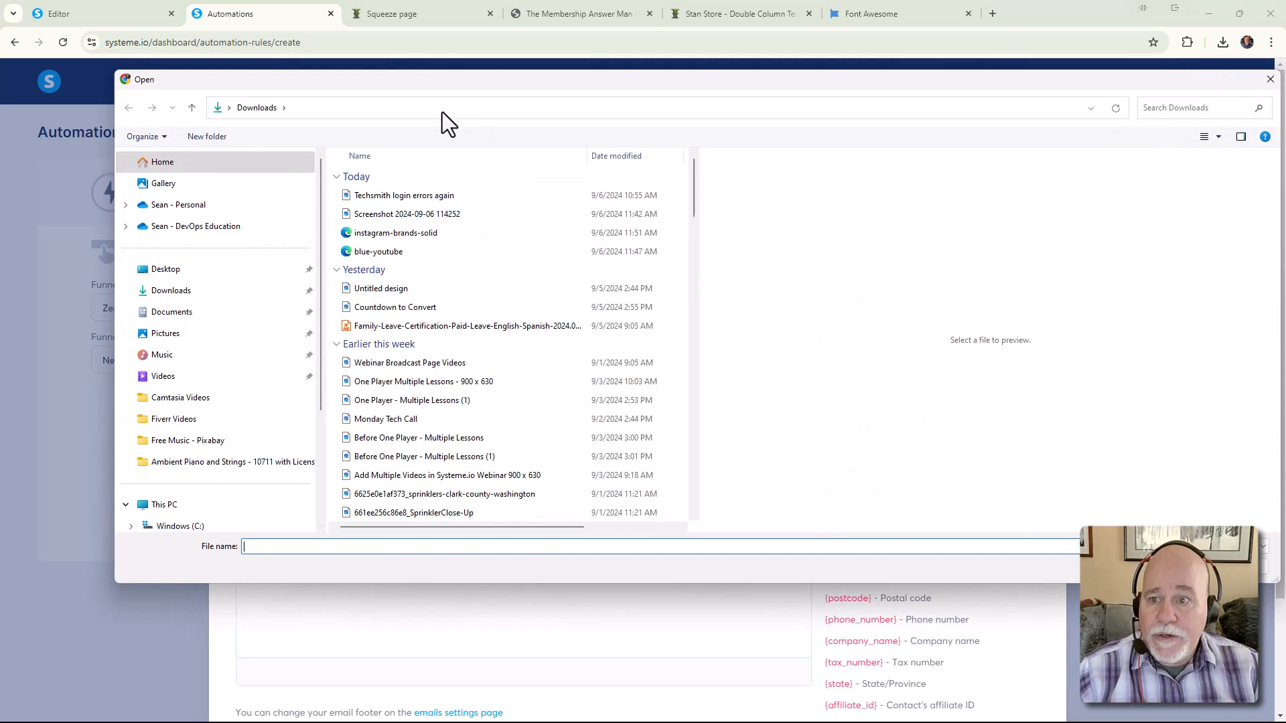
pyautogui.click(1160, 109)
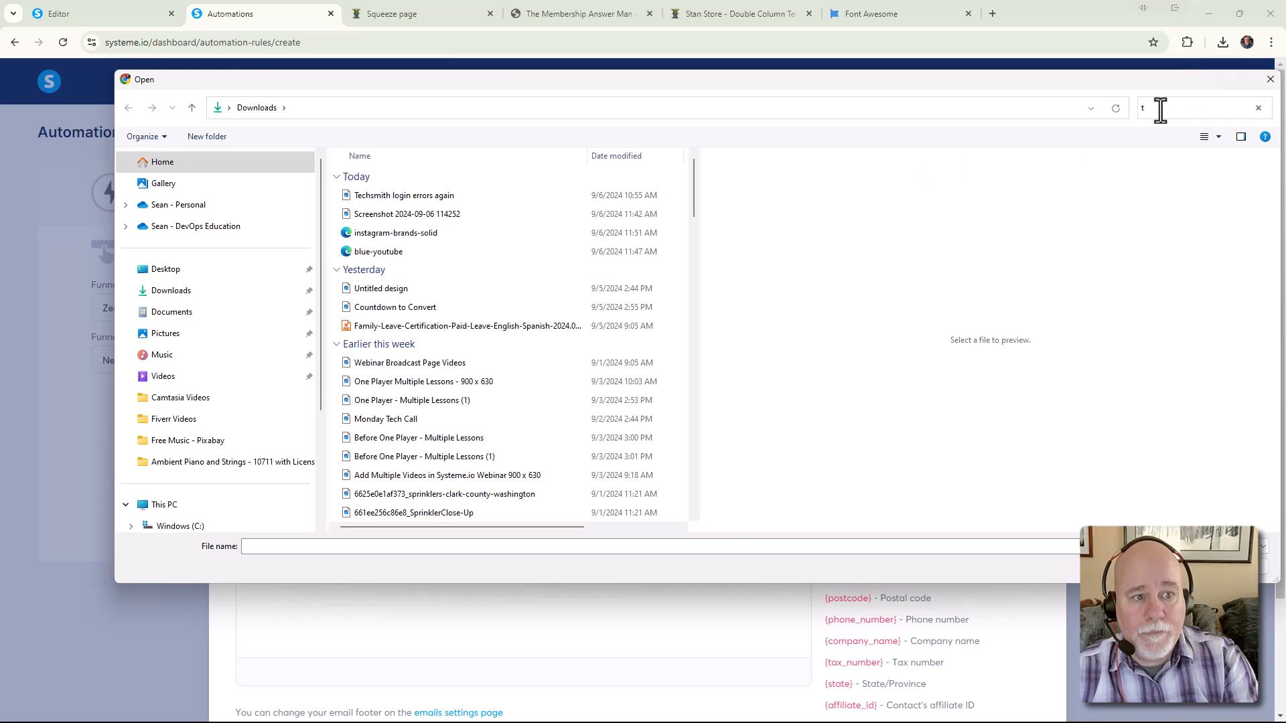
pyautogui.write('the membership')
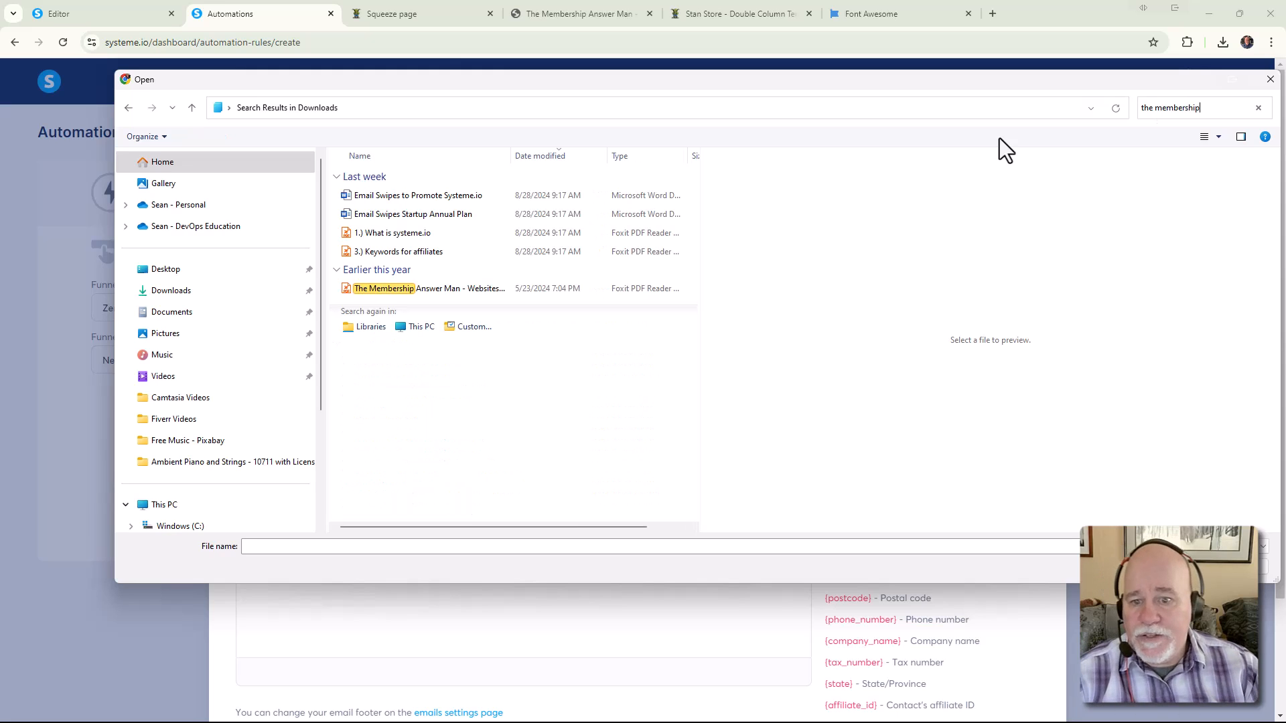
pyautogui.click(460, 291)
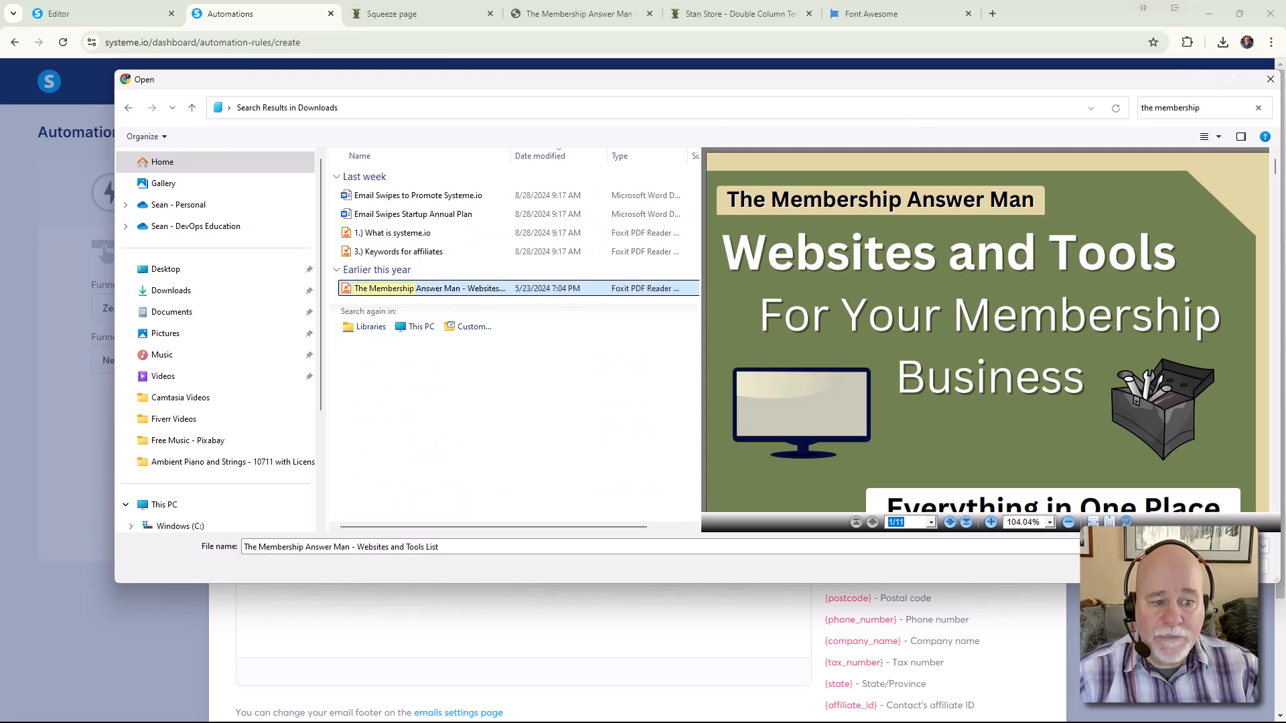
pyautogui.click(1170, 566)
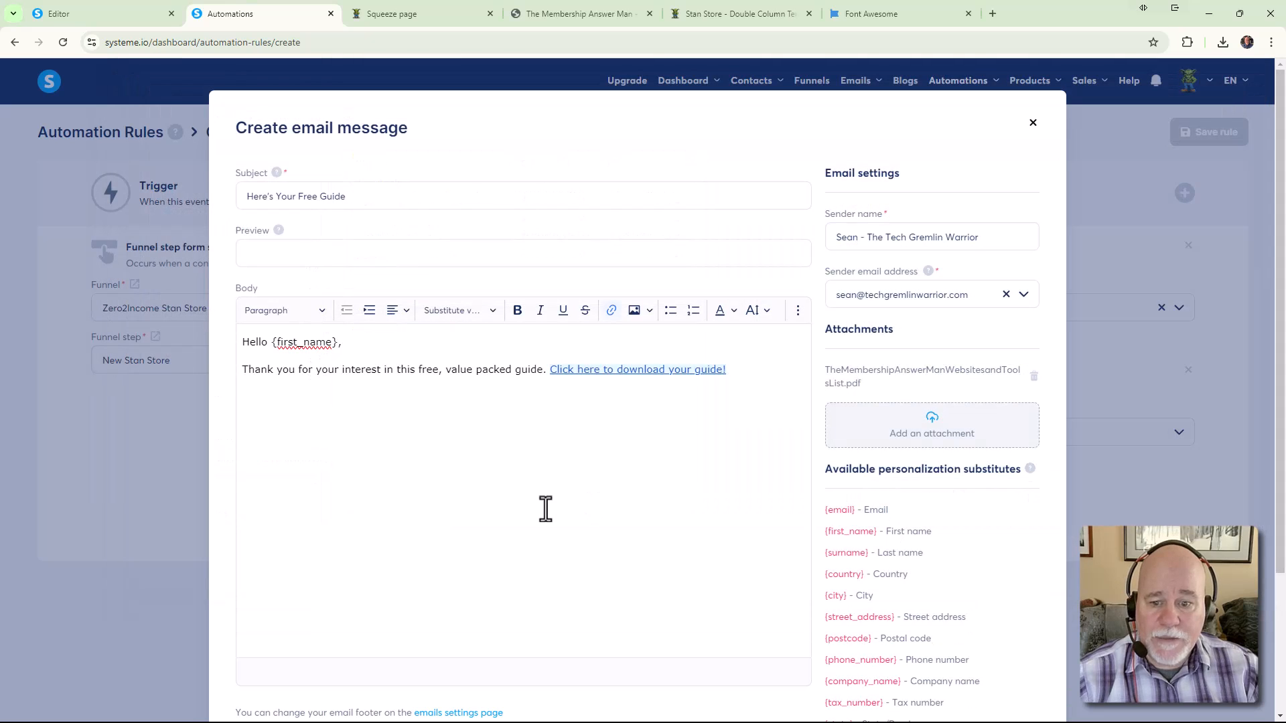
# End the email with 'I look forward to getting to know you!' and a sign-off with the sender's name
pyautogui.scroll(-1, 548, 511)
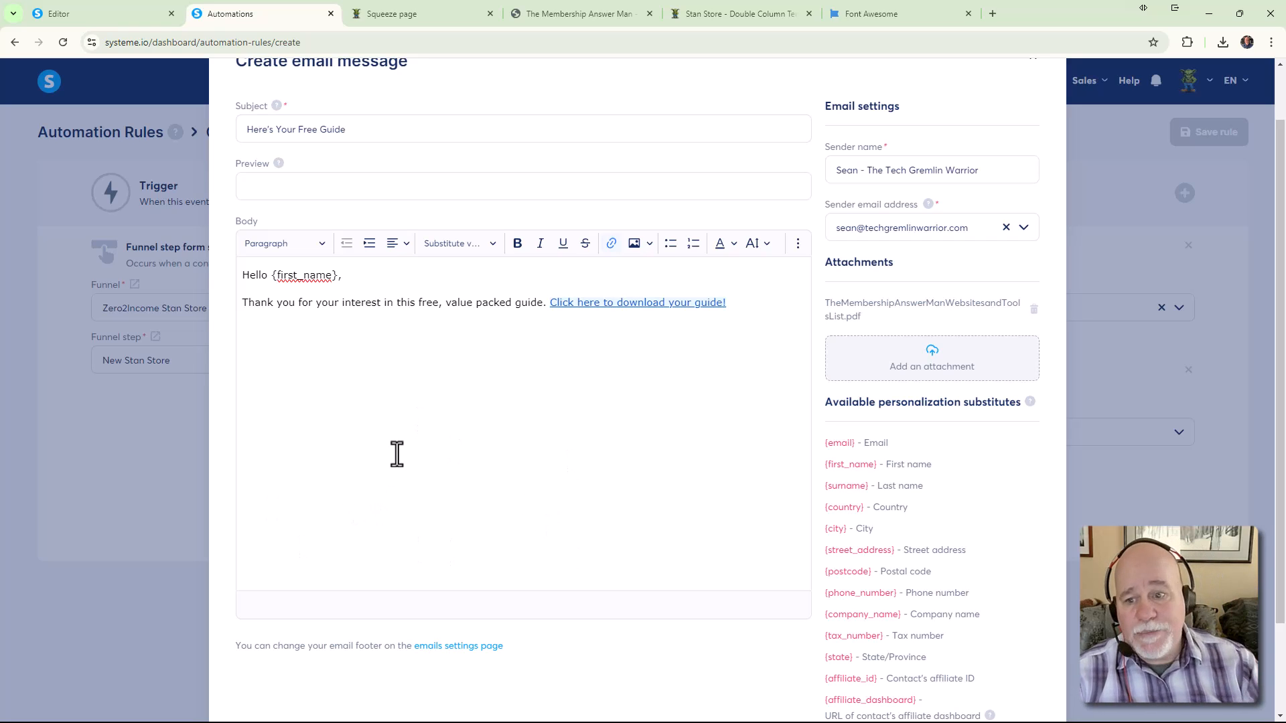
pyautogui.click(300, 335)
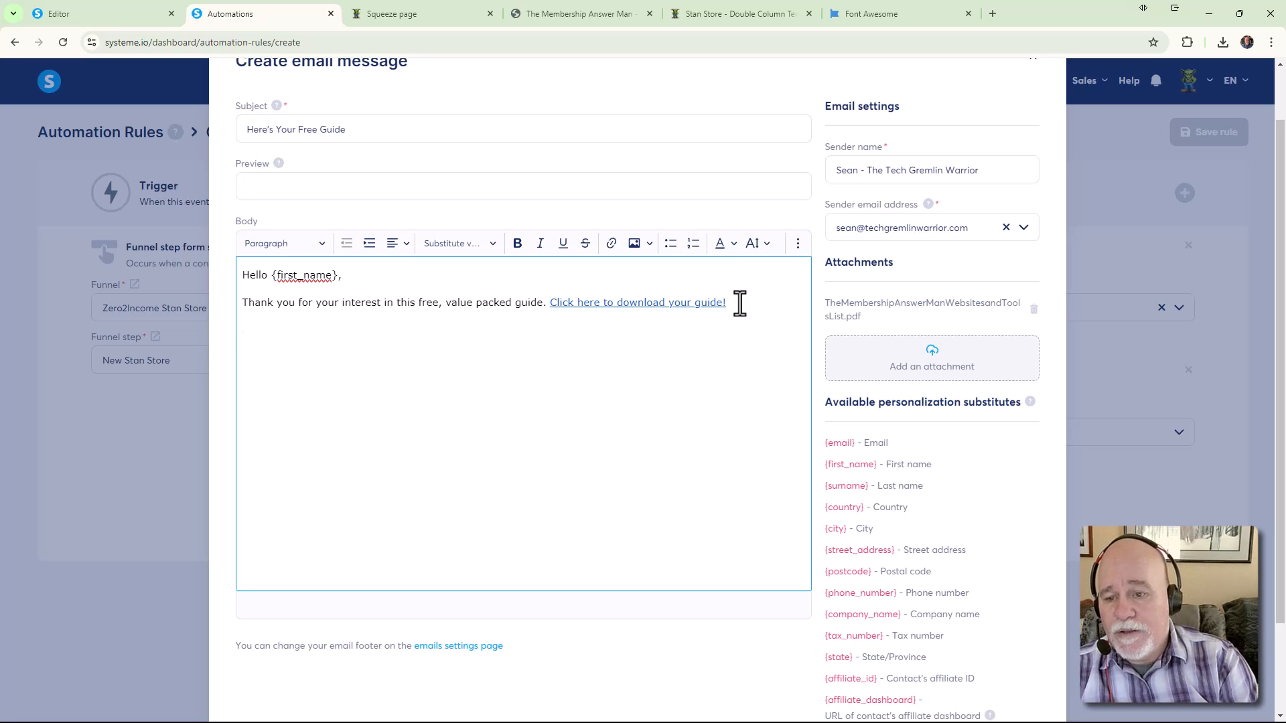
pyautogui.write('I look foreward to g')
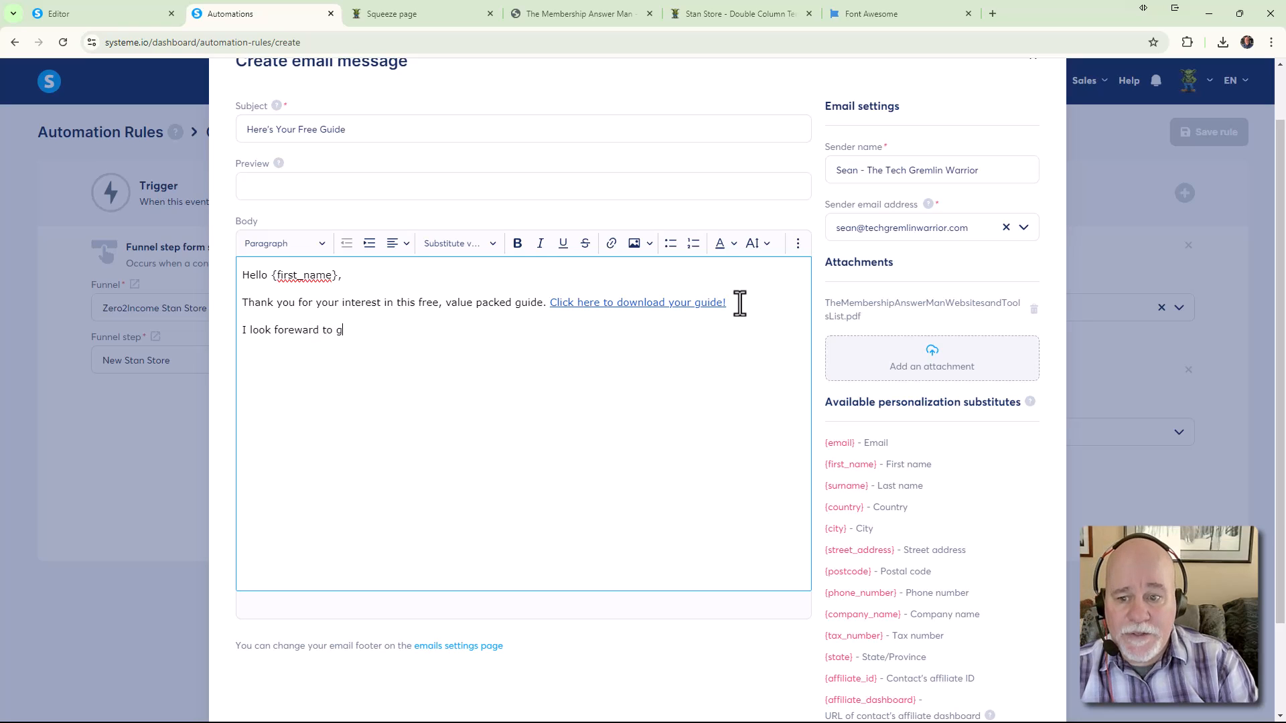
pyautogui.write('etting to knowyou')
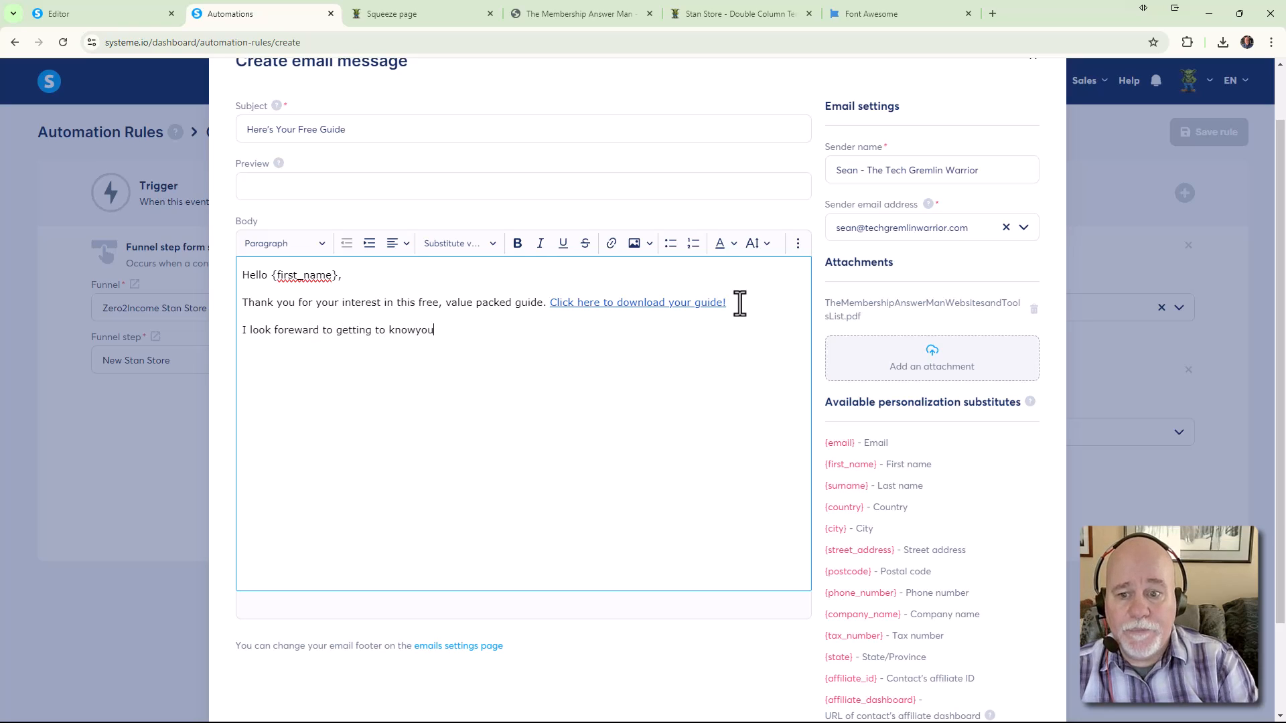
pyautogui.press('BackSpace')
pyautogui.press('BackSpace')
pyautogui.write('you!')
pyautogui.press('Return')
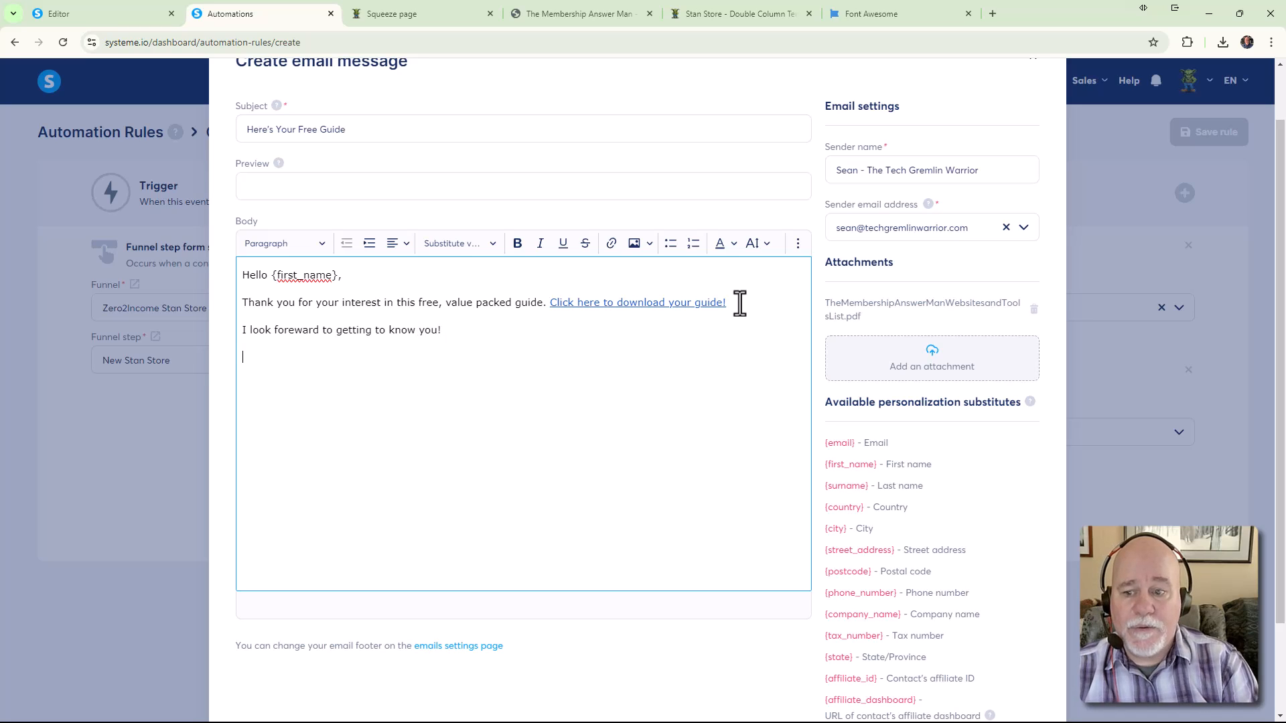
pyautogui.write('-= S')
pyautogui.press('BackSpace')
pyautogui.press('BackSpace')
pyautogui.press('BackSpace')
pyautogui.press('BackSpace')
pyautogui.write('- S')
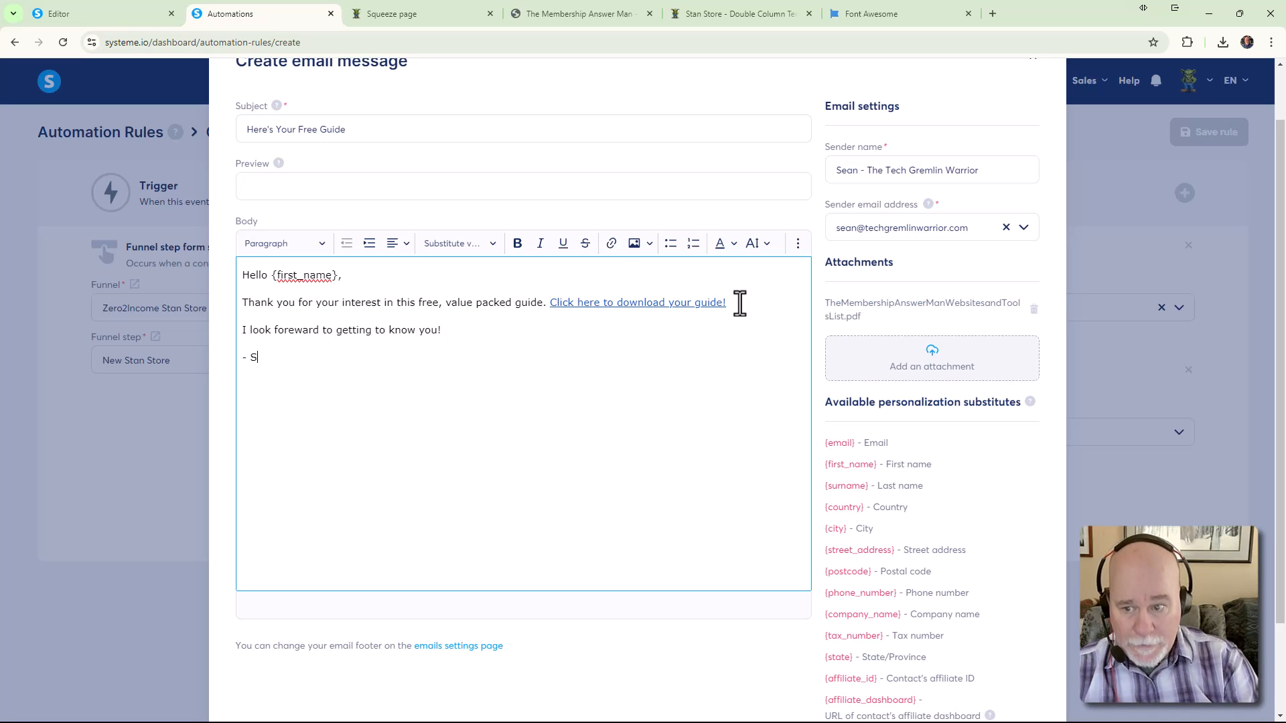
pyautogui.write('ean')
# Save the free-guide email message
pyautogui.scroll(1, 873, 251)
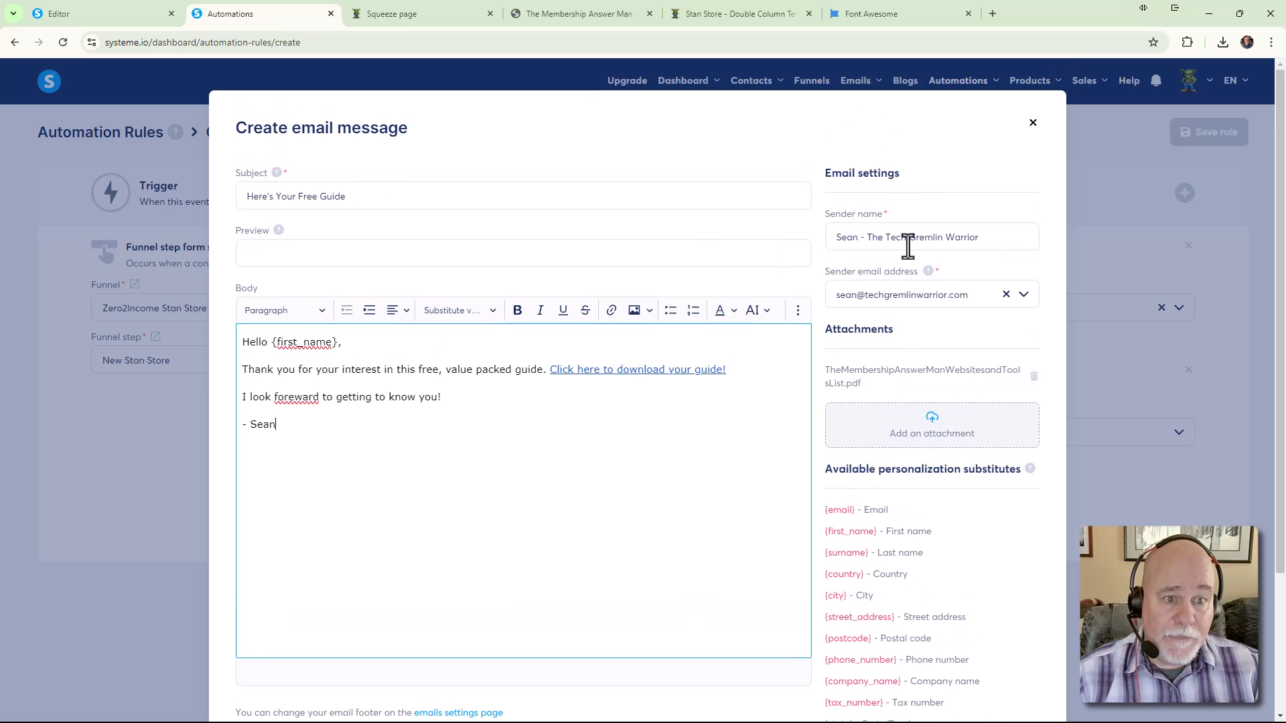
pyautogui.scroll(-3, 898, 291)
pyautogui.scroll(-1, 898, 291)
pyautogui.click(650, 652)
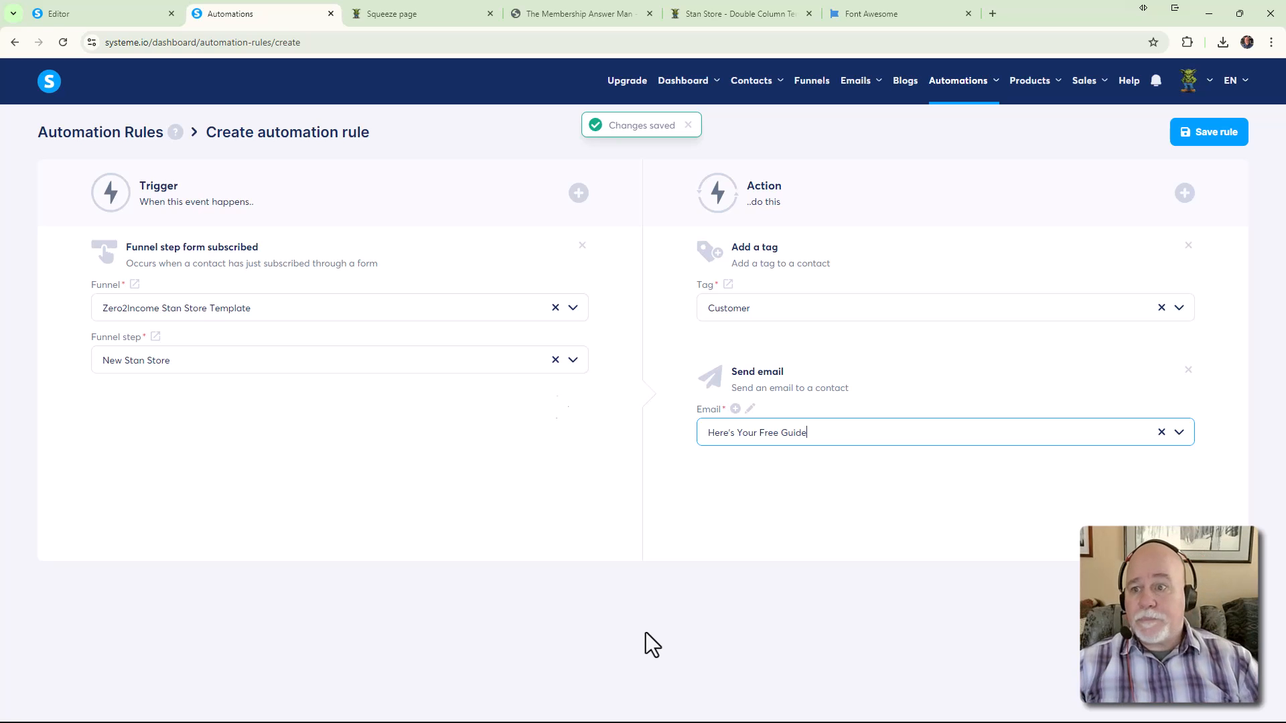
pyautogui.click(382, 16)
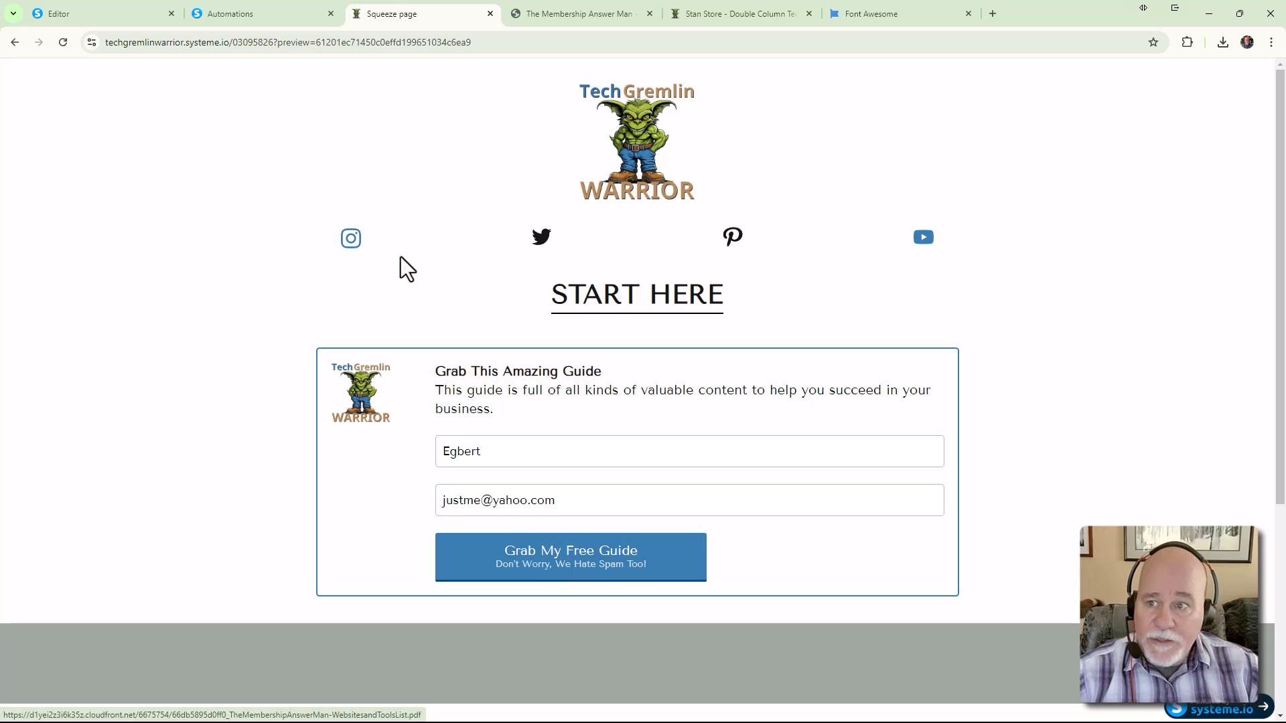
pyautogui.click(256, 19)
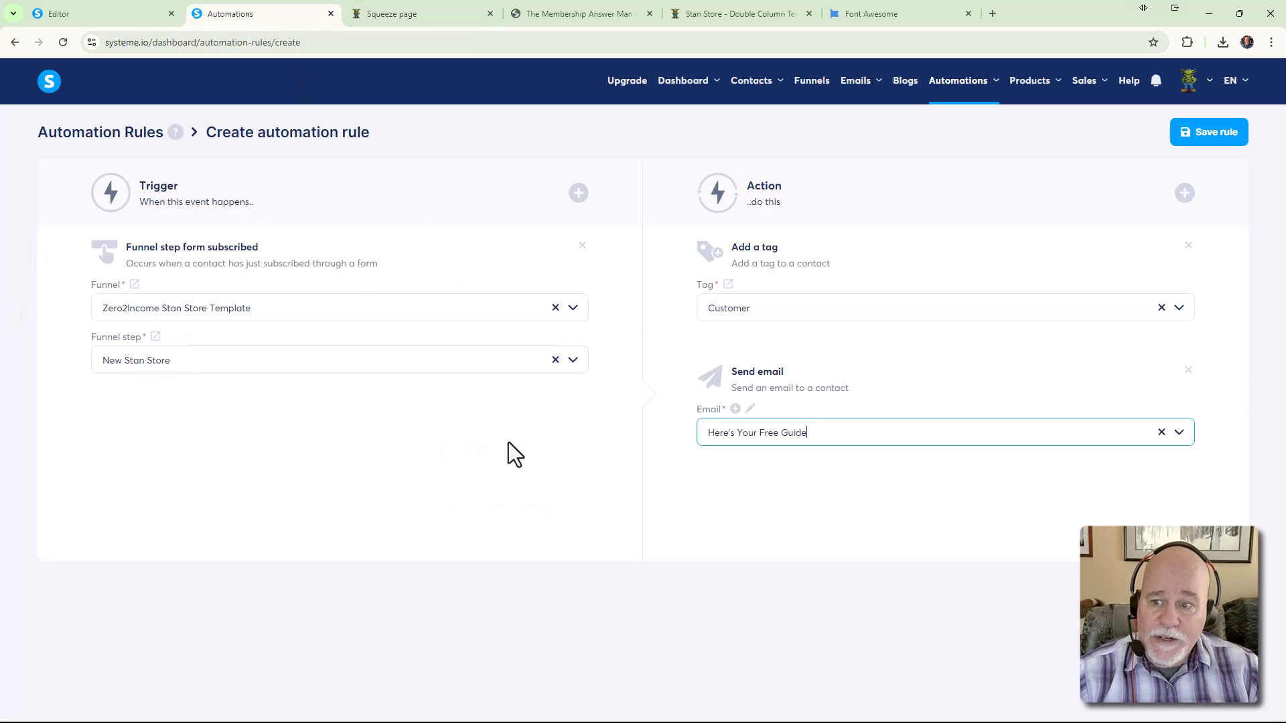
pyautogui.click(429, 19)
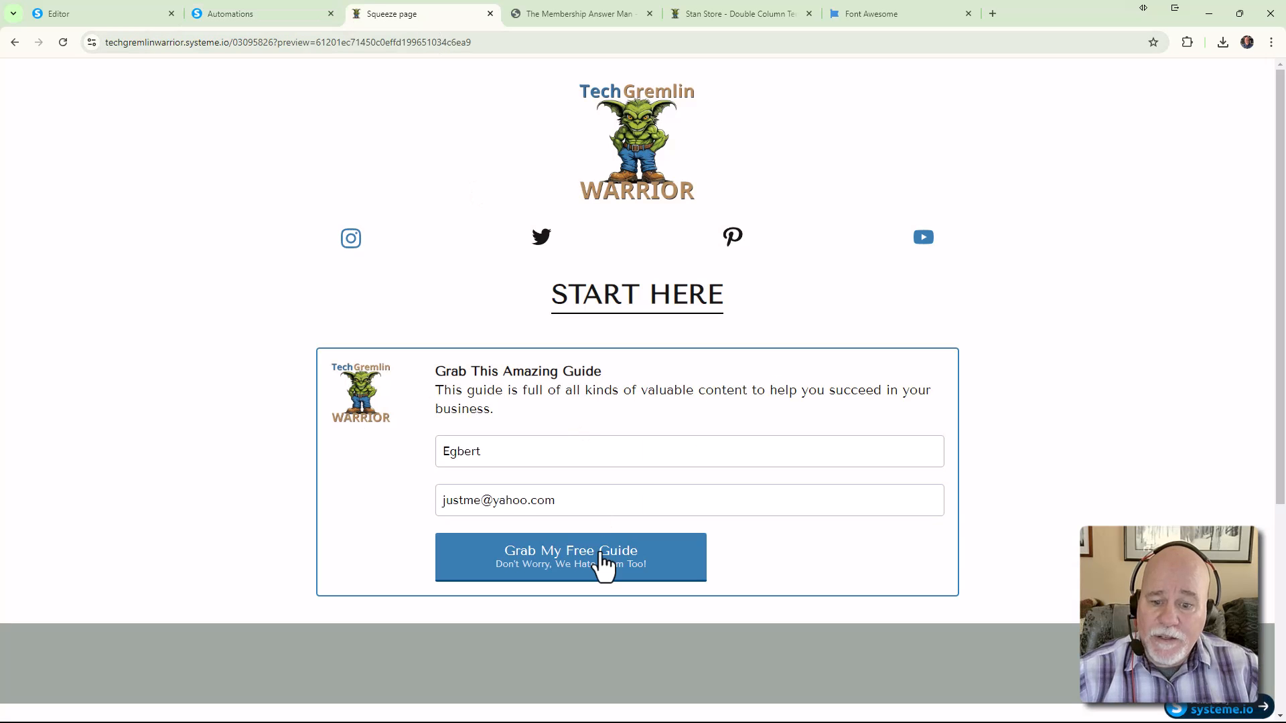
pyautogui.click(281, 16)
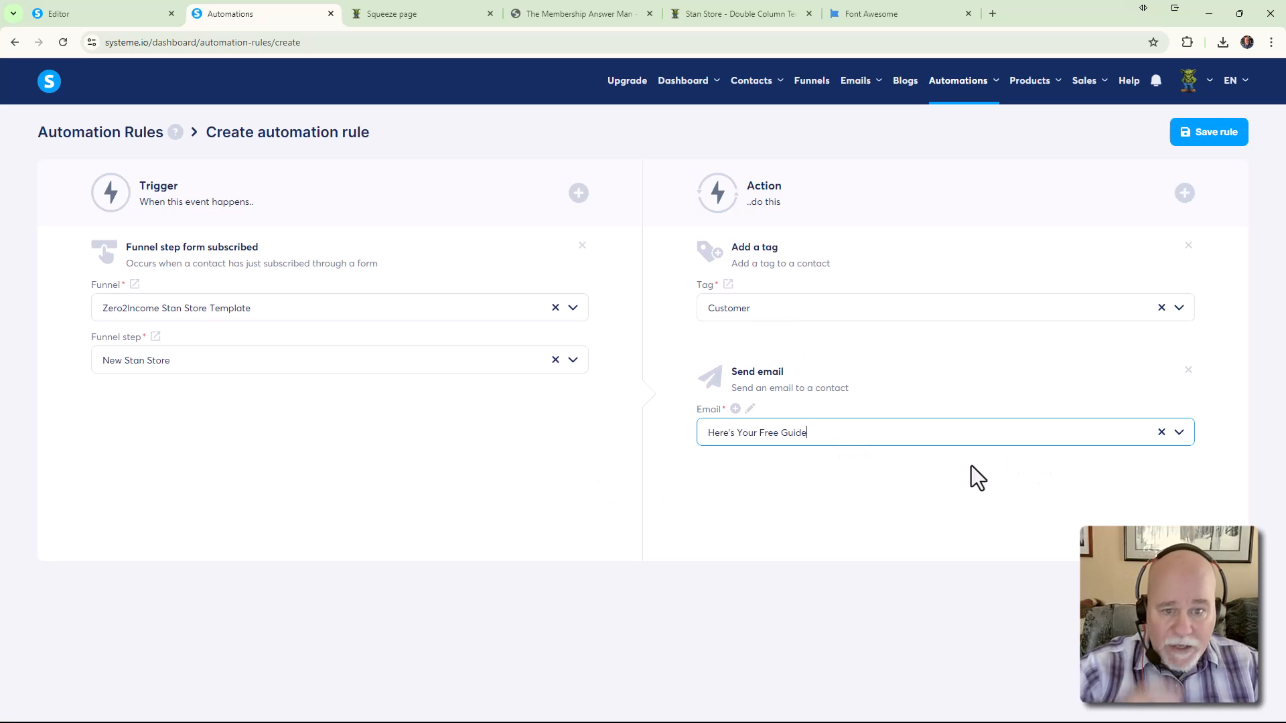
# Add a 'Send email to a specific email address' action and start a new email for it
pyautogui.click(1185, 193)
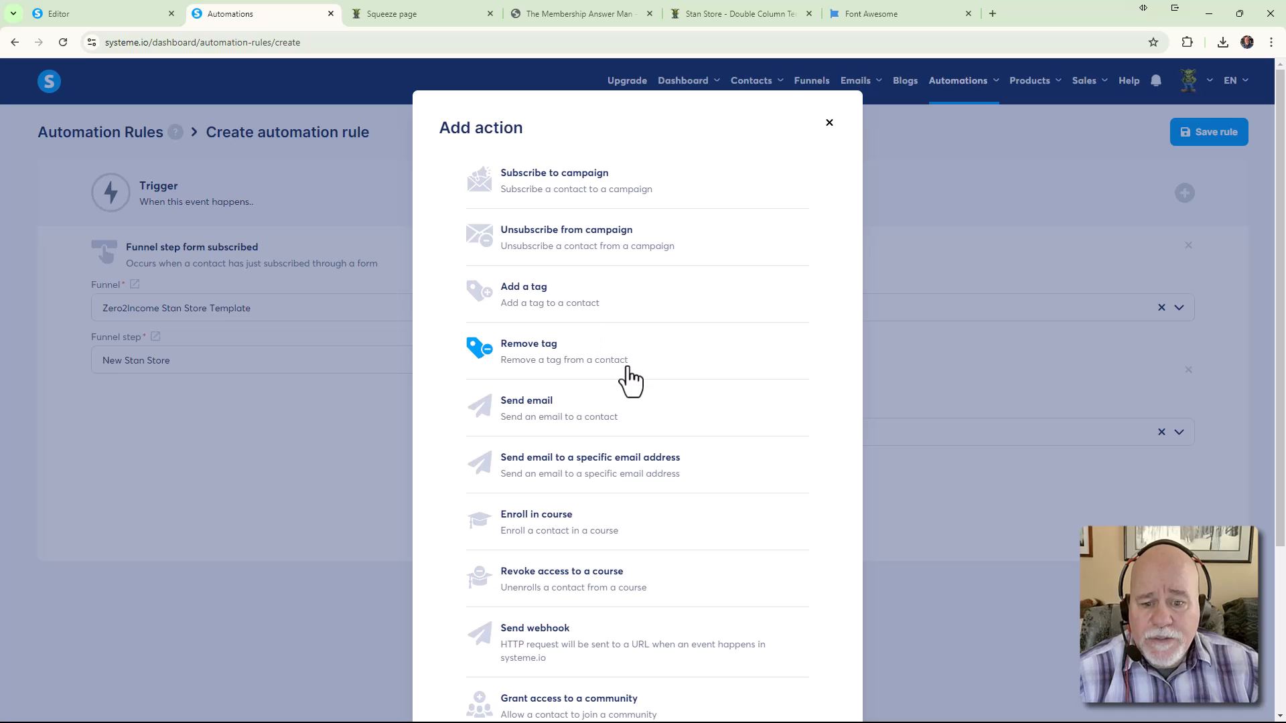
pyautogui.click(545, 484)
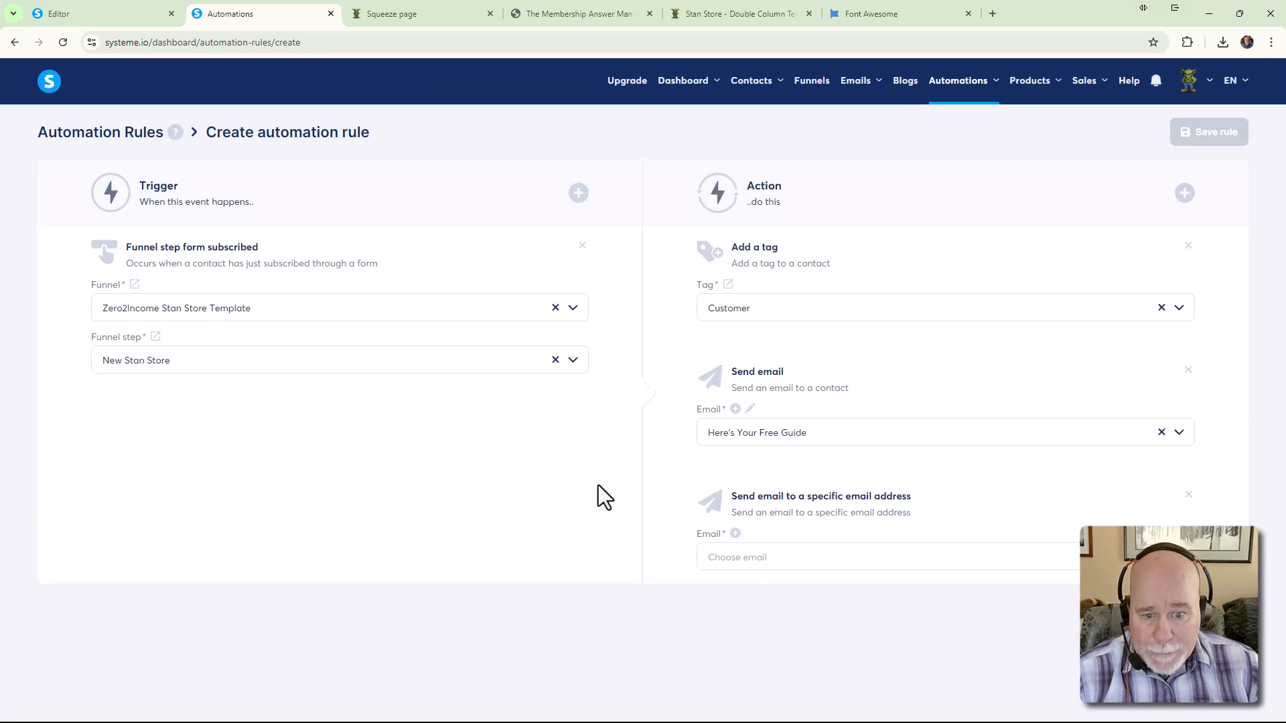
pyautogui.click(735, 535)
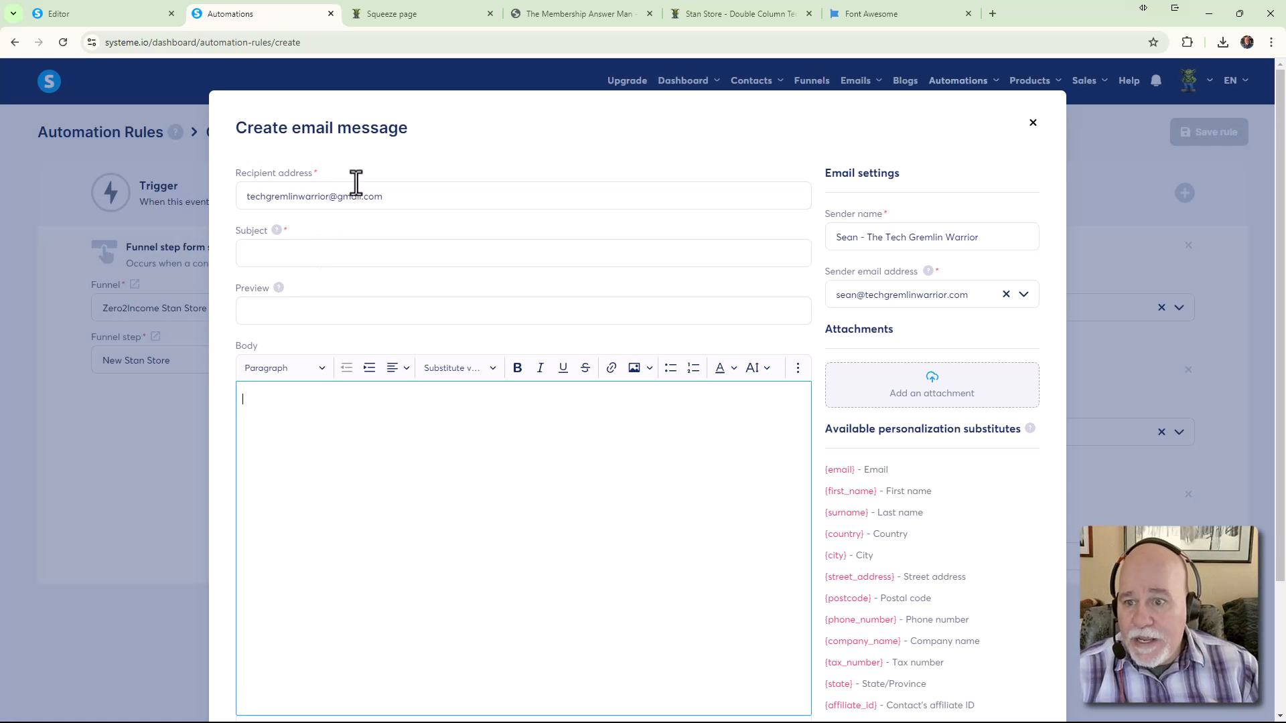
pyautogui.moveTo(247, 196); pyautogui.dragTo(400, 201)
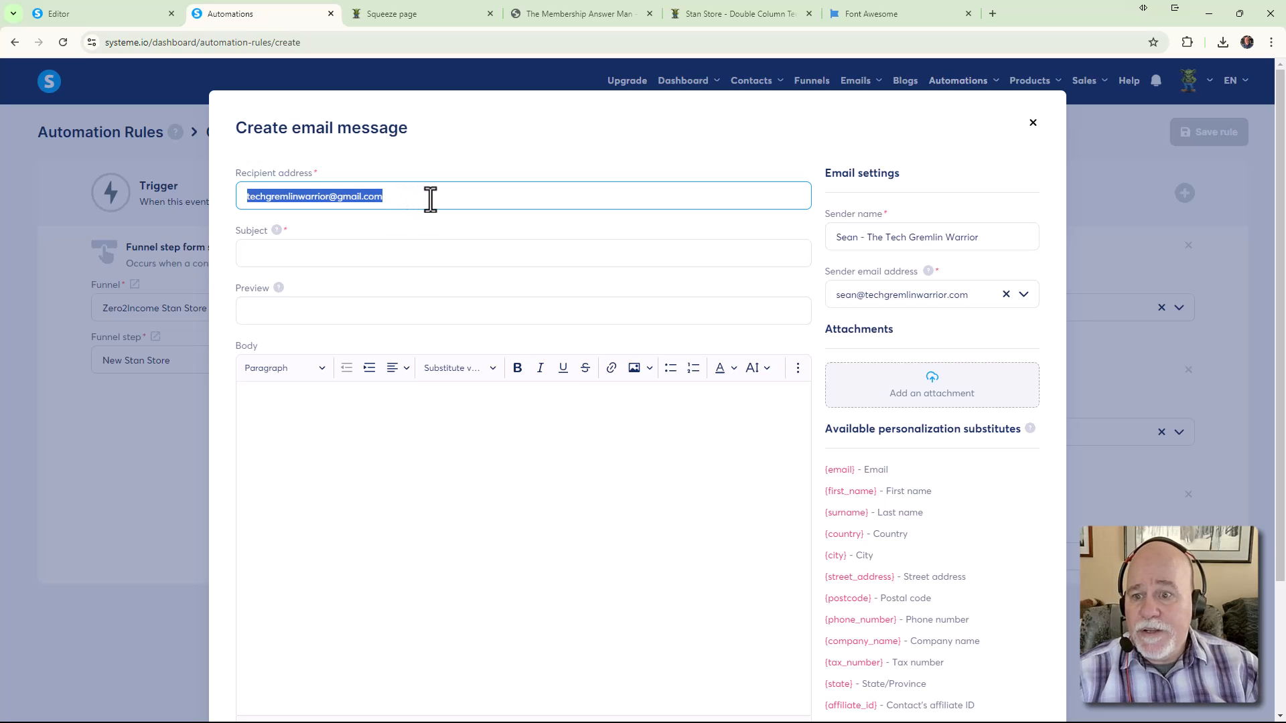
pyautogui.click(475, 193)
pyautogui.moveTo(475, 193); pyautogui.dragTo(163, 215)
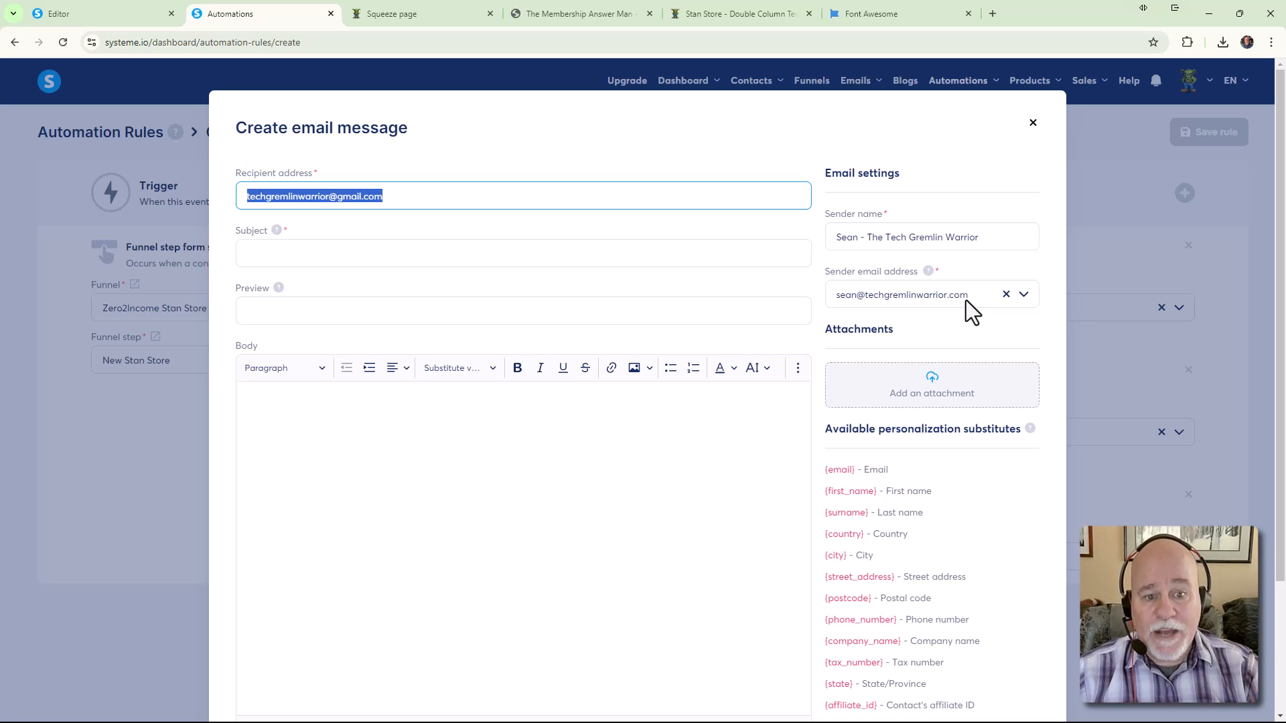
pyautogui.moveTo(967, 300); pyautogui.dragTo(826, 296)
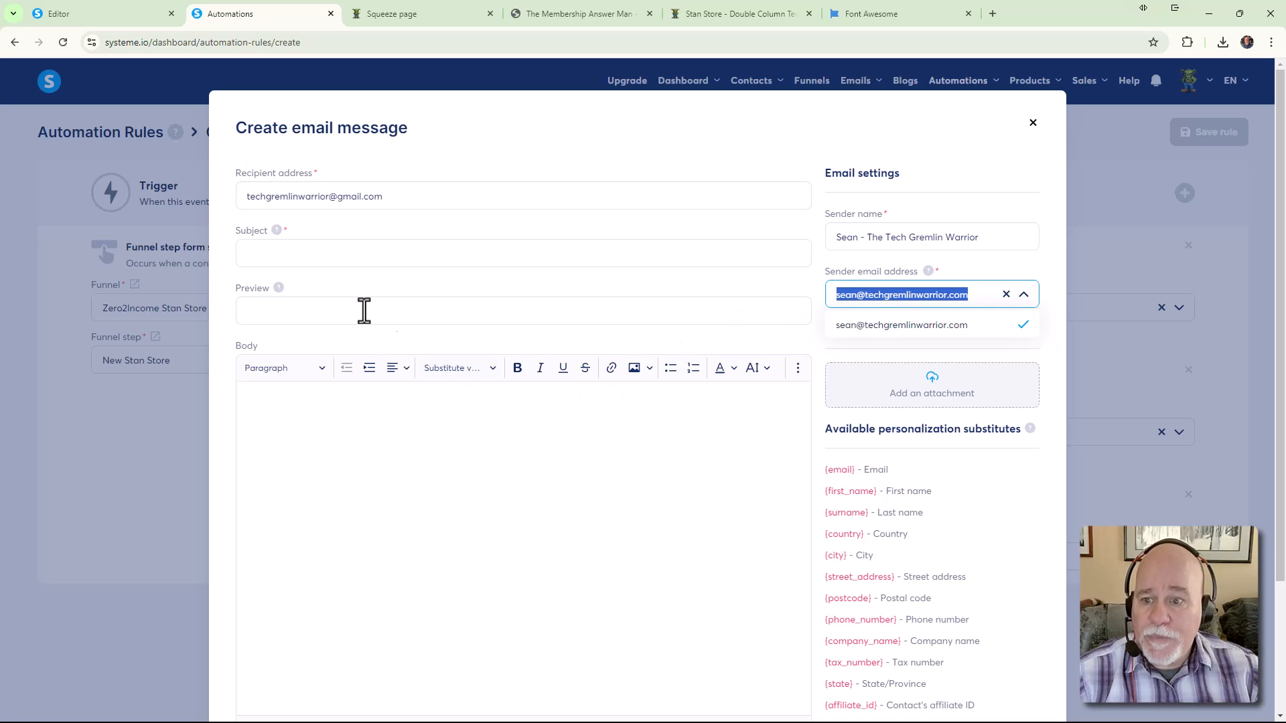
pyautogui.moveTo(411, 198); pyautogui.dragTo(211, 197)
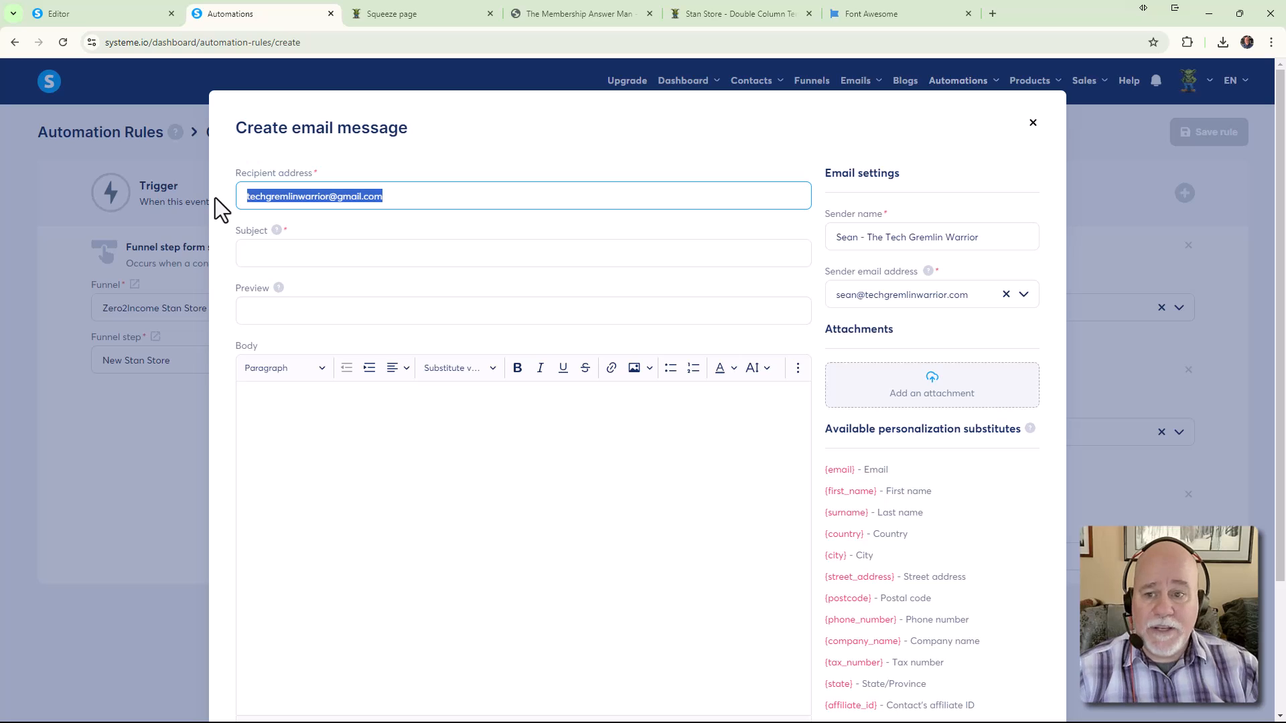
pyautogui.moveTo(375, 197); pyautogui.dragTo(219, 195)
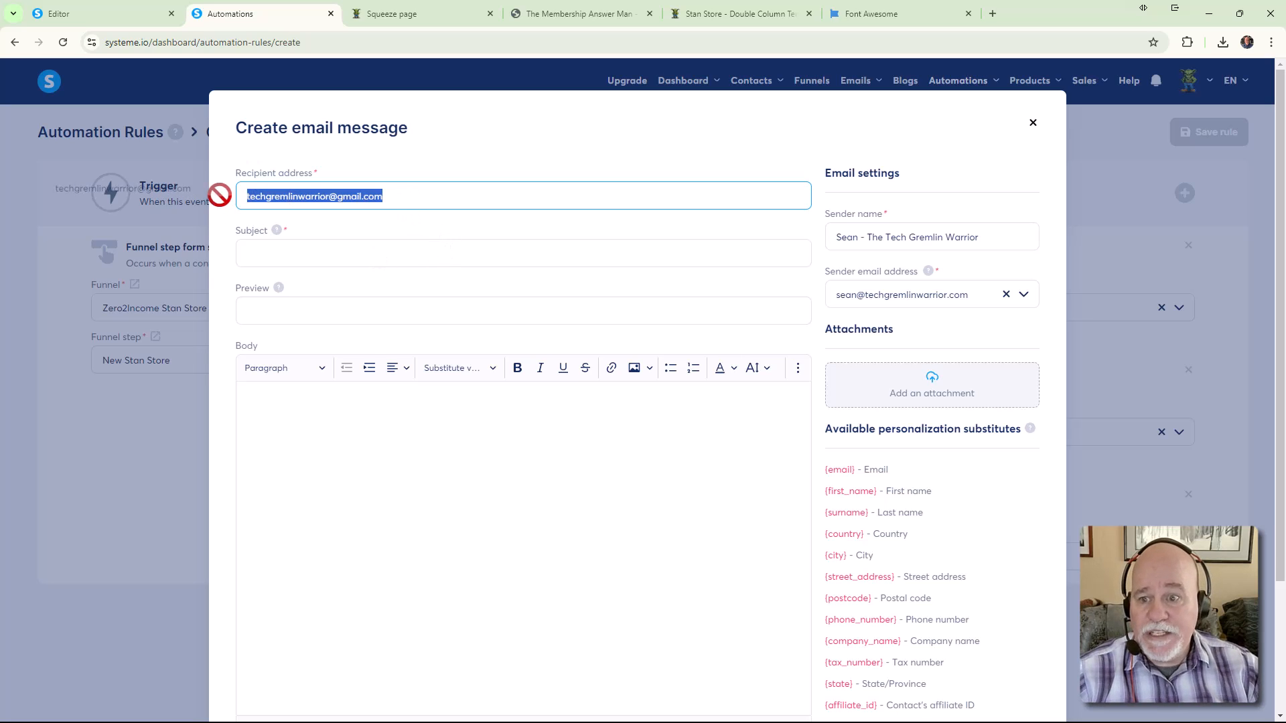
# Enter the subject 'You Just Got a New Opt-in' and begin the body with 'Hello'
pyautogui.click(408, 253)
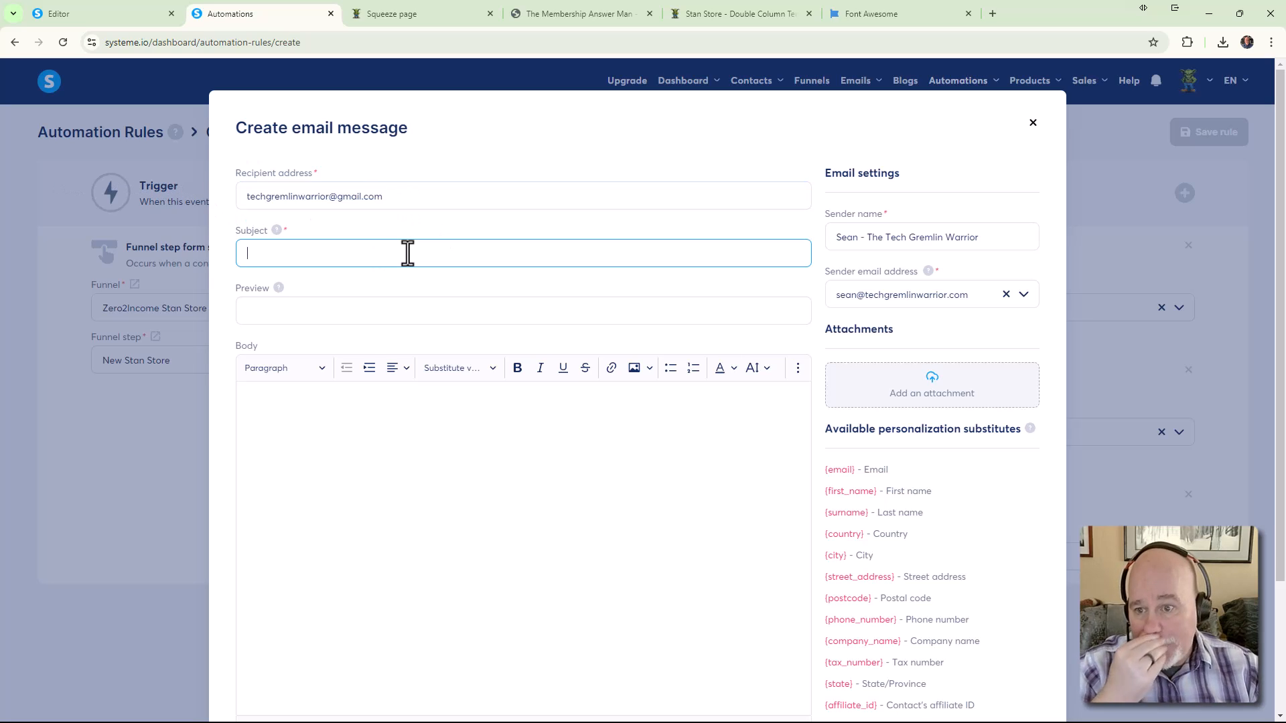
pyautogui.write('You')
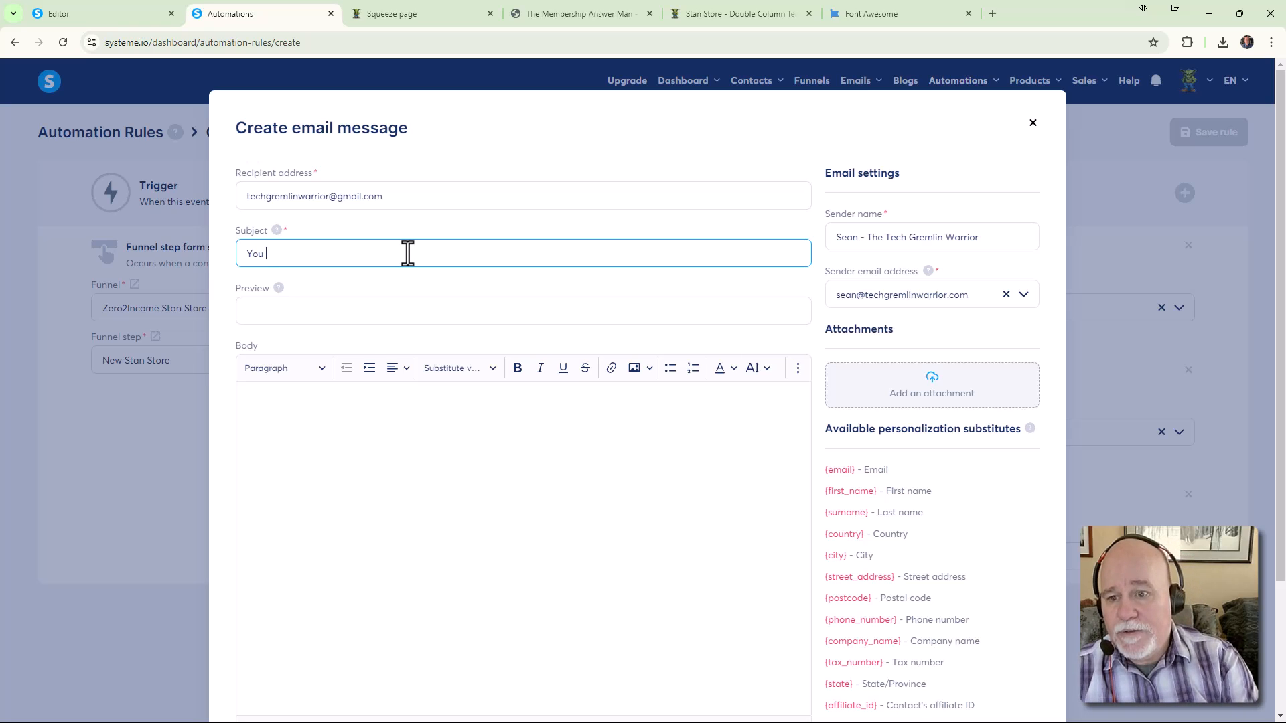
pyautogui.write(' Just Got a New Opt')
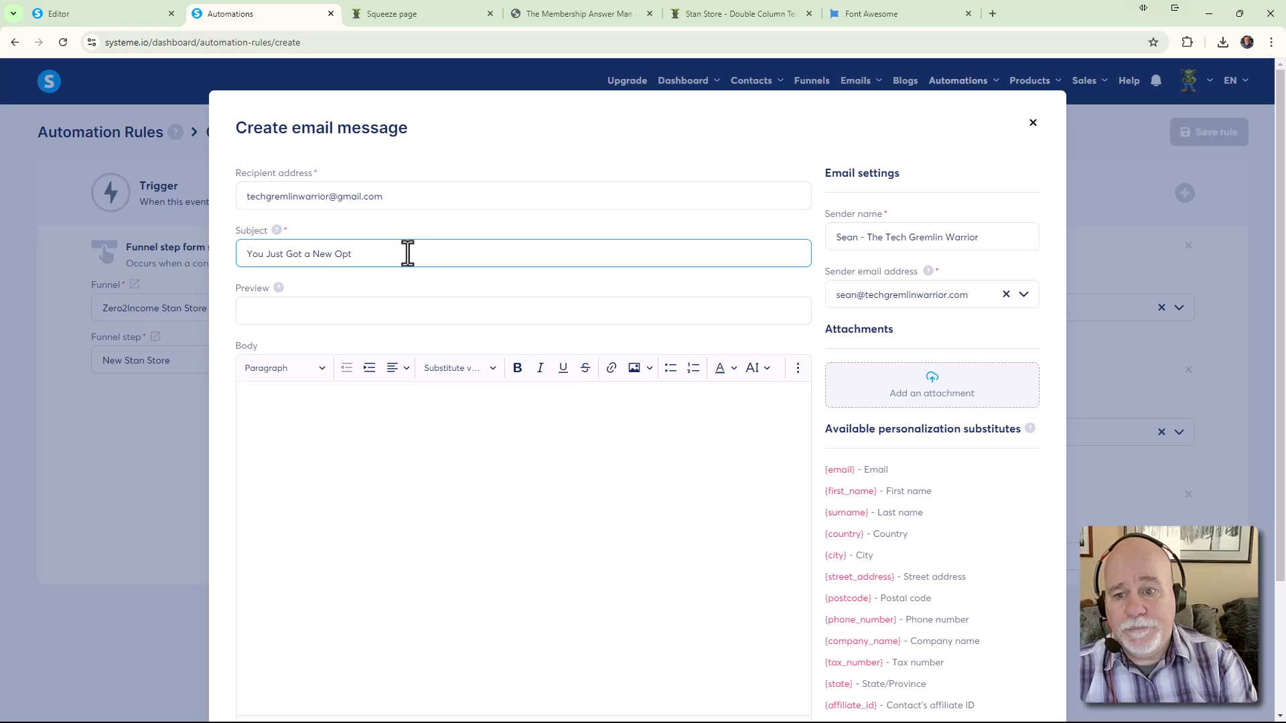
pyautogui.write('-in')
pyautogui.press('Tab')
pyautogui.press('Tab')
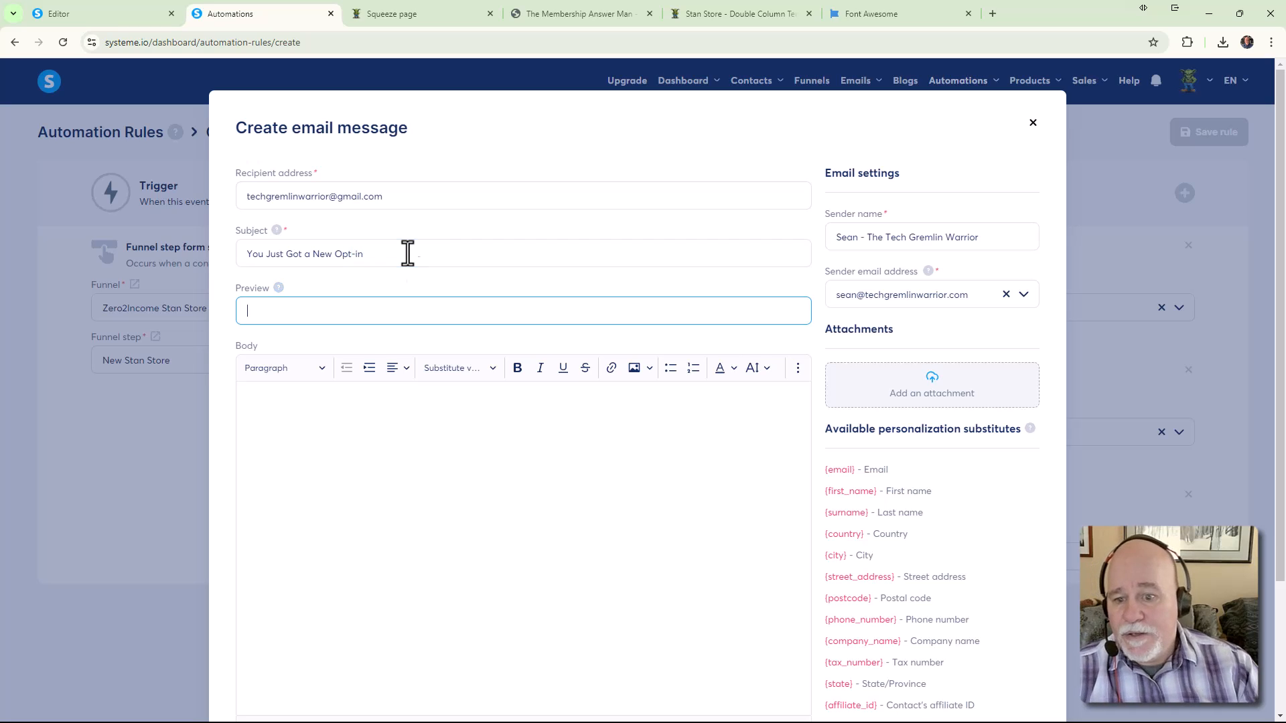
pyautogui.click(434, 412)
pyautogui.write('Hel')
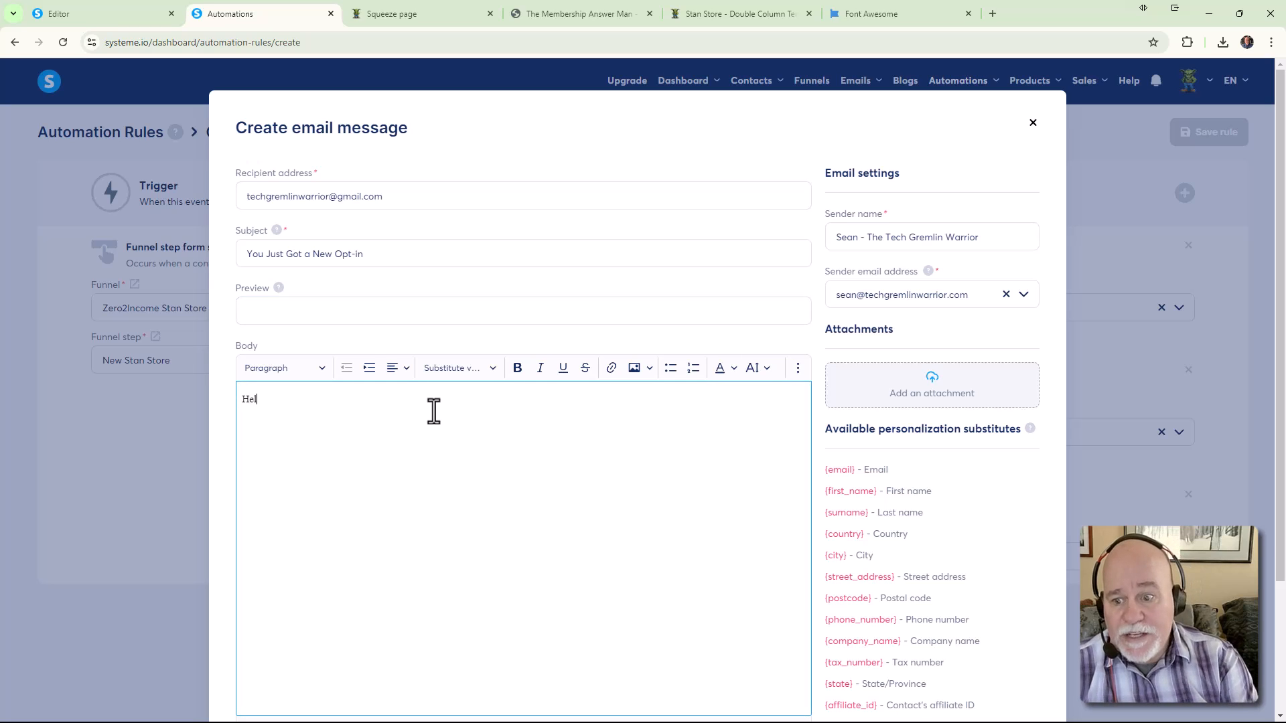
pyautogui.press('BackSpace')
pyautogui.press('BackSpace')
pyautogui.write('Hello')
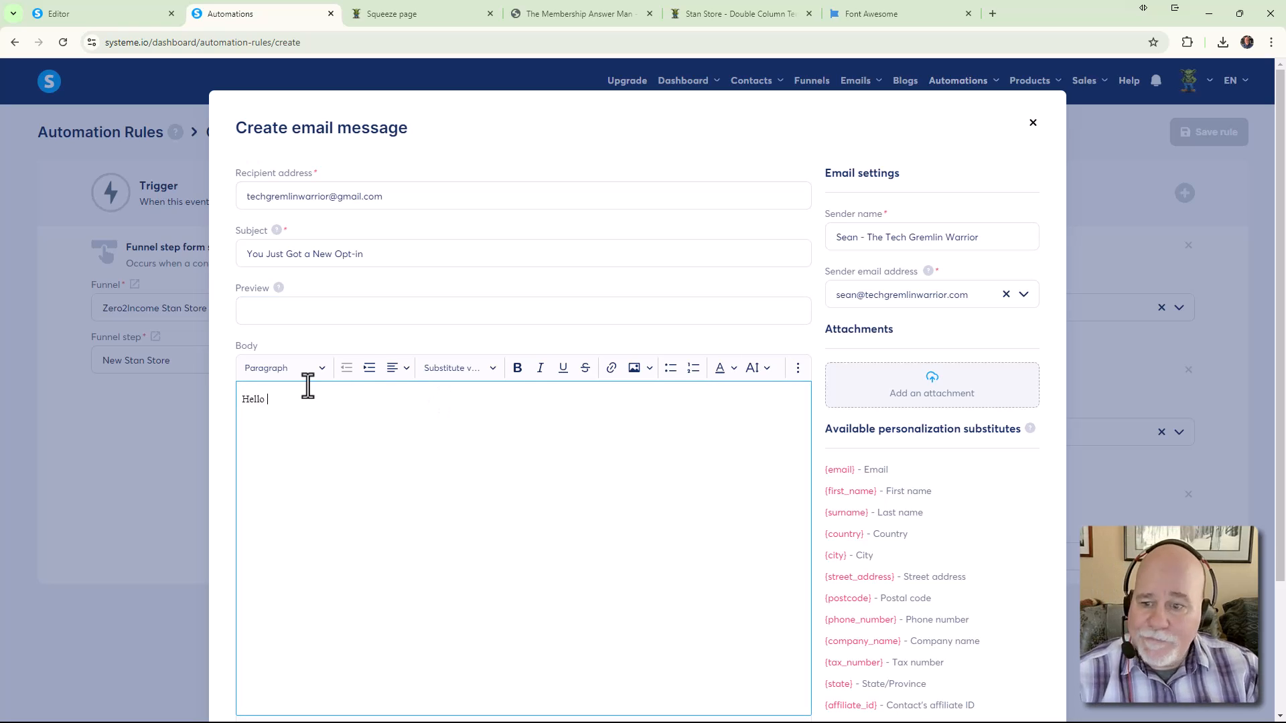
# Change the font of the greeting word 'Hello'
pyautogui.moveTo(307, 385); pyautogui.dragTo(125, 395)
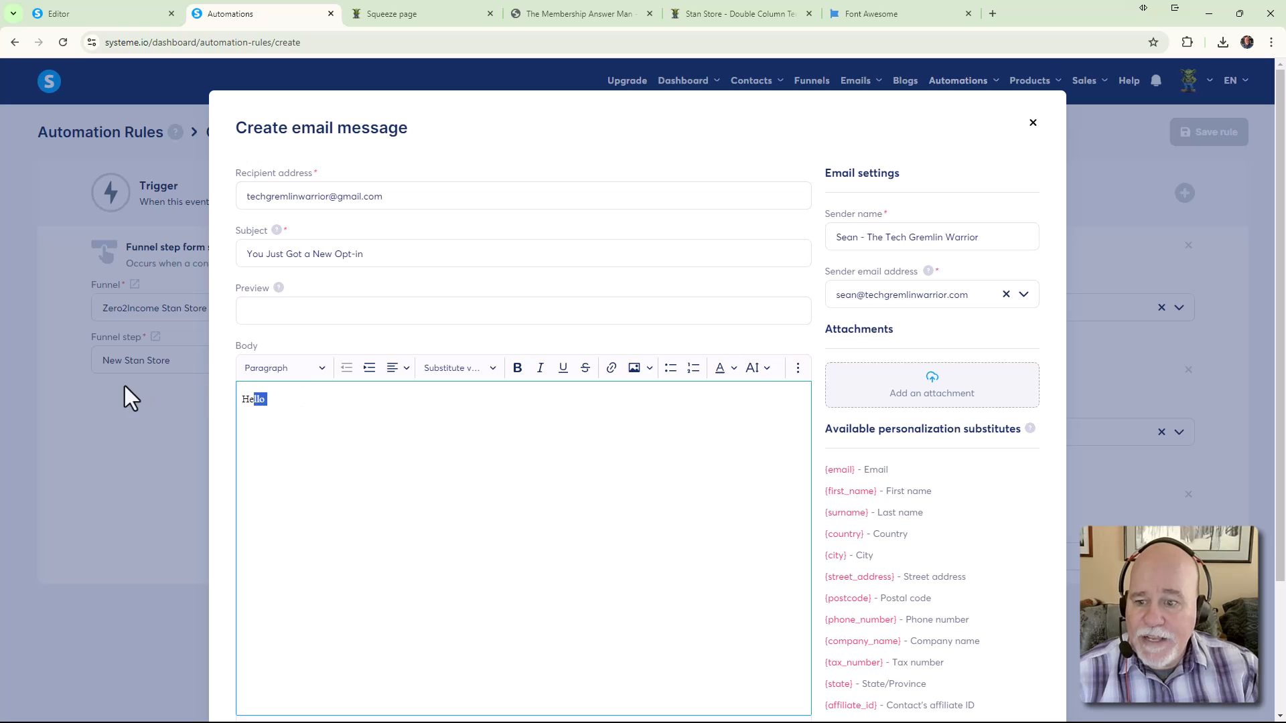
pyautogui.click(797, 368)
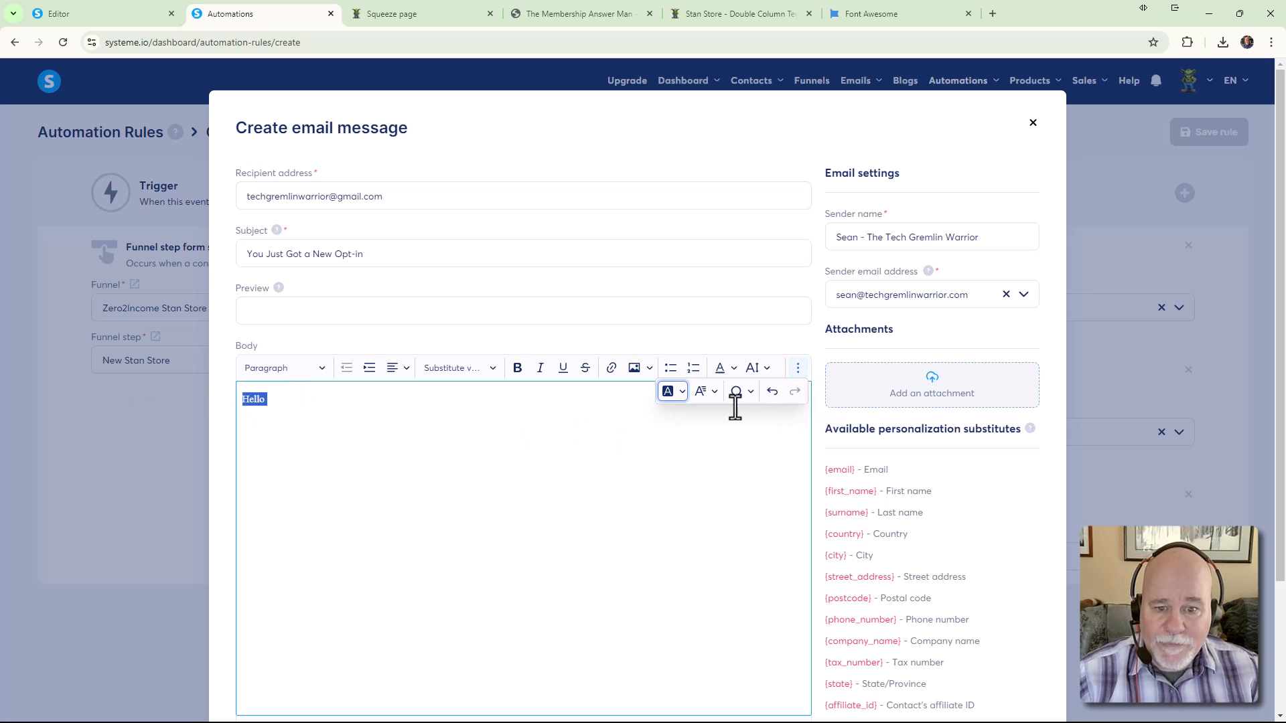
pyautogui.click(711, 392)
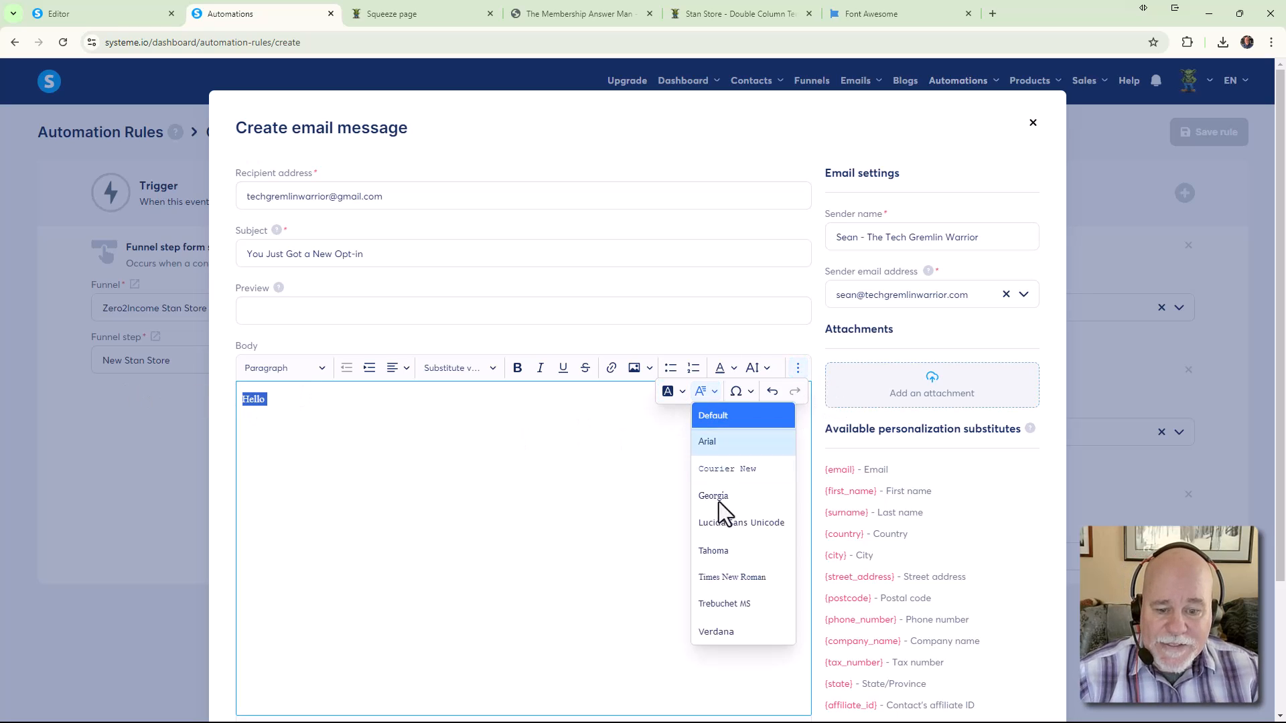
pyautogui.click(709, 633)
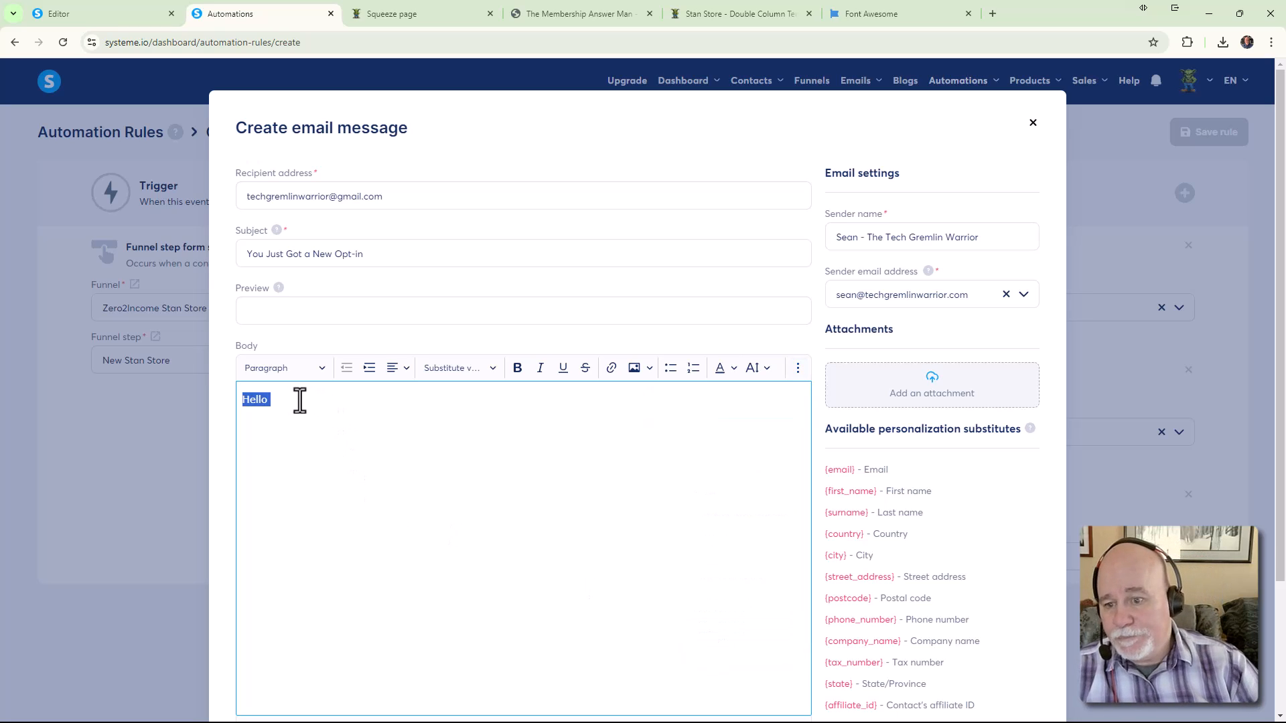
# Finish the body with the recipient's name, 'You just got a new Opt-in!' and 'Cool Beans!'
pyautogui.click(299, 400)
pyautogui.write('Sean')
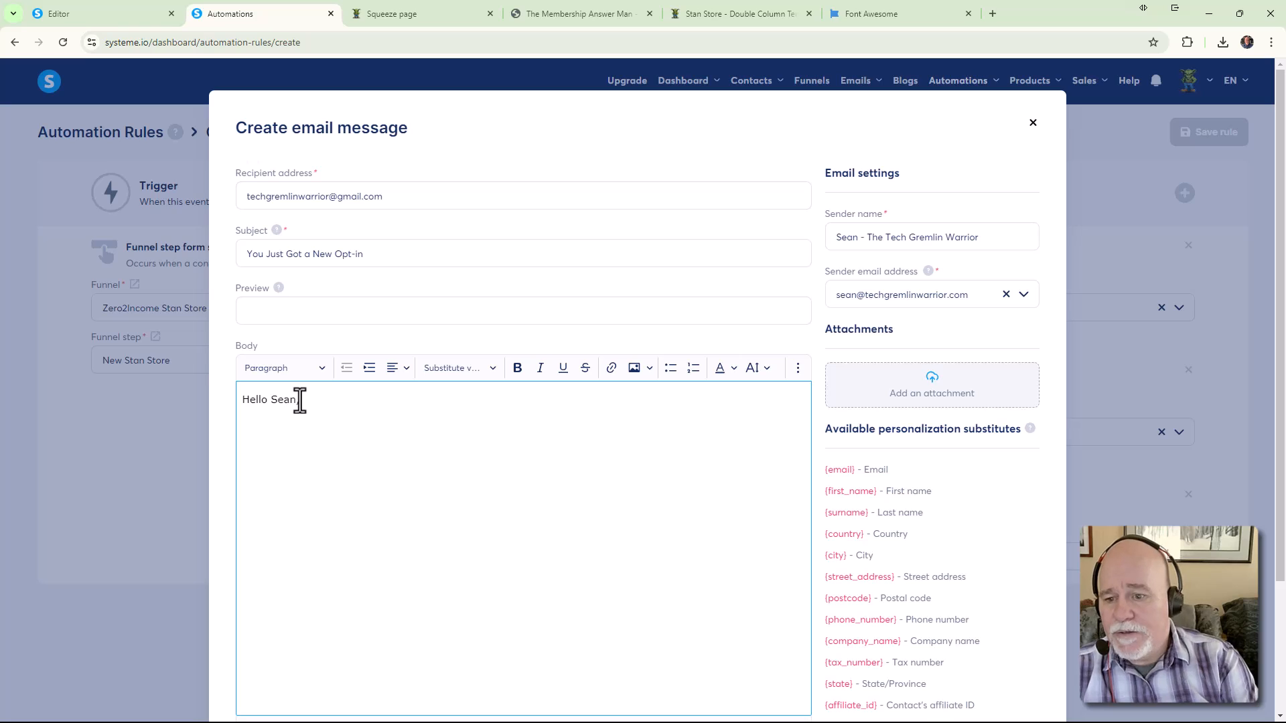
pyautogui.write(',')
pyautogui.press('Return')
pyautogui.write('YOu ju')
pyautogui.press('BackSpace')
pyautogui.press('BackSpace')
pyautogui.press('BackSpace')
pyautogui.press('BackSpace')
pyautogui.press('BackSpace')
pyautogui.write('ou just ')
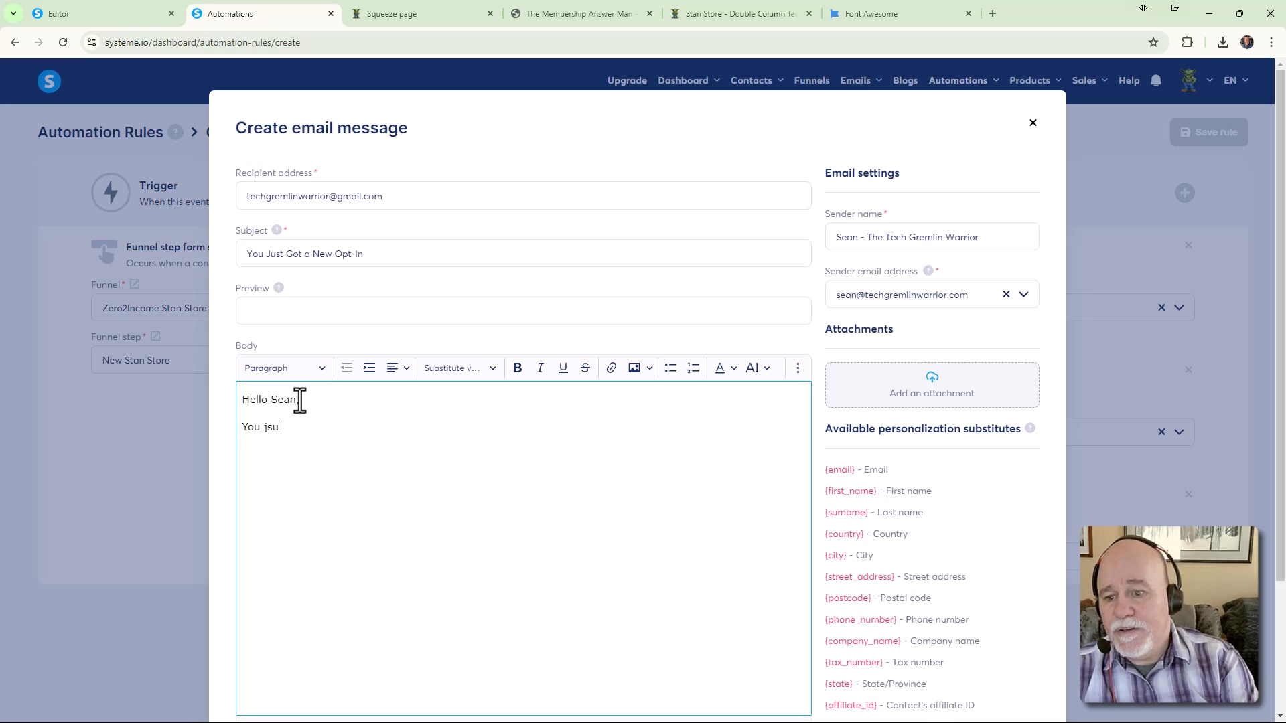
pyautogui.write('got a new')
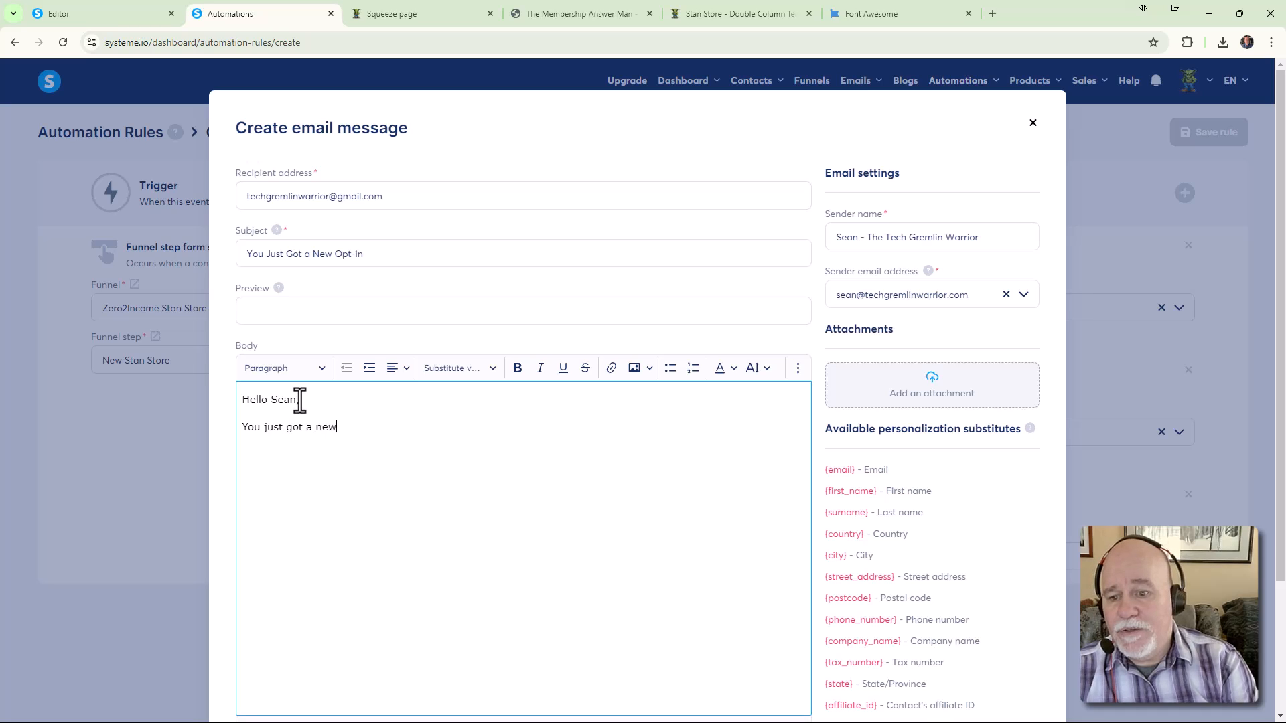
pyautogui.write(' Opt-in!')
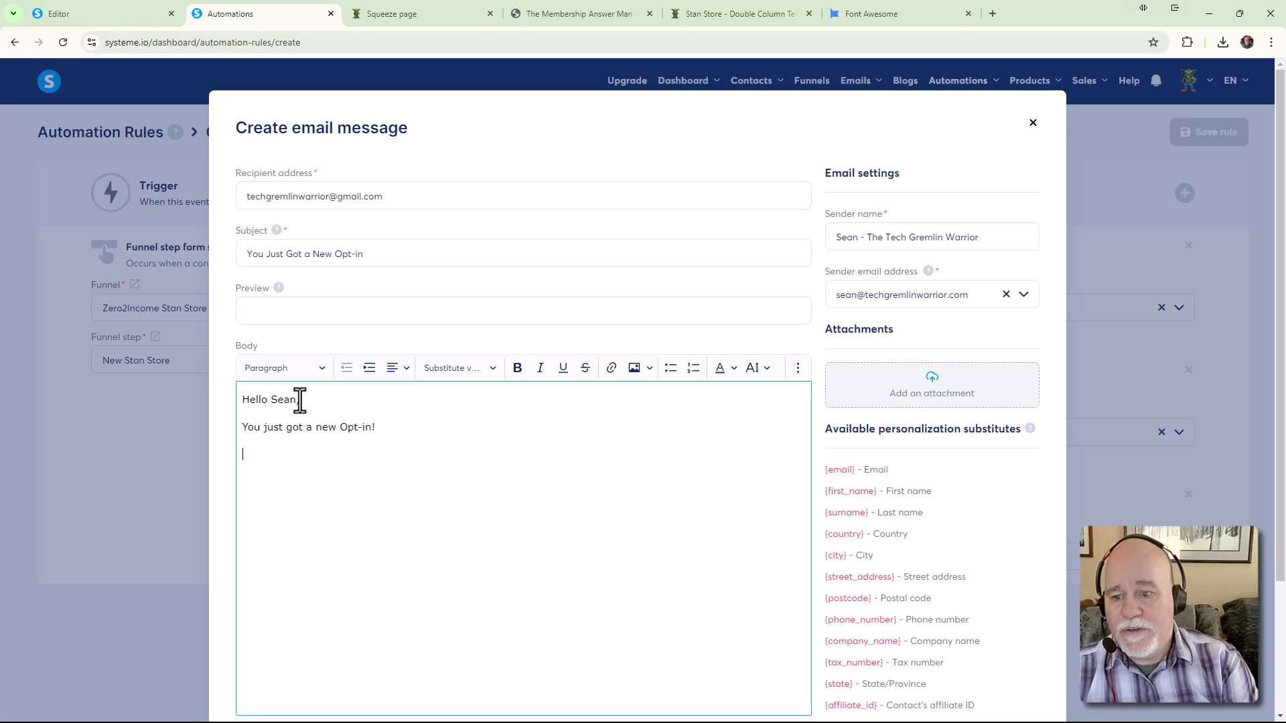
pyautogui.press('Return')
pyautogui.write('Cool Be')
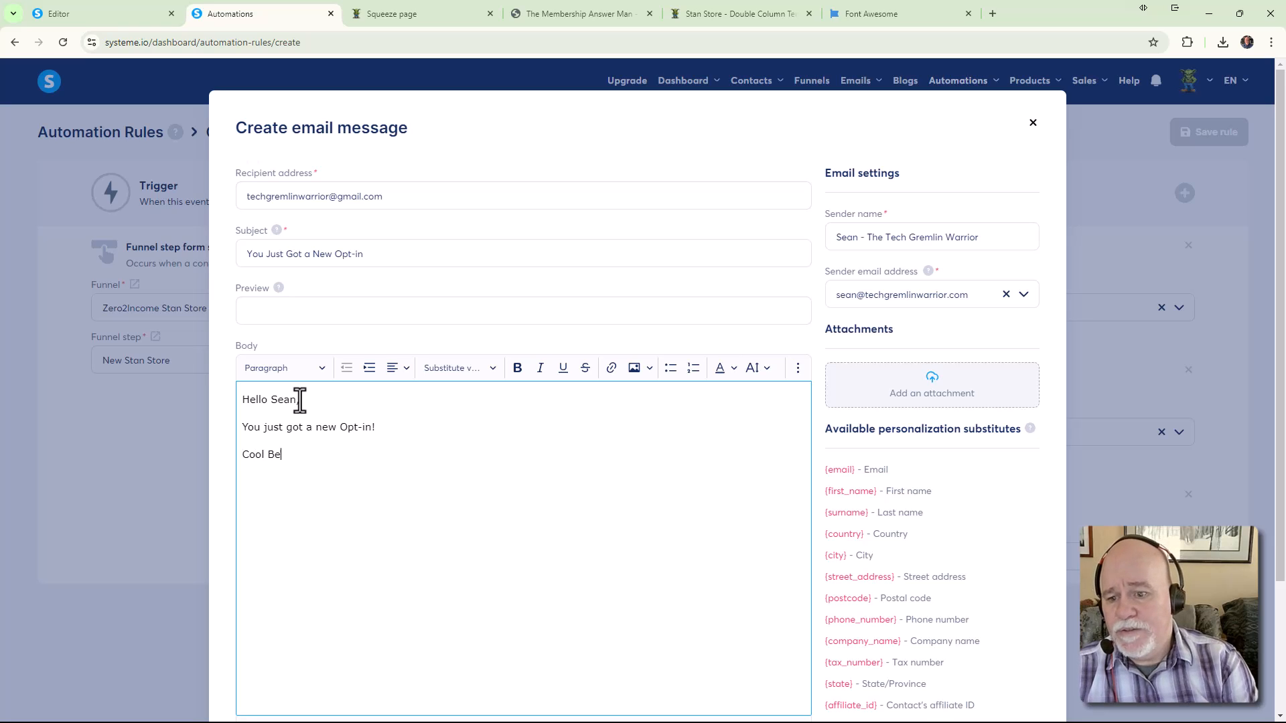
pyautogui.write('ans!')
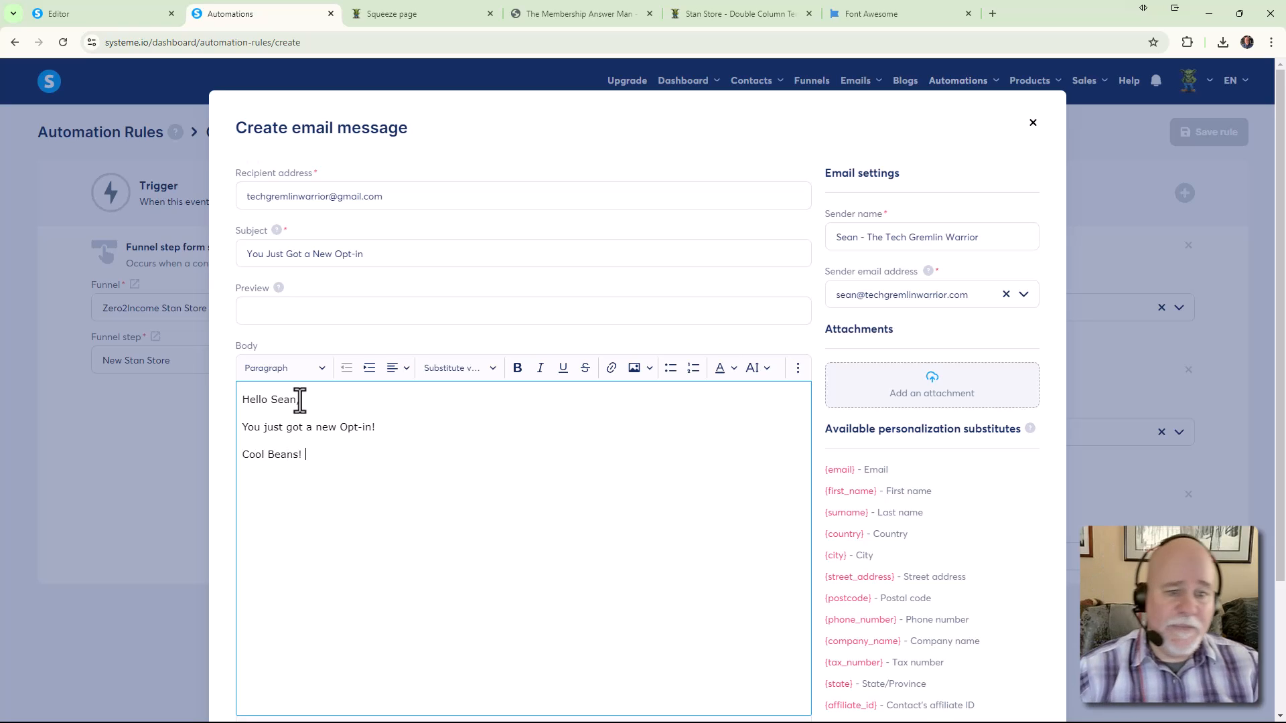
pyautogui.scroll(-3, 910, 400)
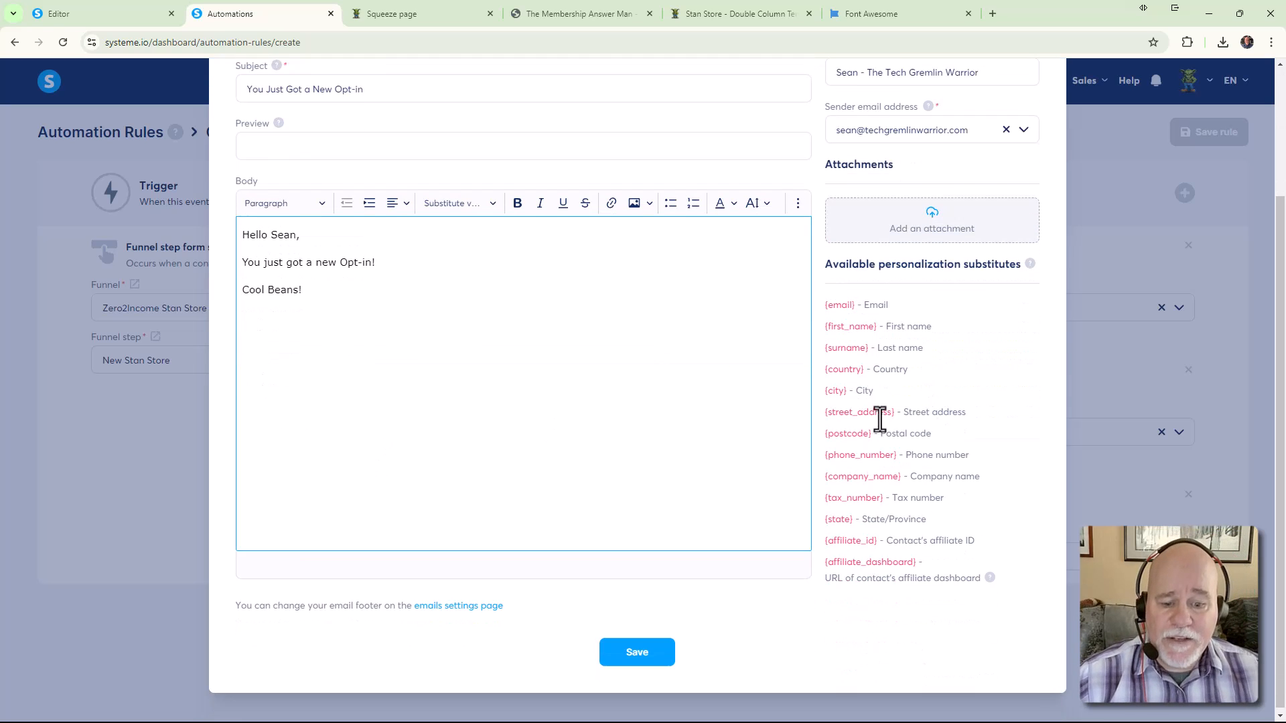
# Save the notification email and the automation rule, then close Automations and return to the editor
pyautogui.click(663, 645)
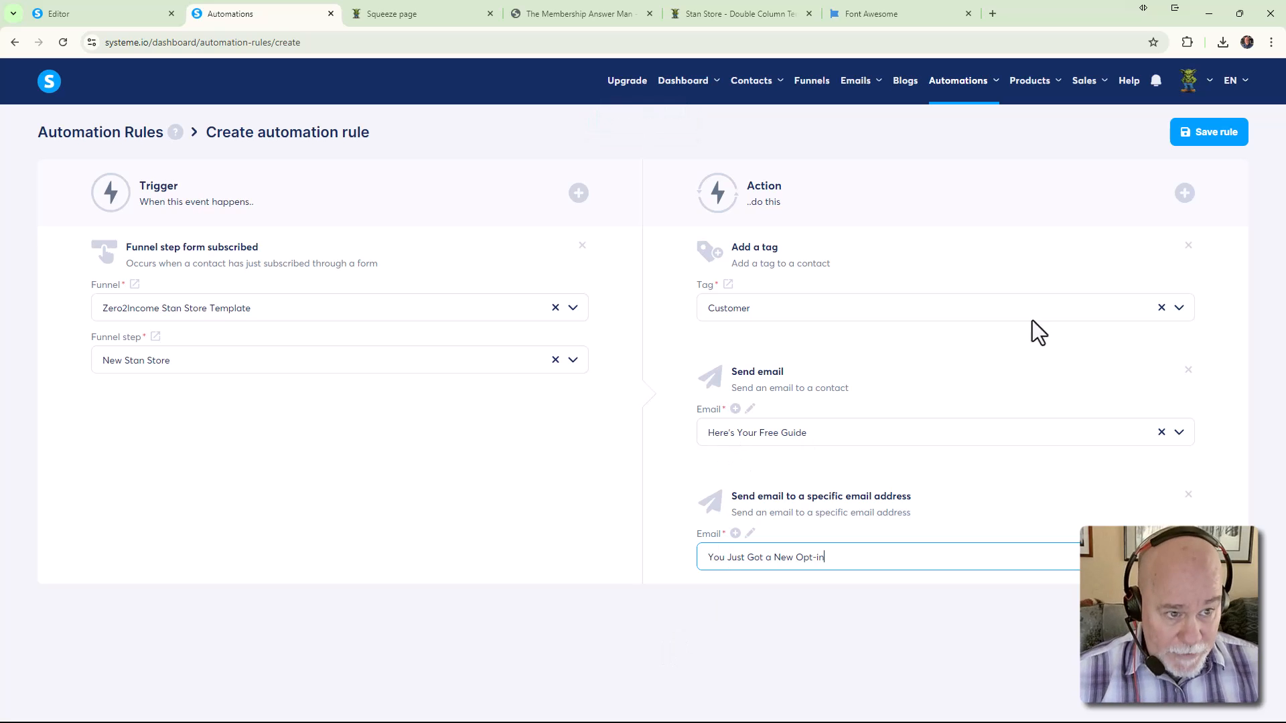
pyautogui.click(1215, 136)
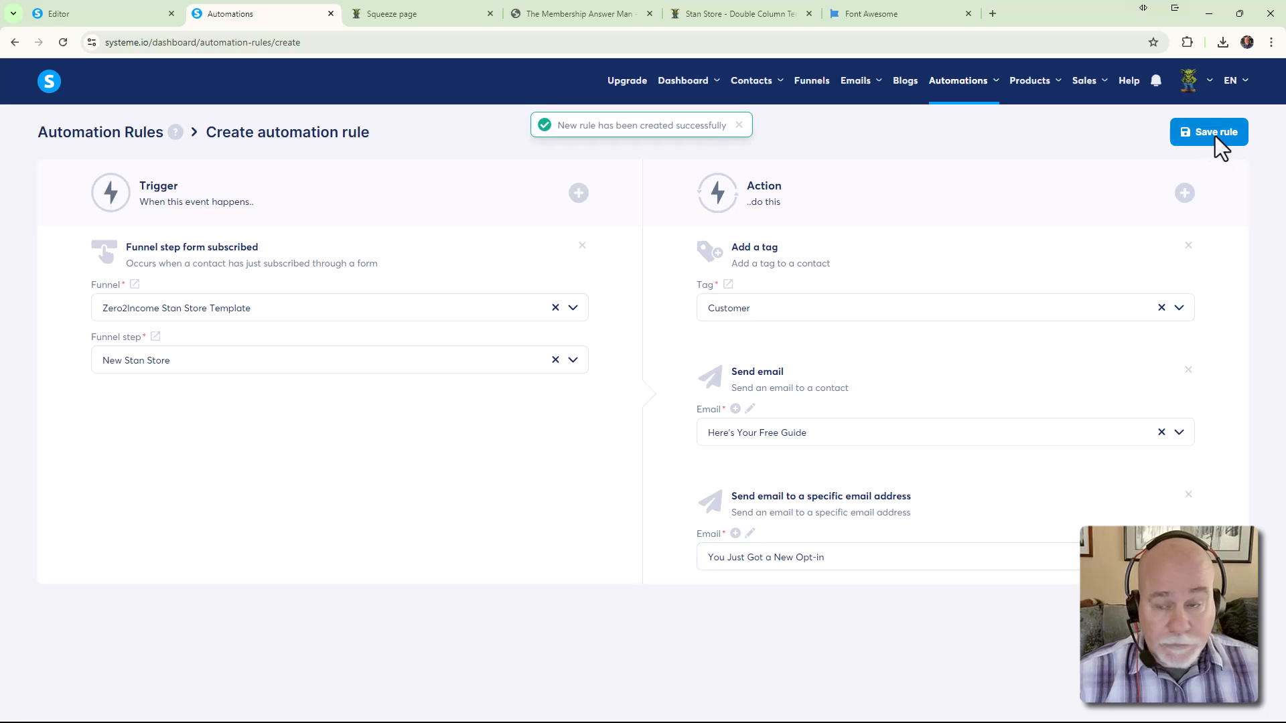
pyautogui.click(330, 13)
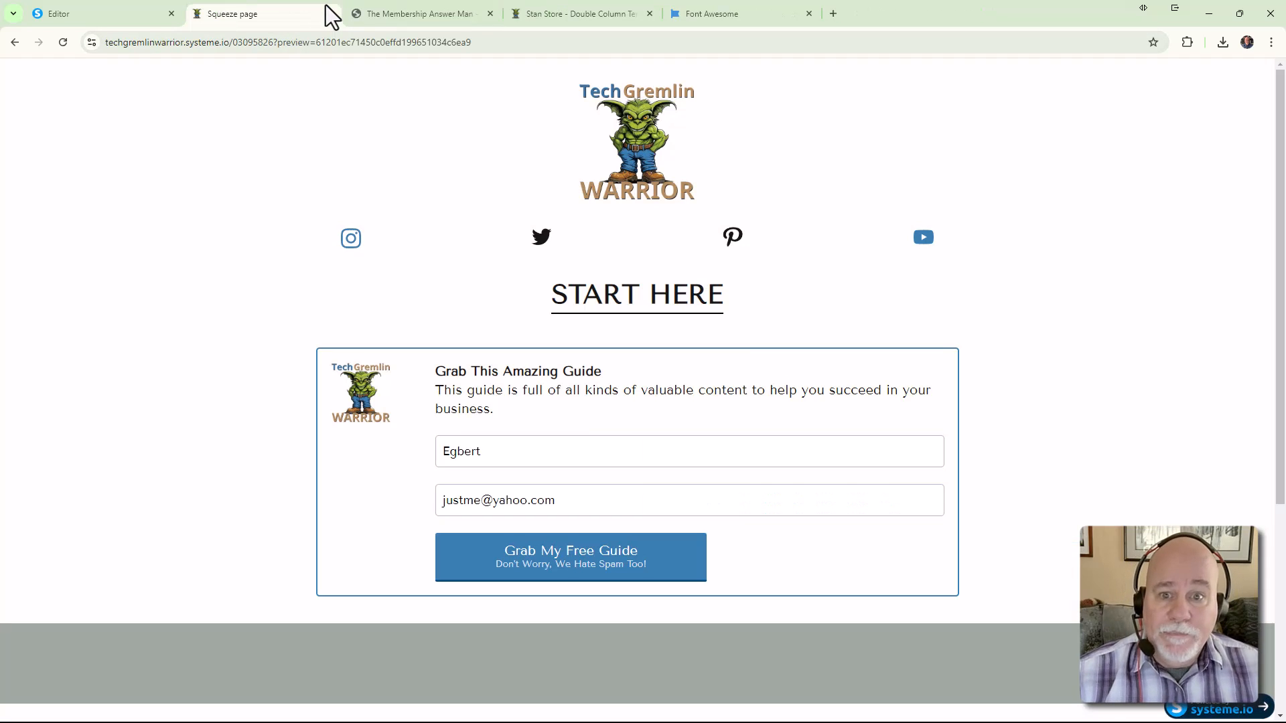
pyautogui.click(115, 20)
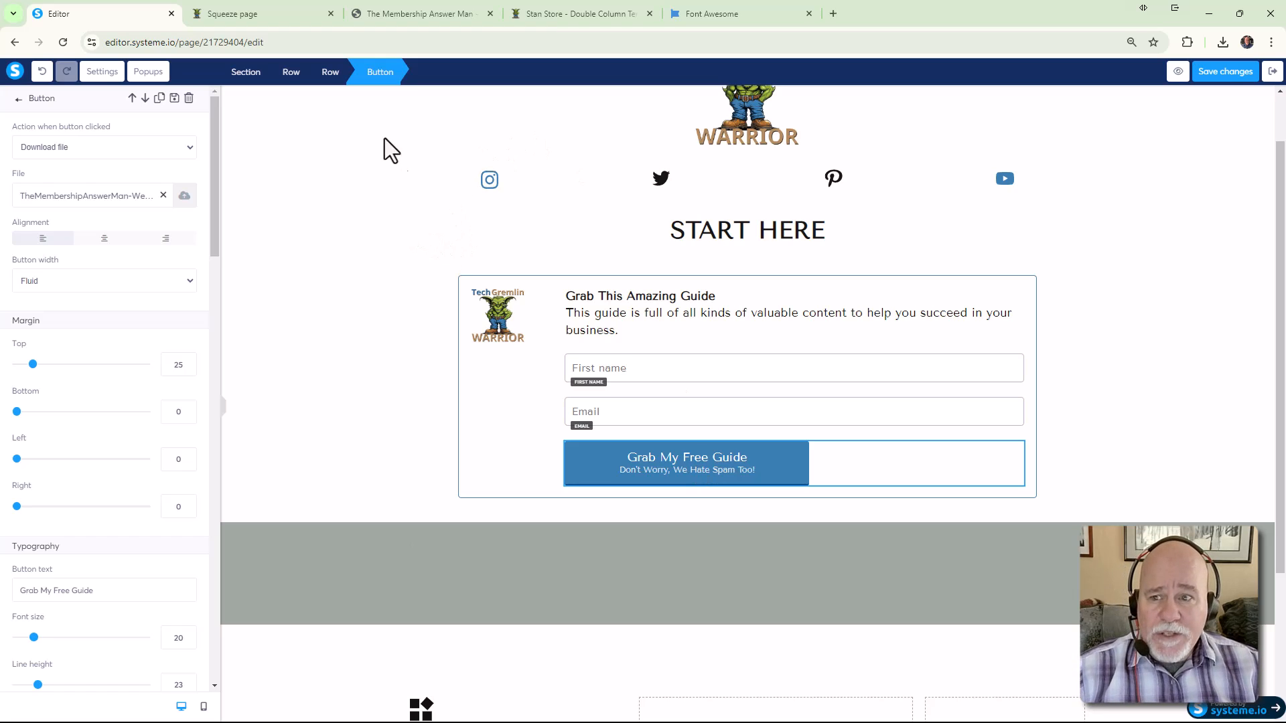
# Duplicate the editor tab and exit the copy to the Zero2Income Stan Store Template funnel dashboard
pyautogui.rightClick(105, 17)
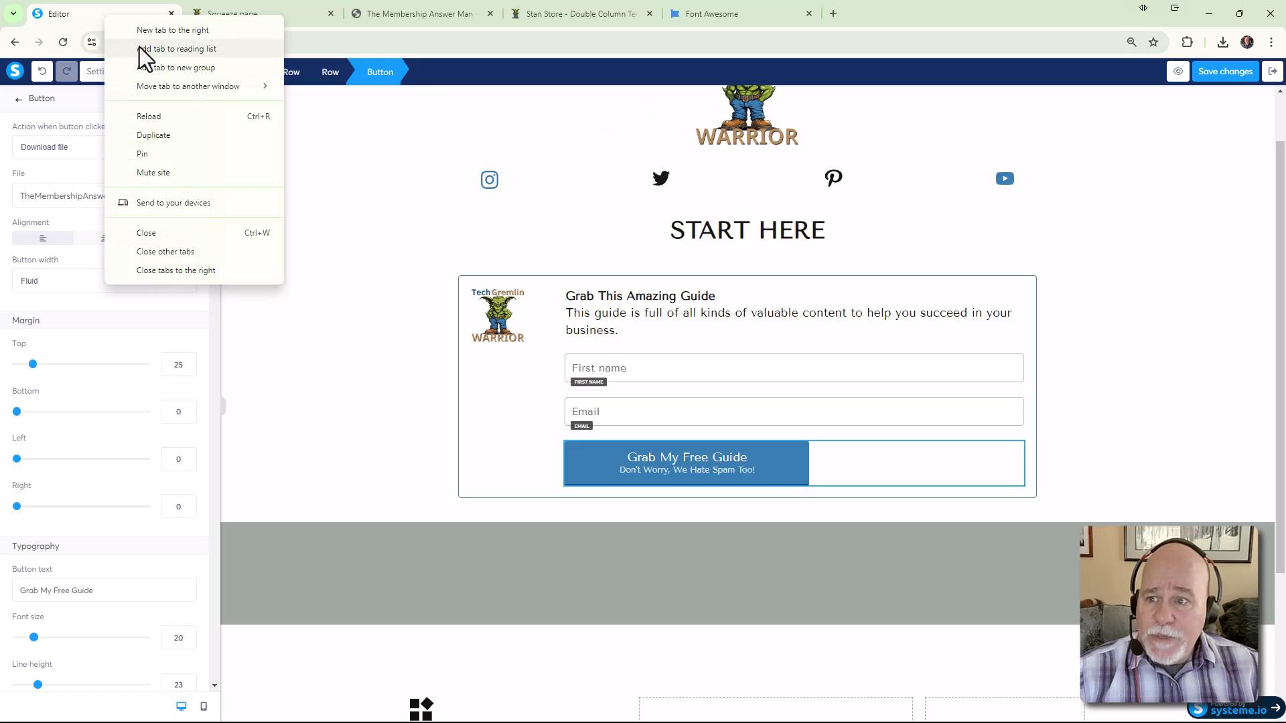
pyautogui.click(162, 136)
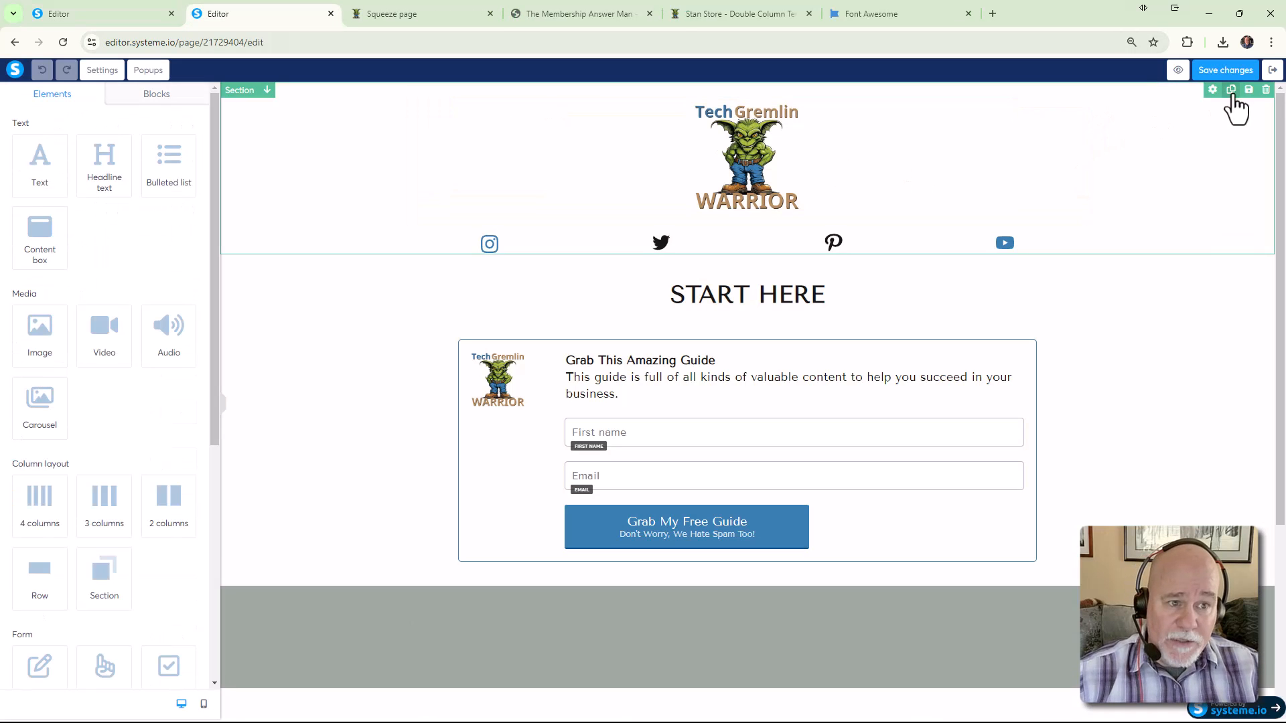
pyautogui.click(1273, 71)
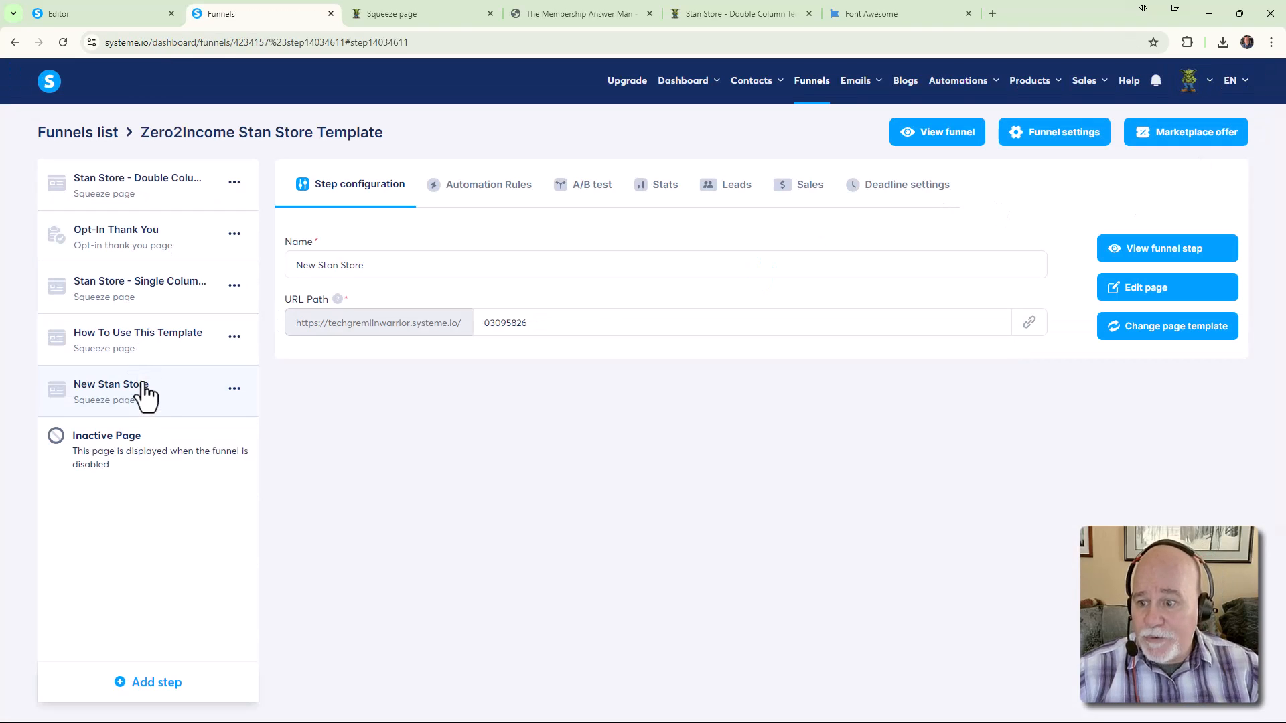
# Open the Opt-In Thank You step's settings and preview its thank-you page in a new tab
pyautogui.click(148, 245)
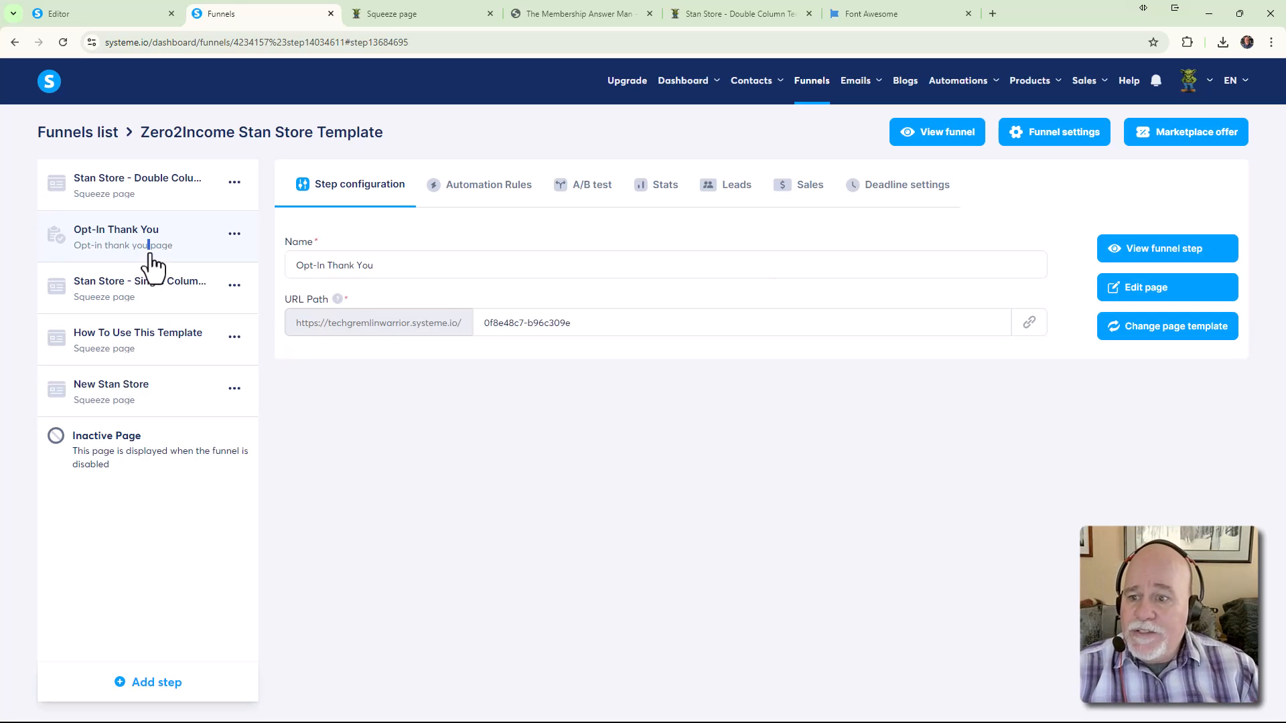
pyautogui.click(1140, 257)
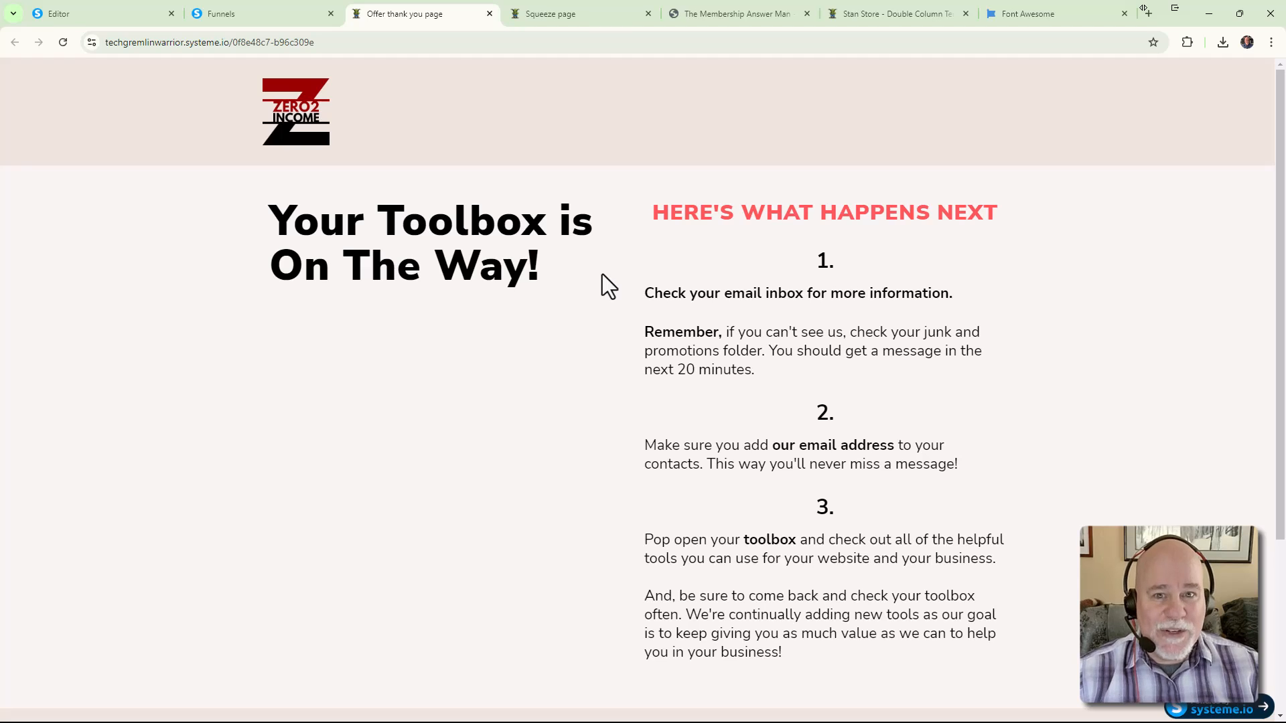
pyautogui.click(256, 12)
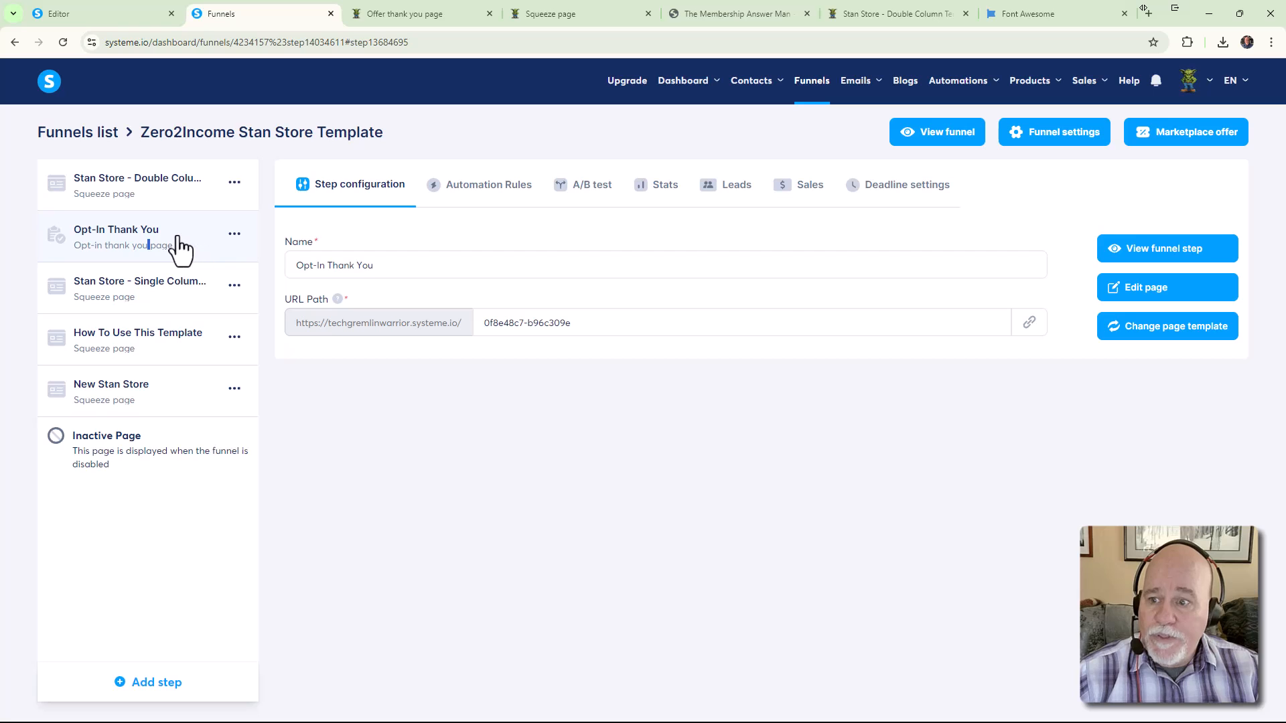
pyautogui.click(233, 388)
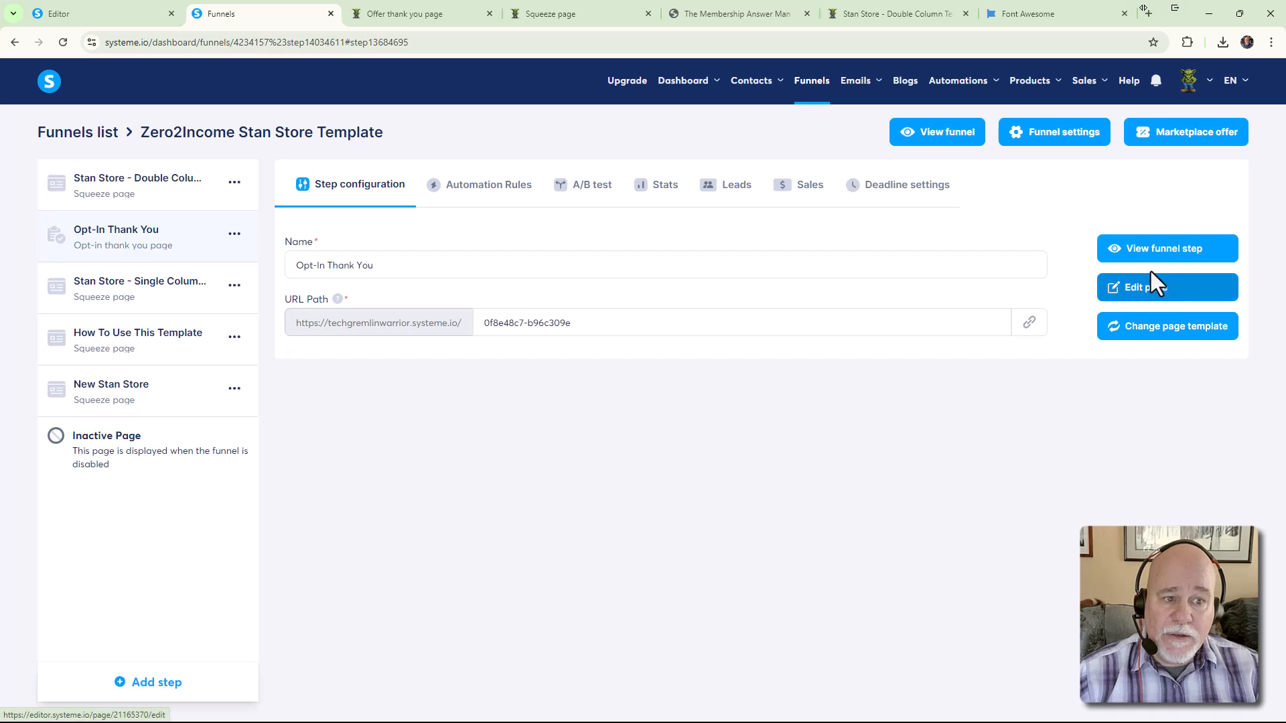
pyautogui.click(402, 14)
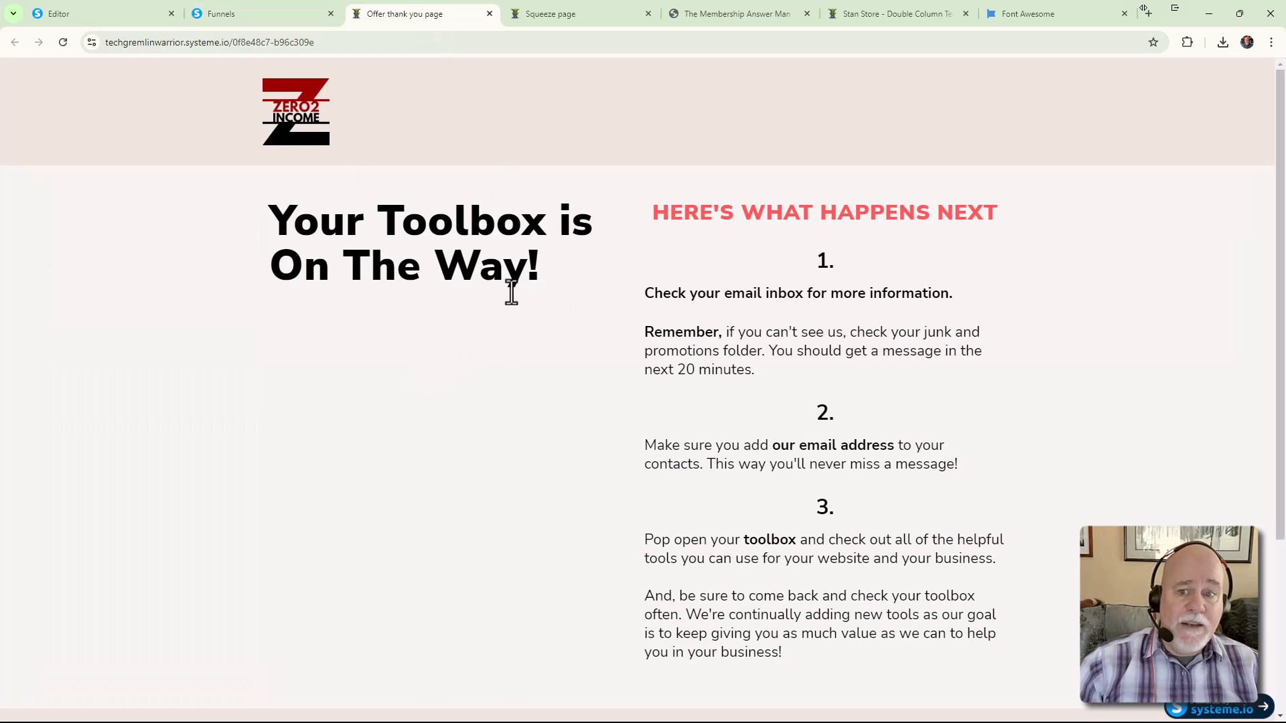
pyautogui.click(587, 13)
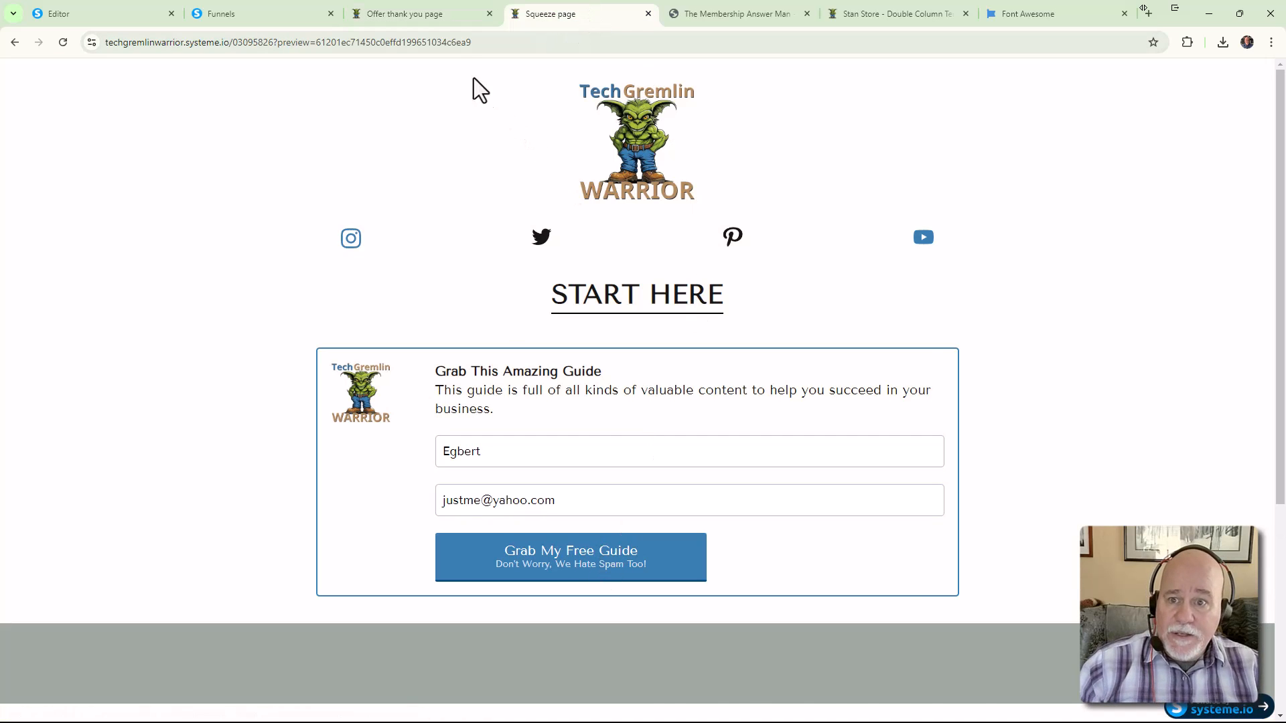
pyautogui.click(441, 16)
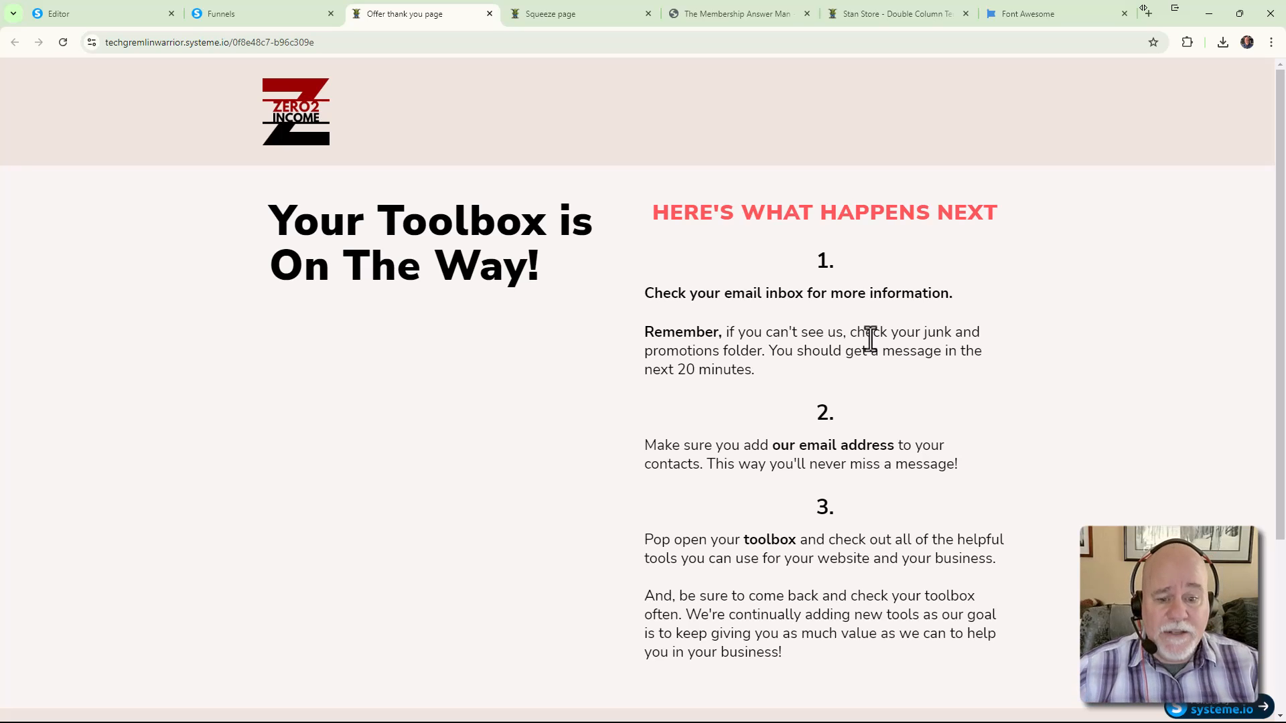
pyautogui.scroll(-3, 870, 338)
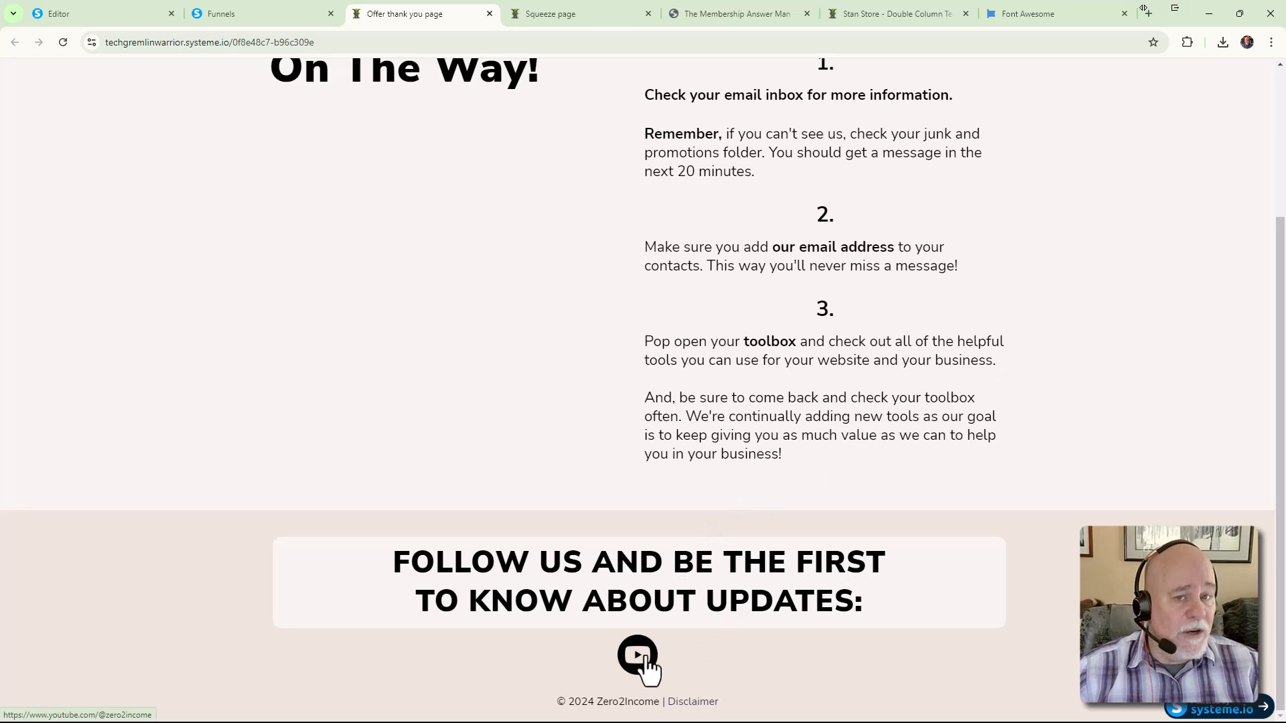
pyautogui.scroll(3, 537, 231)
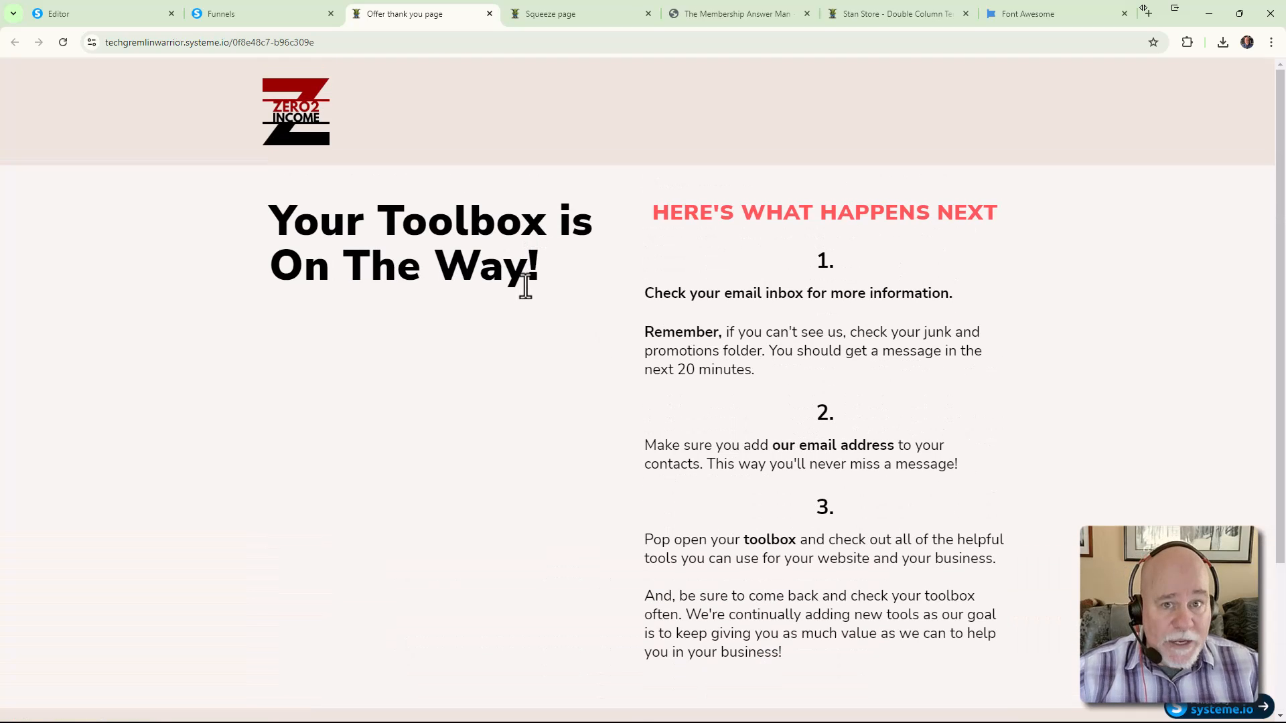
pyautogui.click(261, 20)
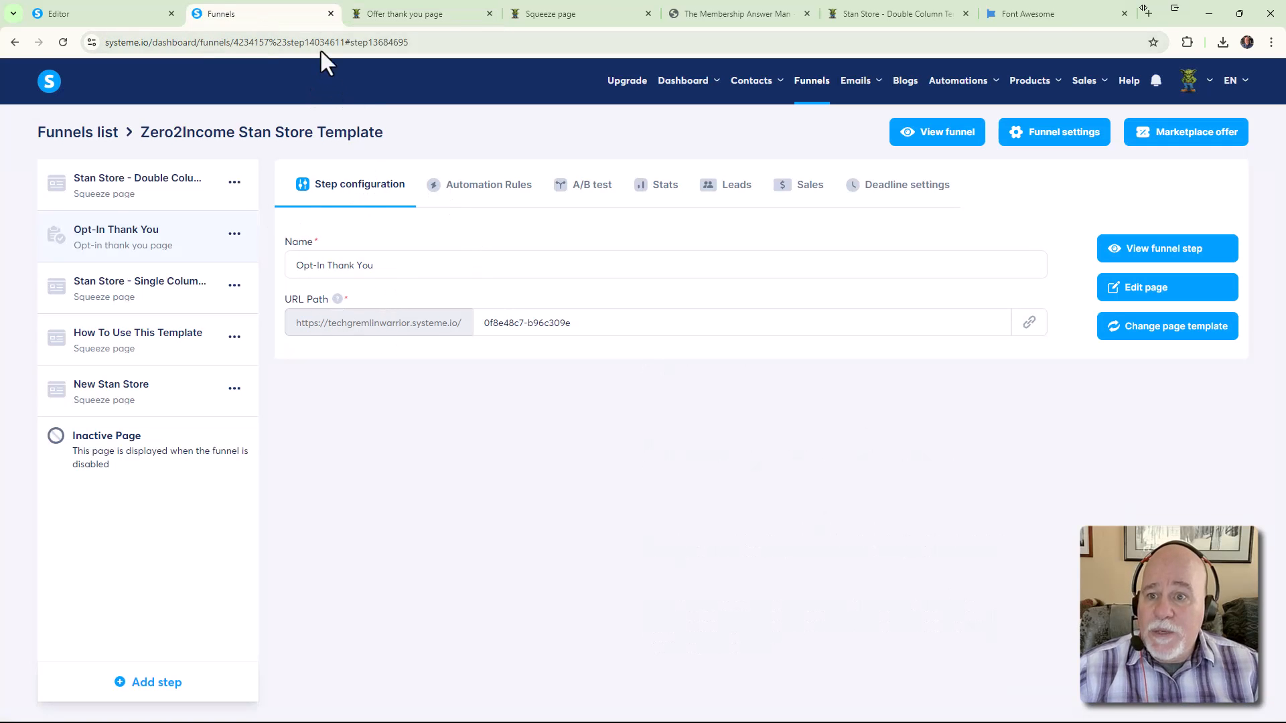
# Close the Funnels, The Membership Answer Man PDF and Font Awesome tabs
pyautogui.click(331, 13)
pyautogui.click(107, 15)
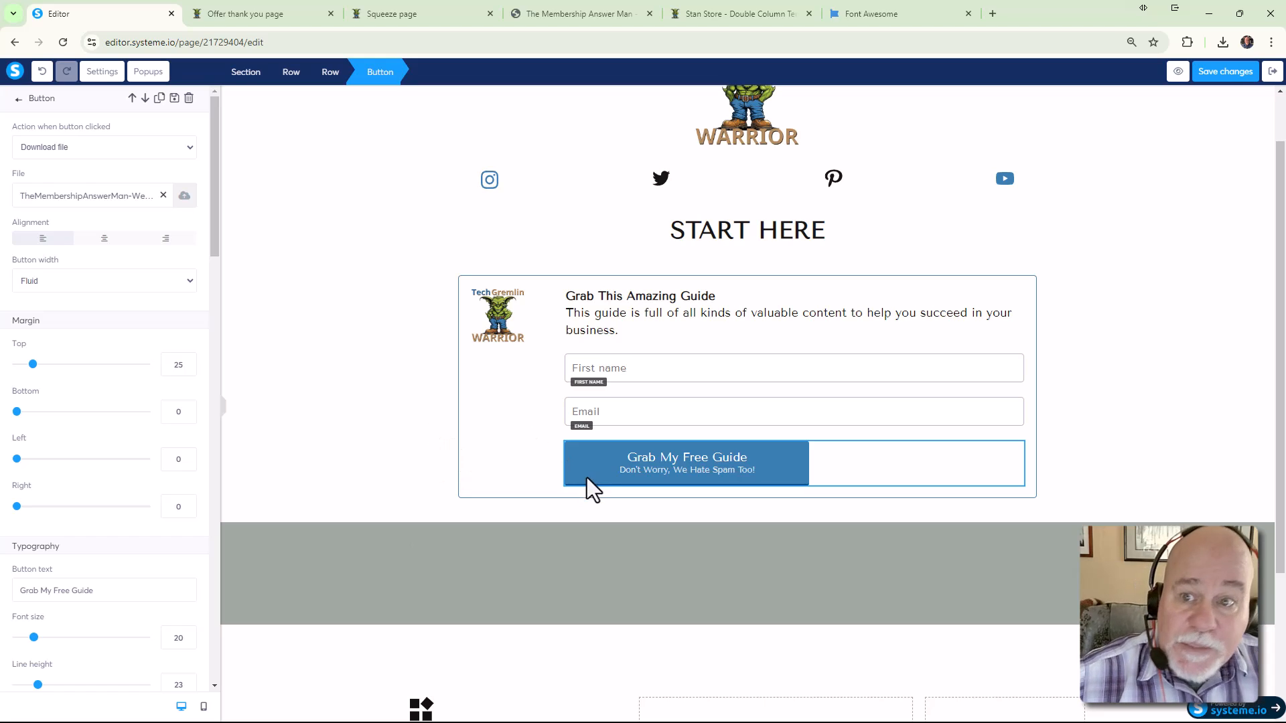
pyautogui.click(432, 22)
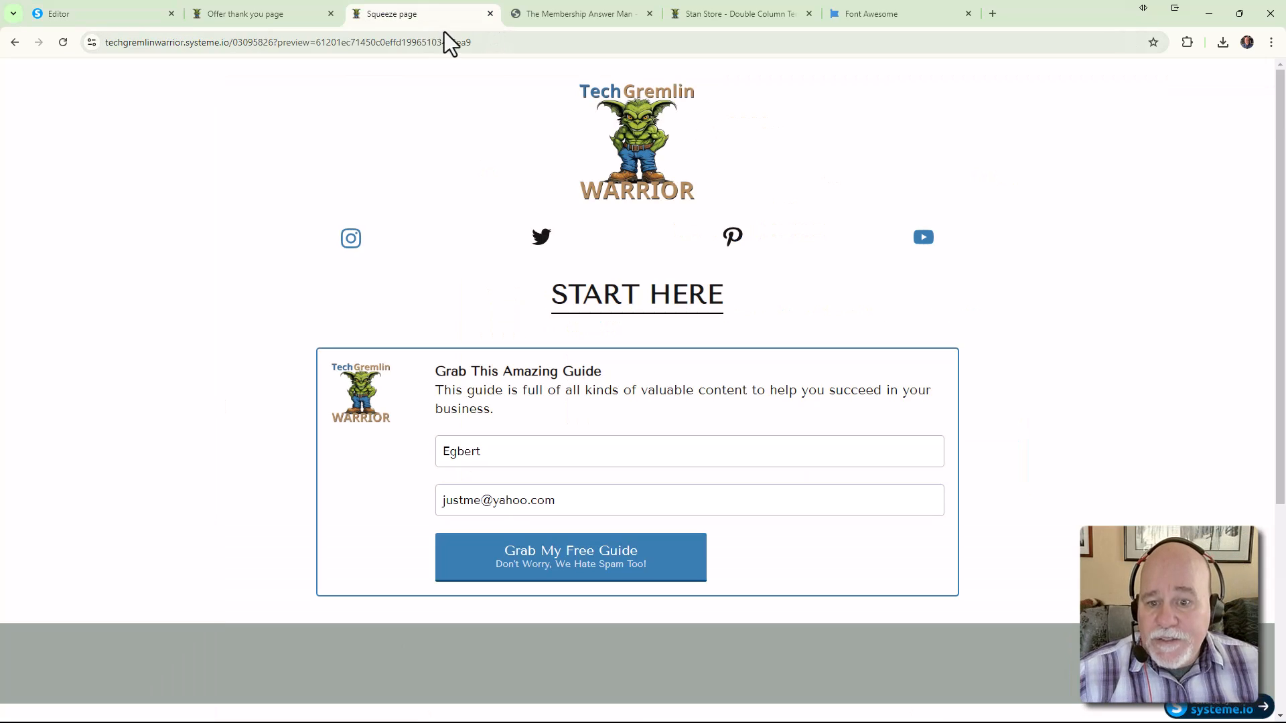
pyautogui.click(548, 18)
pyautogui.click(649, 14)
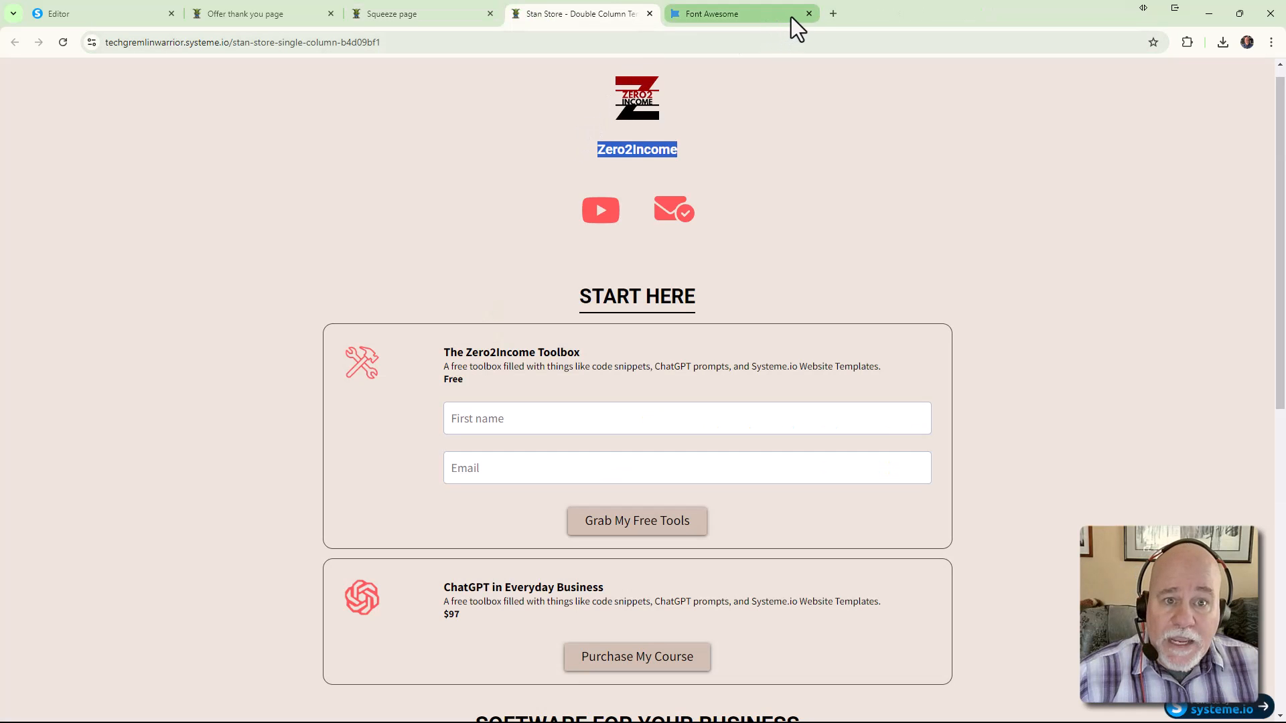
pyautogui.click(810, 14)
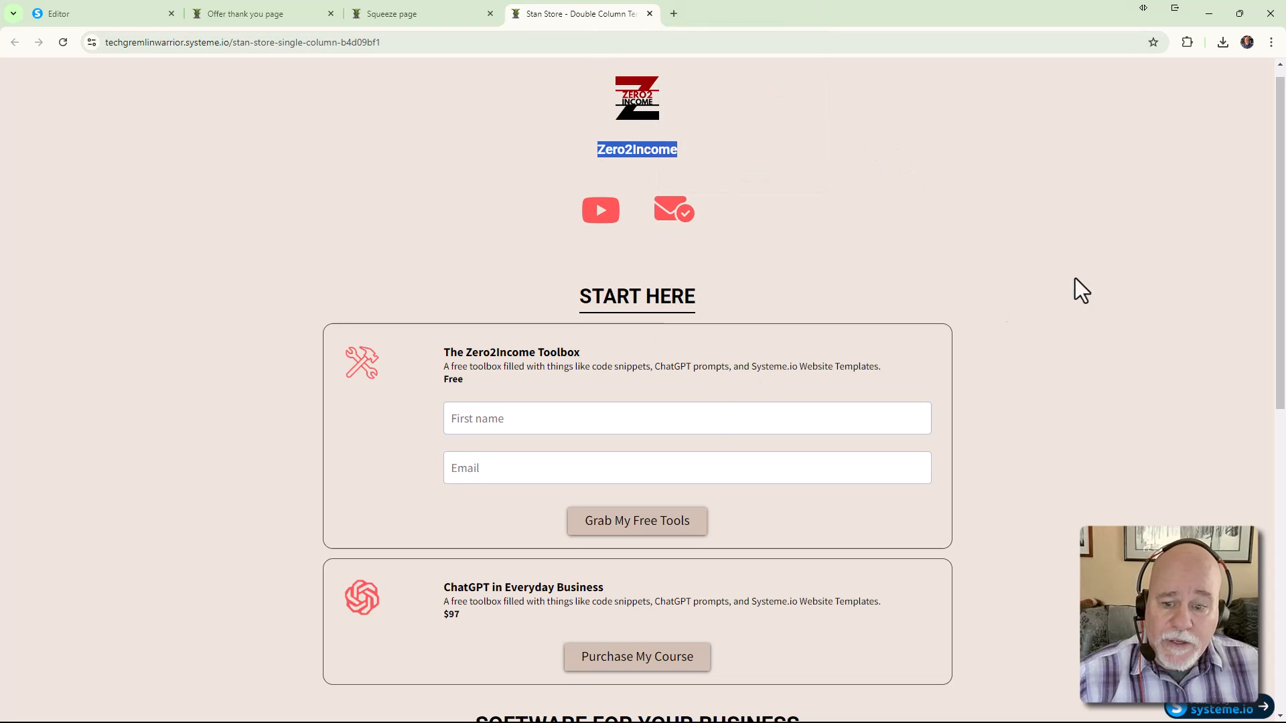
# Review the squeeze and thank-you page previews, then return to the page editor
pyautogui.scroll(-2, 1105, 275)
pyautogui.scroll(-2, 1144, 266)
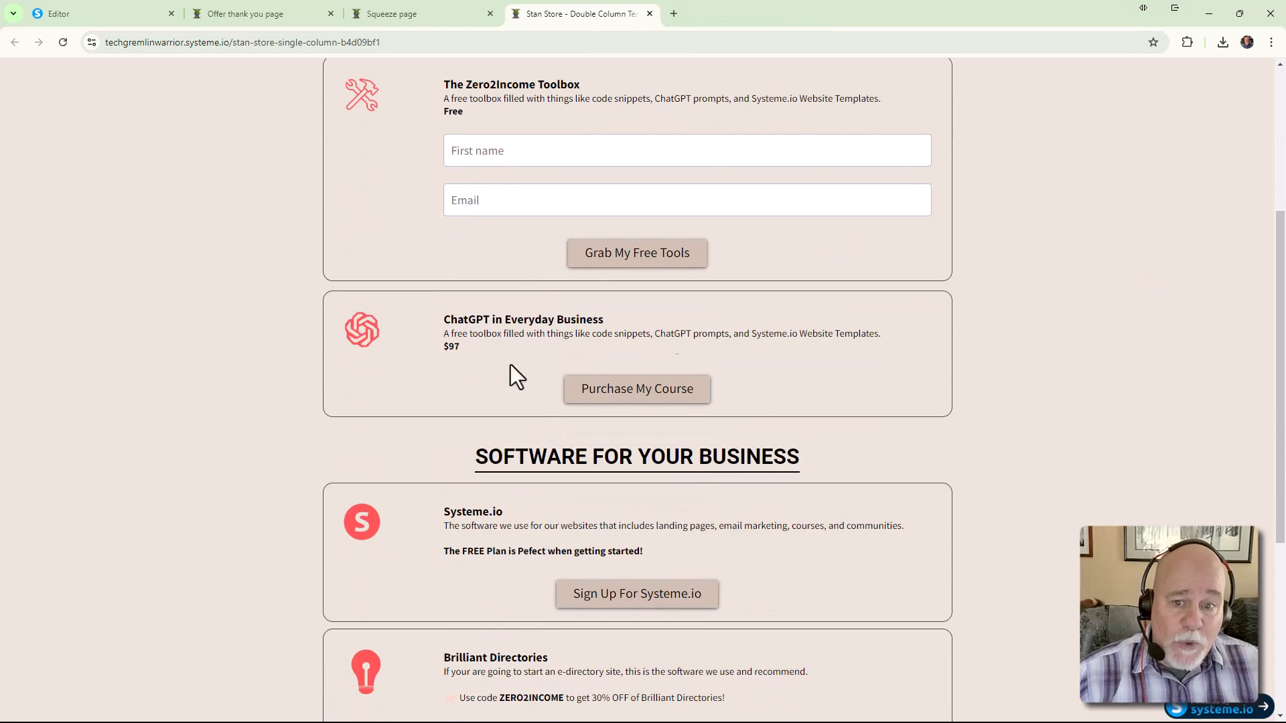
pyautogui.scroll(4, 562, 268)
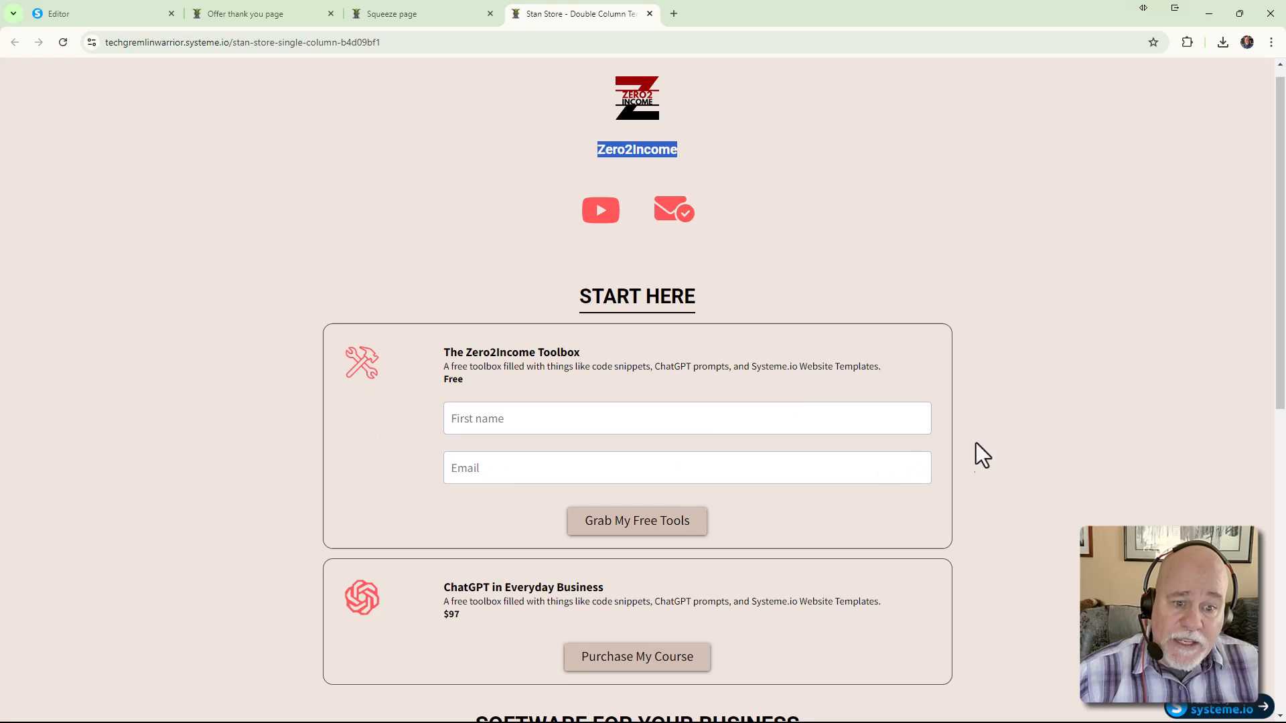
pyautogui.scroll(-9, 999, 513)
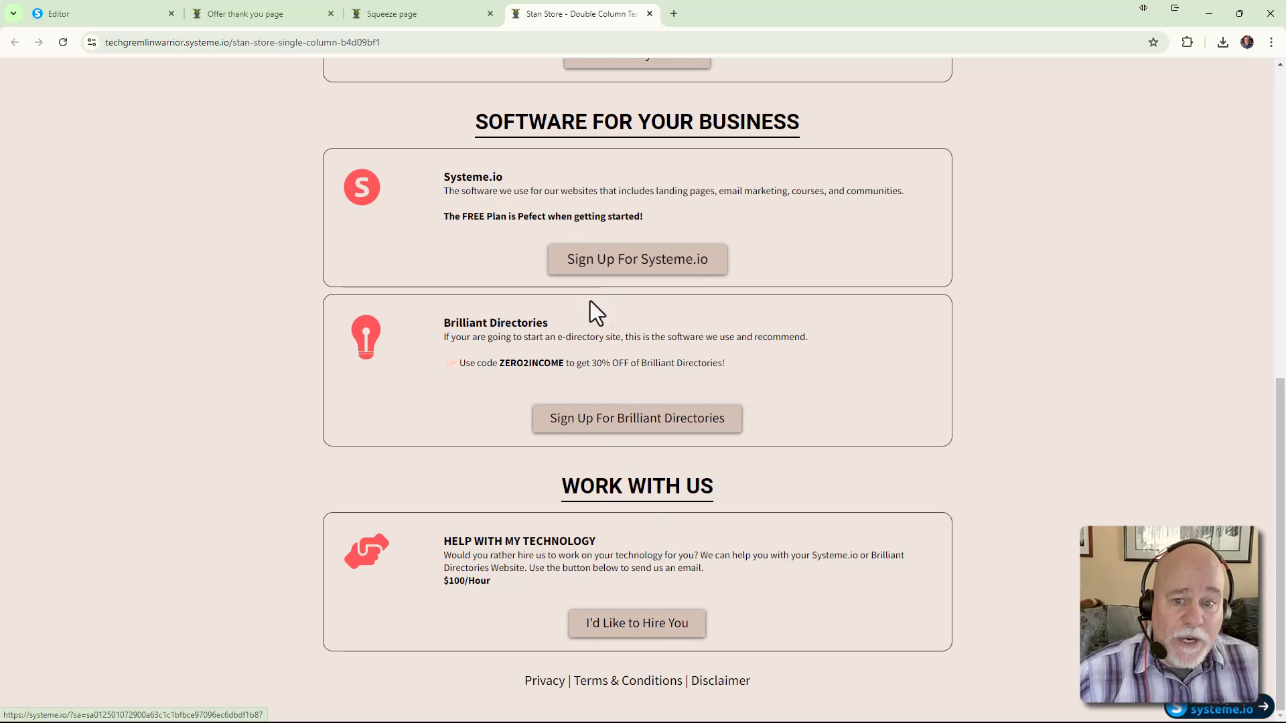
pyautogui.scroll(7, 606, 366)
pyautogui.scroll(1, 651, 412)
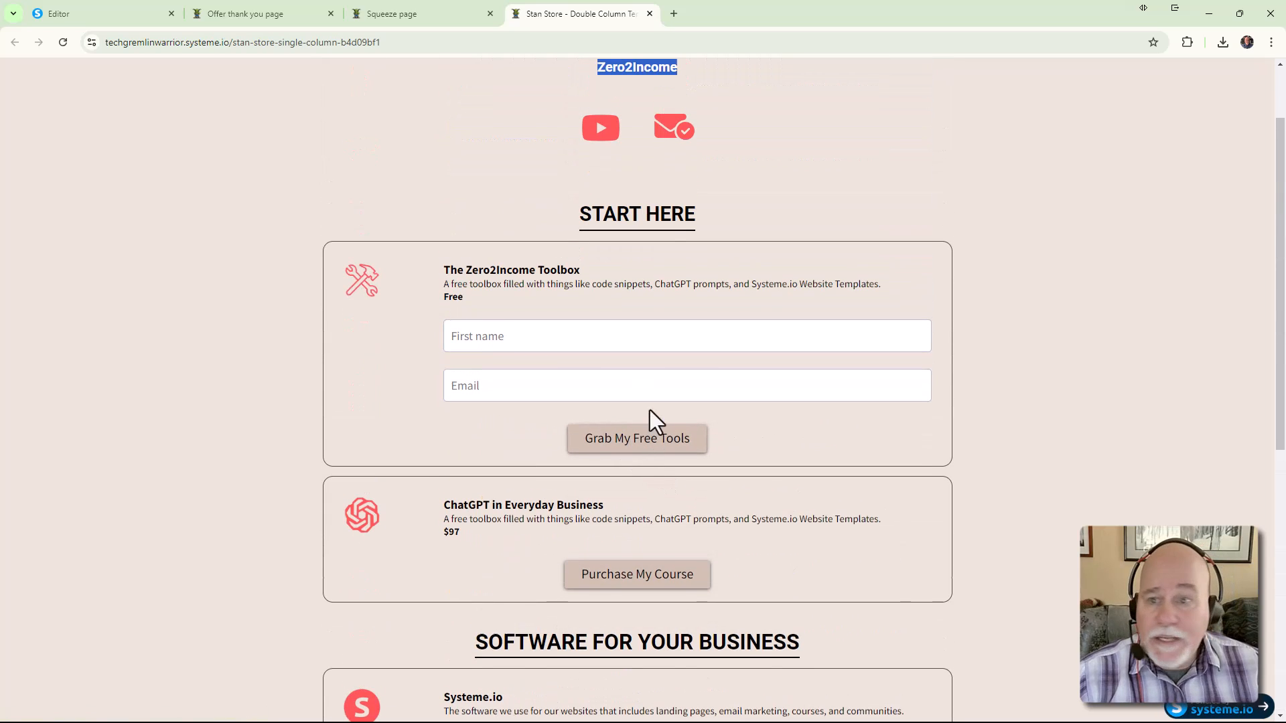
pyautogui.click(262, 19)
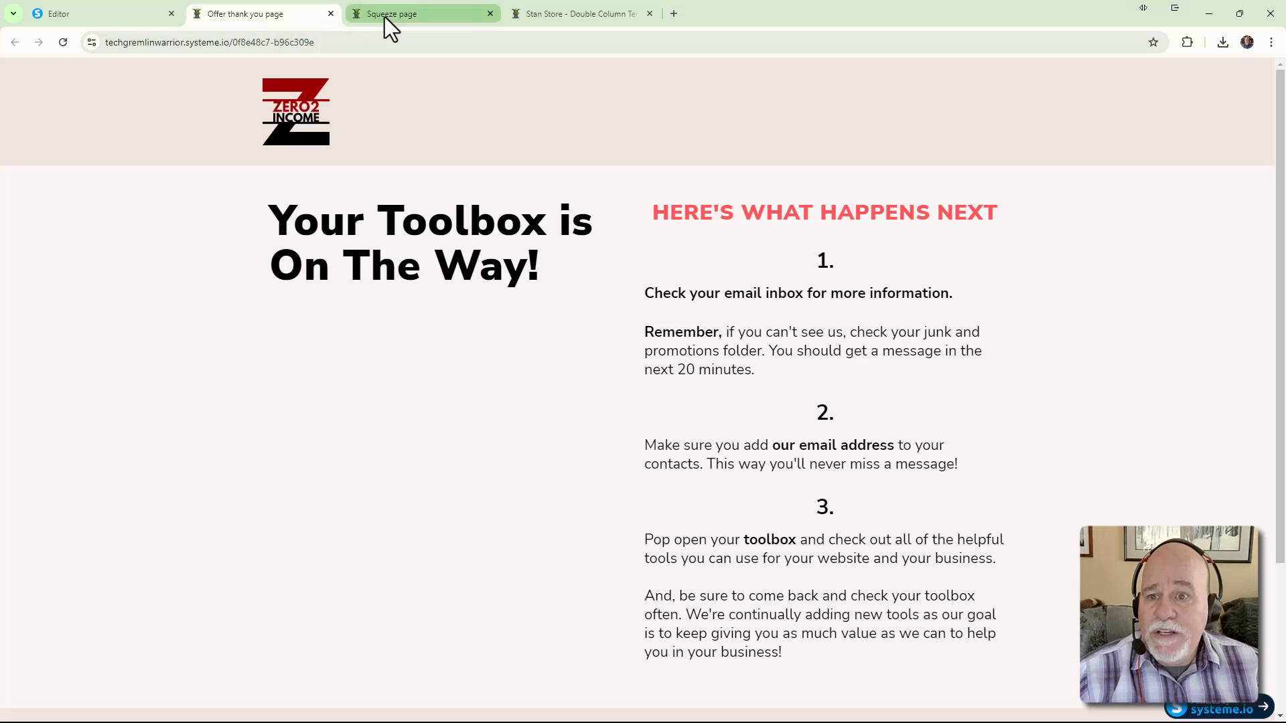
pyautogui.click(385, 17)
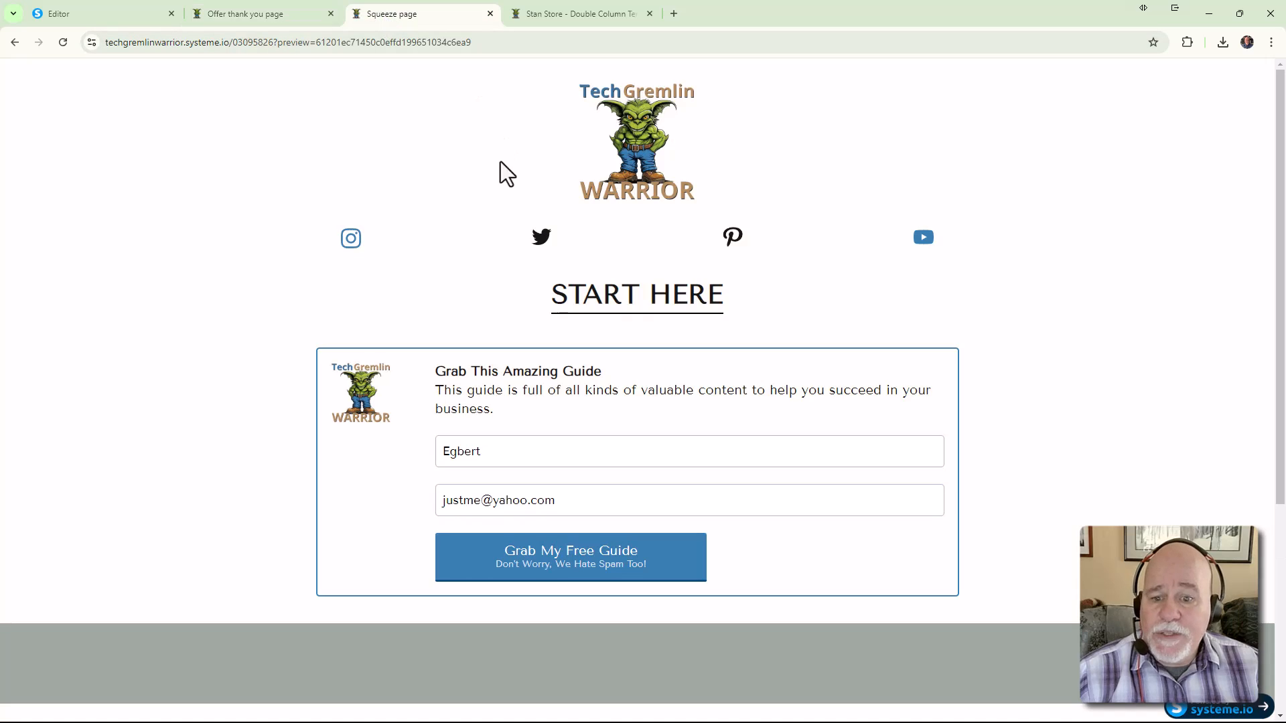
pyautogui.click(59, 15)
# Duplicate the opt-in form section and compare it with the Stan Store page
pyautogui.click(1102, 366)
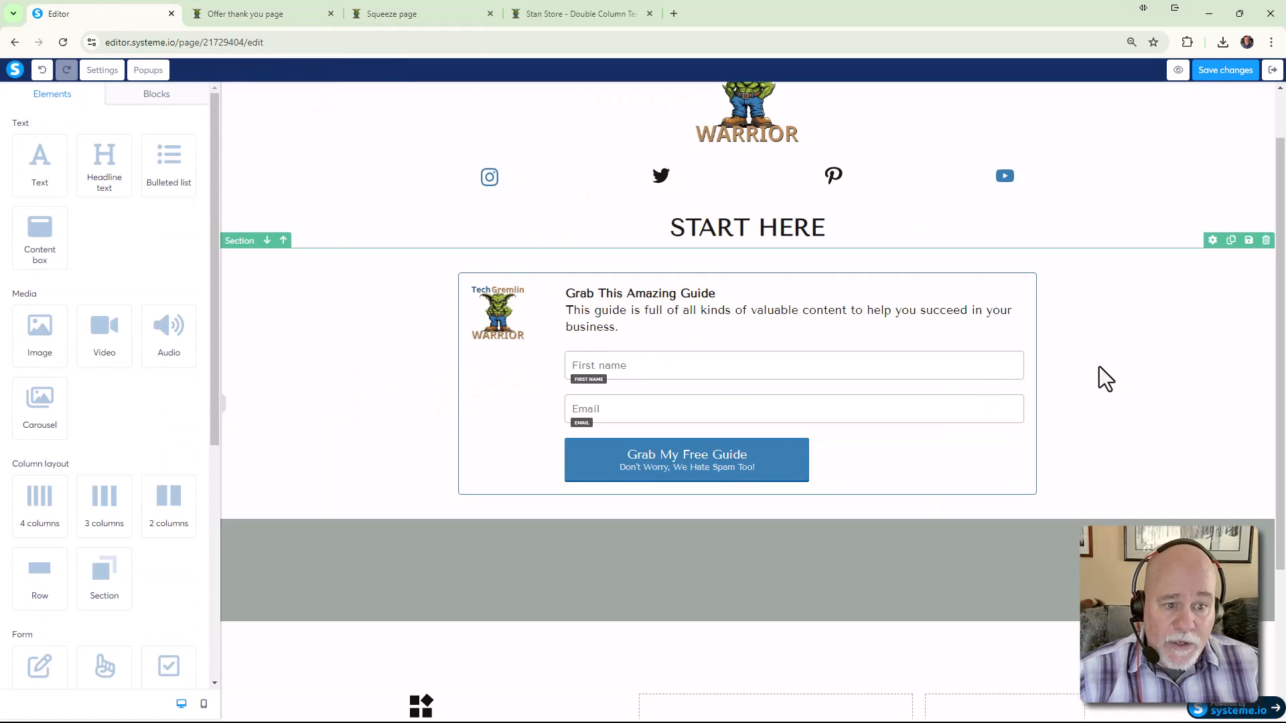
pyautogui.click(1232, 240)
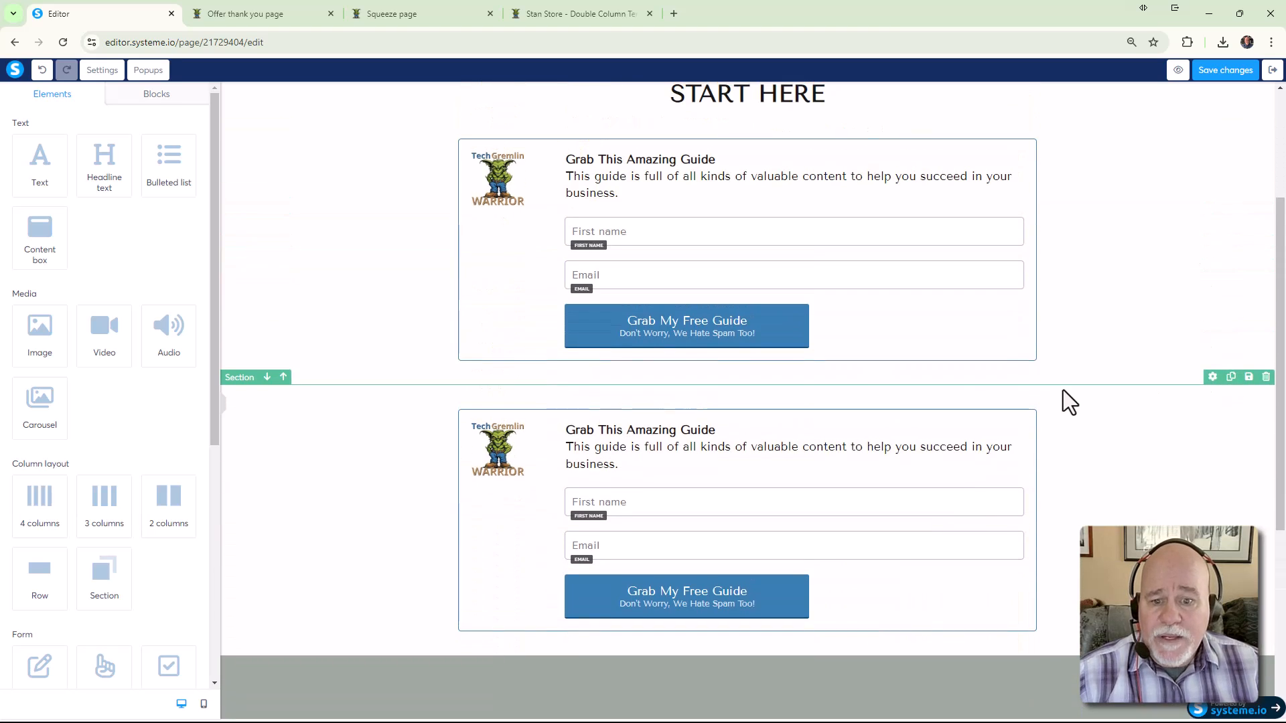
pyautogui.click(548, 12)
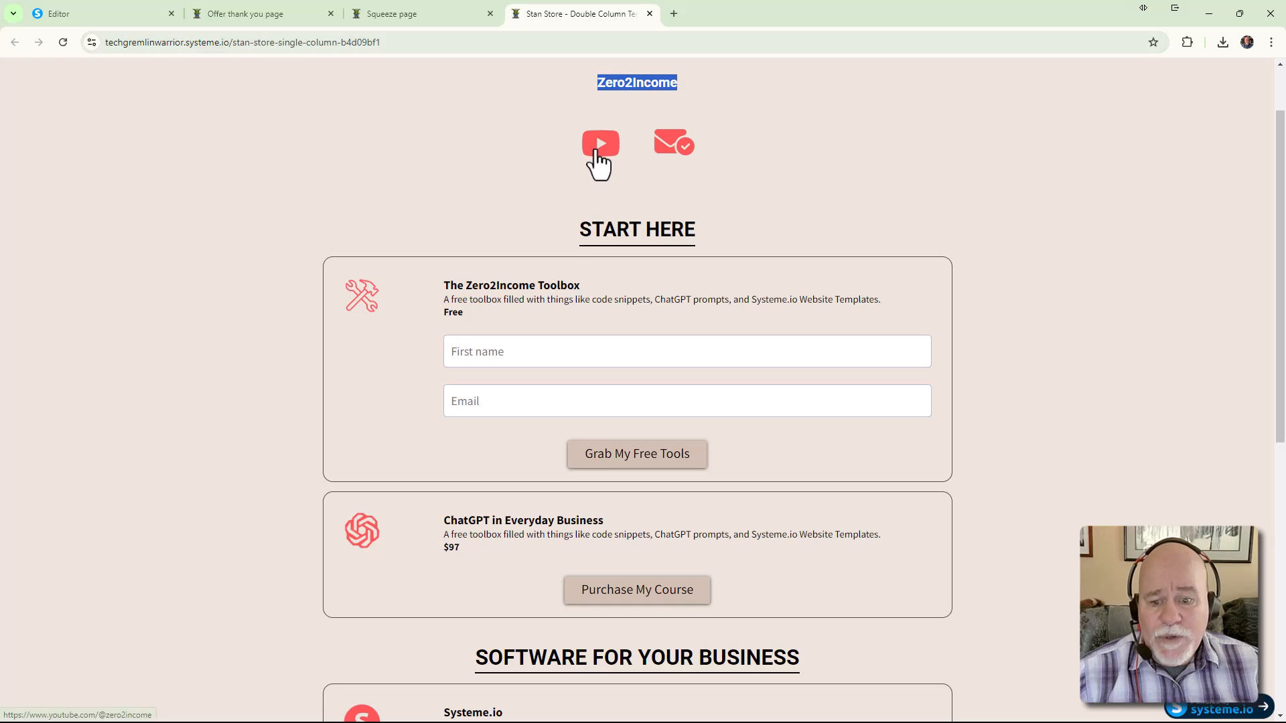
pyautogui.scroll(-2, 597, 160)
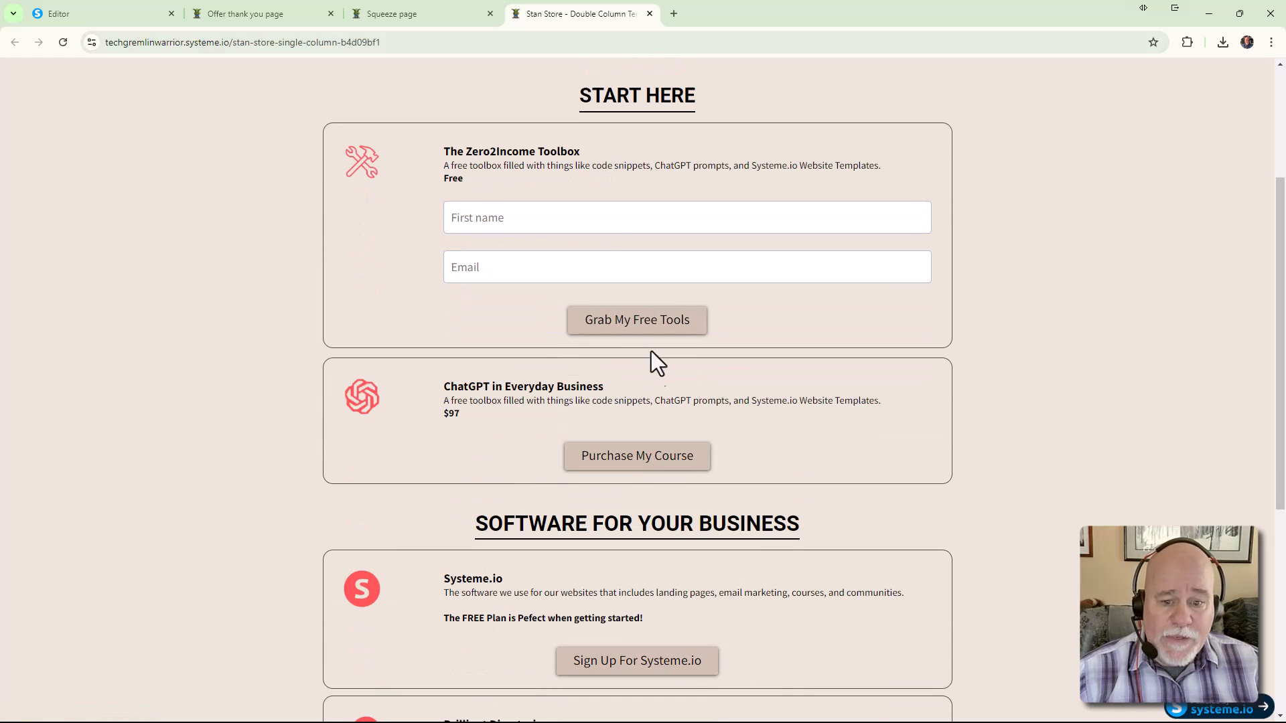
pyautogui.scroll(-3, 716, 440)
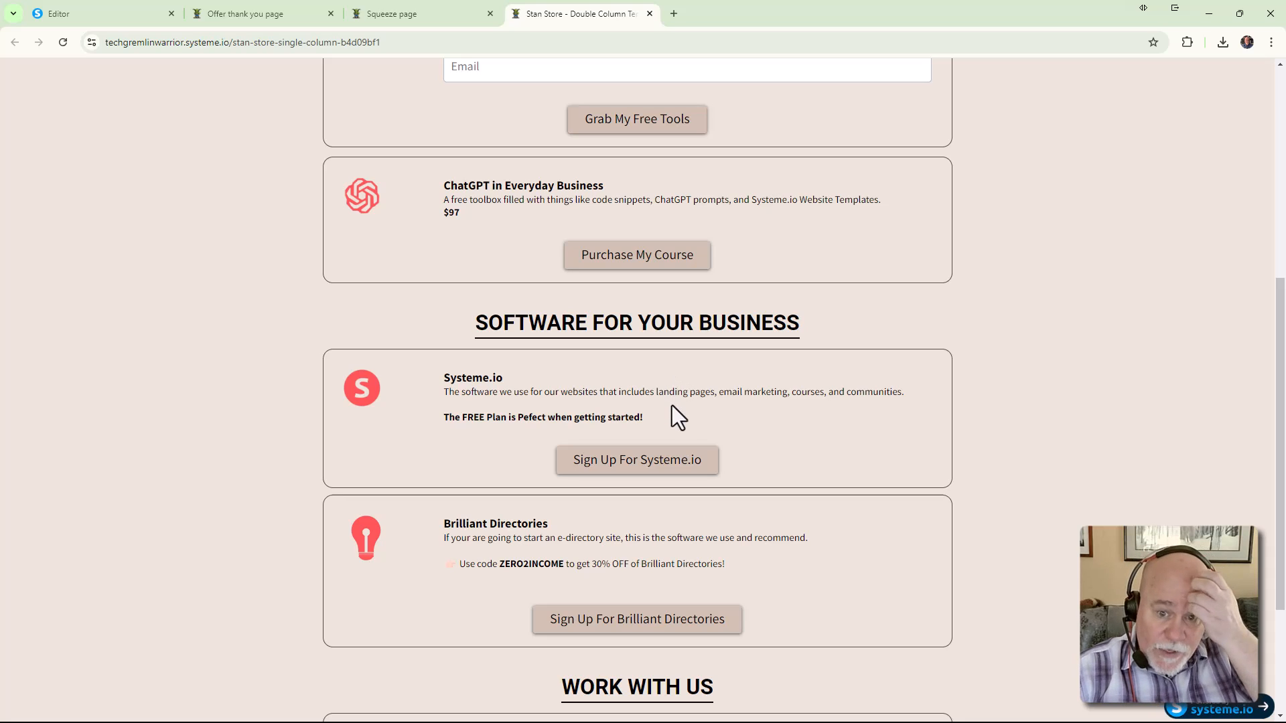
pyautogui.scroll(-2, 480, 201)
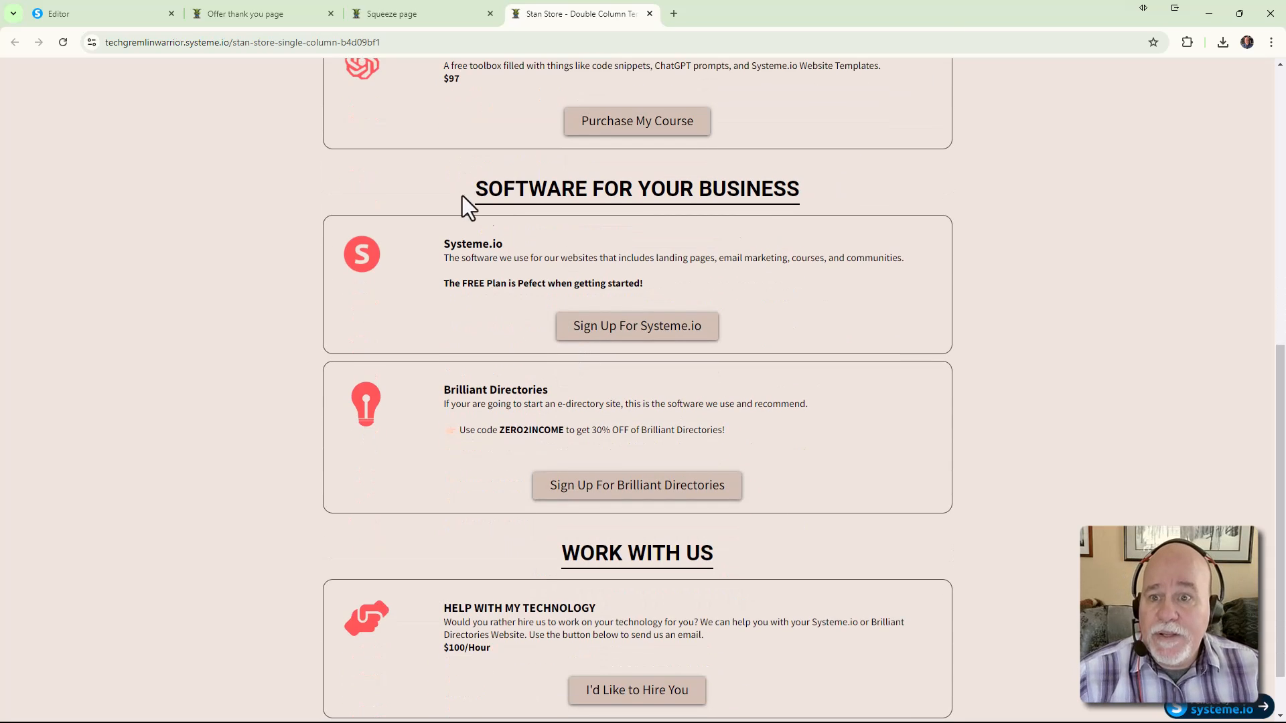
# Check the squeeze page preview, then close the thank-you page tab to return to the editor
pyautogui.click(404, 20)
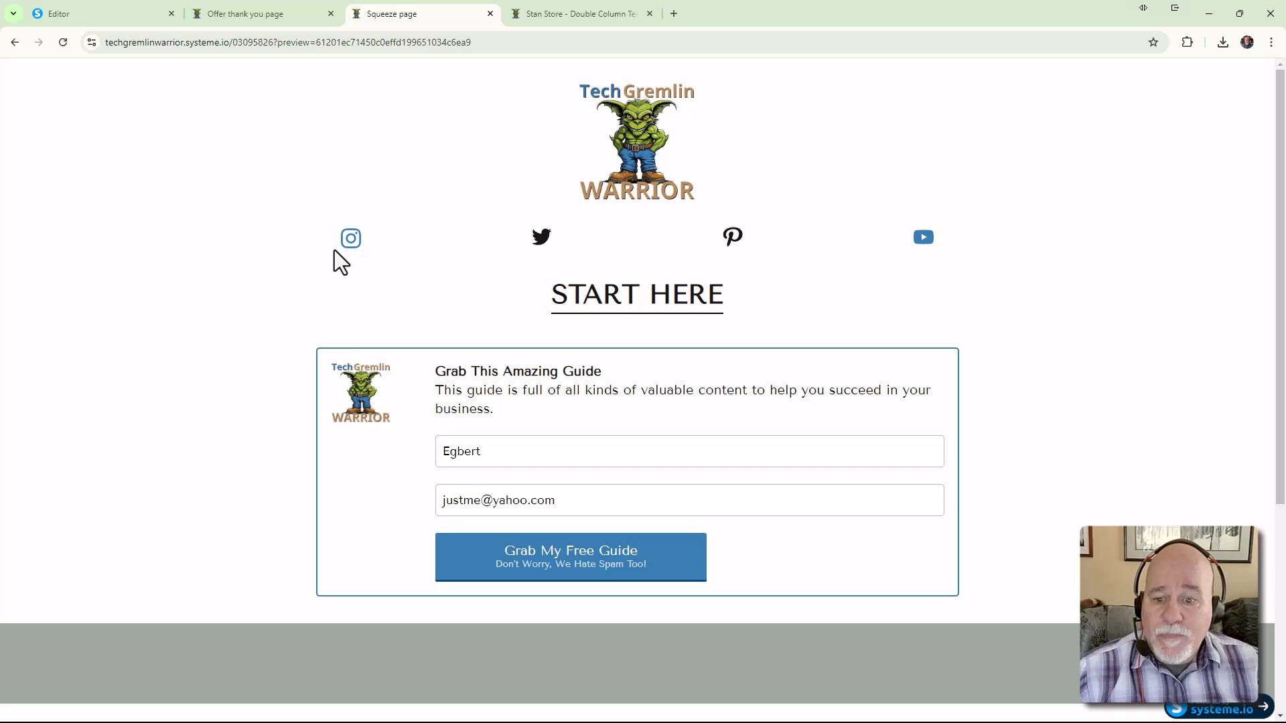
pyautogui.scroll(-2, 321, 288)
pyautogui.scroll(2, 412, 395)
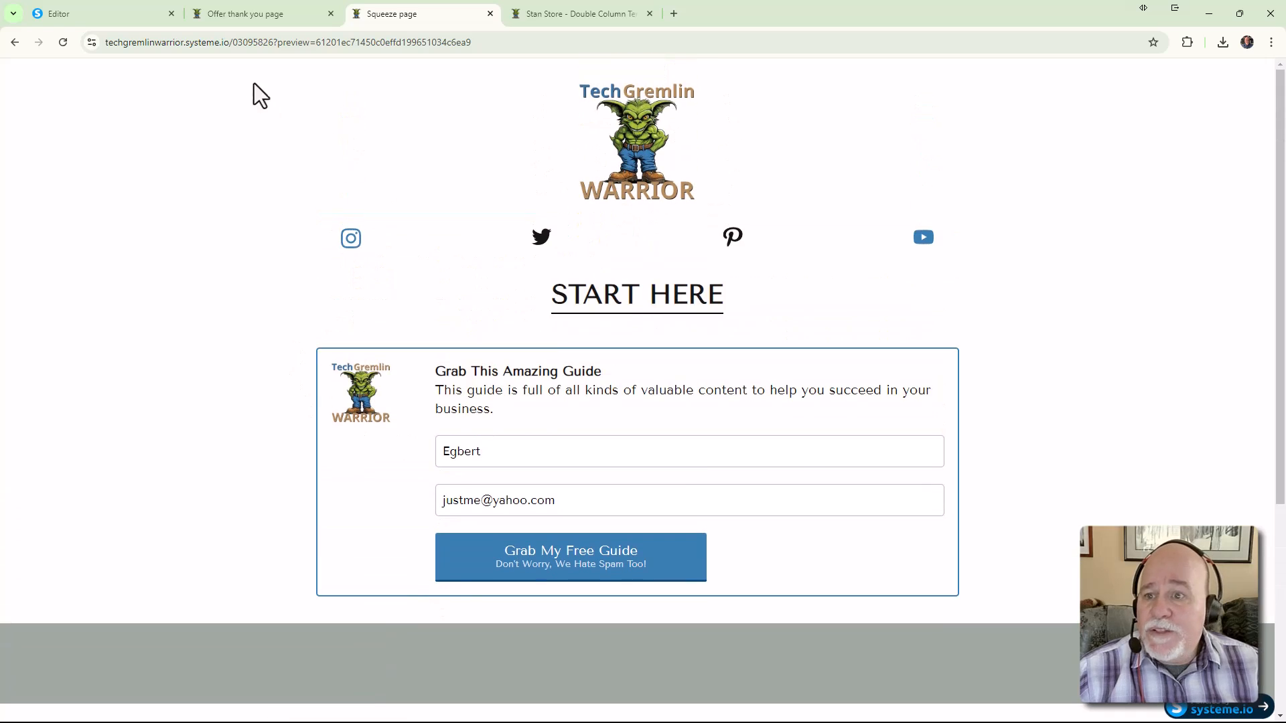
pyautogui.click(200, 15)
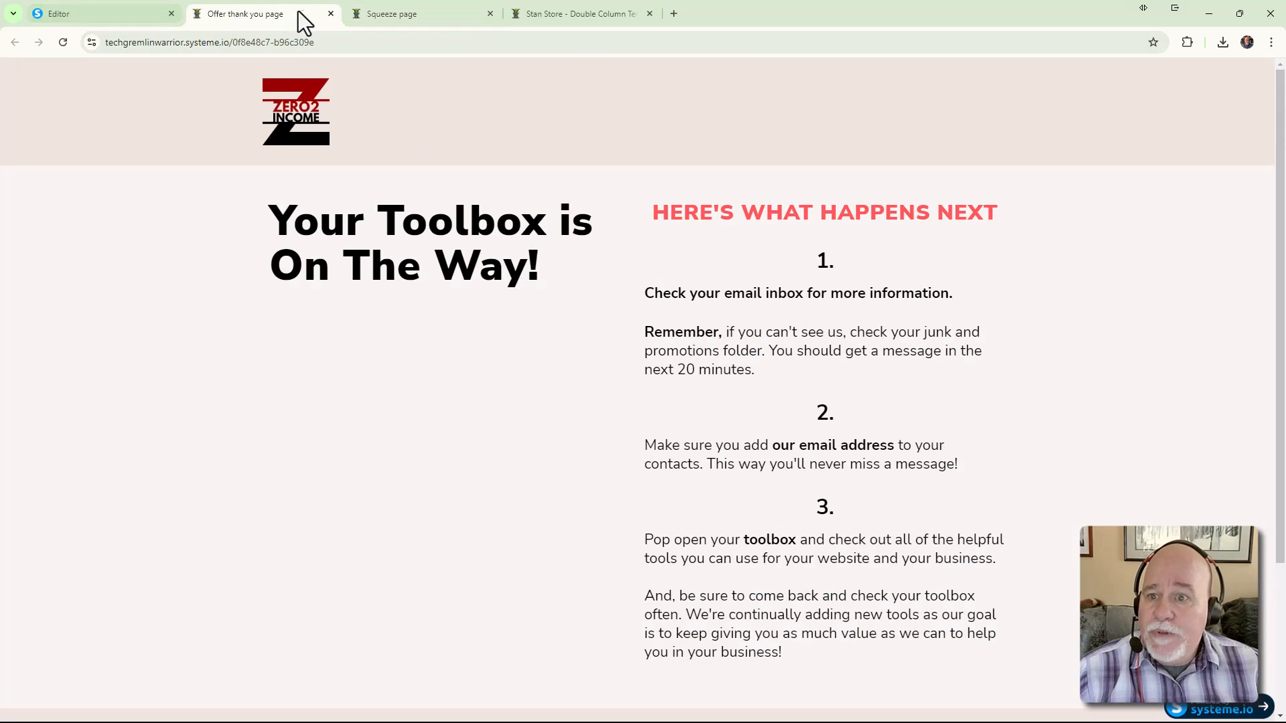
pyautogui.click(329, 13)
pyautogui.click(138, 14)
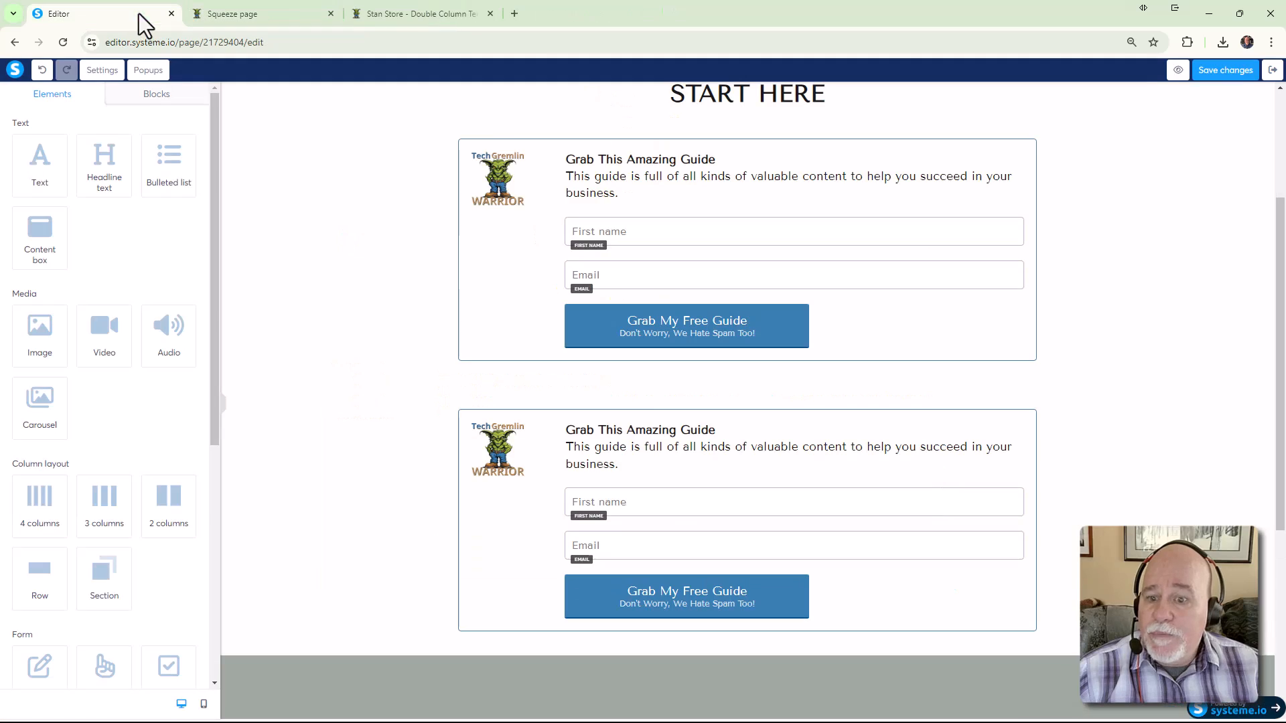
pyautogui.click(703, 440)
pyautogui.tripleClick(724, 434)
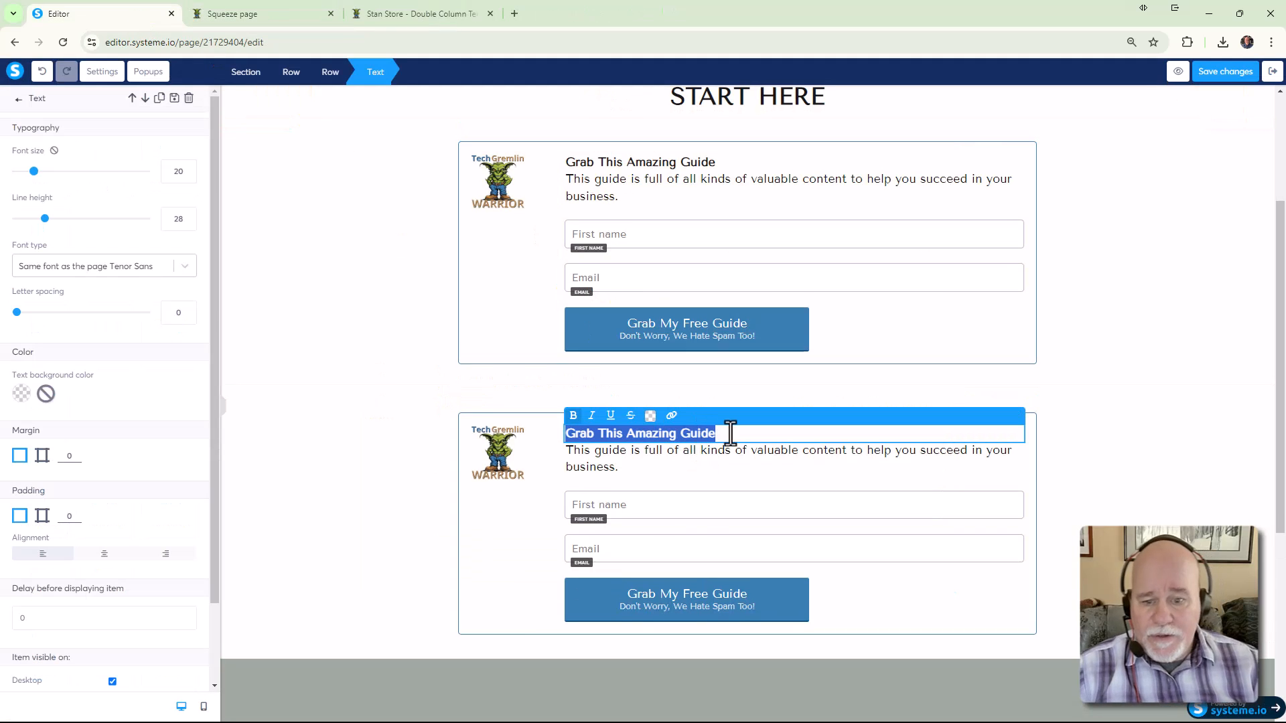
pyautogui.write('Check o')
pyautogui.press('BackSpace')
pyautogui.write('Out Our')
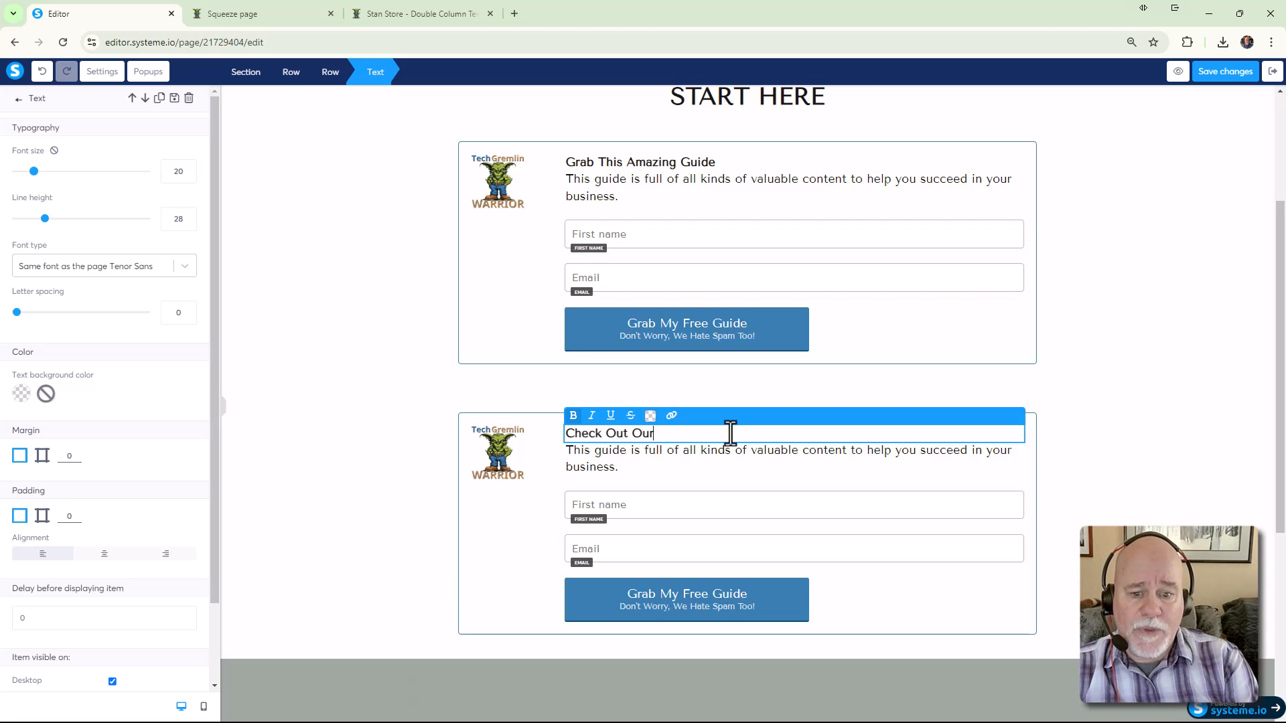
pyautogui.write(' Website')
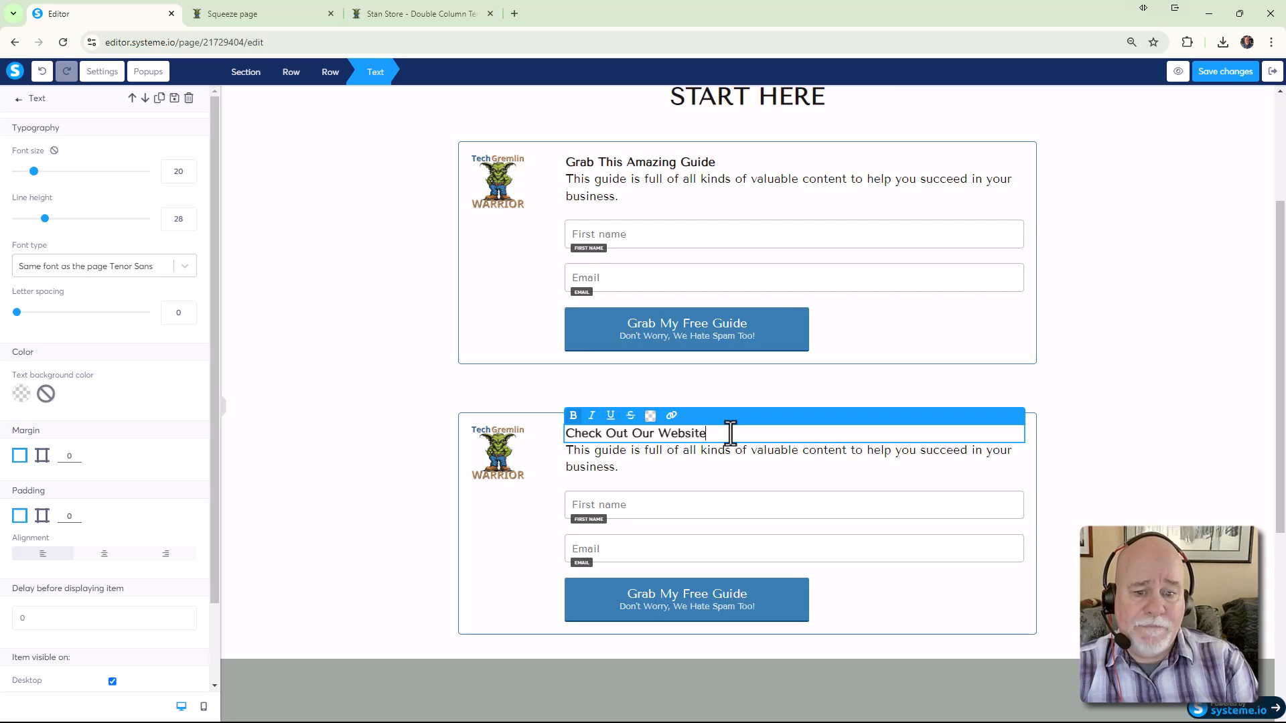
pyautogui.click(669, 473)
pyautogui.click(637, 469)
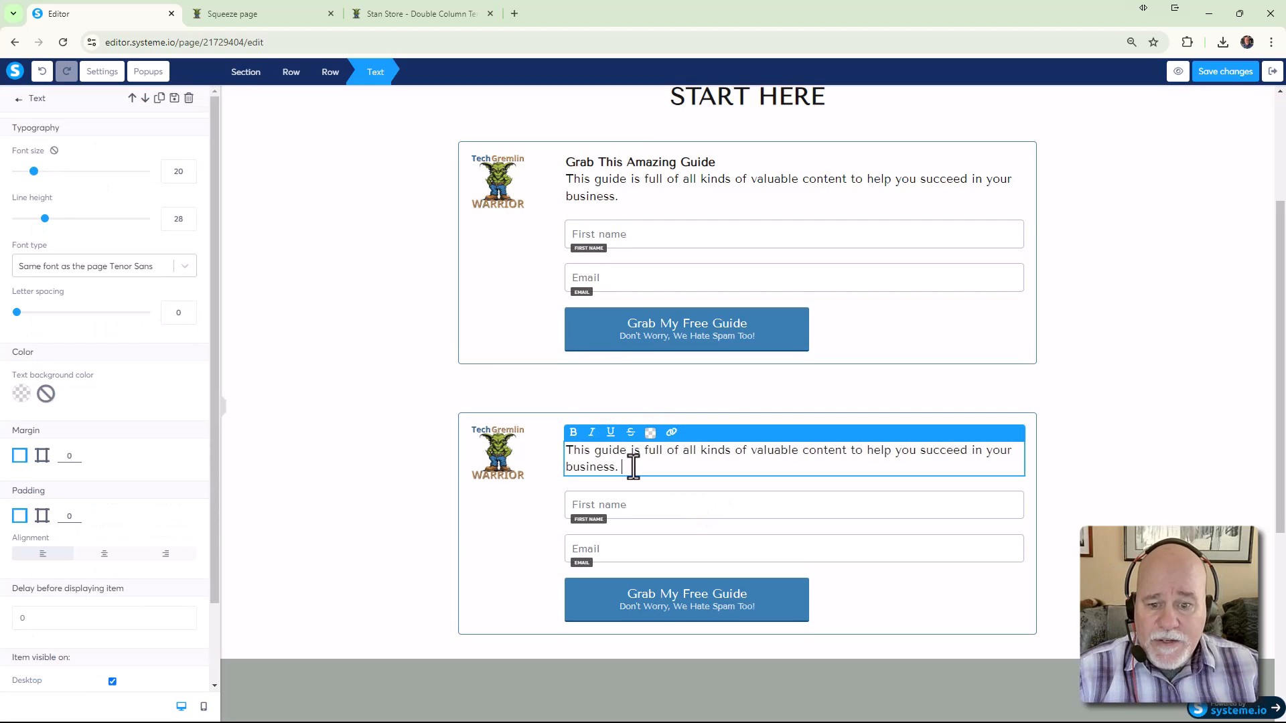
pyautogui.moveTo(637, 466); pyautogui.dragTo(528, 450)
pyautogui.write('www.m')
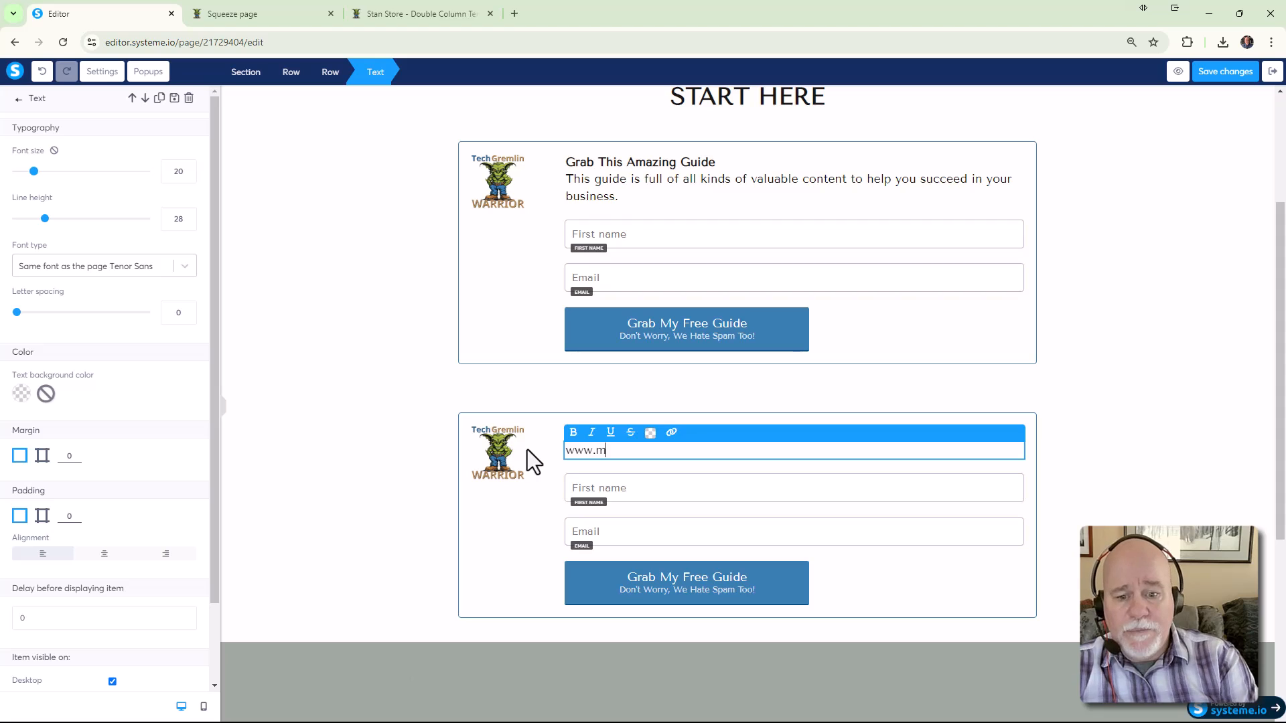
pyautogui.write('ywebsite.com')
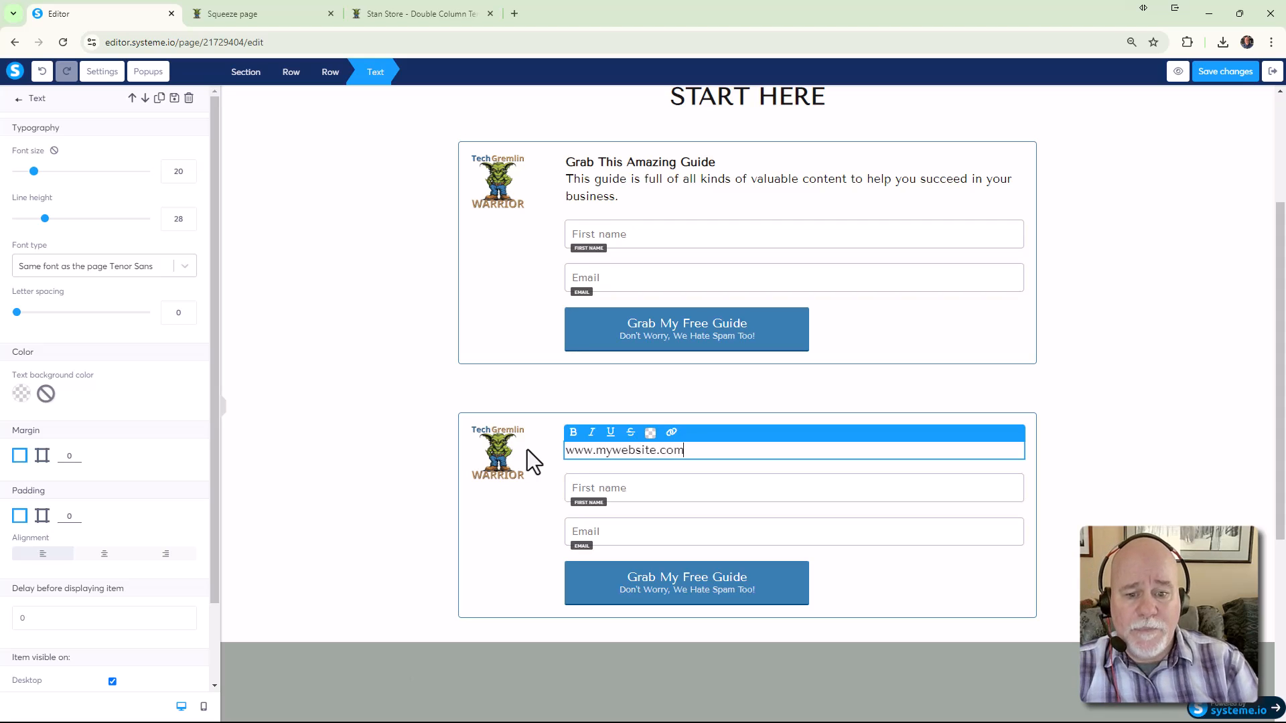
pyautogui.click(1080, 473)
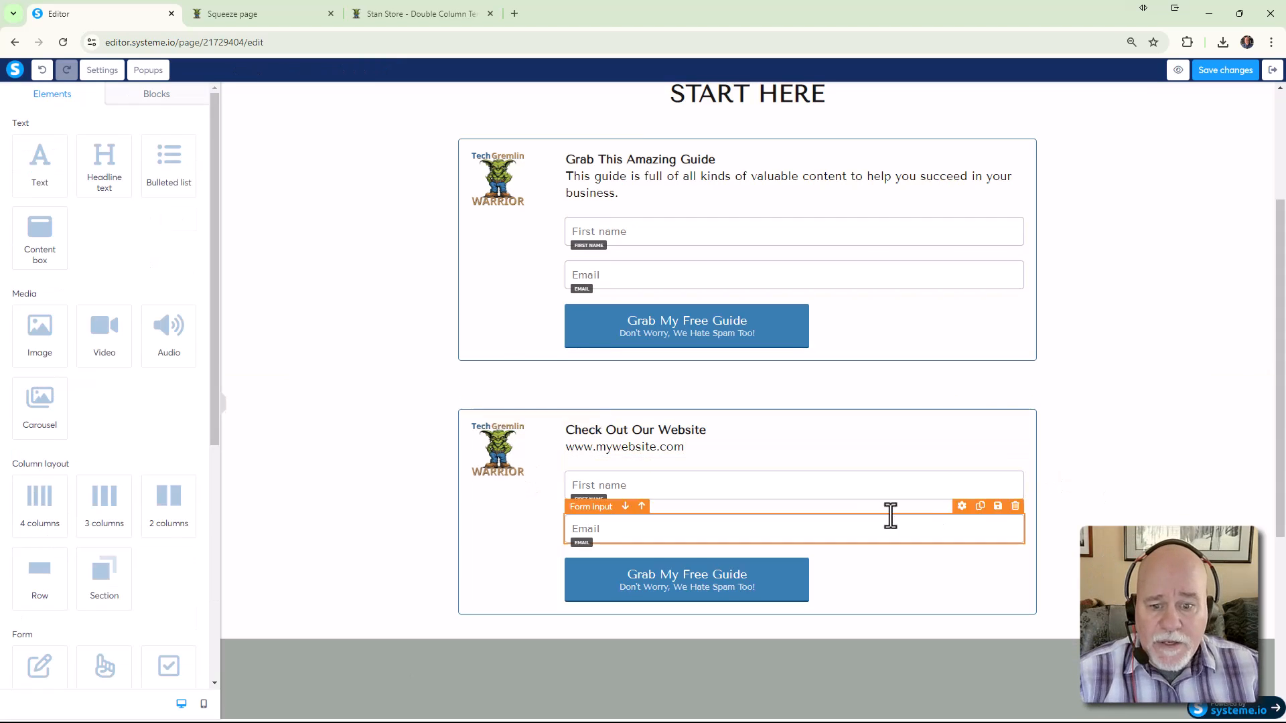
# Delete the second box's Email, First name and button elements
pyautogui.click(1015, 507)
pyautogui.click(714, 127)
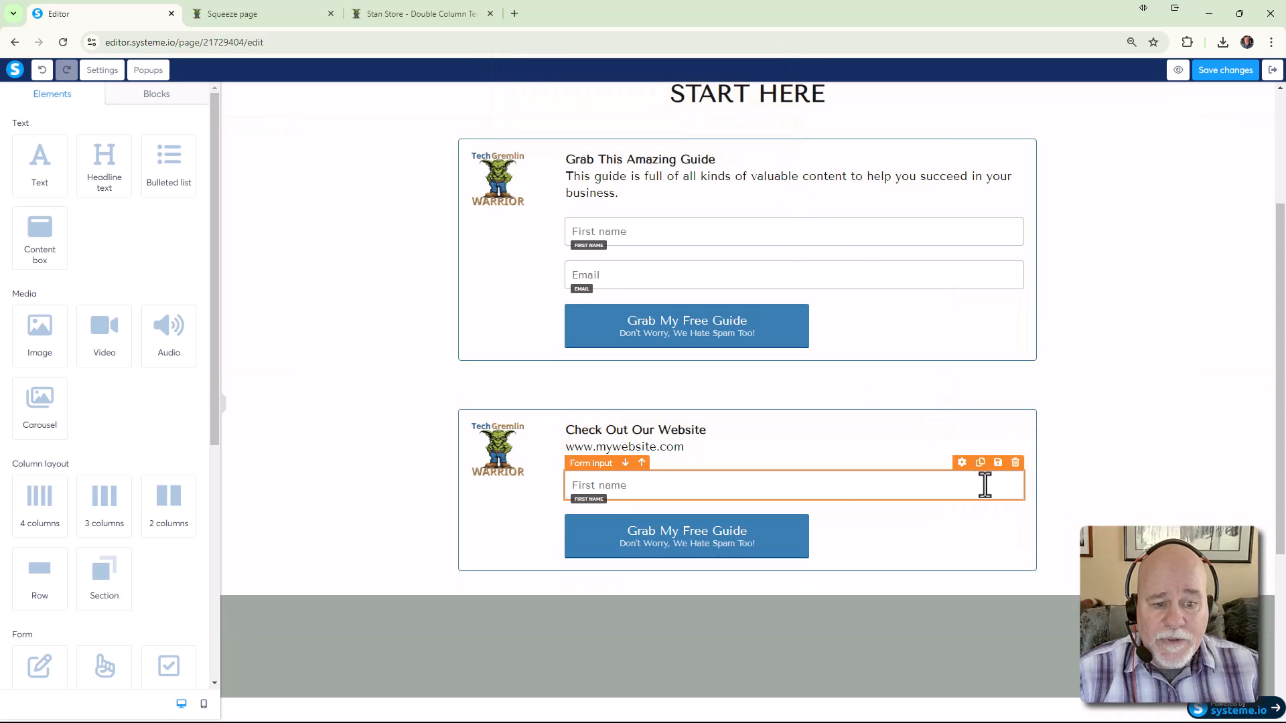
pyautogui.click(1015, 462)
pyautogui.click(703, 123)
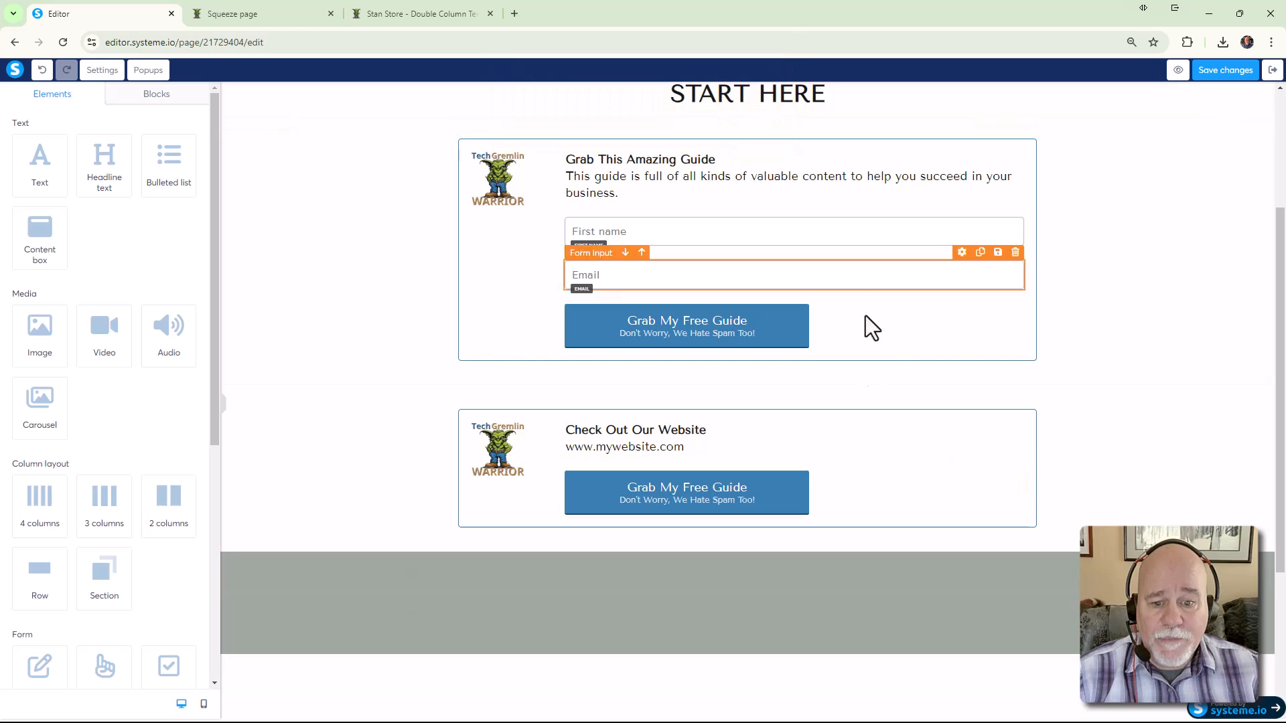
pyautogui.click(1015, 462)
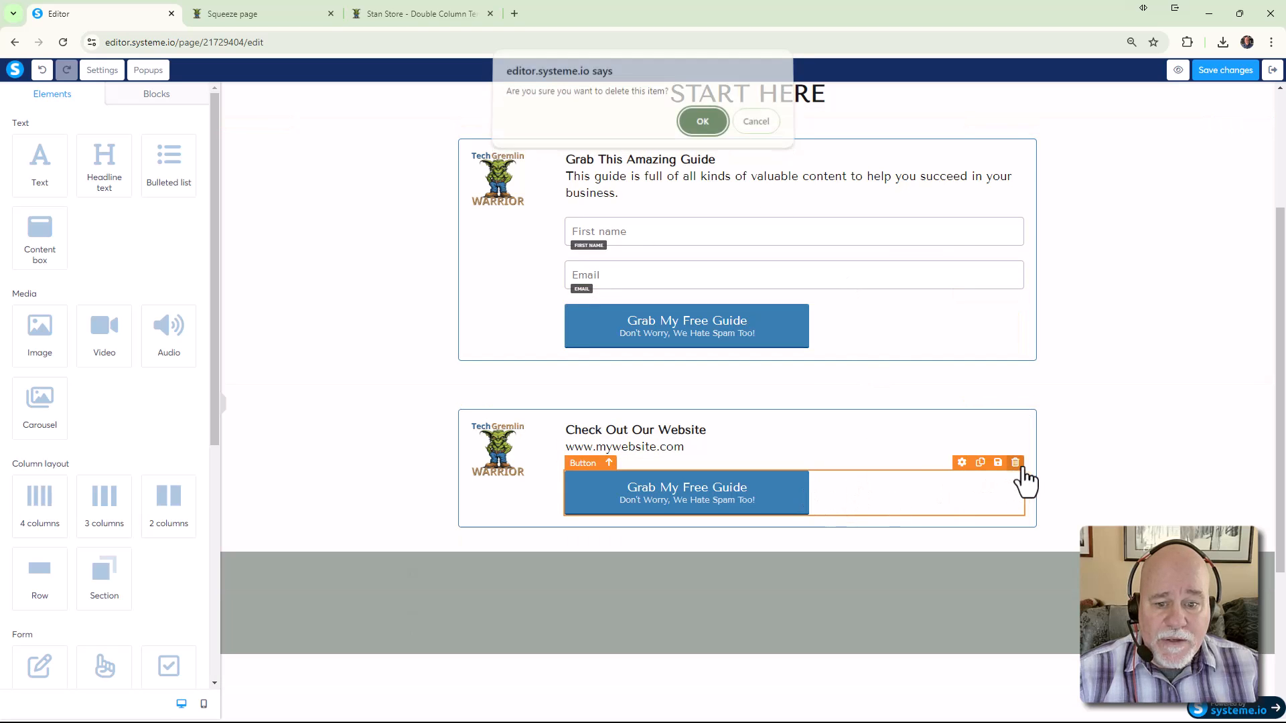
pyautogui.click(703, 128)
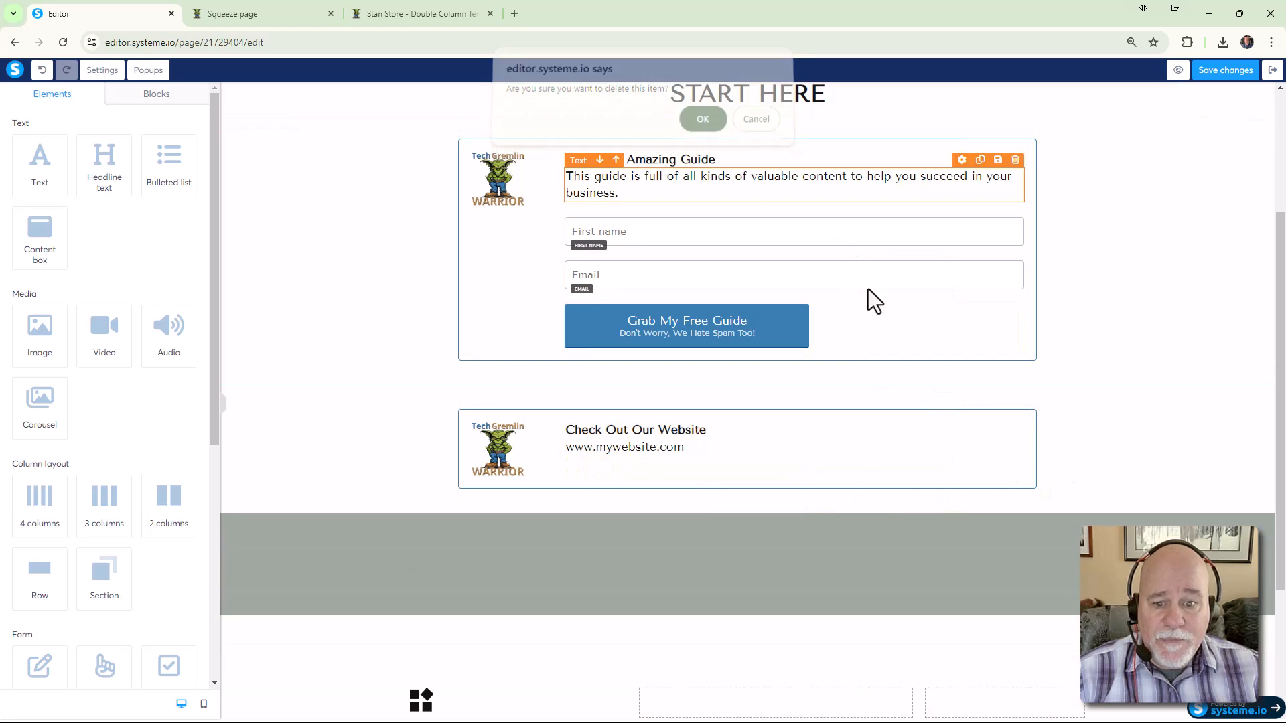
pyautogui.click(687, 454)
pyautogui.moveTo(683, 450); pyautogui.dragTo(566, 450)
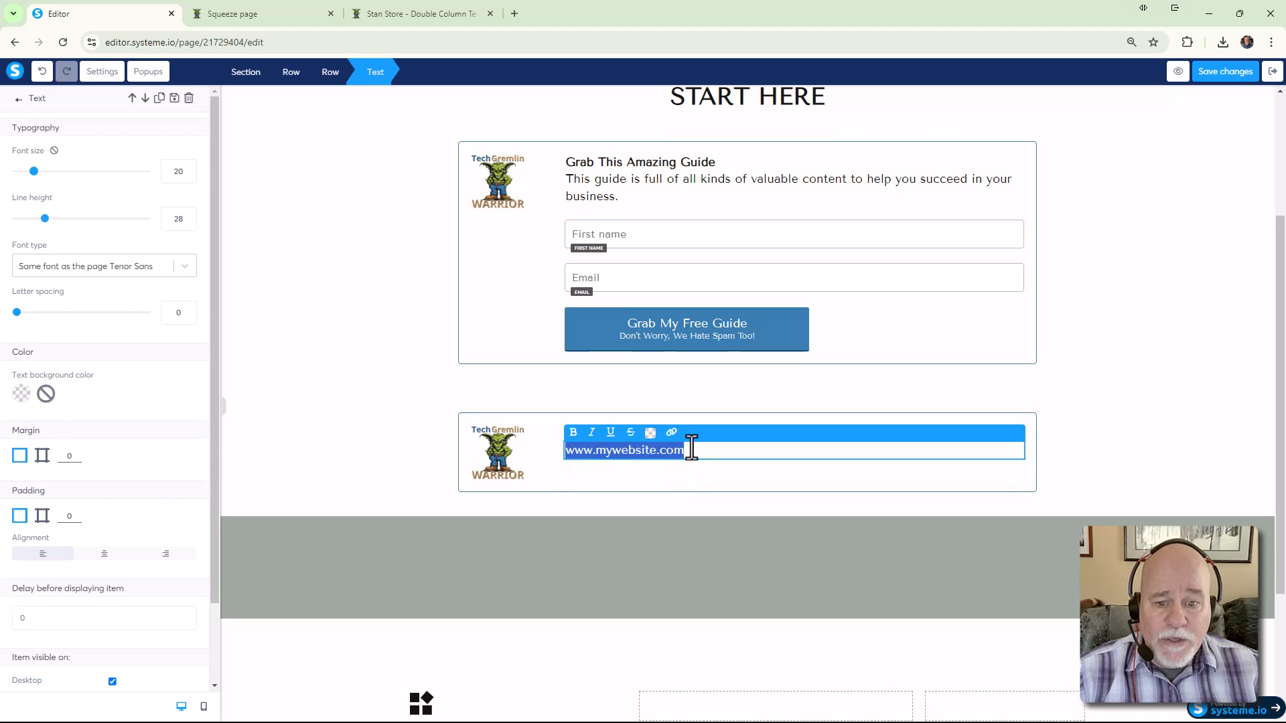
pyautogui.click(674, 434)
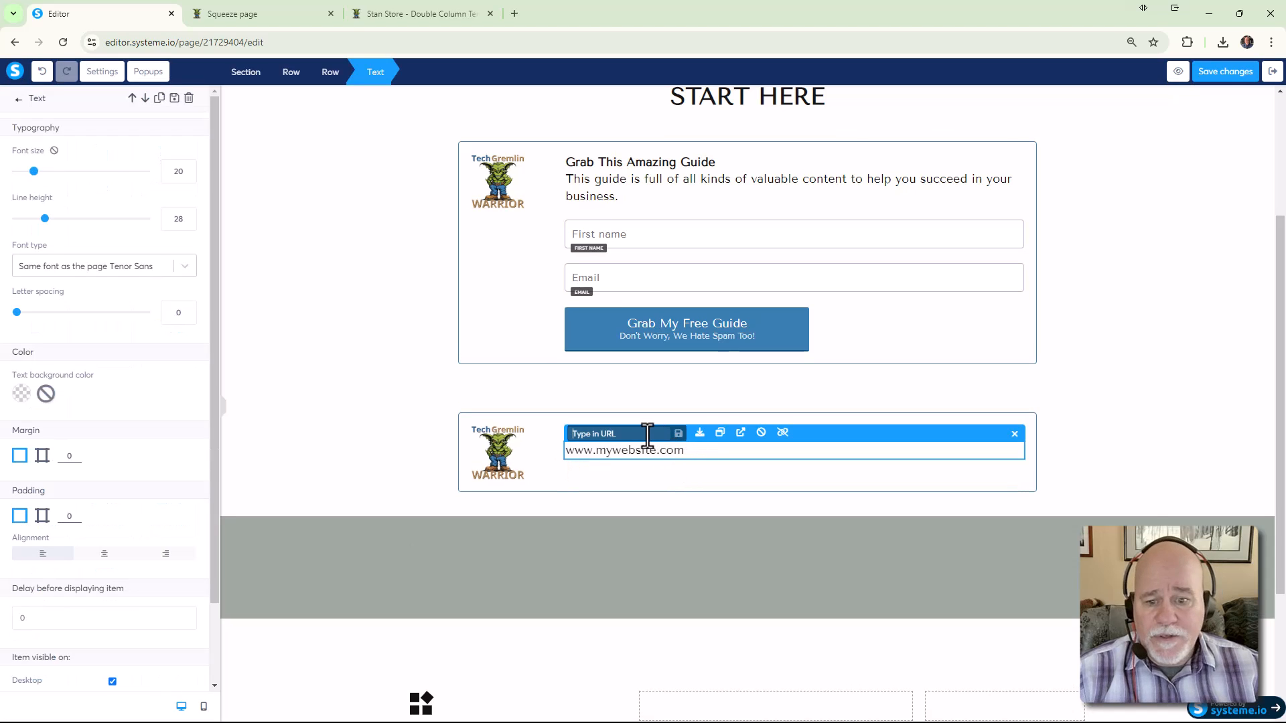
pyautogui.write('www.')
pyautogui.press('BackSpace')
pyautogui.write('ht')
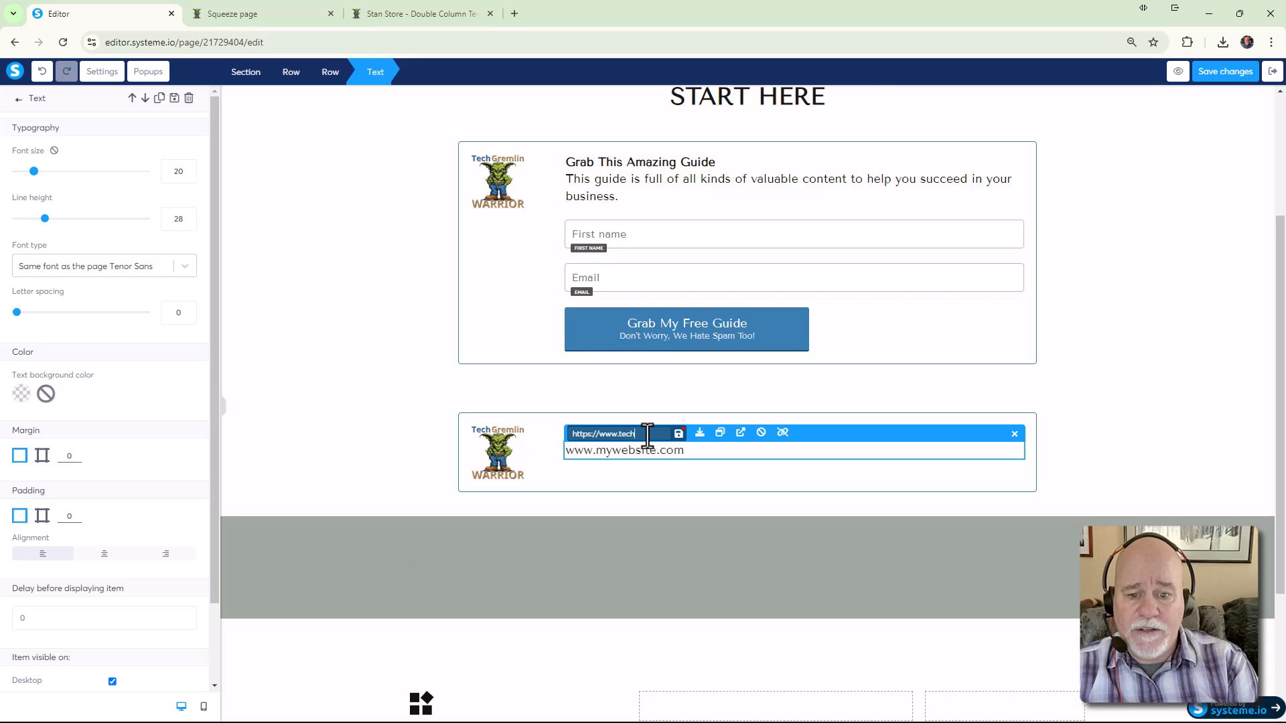
pyautogui.write('warrior.com')
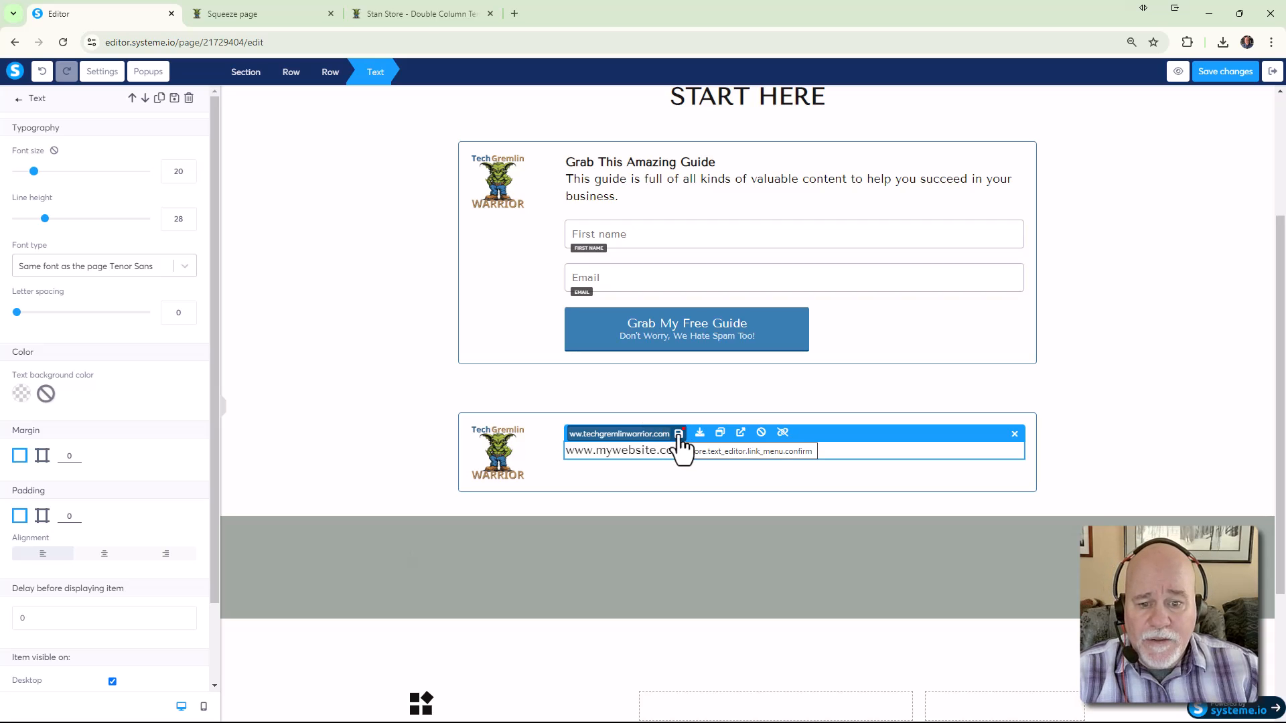
pyautogui.click(679, 434)
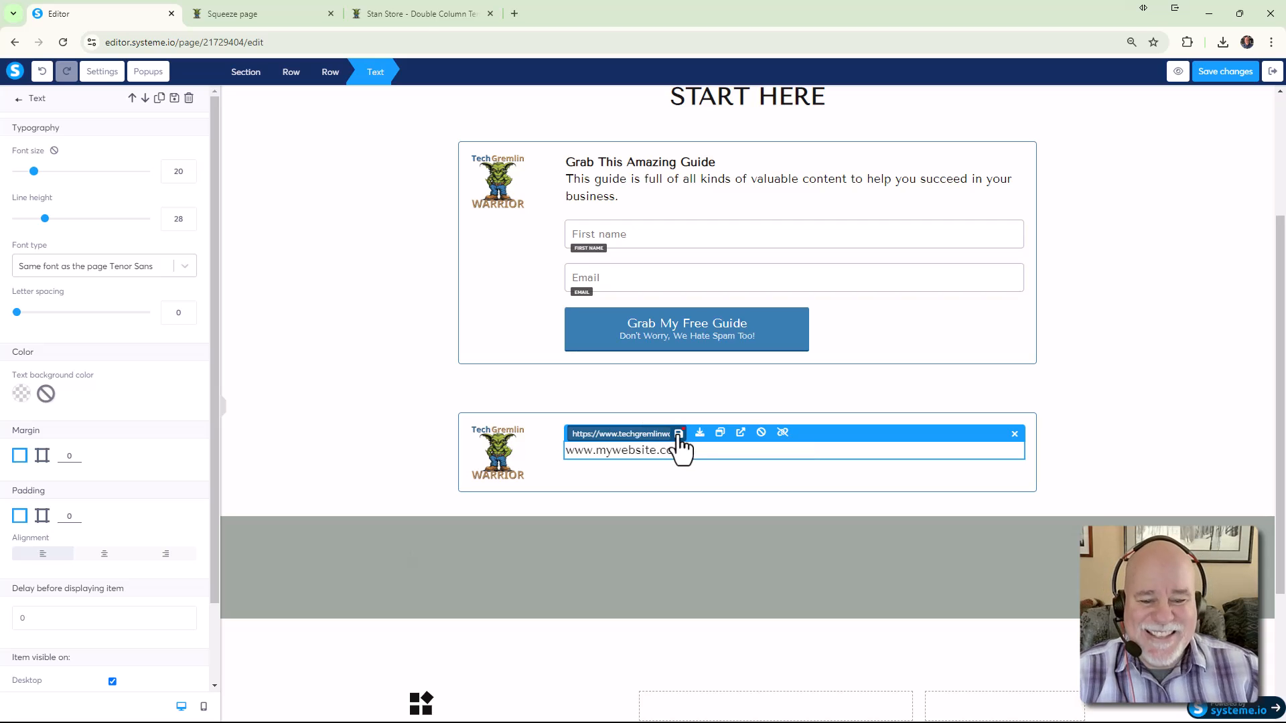
pyautogui.click(761, 468)
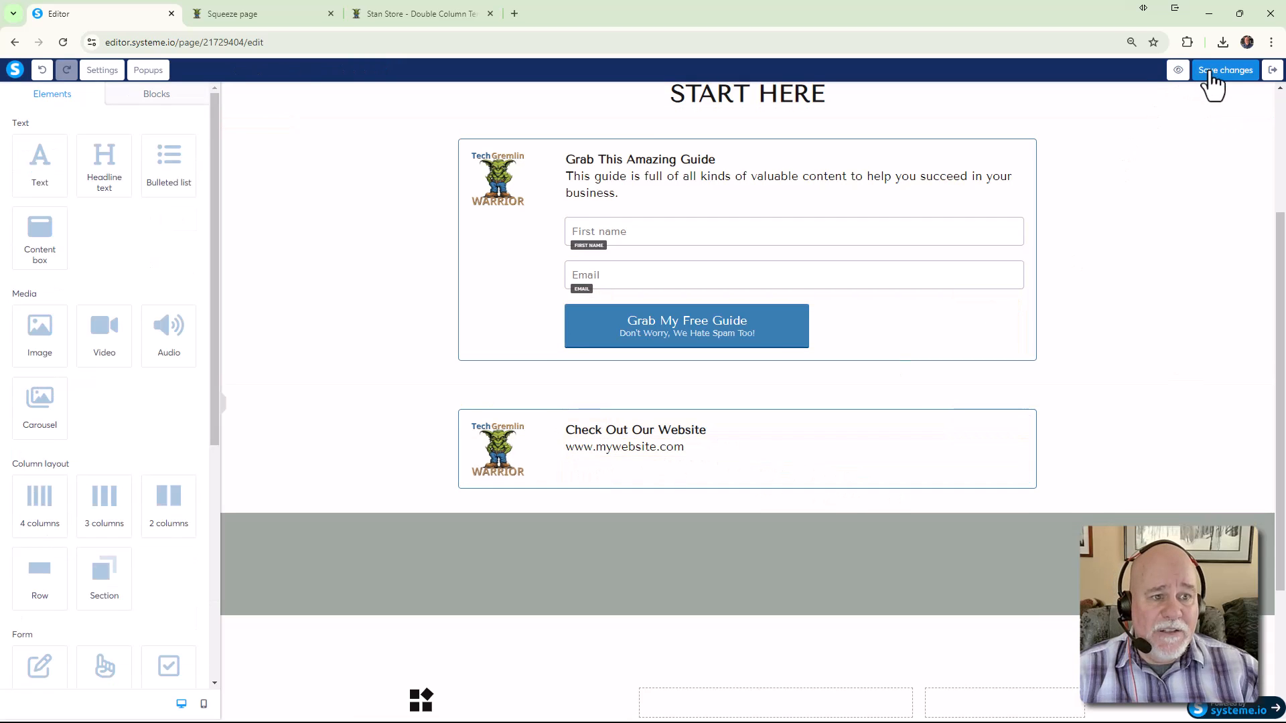
# Preview the squeeze page and clear the sample first name and email from the guide form
pyautogui.click(1178, 71)
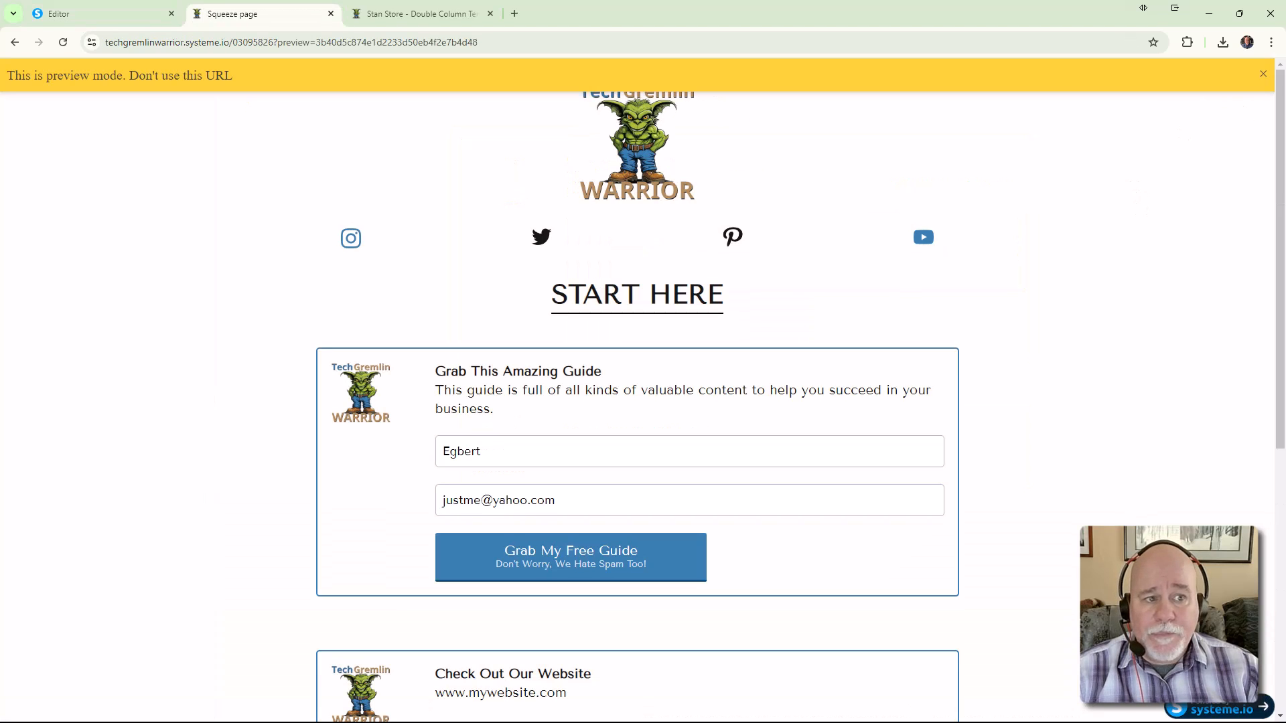
pyautogui.click(1264, 74)
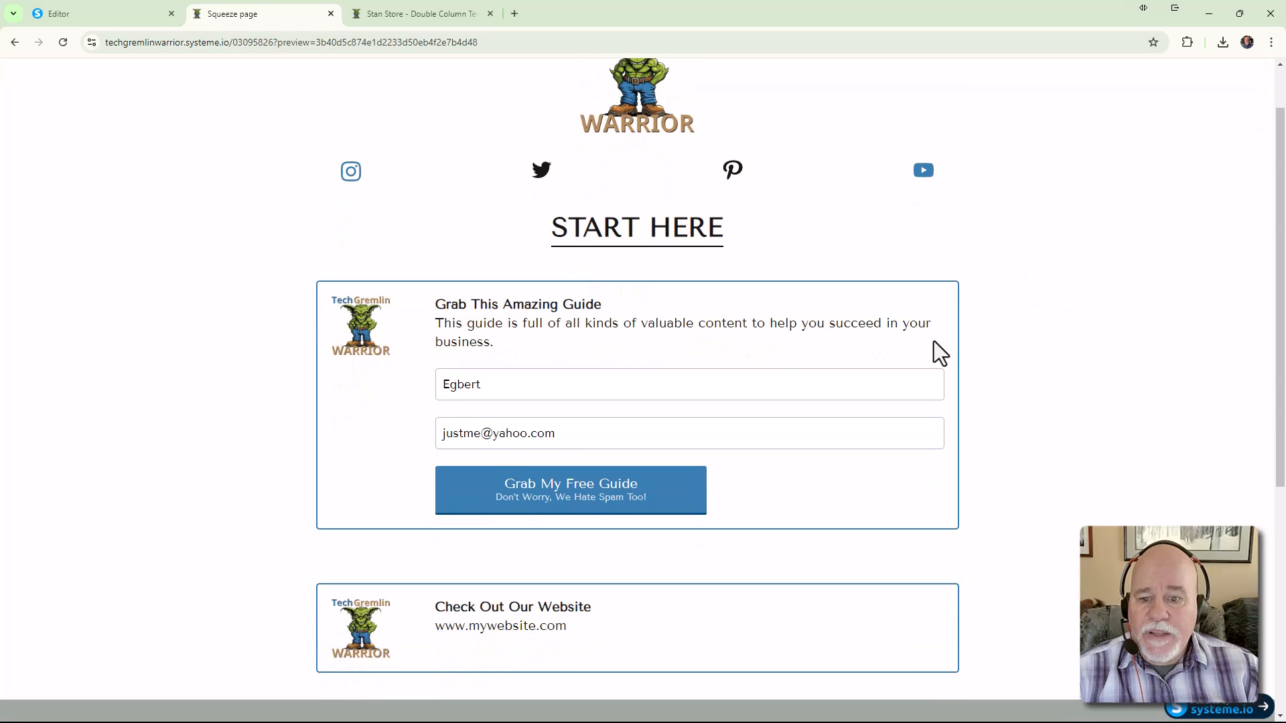
pyautogui.moveTo(499, 389); pyautogui.dragTo(376, 379)
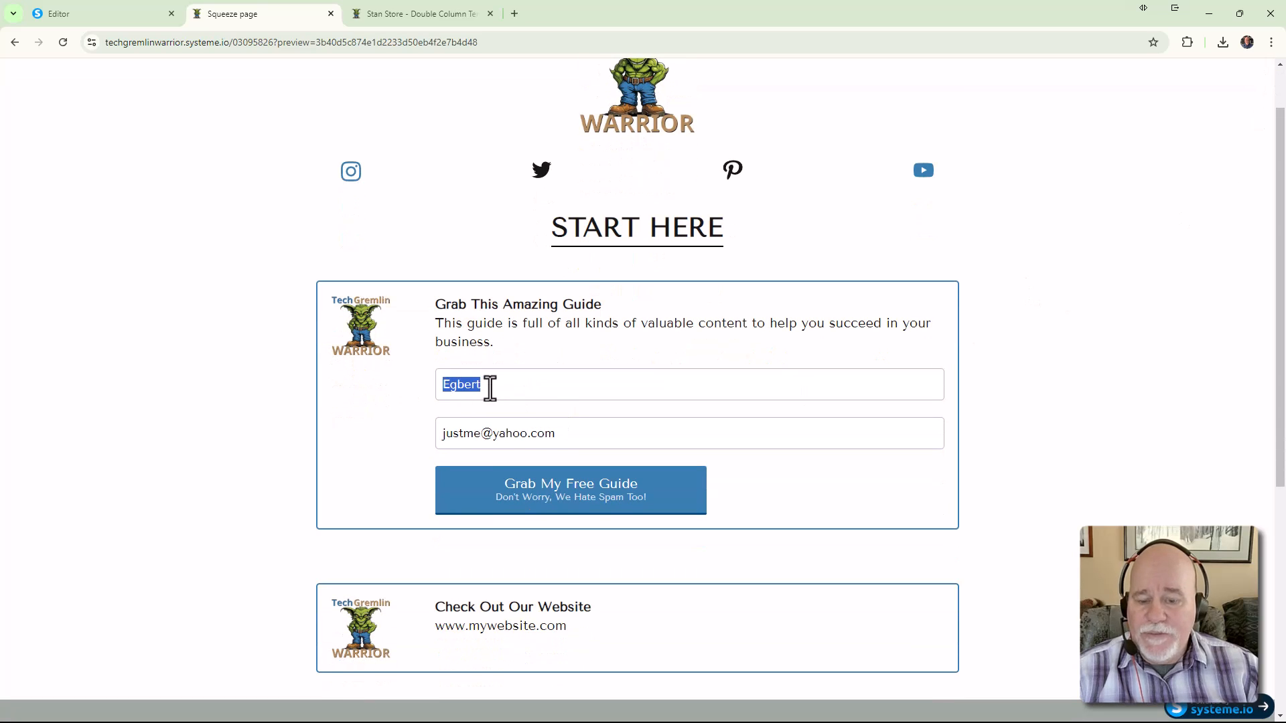
pyautogui.press('Delete')
pyautogui.moveTo(566, 434); pyautogui.dragTo(335, 446)
pyautogui.press('Delete')
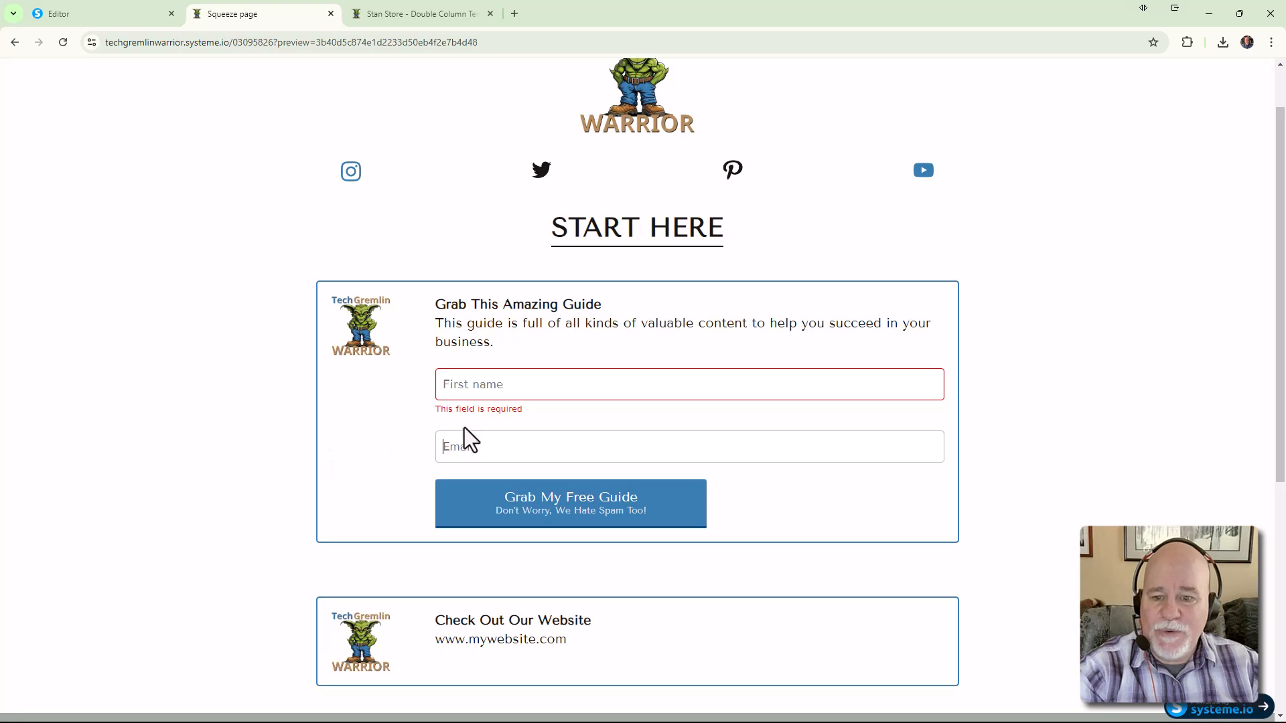
pyautogui.scroll(-2, 368, 396)
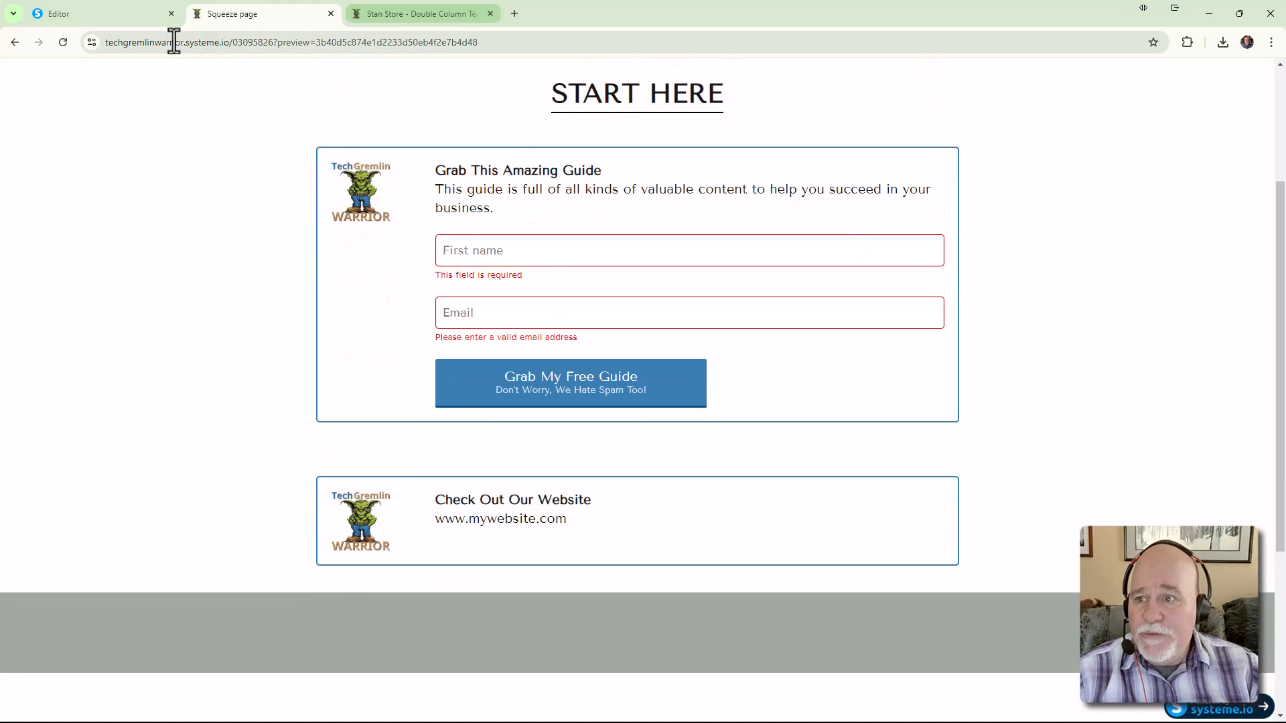
pyautogui.scroll(-1, 724, 408)
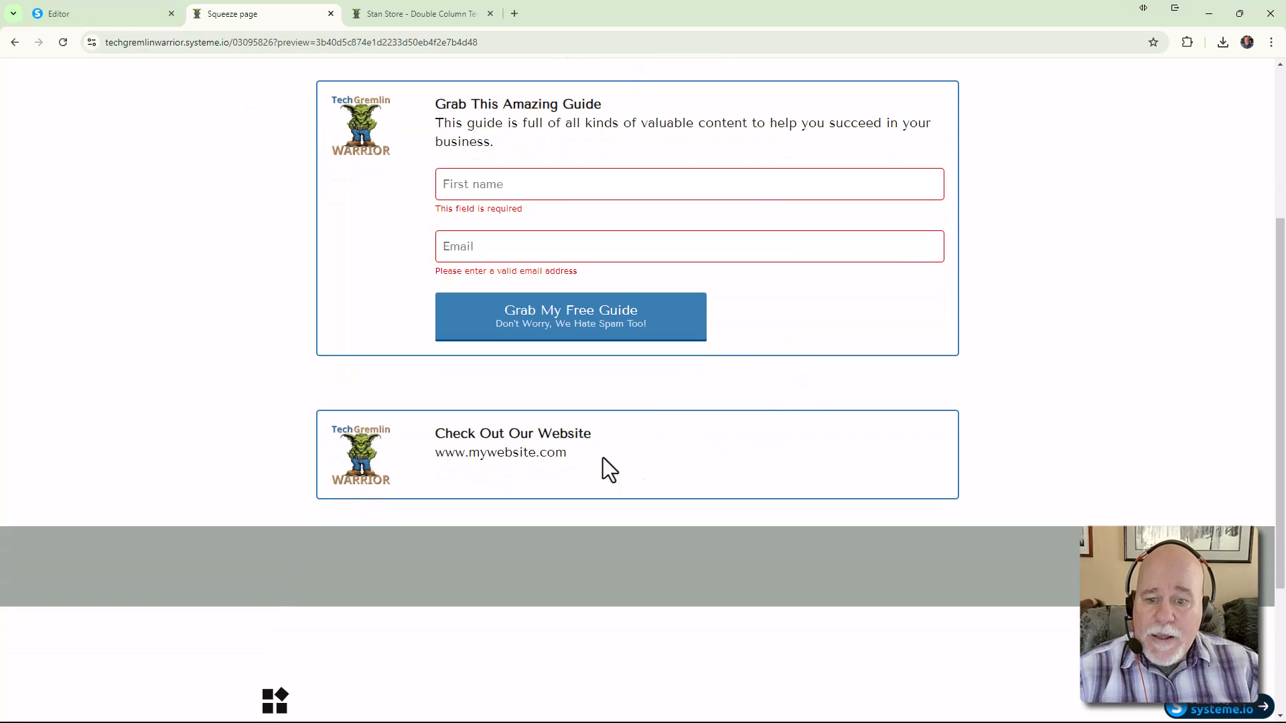
pyautogui.click(544, 461)
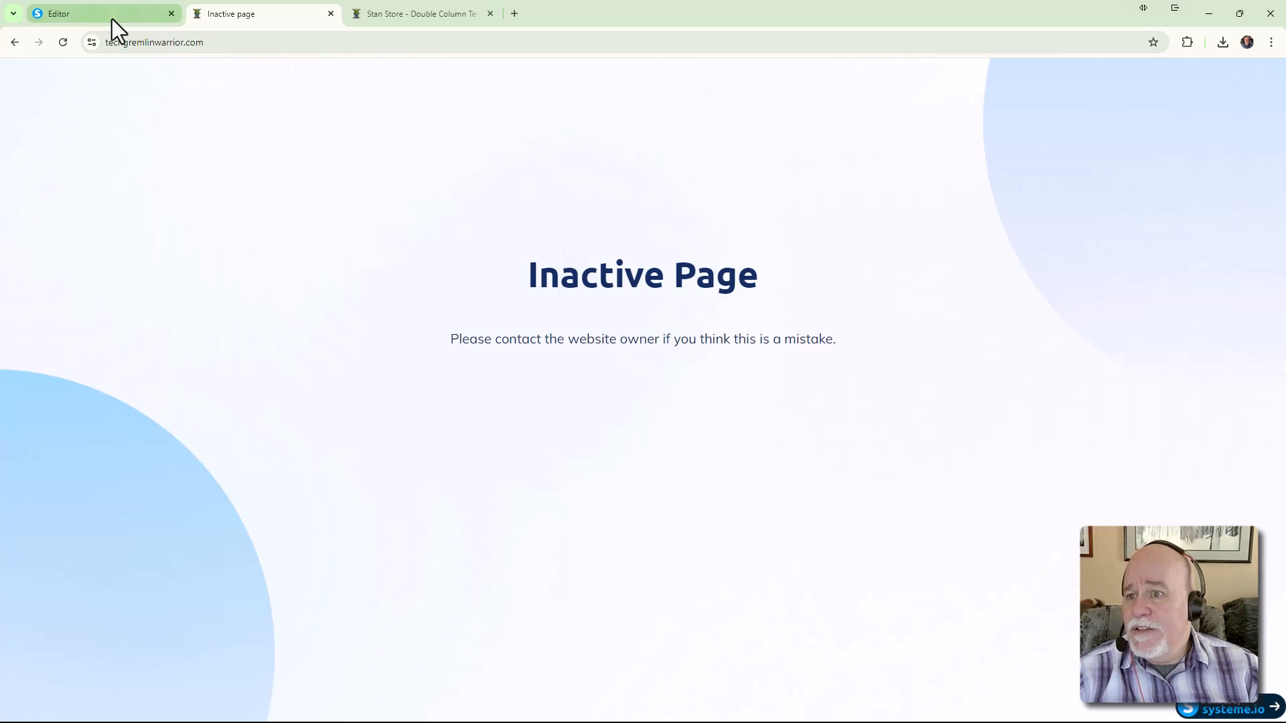
# Visit thetechgremlinwarrior.com, then correct the address to the suggested techgremlinwarrior.com site
pyautogui.click(256, 42)
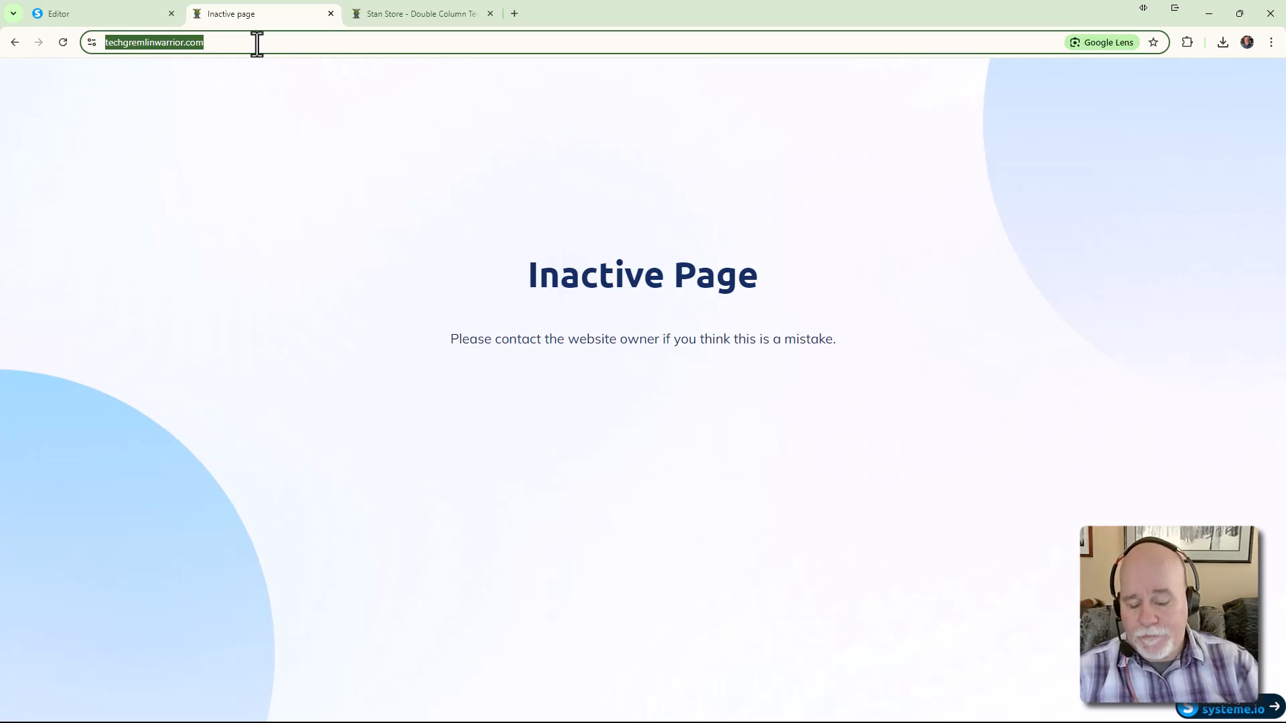
pyautogui.write('thetechgre')
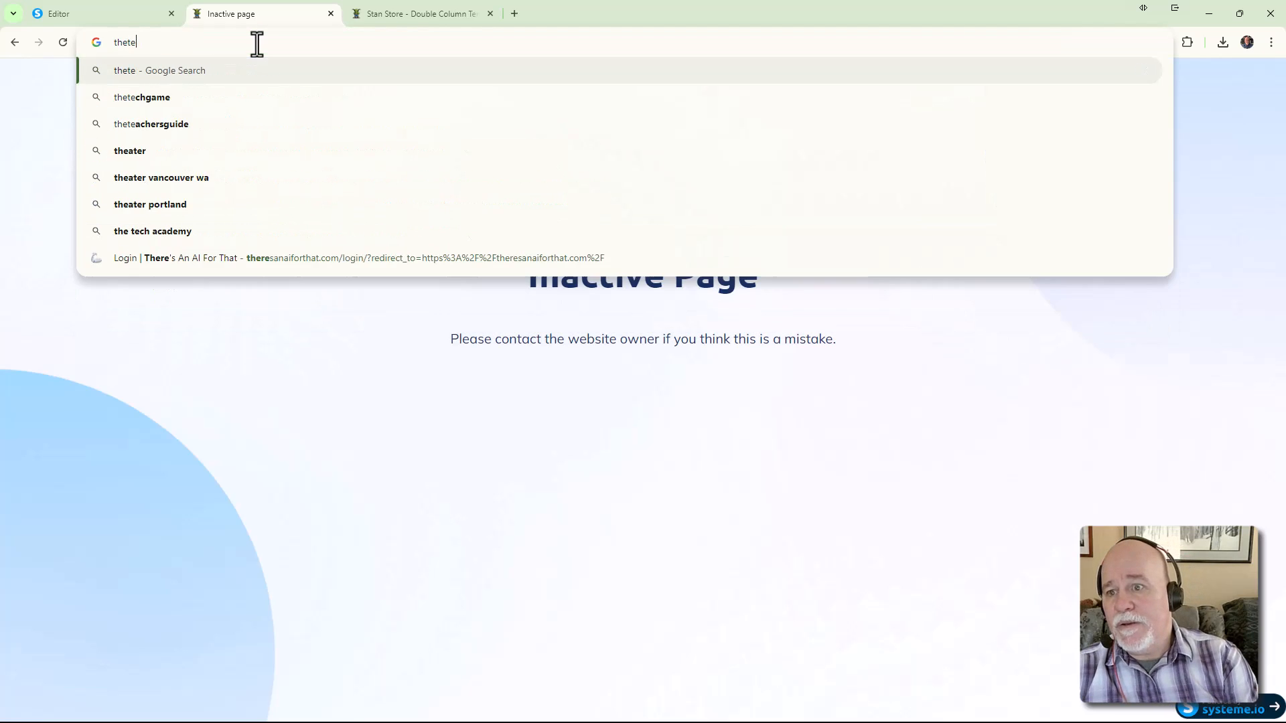
pyautogui.write('ml')
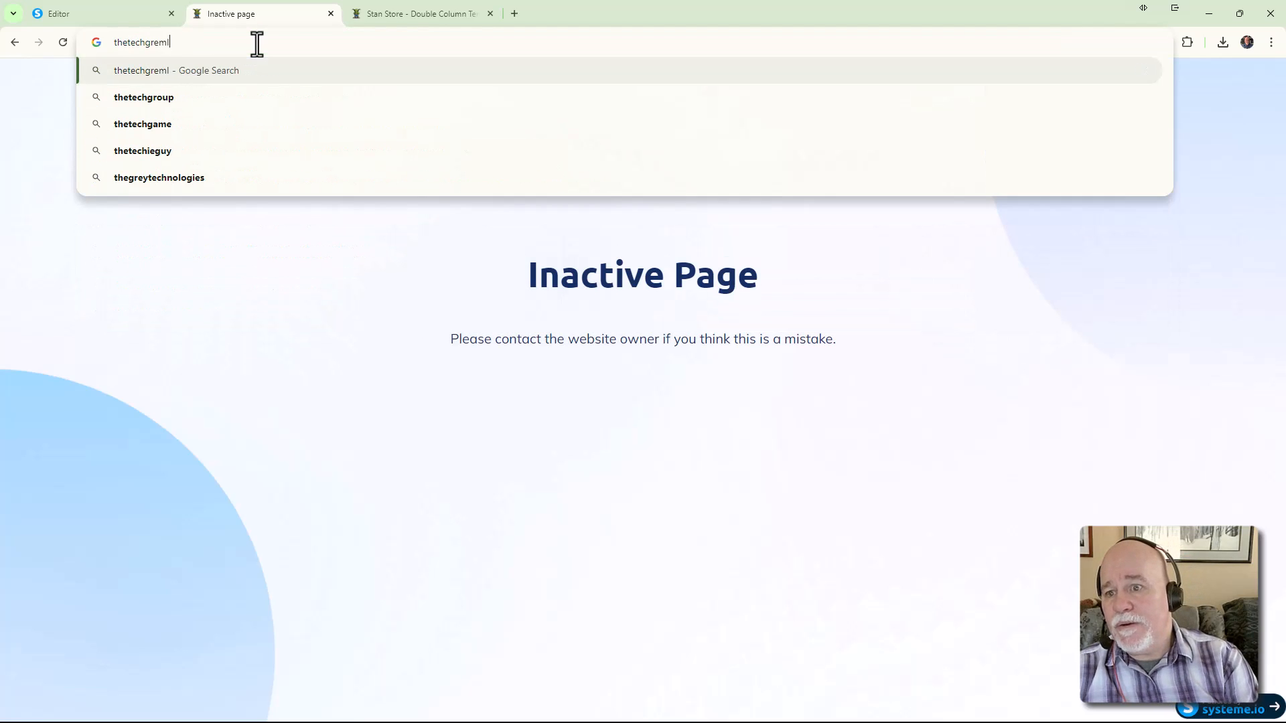
pyautogui.write('inwarrior')
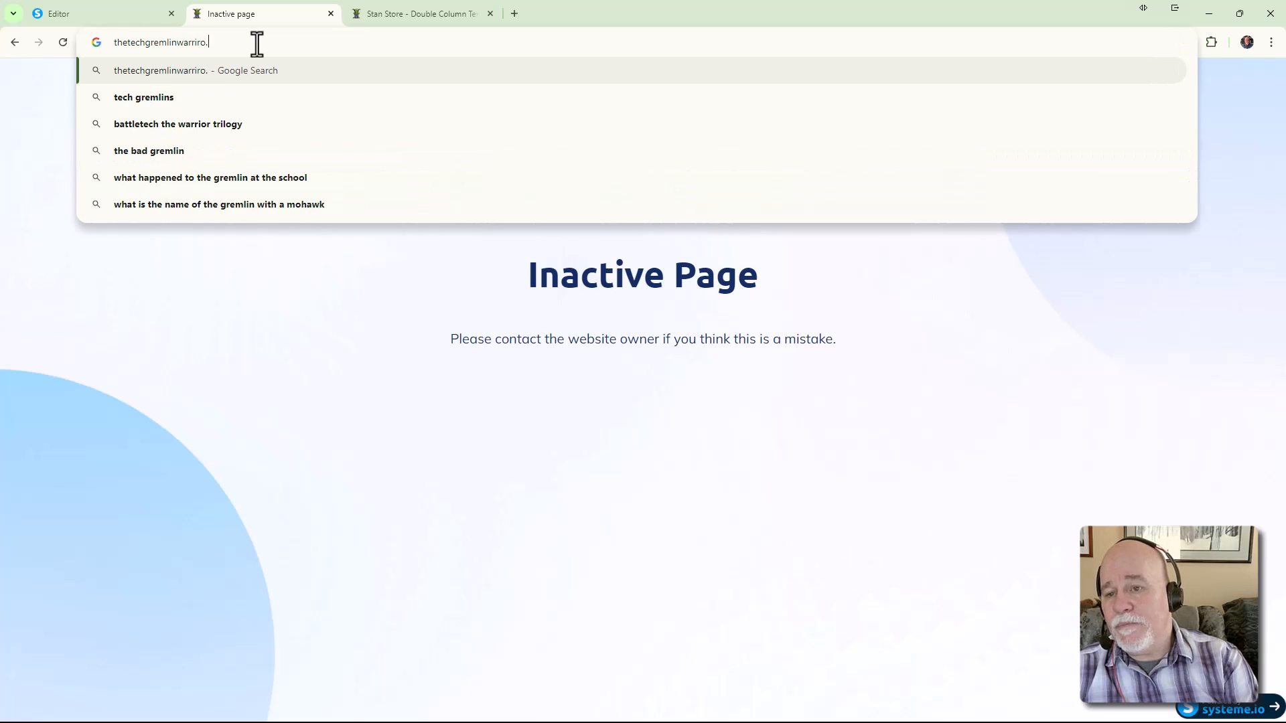
pyautogui.write('.com')
pyautogui.press('Return')
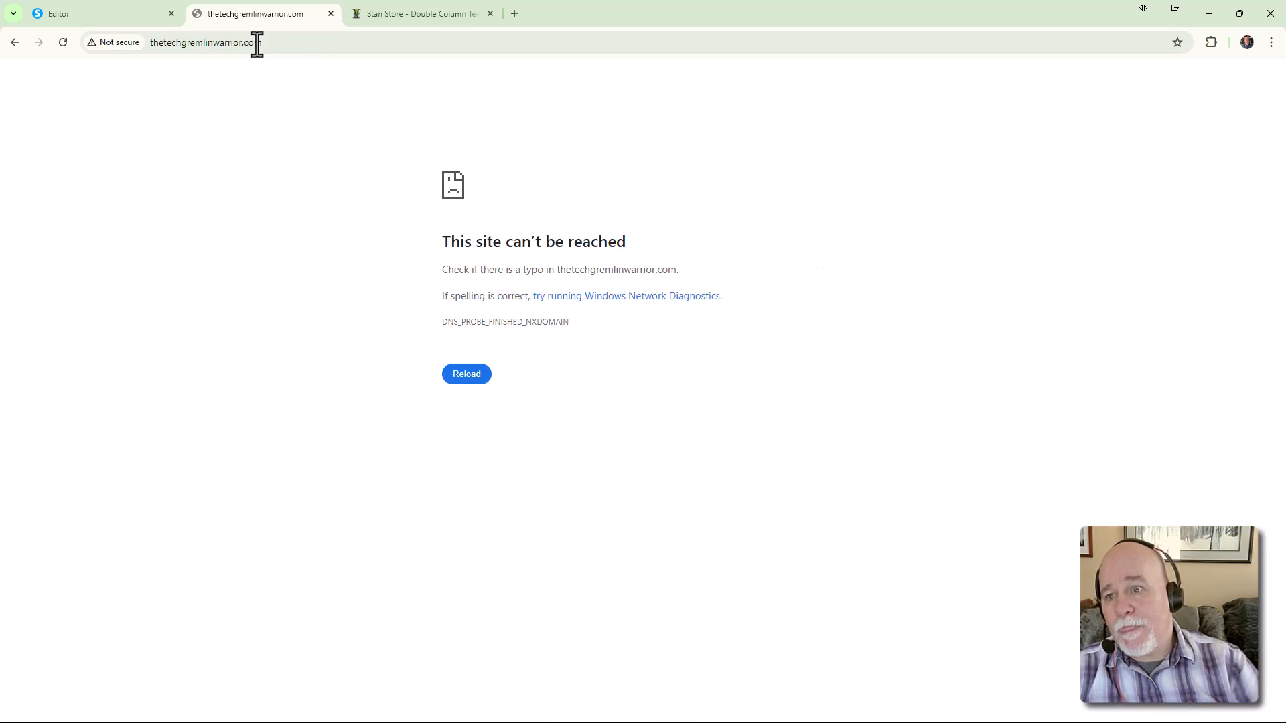
pyautogui.click(283, 46)
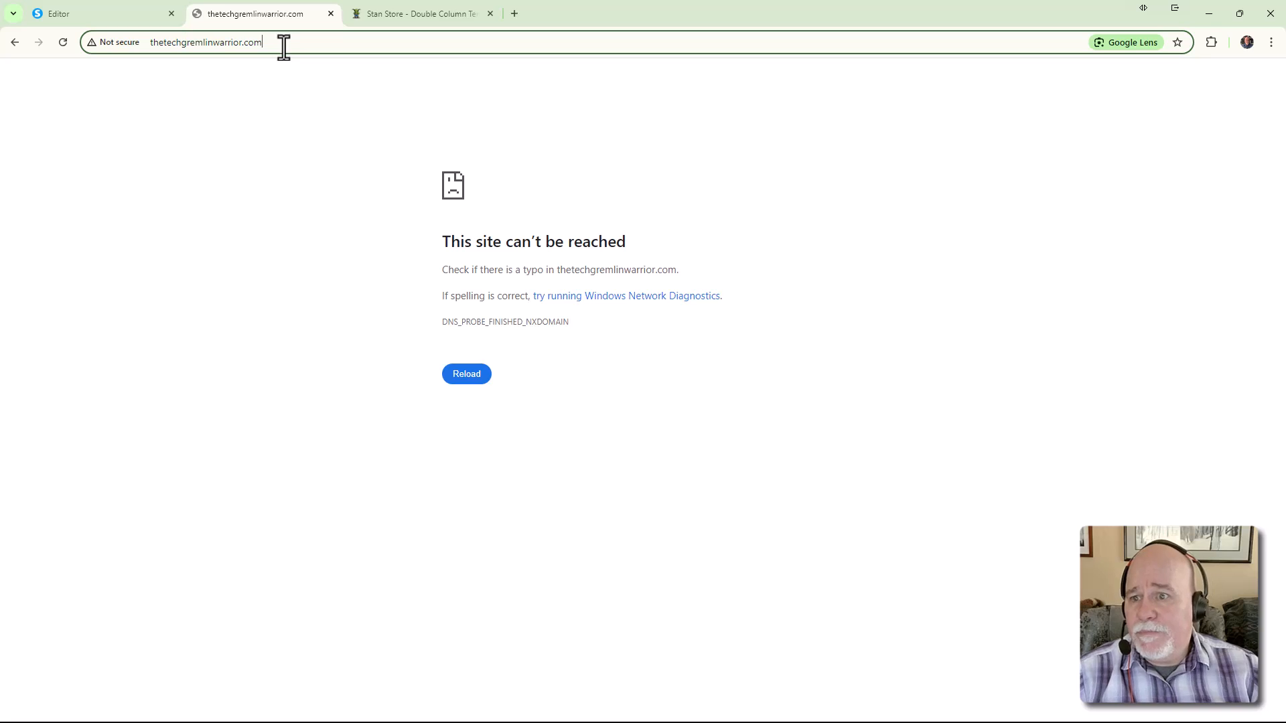
pyautogui.press('BackSpace')
pyautogui.press('BackSpace')
pyautogui.press('BackSpace')
pyautogui.press('BackSpace')
pyautogui.press('BackSpace')
pyautogui.press('BackSpace')
pyautogui.press('BackSpace')
pyautogui.press('BackSpace')
pyautogui.press('BackSpace')
pyautogui.press('BackSpace')
pyautogui.press('BackSpace')
pyautogui.press('BackSpace')
pyautogui.press('BackSpace')
pyautogui.press('BackSpace')
pyautogui.press('BackSpace')
pyautogui.press('BackSpace')
pyautogui.press('BackSpace')
pyautogui.press('BackSpace')
pyautogui.press('BackSpace')
pyautogui.press('BackSpace')
pyautogui.write('tech')
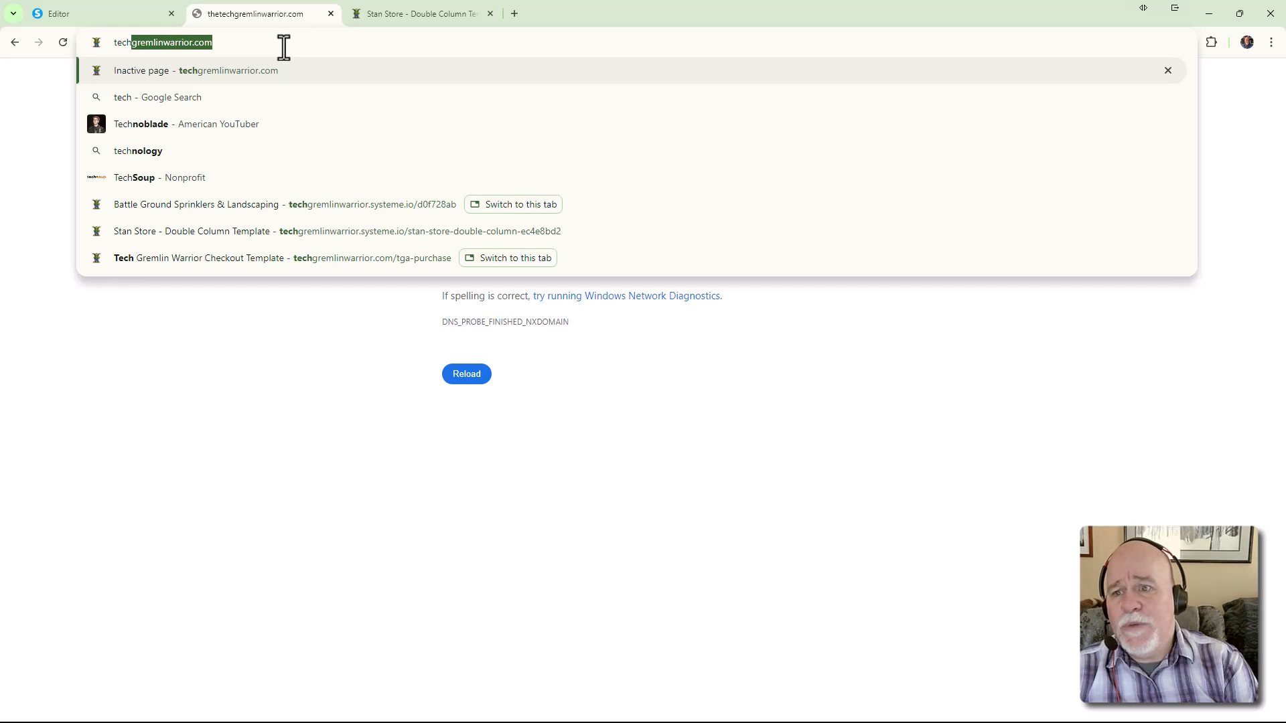
pyautogui.press('Return')
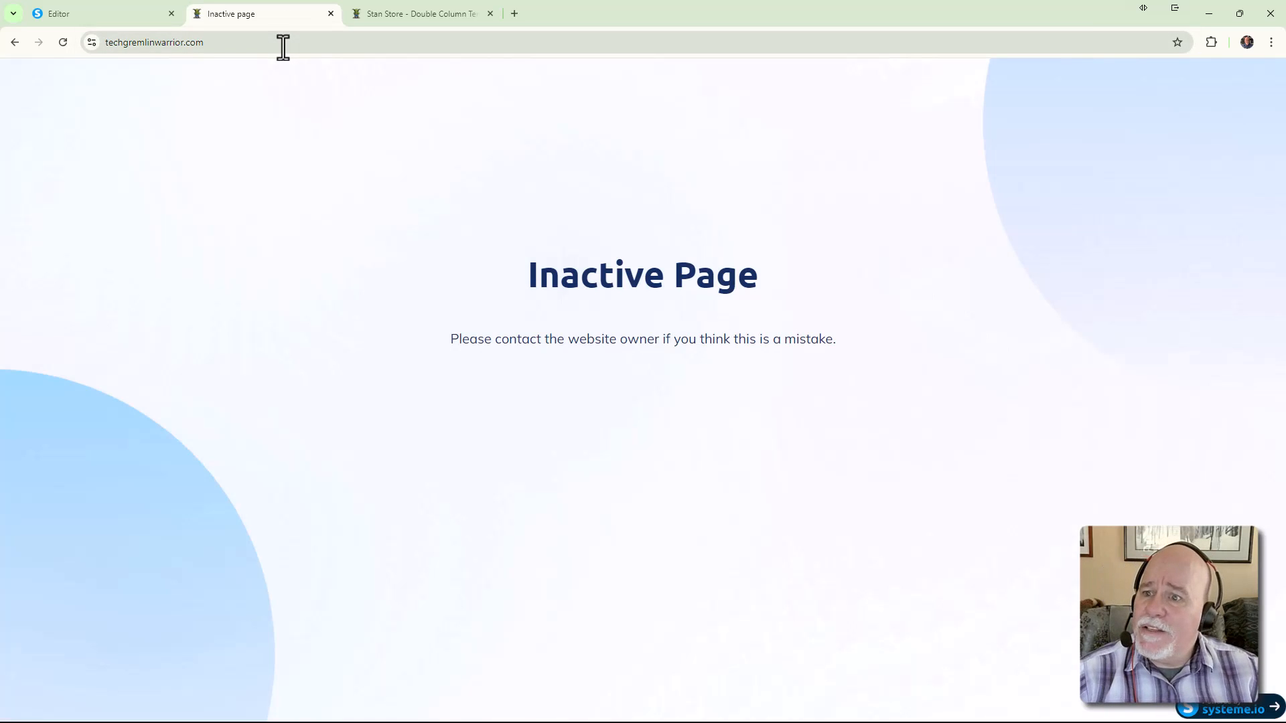
# Check the site's full https address, then close the Inactive Page tab
pyautogui.click(282, 46)
pyautogui.click(282, 46)
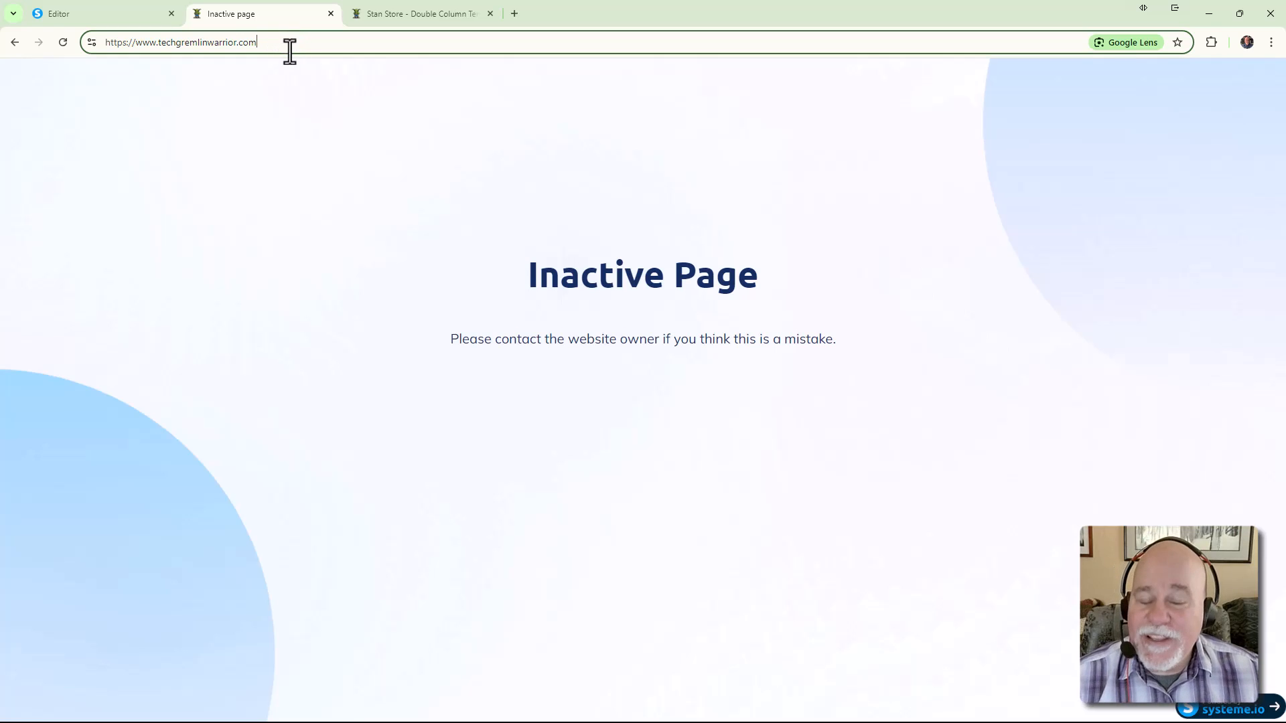
pyautogui.click(331, 13)
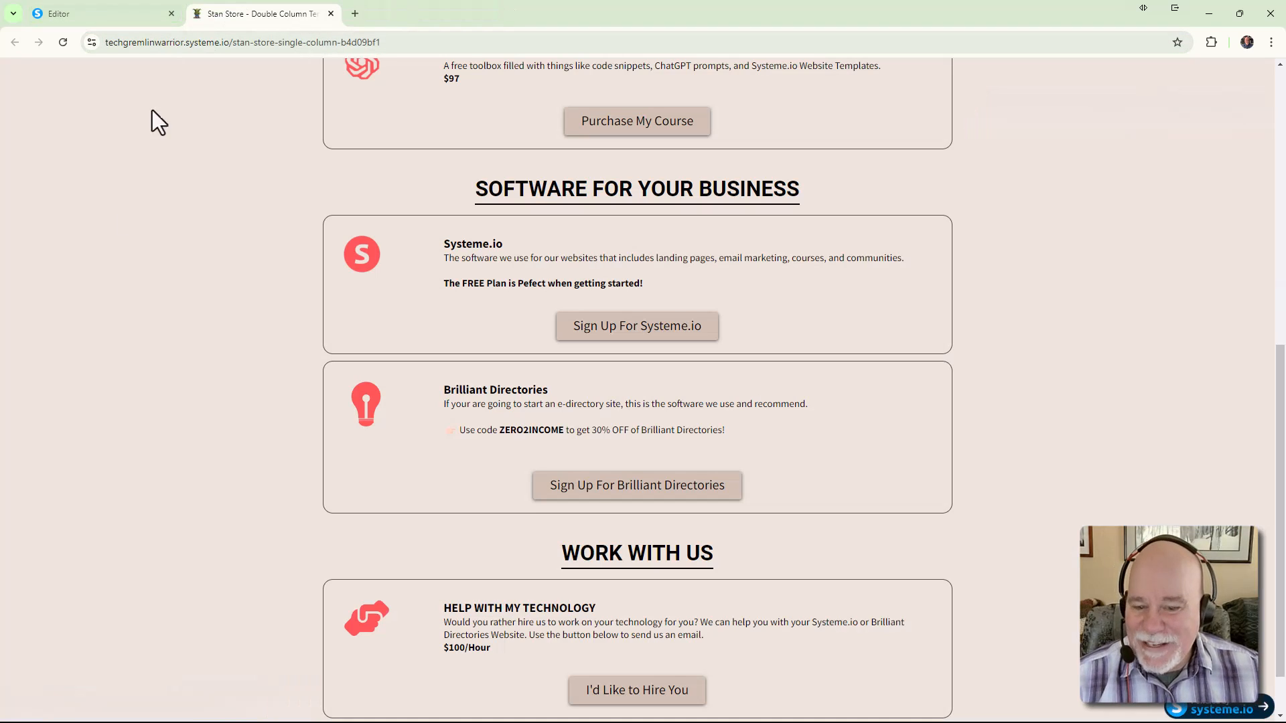
# Preview the squeeze page again from the editor, dismissing the preview notice
pyautogui.click(108, 18)
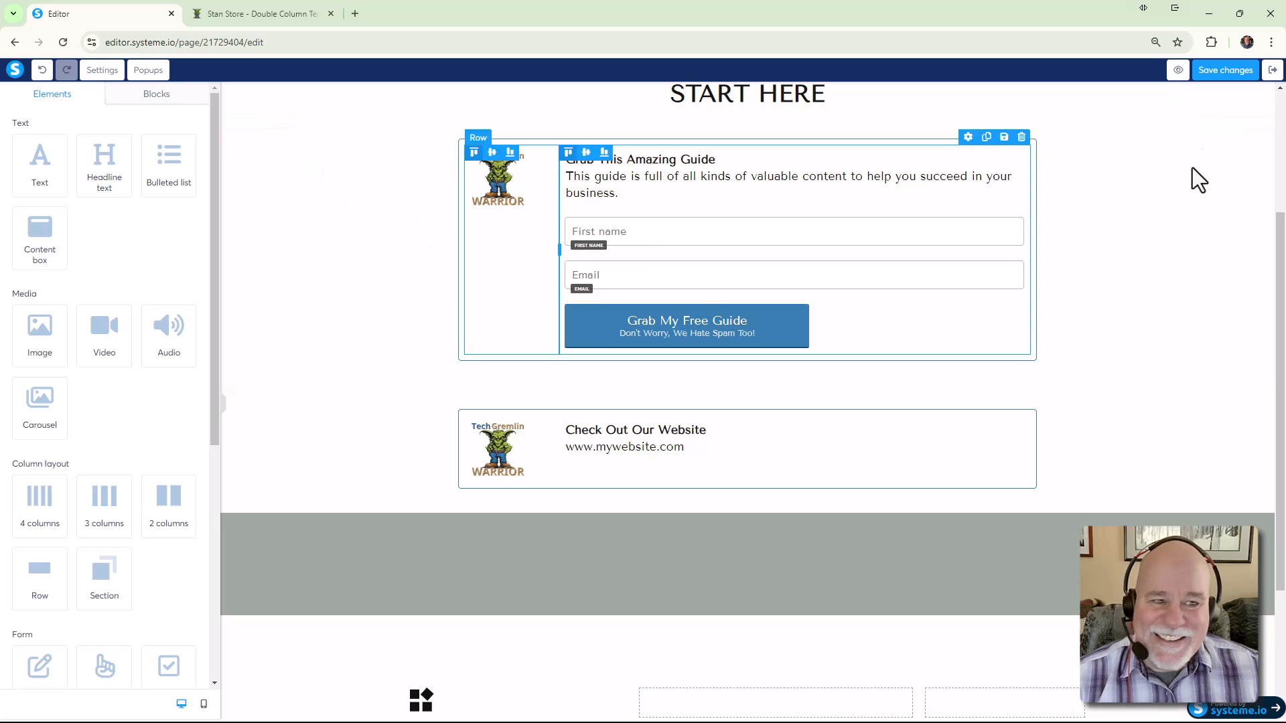
pyautogui.click(1179, 71)
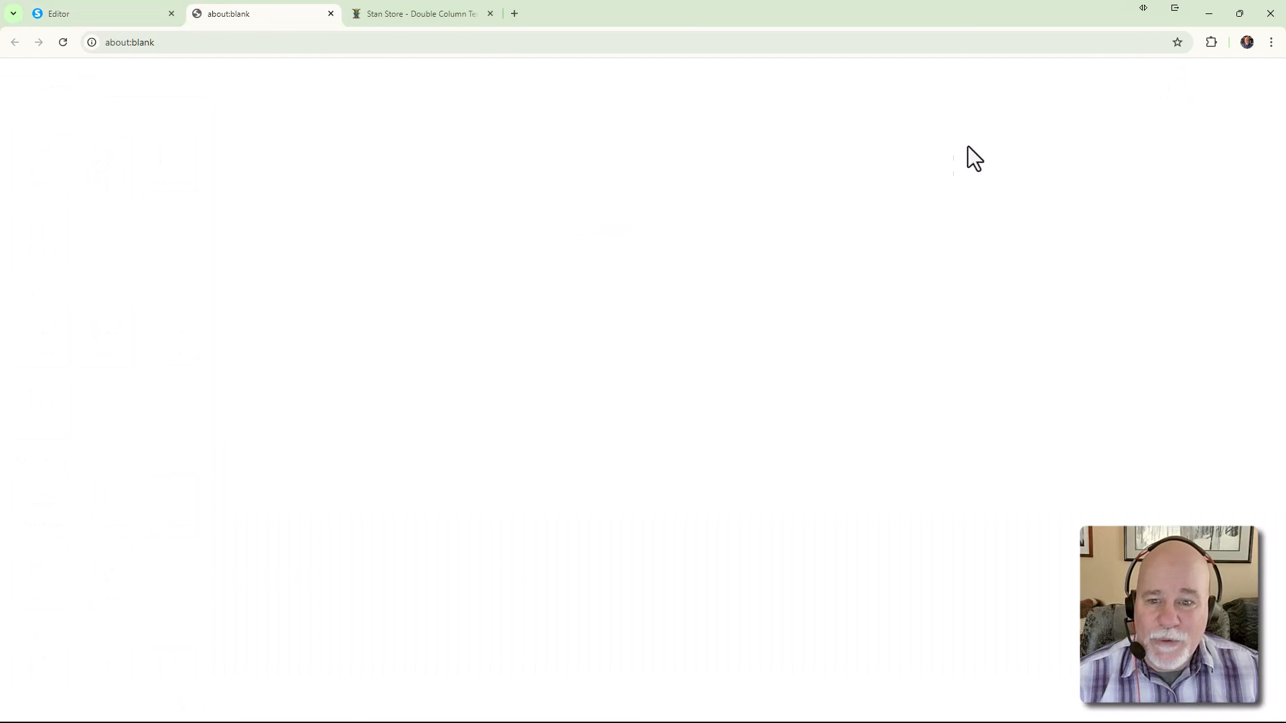
pyautogui.click(1263, 75)
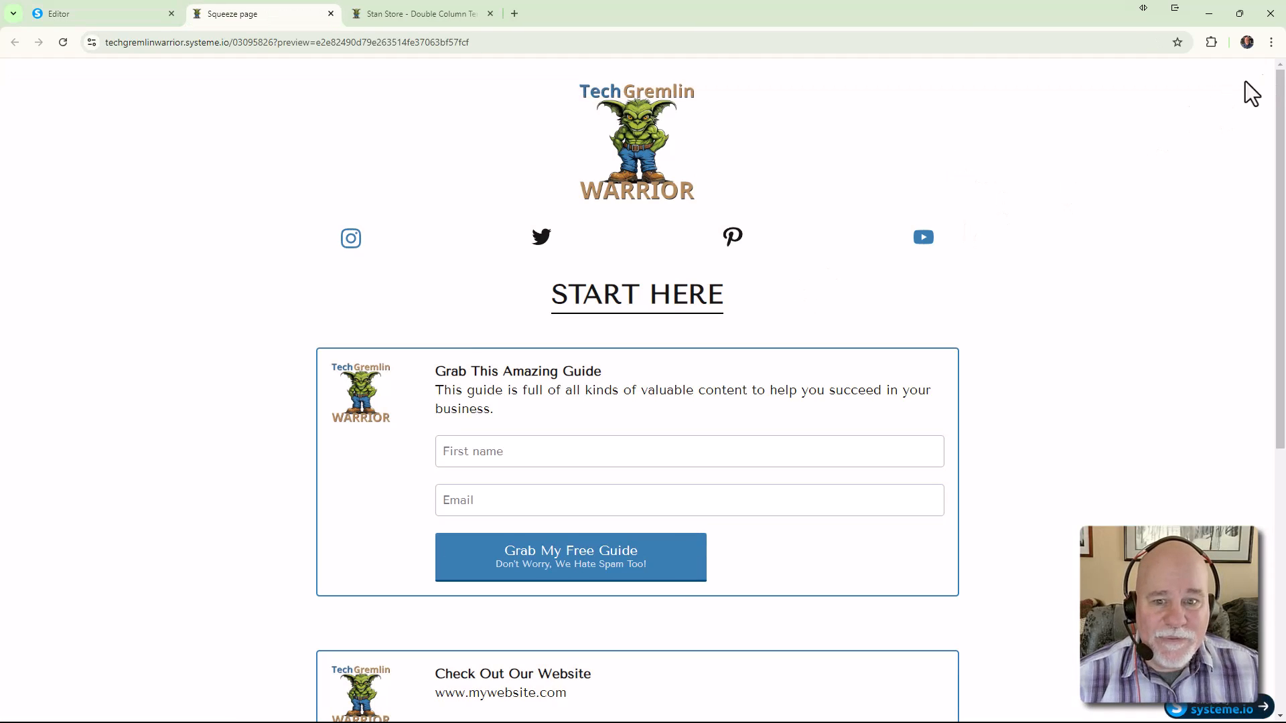
pyautogui.scroll(-3, 1168, 284)
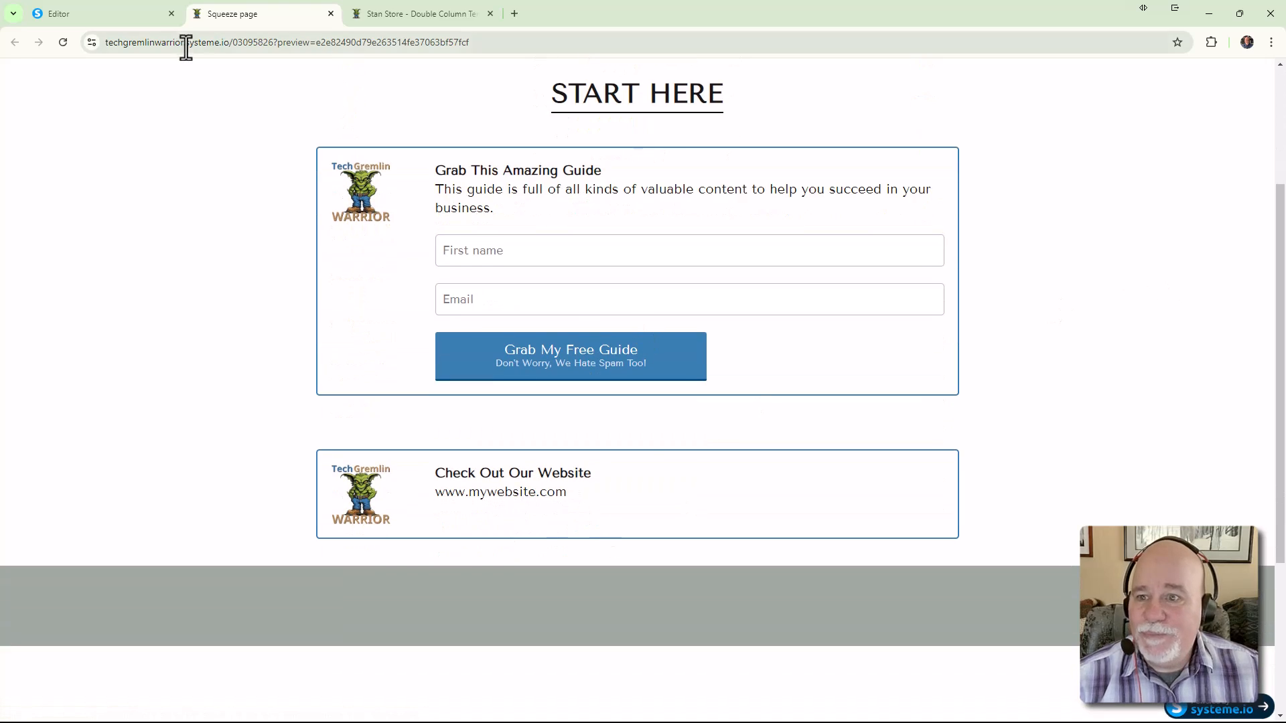
# Back in the editor, duplicate the 'Check Out Our Website' box
pyautogui.click(115, 18)
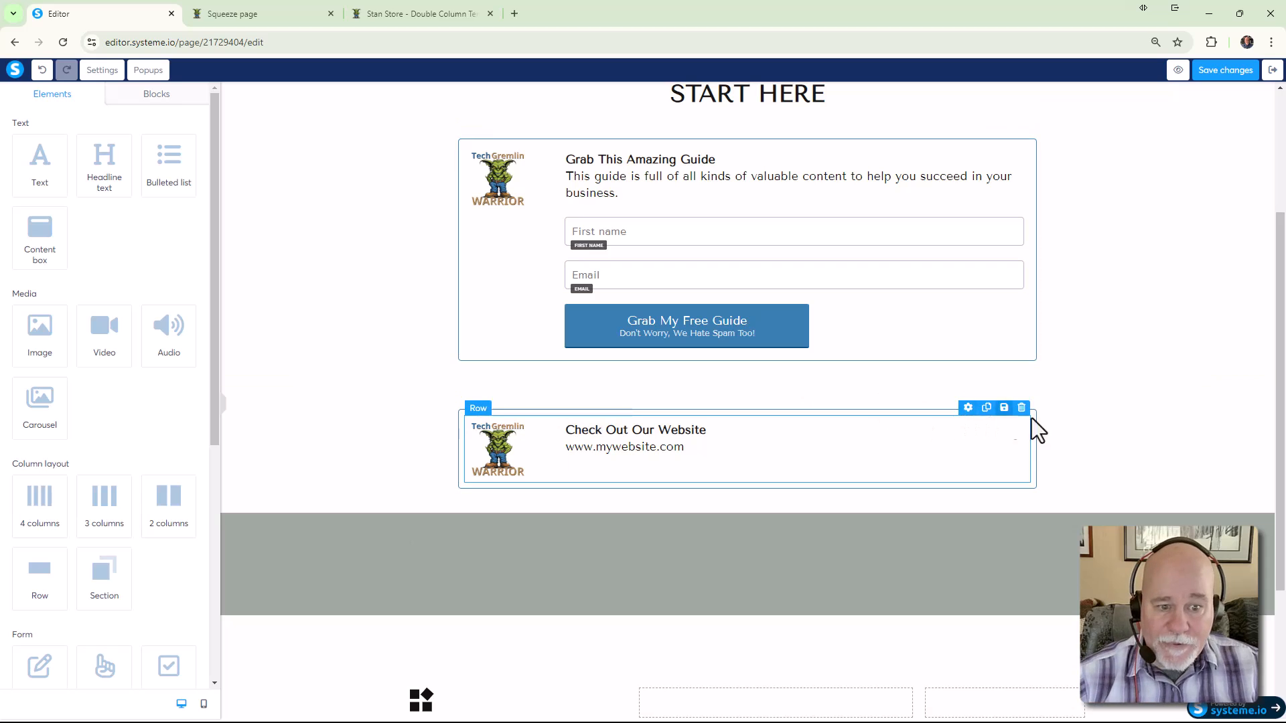
pyautogui.click(1232, 377)
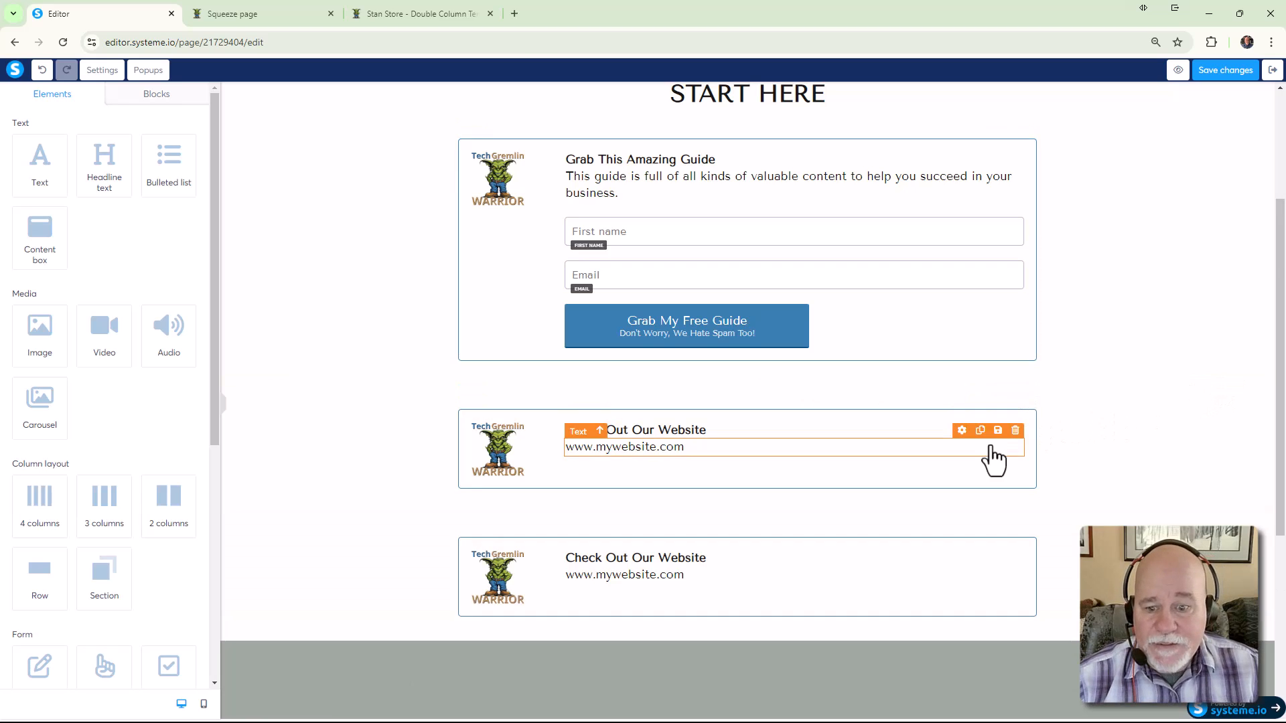
pyautogui.scroll(-2, 634, 451)
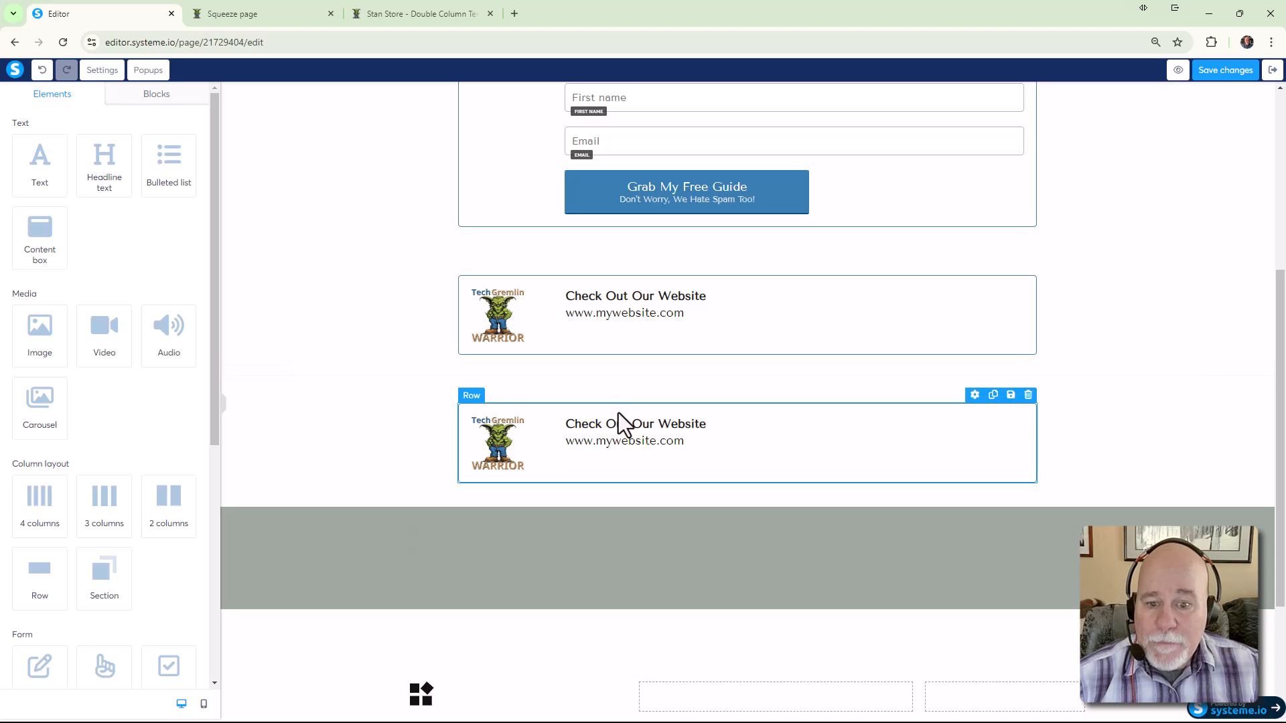
pyautogui.scroll(5, 625, 417)
pyautogui.scroll(-3, 625, 416)
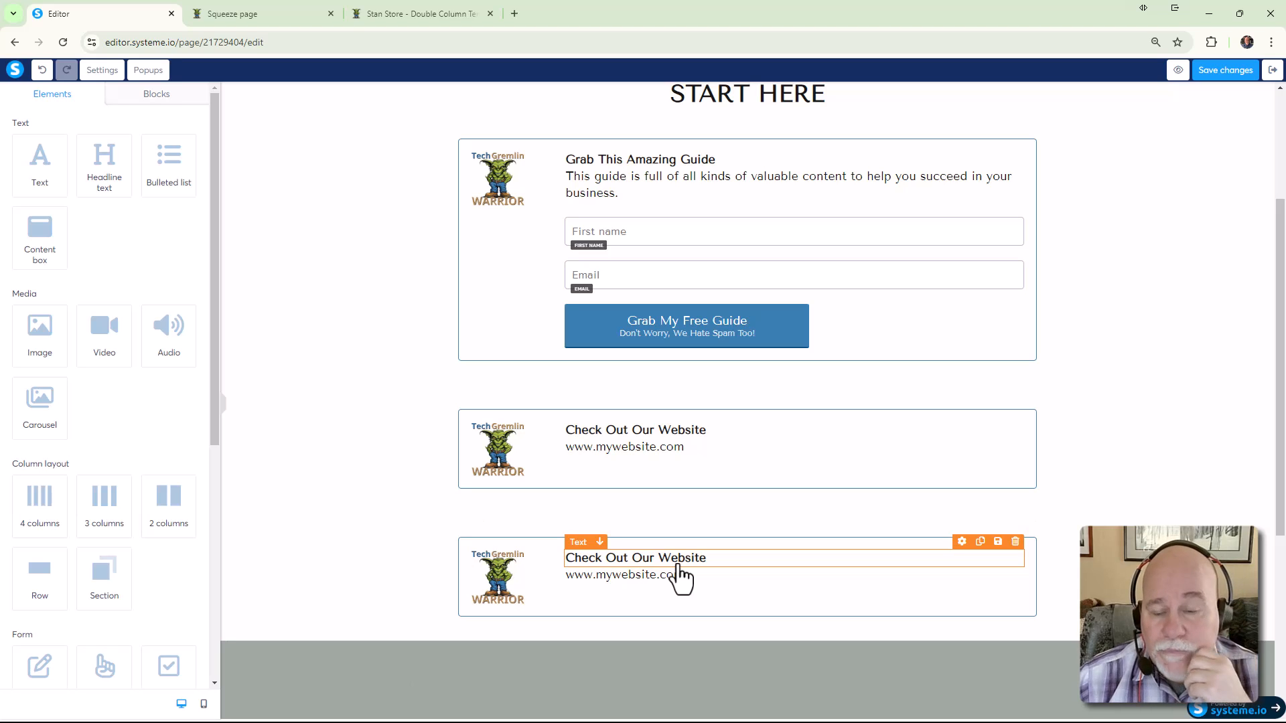
# Compare against the live Stan Store page and squeeze page preview, then return to the editor
pyautogui.click(421, 20)
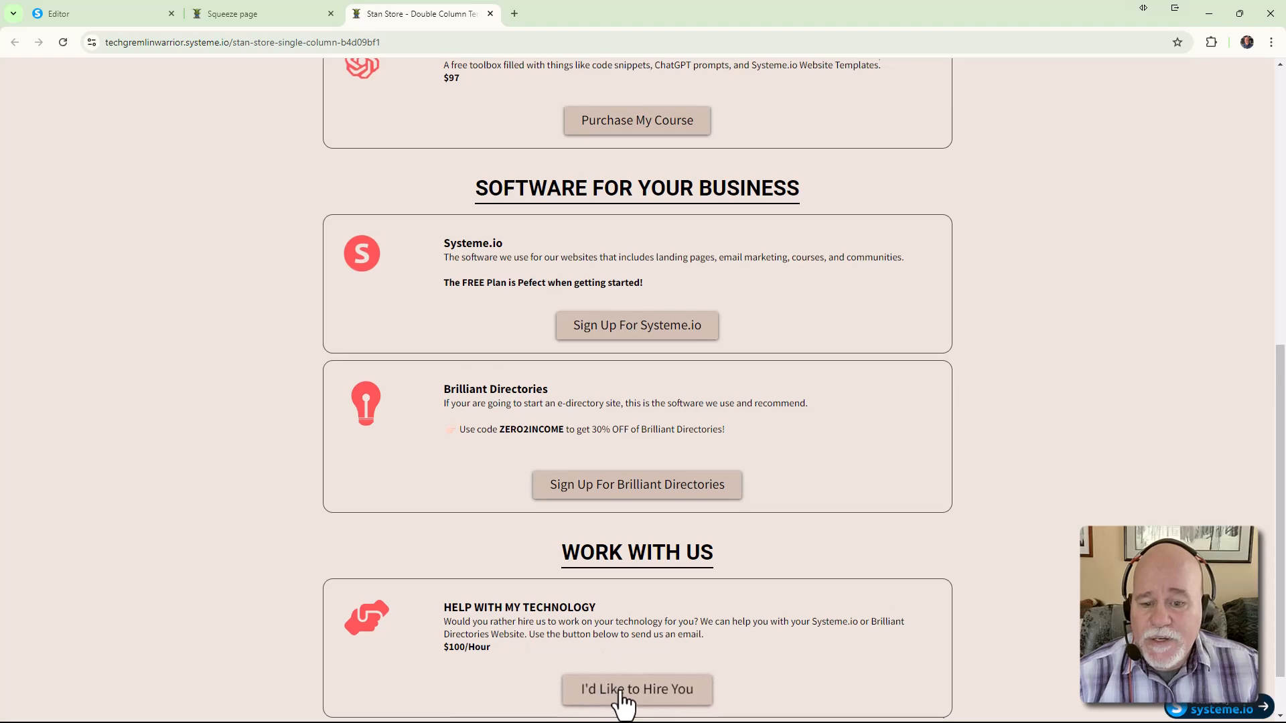
pyautogui.scroll(-1, 620, 697)
pyautogui.click(295, 16)
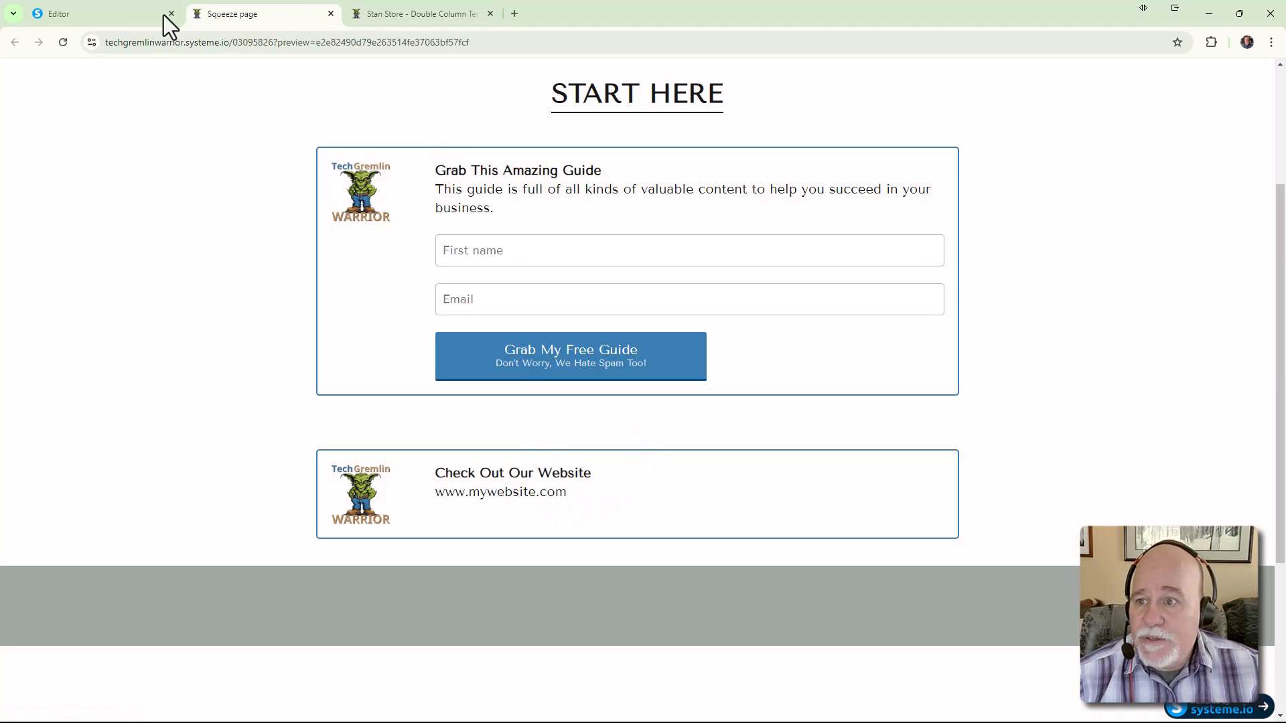
pyautogui.click(124, 16)
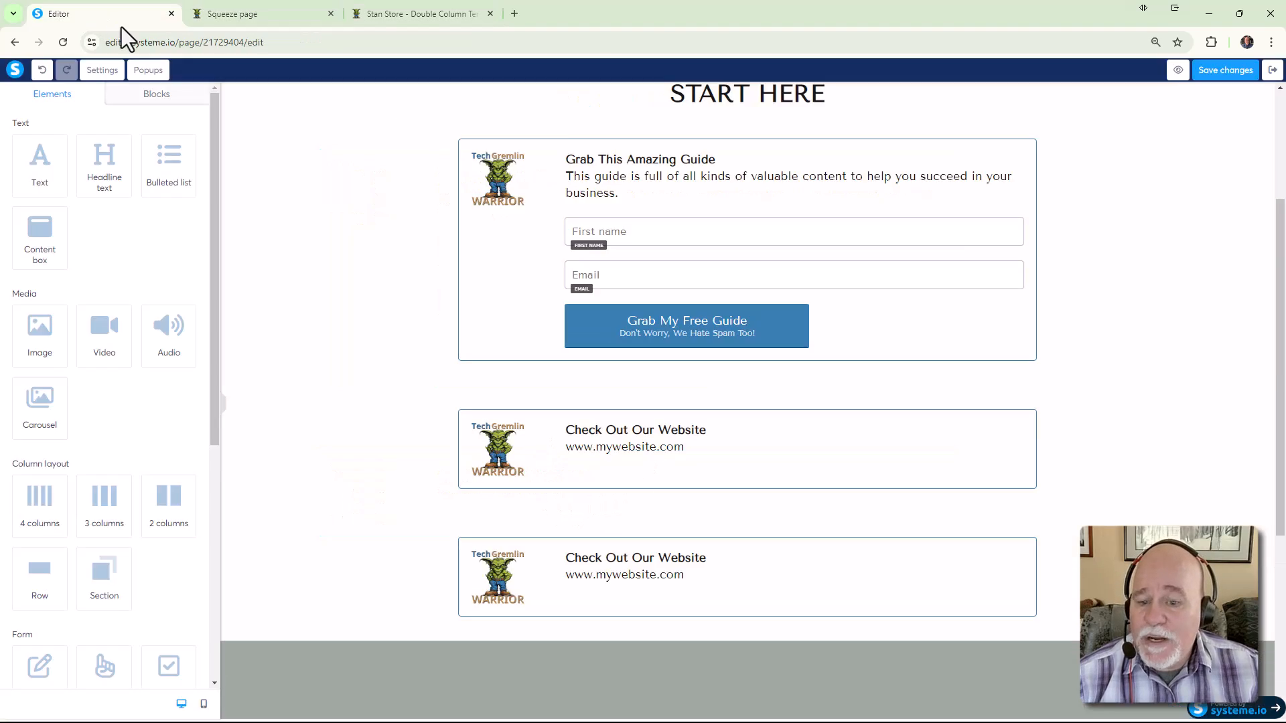
# Try retyping the bottom box's heading as 'Work', then undo and restore the duplicated box
pyautogui.click(705, 561)
pyautogui.moveTo(706, 561); pyautogui.dragTo(564, 559)
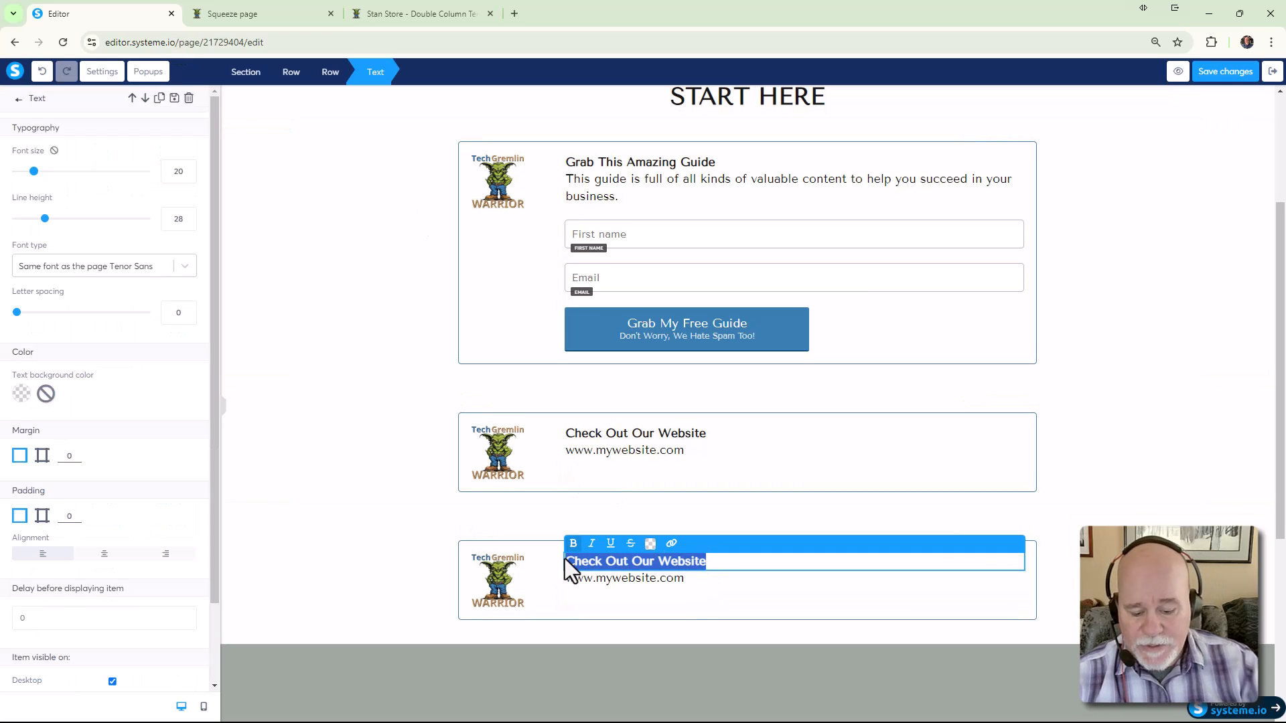
pyautogui.press('BackSpace')
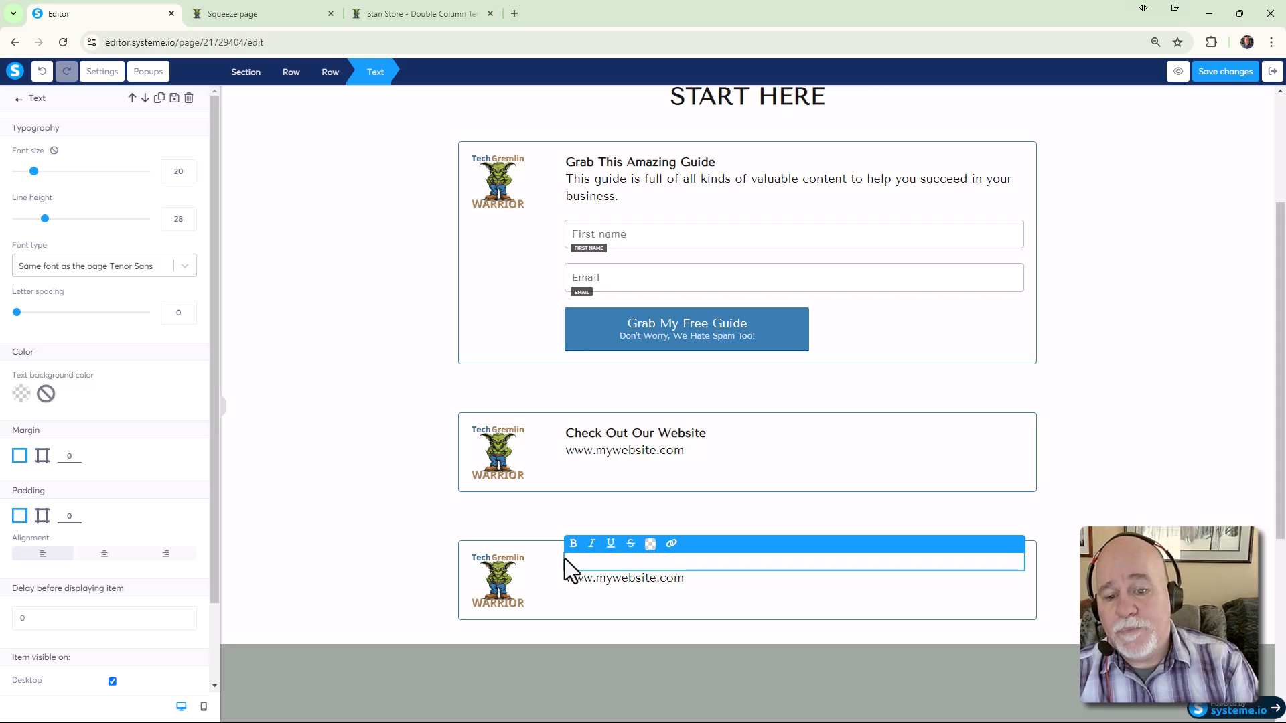
pyautogui.write('Work')
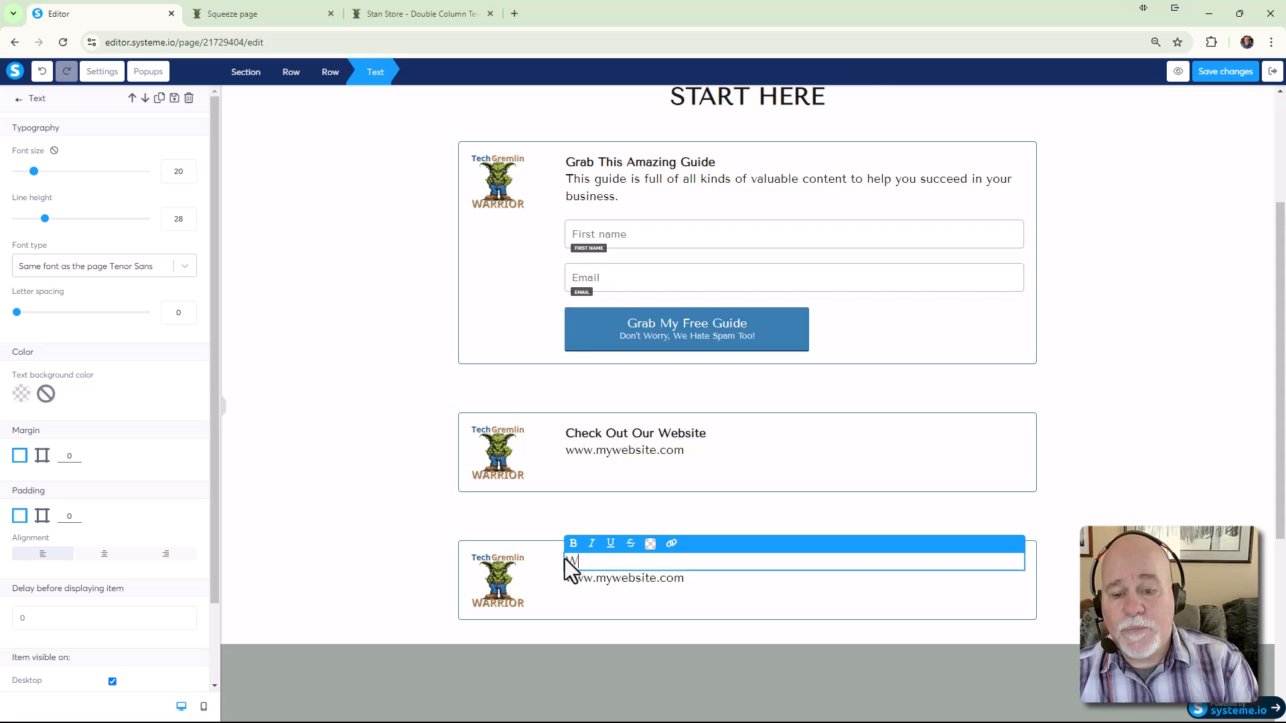
pyautogui.hotkey('ctrl', 'z')
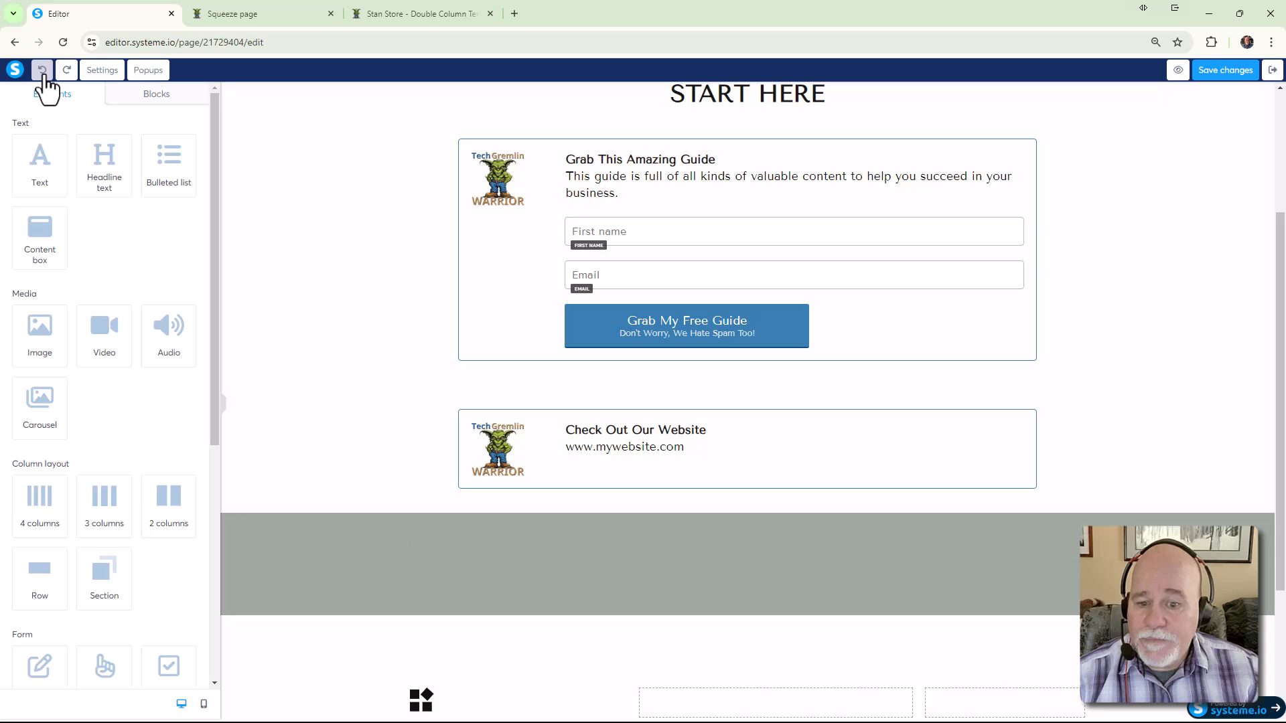
pyautogui.click(66, 69)
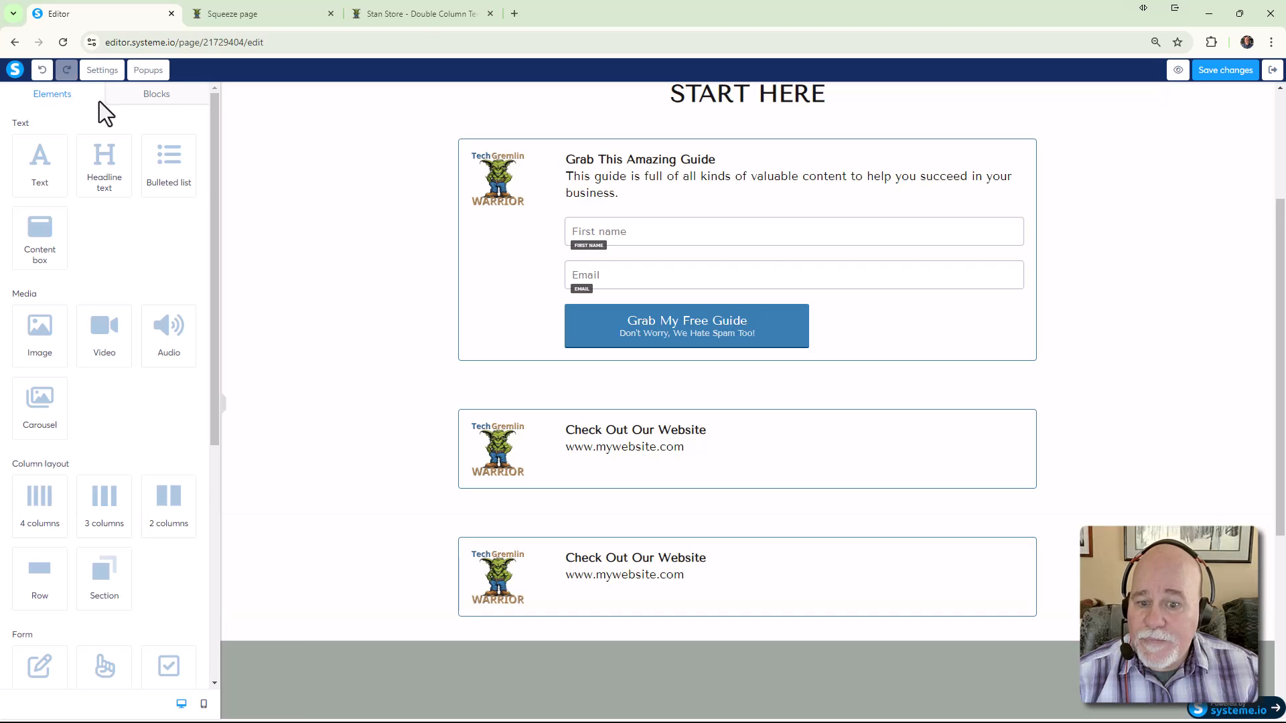
# Rename the third box's heading to 'Coach with Me'
pyautogui.click(634, 559)
pyautogui.click(694, 558)
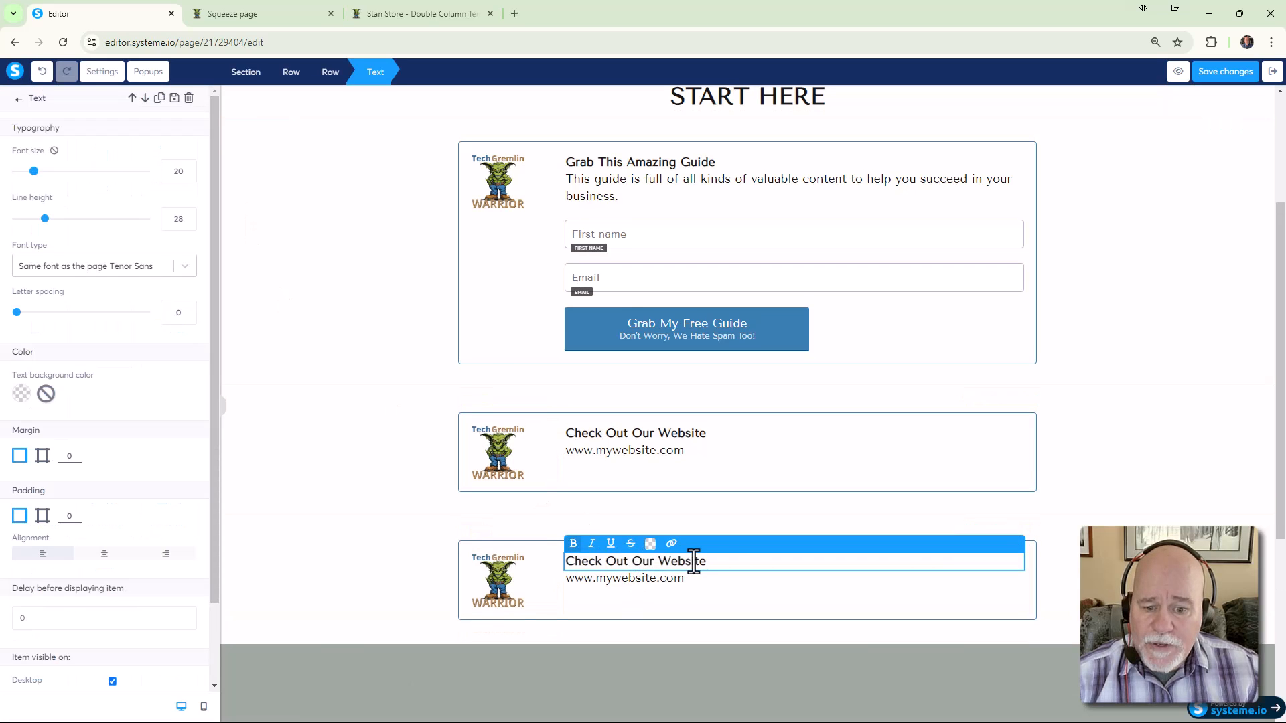
pyautogui.moveTo(728, 561); pyautogui.dragTo(658, 563)
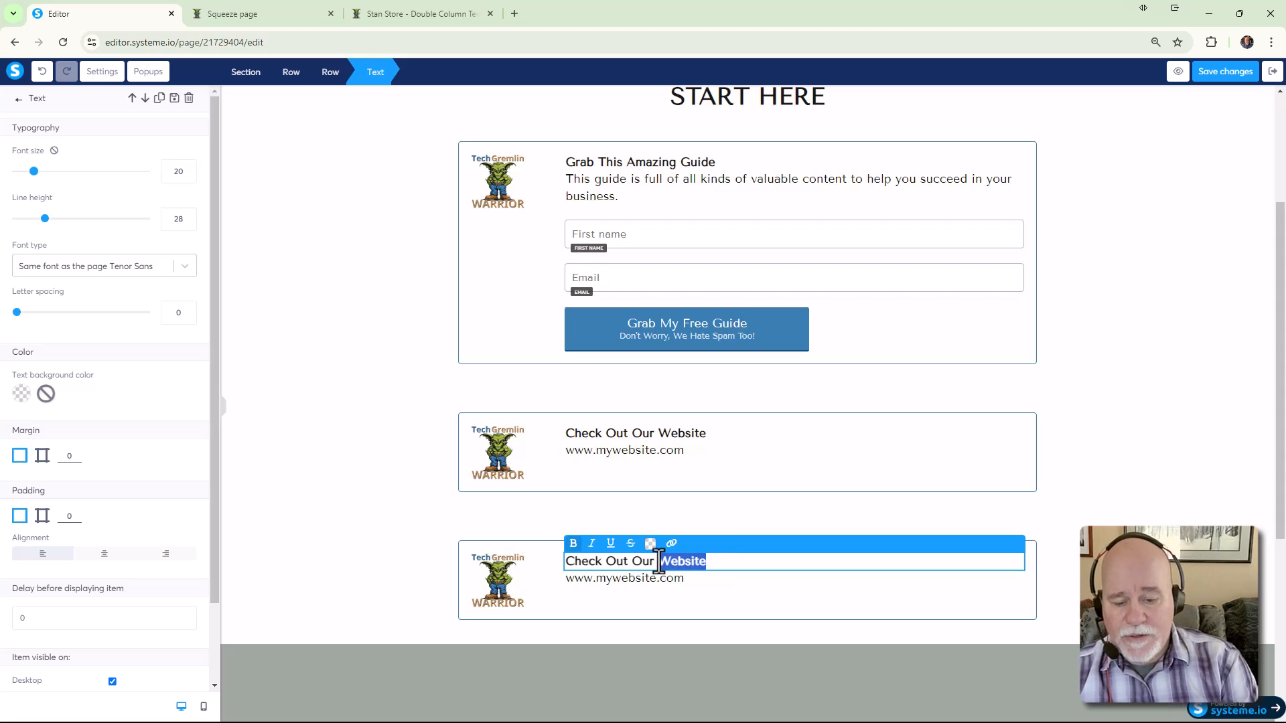
pyautogui.write('Co')
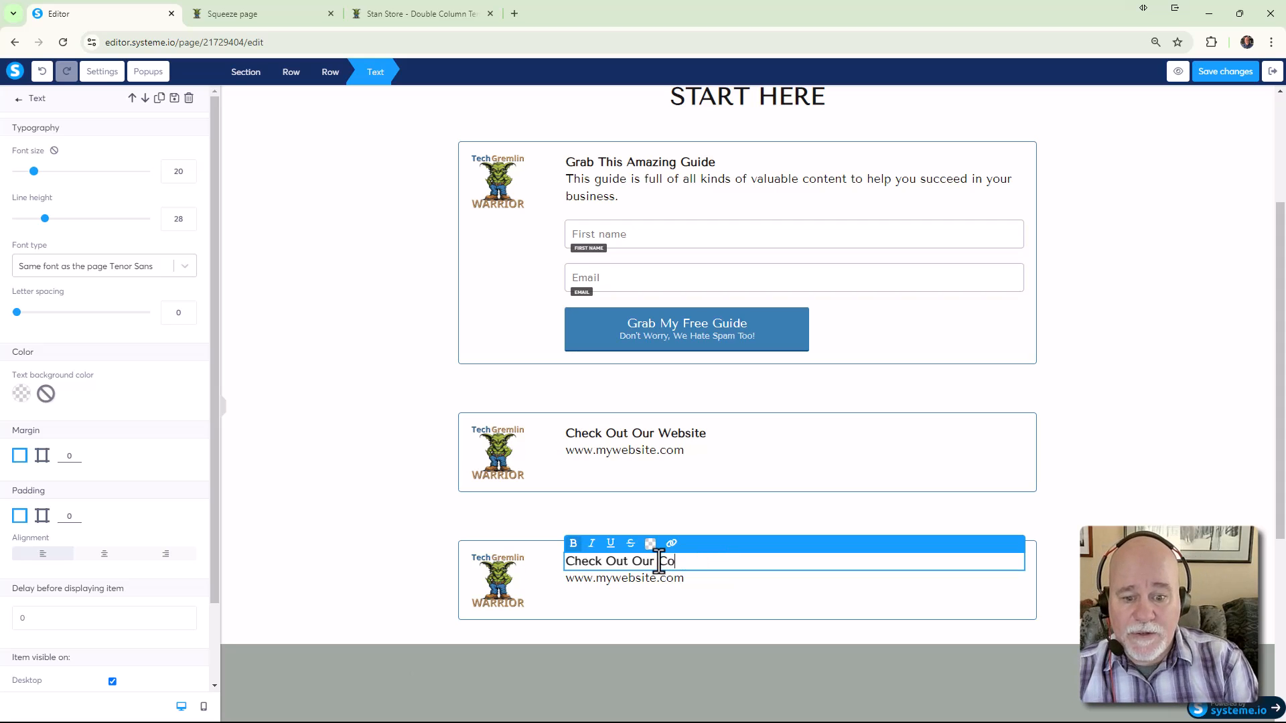
pyautogui.write('ach with Me')
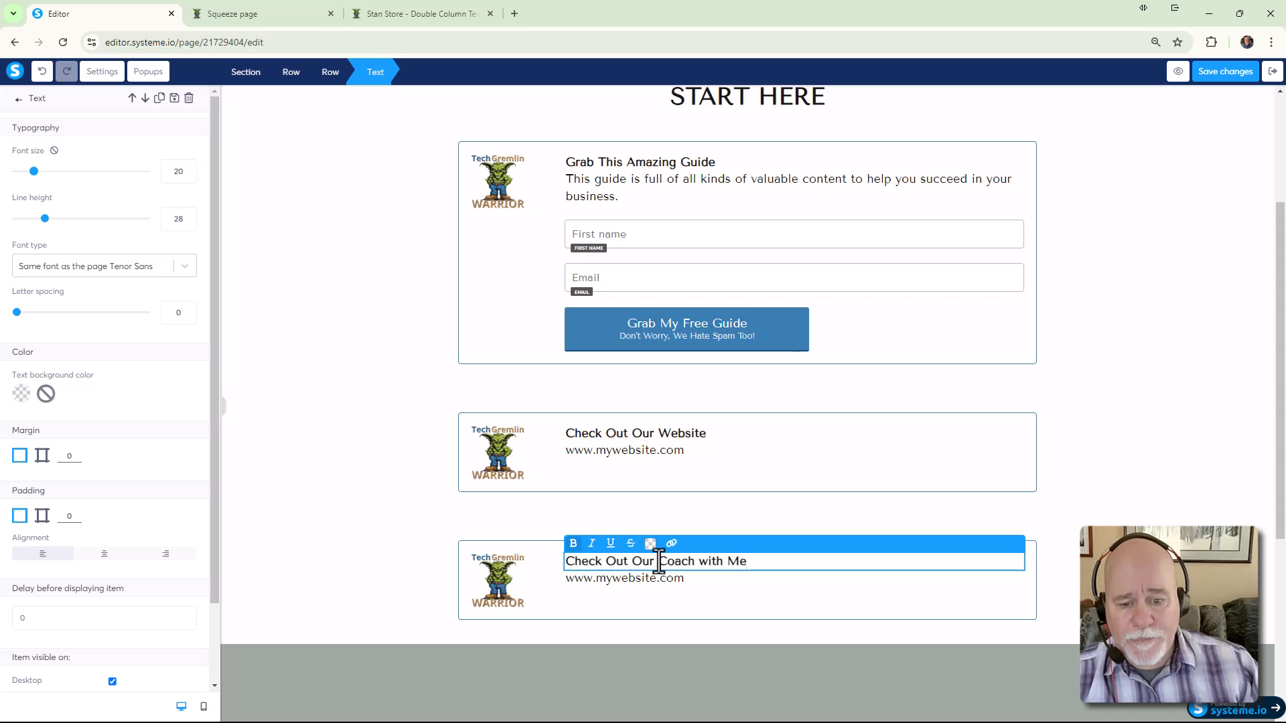
pyautogui.click(658, 563)
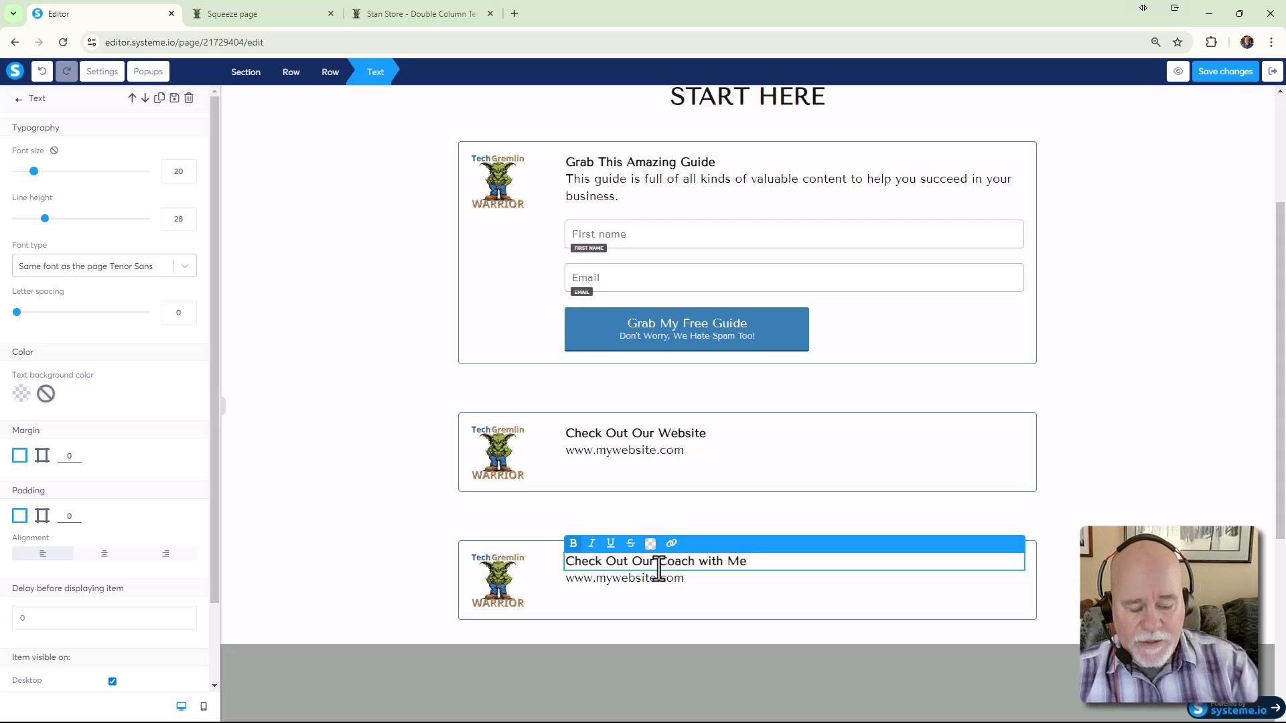
pyautogui.press('BackSpace')
pyautogui.press('BackSpace')
pyautogui.press('BackSpace')
pyautogui.press('BackSpace')
pyautogui.press('BackSpace')
pyautogui.press('BackSpace')
pyautogui.press('BackSpace')
pyautogui.press('BackSpace')
pyautogui.press('BackSpace')
pyautogui.press('BackSpace')
pyautogui.press('BackSpace')
pyautogui.press('BackSpace')
pyautogui.press('BackSpace')
pyautogui.press('BackSpace')
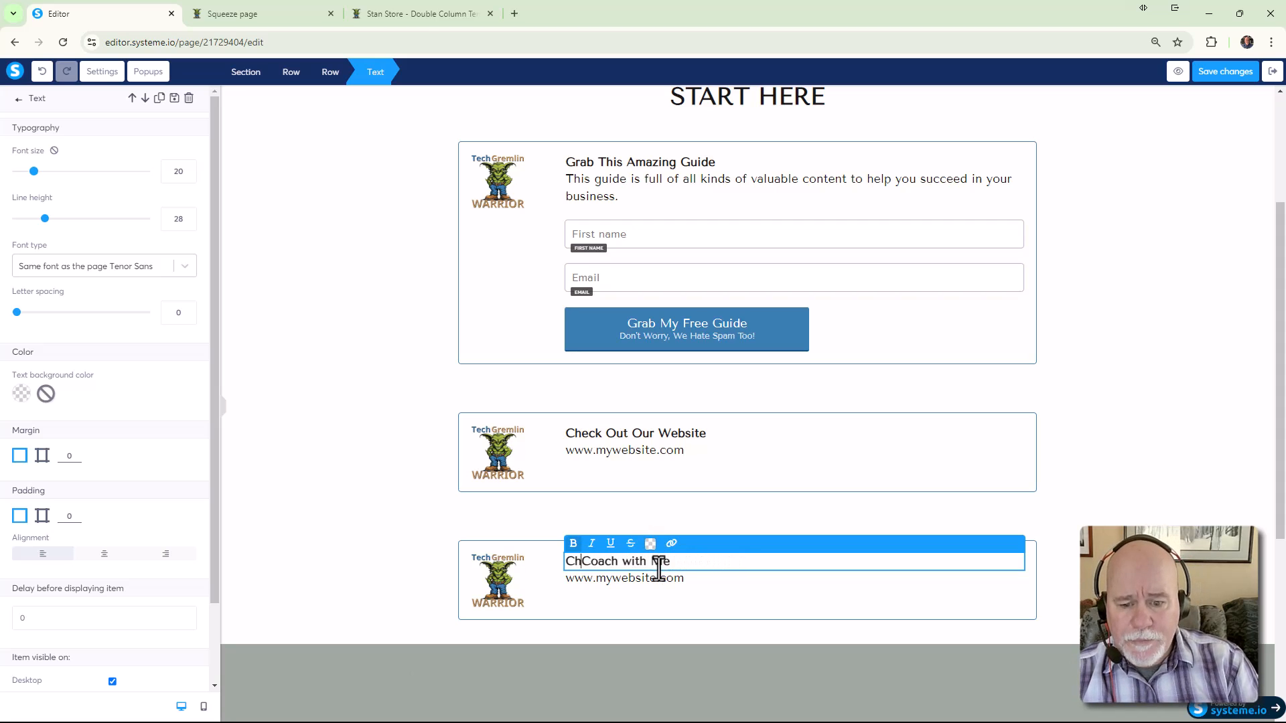
pyautogui.click(696, 583)
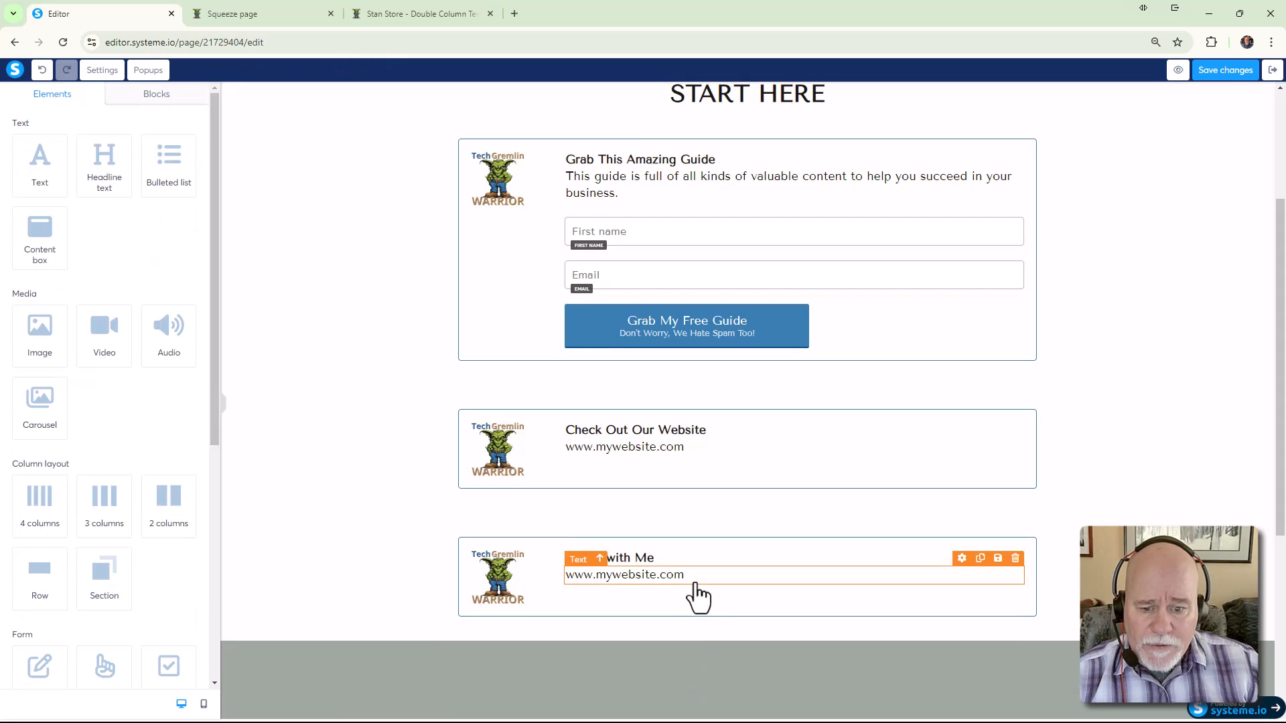
# Delete the website URL line from the Coach with Me box
pyautogui.click(1016, 560)
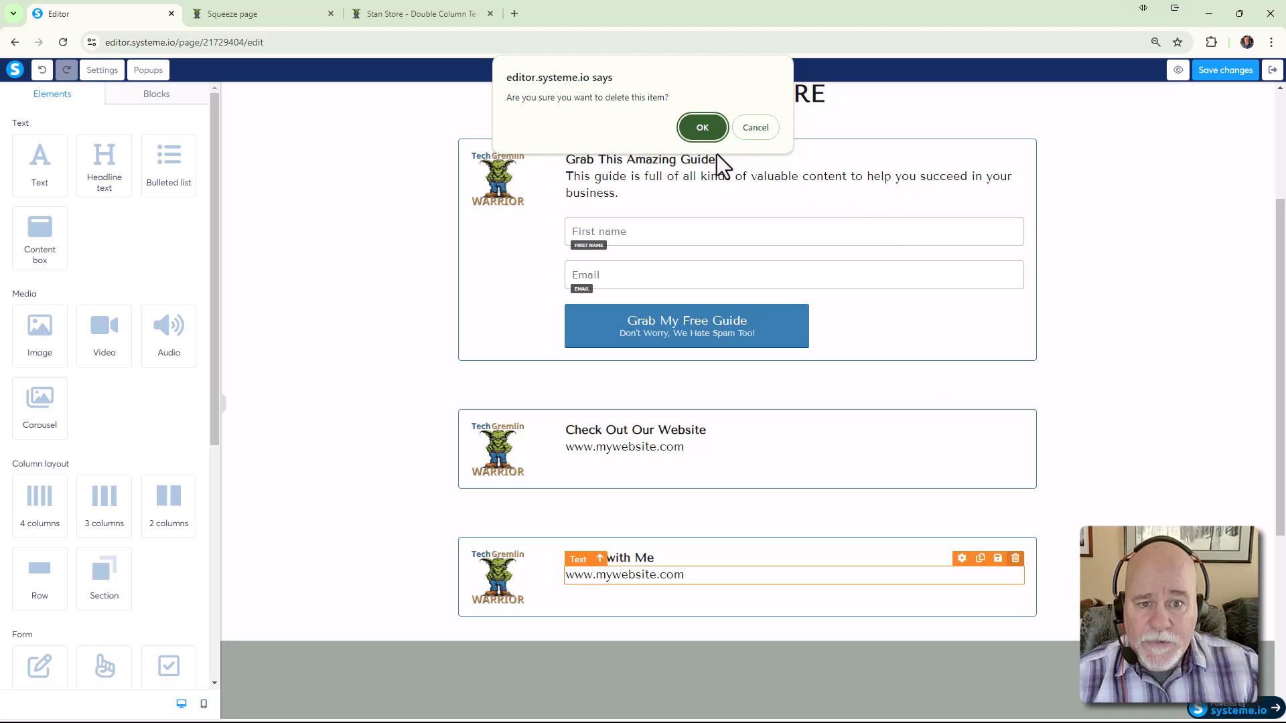
pyautogui.press('Return')
pyautogui.scroll(3, 319, 298)
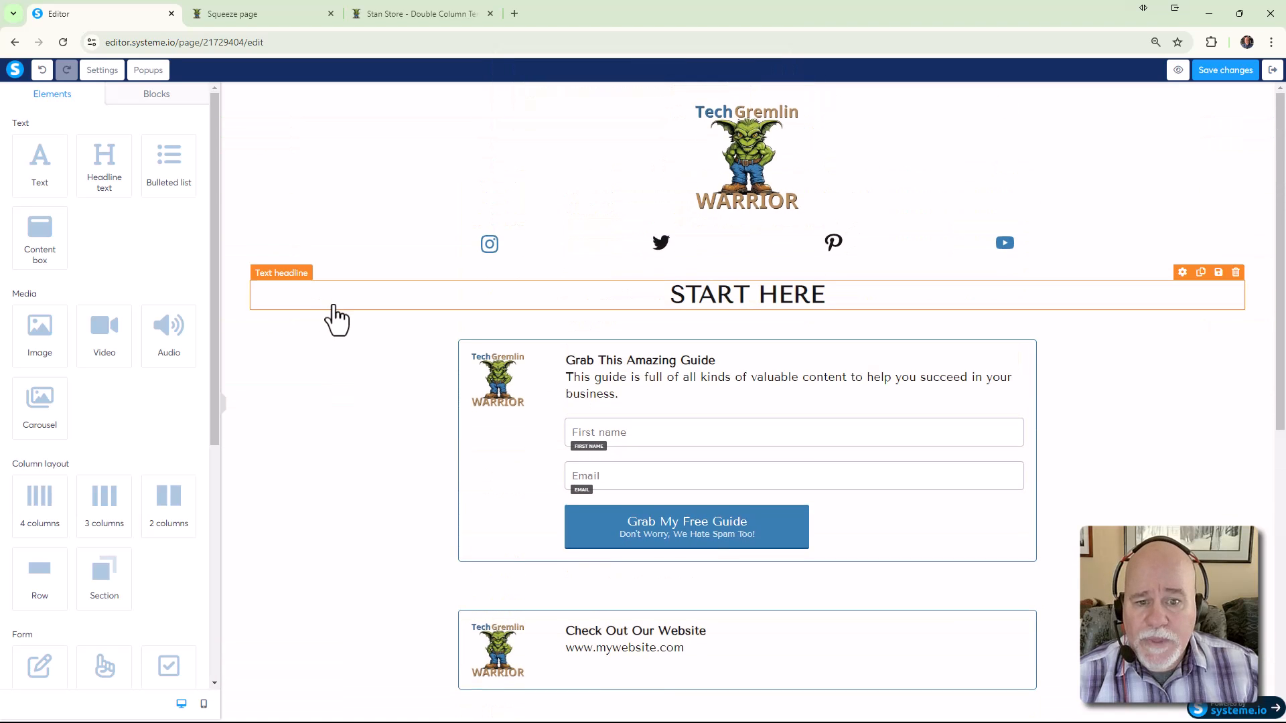
pyautogui.scroll(-3, 319, 315)
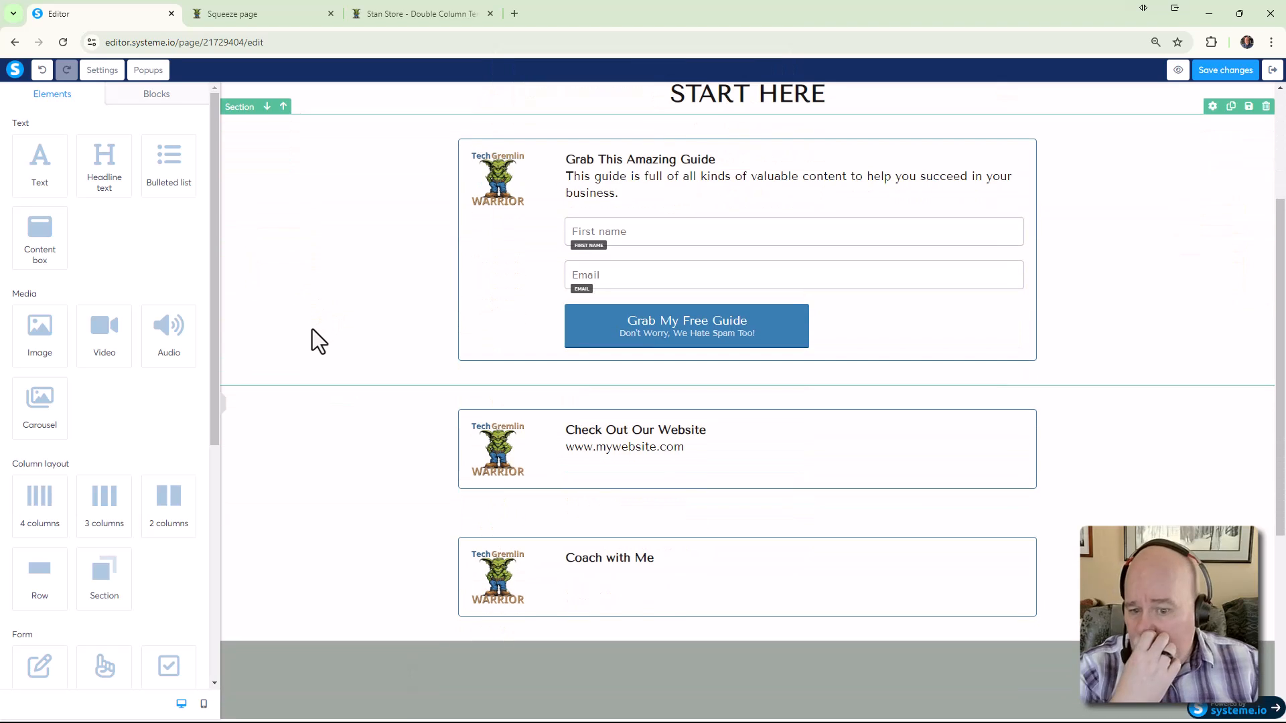
pyautogui.click(602, 604)
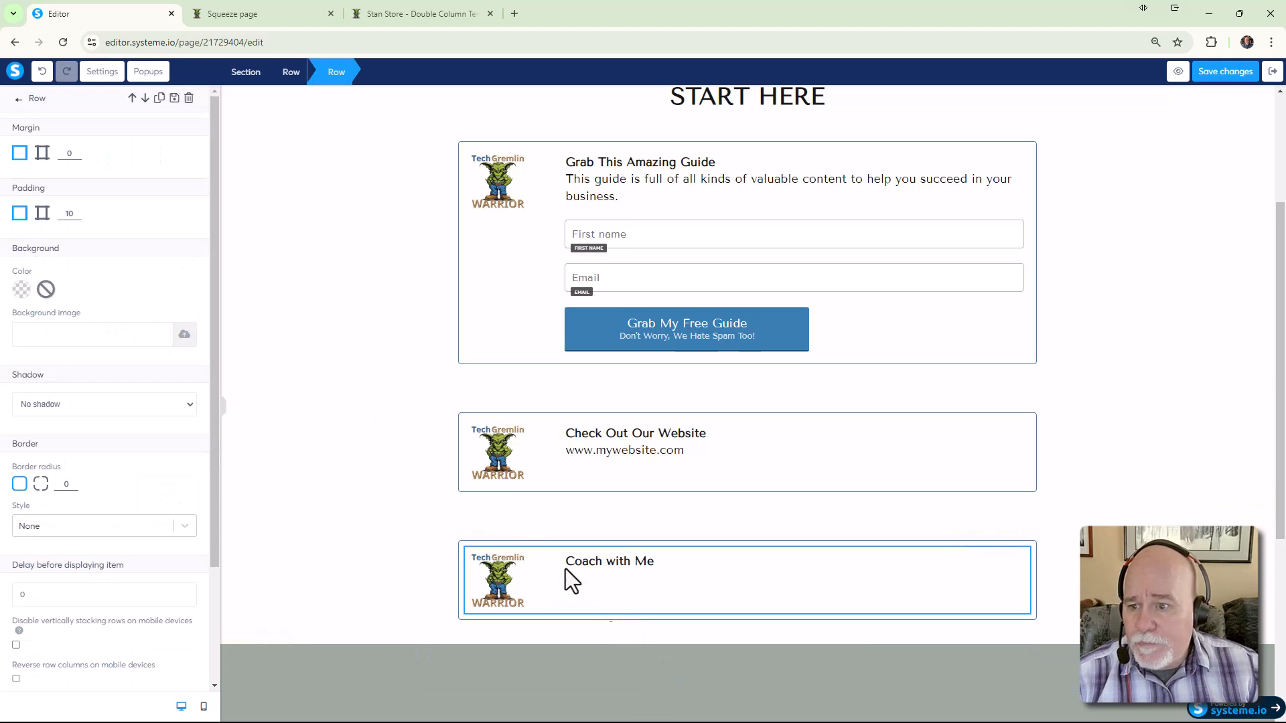
pyautogui.scroll(-5, 77, 262)
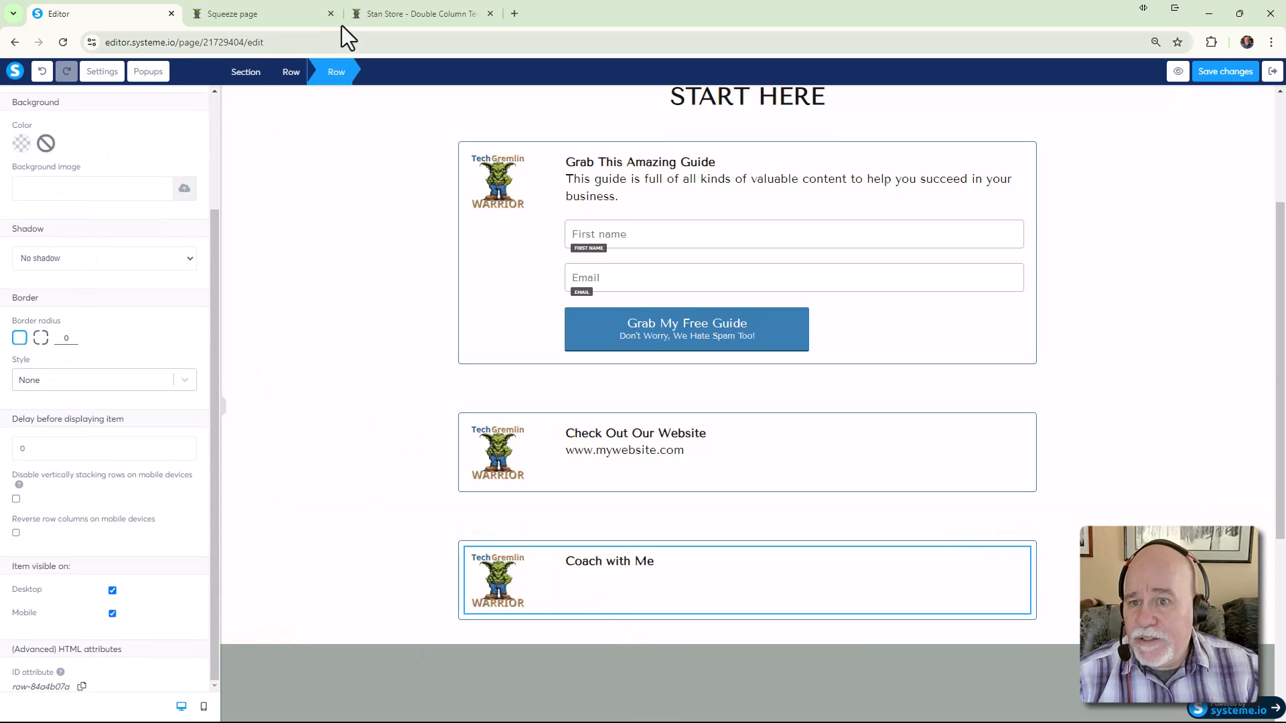
# Check the Stan Store page and squeeze page preview, then return to the editor
pyautogui.click(403, 14)
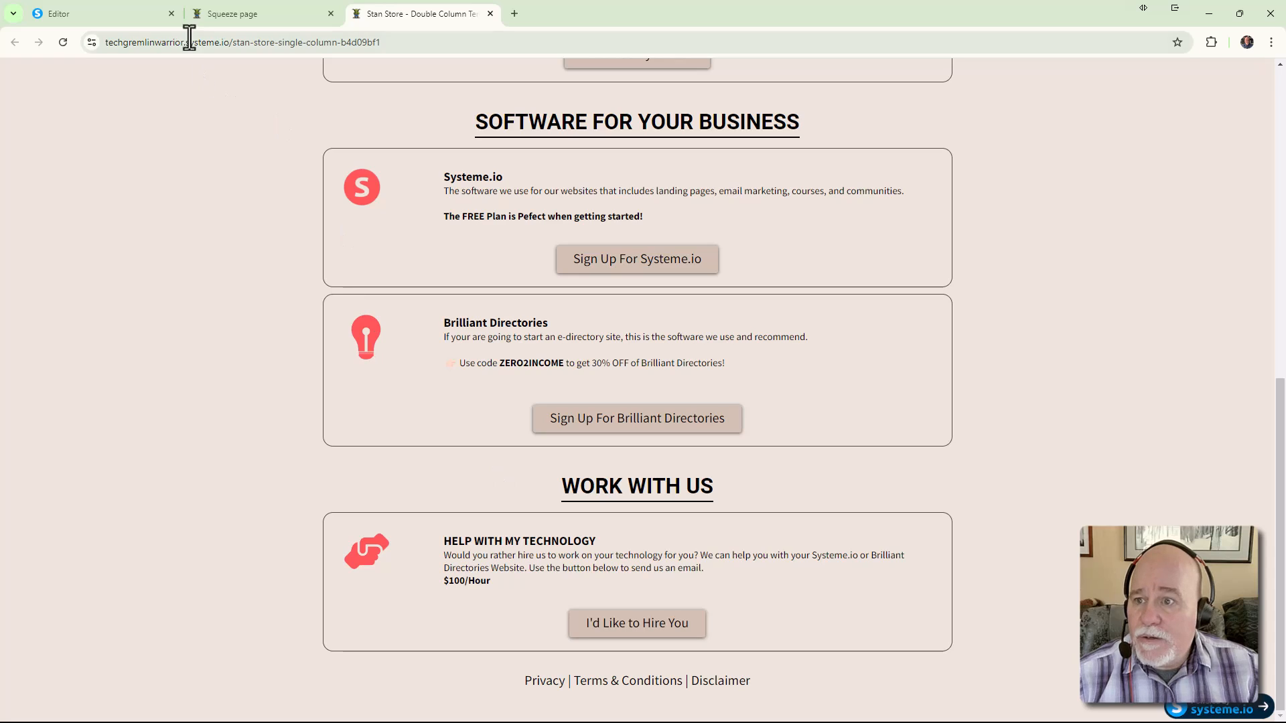
pyautogui.click(227, 20)
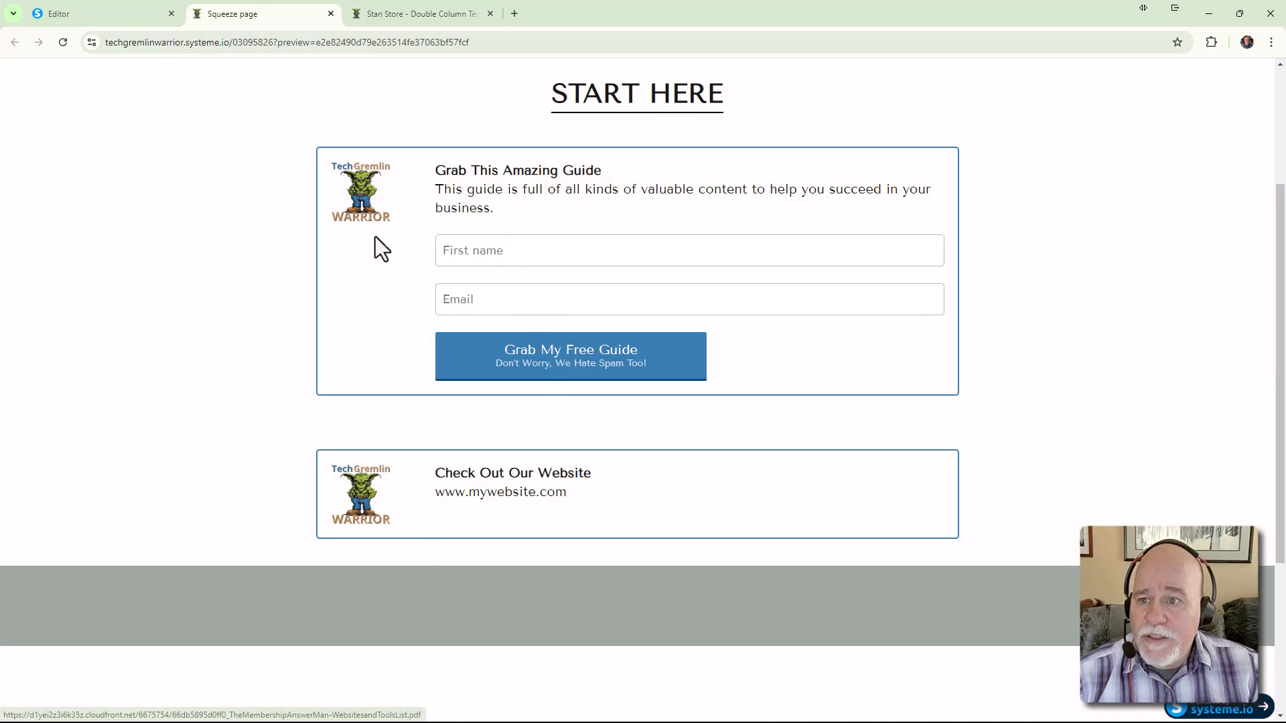
pyautogui.click(115, 16)
# Set the Grab My Free Guide button's left/right padding to 30
pyautogui.click(604, 320)
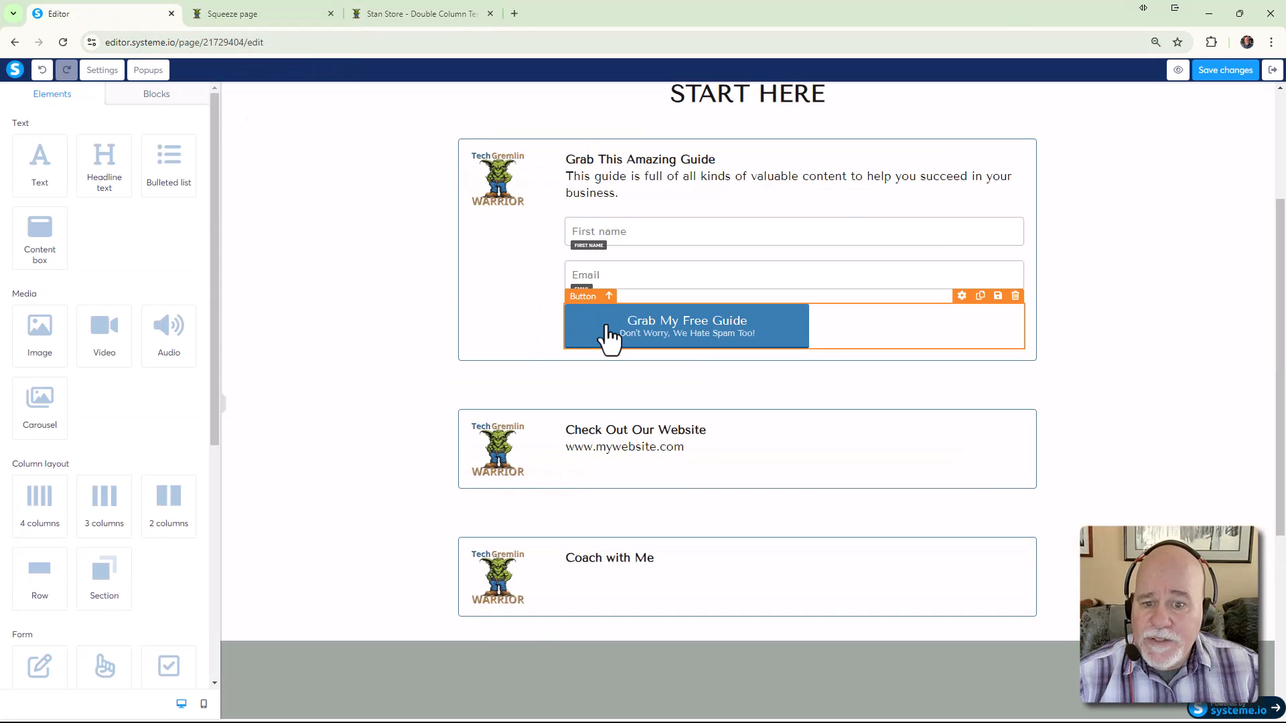
pyautogui.click(655, 329)
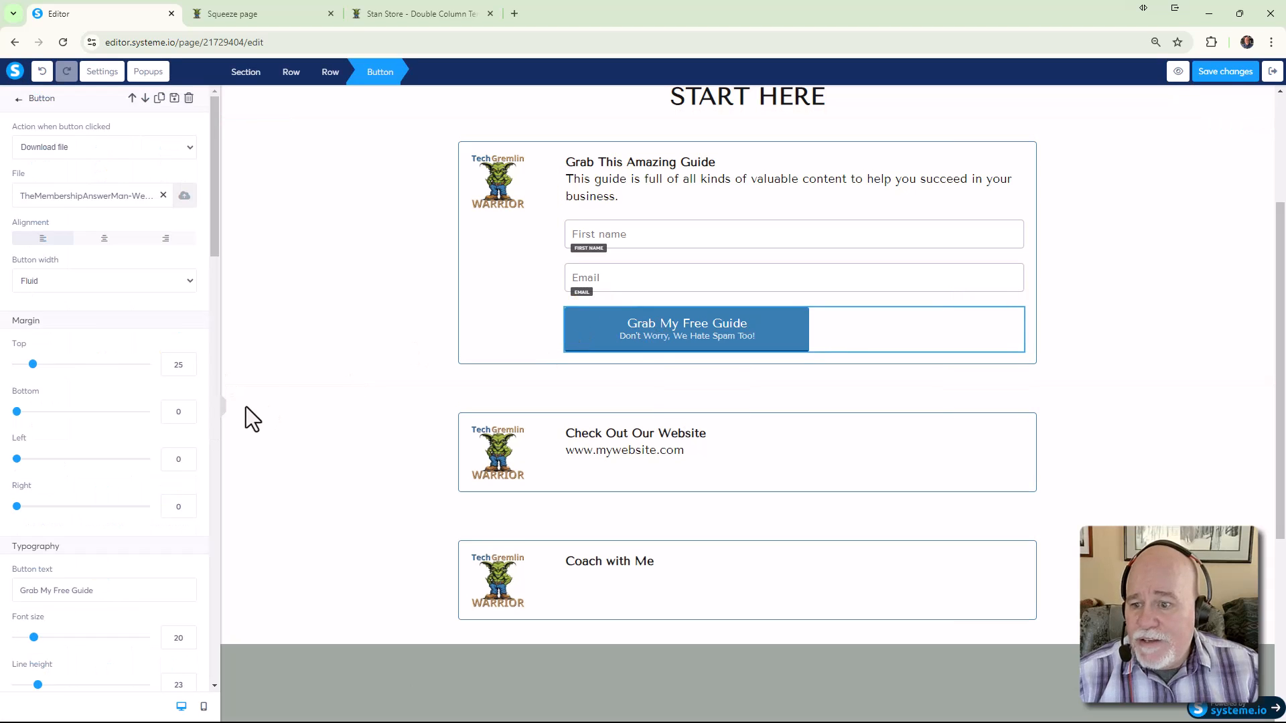
pyautogui.scroll(-4, 186, 335)
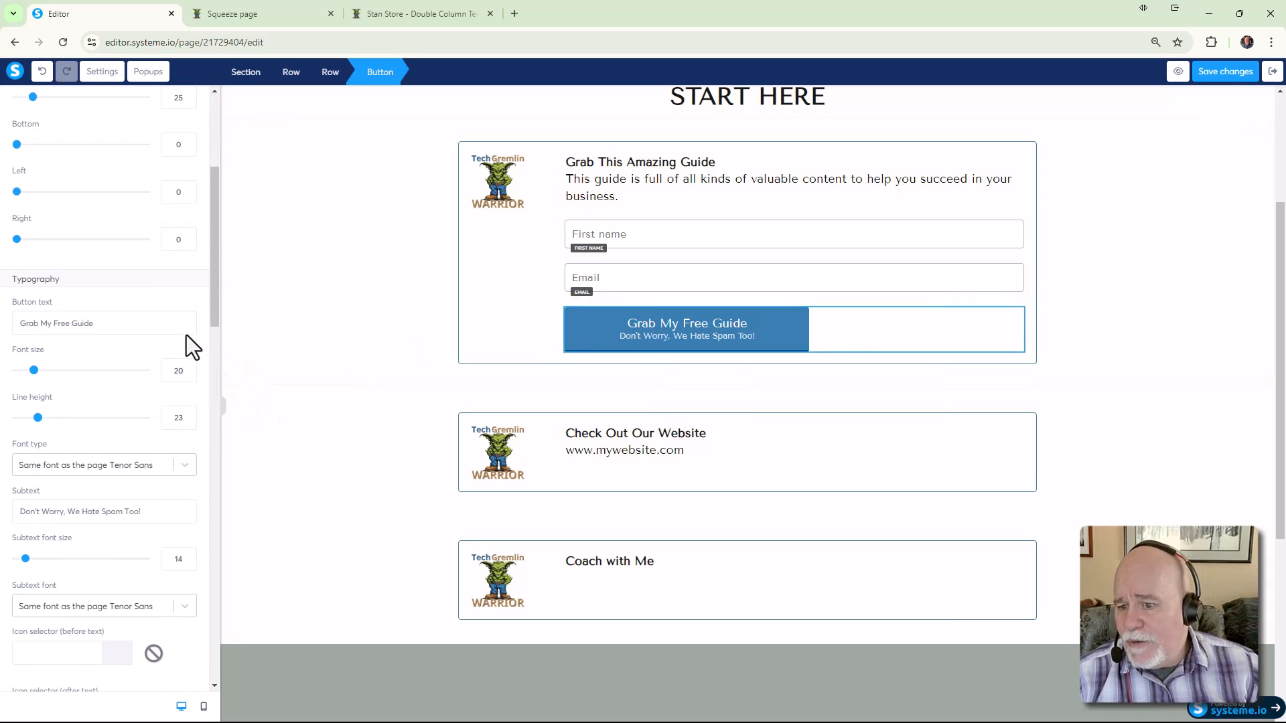
pyautogui.scroll(-7, 175, 355)
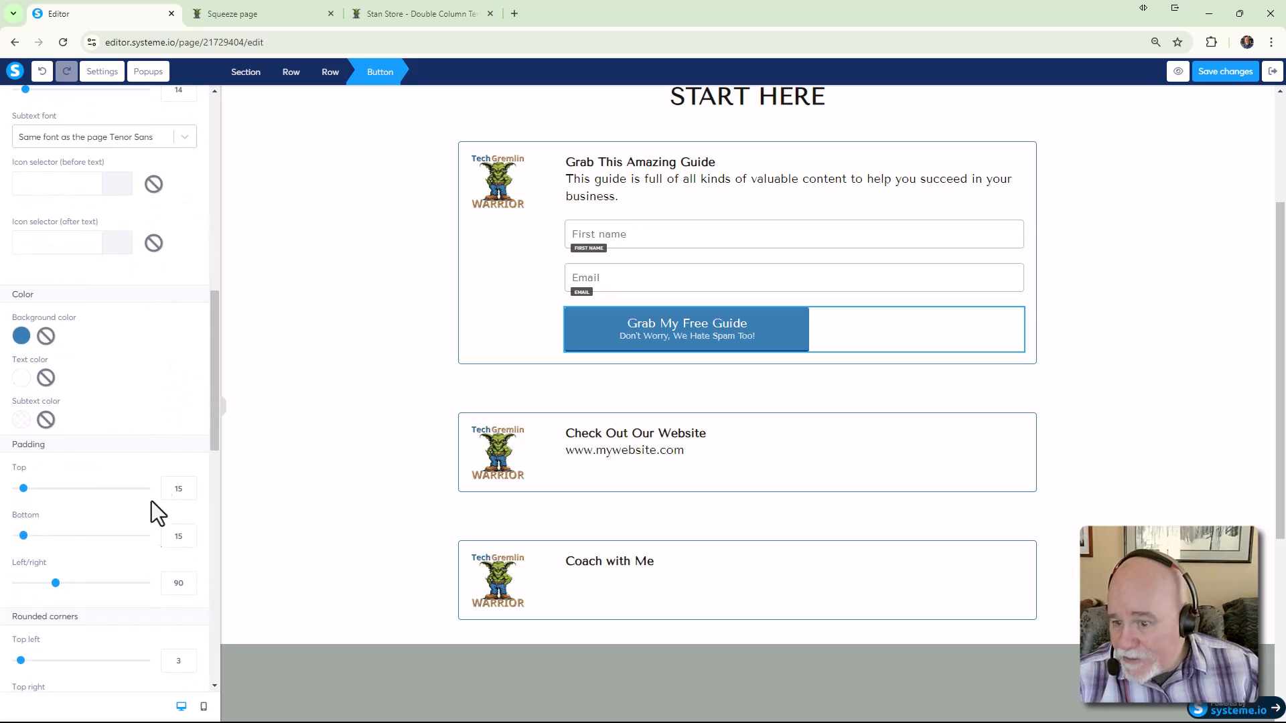
pyautogui.moveTo(55, 583); pyautogui.dragTo(29, 583)
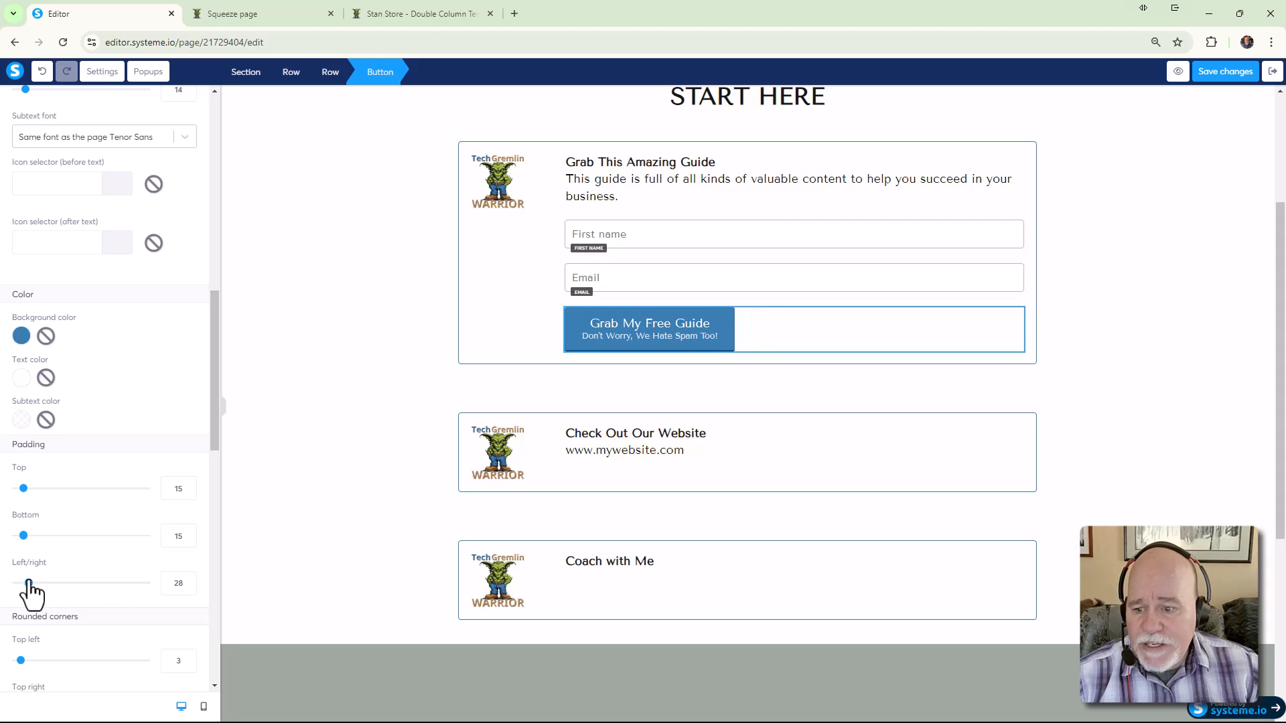
pyautogui.click(188, 581)
pyautogui.click(188, 581)
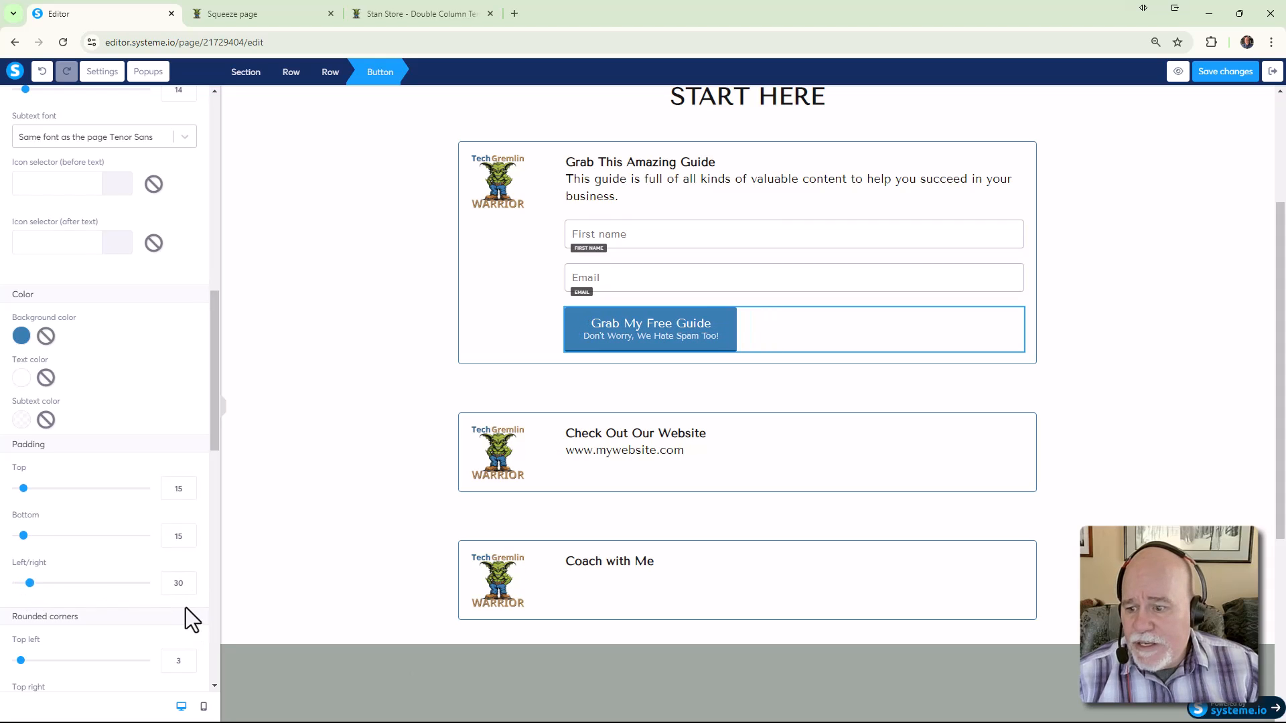
# Round the button's corners to 5
pyautogui.scroll(-2, 187, 609)
pyautogui.scroll(-2, 184, 609)
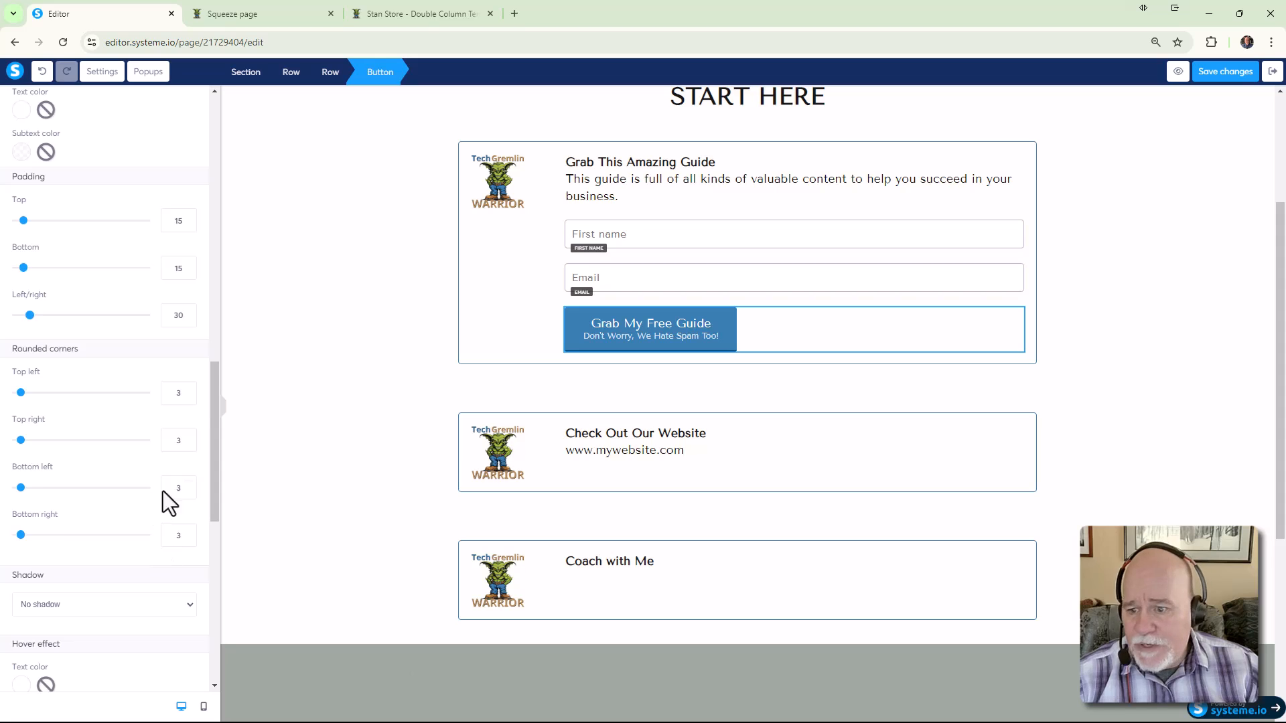
pyautogui.click(188, 389)
pyautogui.doubleClick(178, 442)
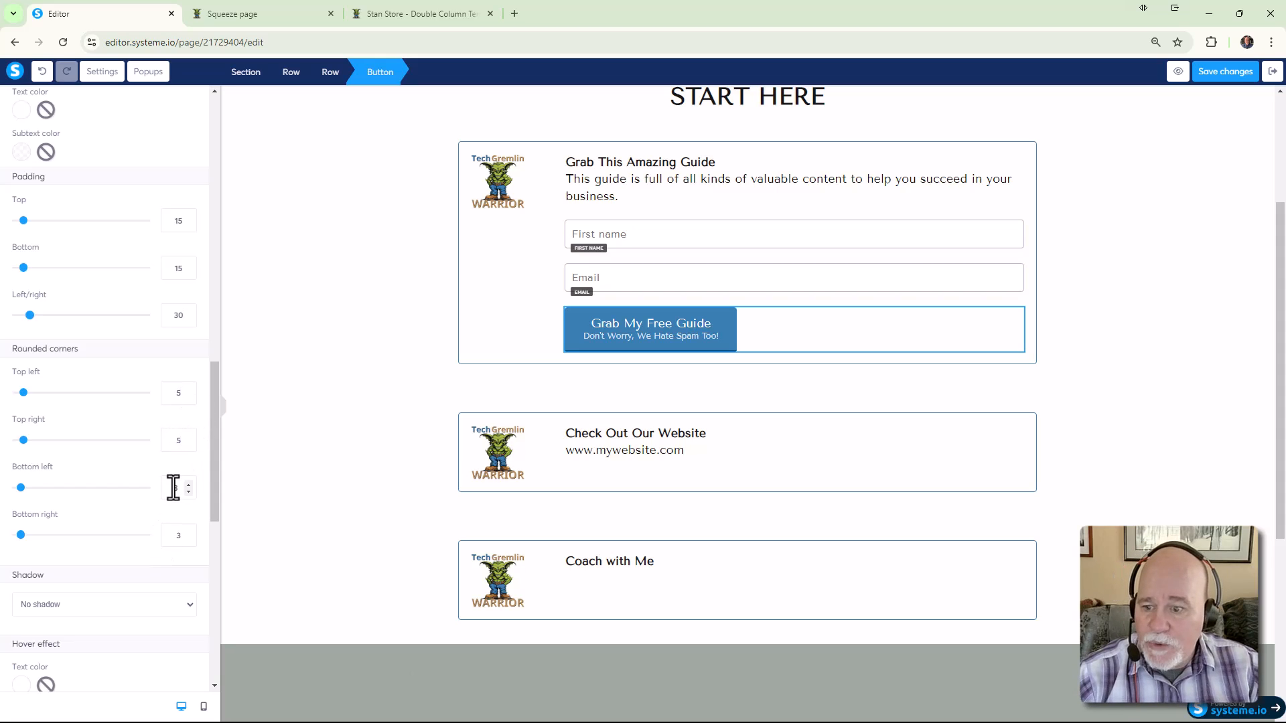
pyautogui.write('5')
pyautogui.doubleClick(178, 537)
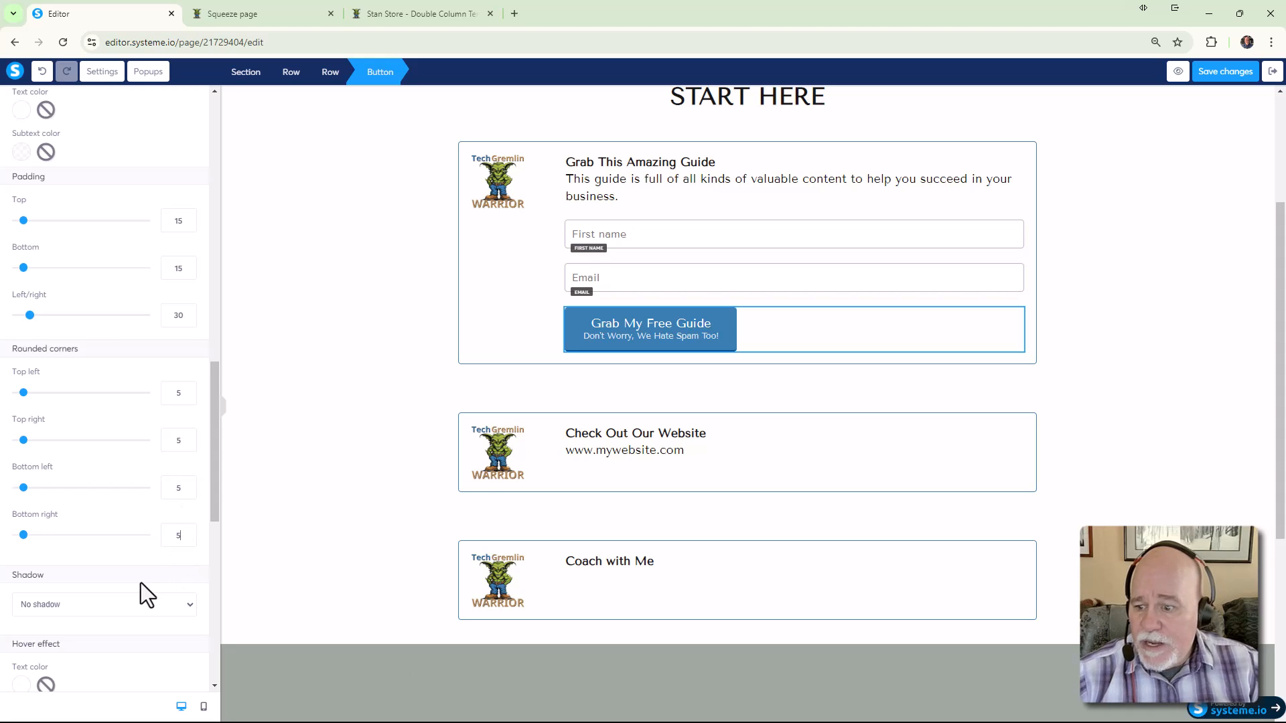
pyautogui.scroll(-2, 141, 583)
# Give the button a hard shadow and remove its bottom border colour
pyautogui.click(173, 470)
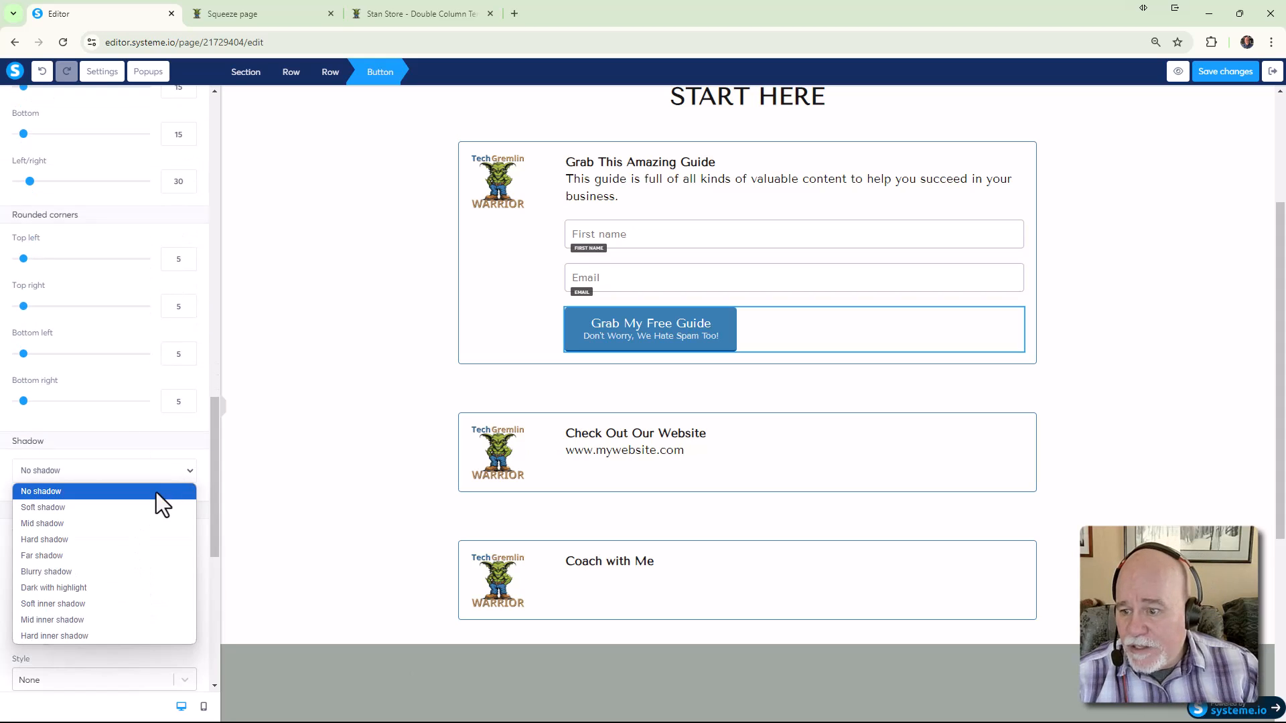
pyautogui.click(147, 533)
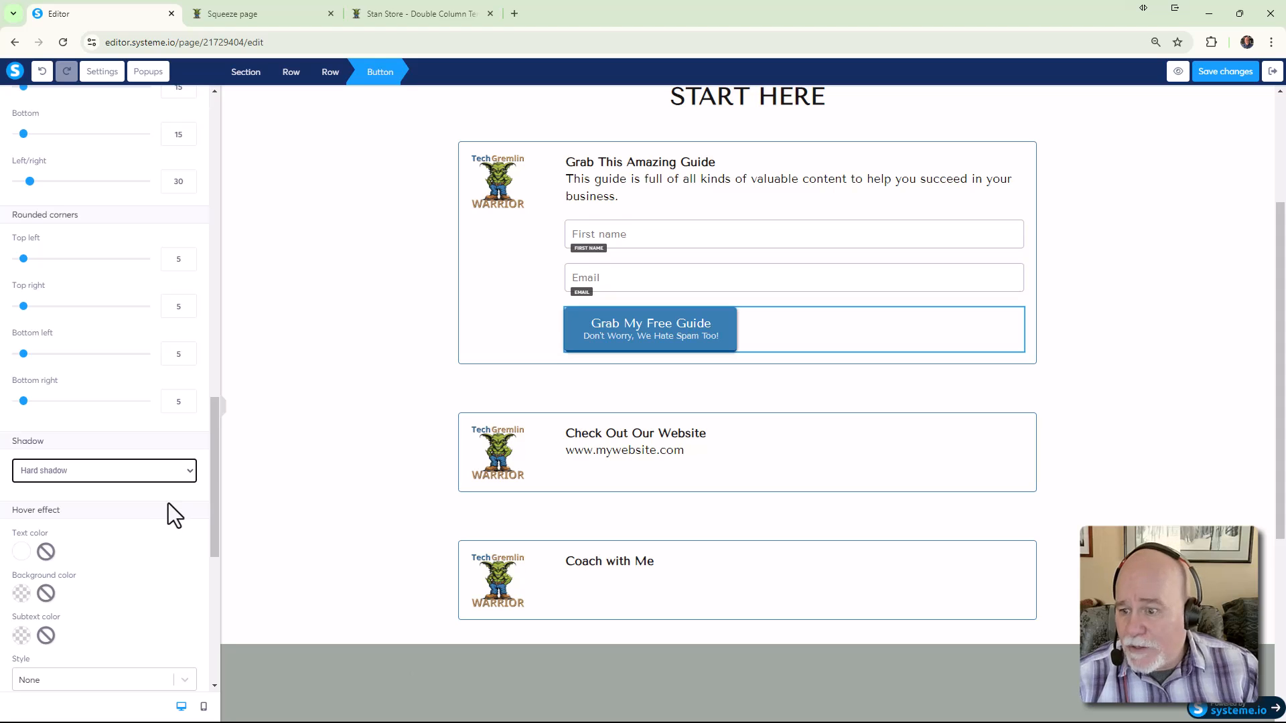
pyautogui.scroll(-5, 171, 504)
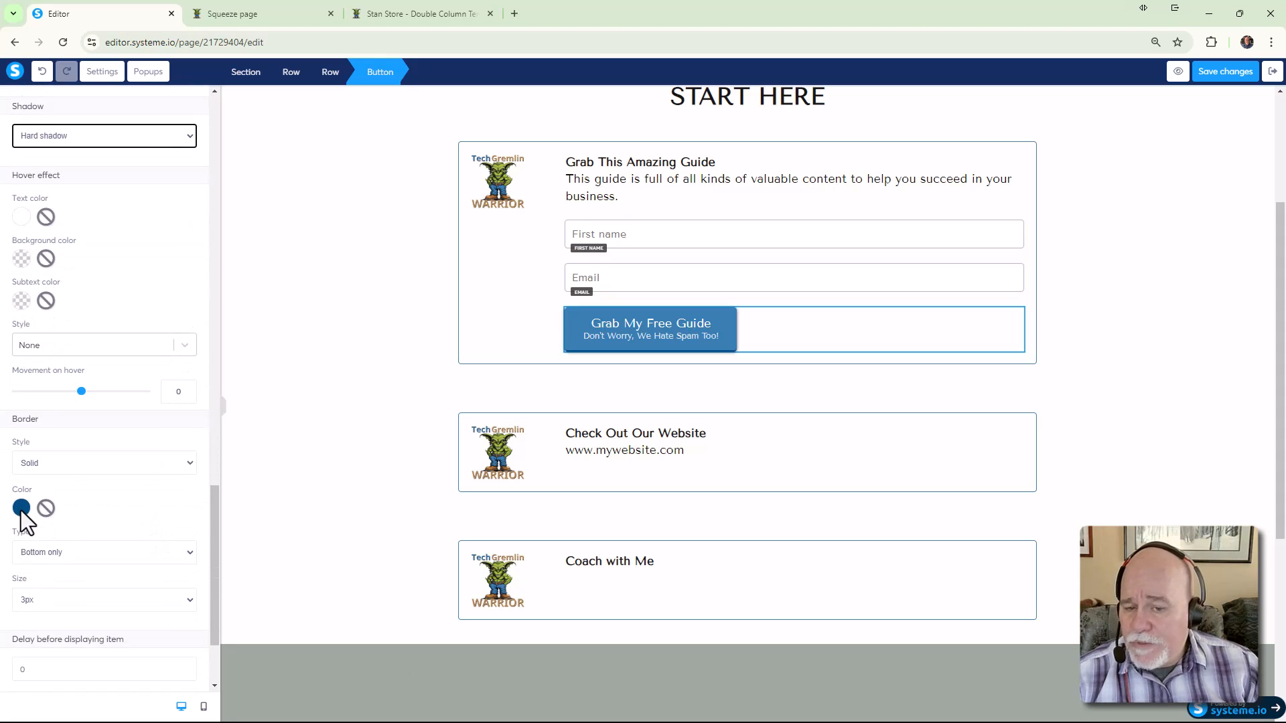
pyautogui.click(45, 508)
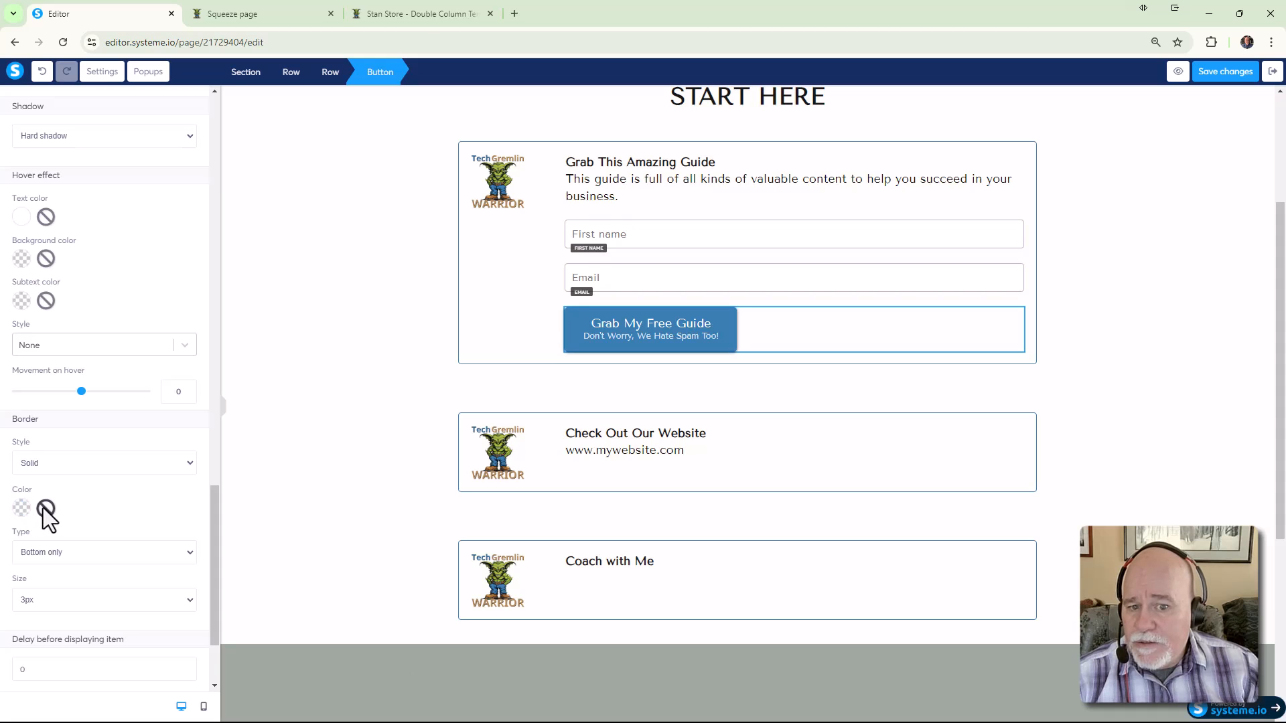
pyautogui.scroll(-2, 75, 508)
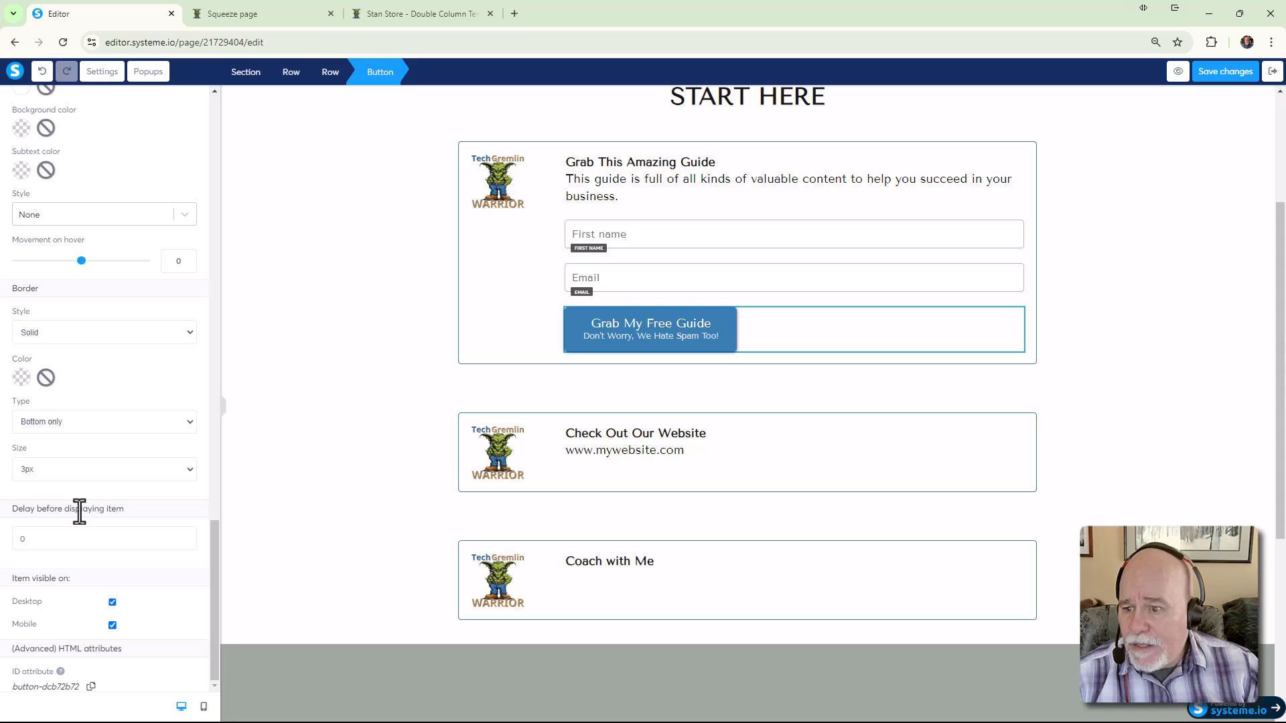
pyautogui.scroll(2, 79, 509)
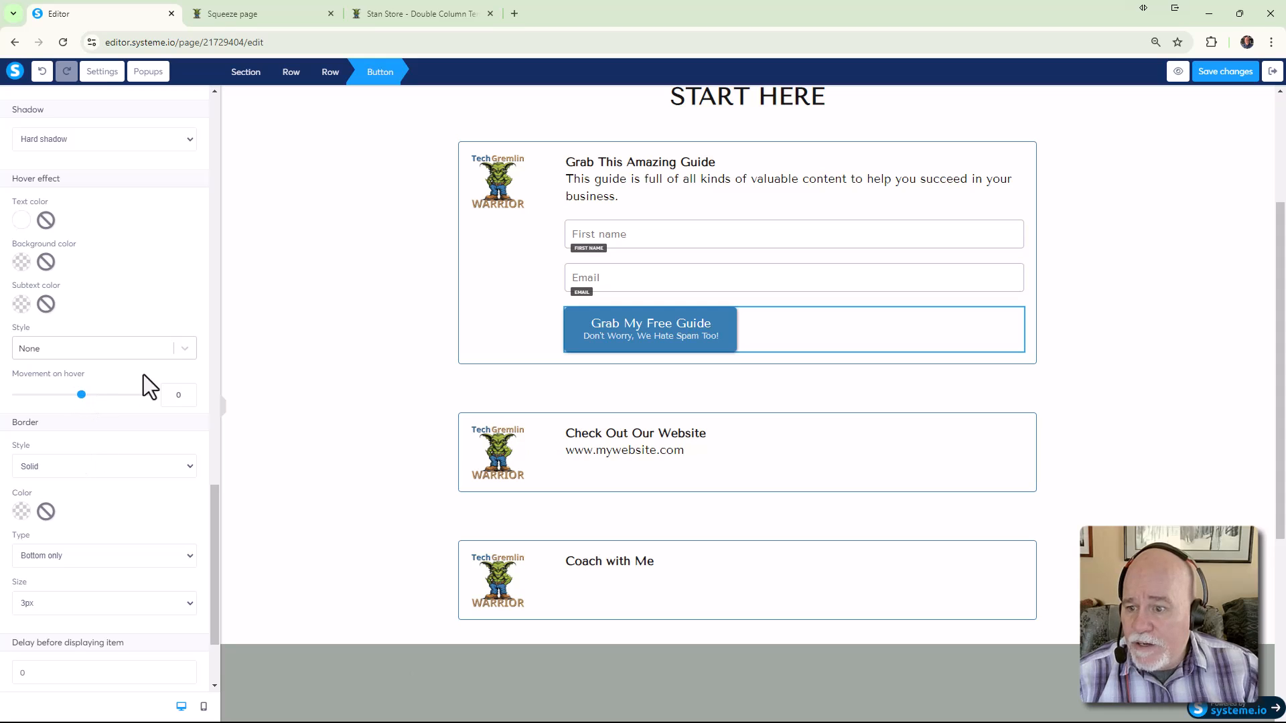
# Set the button's hover style to Float with movement 5
pyautogui.click(185, 349)
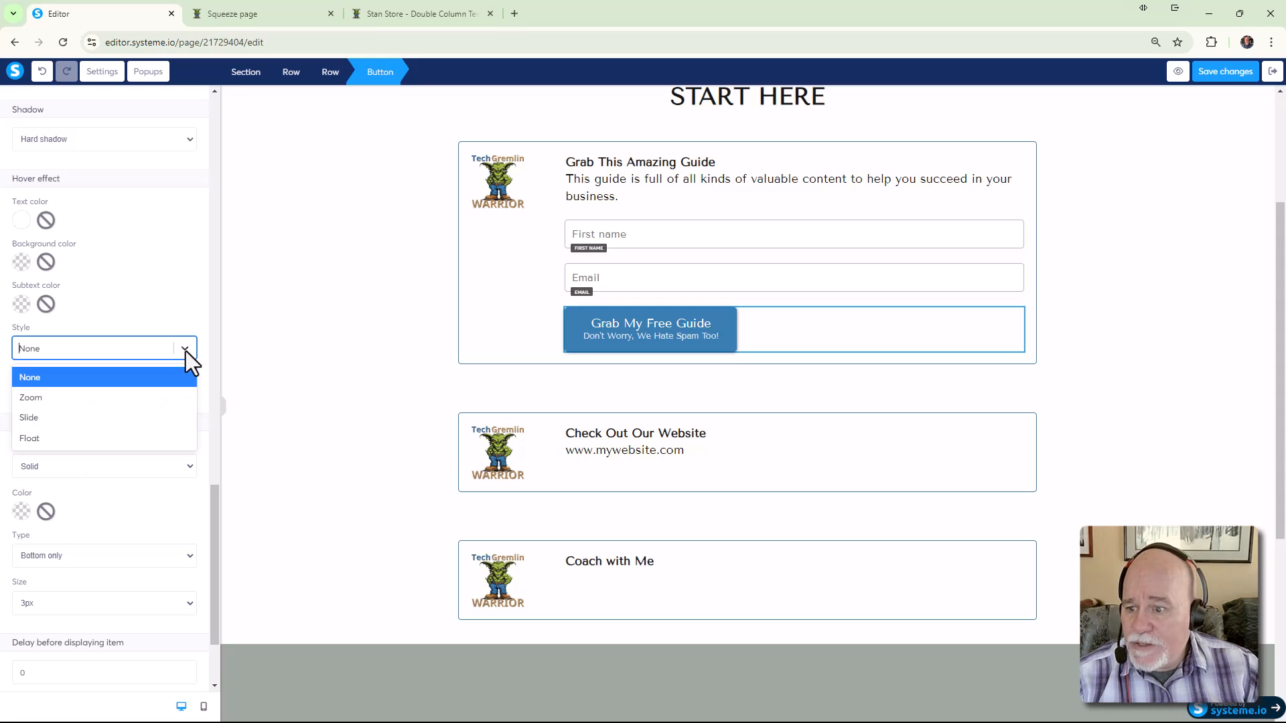
pyautogui.click(139, 436)
pyautogui.click(189, 392)
pyautogui.click(189, 392)
pyautogui.click(188, 392)
pyautogui.click(189, 391)
pyautogui.click(188, 392)
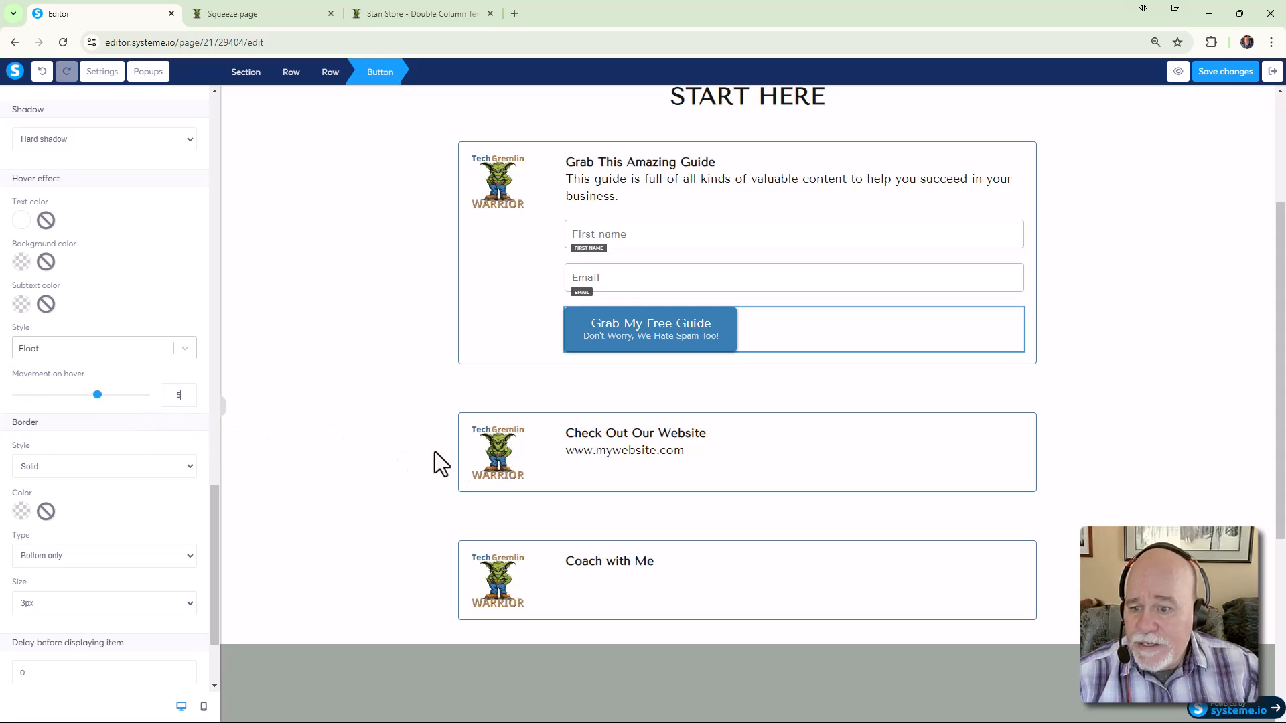
pyautogui.click(326, 477)
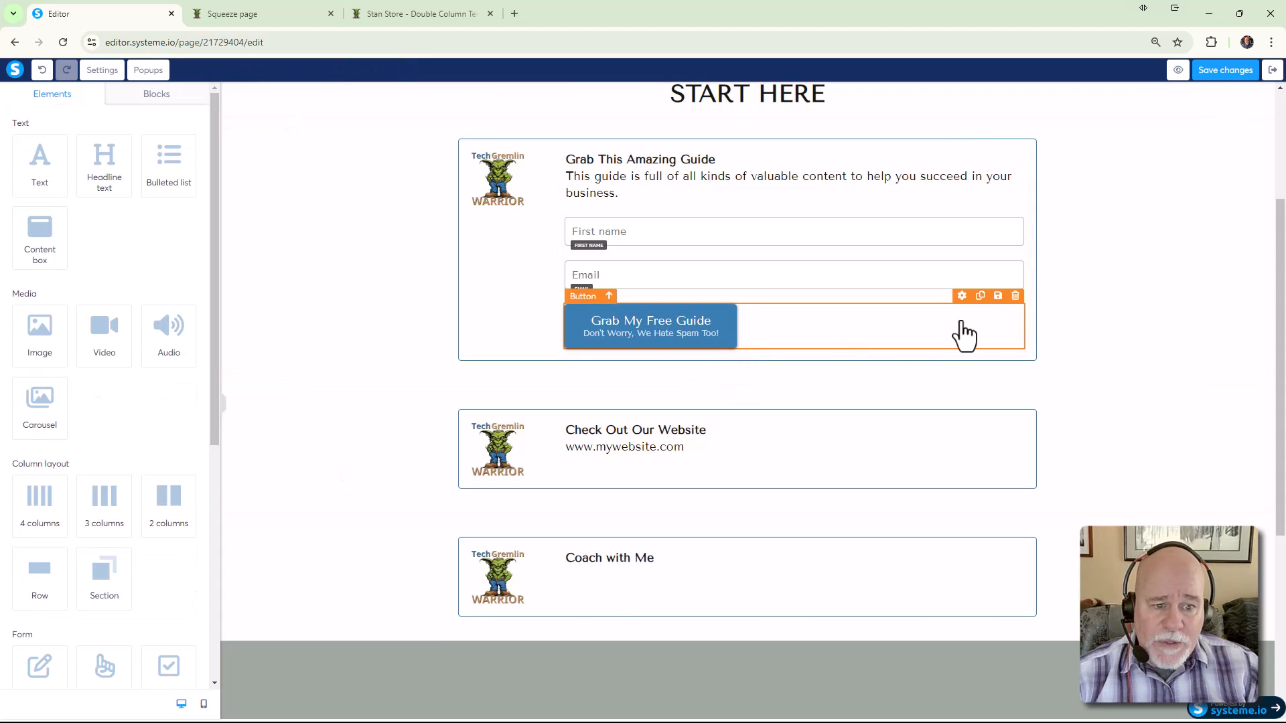
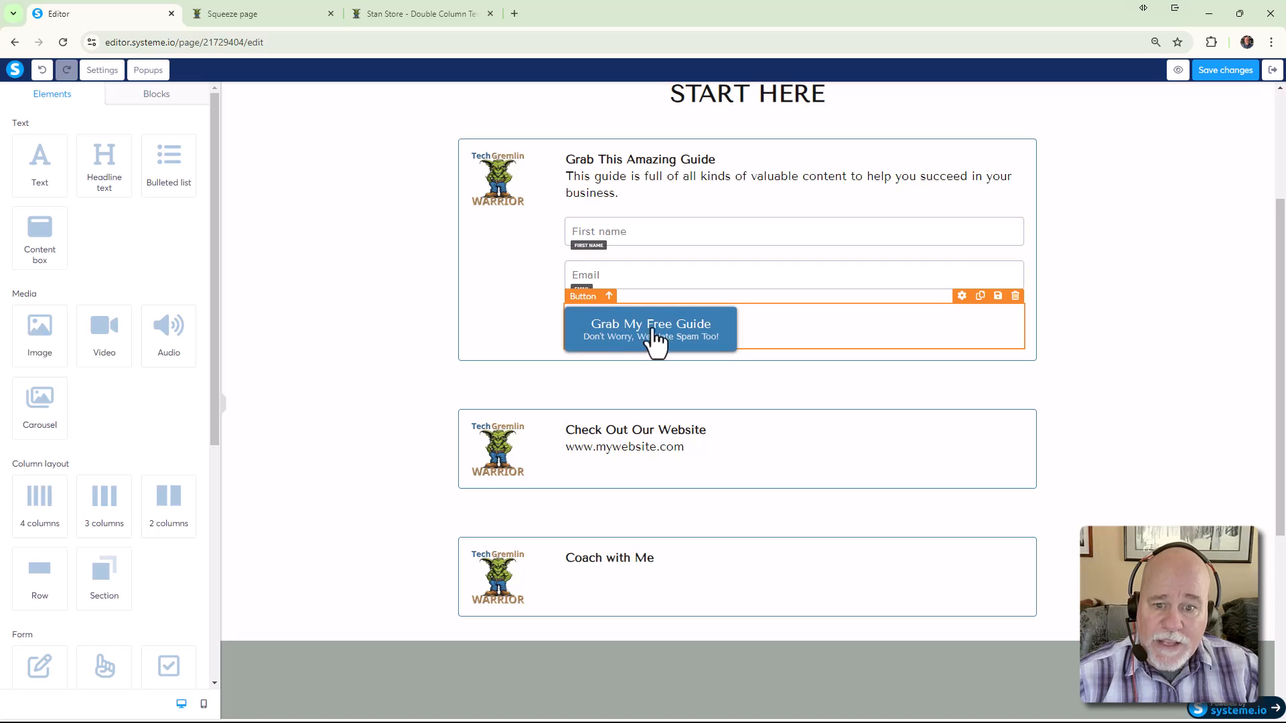
# Copy the Grab My Free Guide button into the Coach with Me section and set its action to Open URL
pyautogui.click(980, 297)
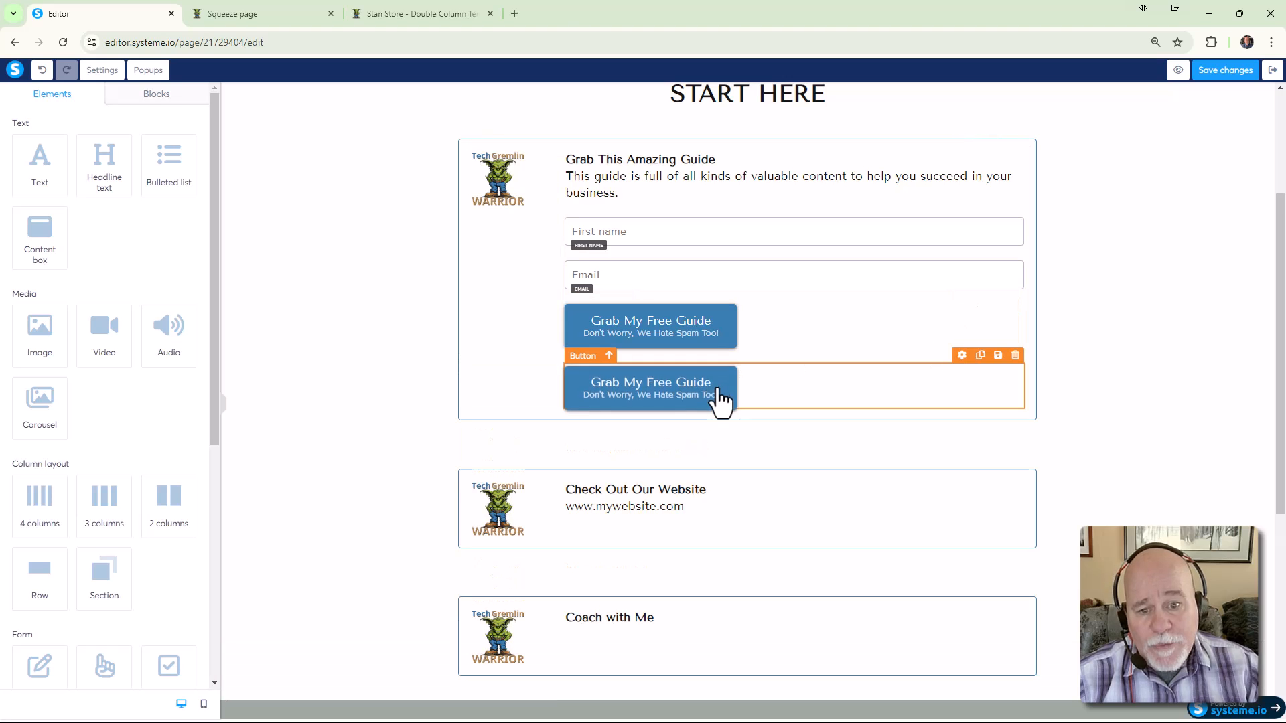
pyautogui.scroll(-2, 715, 396)
pyautogui.moveTo(716, 271); pyautogui.dragTo(718, 502)
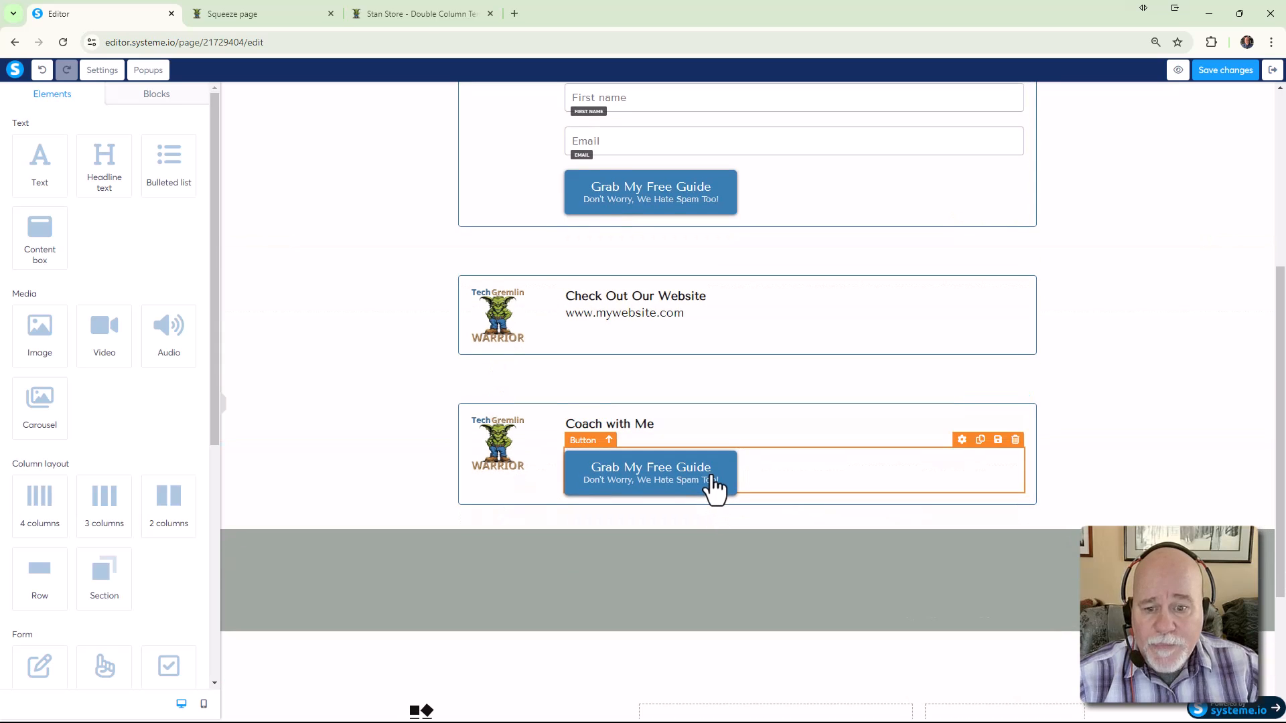
pyautogui.click(712, 479)
pyautogui.click(190, 148)
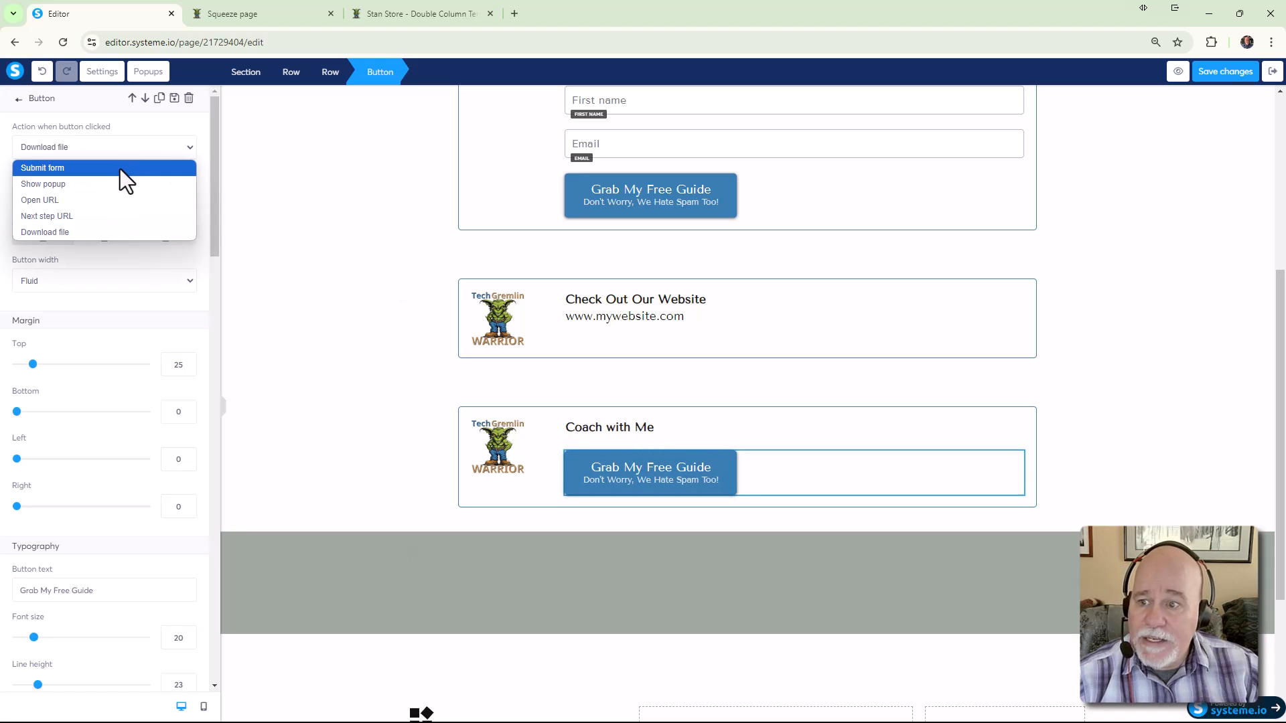
pyautogui.click(89, 205)
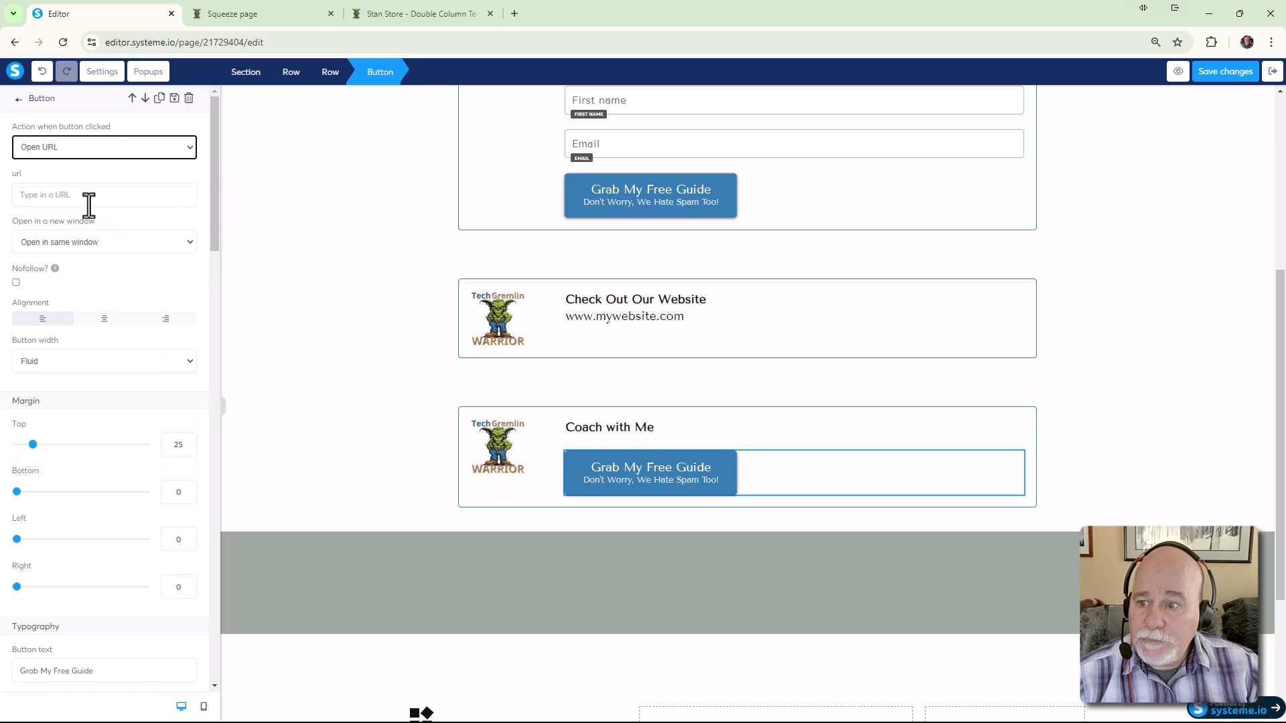
pyautogui.click(86, 196)
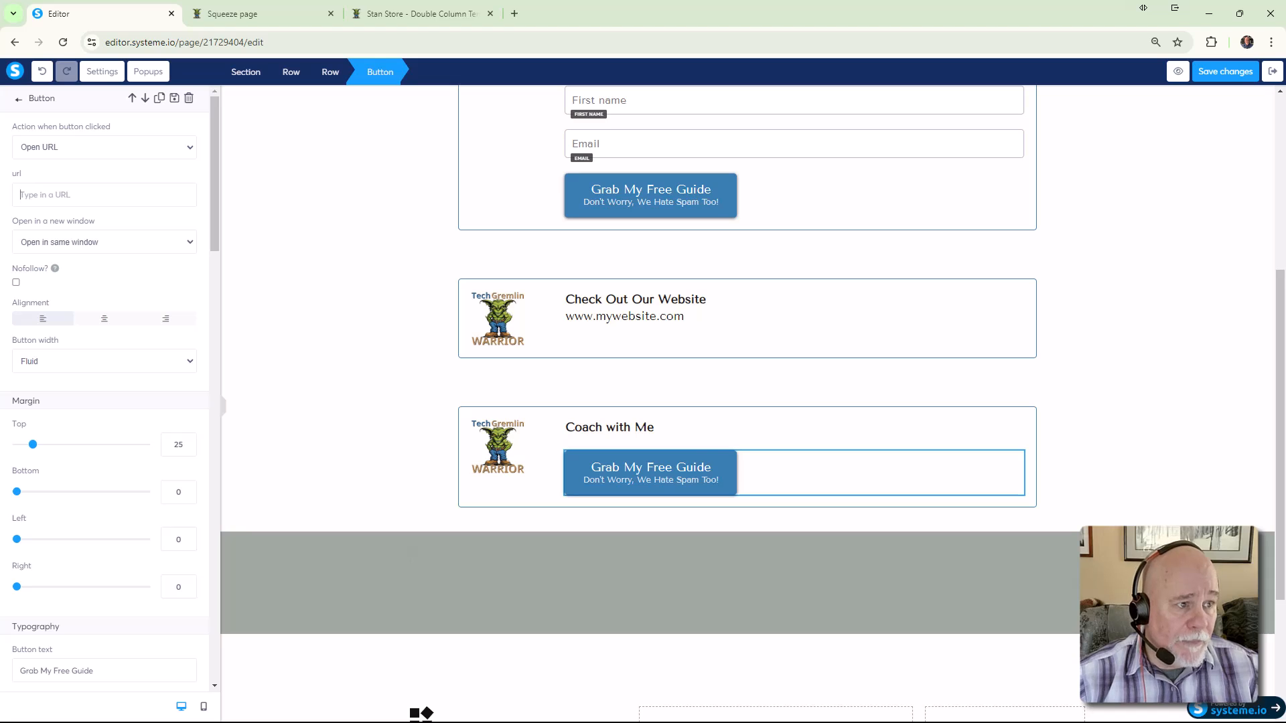
# In ChatGPT, ask for a plain mailto link without the a href tag
pyautogui.hotkey('alt', 'Tab')
pyautogui.write('I would li')
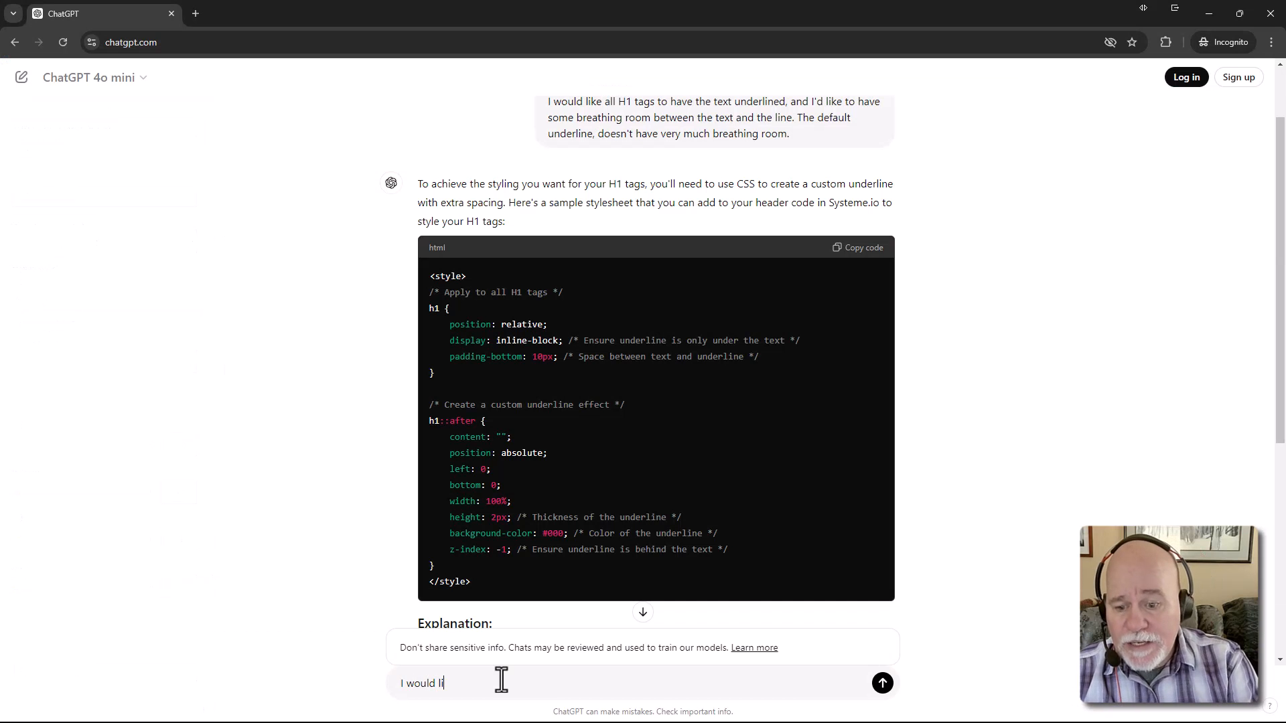
pyautogui.write('ke you to c')
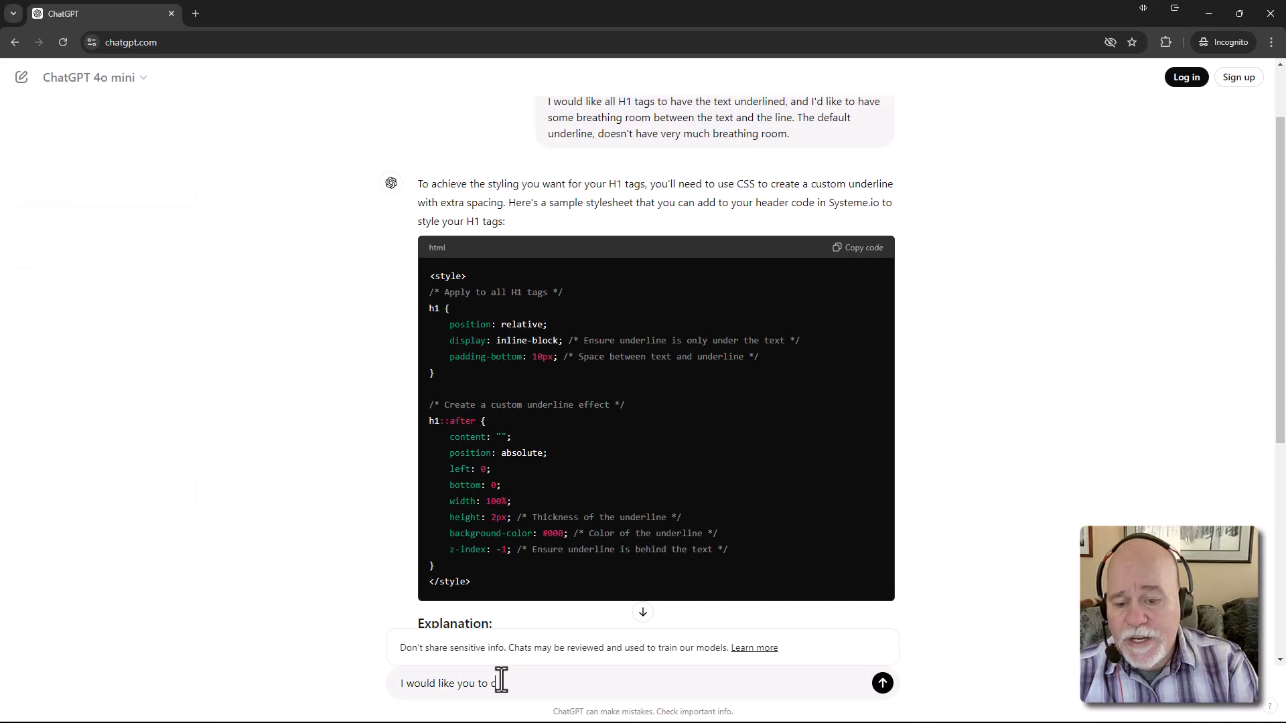
pyautogui.write('reate a m')
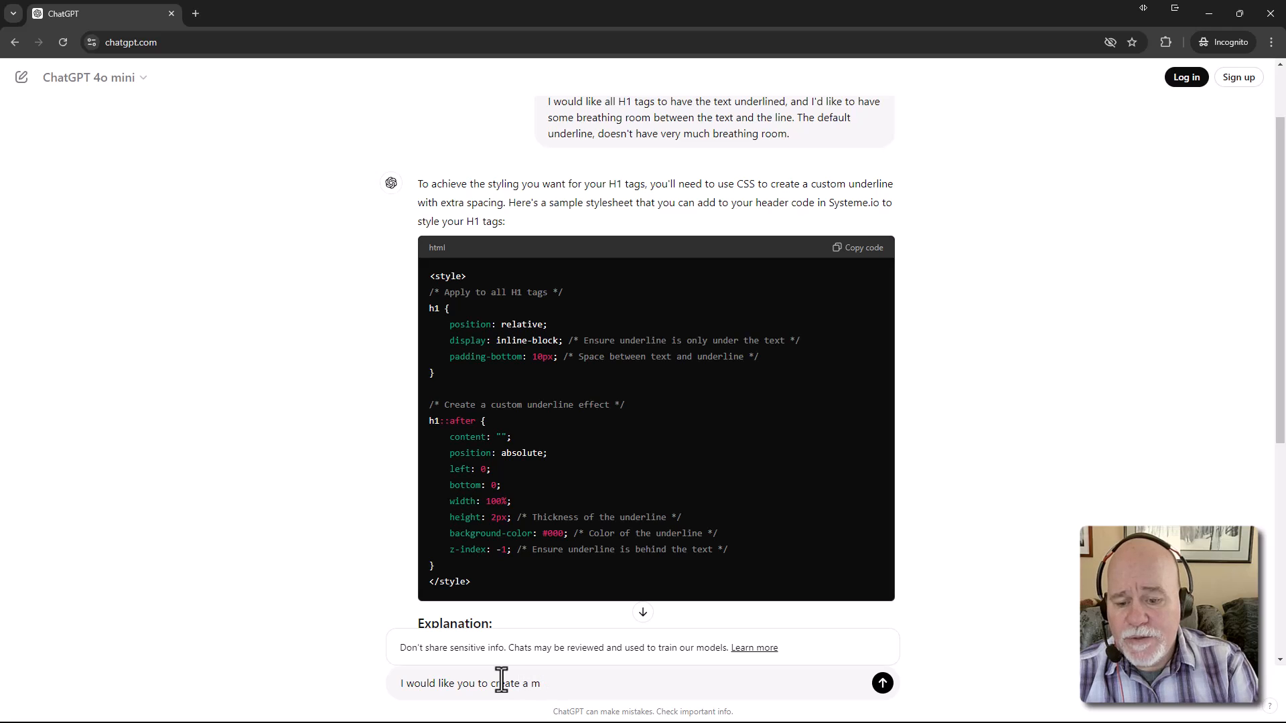
pyautogui.write('ailto link')
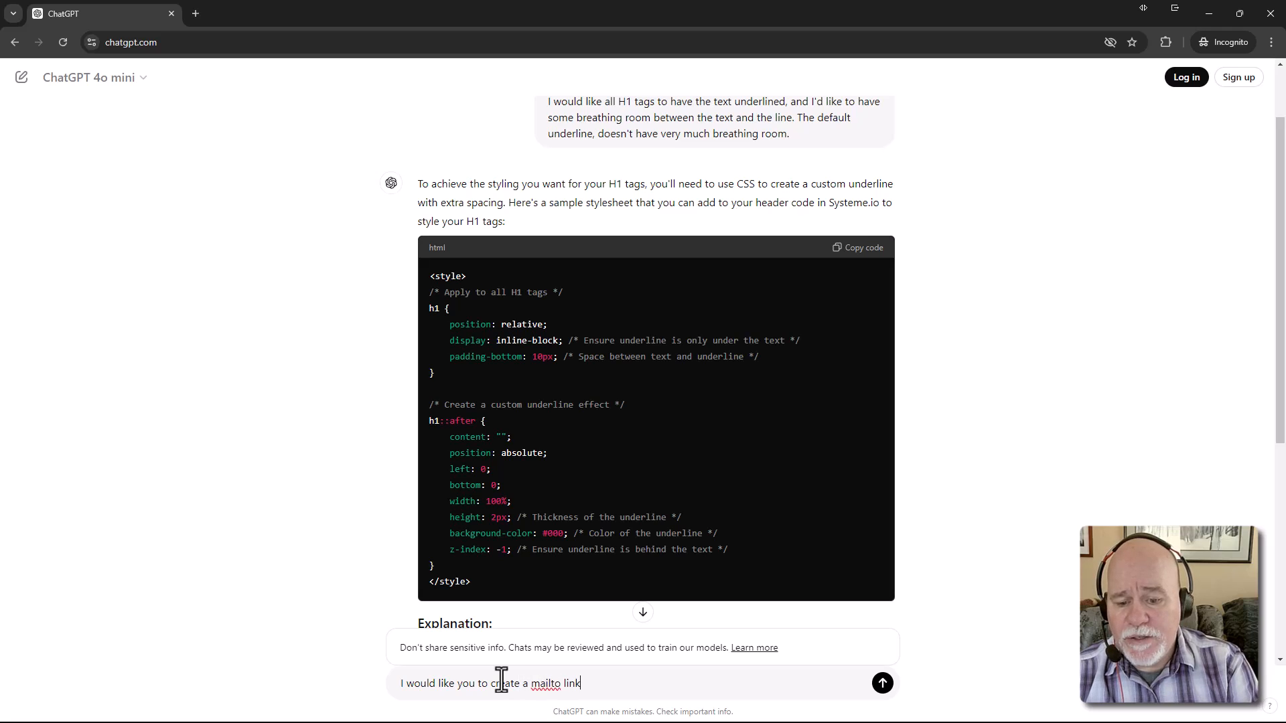
pyautogui.write(', I do no')
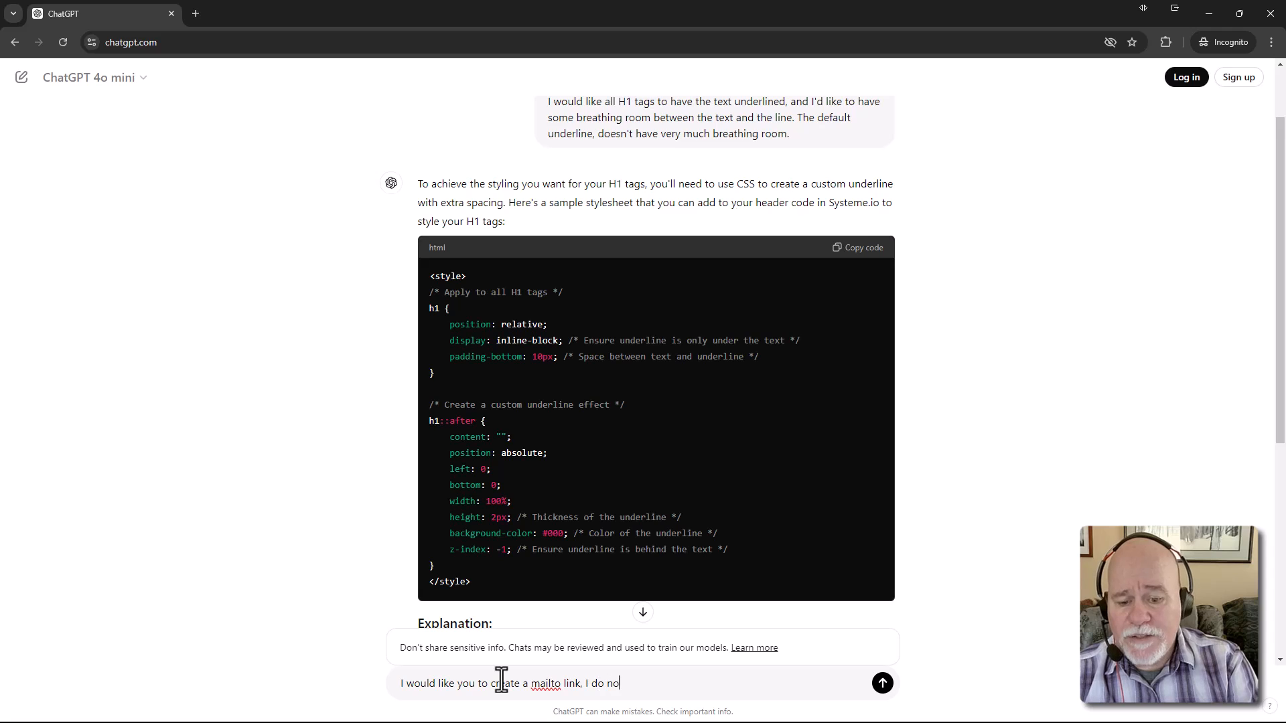
pyautogui.write('t need the a')
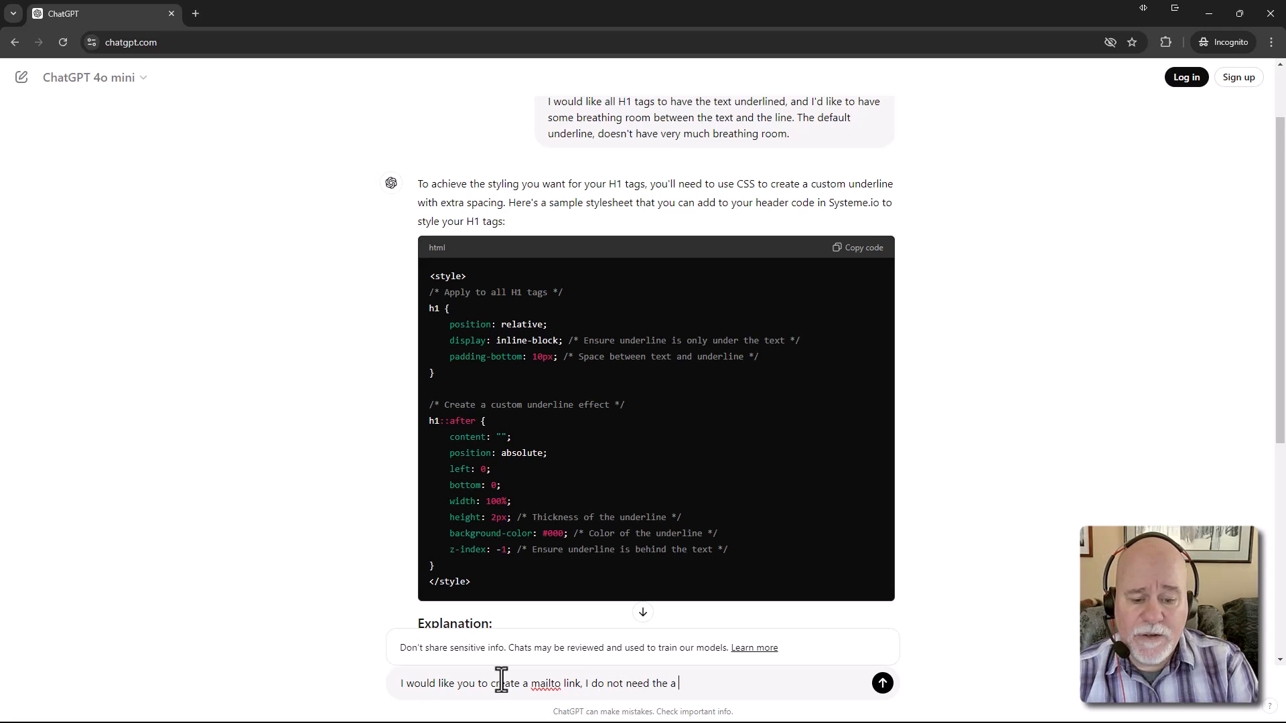
pyautogui.write('href')
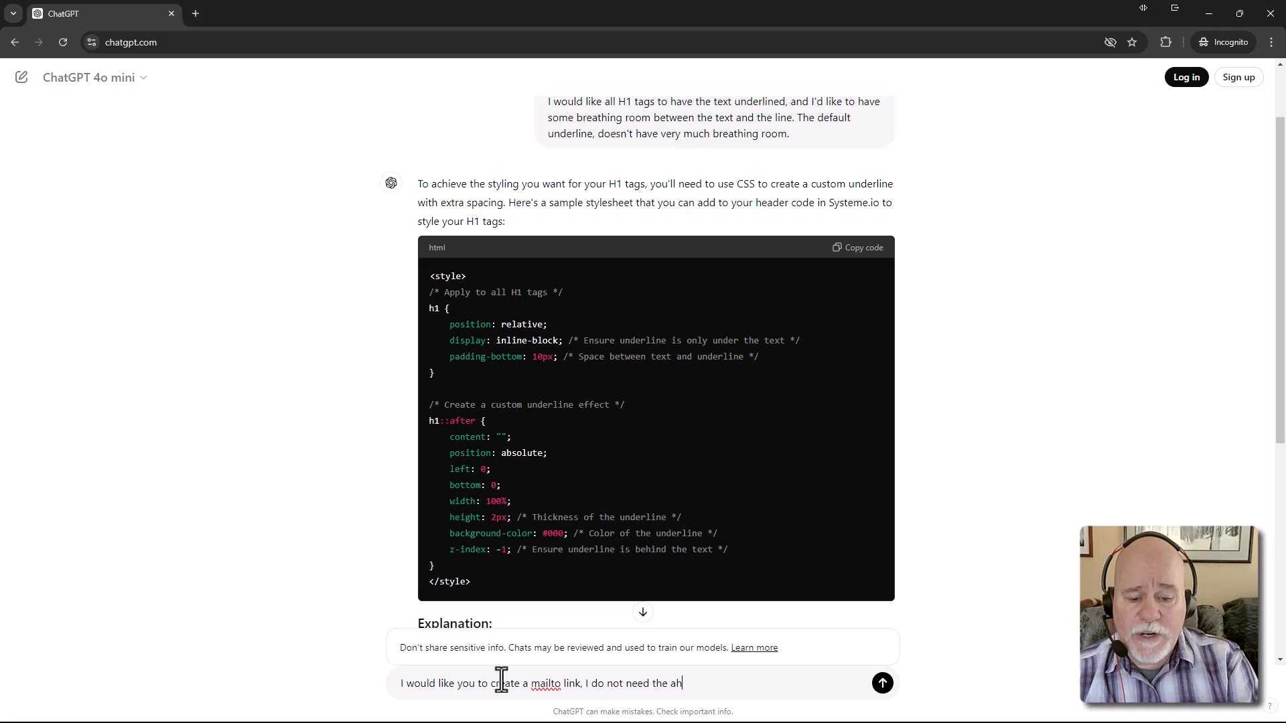
pyautogui.press('BackSpace')
pyautogui.press('BackSpace')
pyautogui.press('BackSpace')
pyautogui.press('BackSpace')
pyautogui.press('BackSpace')
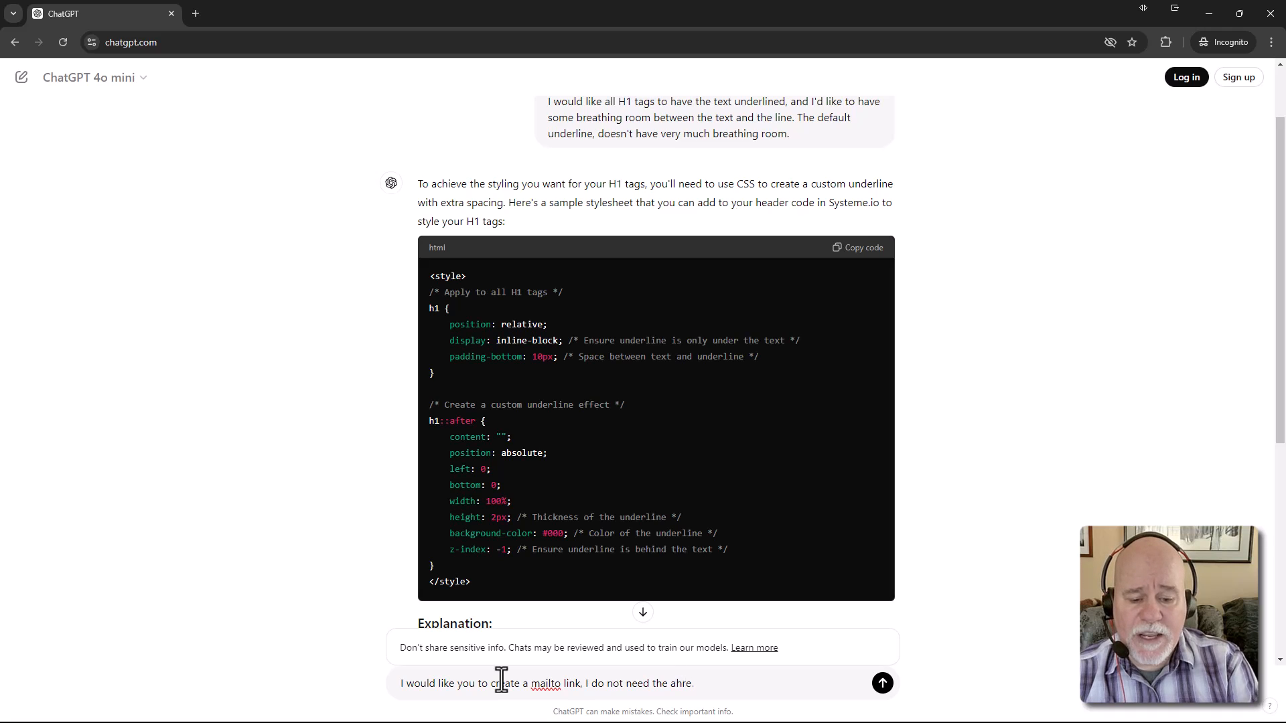
pyautogui.write('hre')
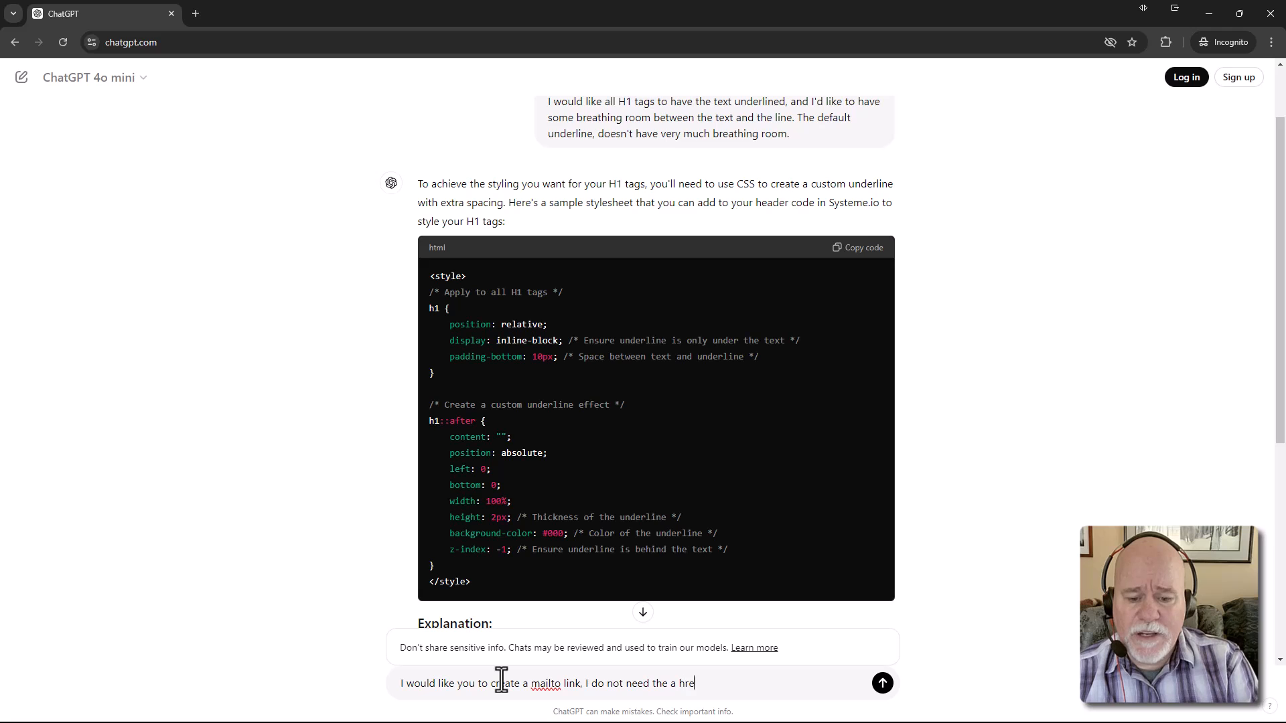
pyautogui.write('f ta')
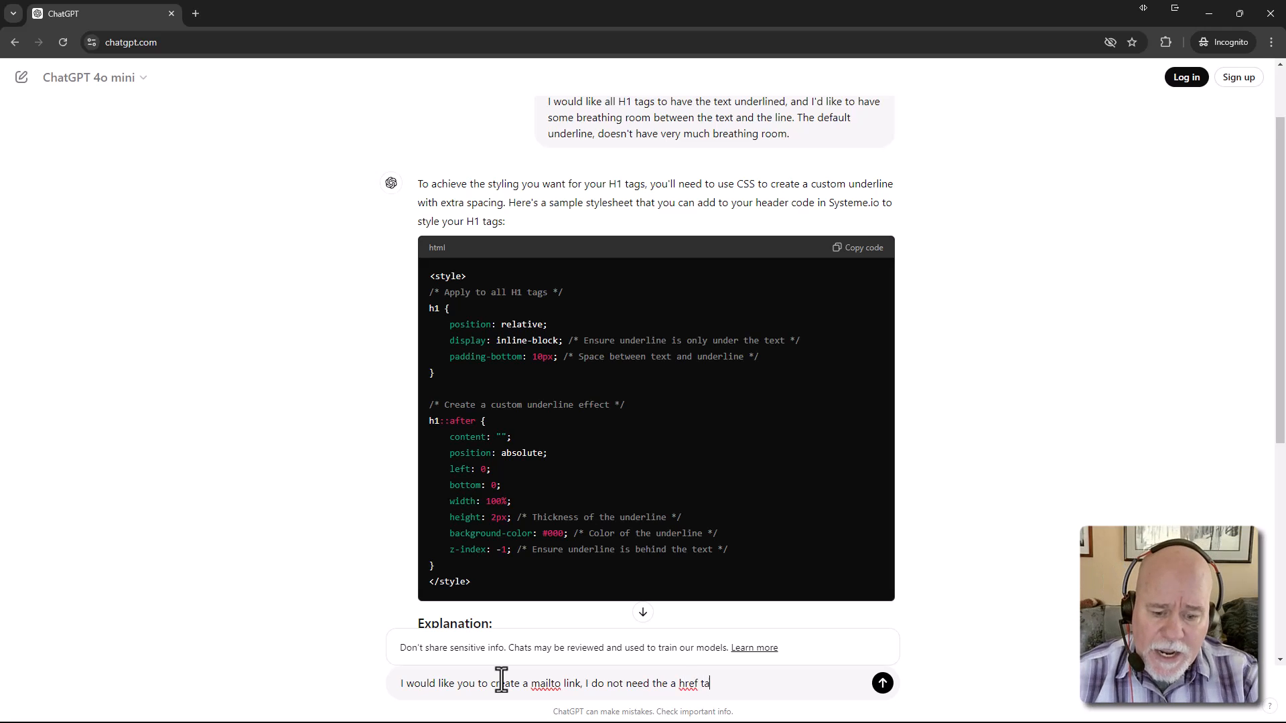
pyautogui.write('g. I just need neet the')
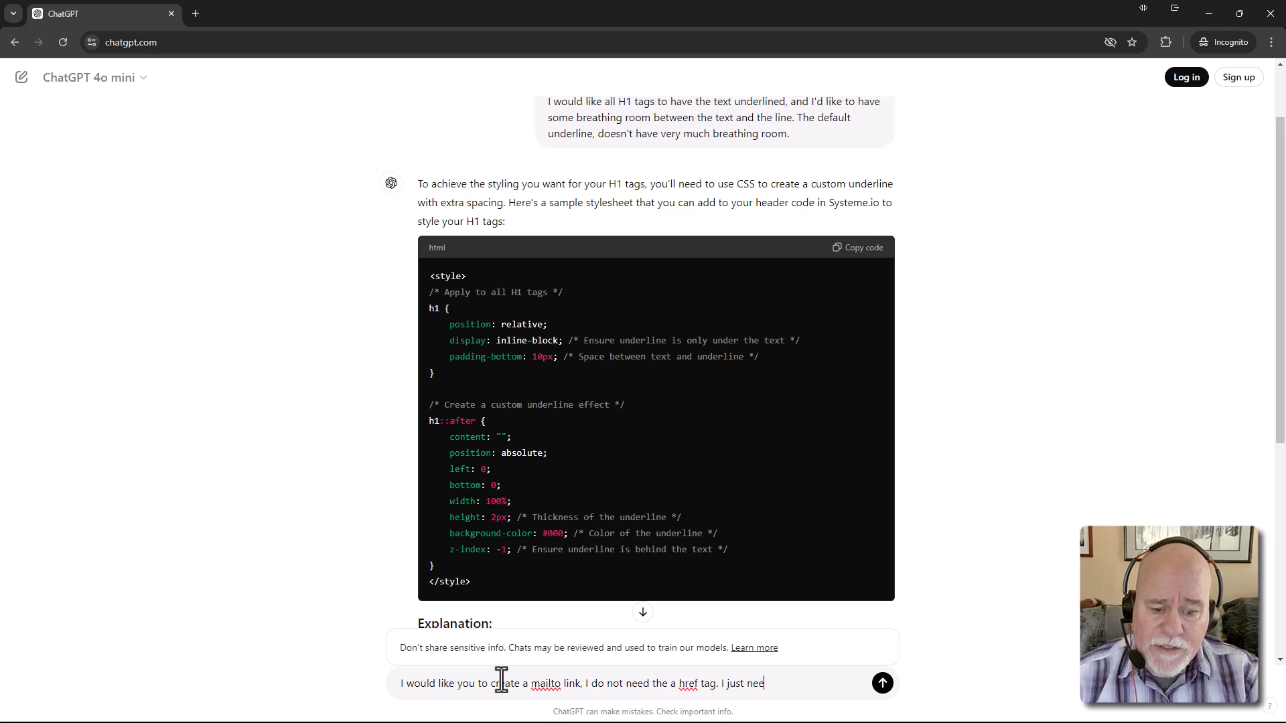
pyautogui.press('BackSpace')
pyautogui.press('BackSpace')
pyautogui.press('BackSpace')
pyautogui.press('BackSpace')
pyautogui.press('BackSpace')
pyautogui.press('BackSpace')
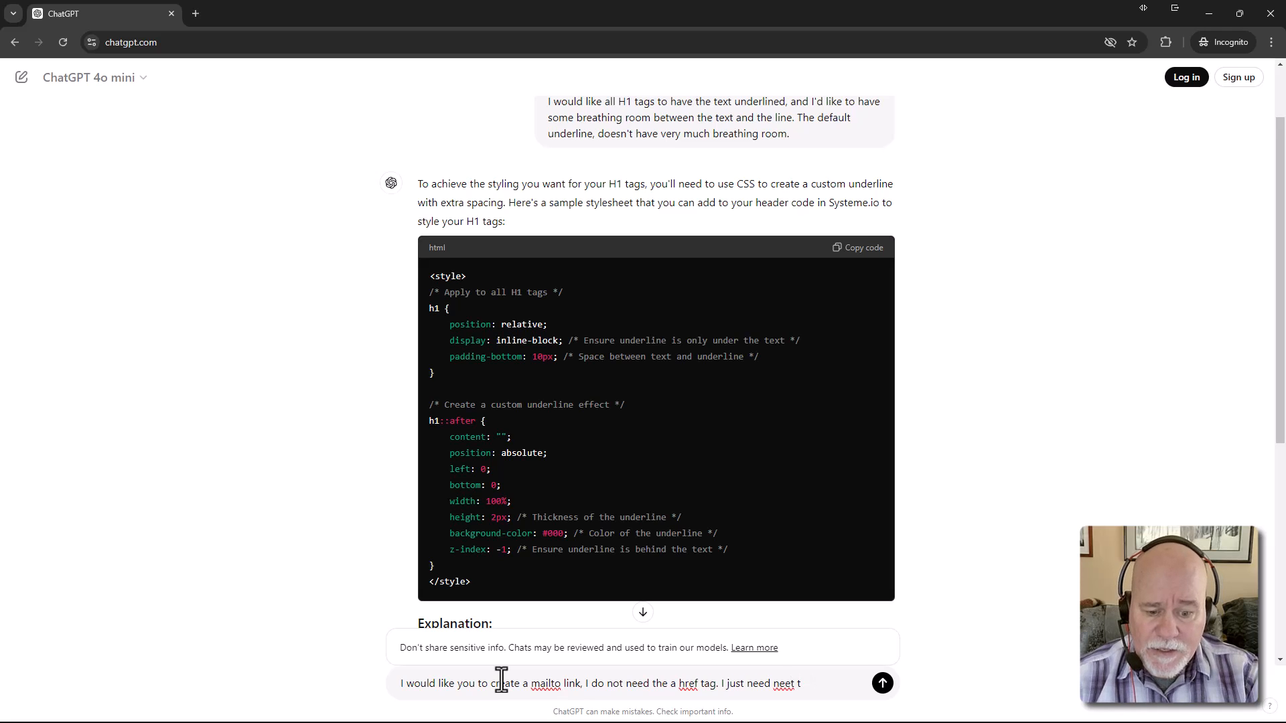
pyautogui.write('d meail')
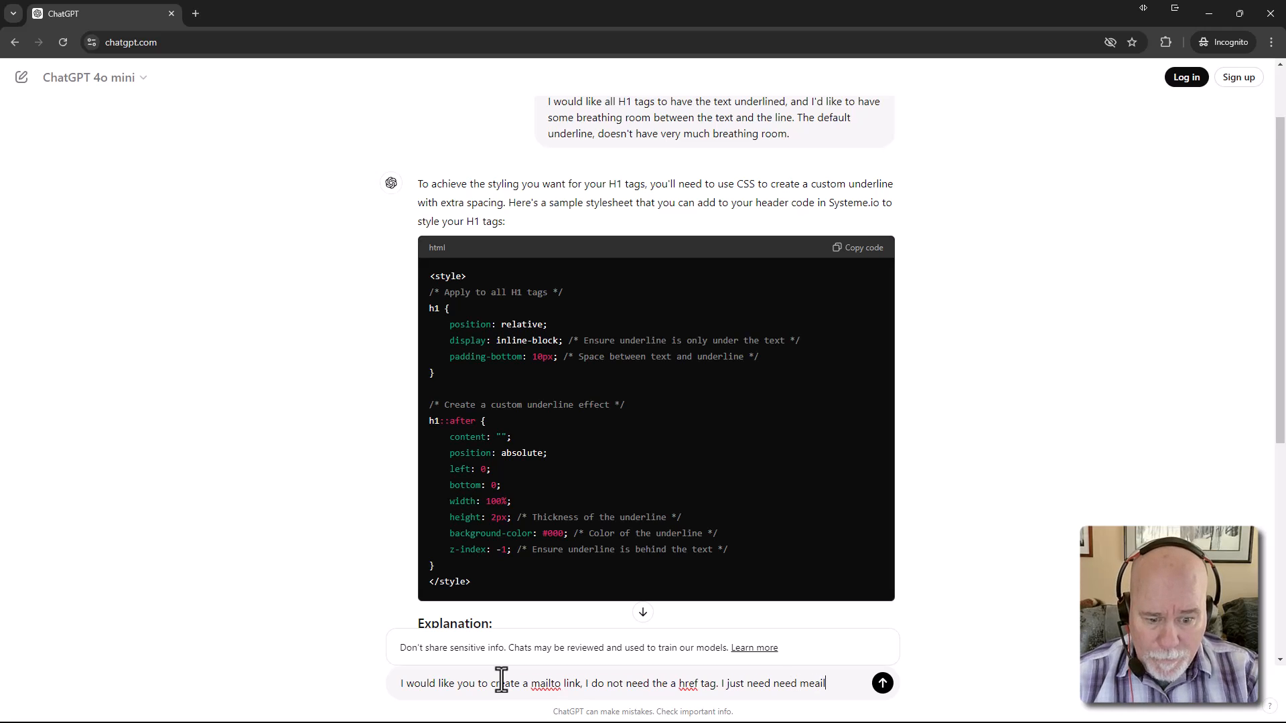
pyautogui.press('BackSpace')
pyautogui.press('BackSpace')
pyautogui.write('ailto:')
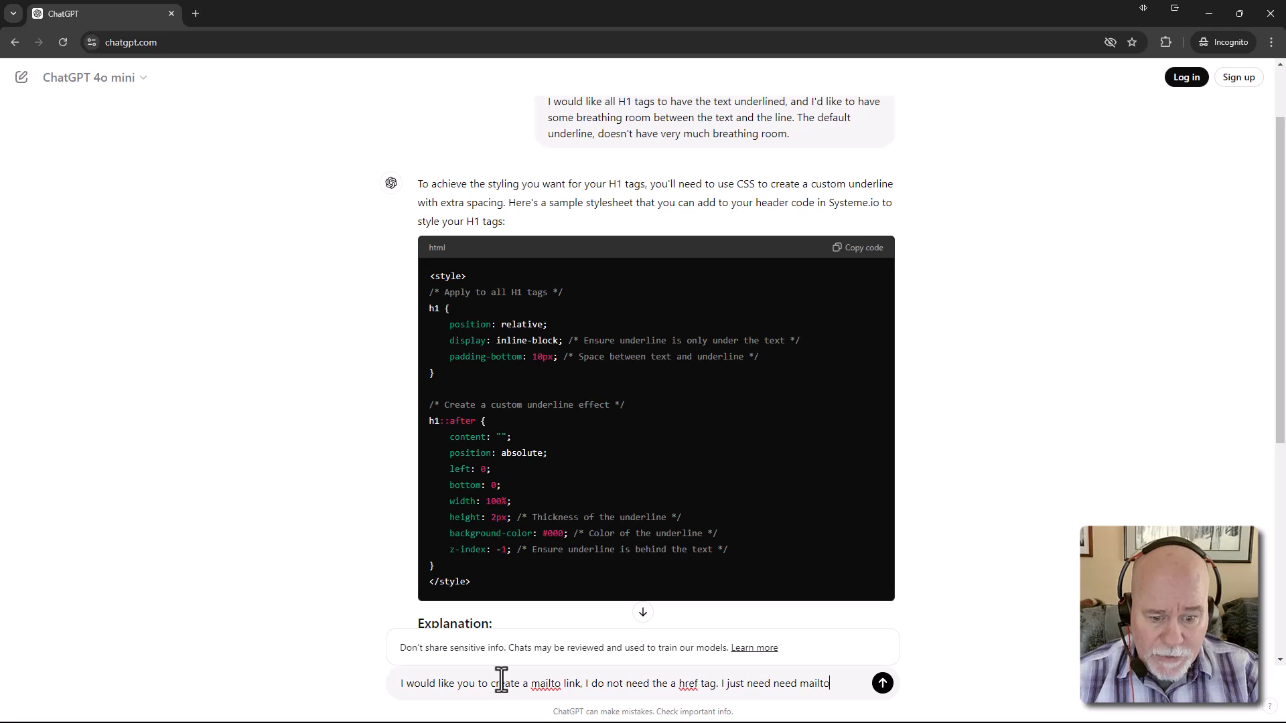
pyautogui.press('BackSpace')
pyautogui.press('BackSpace')
pyautogui.write('link')
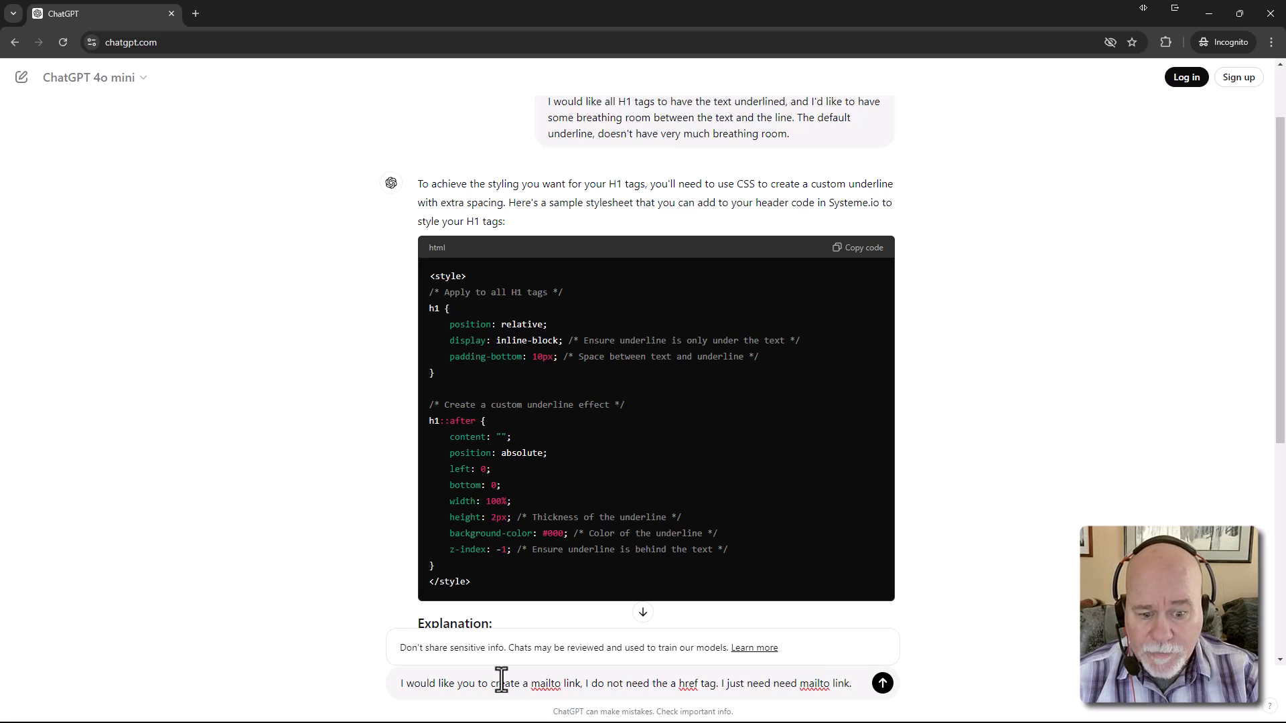
pyautogui.write('.')
# Add the coach's e-mail address and the subject "I'm interested in Coaching!", then send the request
pyautogui.hotkey('shift', 'Return')
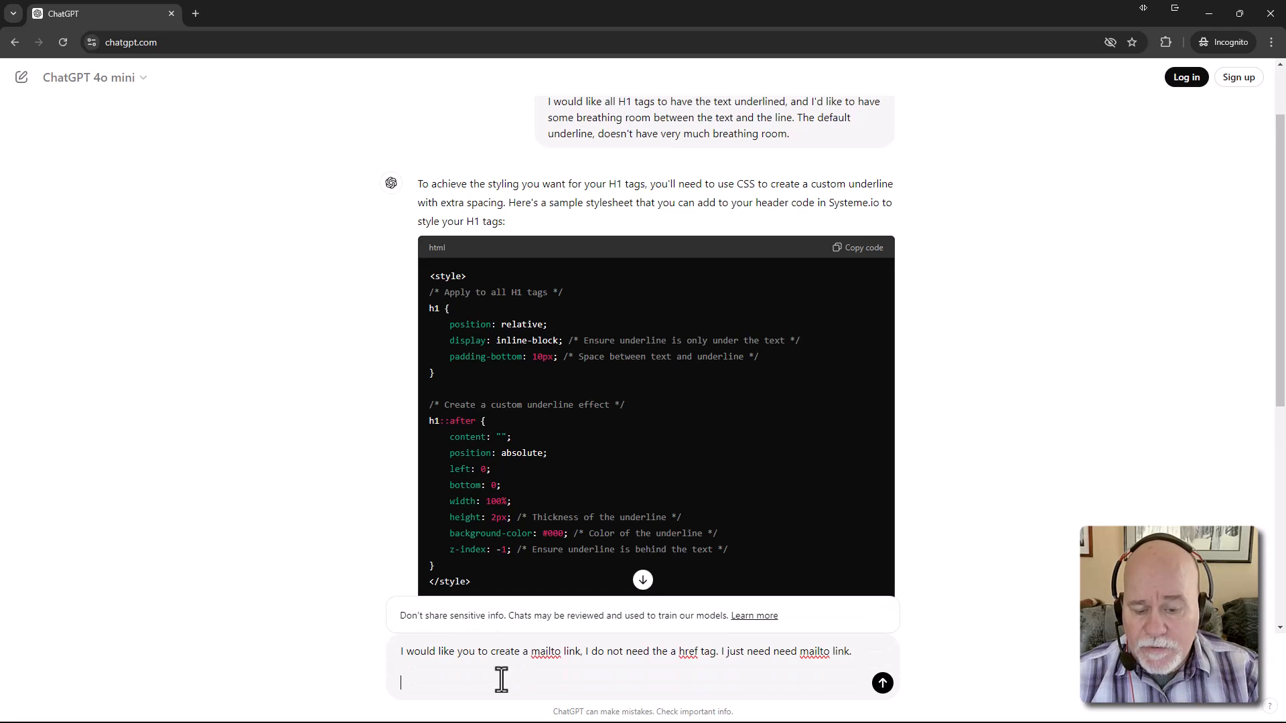
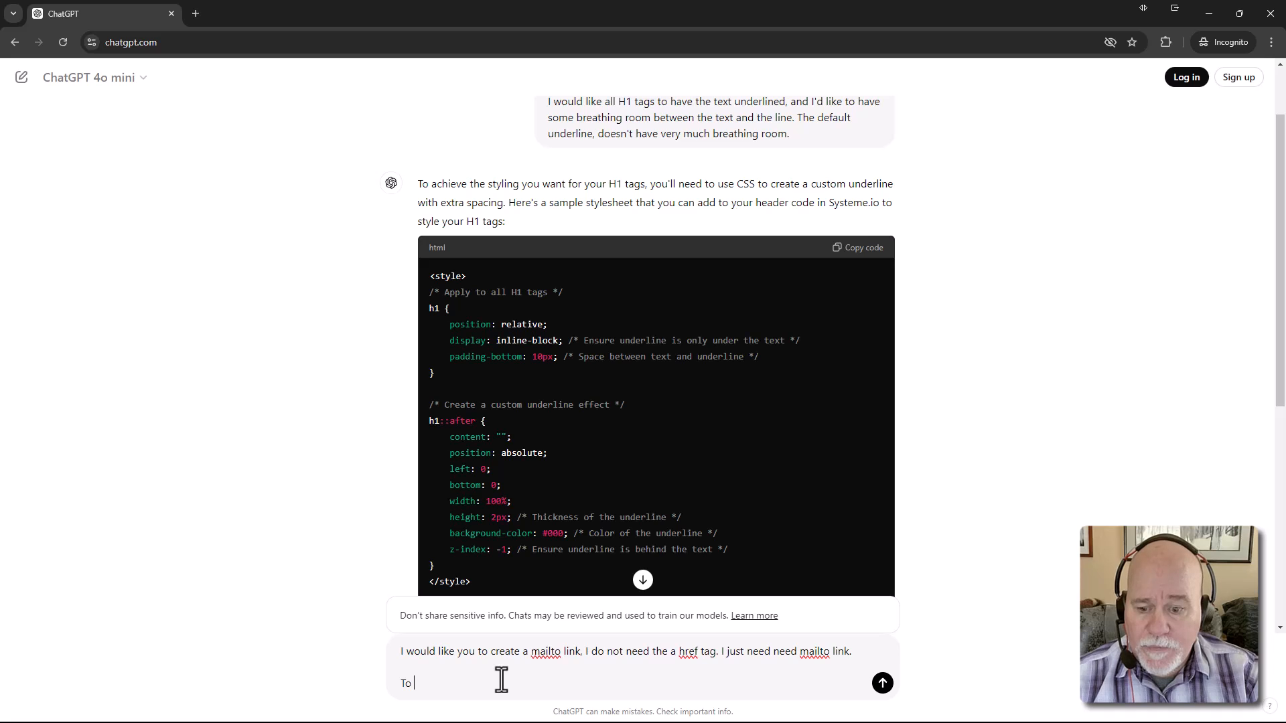
pyautogui.press('BackSpace')
pyautogui.press('BackSpace')
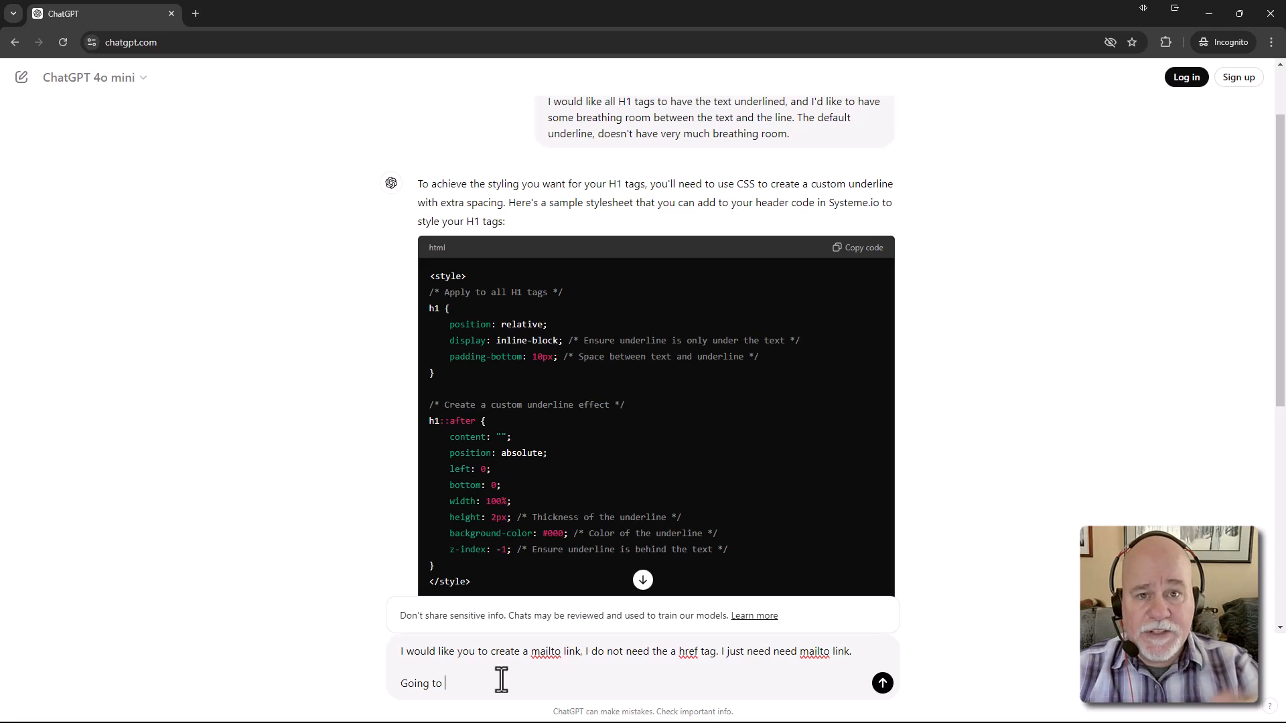
pyautogui.press('BackSpace')
pyautogui.press('BackSpace')
pyautogui.press('BackSpace')
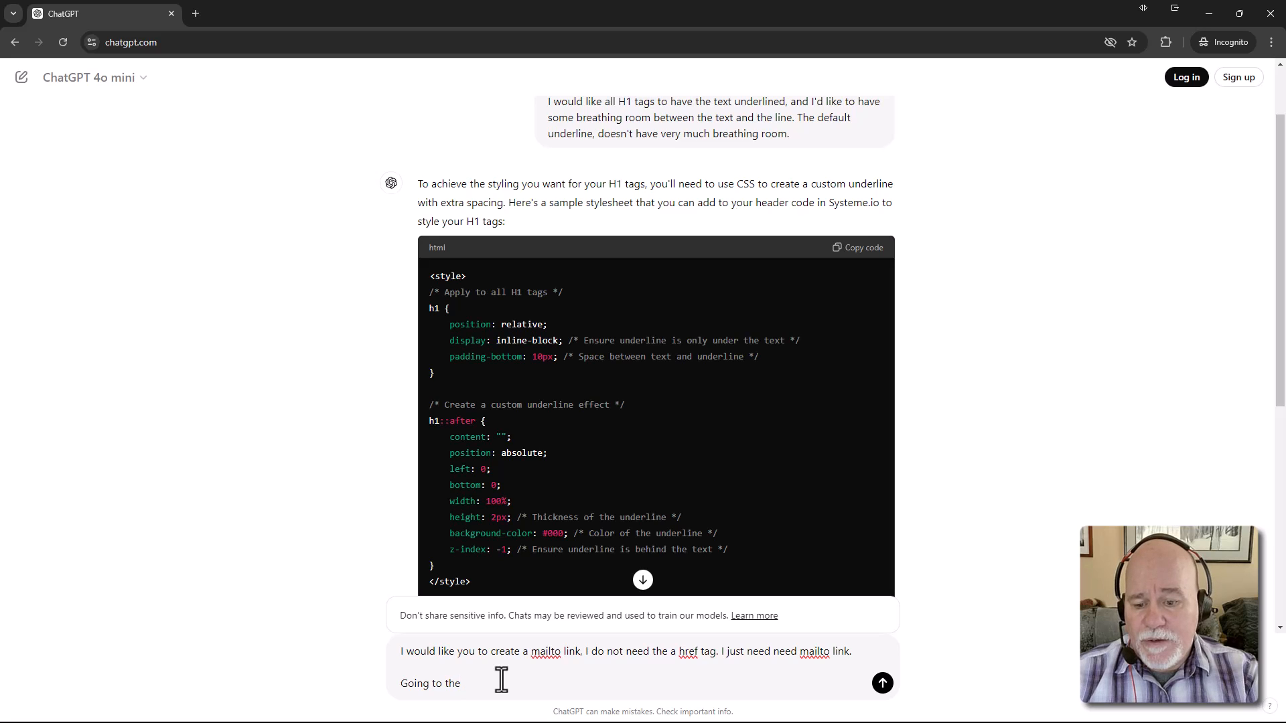
pyautogui.press('BackSpace')
pyautogui.press('BackSpace')
pyautogui.press('BackSpace')
pyautogui.press('BackSpace')
pyautogui.press('BackSpace')
pyautogui.press('BackSpace')
pyautogui.press('BackSpace')
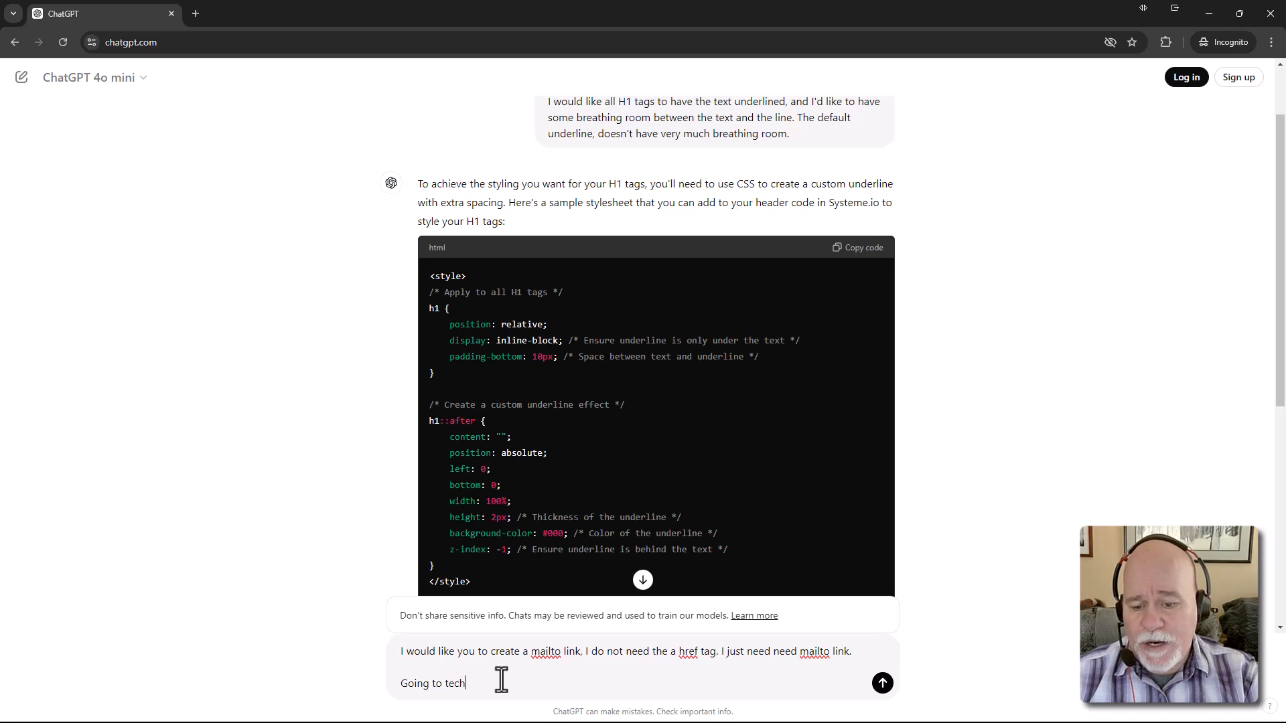
pyautogui.press('BackSpace')
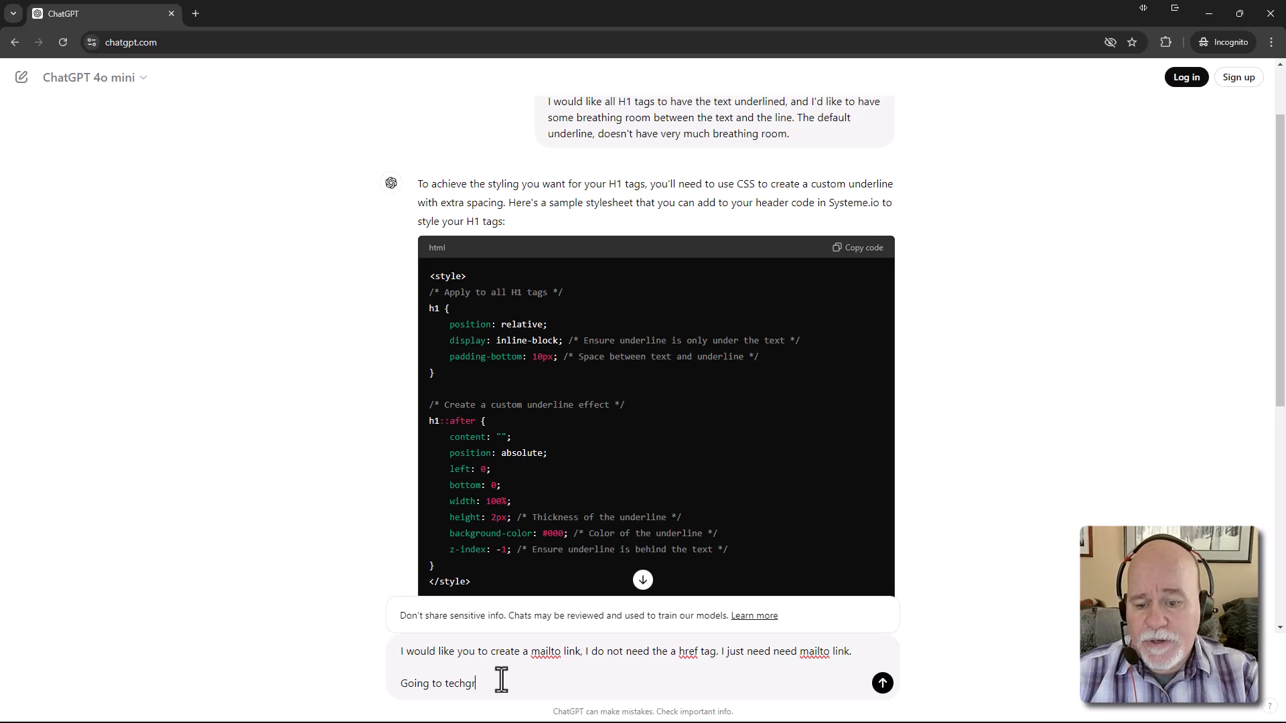
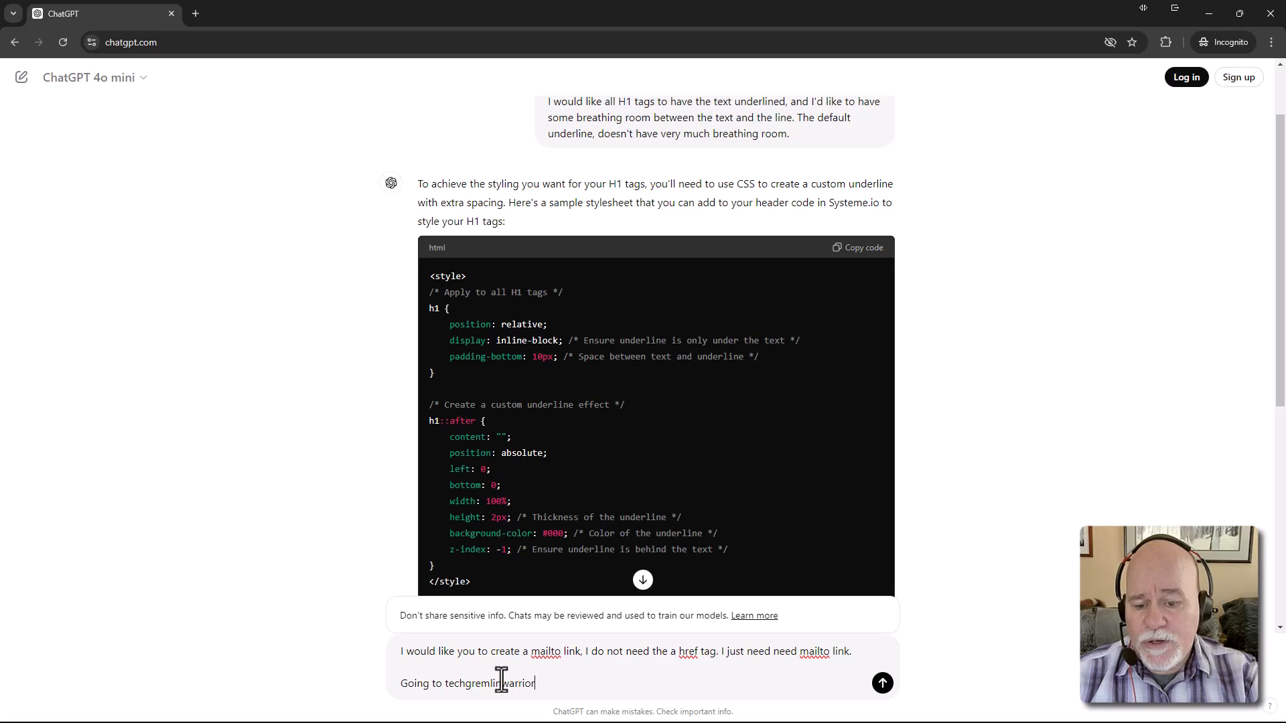
pyautogui.press('BackSpace')
pyautogui.press('BackSpace')
pyautogui.press('BackSpace')
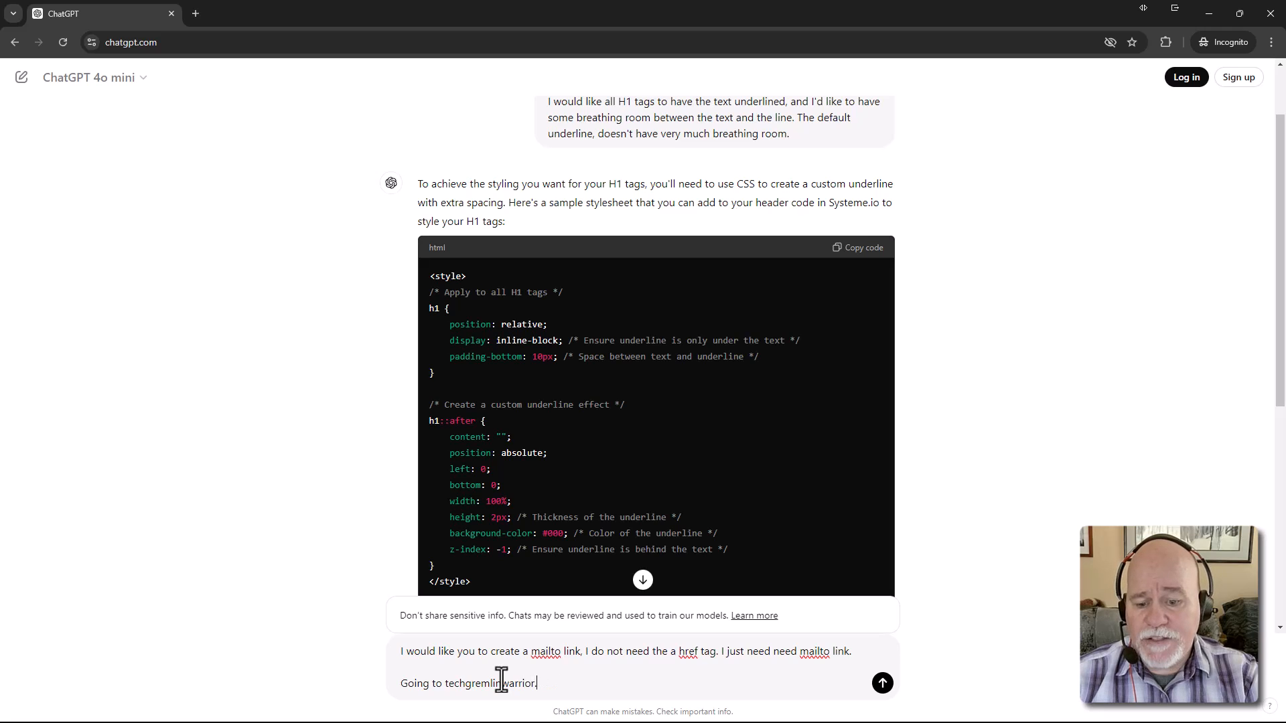
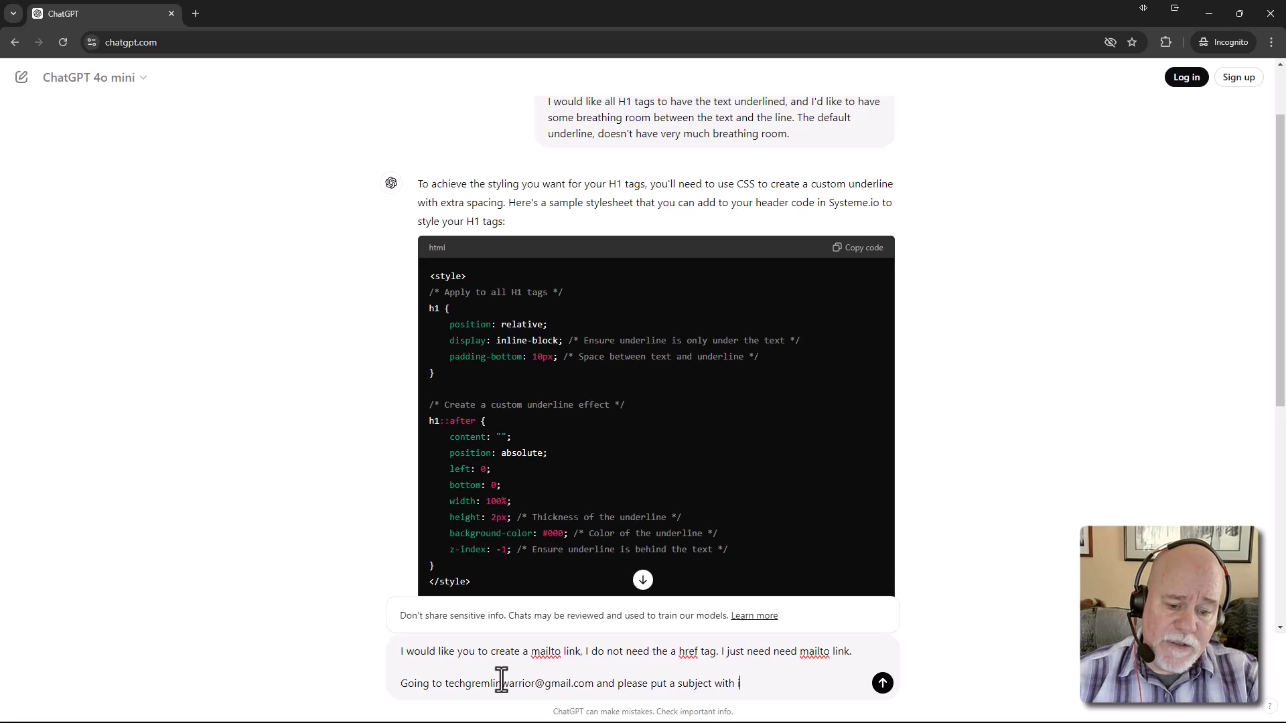
pyautogui.press('BackSpace')
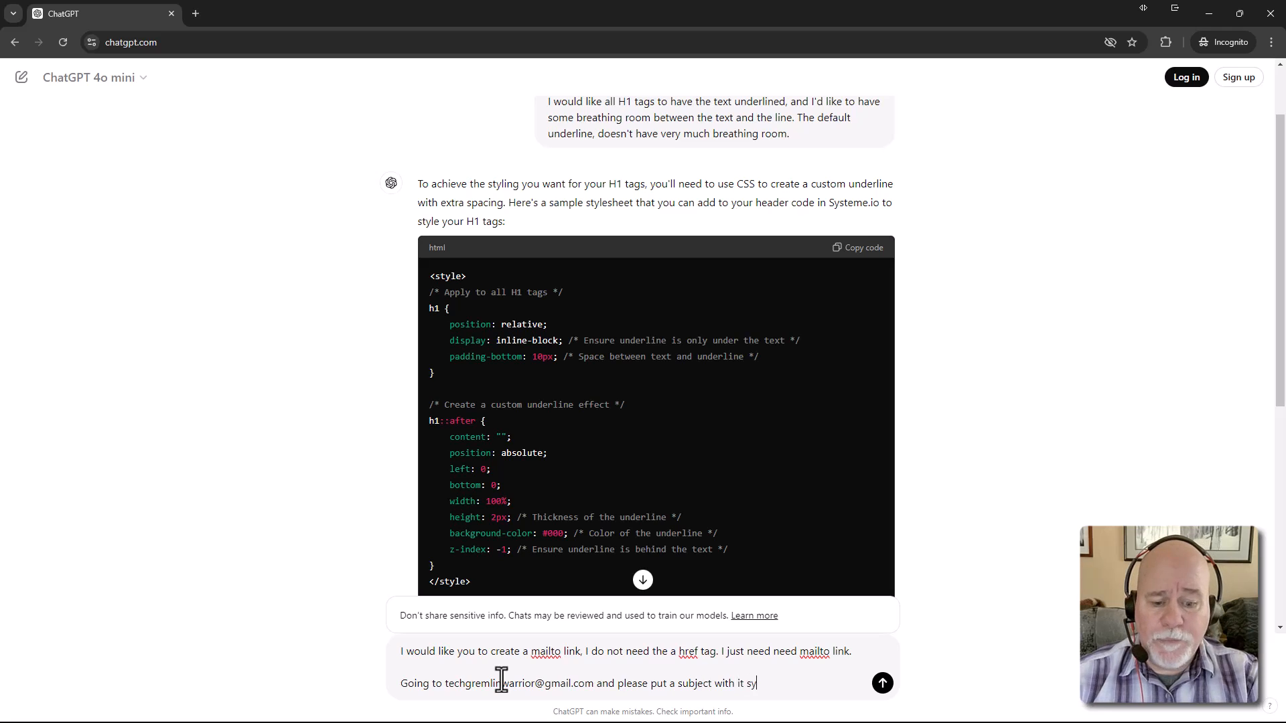
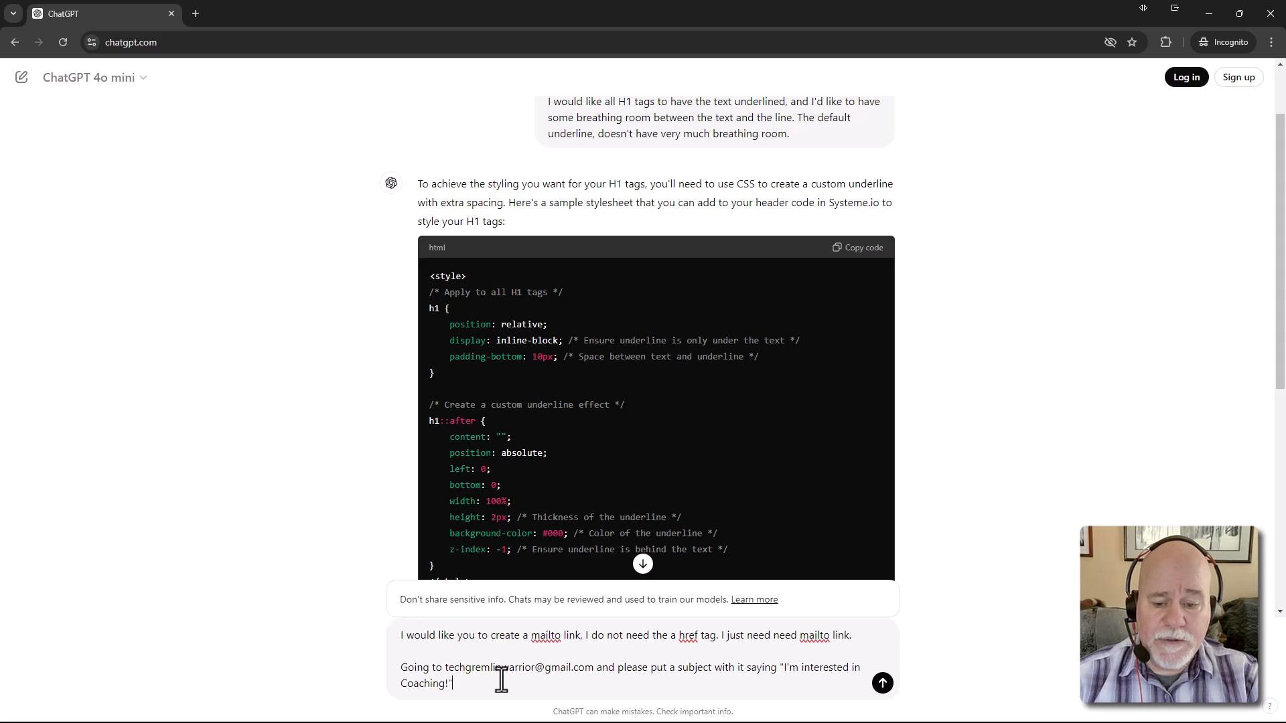
pyautogui.press('Return')
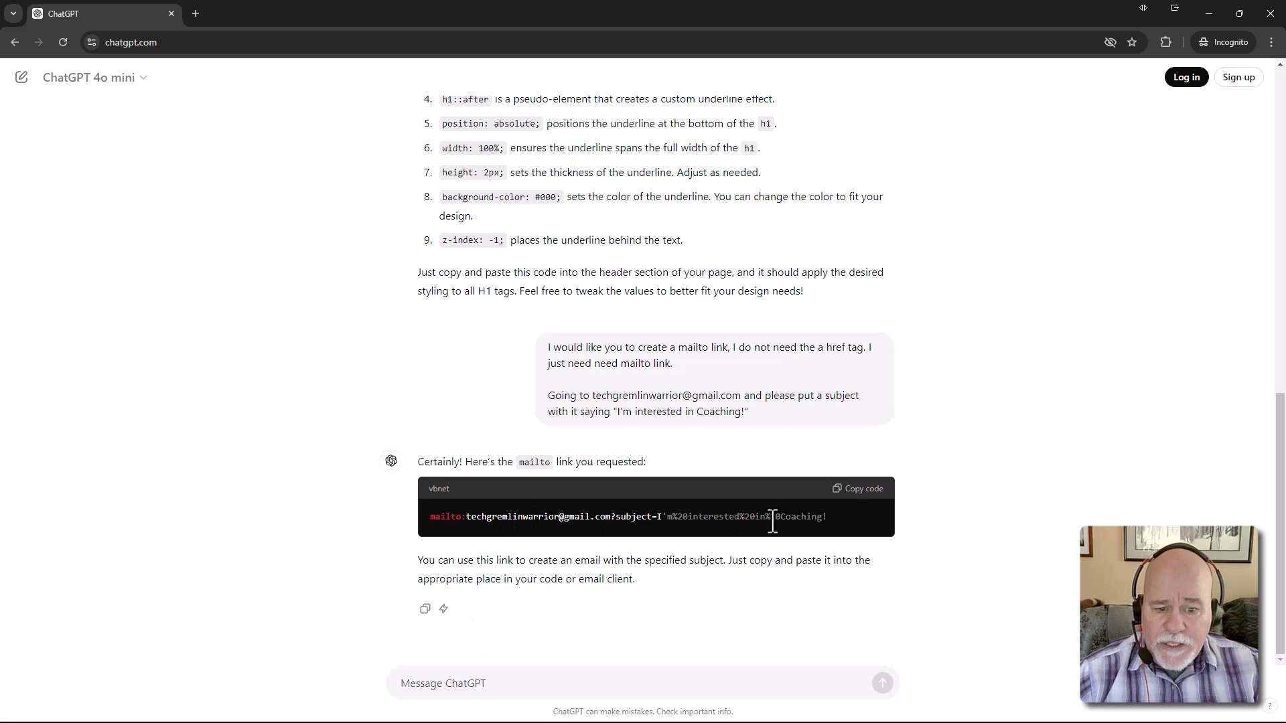
# Select the full generated mailto link to copy it, then move the ChatGPT window aside
pyautogui.moveTo(827, 517); pyautogui.dragTo(432, 524)
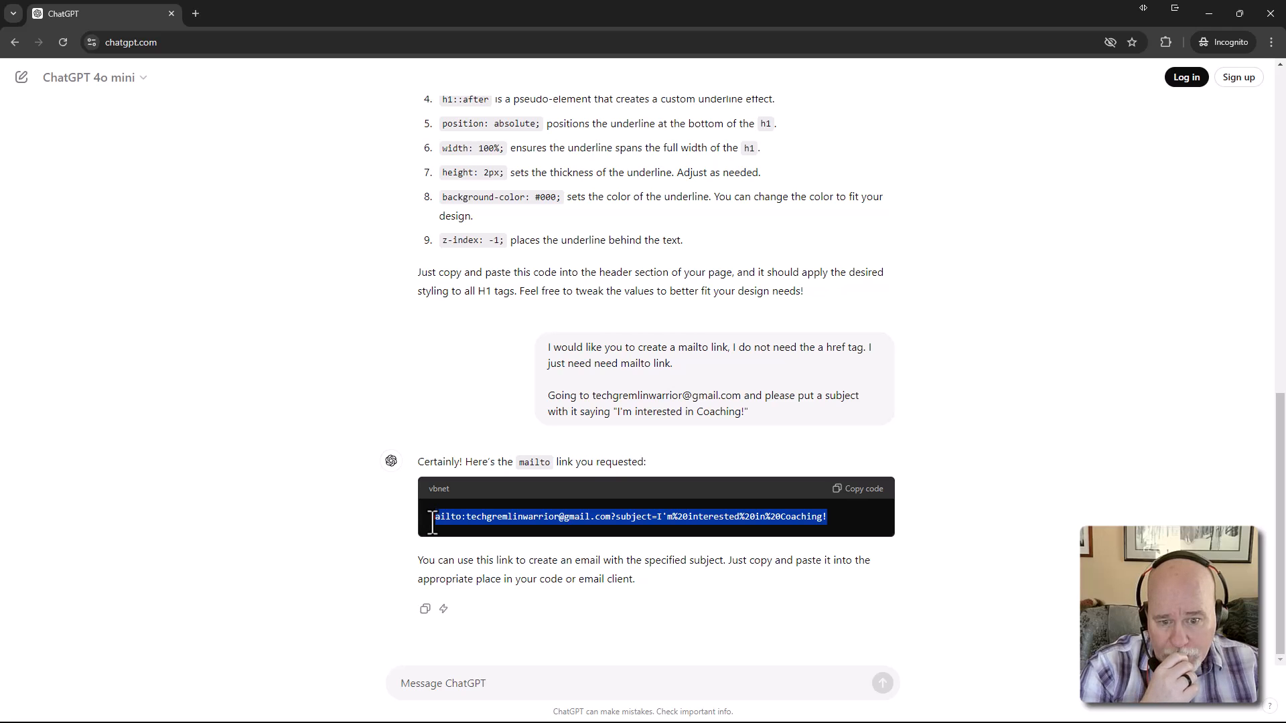
pyautogui.moveTo(432, 523); pyautogui.dragTo(432, 524)
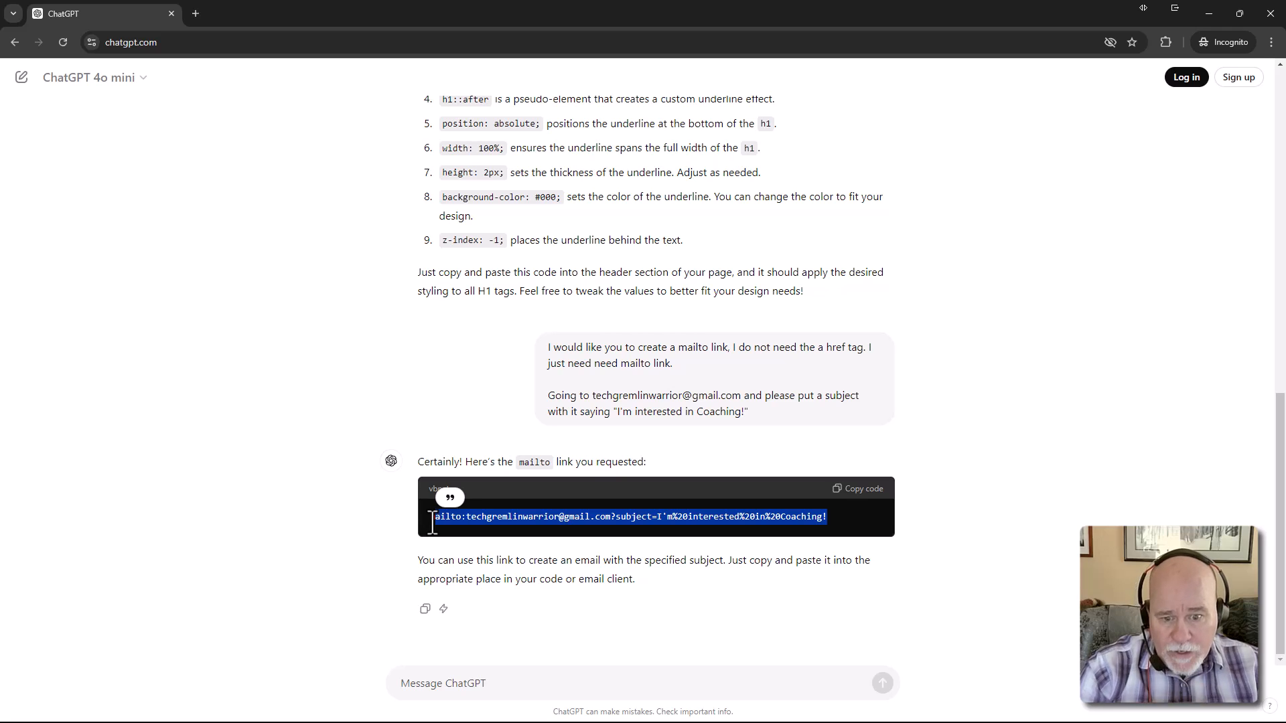
pyautogui.click(666, 525)
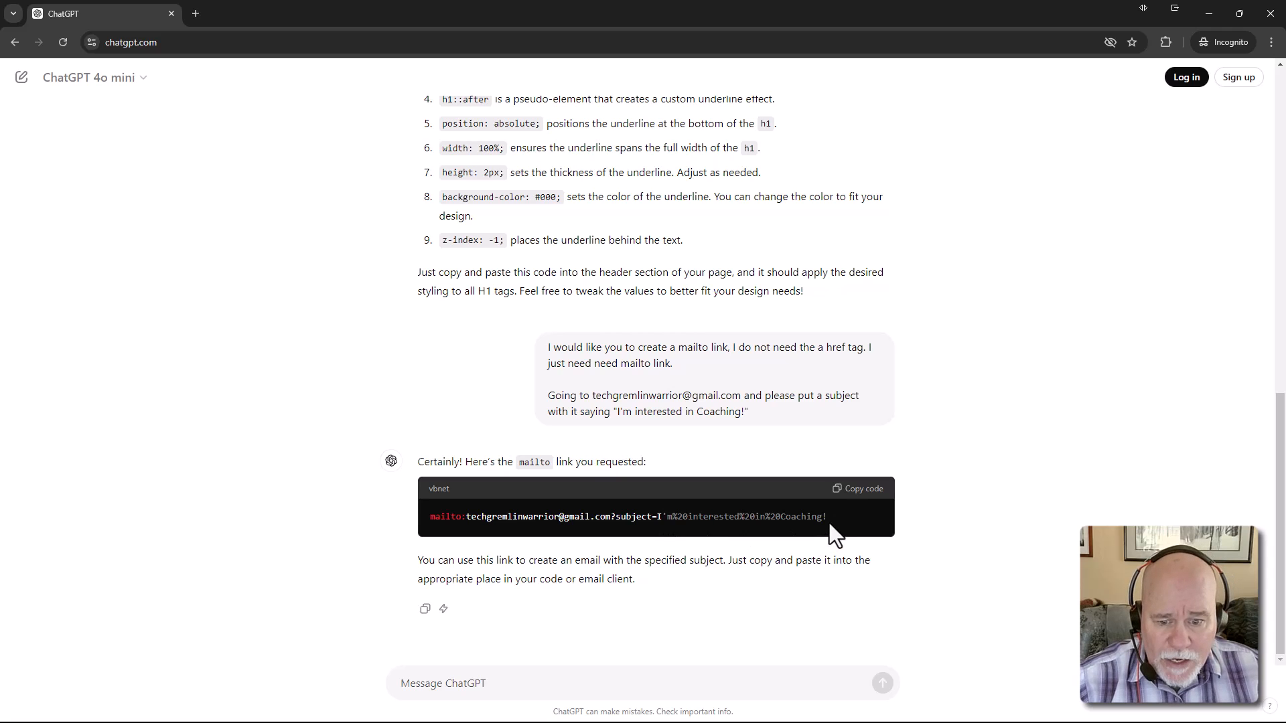
pyautogui.moveTo(832, 521); pyautogui.dragTo(662, 521)
pyautogui.click(677, 526)
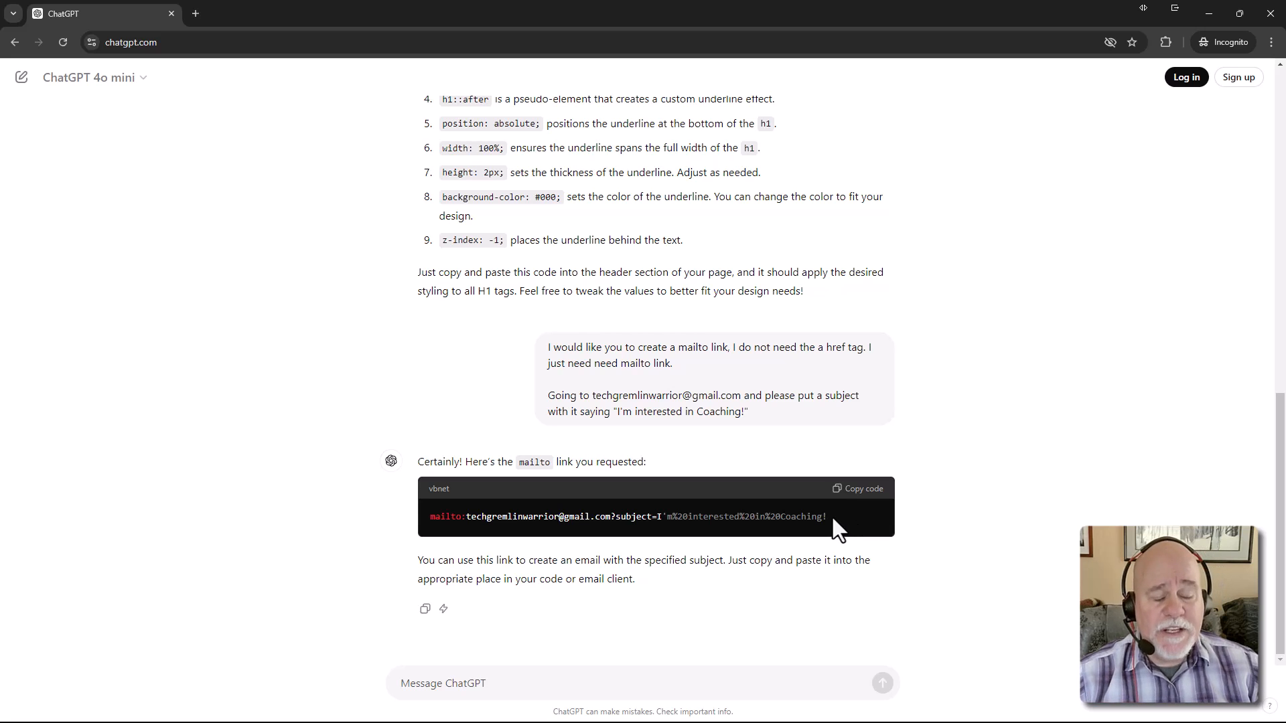
pyautogui.moveTo(832, 517); pyautogui.dragTo(417, 529)
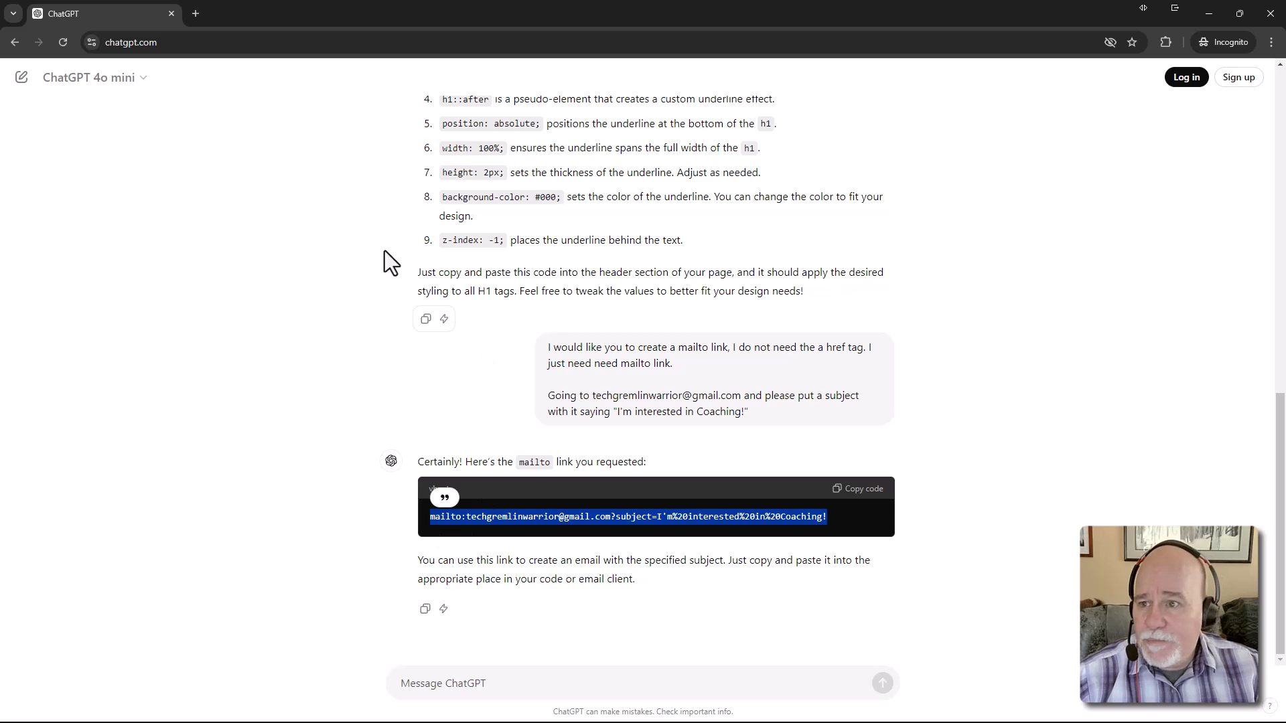
pyautogui.moveTo(573, 5); pyautogui.dragTo(605, 0)
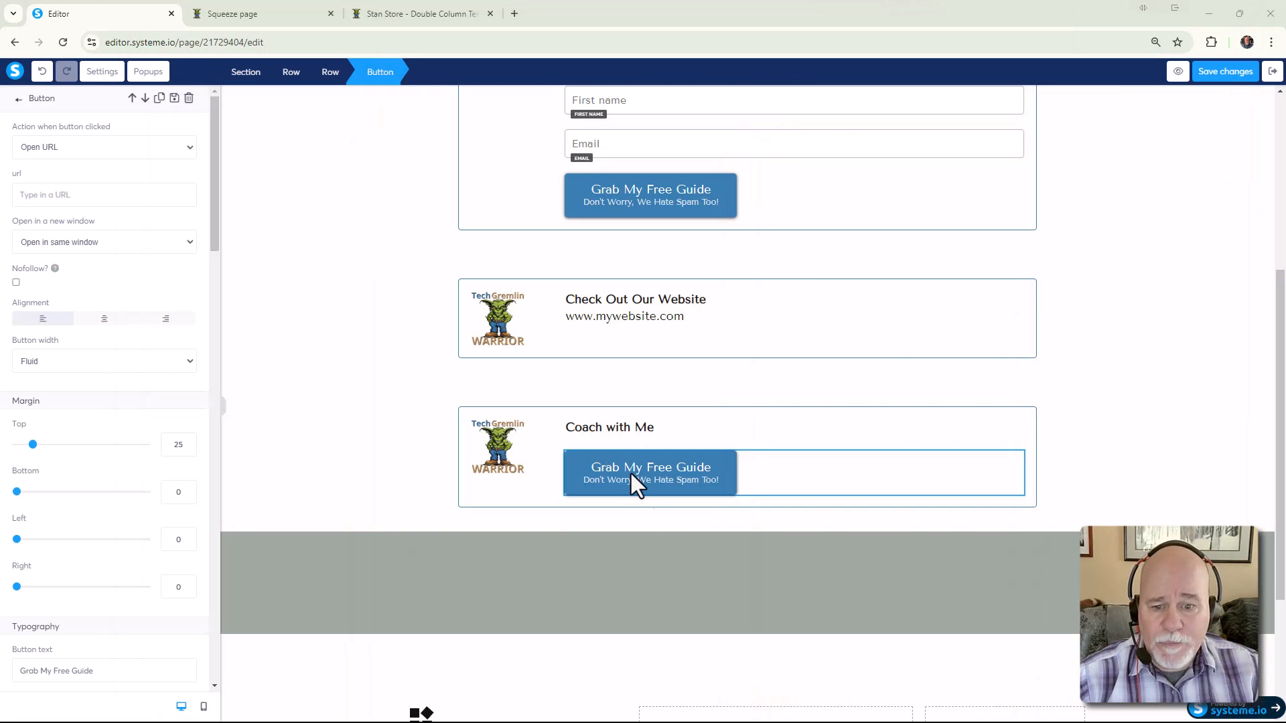
# Paste the mailto link as the Coach with Me button's URL, replacing each %20 with a space
pyautogui.click(130, 199)
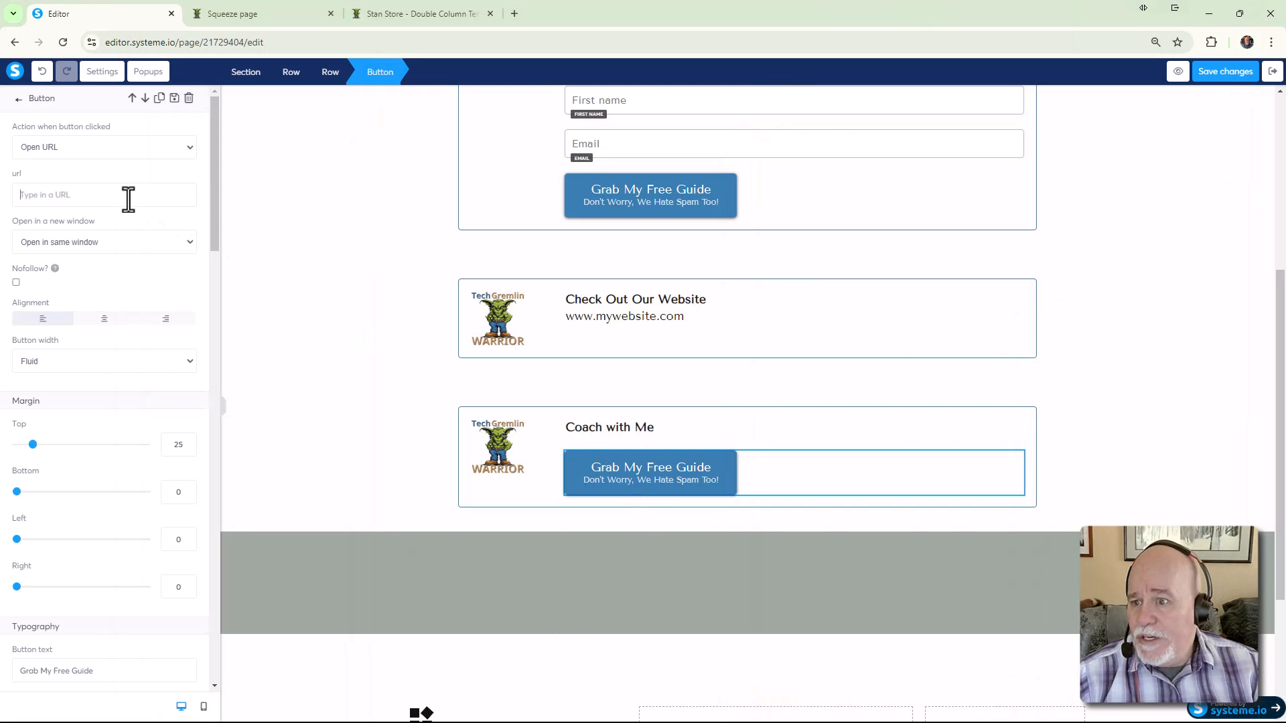
pyautogui.hotkey('ctrl', 'v')
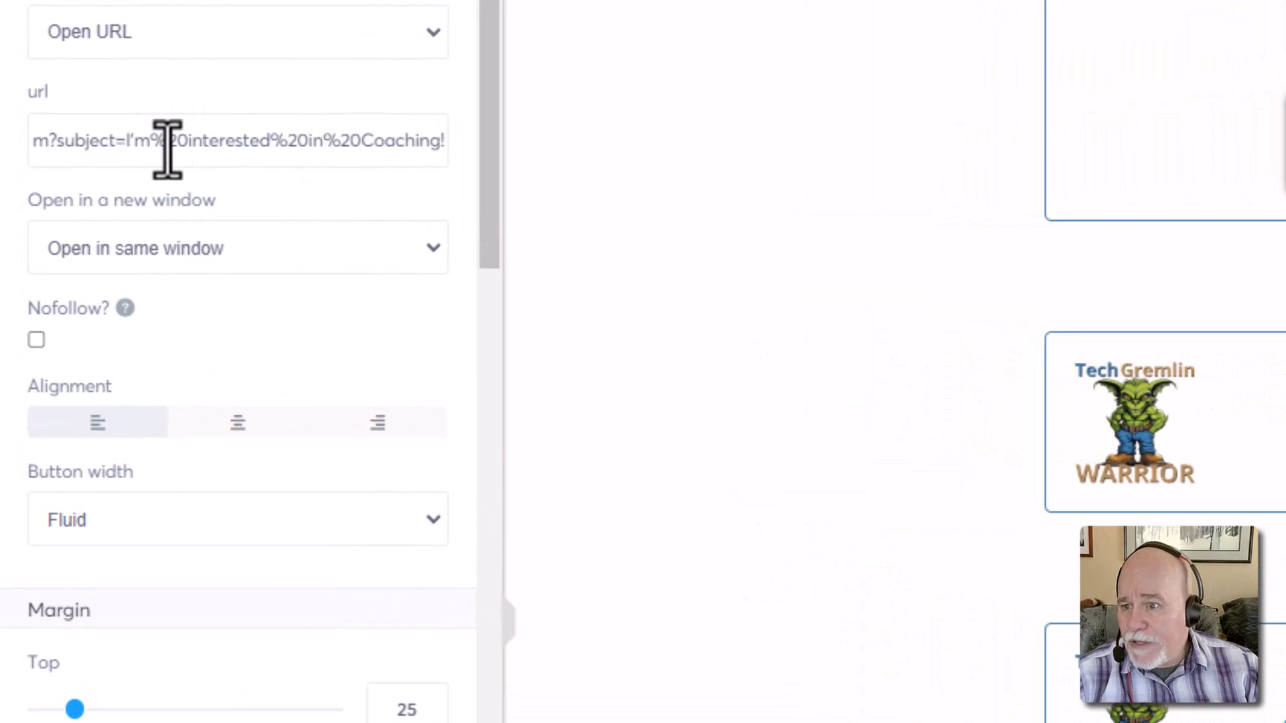
pyautogui.click(196, 152)
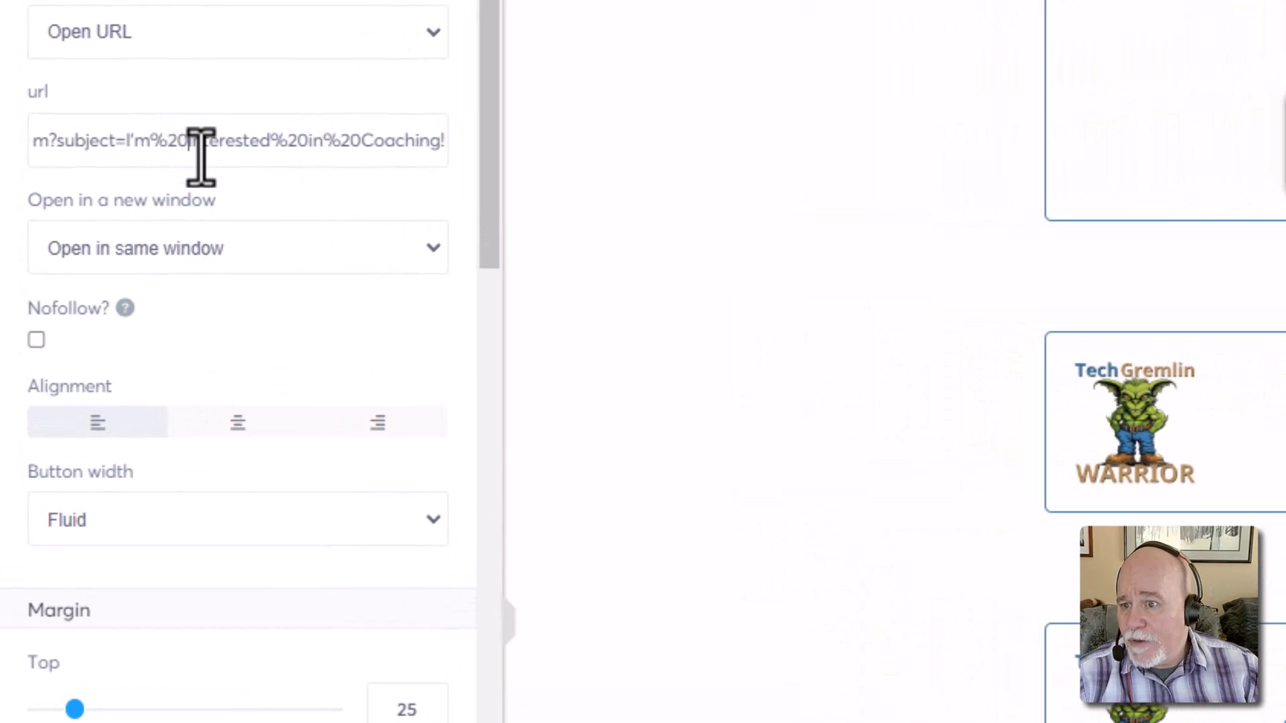
pyautogui.press('BackSpace')
pyautogui.press('BackSpace')
pyautogui.press('BackSpace')
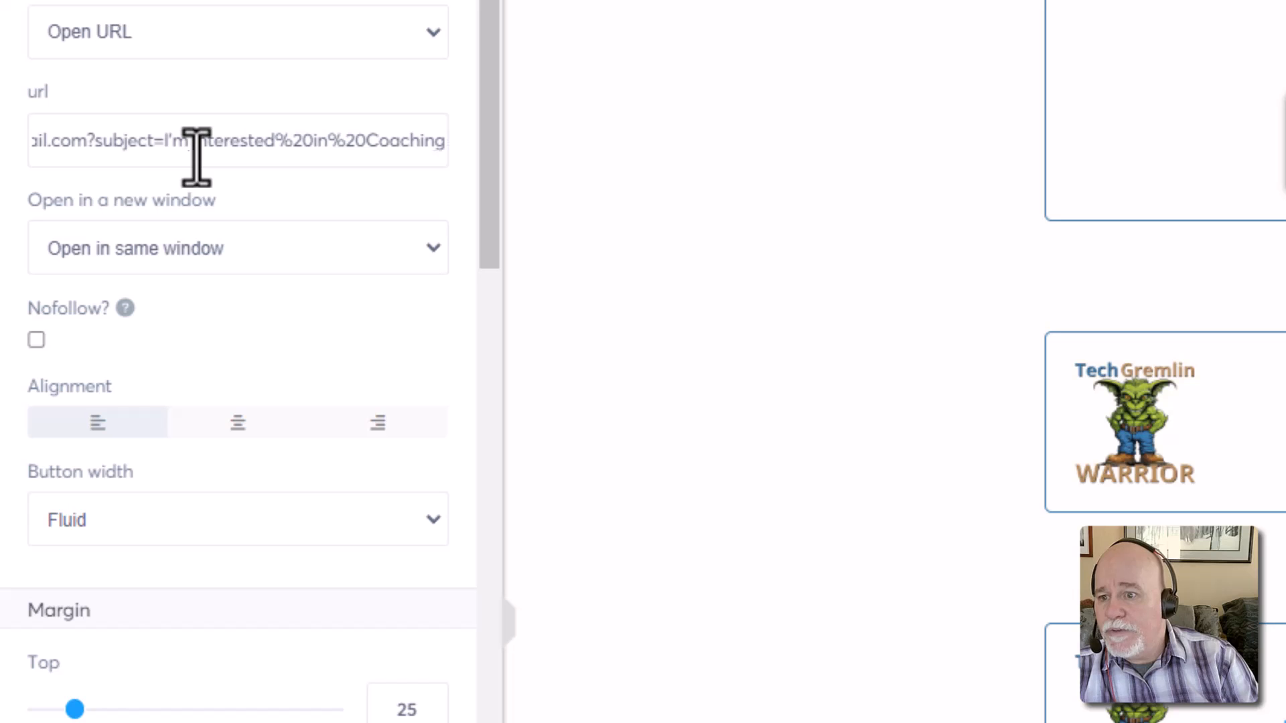
pyautogui.click(312, 141)
pyautogui.press('BackSpace')
pyautogui.press('BackSpace')
pyautogui.press('BackSpace')
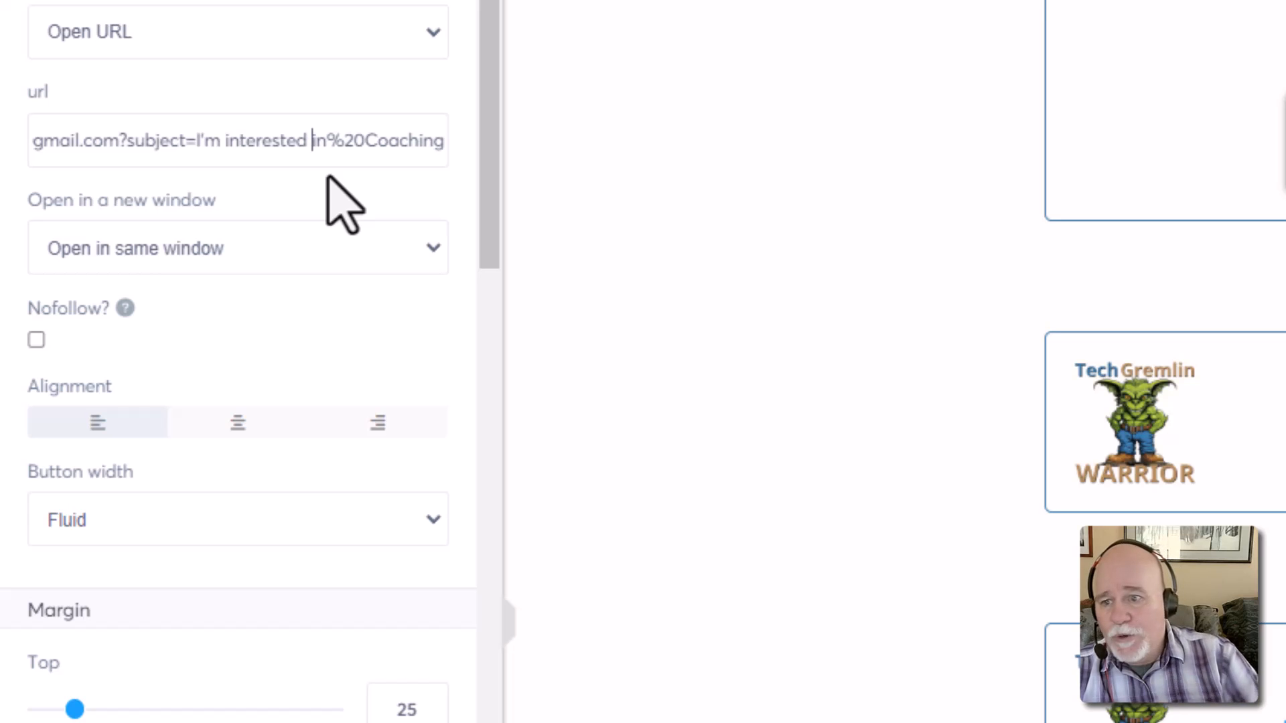
pyautogui.click(373, 162)
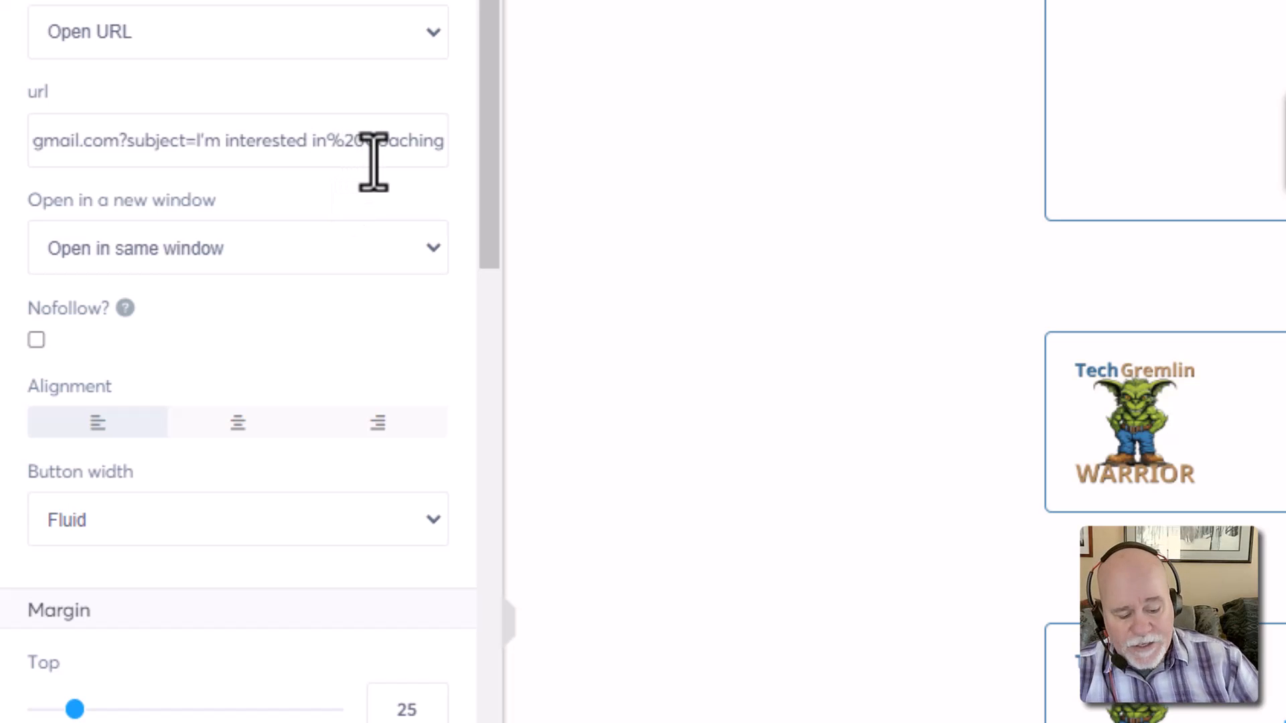
pyautogui.press('BackSpace')
pyautogui.press('BackSpace')
pyautogui.press('BackSpace')
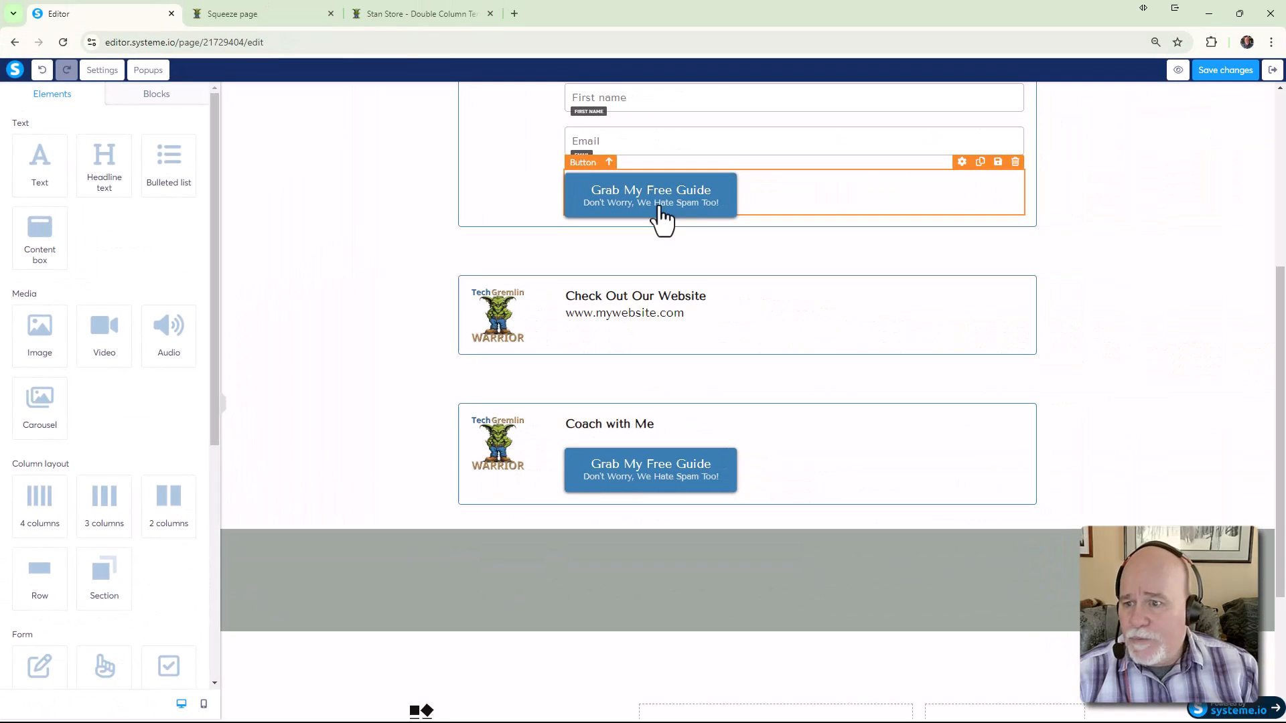
pyautogui.click(659, 205)
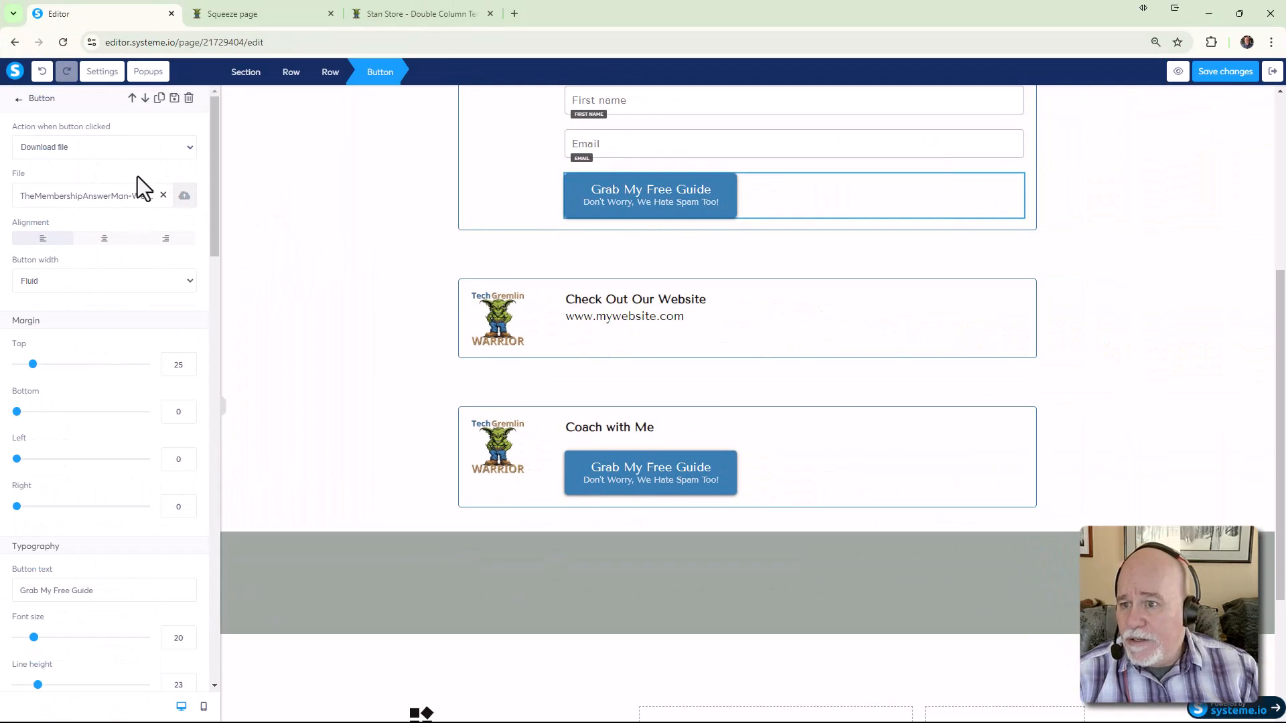
pyautogui.click(178, 150)
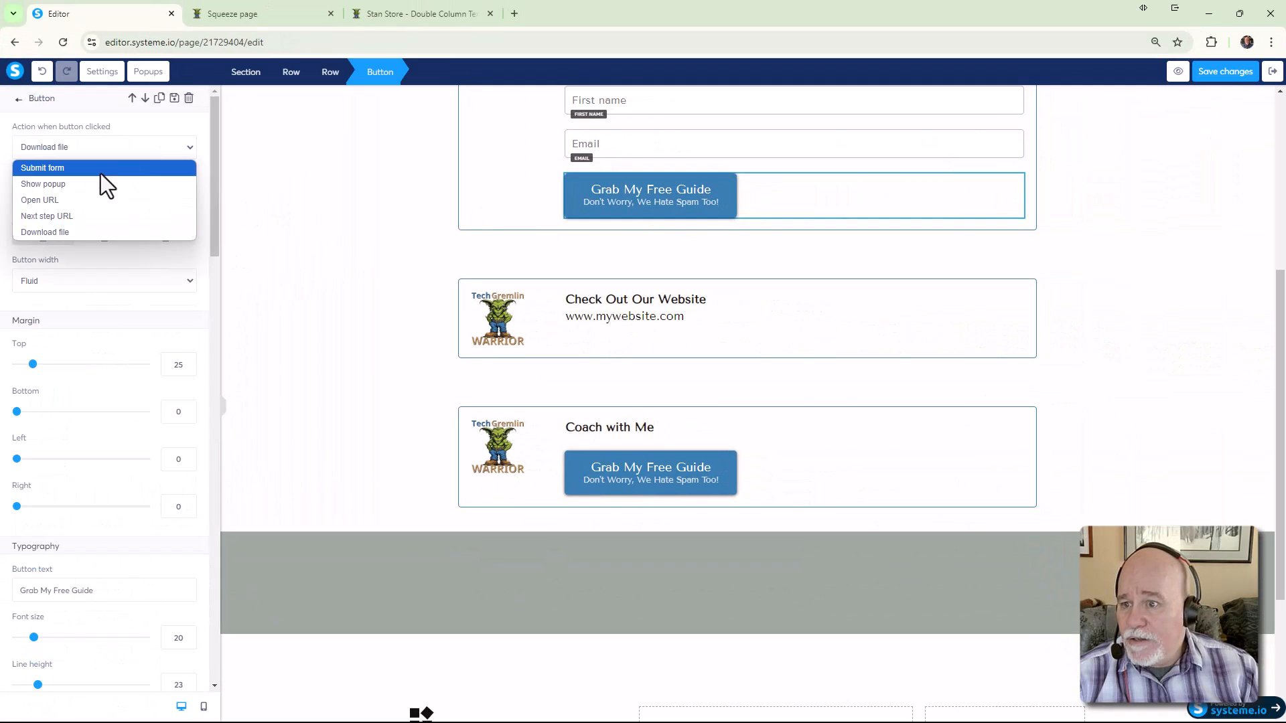
pyautogui.click(71, 199)
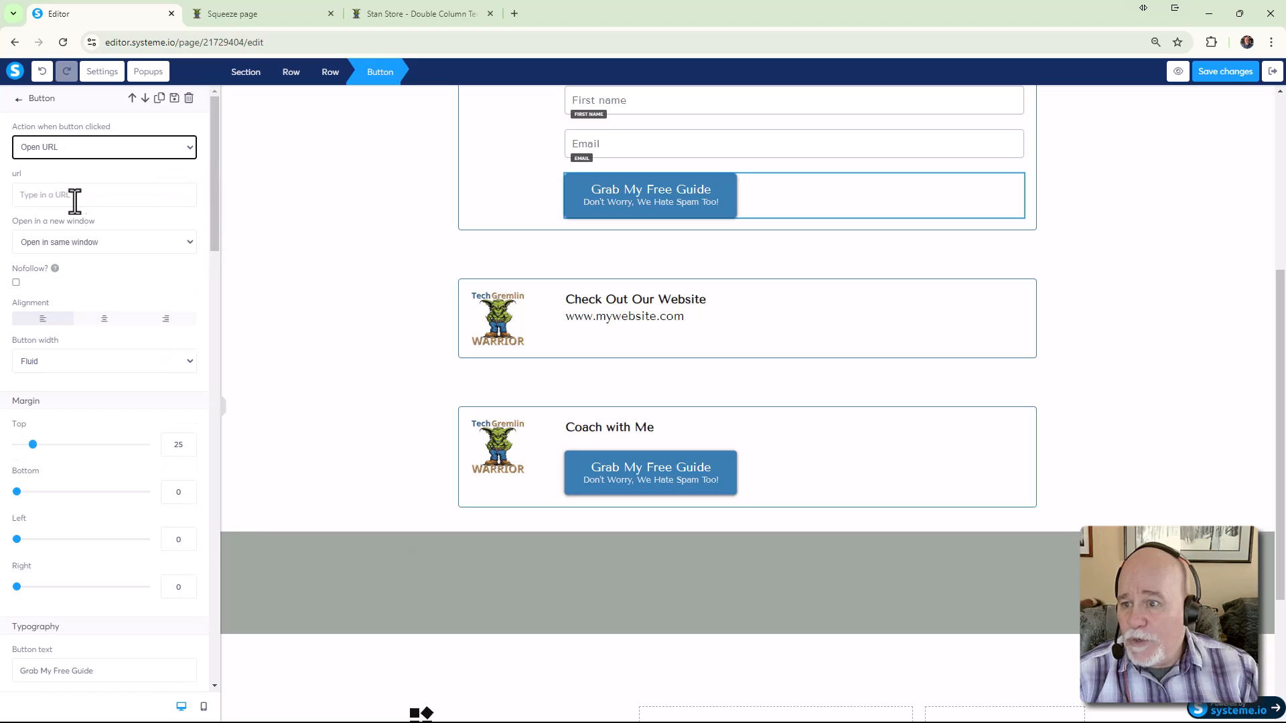
pyautogui.click(114, 194)
pyautogui.write('www.')
pyautogui.press('BackSpace')
pyautogui.press('BackSpace')
pyautogui.press('BackSpace')
pyautogui.press('BackSpace')
pyautogui.write('https://www')
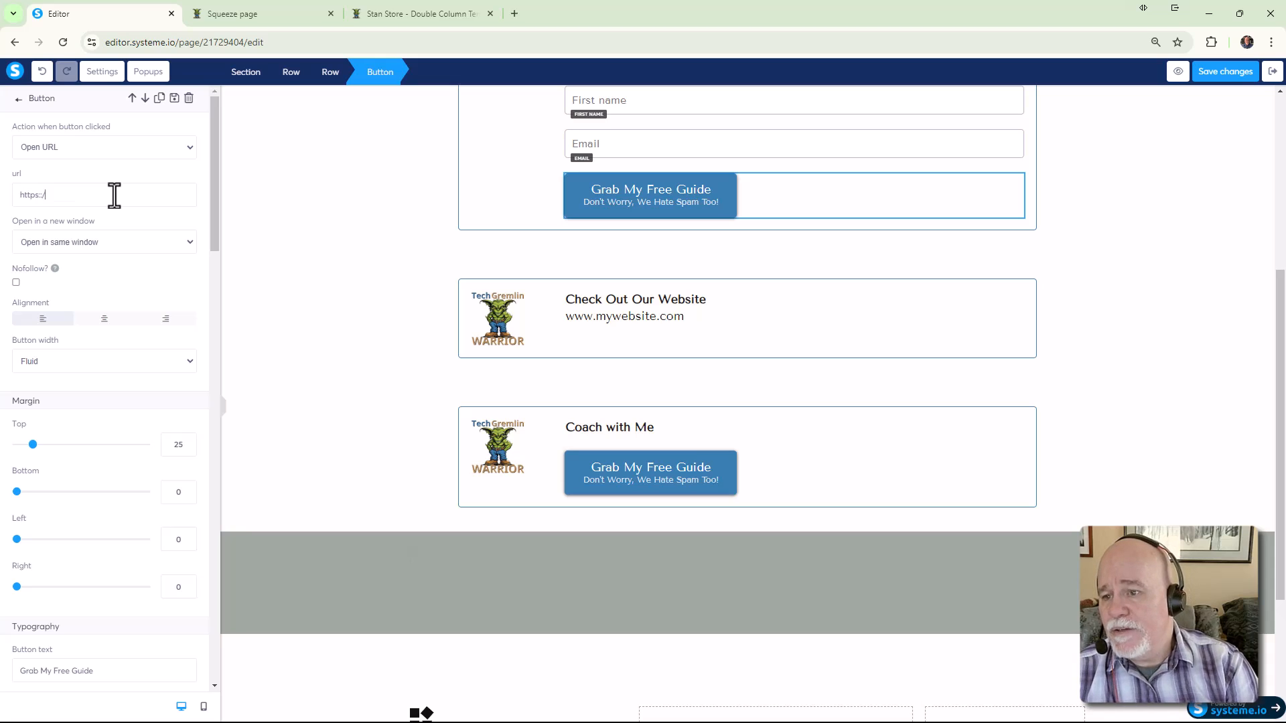
pyautogui.press('BackSpace')
pyautogui.press('BackSpace')
pyautogui.press('BackSpace')
pyautogui.press('BackSpace')
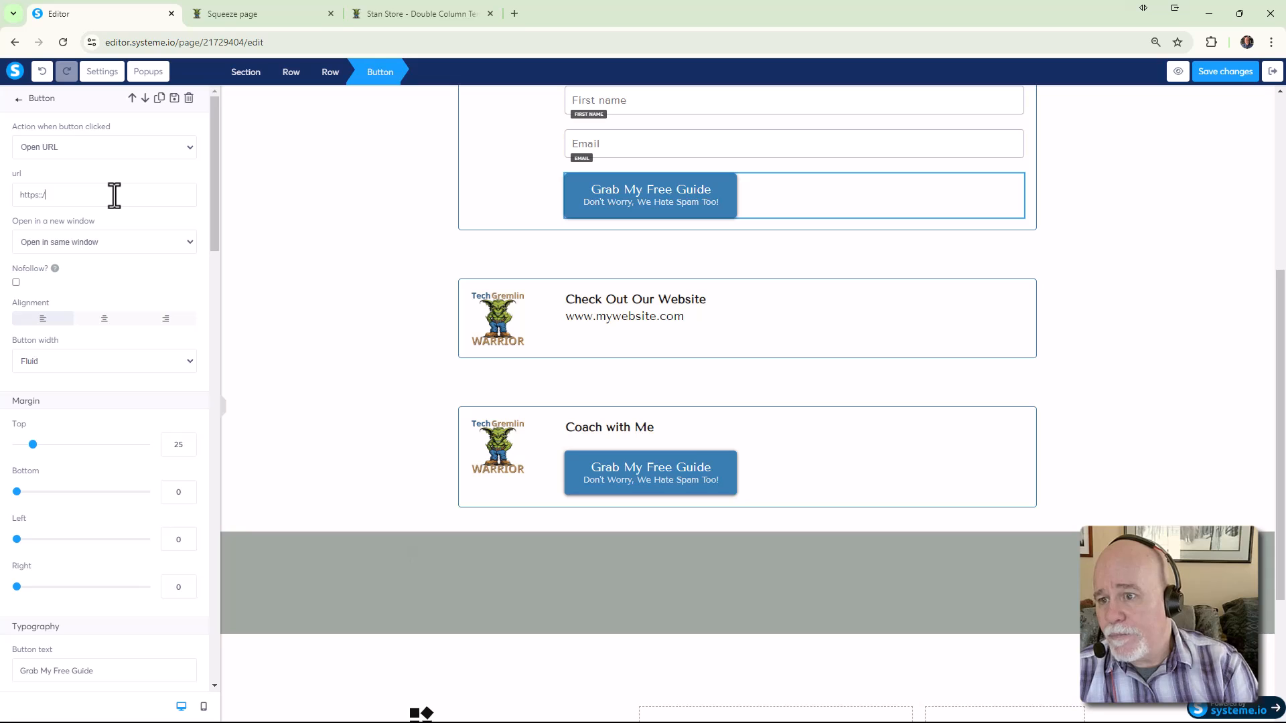
pyautogui.write('//ww')
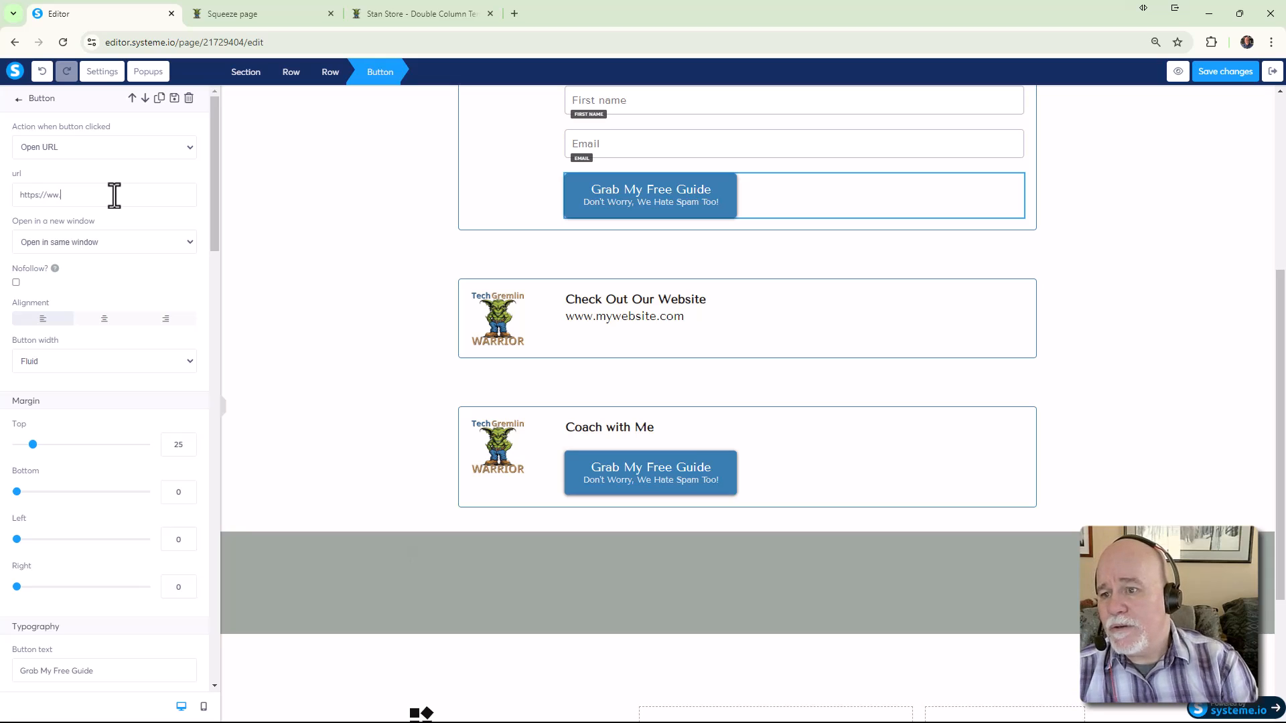
pyautogui.write('w.zero')
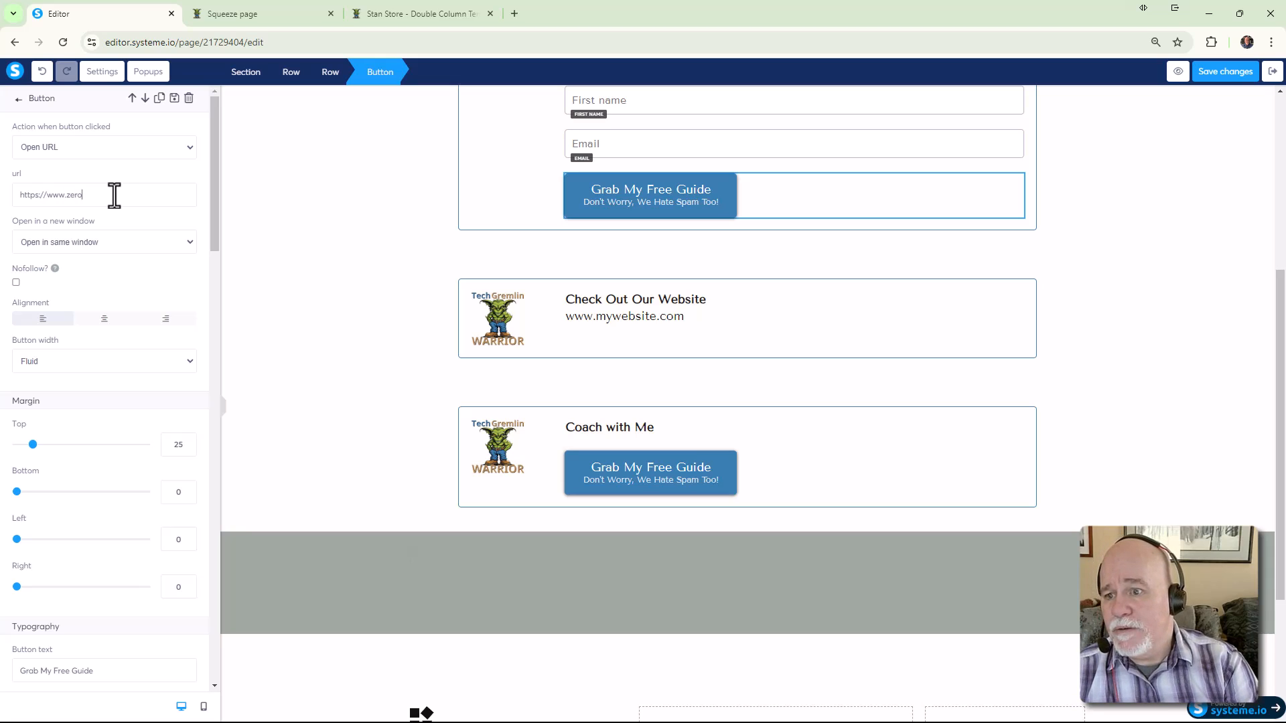
pyautogui.write('2income.com')
pyautogui.press('BackSpace')
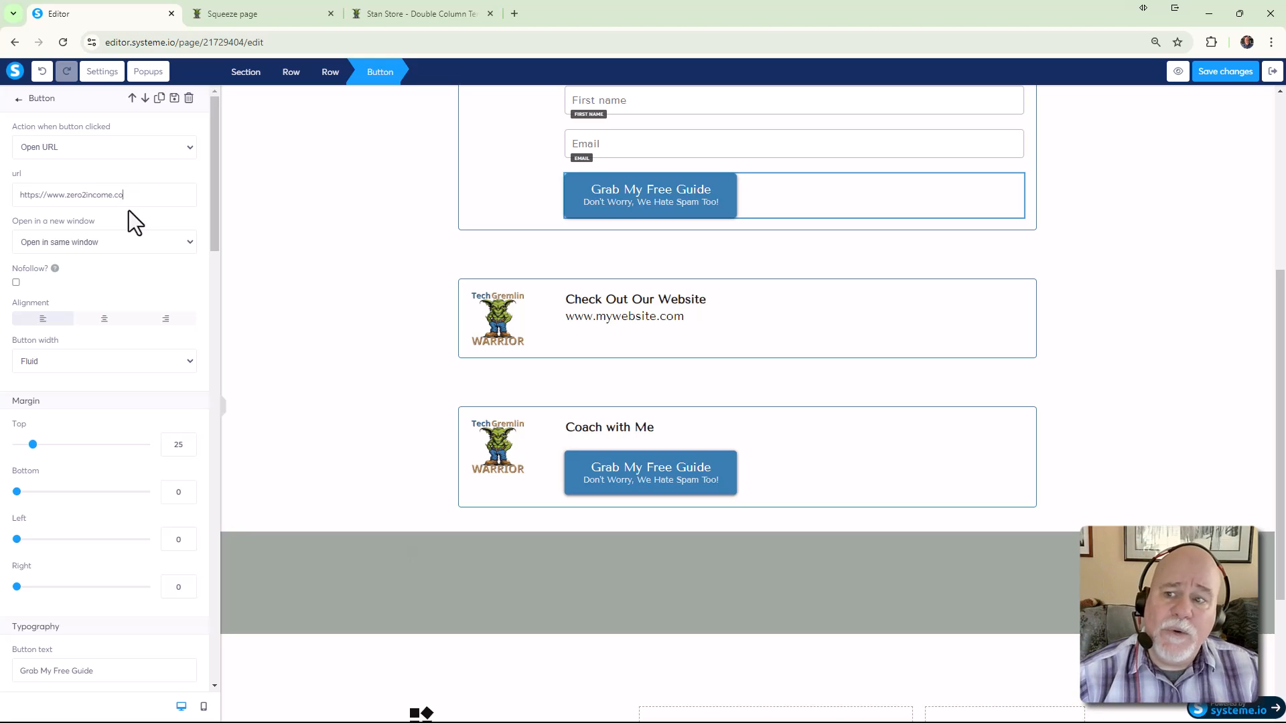
# Switch that button's action to Submit form, save, and duplicate the editor's browser tab
pyautogui.click(189, 149)
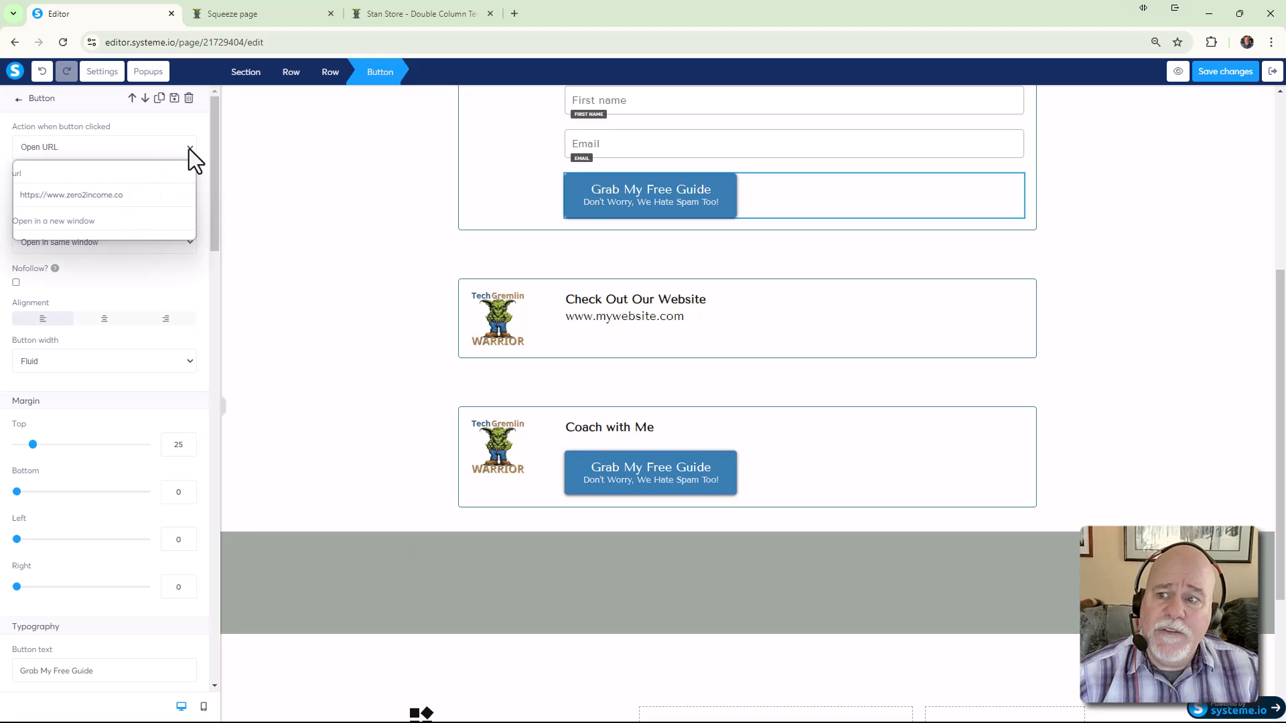
pyautogui.click(158, 215)
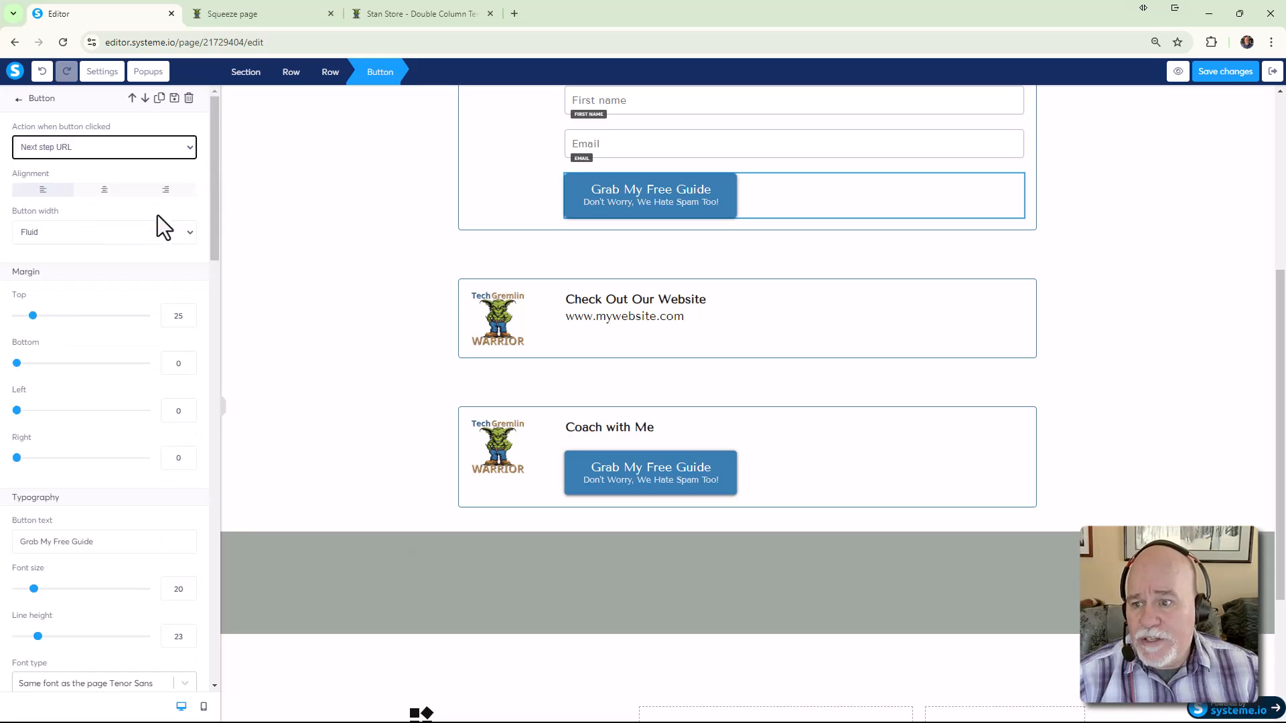
pyautogui.click(111, 154)
pyautogui.click(111, 169)
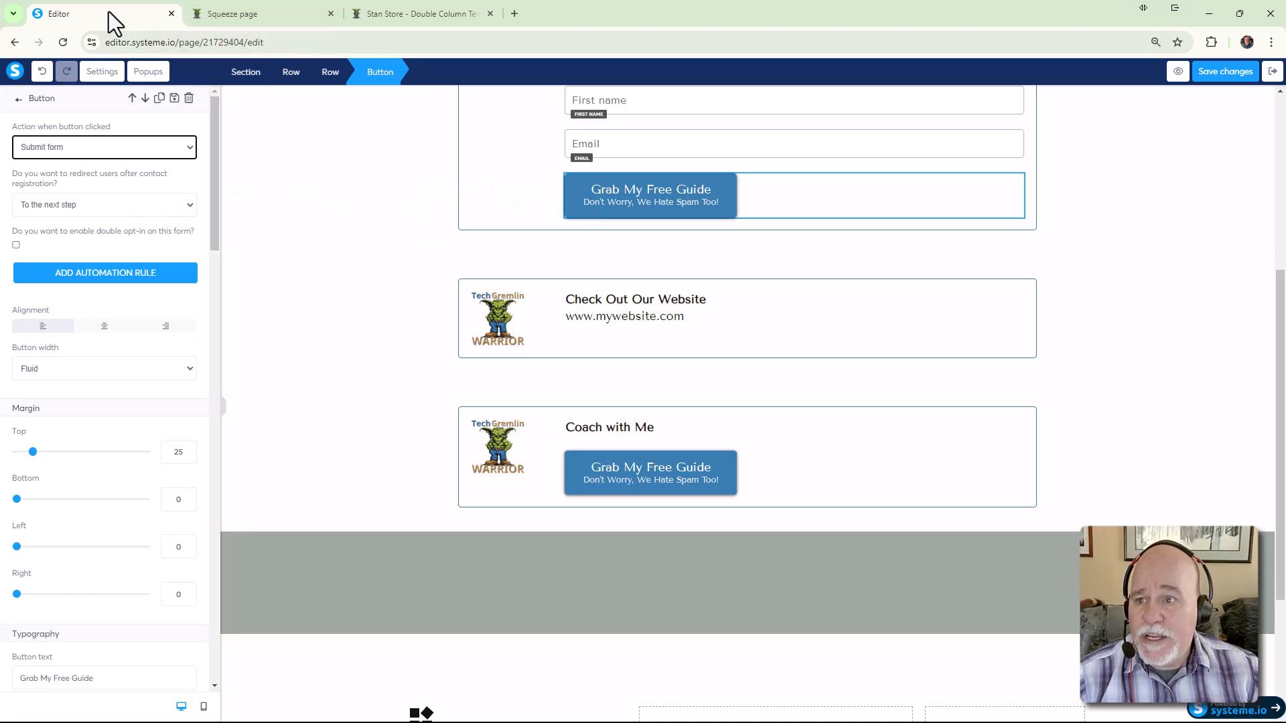
pyautogui.click(1225, 73)
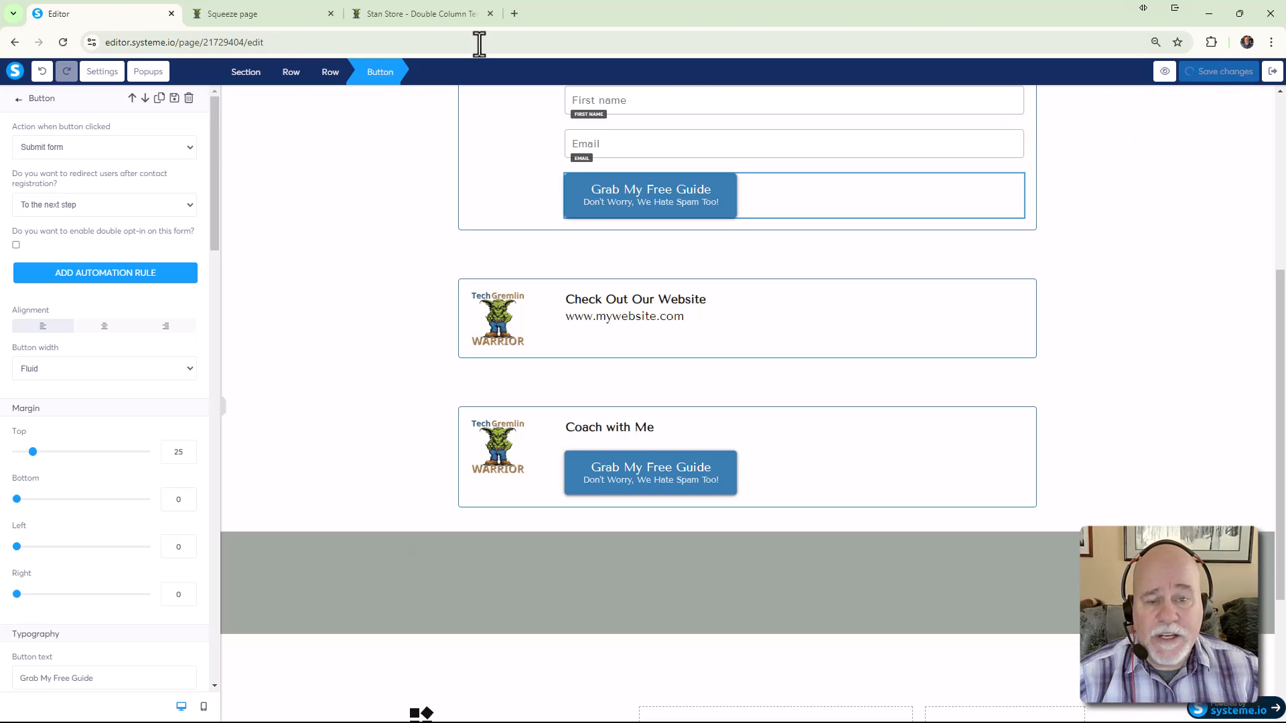
pyautogui.rightClick(127, 14)
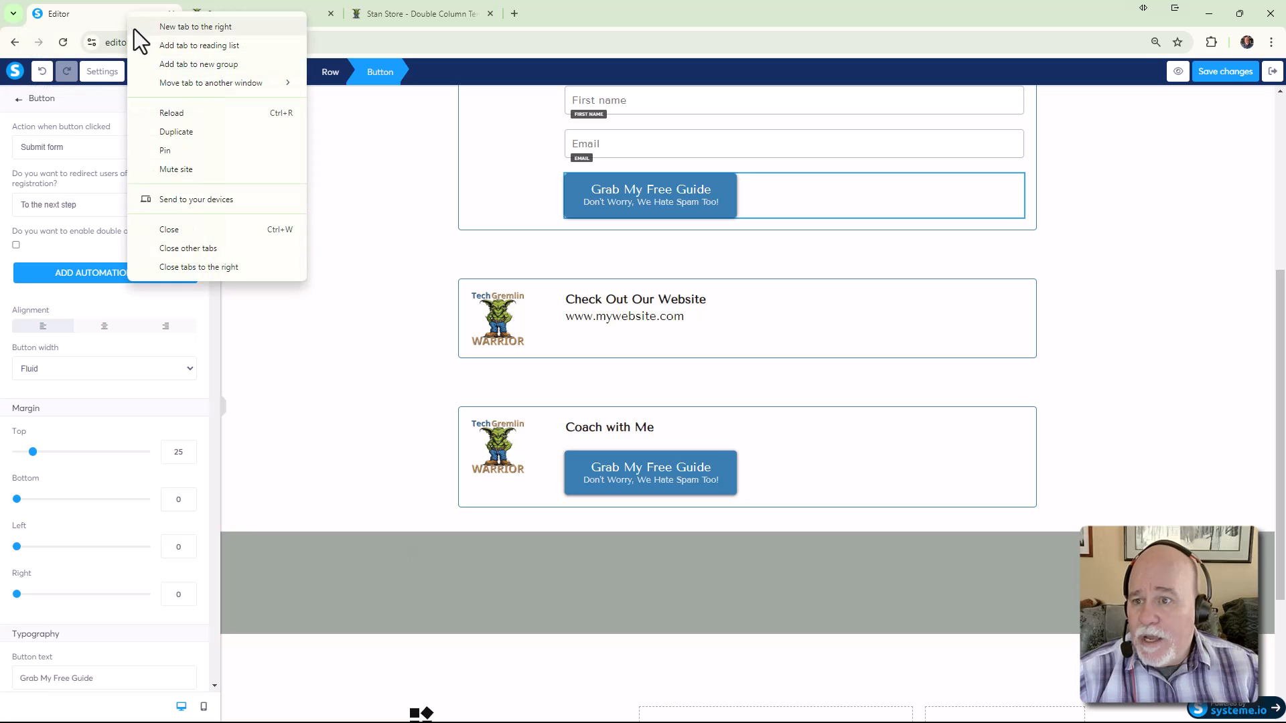
pyautogui.click(176, 132)
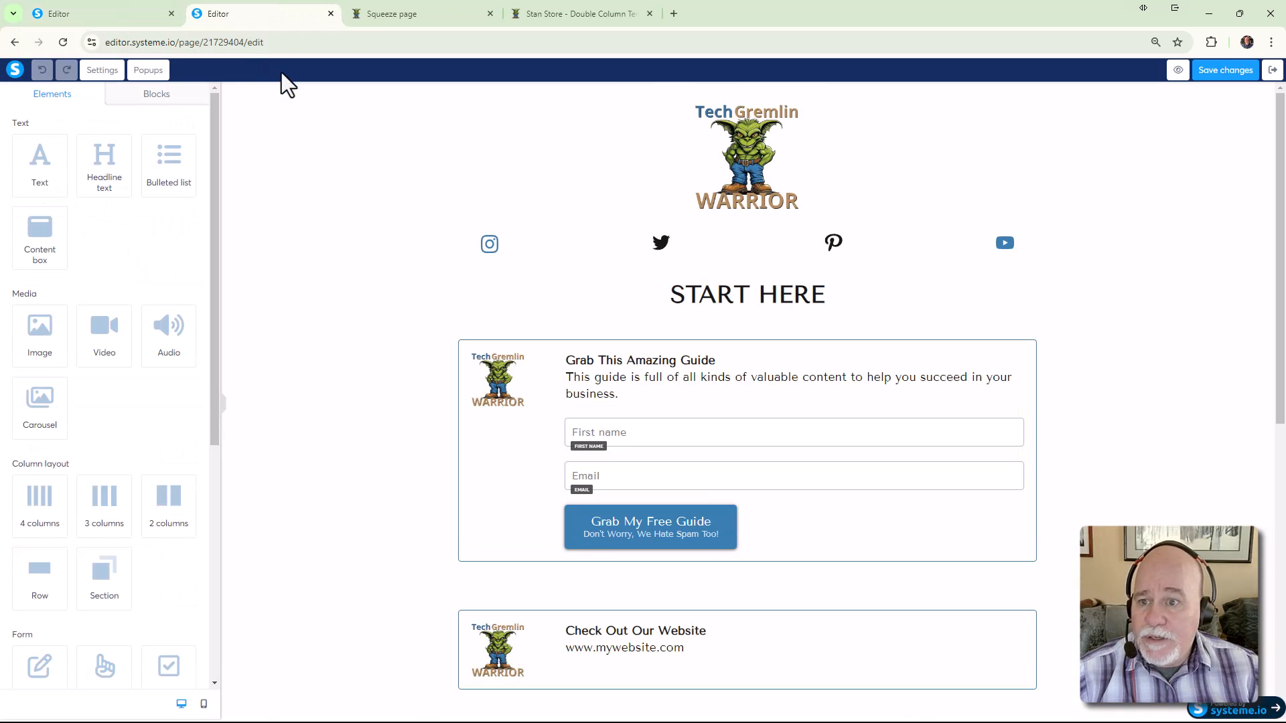
# Copy the Opt-In Thank You step's page link from the funnel steps, then return to the editor
pyautogui.click(1275, 73)
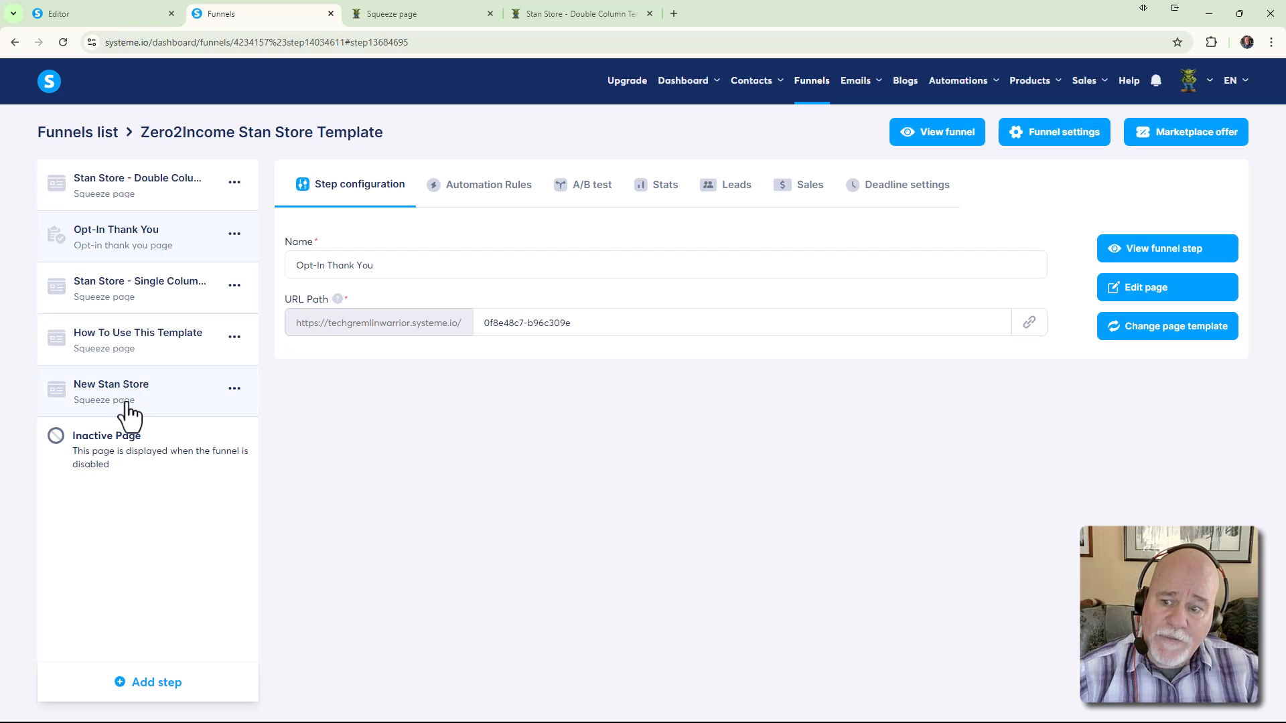
pyautogui.click(231, 236)
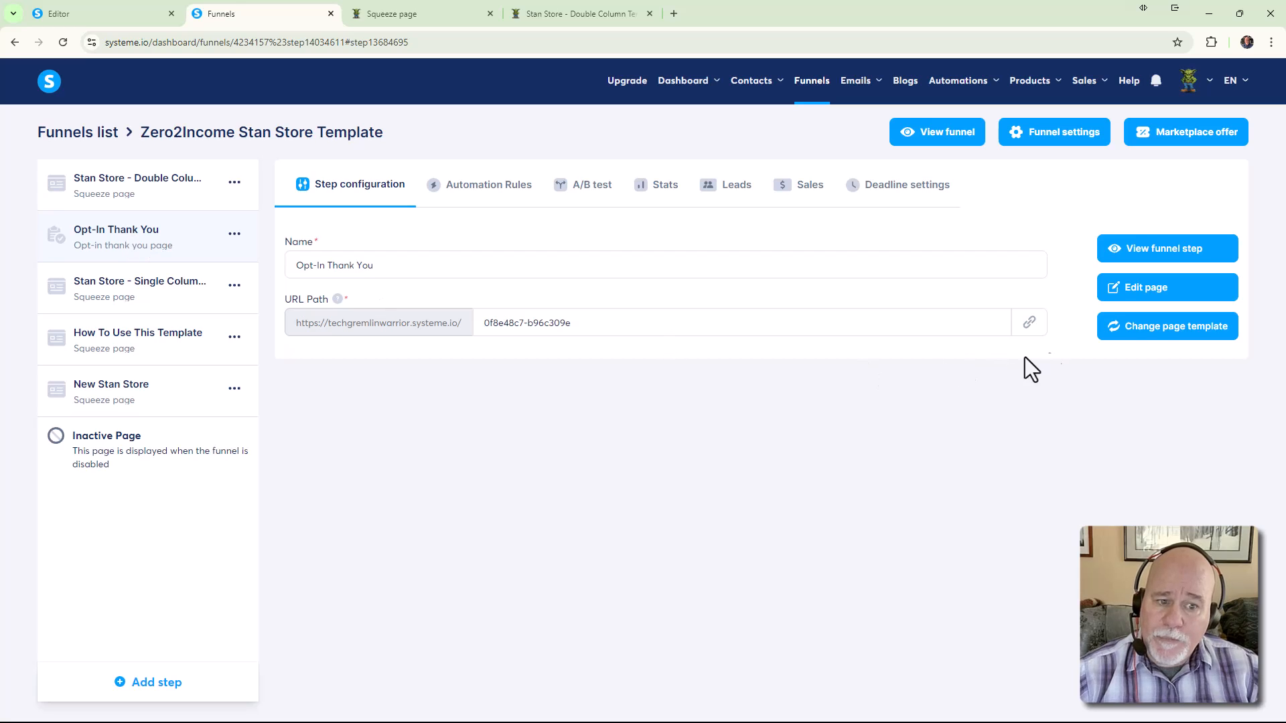
pyautogui.click(1030, 325)
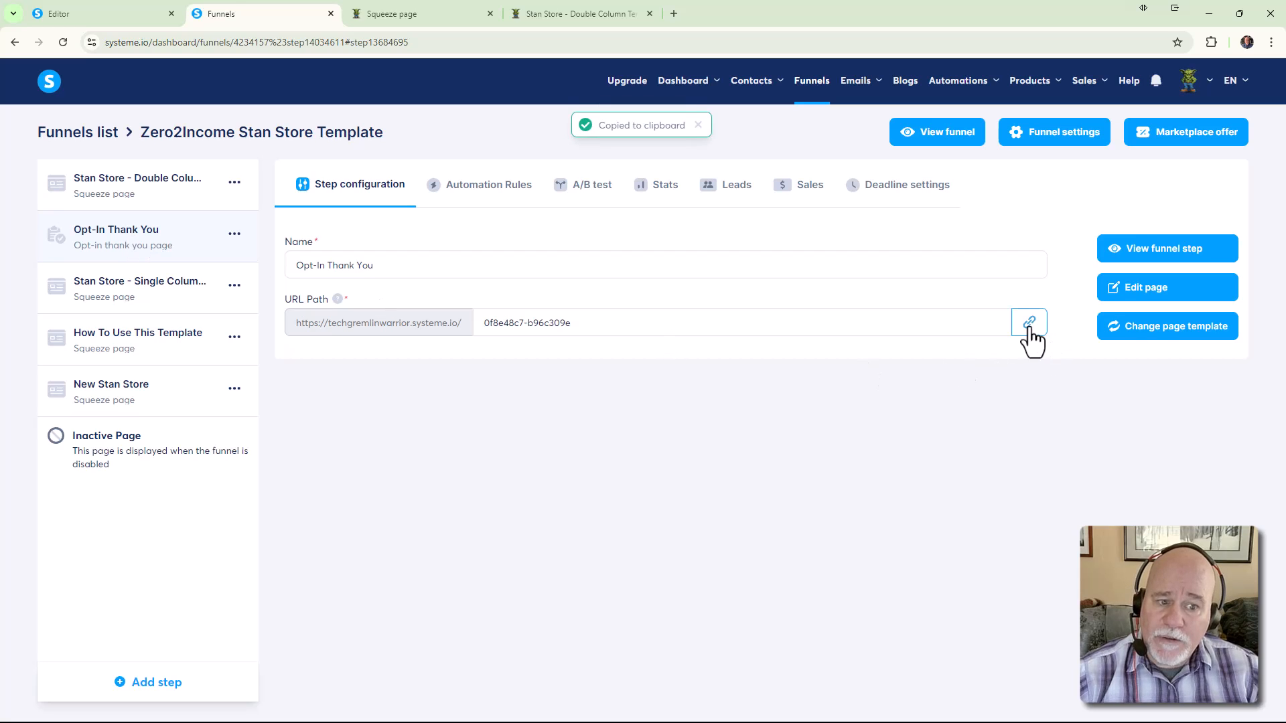
pyautogui.click(102, 24)
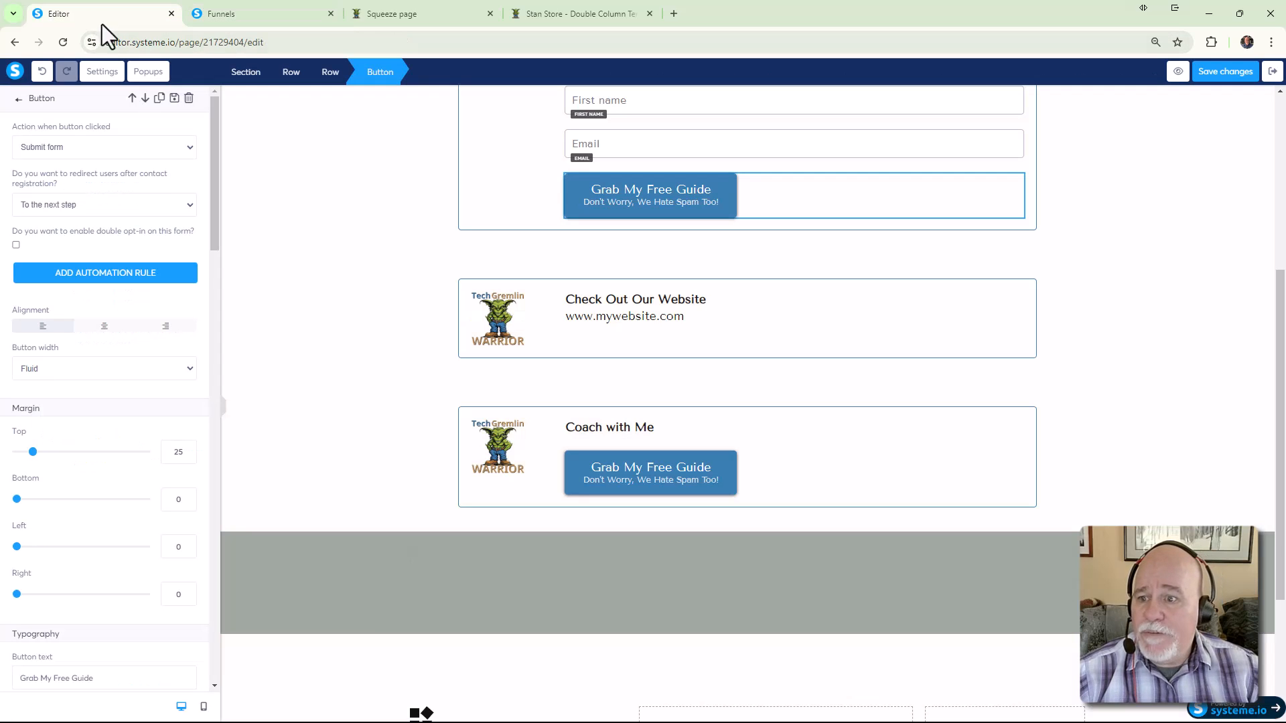
# Redirect form subscribers to the copied Opt-In Thank You URL as a custom URL, and save
pyautogui.click(75, 205)
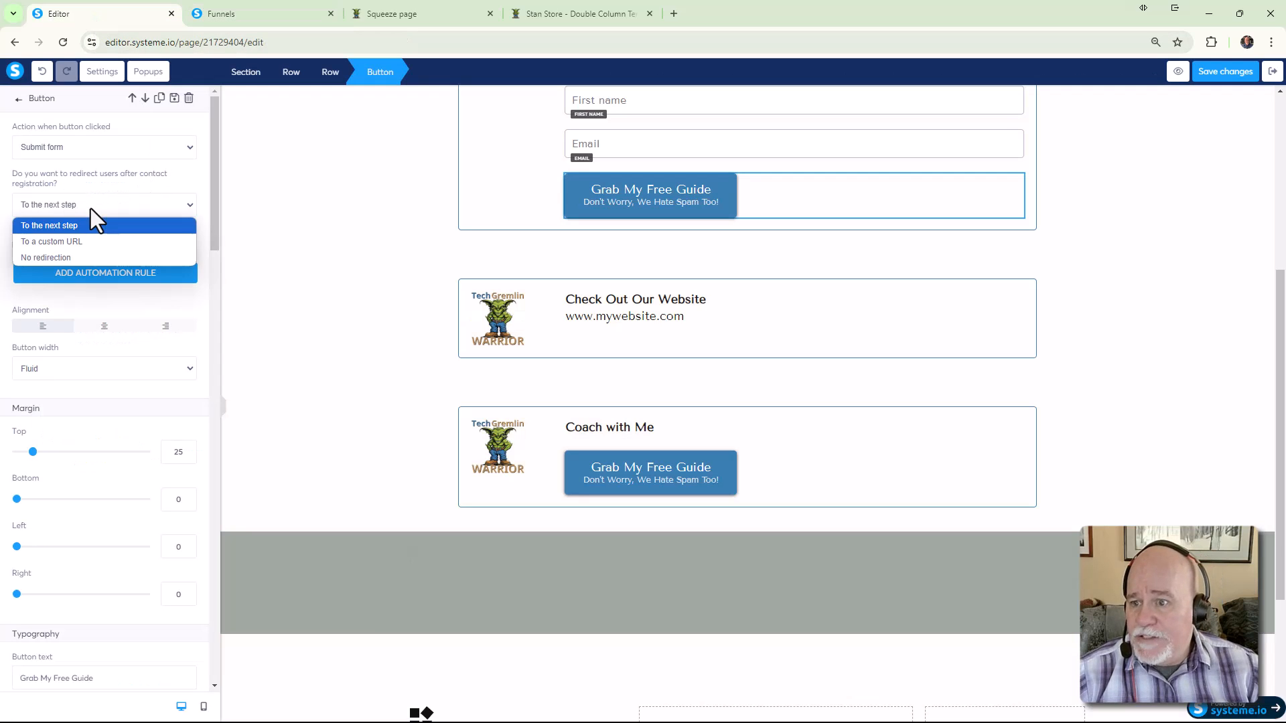
pyautogui.click(103, 245)
pyautogui.click(94, 253)
pyautogui.hotkey('ctrl', 'v')
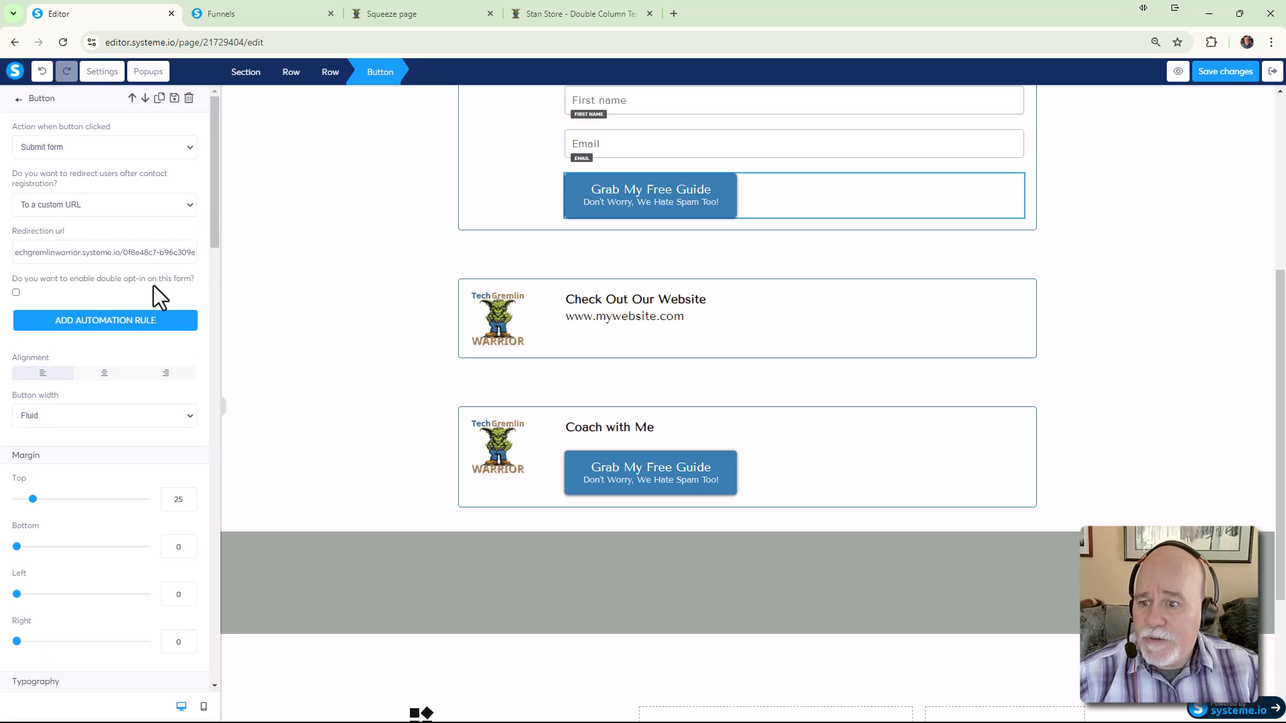
pyautogui.click(1227, 74)
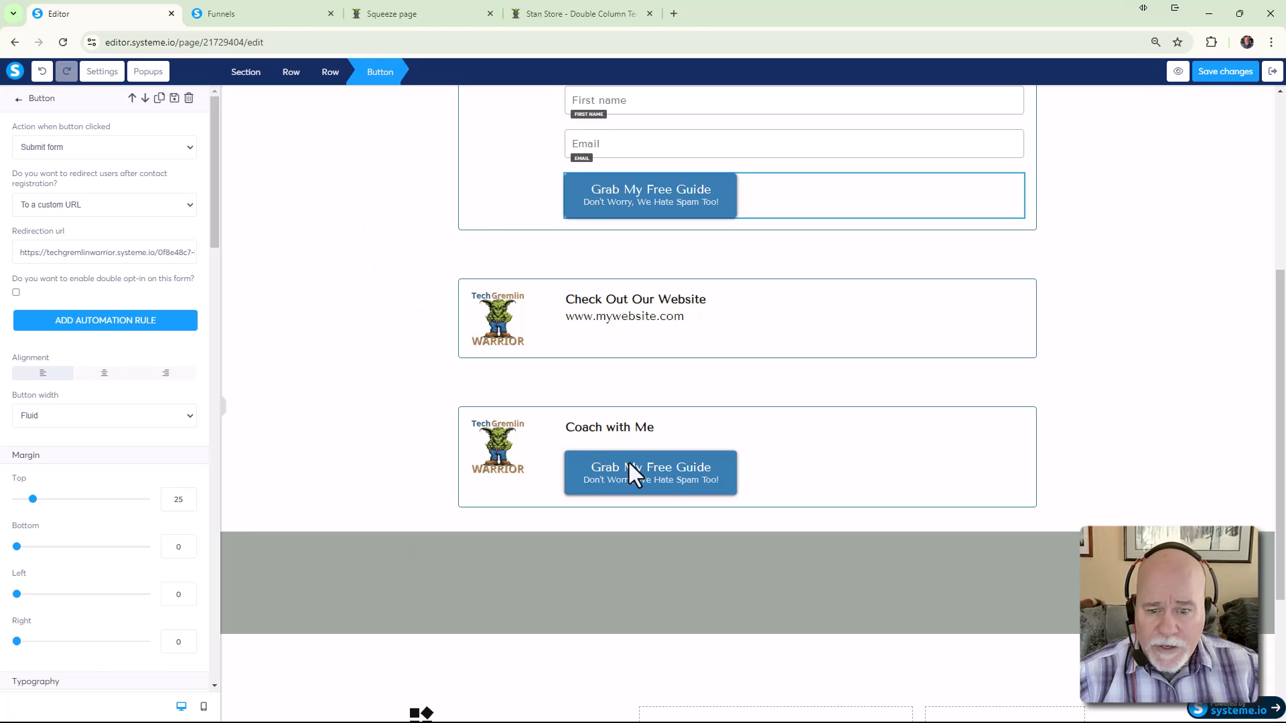
pyautogui.click(705, 484)
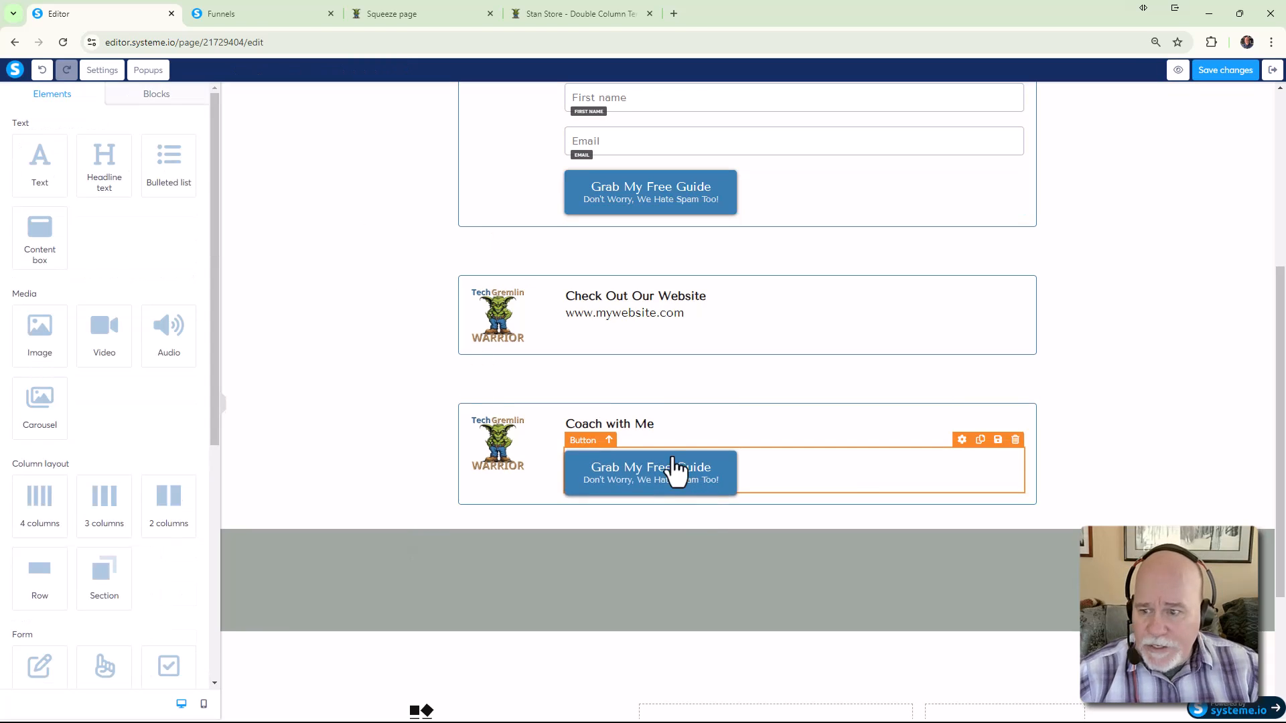
pyautogui.click(654, 496)
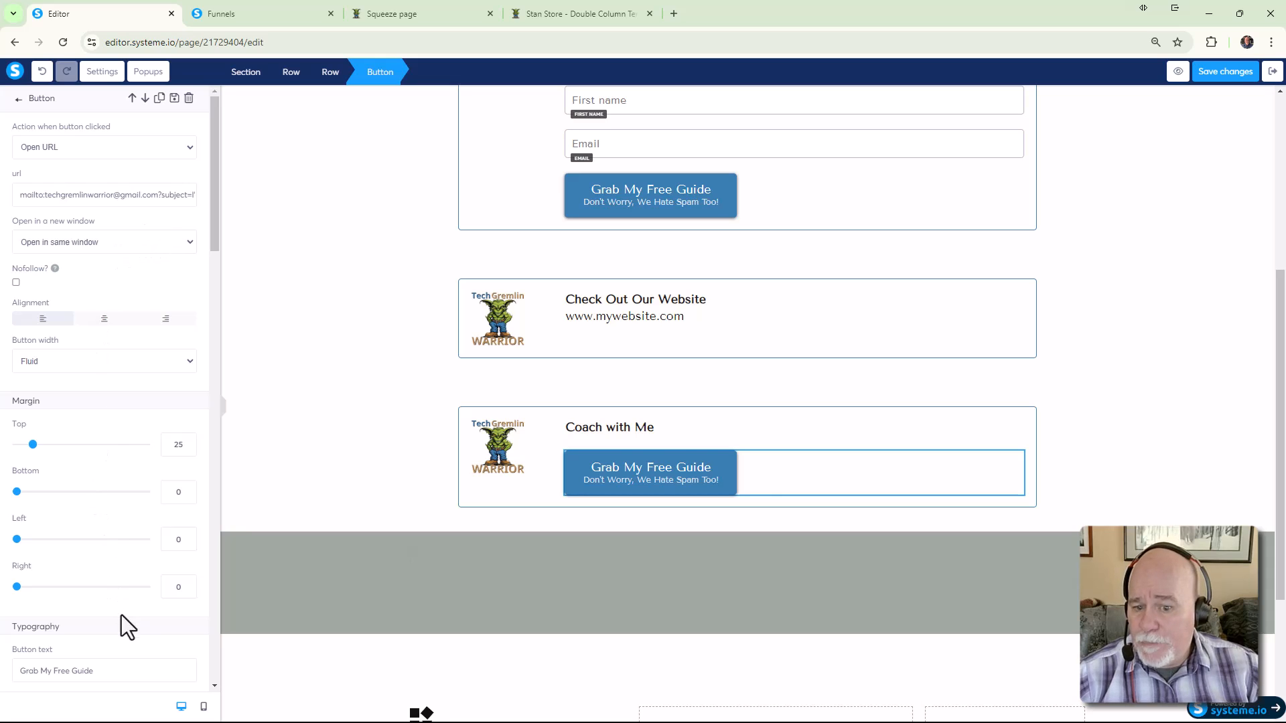
pyautogui.click(1219, 79)
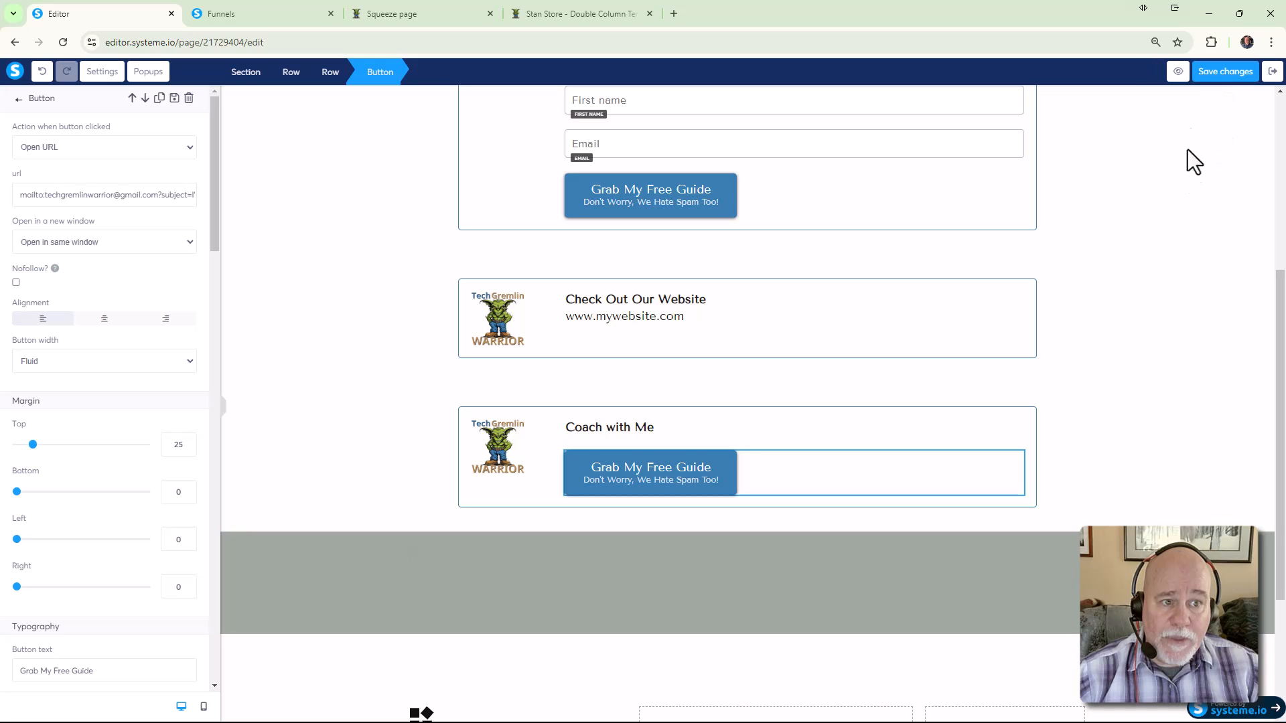
# Preview the page and submit the opt-in form with a first name and saved e-mail address
pyautogui.click(1179, 73)
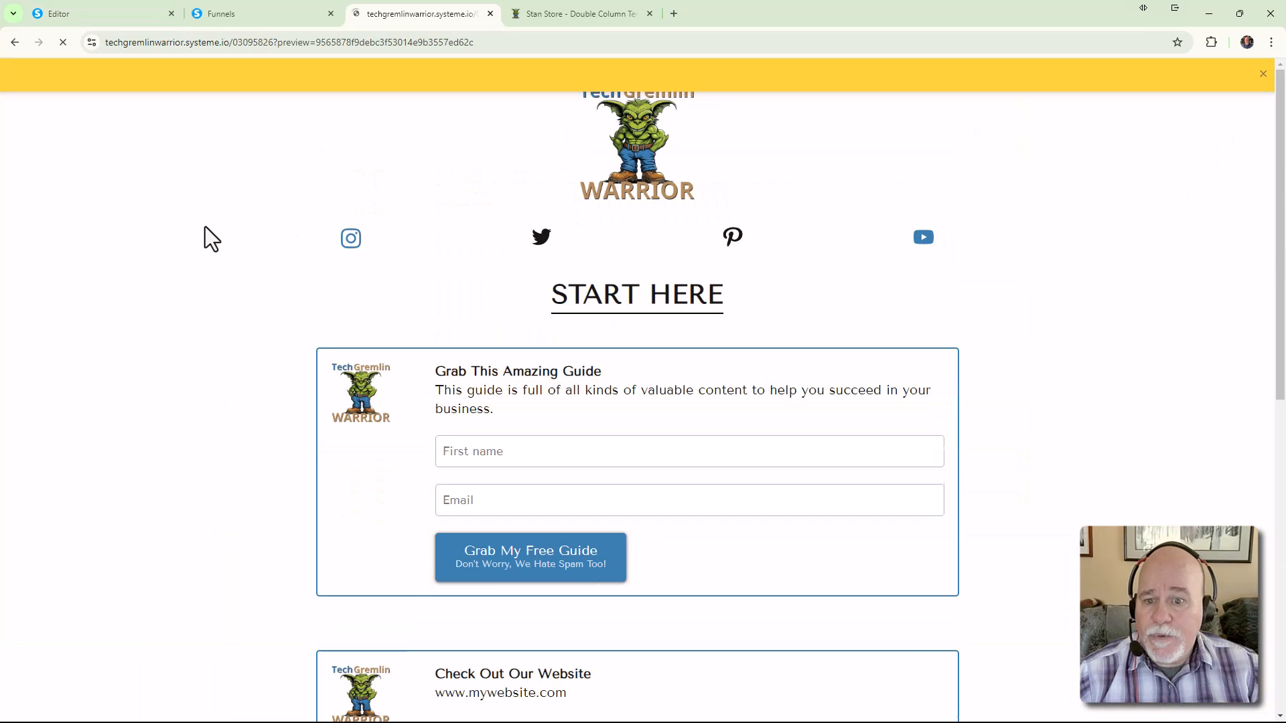
pyautogui.click(1264, 73)
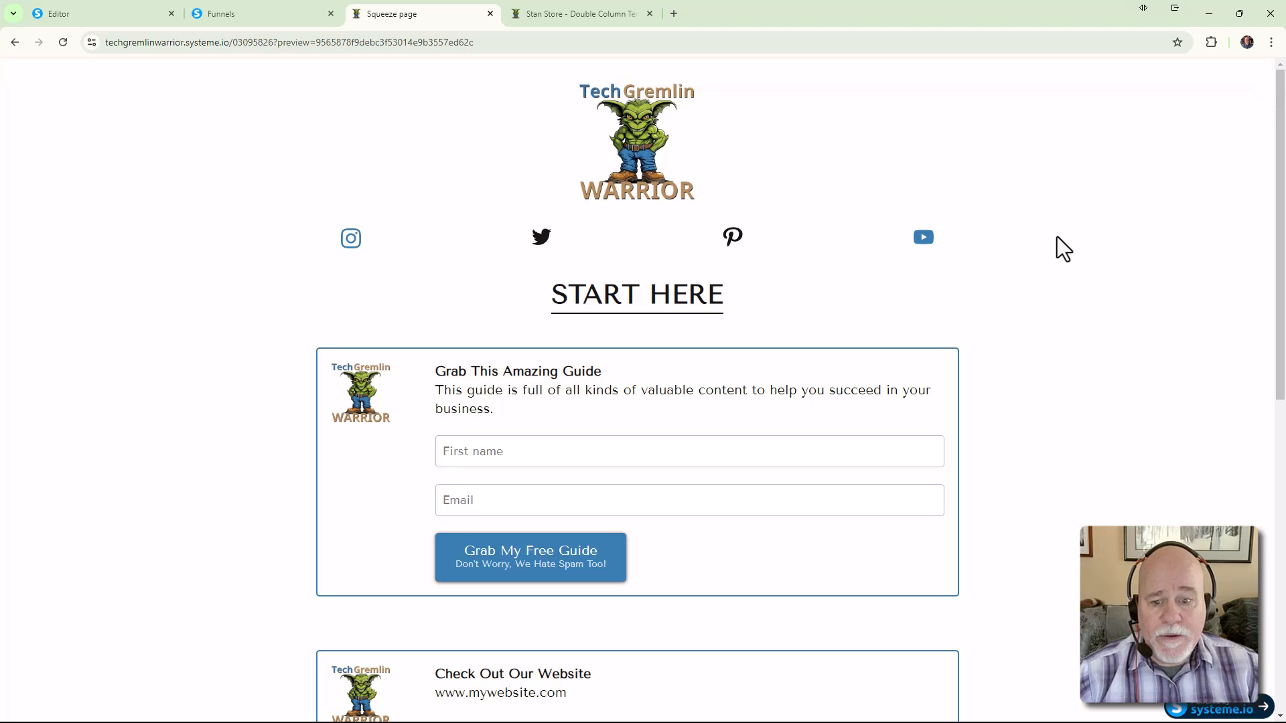
pyautogui.scroll(-4, 1075, 230)
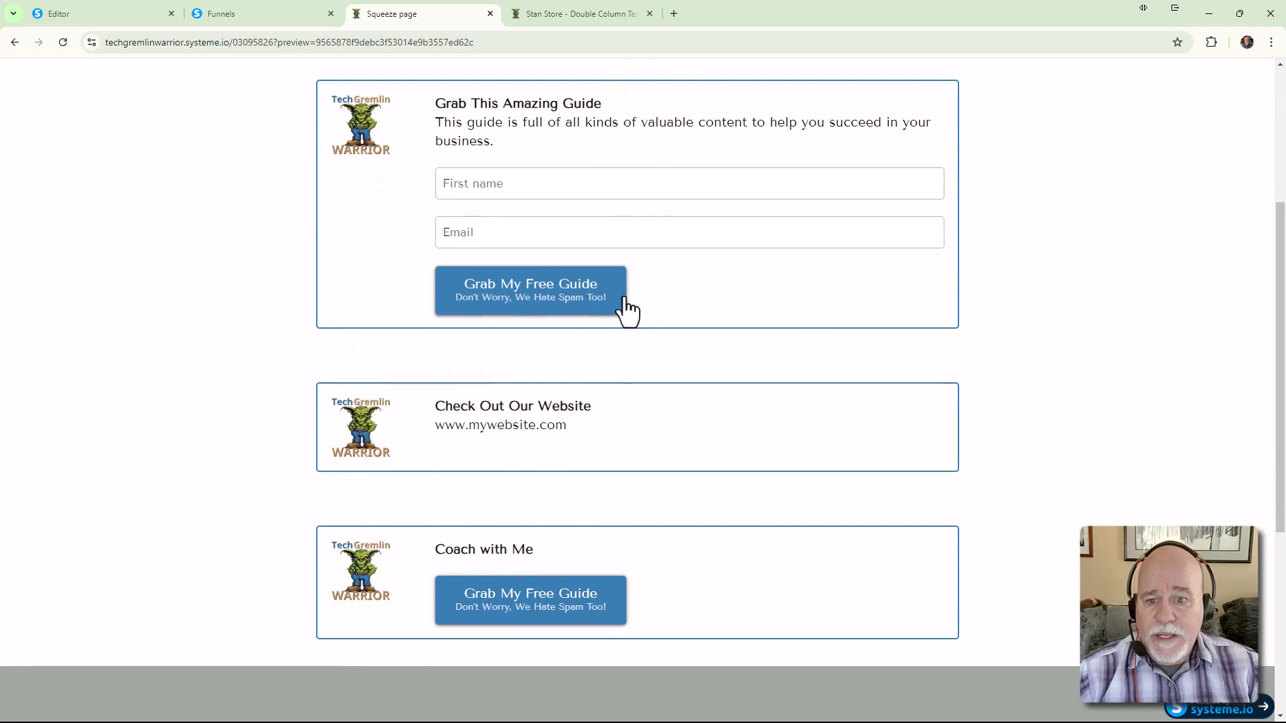
pyautogui.click(538, 188)
pyautogui.write('Egbert')
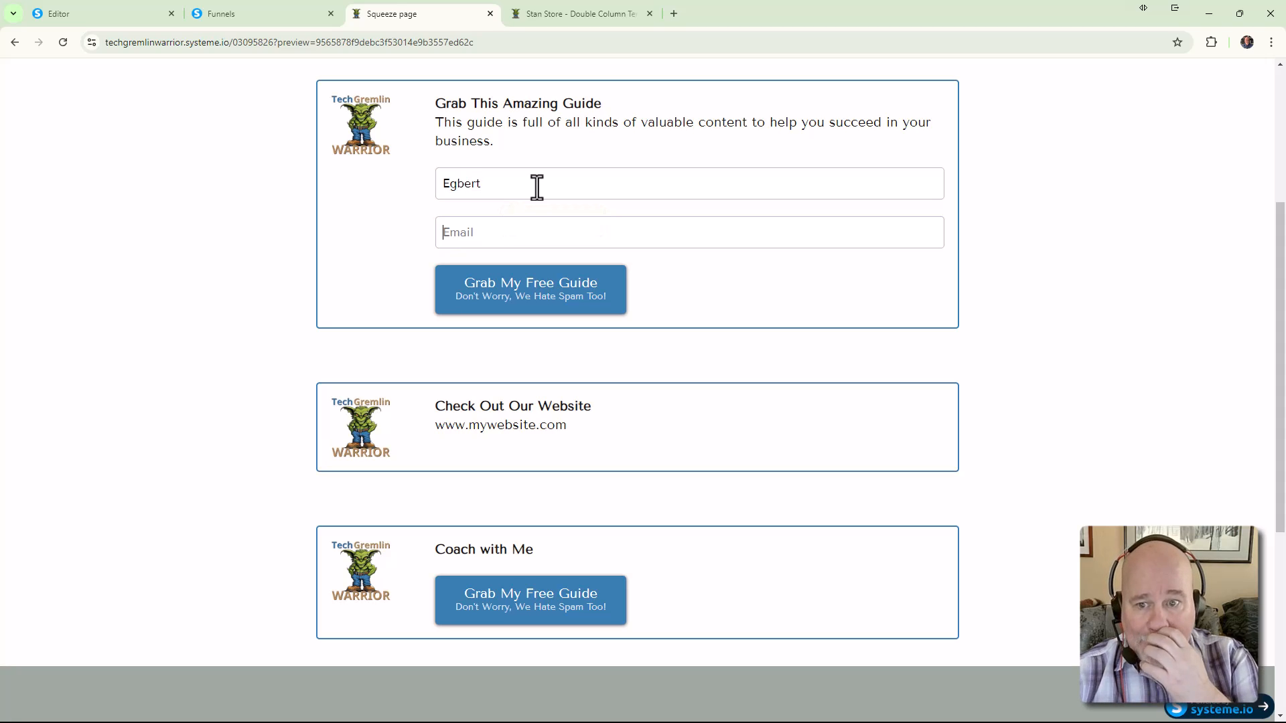
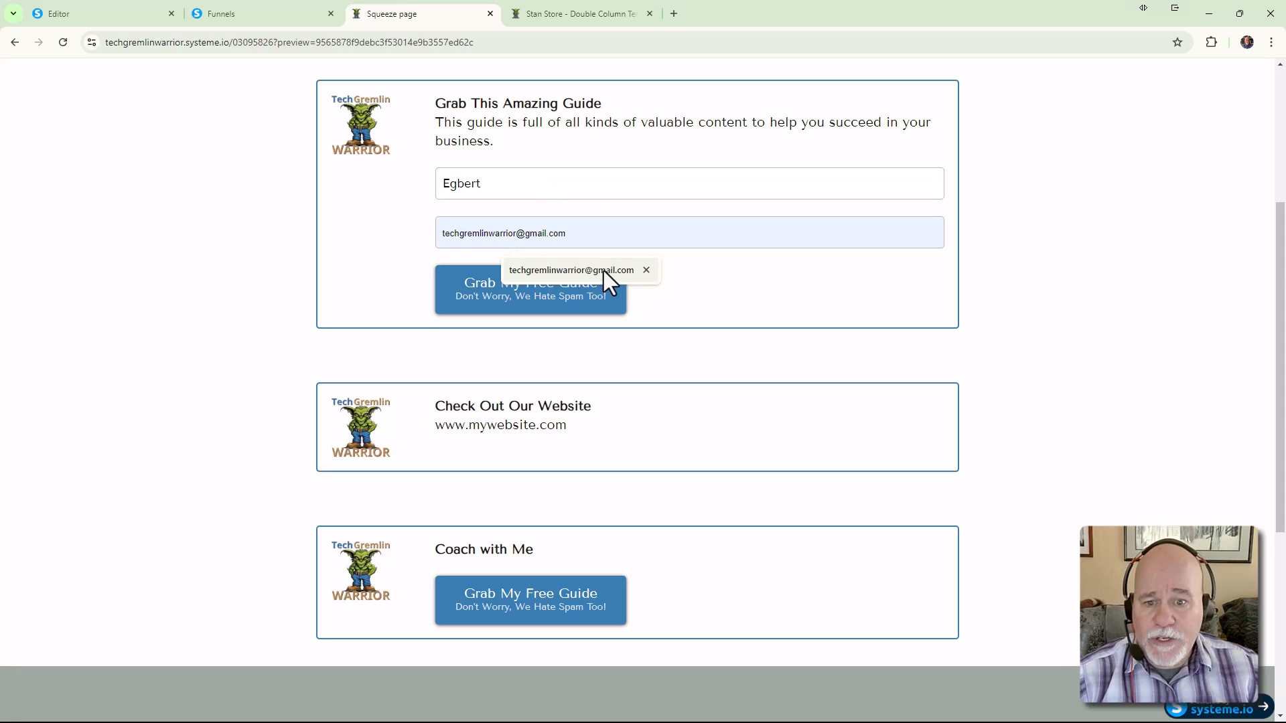
pyautogui.click(603, 270)
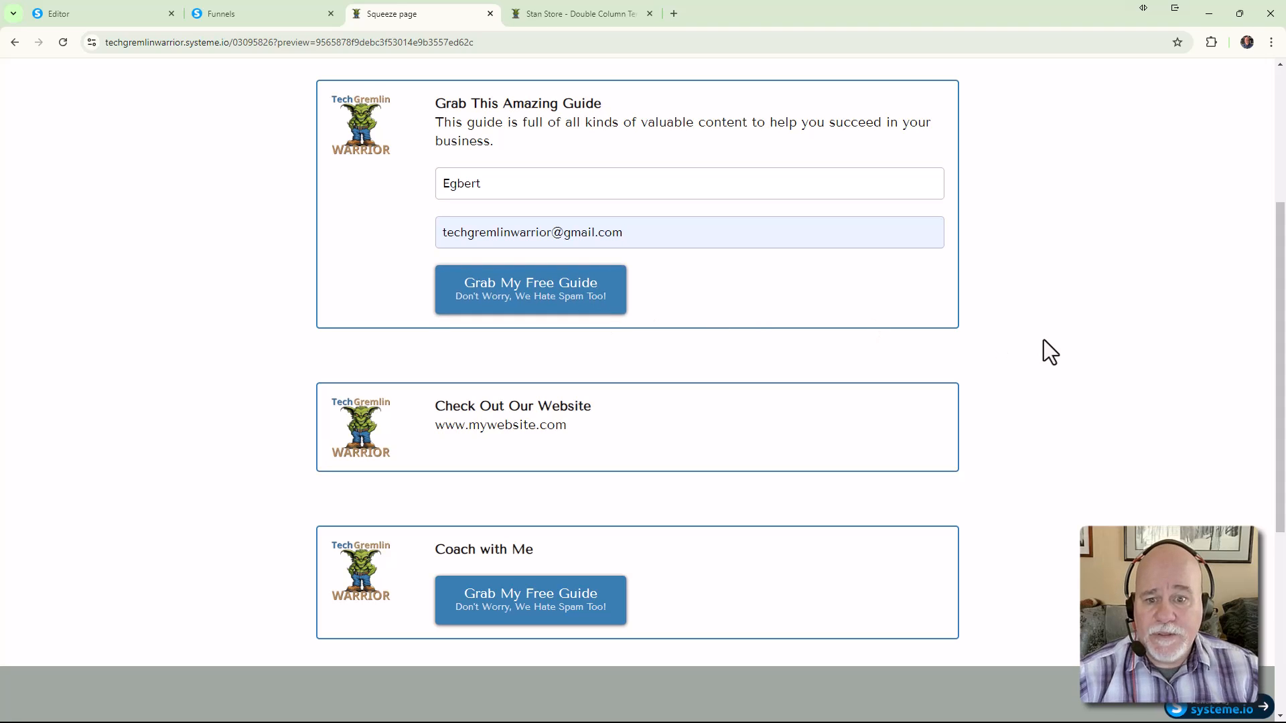
pyautogui.click(557, 294)
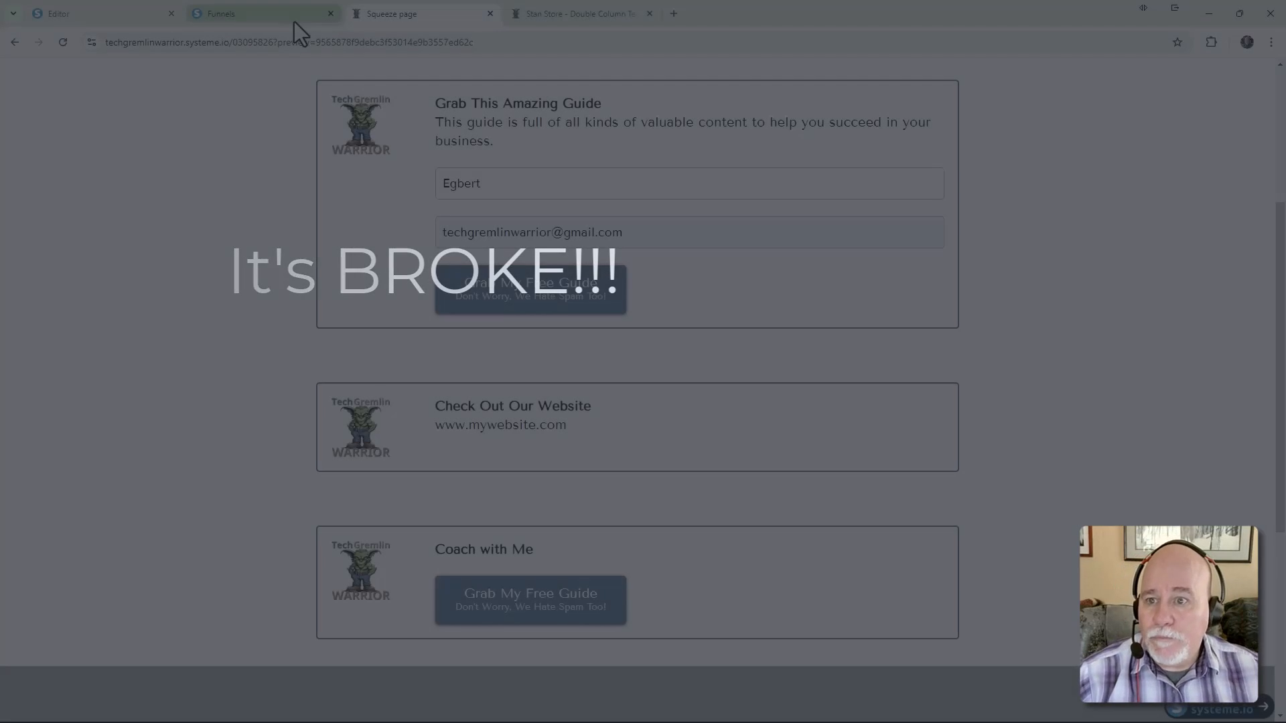
# Glance at the funnel steps, then return to the editor with nothing selected
pyautogui.click(292, 19)
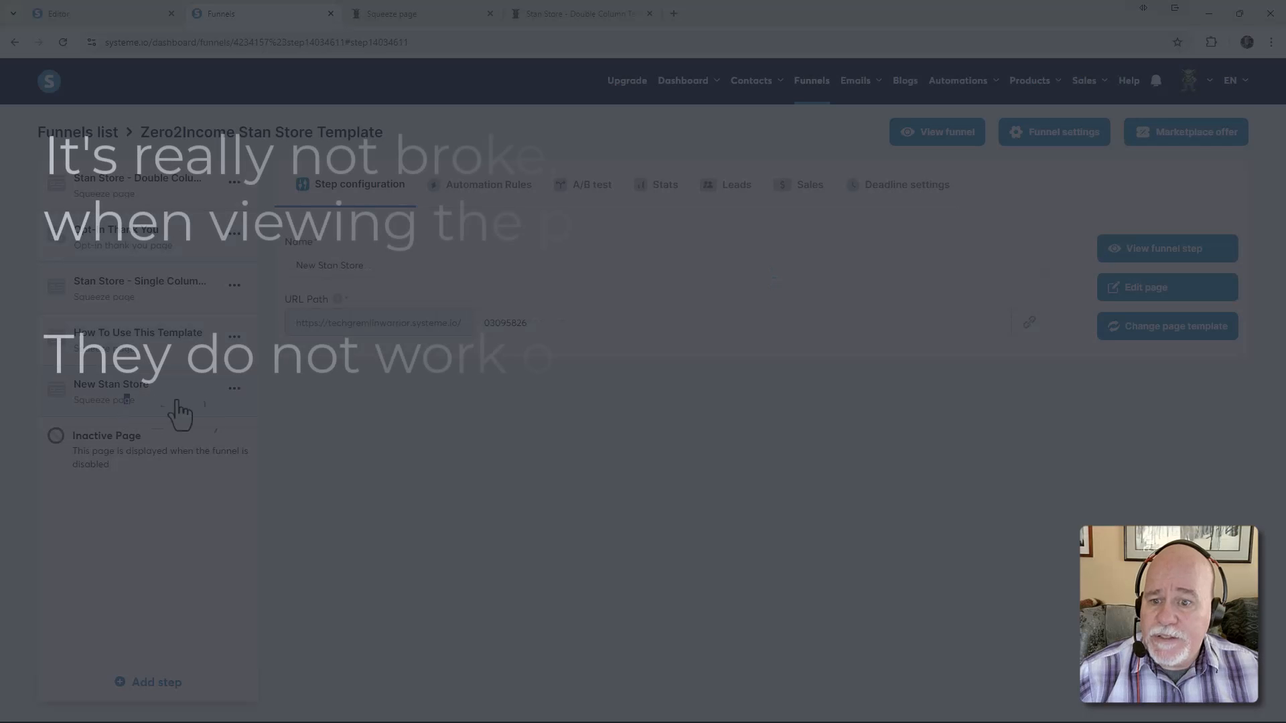
pyautogui.click(103, 15)
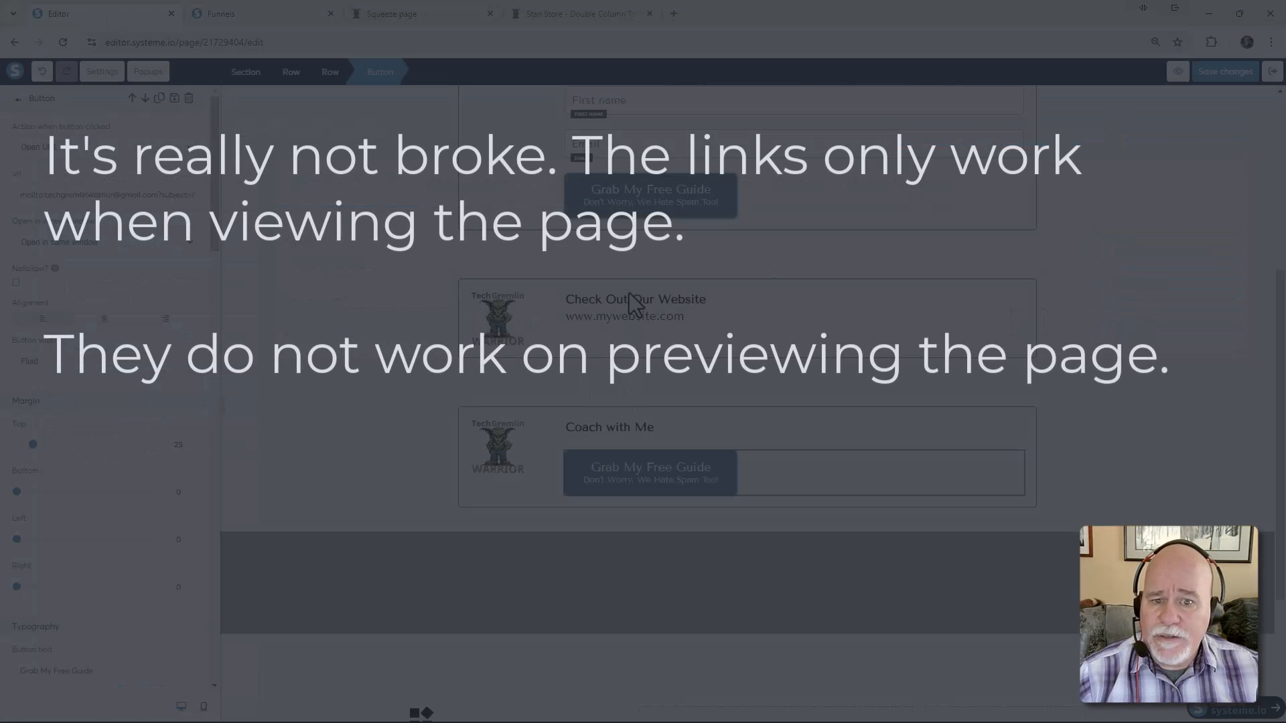
pyautogui.click(609, 200)
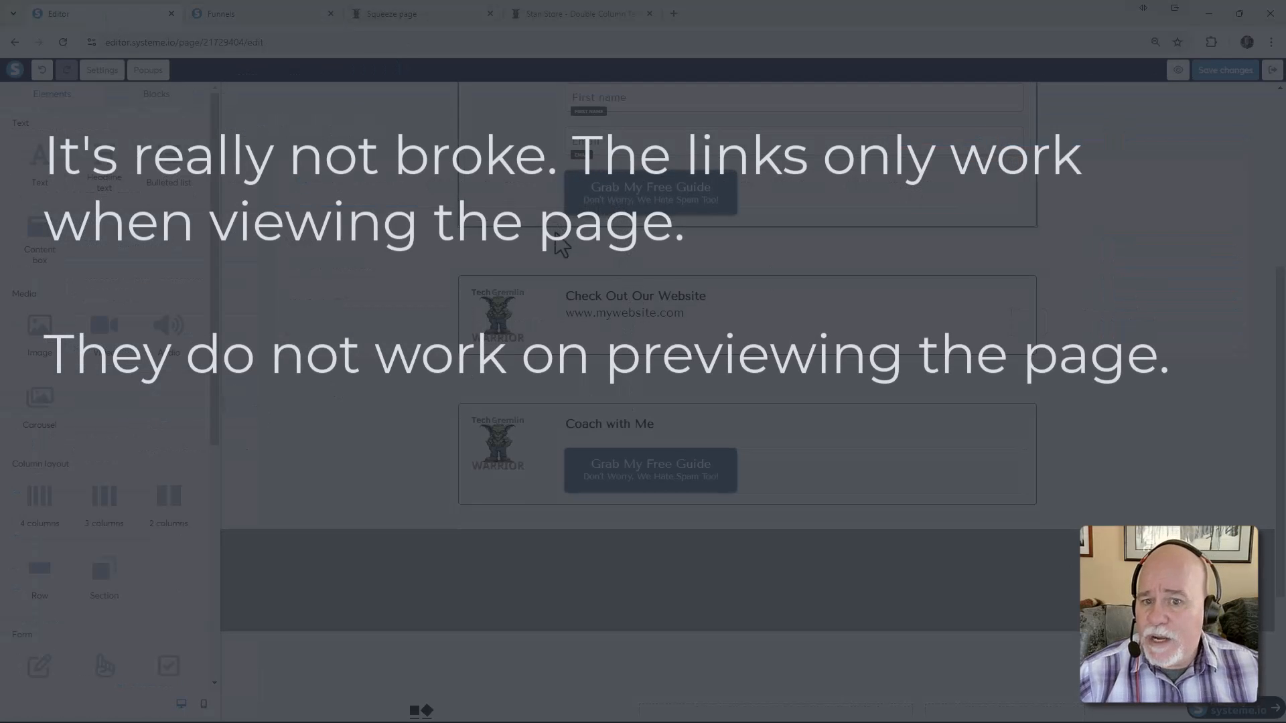
# Check the form button's Opt-In Thank You redirect URL and review its click action choices
pyautogui.click(644, 201)
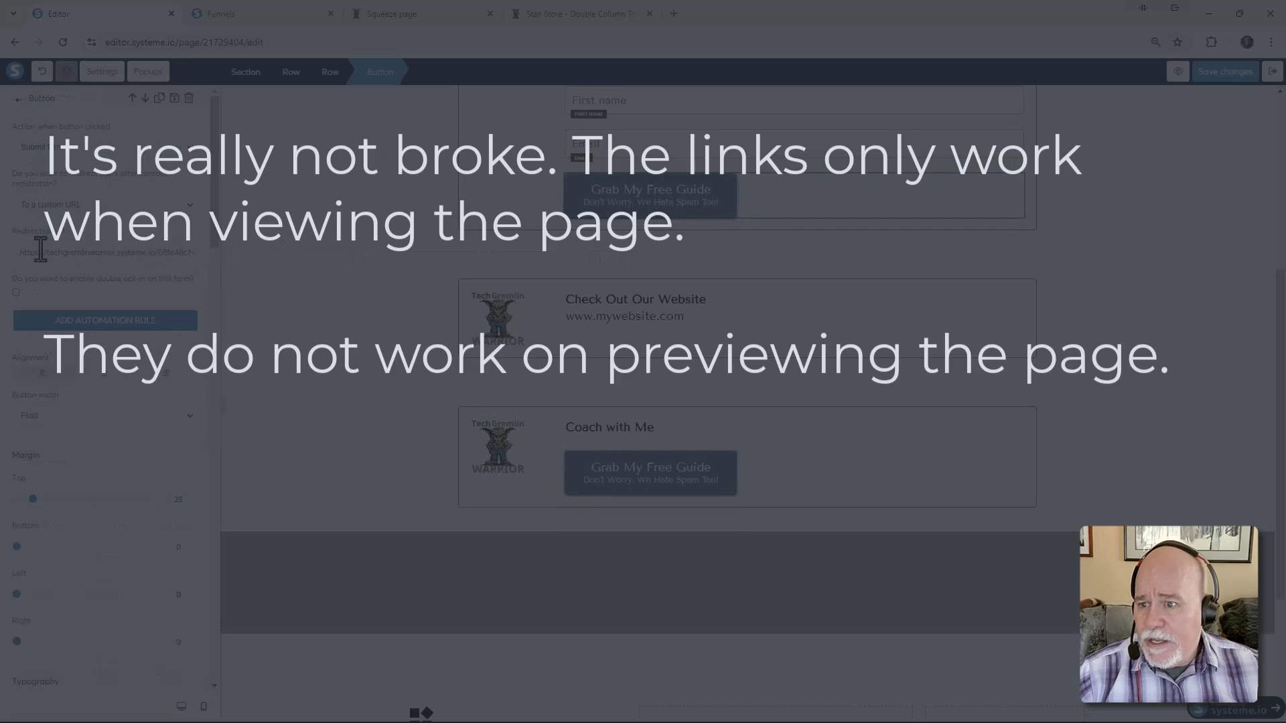
pyautogui.moveTo(17, 252); pyautogui.dragTo(194, 264)
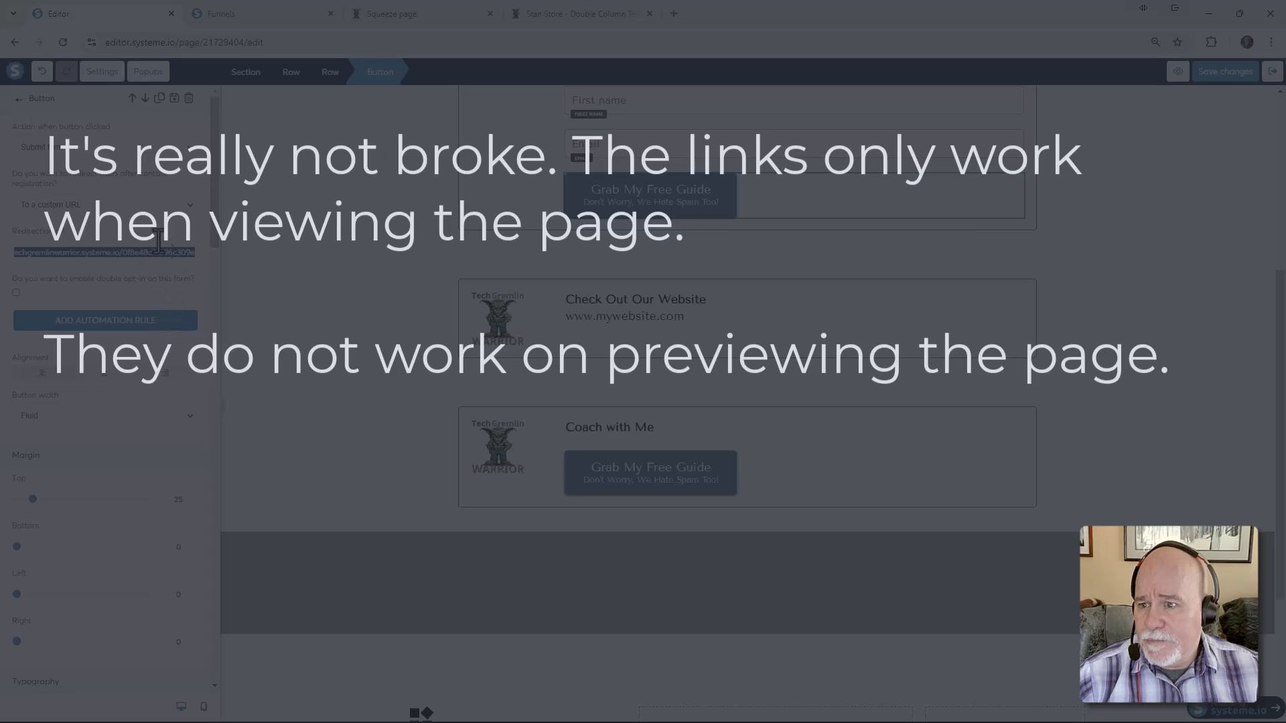
pyautogui.click(191, 148)
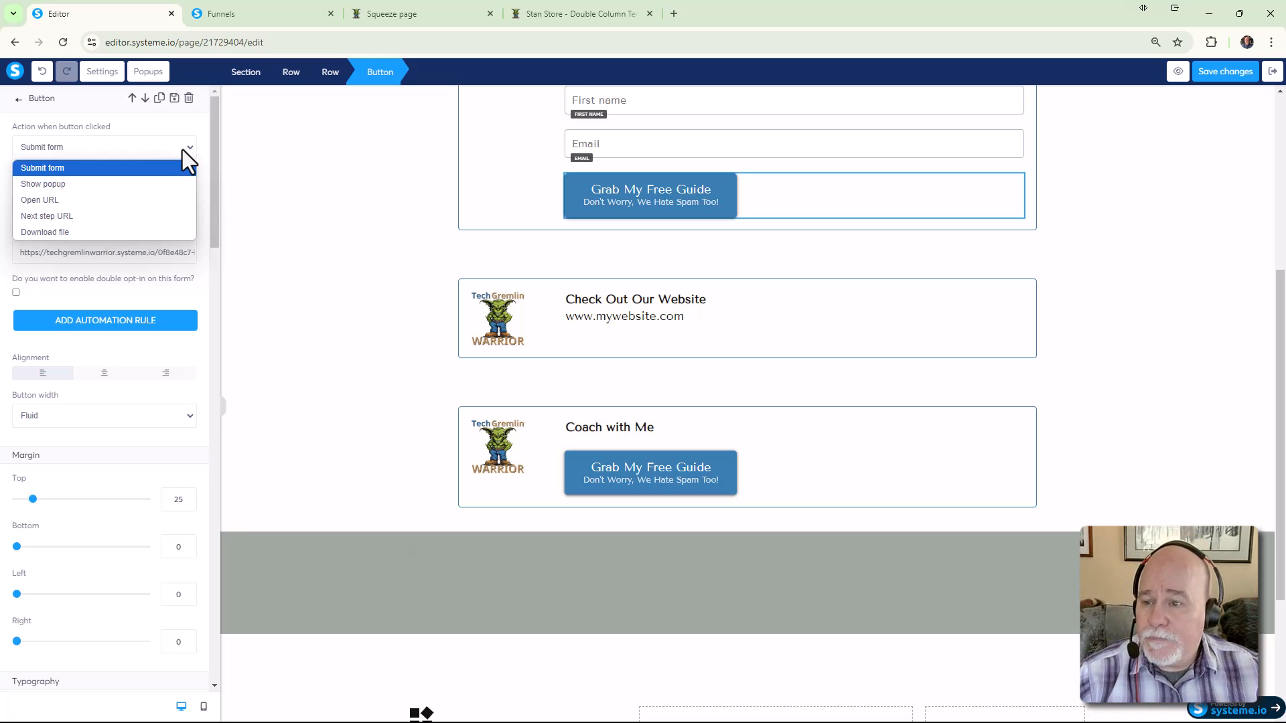
# Keep the signup button on Submit form with a custom-URL redirect, and save the page
pyautogui.click(130, 174)
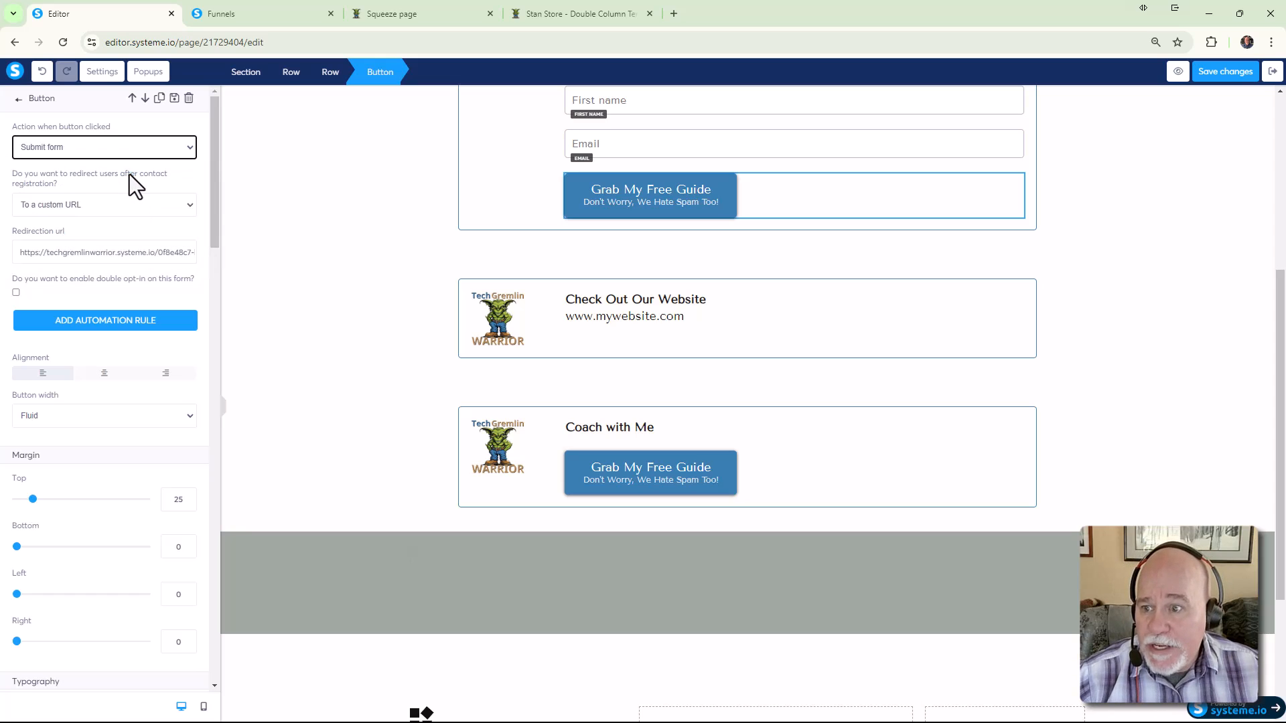
pyautogui.click(165, 203)
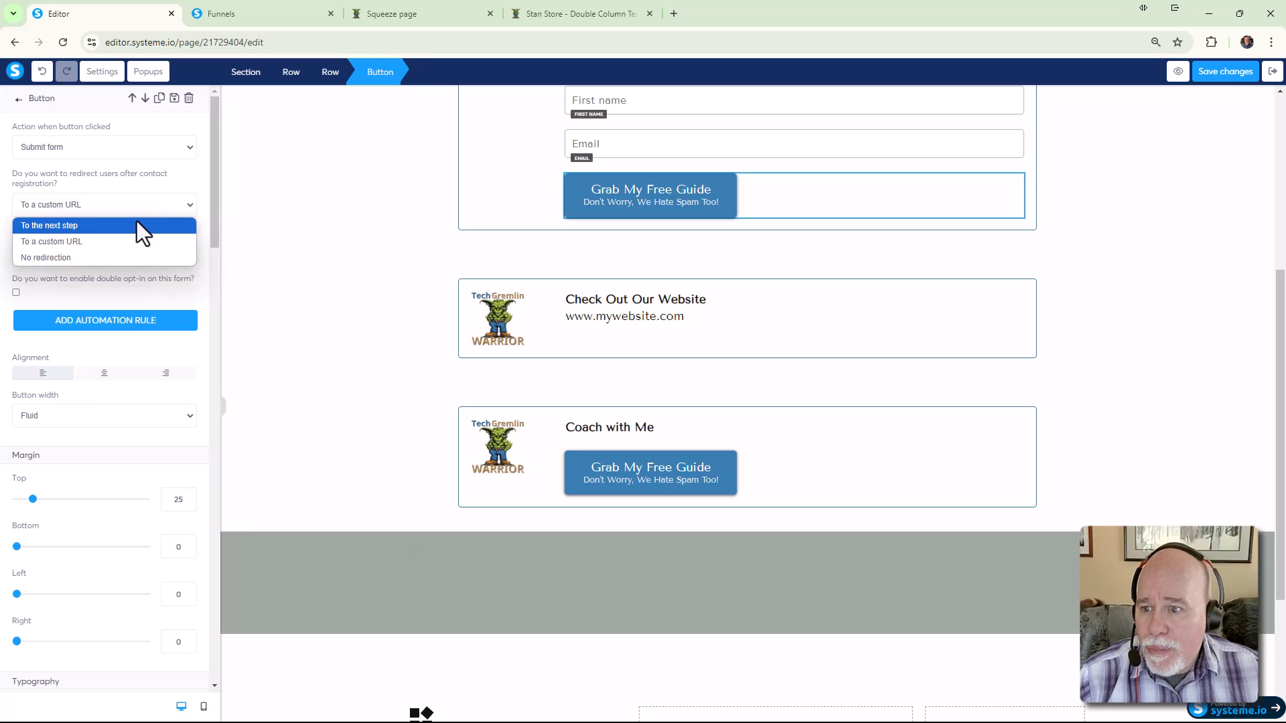
pyautogui.click(130, 242)
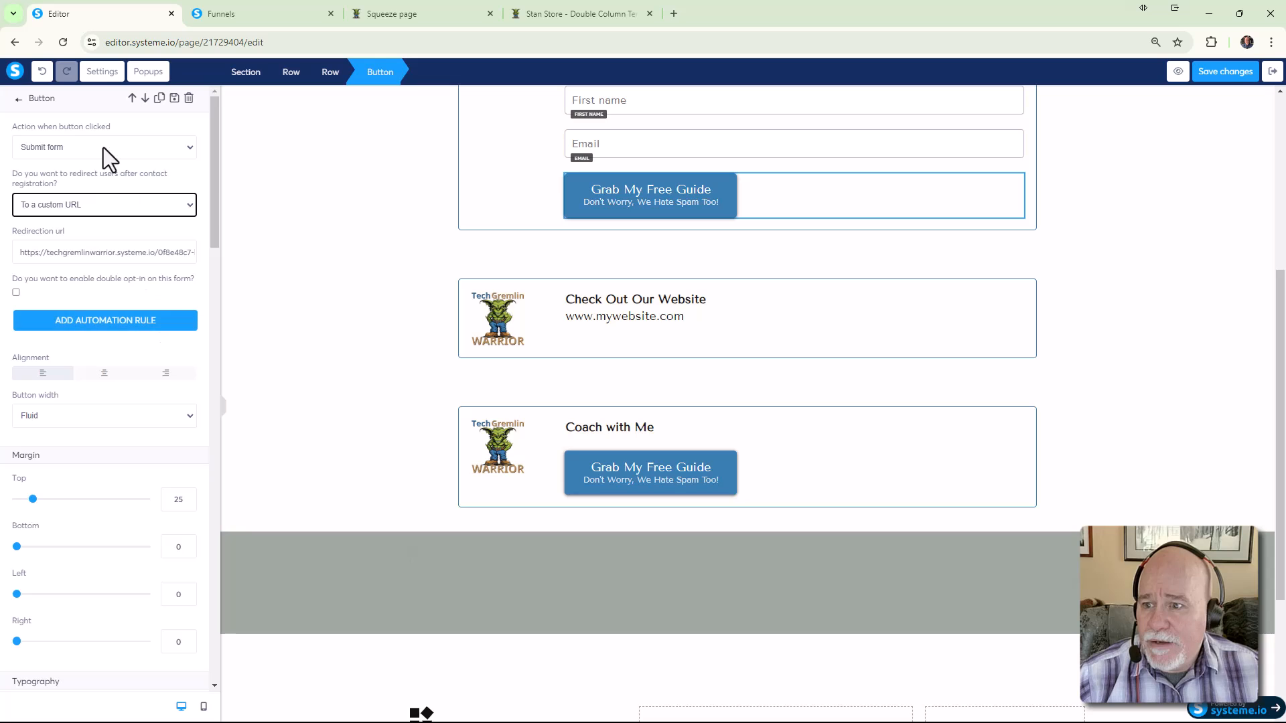
pyautogui.click(1228, 74)
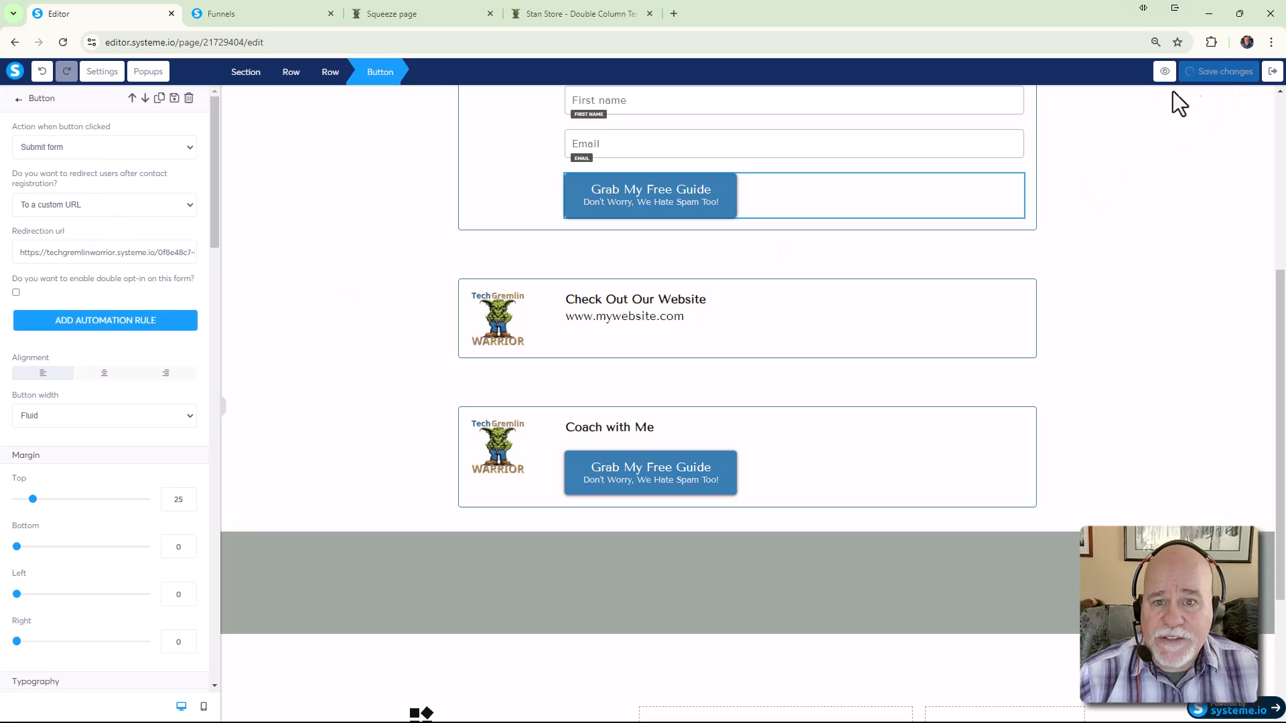
# Preview the page again without the preview notice, scroll it, and return to the editor
pyautogui.click(1166, 71)
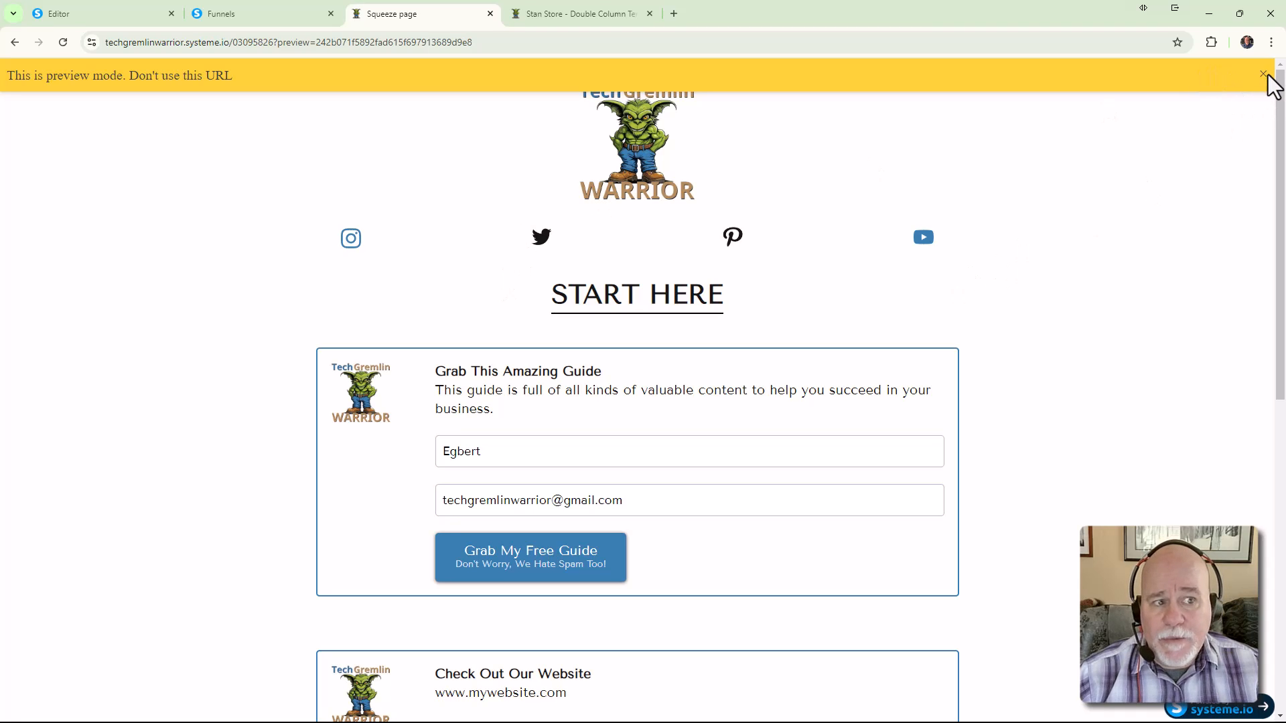
pyautogui.click(1269, 75)
pyautogui.scroll(-3, 1055, 235)
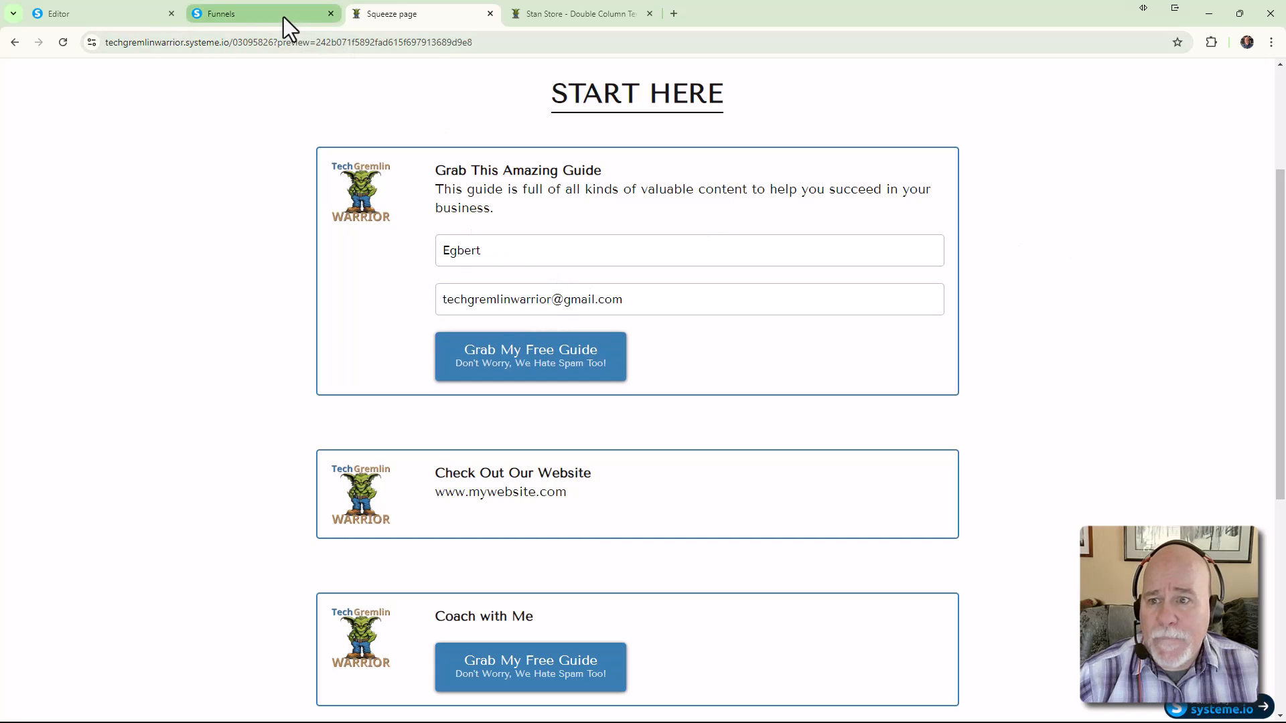
pyautogui.click(150, 19)
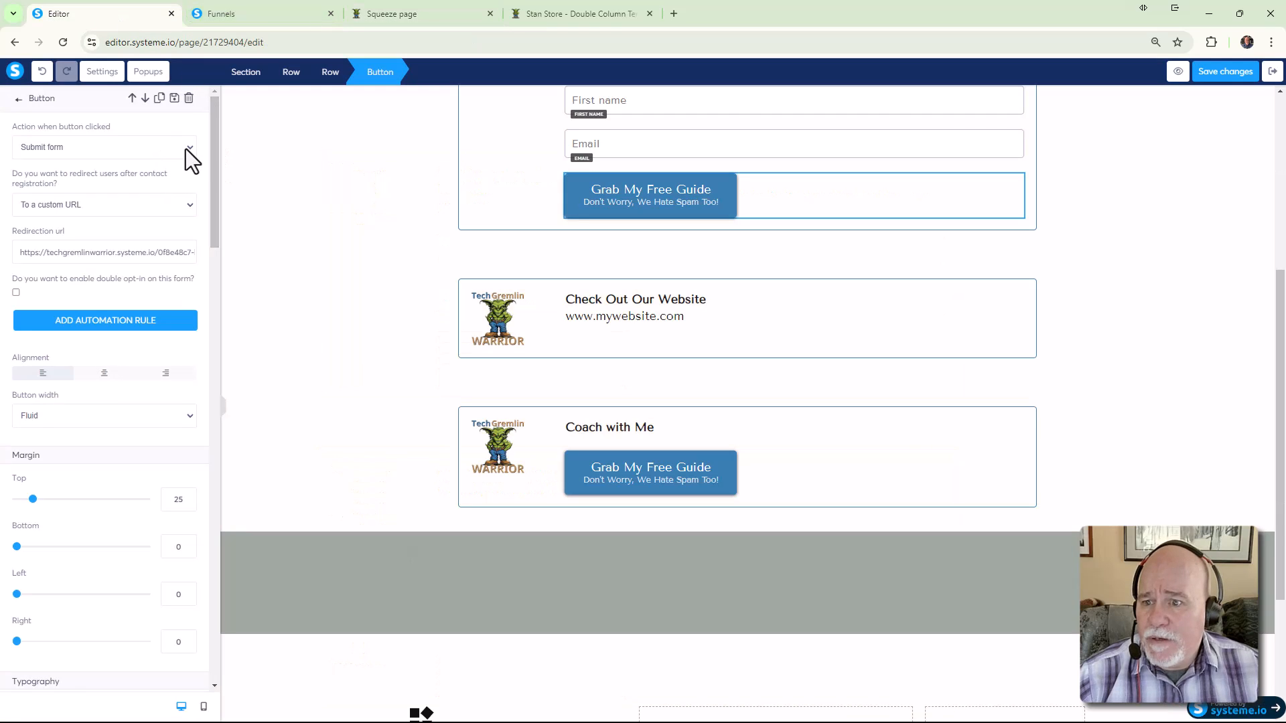
# Switch the form button's redirect to 'To the next step', save, and deselect the button
pyautogui.click(190, 211)
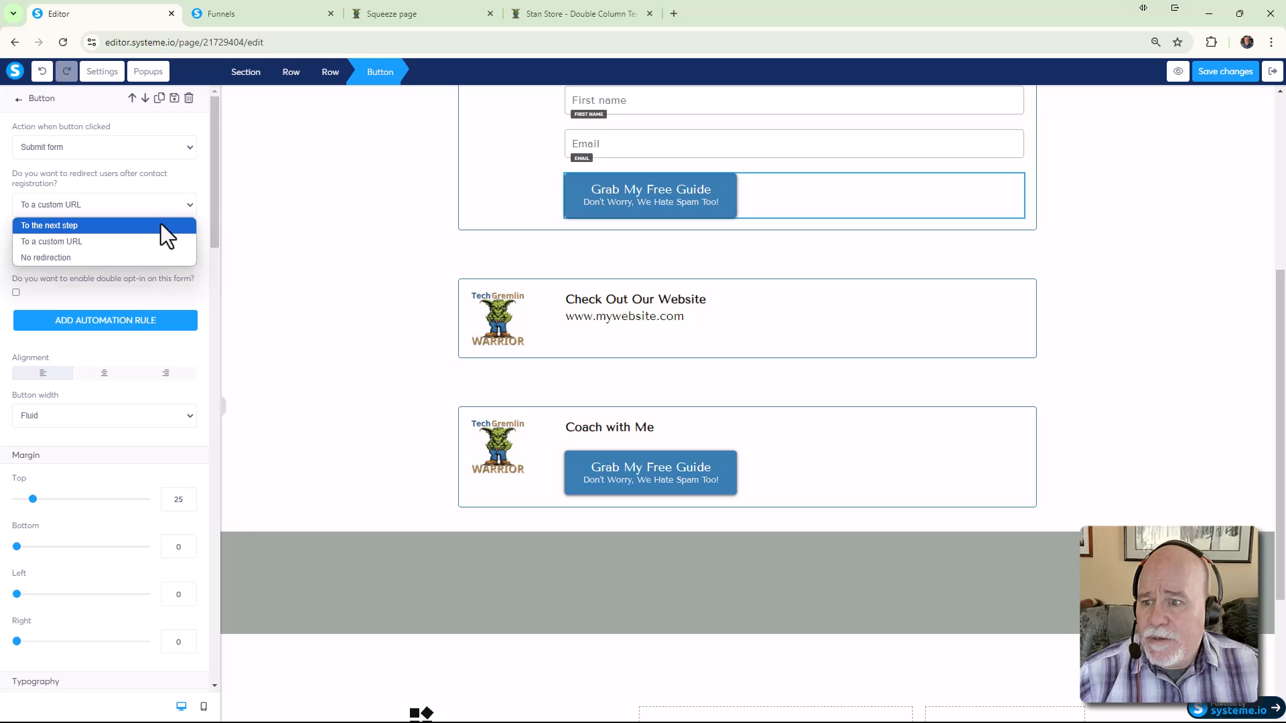
pyautogui.click(161, 225)
pyautogui.click(185, 206)
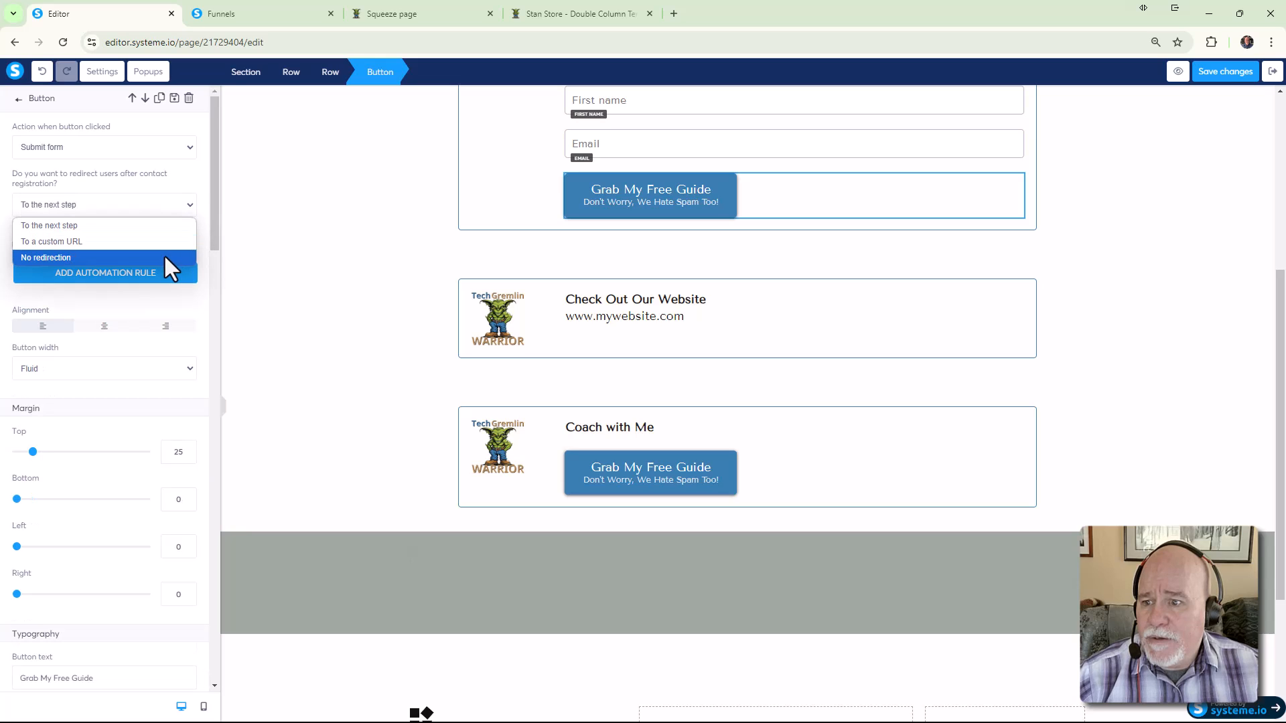
pyautogui.click(167, 228)
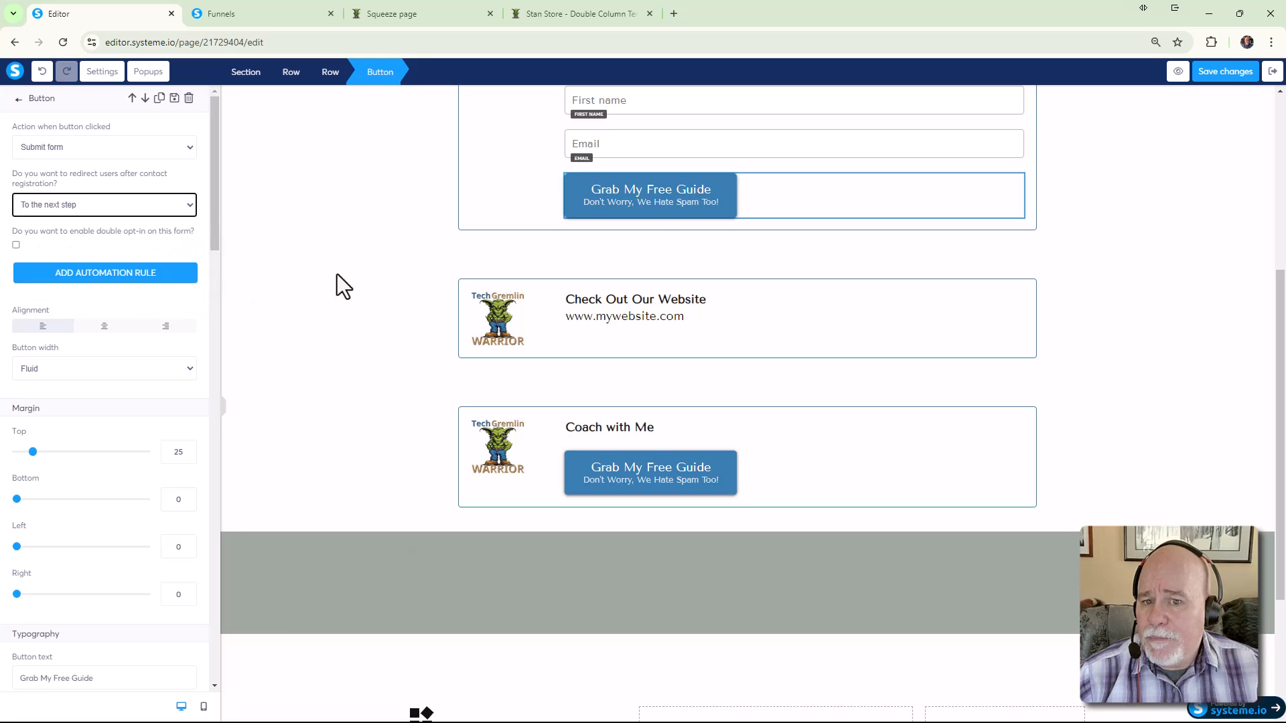
pyautogui.click(1226, 71)
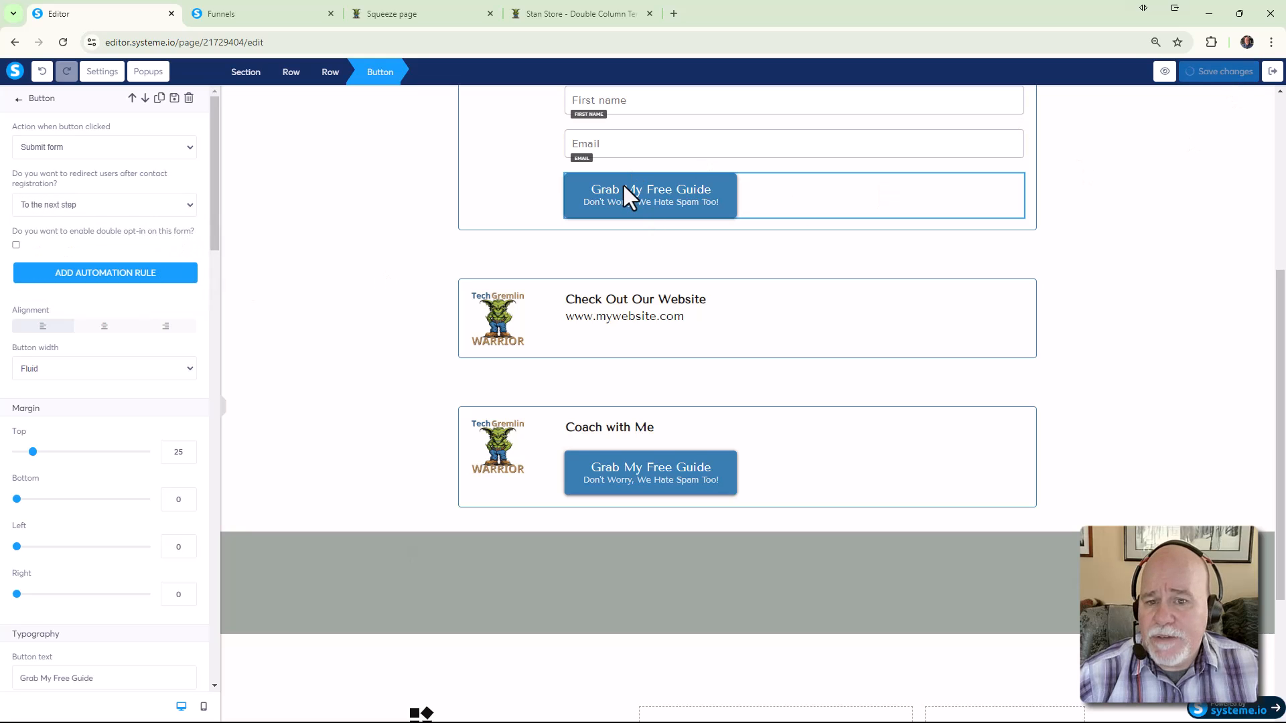
pyautogui.click(484, 180)
pyautogui.scroll(3, 483, 180)
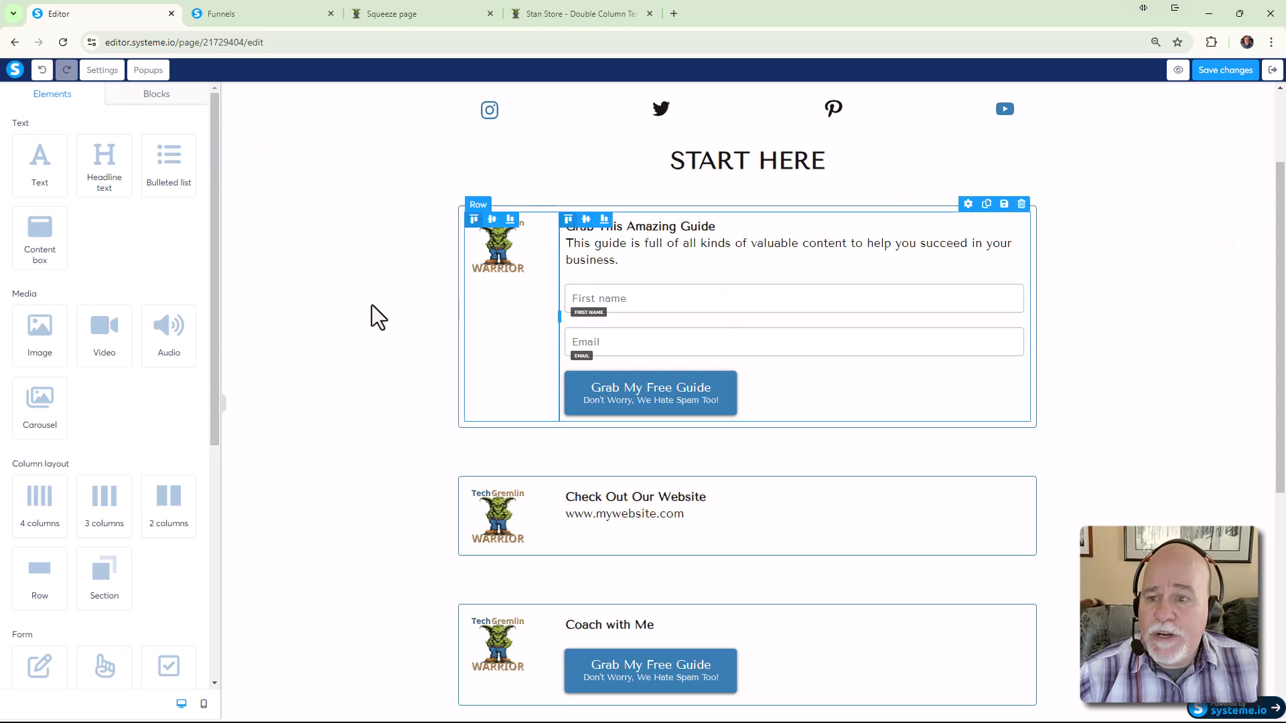
# Save the page and move the Opt-In Thank You step directly below New Stan Store
pyautogui.scroll(-1, 216, 335)
pyautogui.moveTo(216, 335); pyautogui.dragTo(219, 235)
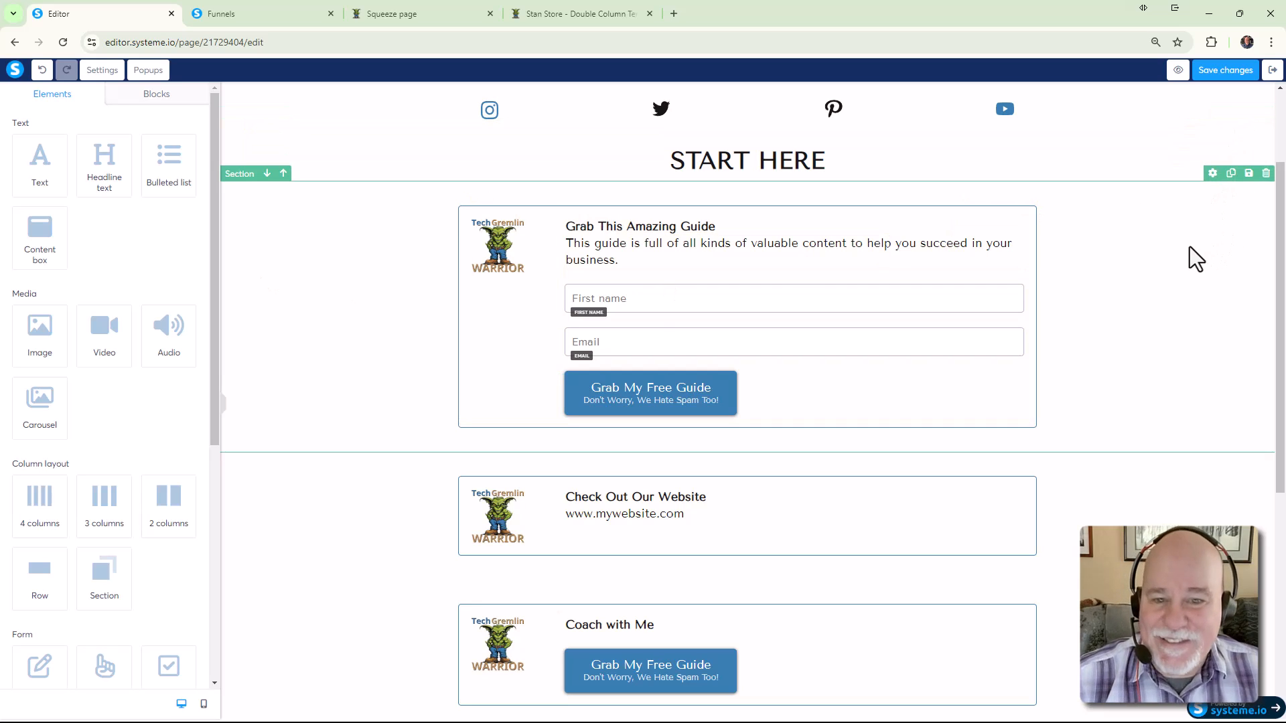
pyautogui.click(1221, 73)
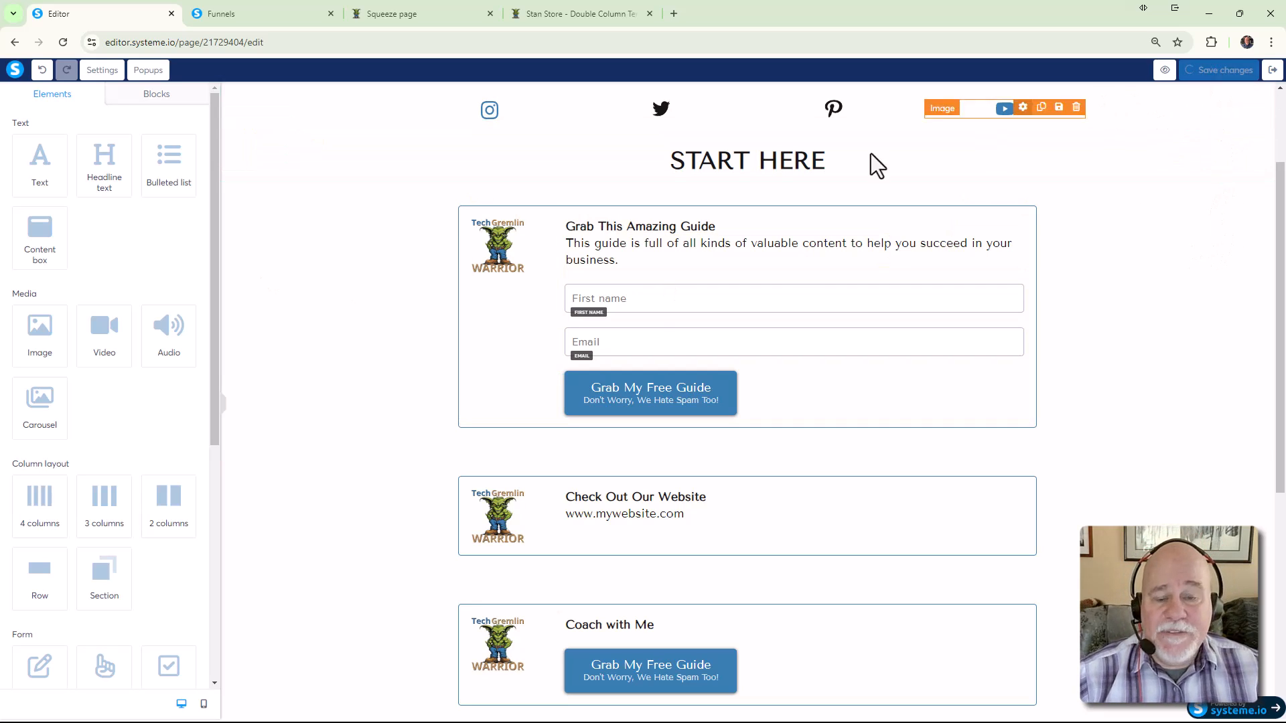
pyautogui.click(236, 17)
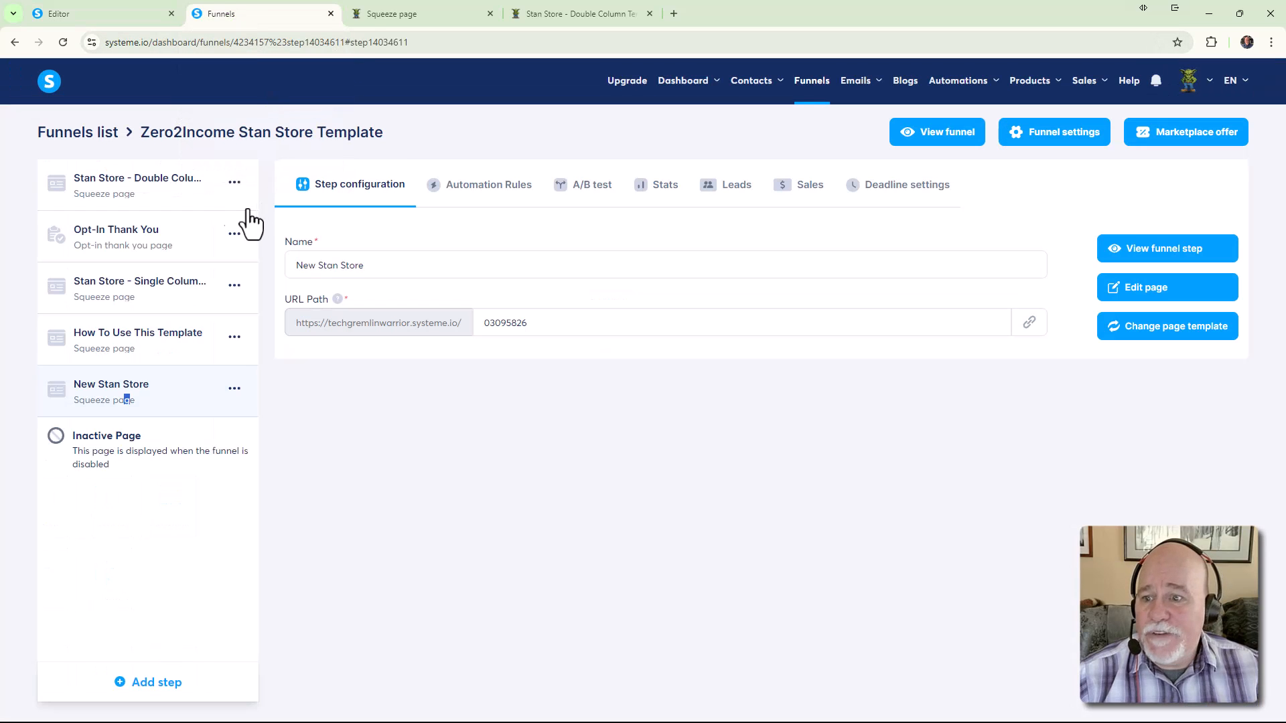
pyautogui.moveTo(163, 235); pyautogui.dragTo(172, 399)
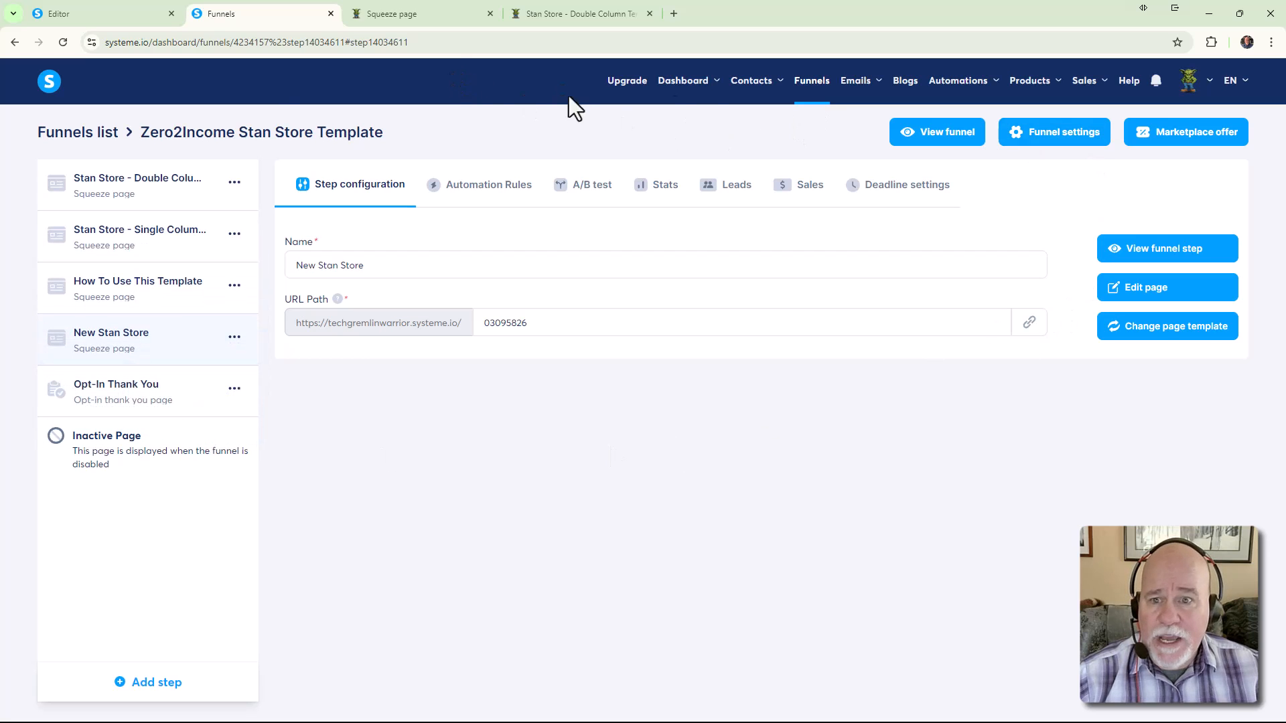
pyautogui.click(81, 16)
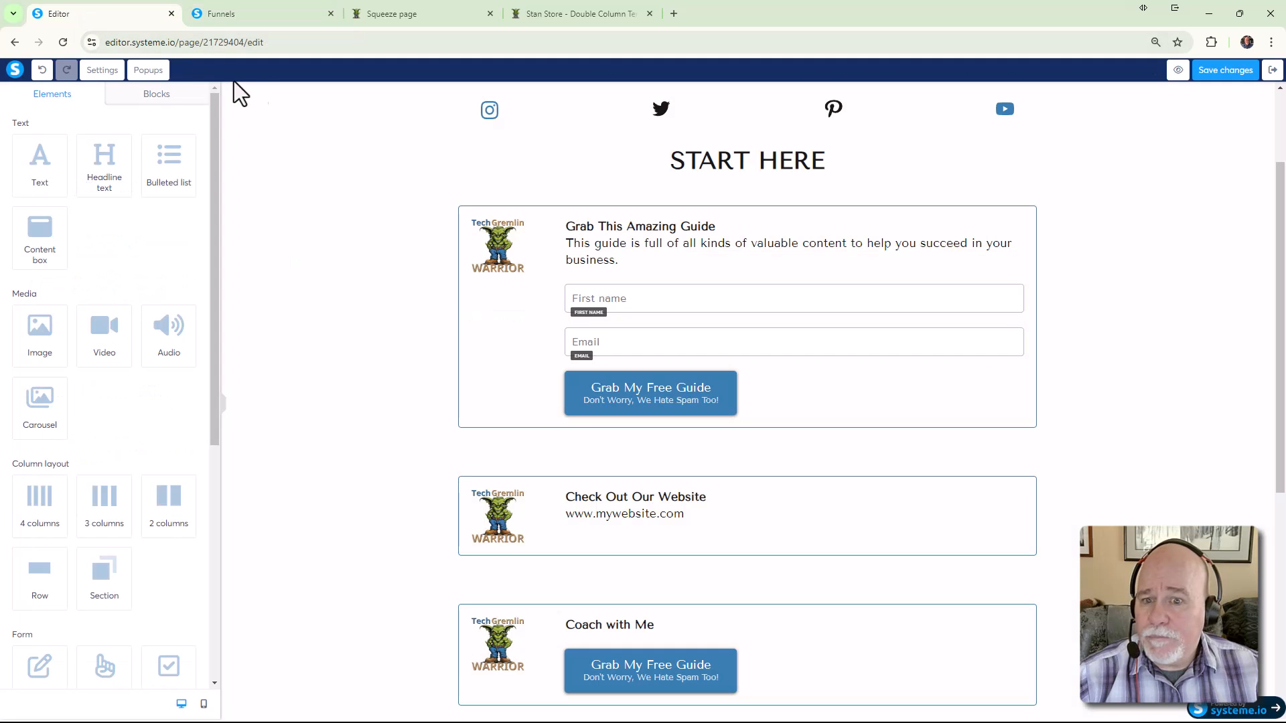
pyautogui.moveTo(156, 22); pyautogui.dragTo(272, 19)
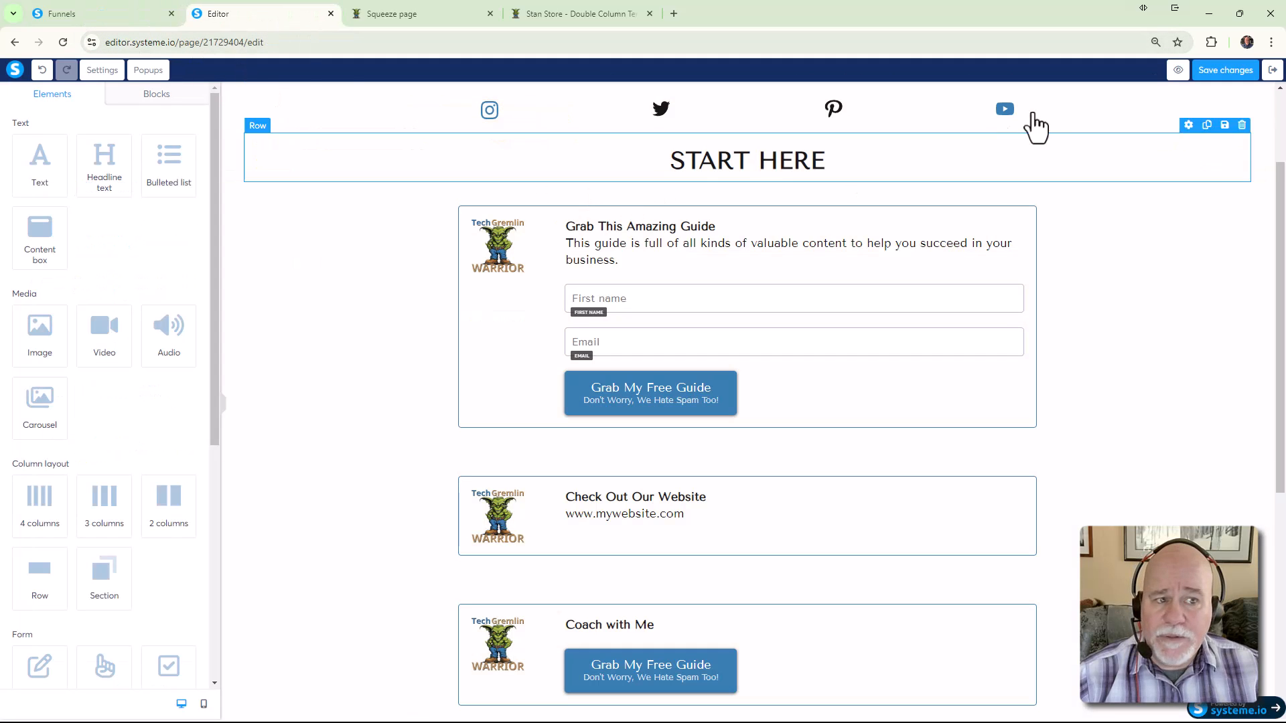
# Save, select the Grab My Free Guide button, and preview the squeeze page without its notice
pyautogui.click(1225, 70)
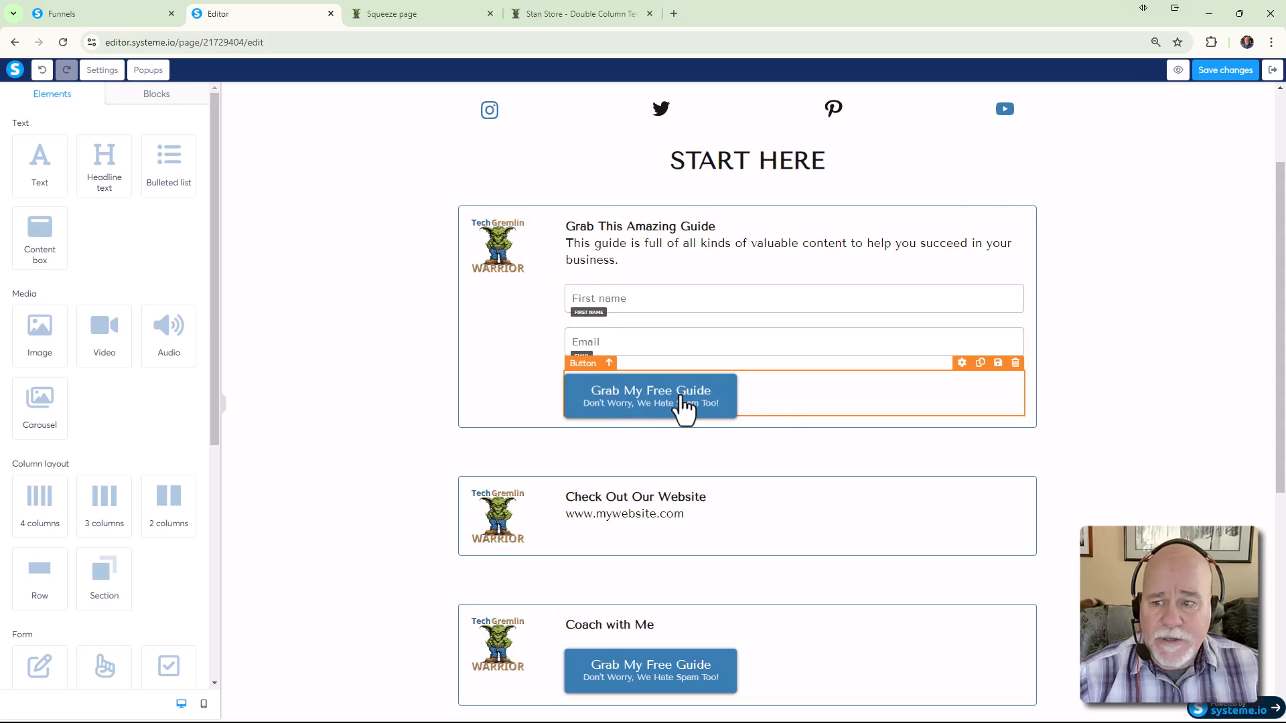
pyautogui.click(683, 405)
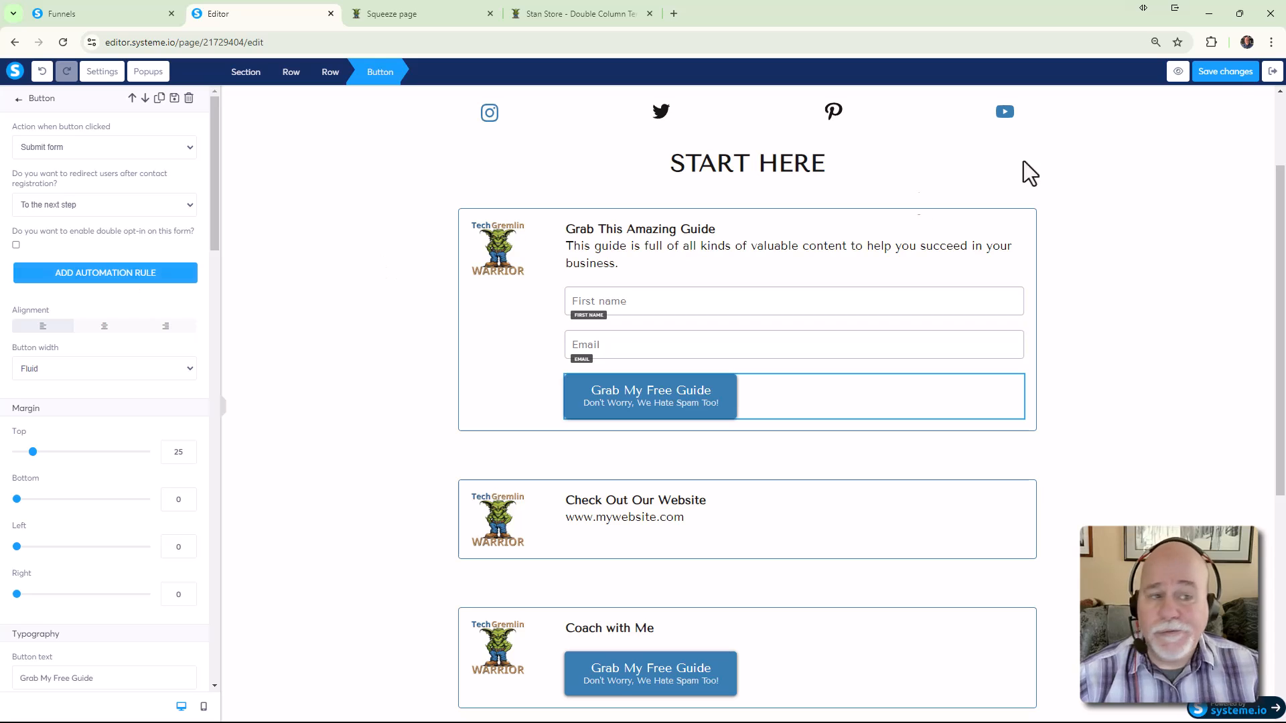
pyautogui.click(1176, 72)
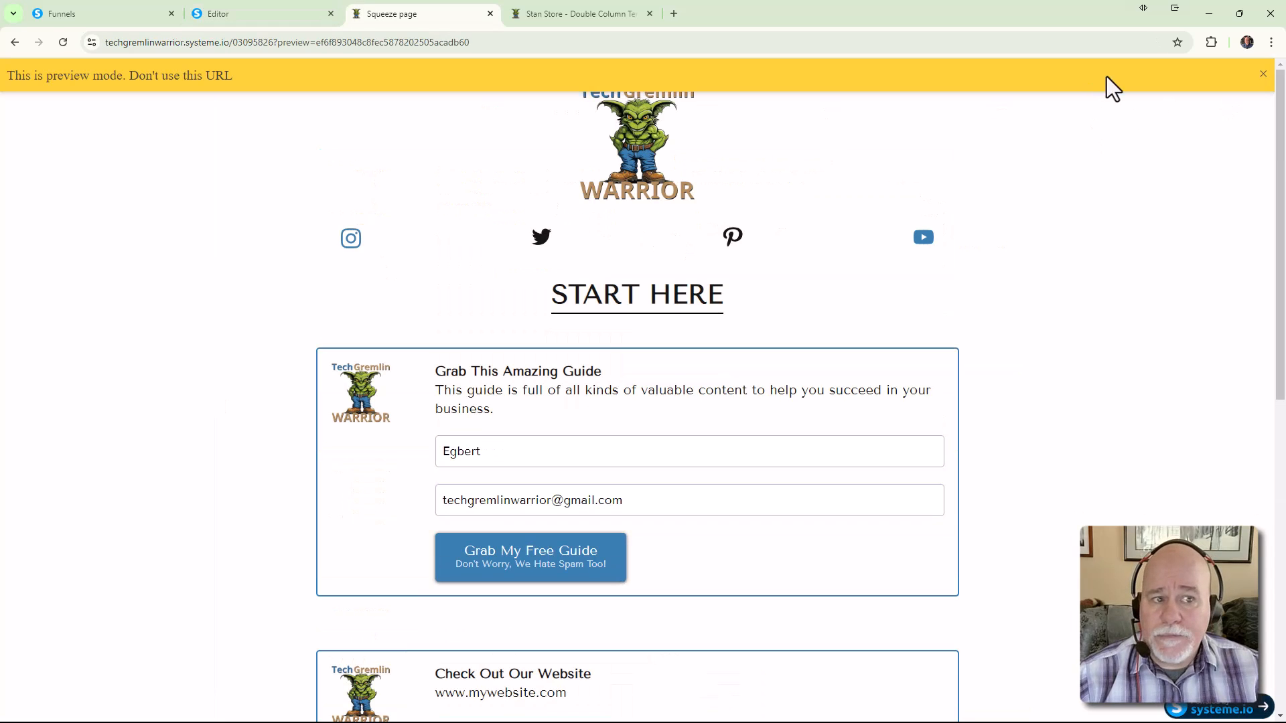
pyautogui.click(1264, 75)
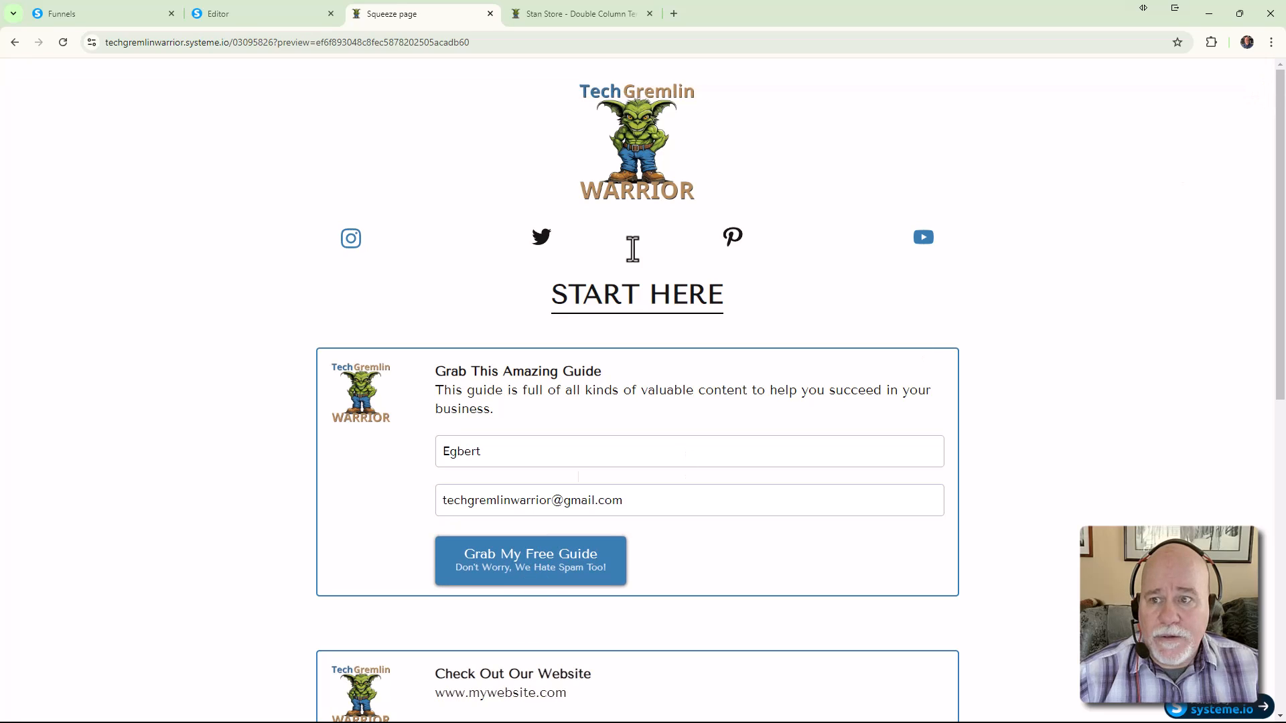
# Move between the editor and the squeeze page preview, ending on the funnel steps overview
pyautogui.click(259, 11)
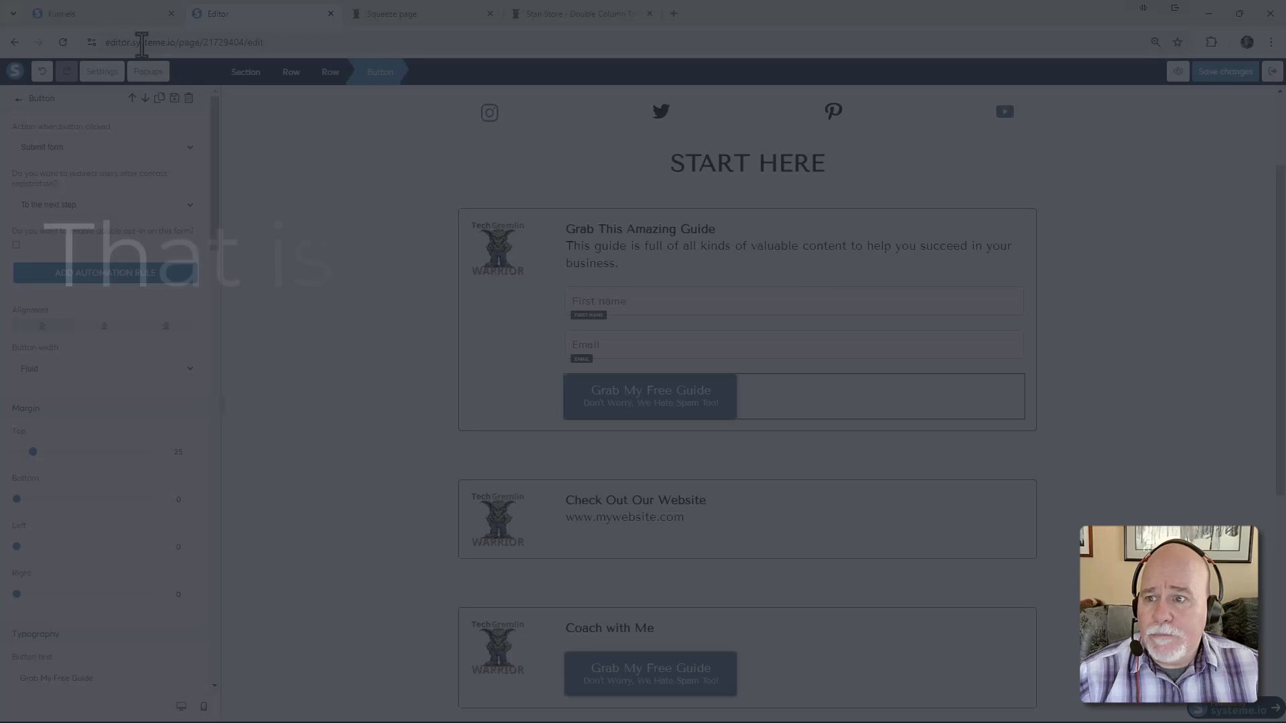
pyautogui.click(399, 12)
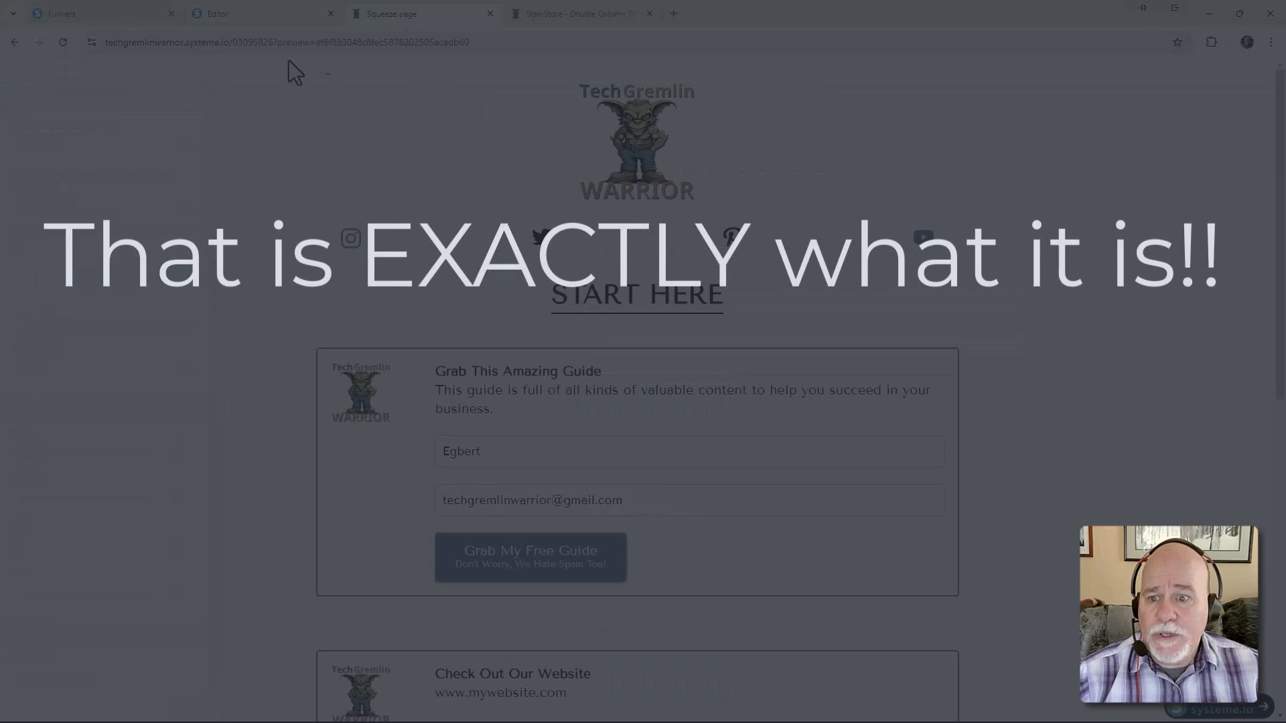
pyautogui.click(229, 20)
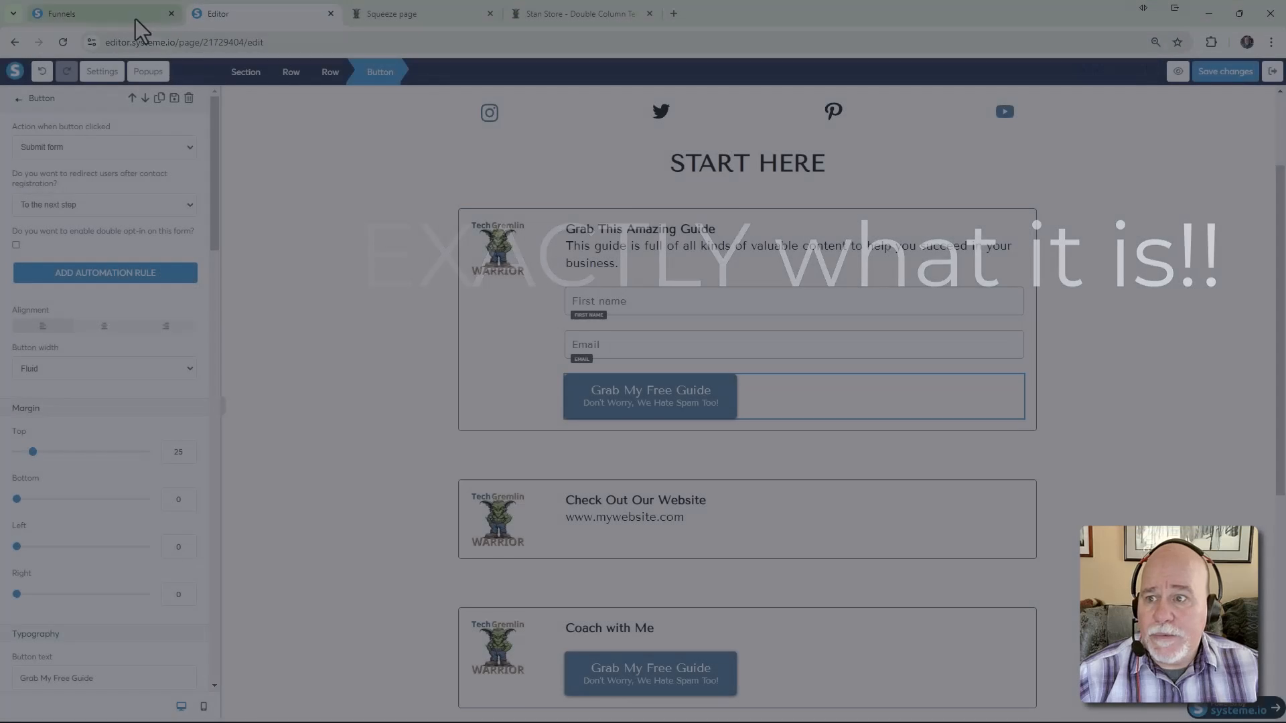
pyautogui.click(135, 19)
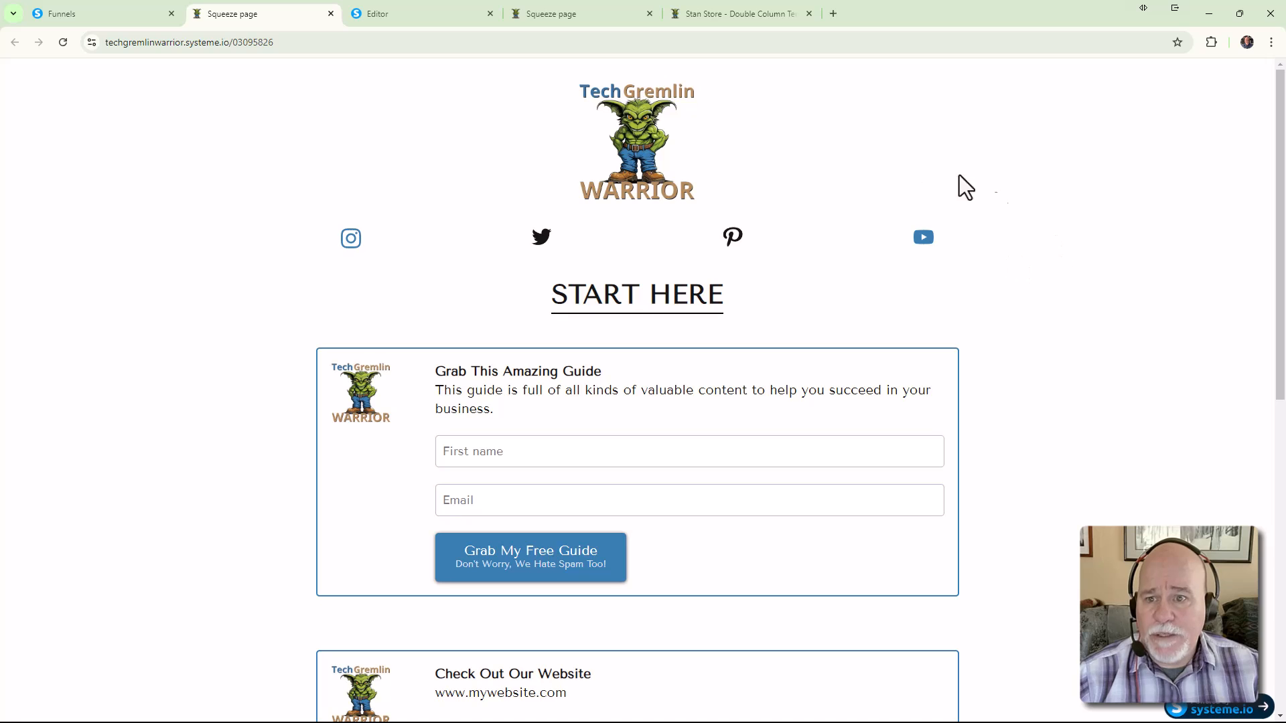
# Submit a test signup with saved first name and email, then return to the editor
pyautogui.click(621, 446)
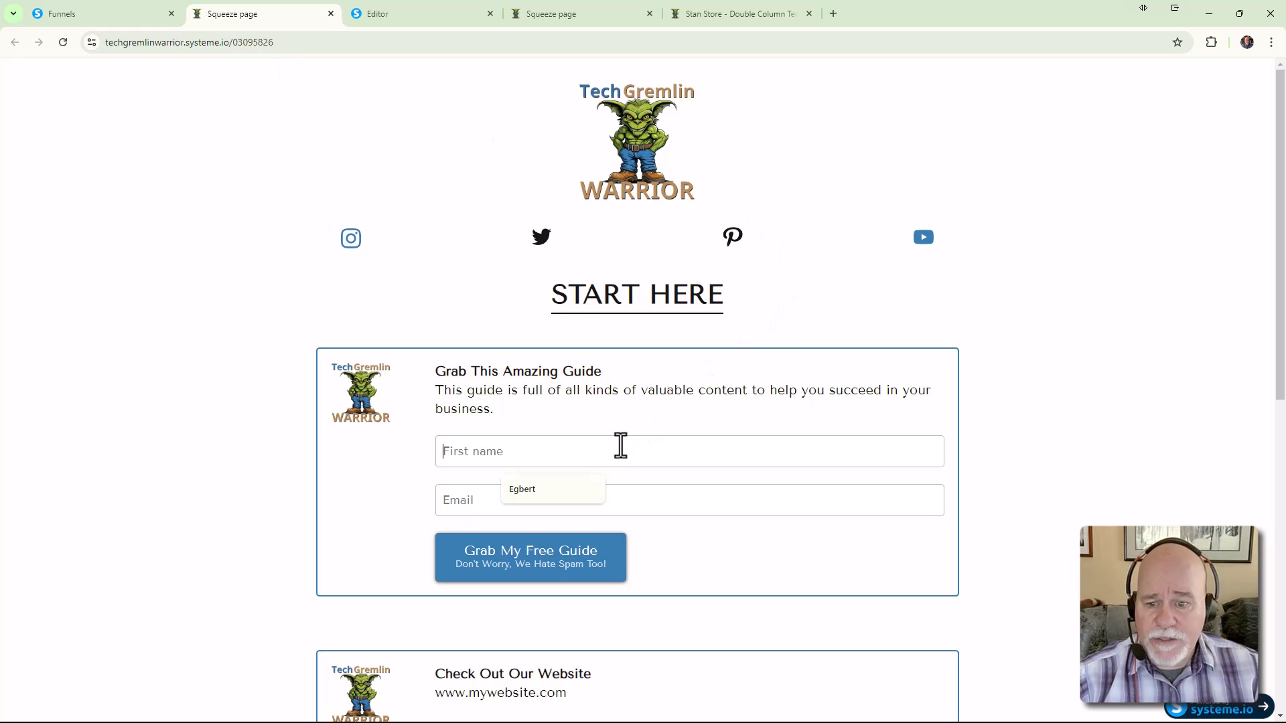
pyautogui.click(571, 488)
pyautogui.click(540, 504)
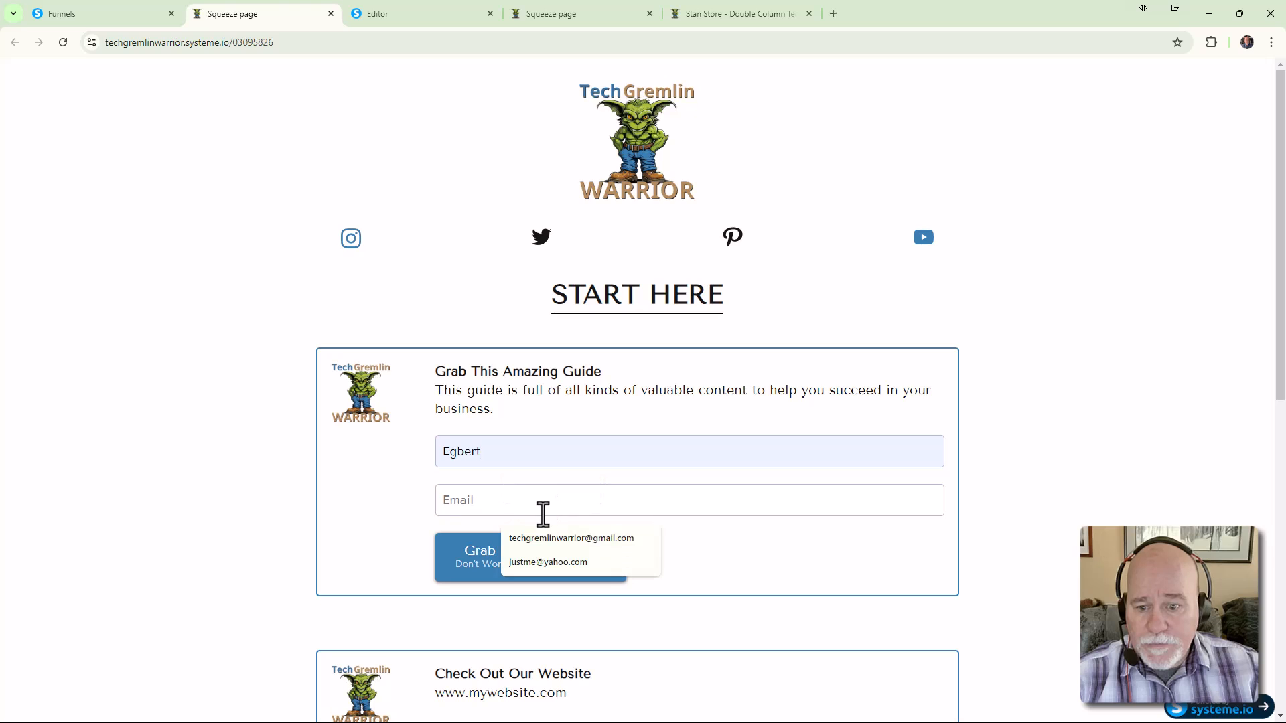
pyautogui.click(560, 544)
pyautogui.click(549, 574)
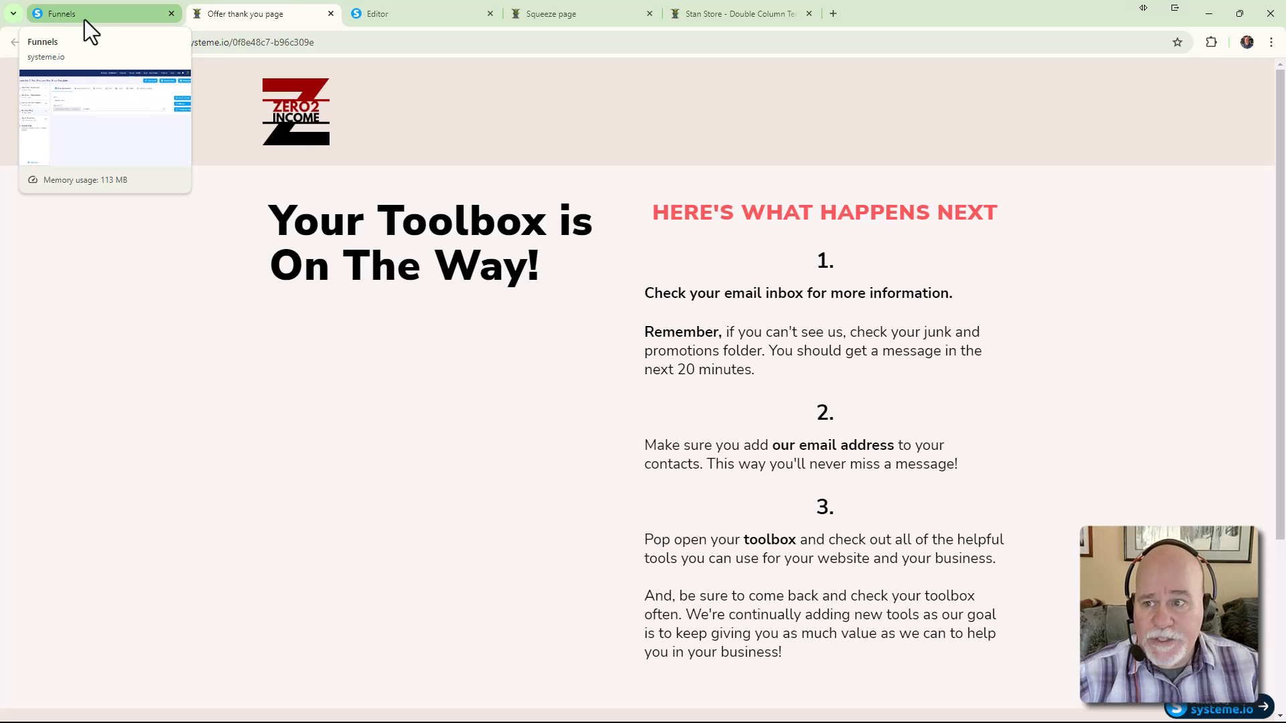
pyautogui.click(416, 15)
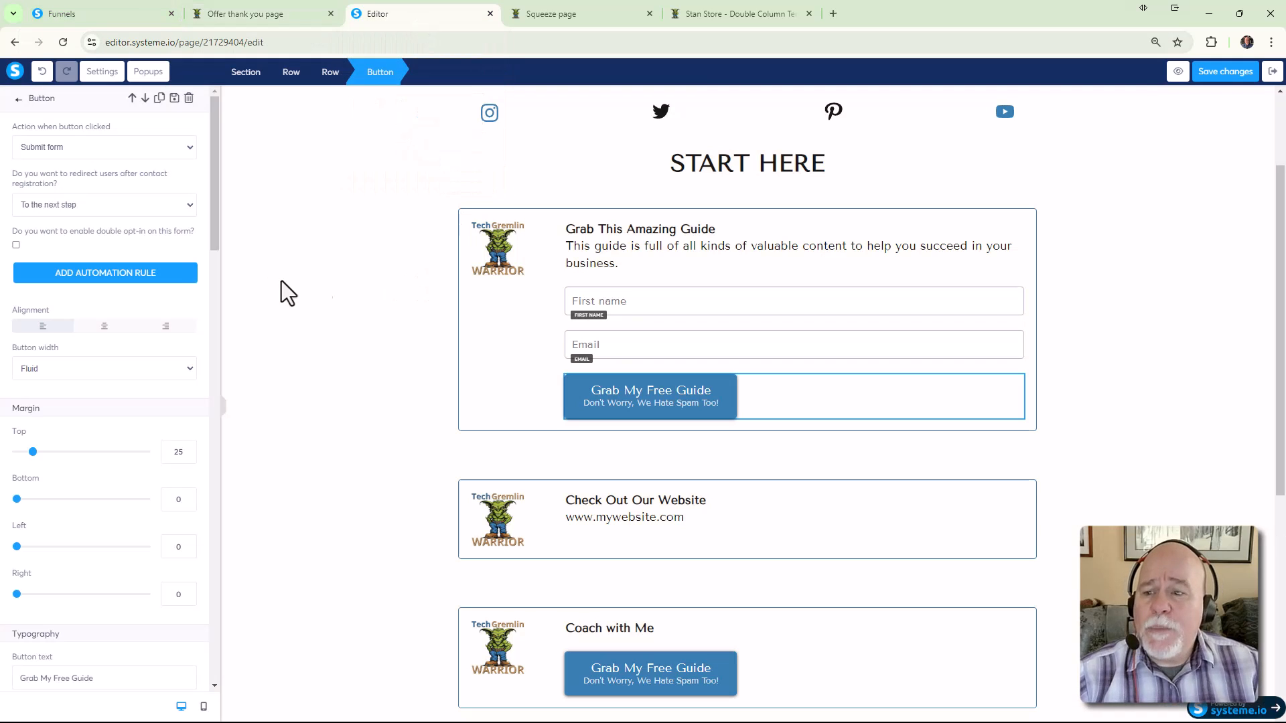
# Move the Opt-In Thank You step back up the funnel and copy its page link
pyautogui.click(674, 398)
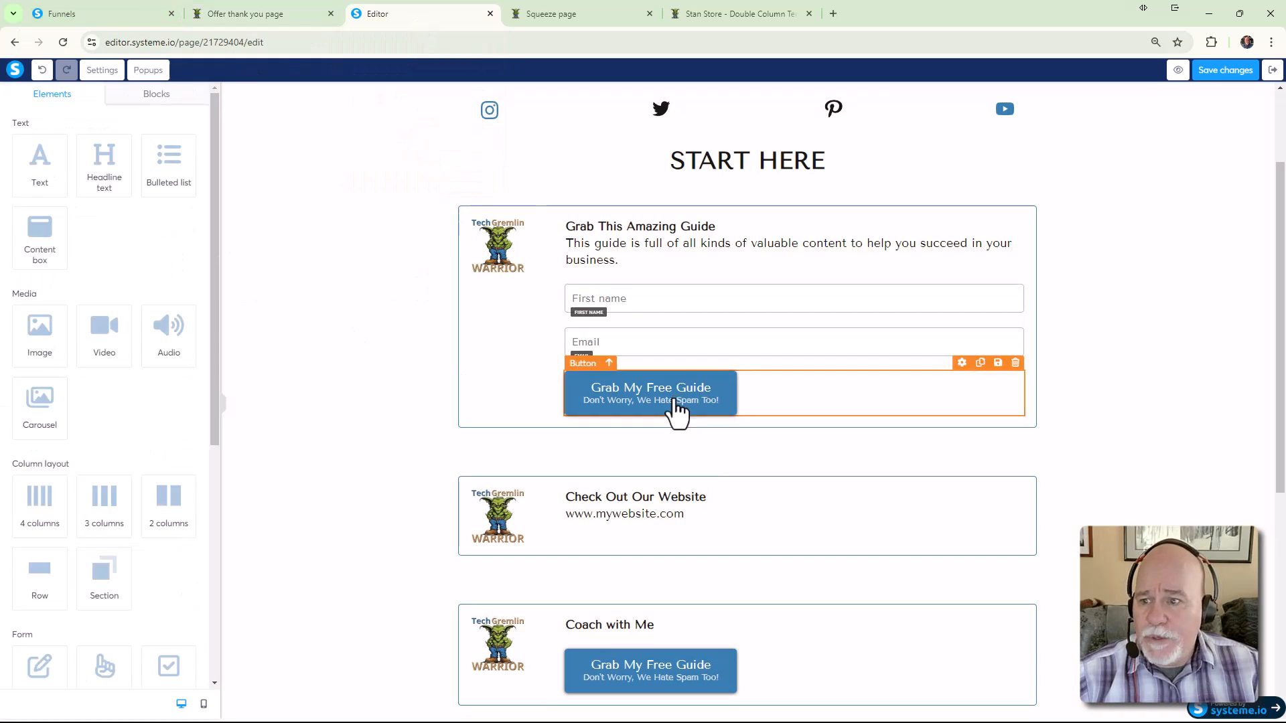
pyautogui.click(630, 405)
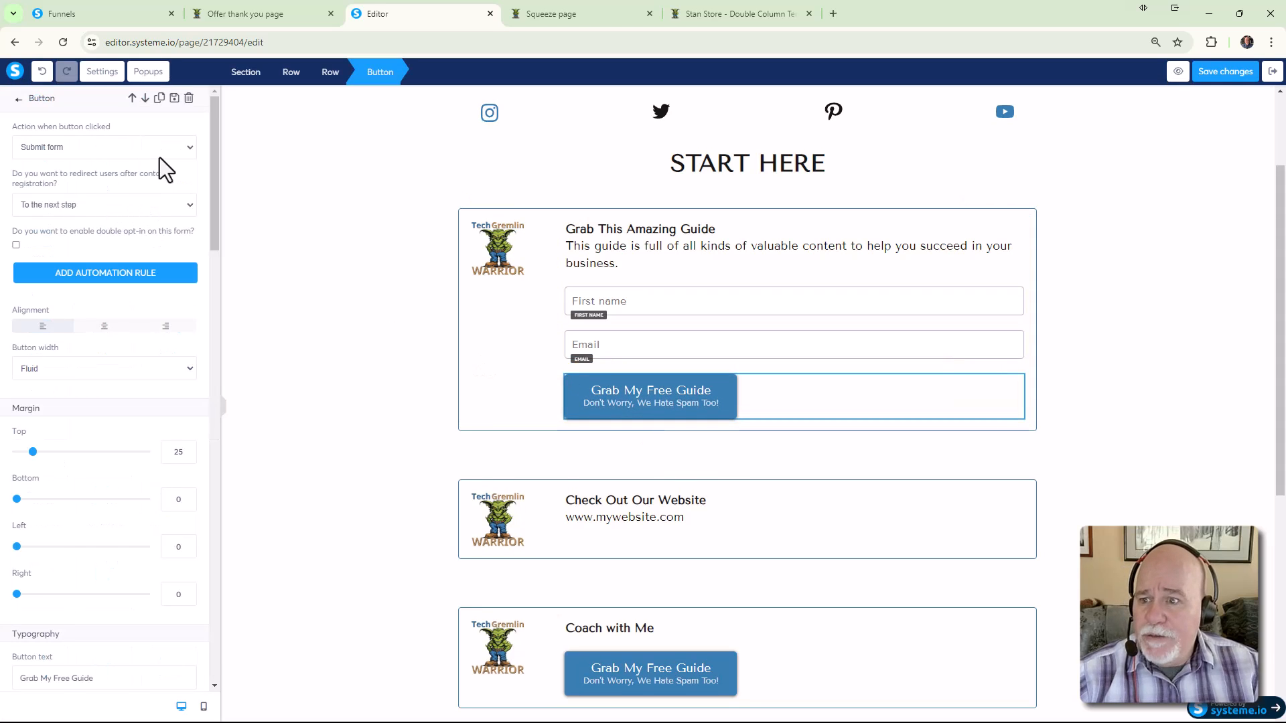
pyautogui.click(110, 9)
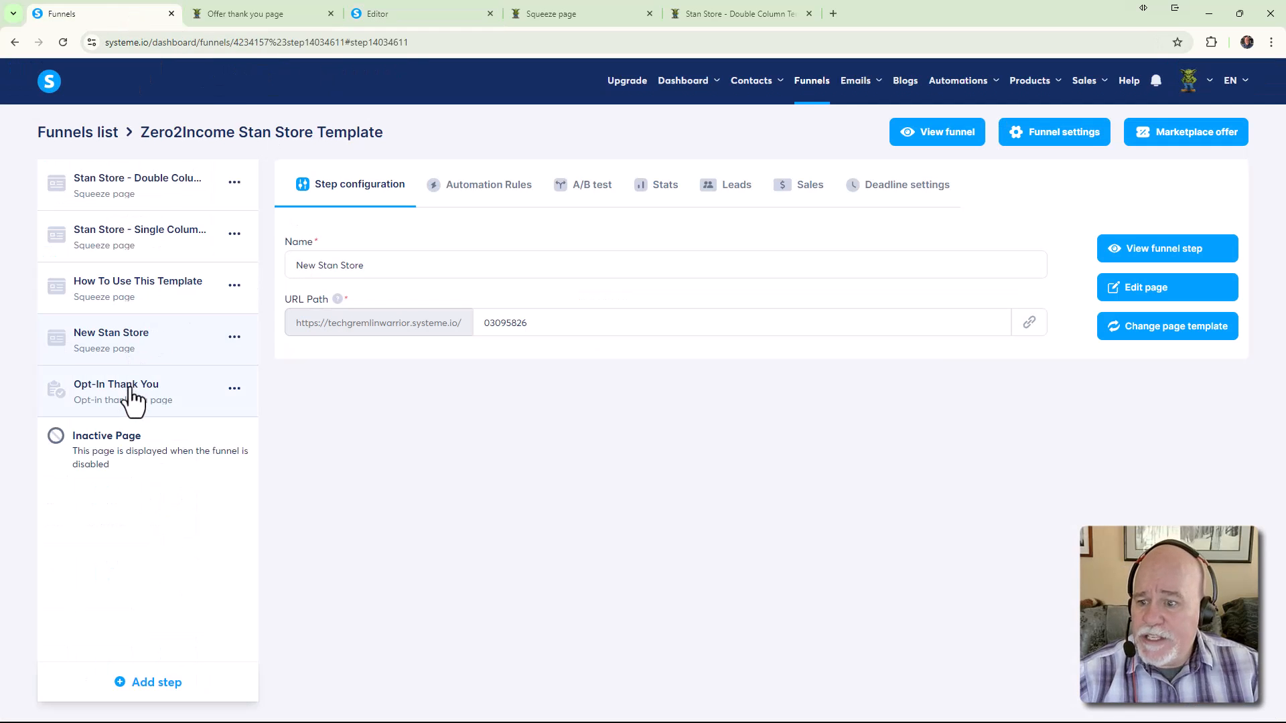
pyautogui.moveTo(135, 398); pyautogui.dragTo(162, 258)
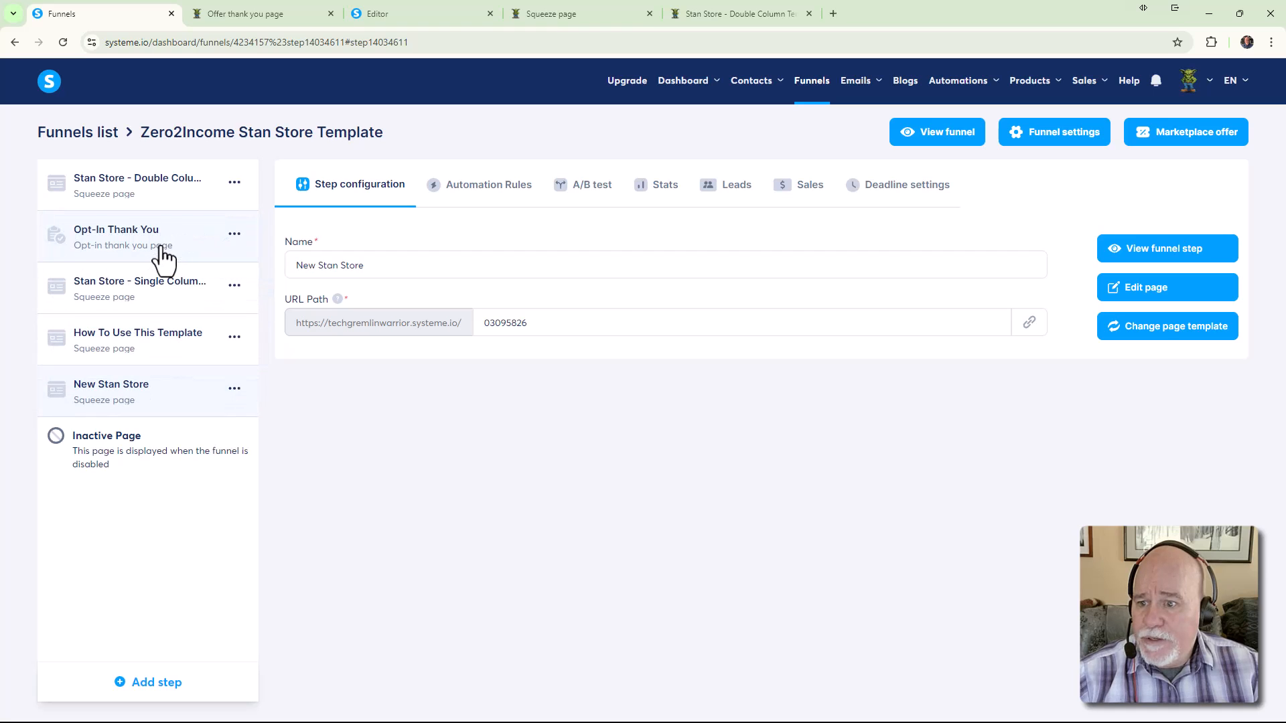
pyautogui.click(119, 249)
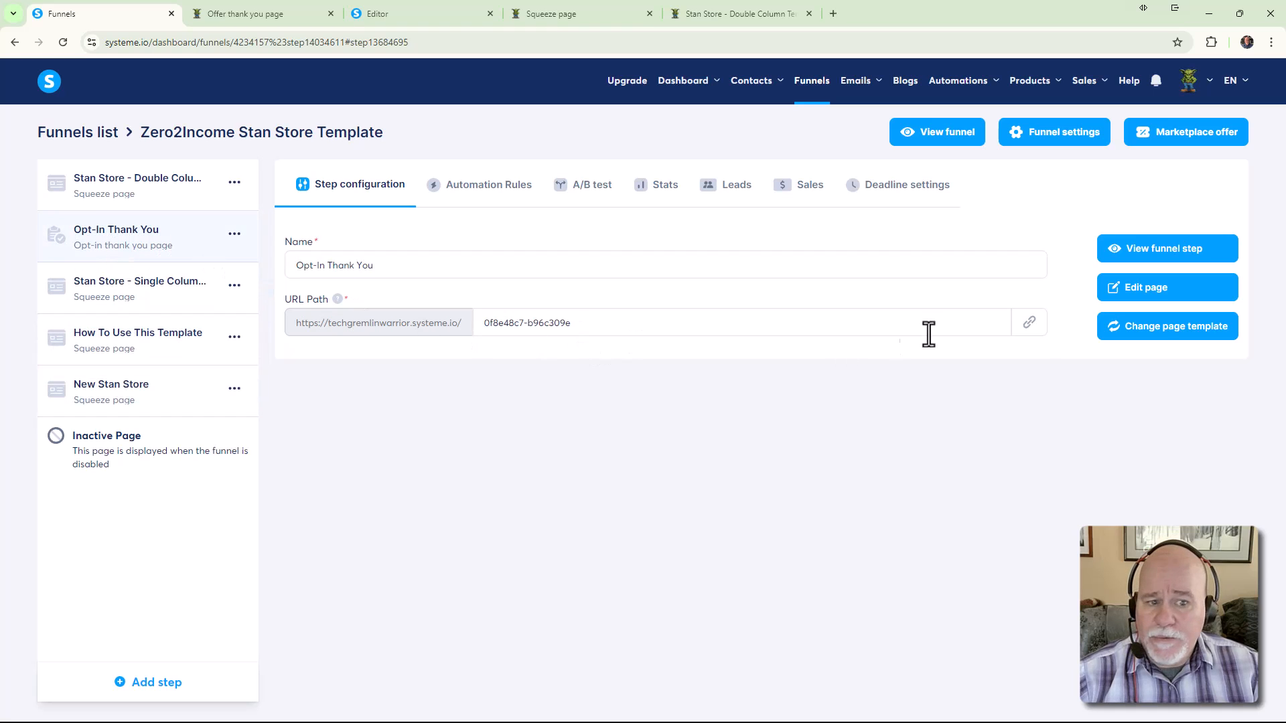
pyautogui.click(1030, 328)
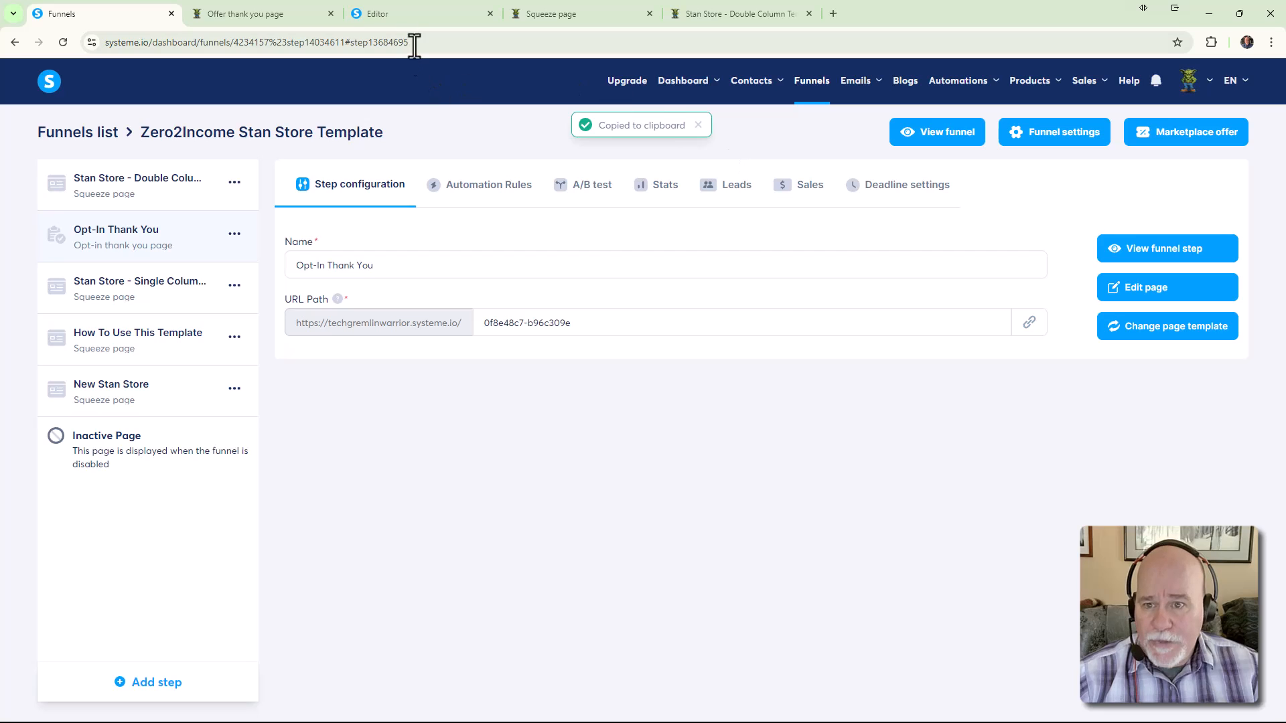
pyautogui.click(401, 15)
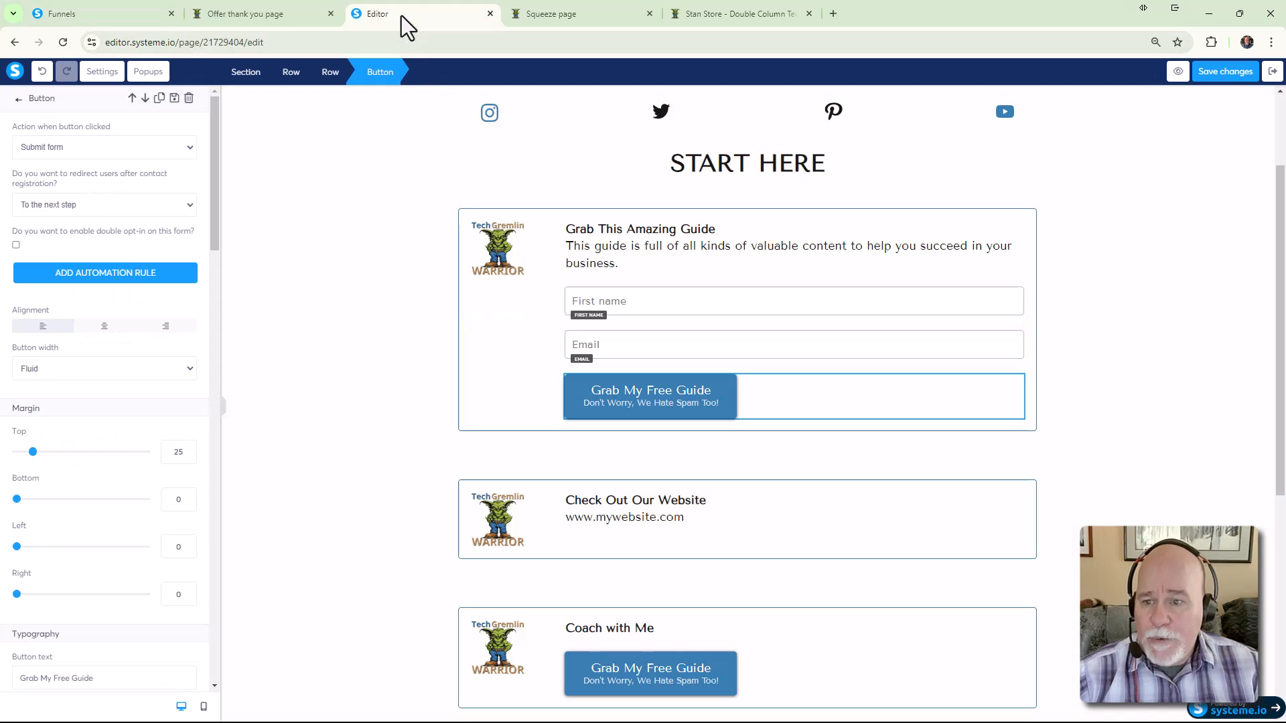
# Set the button to Submit form, redirecting to the pasted thank-you URL, and save
pyautogui.click(88, 148)
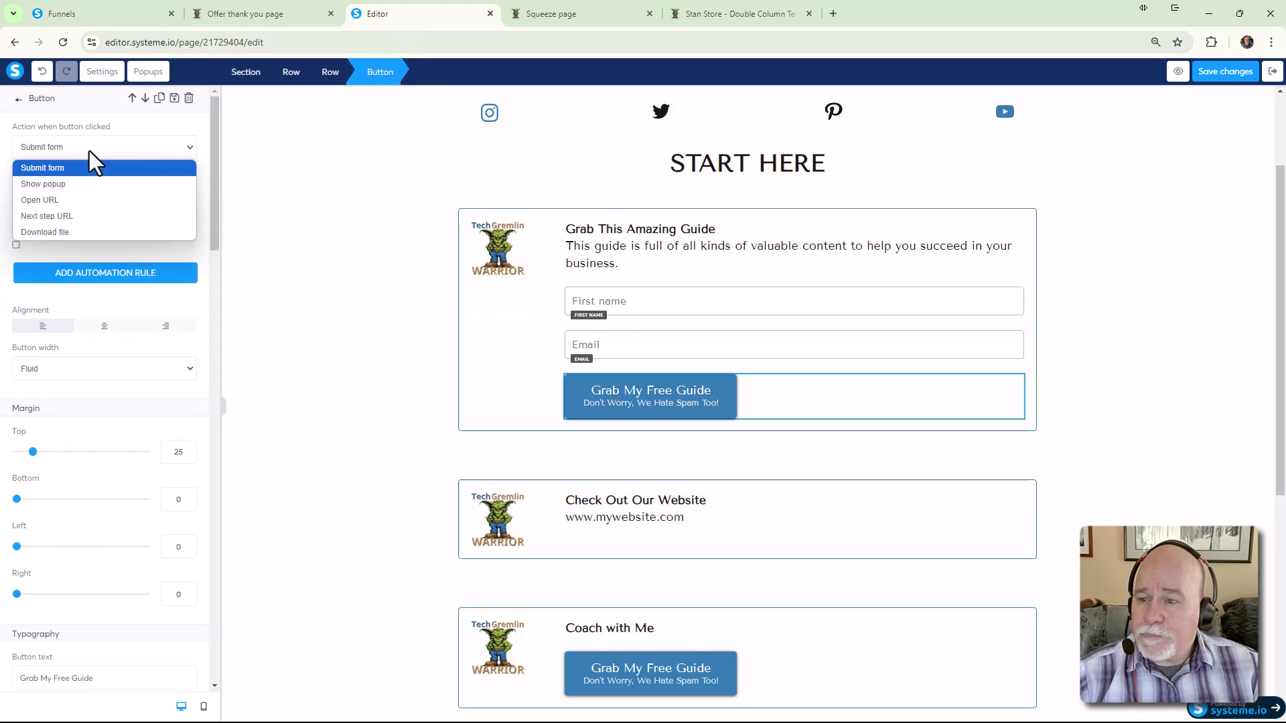
pyautogui.click(95, 167)
pyautogui.click(96, 213)
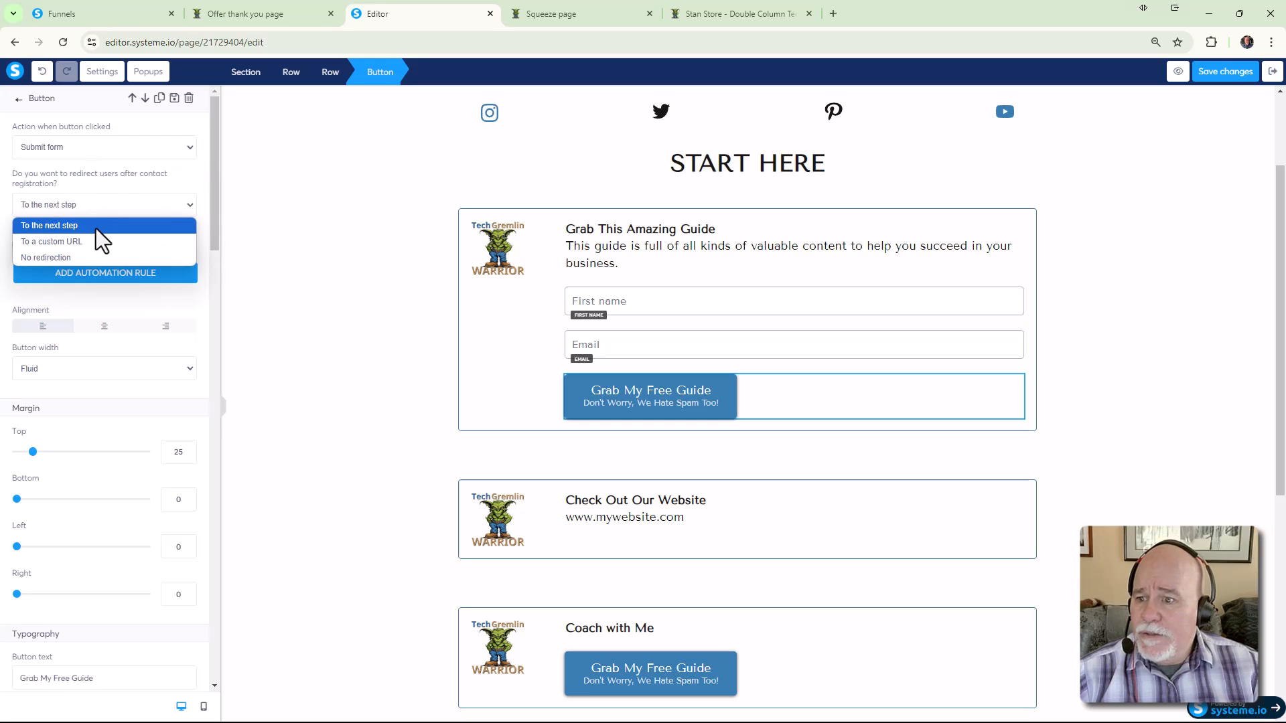
pyautogui.click(95, 239)
pyautogui.click(86, 253)
pyautogui.hotkey('ctrl', 'v')
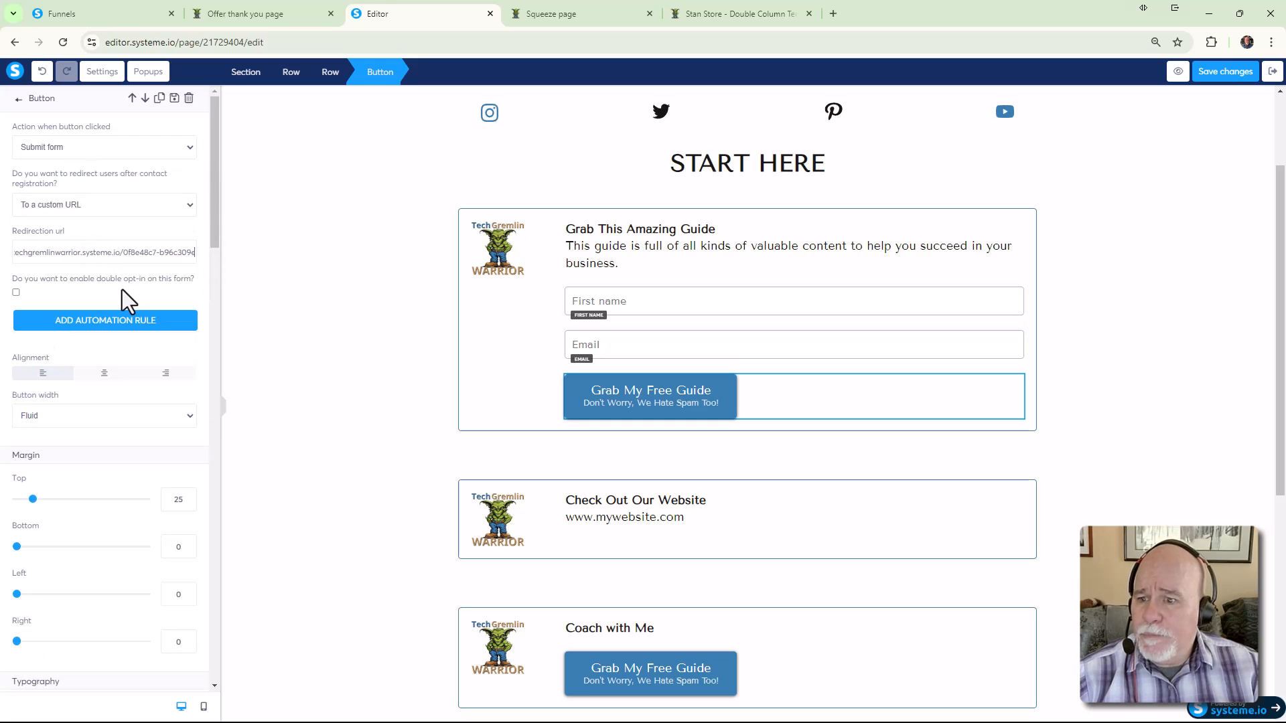
pyautogui.click(1234, 98)
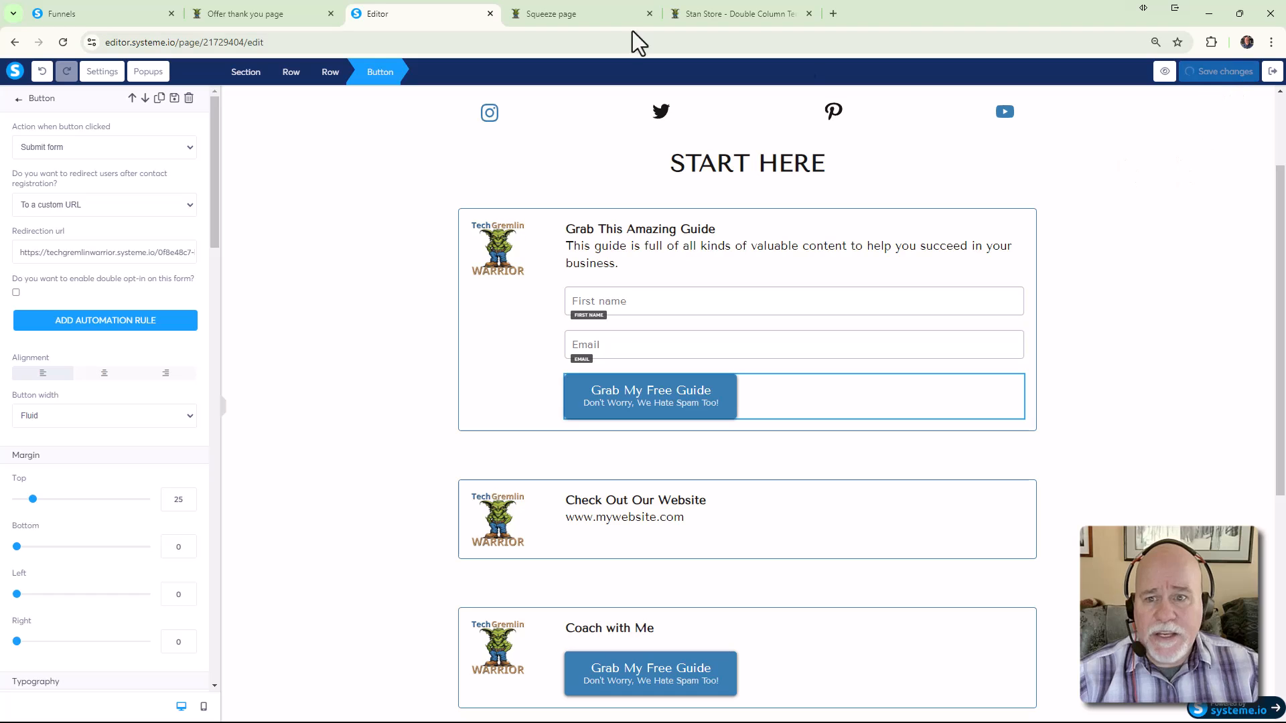
pyautogui.click(539, 17)
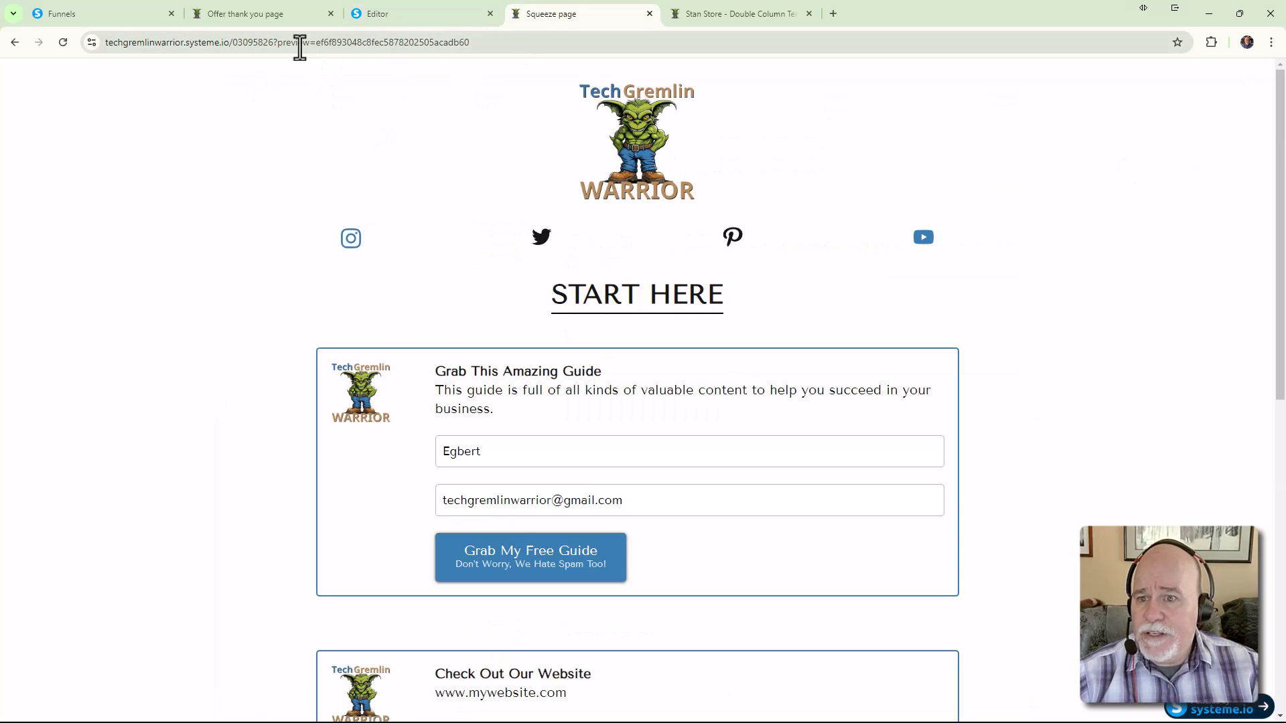
# Close the old preview tabs and open the live New Stan Store page
pyautogui.click(649, 13)
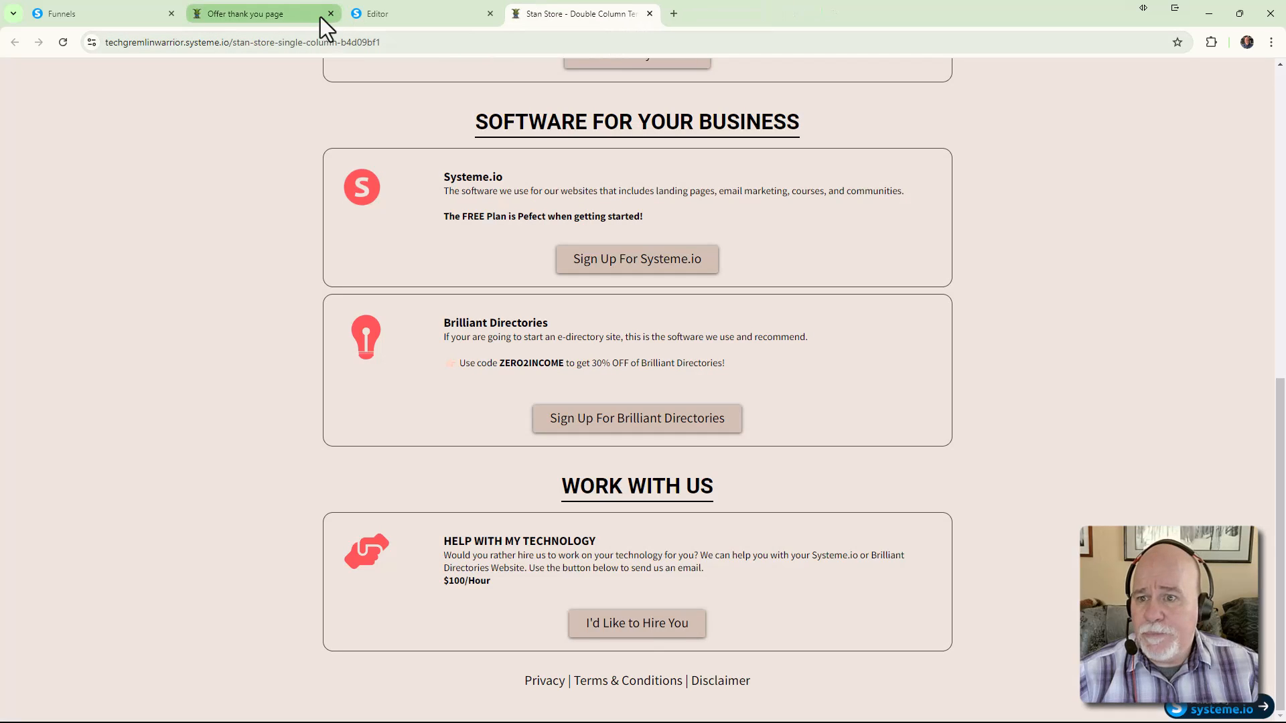
pyautogui.click(300, 16)
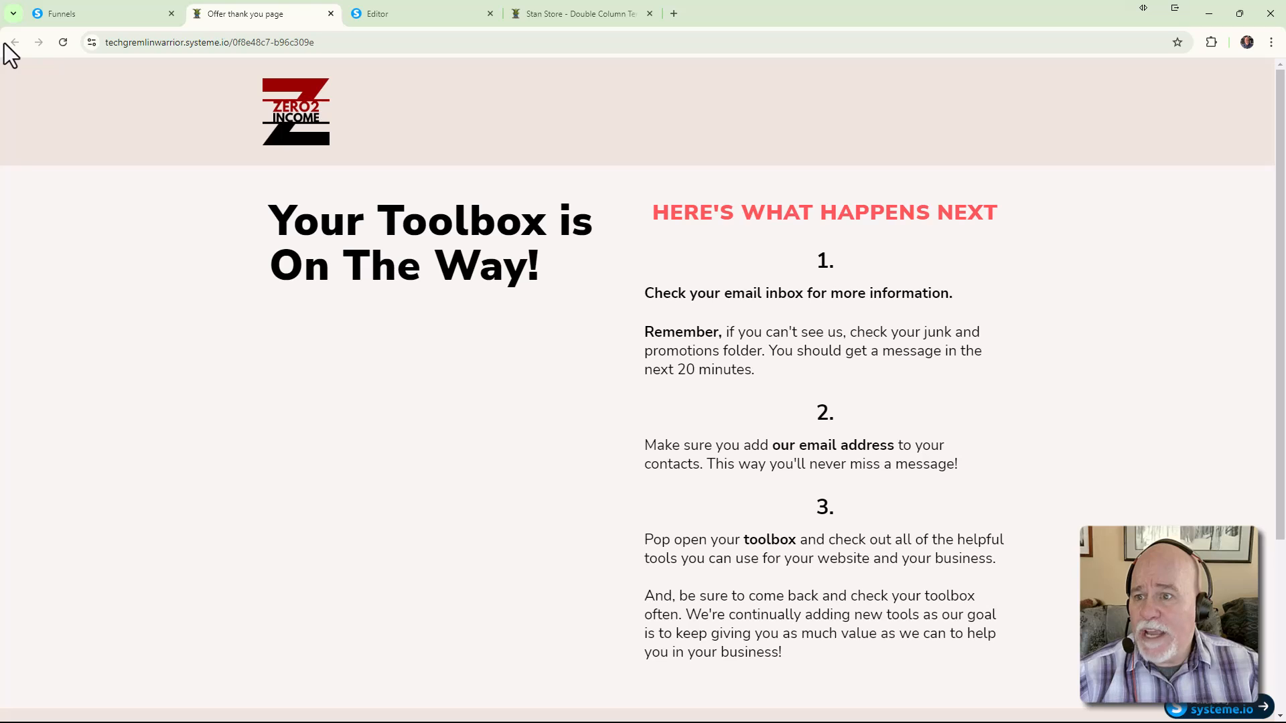
pyautogui.click(329, 15)
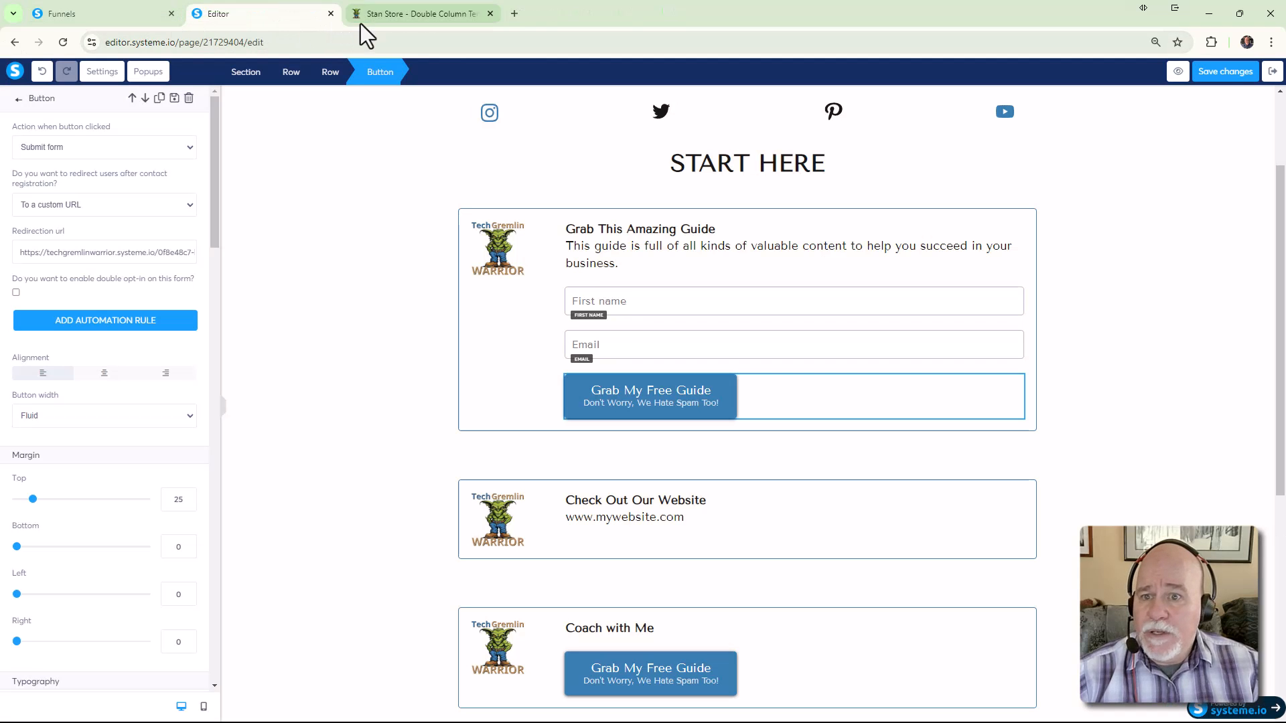
pyautogui.click(113, 15)
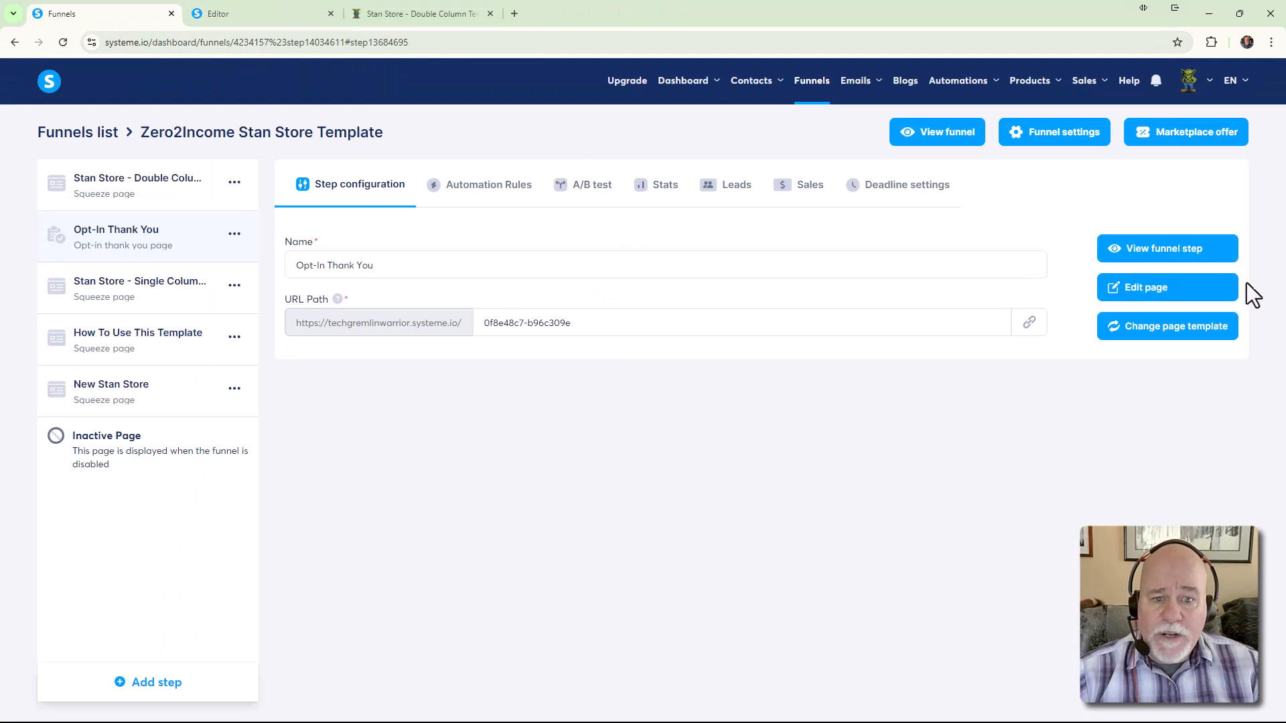
pyautogui.click(138, 394)
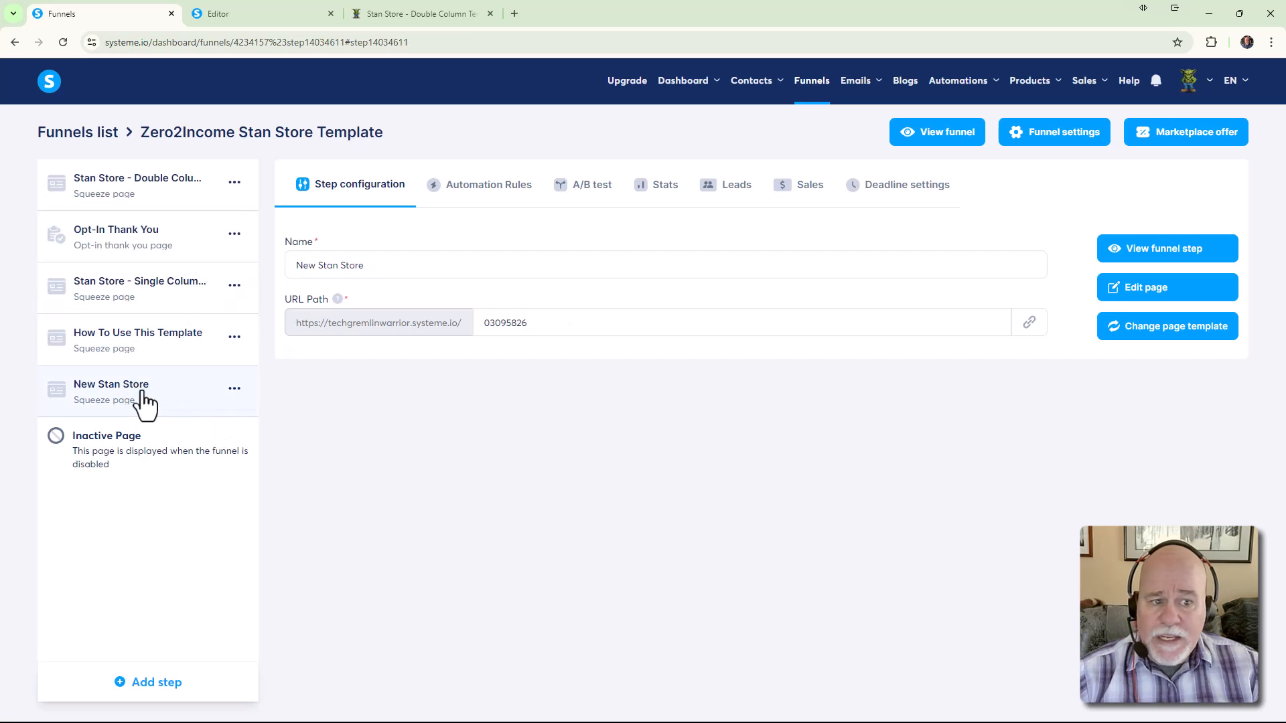
pyautogui.click(1182, 250)
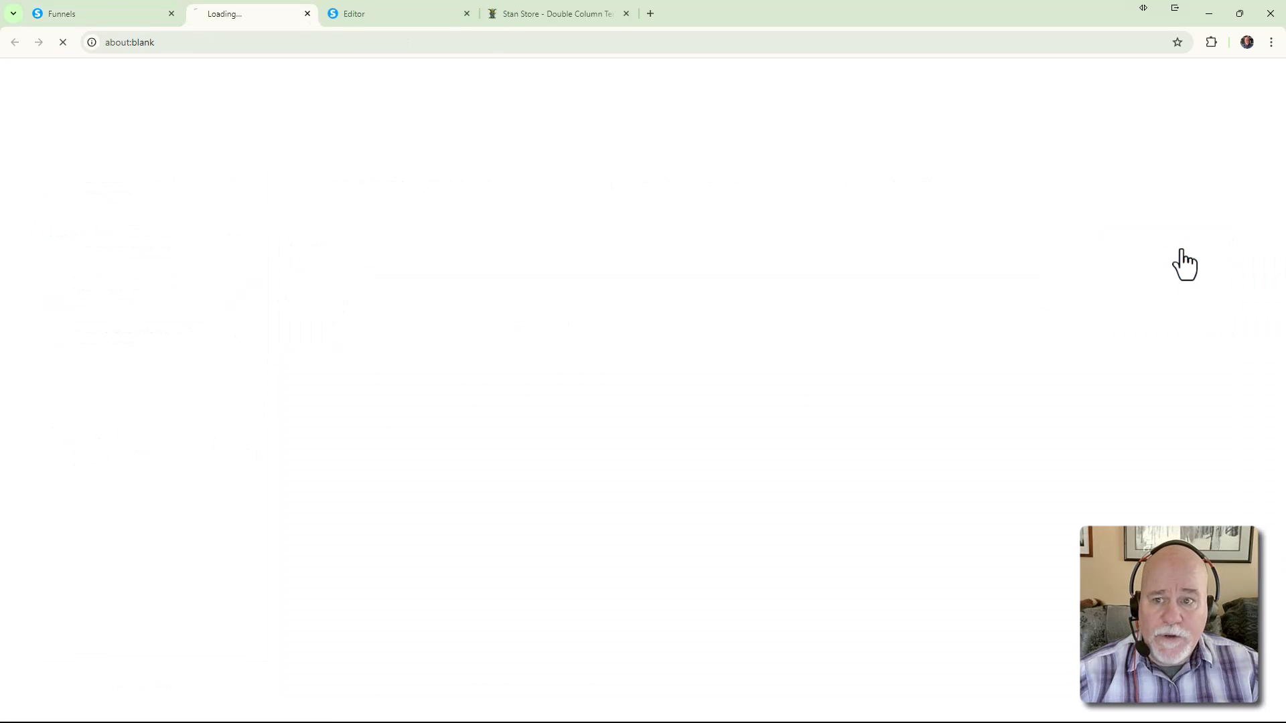
# Submit a test signup with saved first name and email, then return to the editor
pyautogui.click(498, 452)
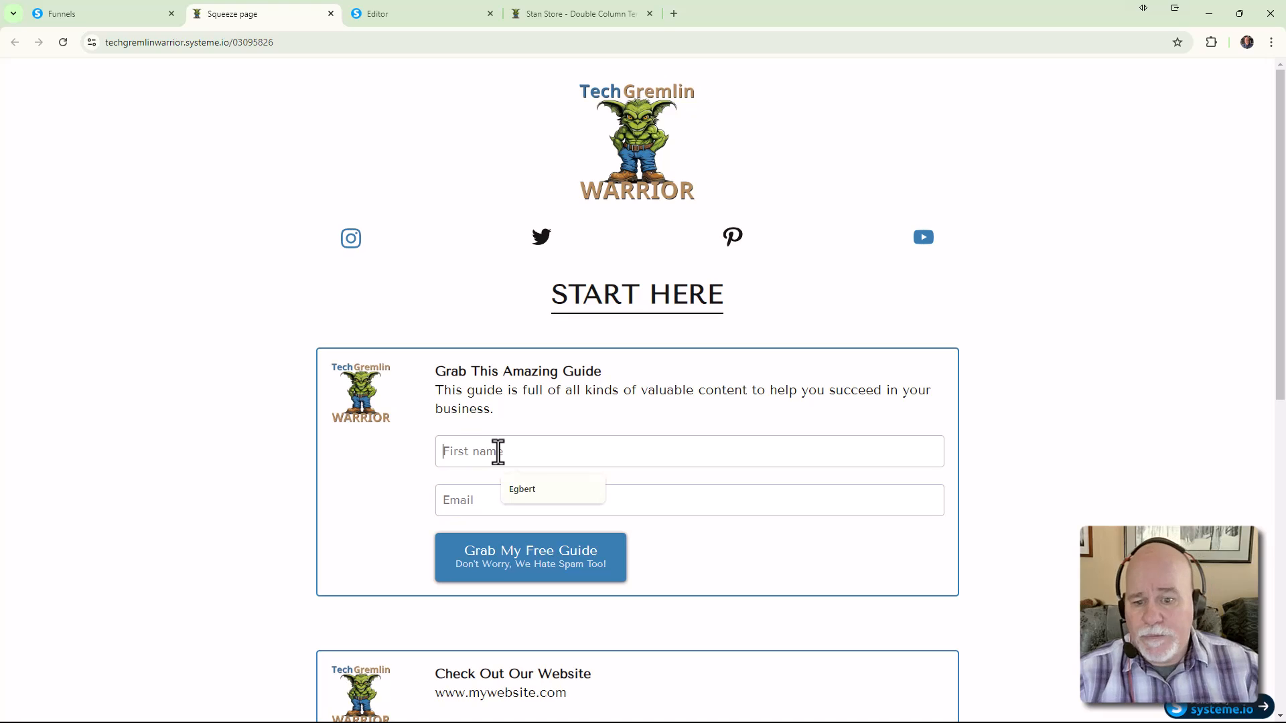
pyautogui.click(556, 484)
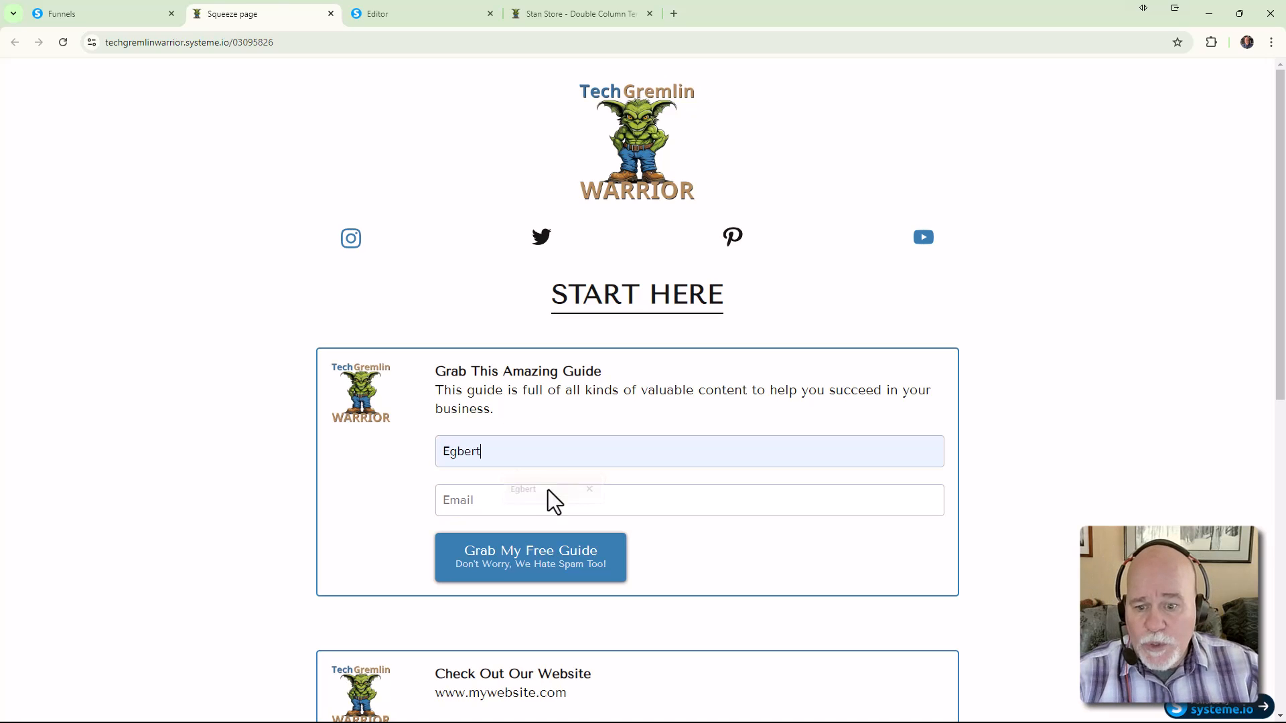
pyautogui.click(526, 508)
pyautogui.click(526, 536)
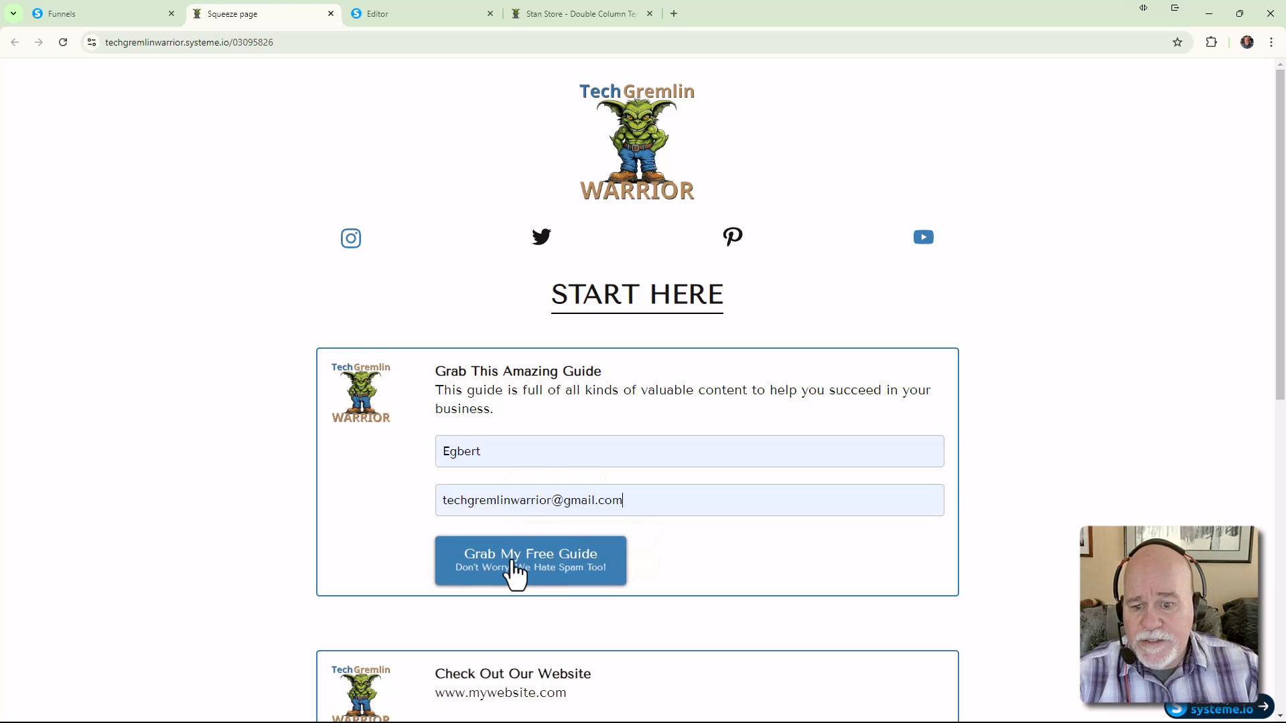
pyautogui.click(514, 573)
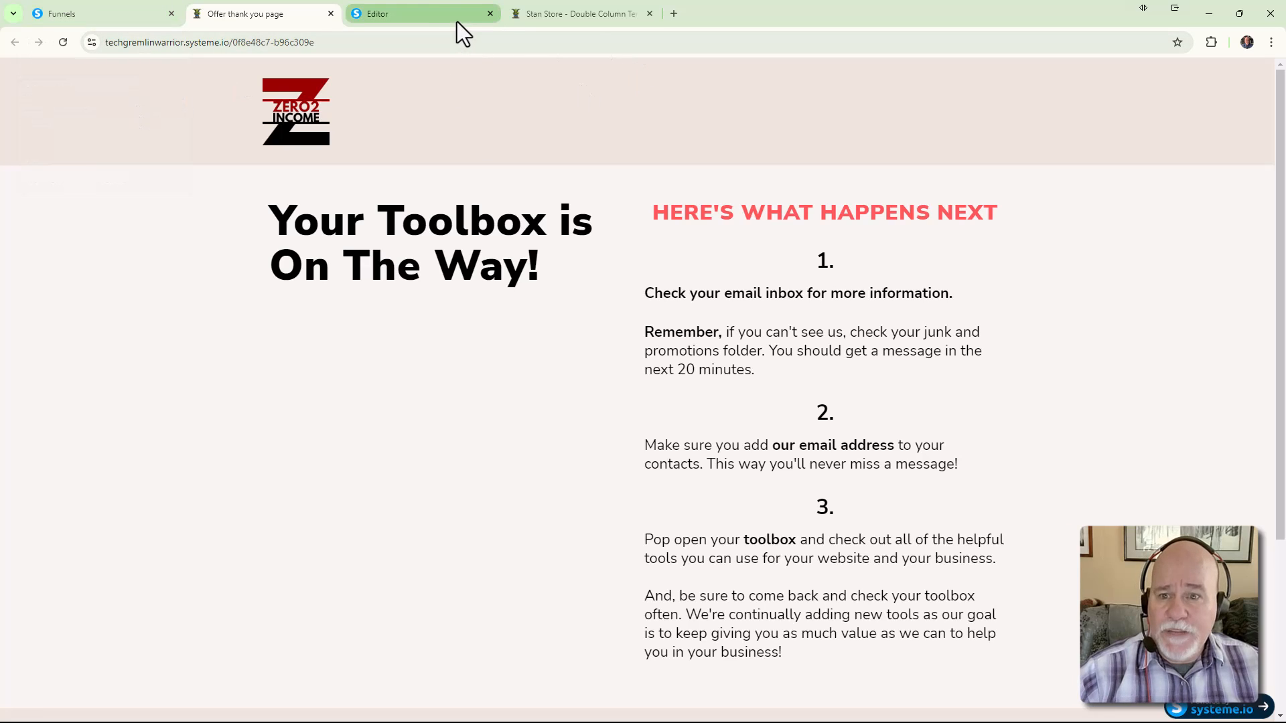
pyautogui.click(441, 15)
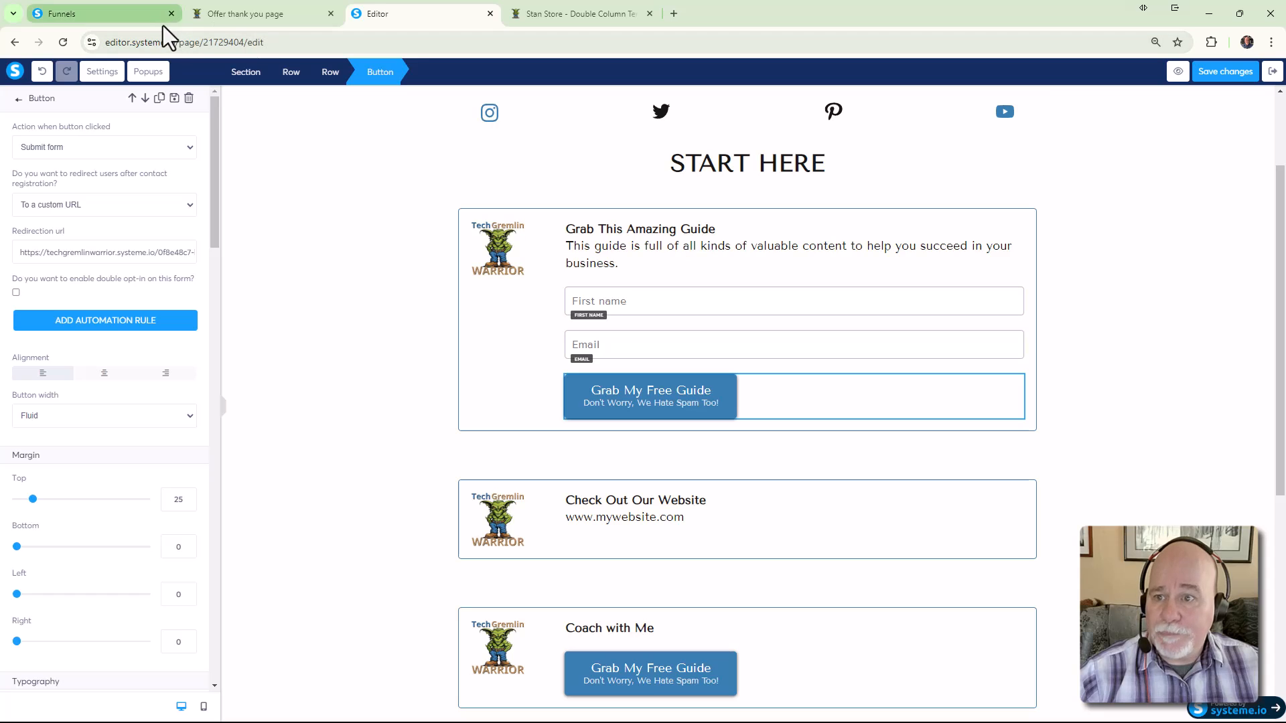
# Close the thank-you page tab and go back to the page editor
pyautogui.click(225, 16)
pyautogui.click(123, 17)
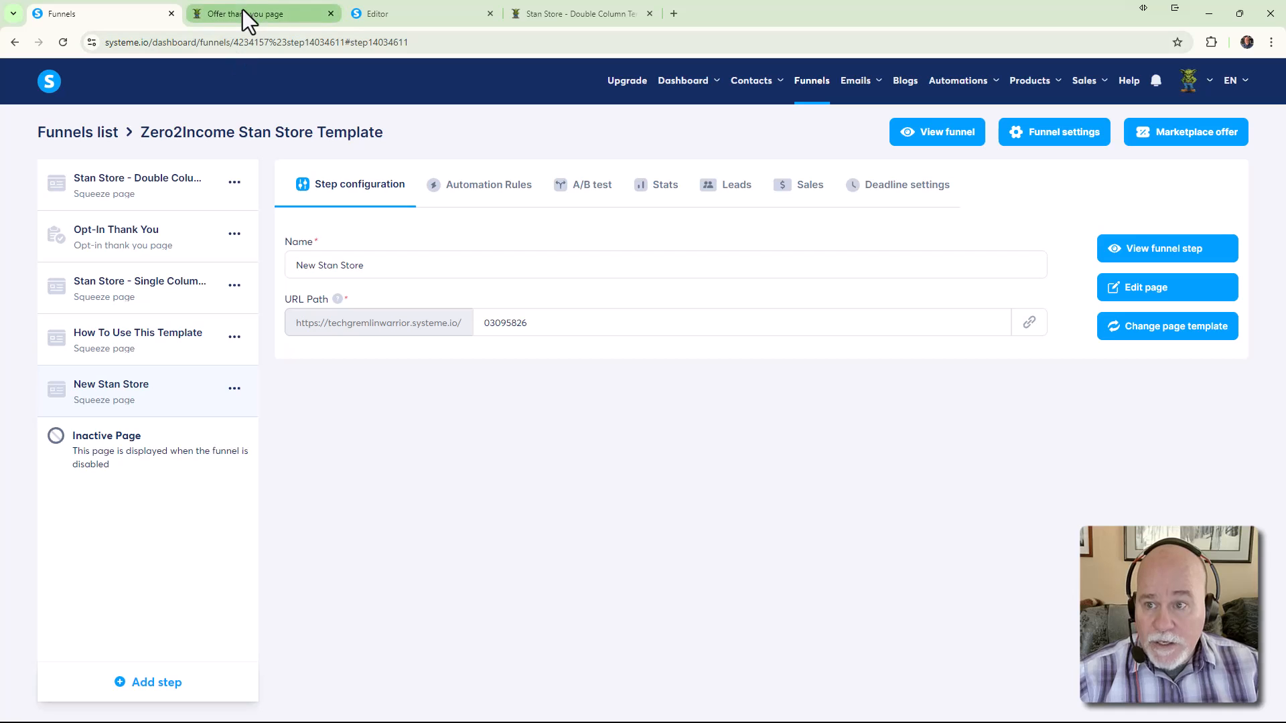
pyautogui.click(297, 15)
pyautogui.click(329, 13)
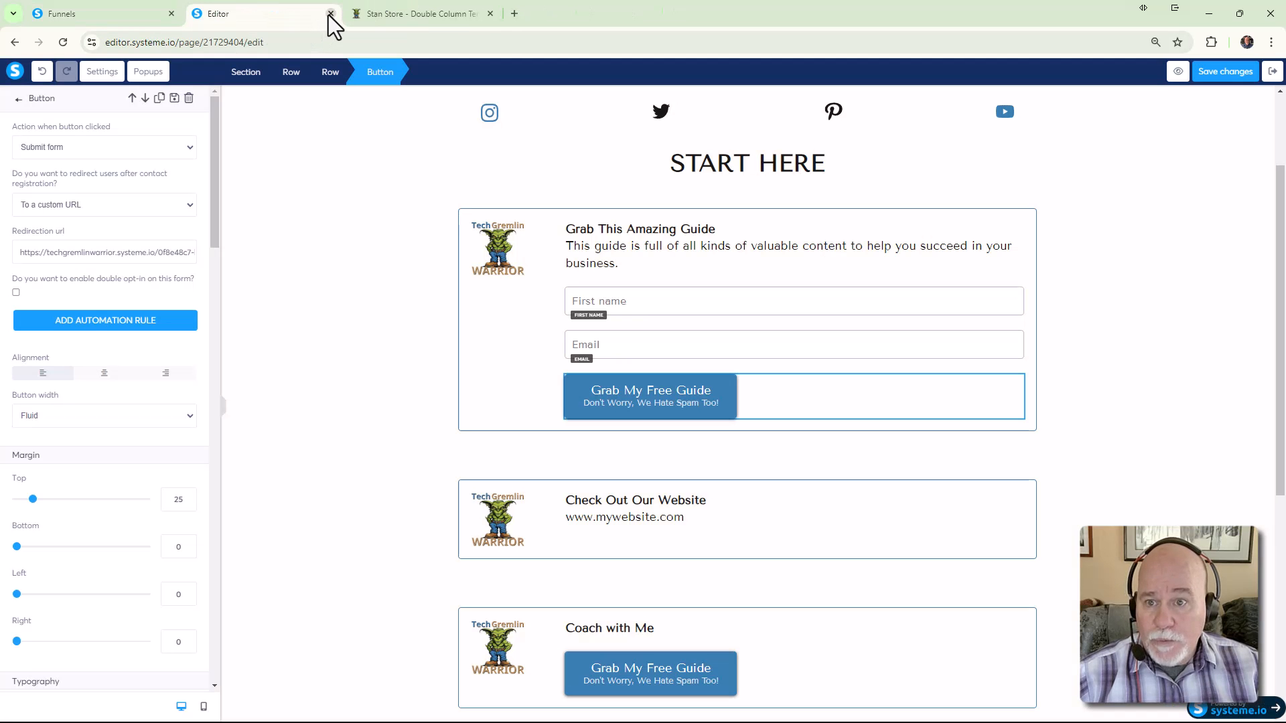
pyautogui.click(407, 12)
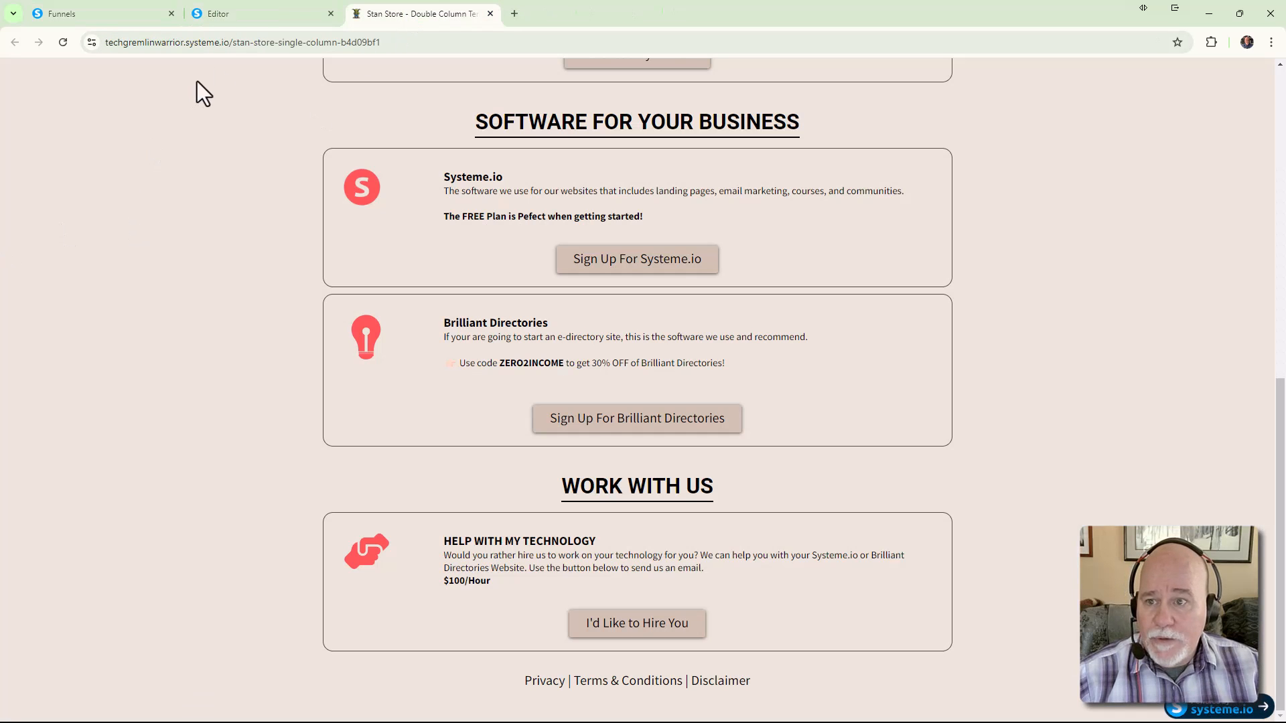
pyautogui.click(251, 12)
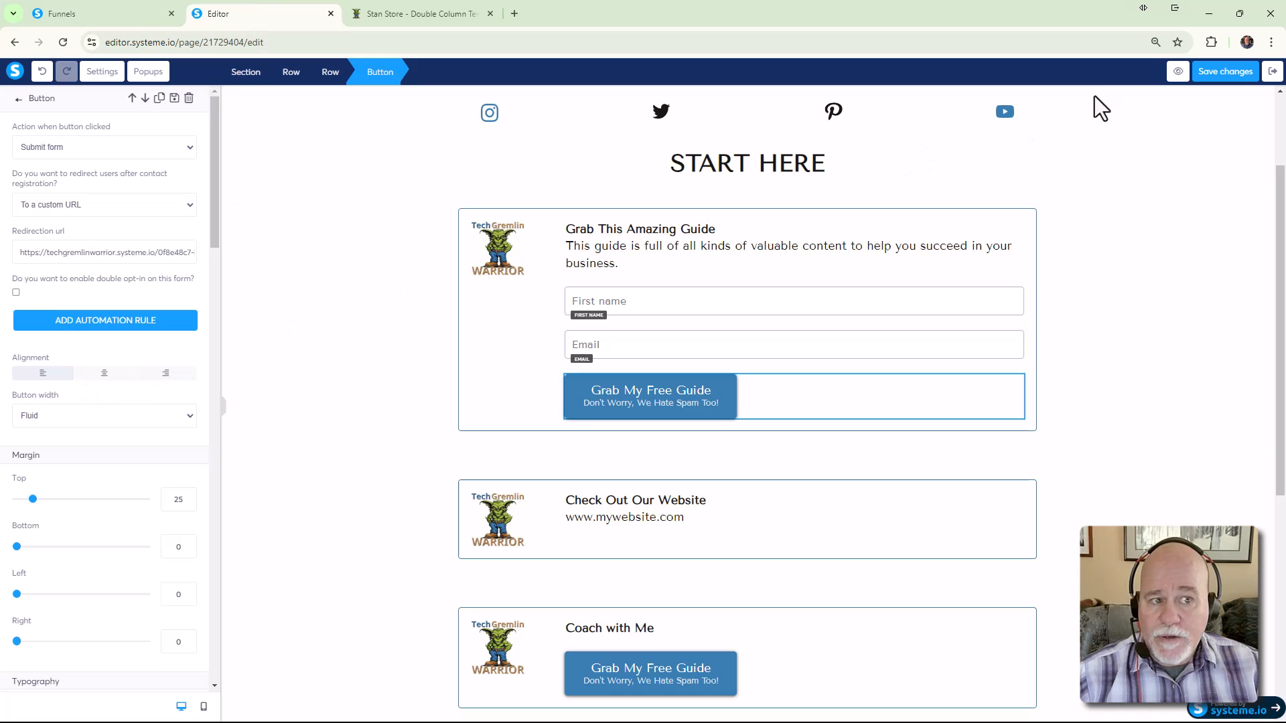
# Open a squeeze page preview in a new tab, scroll it, and return to the editor
pyautogui.click(1176, 74)
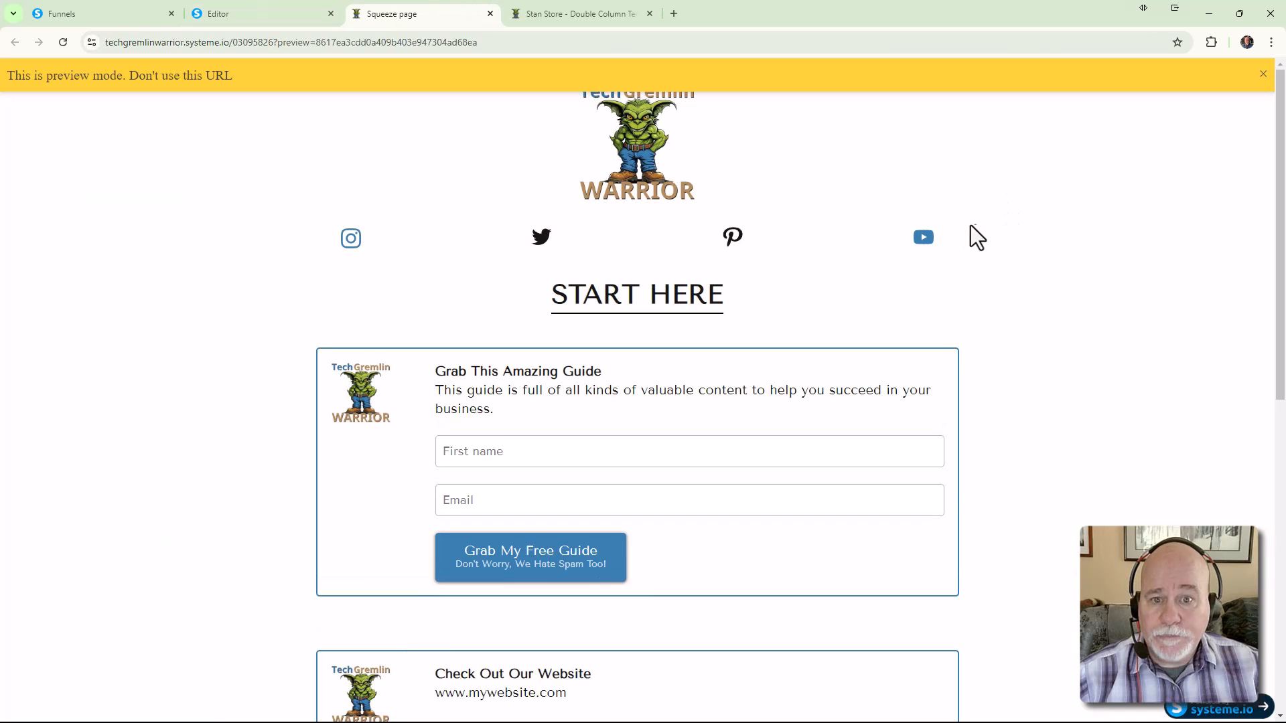
pyautogui.click(1263, 74)
pyautogui.scroll(-3, 1086, 272)
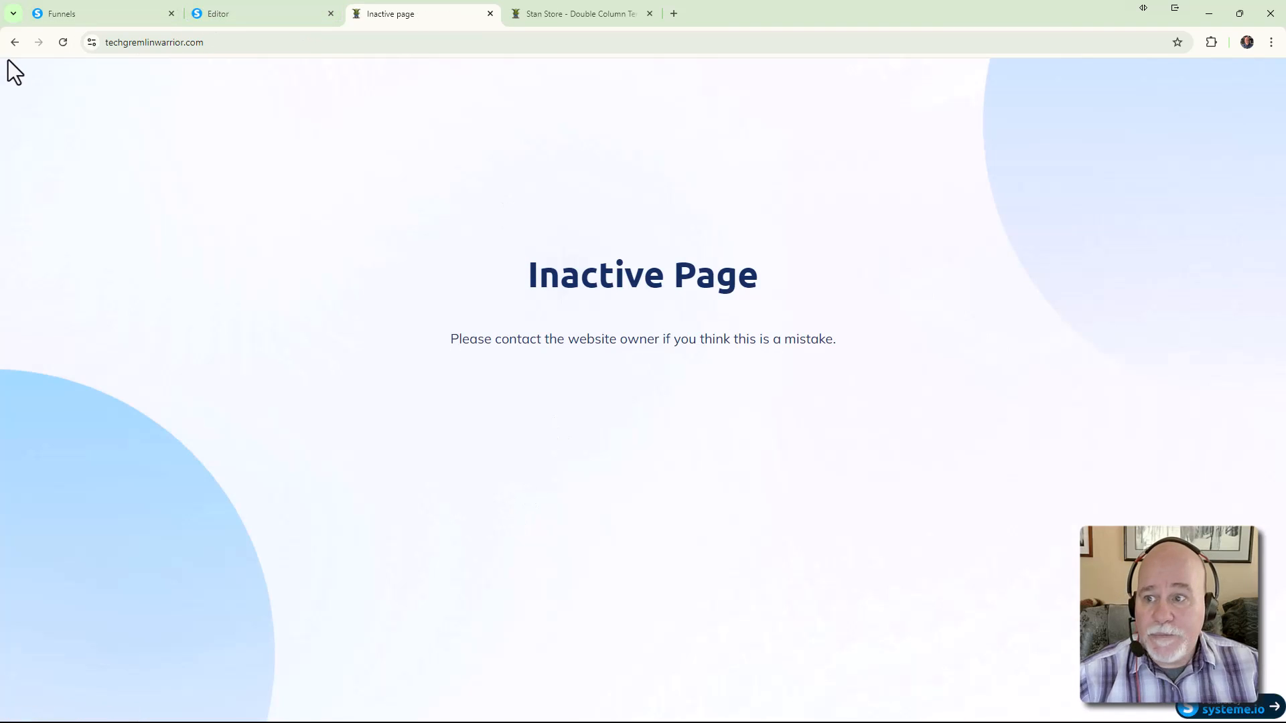
pyautogui.click(14, 48)
pyautogui.click(240, 14)
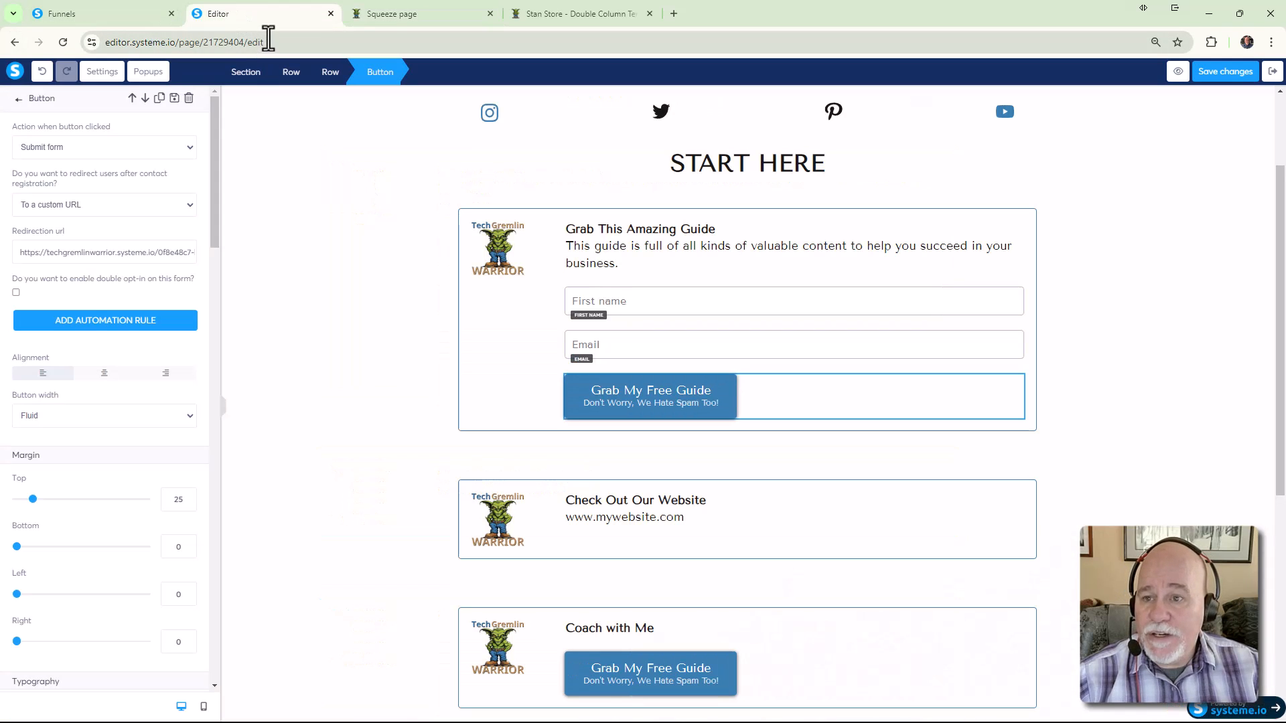
pyautogui.click(676, 524)
pyautogui.doubleClick(686, 525)
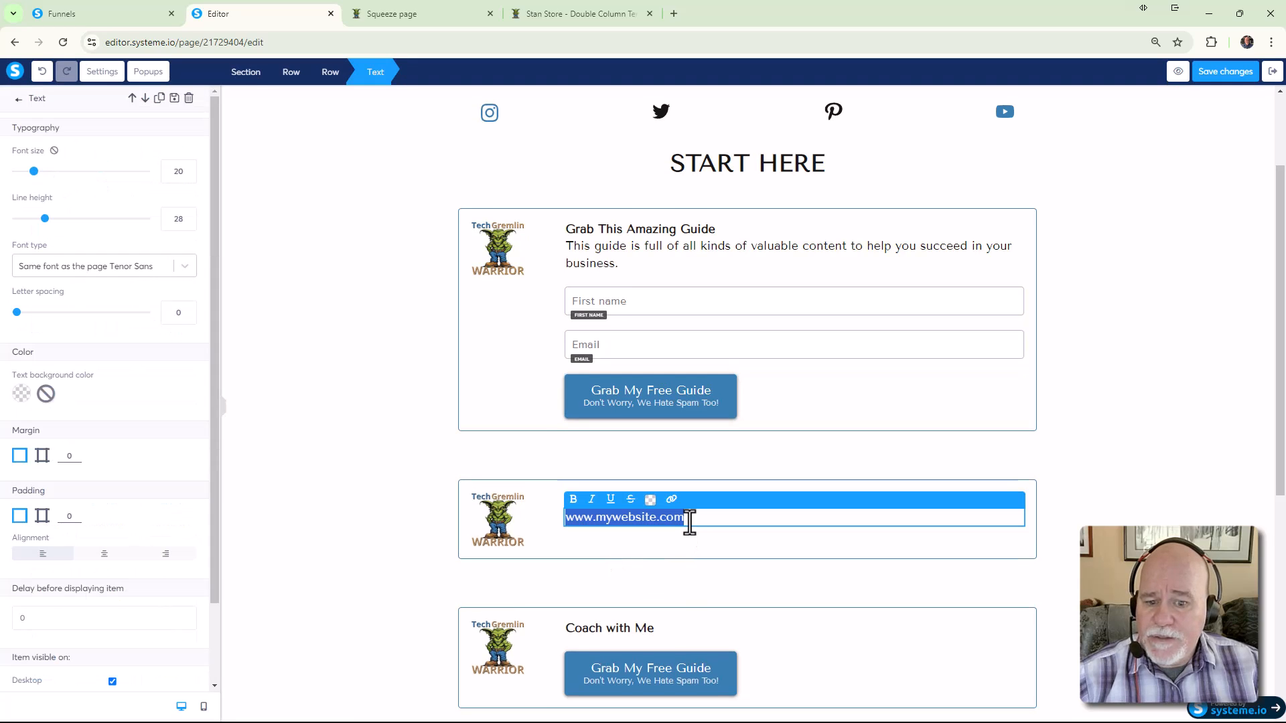
pyautogui.moveTo(695, 522); pyautogui.dragTo(566, 522)
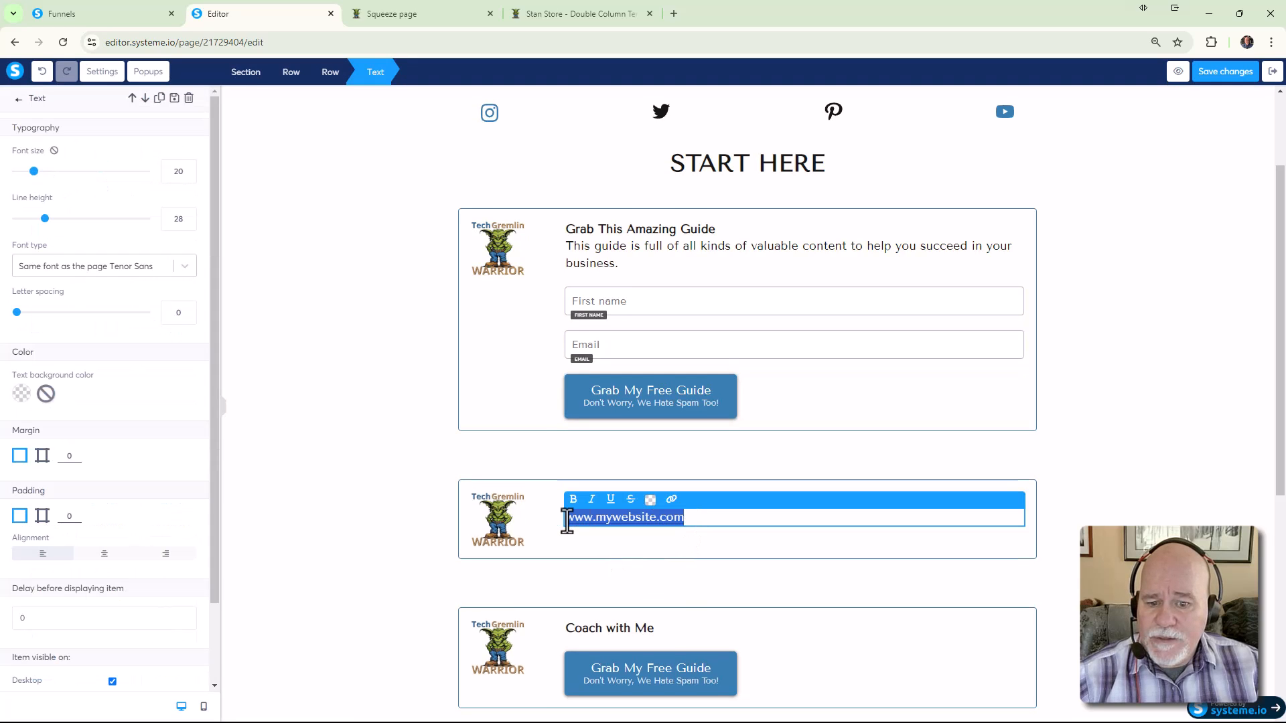
pyautogui.click(672, 503)
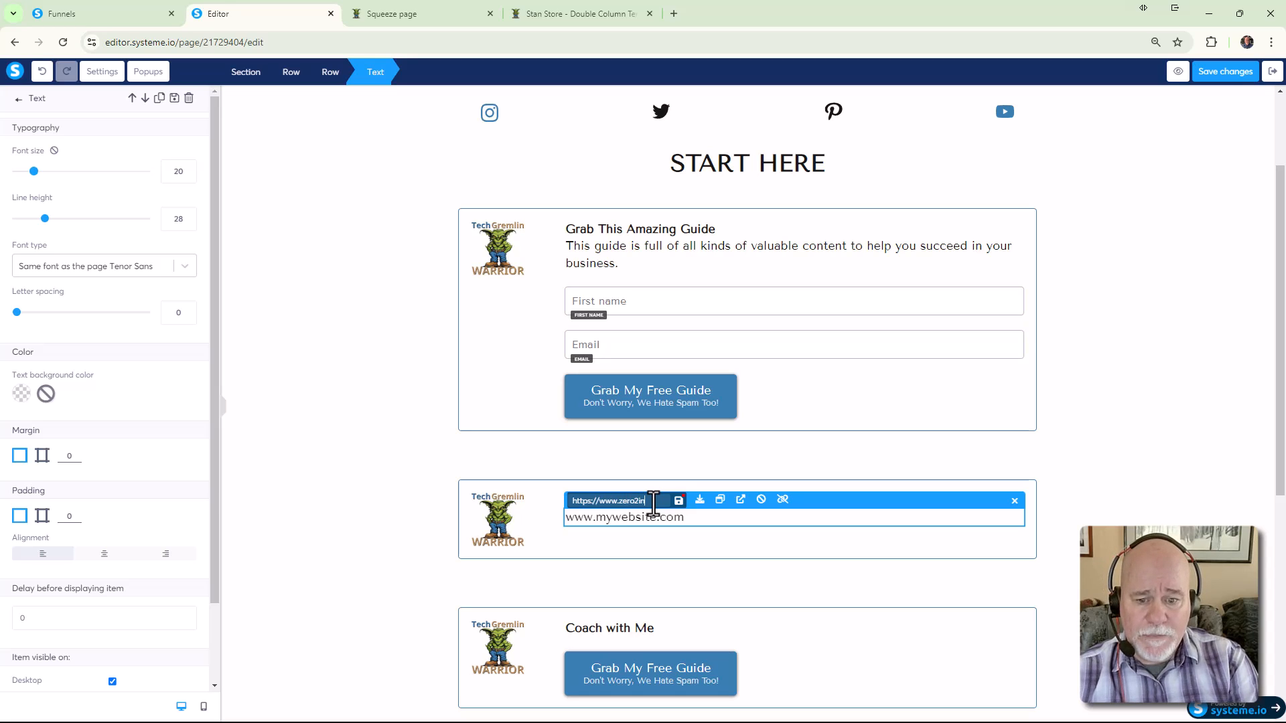
pyautogui.write('.com')
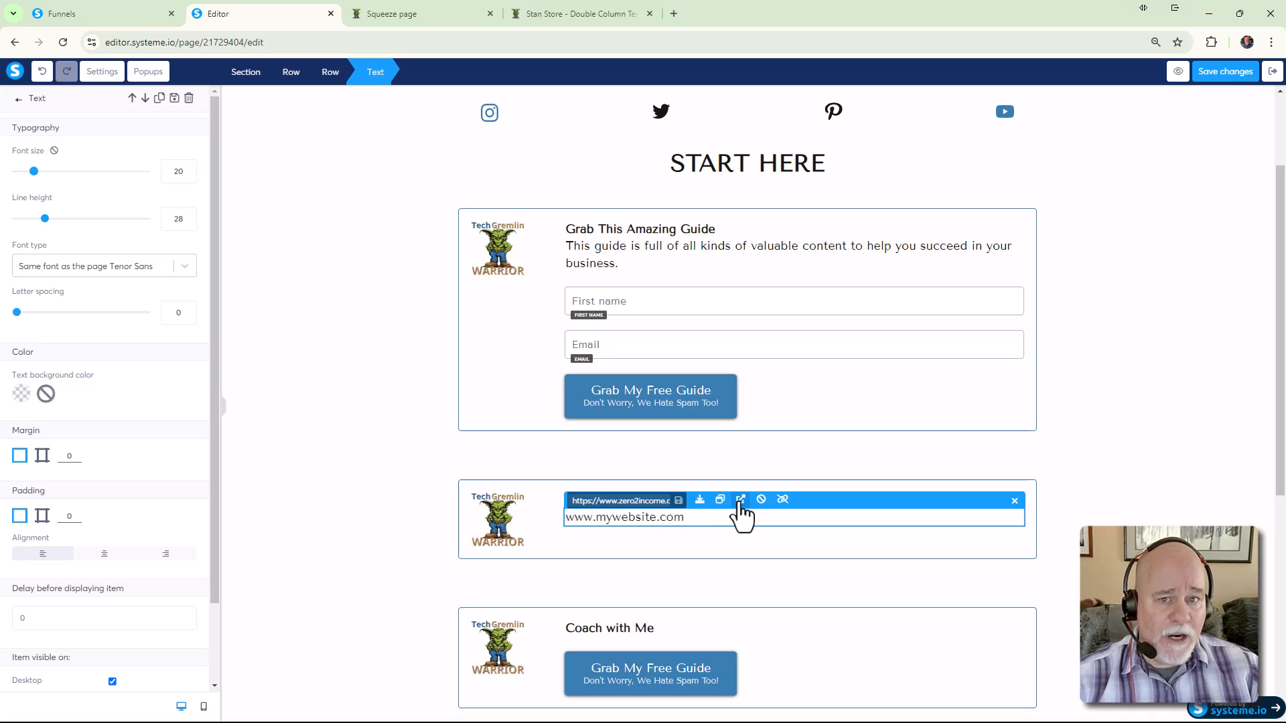
pyautogui.click(1216, 73)
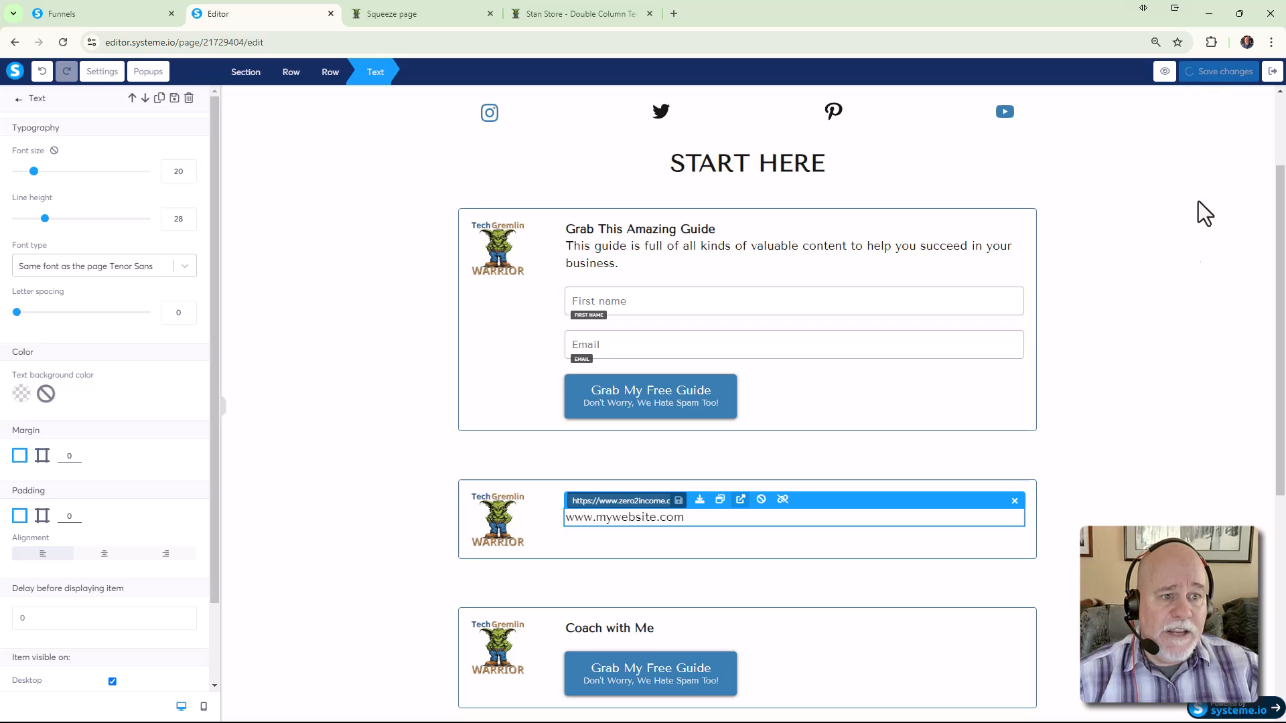
pyautogui.click(1179, 73)
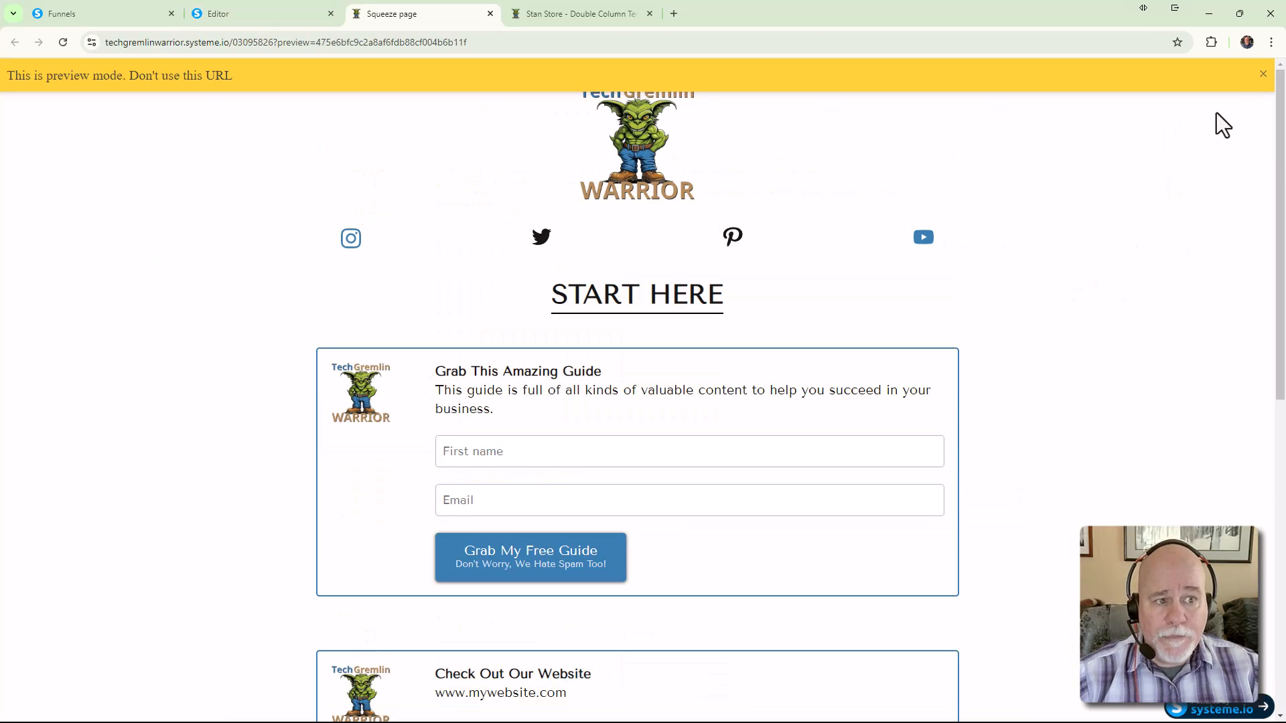
pyautogui.click(1264, 74)
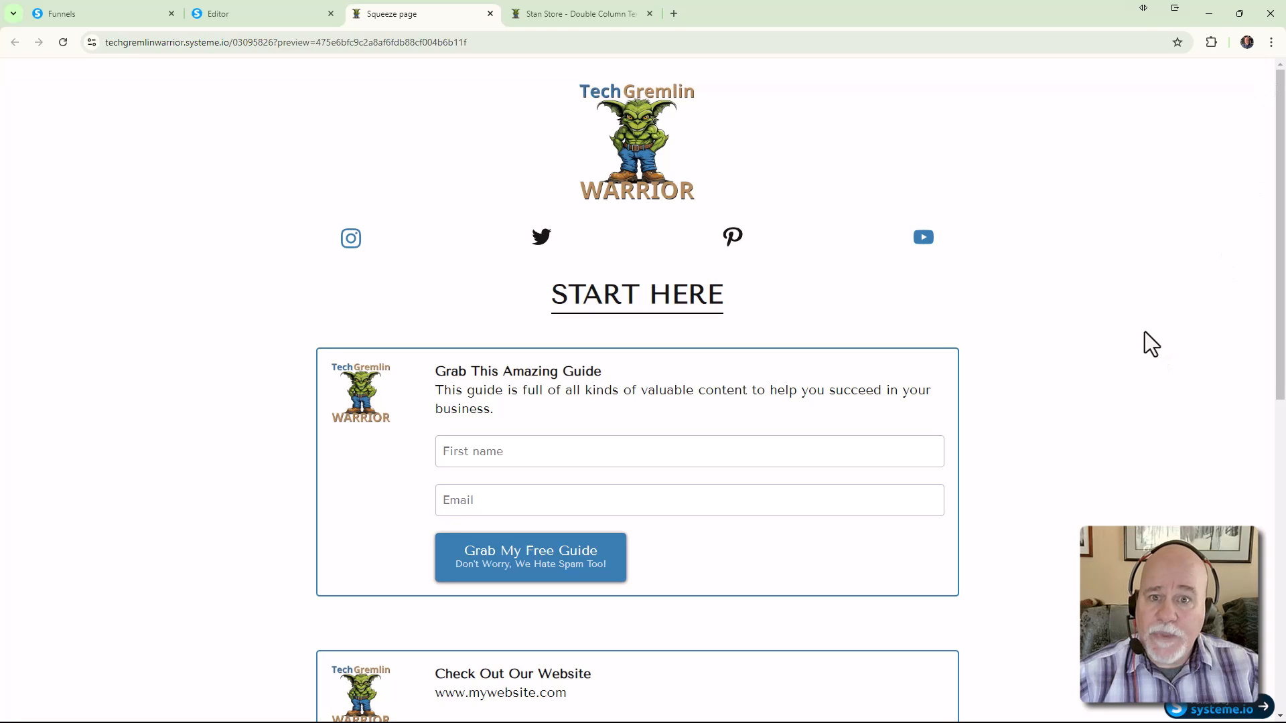
pyautogui.scroll(-5, 1103, 329)
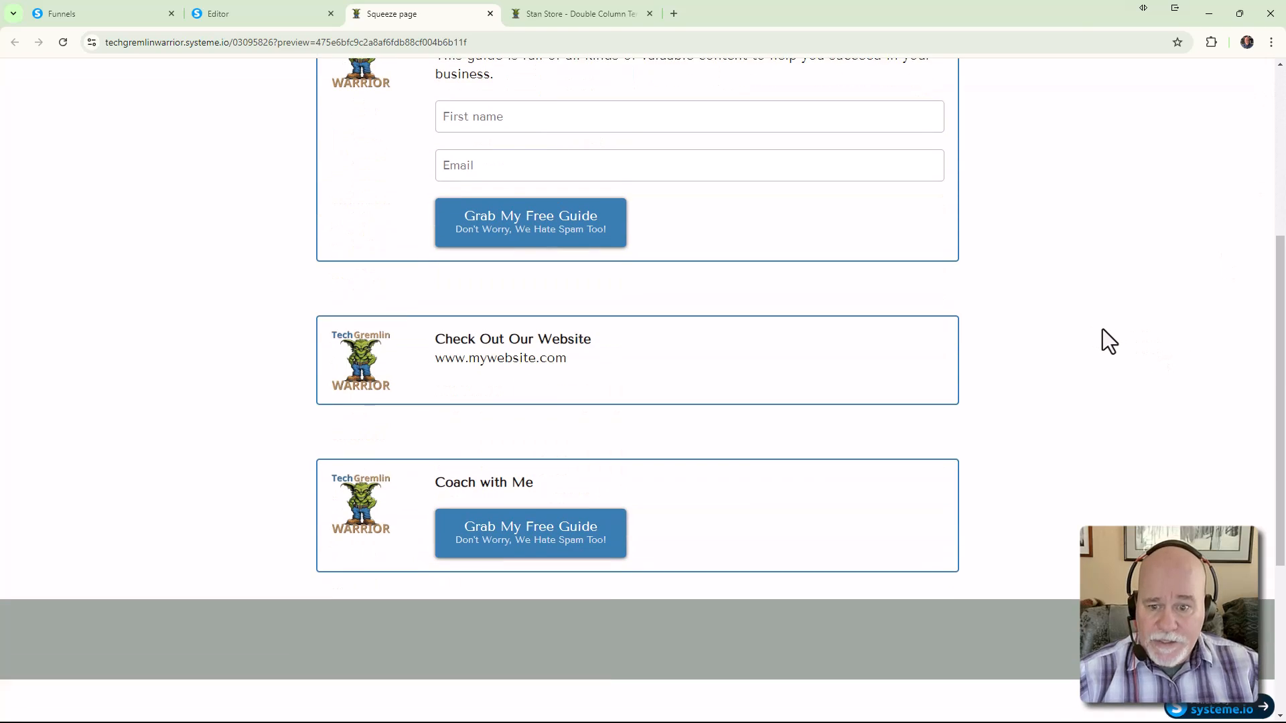
pyautogui.click(504, 365)
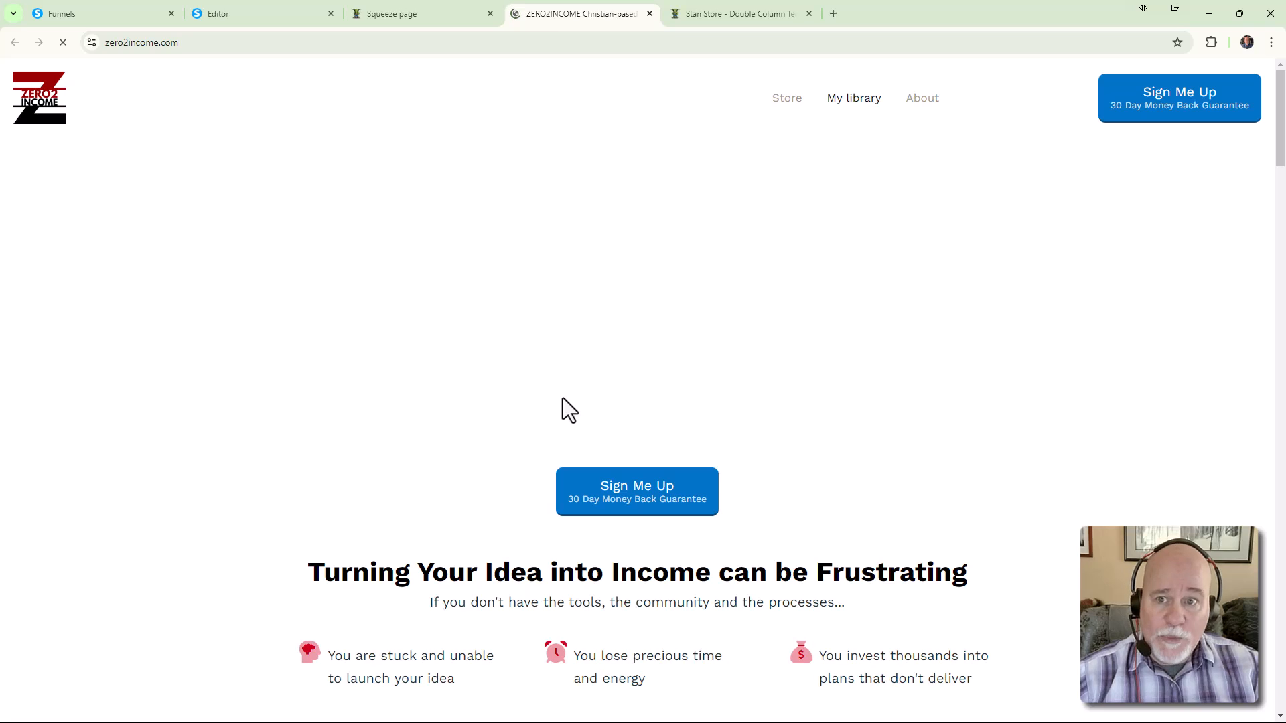
pyautogui.click(649, 14)
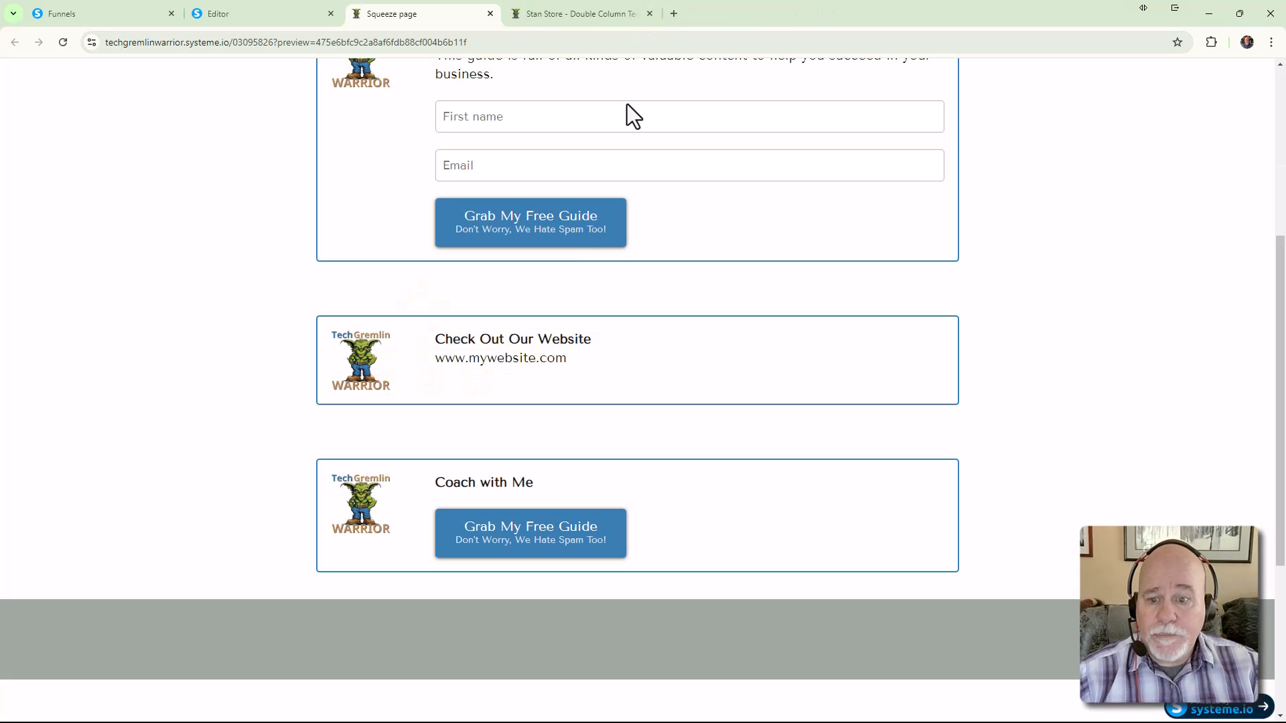
pyautogui.click(575, 538)
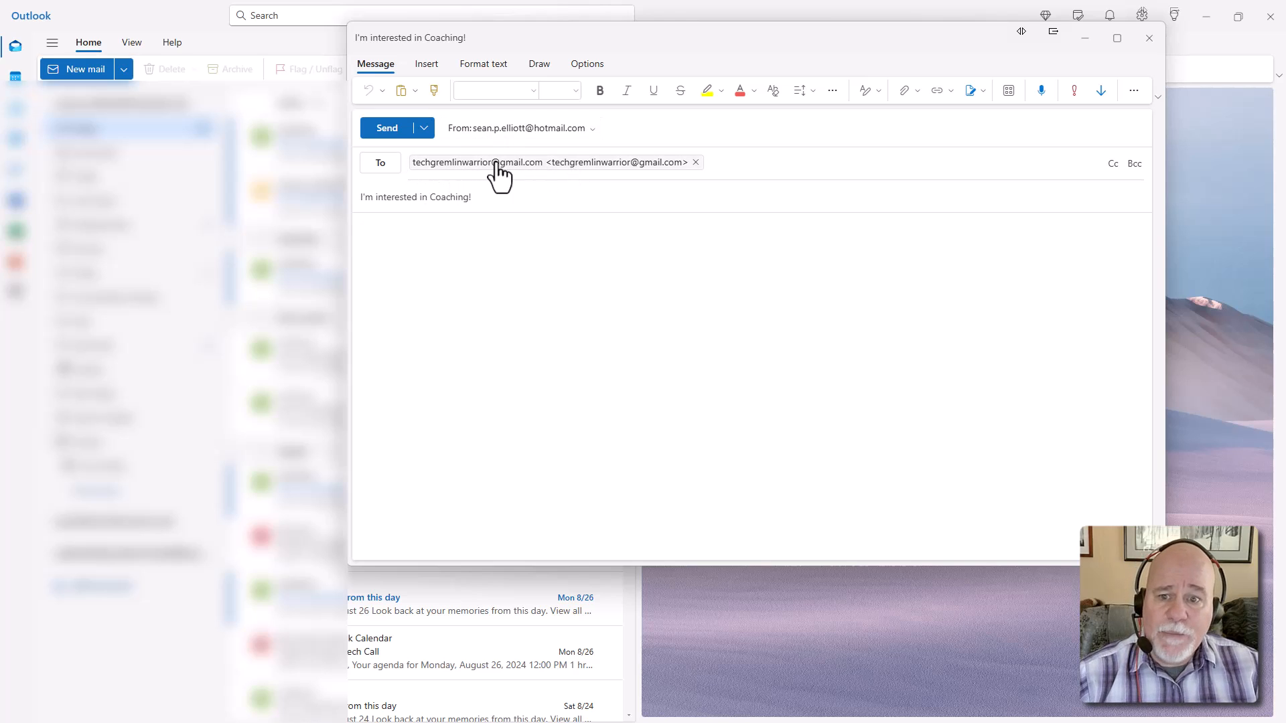
# Select the subject line and close the Outlook coaching enquiry draft without sending it
pyautogui.moveTo(483, 196); pyautogui.dragTo(348, 211)
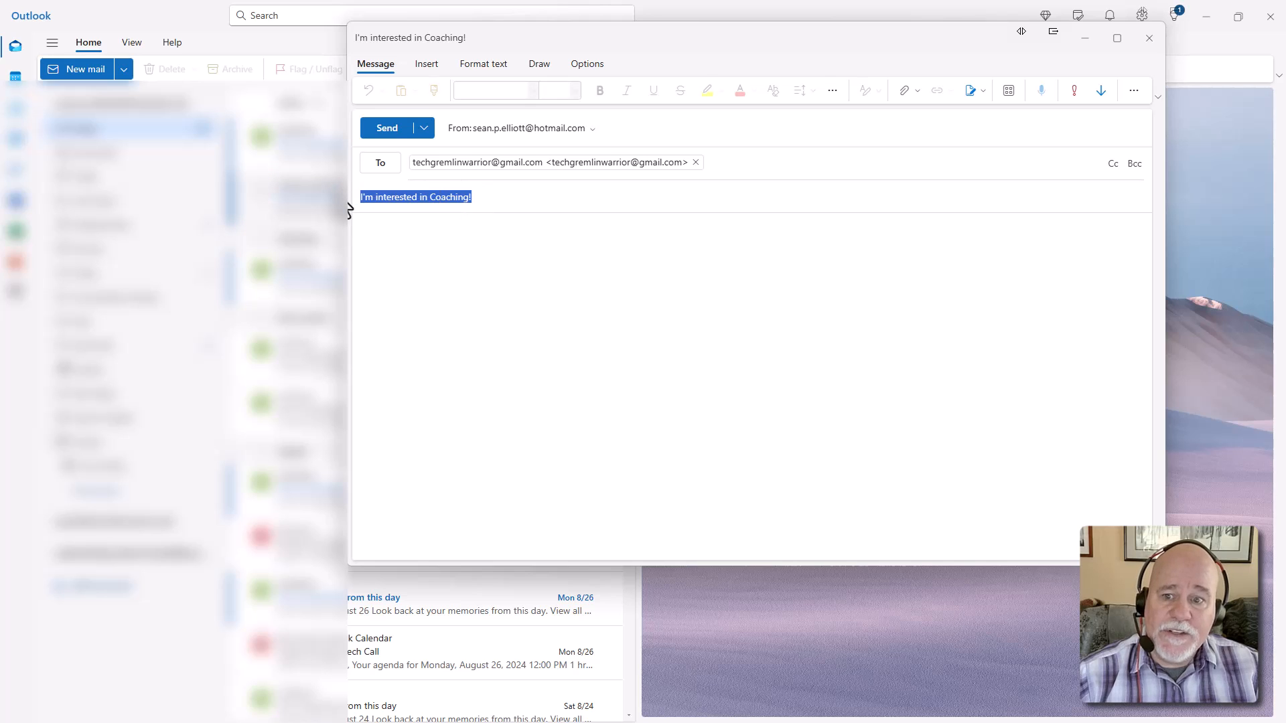
pyautogui.click(1149, 47)
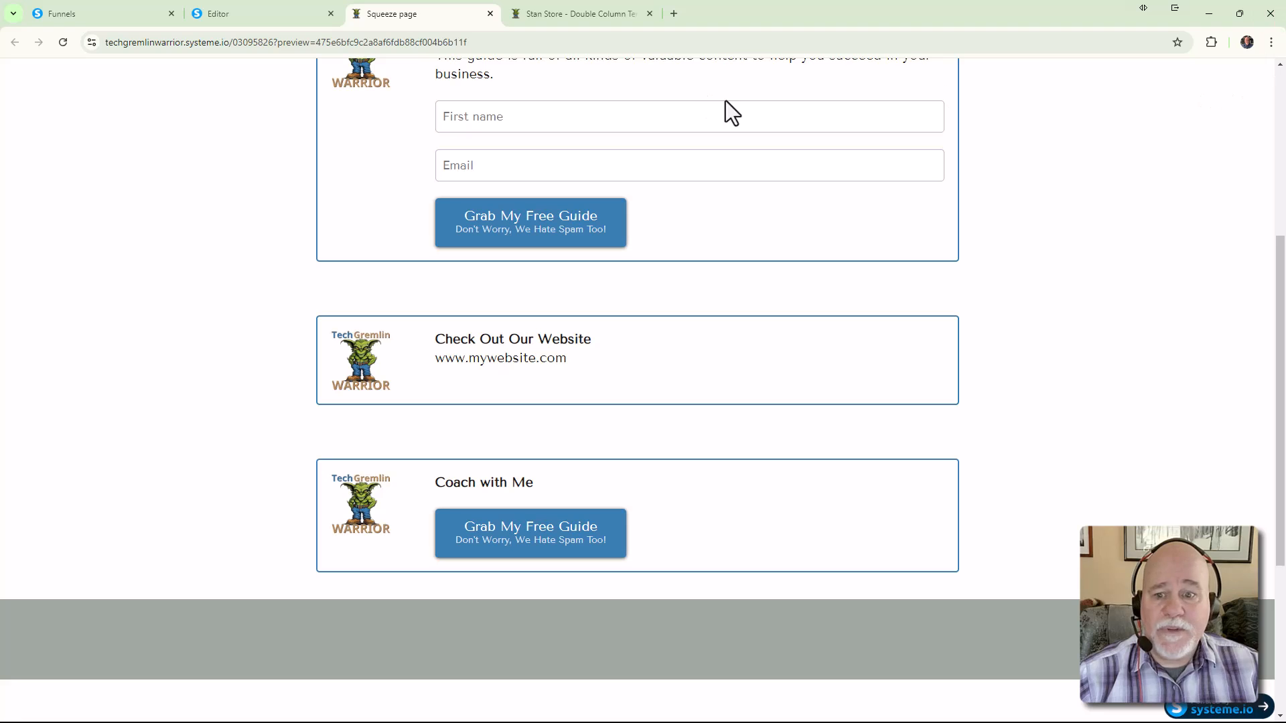
# Scroll through the whole squeeze page preview, then go back to the page editor
pyautogui.scroll(5, 883, 271)
pyautogui.scroll(-8, 883, 271)
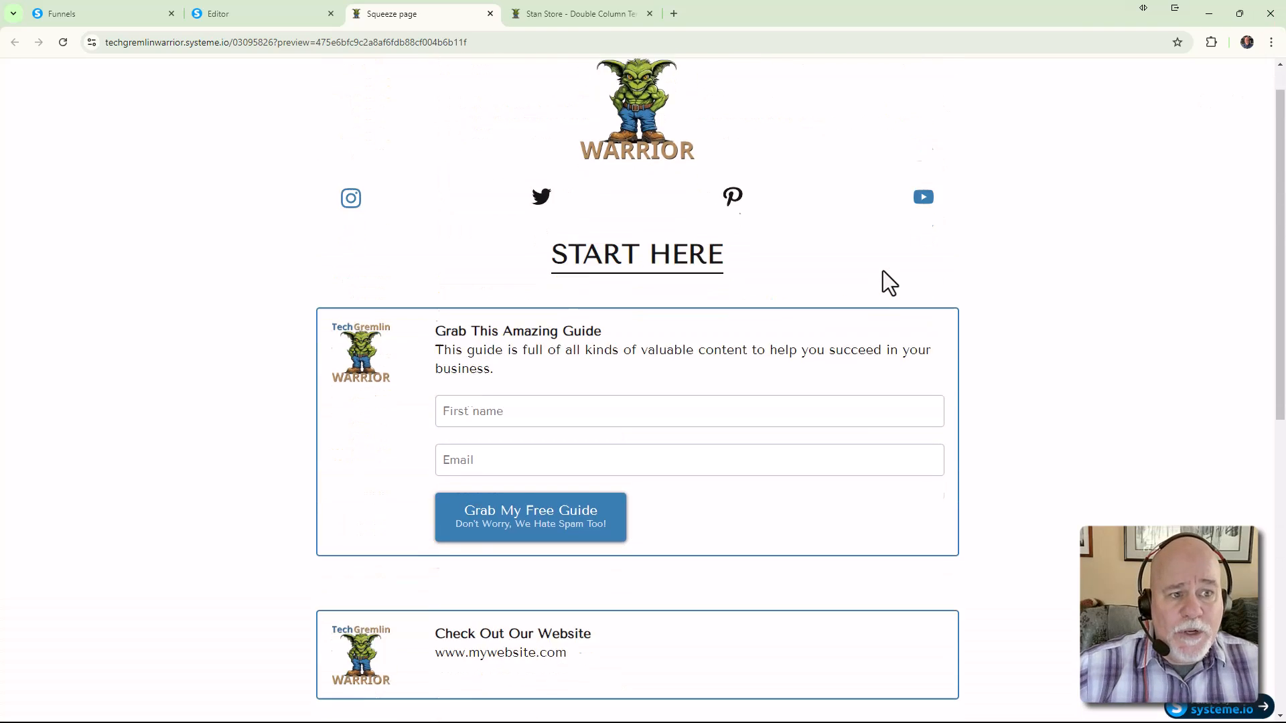
pyautogui.scroll(10, 882, 270)
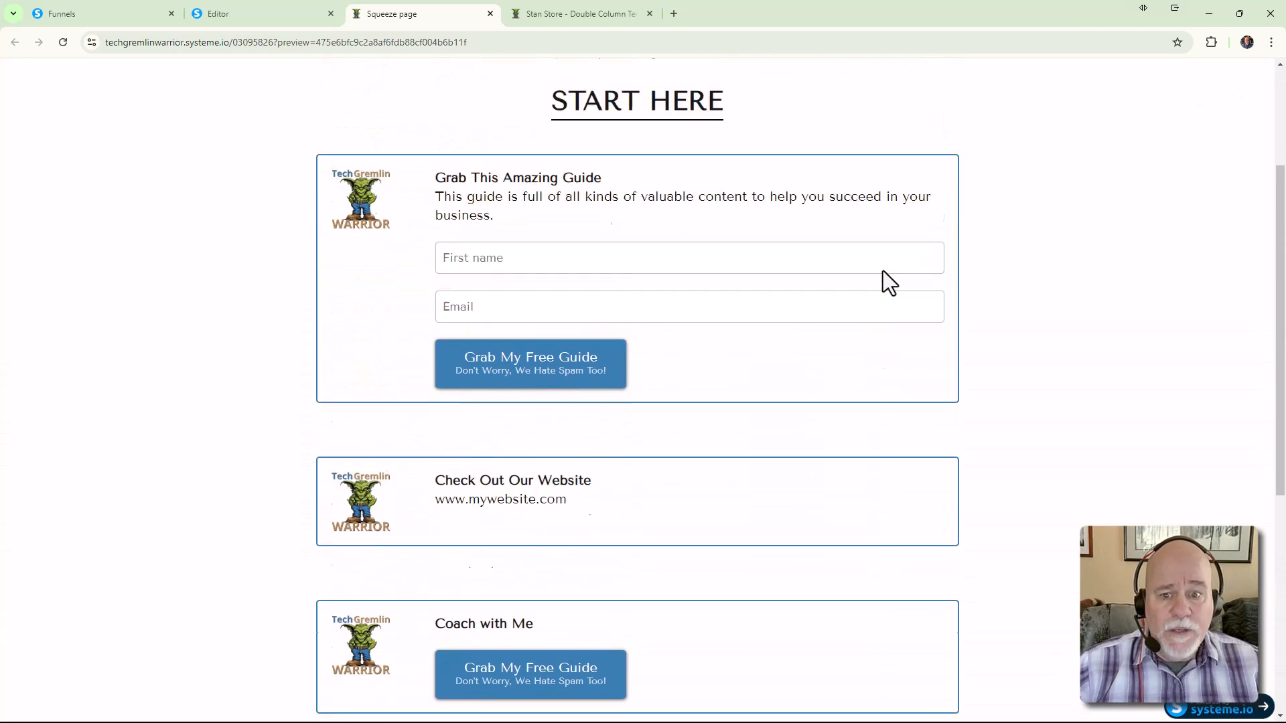
pyautogui.scroll(-6, 882, 272)
pyautogui.scroll(6, 880, 273)
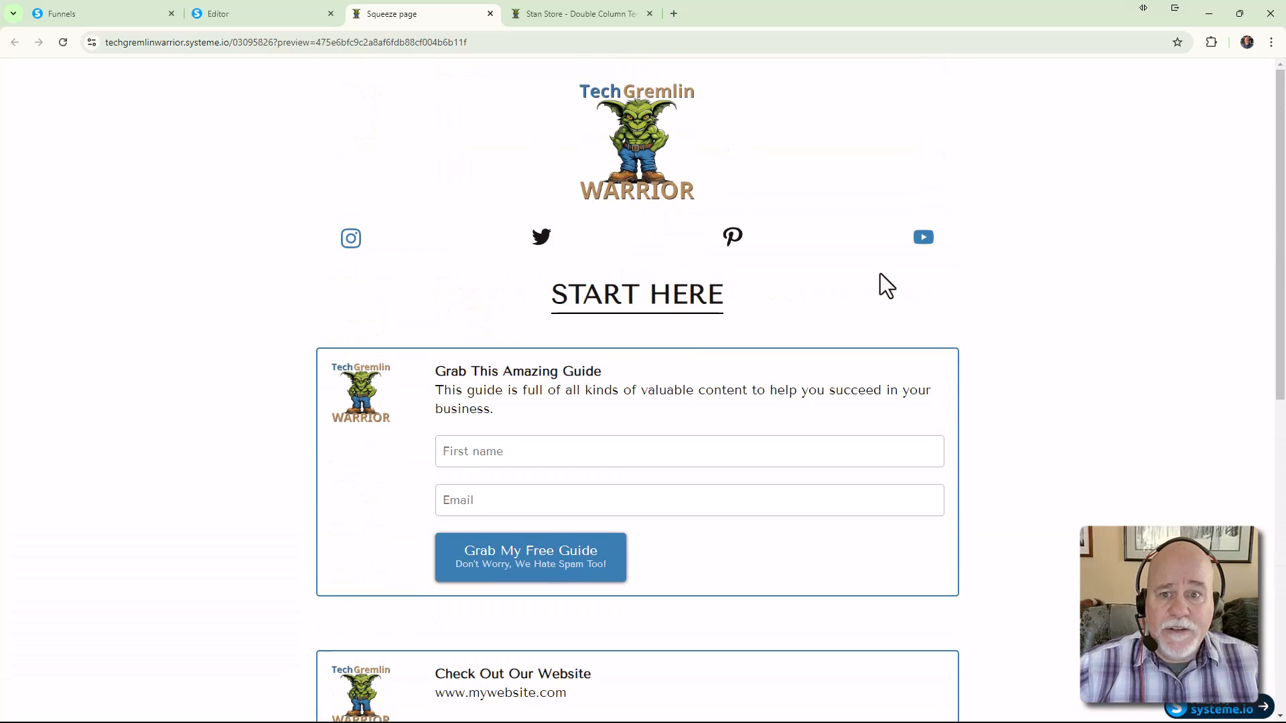
pyautogui.rightClick(1040, 304)
pyautogui.click(998, 322)
pyautogui.scroll(-4, 958, 371)
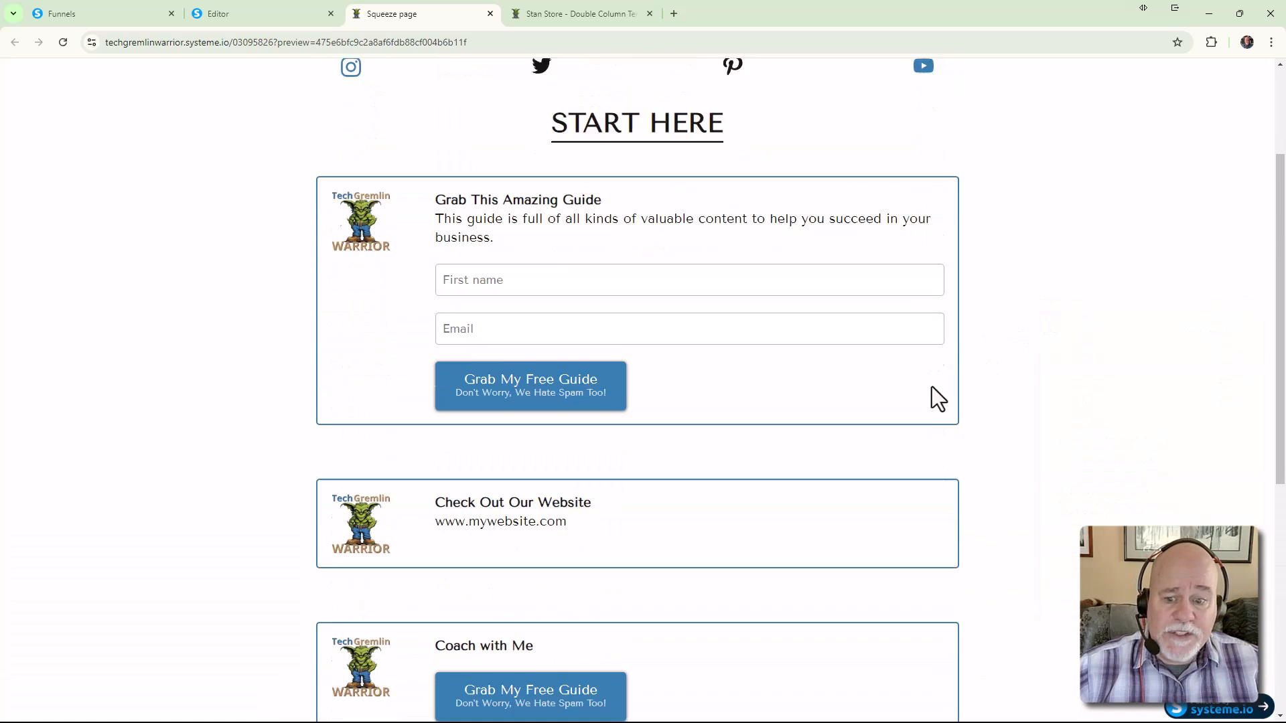
pyautogui.scroll(-5, 859, 445)
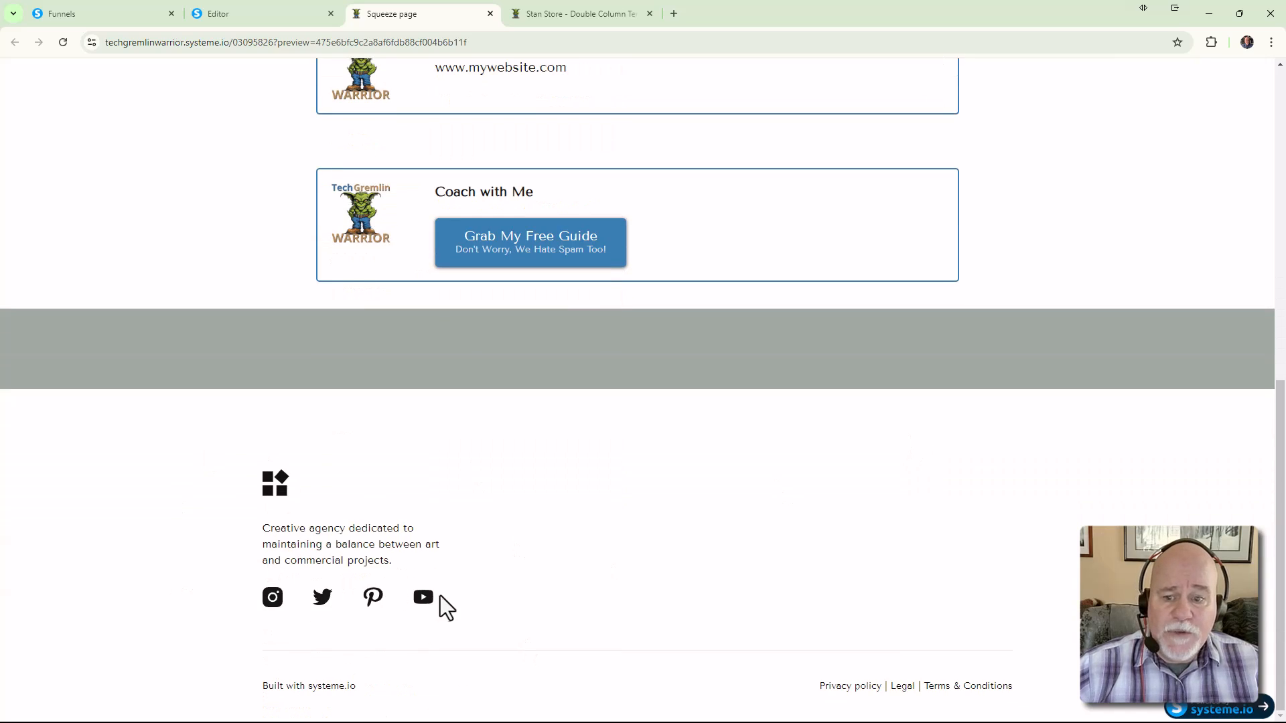
pyautogui.scroll(8, 465, 569)
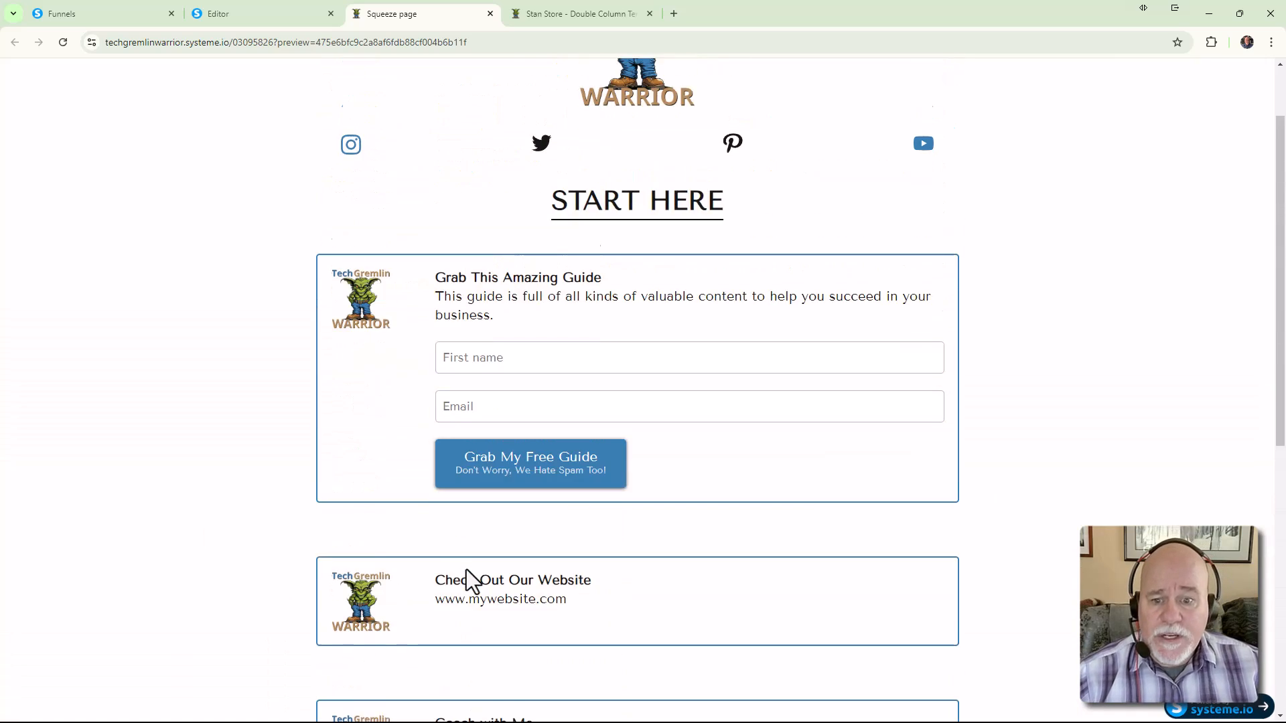
pyautogui.scroll(-8, 467, 580)
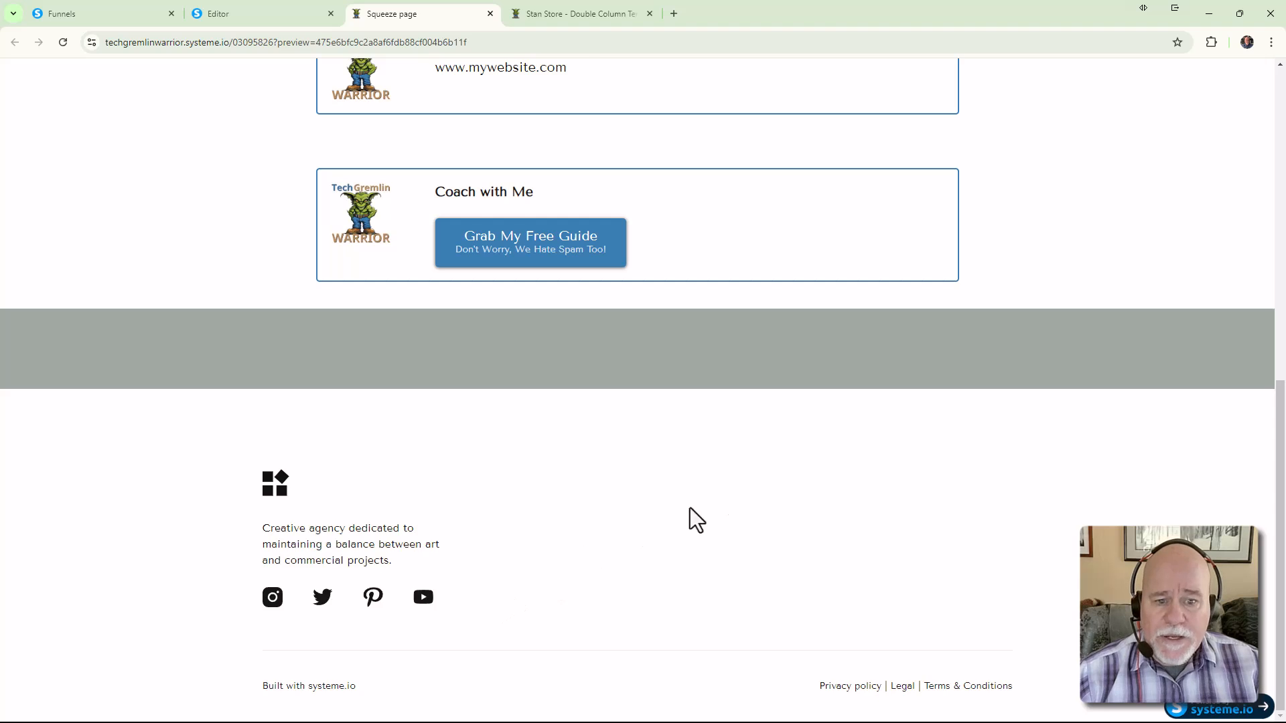
pyautogui.scroll(5, 888, 468)
pyautogui.scroll(-5, 1068, 517)
pyautogui.scroll(9, 1036, 479)
pyautogui.scroll(-9, 1036, 480)
pyautogui.scroll(1, 1126, 450)
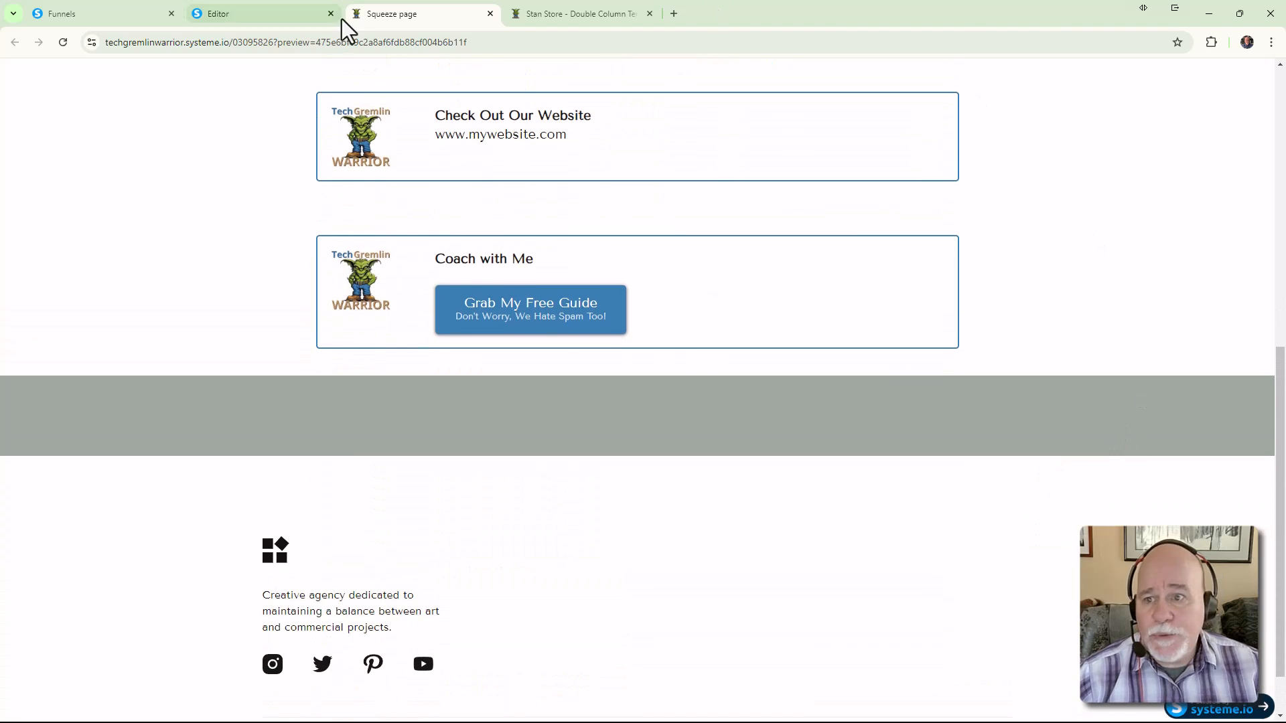
pyautogui.click(300, 16)
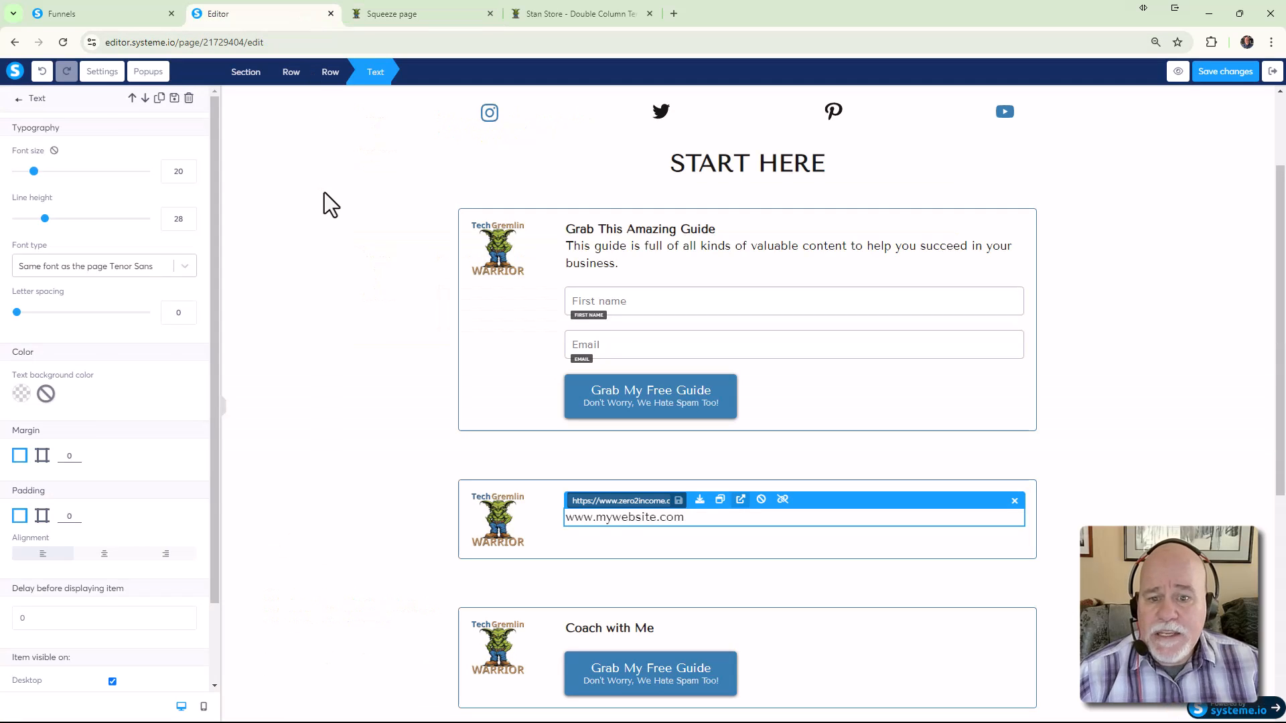
# Delete the empty grey section and the footer's text and icons row
pyautogui.click(348, 261)
pyautogui.scroll(-6, 345, 272)
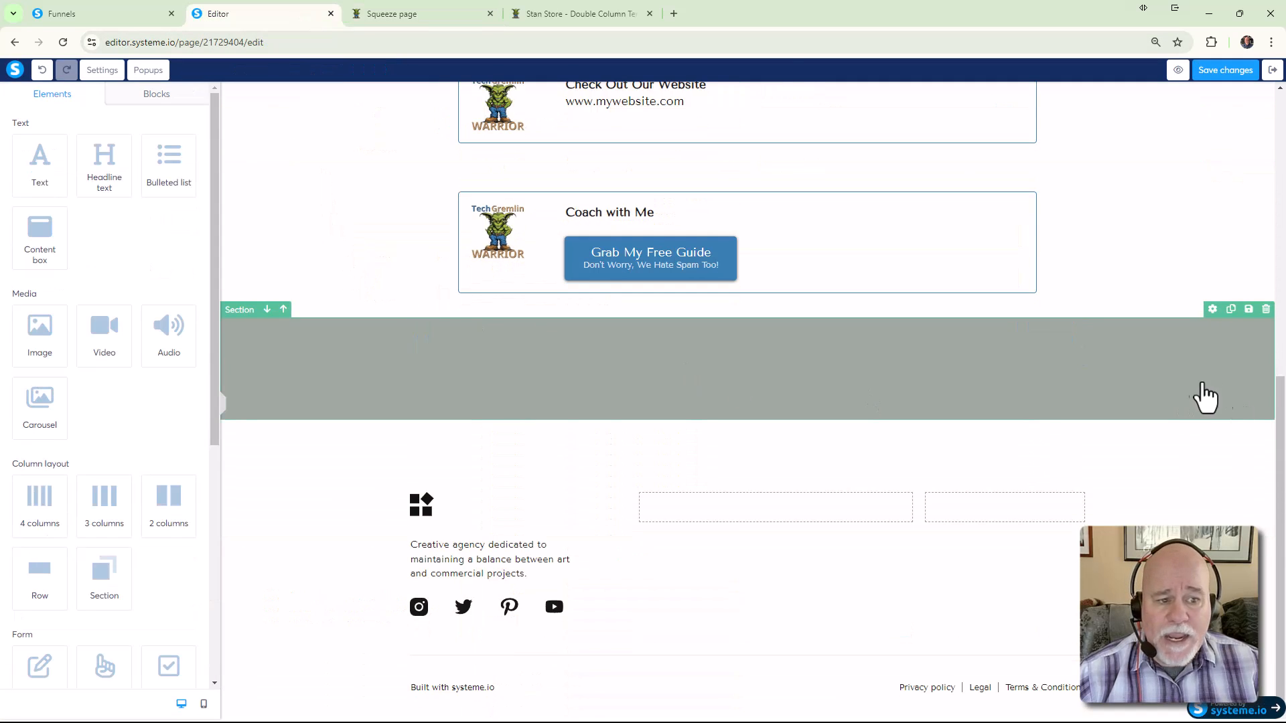
pyautogui.click(1266, 309)
pyautogui.click(702, 128)
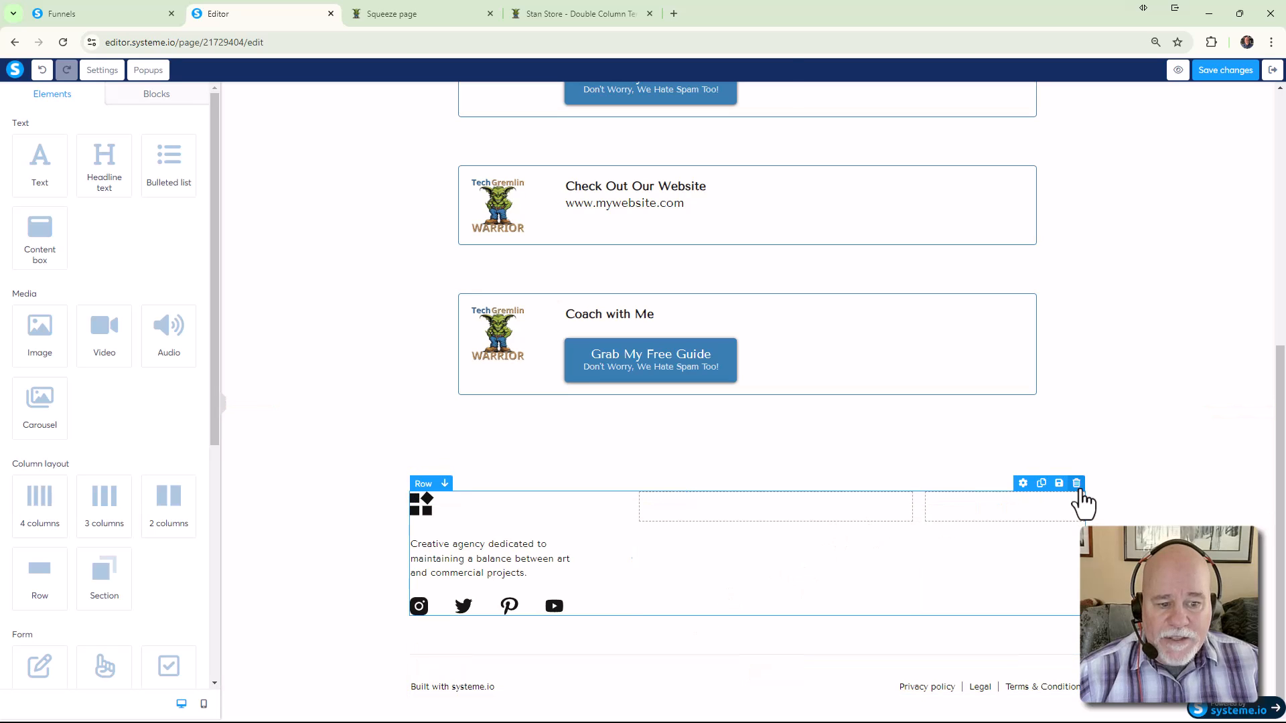
pyautogui.click(1077, 482)
pyautogui.click(702, 123)
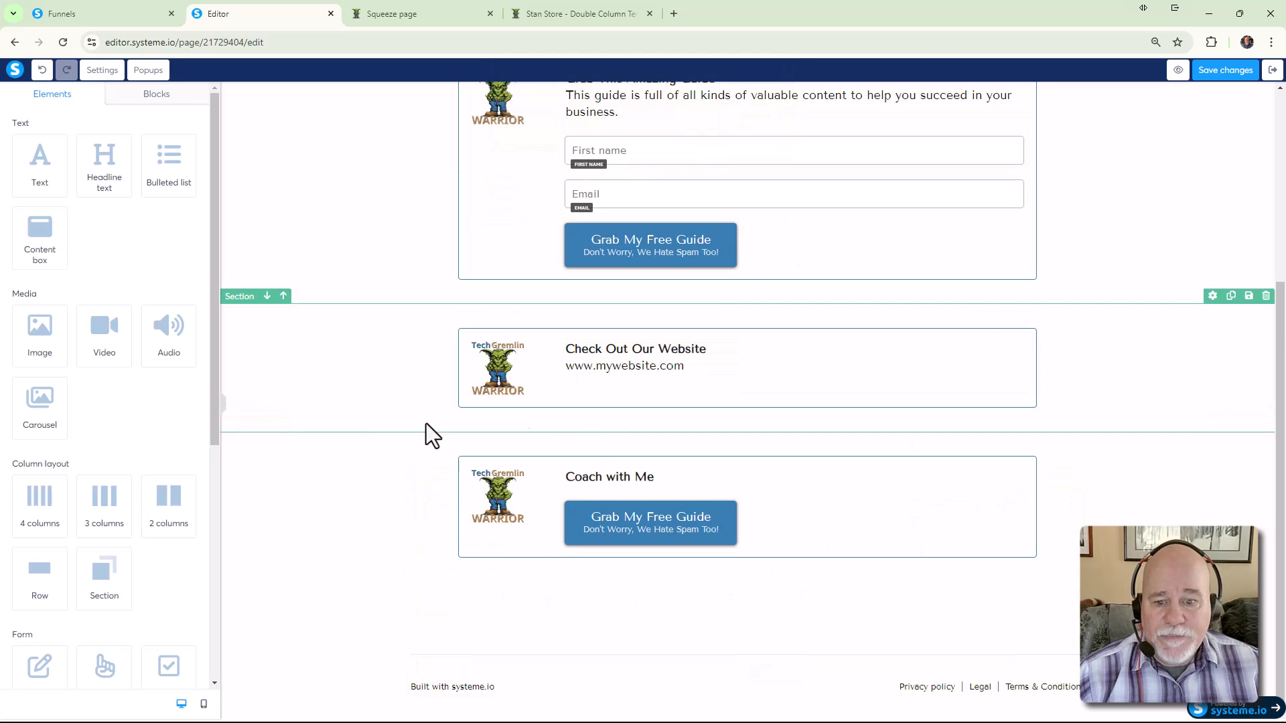
# Set the footer section's top padding to 0
pyautogui.click(456, 642)
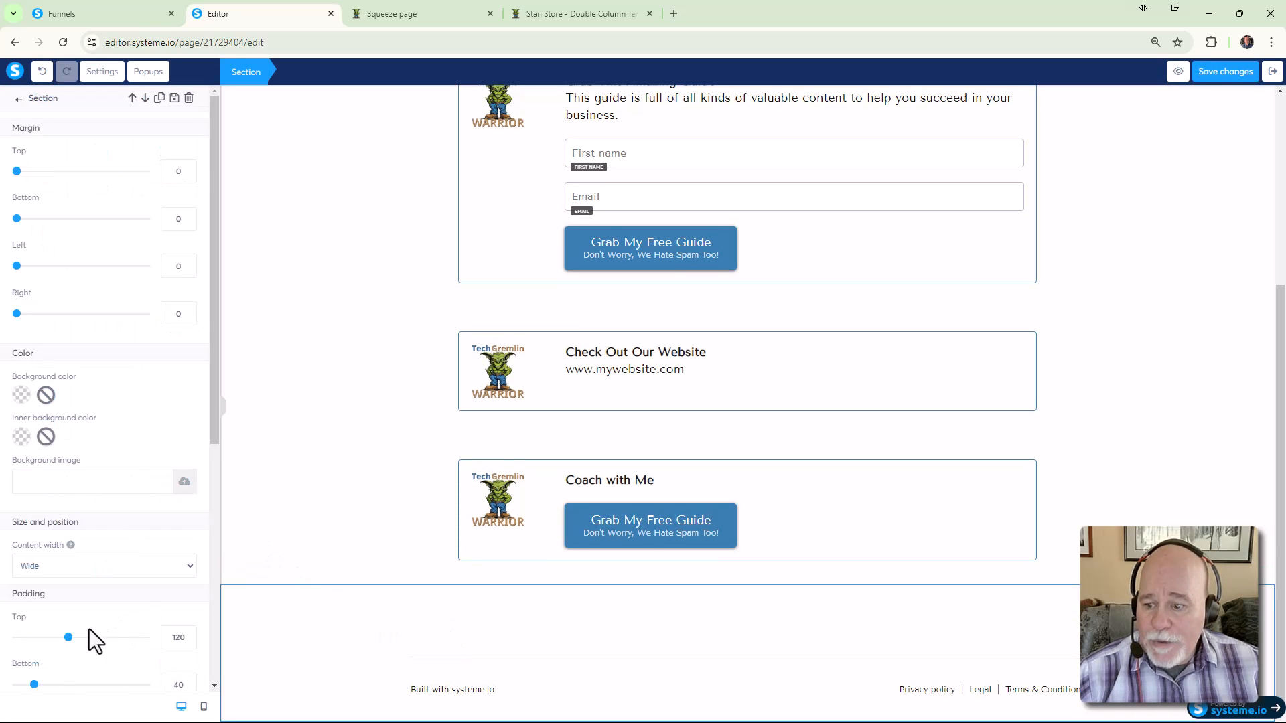
pyautogui.moveTo(68, 637); pyautogui.dragTo(8, 640)
pyautogui.click(279, 576)
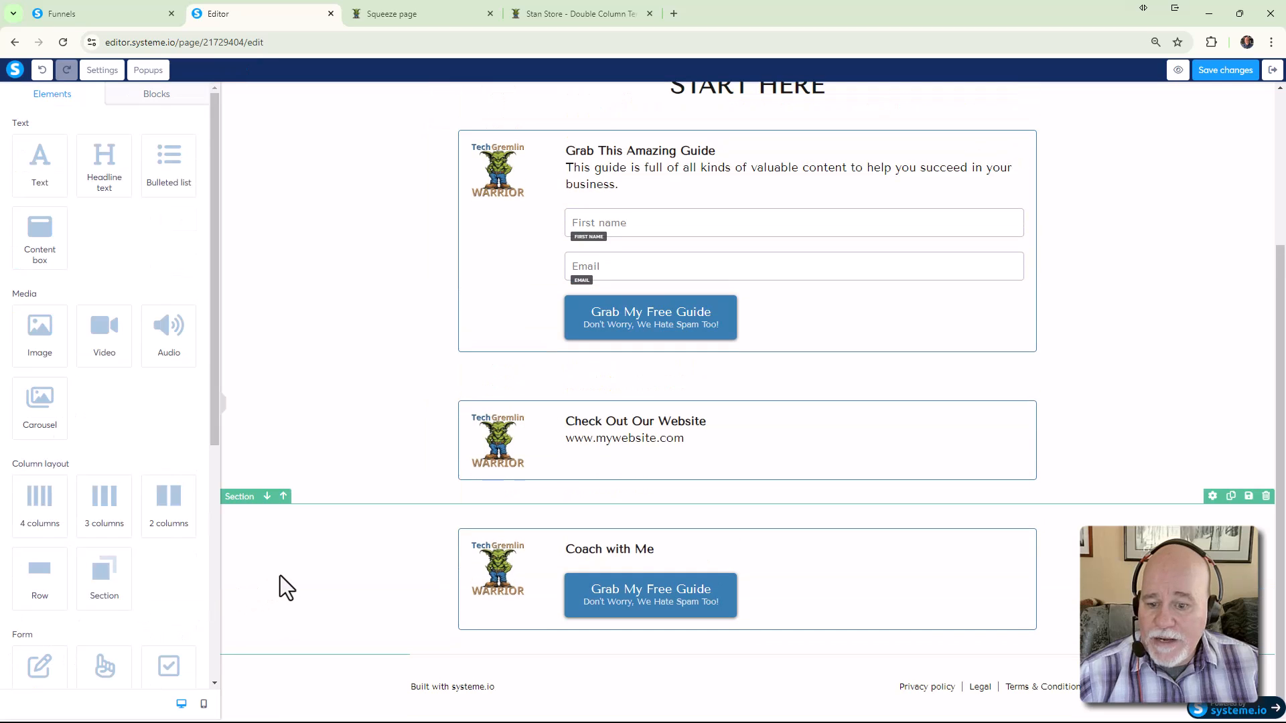
pyautogui.click(310, 683)
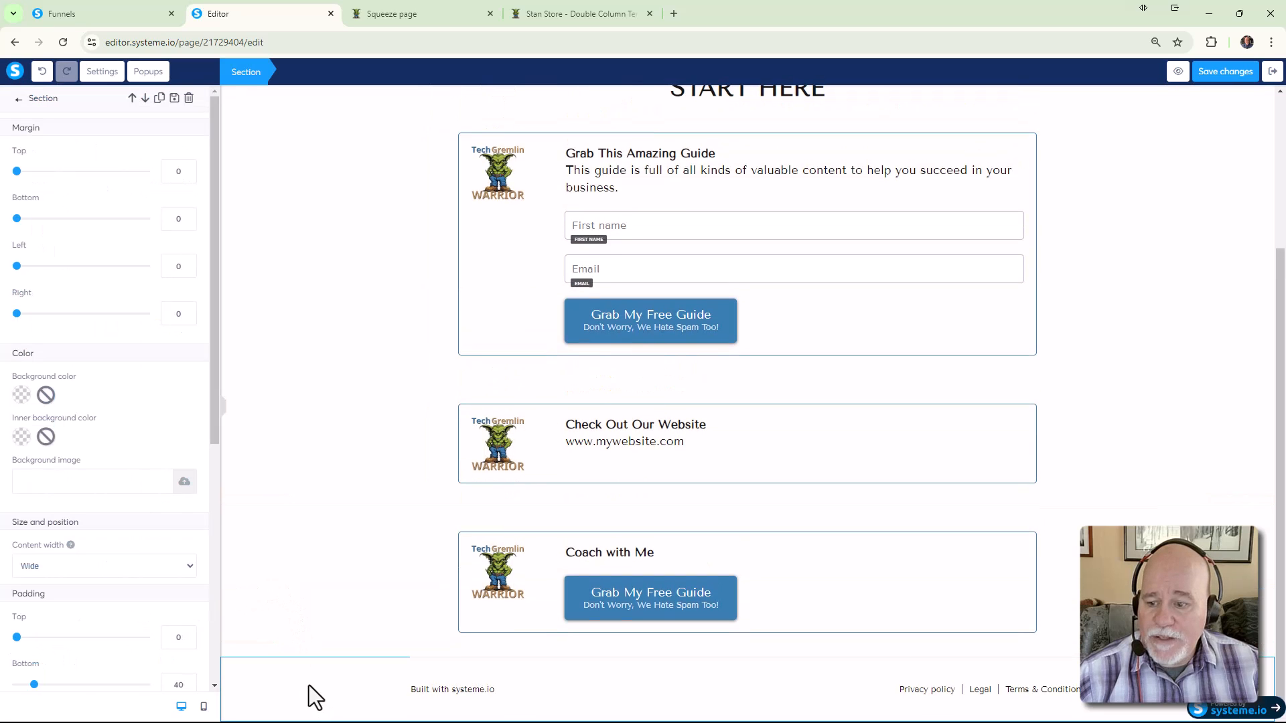
pyautogui.scroll(-6, 205, 368)
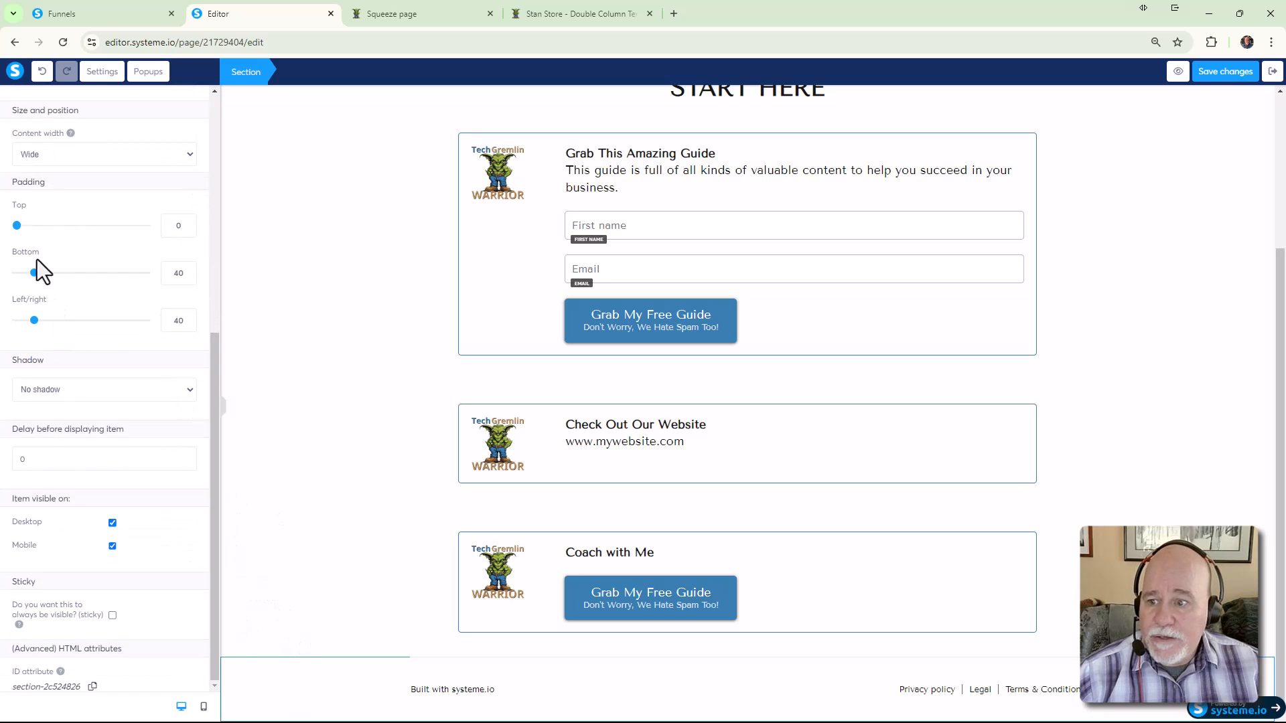
# Save the page changes, check the updated preview, and bring up the page settings
pyautogui.click(1222, 73)
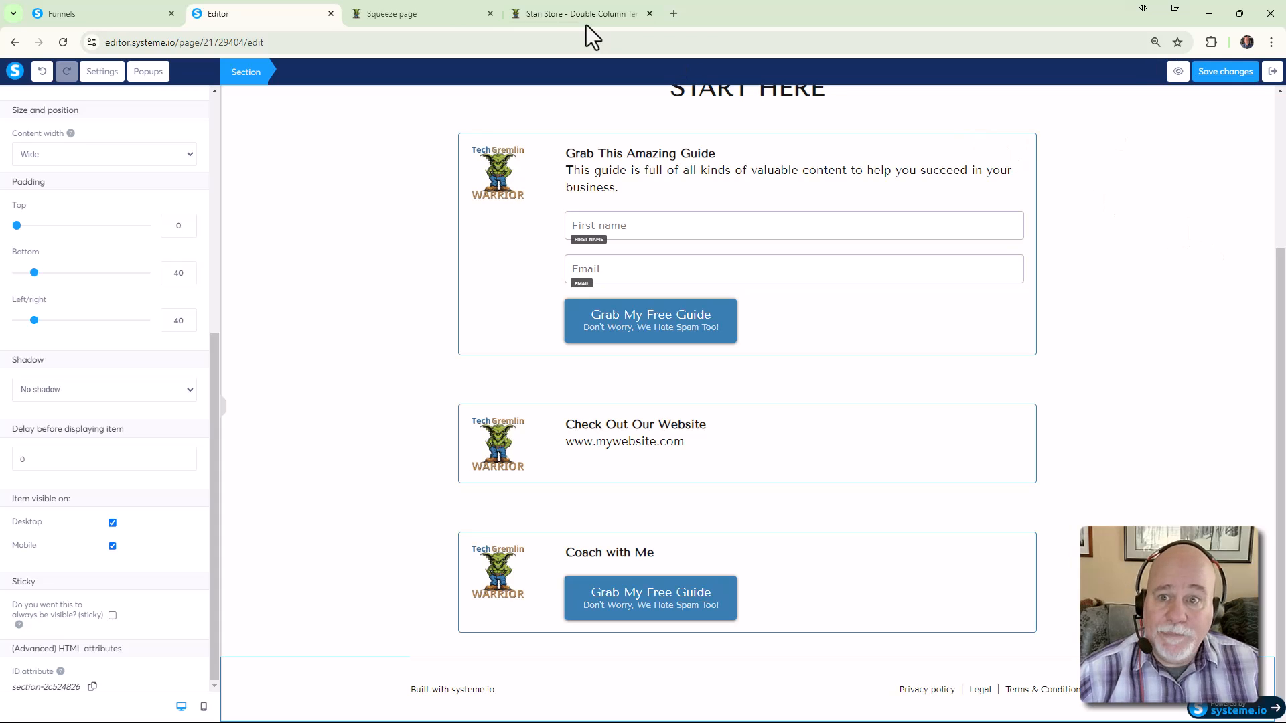
pyautogui.click(439, 12)
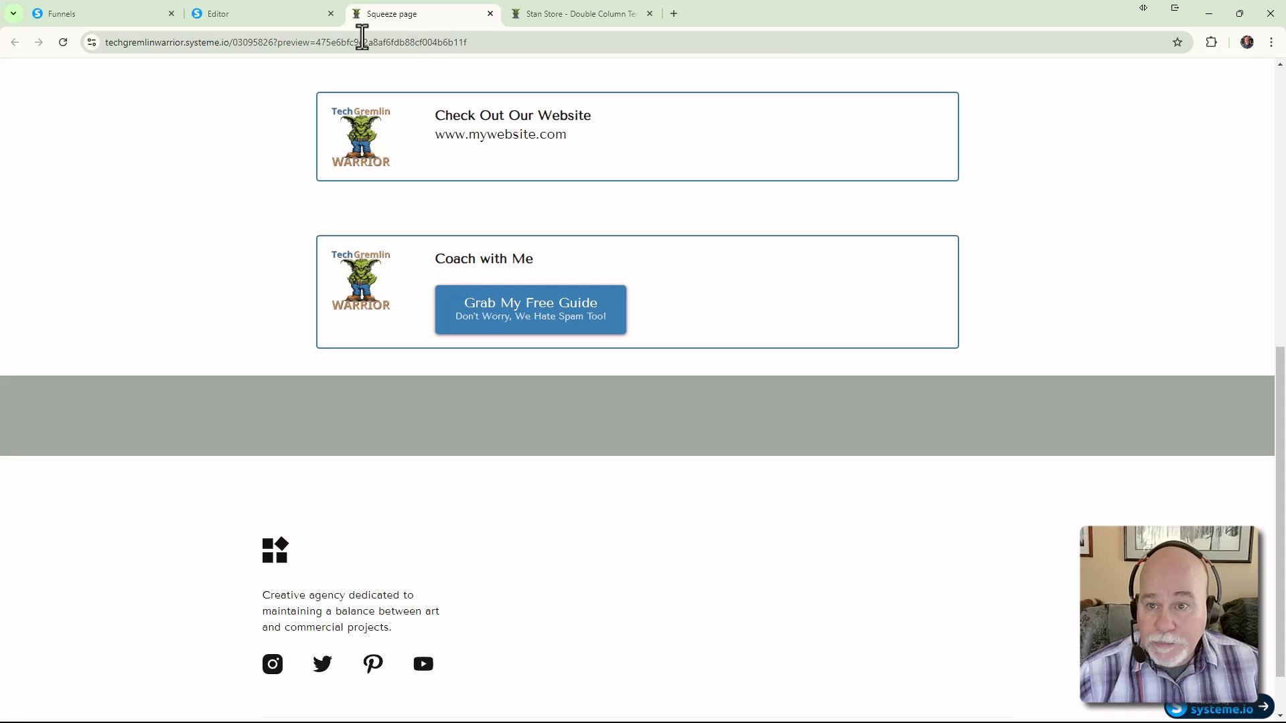
pyautogui.click(233, 17)
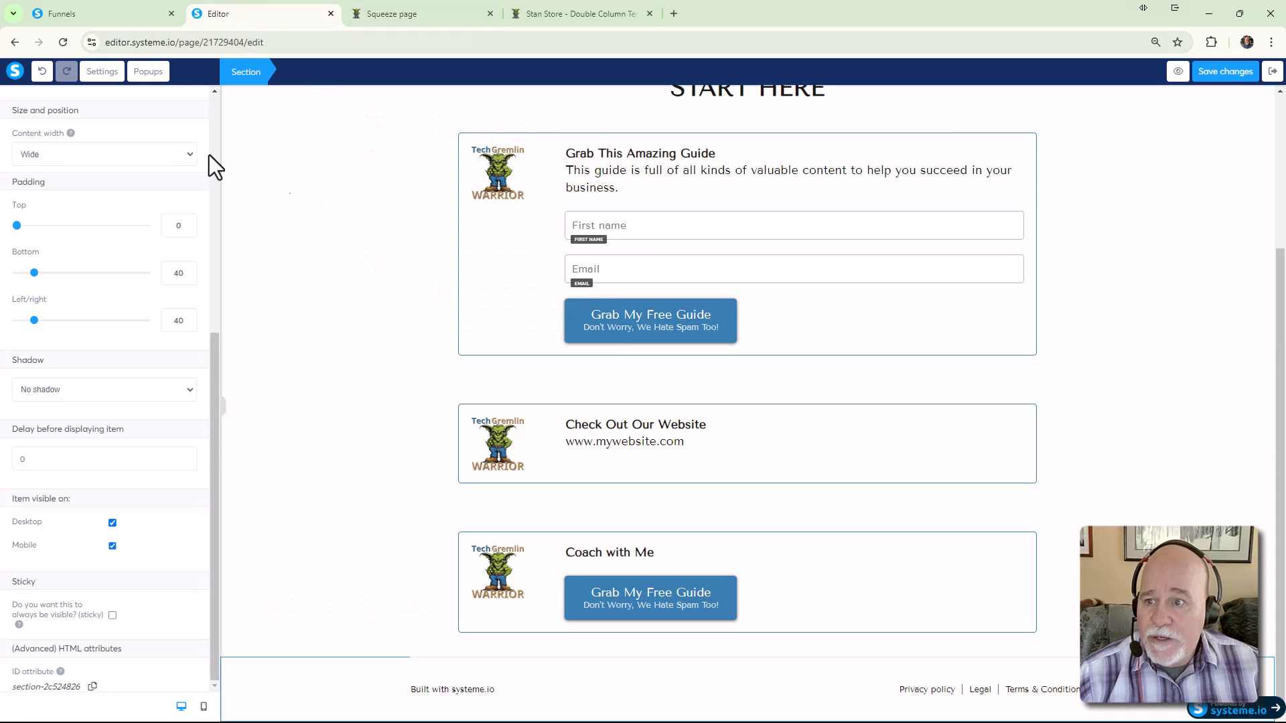
pyautogui.click(104, 72)
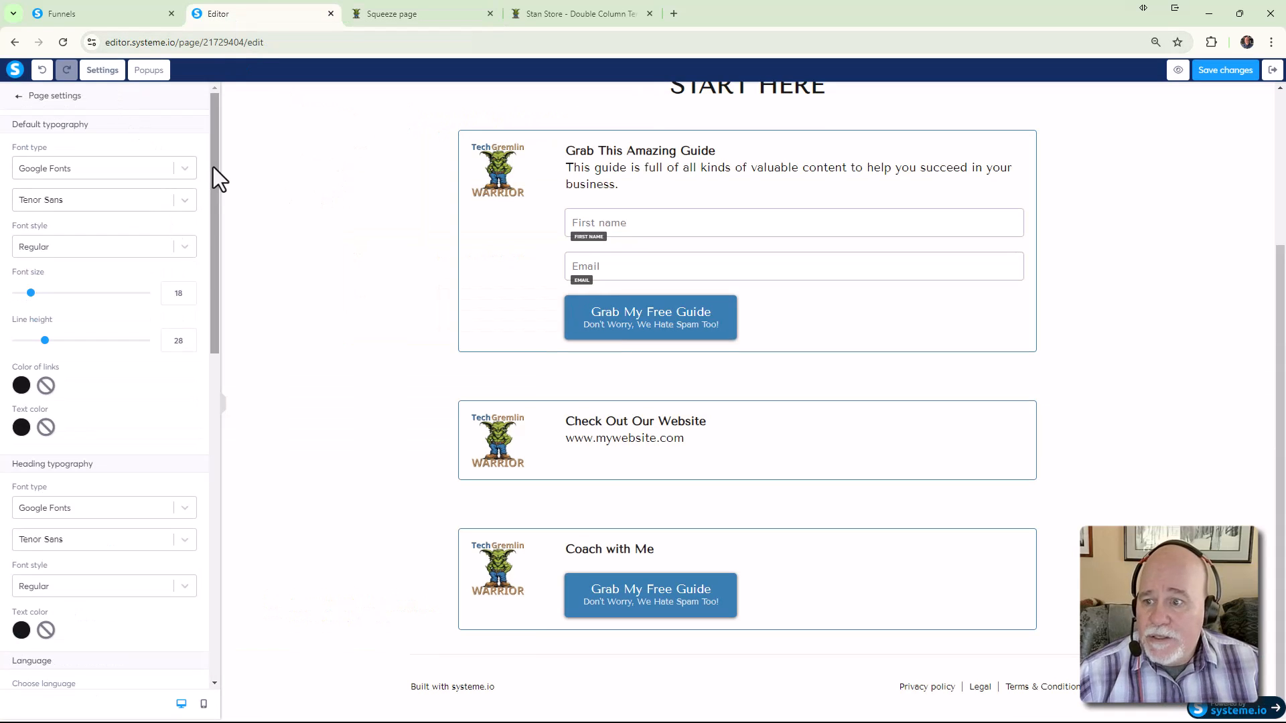
# Replace the 'Squeeze page' SEO title with 'Tech Gremlin Warrior - Links'
pyautogui.moveTo(216, 159); pyautogui.dragTo(151, 385)
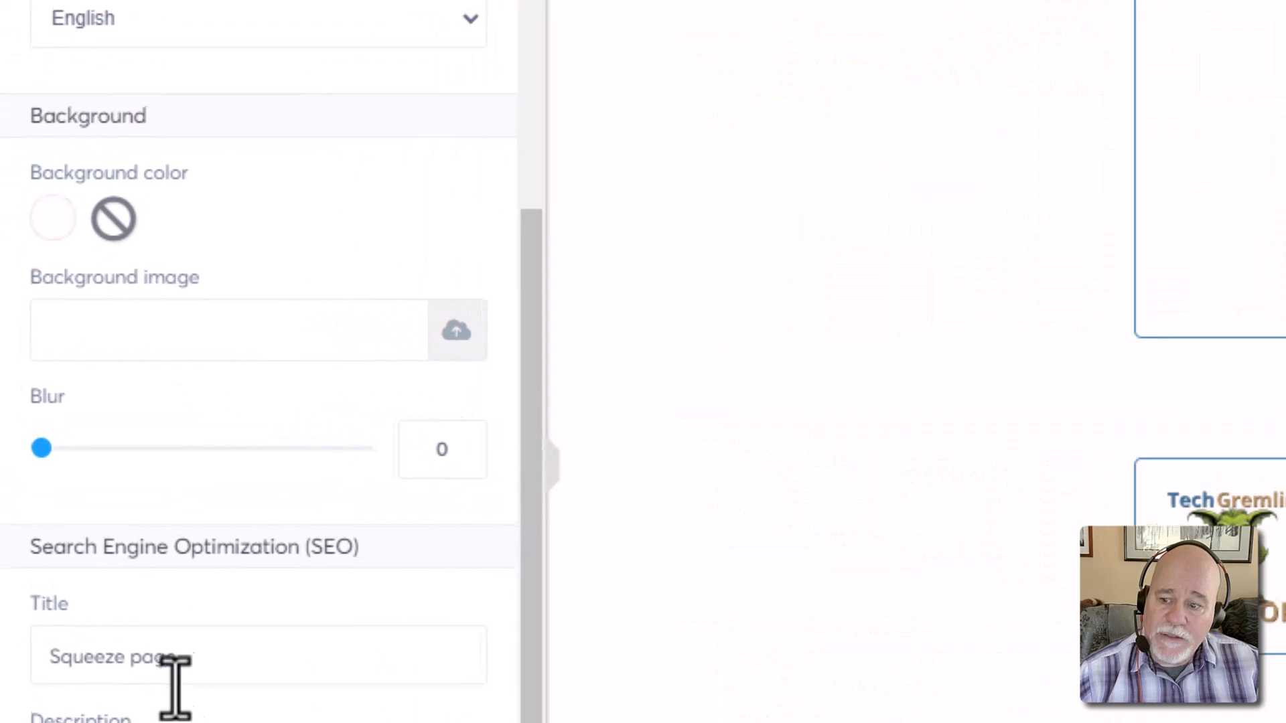
pyautogui.moveTo(182, 673); pyautogui.dragTo(2, 663)
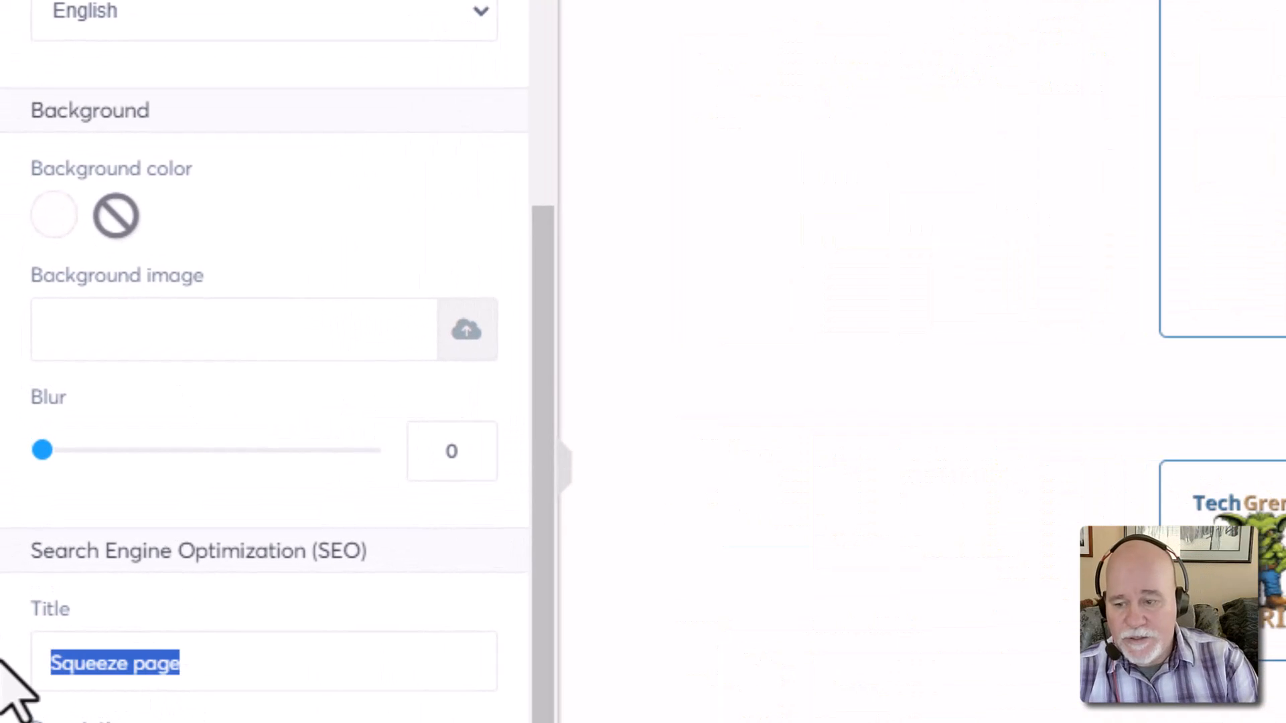
pyautogui.write('TEch')
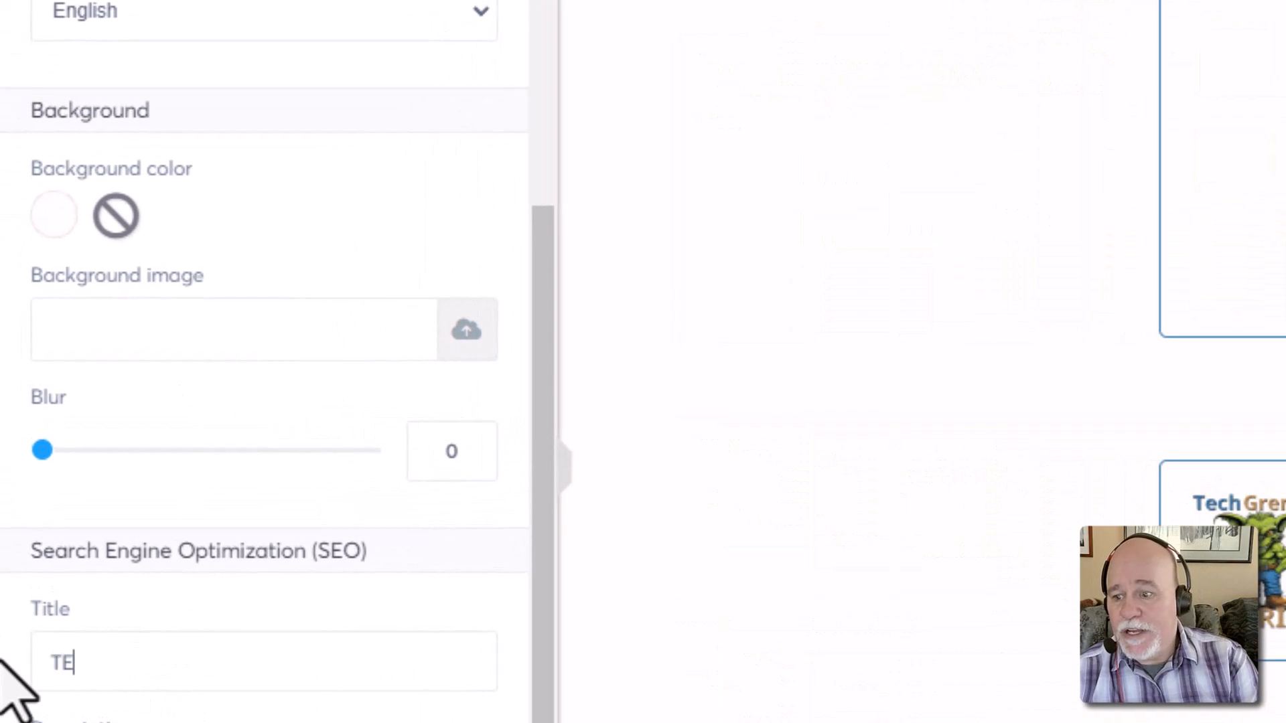
pyautogui.press('BackSpace')
pyautogui.press('BackSpace')
pyautogui.press('BackSpace')
pyautogui.write('ech G')
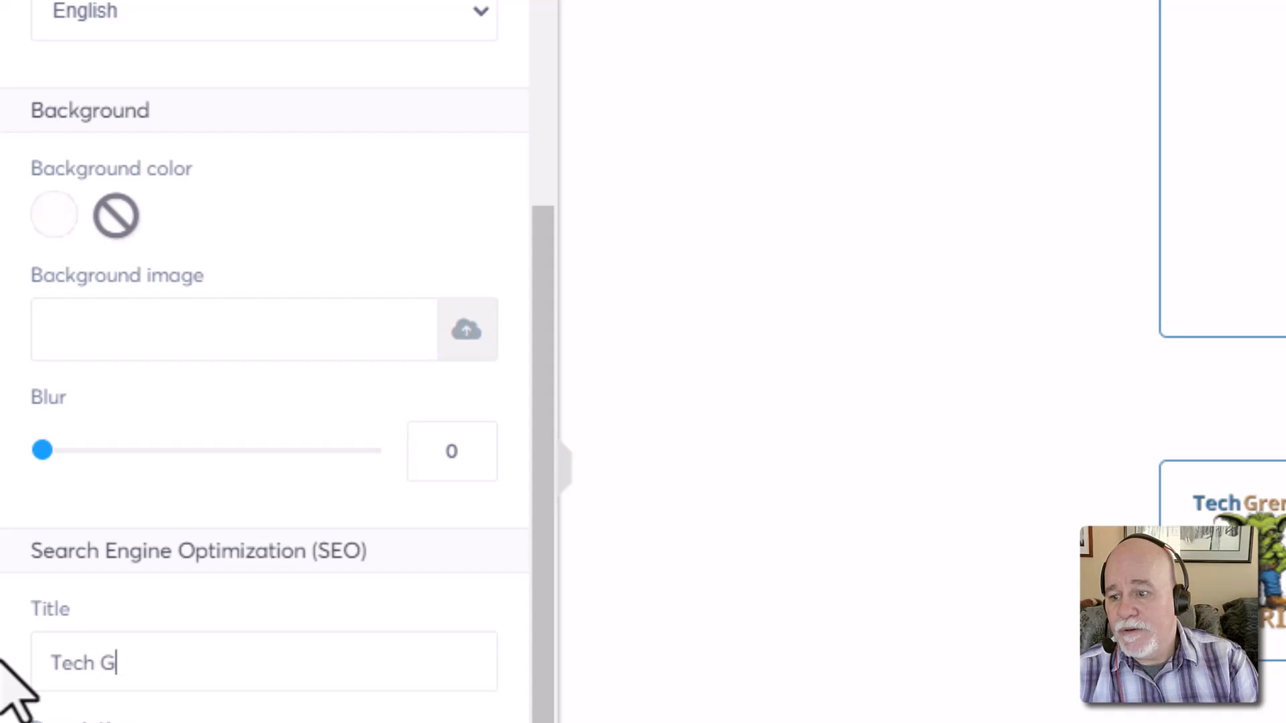
pyautogui.write('remlin Worrio')
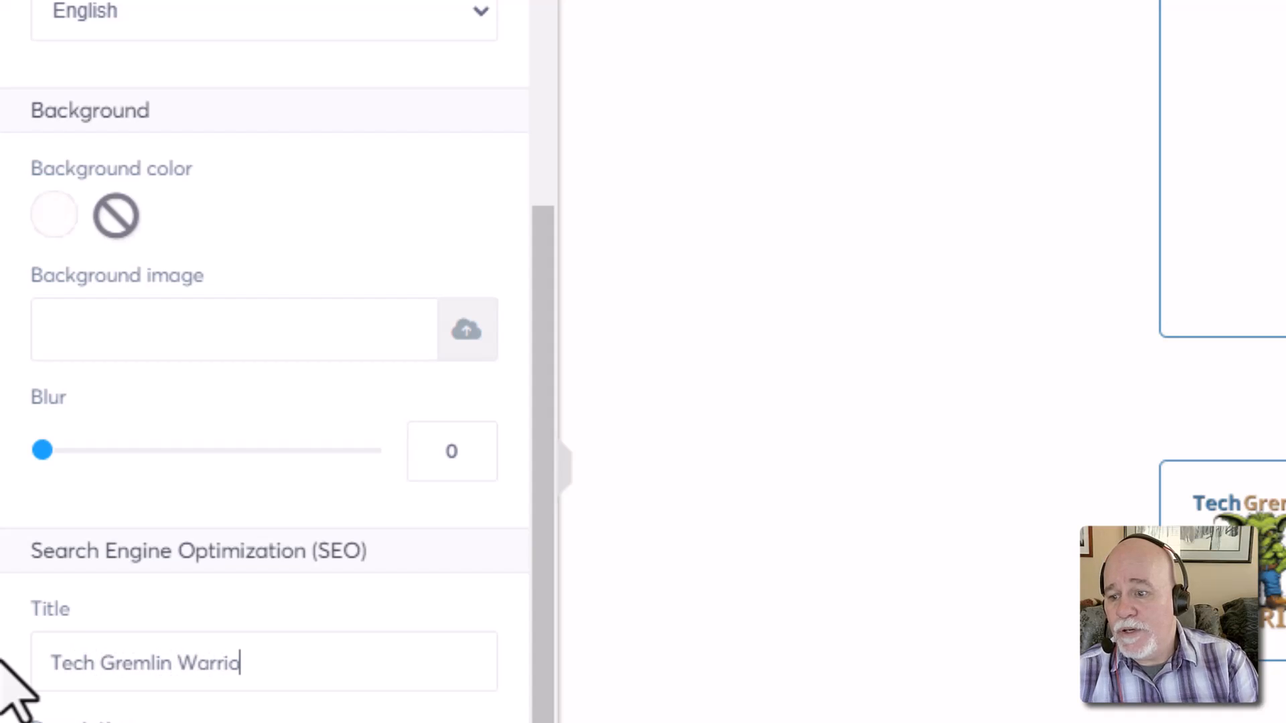
pyautogui.write('r - LInks')
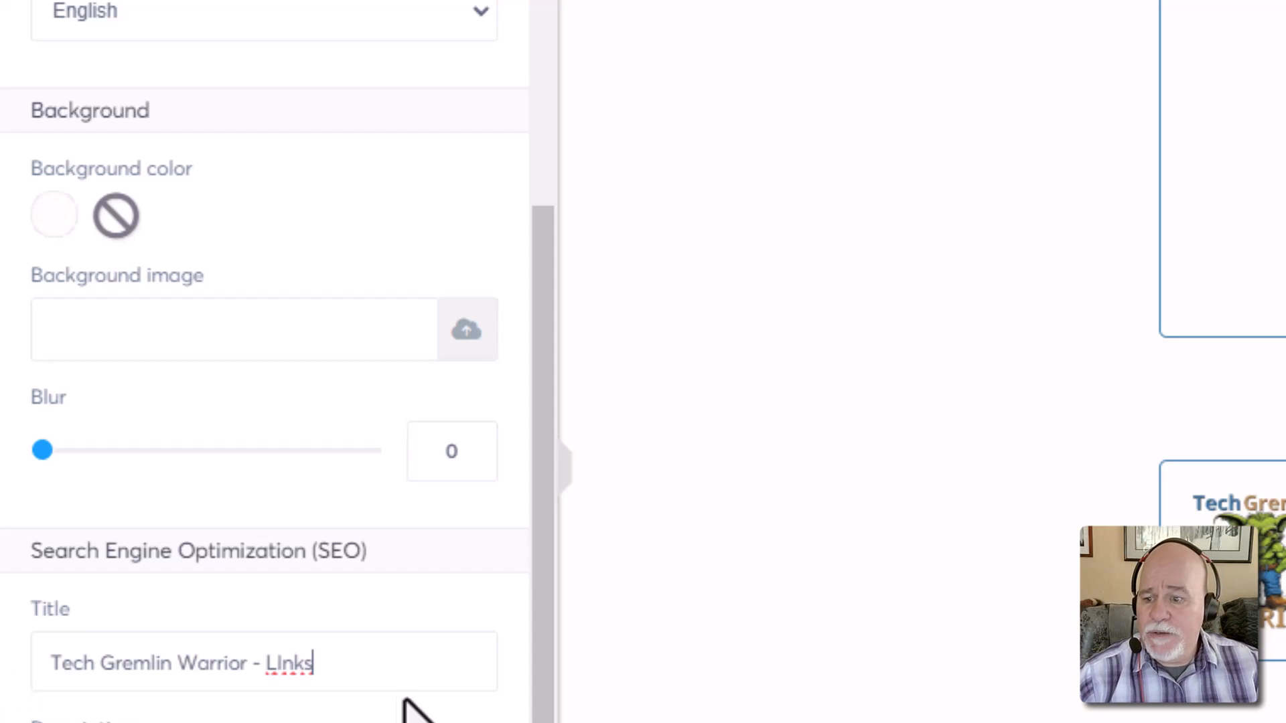
pyautogui.press('BackSpace')
pyautogui.press('BackSpace')
pyautogui.press('BackSpace')
pyautogui.press('BackSpace')
pyautogui.write('inks')
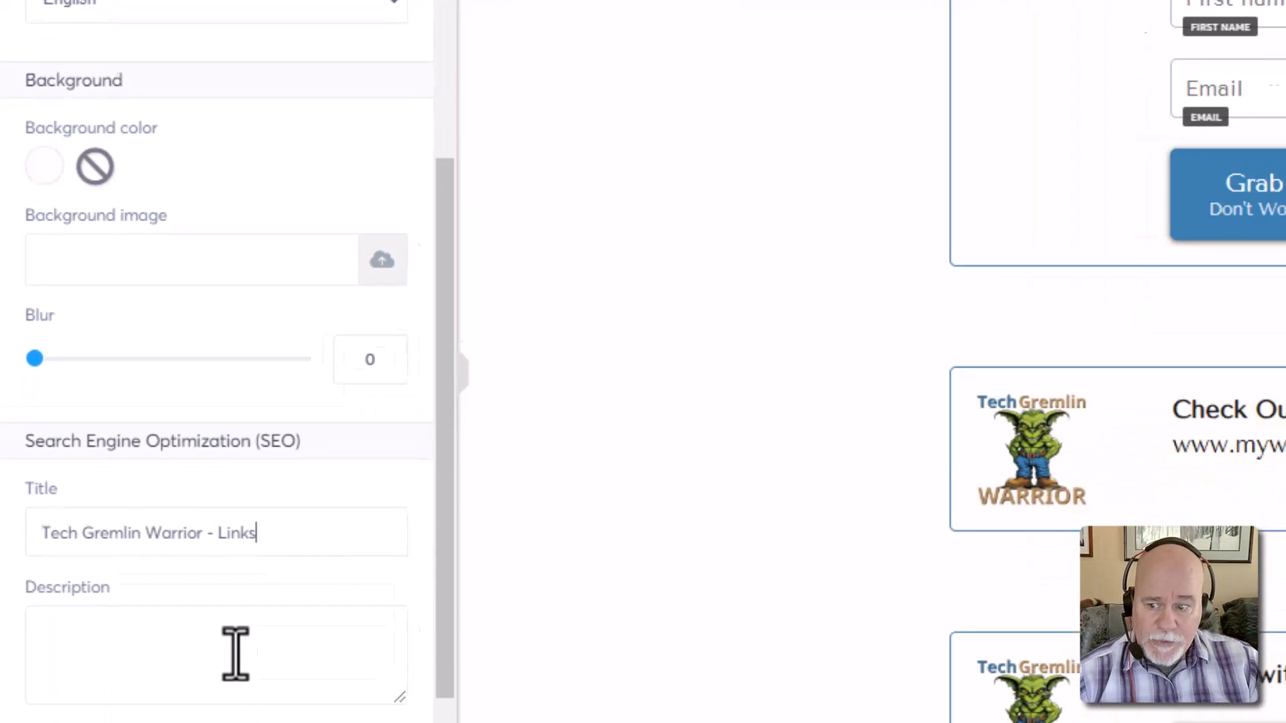
# Fill in the SEO Author field with the creator's name and brand
pyautogui.click(244, 674)
pyautogui.click(154, 614)
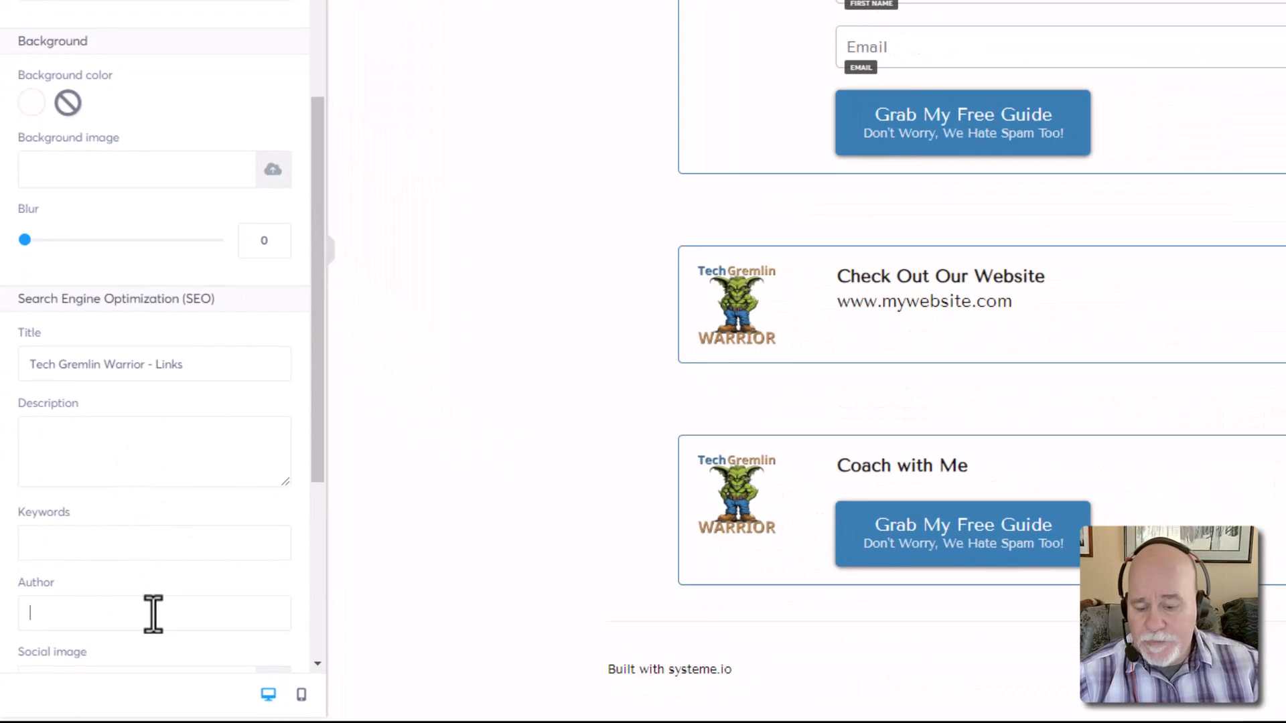
pyautogui.write('Sean ')
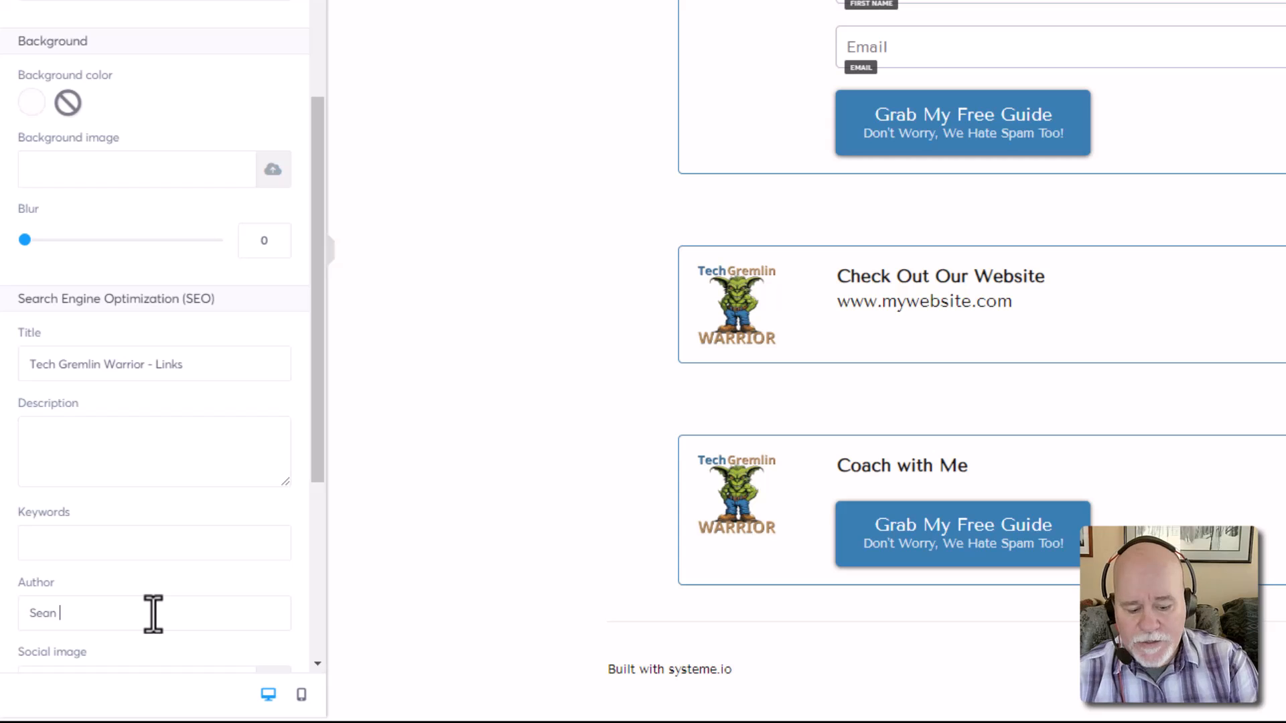
pyautogui.write('- The Tech')
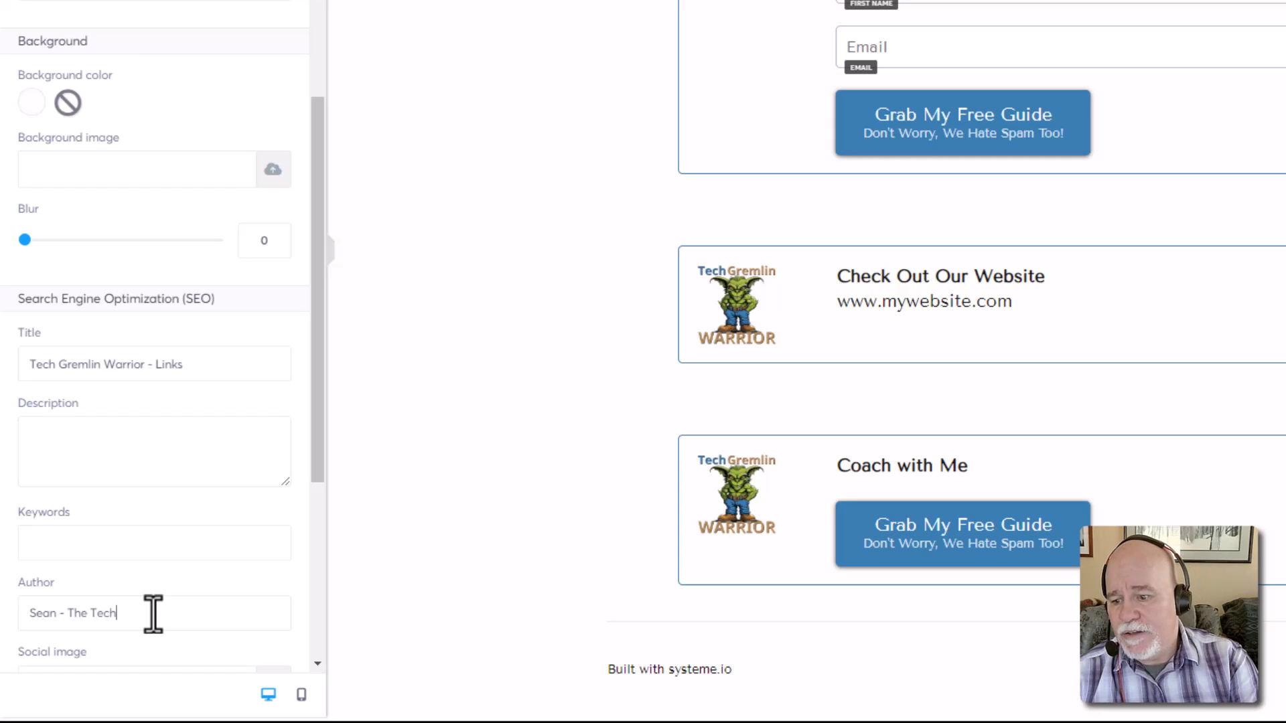
pyautogui.write(' Gremlin Warrior')
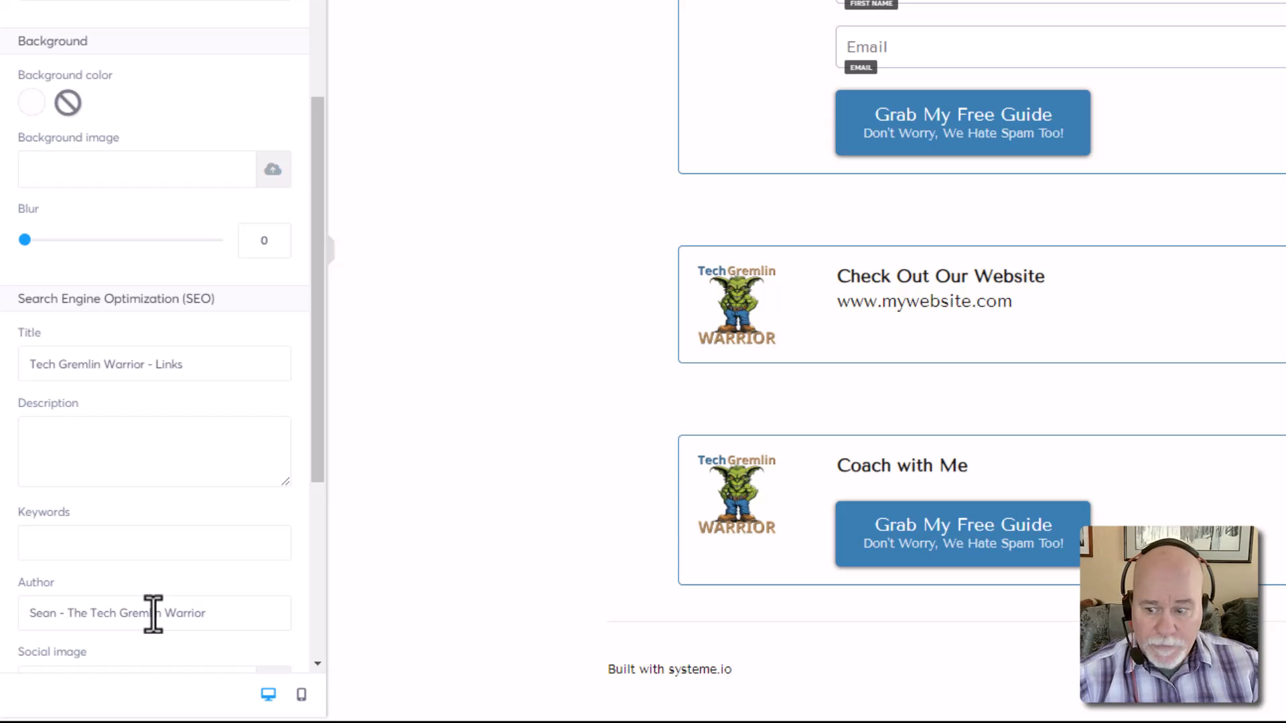
pyautogui.scroll(-3, 152, 613)
# Insert TechGremlinWarriorLogo-ClearBackground.png from uploaded files as the social image
pyautogui.click(271, 488)
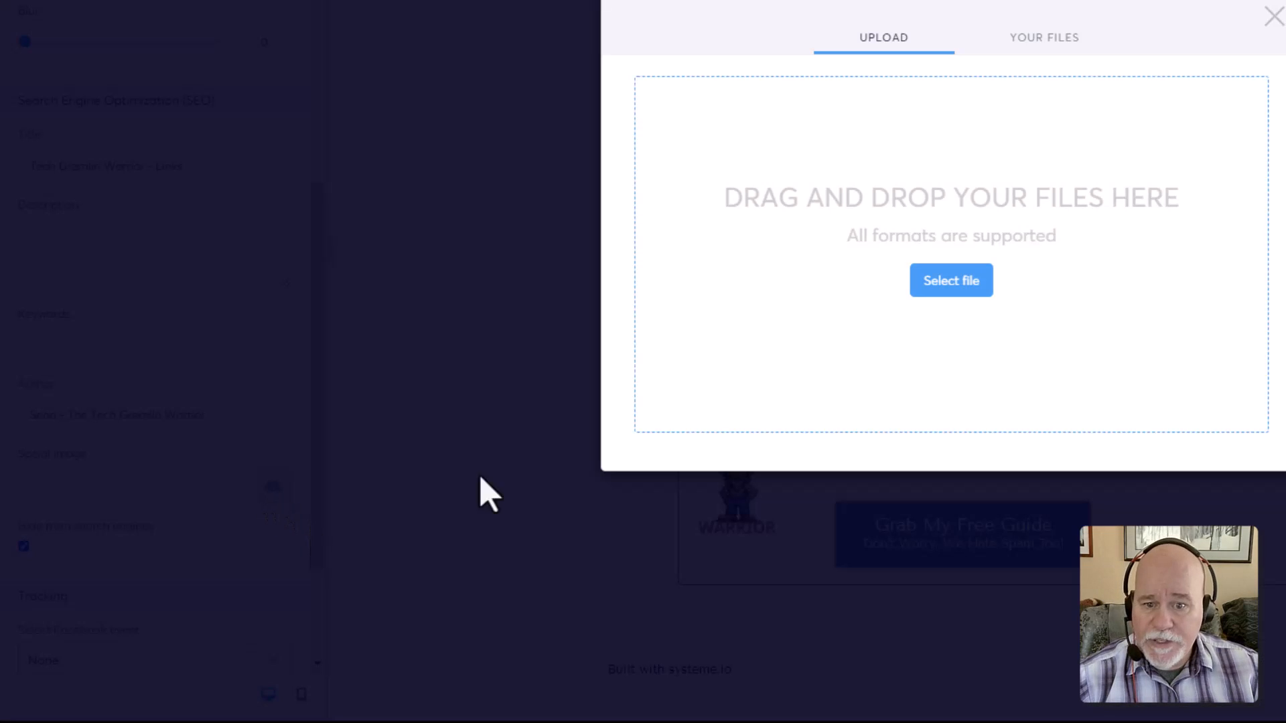
pyautogui.click(1025, 40)
pyautogui.scroll(-3, 995, 228)
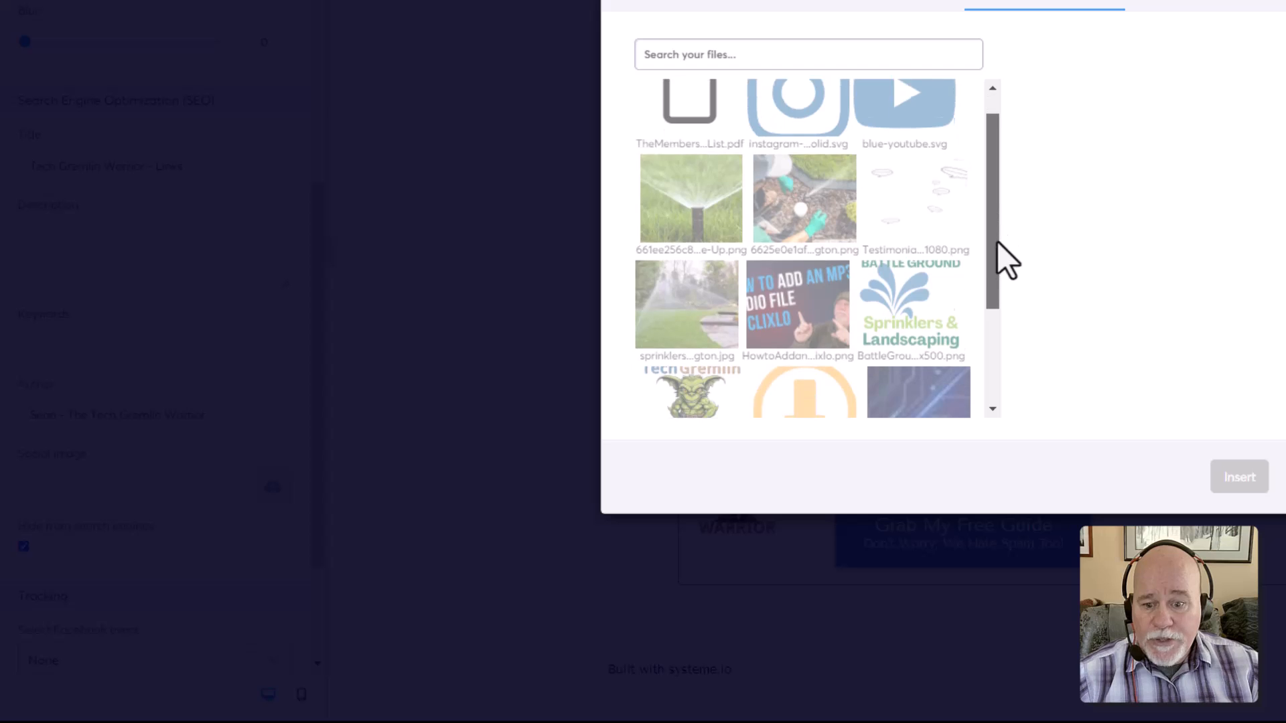
pyautogui.click(690, 268)
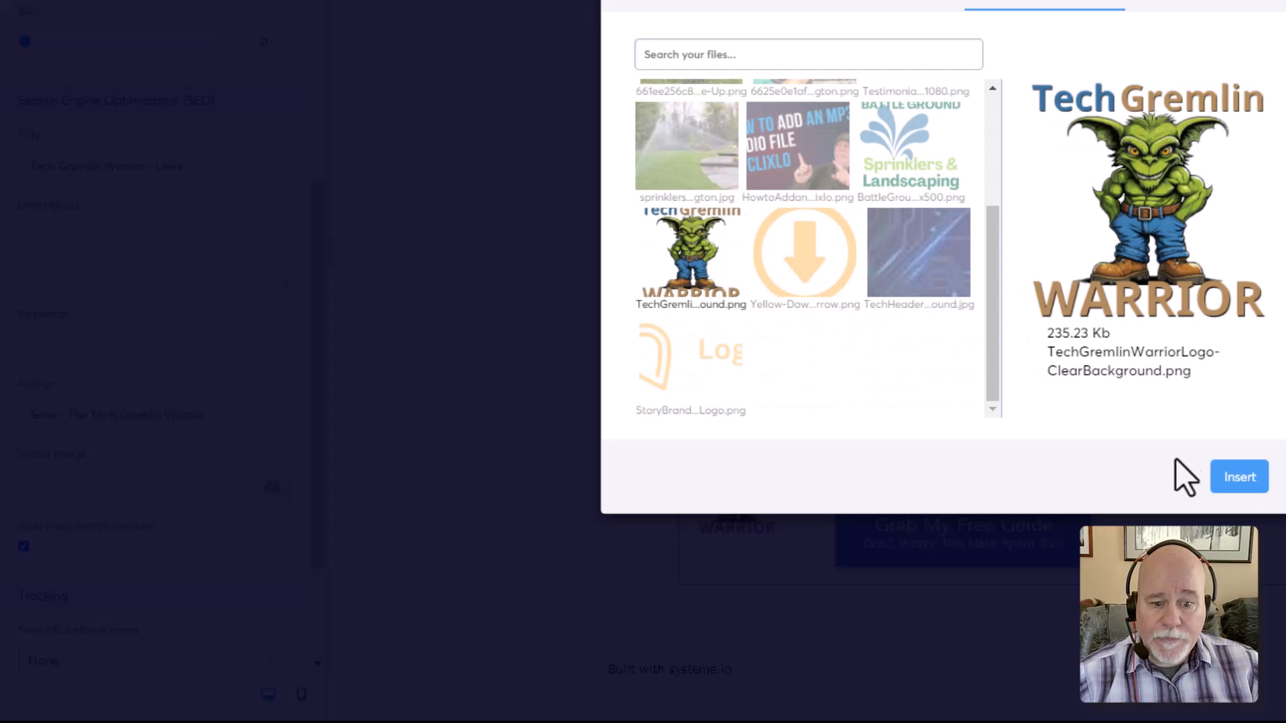
pyautogui.click(1235, 480)
pyautogui.scroll(-3, 199, 553)
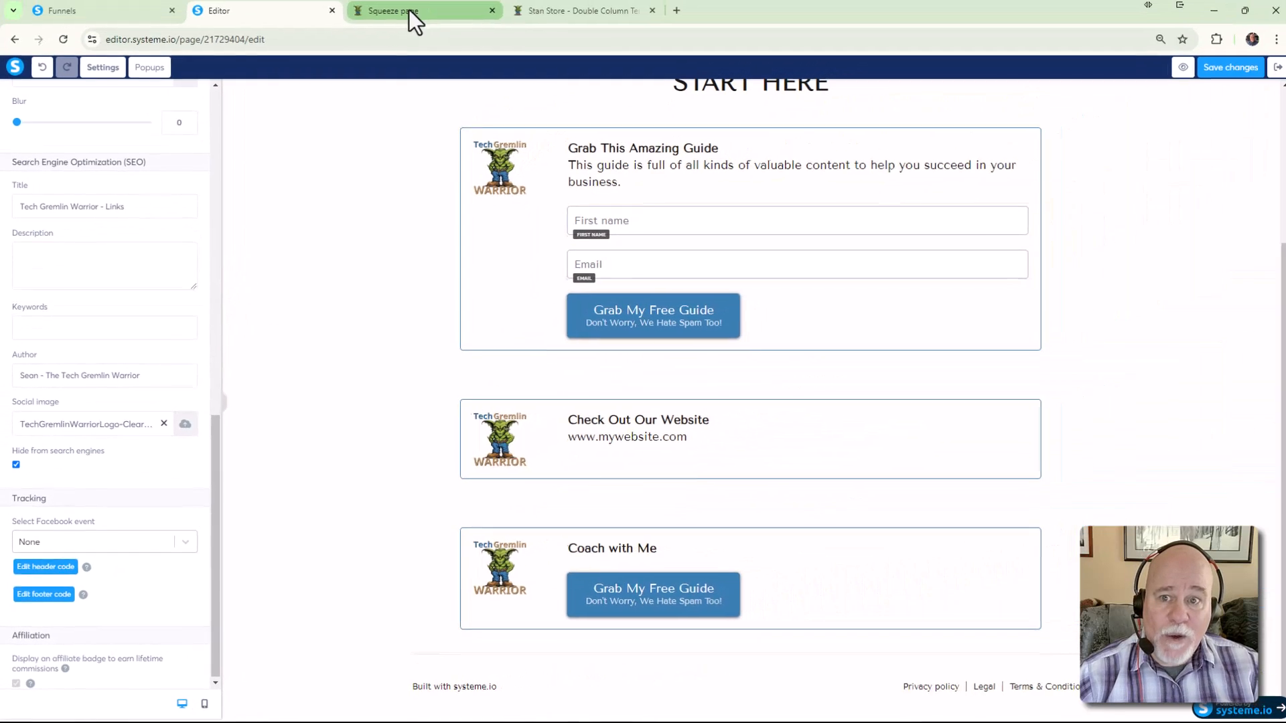
# Preview the Tech Gremlin Warrior - Links page, dismiss the preview-mode banner, and scroll through it
pyautogui.click(1179, 71)
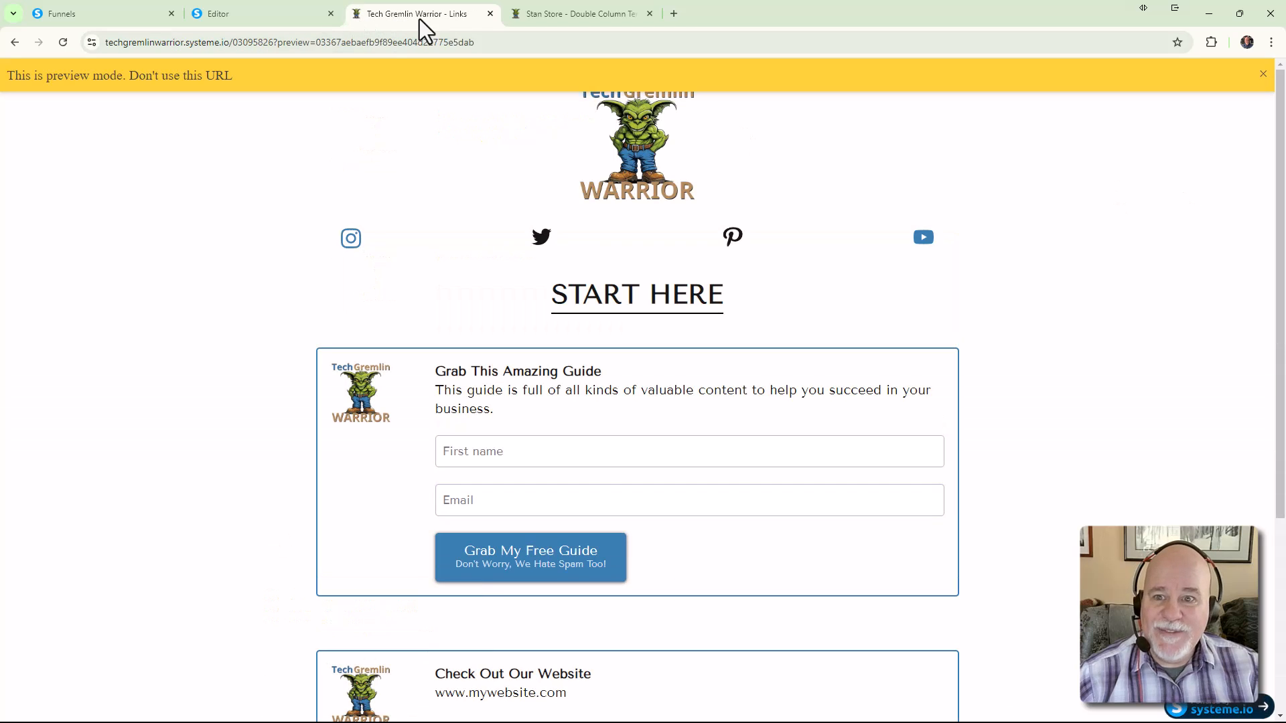
pyautogui.click(1263, 74)
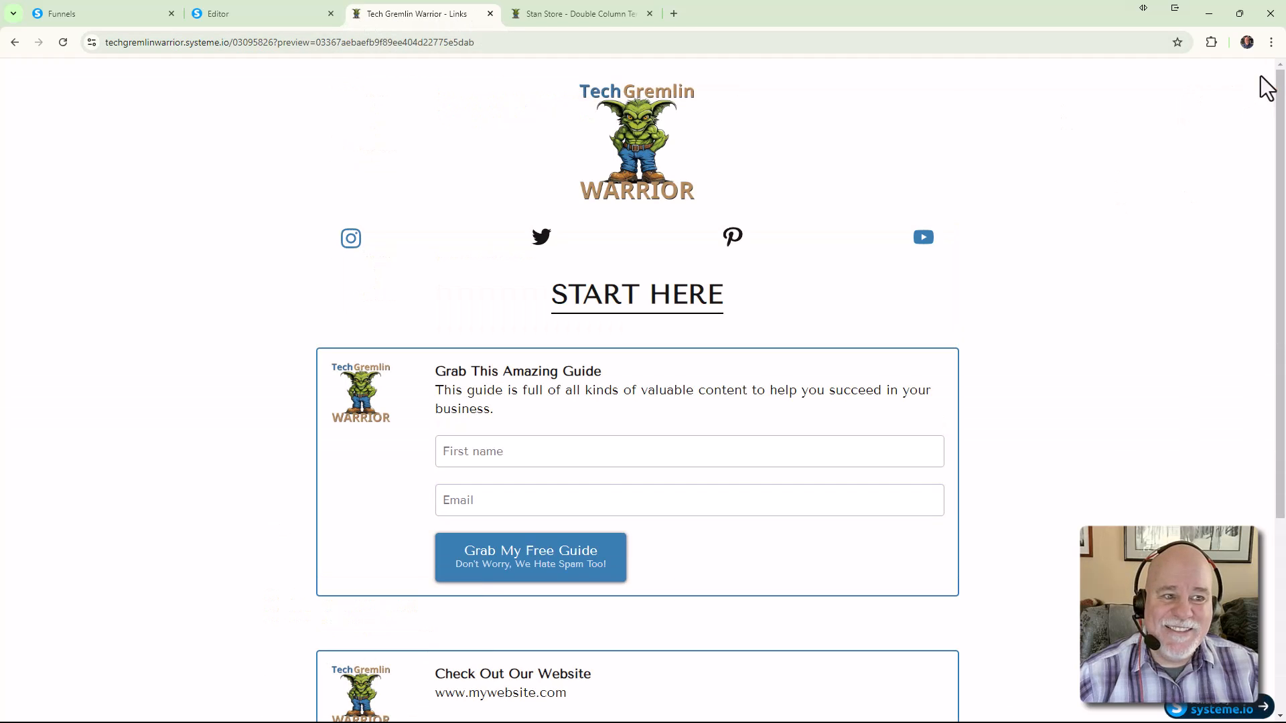
pyautogui.scroll(-5, 979, 169)
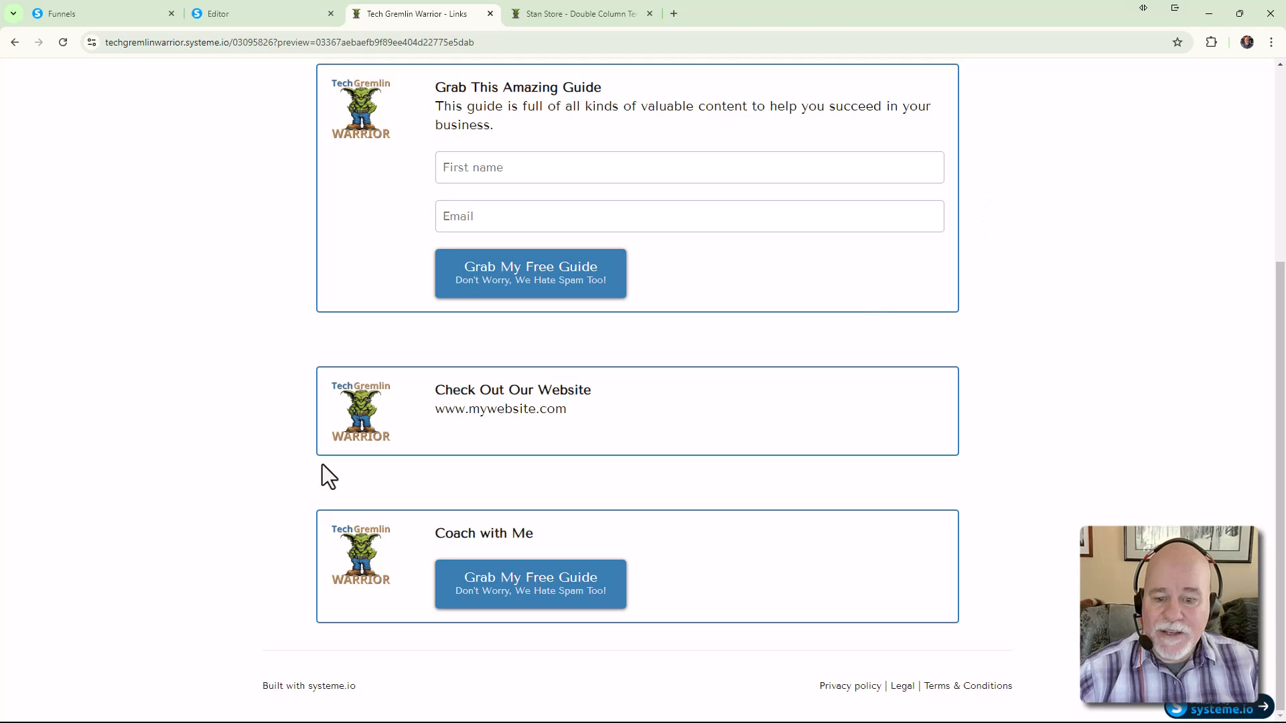
pyautogui.scroll(3, 737, 616)
pyautogui.scroll(-3, 710, 632)
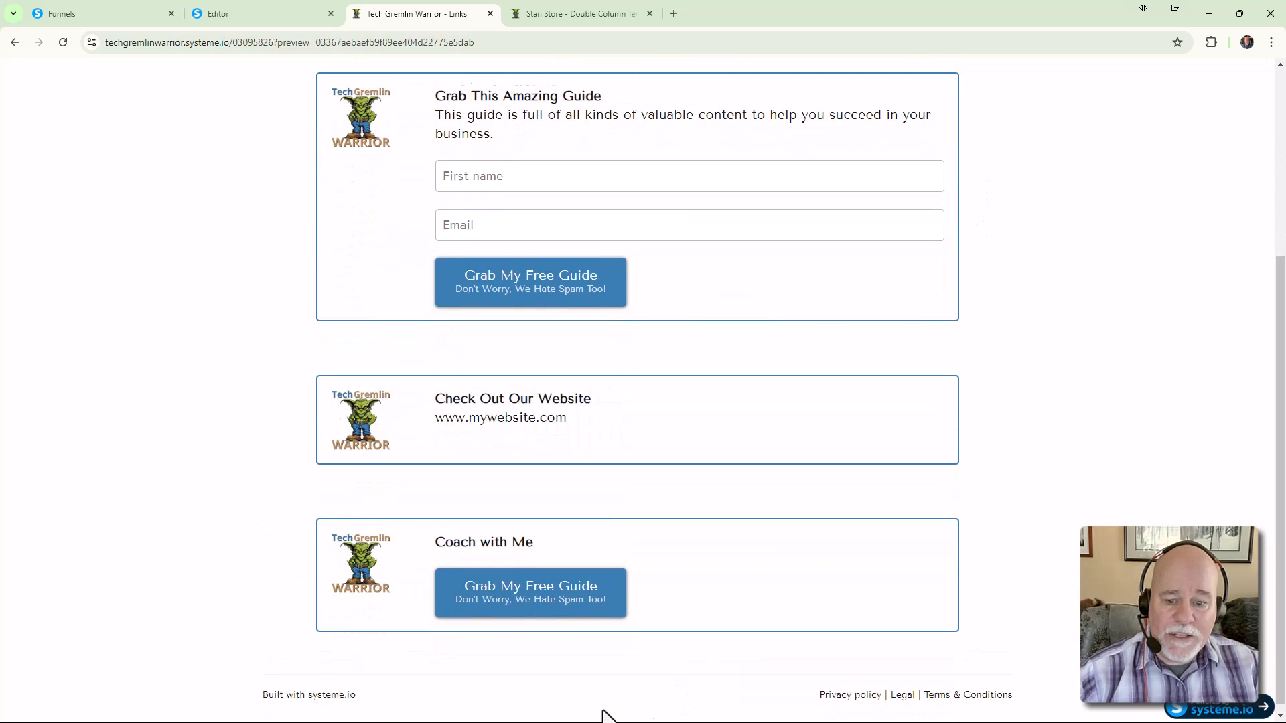
pyautogui.scroll(4, 744, 603)
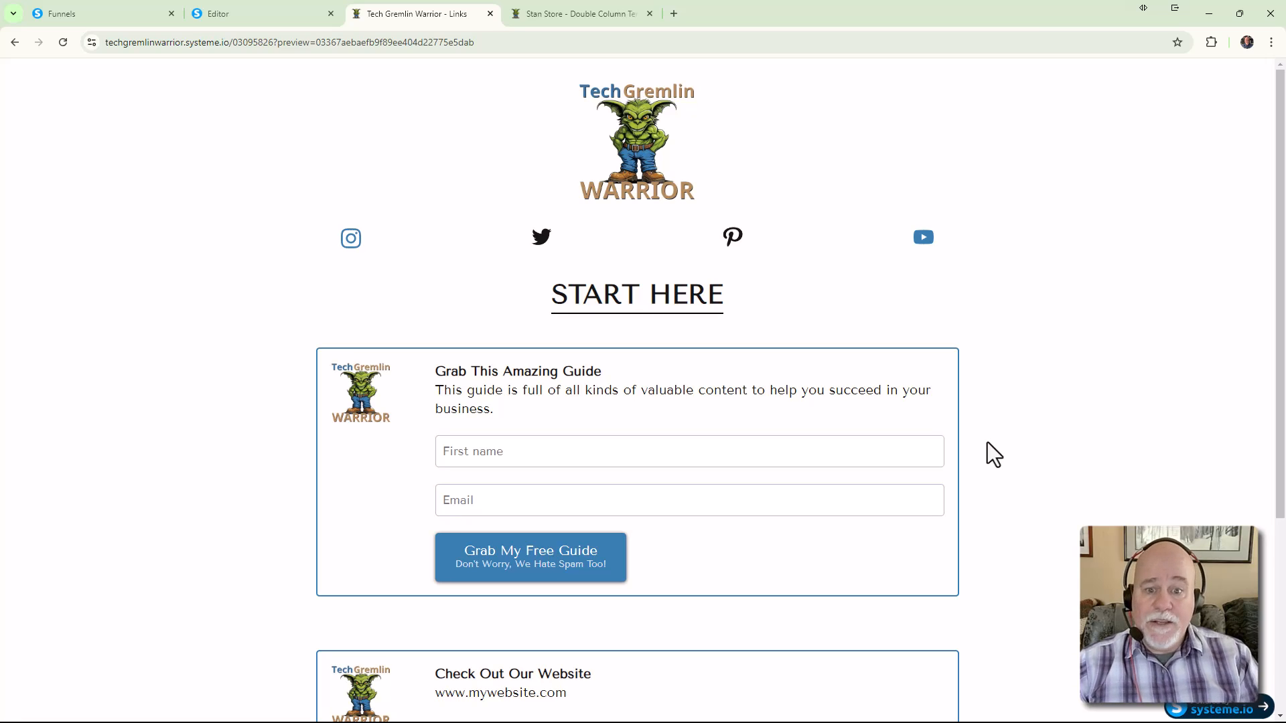
pyautogui.scroll(-3, 1110, 408)
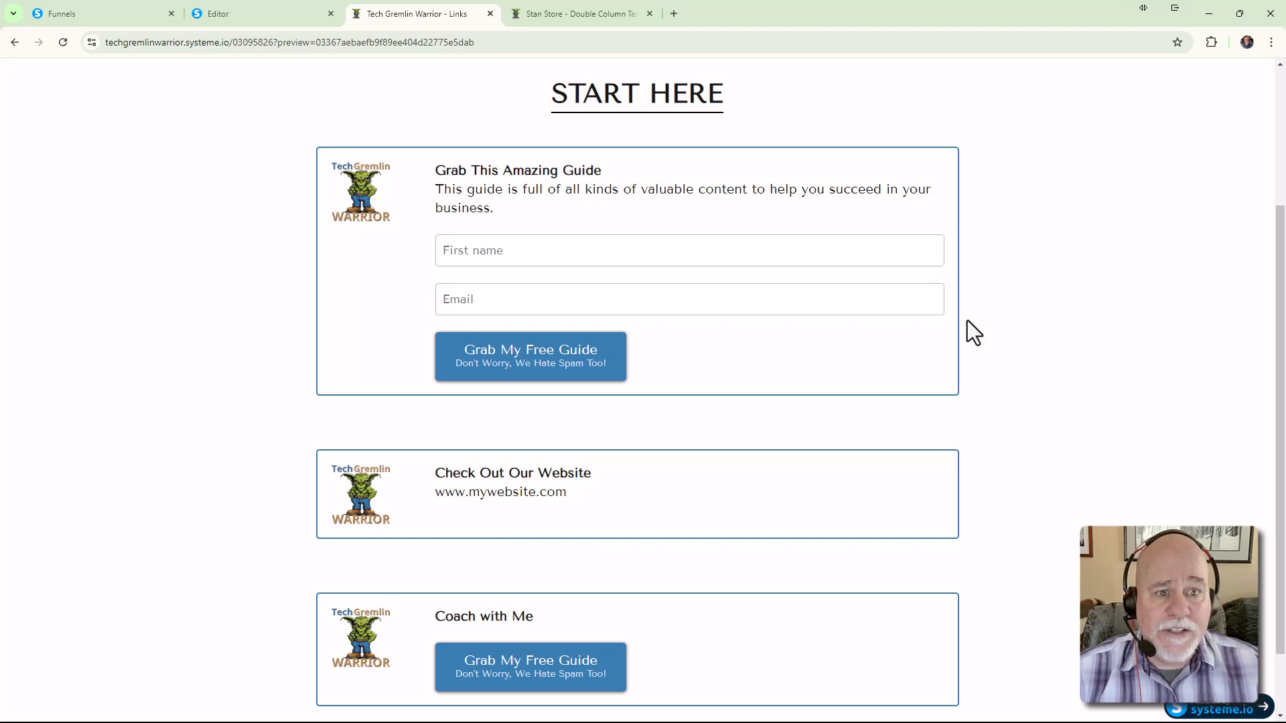
pyautogui.rightClick(1009, 258)
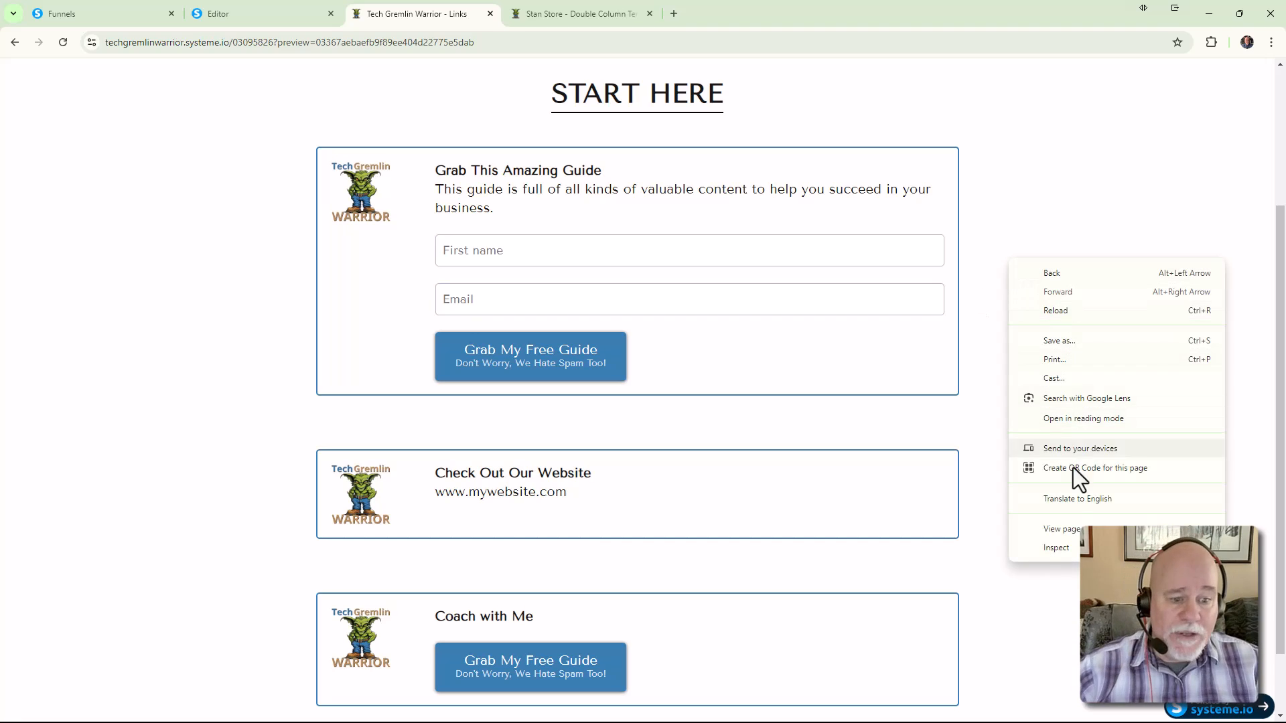
pyautogui.click(1076, 549)
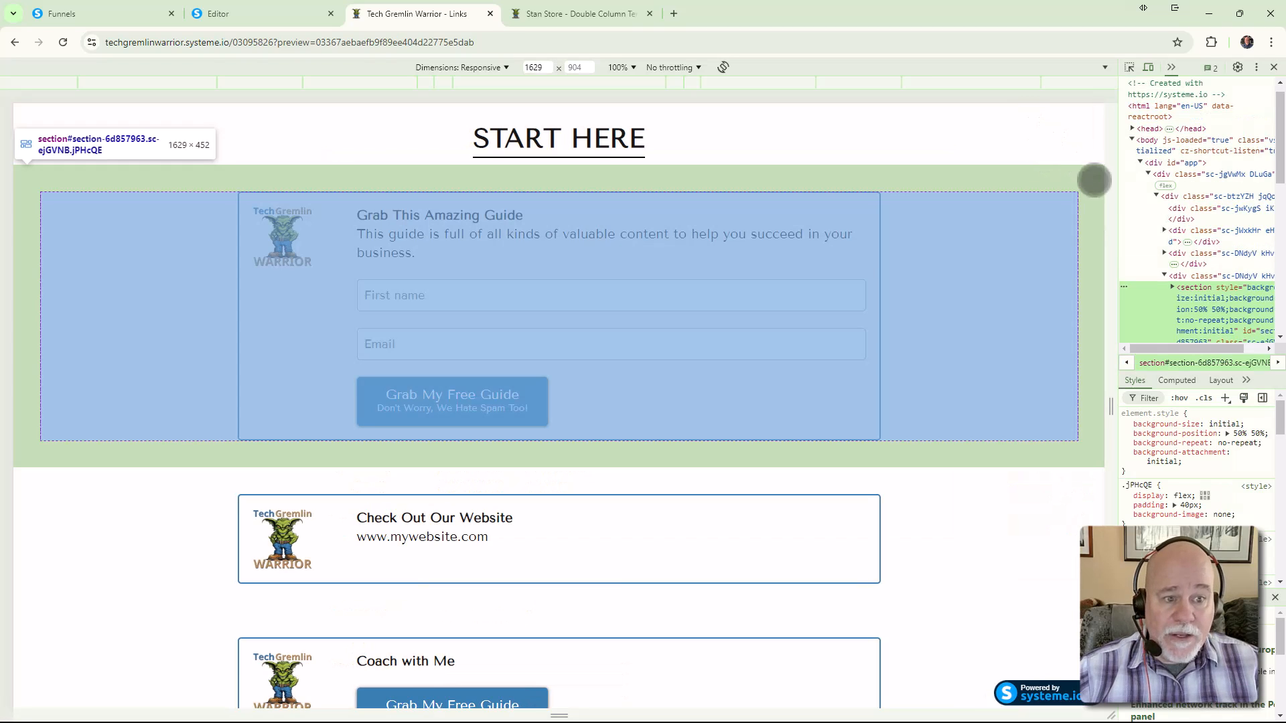
pyautogui.moveTo(1109, 246); pyautogui.dragTo(864, 258)
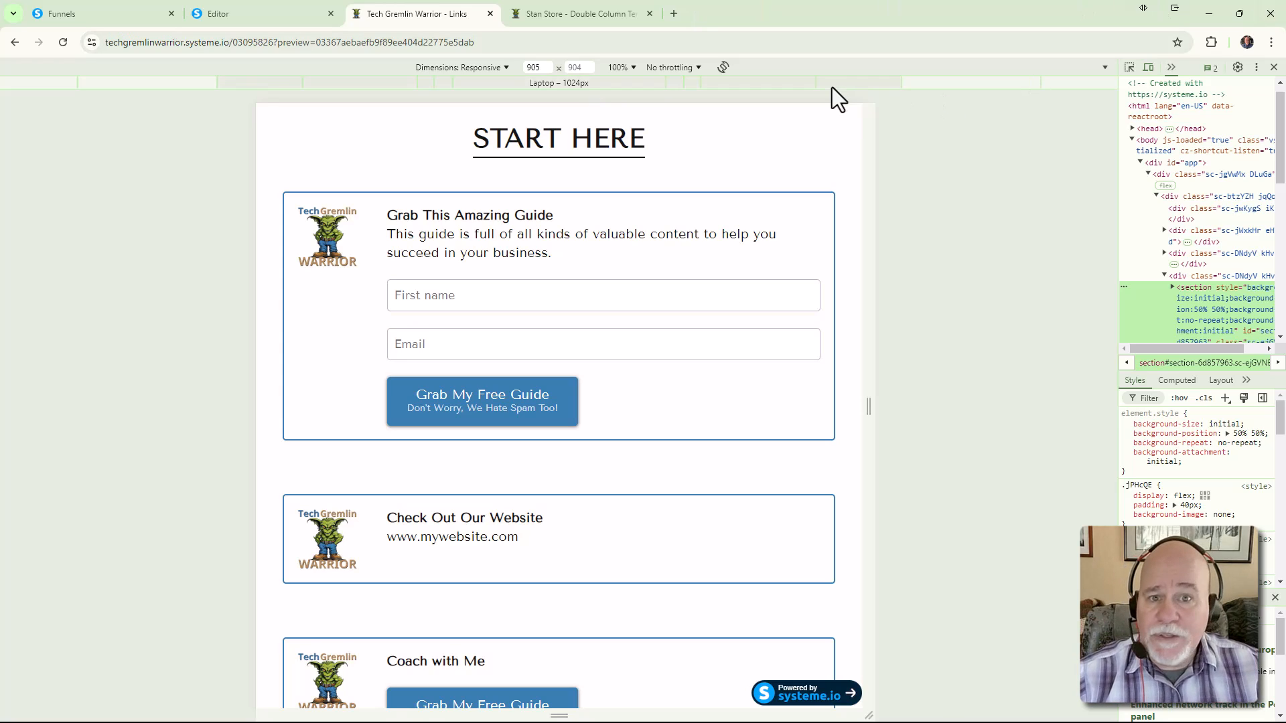
pyautogui.moveTo(870, 172); pyautogui.dragTo(1108, 195)
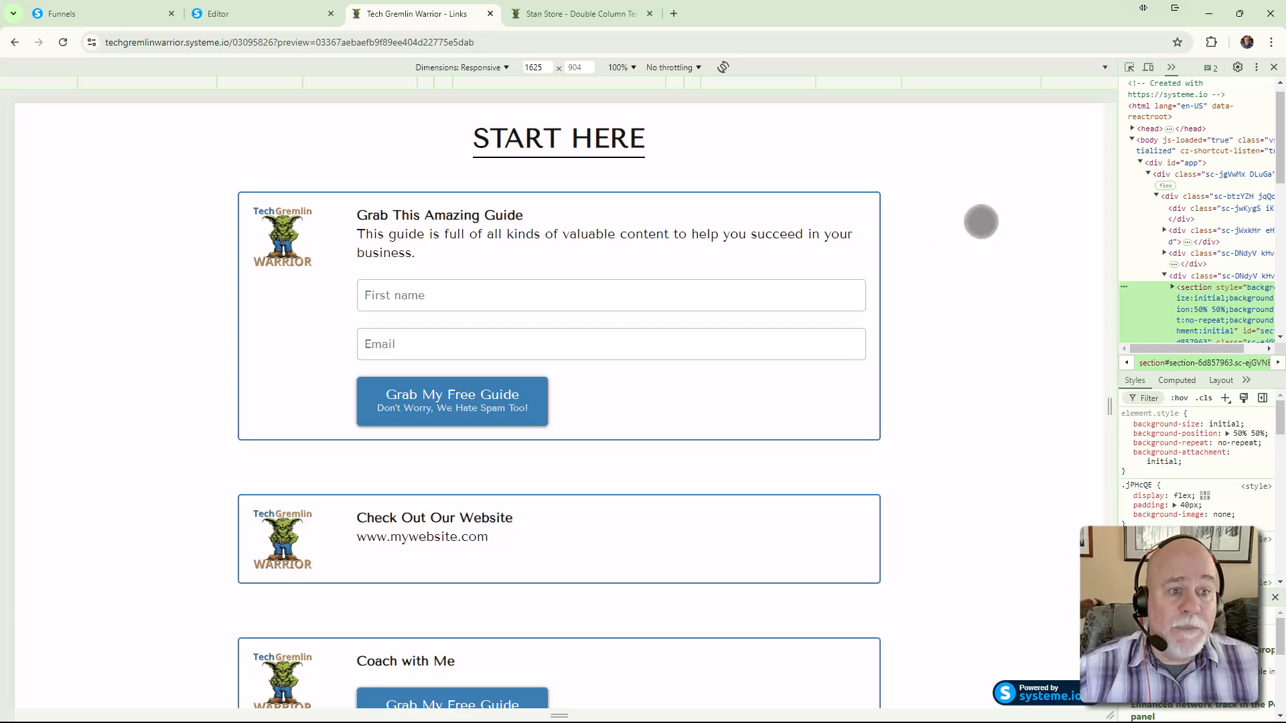
pyautogui.click(1273, 67)
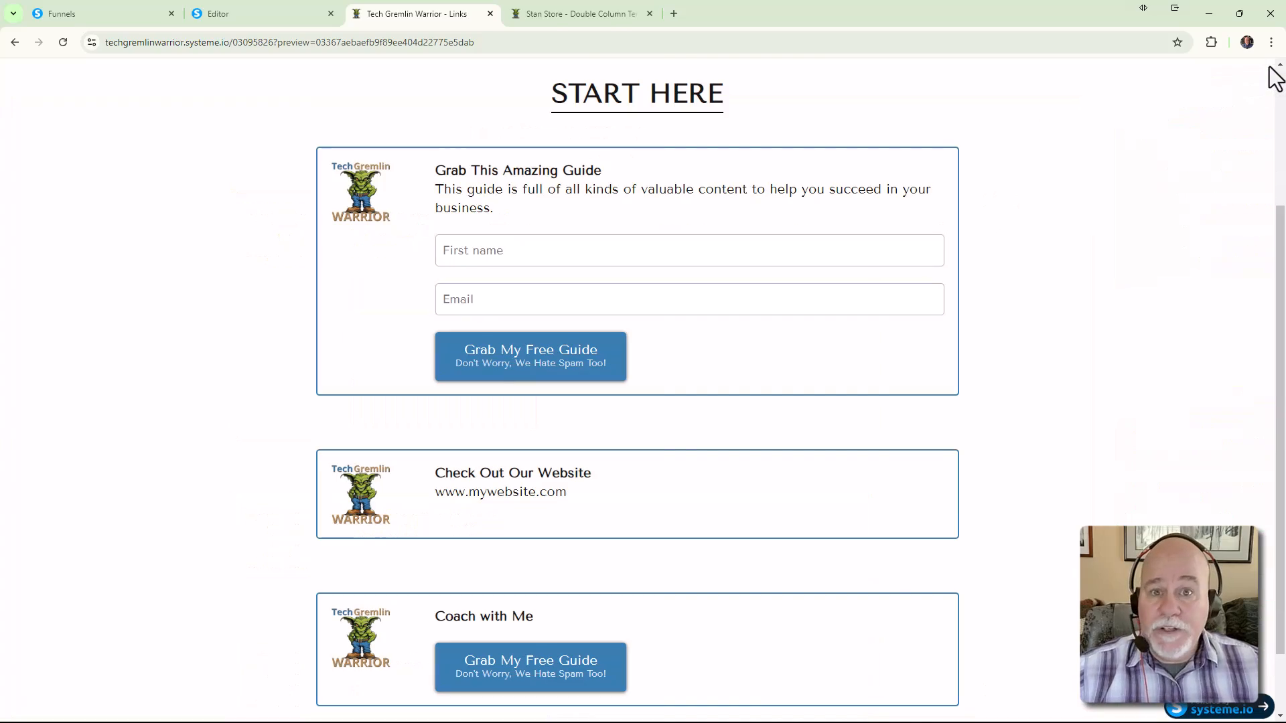